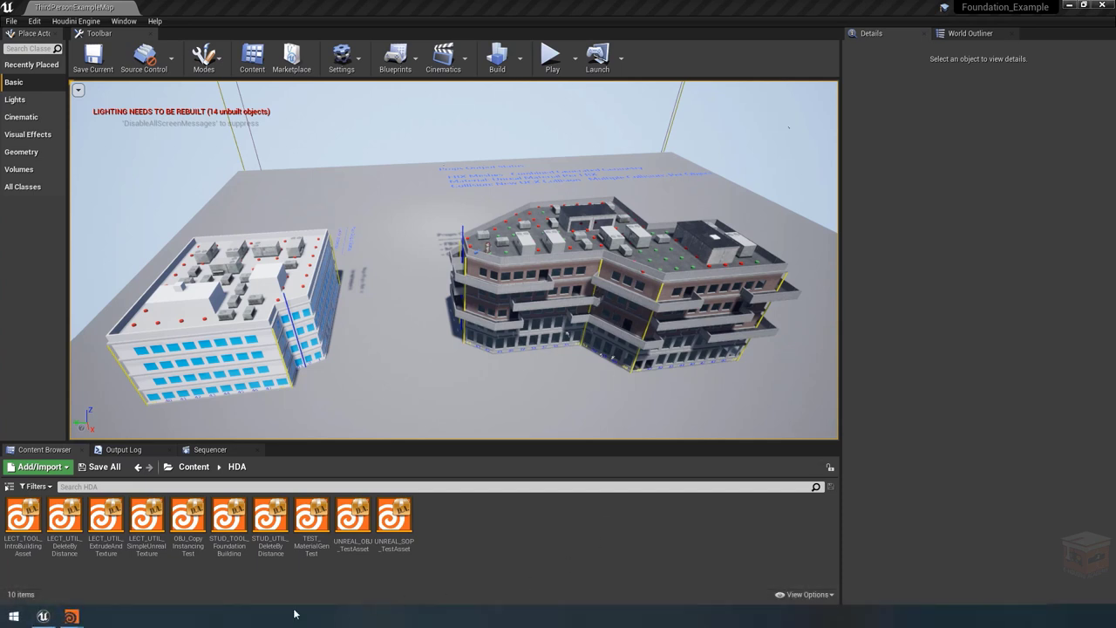
Step: Switch to the Houdini building scene and display the wall tile geometry at the foreach_Tile_end node
mouse_move(72, 617)
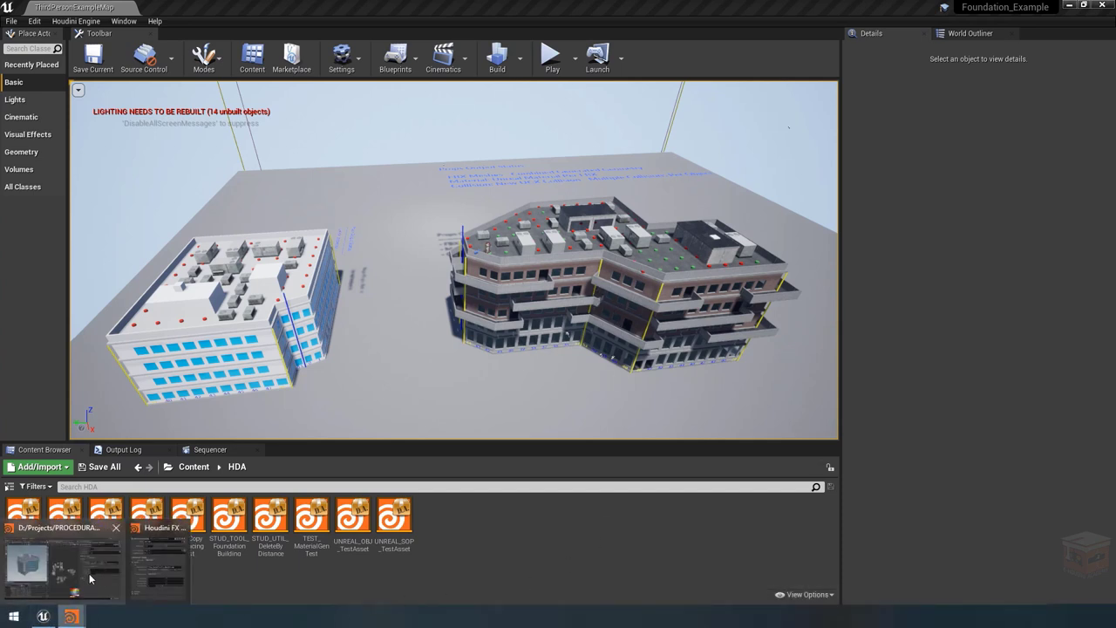
left_click(61, 567)
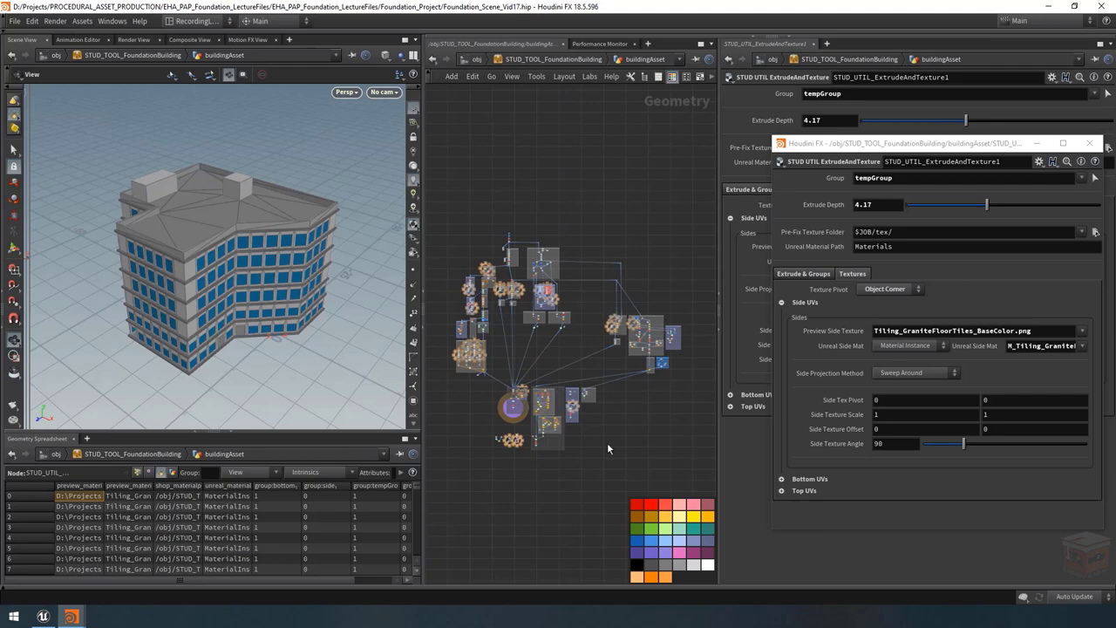
mouse_move(472, 360)
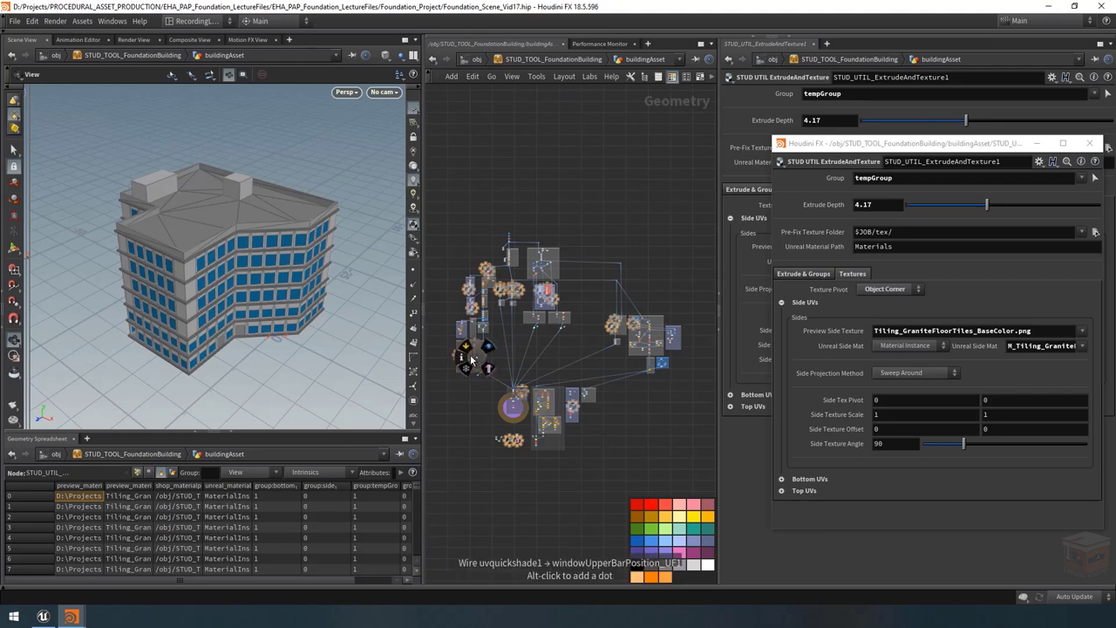
scroll(579, 363, "up", 6)
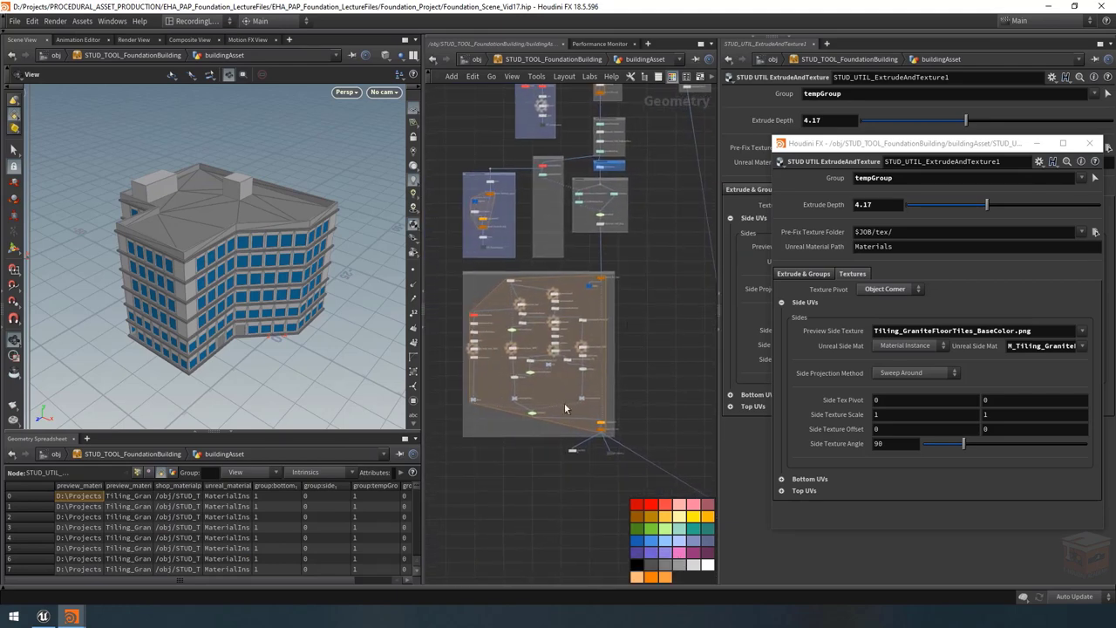
scroll(599, 431, "up", 3)
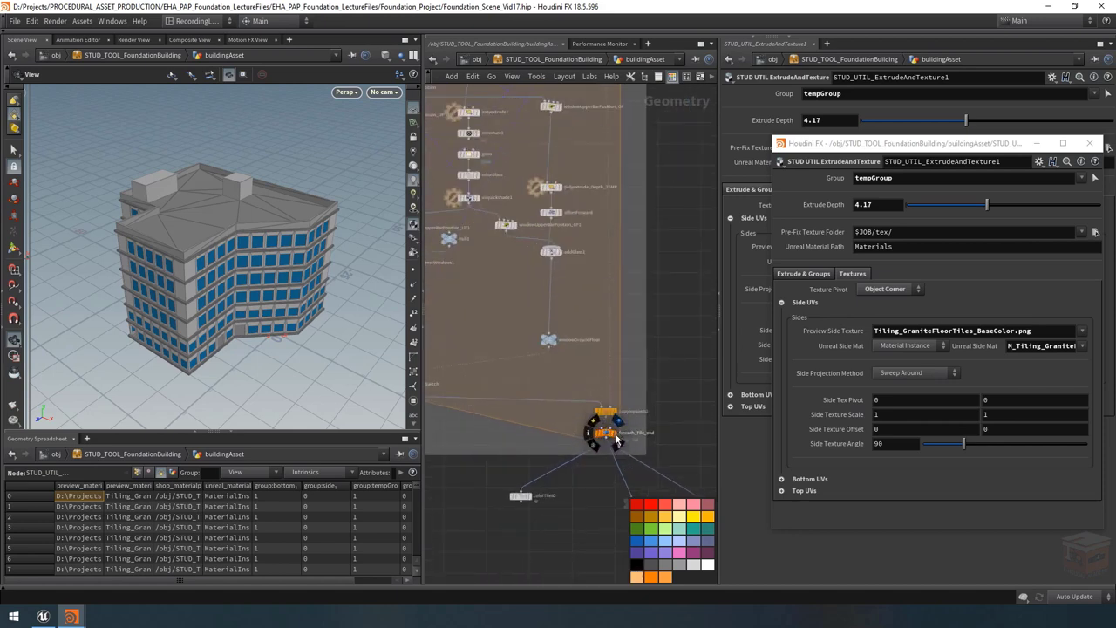
left_click(608, 433)
right_click_drag(225, 266, 367, 291)
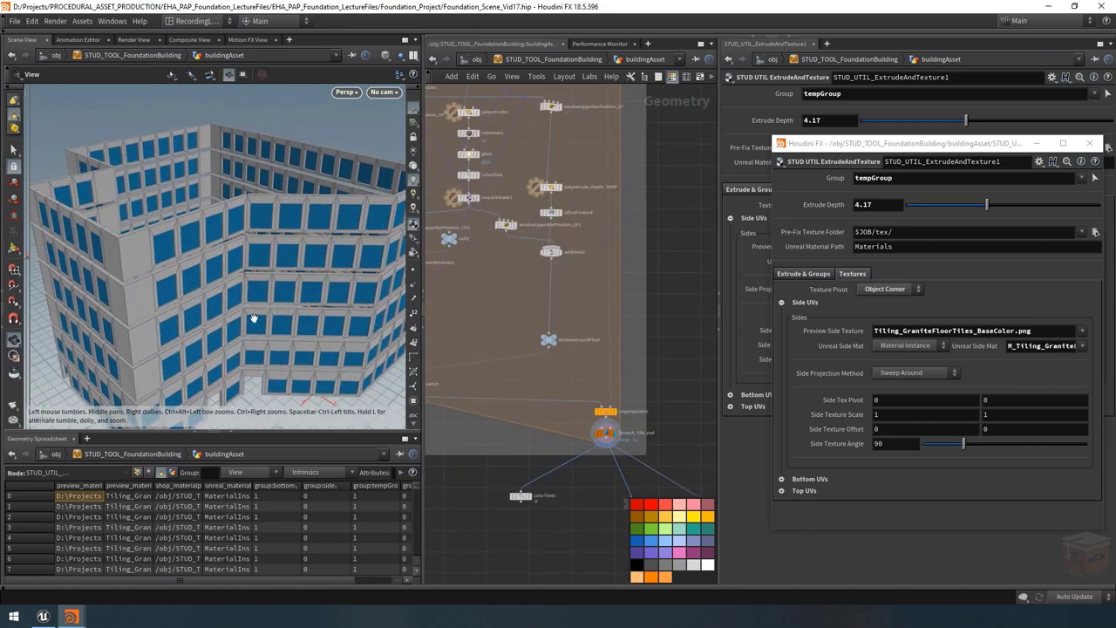
Step: Display the floor geometry at the color1 node that ends the floors network group
scroll(607, 314, "down", 6)
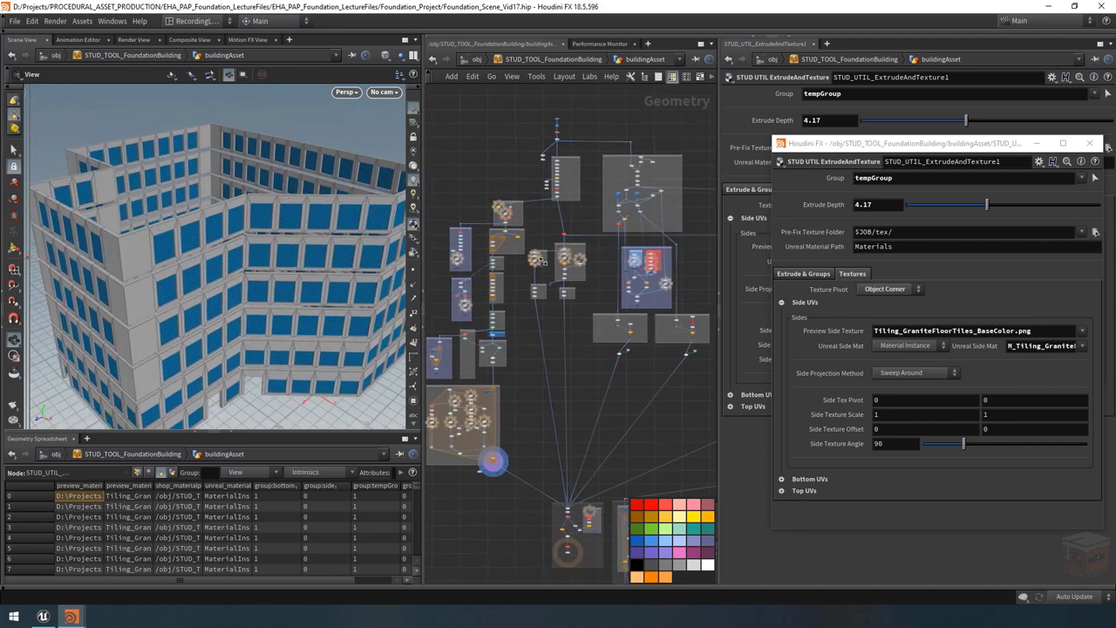
scroll(542, 260, "up", 4)
left_click(585, 311)
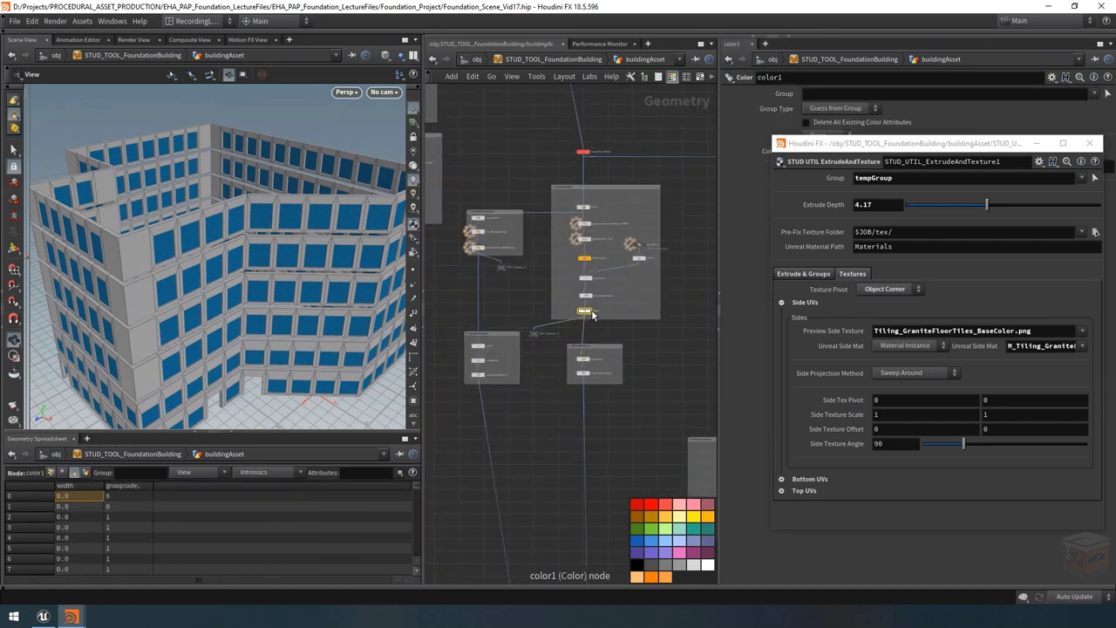
scroll(584, 311, "up", 2)
left_click(586, 307)
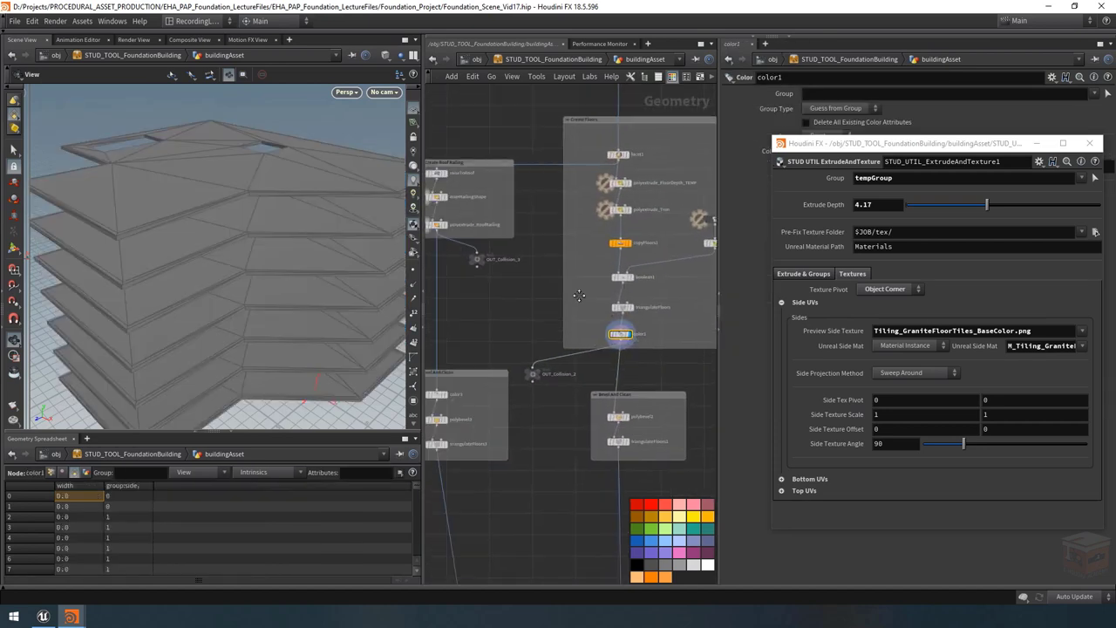
Step: Display the roof railing geometry at the polyextrude_RoofRailing node
middle_click_drag(579, 296, 680, 339)
left_click(549, 267)
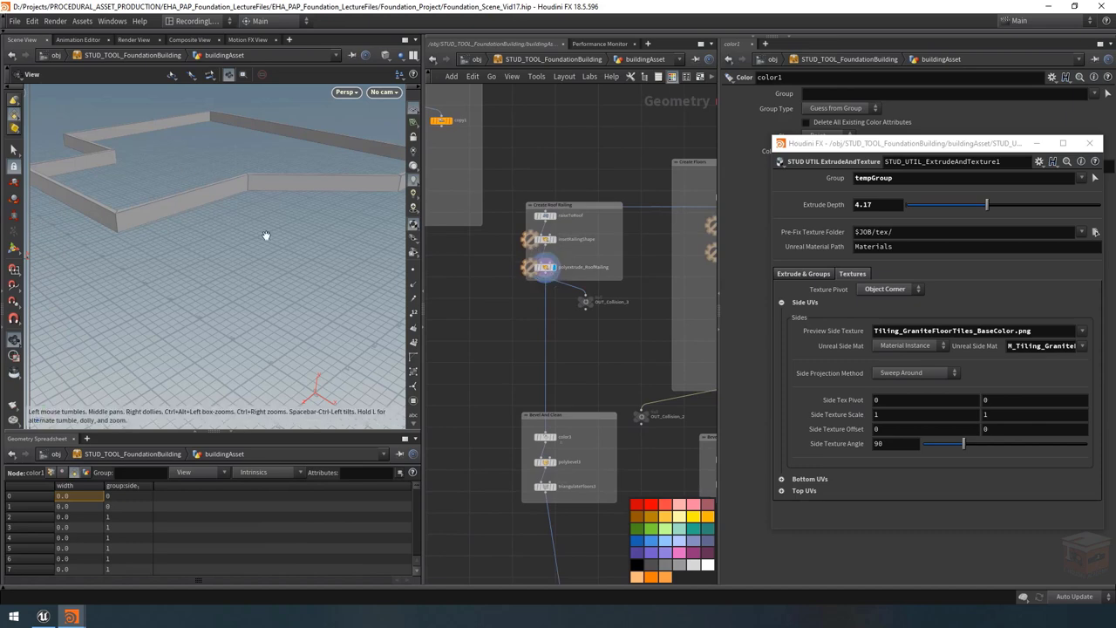
scroll(266, 236, "down", 5)
Step: Display the support pillars at the copyPillars node in the Support Pillars group
scroll(479, 408, "down", 6)
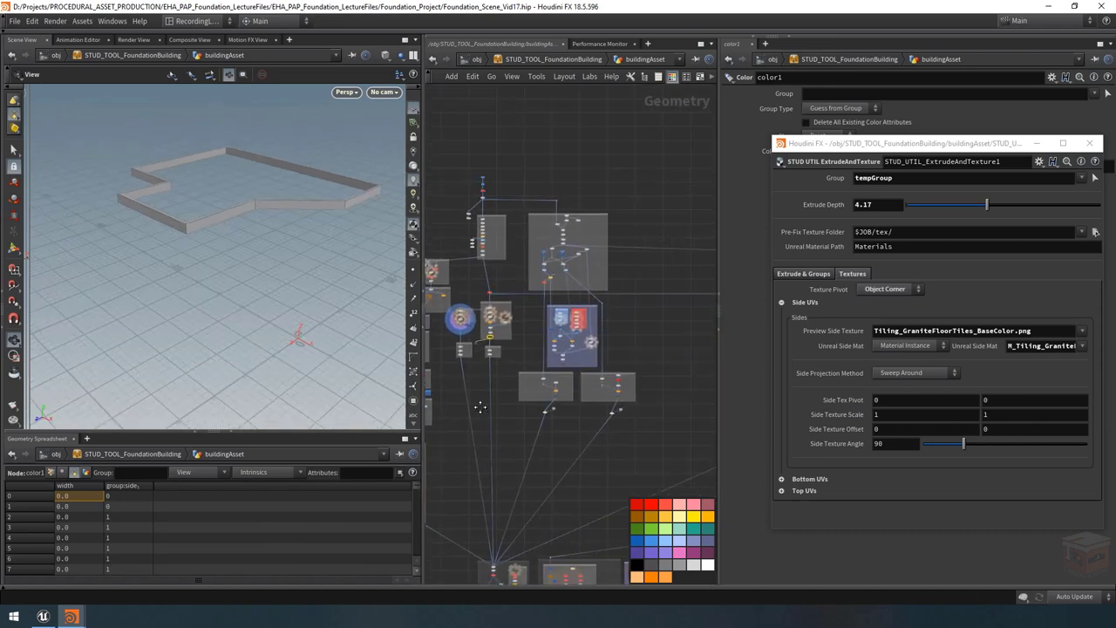
scroll(539, 357, "up", 8)
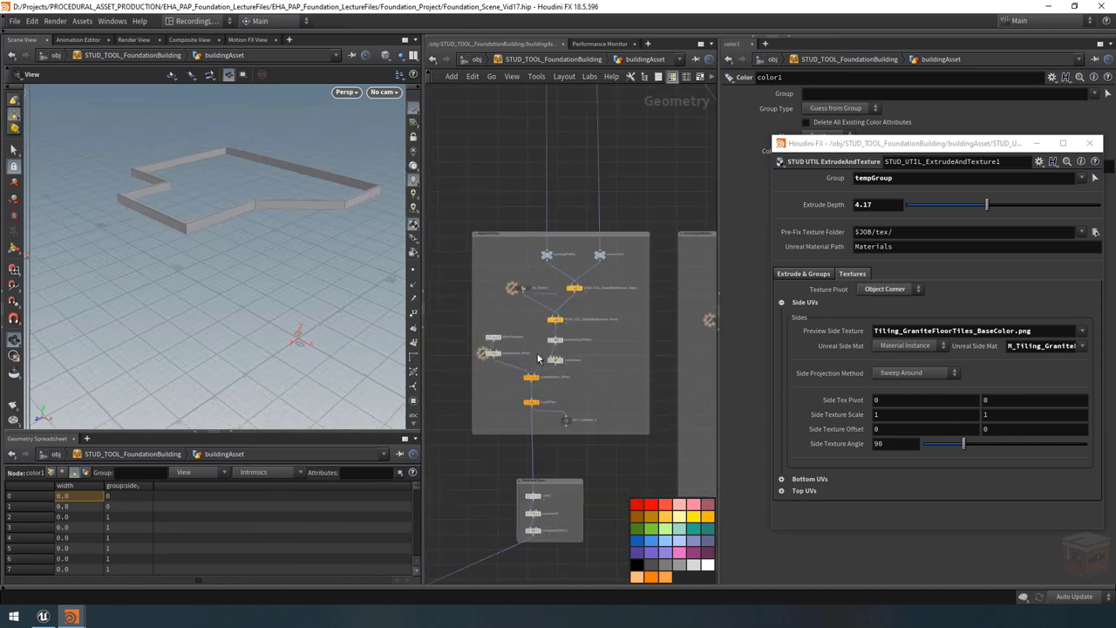
scroll(539, 407, "up", 3)
left_click(535, 401)
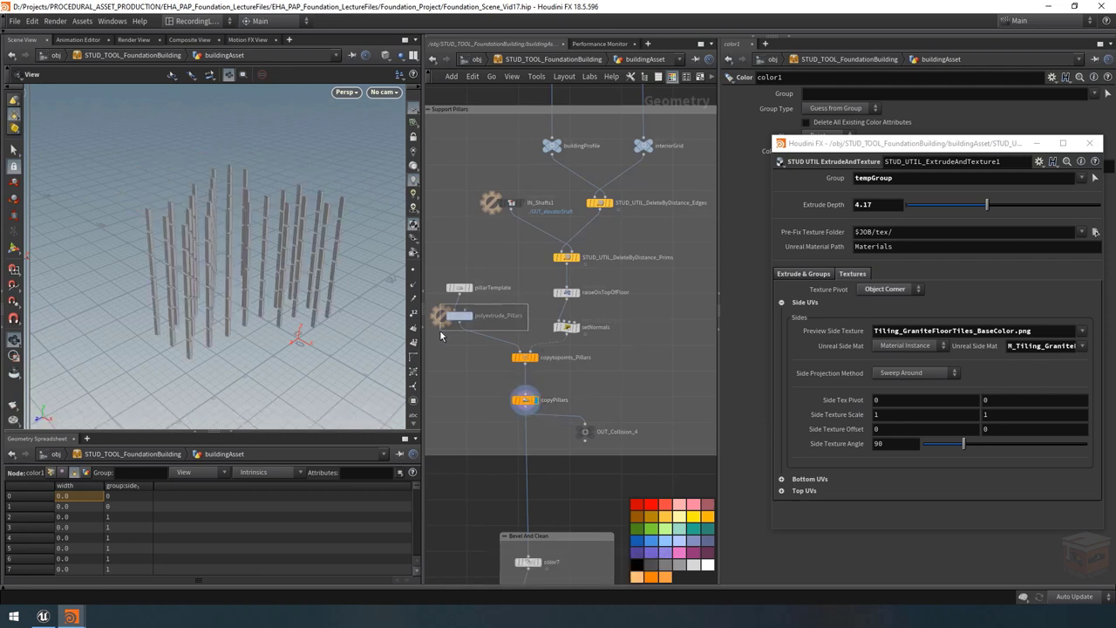
Step: Display the single pillar at the polyextrude_Pillars node and frame it in the viewport
left_click(459, 316)
middle_click_drag(452, 336, 558, 341)
left_click(559, 319)
scroll(562, 313, "up", 2)
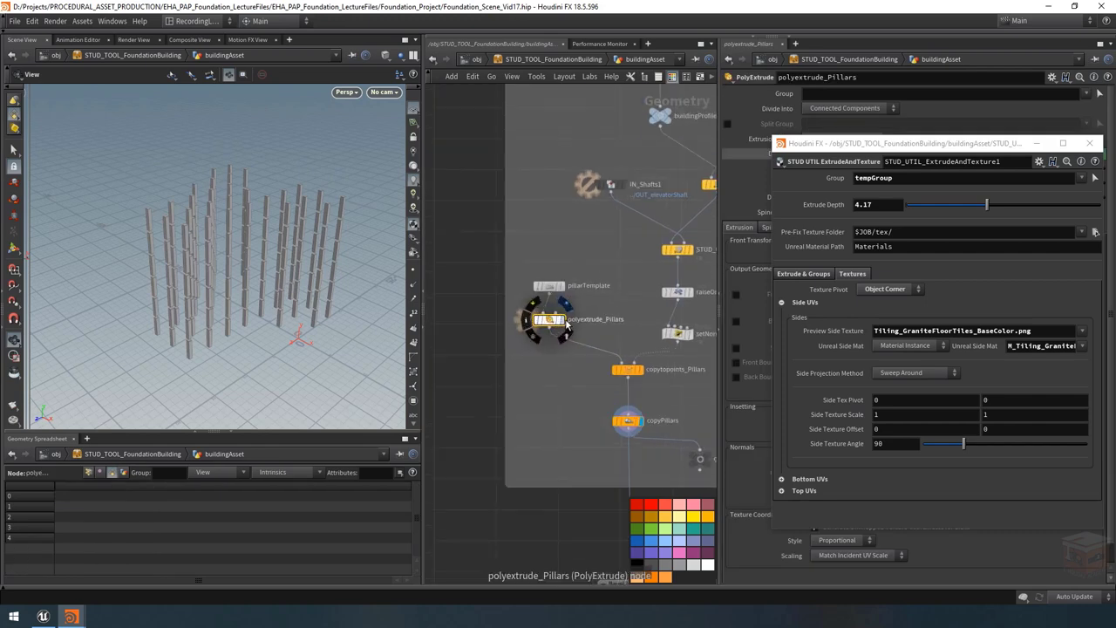
key("space+f")
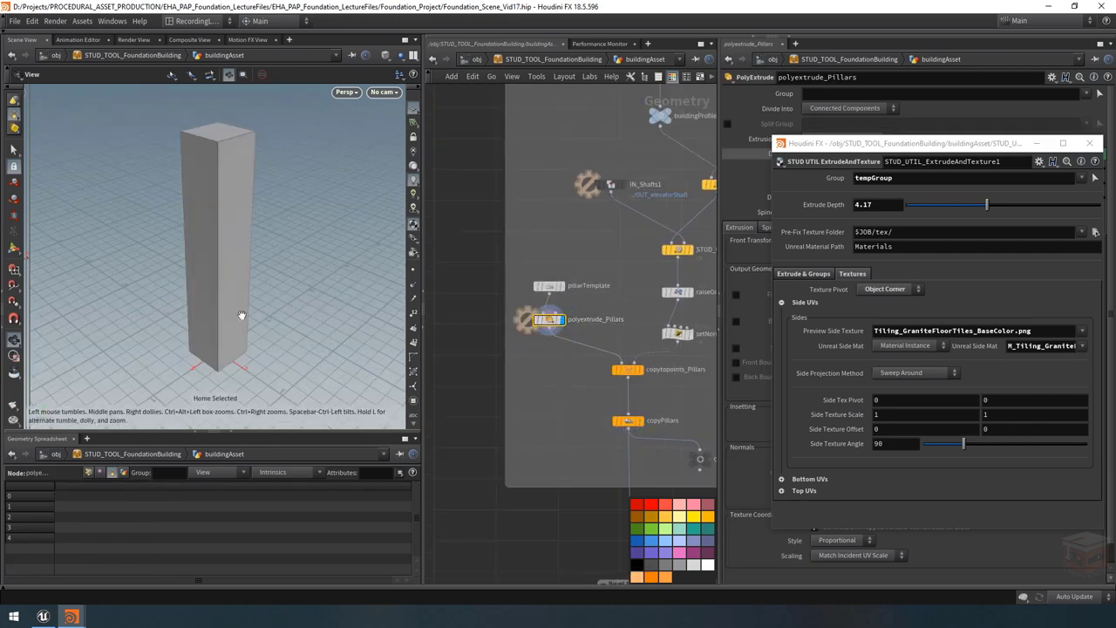
Step: Select the STUD_UTIL_SimpleUnrealTexture node below grid1 and minimize the floating parameter window to show its parameters
scroll(579, 385, "down", 5)
scroll(579, 384, "up", 5)
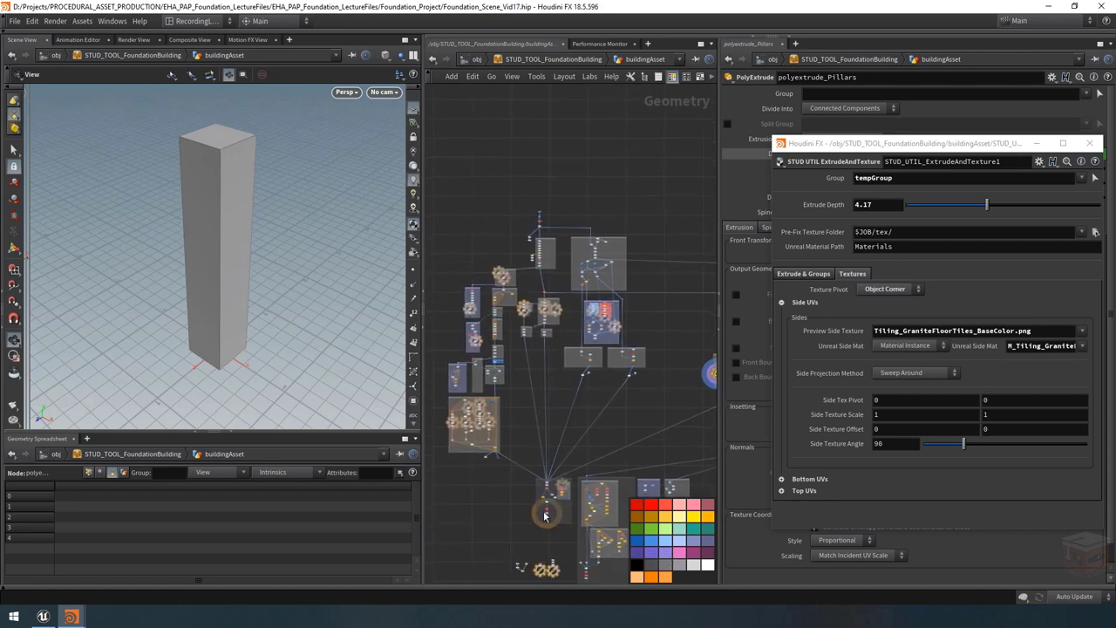
scroll(541, 436, "up", 6)
scroll(529, 436, "up", 4)
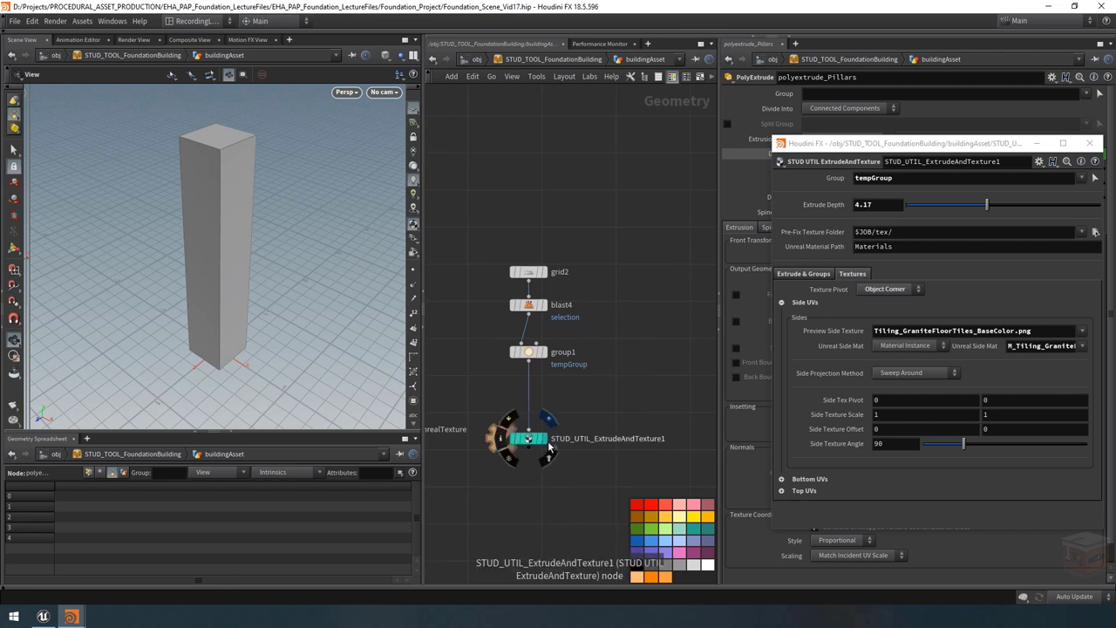
middle_click_drag(473, 394, 659, 405)
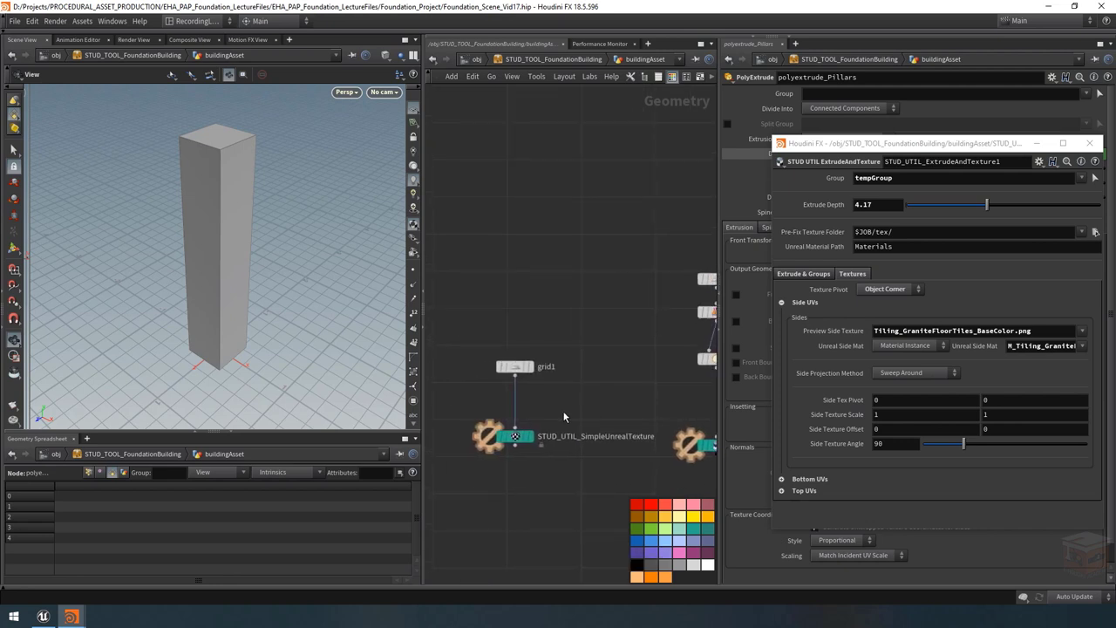
left_click(516, 436)
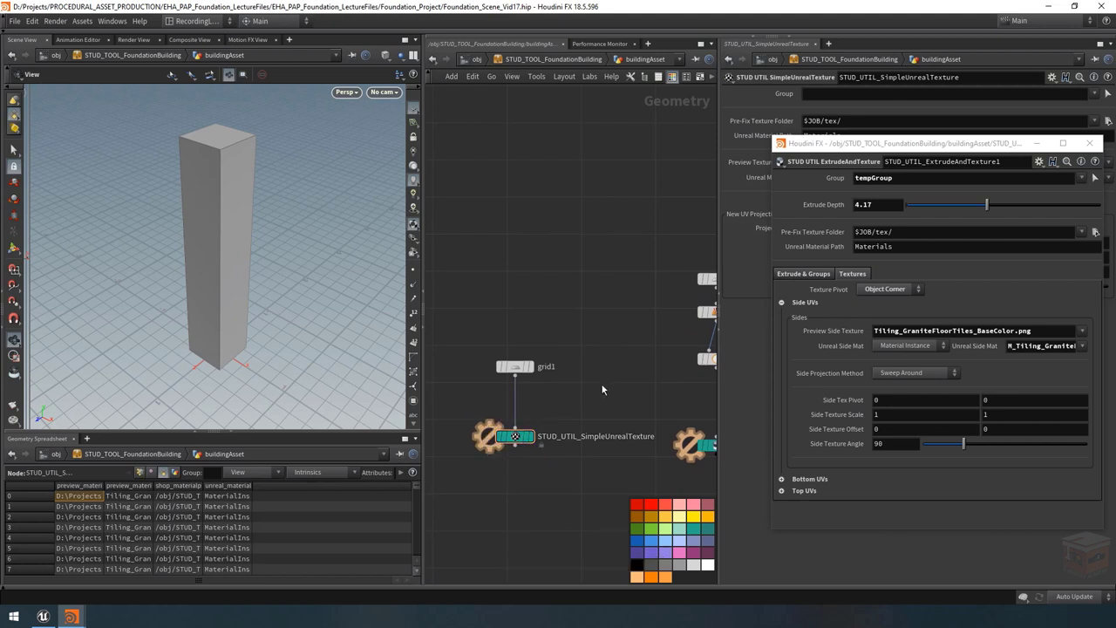
left_click(1037, 143)
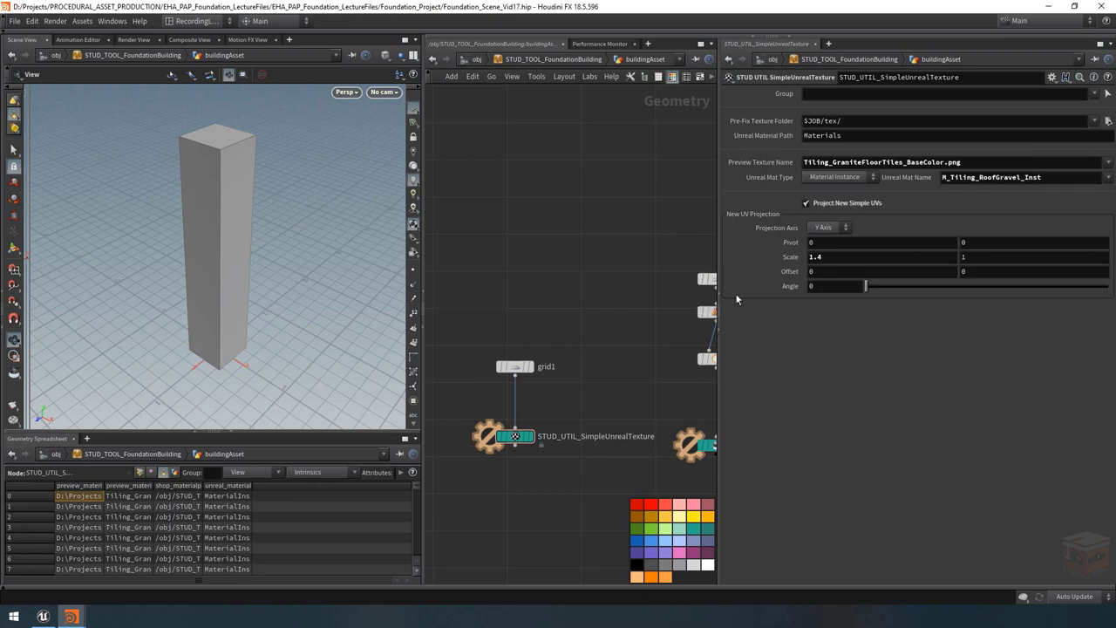
Step: Look through the SimpleUnrealTexture node's preview texture presets and show the parameters of STUD_UTIL_ExtrudeAndTexture1
left_click_drag(578, 413, 479, 484)
left_click(1110, 164)
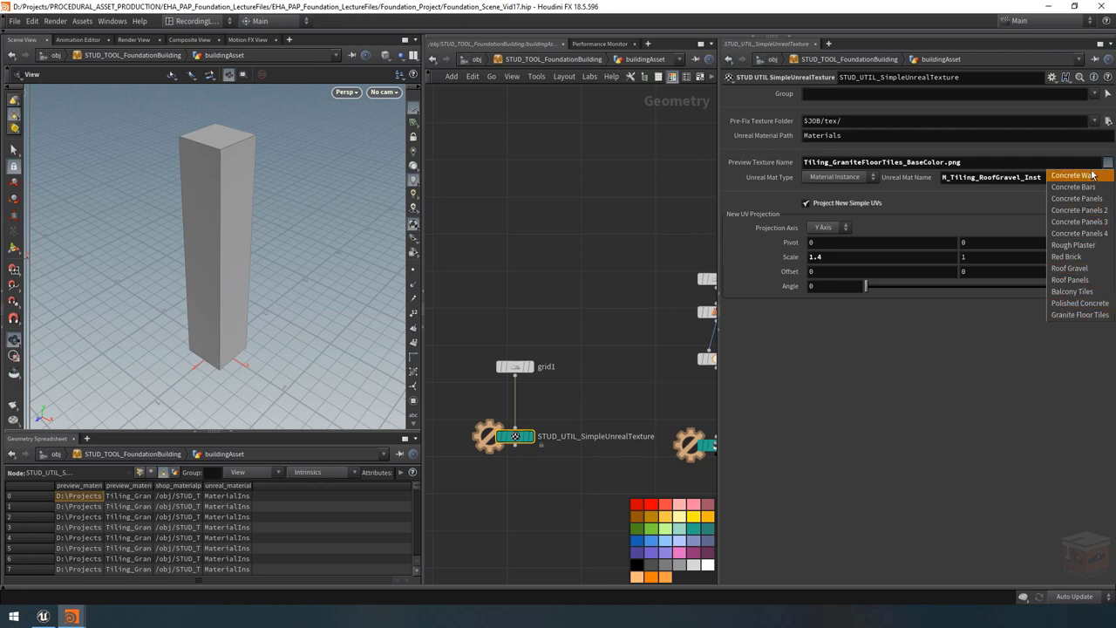
left_click(1108, 163)
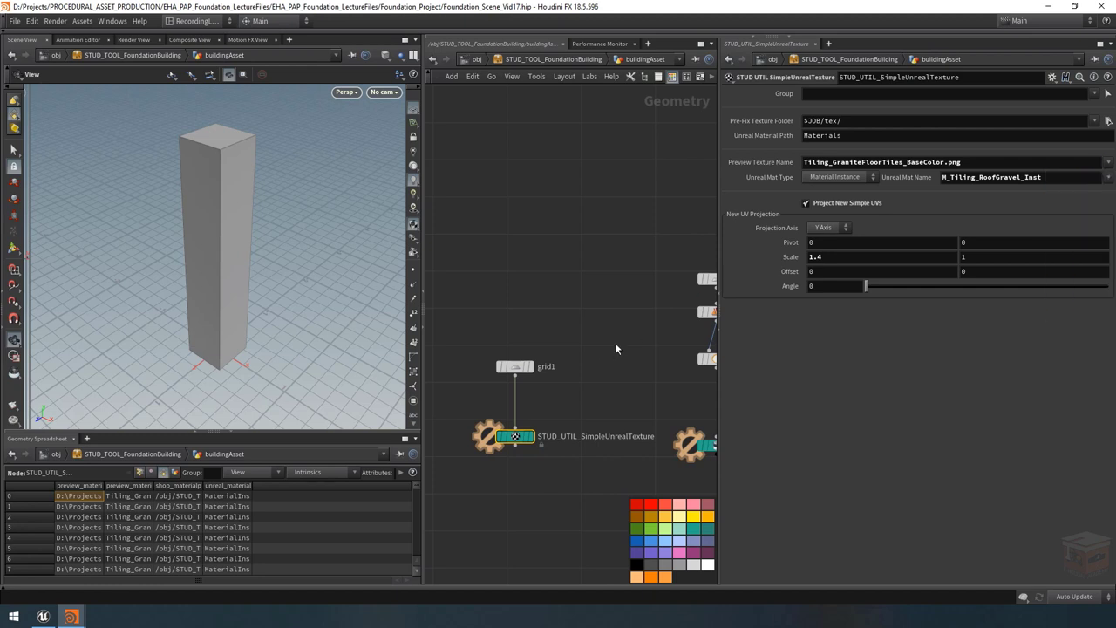
scroll(611, 356, "down", 4)
left_click_drag(658, 380, 592, 450)
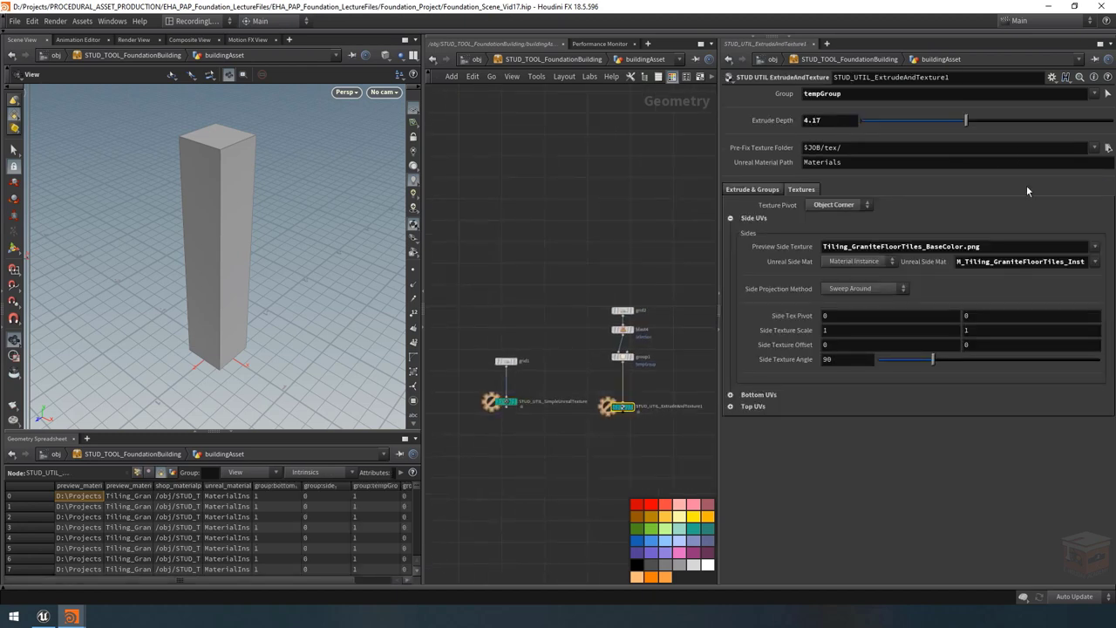
Step: Display the wall tiles again at foreach_Tile_end and examine the facade and its windows up close
scroll(568, 314, "down", 5)
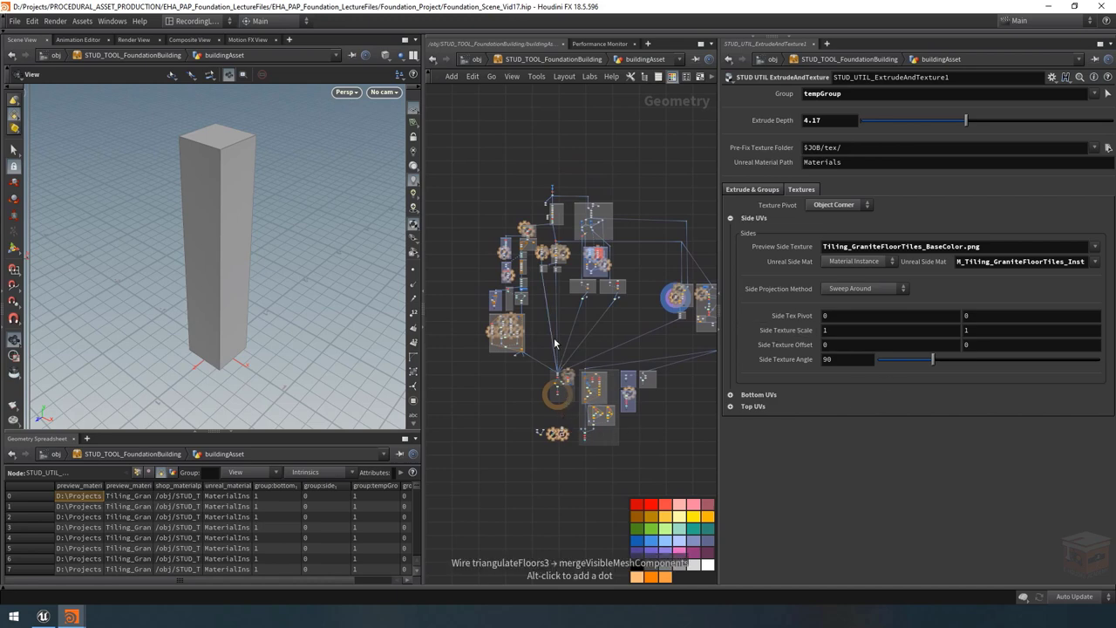
scroll(605, 387, "up", 5)
scroll(606, 387, "up", 5)
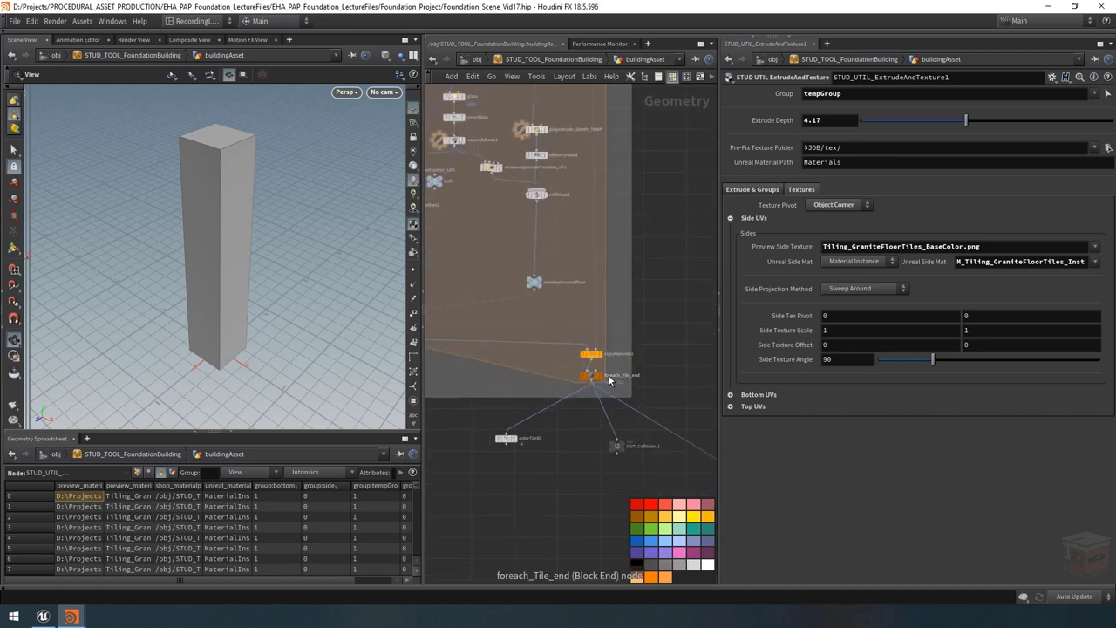
left_click(606, 381)
scroll(259, 283, "down", 15)
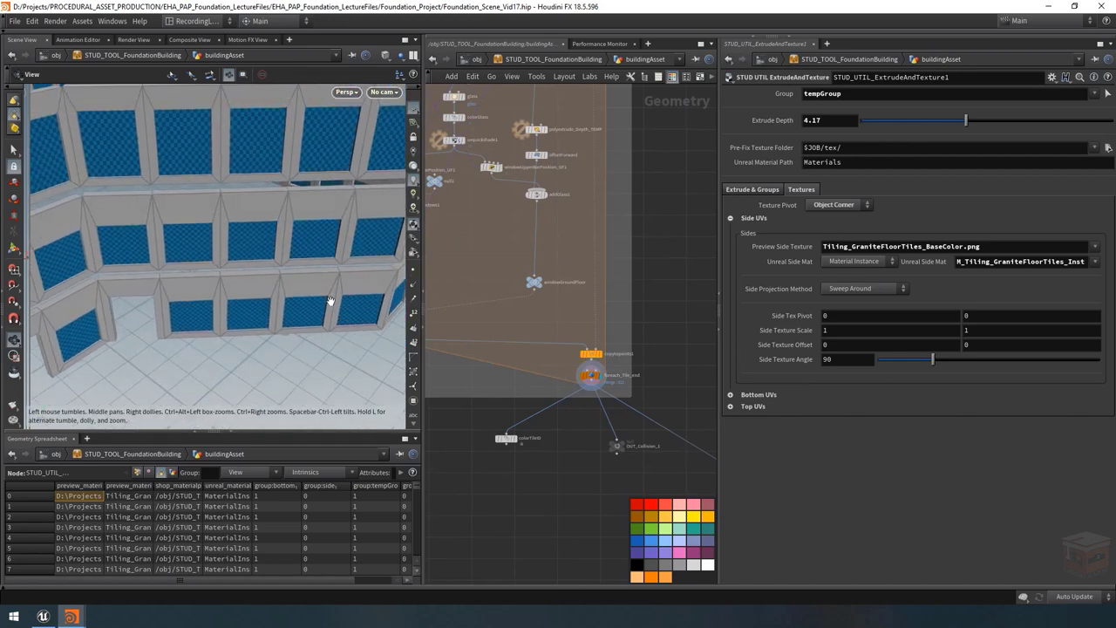
left_click_drag(247, 261, 258, 213)
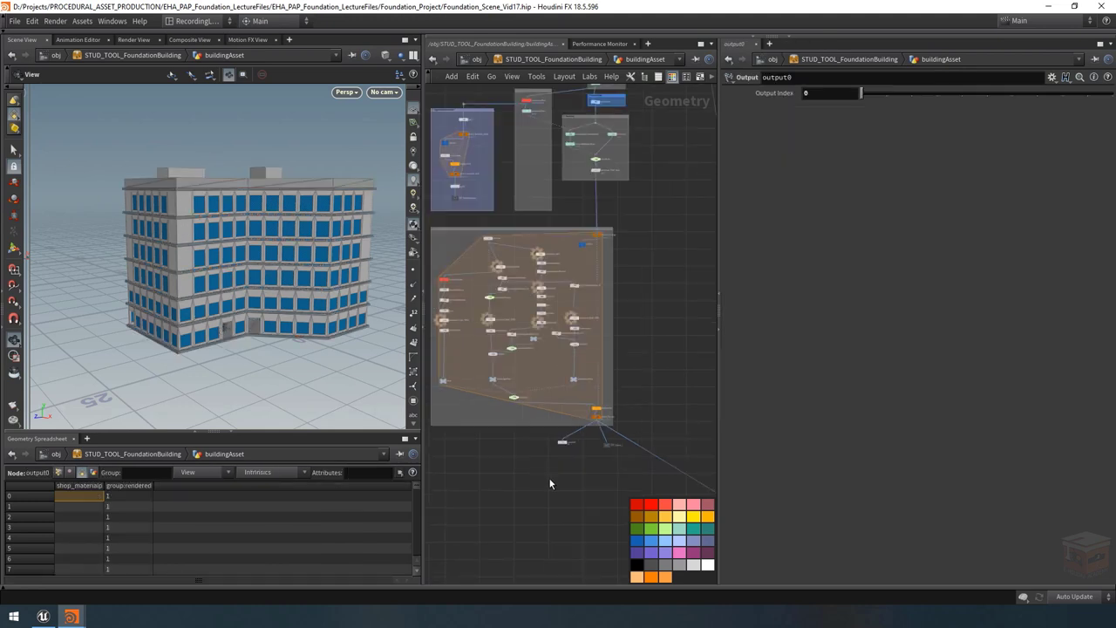
scroll(673, 212, "down", 4)
middle_click_drag(657, 276, 518, 317)
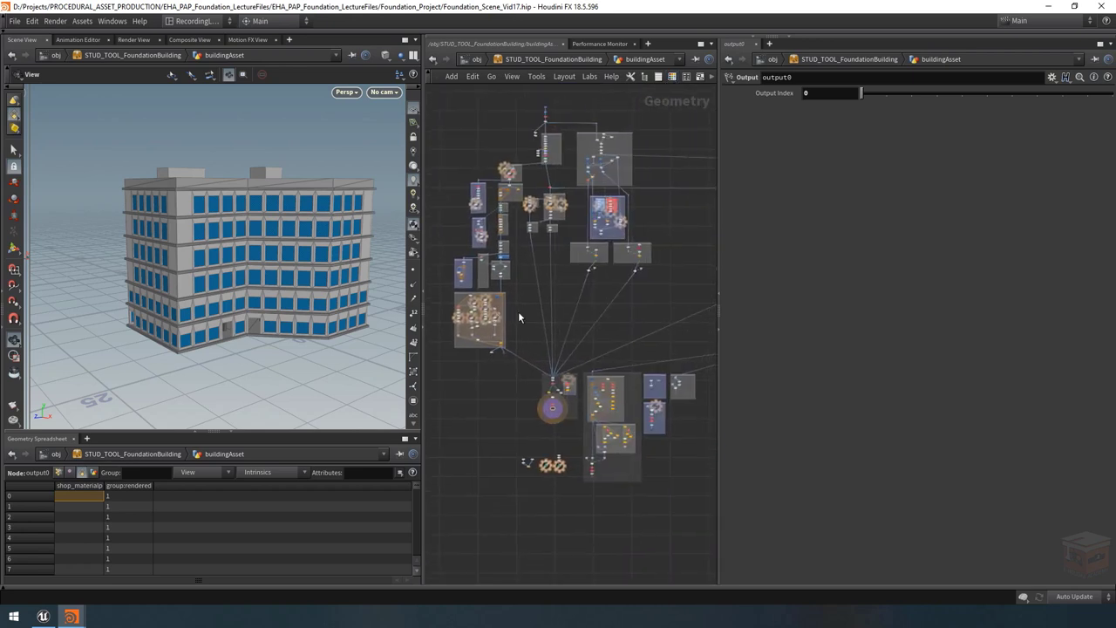
scroll(655, 311, "down", 3)
scroll(655, 311, "up", 1)
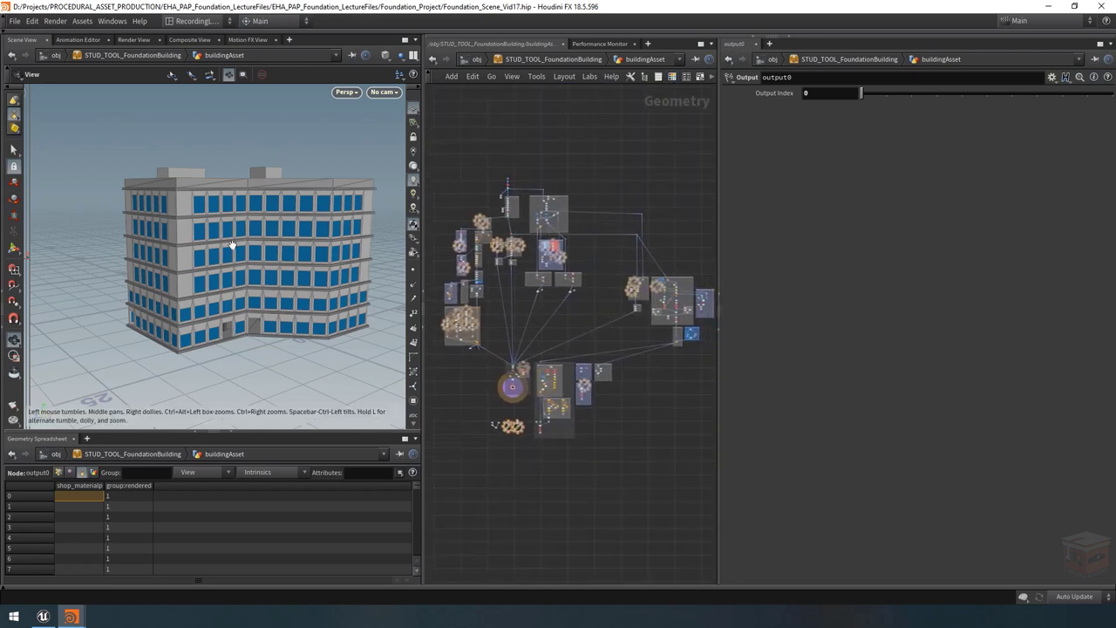
left_click_drag(250, 246, 248, 166)
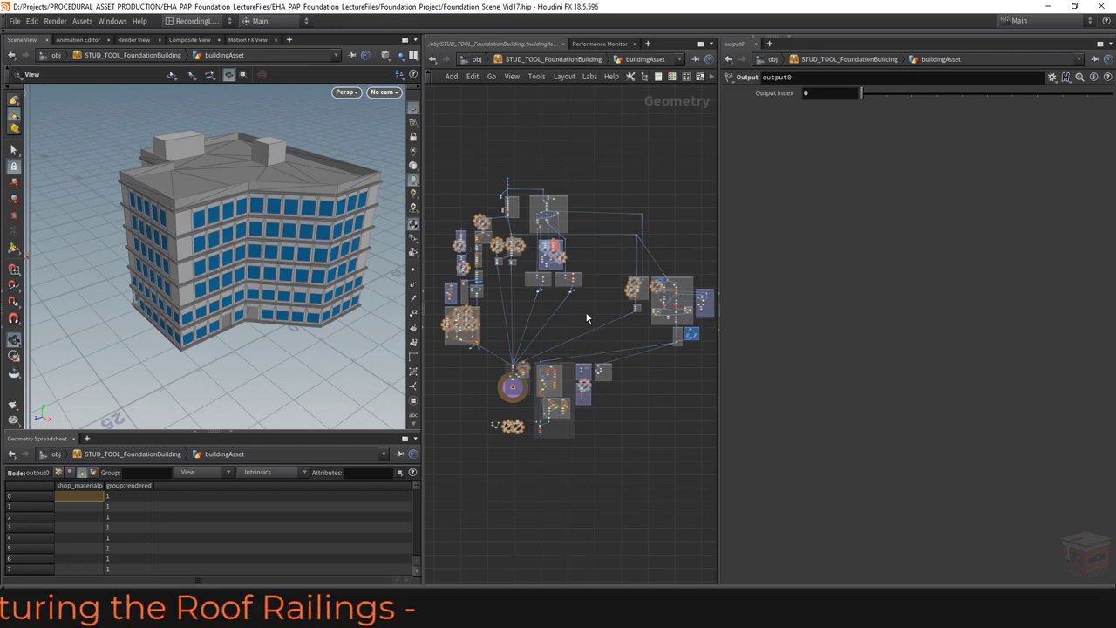
Step: Display and select the insetRailingShape node in the Create Roof Railing group to show the inset railing outline
middle_click_drag(586, 311, 575, 323)
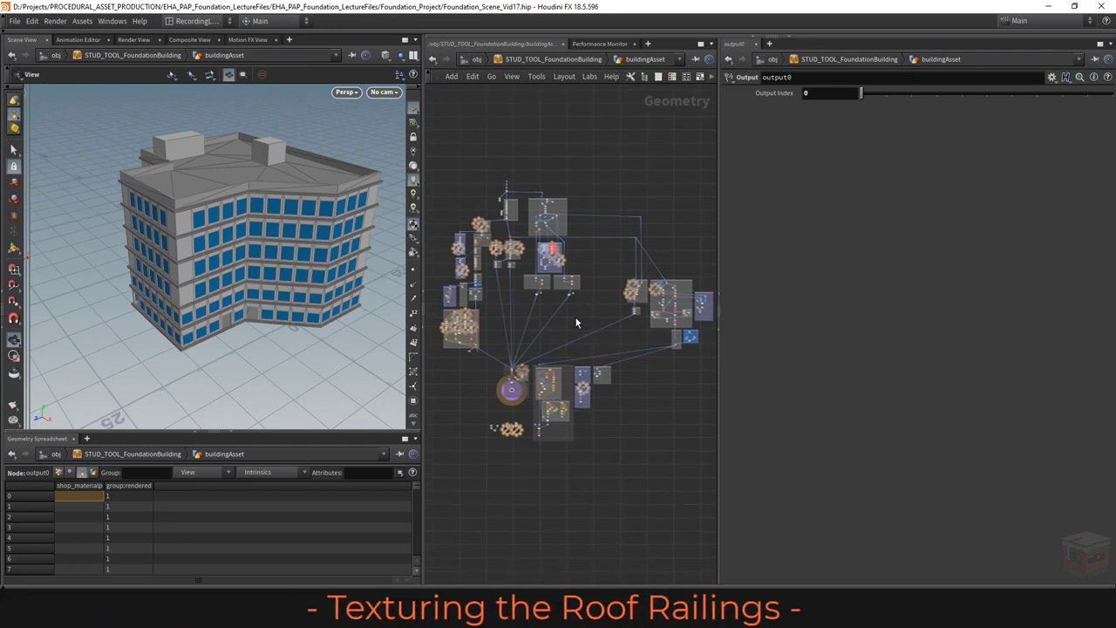
middle_click_drag(473, 348, 616, 373)
scroll(529, 322, "up", 8)
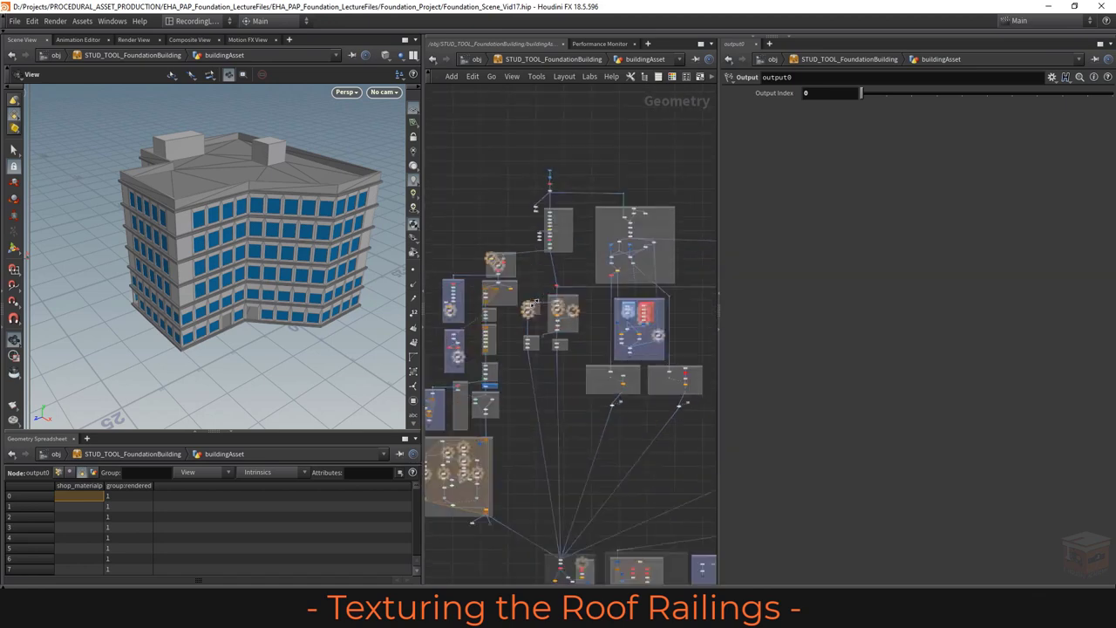
middle_click_drag(529, 323, 566, 331)
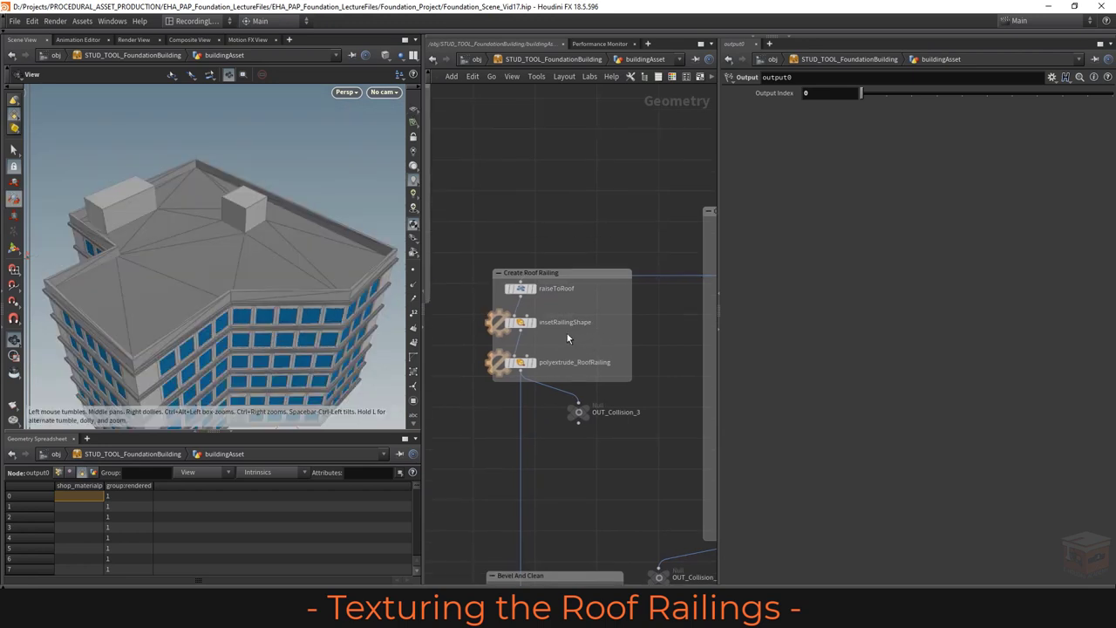
left_click(532, 323)
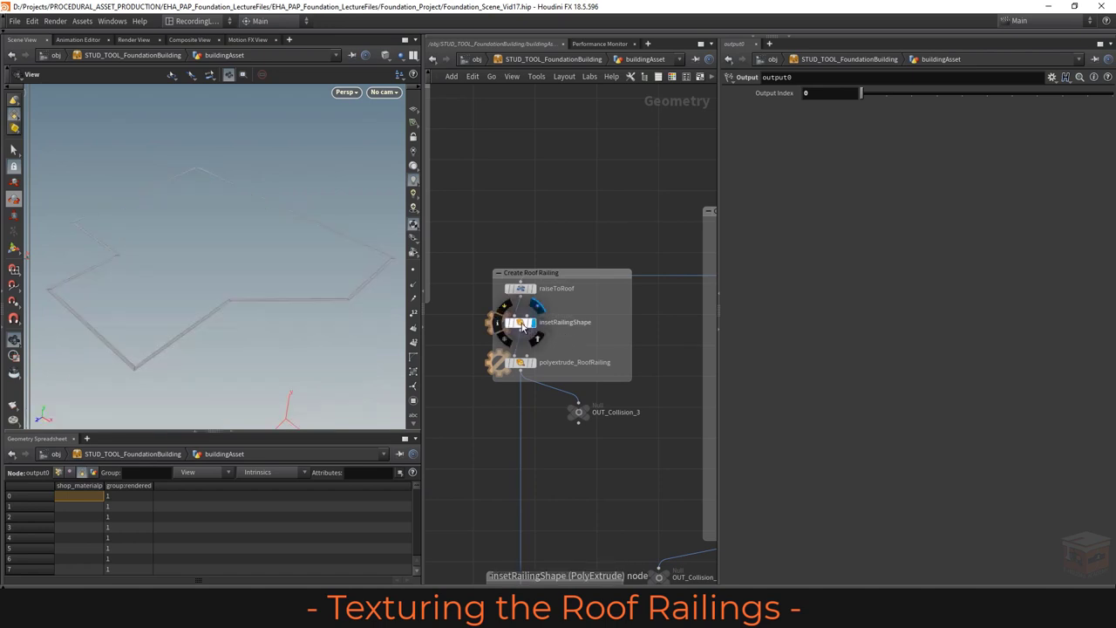
left_click(522, 324)
left_click_drag(269, 247, 263, 240)
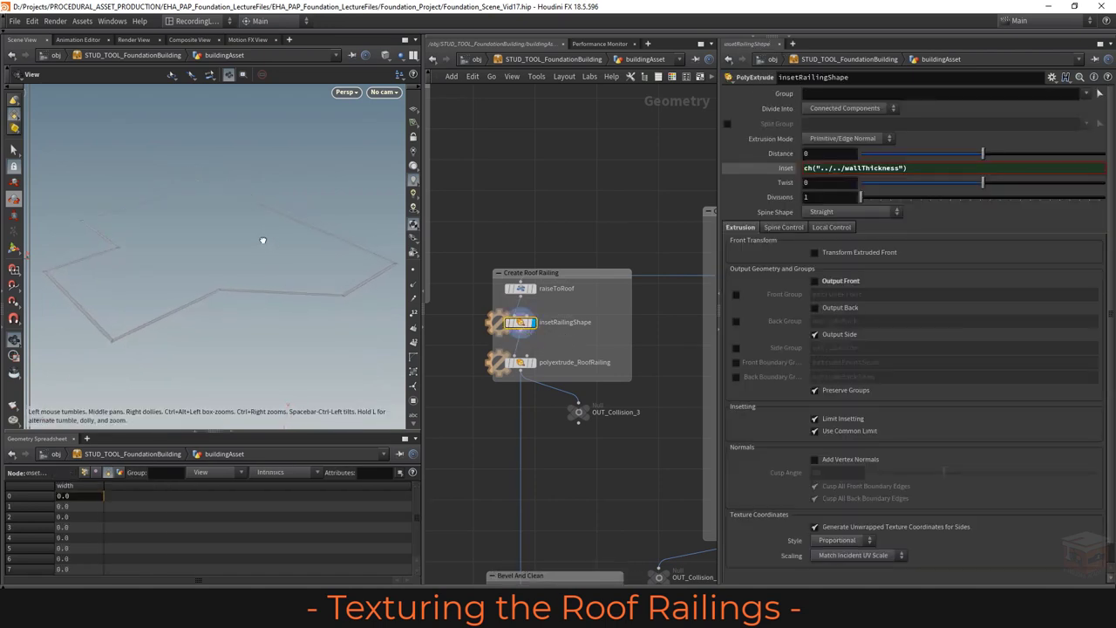
Step: Turn on the point and primitive number display in the viewport, and display and select the polyextrude_RoofRailing node
left_click(414, 342)
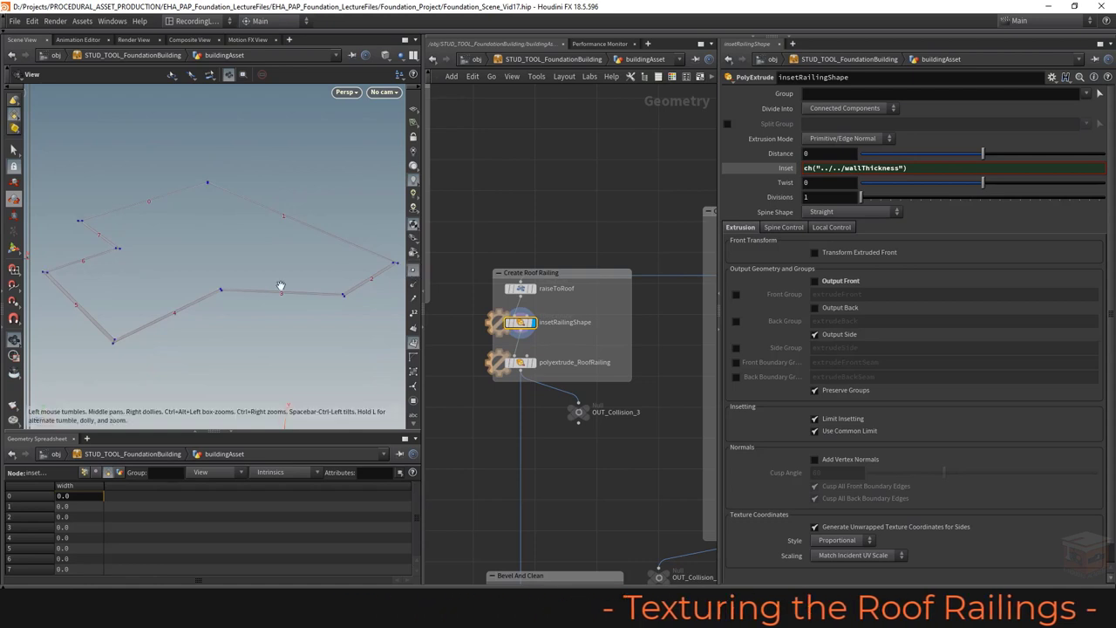
left_click_drag(281, 286, 258, 306)
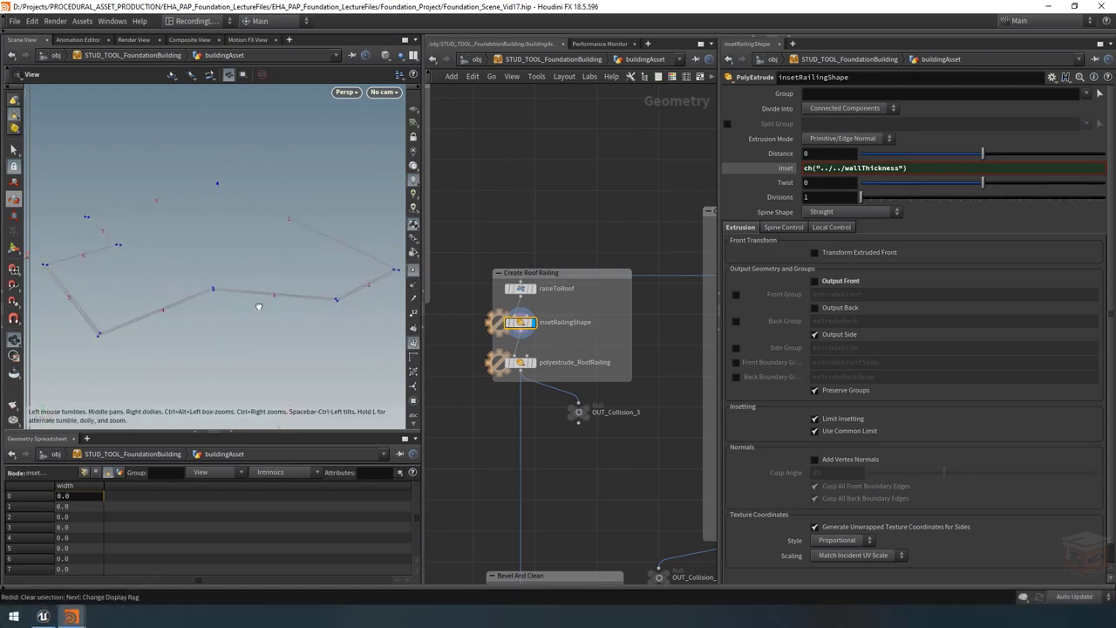
left_click(528, 363)
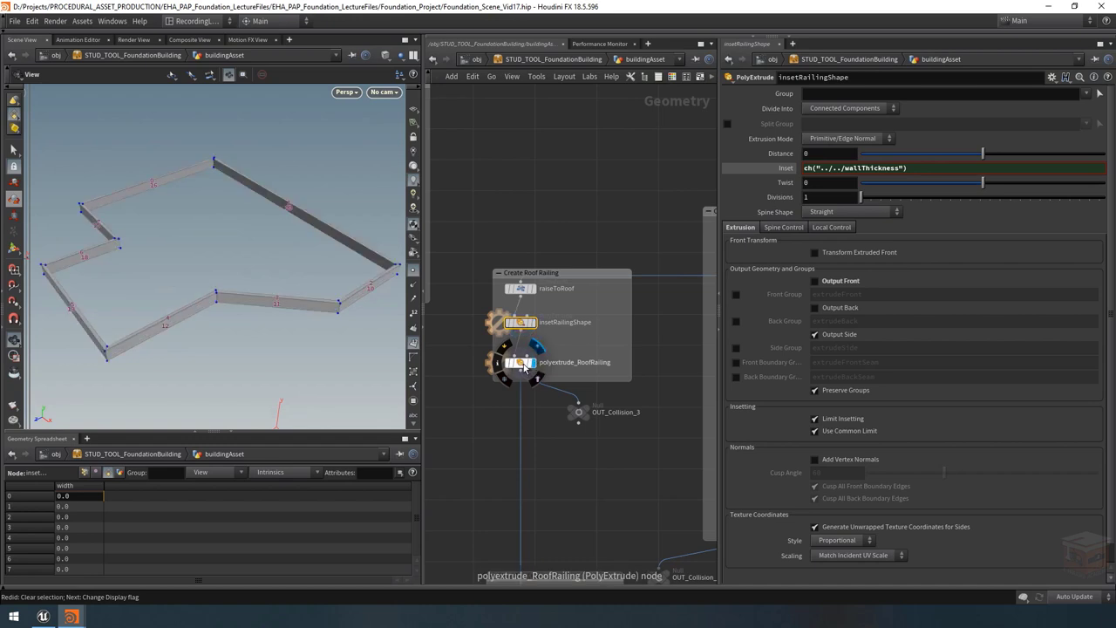
left_click(524, 365)
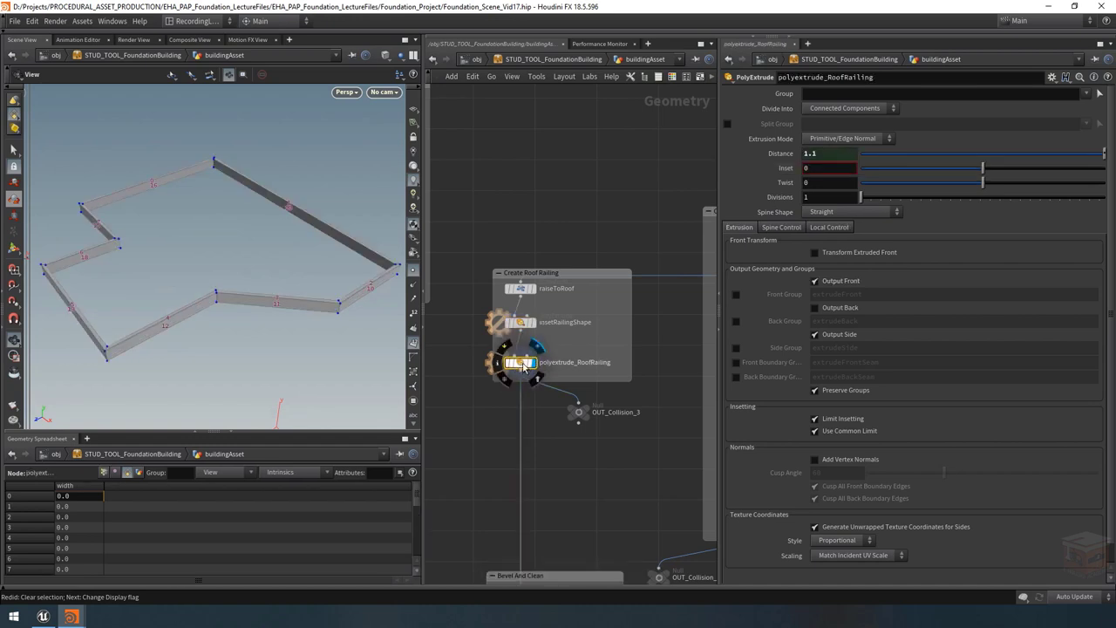
Step: Add a STUD UTIL ExtrudeAndTexture node beside polyextrude_RoofRailing and feed it from the output of insetRailingShape
middle_click_drag(521, 367, 538, 371)
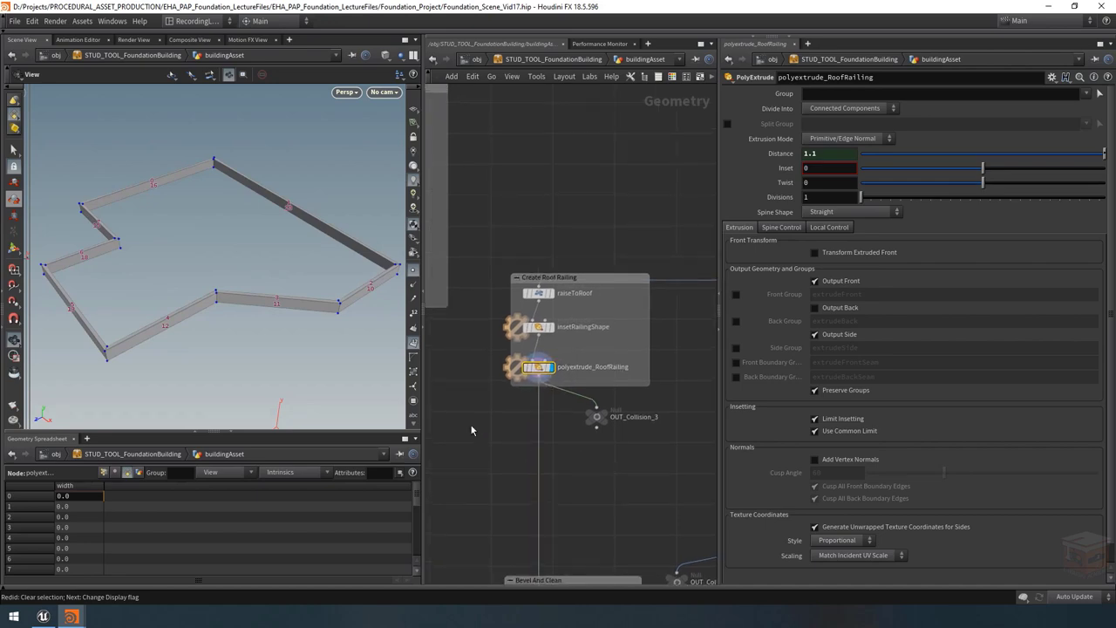
key("Tab")
type("stud")
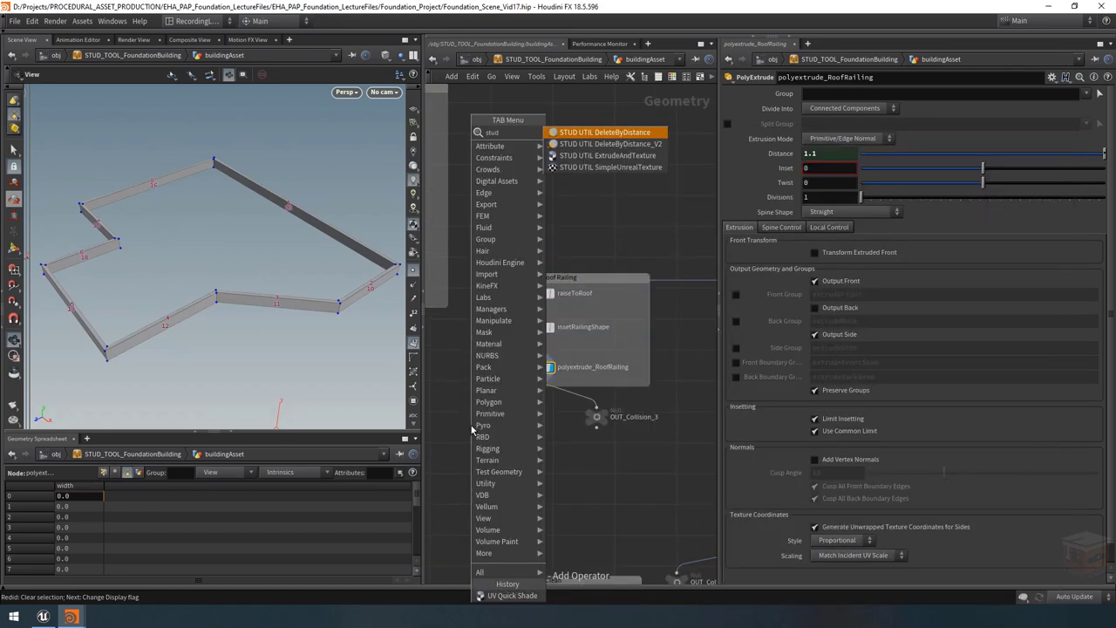
key("Down")
key("Down")
key("Return")
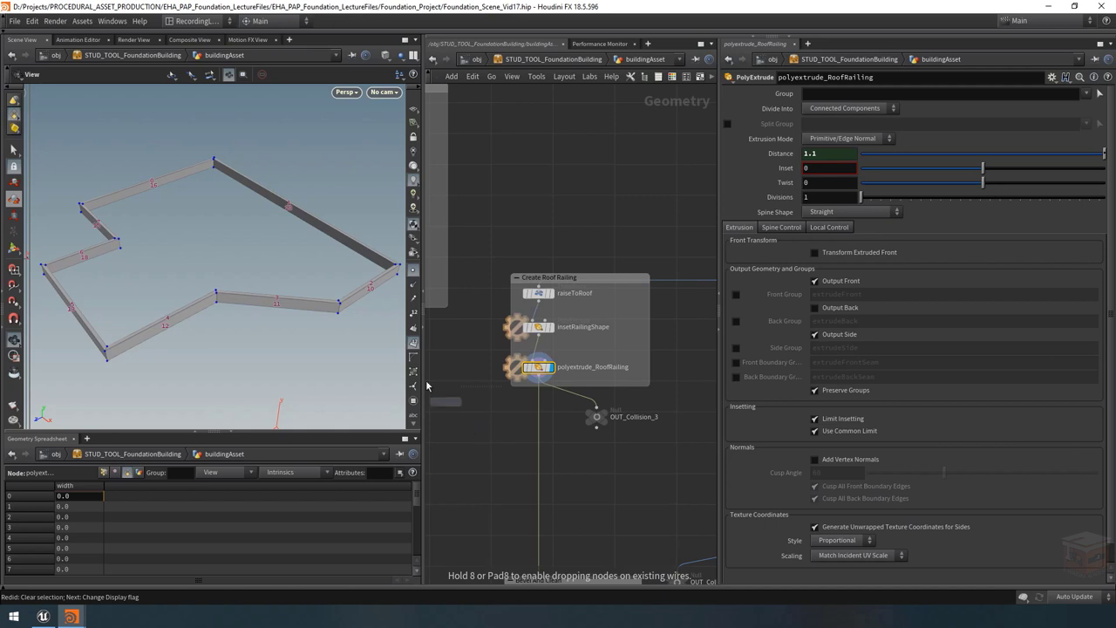
left_click(490, 413)
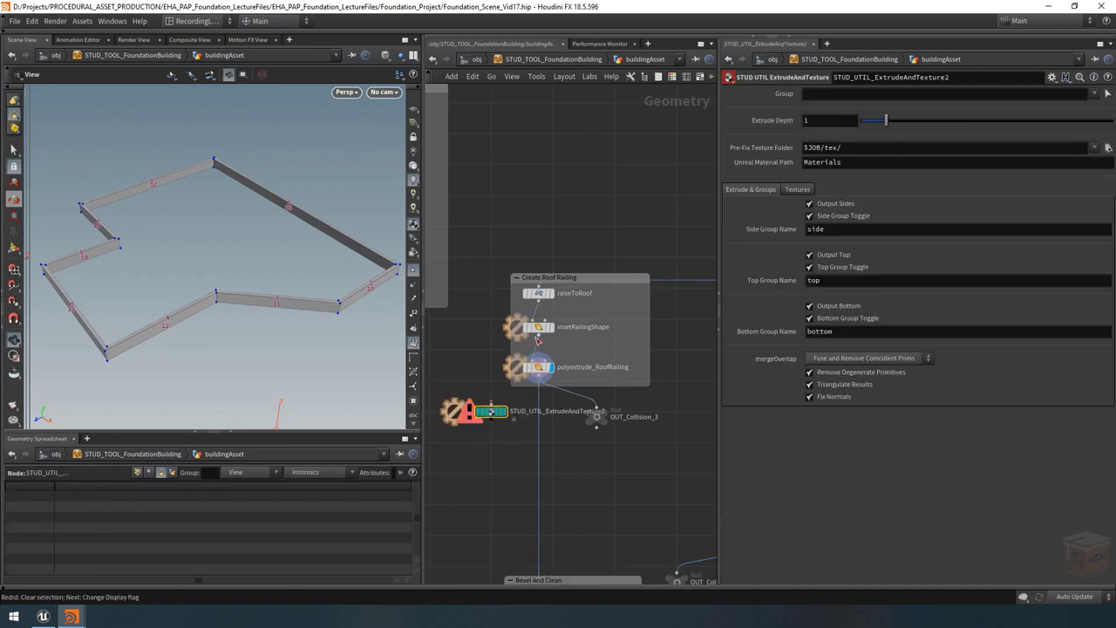
left_click(538, 340)
left_click(491, 405)
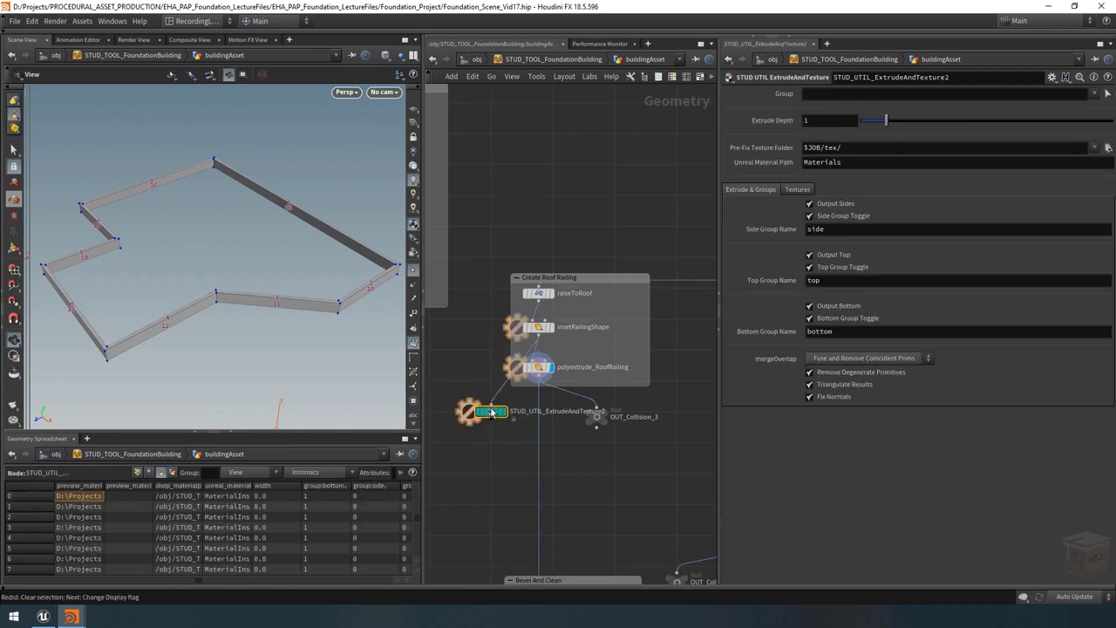
mouse_move(492, 412)
left_mouse_down()
mouse_move(472, 370)
mouse_move(475, 404)
left_mouse_up()
Step: Set the Non-compilable SOP Badge to Normal in the network view display options
left_click(538, 366)
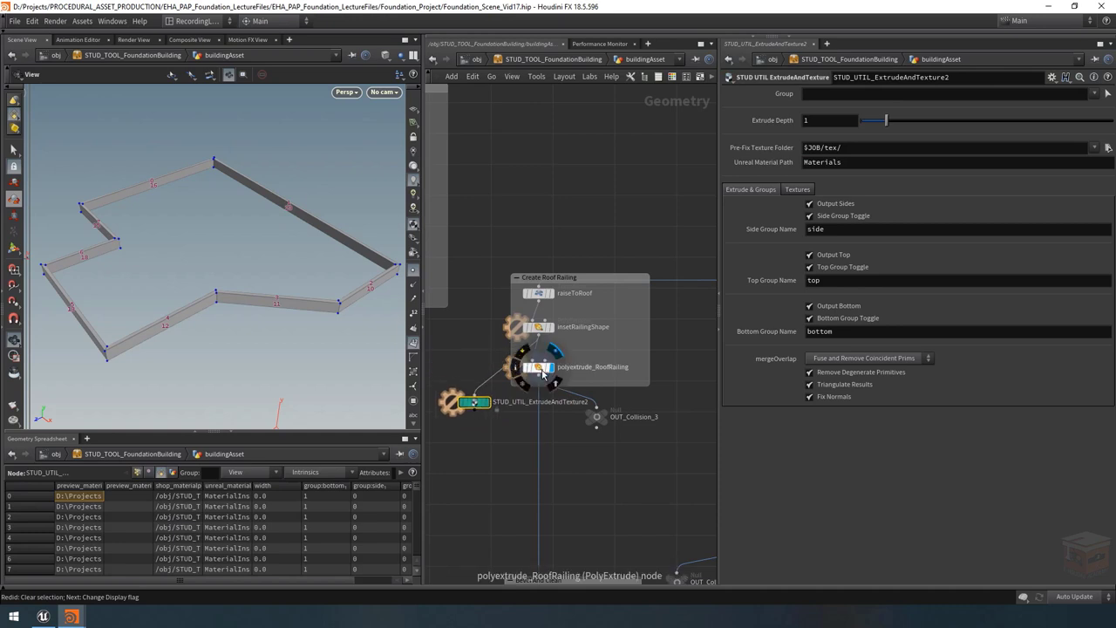
middle_click_drag(583, 455, 599, 456)
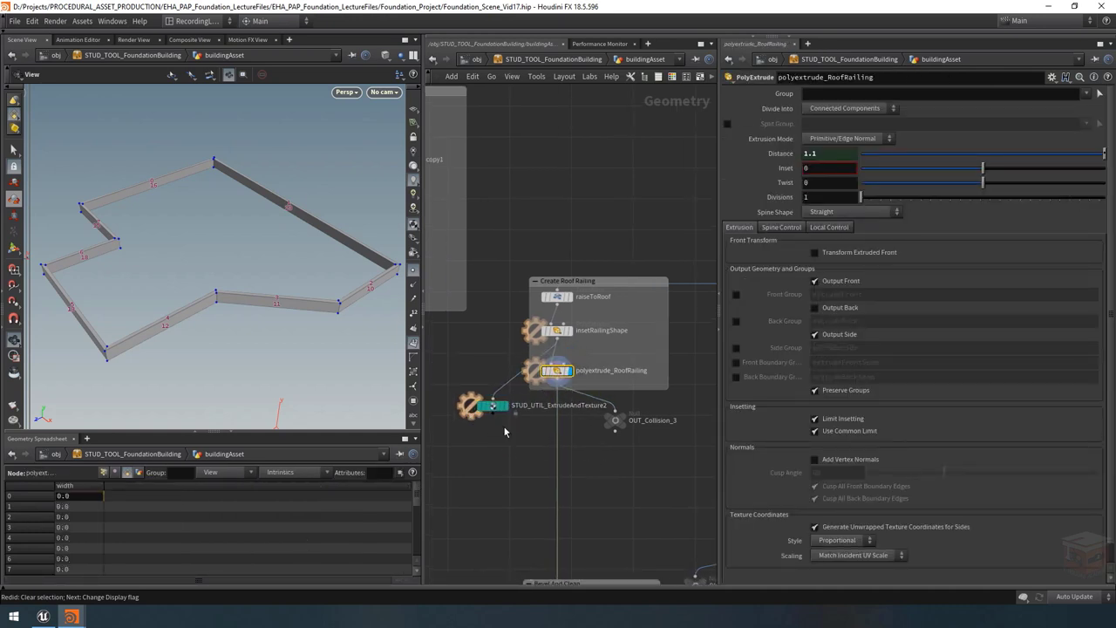
key("d")
left_click(451, 327)
left_click(527, 366)
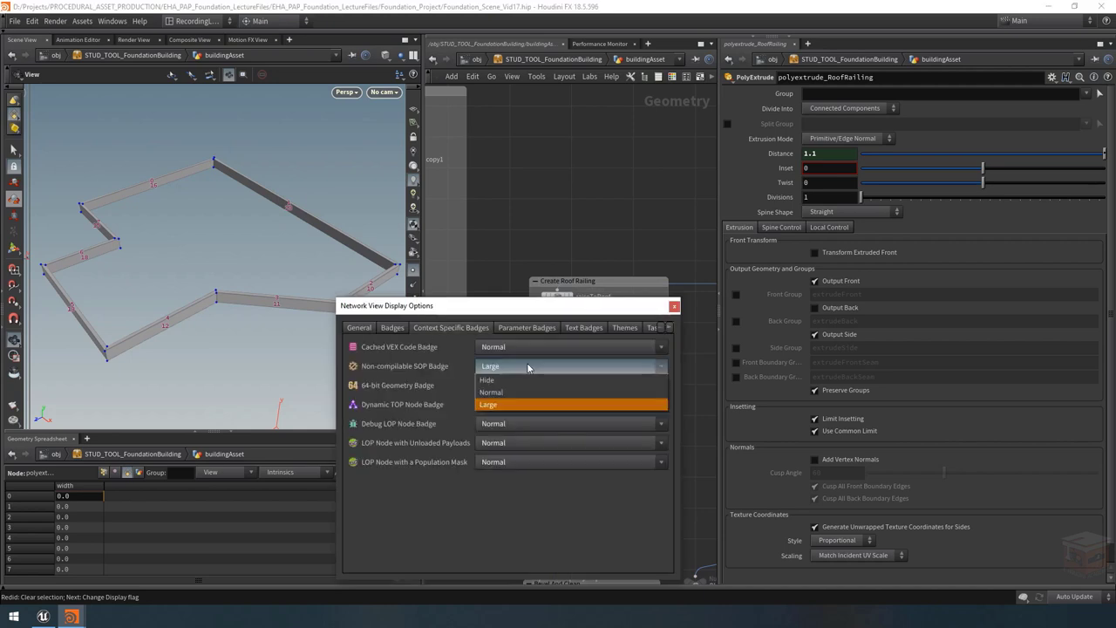
left_click(500, 393)
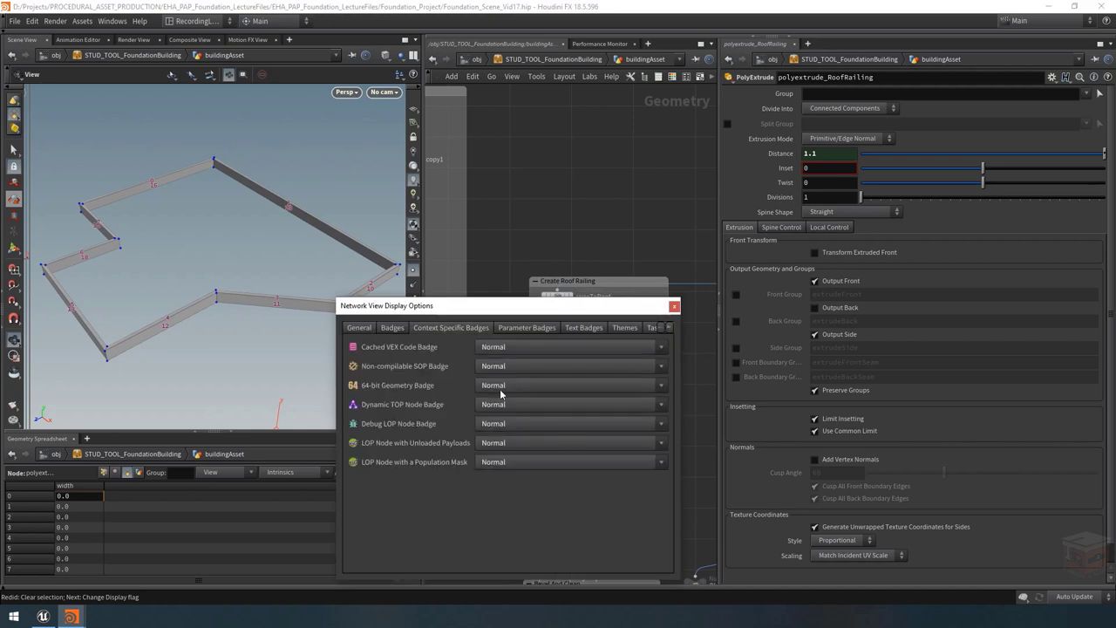
left_click(675, 309)
scroll(524, 431, "up", 5)
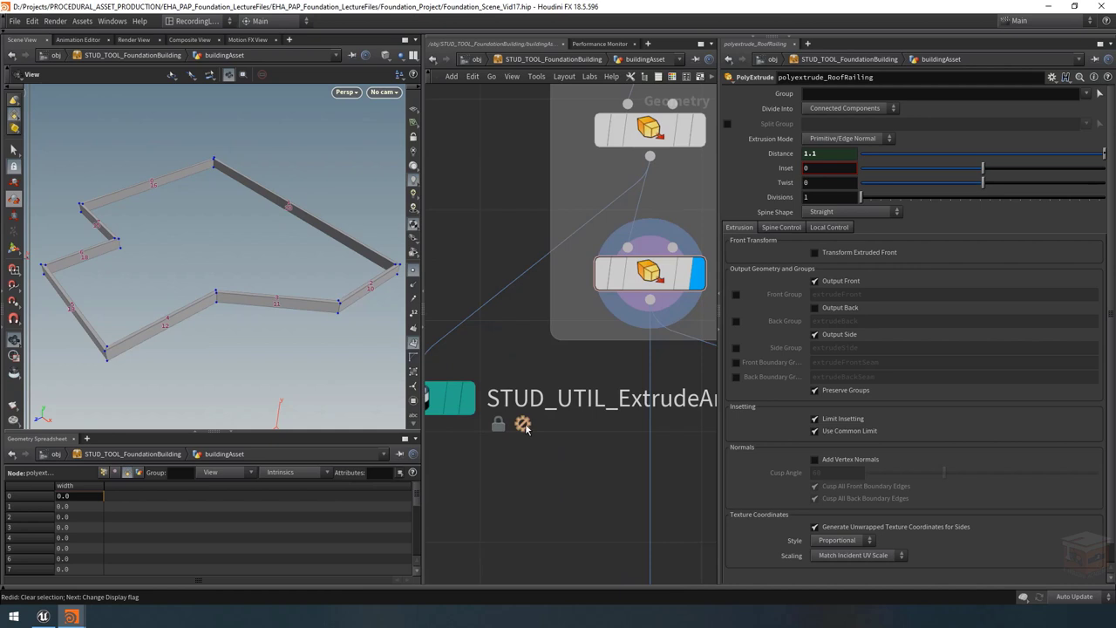
Step: Replace polyextrude_RoofRailing in the Create Roof Railing chain with the new ExtrudeAndTexture node and color the old extrude node red
scroll(526, 427, "down", 5)
left_click_drag(566, 375, 483, 373)
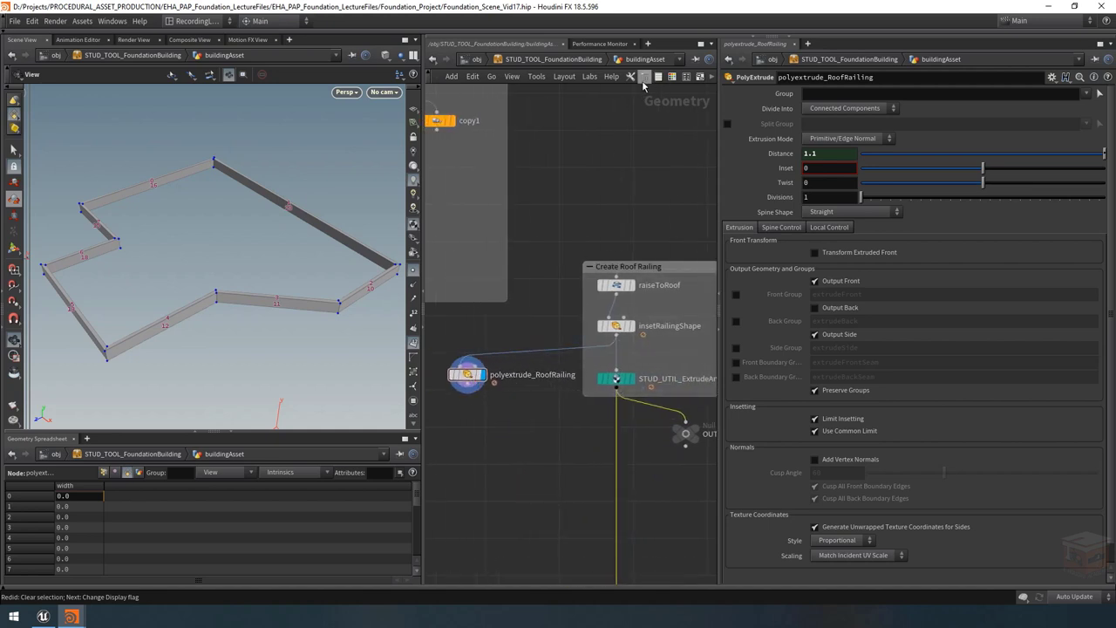
left_click(672, 77)
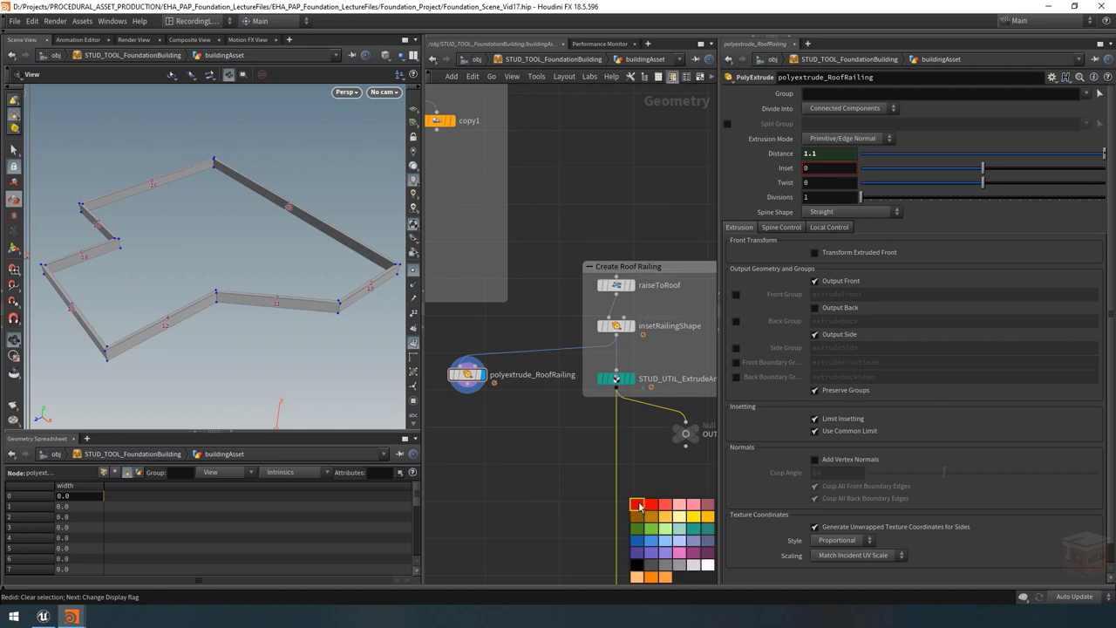
left_click(467, 375)
left_click(636, 506)
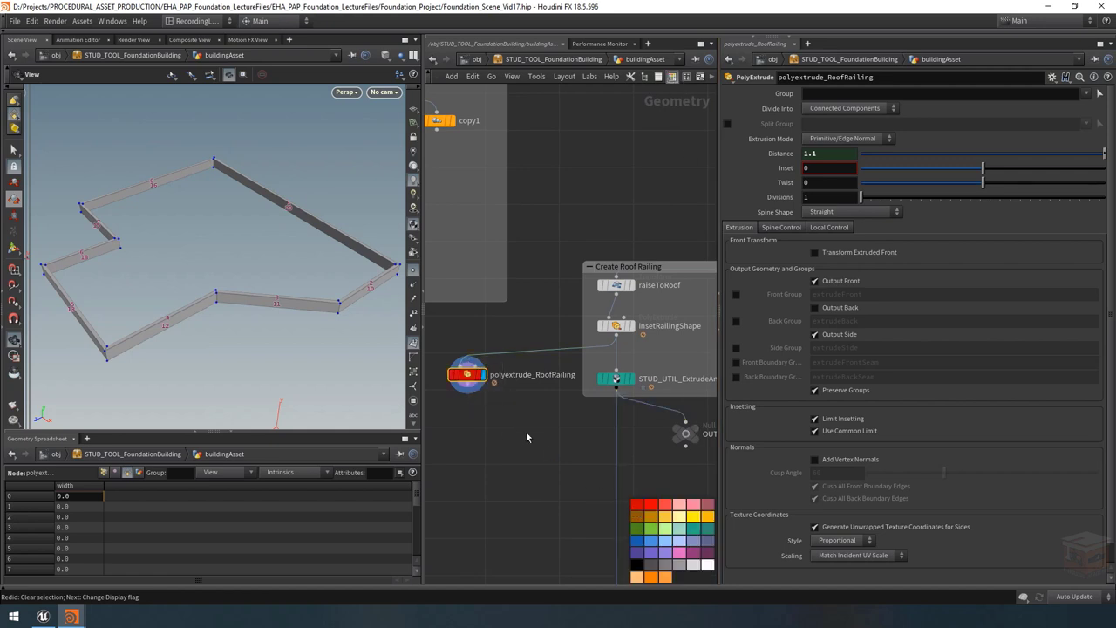
Step: Display and select the ExtrudeAndTexture node in the Create Roof Railing group
scroll(509, 425, "down", 2)
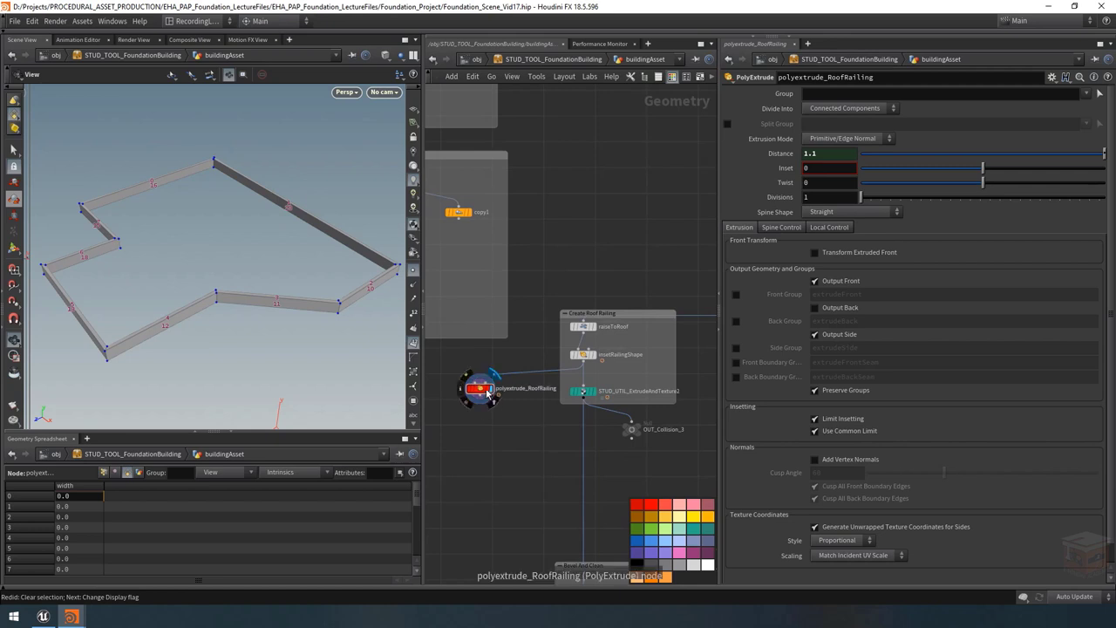
scroll(538, 444, "up", 4)
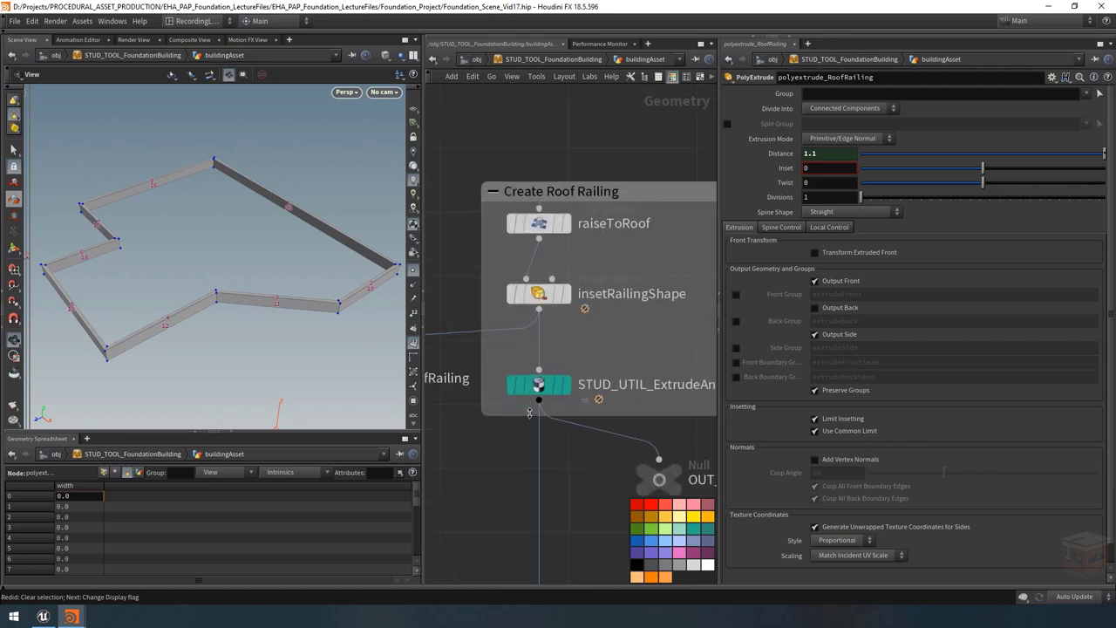
left_click(573, 351)
left_click(552, 389)
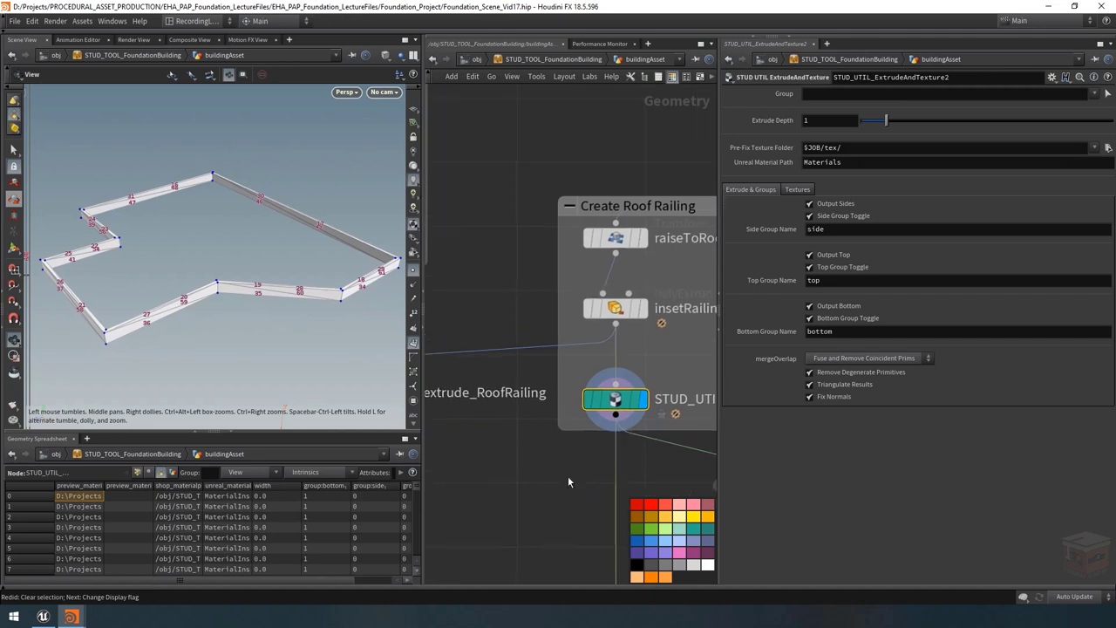
scroll(565, 475, "down", 3)
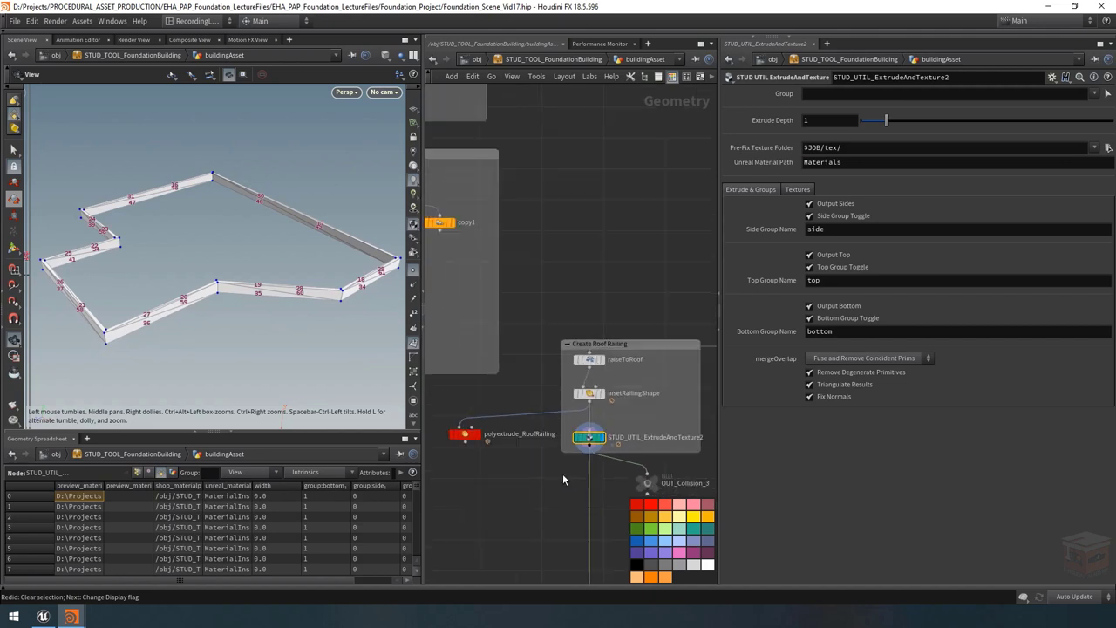
Step: Set the ExtrudeAndTexture node's Extrude Depth to ch("../../railingHeight"), the same expression as polyextrude_RoofRailing's Distance
left_click(464, 433)
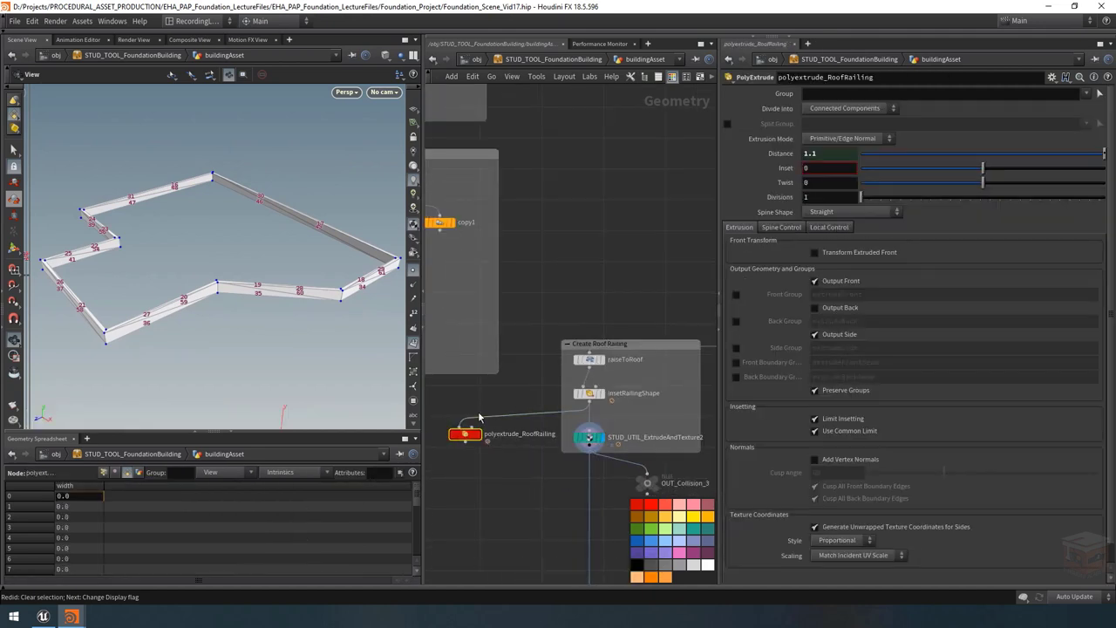
type("ch(\"../../railingHeight\")")
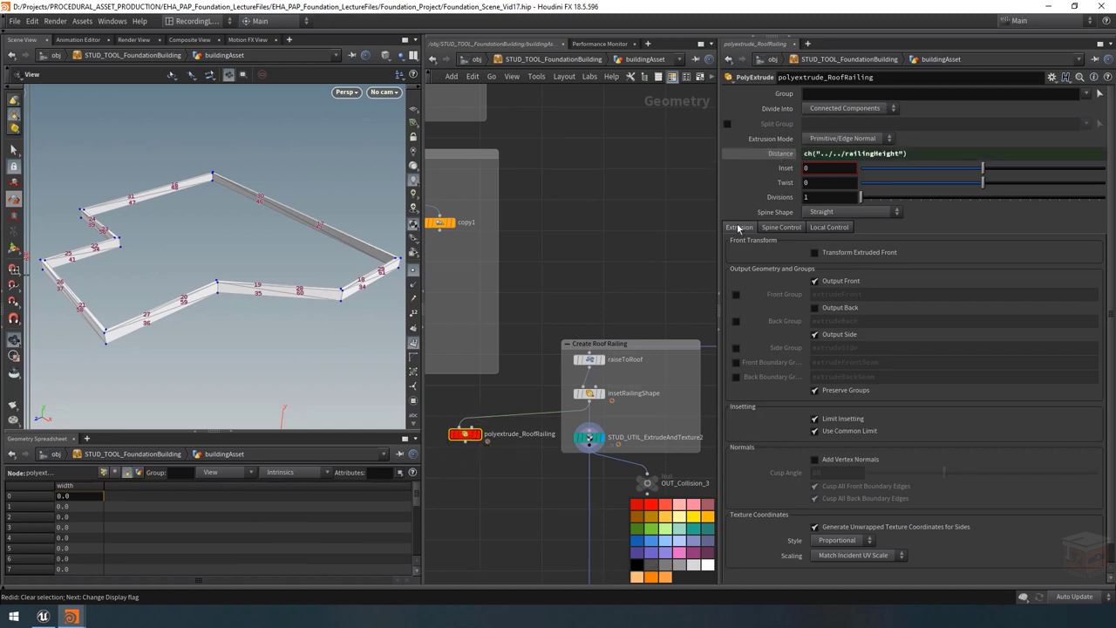
left_click(589, 436)
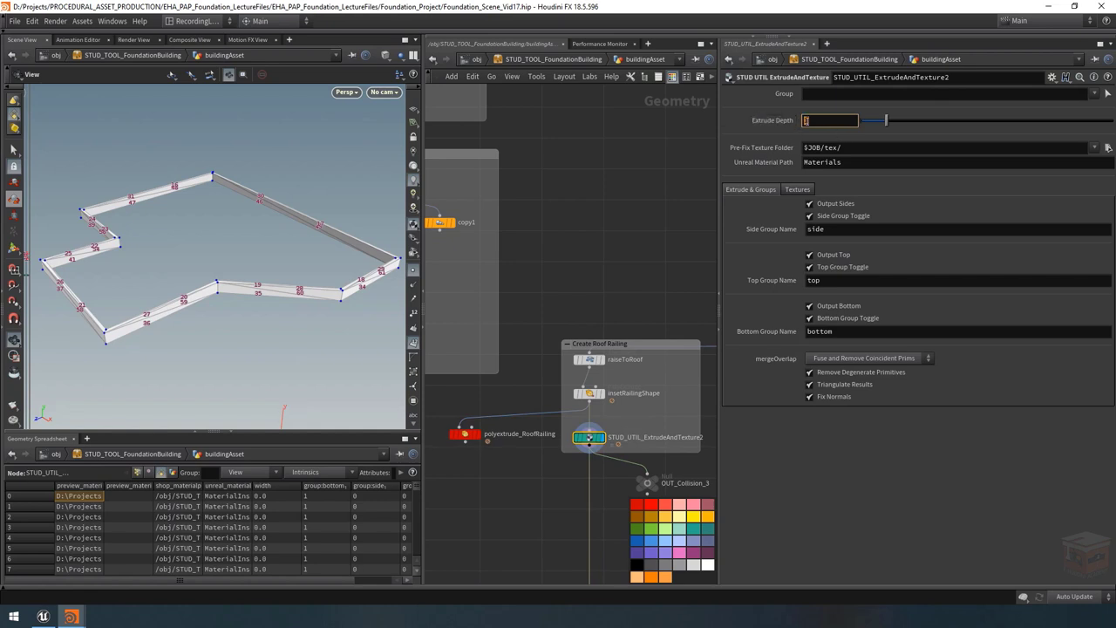
type("ch(\"../../railingHeight\")")
key("Return")
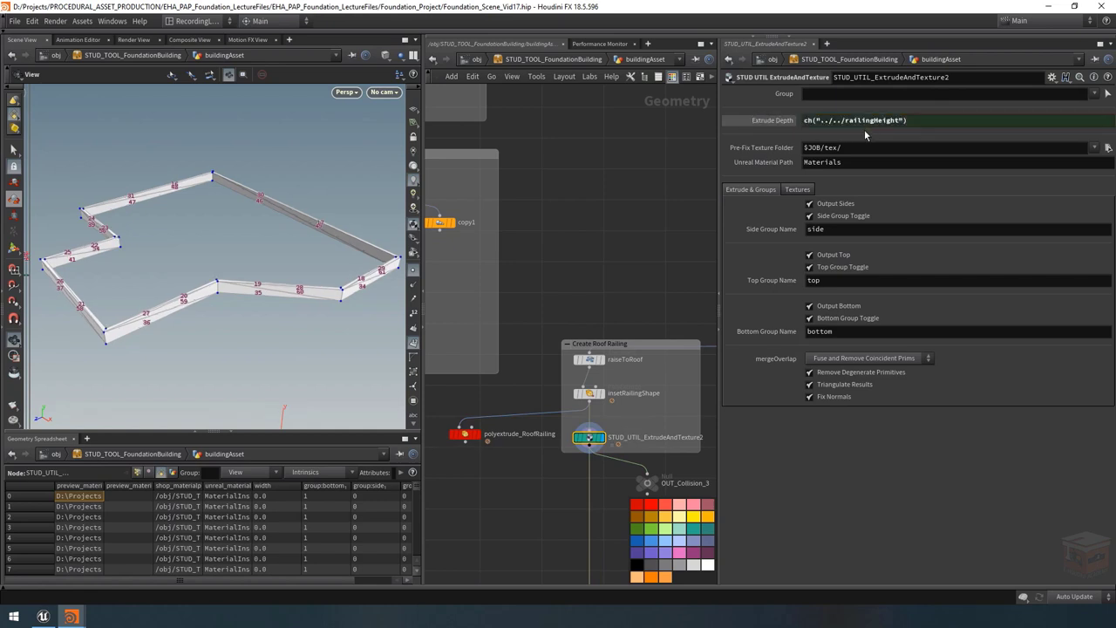
Step: Check the output options of polyextrude_RoofRailing and turn off Output Bottom on the railing's ExtrudeAndTexture node
left_click(464, 434)
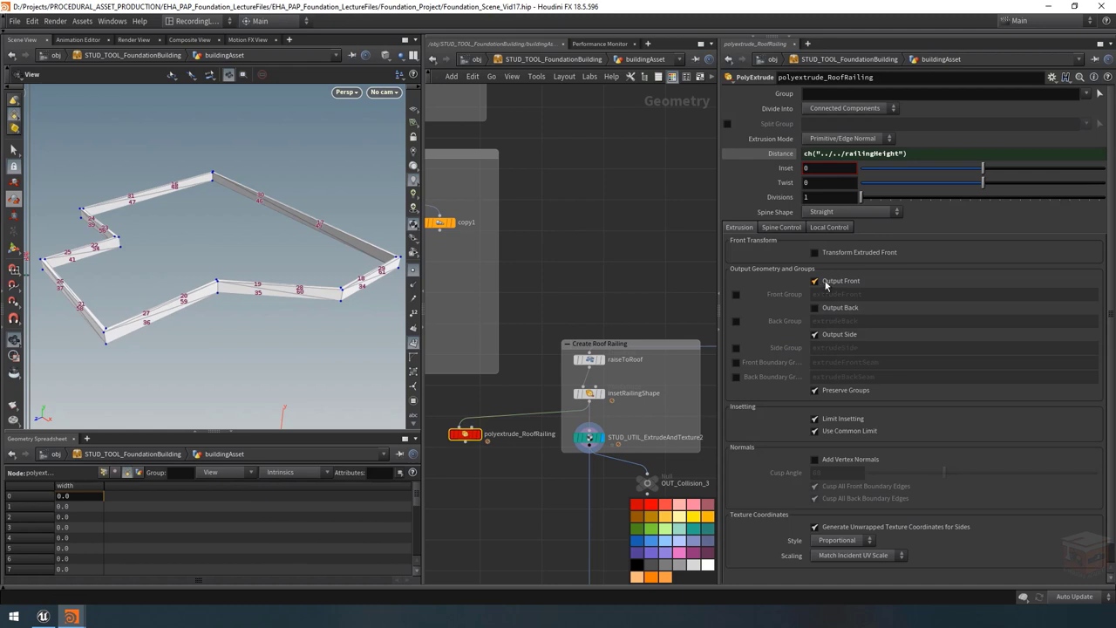
left_click(590, 436)
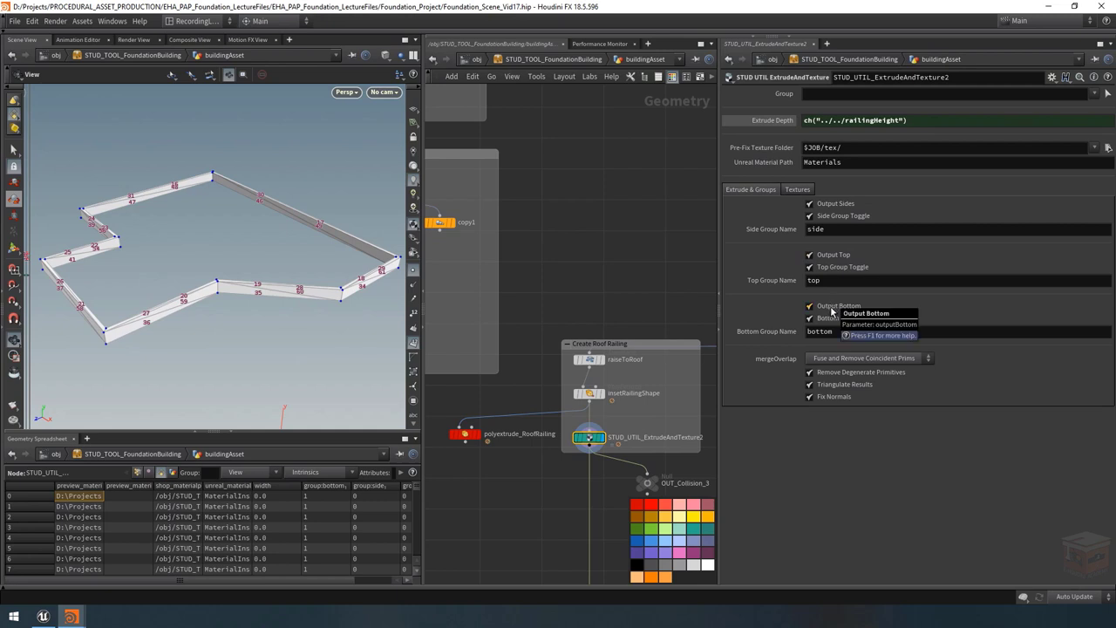
left_click(831, 309)
scroll(213, 293, "up", 5)
left_click_drag(233, 263, 261, 314)
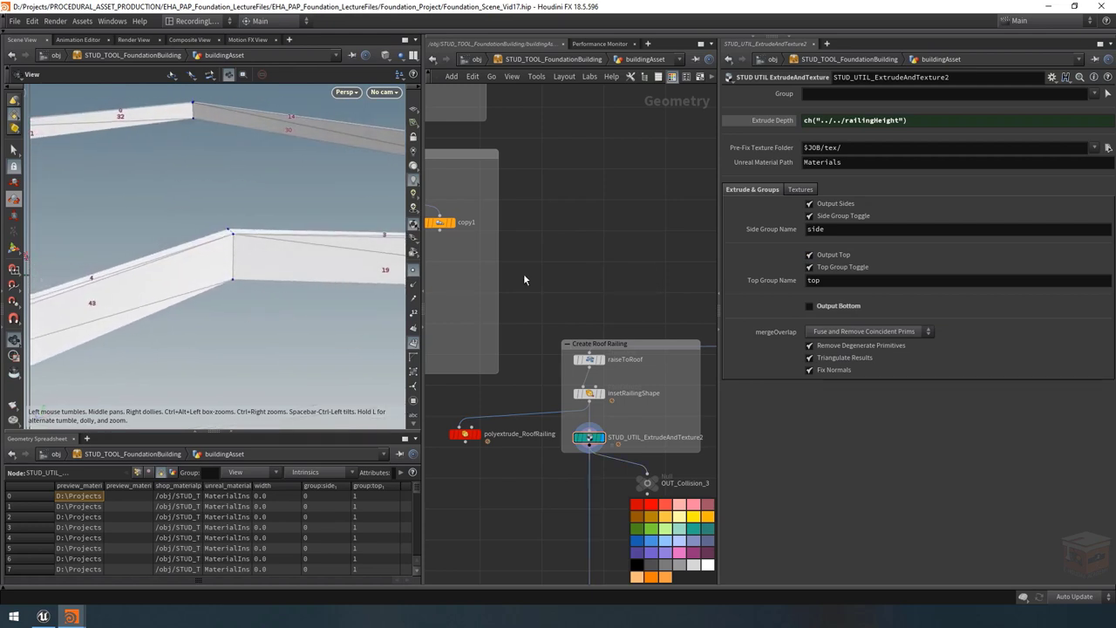
key("h")
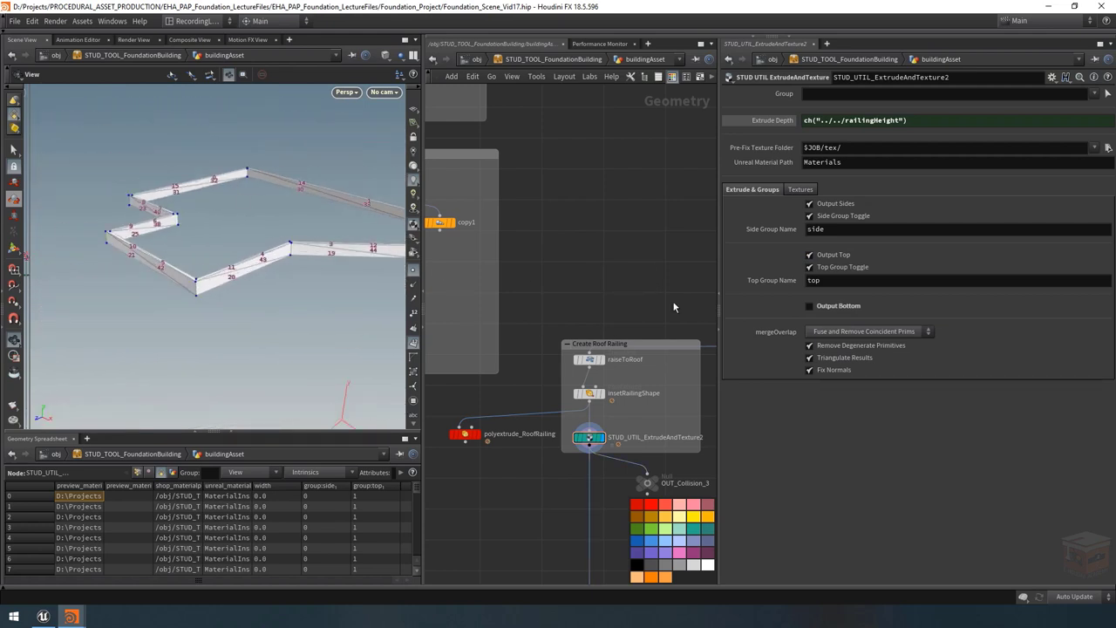
Step: Open STUD_TOOL_FoundationBuilding's setup parameters in a floating window and reference its Unreal Material Path in the ExtrudeAndTexture node as `chs("../../unrealMatPath")`
left_click(798, 190)
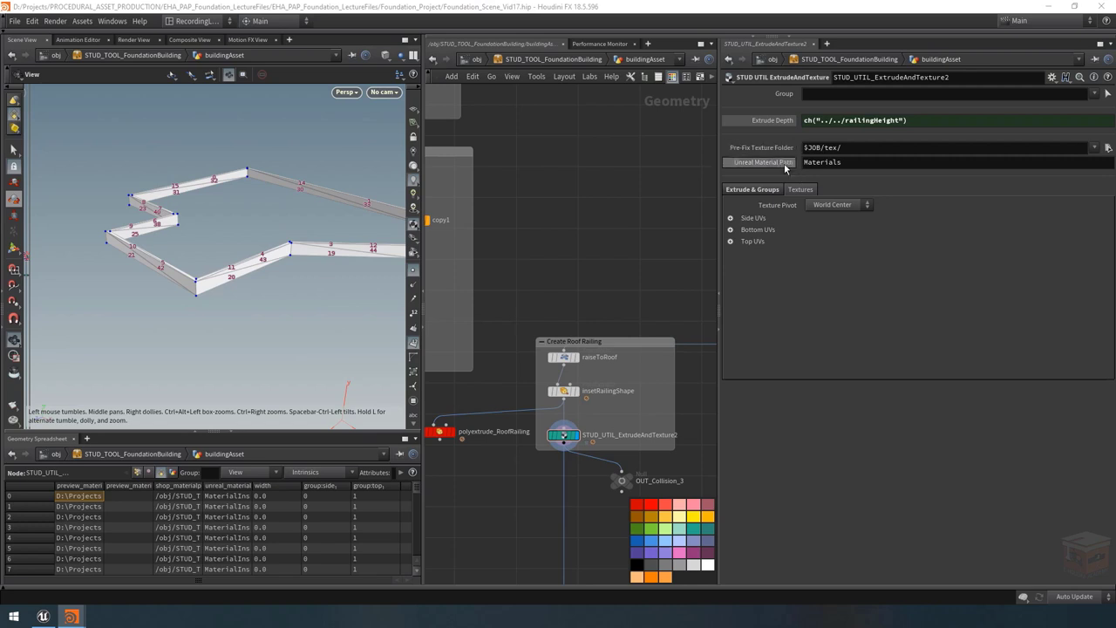
right_click(823, 61)
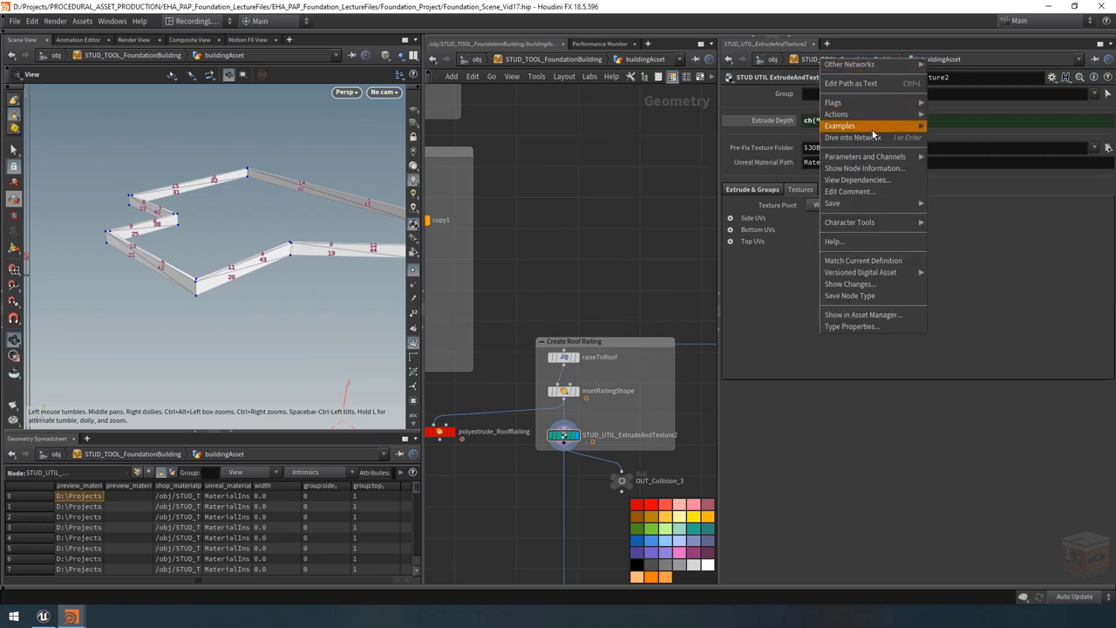
mouse_move(877, 158)
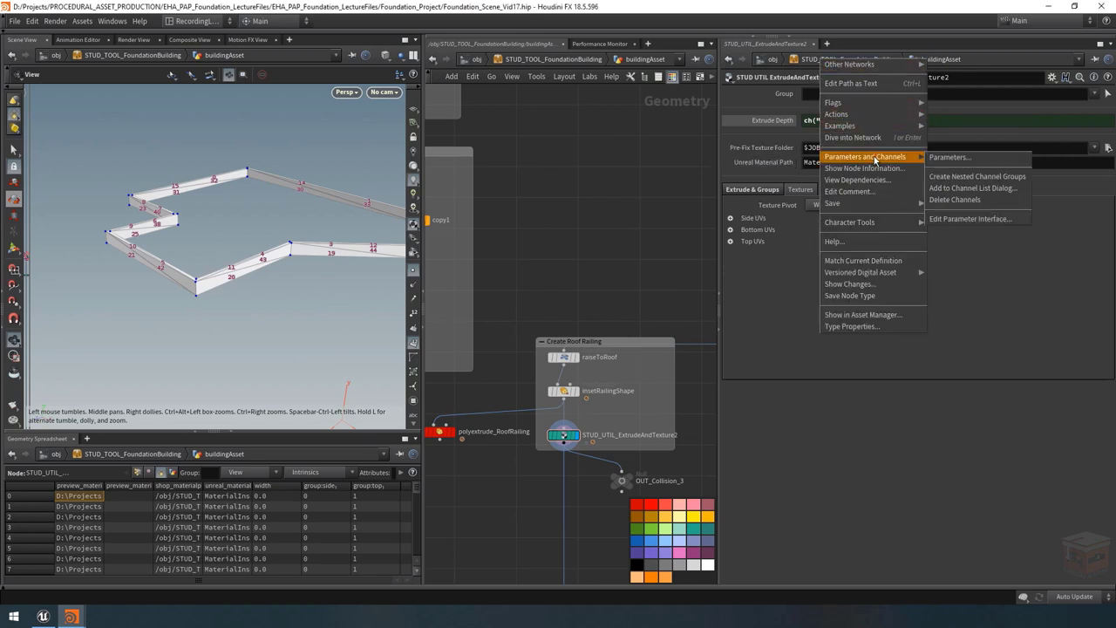
left_click(954, 159)
left_click_drag(905, 6, 235, 105)
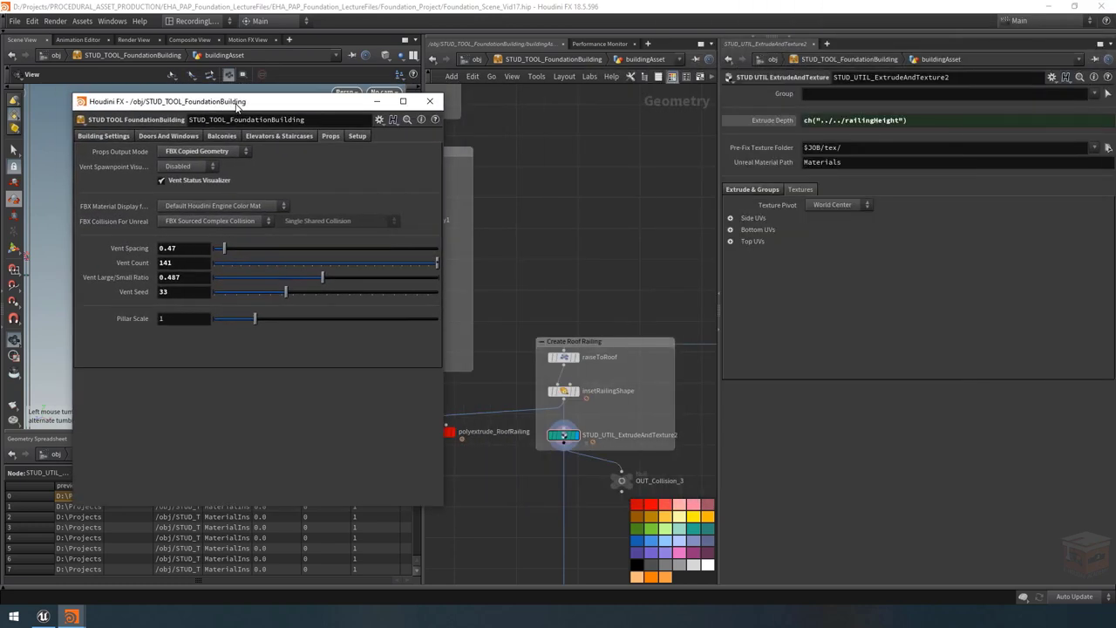
left_click(360, 137)
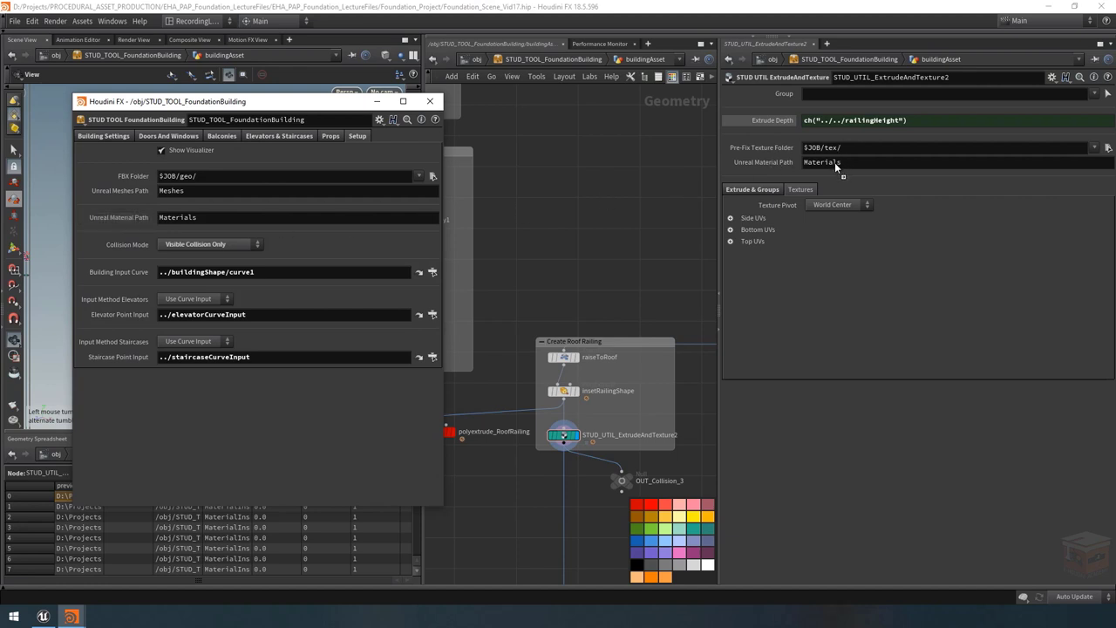
left_click_drag(835, 163, 835, 163)
left_click(882, 180)
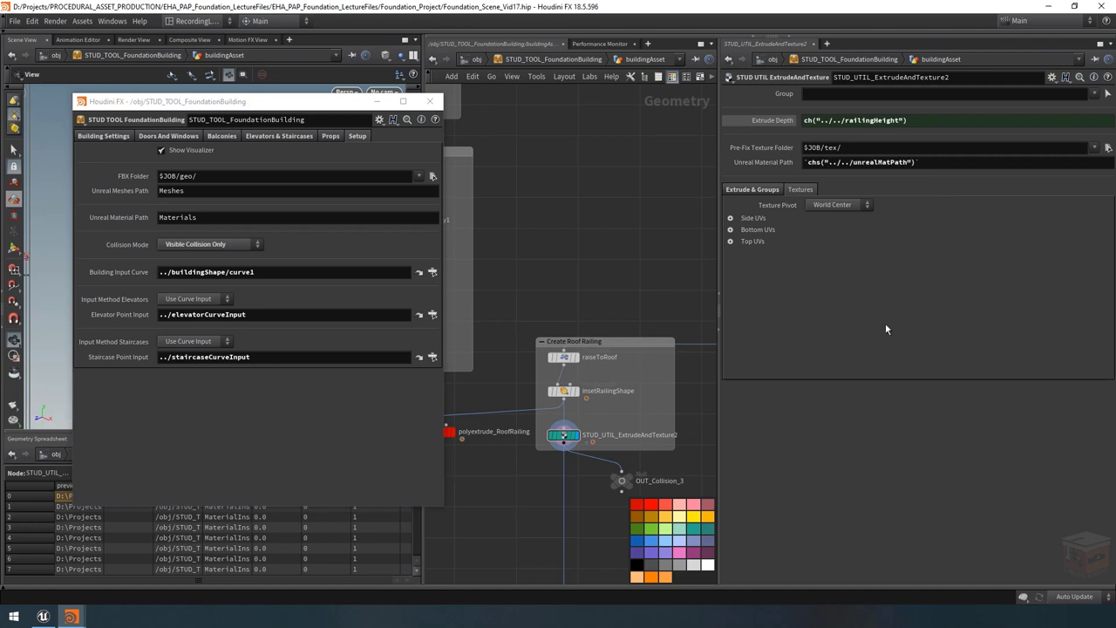
Step: Open the type properties of STUD_TOOL_FoundationBuilding and add the ExtrudeAndTexture node's Pre-Fix Texture Folder parameter above Unreal Material Path in Setup
left_click(769, 163)
left_click(771, 164)
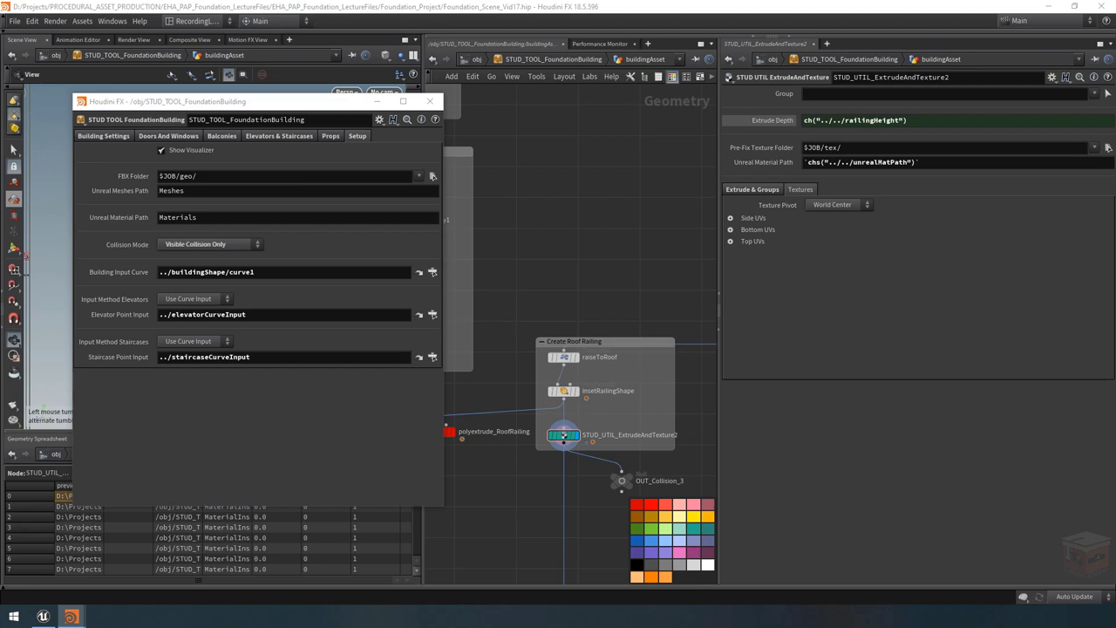
left_click(83, 119)
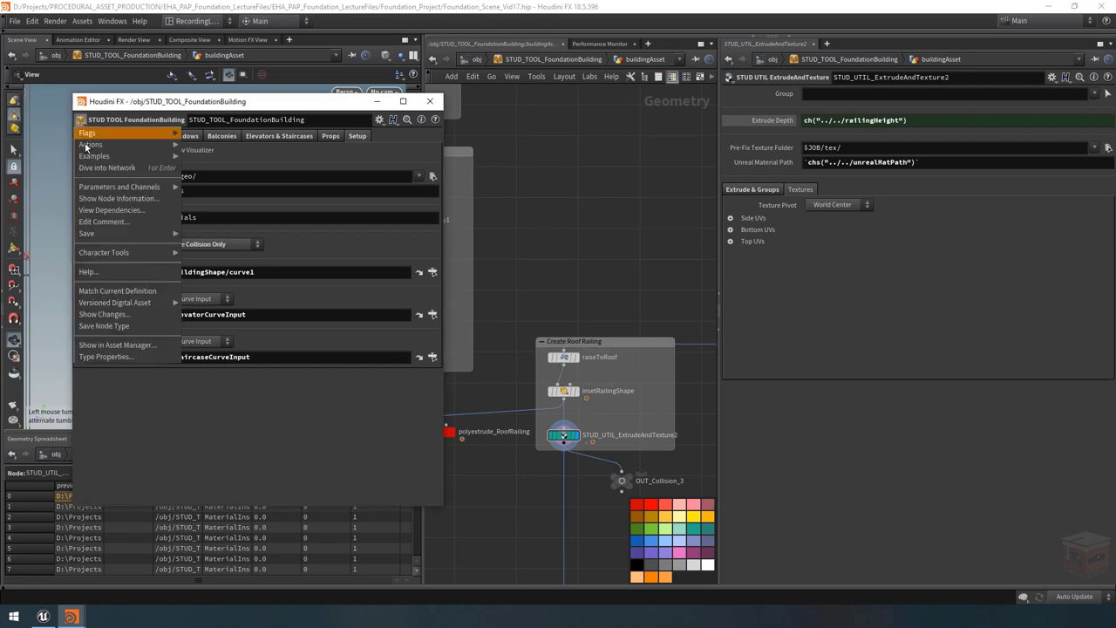
left_click(106, 356)
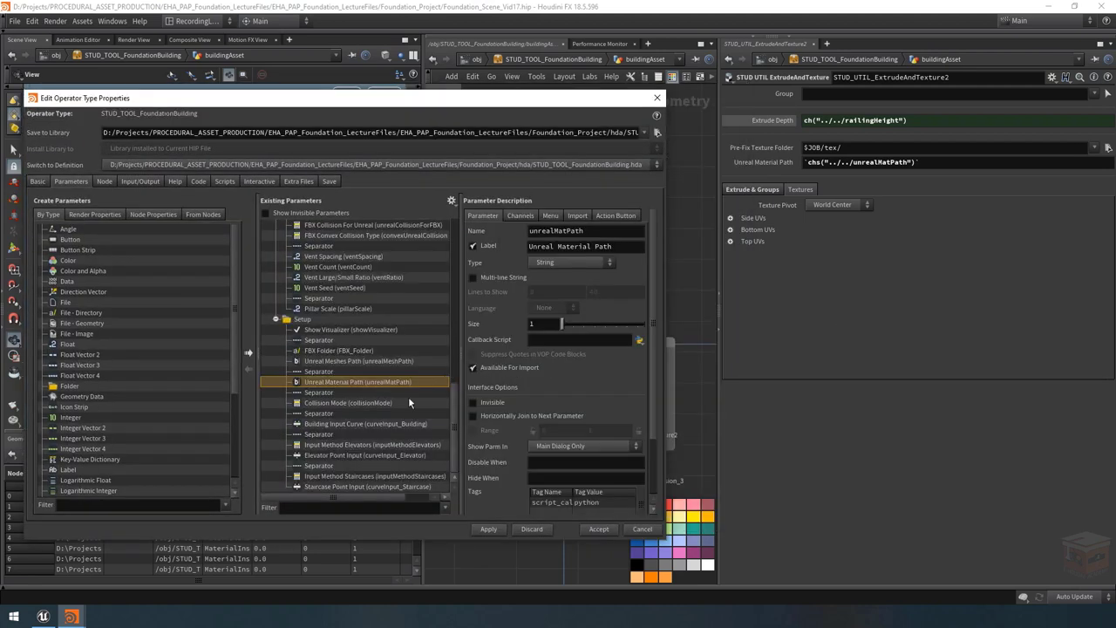
left_click(771, 149)
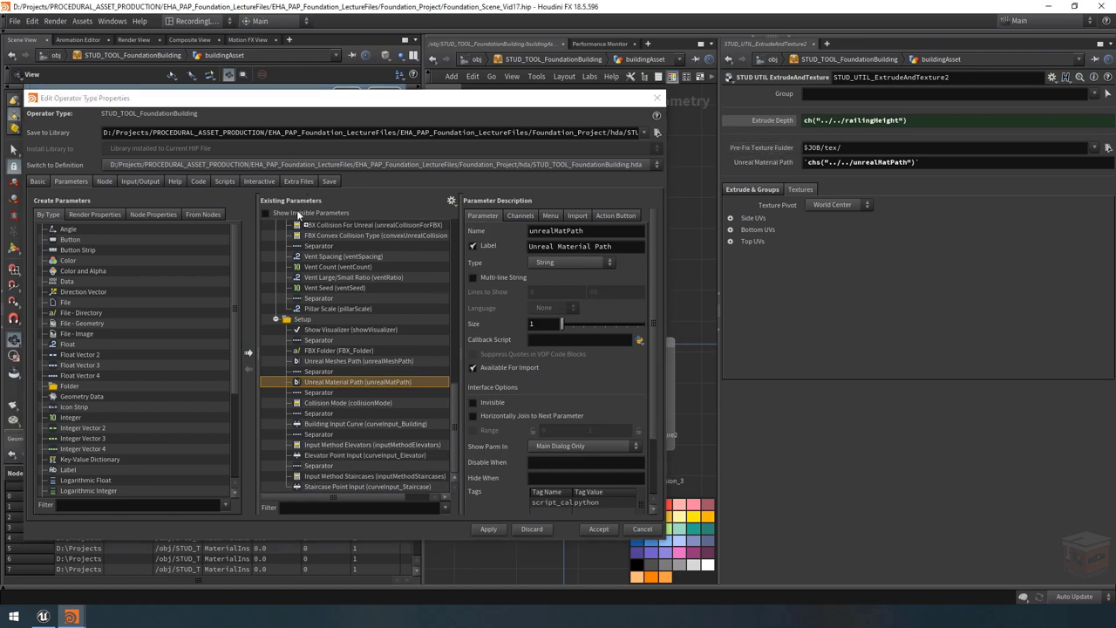
left_click_drag(318, 381, 351, 377)
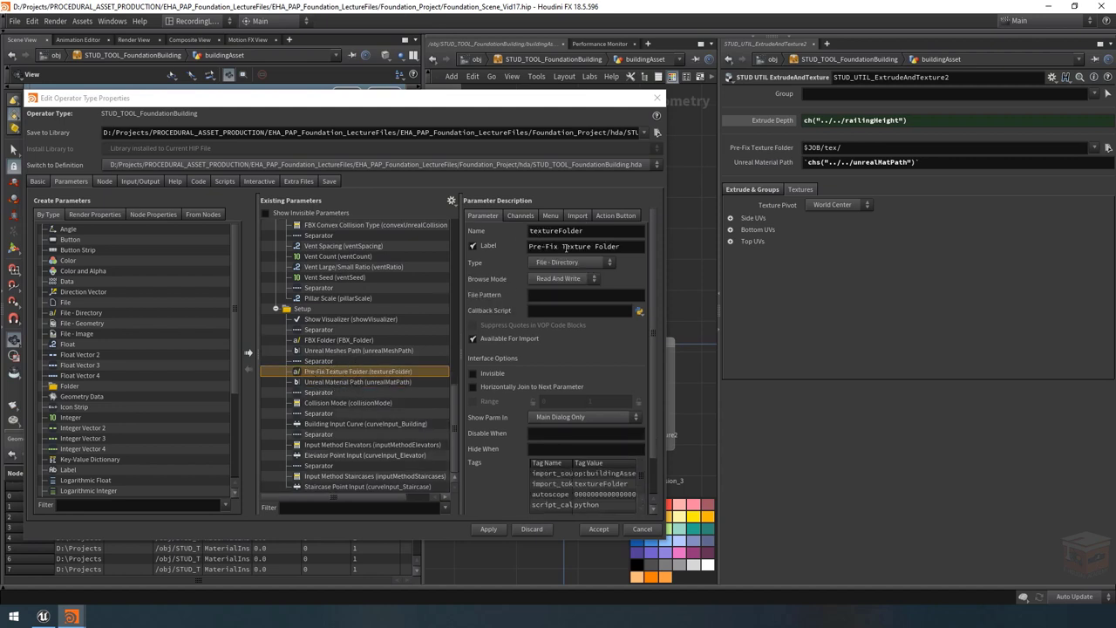
Step: Relabel the new parameter as Texture Folder, check its default channel value, apply the type properties and close them
left_click_drag(561, 247, 504, 253)
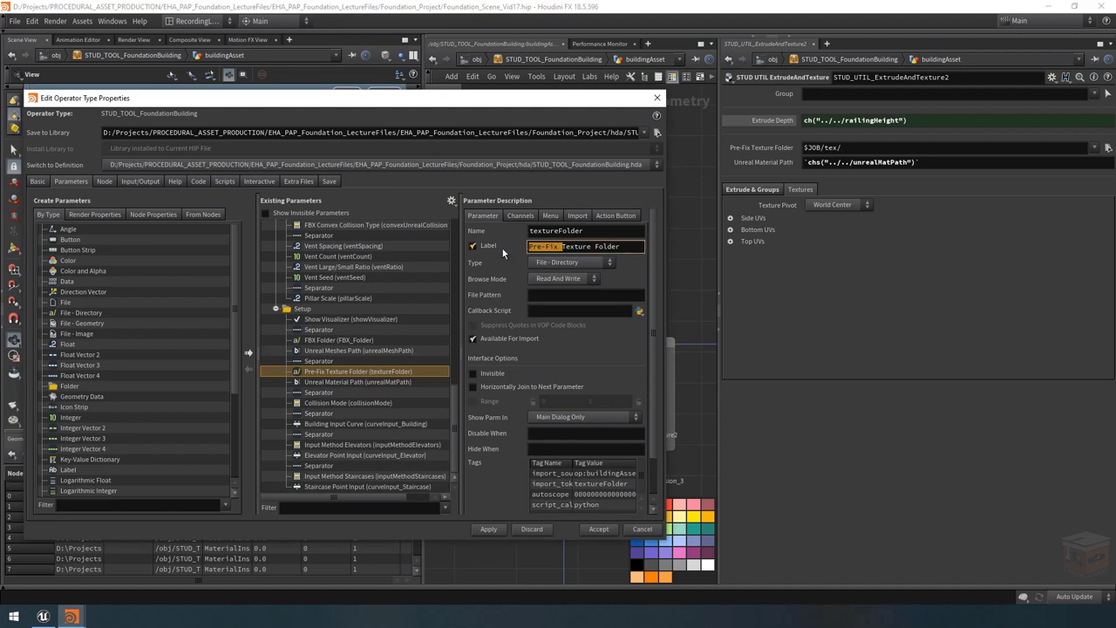
key("BackSpace")
key("Return")
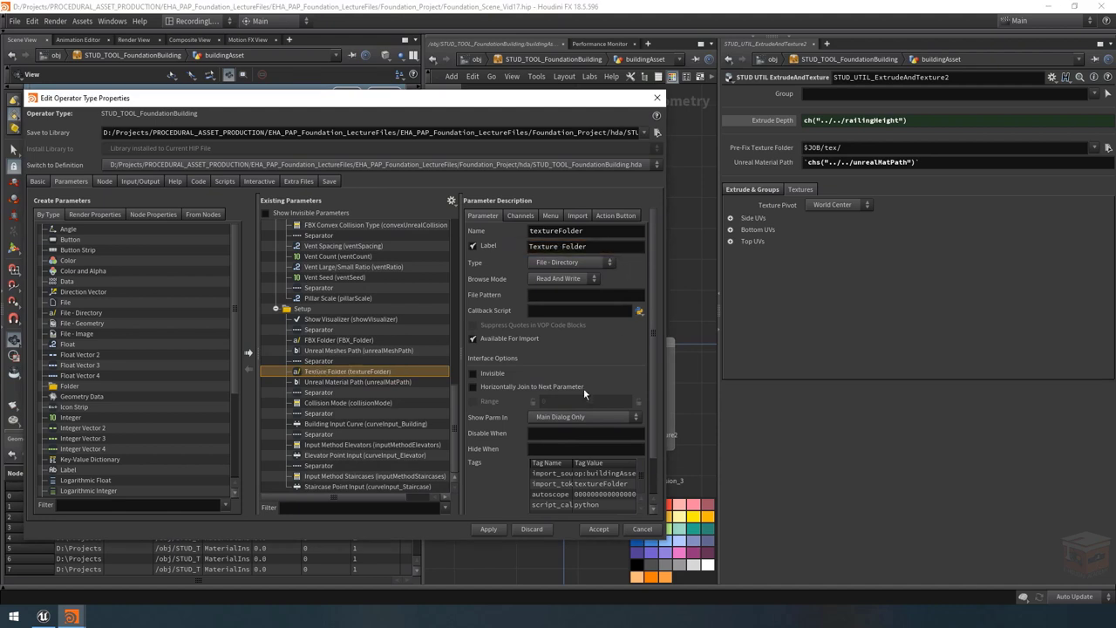
left_click(519, 214)
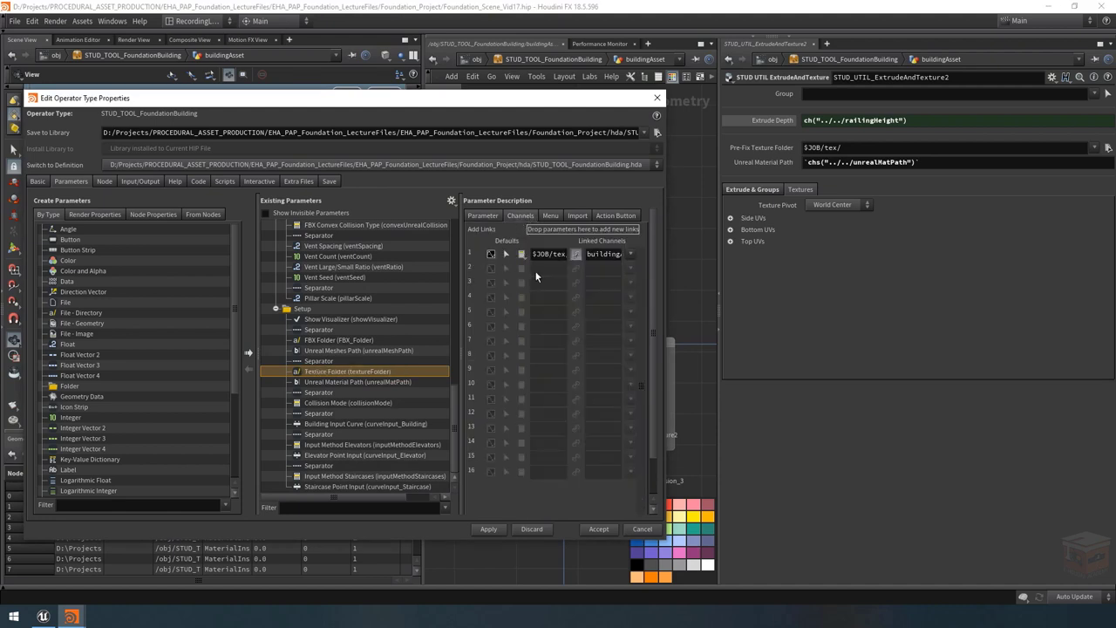
left_click_drag(532, 254, 561, 253)
left_click(483, 216)
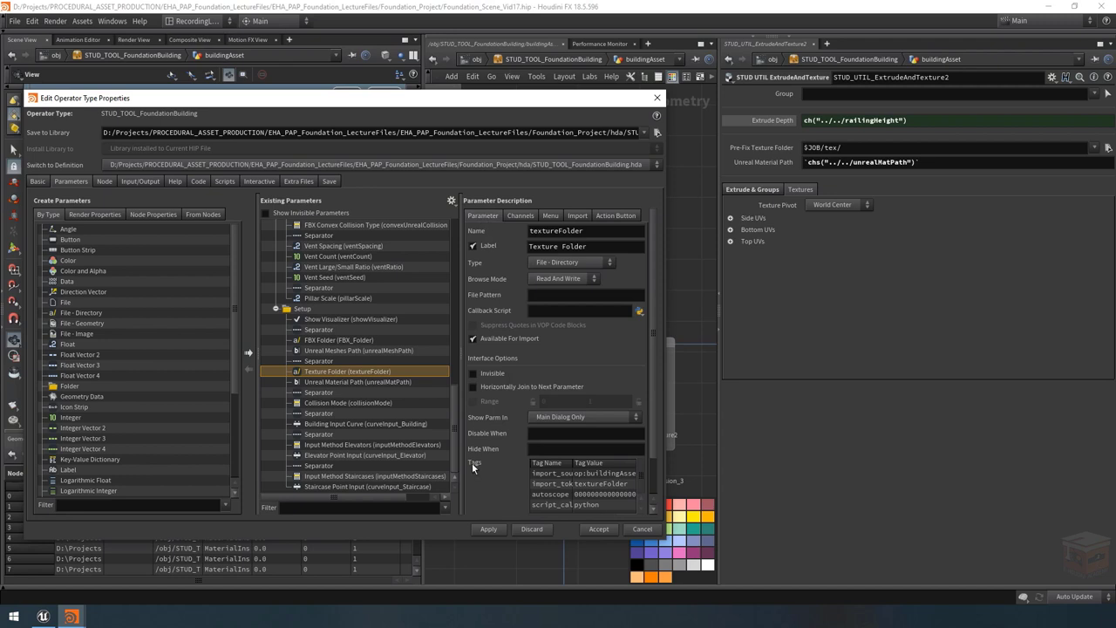
left_click(491, 530)
left_click(657, 98)
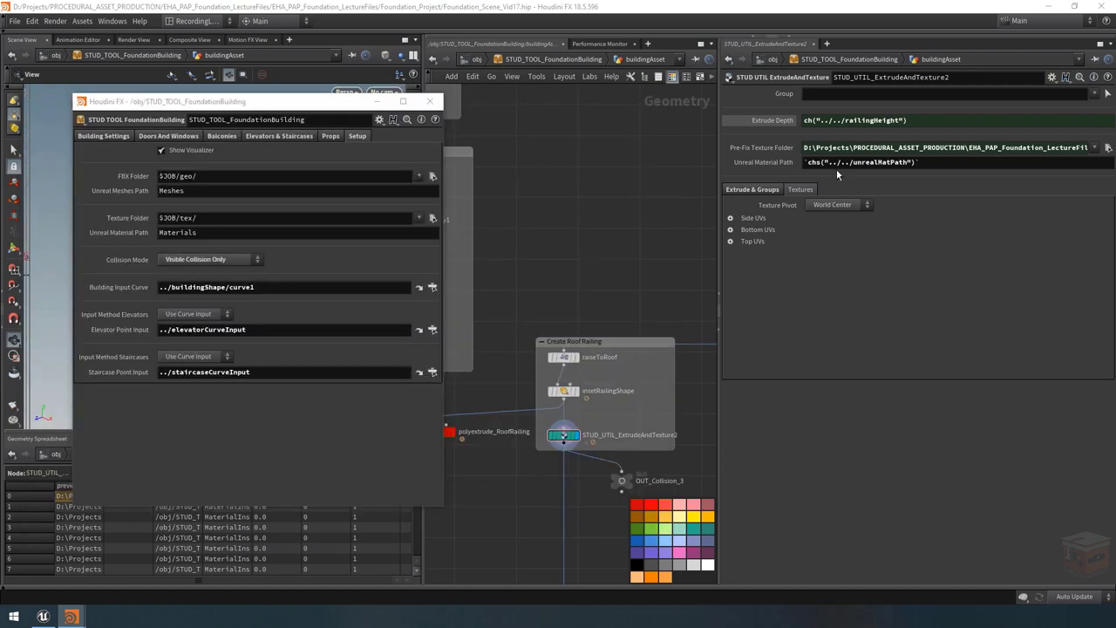
Step: Copy the chs("../../textureFolder") expression from Pre-Fix Texture Folder, delete its channel and clear the field
left_click(781, 148)
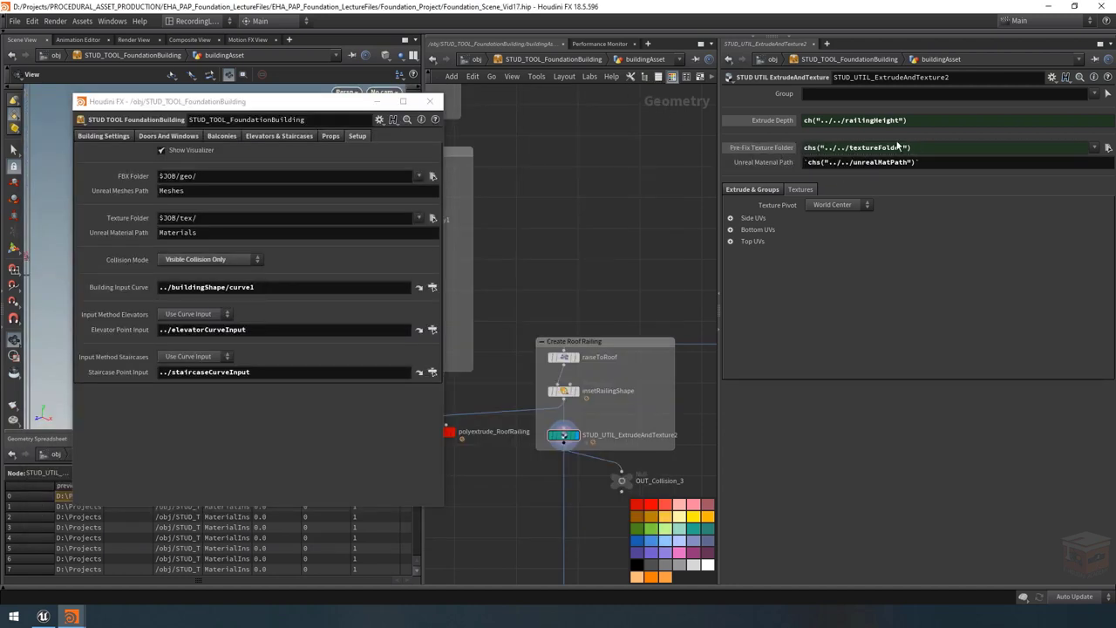
left_click(775, 162)
left_click(774, 161)
left_click_drag(927, 147, 776, 166)
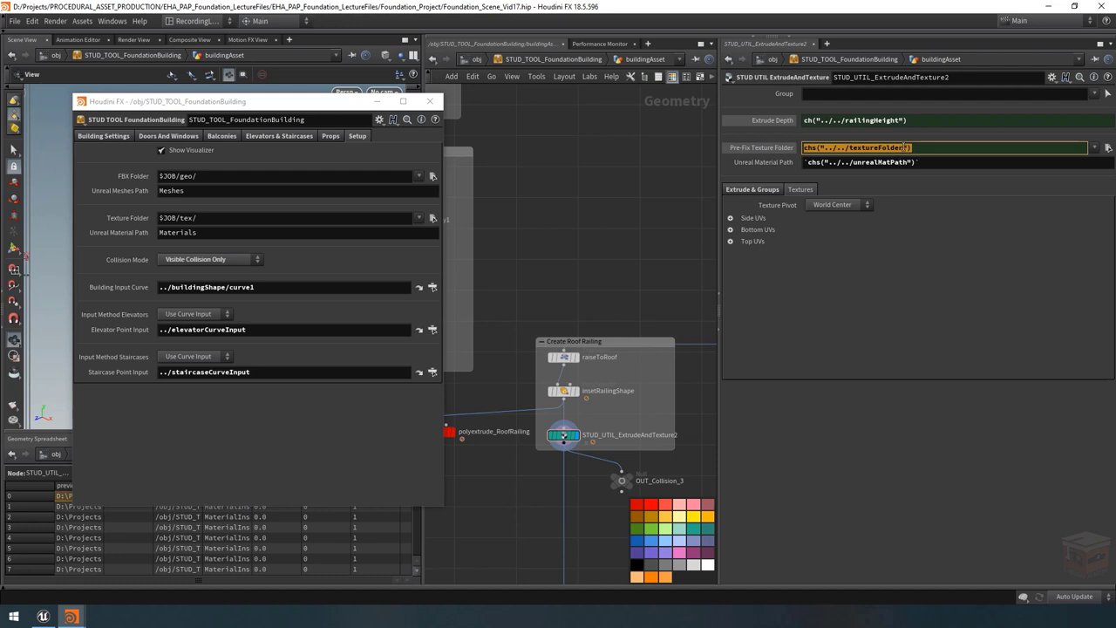
right_click(904, 147)
left_click(932, 297)
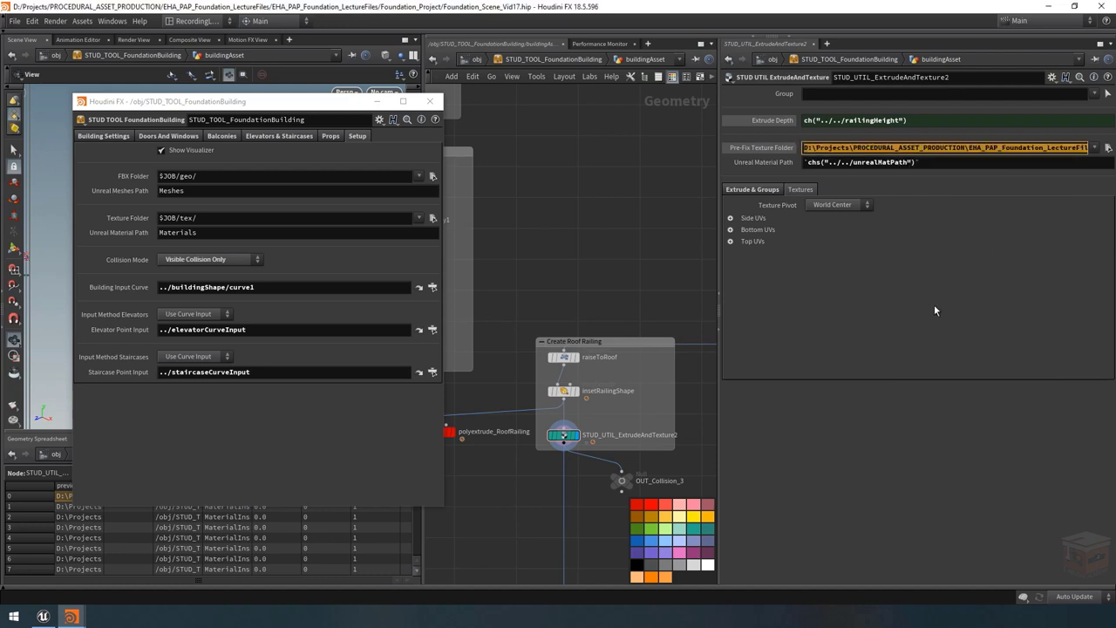
key("BackSpace")
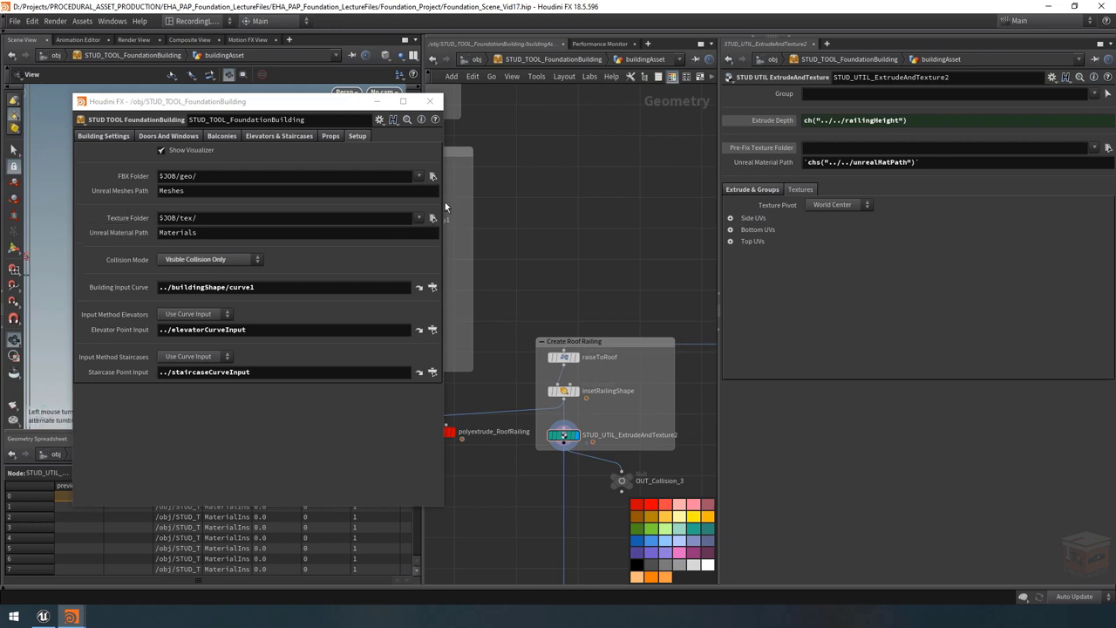
Step: Set Pre-Fix Texture Folder to the copied reference wrapped in backticks, `chs("../../textureFolder")`
left_click(836, 146)
key("ctrl+v")
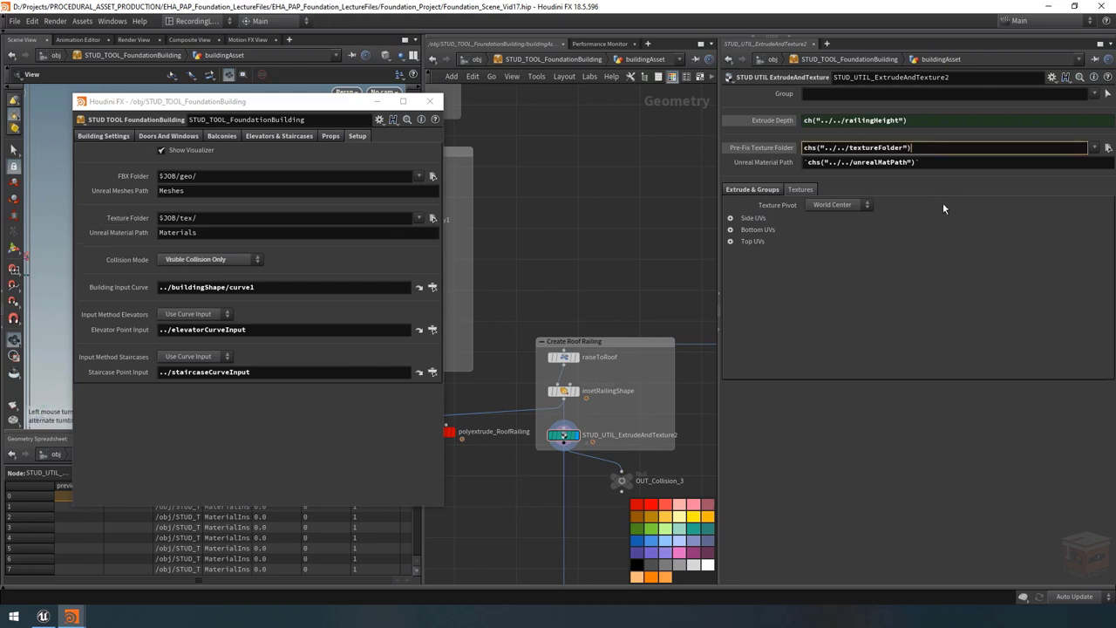
key("Home")
type("`")
key("End")
type("`")
key("Return")
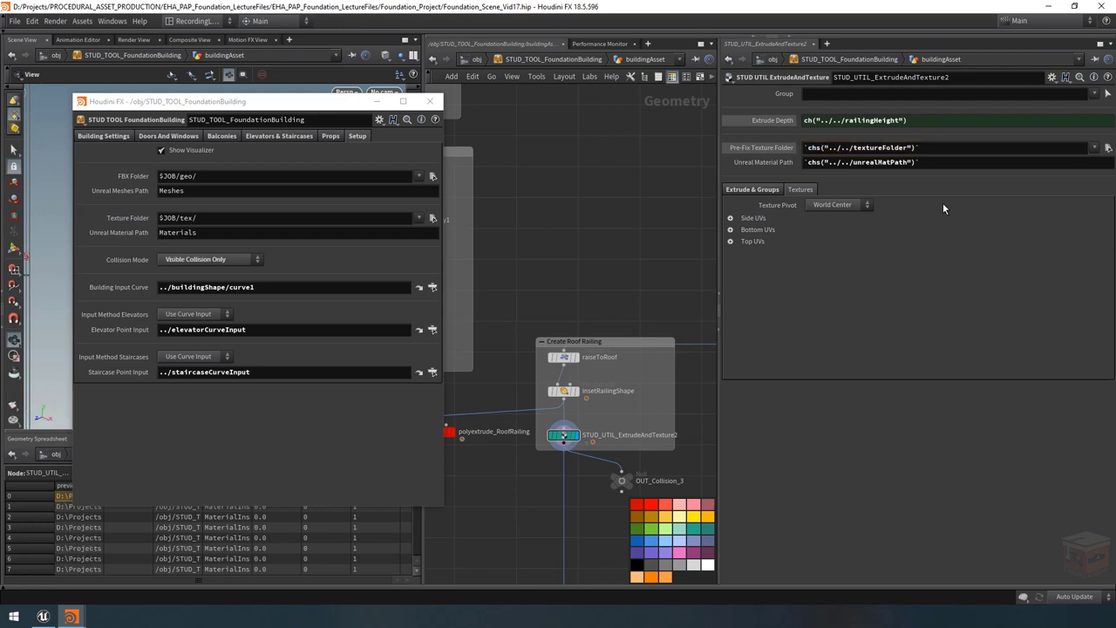
Step: Compare the evaluated values and the expressions of Pre-Fix Texture Folder and Unreal Material Path
left_click(768, 150)
left_click(771, 161)
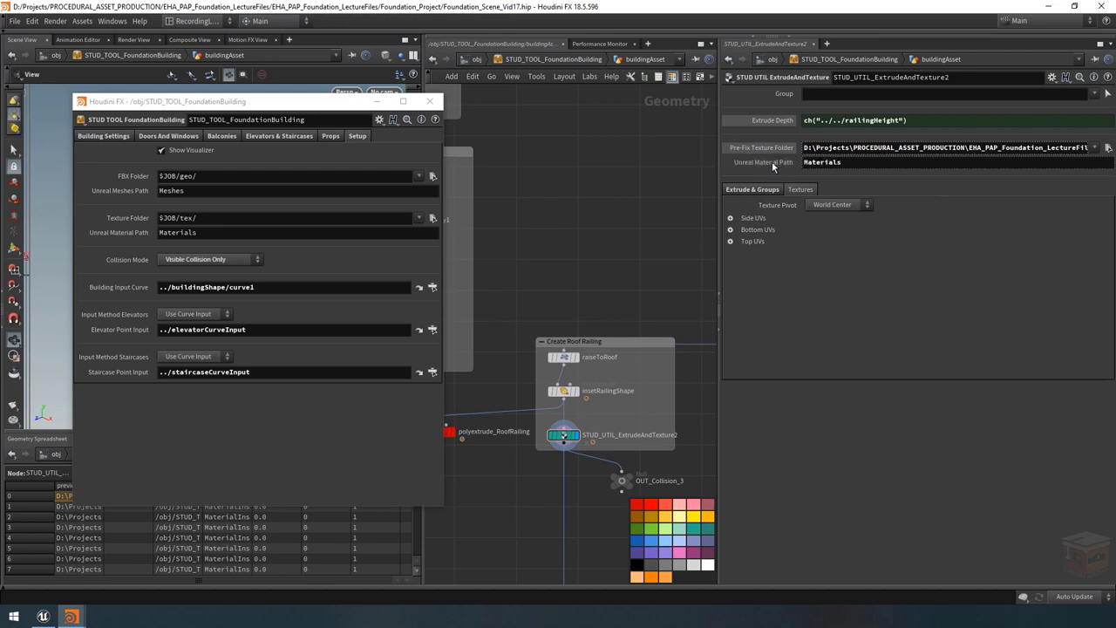
left_click(771, 162)
left_click(775, 148)
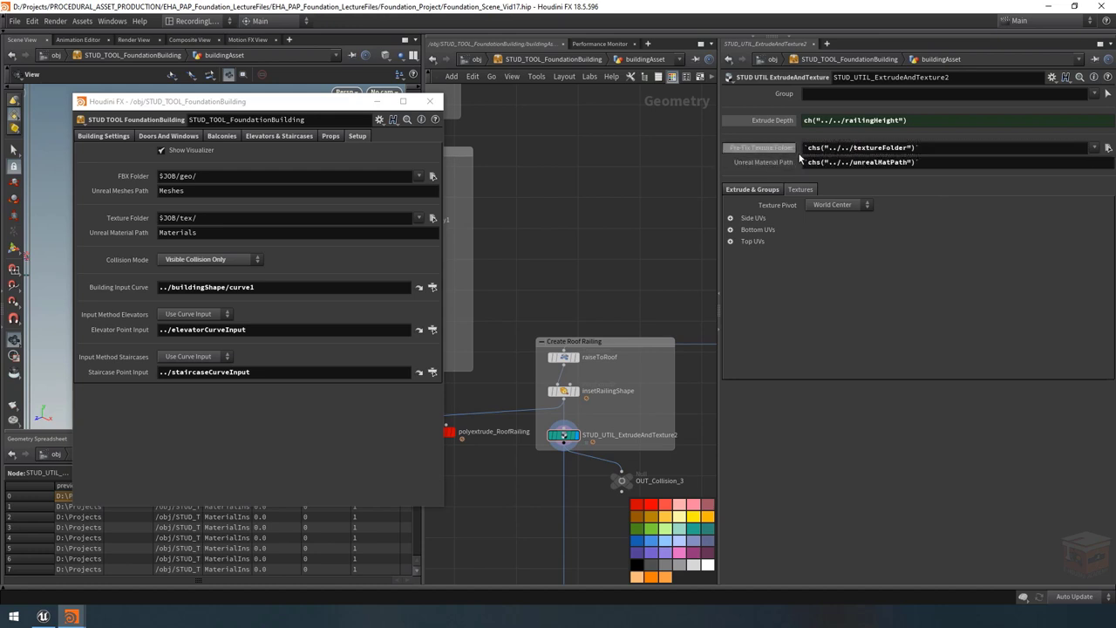
left_click(930, 148)
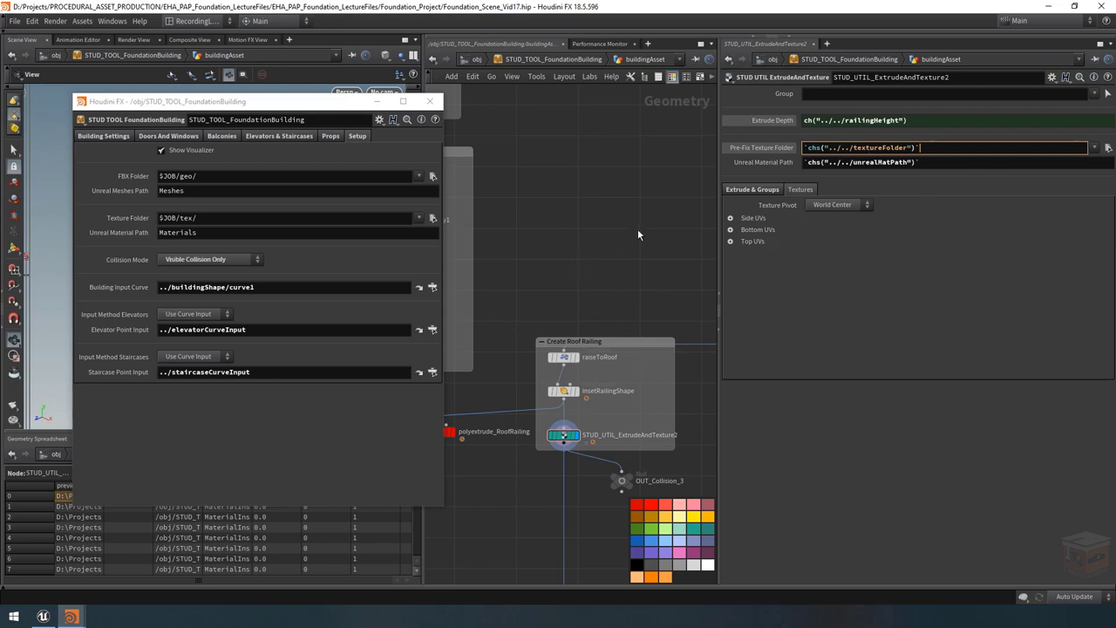
left_click(768, 193)
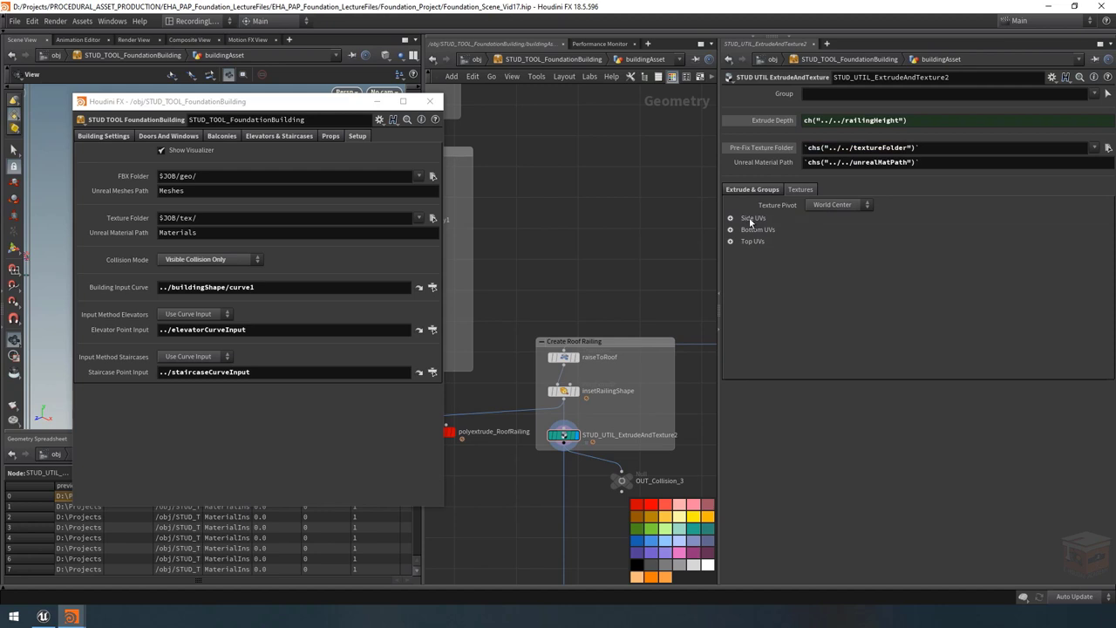
Step: Minimize the floating building parameters and show the evaluated texture folder and material path on the ExtrudeAndTexture node
left_click(378, 104)
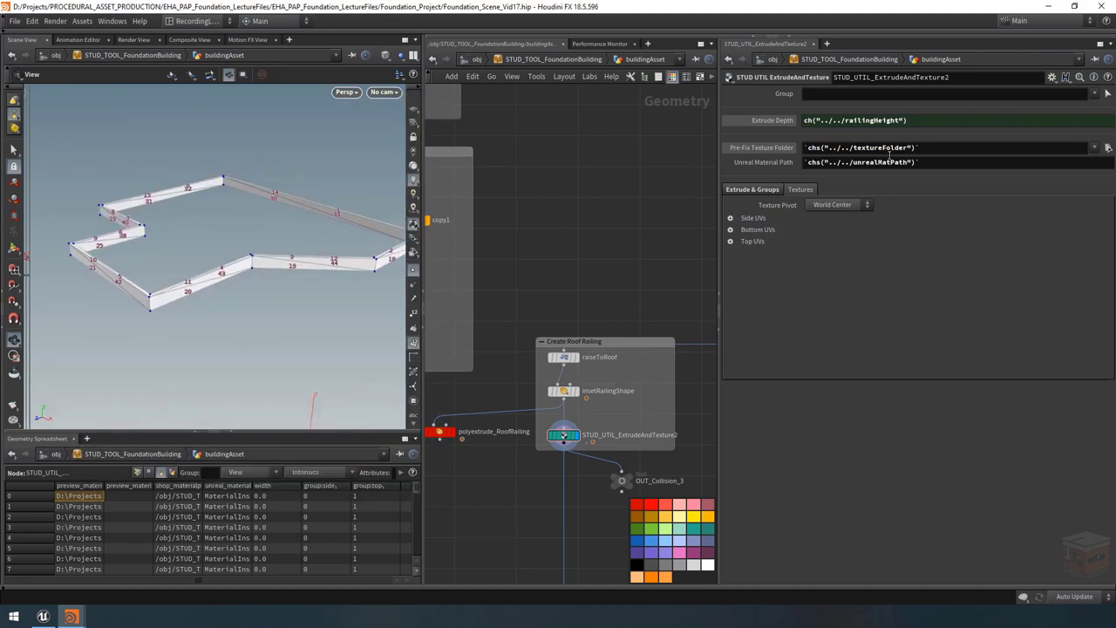
left_click(764, 148)
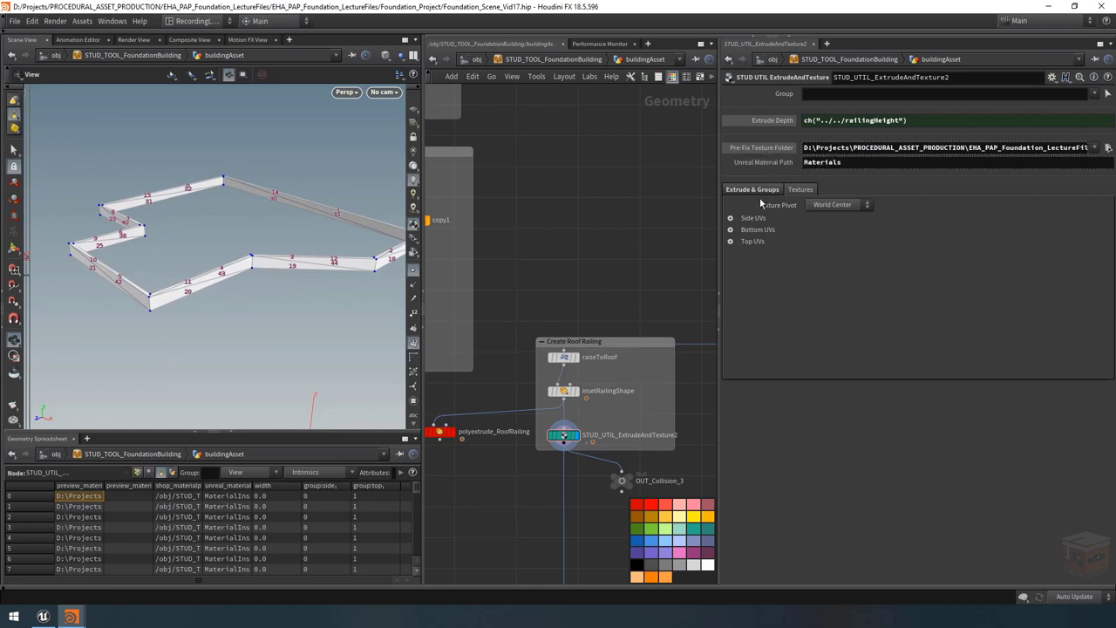
left_click(767, 163)
scroll(295, 279, "up", 3)
scroll(295, 279, "down", 2)
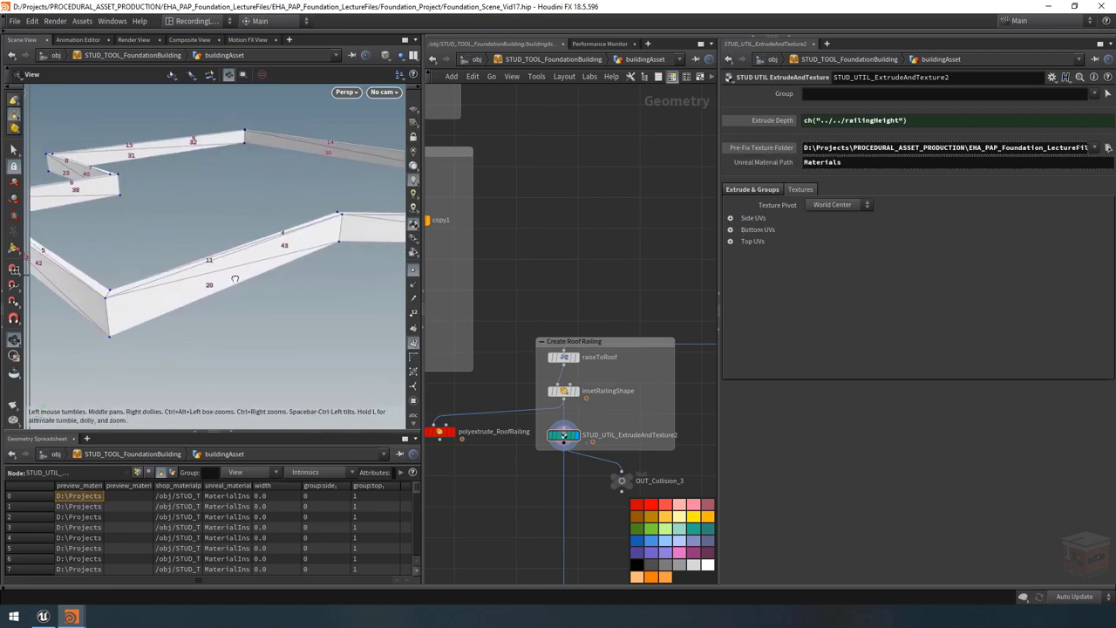
Step: Set the railing's Preview Side Texture to Concrete Panels 4 in the Side UVs settings and inspect it up close
left_click(731, 219)
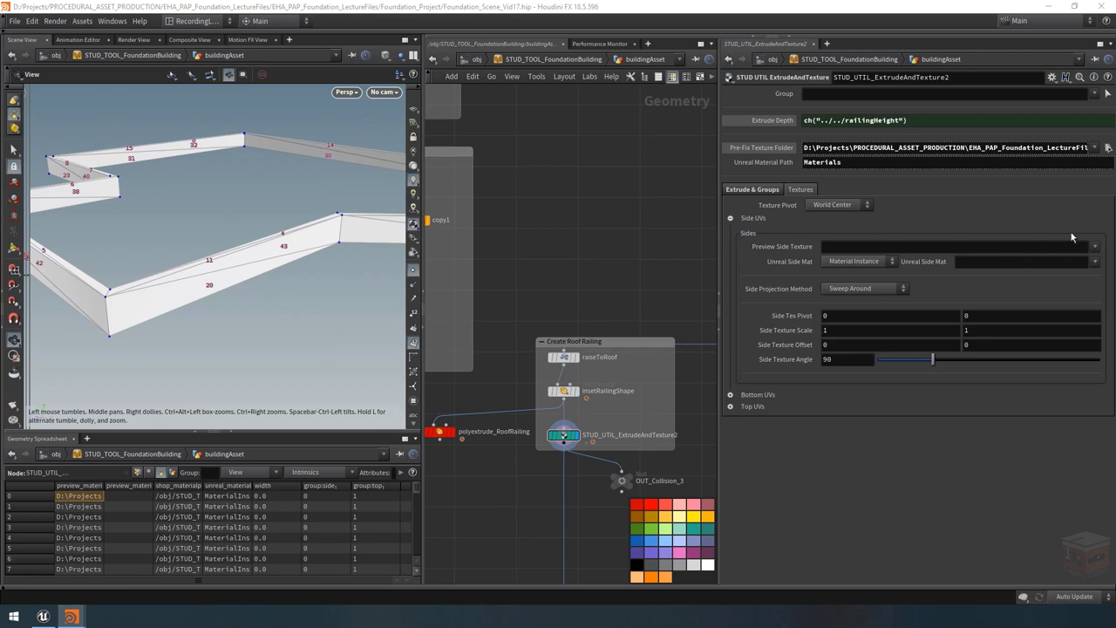
left_click(1097, 247)
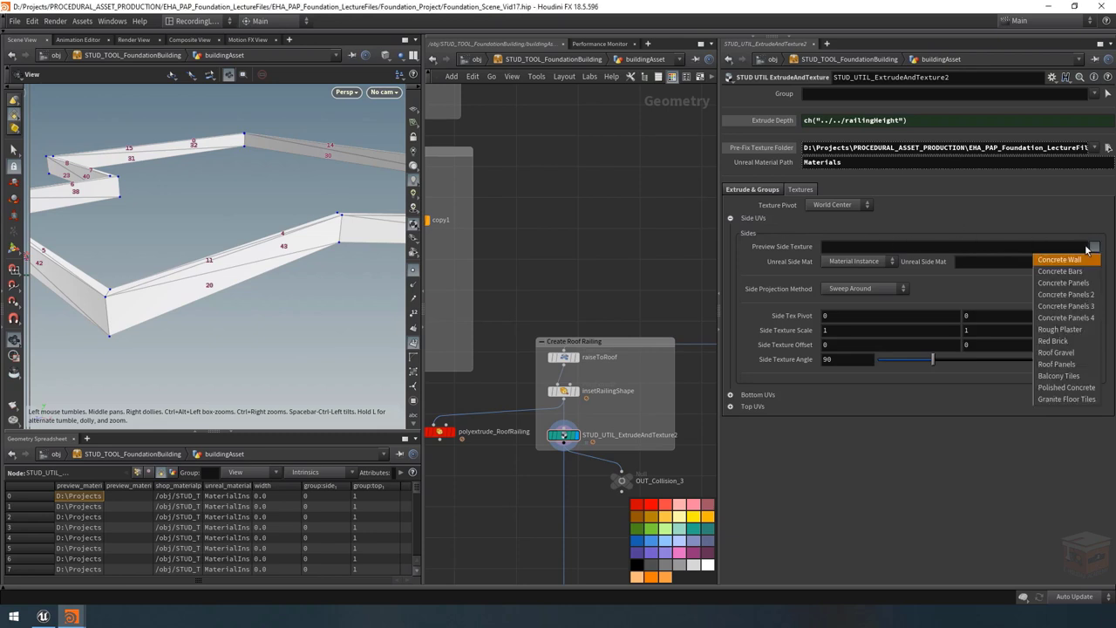
left_click(1070, 319)
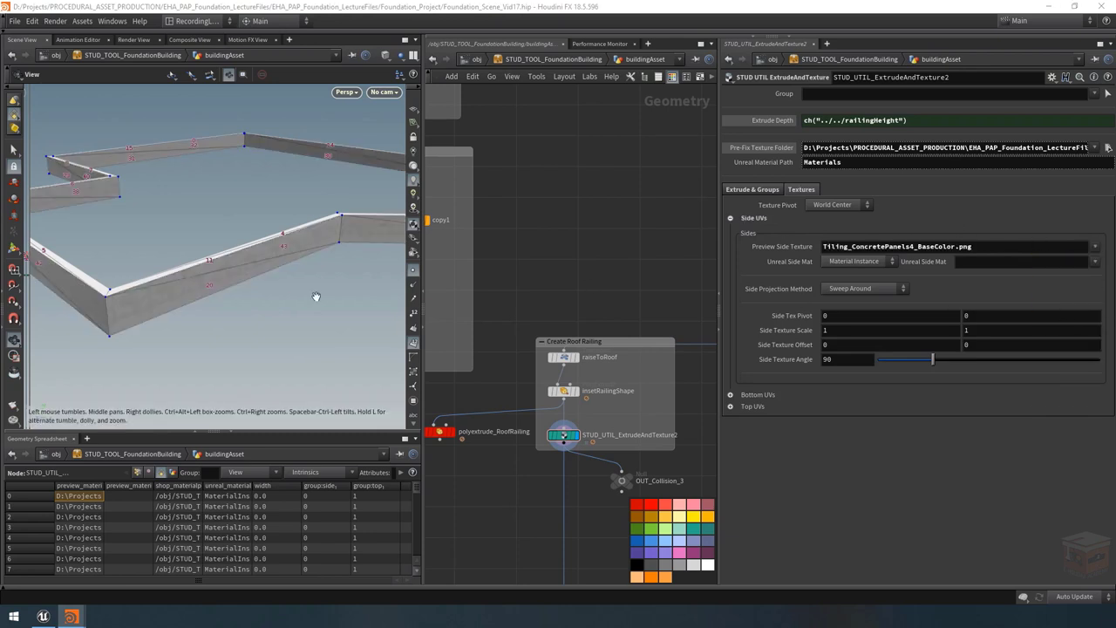
left_click_drag(137, 297, 178, 290)
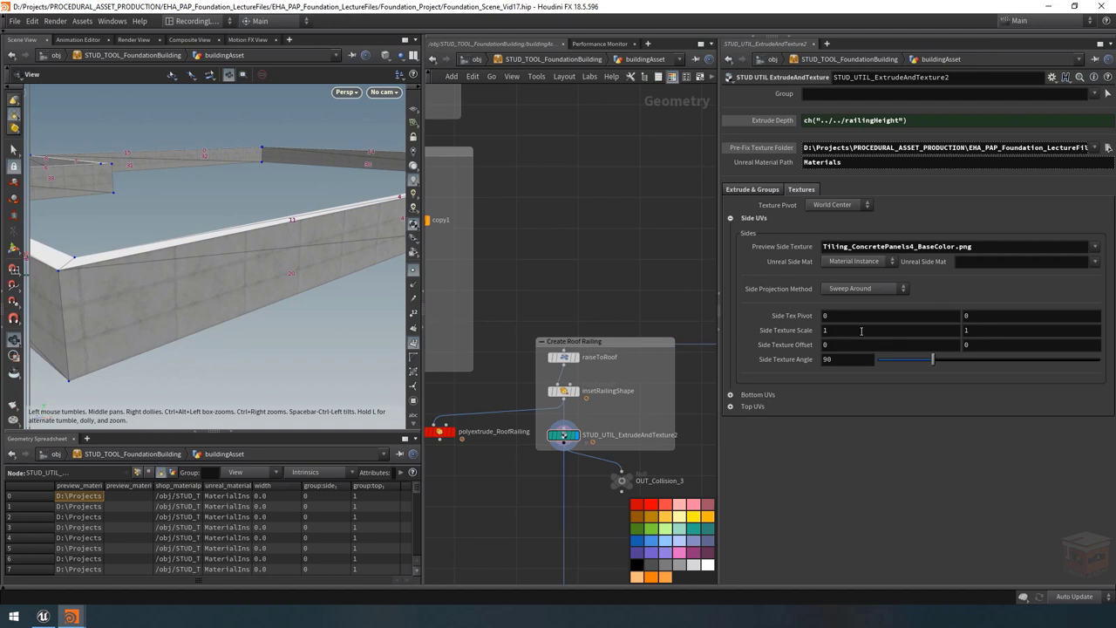
Step: Set the Side Texture Scale to 0.33 in both directions and inspect the railing's sides
left_click(862, 331)
type("0.33")
key("Return")
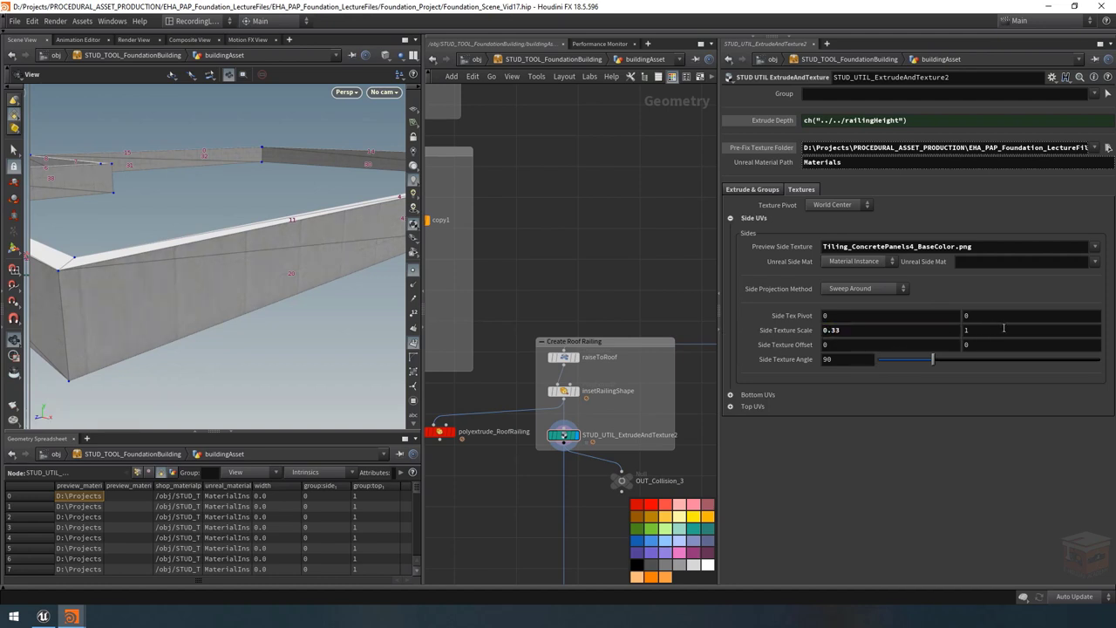
left_click(1004, 330)
type("0.33")
key("Return")
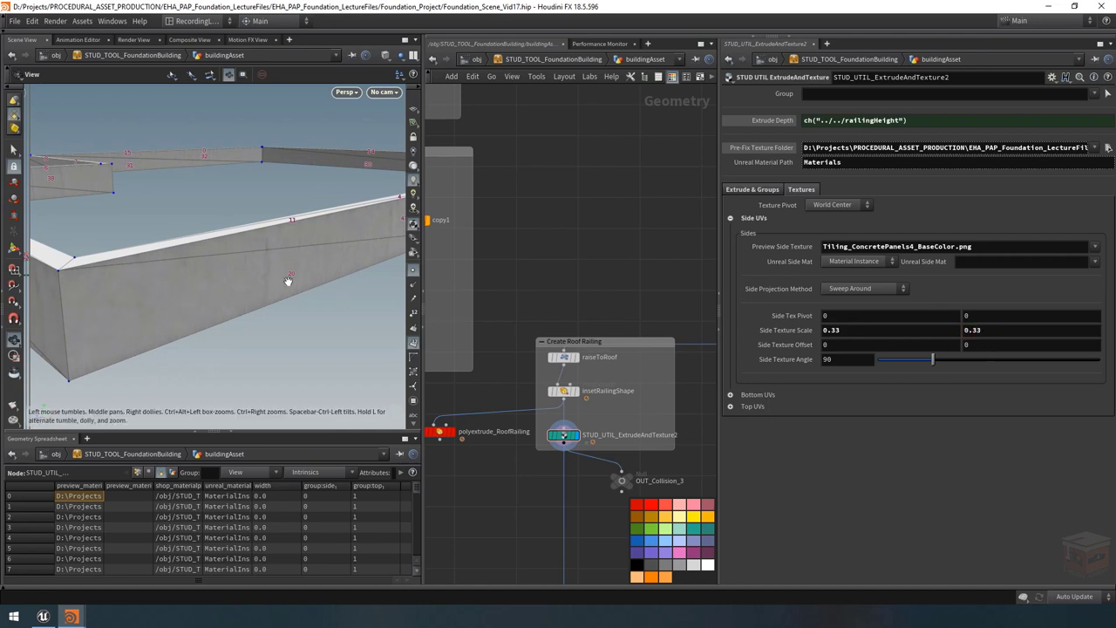
left_click_drag(287, 279, 344, 297)
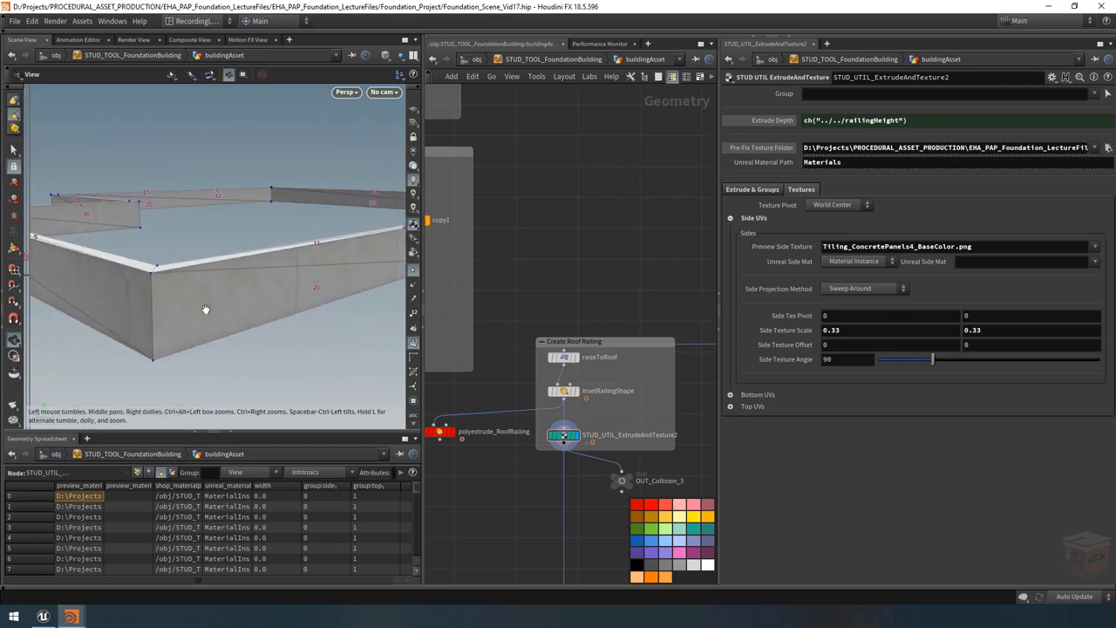
Step: Test the side texture on taller railings by adding 2 and 1 in turn to the Extrude Depth expression, and restore ch("../../railingHeight")
left_click(932, 122)
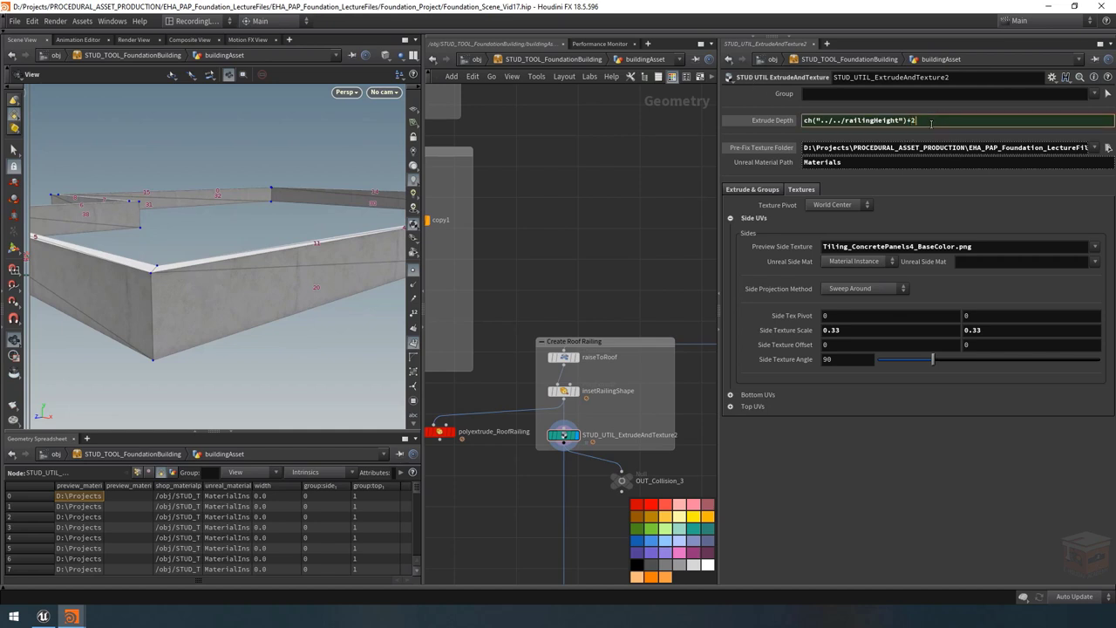
type("+2")
key("Return")
left_click_drag(289, 175, 277, 218)
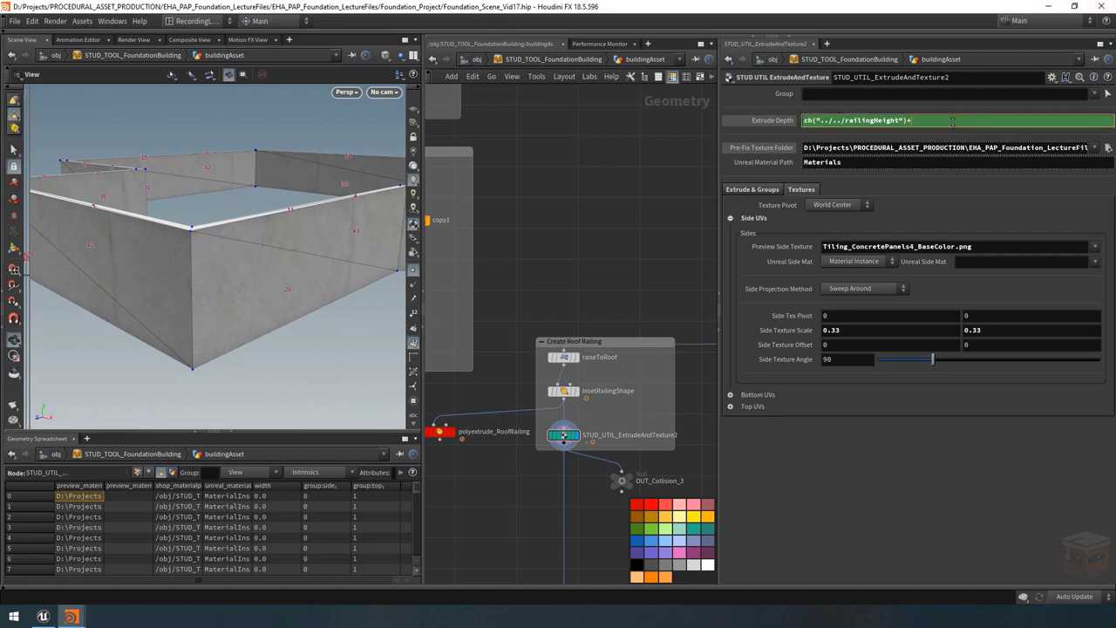
type("1")
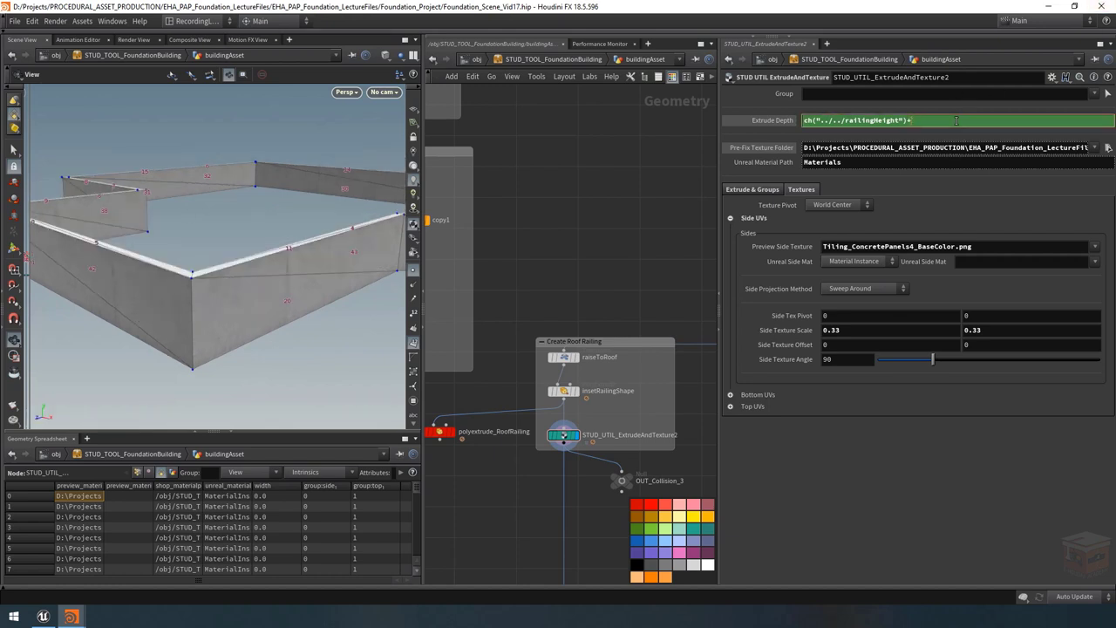
key("BackSpace")
key("Return")
left_click_drag(241, 326, 293, 317)
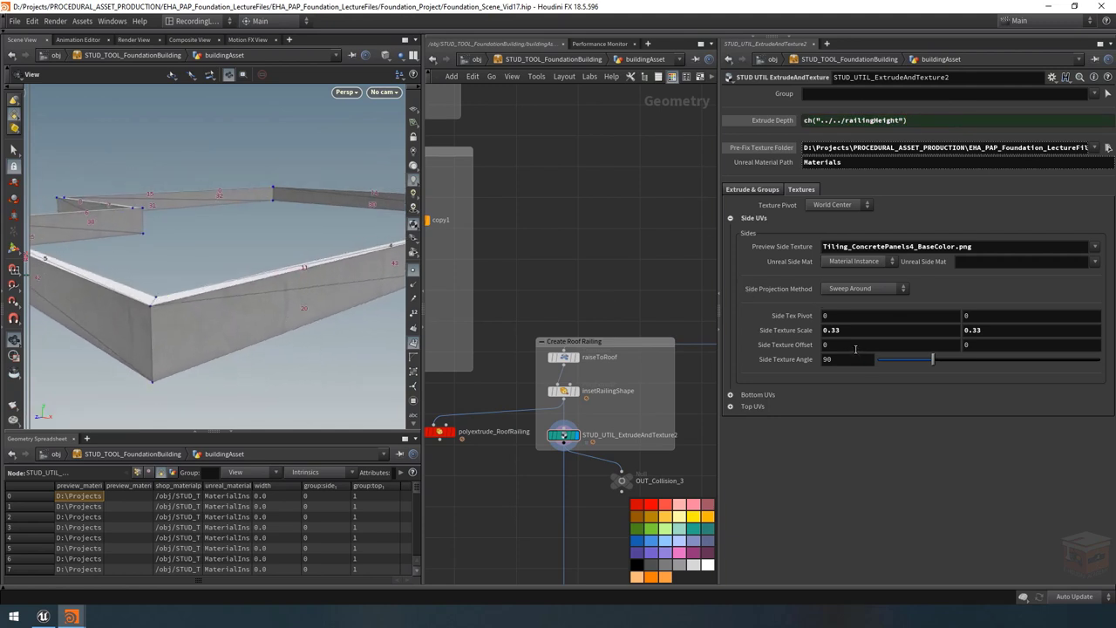
Step: Set the railing's Preview Top Texture to Polished Concrete in the Top UVs settings and inspect it on the top faces
left_click(731, 219)
left_click(730, 240)
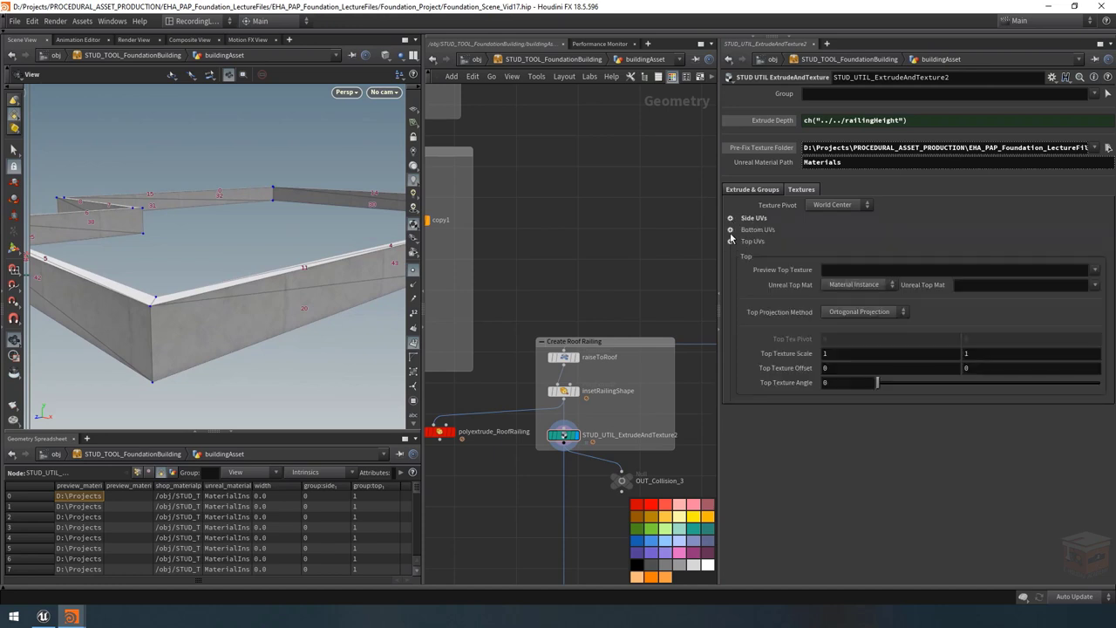
left_click_drag(349, 232, 266, 245)
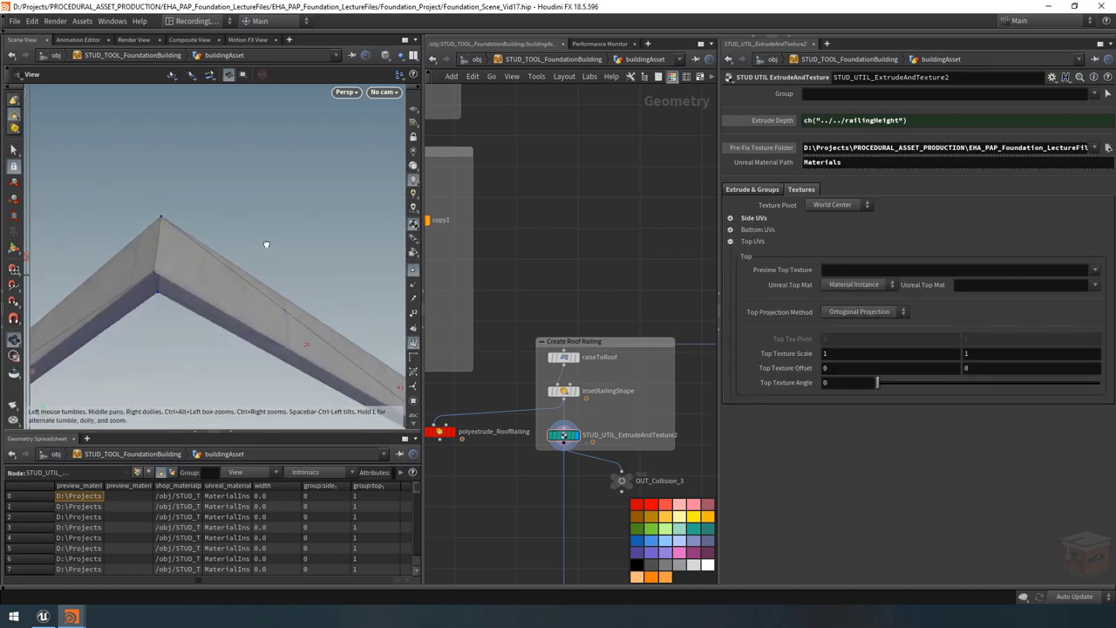
left_click_drag(267, 292, 205, 314)
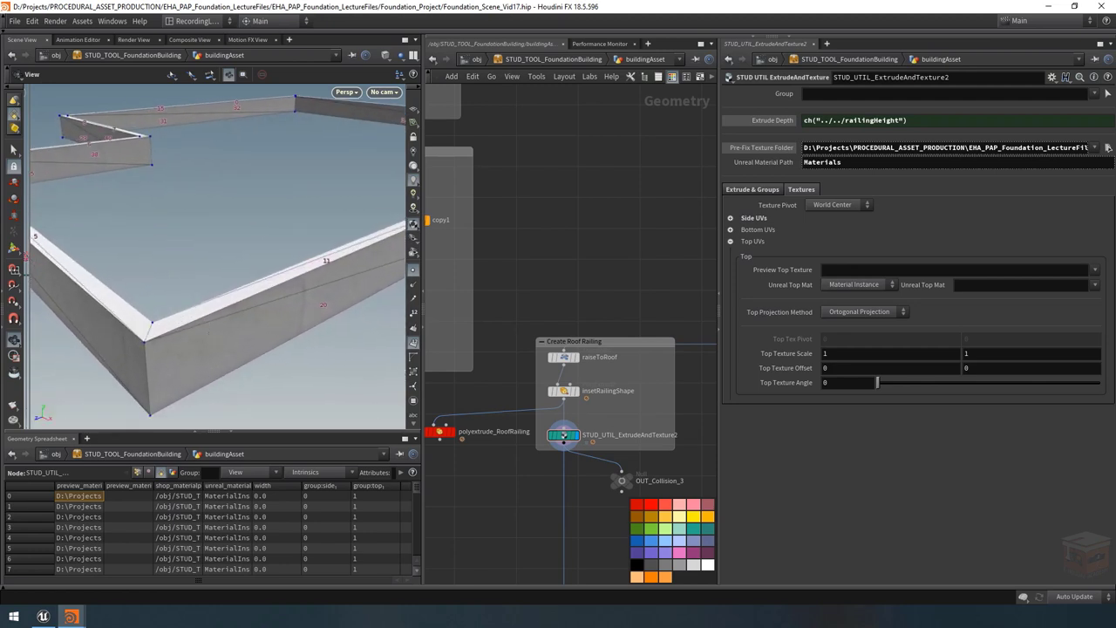
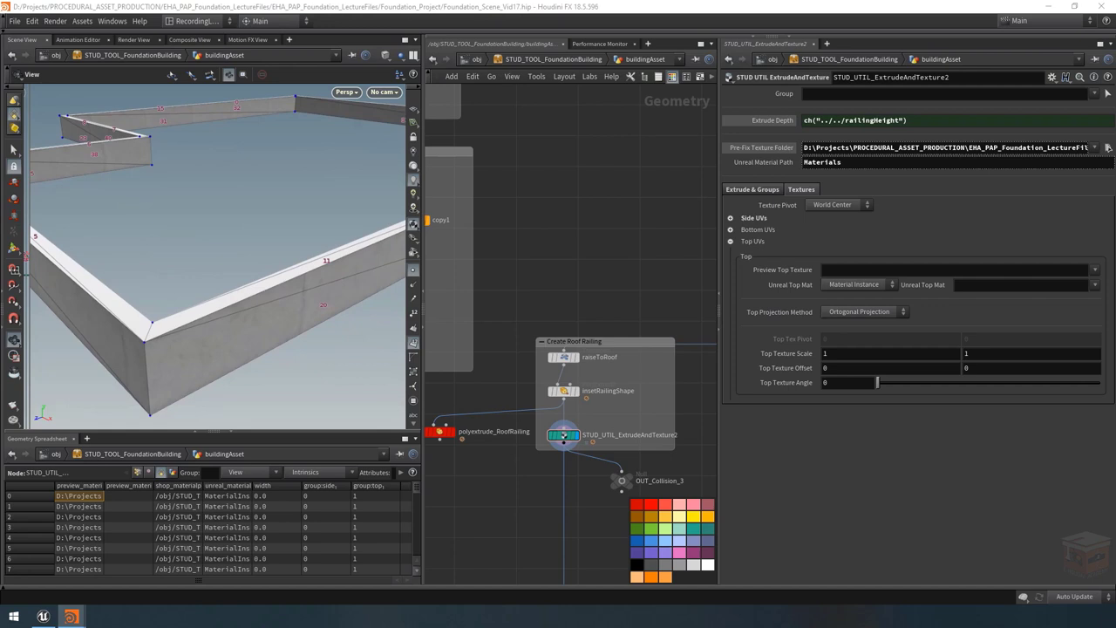
left_click(1095, 271)
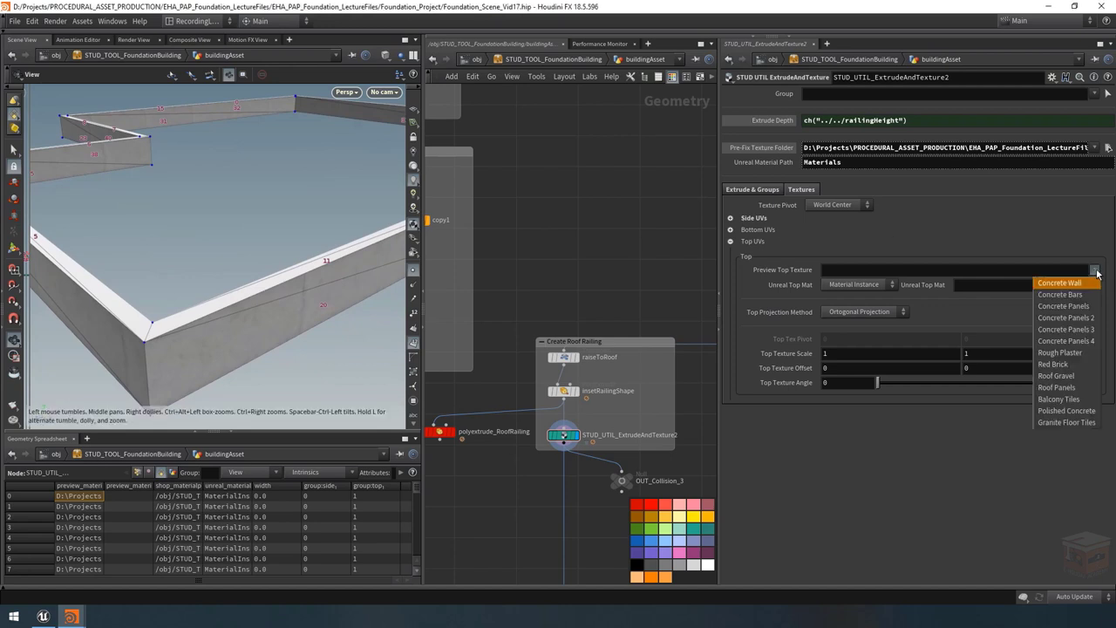
left_click(1065, 411)
left_click_drag(161, 336, 311, 394)
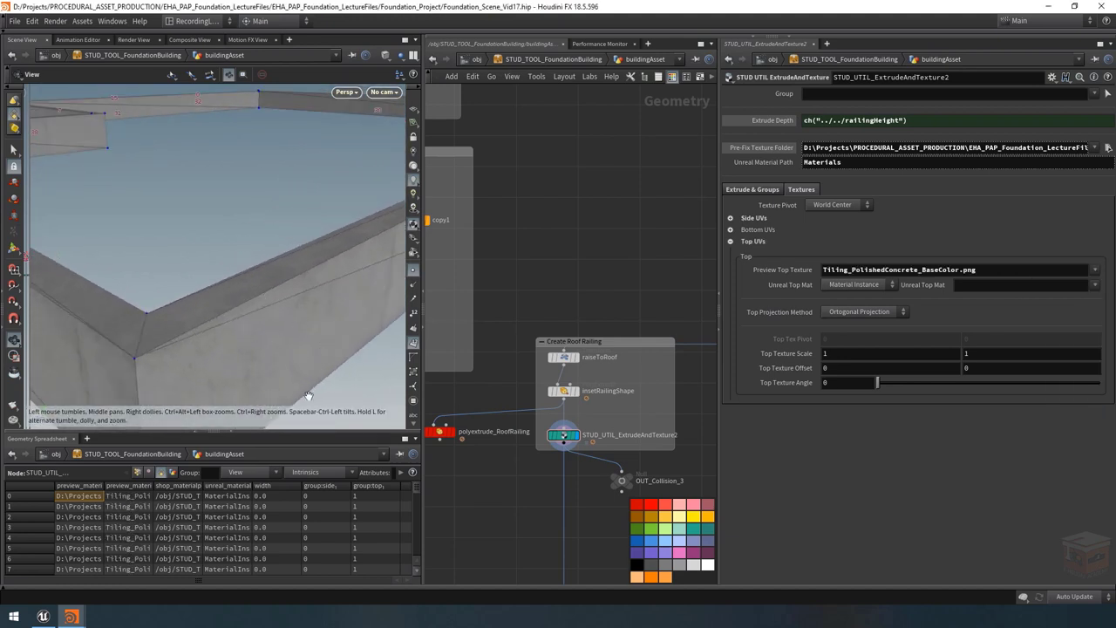
Step: Switch to Unreal Editor to examine the finished building's roof railing as a reference, and return to the Houdini scene
left_click(42, 616)
right_click_drag(397, 322, 379, 271)
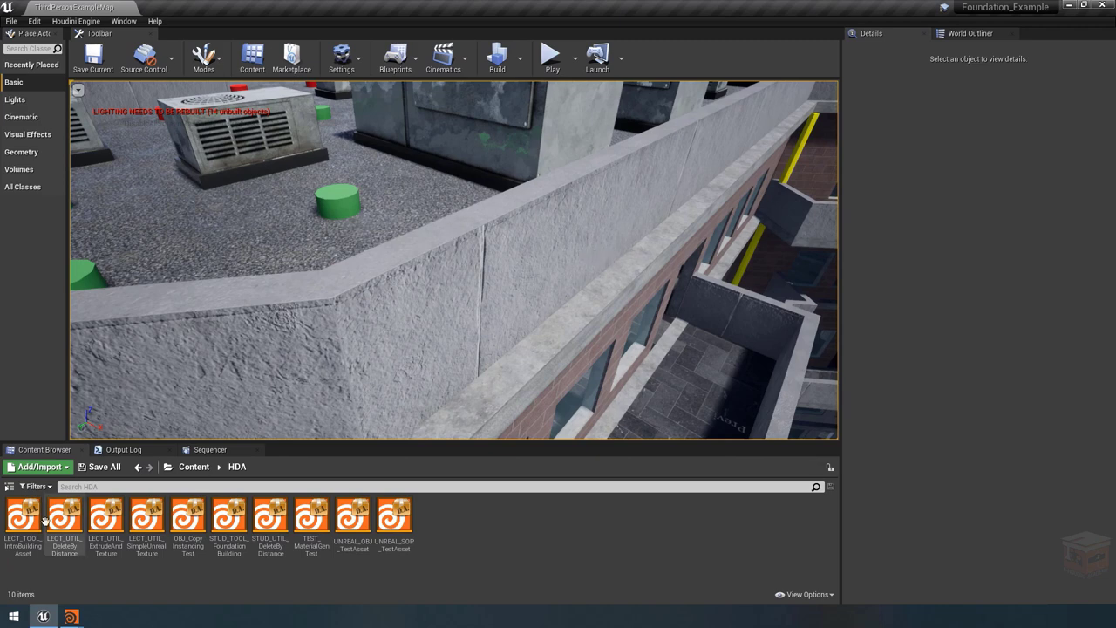
mouse_move(71, 617)
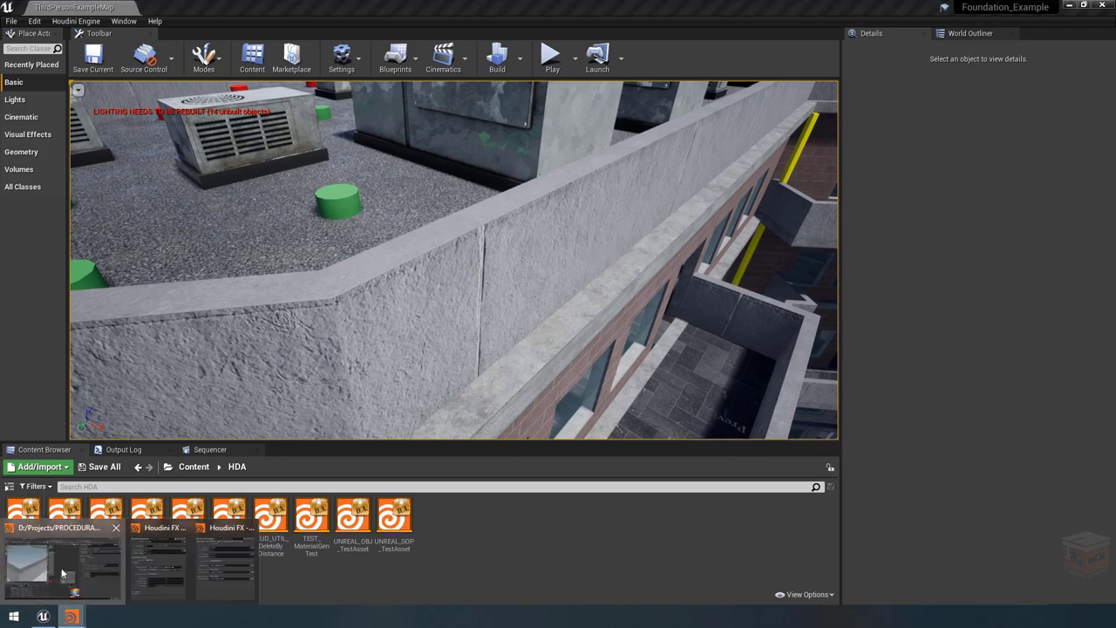
left_click(65, 572)
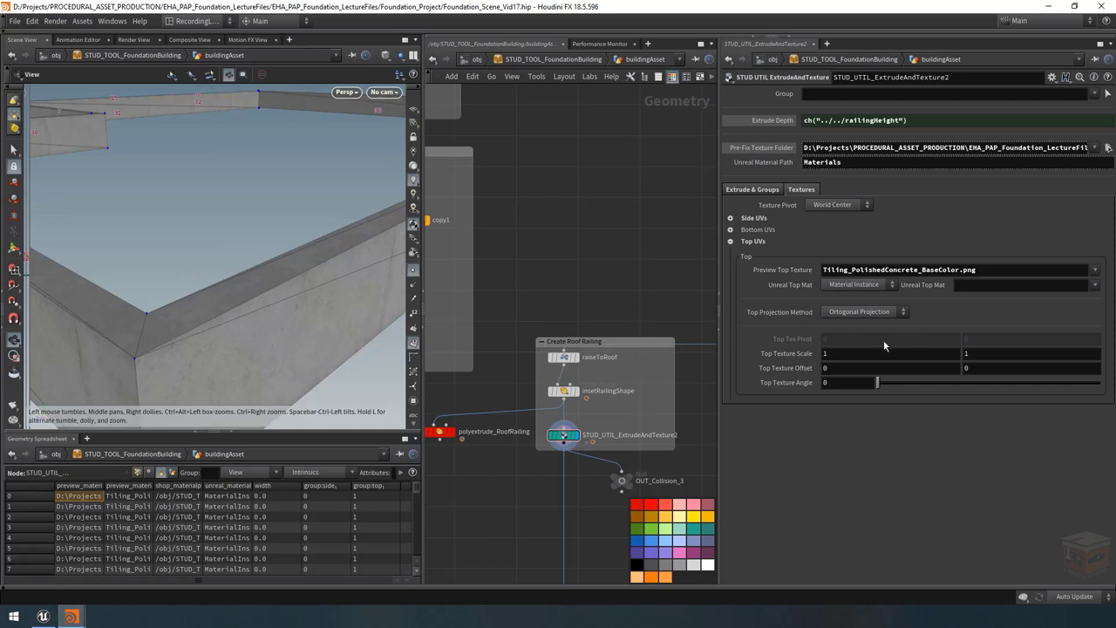
Step: Set the Top Texture Scale to 5 in both directions and inspect the railing's top faces
left_click(840, 353)
type("5")
key("Return")
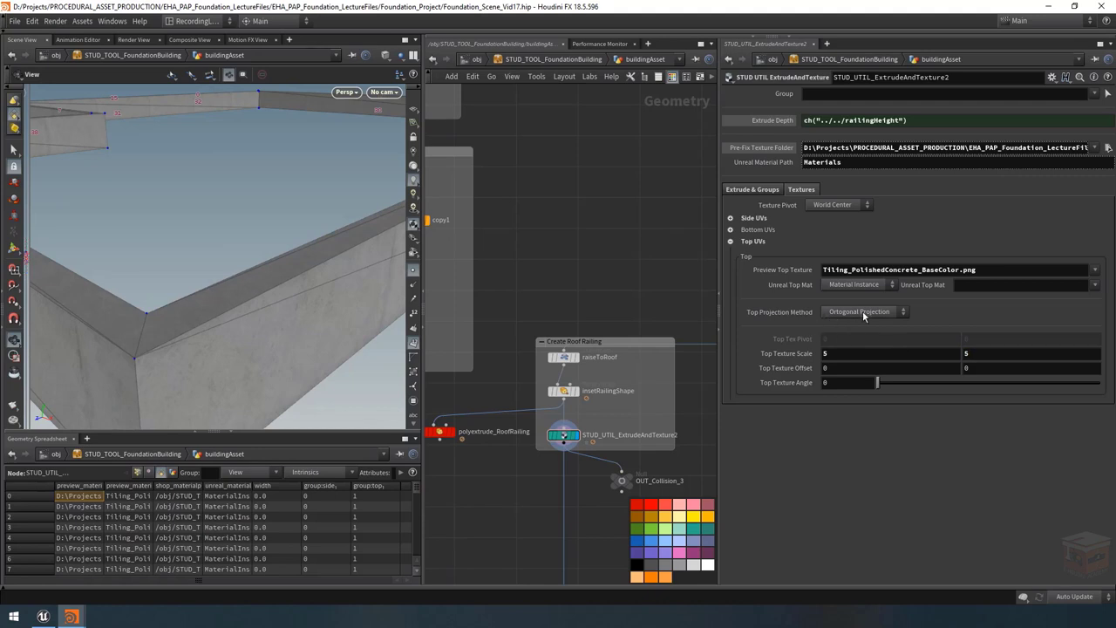
left_click_drag(304, 270, 261, 262)
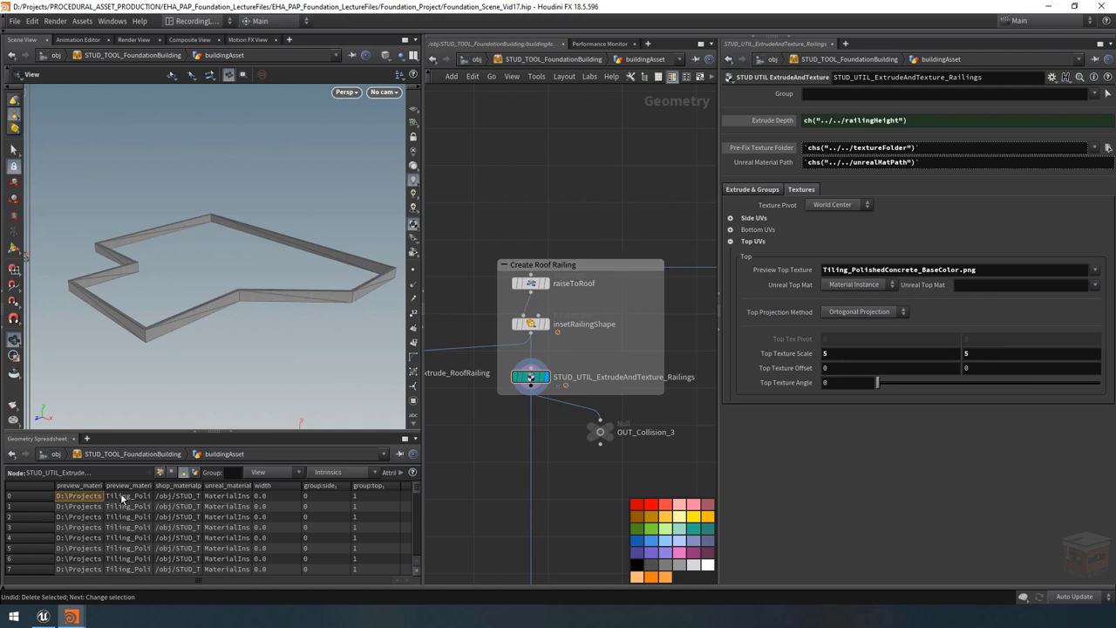
Step: Enlarge the geometry spreadsheet and set the railing's Unreal Top Mat to the Polished Concrete material instance
left_click_drag(272, 437, 397, 376)
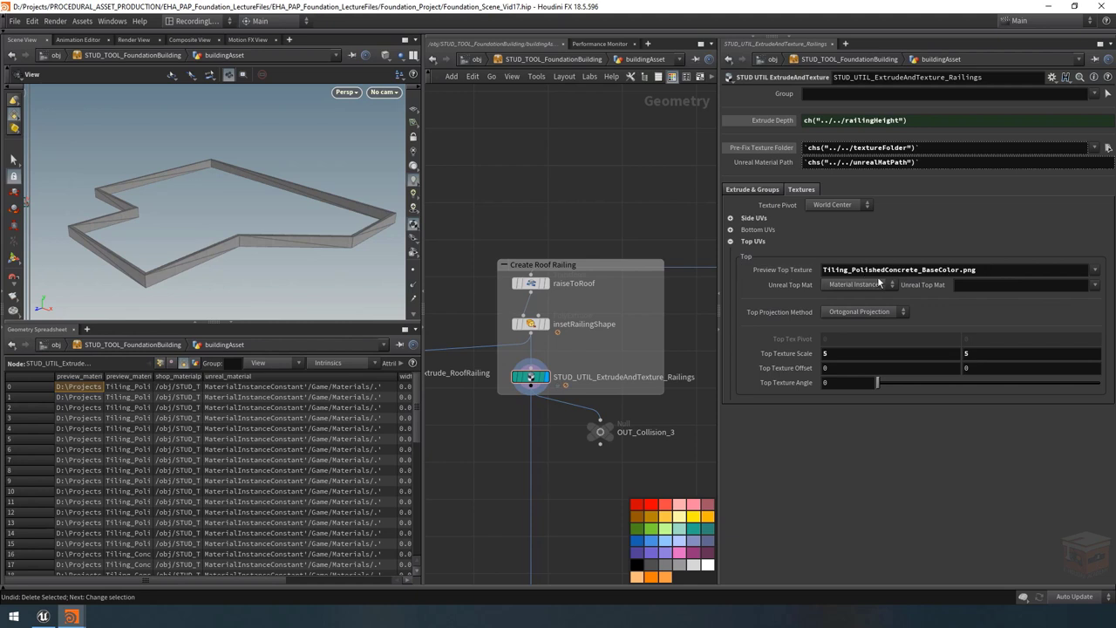
double_click(1003, 273)
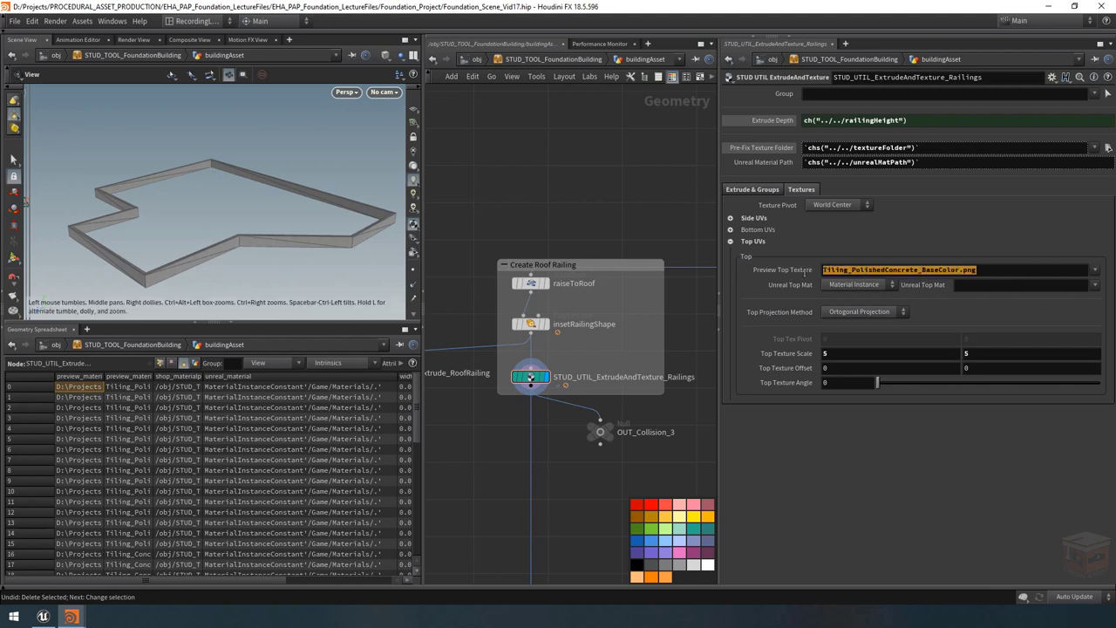
left_click(977, 287)
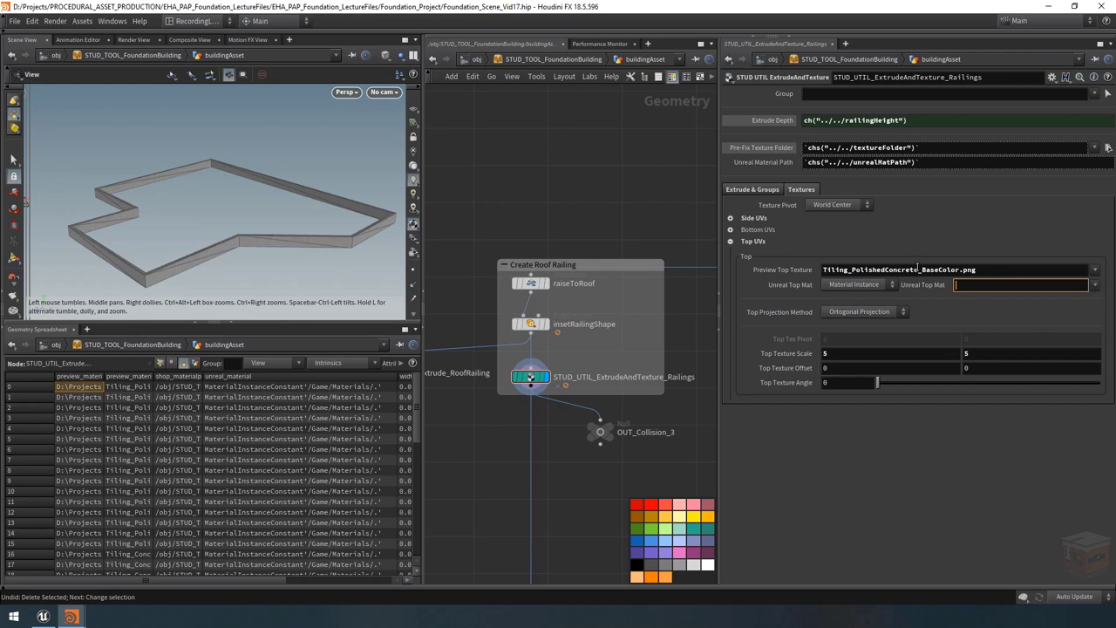
left_click(1095, 285)
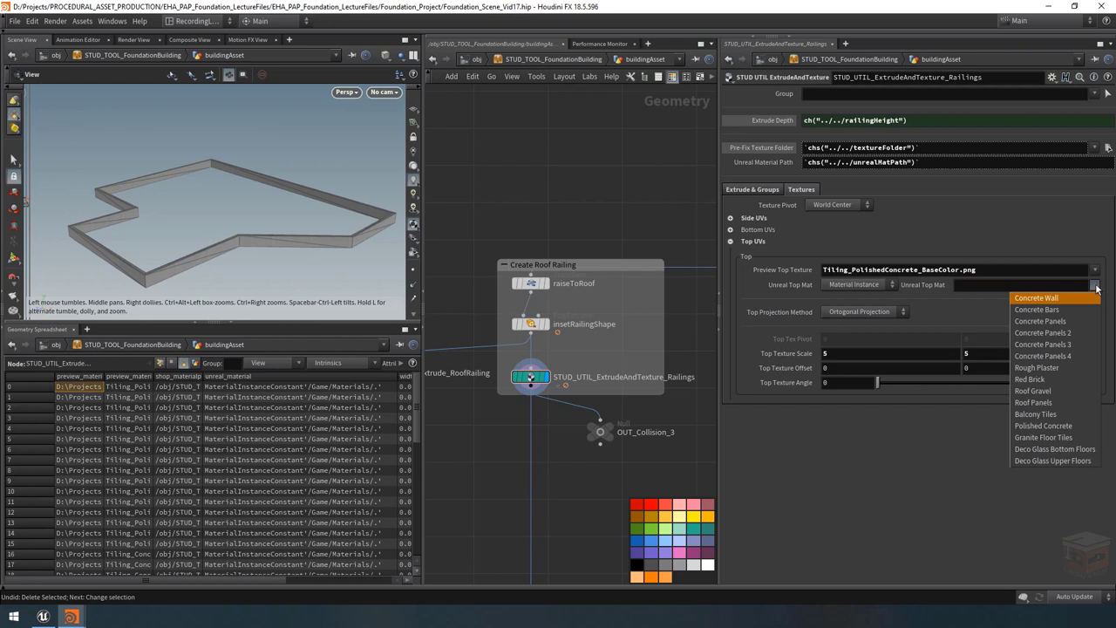
left_click(1042, 426)
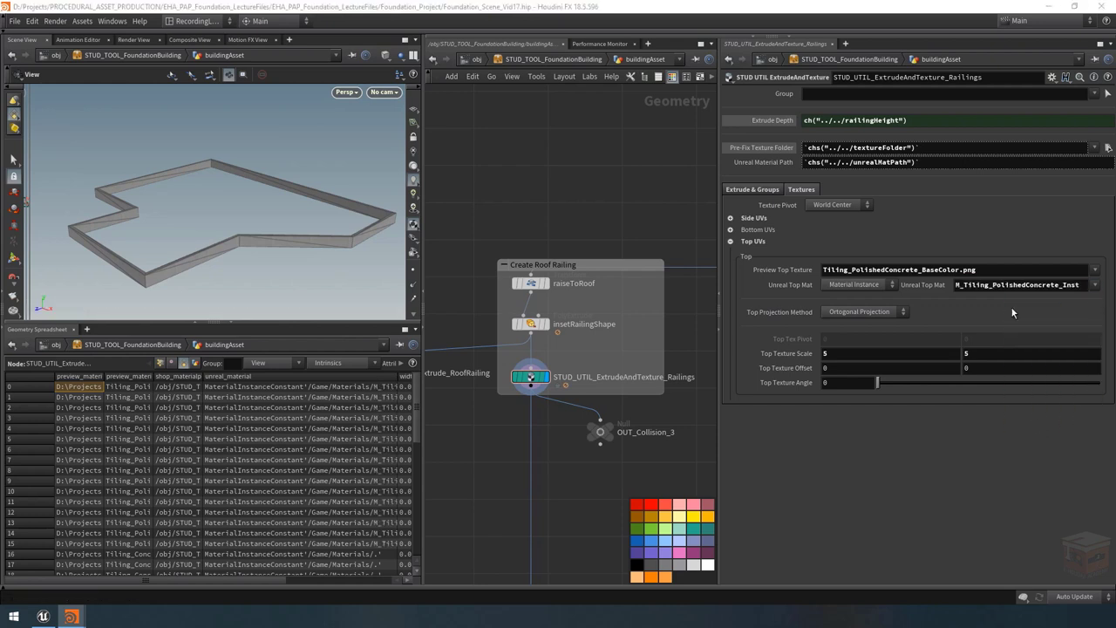
Step: Set the railing's Unreal Side Mat to Concrete Panels 4 and collapse the Side UVs and Top UVs settings
left_click(731, 218)
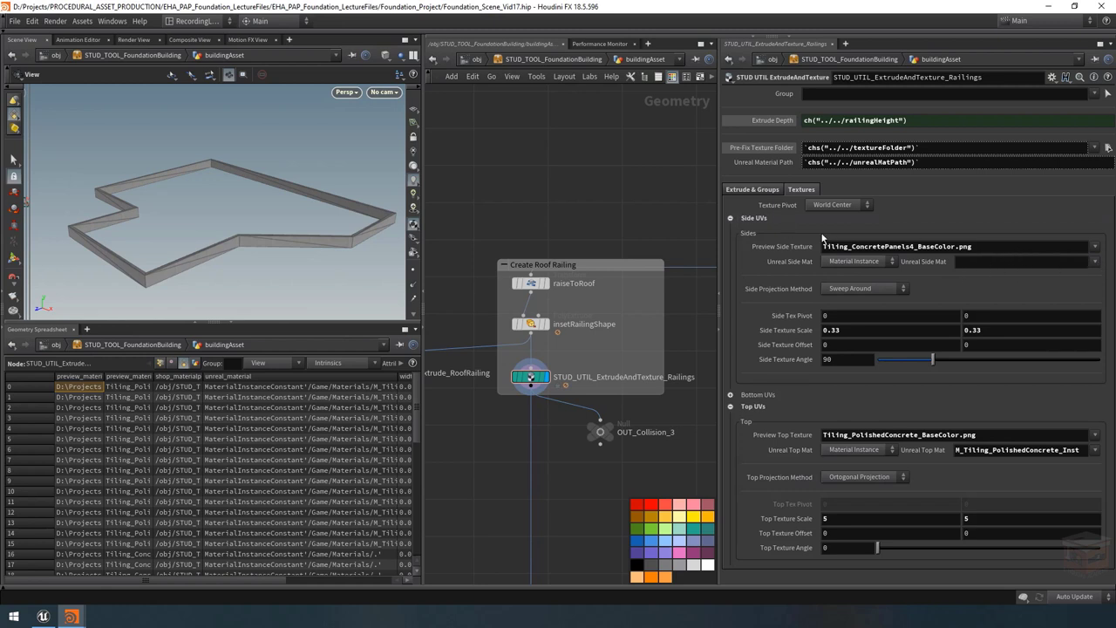
left_click(1096, 262)
left_click(1061, 330)
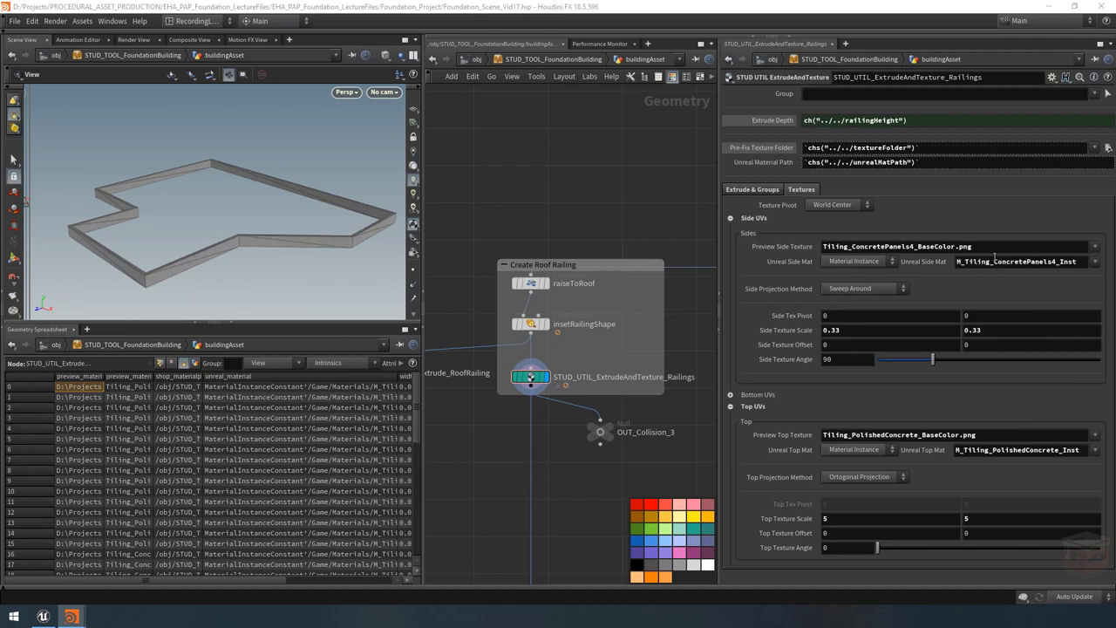
left_click(731, 407)
left_click(731, 218)
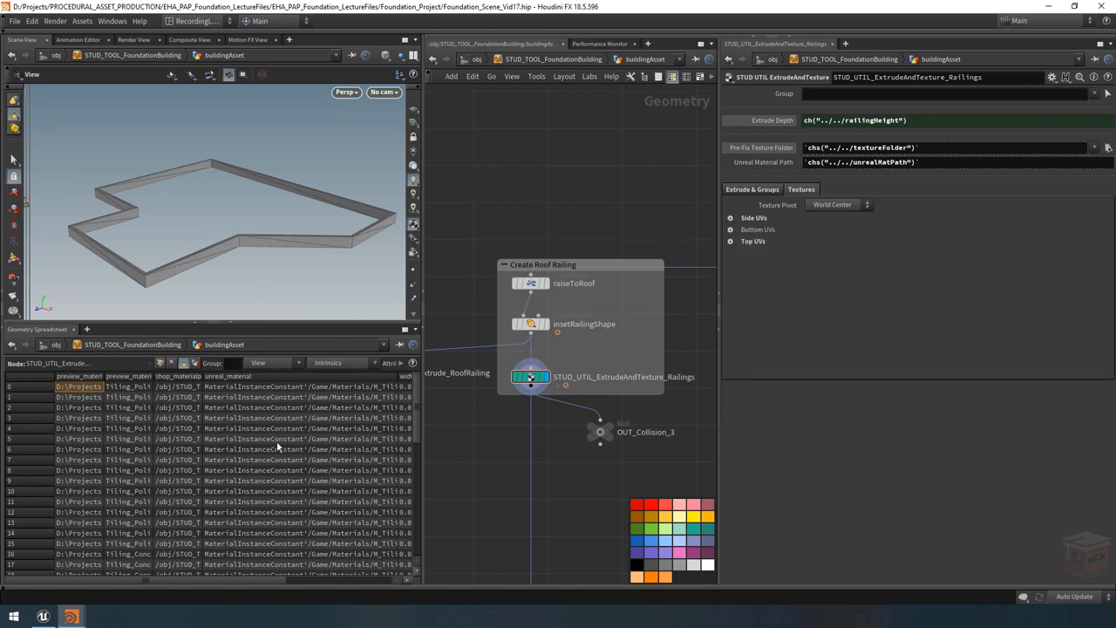
Step: Widen the geometry spreadsheet to read the full unreal_material paths, and shrink the column and spreadsheet height again
left_click_drag(421, 408, 507, 408)
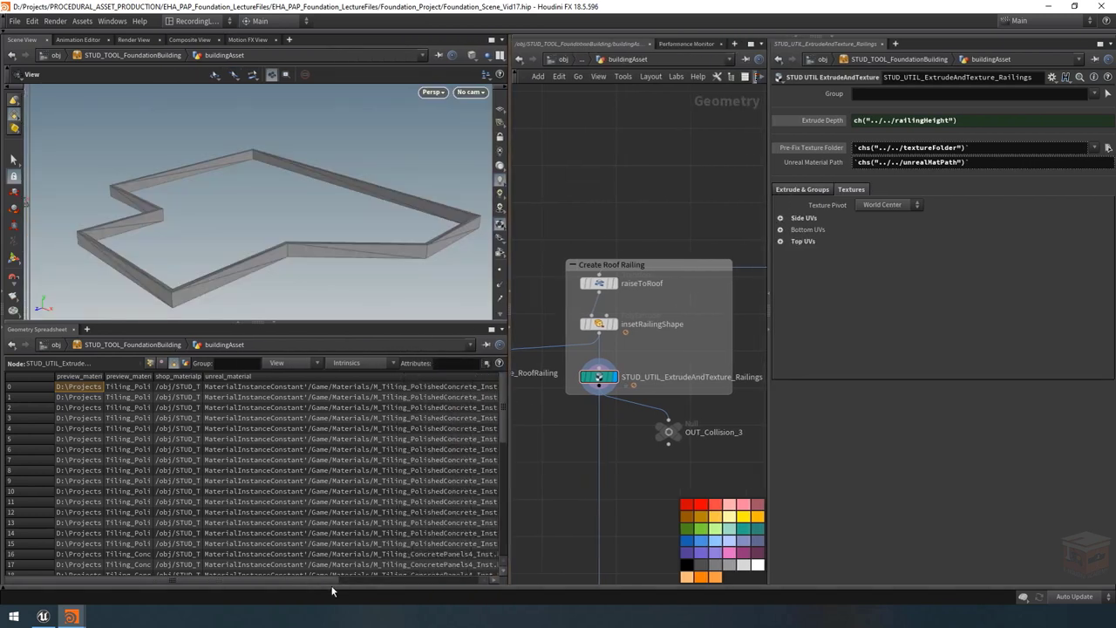
left_click_drag(320, 579, 388, 576)
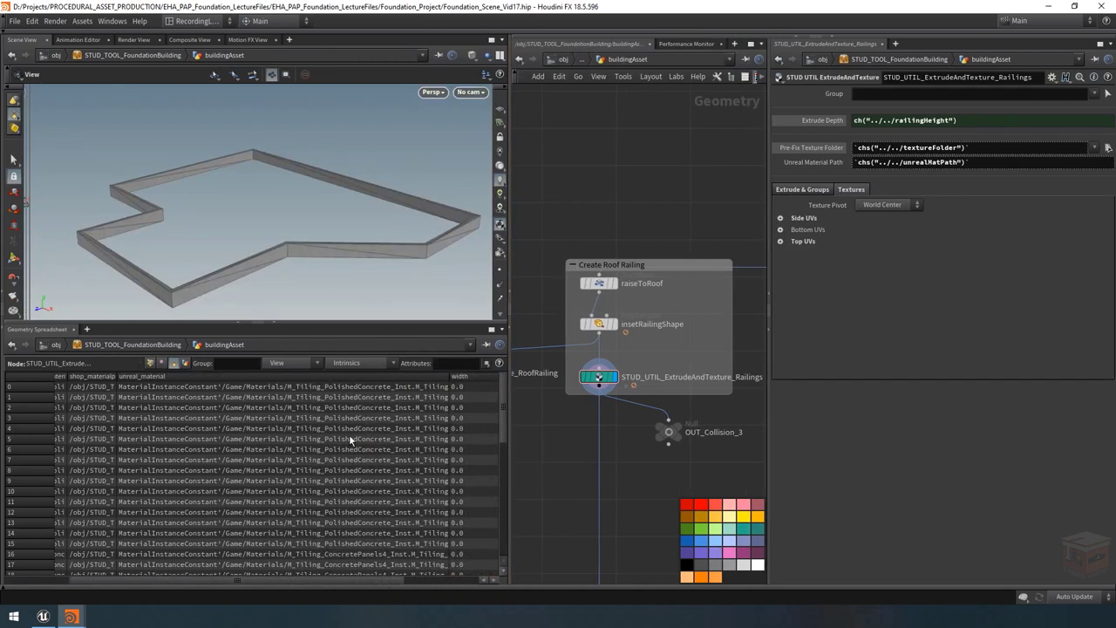
left_click_drag(447, 376, 262, 377)
left_click_drag(449, 324, 415, 406)
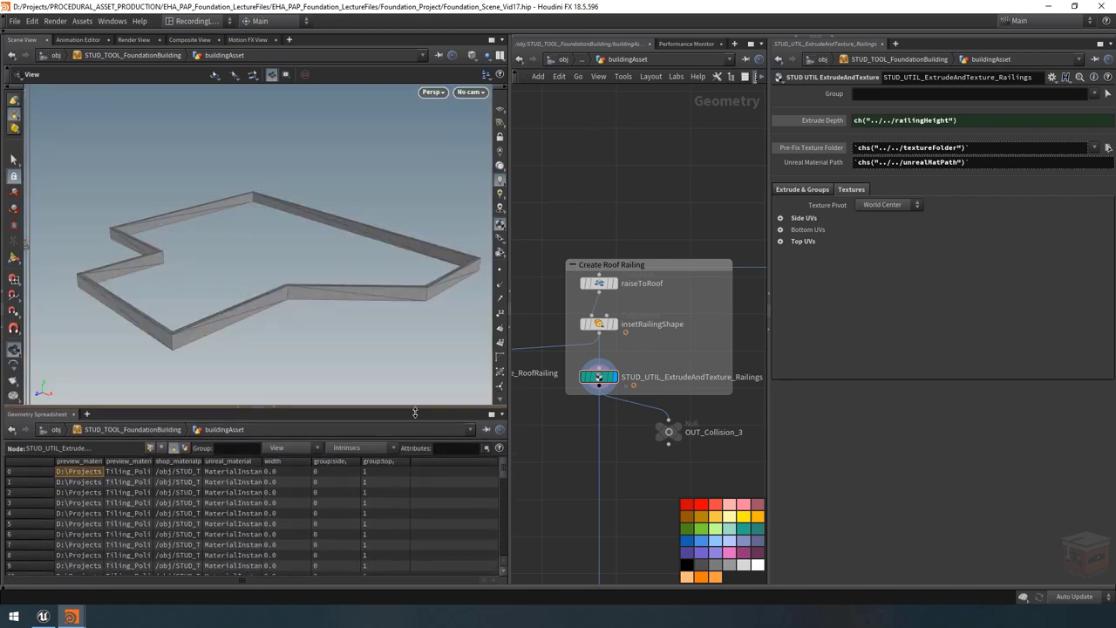
Step: Hide the point markers on the building's final output and inspect its textured roof railings and window walls up close
scroll(637, 478, "down", 1)
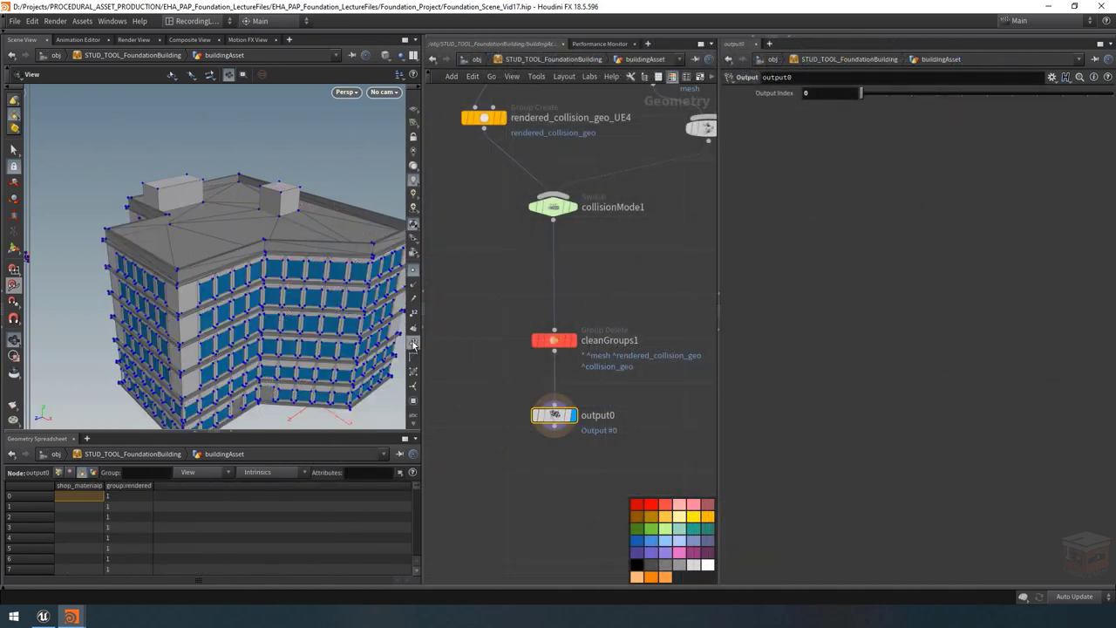
left_click(414, 345)
scroll(183, 262, "up", 5)
mouse_move(241, 288)
left_mouse_down()
mouse_move(287, 281)
mouse_move(266, 262)
mouse_move(299, 287)
mouse_move(253, 284)
left_mouse_up()
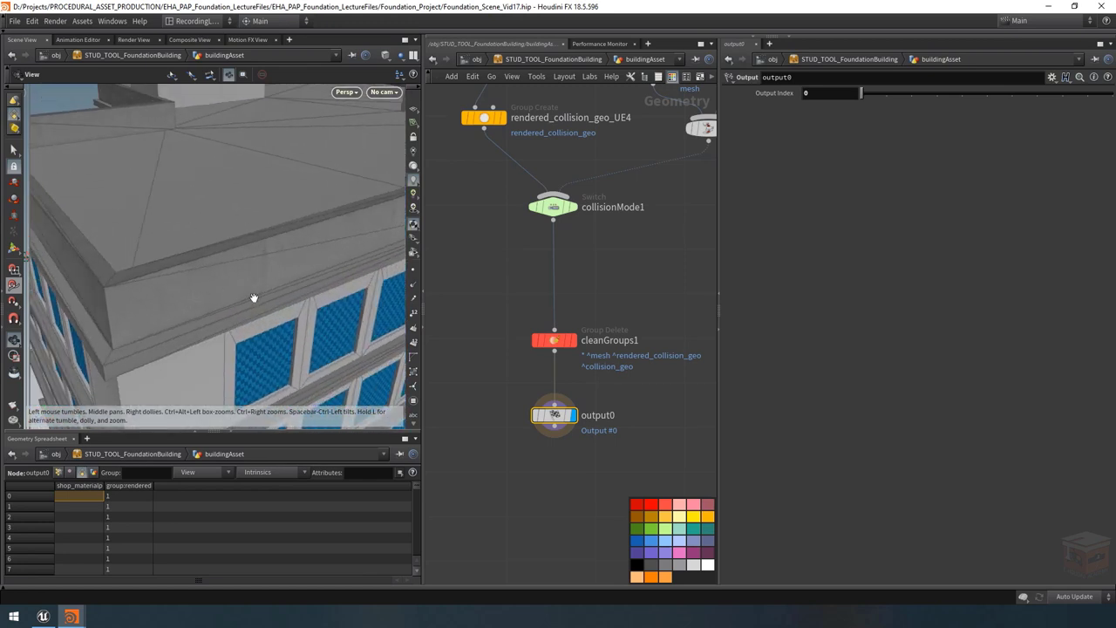
scroll(558, 303, "down", 6)
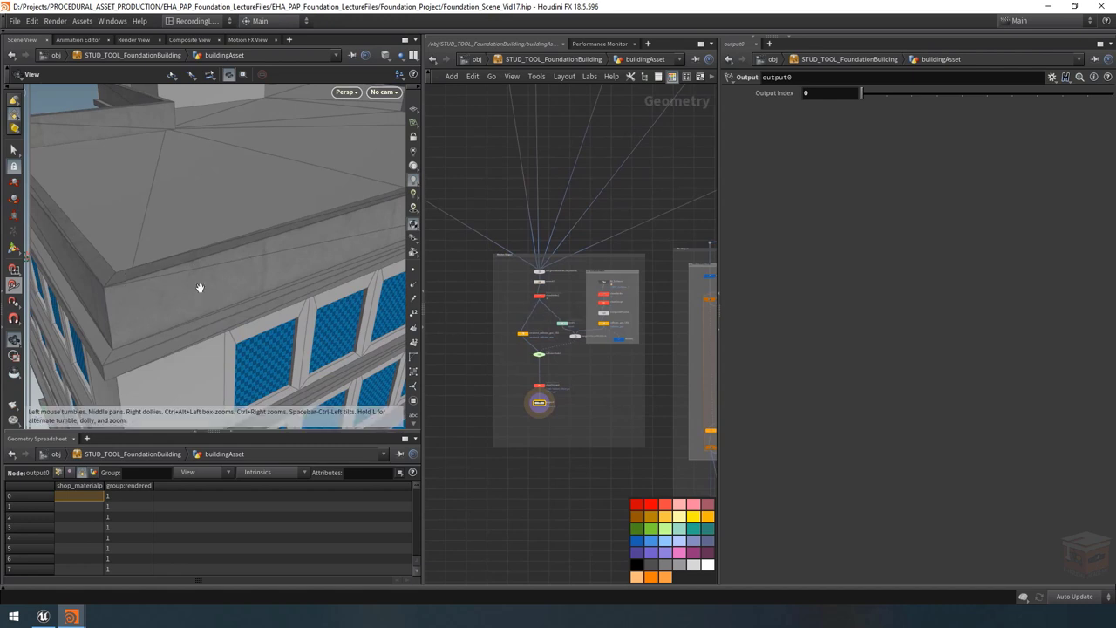
scroll(281, 268, "down", 5)
left_click_drag(286, 248, 224, 266)
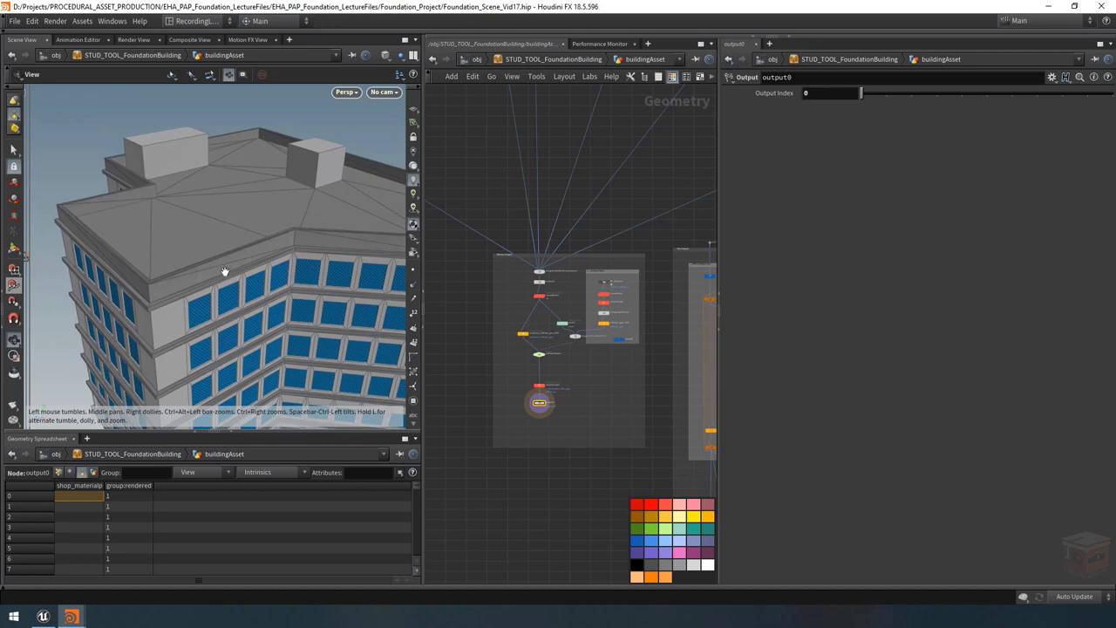
scroll(229, 294, "up", 10)
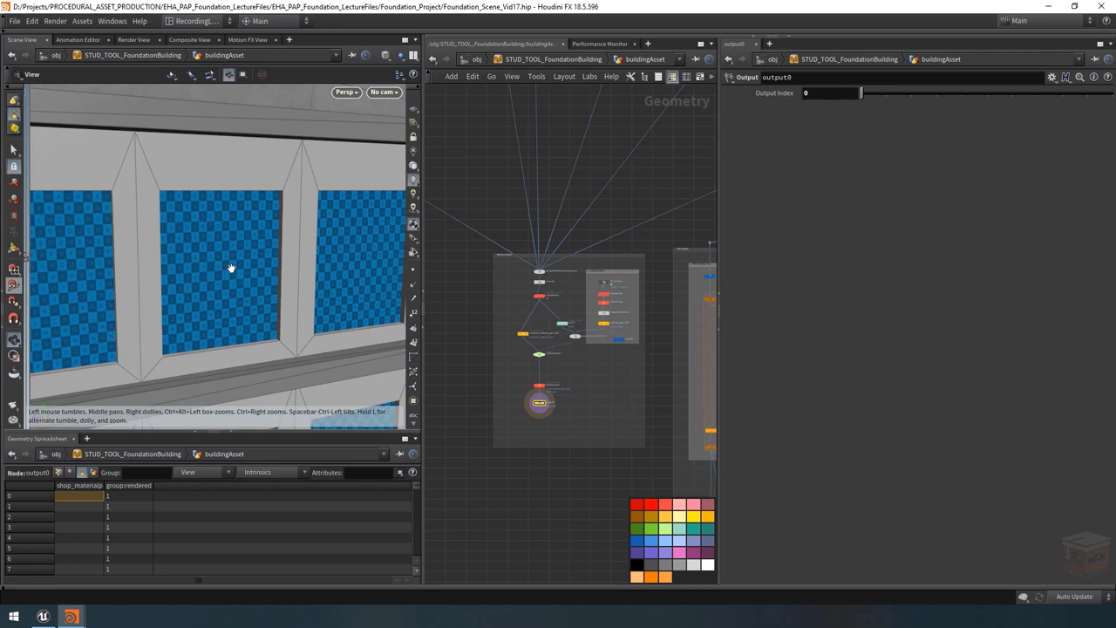
Step: Locate the Create Roof Railing network box and select its ExtrudeAndTexture node
scroll(606, 397, "down", 5)
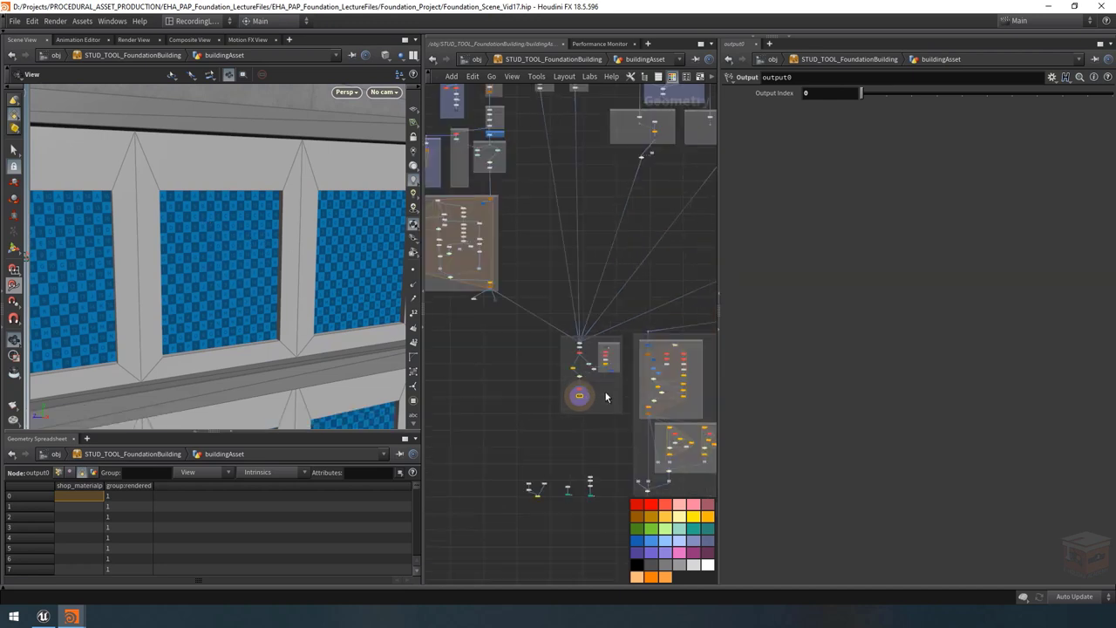
scroll(604, 401, "down", 4)
middle_click_drag(649, 334, 632, 359)
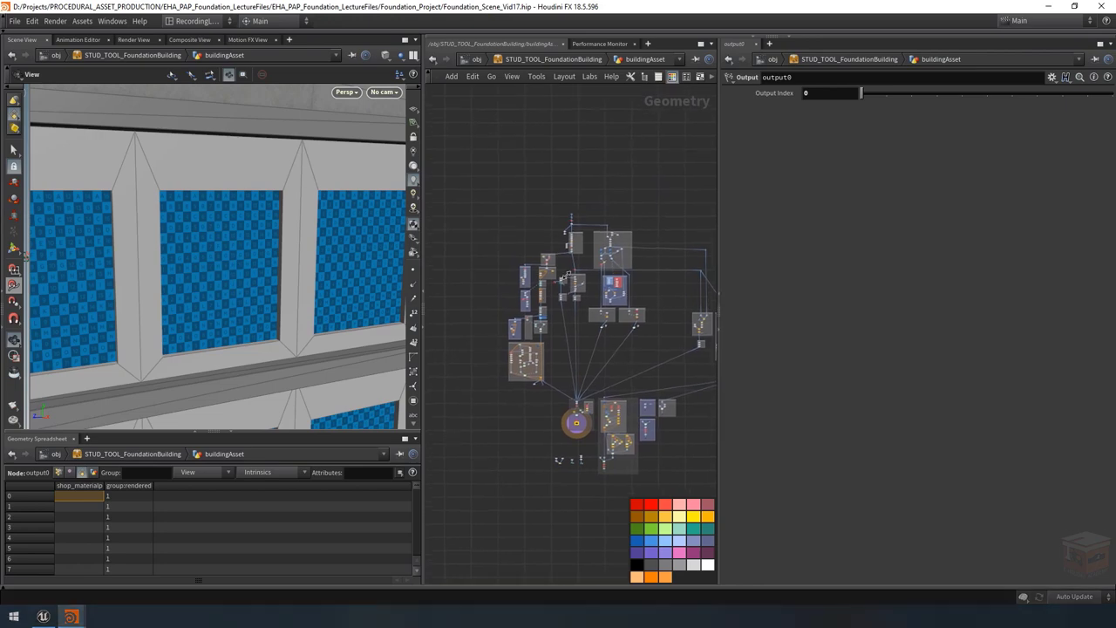
scroll(547, 305, "up", 8)
scroll(548, 306, "up", 1)
left_click(502, 320)
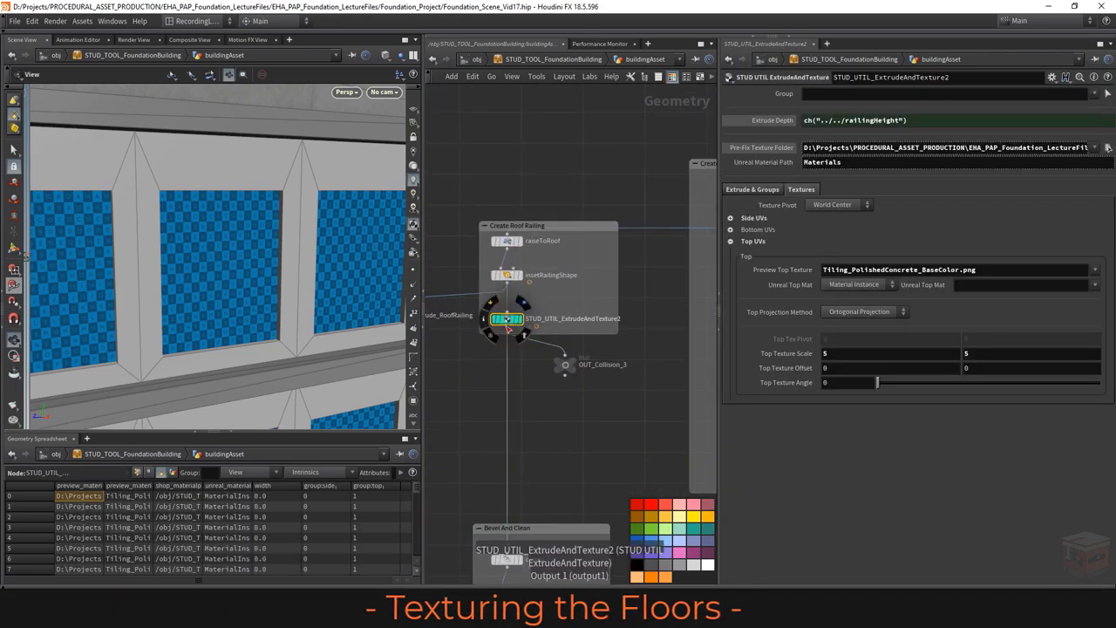
Step: Display and select the facet1 node in the Create Floors network box and frame the floor plane
scroll(508, 325, "down", 5)
scroll(558, 314, "up", 4)
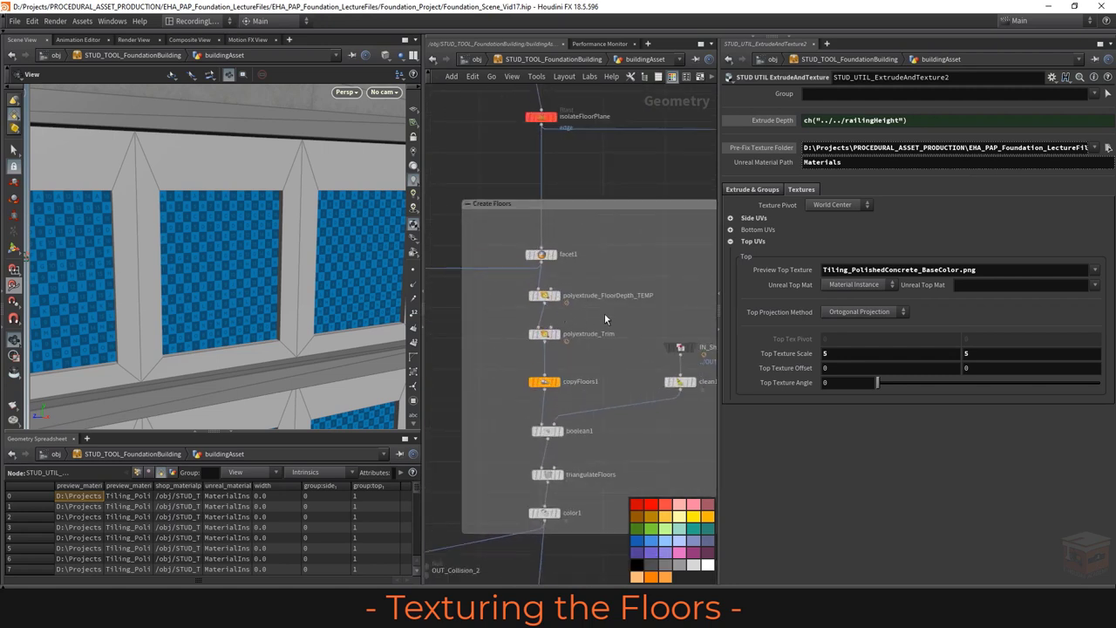
left_click(553, 254)
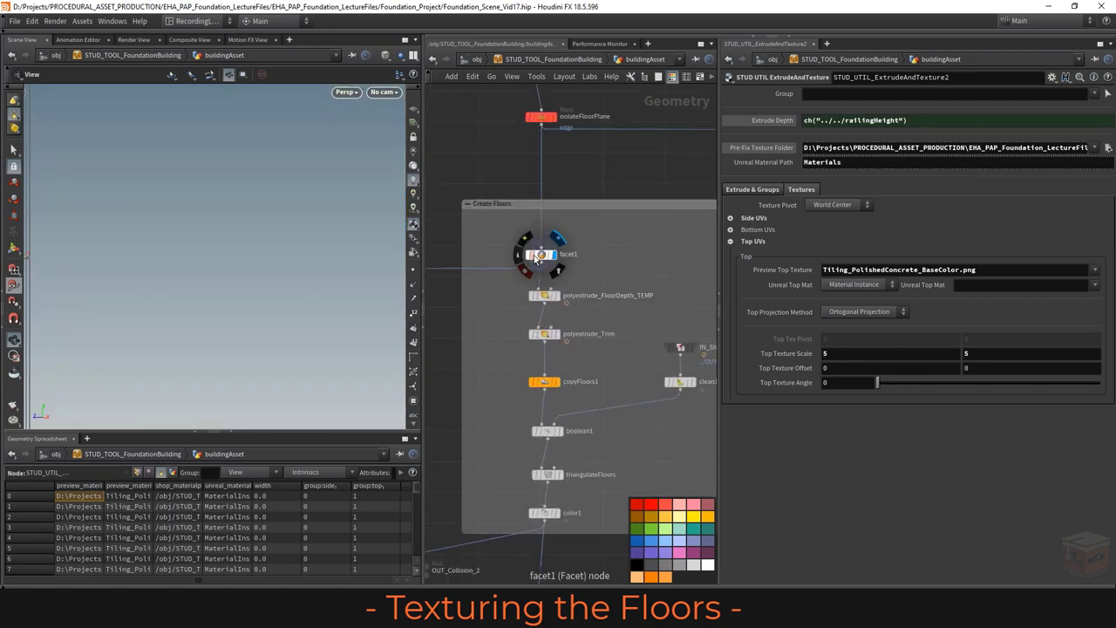
left_click(539, 254)
key("g")
mouse_move(279, 272)
left_mouse_down()
mouse_move(214, 249)
mouse_move(279, 265)
left_mouse_up()
middle_click_drag(535, 257, 540, 246)
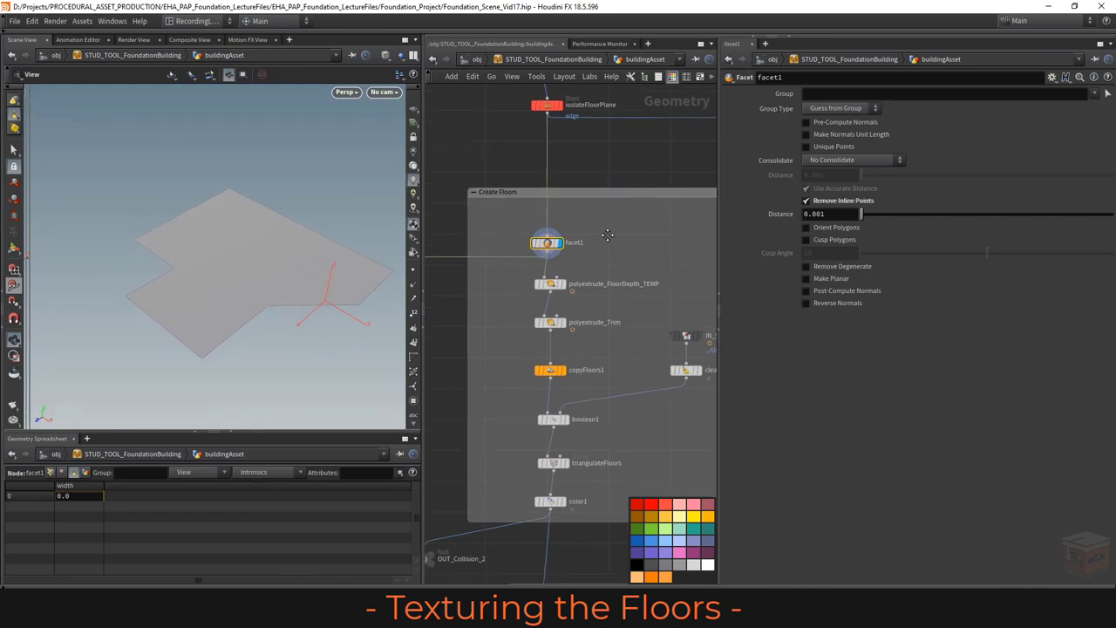
Step: Display the polyextrude_FloorDepth_TEMP node and examine its settings and the extruded floor slab
mouse_move(567, 286)
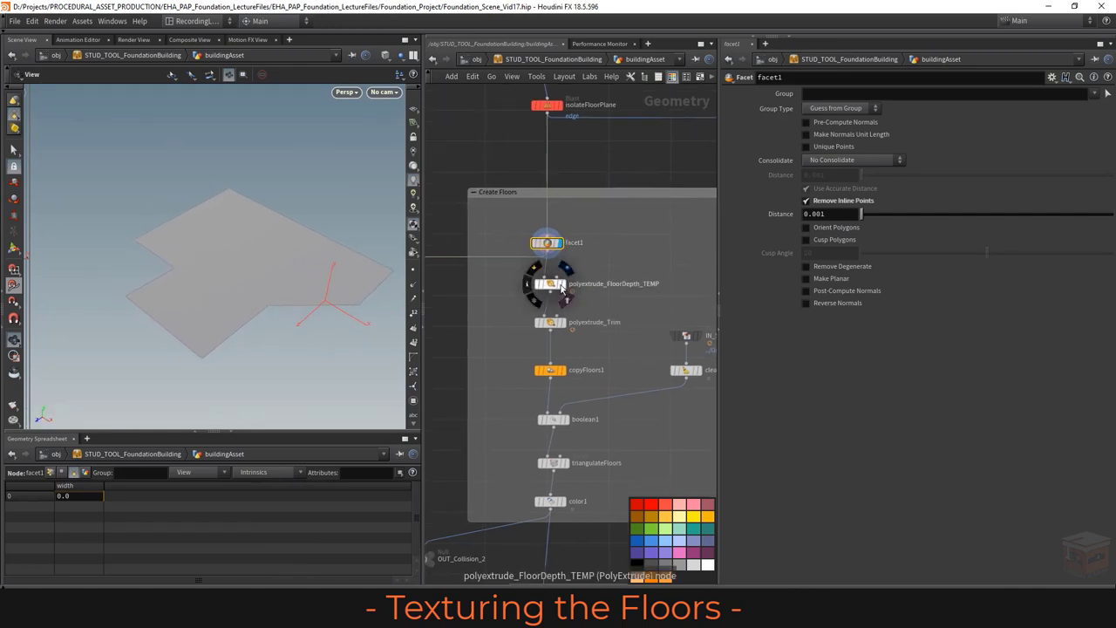
left_click(567, 286)
left_click_drag(286, 311, 317, 312)
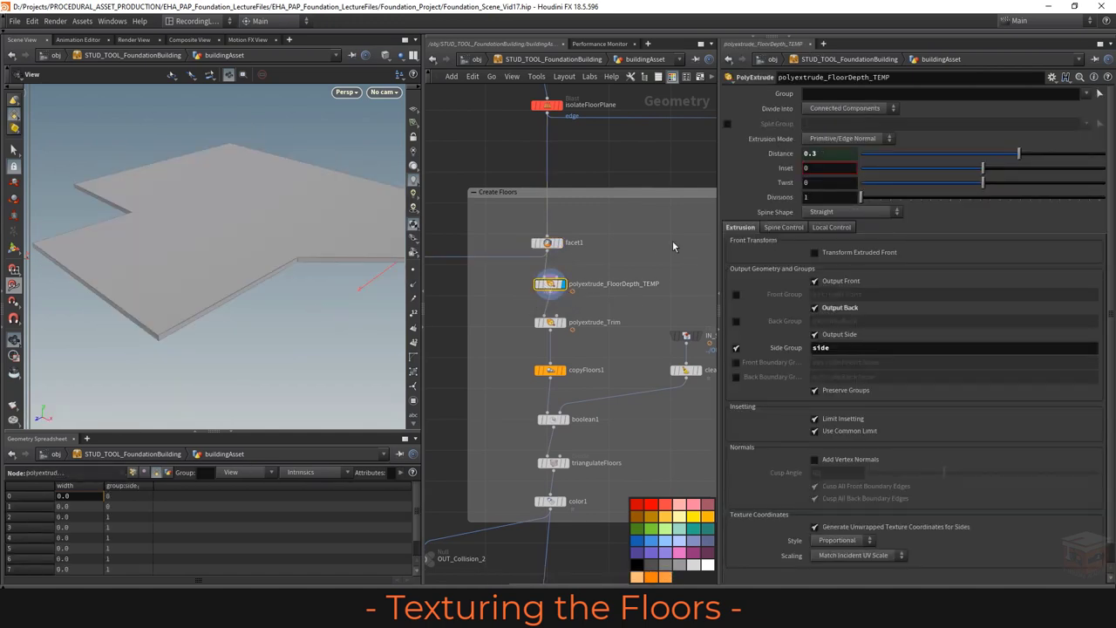
Step: Paste an ExtrudeAndTexture node between facet1 and polyextrude_Trim, replacing polyextrude_FloorDepth_TEMP, and move that old node aside coloured red
middle_click_drag(672, 246, 629, 254)
key("ctrl+v")
left_click(518, 295)
left_click(637, 504)
left_click_drag(506, 292, 639, 297)
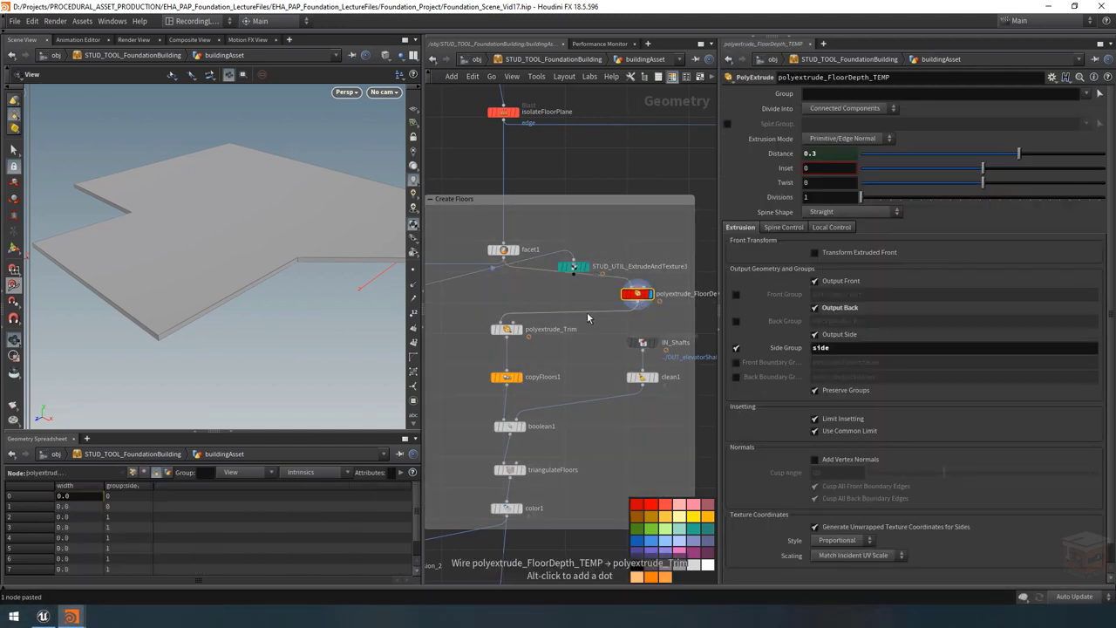
left_click_drag(573, 267, 511, 301)
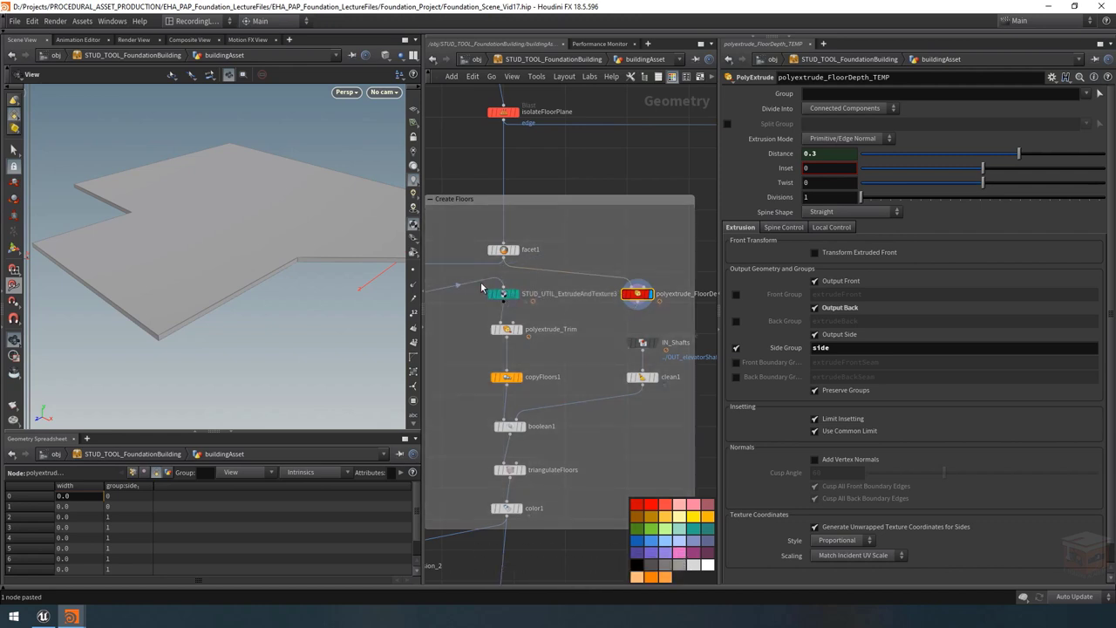
left_click_drag(650, 302, 655, 303)
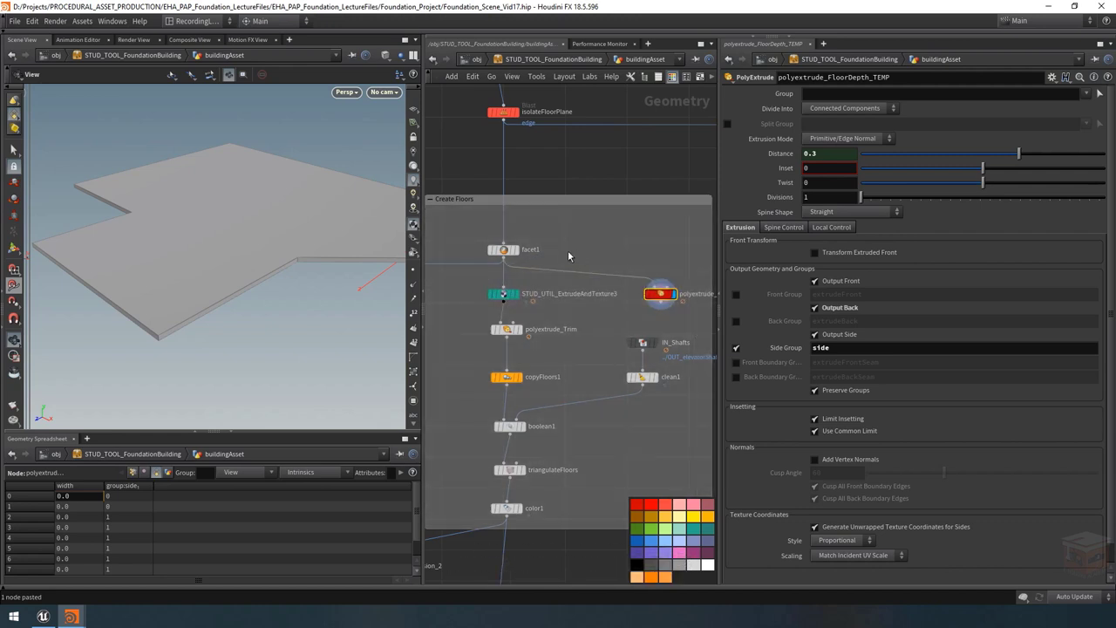
Step: Rename the ExtrudeAndTexture node in the Create Roof Railing network box to STUD_UTIL_ExtrudeAndTexture_Railings
middle_click_drag(568, 250, 637, 262)
scroll(637, 263, "down", 2)
middle_click_drag(552, 336, 623, 325)
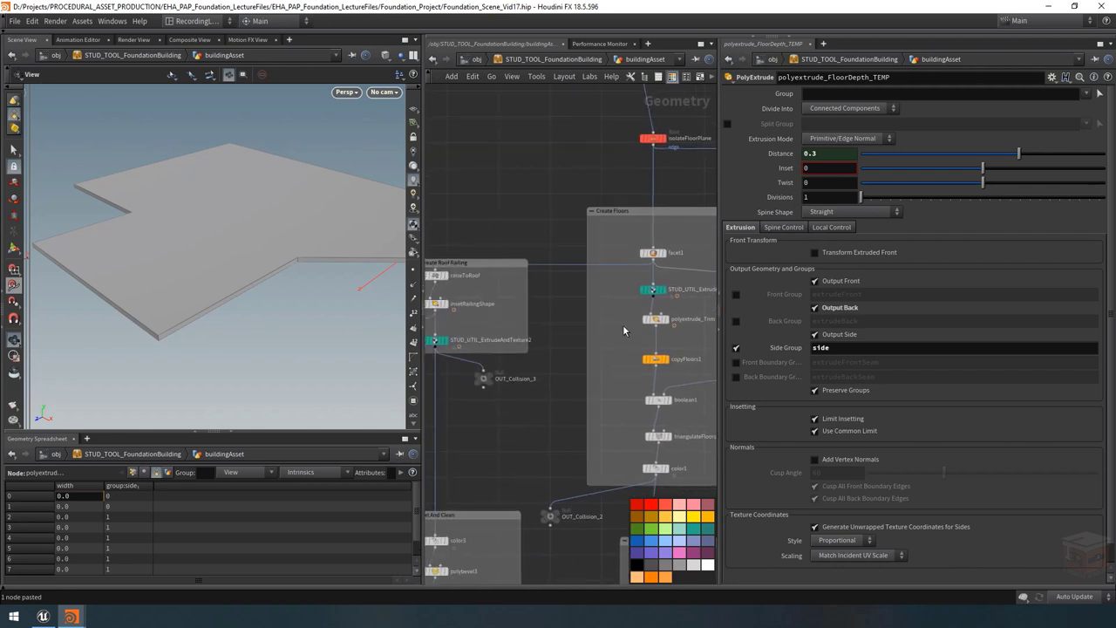
scroll(524, 375, "up", 3)
double_click(563, 348)
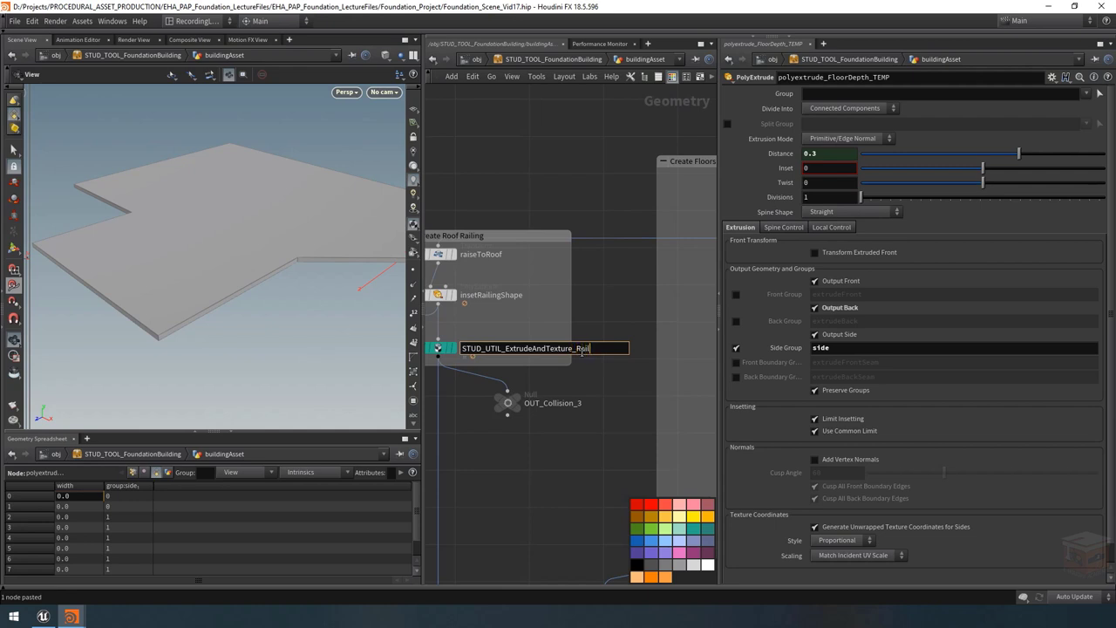
type("_Railings")
key("Return")
Step: Rename the ExtrudeAndTexture node in the Create Floors network box to STUD_UTIL_ExtrudeAndTexture_Floors
middle_click_drag(603, 283, 364, 323)
double_click(623, 318)
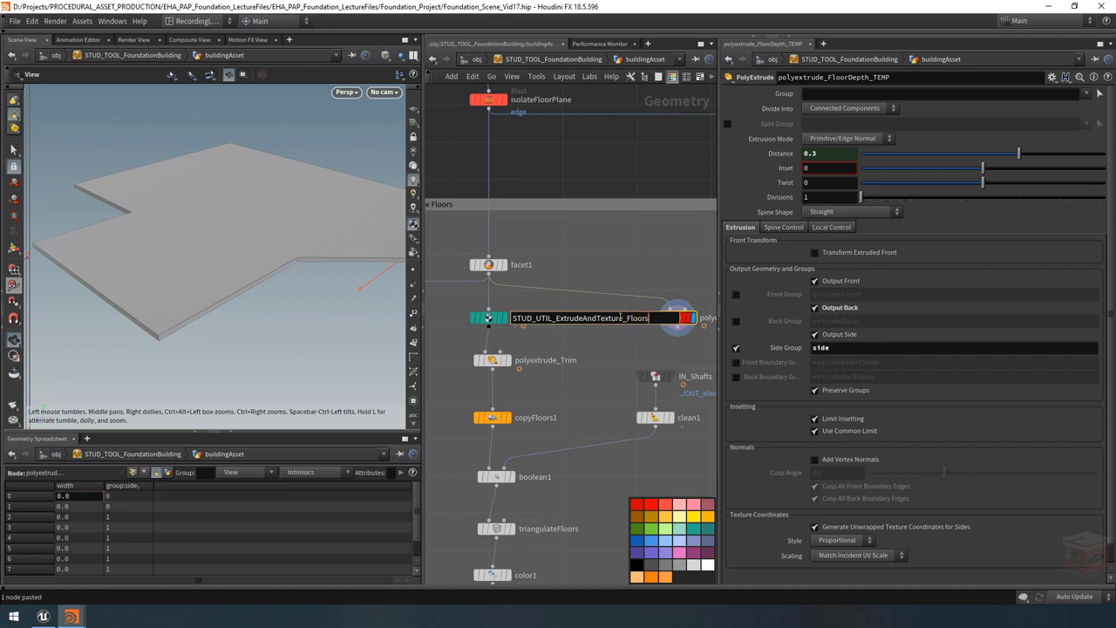
type("_Floors")
key("Return")
left_click_drag(542, 301, 479, 336)
scroll(616, 262, "down", 2)
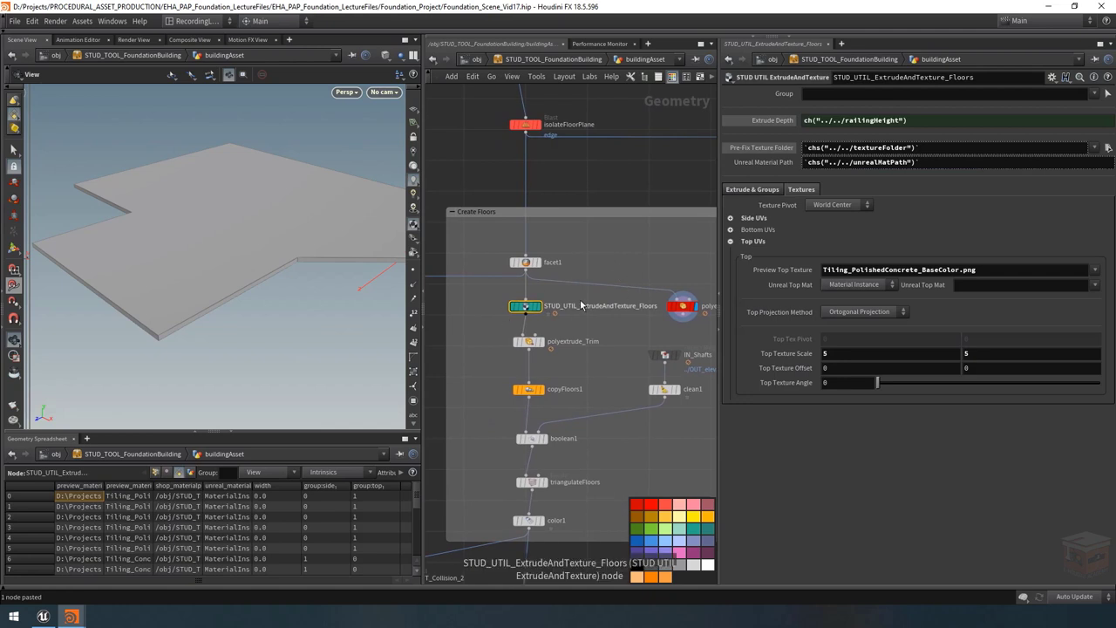
Step: Copy the distance expression ch("../../floorDepth") from polyextrude_FloorDepth_TEMP into the floors node's Extrude Depth and display the floors node
left_click(682, 306)
type("ch(\"../../floorDepth\")")
left_click(898, 153)
key("ctrl+c")
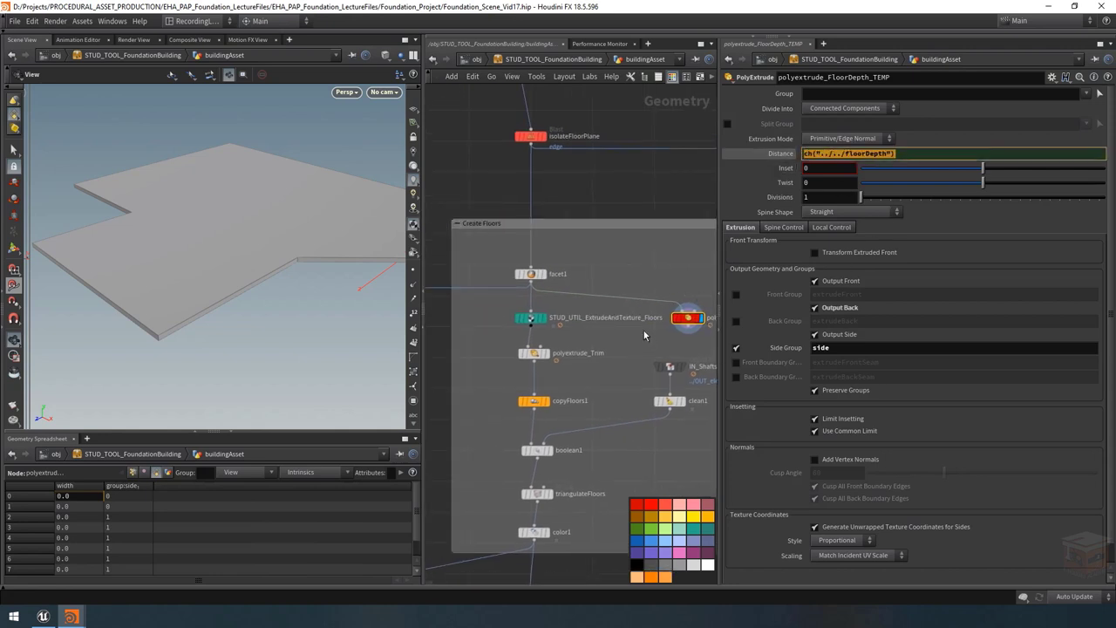
left_click(531, 318)
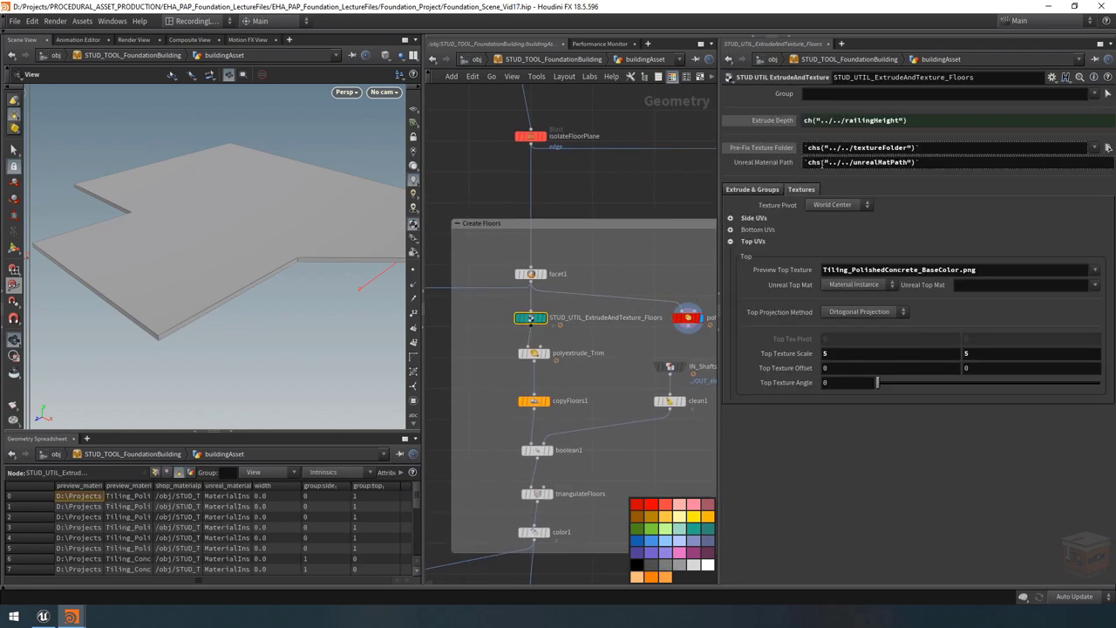
left_click(890, 119)
key("ctrl+v")
key("Return")
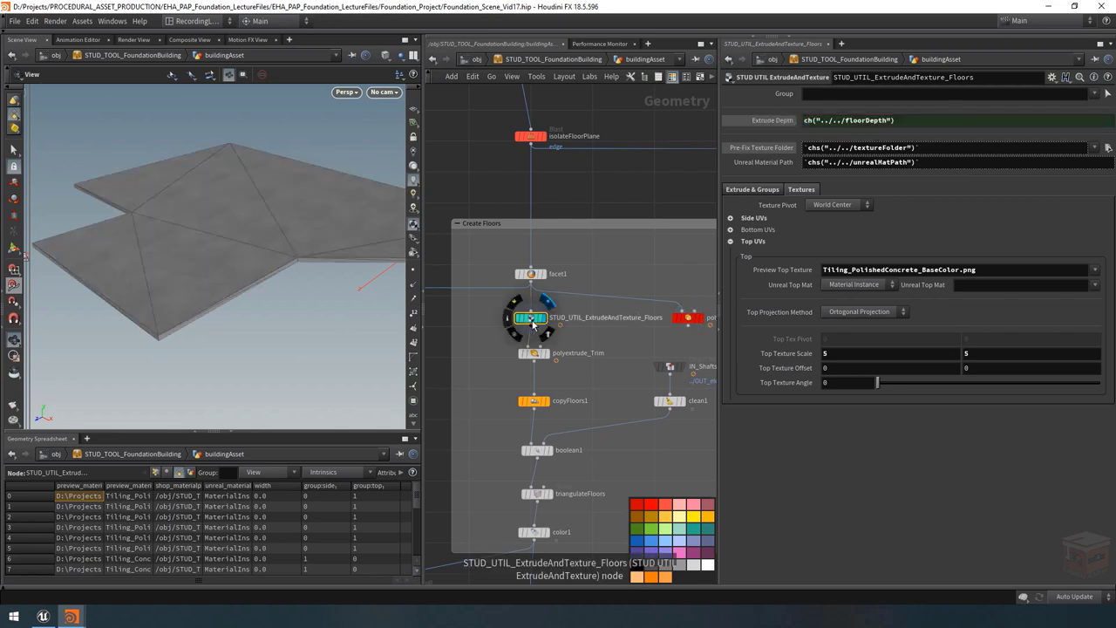
Step: Turn on Output Bottom with its bottom group for the floor extrusion, and check the slab's primitive groups
left_click_drag(148, 323, 218, 279)
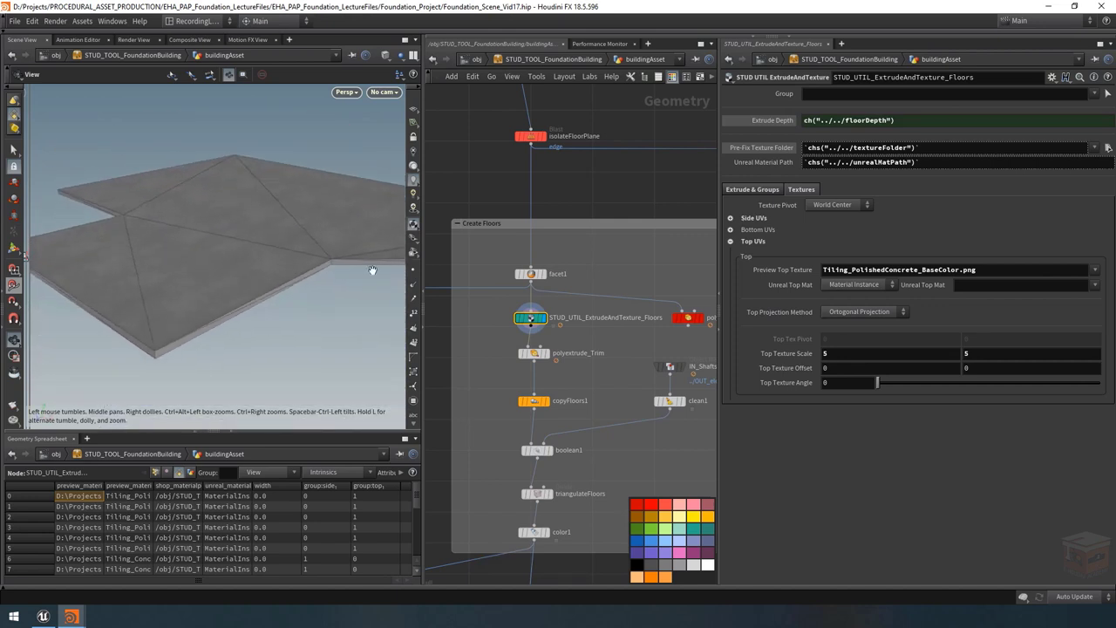
left_click(752, 189)
left_click(810, 308)
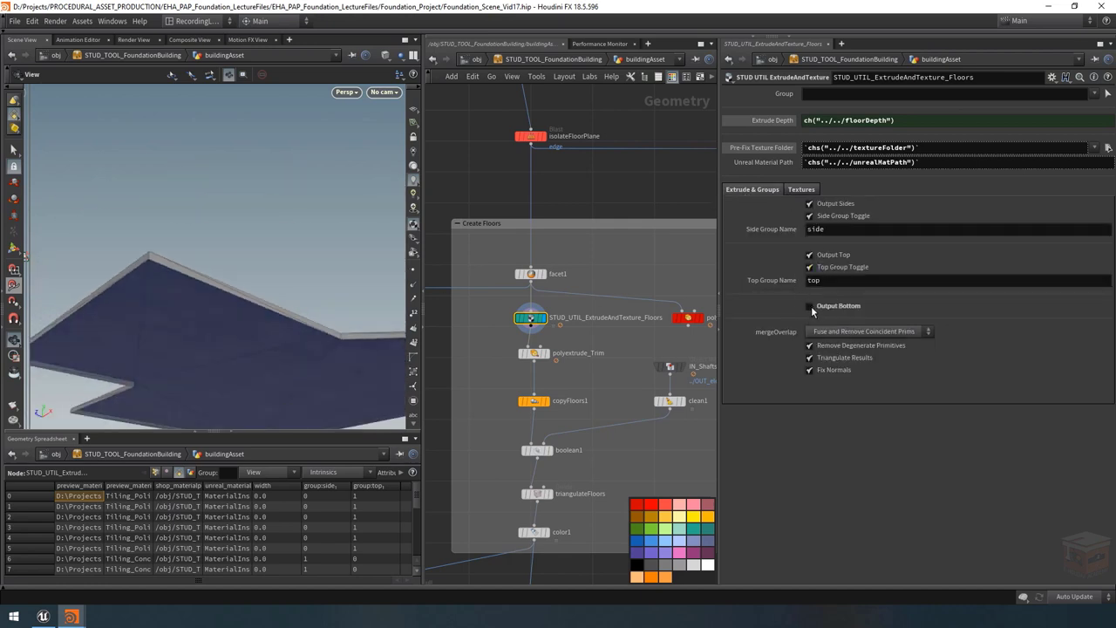
mouse_move(264, 321)
left_mouse_down()
mouse_move(287, 254)
mouse_move(281, 232)
mouse_move(277, 314)
left_mouse_up()
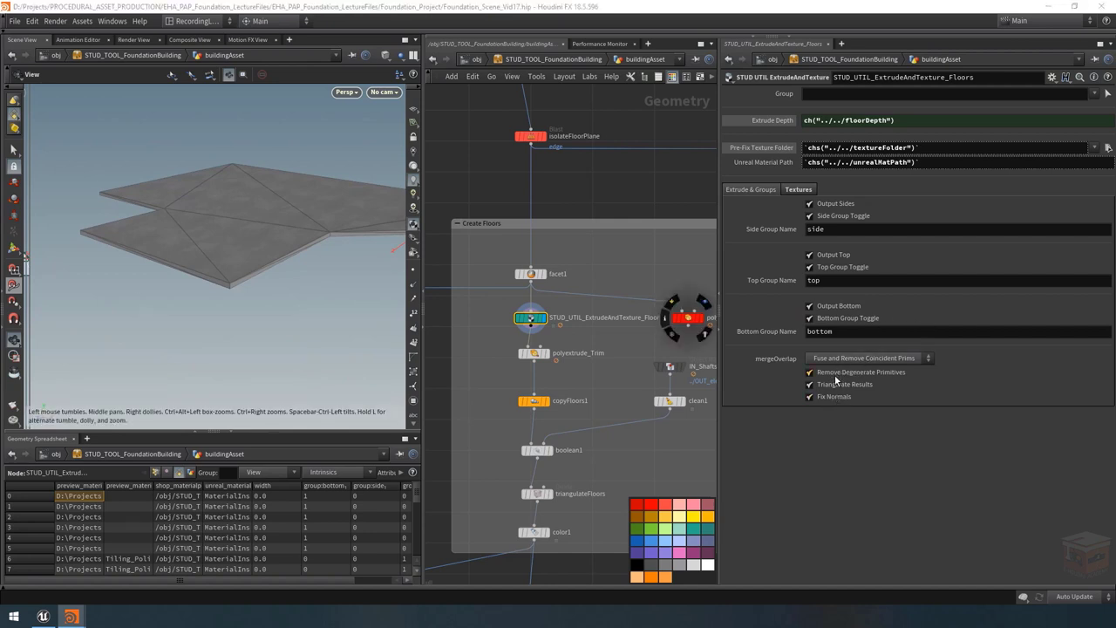
mouse_move(270, 266)
left_mouse_down()
mouse_move(274, 225)
mouse_move(261, 258)
left_mouse_up()
scroll(261, 258, "up", 3)
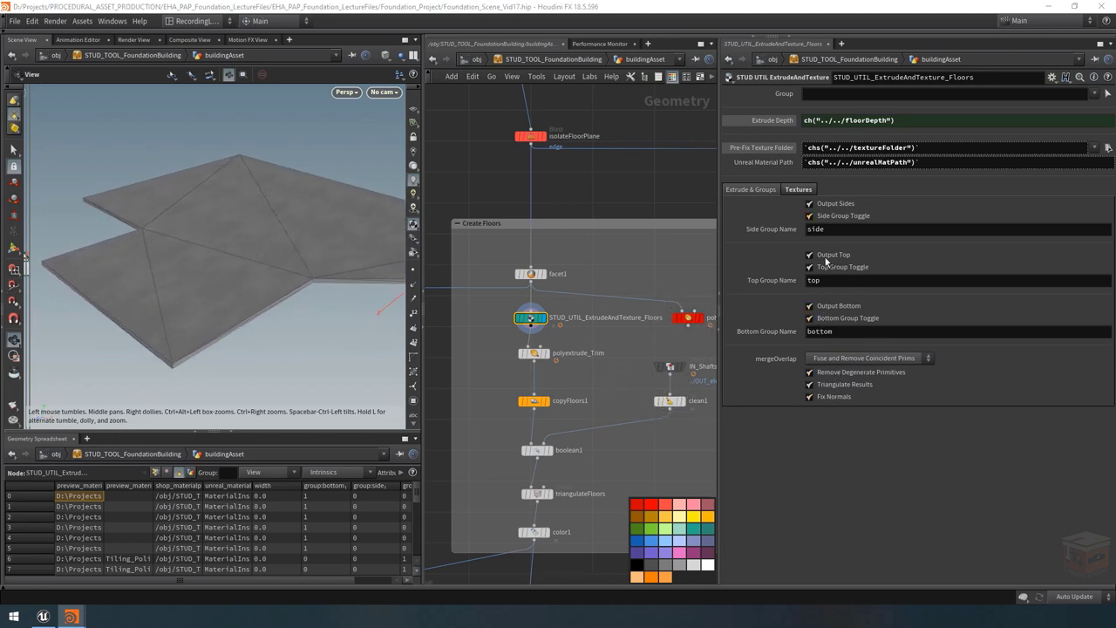
left_click(415, 401)
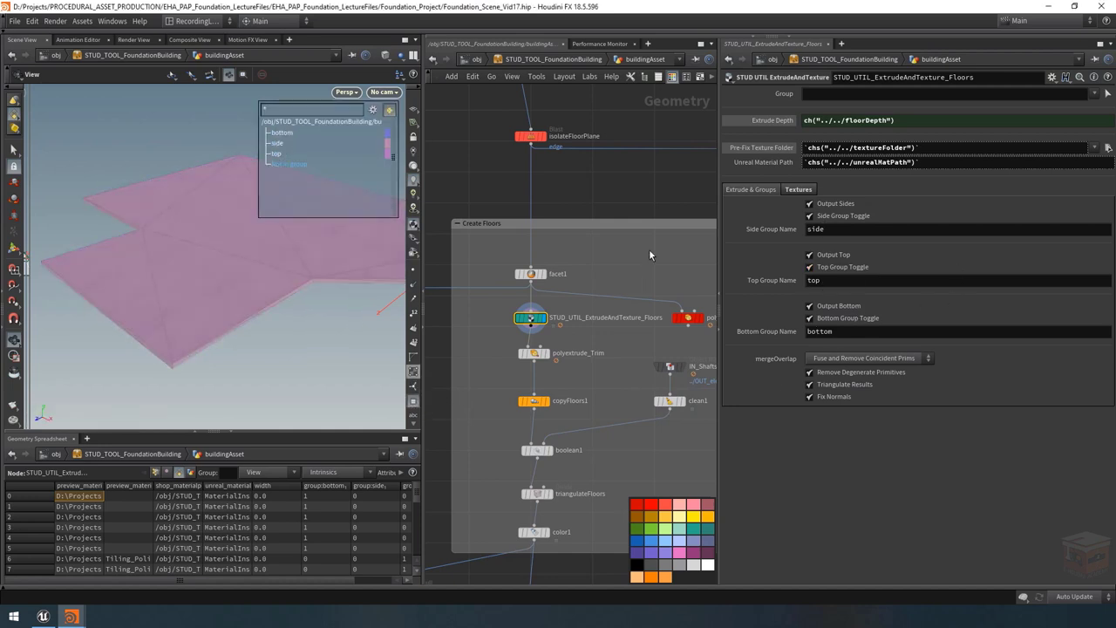
left_click(415, 401)
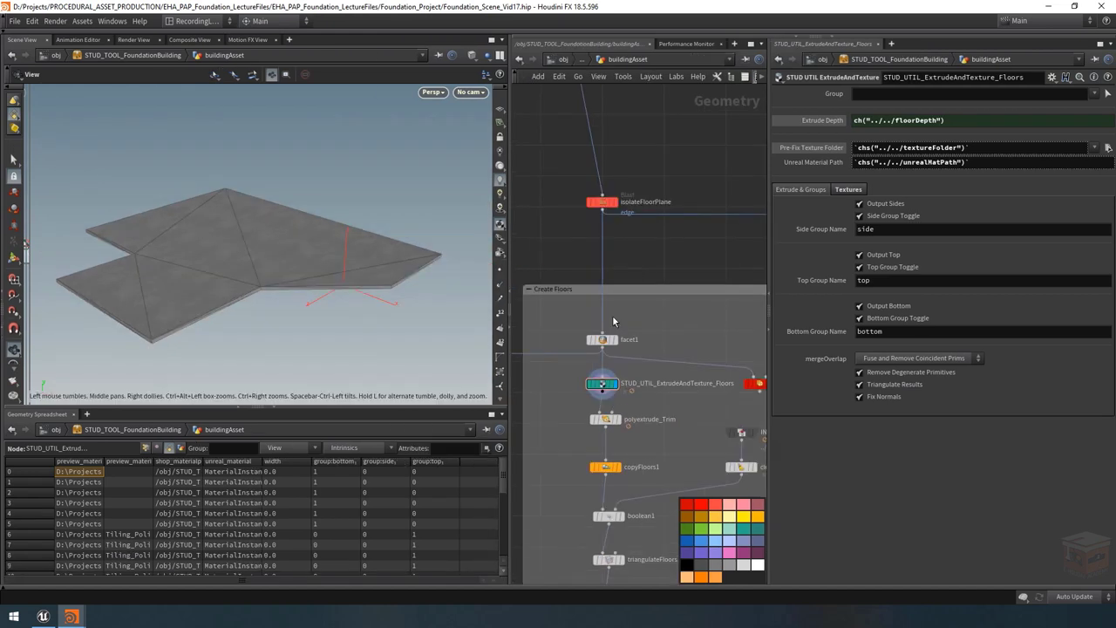
Step: Set the floor's preview side texture and its Unreal side material both to Concrete Bars
left_click(850, 190)
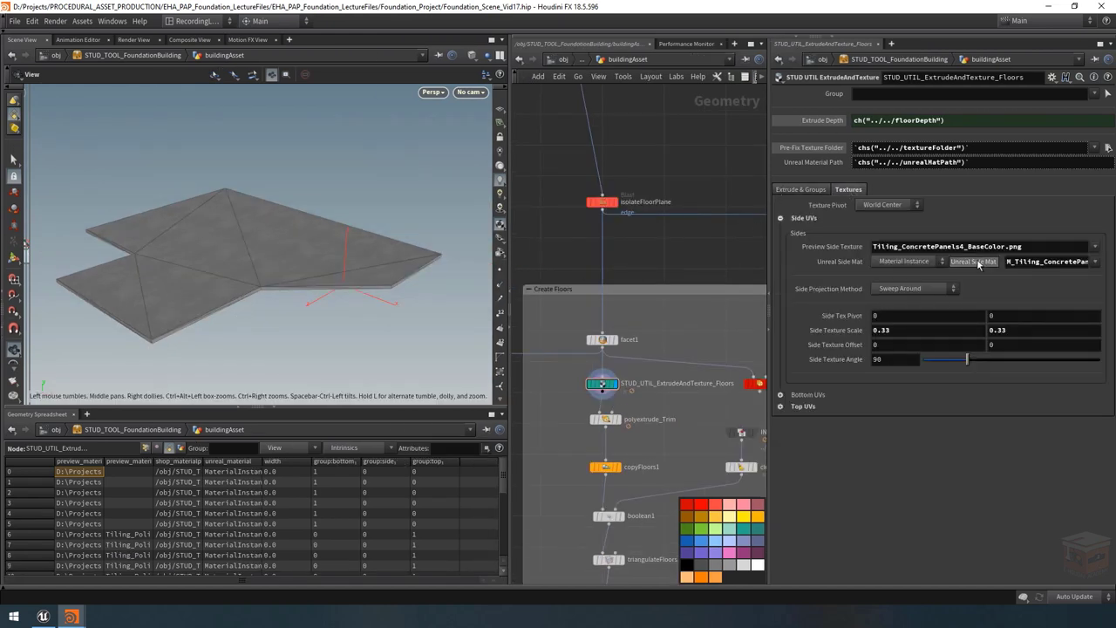
scroll(361, 289, "up", 10)
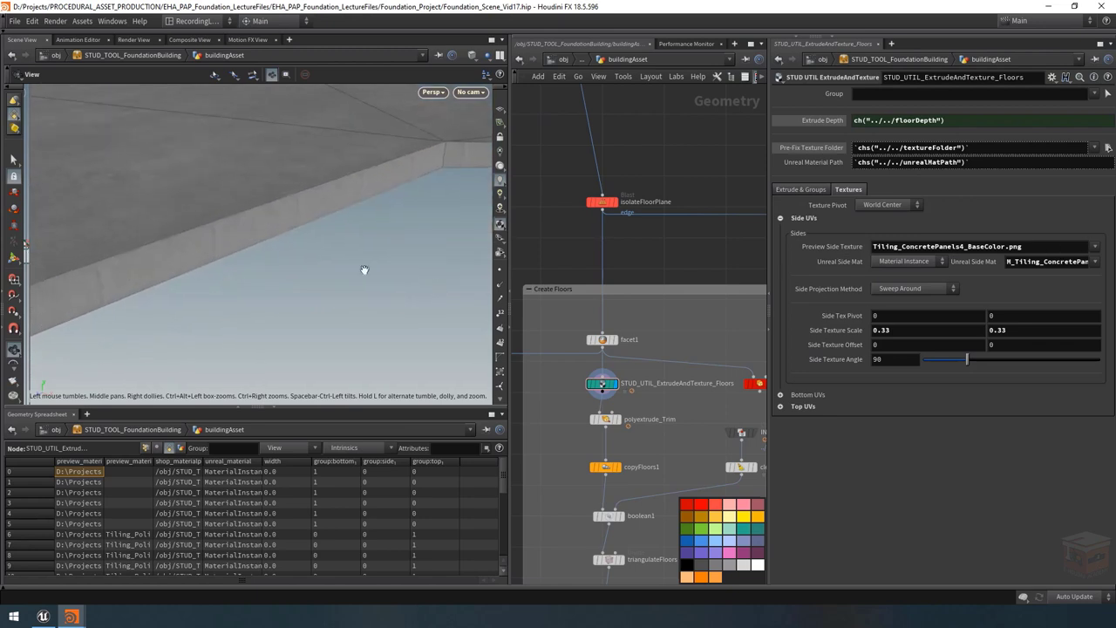
scroll(328, 275, "down", 2)
left_click_drag(328, 274, 326, 244)
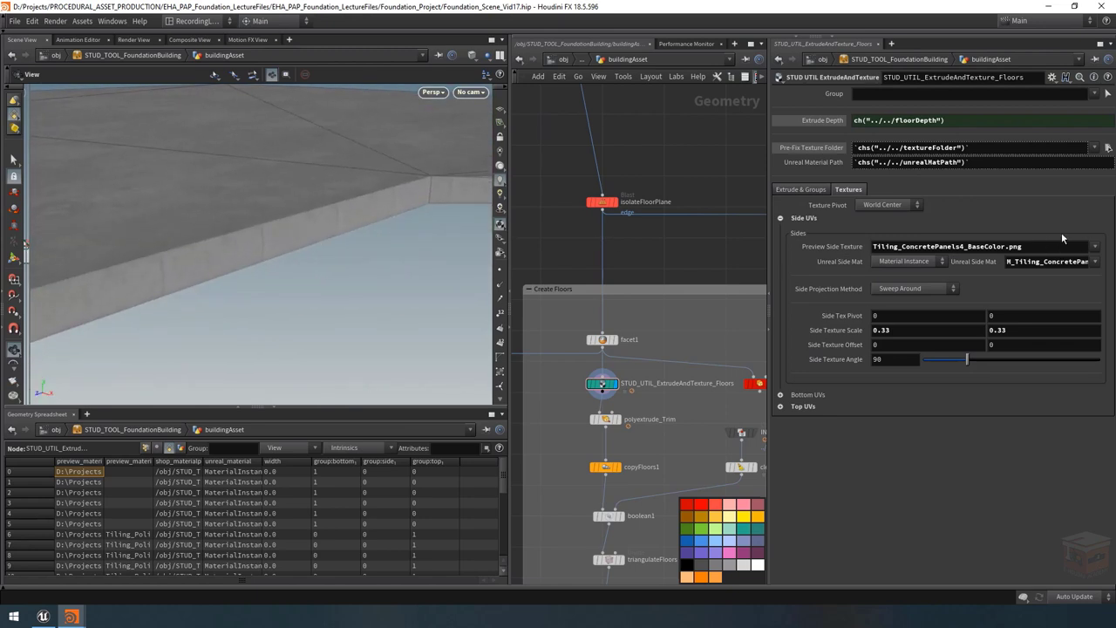
left_click(1096, 246)
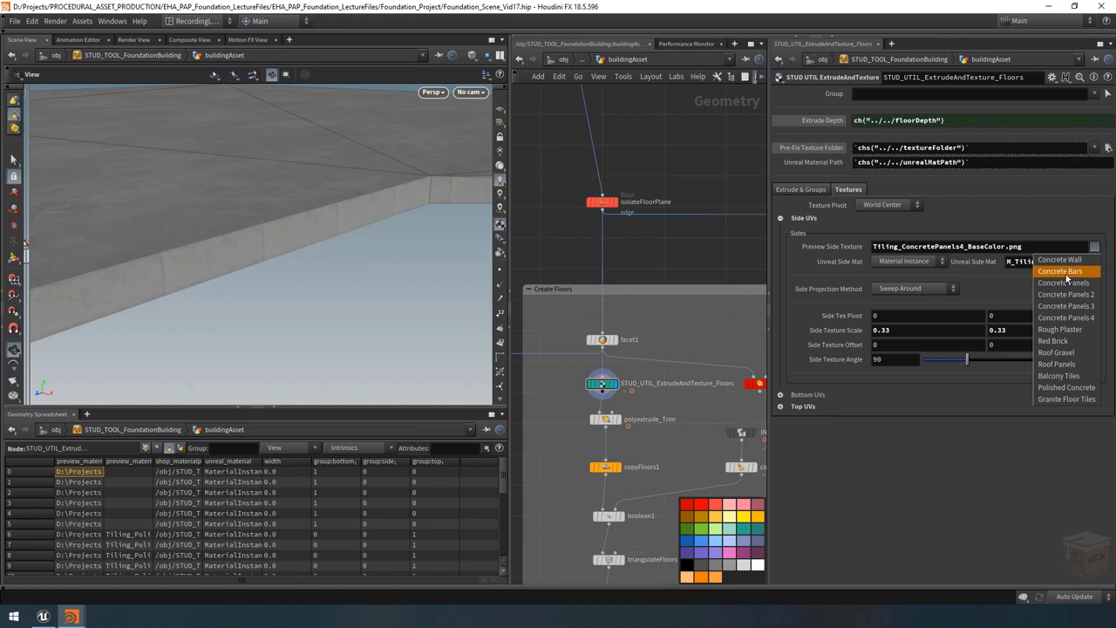
left_click(1075, 272)
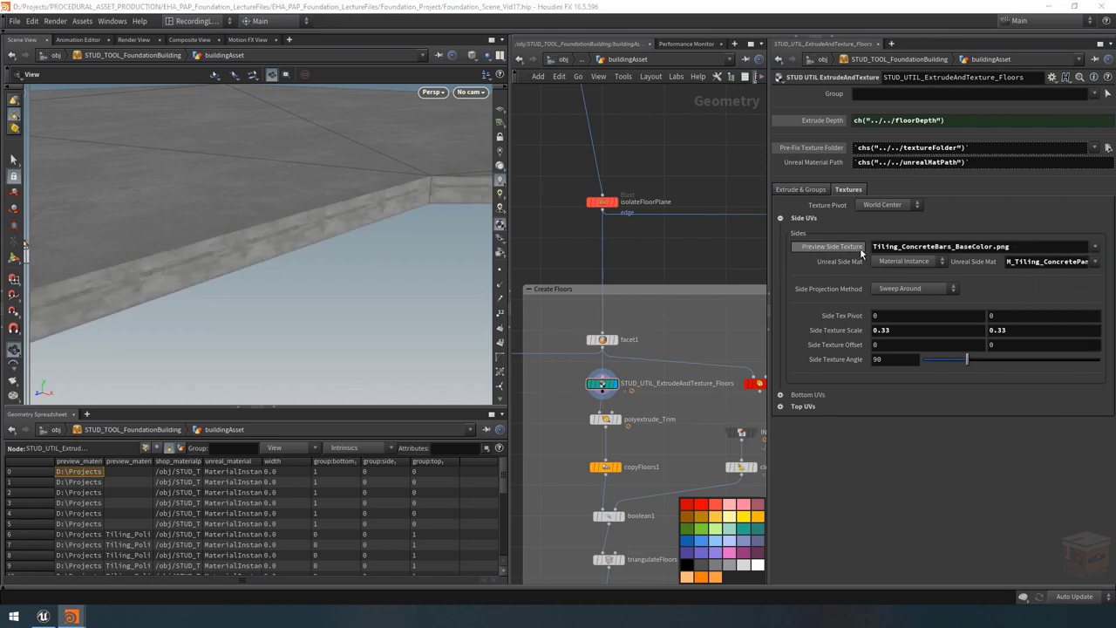
left_click(1095, 262)
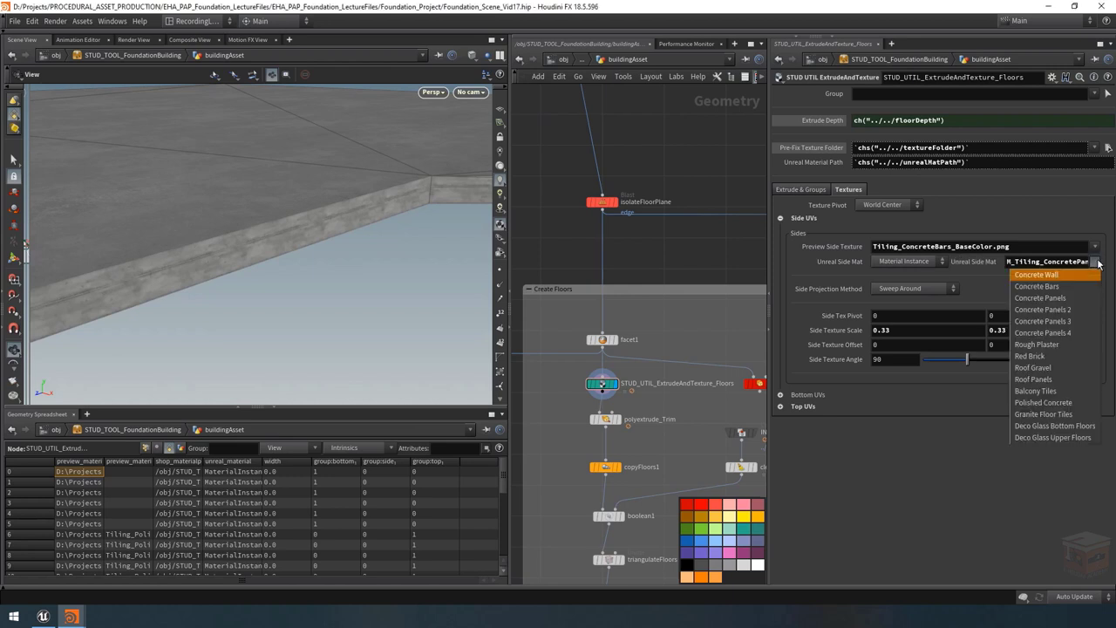
left_click(1046, 286)
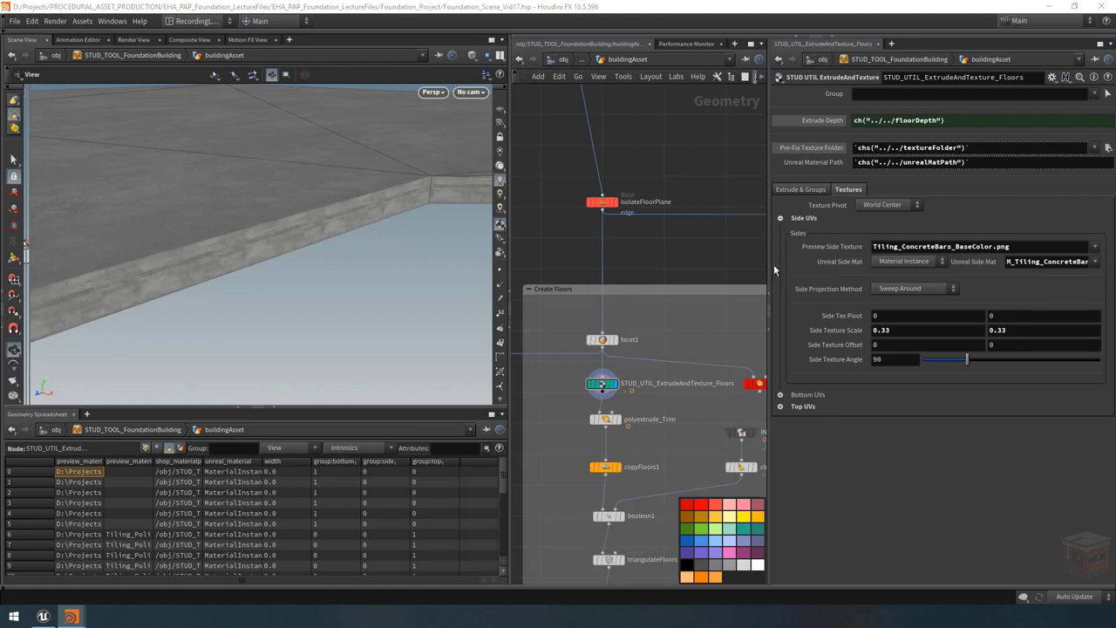
left_click_drag(770, 264, 729, 265)
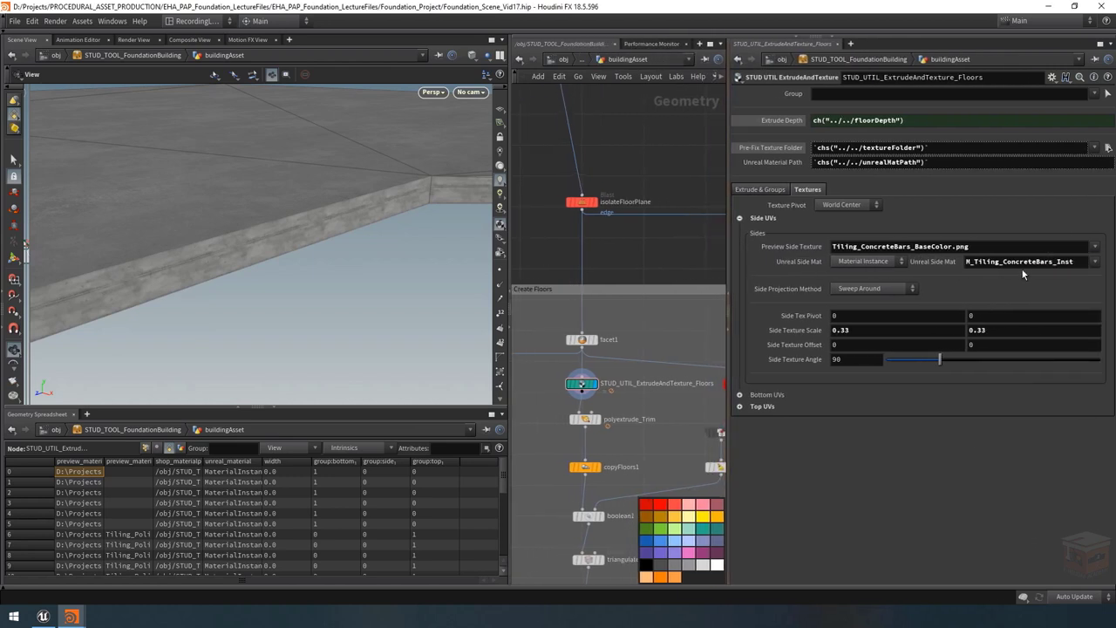
Step: Set the first Side Texture Scale value of the floor to 0.21 and check the slab's edge
mouse_move(304, 232)
left_mouse_down()
mouse_move(331, 236)
mouse_move(279, 244)
mouse_move(290, 237)
left_mouse_up()
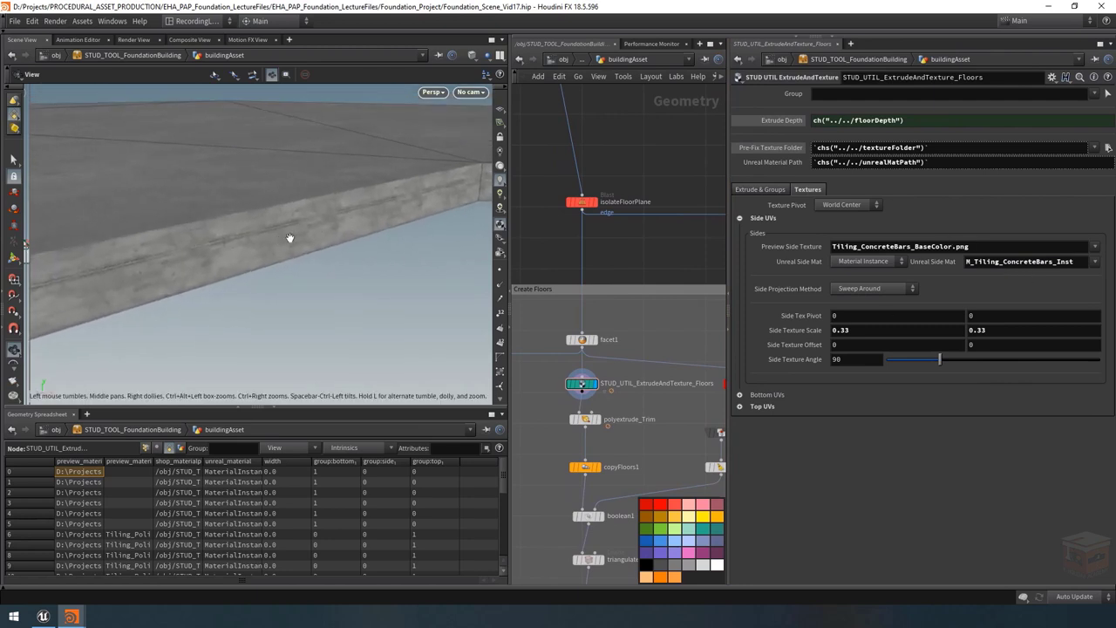
double_click(860, 330)
type("0.")
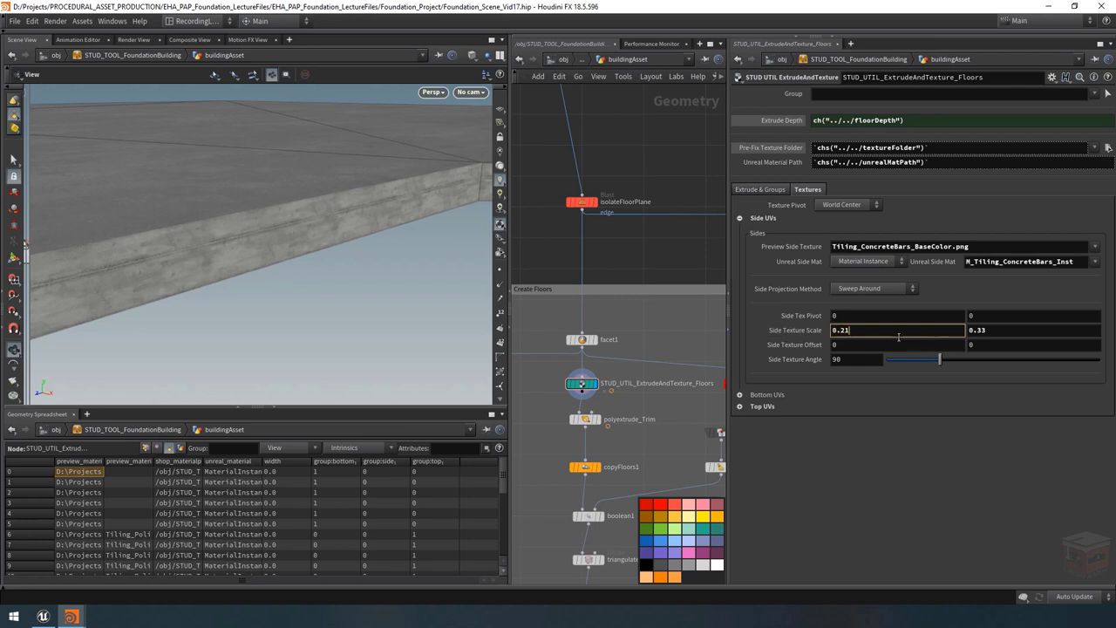
key("Return")
left_click_drag(319, 218, 299, 262)
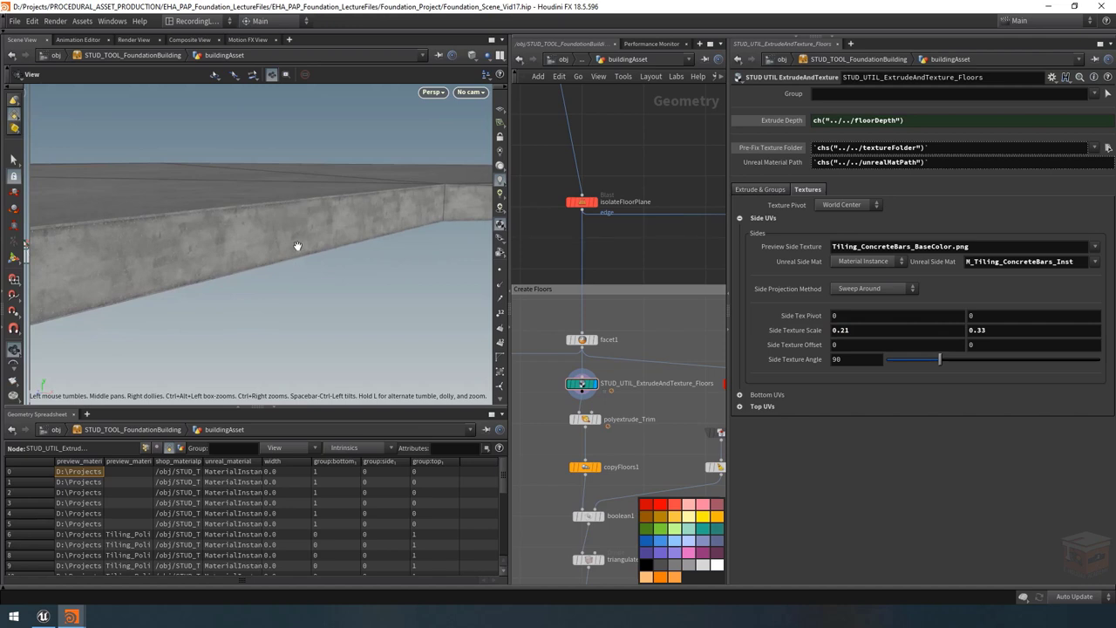
mouse_move(875, 331)
middle_mouse_down()
mouse_move(833, 327)
mouse_move(853, 327)
middle_mouse_up()
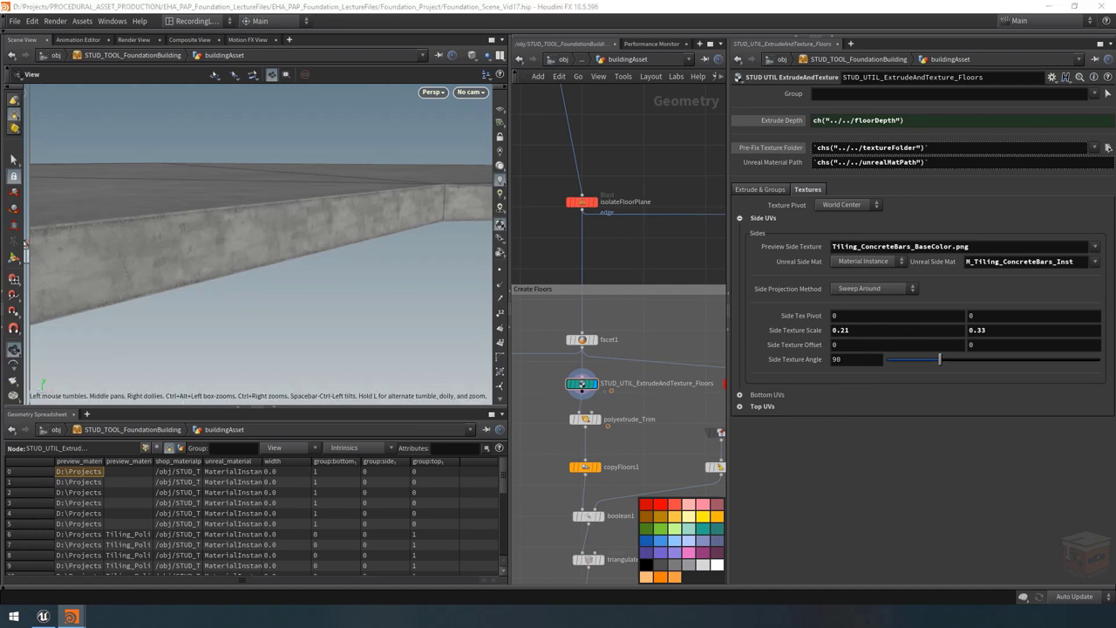
Step: Set the second Side Texture Scale value of the floor to 0.125 and inspect the slab's sides
left_click(1003, 329)
type("0.")
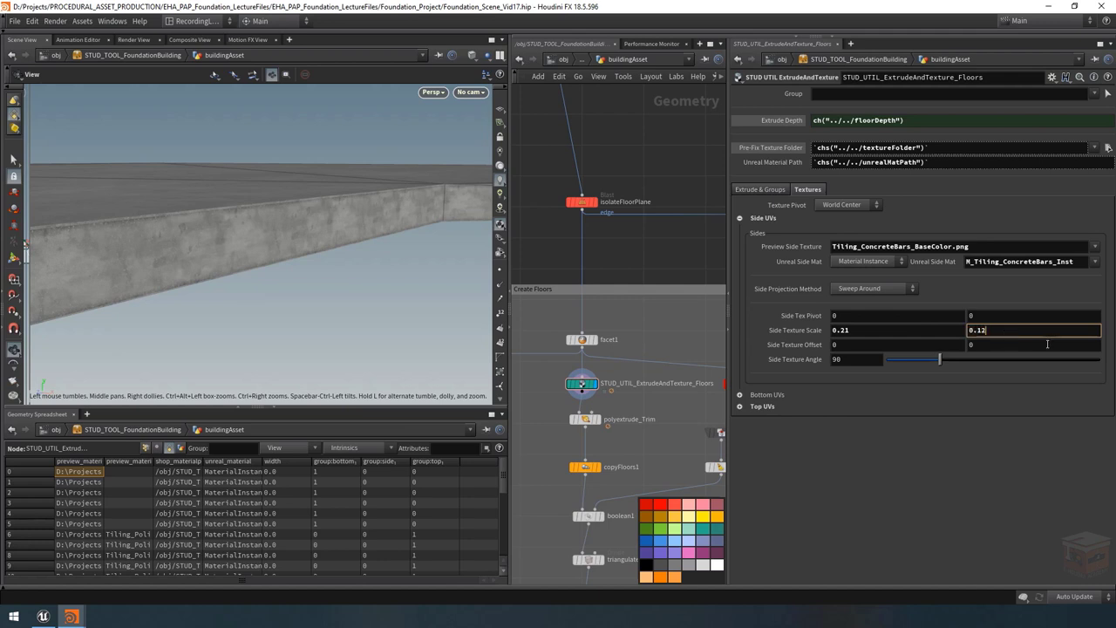
key("Return")
left_click_drag(335, 232, 215, 294)
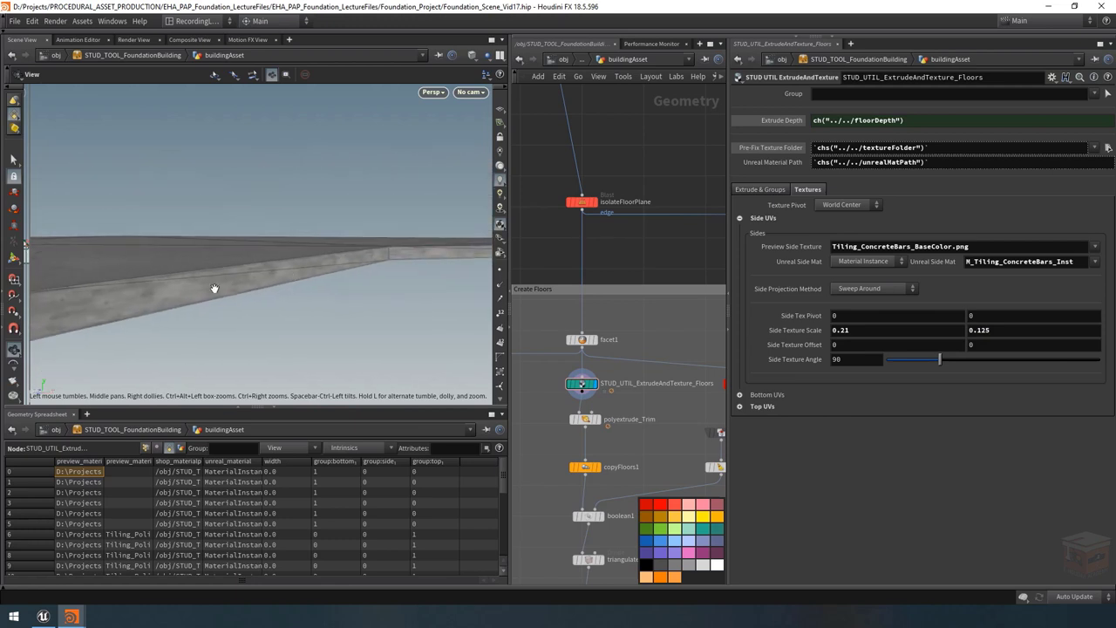
left_click_drag(337, 261, 314, 259)
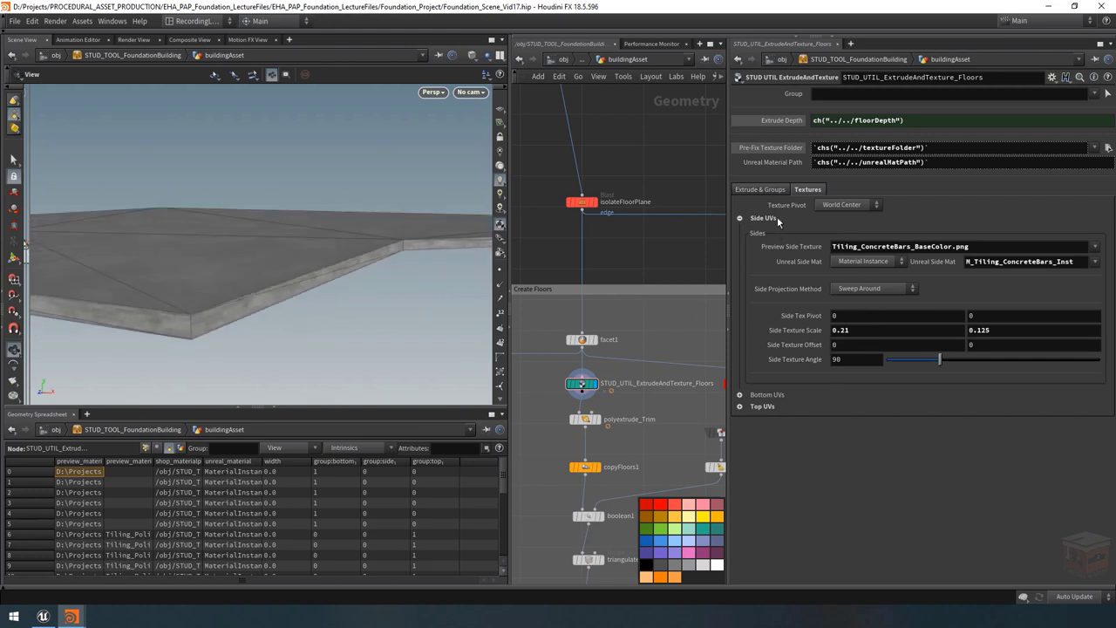
Step: Set the floor's preview bottom texture to Concrete Wall and inspect the slab's underside
left_click_drag(317, 282, 288, 327)
left_click(741, 397)
left_click_drag(210, 277, 218, 229)
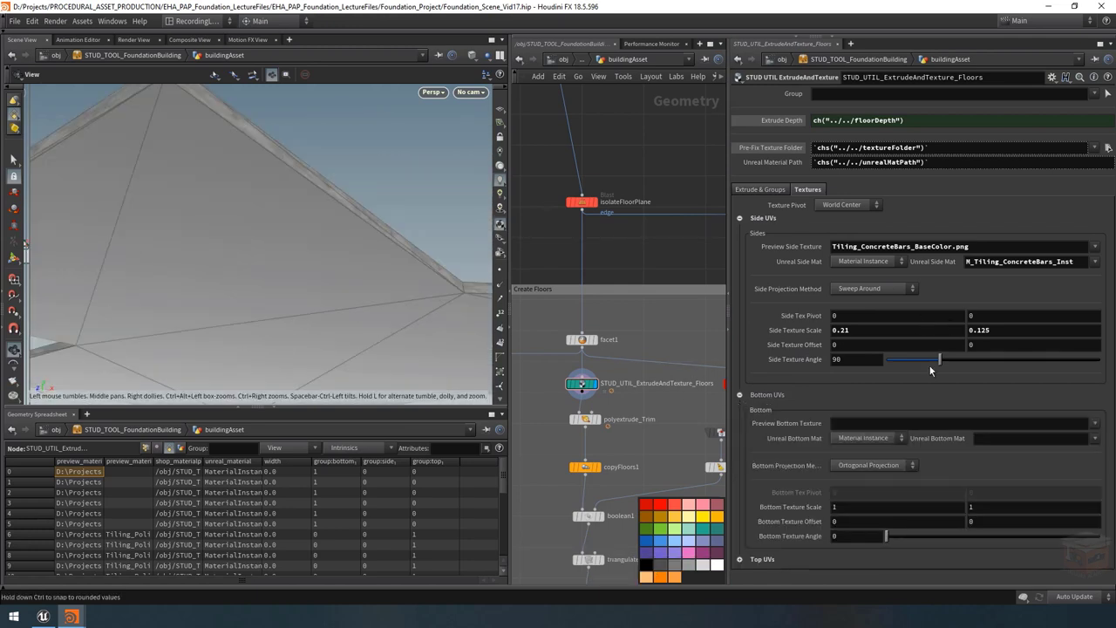
left_click(1096, 423)
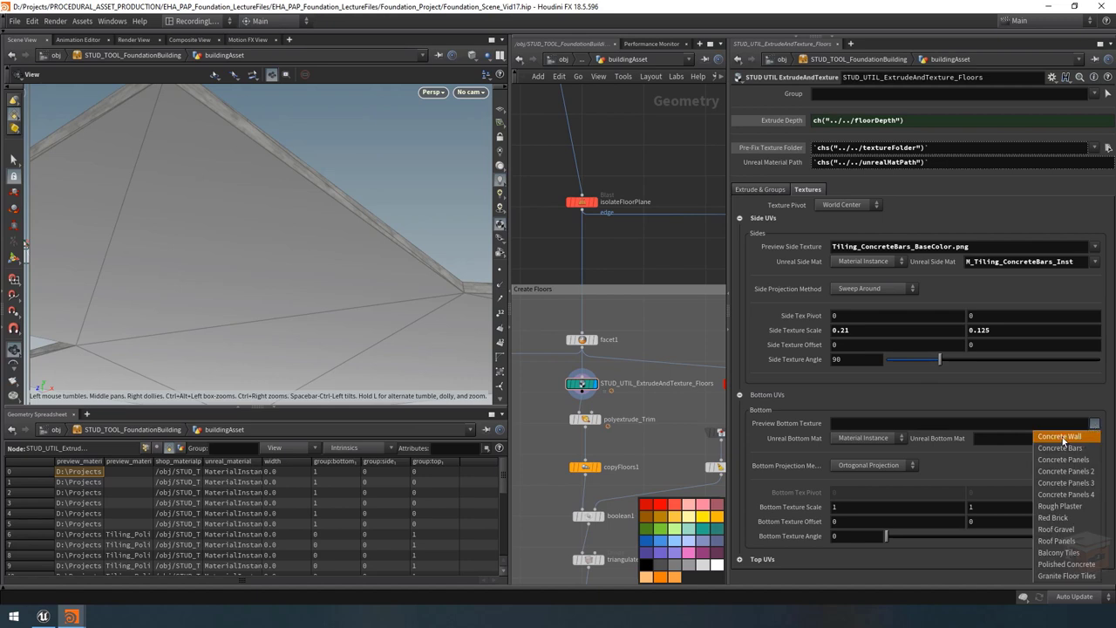
left_click(1075, 437)
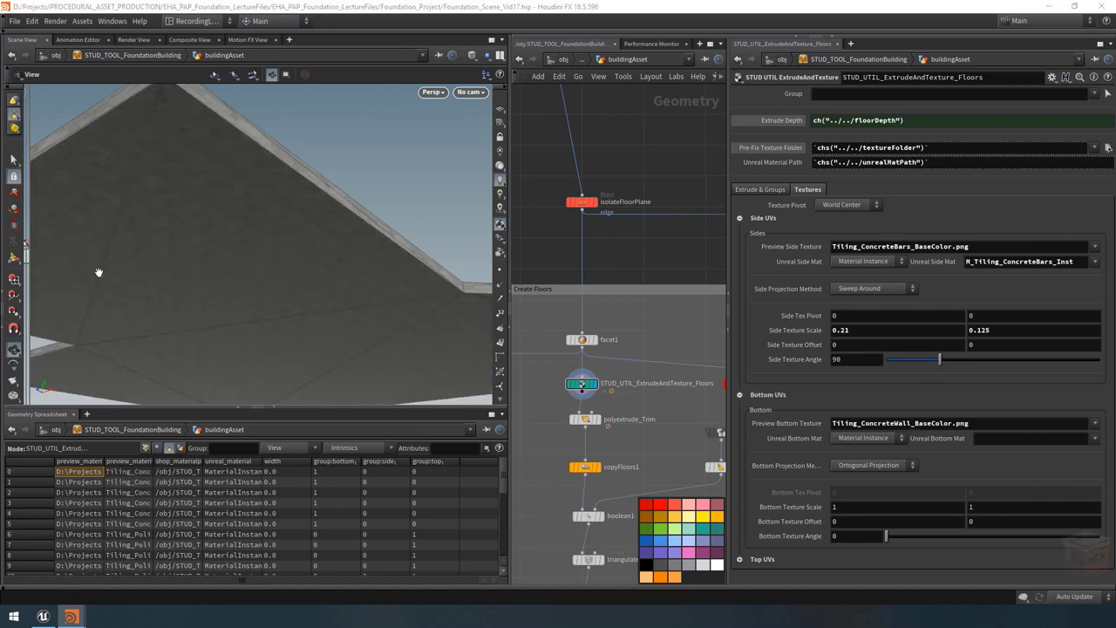
left_click_drag(212, 232, 243, 171)
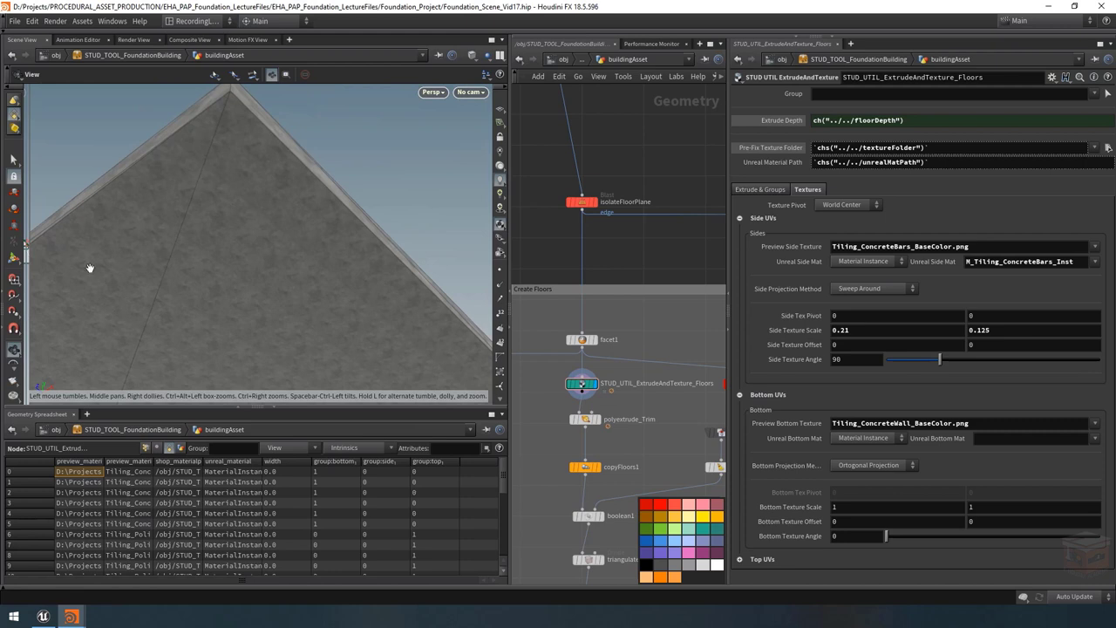
Step: Set the floor's Unreal bottom material to Concrete Wall and both Bottom Texture Scale values to 5
left_click(1097, 442)
left_click(1043, 265)
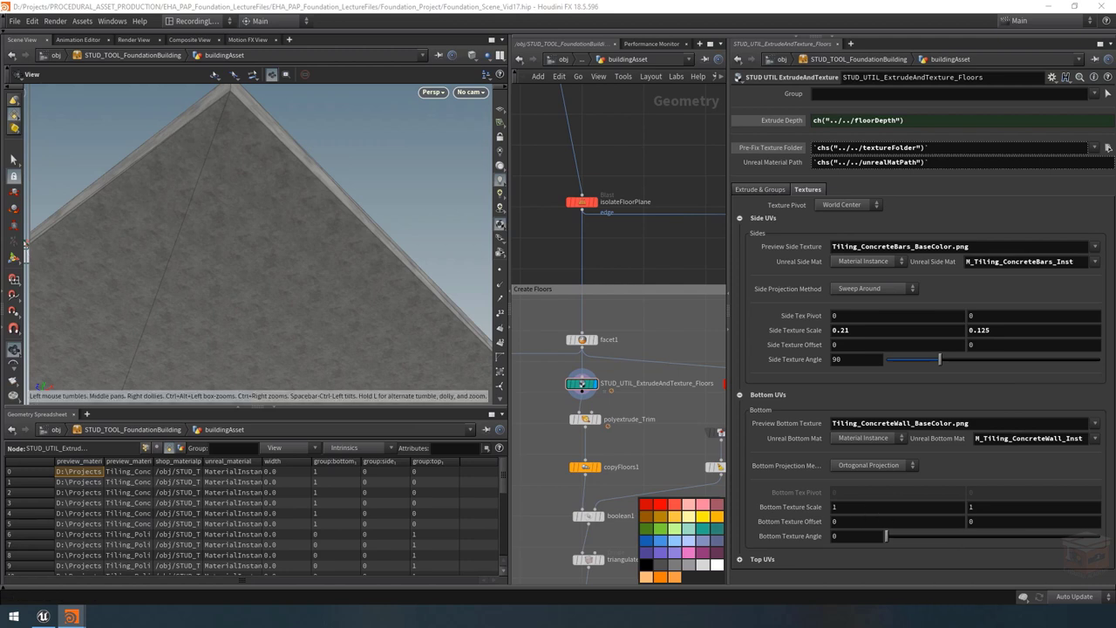
left_click(837, 507)
type("5")
left_click(1015, 506)
type("5")
left_click_drag(430, 283, 301, 201)
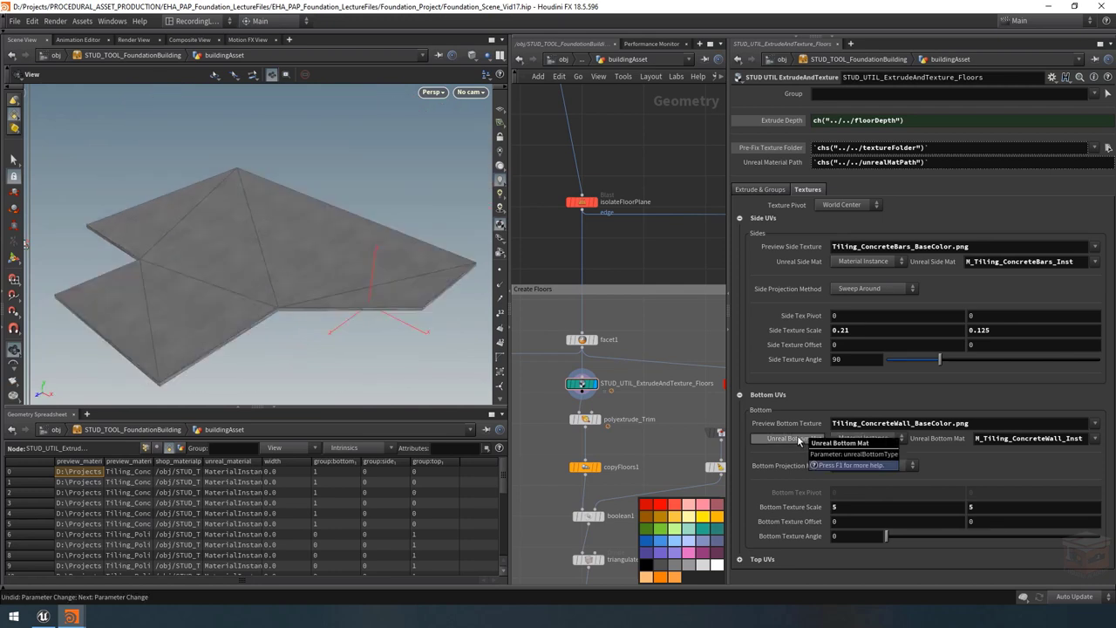
Step: Set the floor's preview top texture and its Unreal top material both to Granite Floor Tiles
left_click(740, 559)
scroll(742, 523, "down", 3)
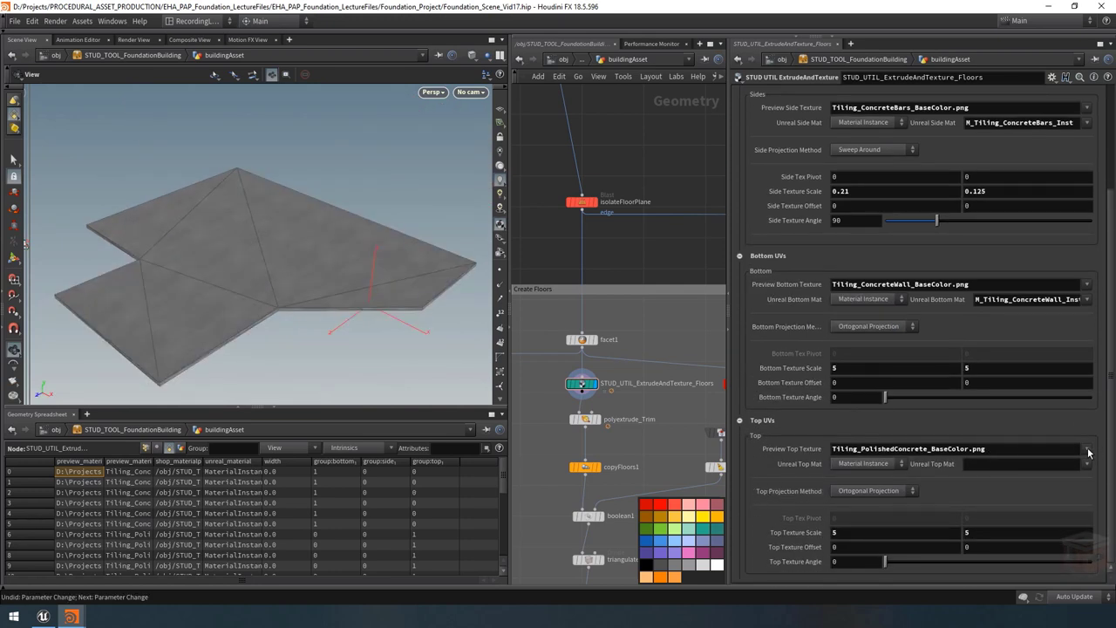
left_click(1087, 450)
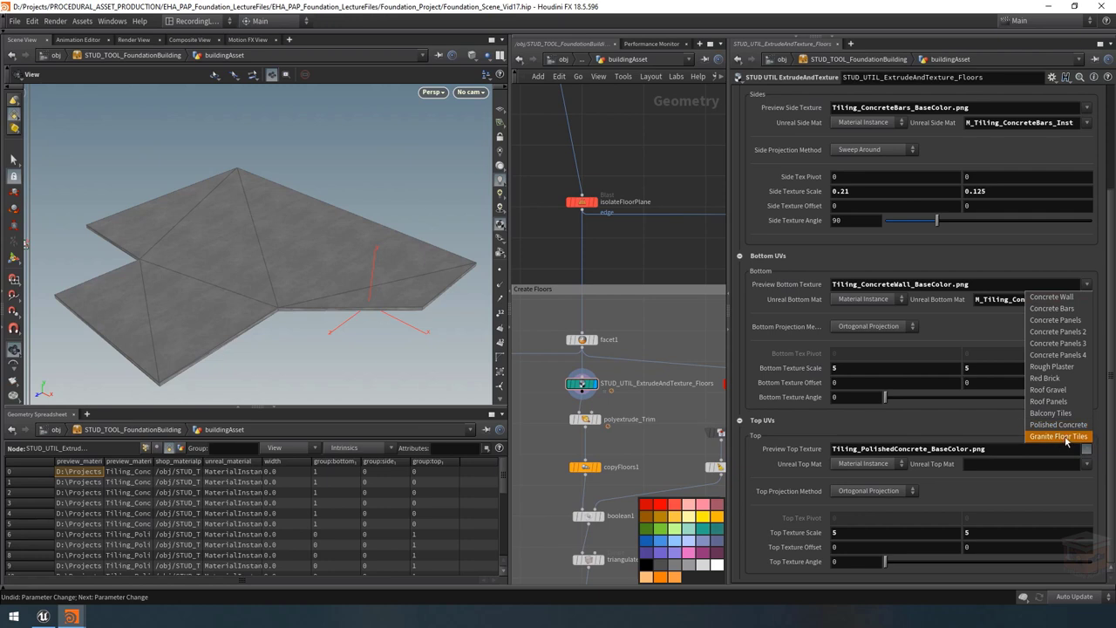
left_click(1063, 436)
left_click(1087, 448)
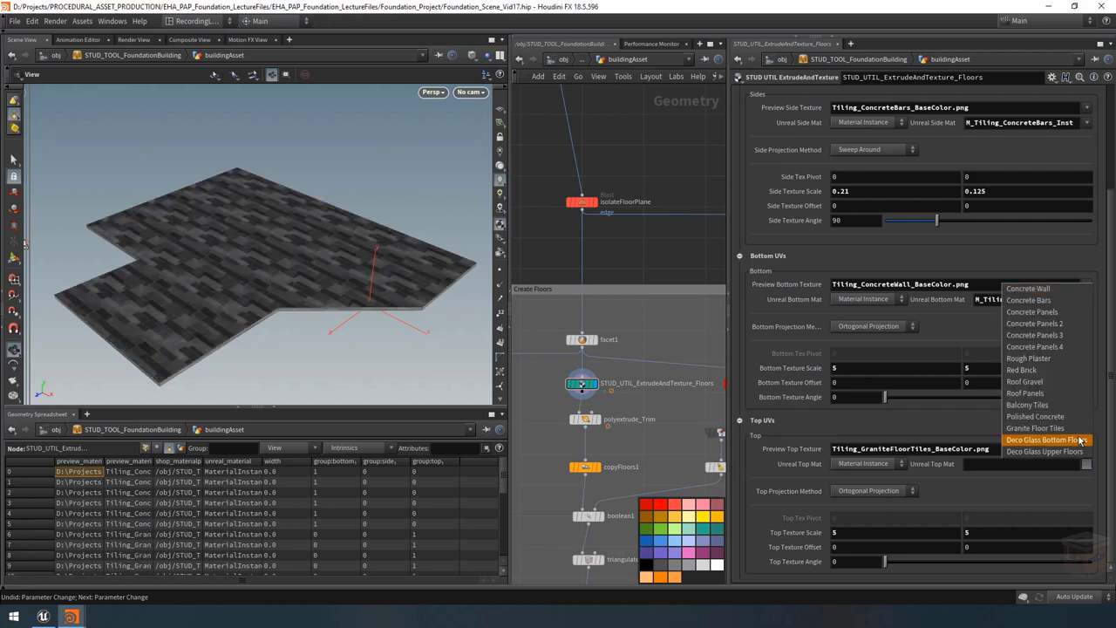
left_click(1043, 428)
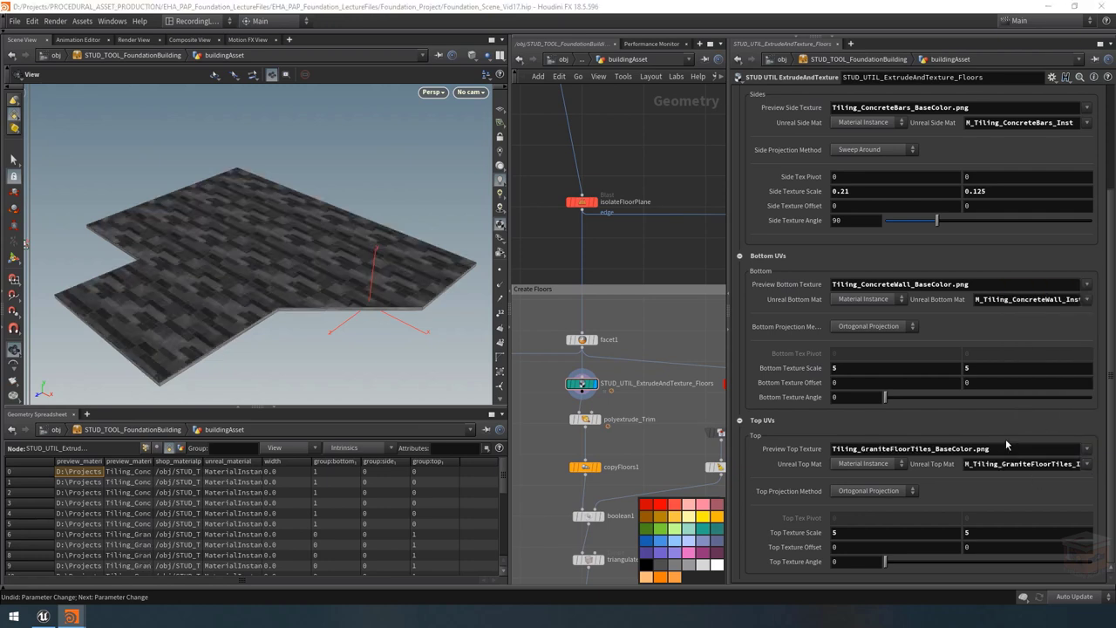
scroll(232, 279, "up", 5)
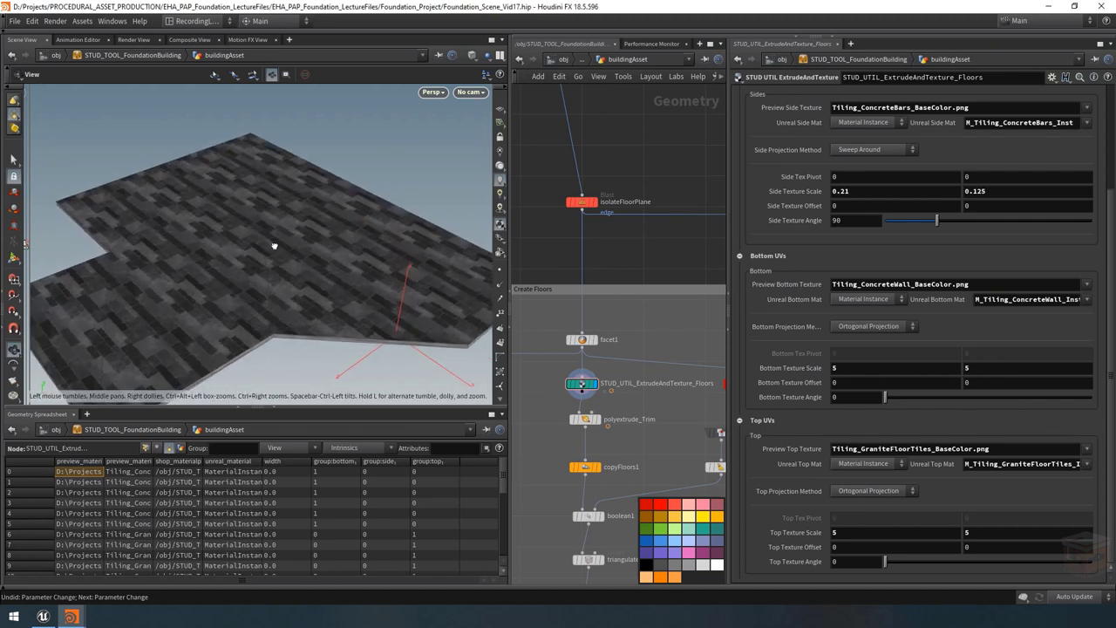
Step: Switch to Unreal Editor, examine the floor tile size inside the example building, and return to Houdini
left_click(43, 616)
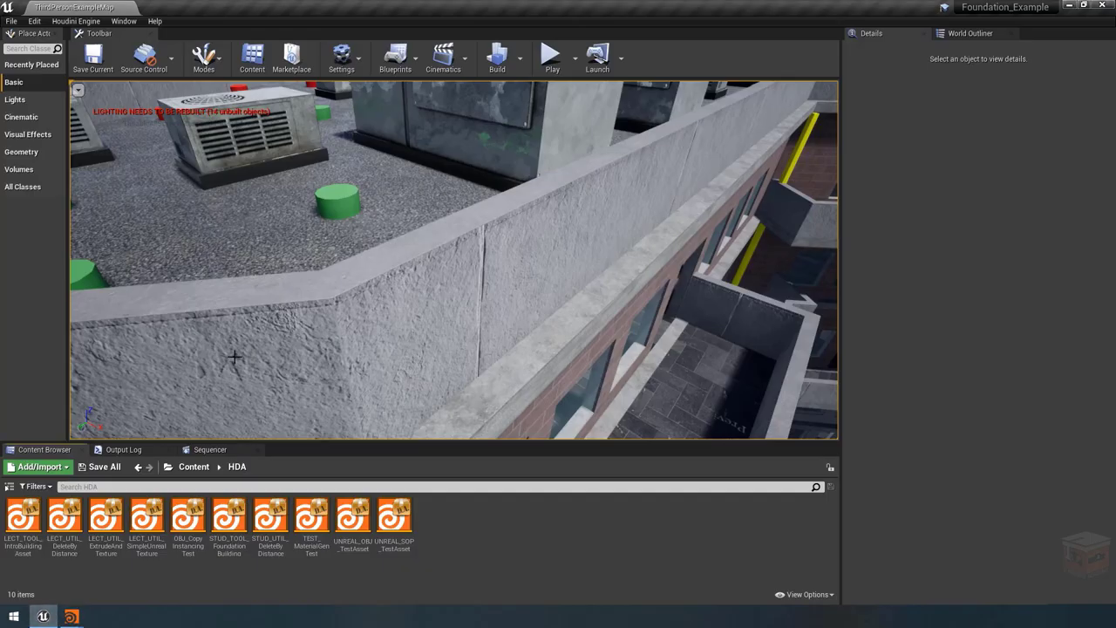
right_click_drag(454, 262, 436, 236)
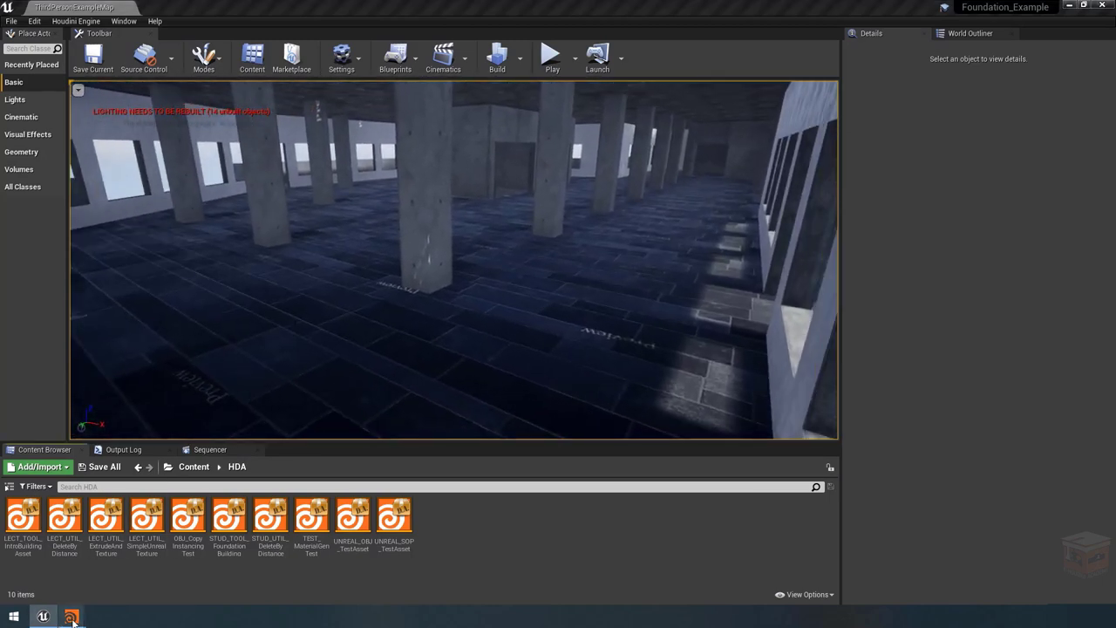
mouse_move(72, 617)
left_click(50, 559)
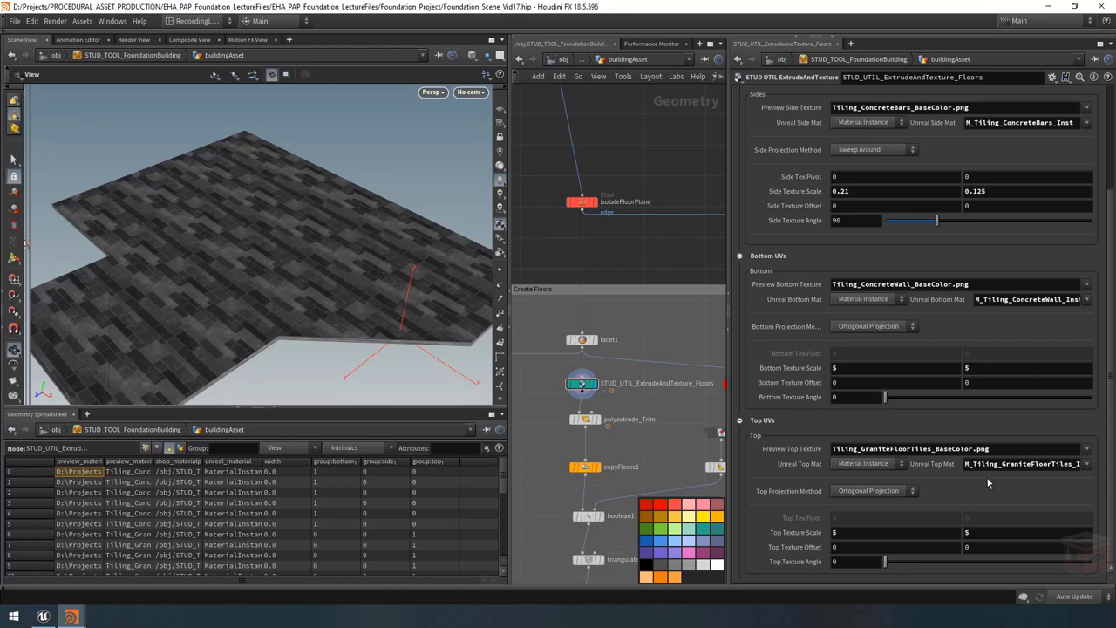
Step: Set both Top Texture Scale values of the floor to 4 and inspect the tiled surface
double_click(863, 532)
type("4")
key("Return")
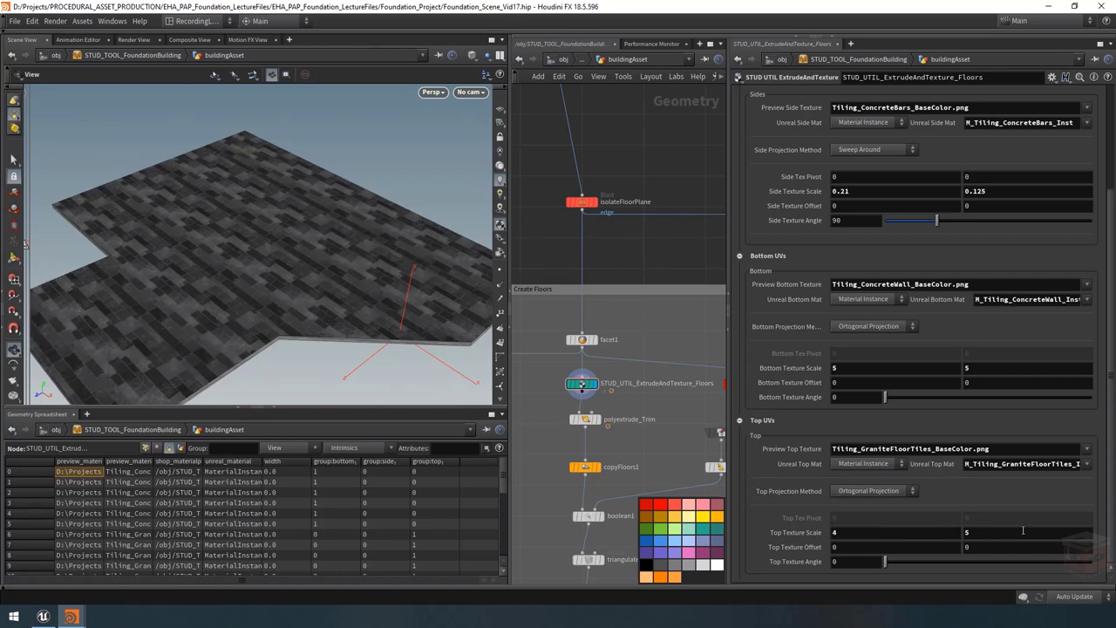
double_click(1016, 532)
type("4")
key("Return")
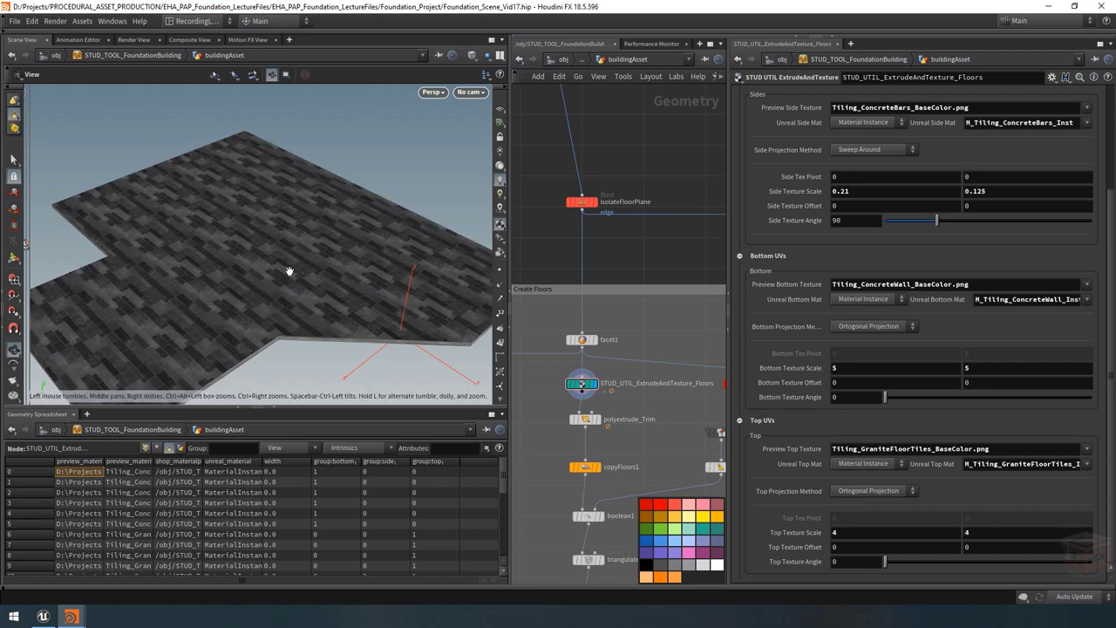
left_click_drag(292, 256, 300, 254)
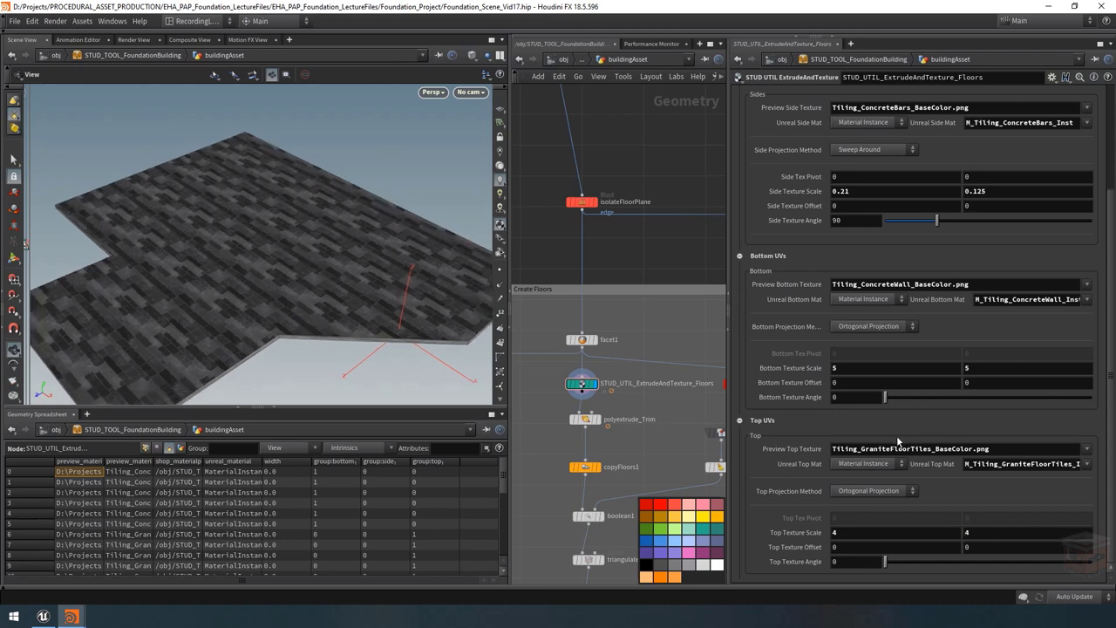
Step: Review the floor node's extrusion outputs and the side, top and bottom group names
scroll(789, 432, "up", 5)
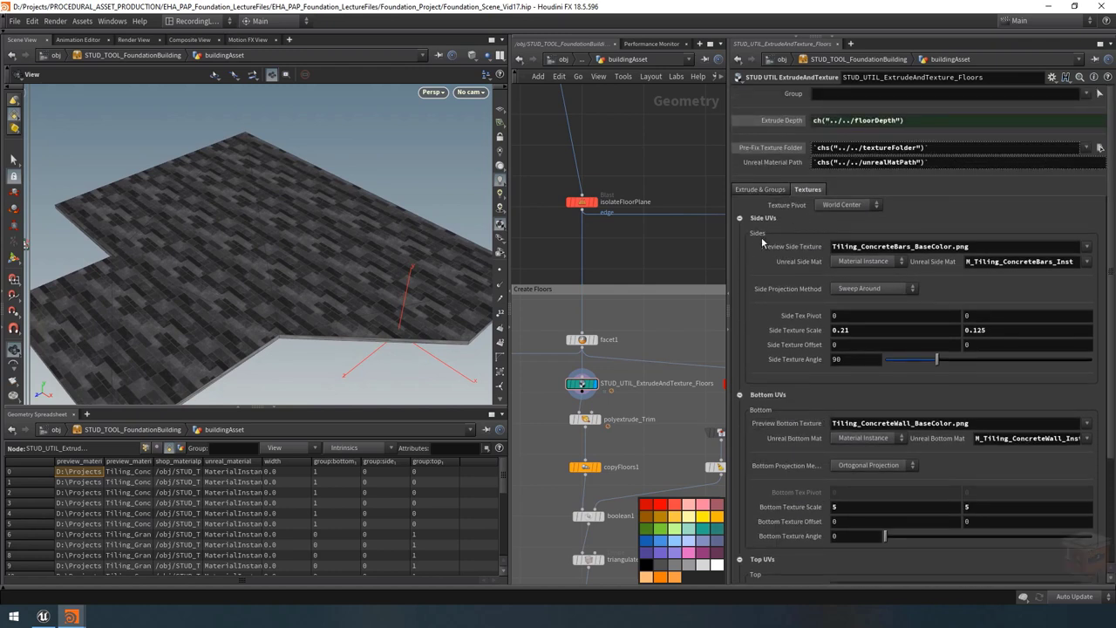
left_click(768, 190)
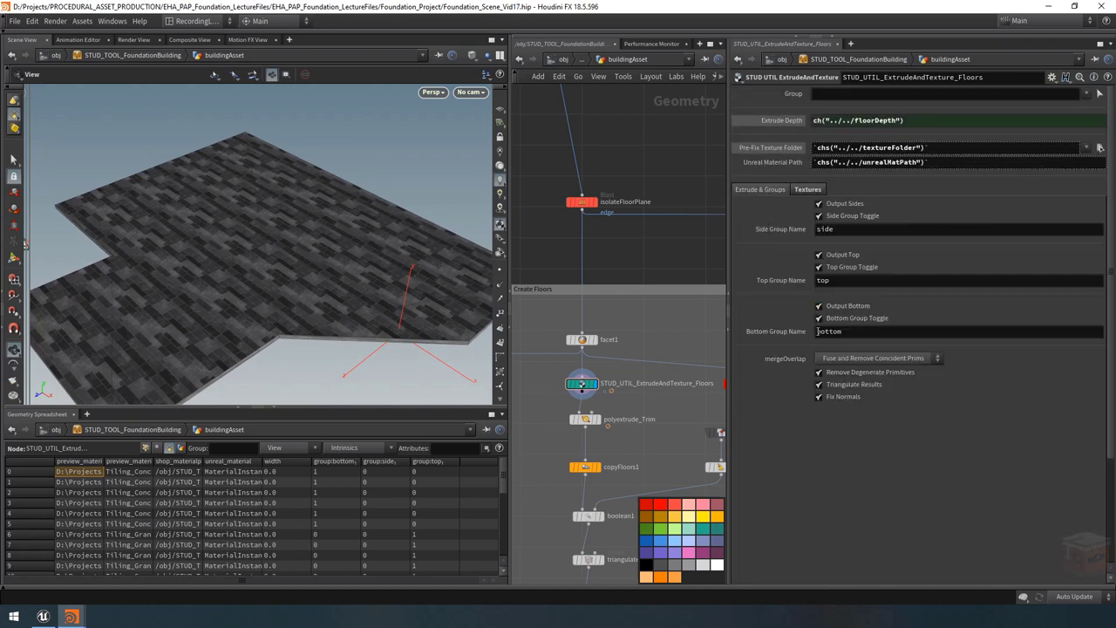
left_click(808, 189)
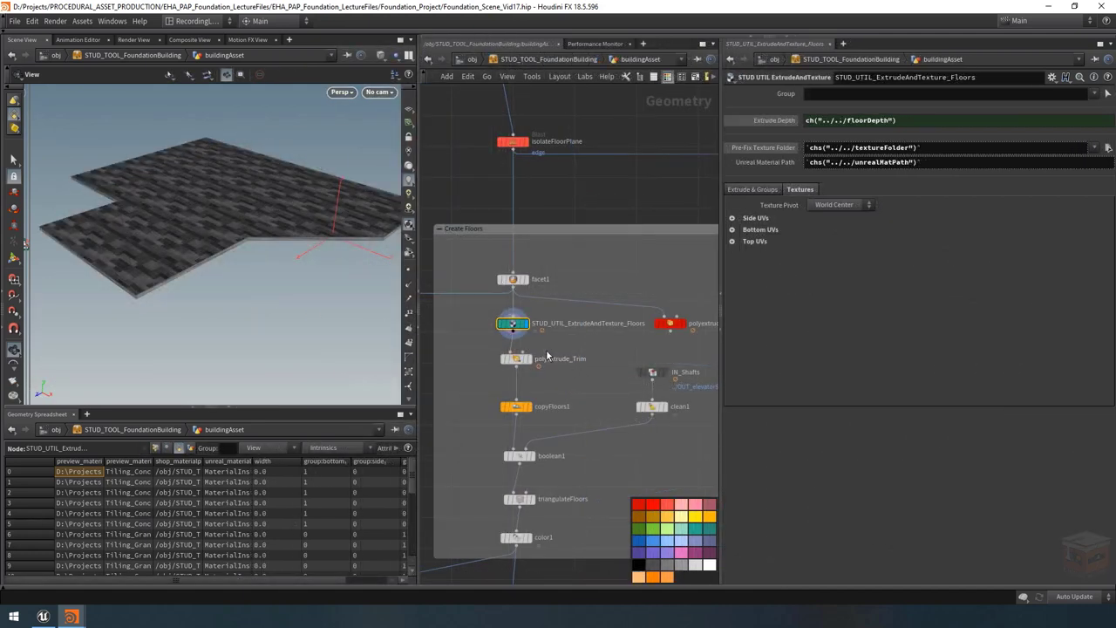
Step: Display and select the polyextrude_Trim node and inspect the textures on the floor's trim edge
mouse_move(535, 367)
right_click_drag(143, 281, 269, 281)
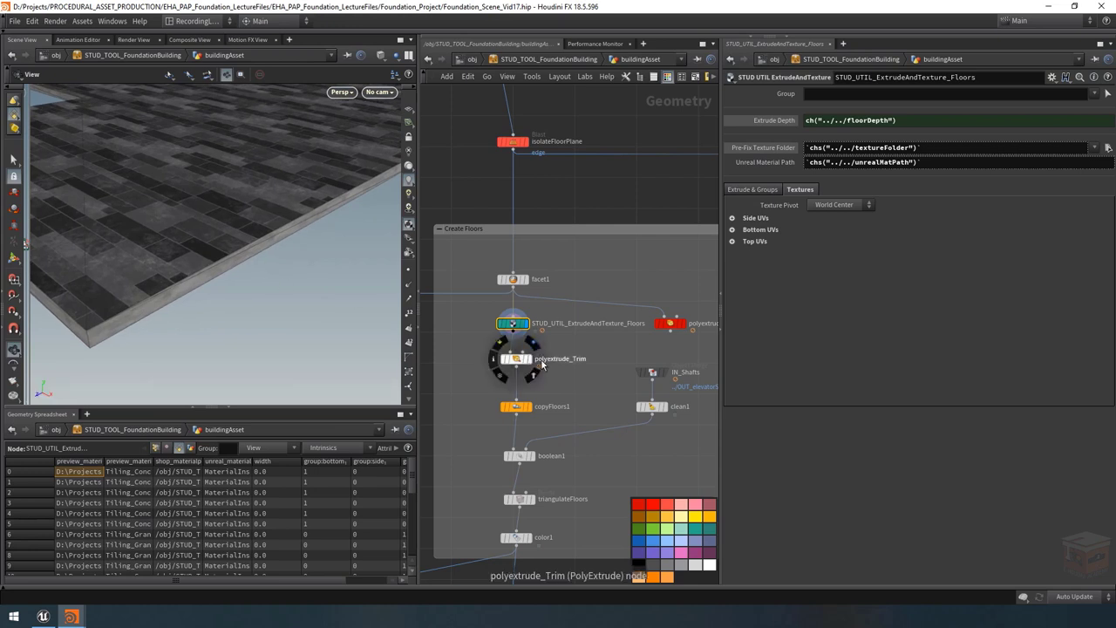
left_click(527, 359)
left_click(517, 358)
left_click_drag(232, 319, 229, 281)
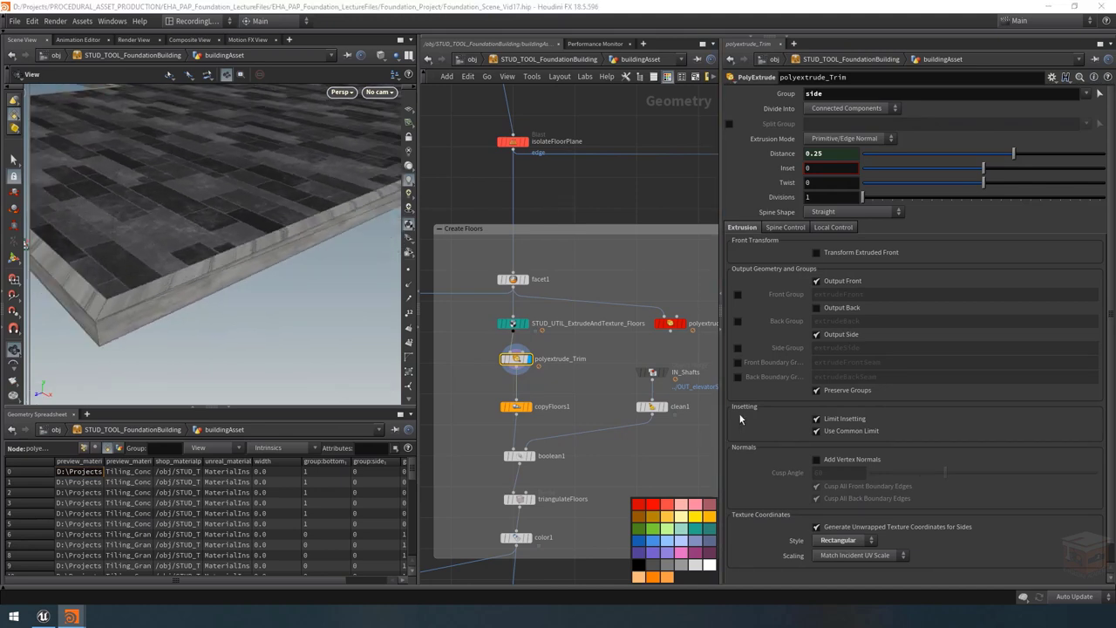
Step: Set the trim extrusion's texture coordinate scaling to Fit Unit Square and style to Proportional, then inspect the edge
left_click(860, 556)
left_click(855, 570)
left_click(855, 556)
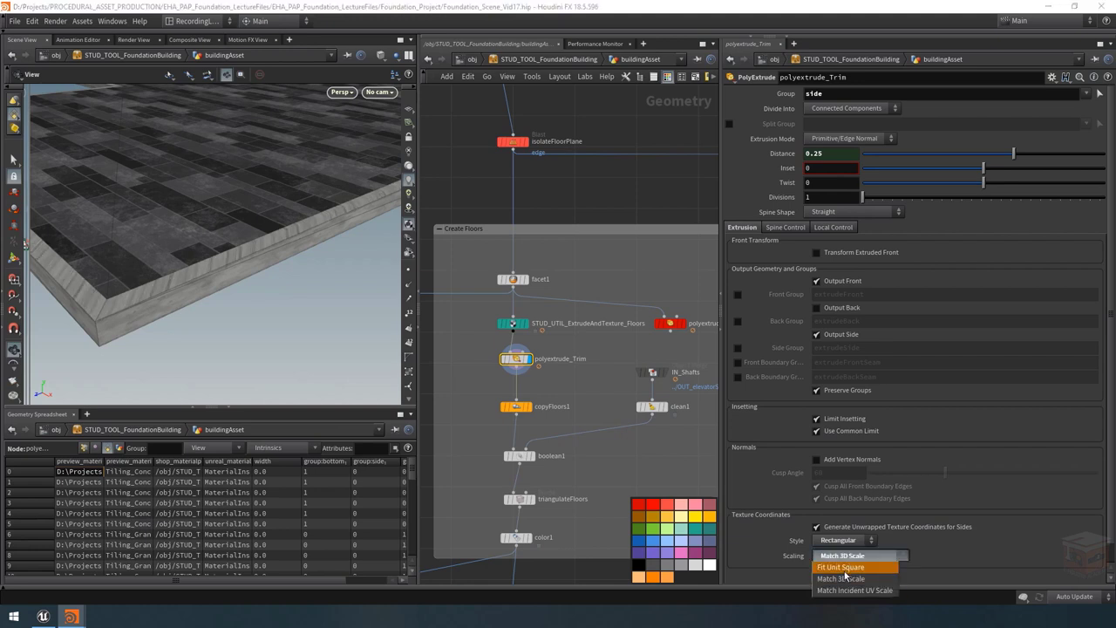
left_click(844, 571)
left_click(845, 541)
left_click(841, 547)
left_click(845, 541)
left_click(837, 575)
left_click_drag(266, 279, 249, 299)
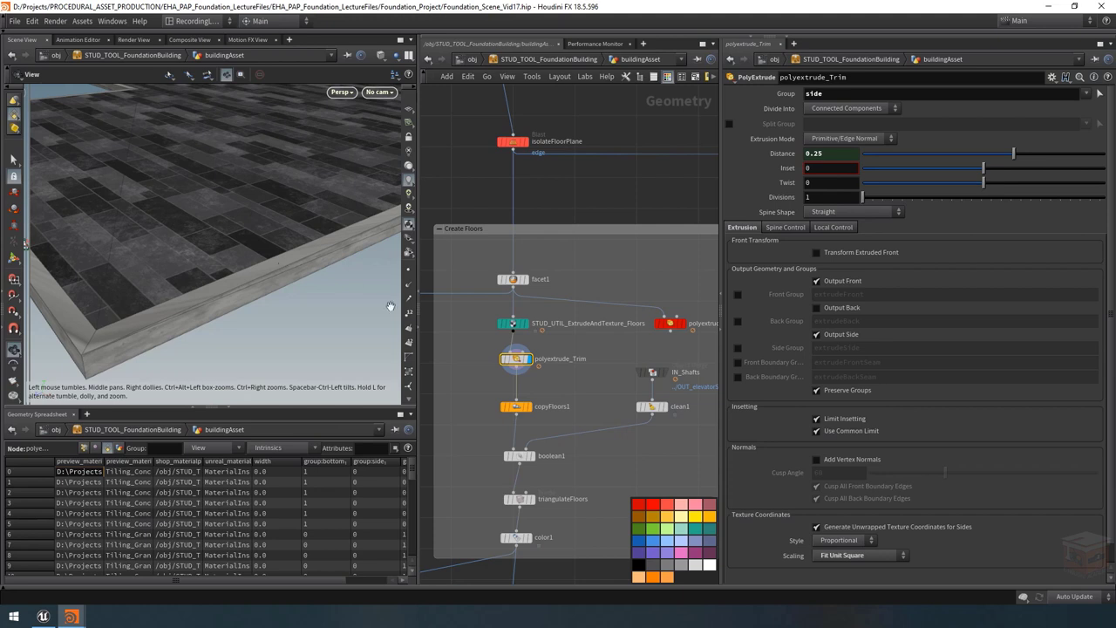
Step: Show the primitive groups as colors in the viewport and inspect which faces of the trim belong to each group
scroll(409, 353, "down", 2)
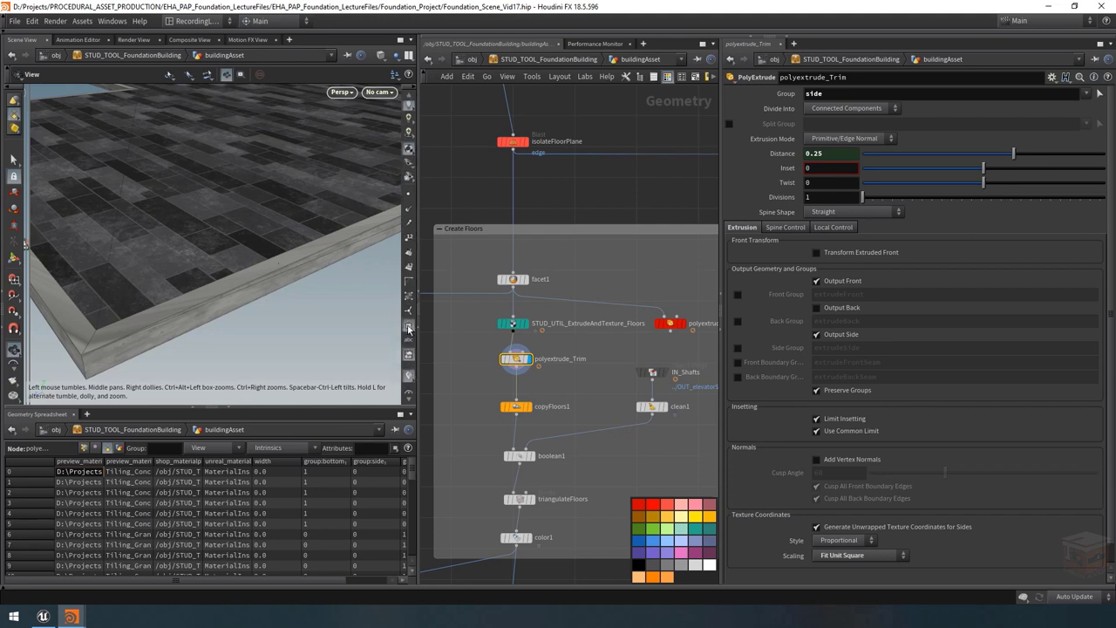
left_click(409, 326)
scroll(161, 240, "down", 3)
scroll(160, 253, "up", 5)
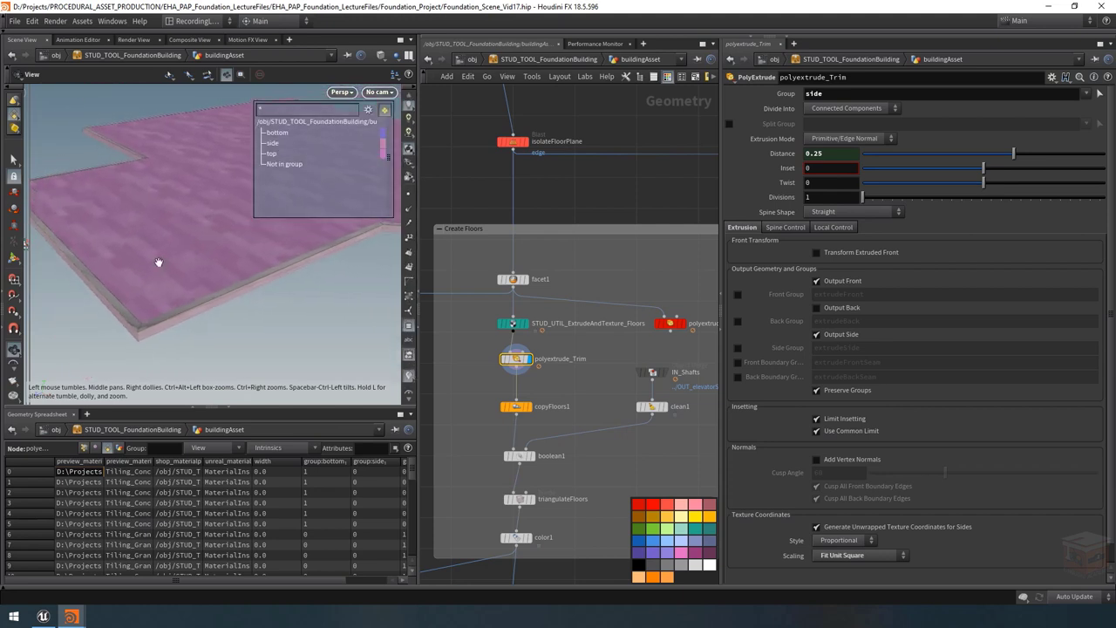
left_click_drag(212, 303, 255, 283)
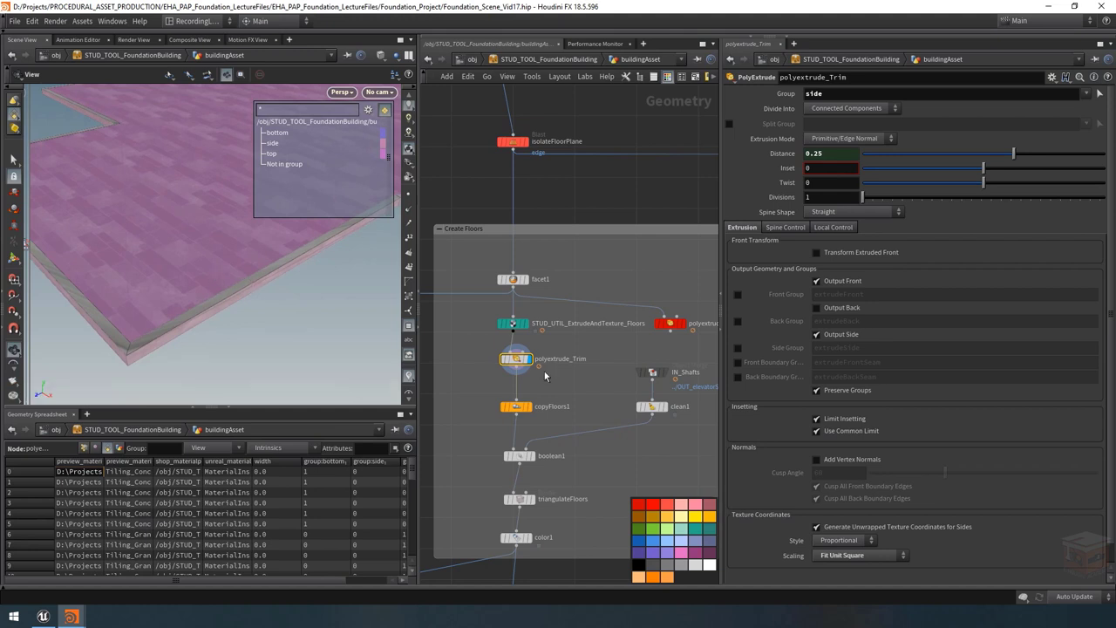
Step: Enable the Side Group output on polyextrude_Trim and name the group trim
mouse_move(530, 365)
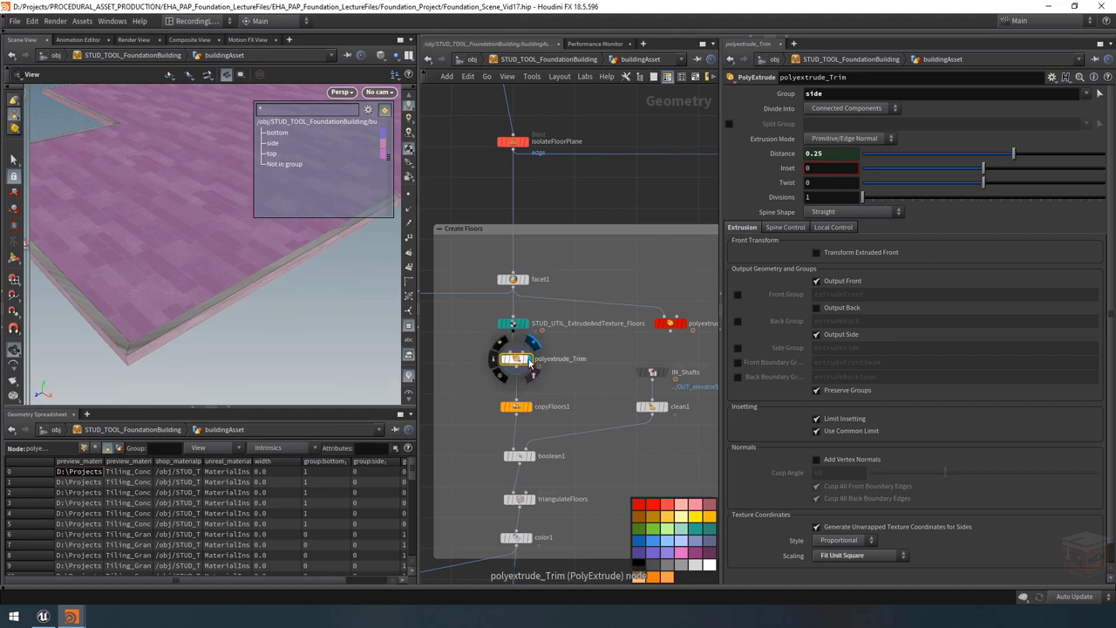
left_click(738, 348)
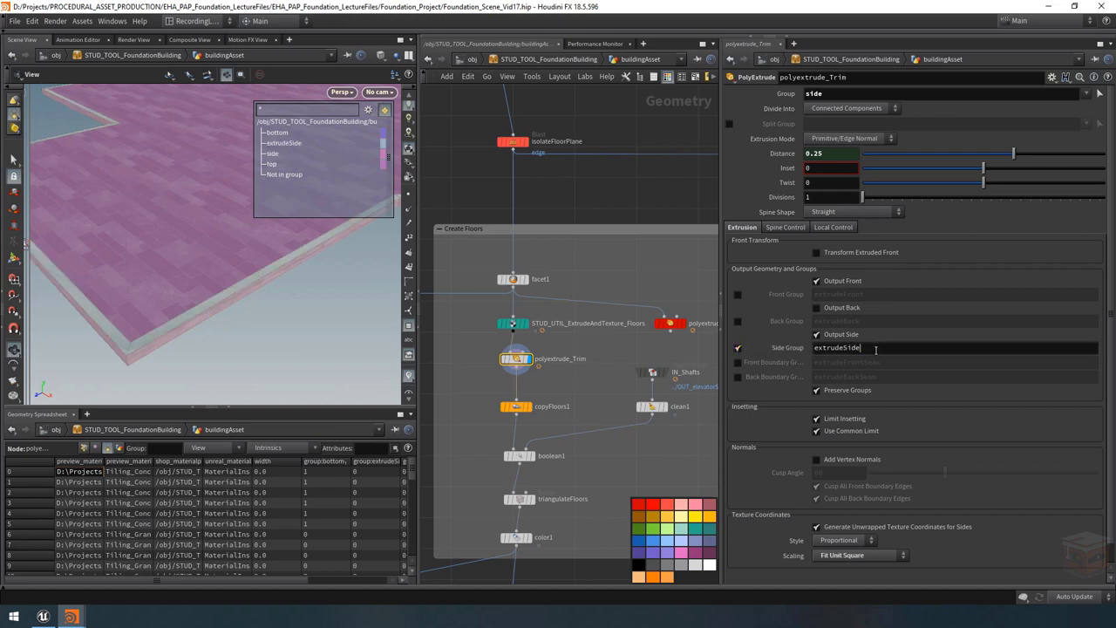
double_click(876, 348)
type("t")
key("Return")
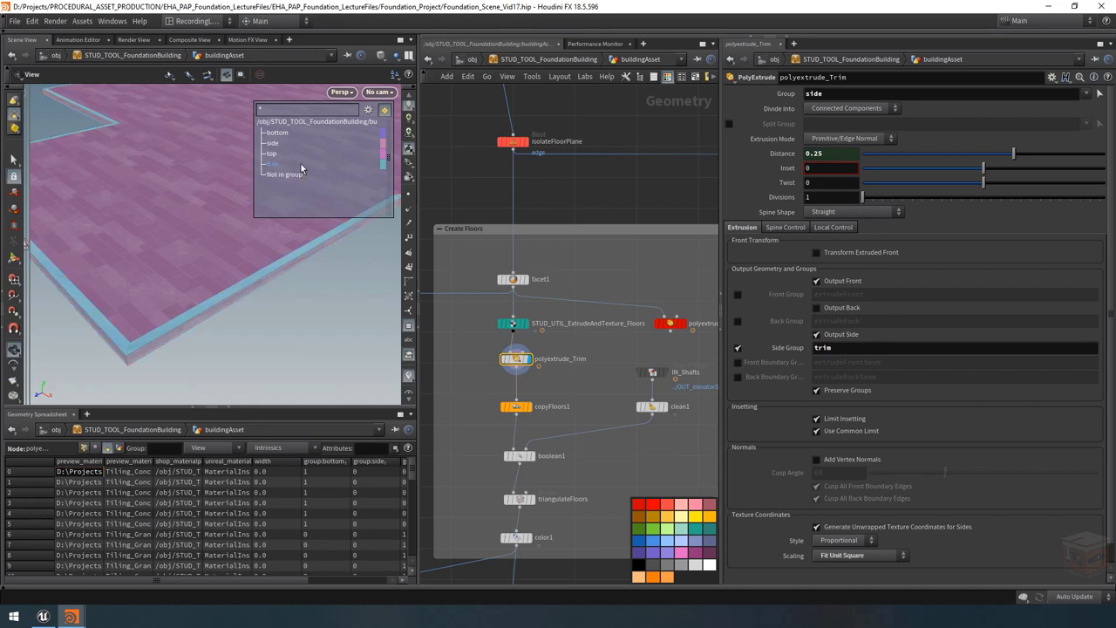
key("h")
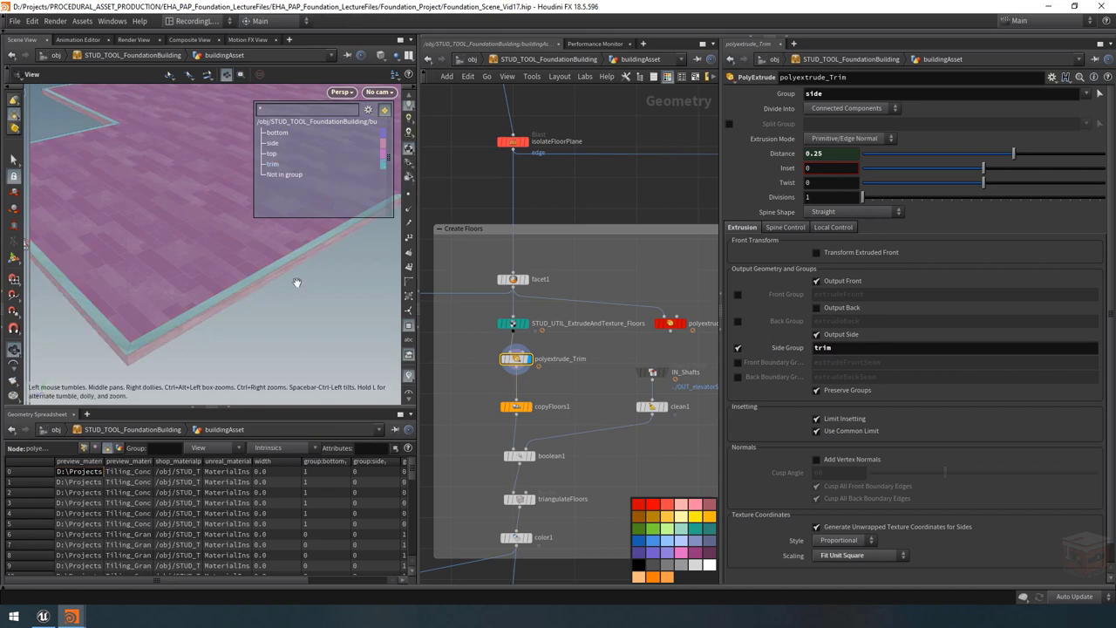
Step: Add a UV Project node between polyextrude_Trim and copyFloors1, moving copyFloors1 down to make room
left_click_drag(516, 407, 515, 416)
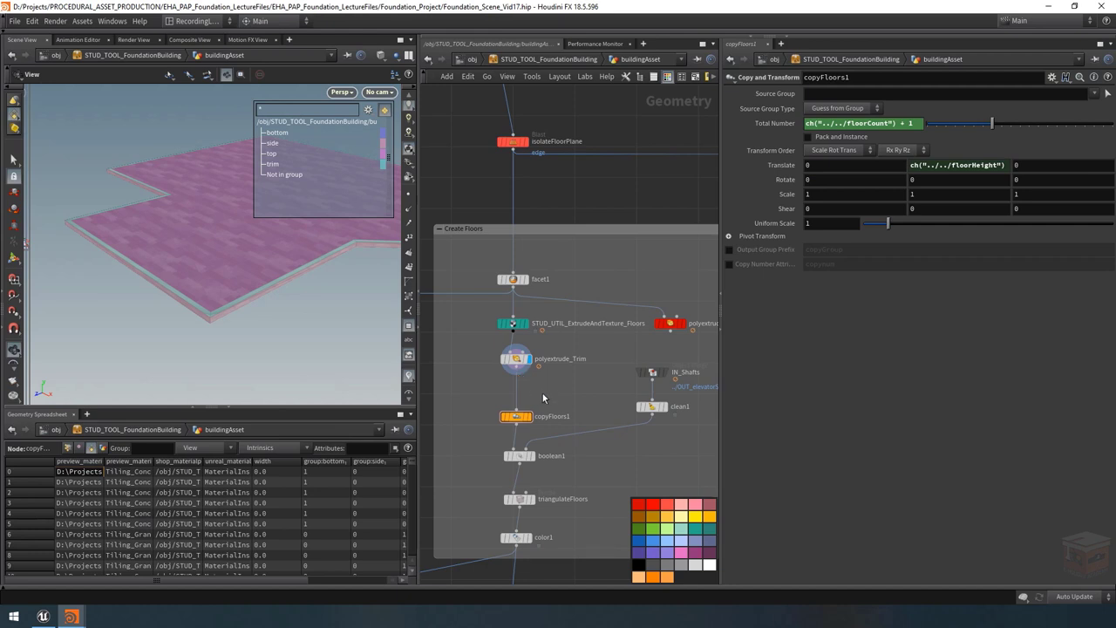
key("Tab")
type("uvproject")
key("Return")
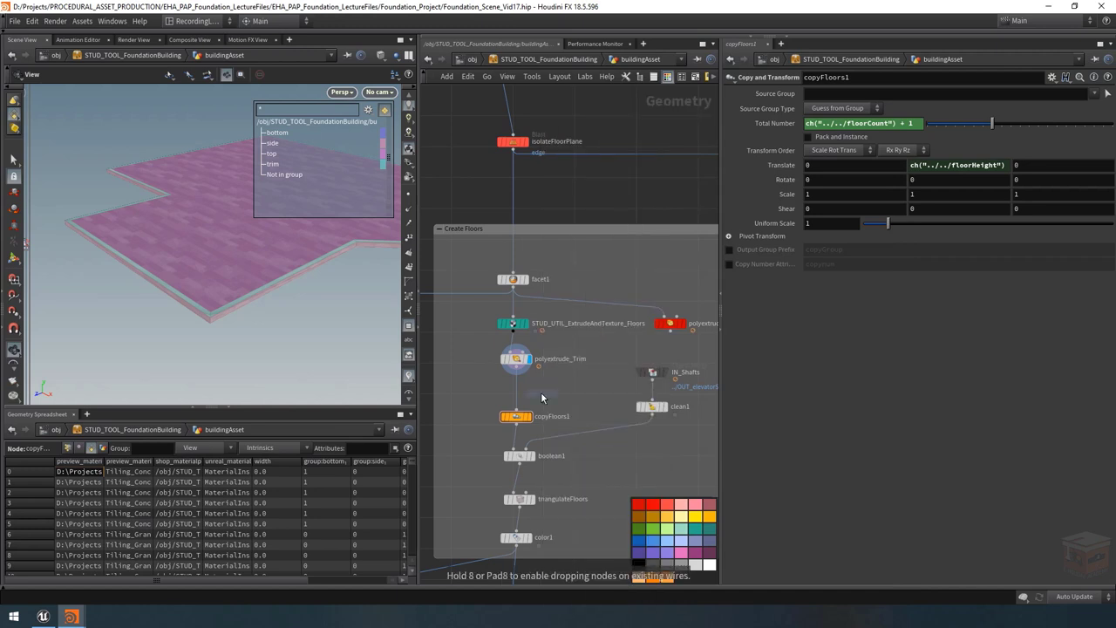
left_click(532, 392)
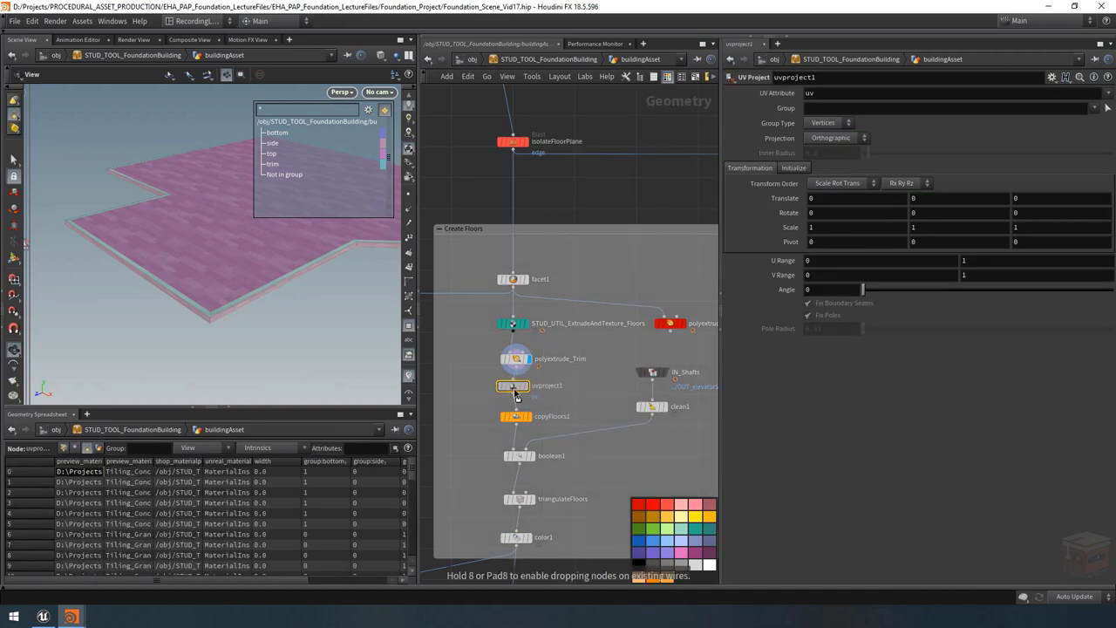
Step: Display the uvproject1 result with the group colors hidden and inspect the floor's underside
scroll(340, 305, "up", 3)
left_click_drag(340, 304, 207, 232)
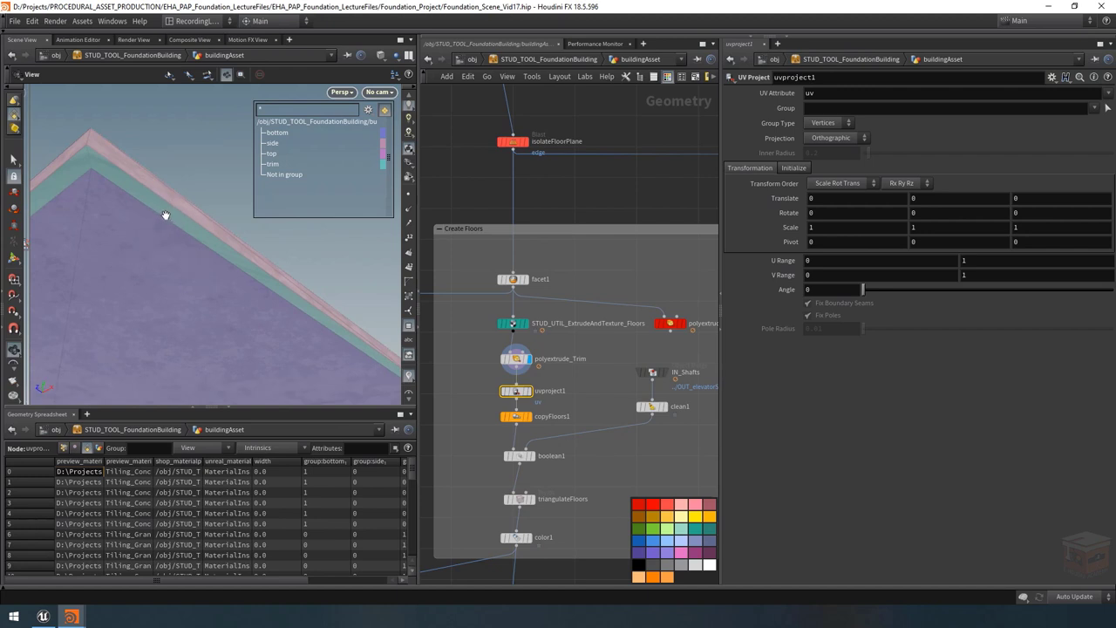
left_click(527, 390)
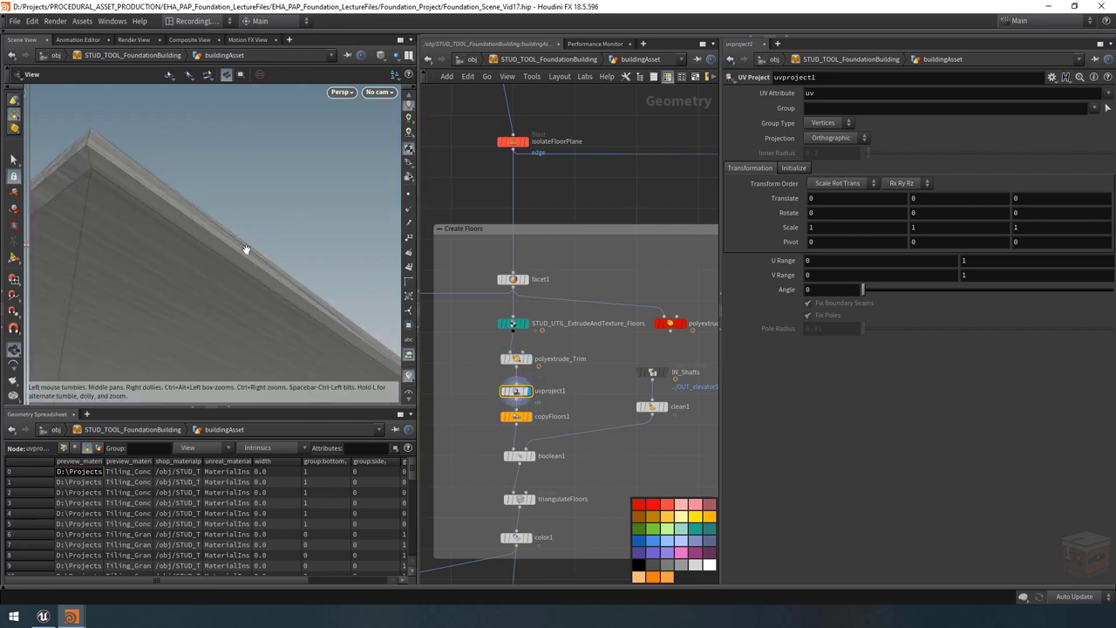
left_click_drag(246, 250, 314, 261)
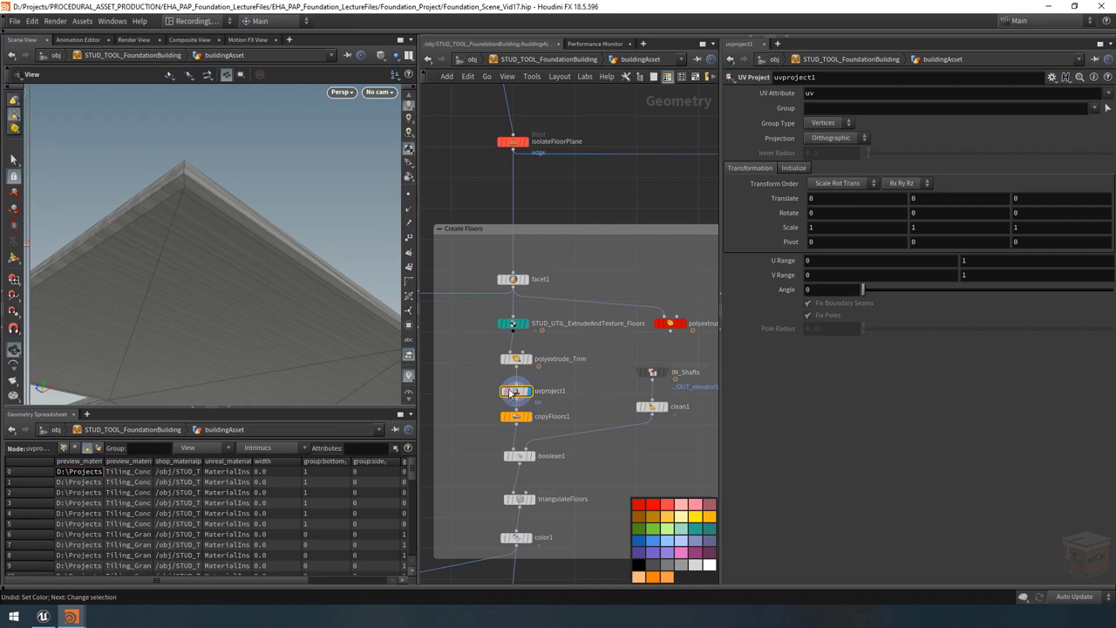
Step: Color the uvproject1 node teal and nudge it slightly upward in the network
left_click(695, 528)
left_click_drag(519, 393, 519, 389)
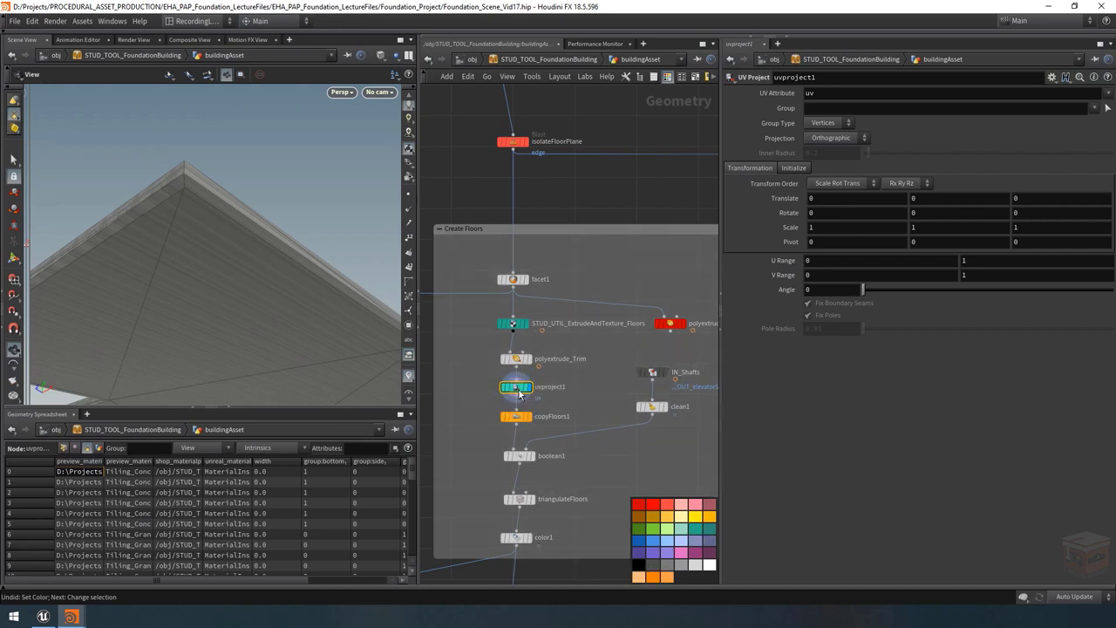
left_click_drag(219, 204, 229, 201)
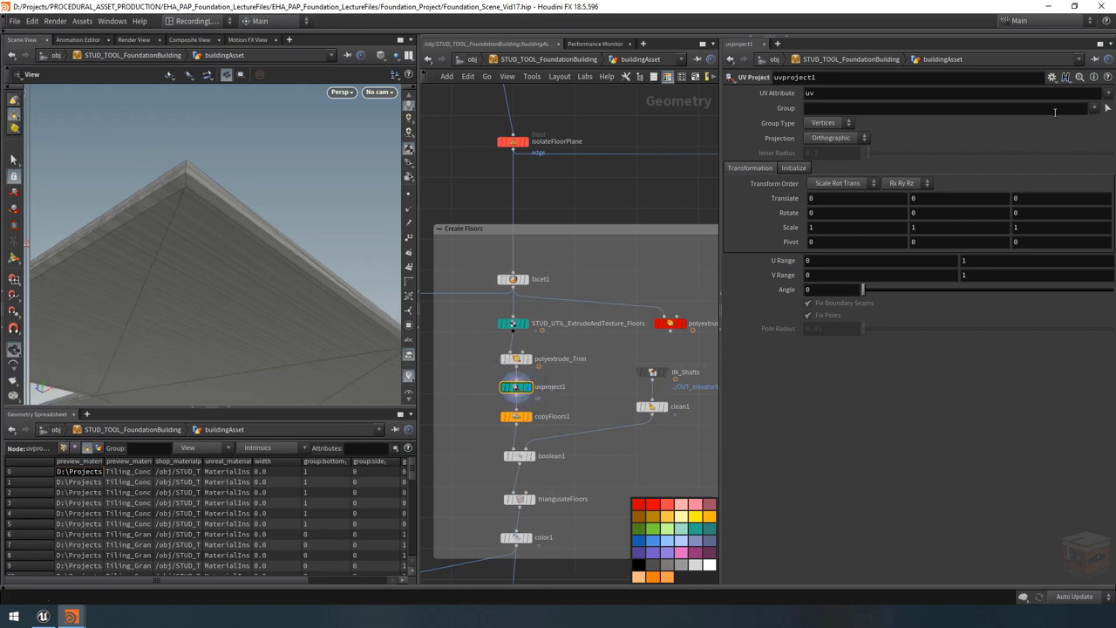
Step: Limit the uvproject1 projection to the trim and bottom groups and inspect the floor's top, edges and underside
left_click(1094, 107)
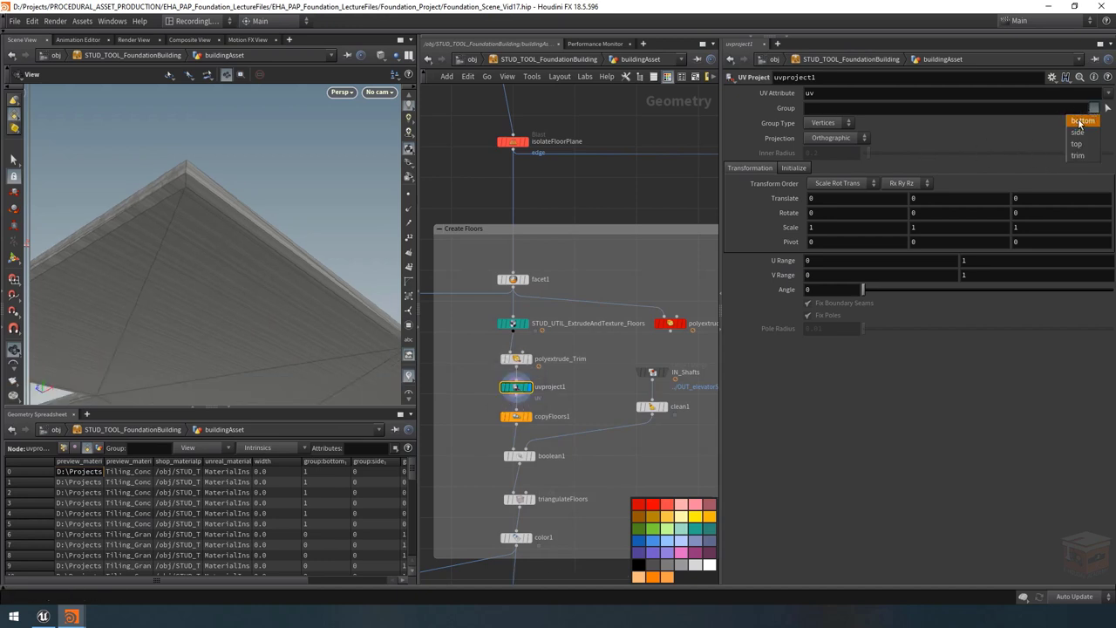
left_click(1078, 155)
left_click(1102, 109)
left_click(1086, 122)
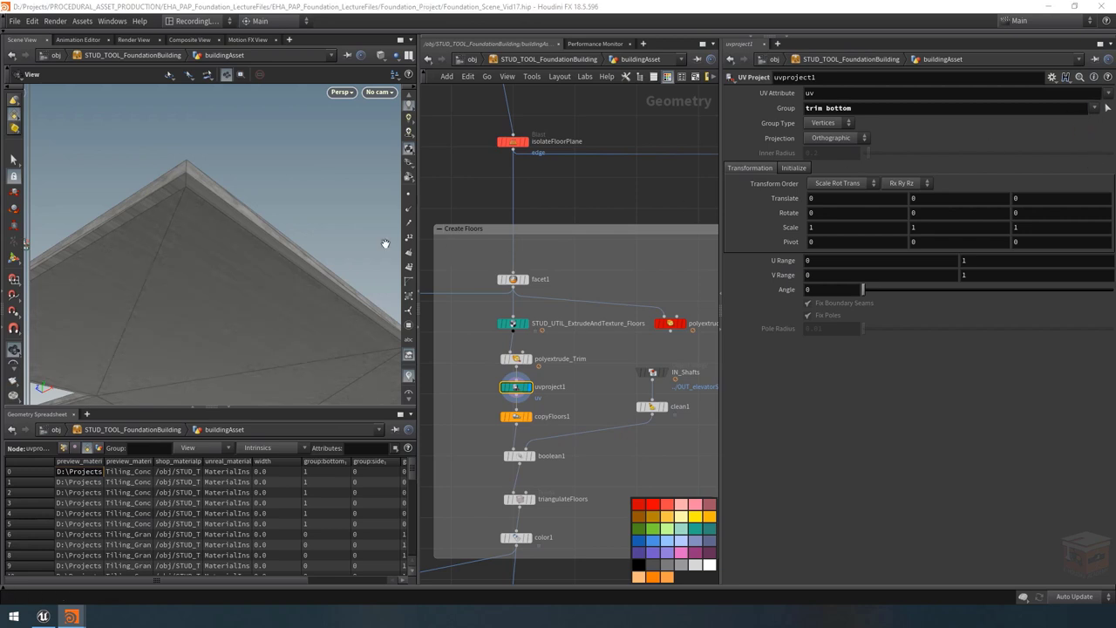
left_click_drag(249, 232, 221, 137)
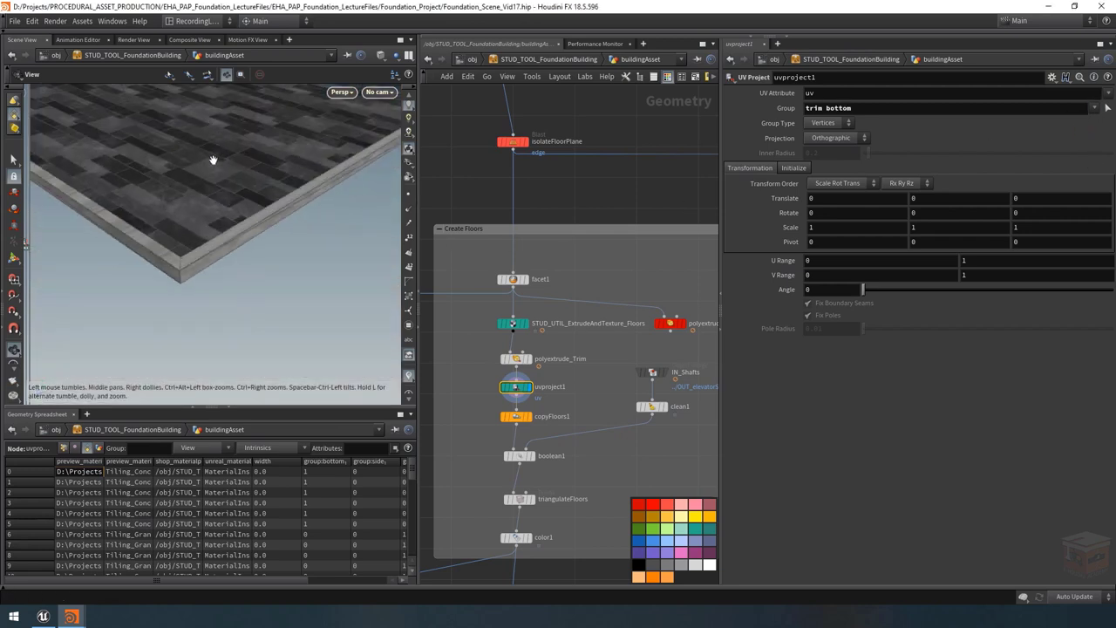
left_click_drag(278, 245, 203, 225)
left_click_drag(319, 217, 289, 186)
mouse_move(216, 245)
left_mouse_down()
mouse_move(241, 253)
mouse_move(226, 227)
left_mouse_up()
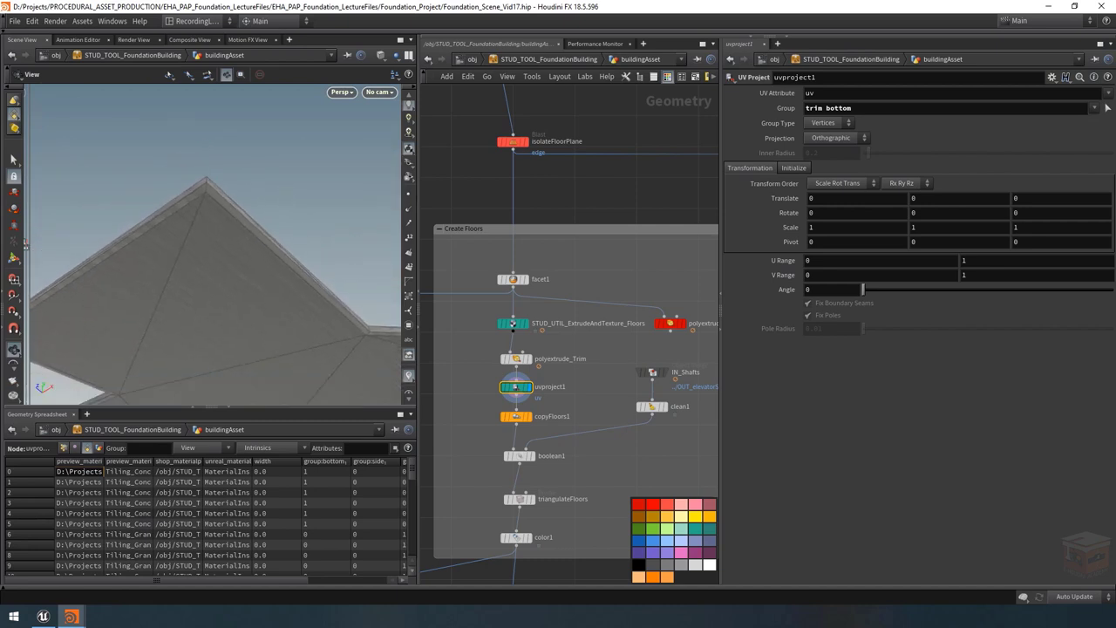
left_click_drag(264, 307, 285, 235)
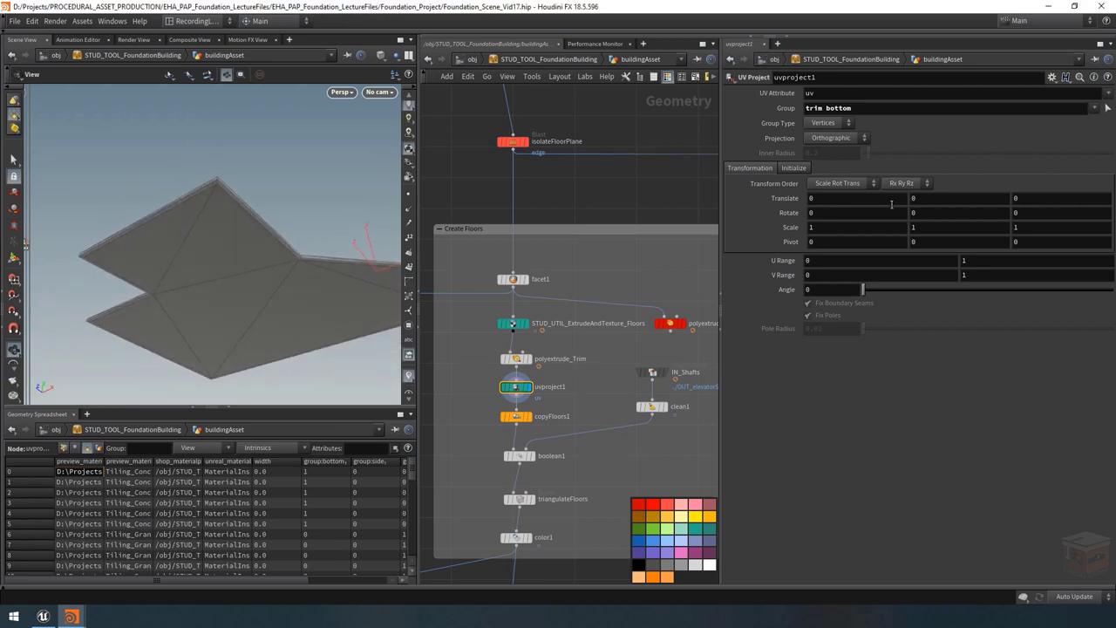
Step: Show the uvproject1 projection handle and set its X rotation to 90
middle_click_drag(830, 215, 942, 211)
middle_click_drag(1036, 219, 1038, 220)
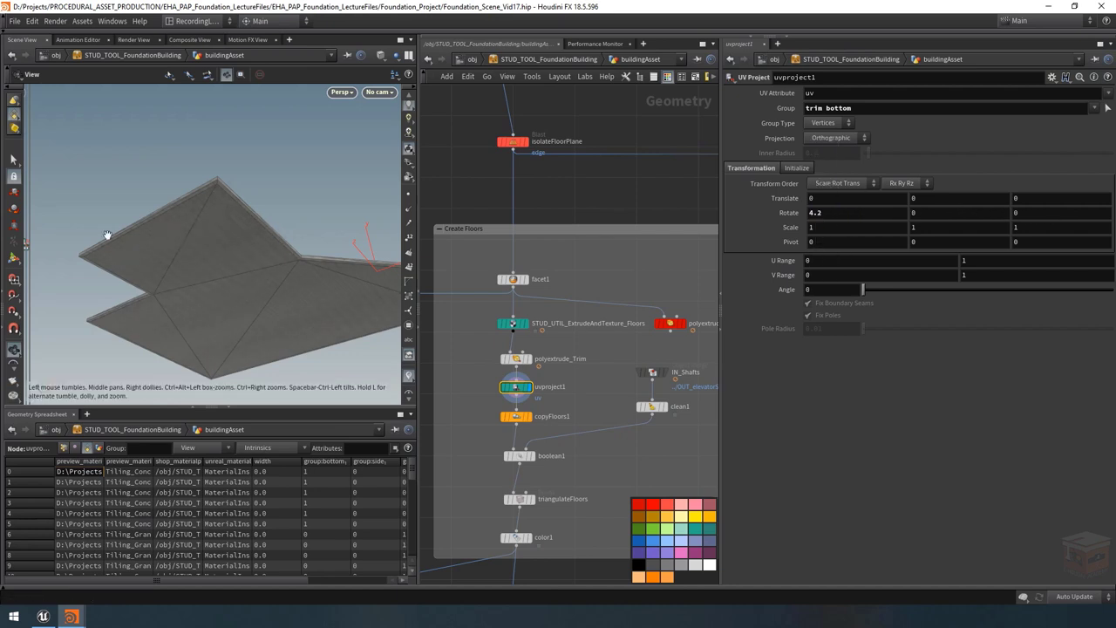
left_click(13, 258)
key("Escape")
left_click_drag(374, 293, 305, 297)
key("Return")
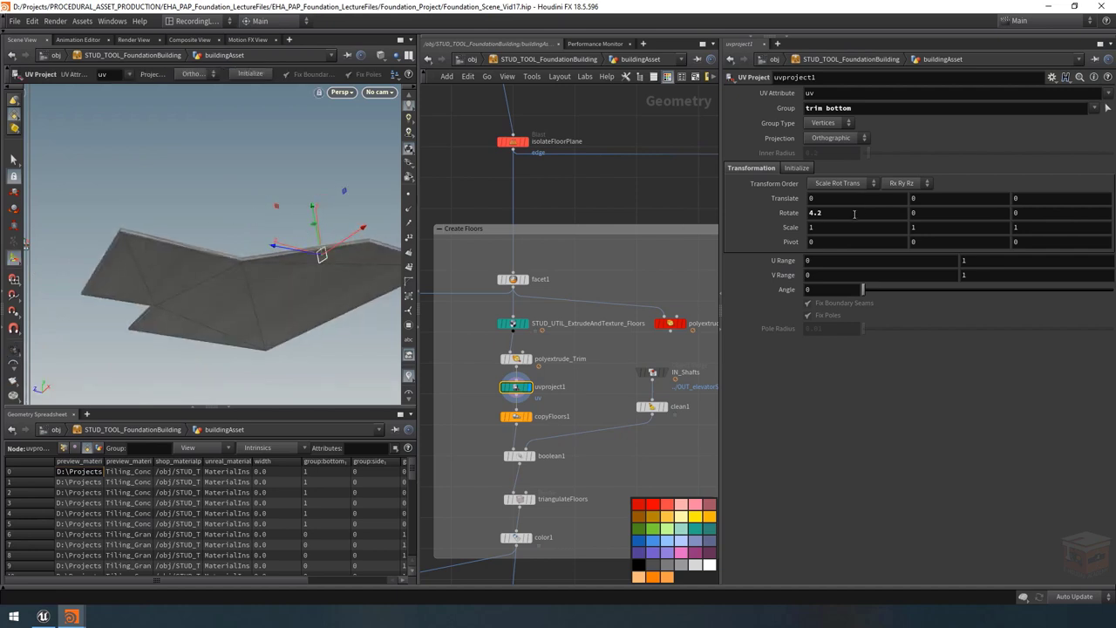
type("90")
key("Return")
key("Escape")
left_click_drag(322, 331, 373, 253)
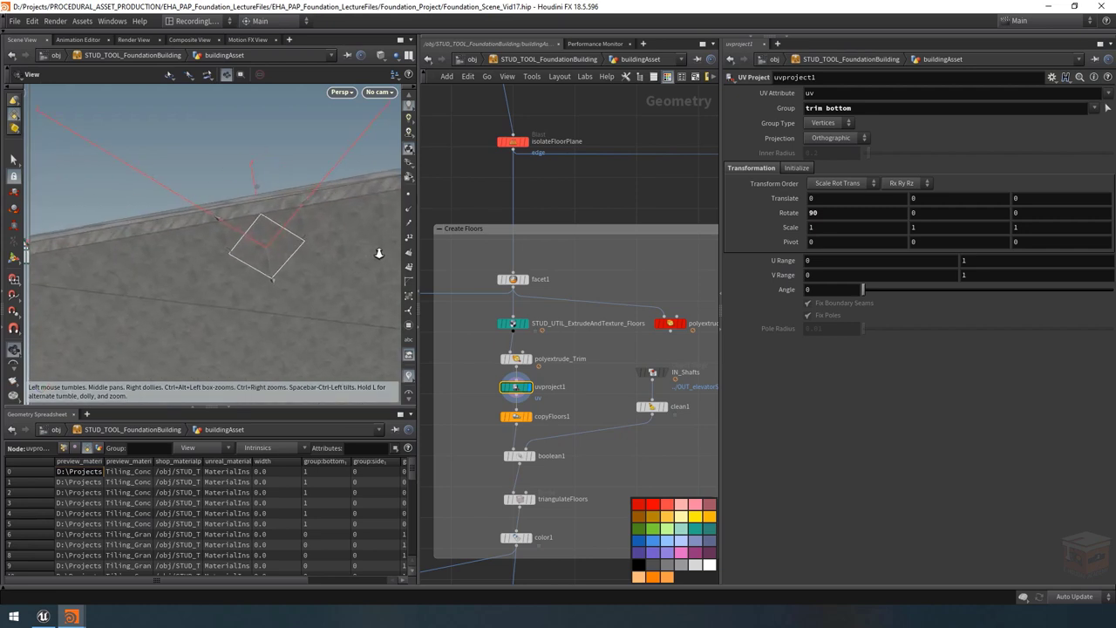
key("Return")
middle_click_drag(604, 378, 633, 387)
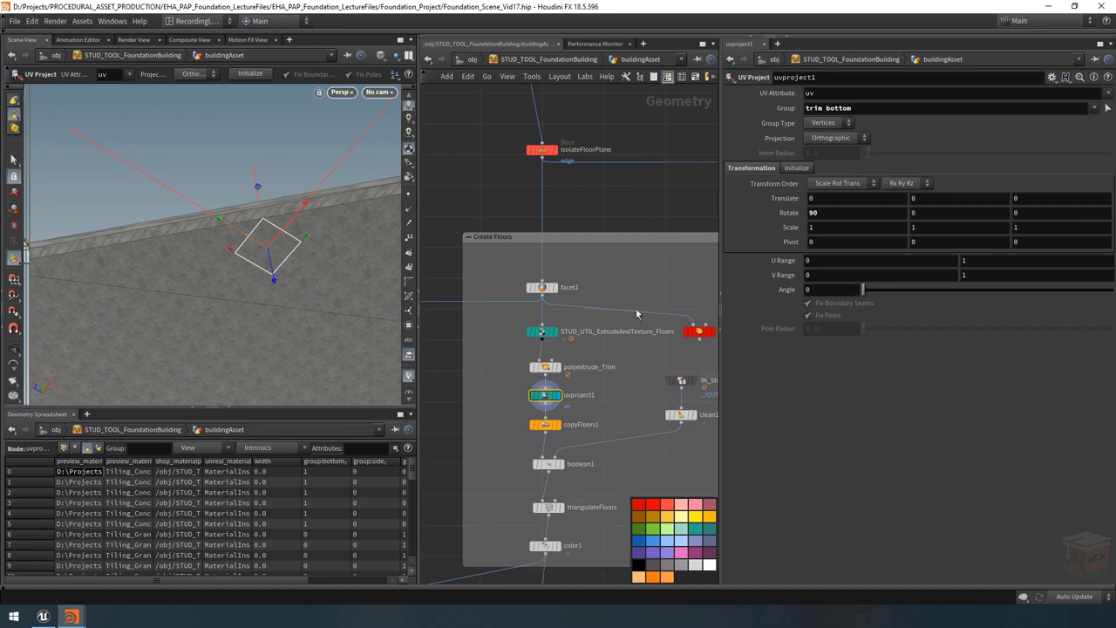
Step: Set the uvproject1 X and Y scale to 5 and inspect the texture on the floor trim and underside
left_click(833, 227)
type("5")
key("Return")
left_click(979, 226)
type("5")
key("Return")
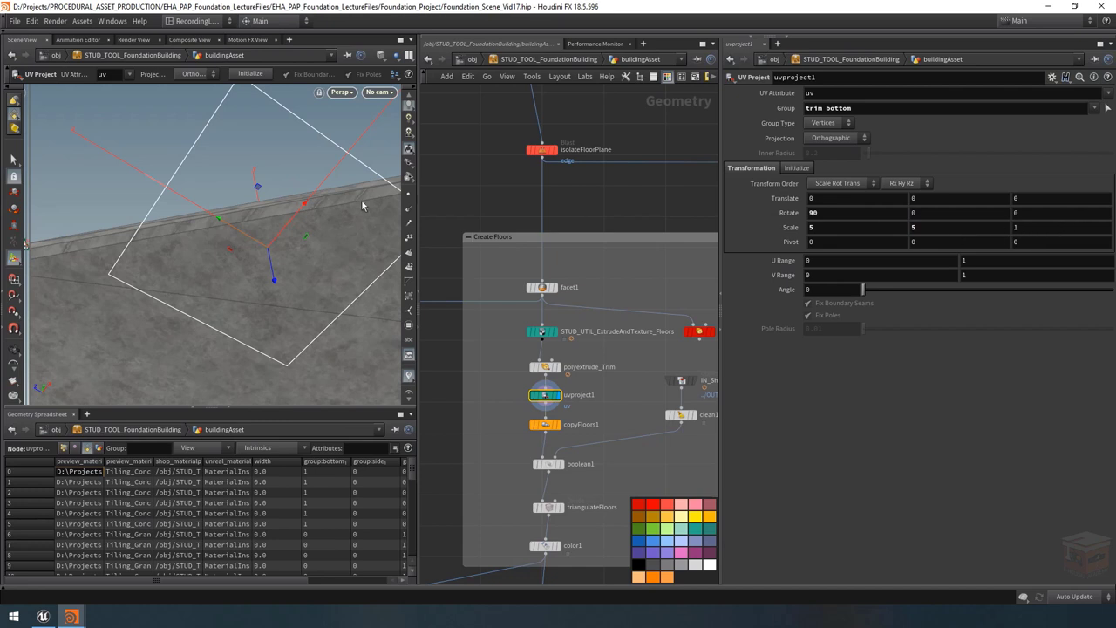
key("Escape")
left_click_drag(236, 255, 261, 223)
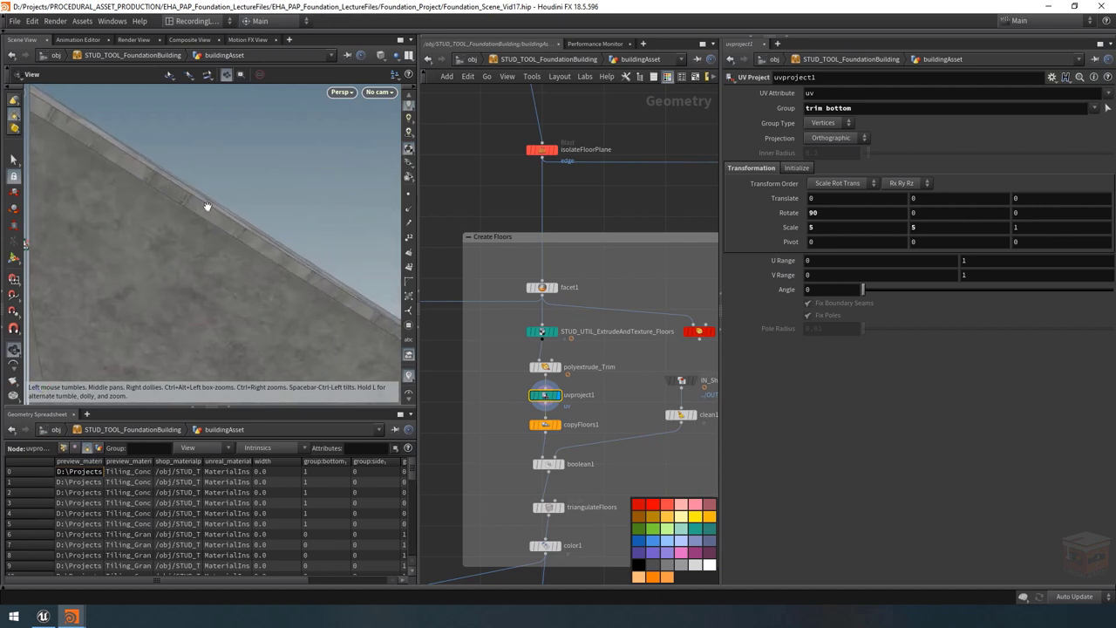
left_click_drag(240, 232, 221, 244)
key("Return")
scroll(634, 403, "down", 3)
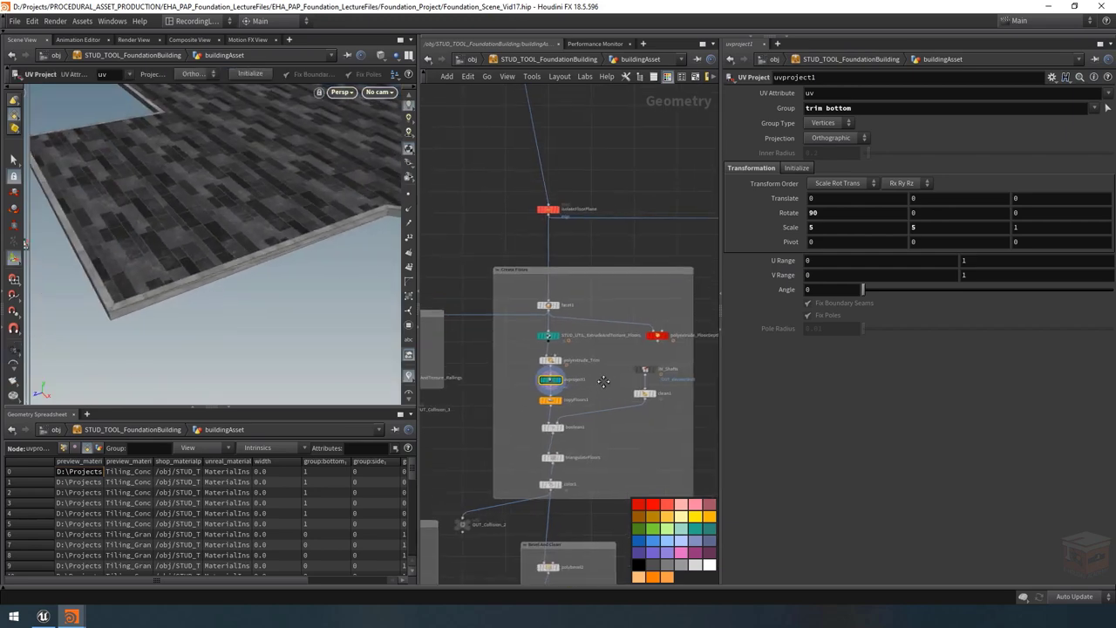
Step: Display the copyFloors1 result and look over the stacked textured floors
key("Escape")
key("h")
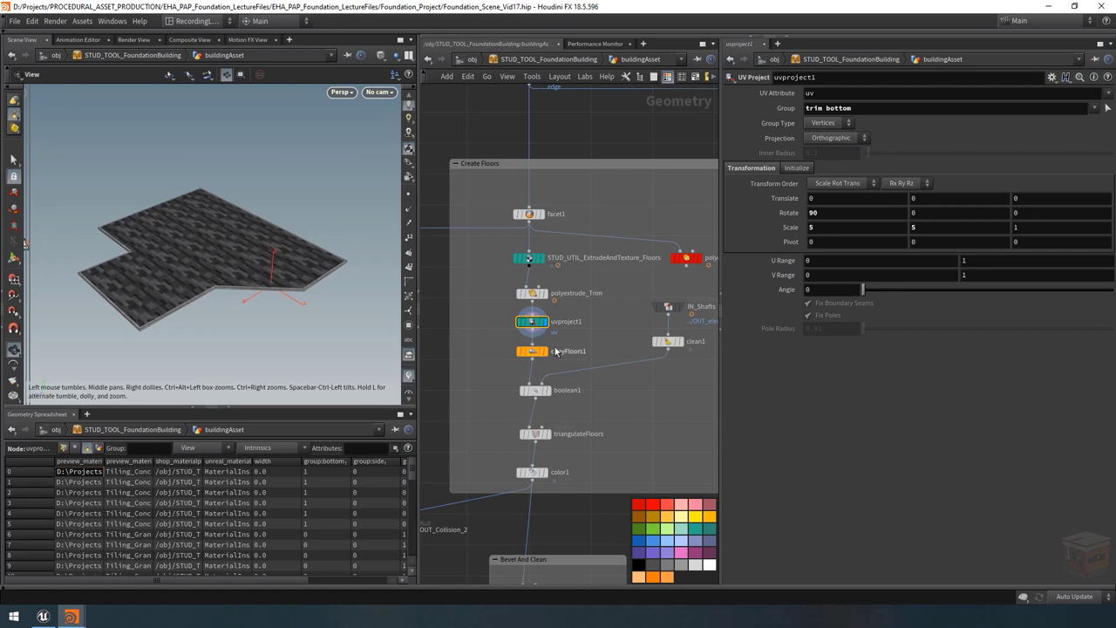
left_click(548, 360)
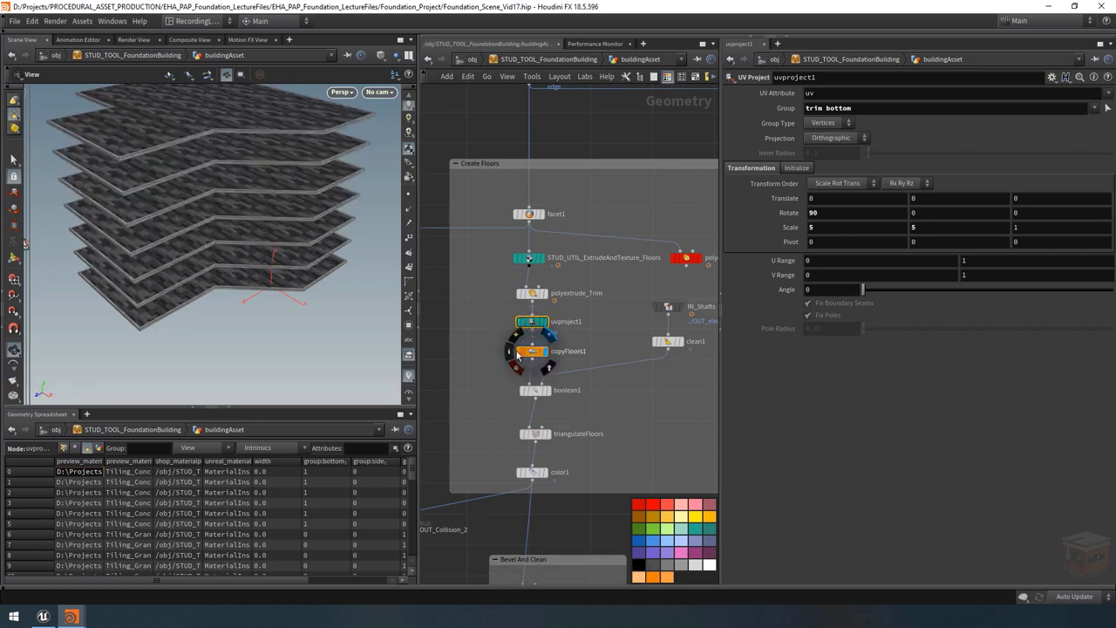
left_click_drag(214, 132, 228, 191)
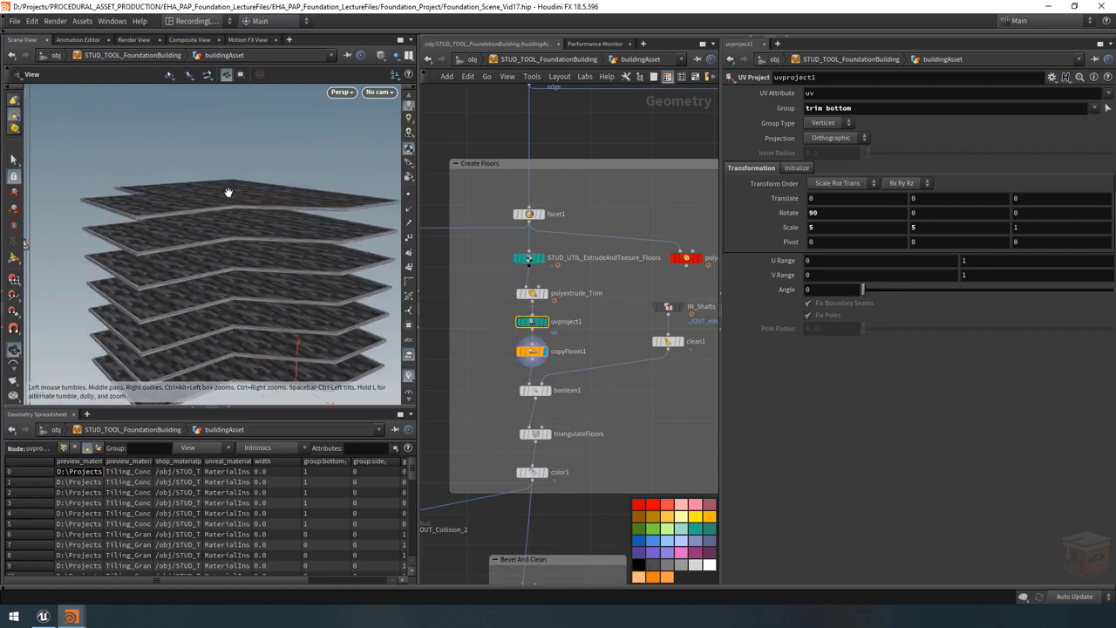
left_click_drag(307, 254, 295, 250)
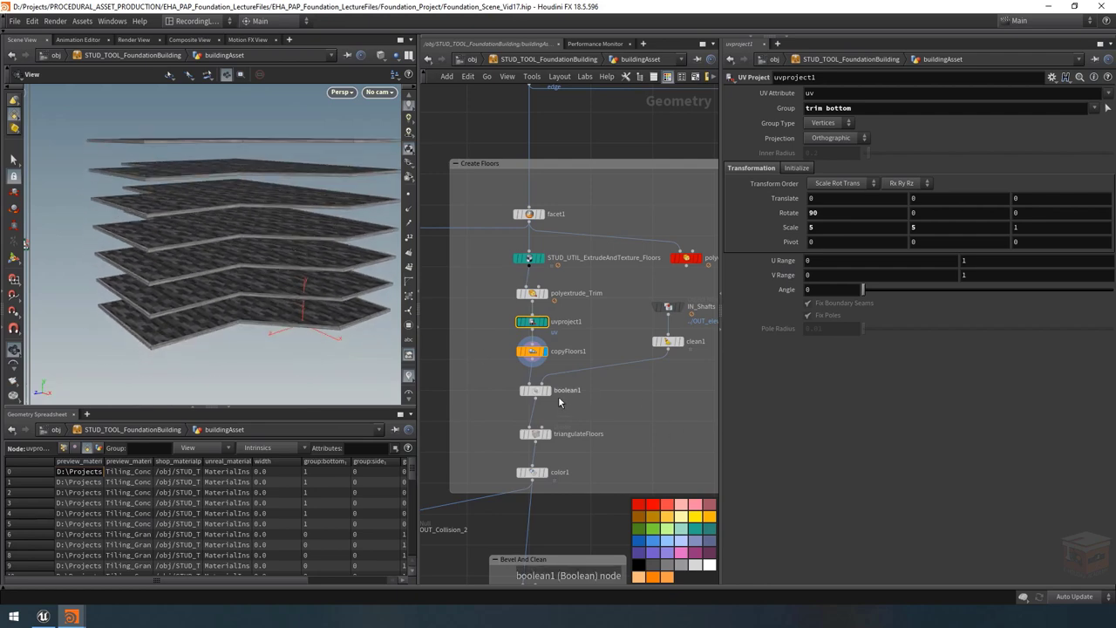
Step: Display the boolean1 result and examine the shaft openings and the textured floor surfaces up close
mouse_move(553, 400)
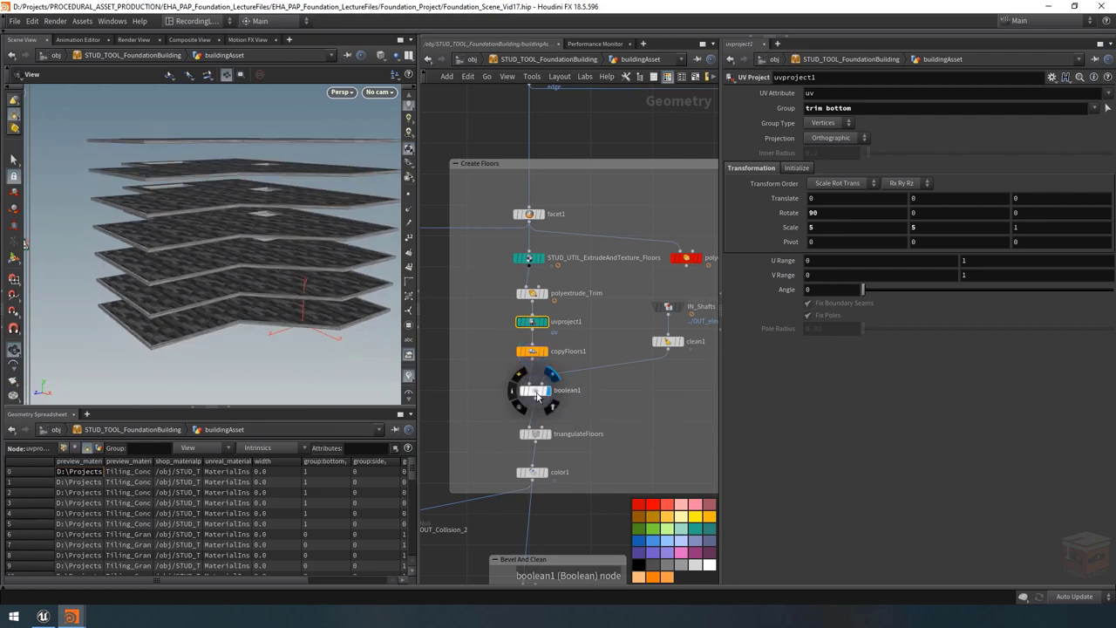
left_click(553, 398)
left_click_drag(280, 187, 121, 131)
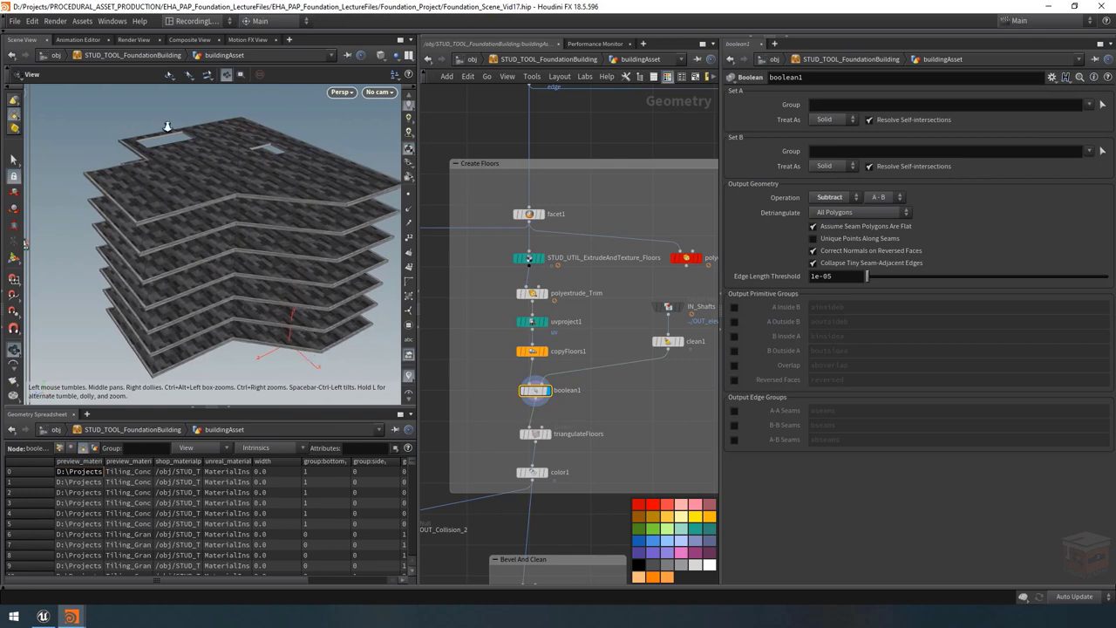
scroll(266, 188, "up", 6)
mouse_move(266, 188)
left_mouse_down()
mouse_move(287, 186)
mouse_move(319, 244)
mouse_move(249, 200)
left_mouse_up()
scroll(223, 190, "up", 3)
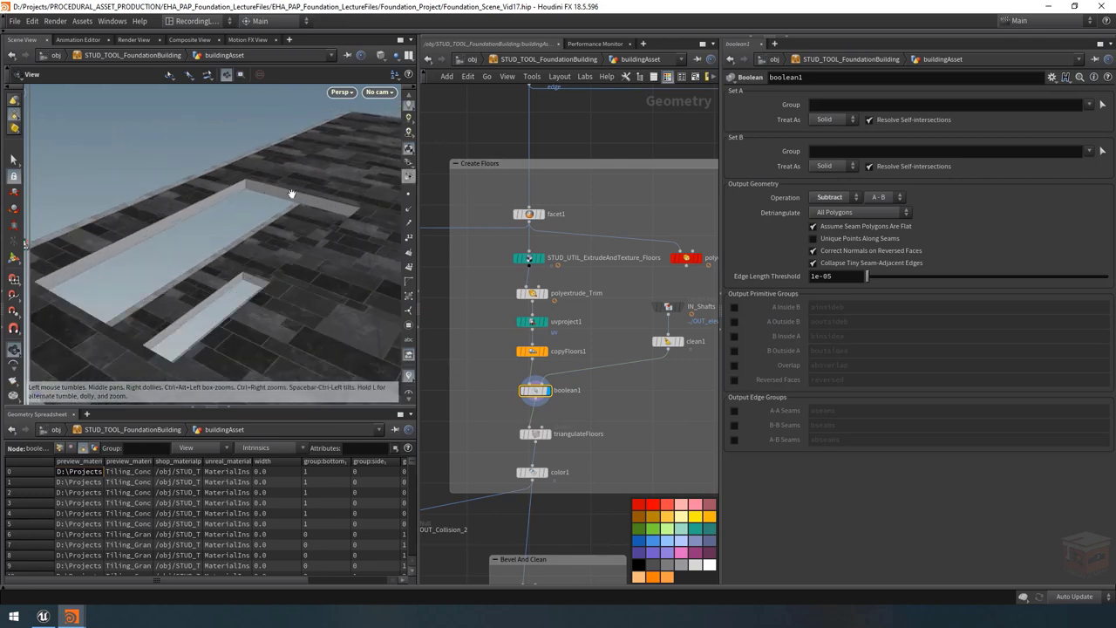
left_click_drag(215, 197, 270, 247)
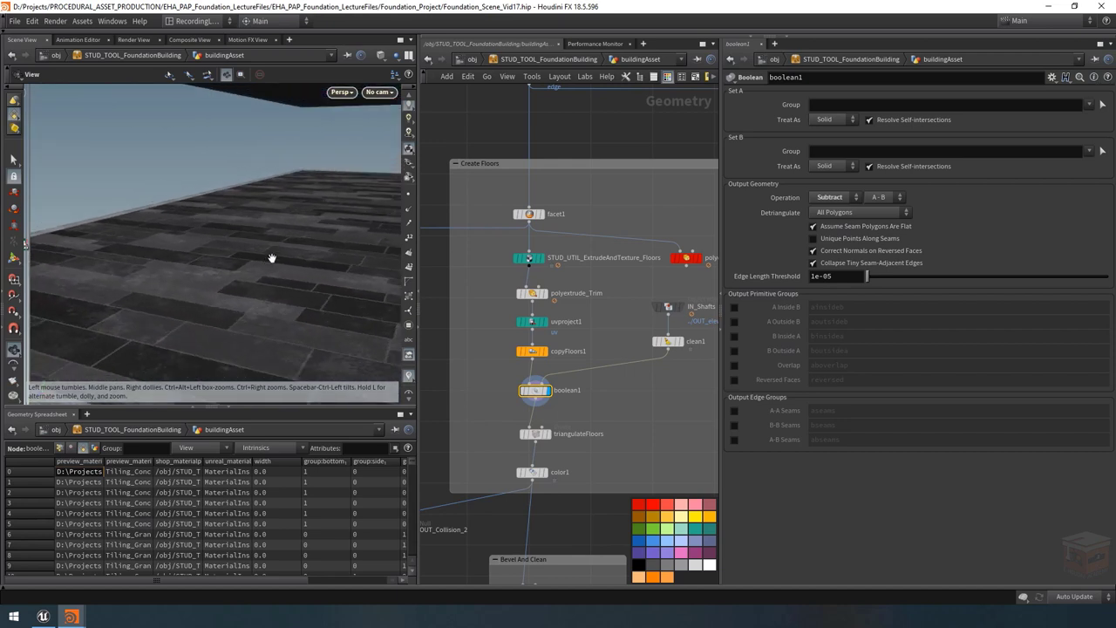
left_click_drag(270, 277, 294, 277)
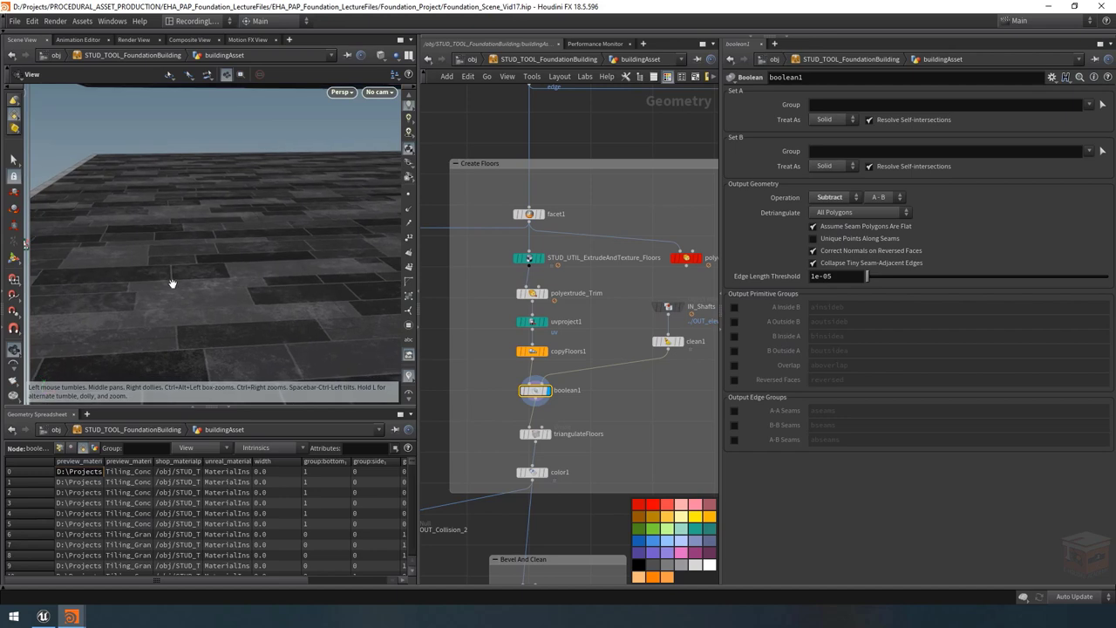
left_click_drag(235, 258, 253, 249)
Step: Check which shaft objects IN_Shafts merges and return to the boolean1 node
scroll(683, 369, "down", 6)
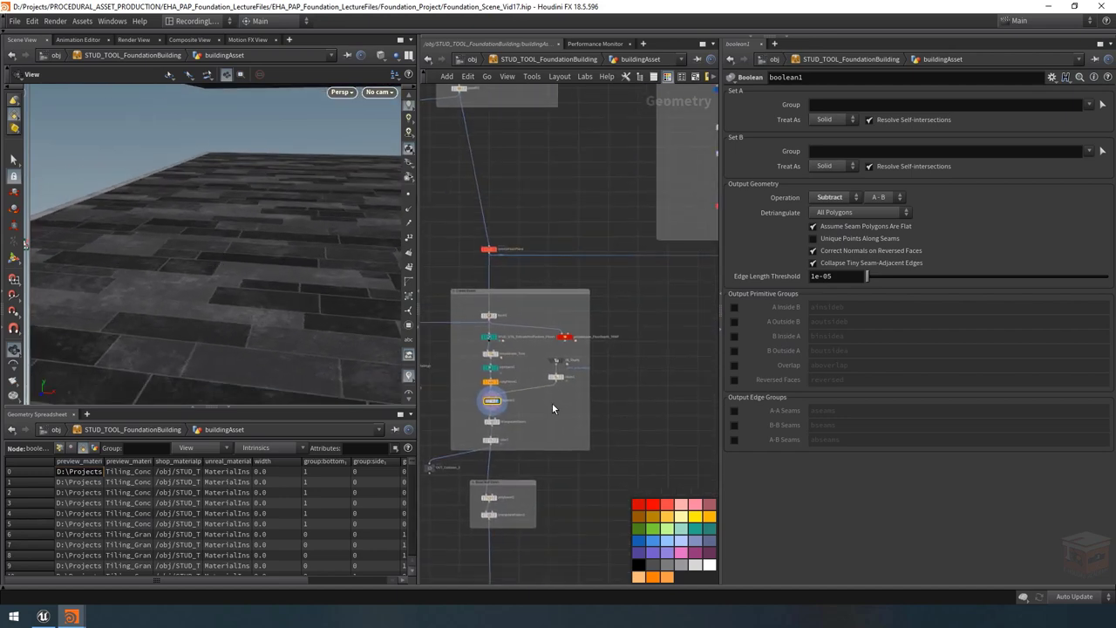
scroll(590, 407, "up", 5)
left_click(553, 356)
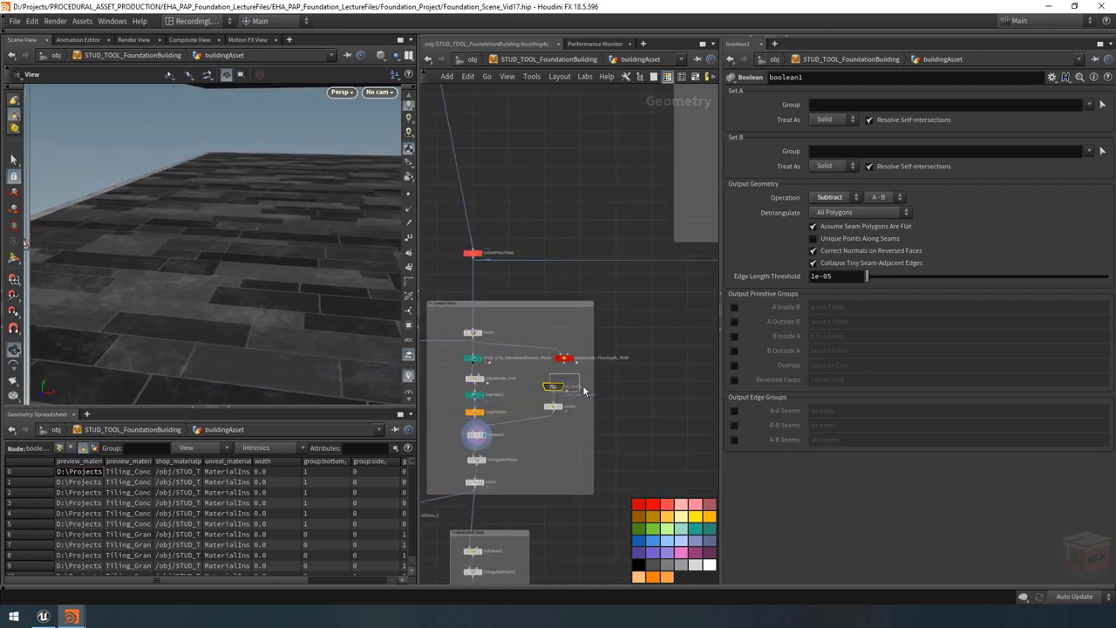
scroll(626, 407, "down", 5)
middle_click_drag(626, 407, 534, 368)
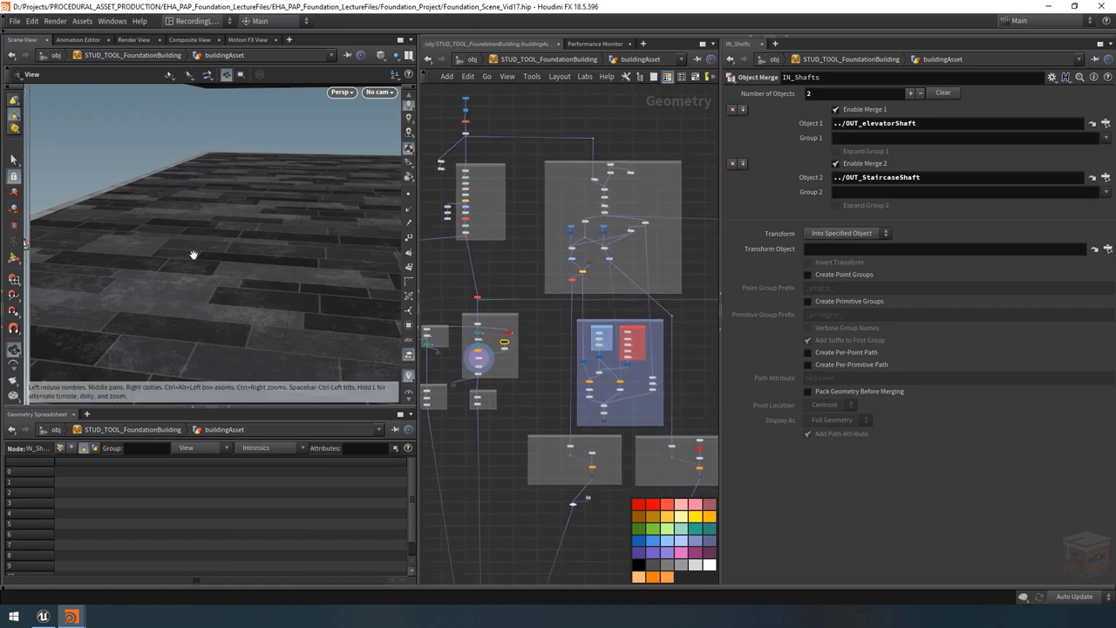
left_click_drag(269, 289, 249, 267)
left_click(478, 357)
scroll(471, 354, "up", 5)
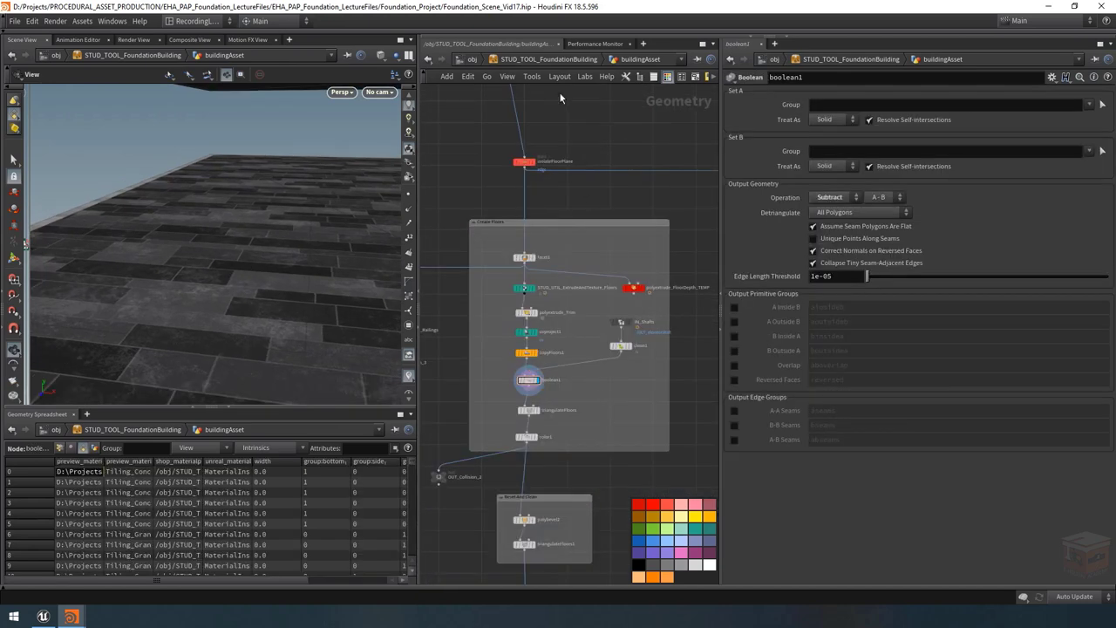
Step: Show the dependency links in the network and trace IN_Shafts to the elevator shaft nodes
left_click(507, 77)
left_click(558, 232)
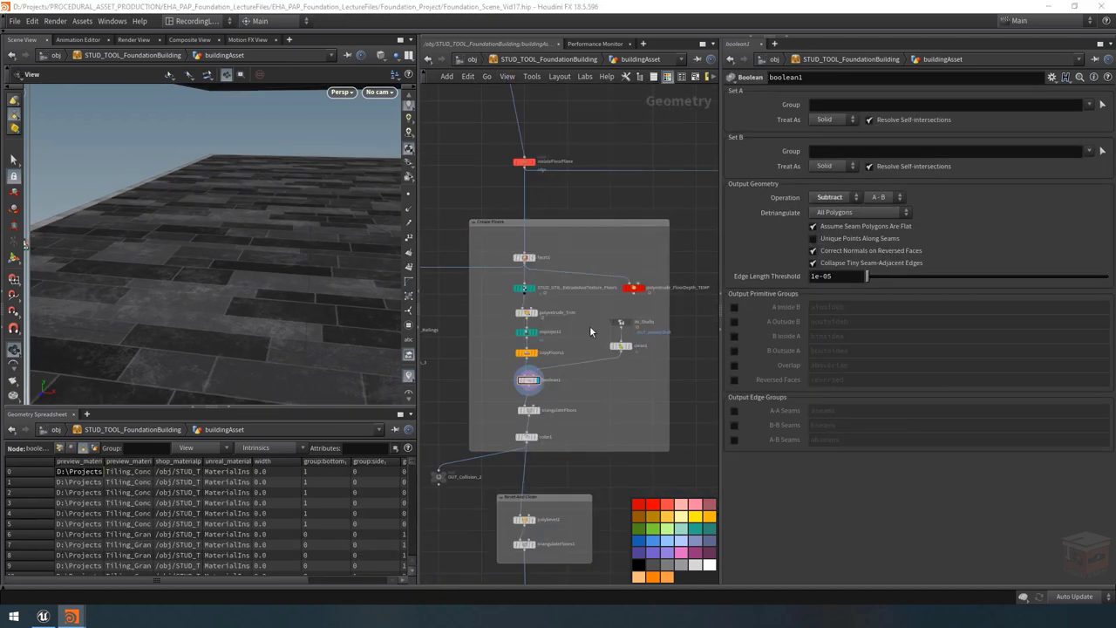
left_click(621, 322)
scroll(598, 337, "down", 5)
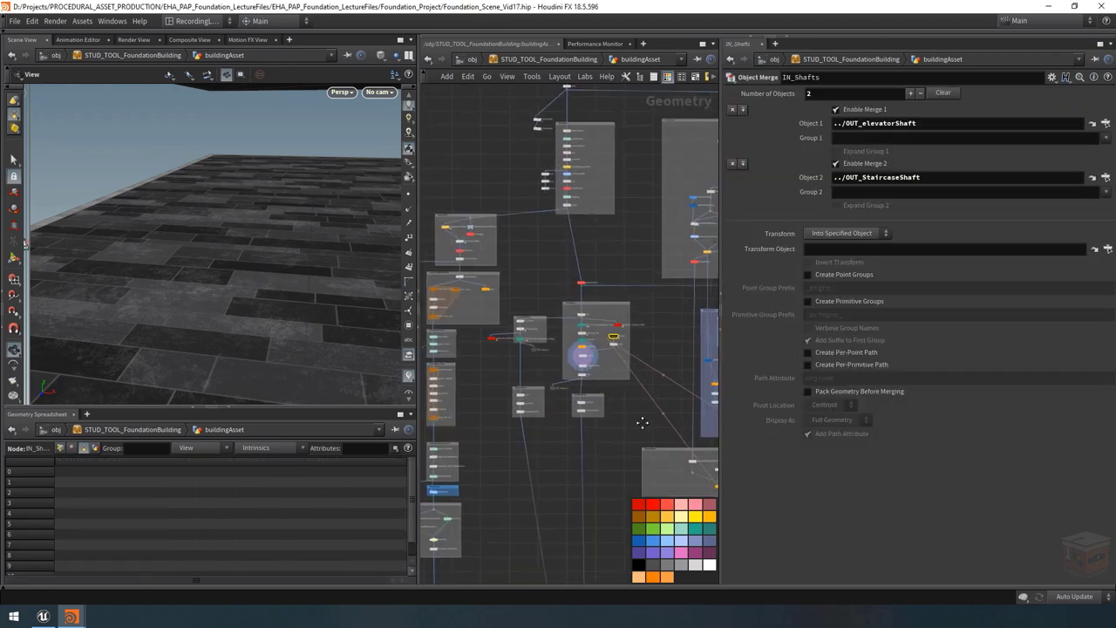
scroll(514, 375, "up", 5)
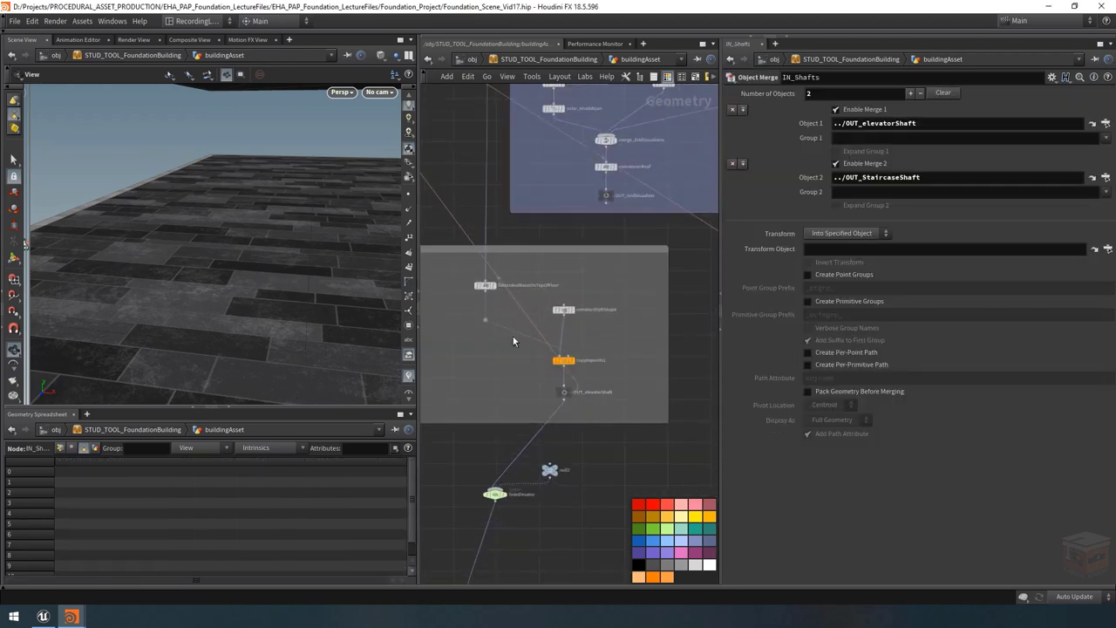
Step: Set the Y translate of the elevator's flattenAndRaiseOnTopOfFloor node to ch("../../floorDepth")-0.01 and inspect the shaft area in the floor
scroll(509, 298, "up", 2)
left_click(490, 300)
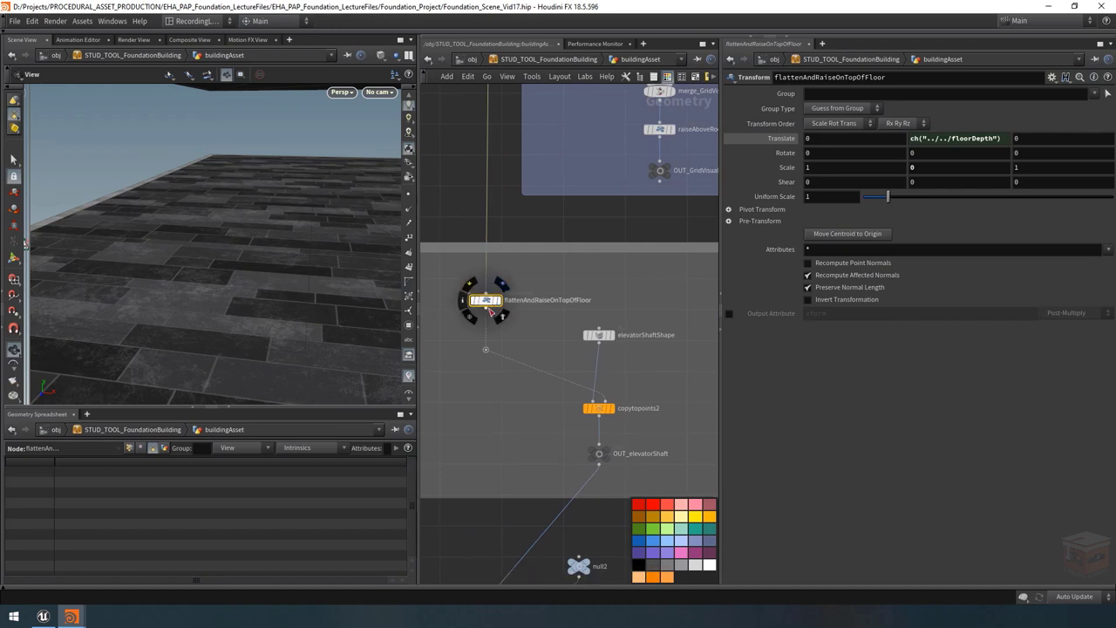
left_click(1003, 138)
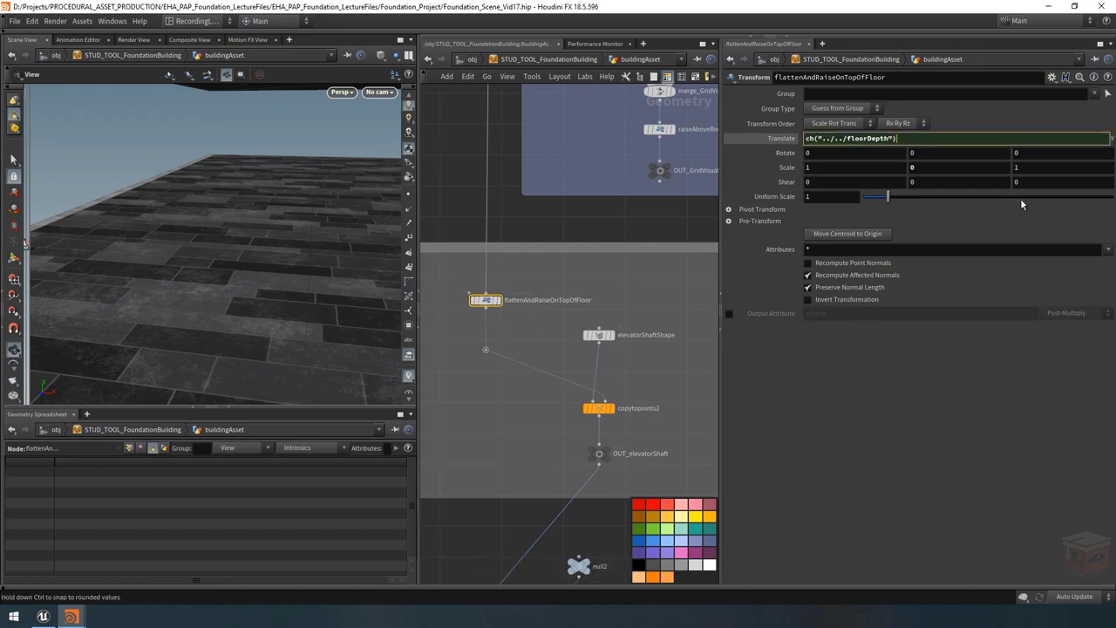
type("-0.01")
key("Return")
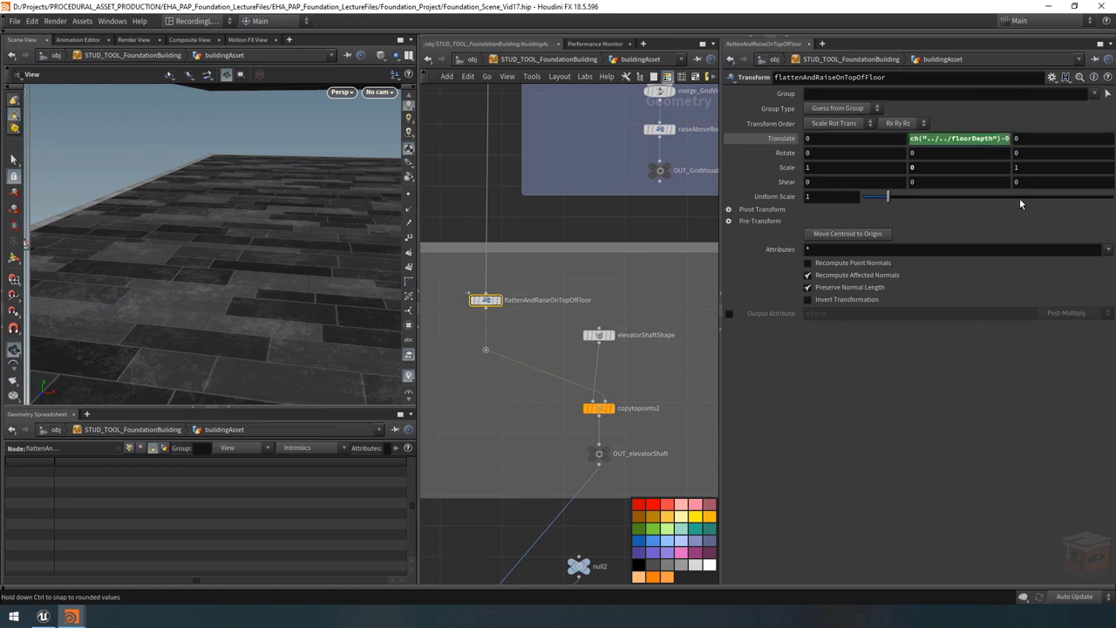
left_click_drag(317, 182, 277, 208)
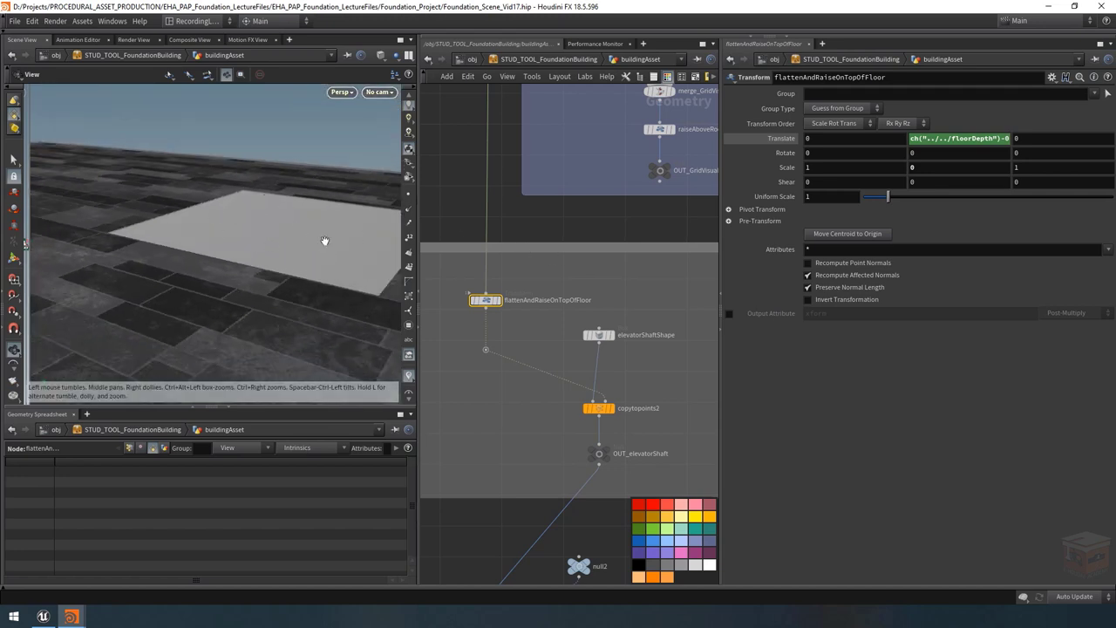
Step: Lower the Y translate of the staircase's flattenAndRaiseOnTopOfFloor1 node below ch("../../floorDepth") by the same offset as the elevator's node
scroll(616, 291, "down", 5)
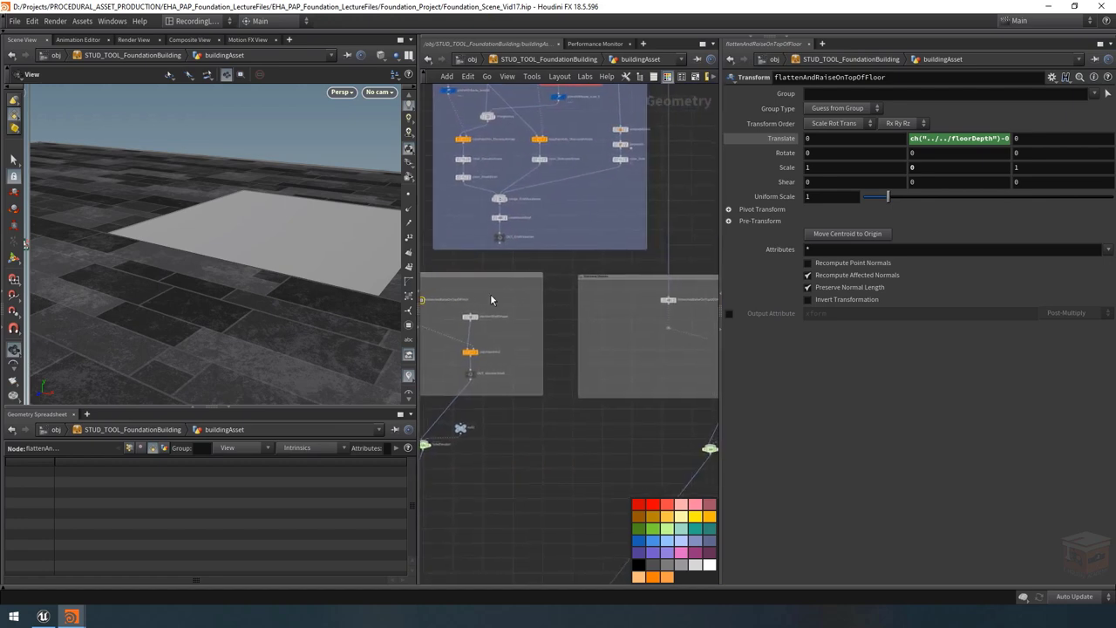
scroll(669, 305, "up", 3)
left_click(669, 298)
left_click_drag(267, 267, 463, 216)
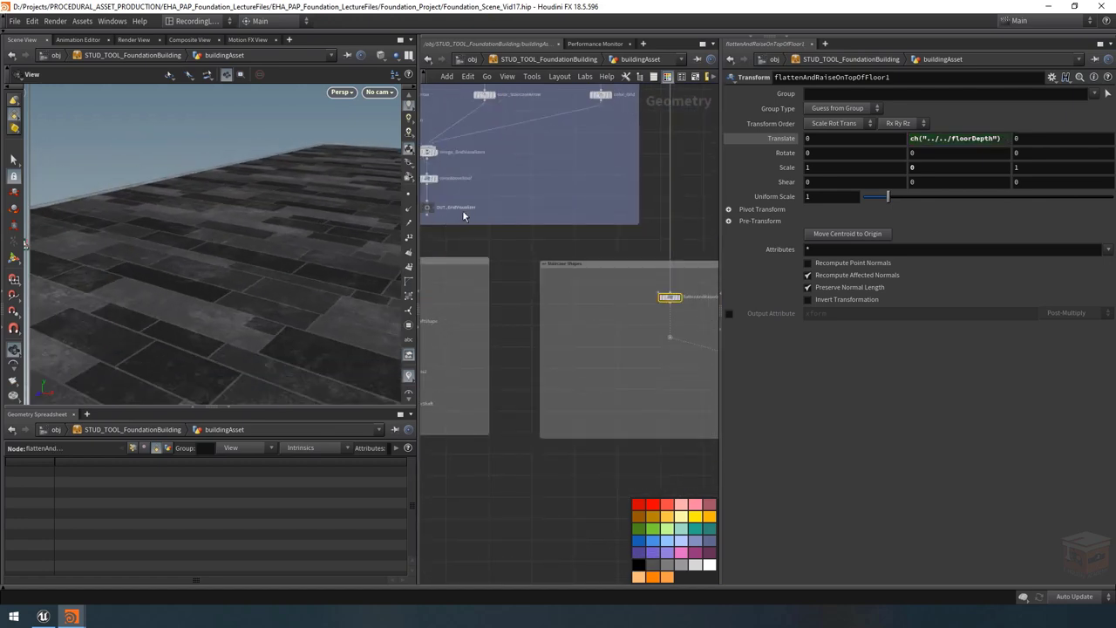
left_click(1005, 138)
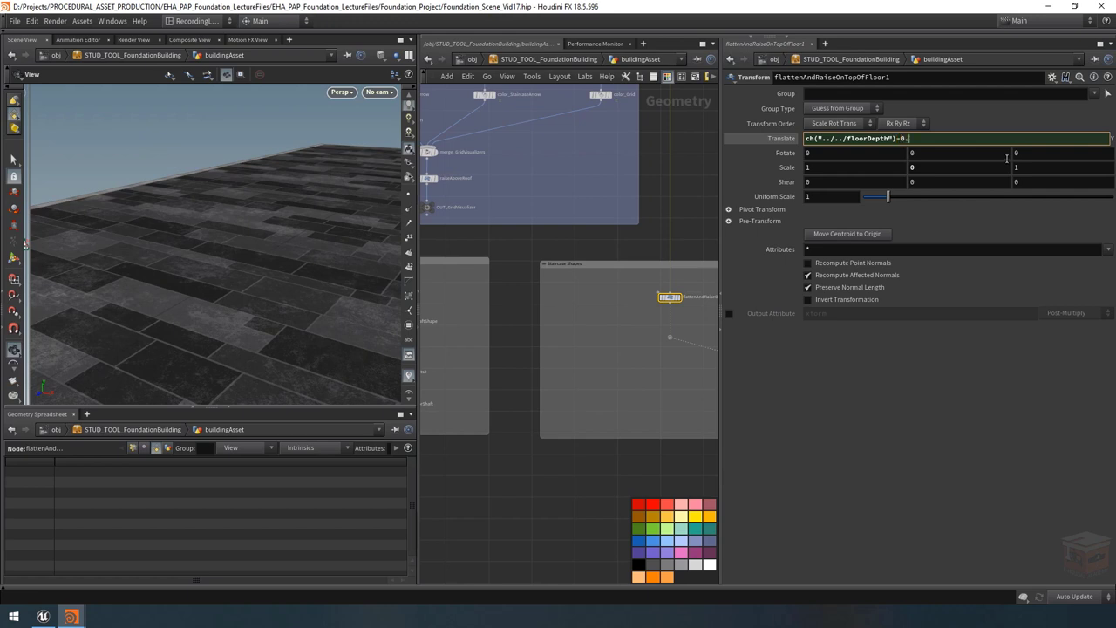
key("Return")
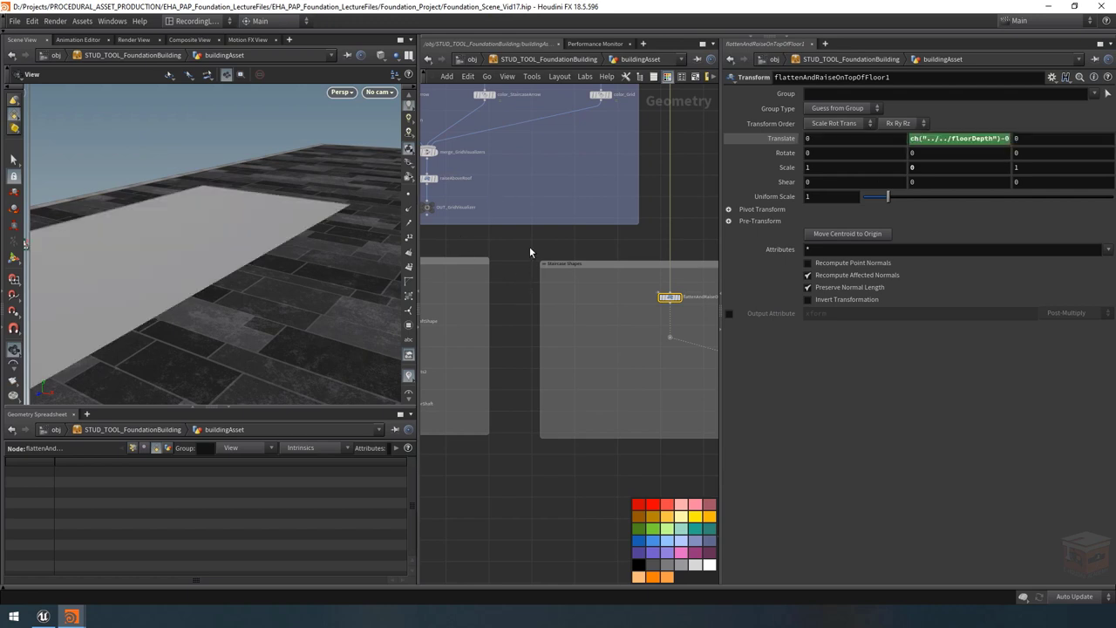
Step: Examine the shaft openings cut through the stacked floors and return to the IN_Shafts branch of the Create Floors network
left_click_drag(258, 239, 277, 131)
middle_click_drag(522, 251, 576, 265)
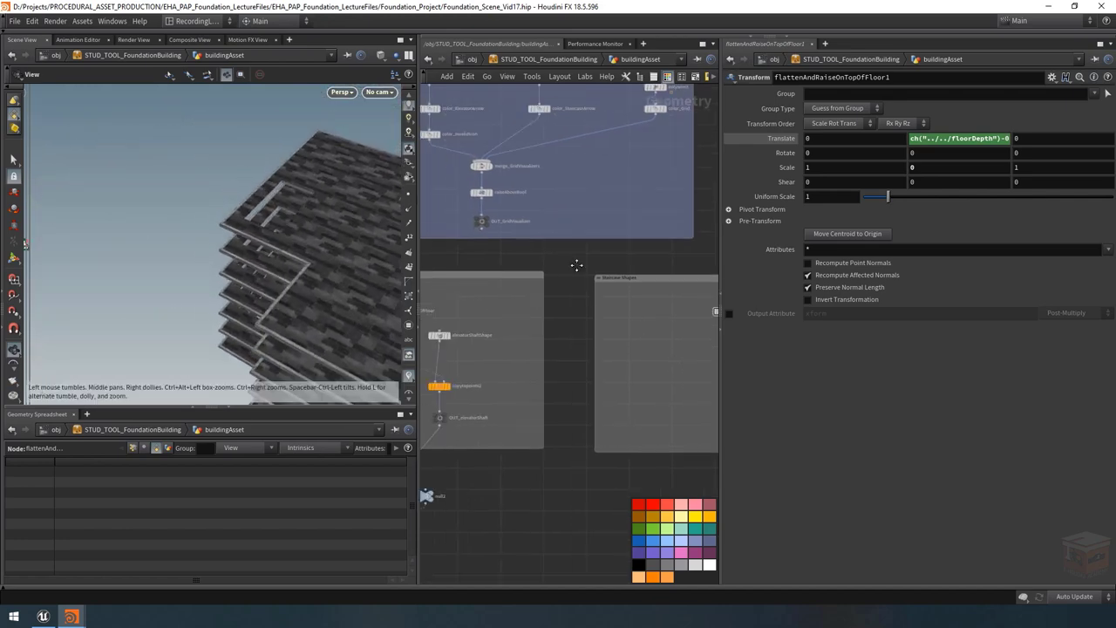
scroll(576, 265, "down", 6)
scroll(616, 327, "up", 5)
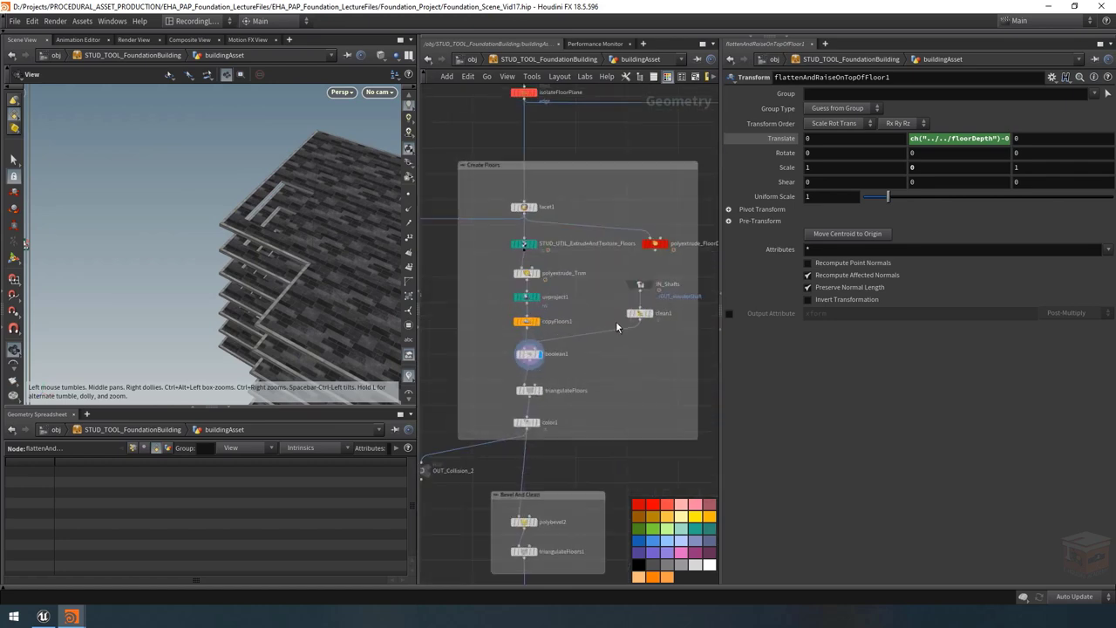
middle_click_drag(616, 327, 585, 316)
left_click_drag(256, 193, 325, 219)
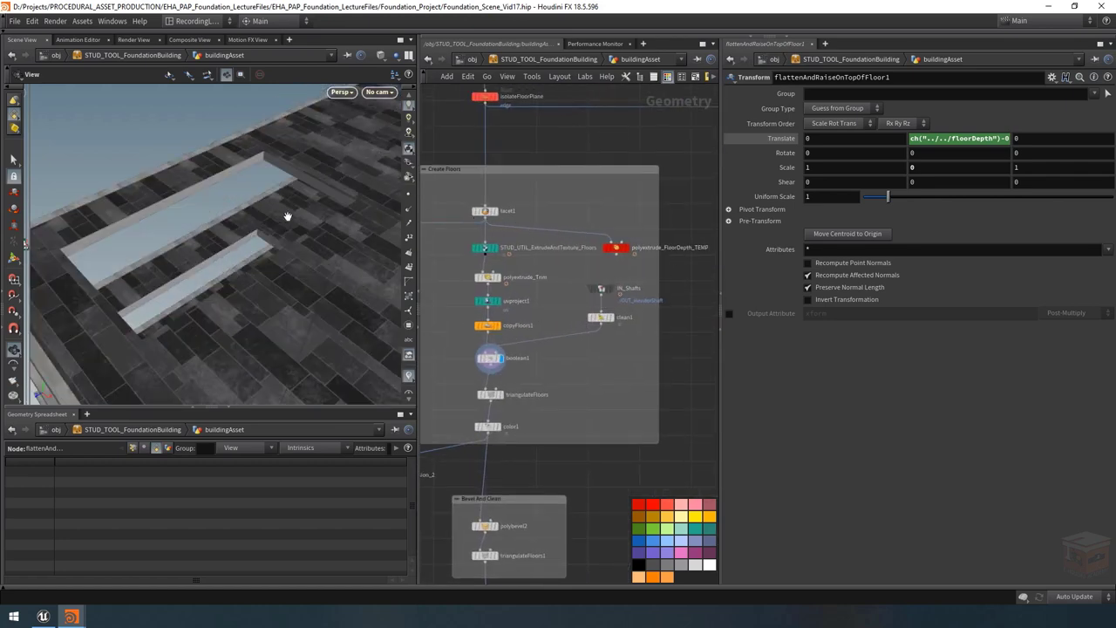
scroll(568, 334, "up", 3)
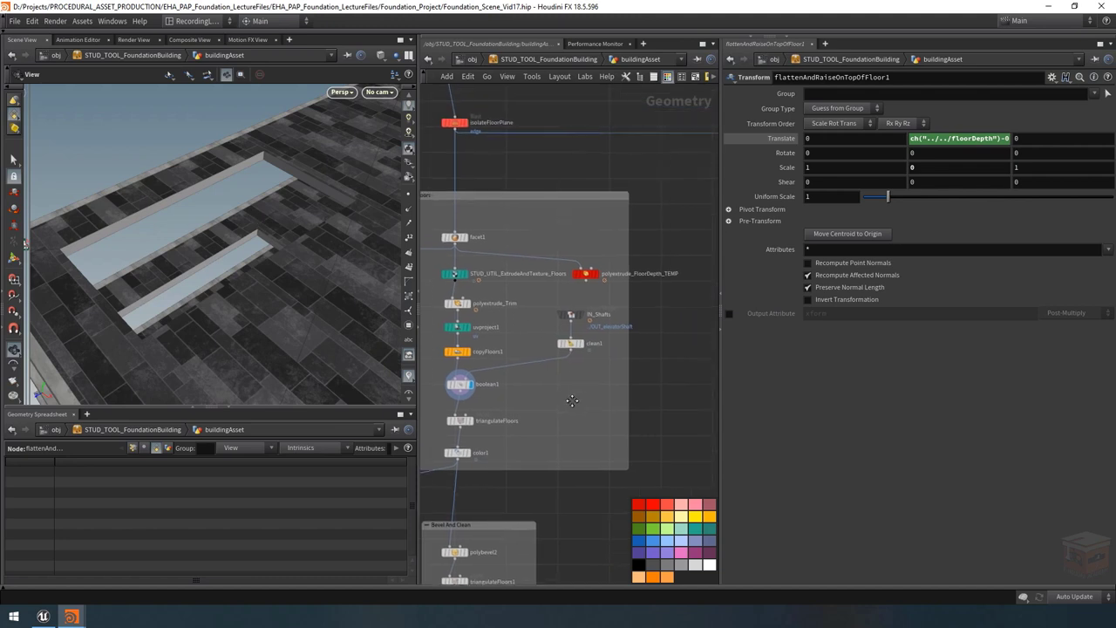
left_click_drag(583, 272, 567, 212)
left_click_drag(549, 326, 551, 293)
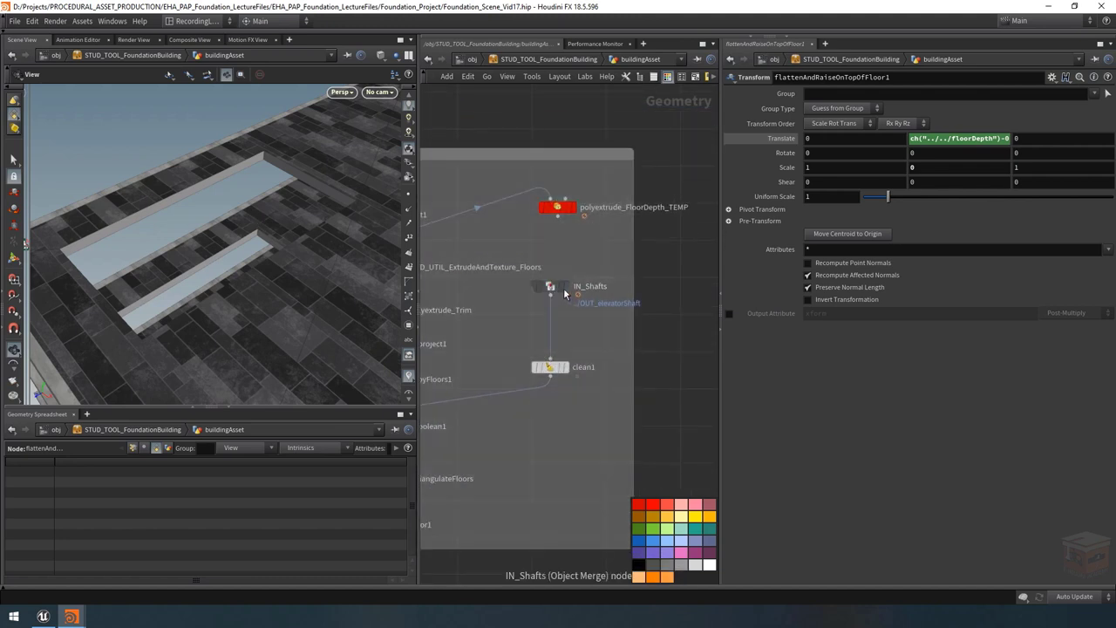
Step: Display the IN_Shafts merge and view the whole elevator and staircase shaft volumes
left_click(566, 286)
left_click(550, 286)
key("h")
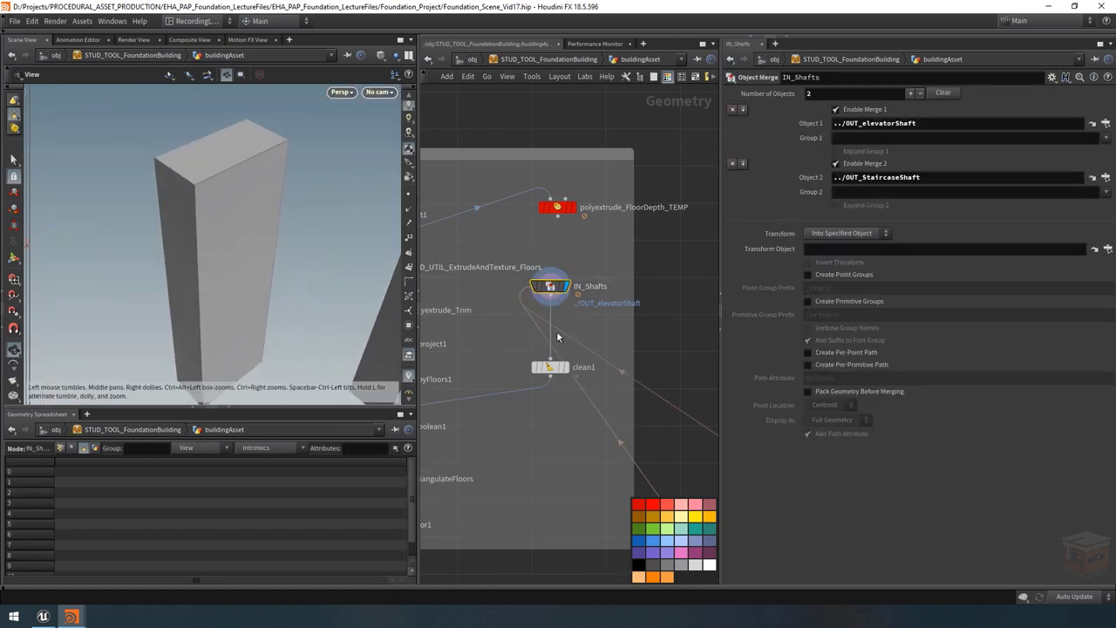
middle_click_drag(603, 332, 594, 335)
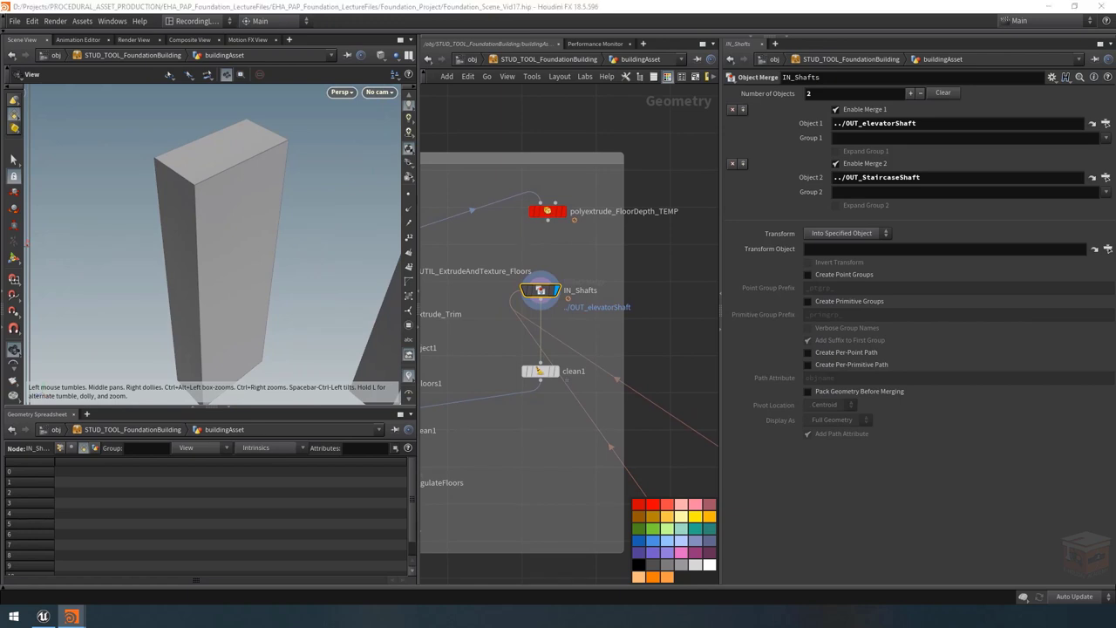
middle_click_drag(578, 334, 576, 332)
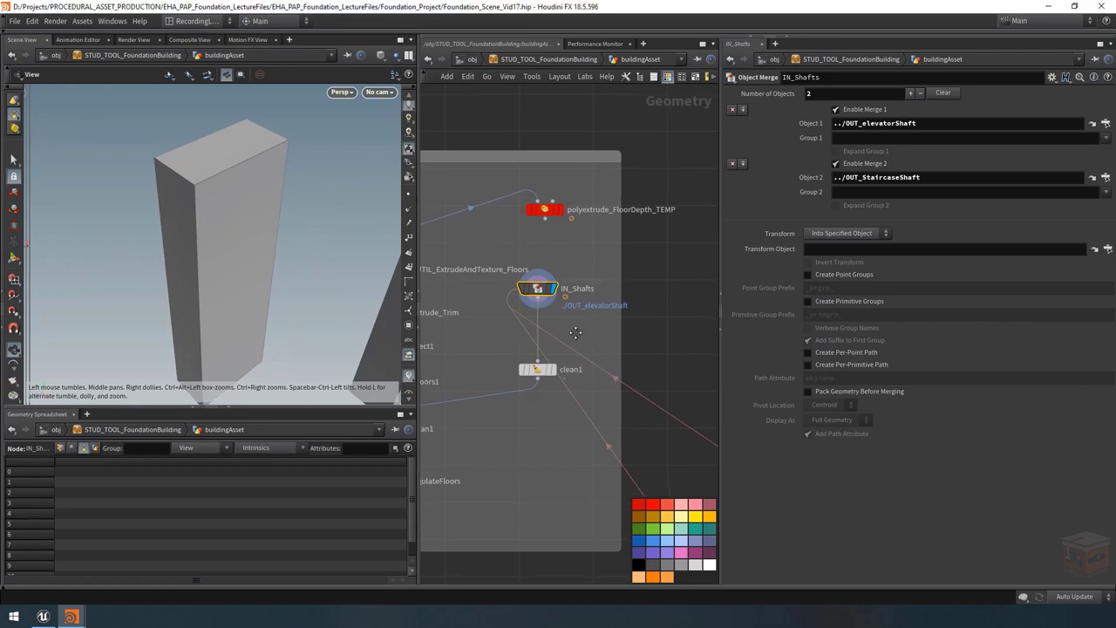
key("h")
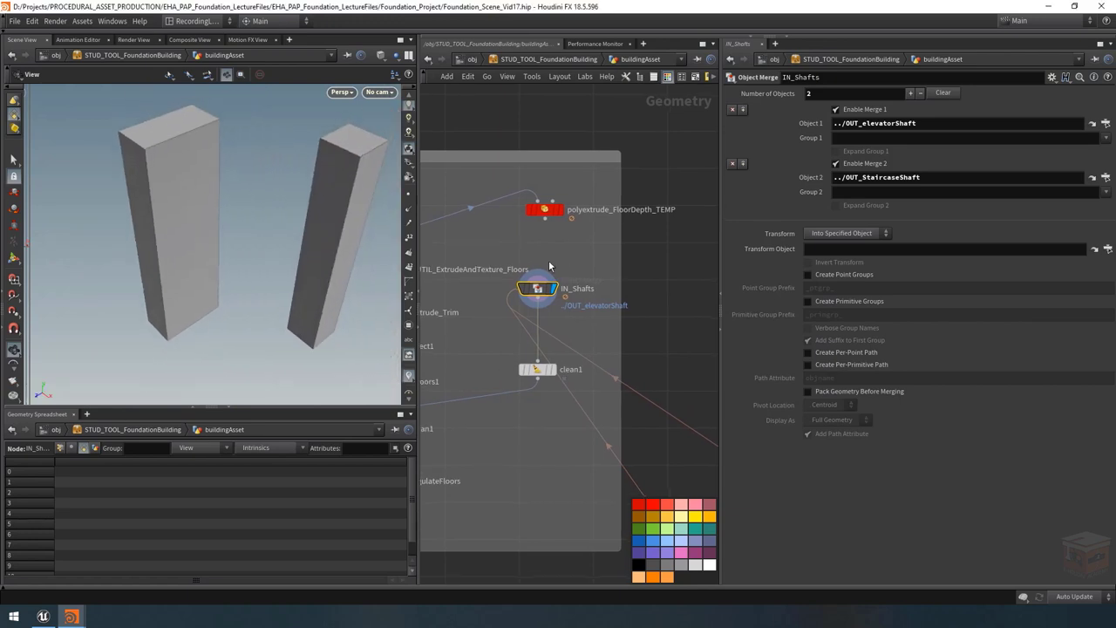
middle_click_drag(509, 344, 601, 321)
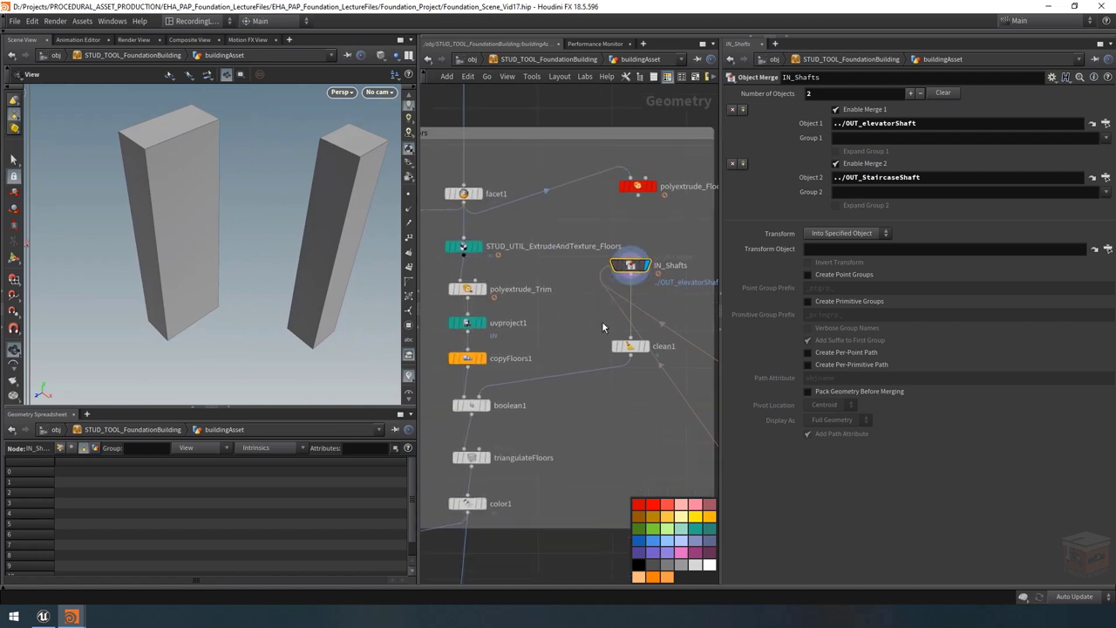
Step: Display and select boolean1 and examine the inner side faces of the shaft cutouts up close
left_click(490, 417)
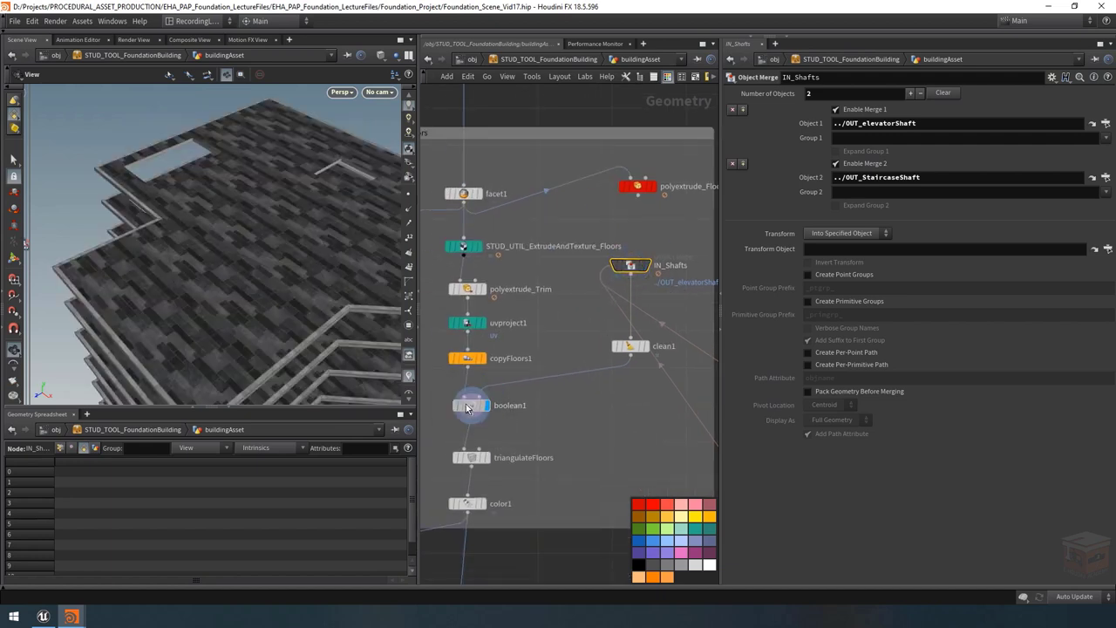
left_click(471, 405)
scroll(341, 163, "up", 5)
left_click_drag(341, 163, 127, 185)
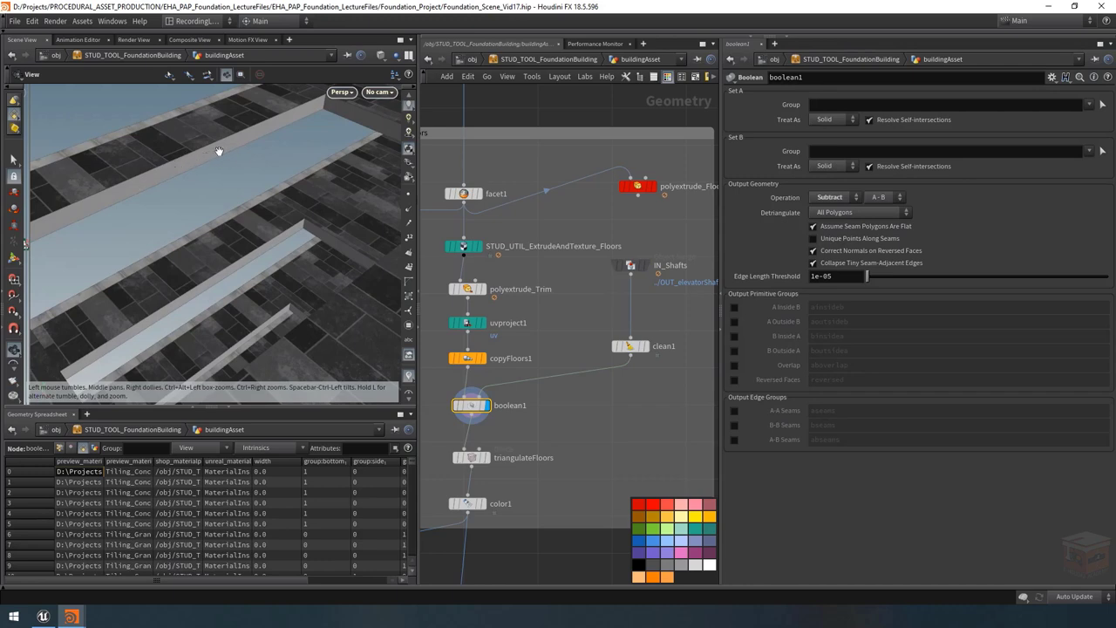
left_click_drag(297, 248, 273, 212)
scroll(267, 250, "down", 3)
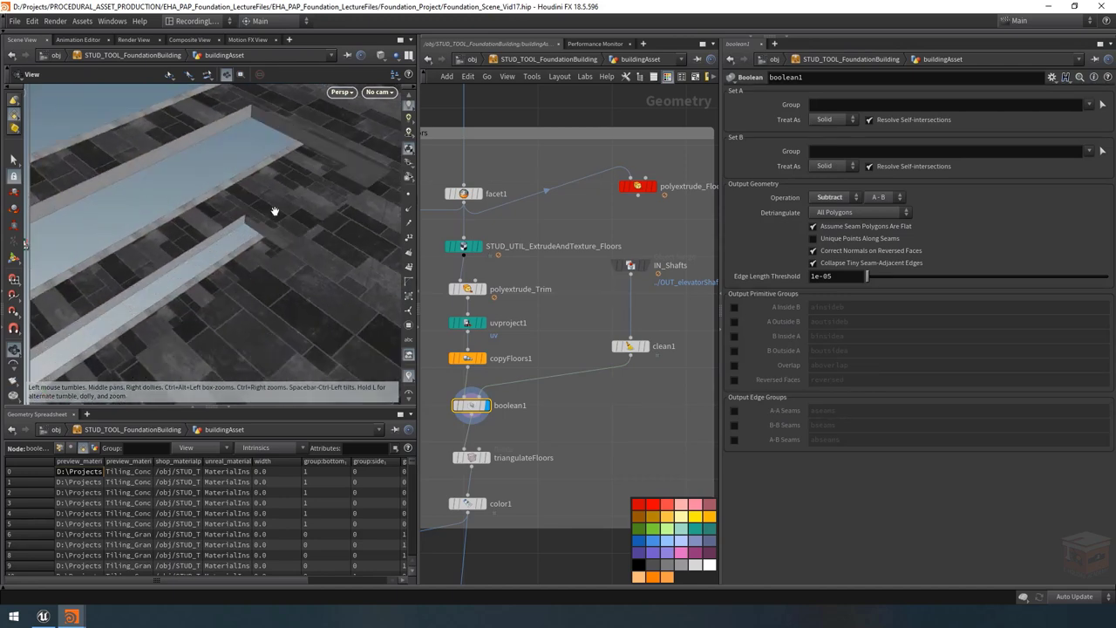
Step: Insert a UV Unwrap node between IN_Shafts and clean1, align it in the chain, and display the unwrapped shafts
middle_click_drag(643, 296, 597, 334)
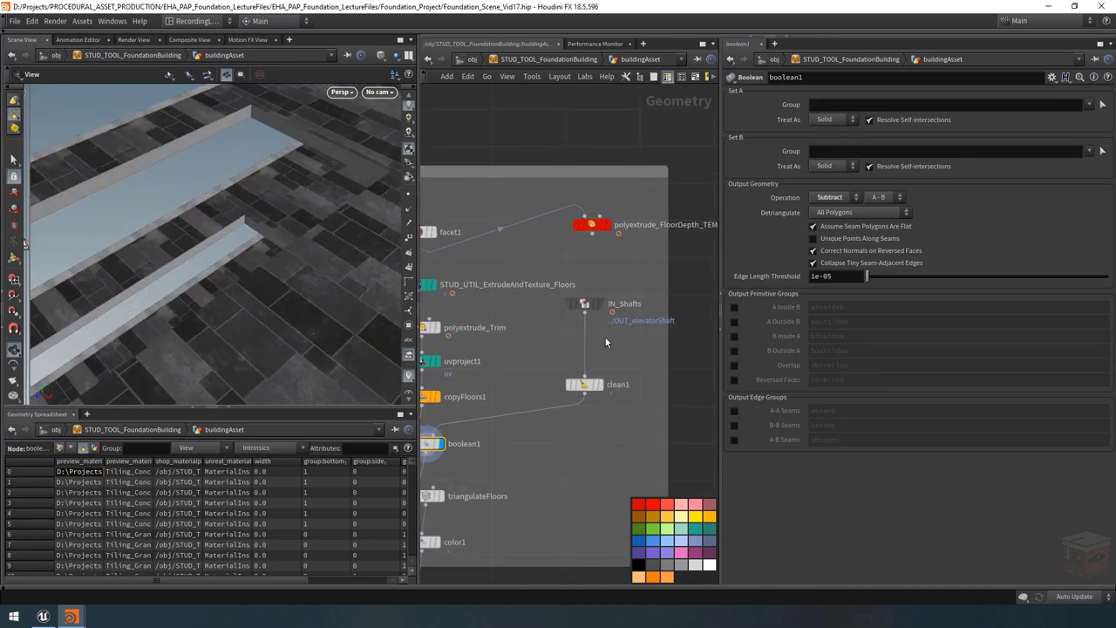
key("Tab")
type("uvunwrap")
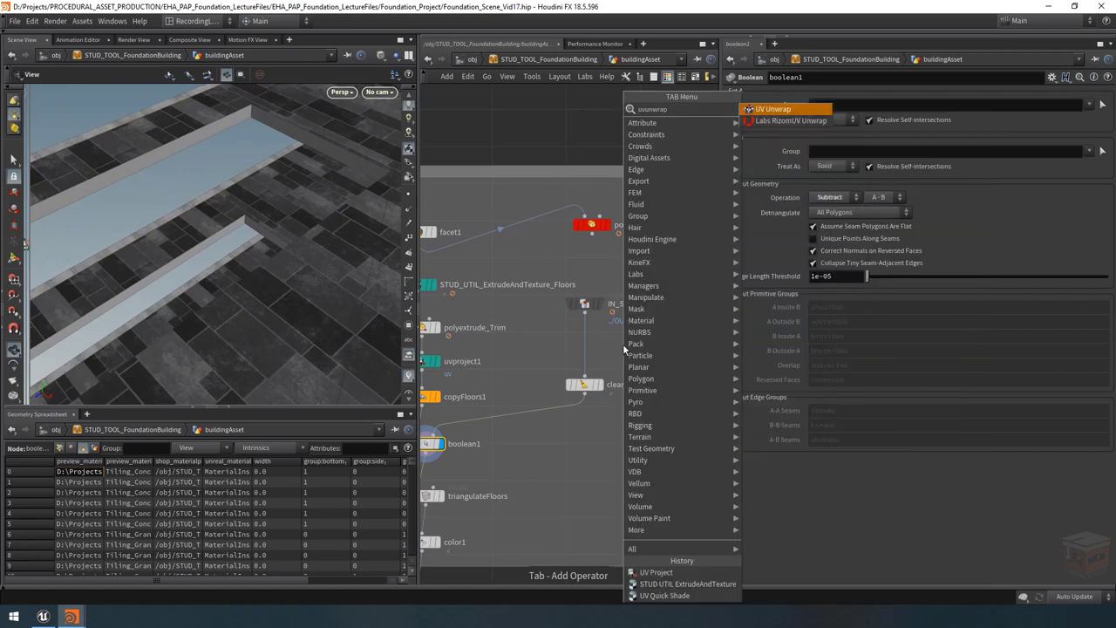
key("Return")
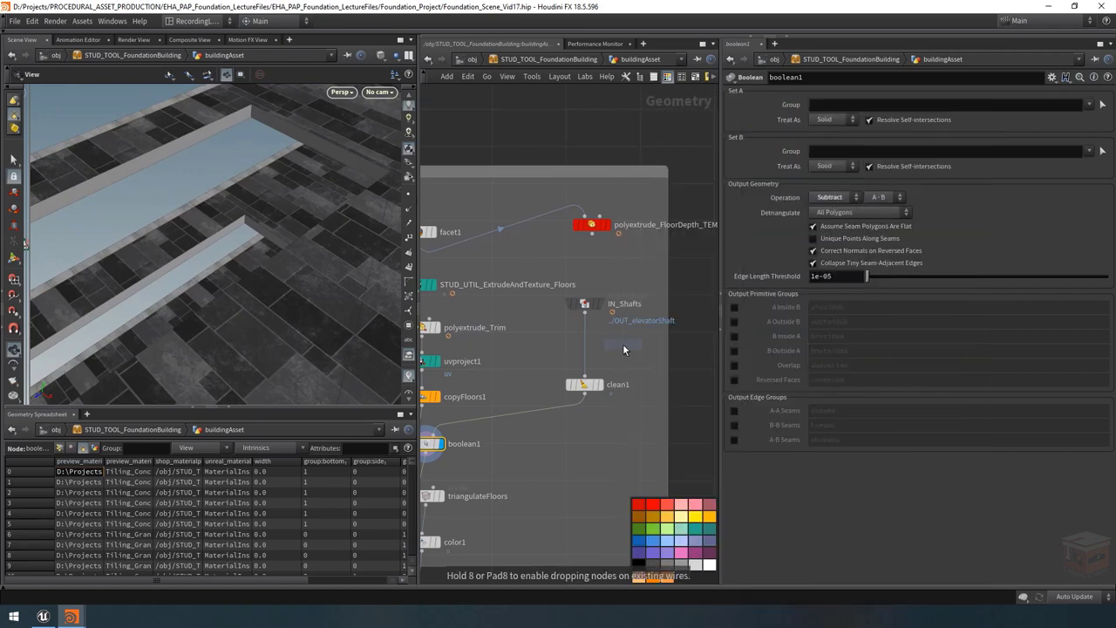
left_click(621, 344)
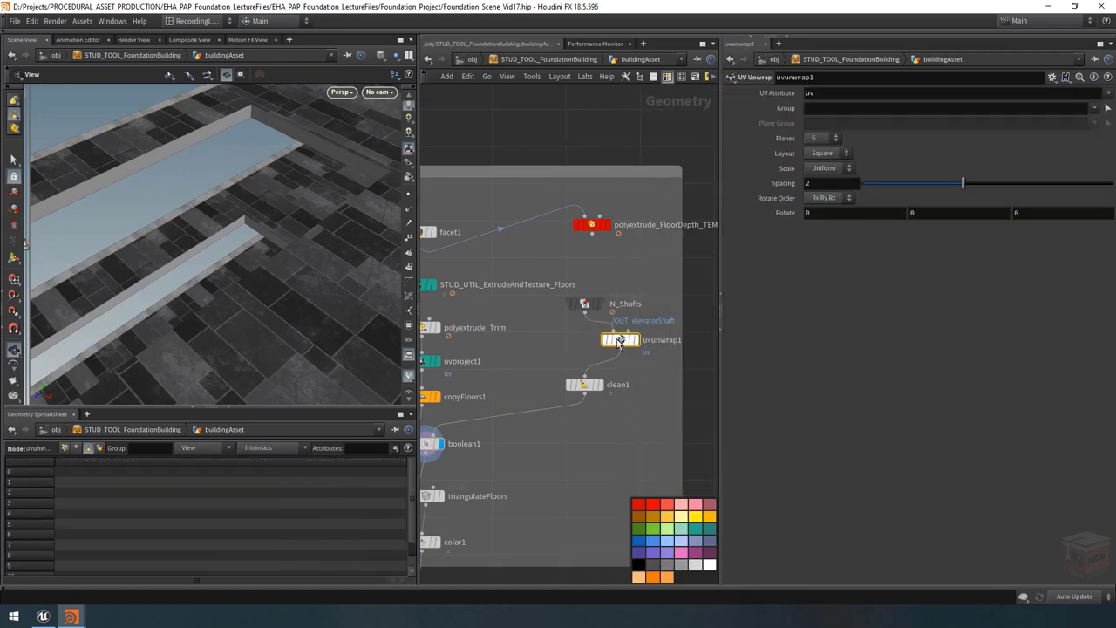
left_click_drag(619, 343, 583, 340)
mouse_move(589, 390)
left_click_drag(587, 390, 587, 425)
mouse_move(584, 337)
left_click(605, 317)
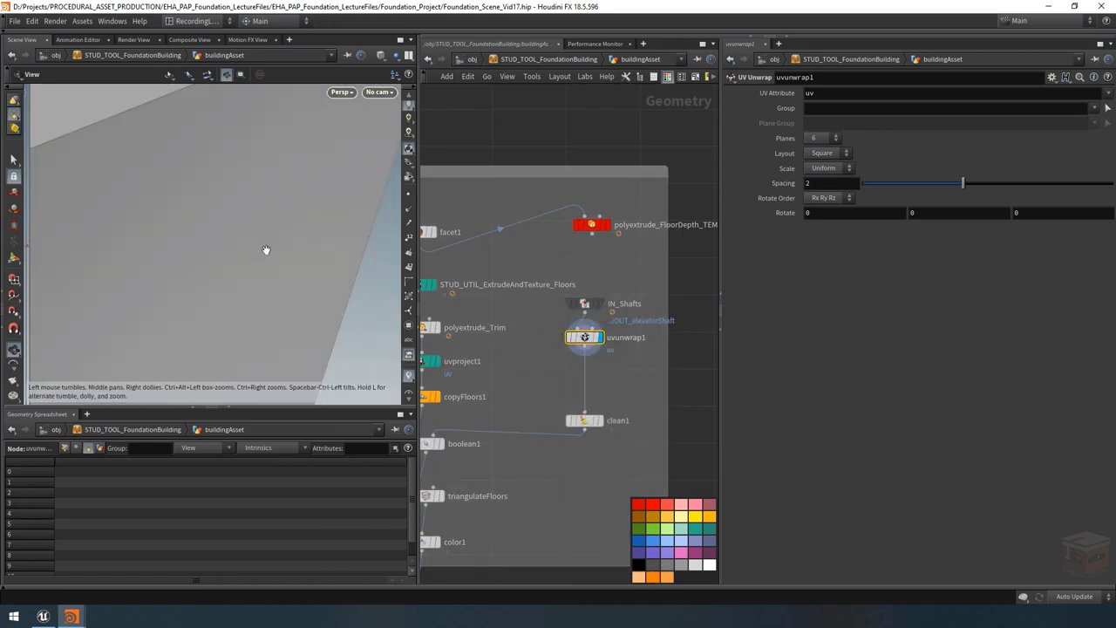
key("h")
Step: Add a UV Quick Shade node branching off uvunwrap1 and display the checker texture on the shafts
middle_click_drag(629, 392, 591, 391)
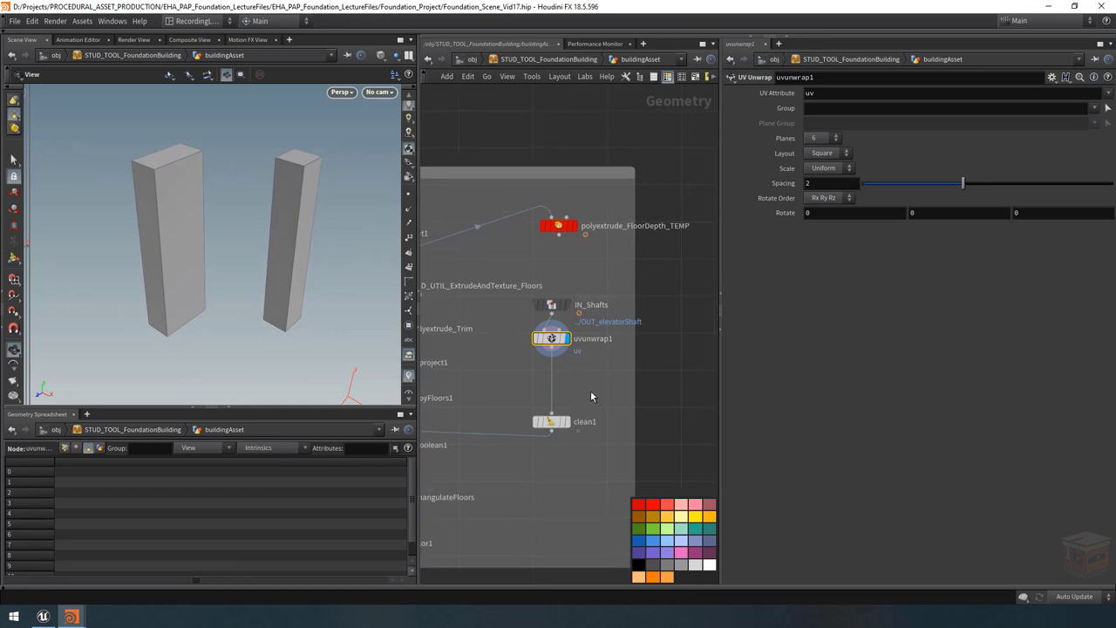
key("Tab")
type("quick")
key("Down")
key("Down")
key("Down")
key("Down")
key("Return")
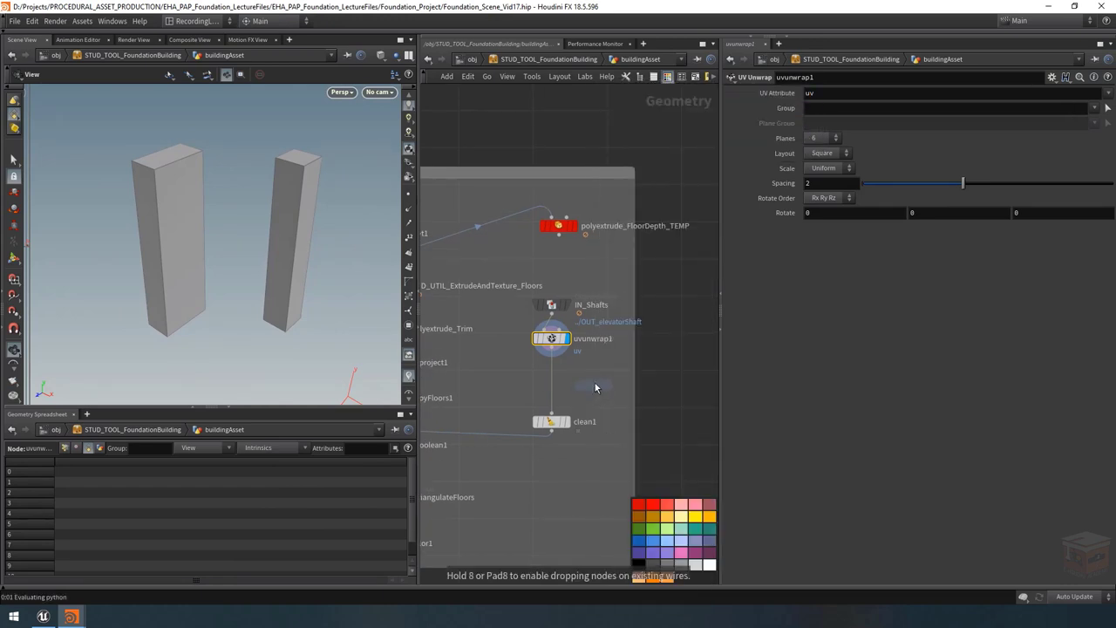
left_click(594, 392)
left_click(561, 353)
left_click(594, 377)
left_click(608, 384)
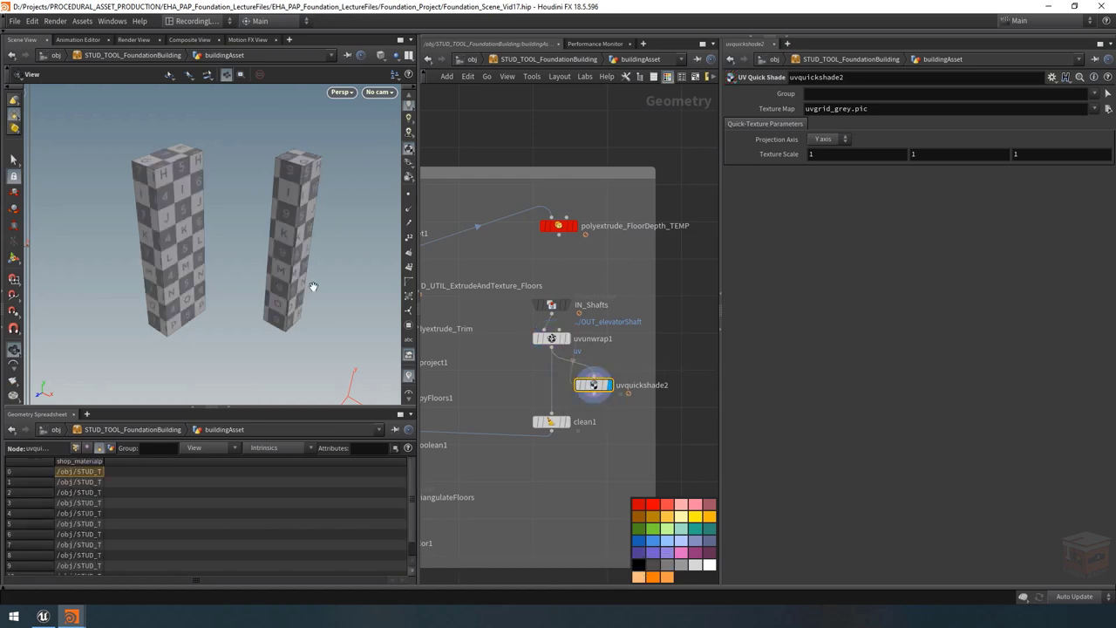
Step: Show the UV layout beside the perspective view and inspect how the shaft faces are unwrapped
key("space+5")
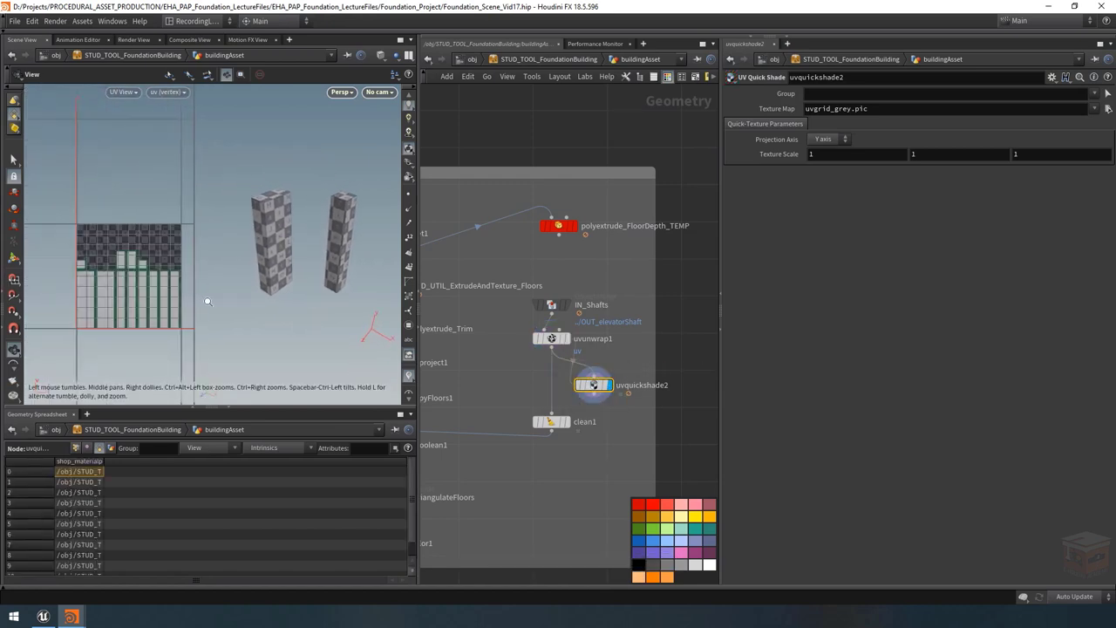
scroll(208, 302, "up", 2)
middle_click_drag(111, 304, 78, 276)
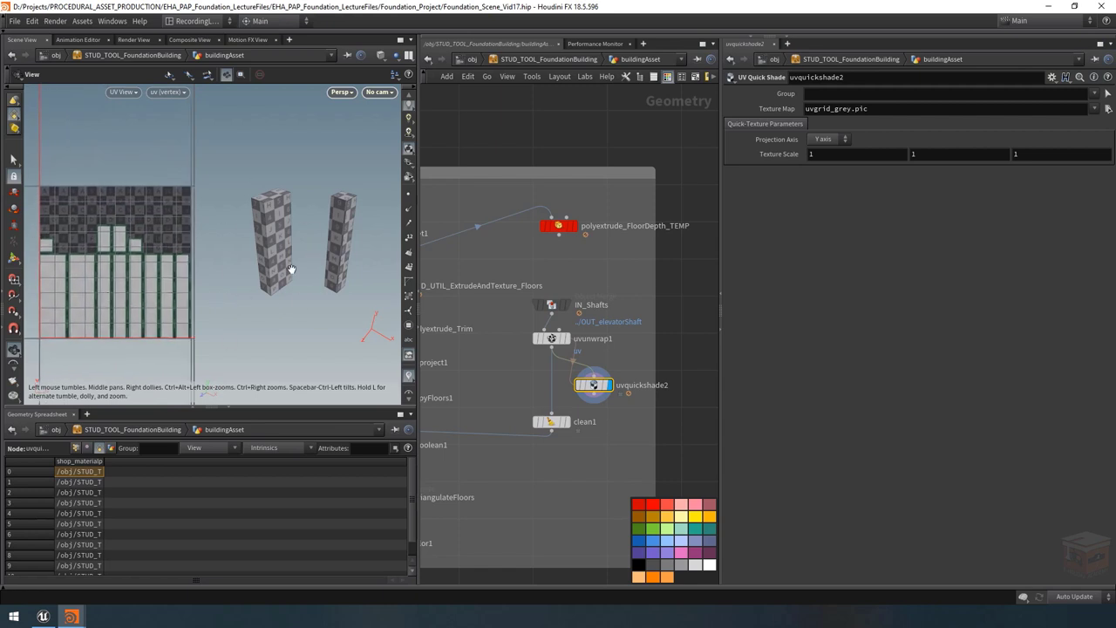
Step: Color the uvunwrap1 node teal in the network
middle_click_drag(649, 427, 616, 401)
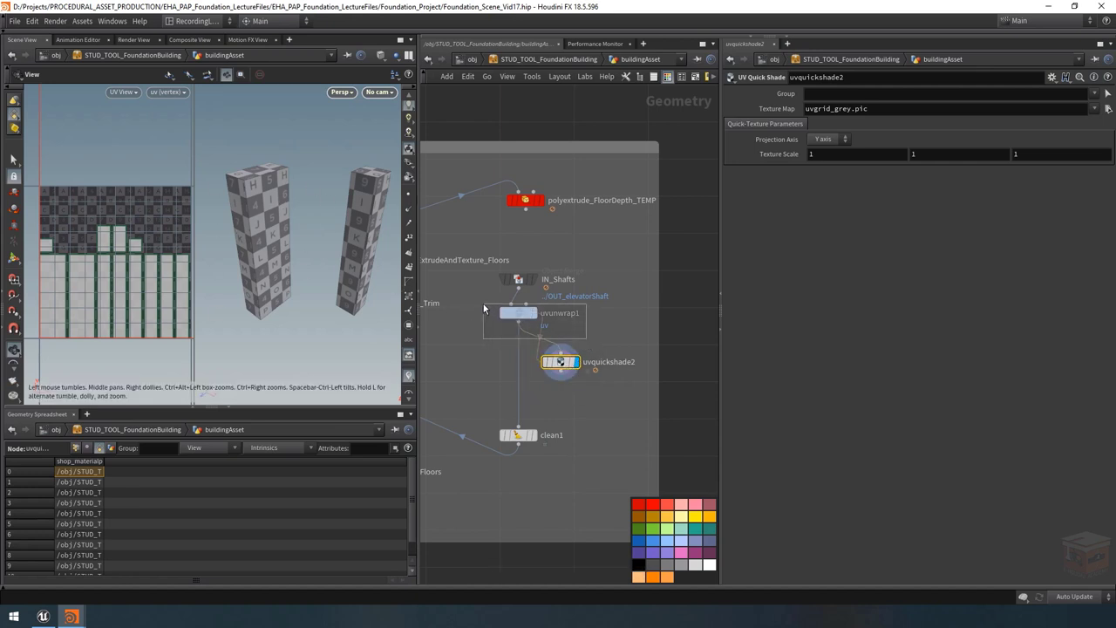
left_click(518, 313)
left_click_drag(518, 325, 512, 320)
Step: Set uvunwrap1's Scale to None and inspect the resulting UV layout and texture density on the shafts
left_click(827, 169)
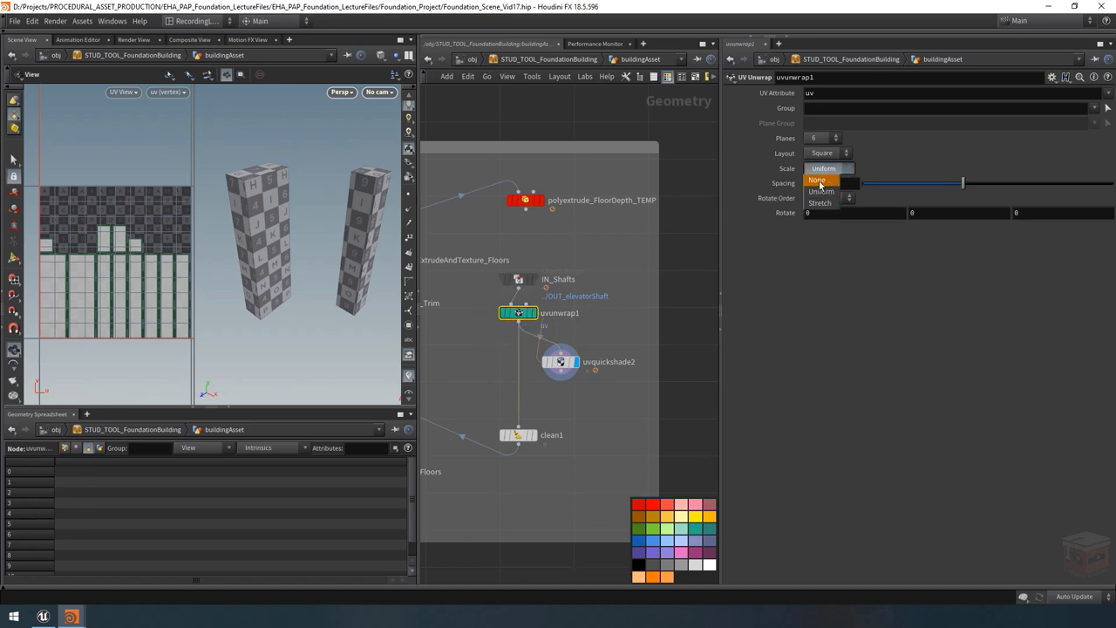
left_click(820, 180)
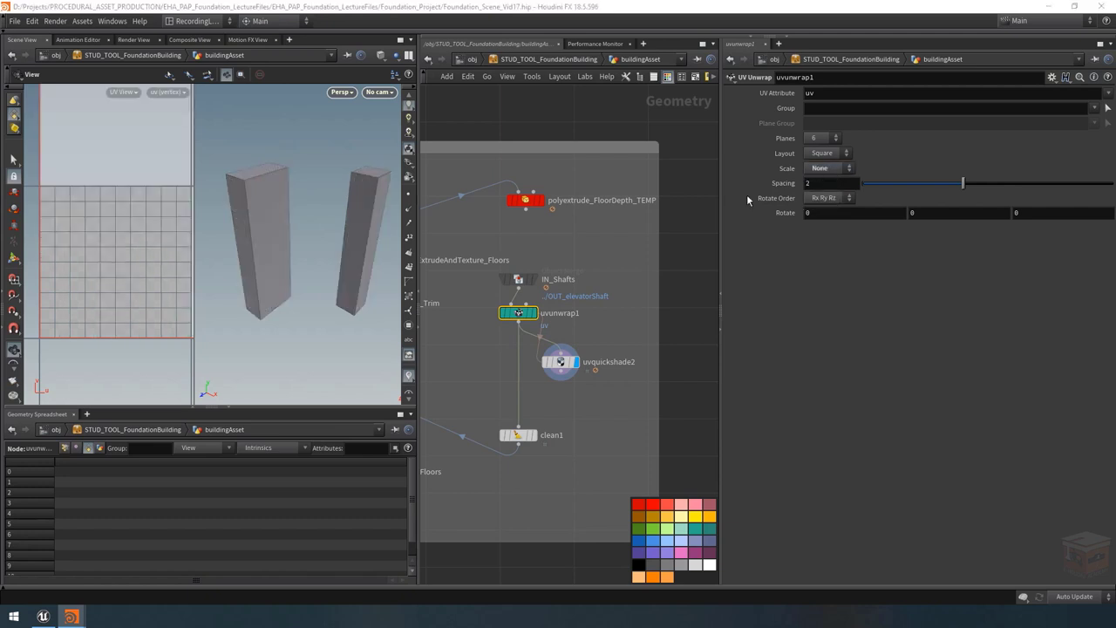
scroll(143, 231, "up", 5)
scroll(150, 230, "up", 5)
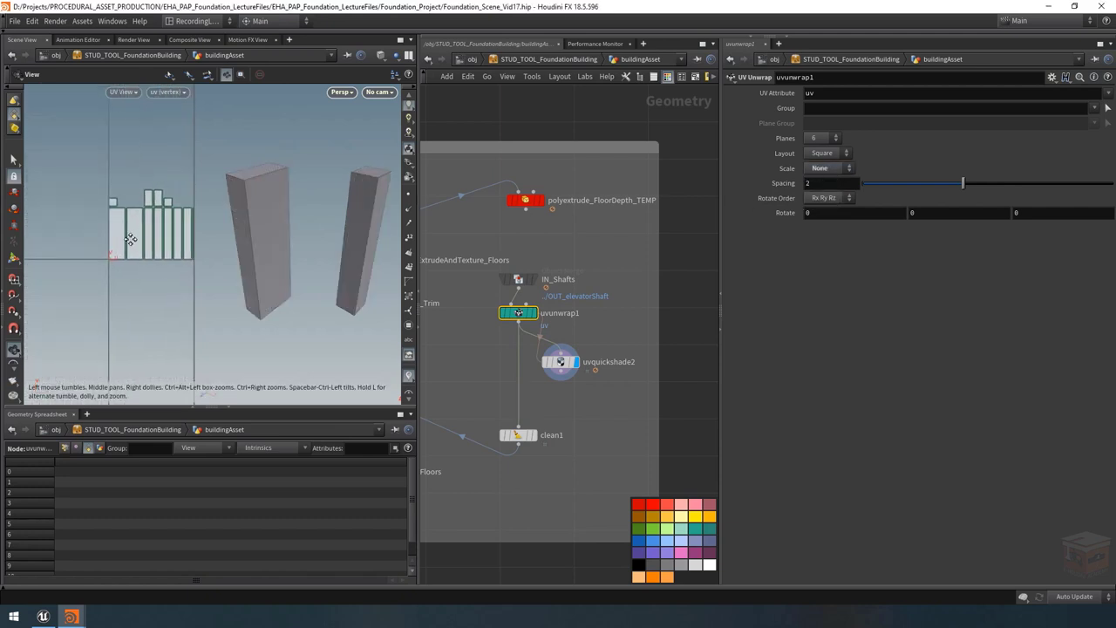
scroll(320, 175, "up", 2)
scroll(319, 176, "up", 6)
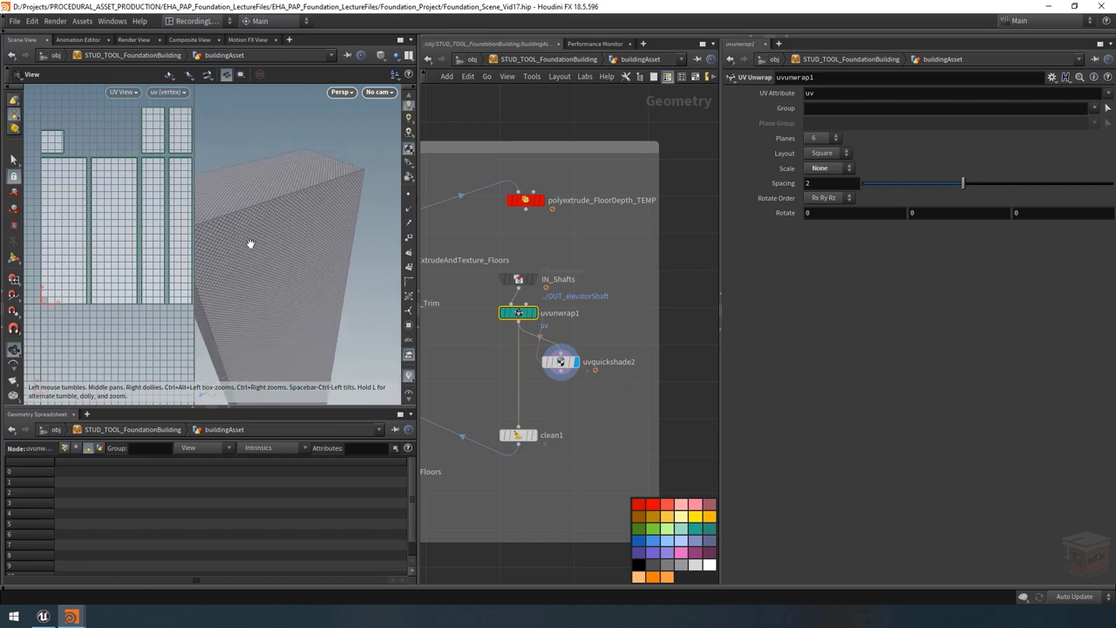
scroll(105, 249, "down", 5)
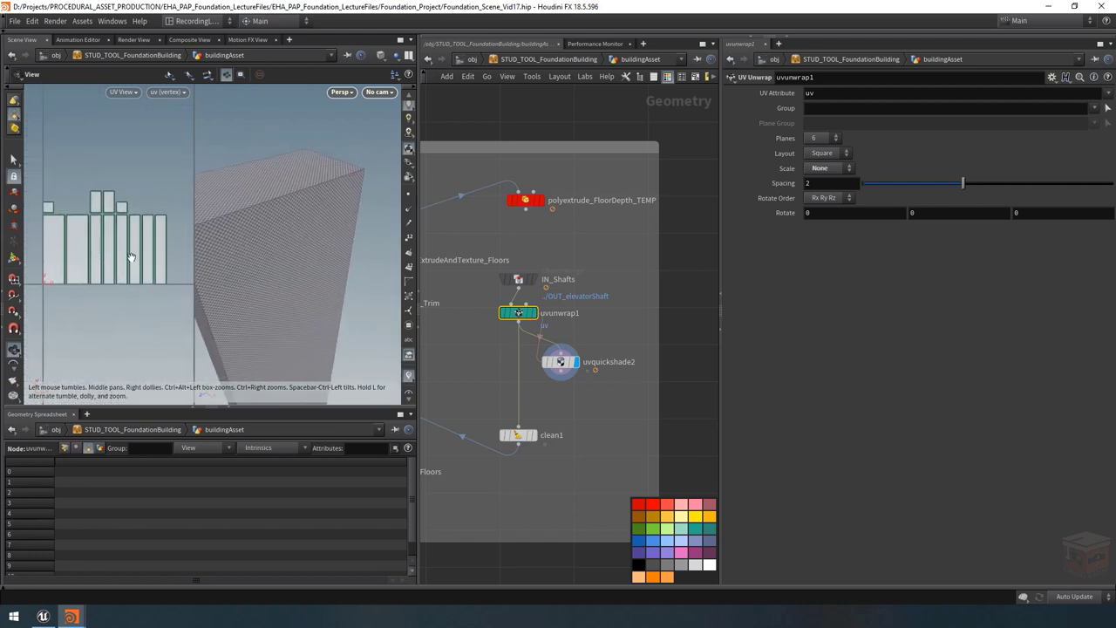
middle_click_drag(128, 260, 148, 253)
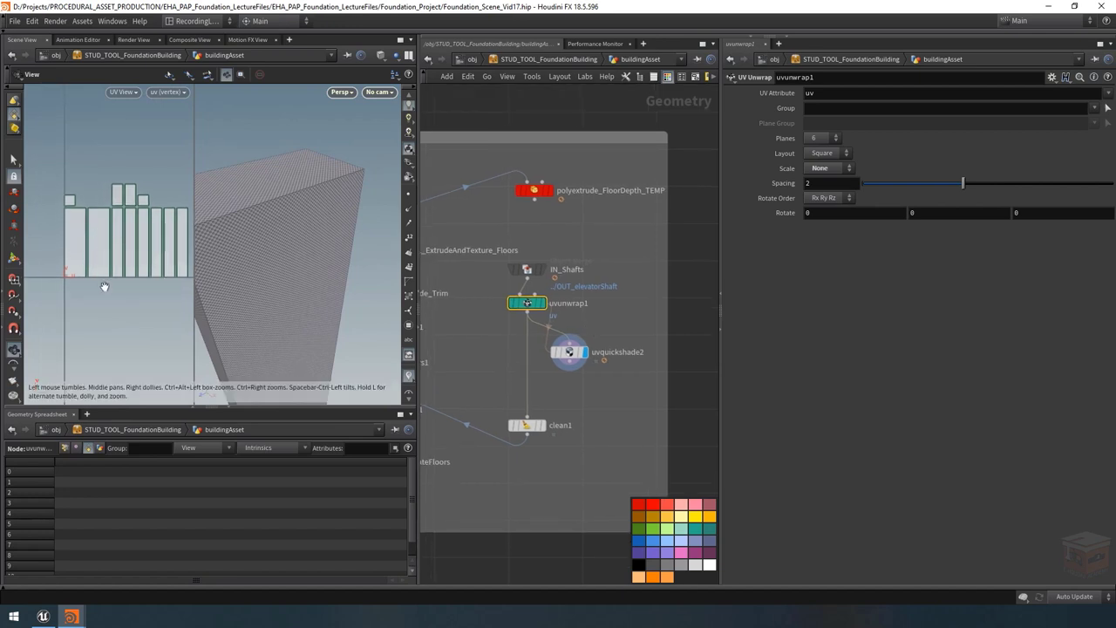
scroll(63, 282, "up", 5)
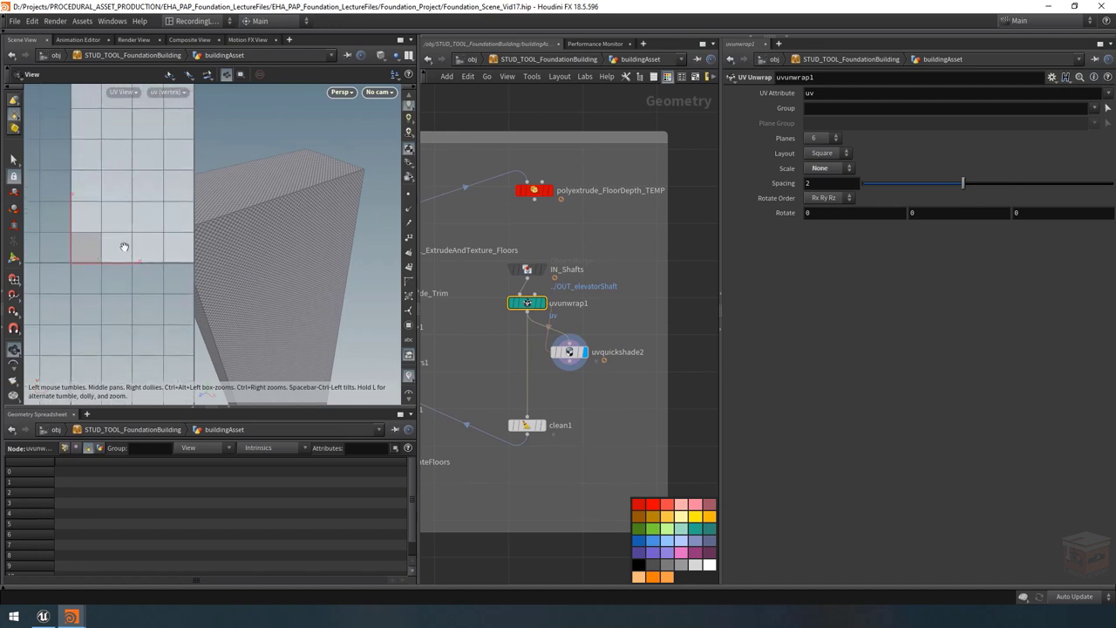
Step: Add a UV Transform node after uvquickshade2, display it, color it teal and frame the shafts in the perspective view
scroll(78, 237, "down", 5)
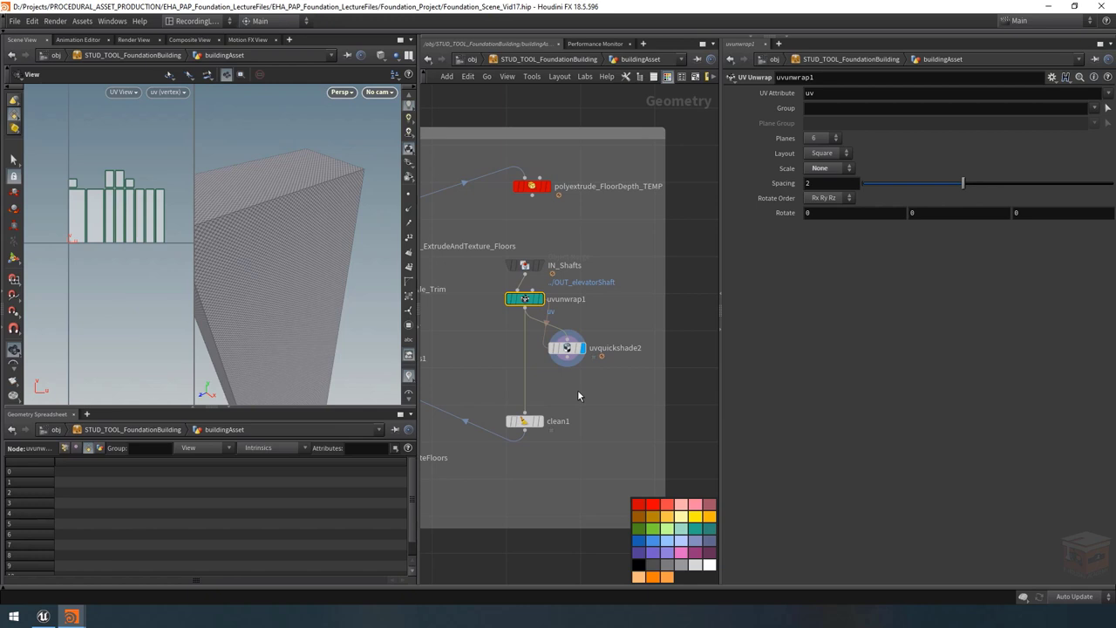
key("Tab")
type("uvlay")
key("Return")
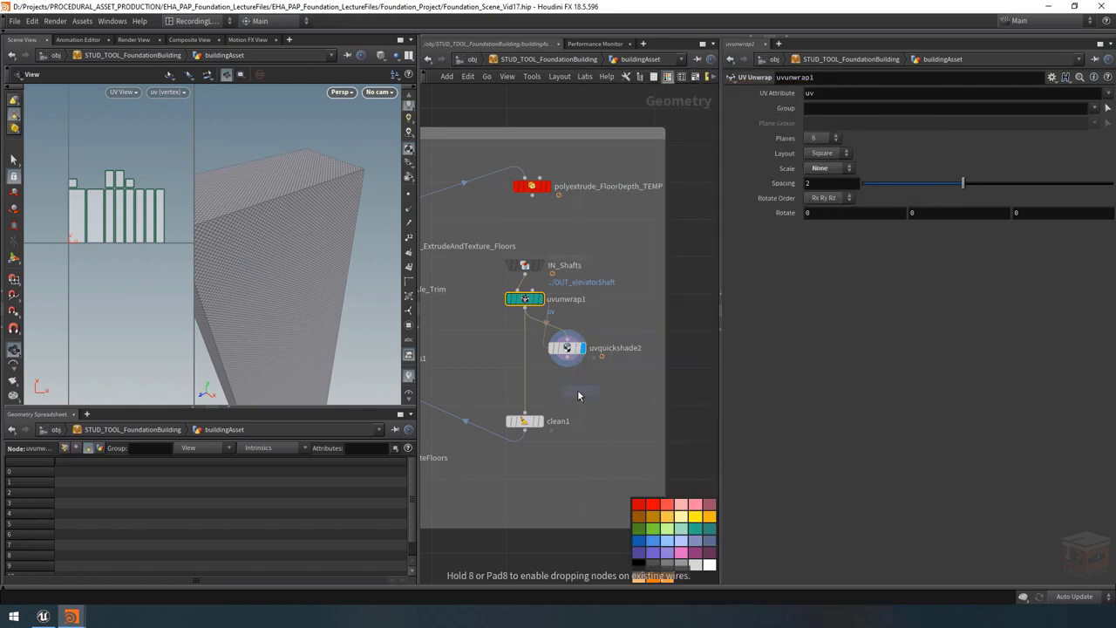
left_click(565, 387)
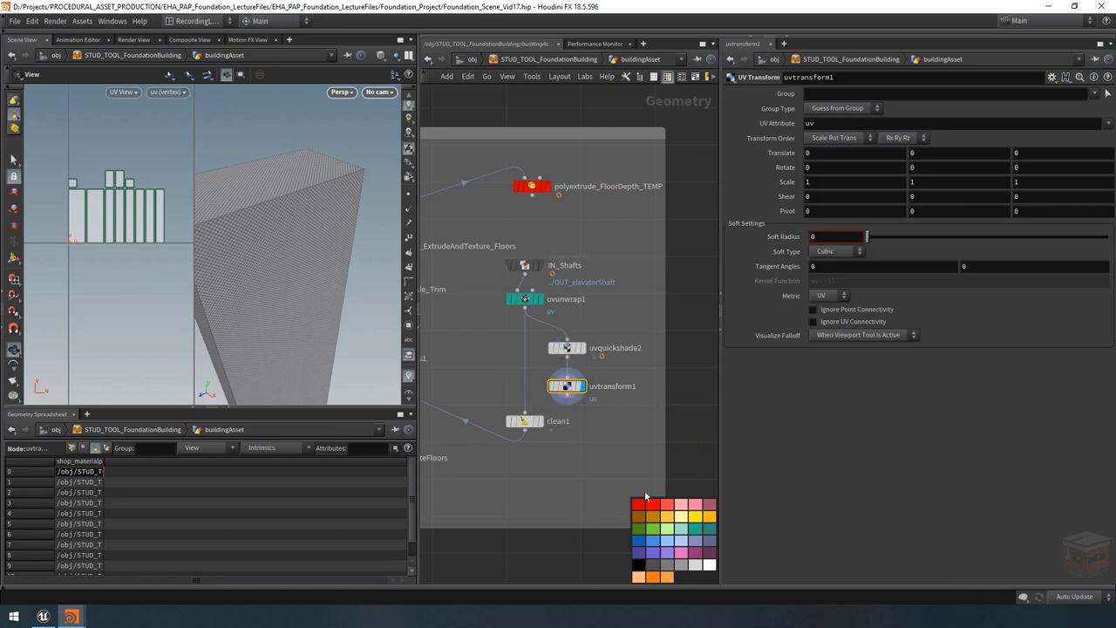
left_click(697, 531)
key("space+h")
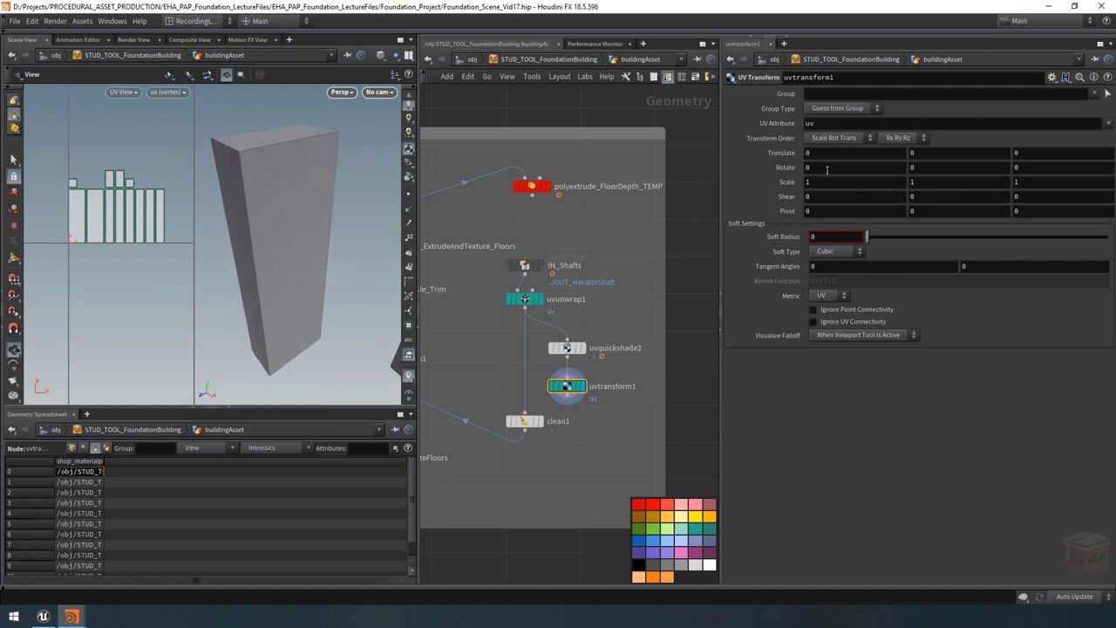
Step: Set uvtransform1's X and Y Scale to 0.2 and check the checker density on the shafts
type("0.2")
key("Tab")
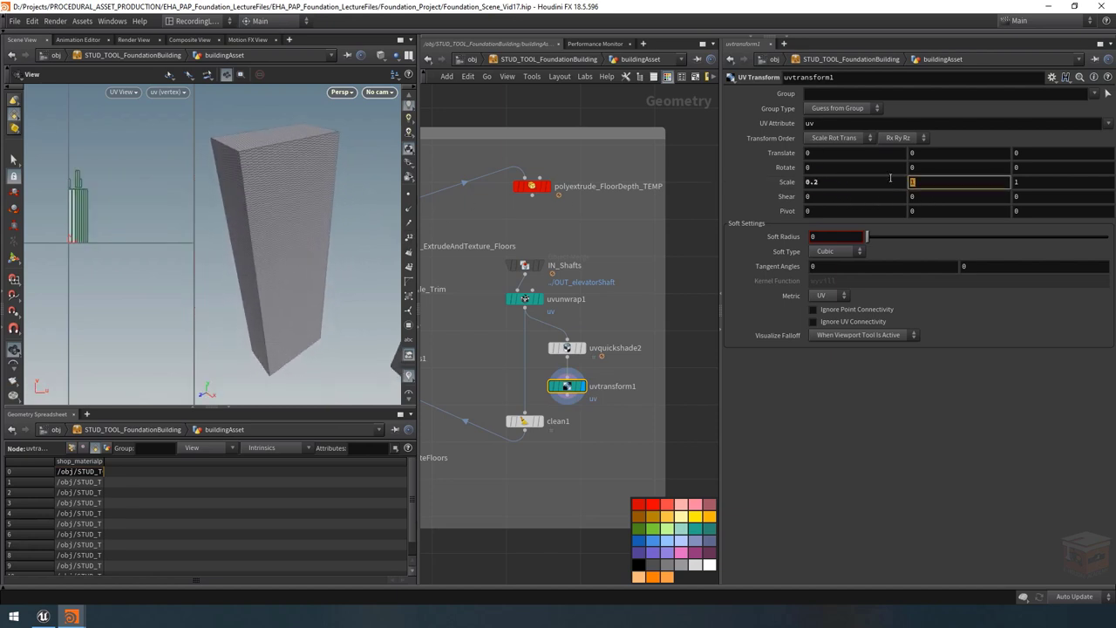
type("0.2")
key("Return")
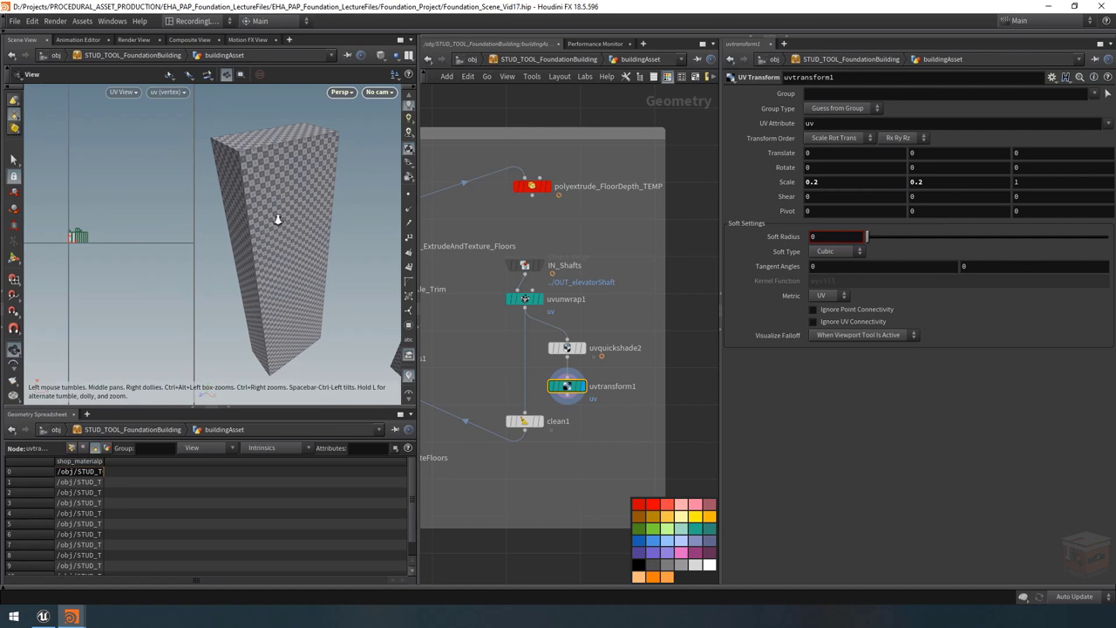
scroll(305, 217, "up", 3)
left_click_drag(332, 215, 294, 216)
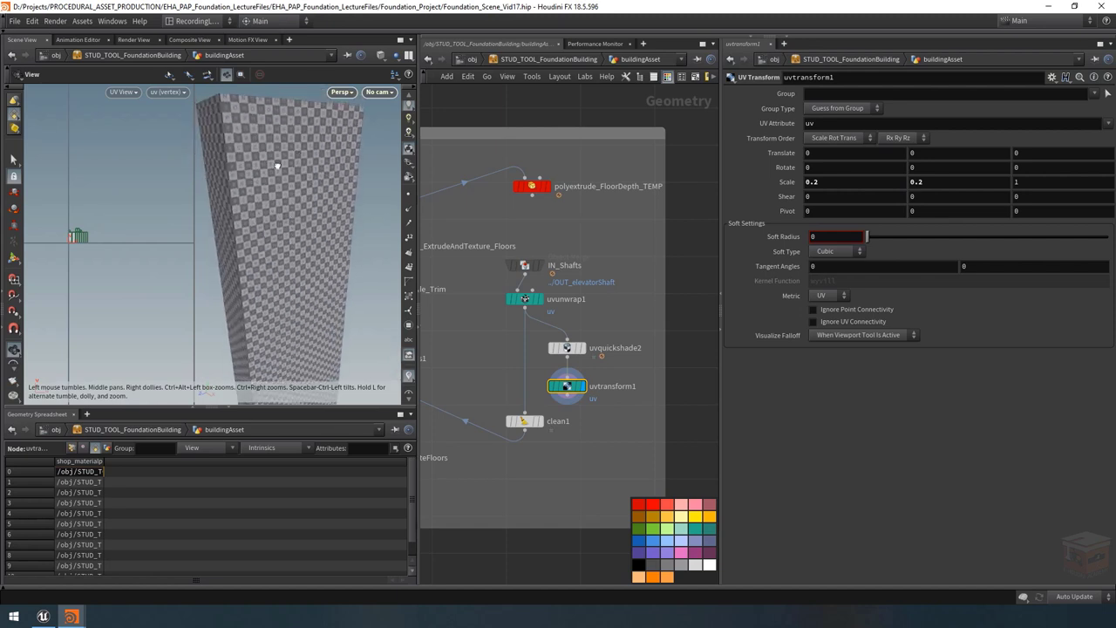
scroll(277, 166, "down", 5)
scroll(558, 340, "down", 2)
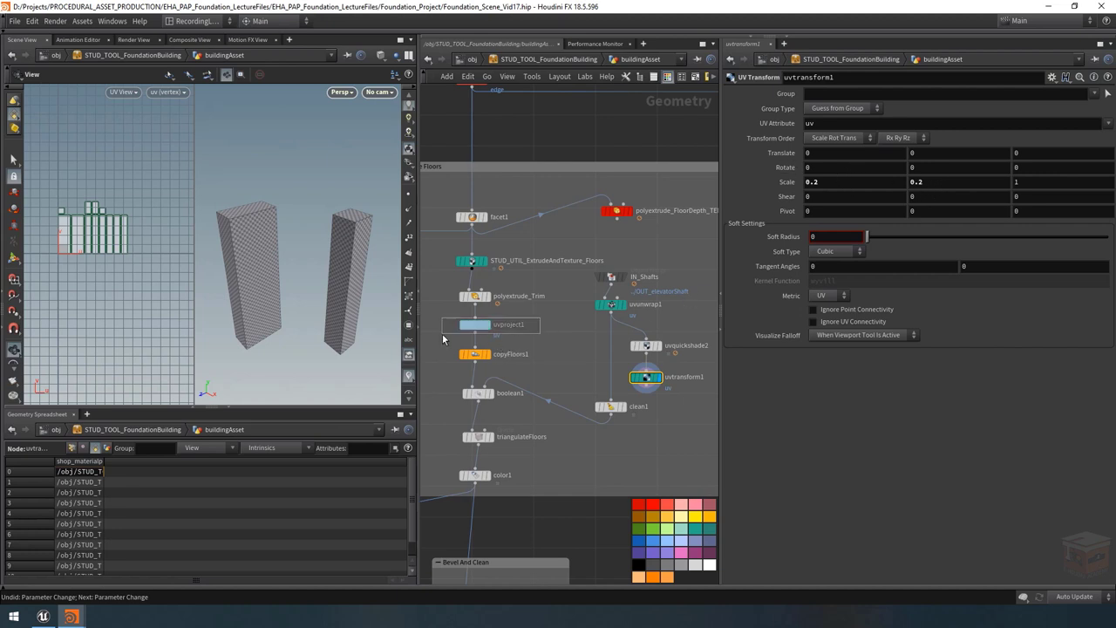
Step: Compare uvproject1's scale settings with uvtransform1's and examine the checker texture across the building floors
left_click(477, 324)
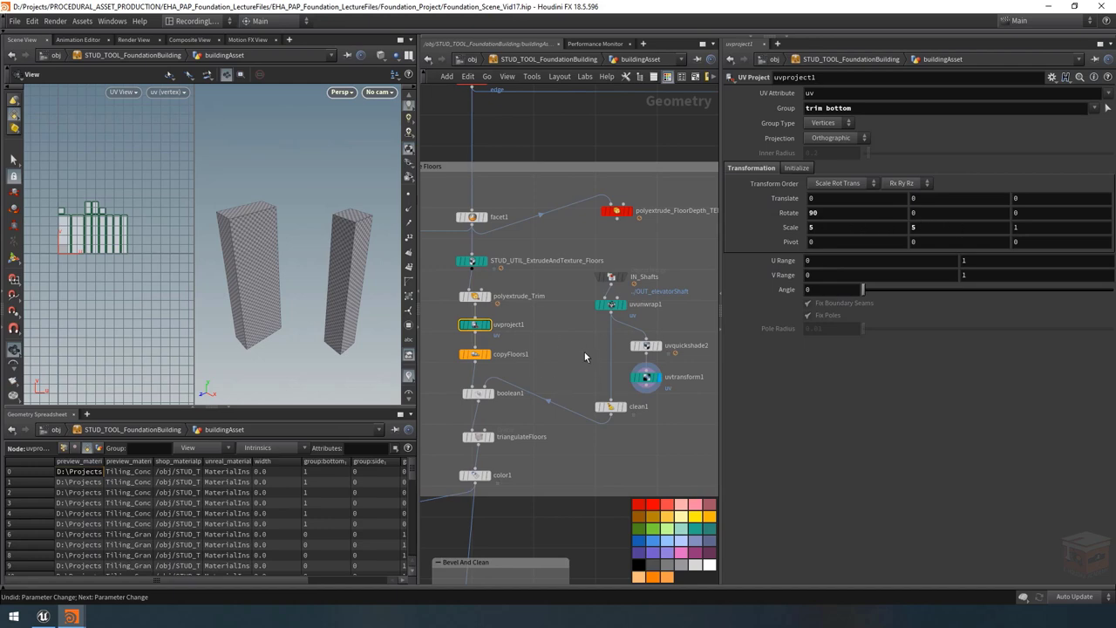
scroll(562, 347, "down", 5)
scroll(563, 347, "up", 3)
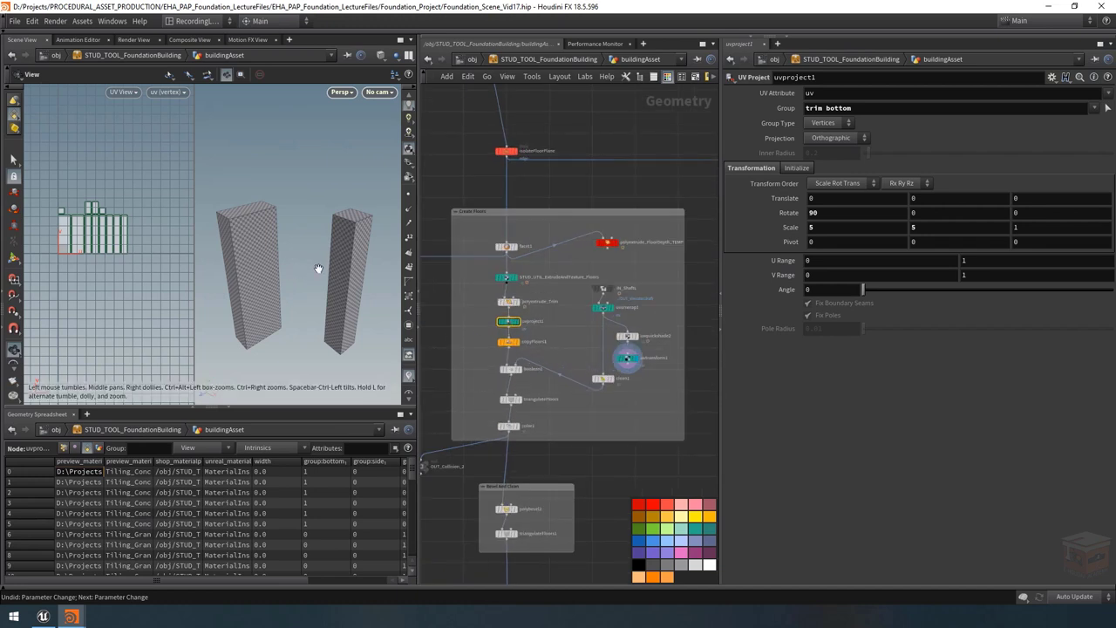
scroll(572, 403, "up", 5)
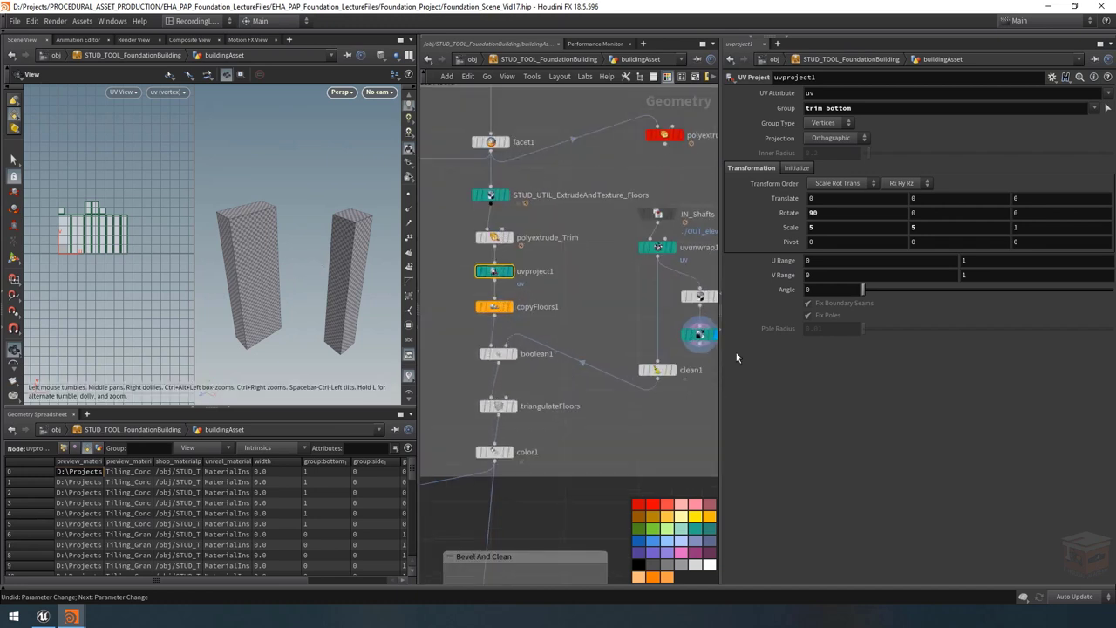
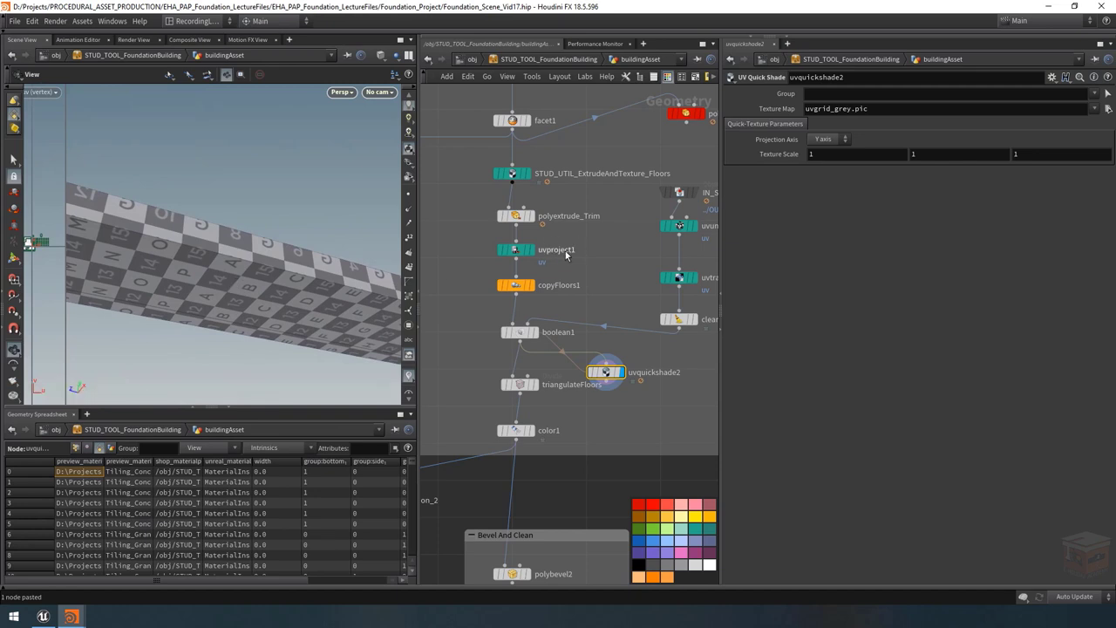
left_click(515, 249)
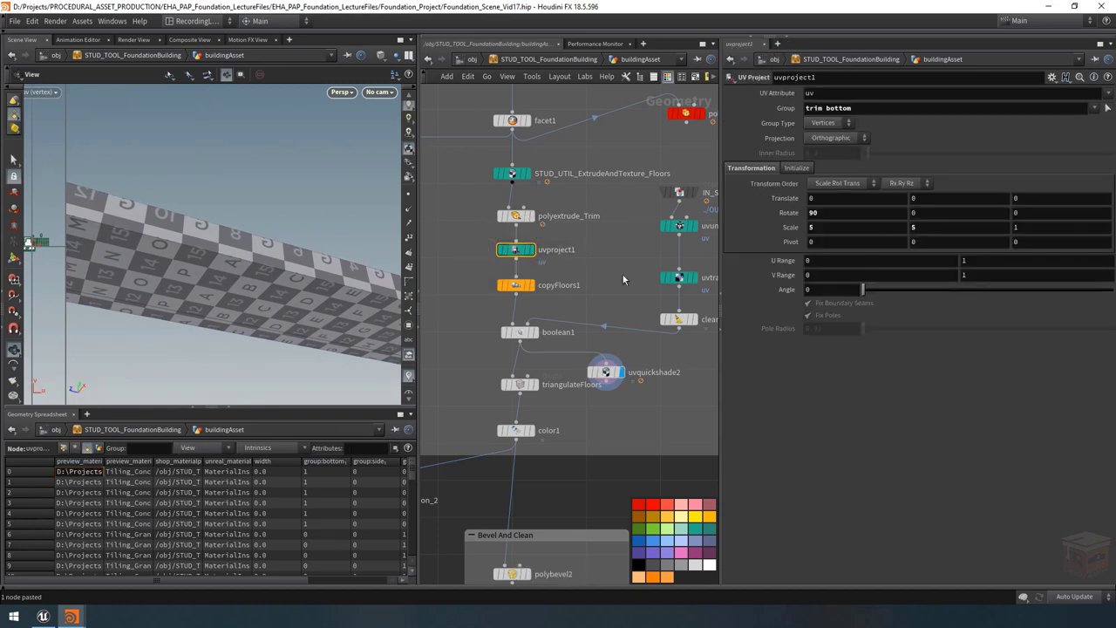
middle_click_drag(622, 280, 565, 248)
left_click_drag(565, 247, 638, 289)
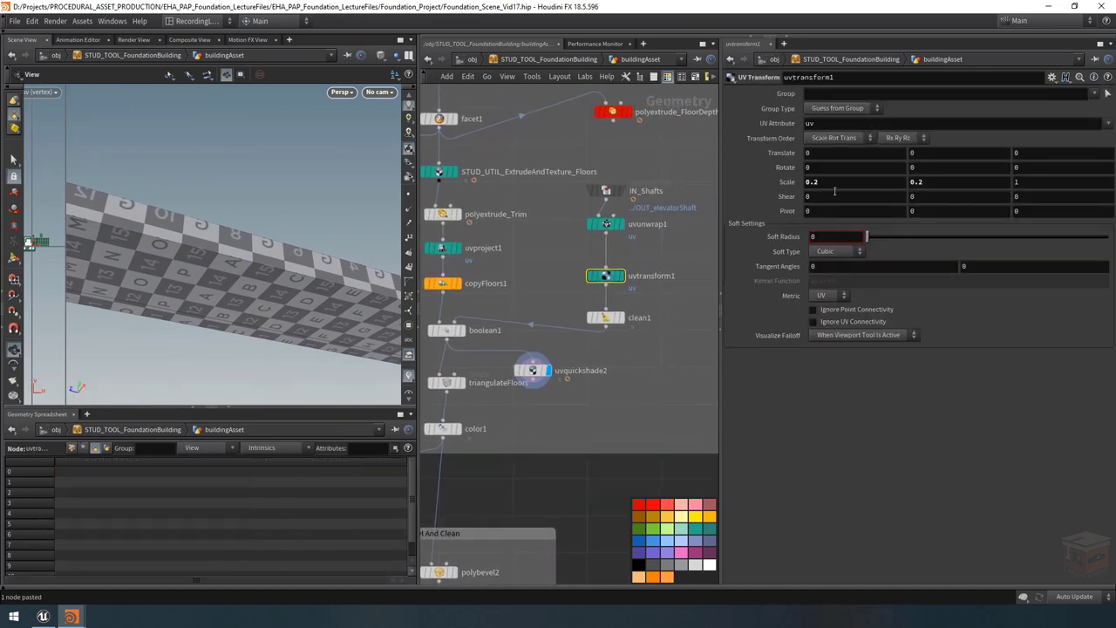
left_click_drag(255, 238, 104, 213)
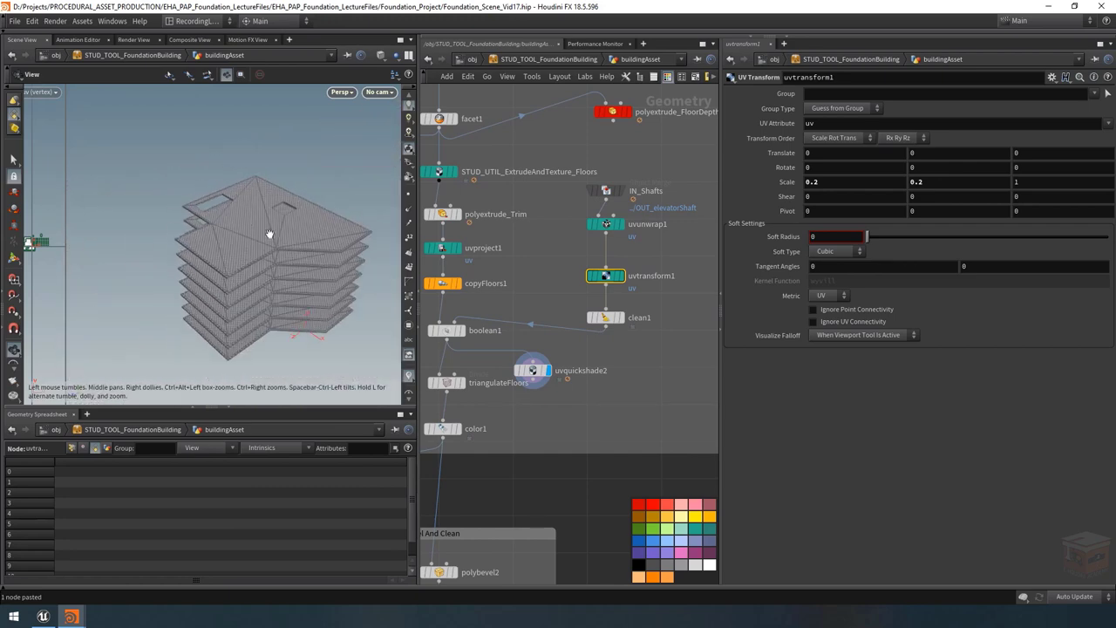
scroll(606, 400, "down", 3)
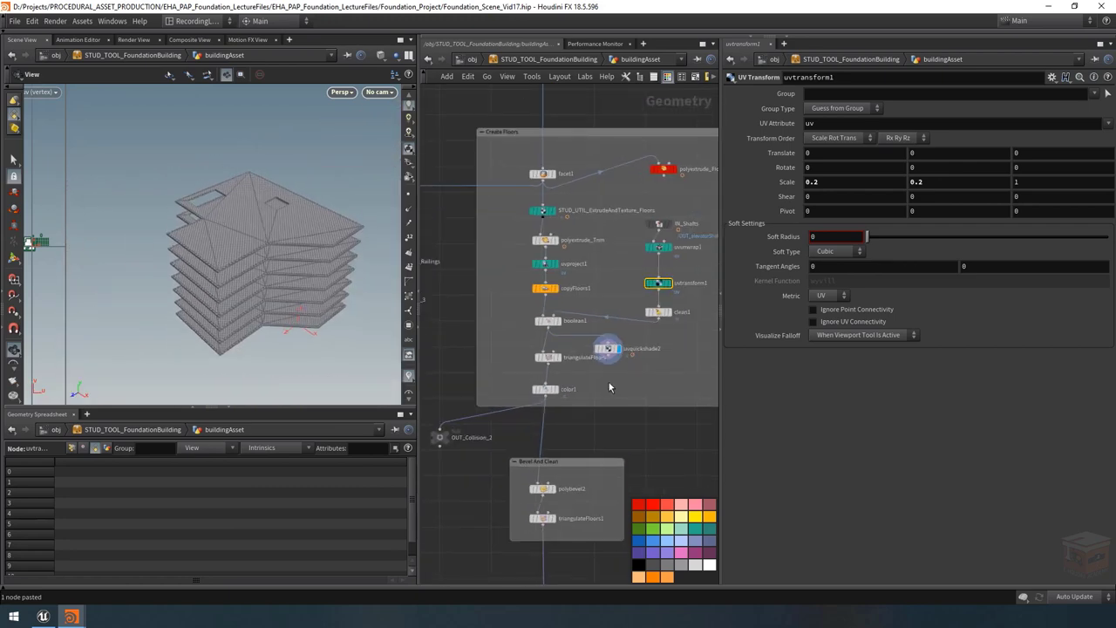
Step: Delete the uvquickshade2 node and display the boolean1 result
left_click(625, 368)
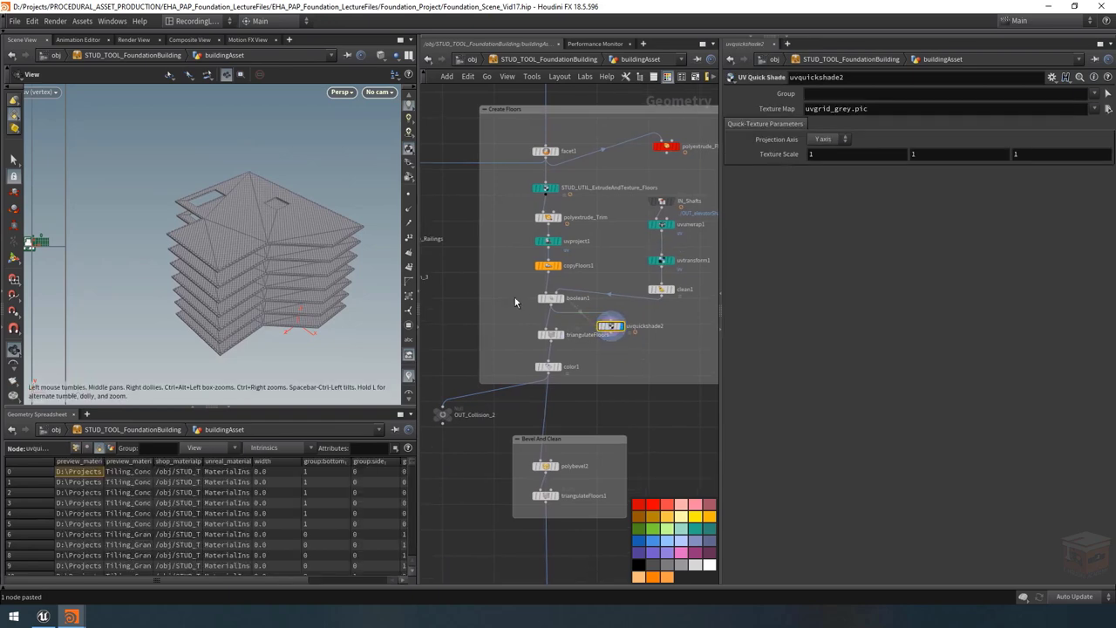
key("Delete")
left_click(597, 342)
Step: Inspect the textured floor tops, undersides, trim edges and shaft cutout sides from above and below
scroll(270, 246, "up", 5)
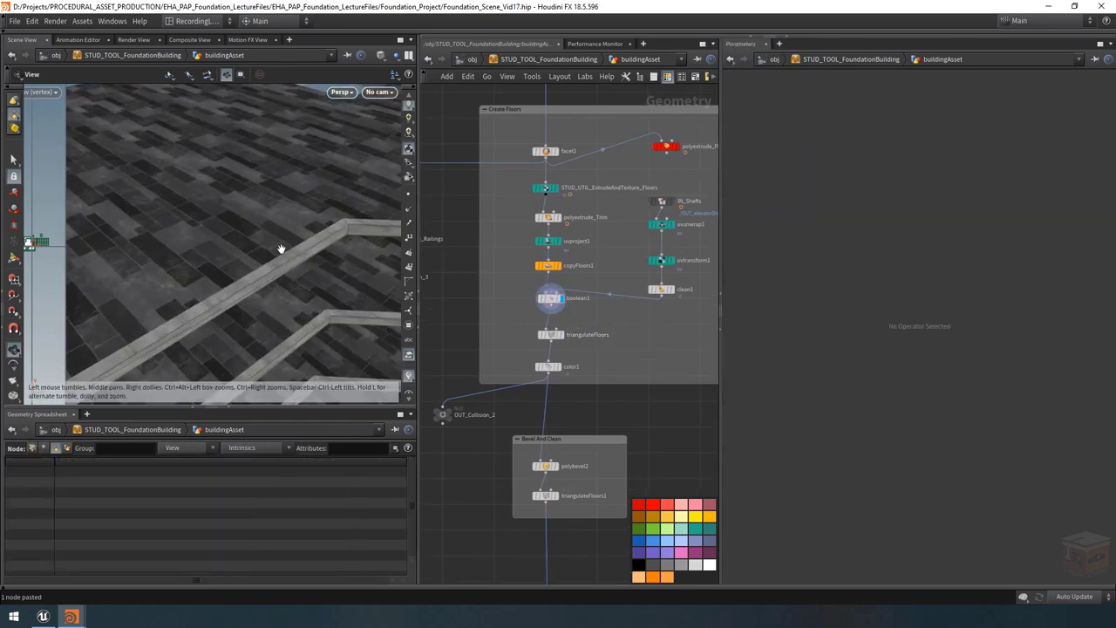
scroll(285, 252, "up", 2)
left_click_drag(288, 254, 287, 195)
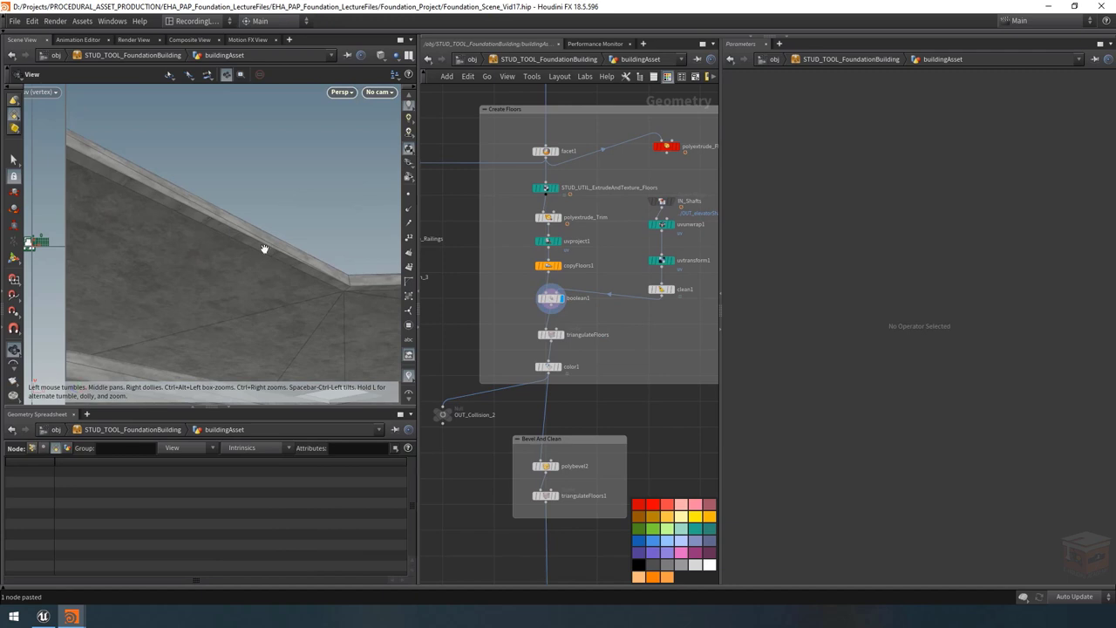
left_click_drag(270, 246, 265, 309)
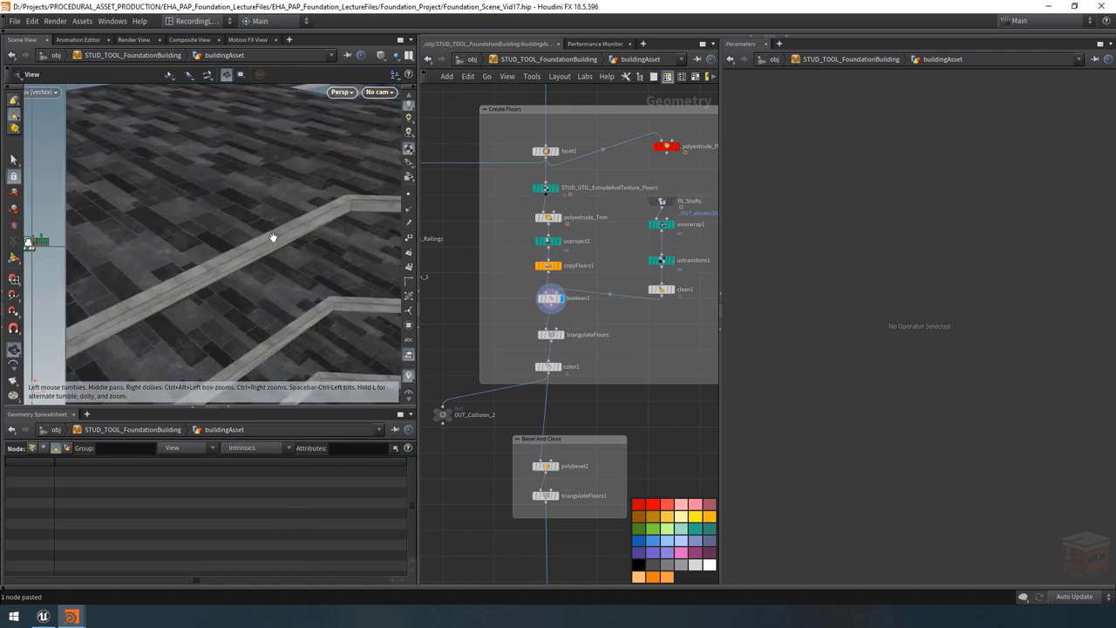
left_click_drag(281, 145, 252, 202)
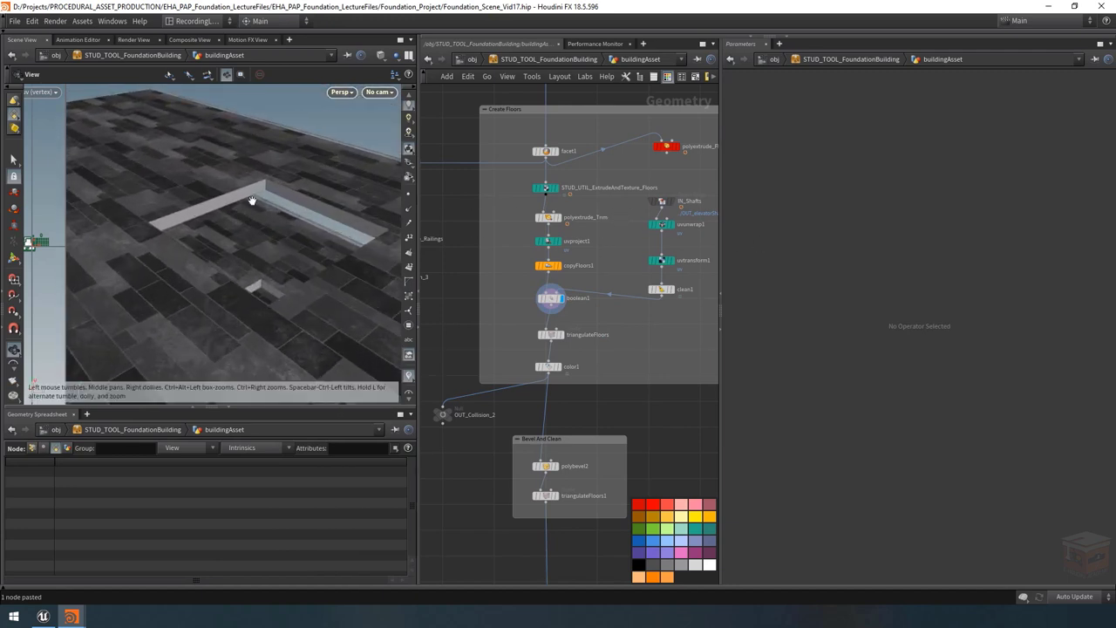
left_click_drag(271, 259, 223, 242)
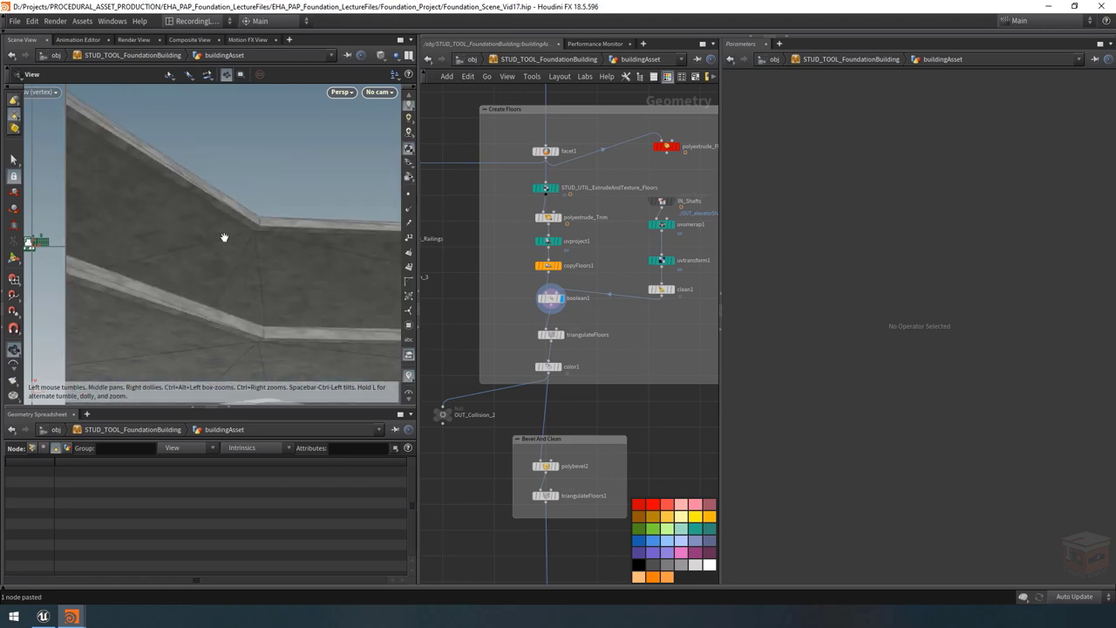
Step: Add a STUD UTIL SimpleUnrealTexture node beside color1 in the Create Floors network box
middle_click_drag(647, 353, 601, 332)
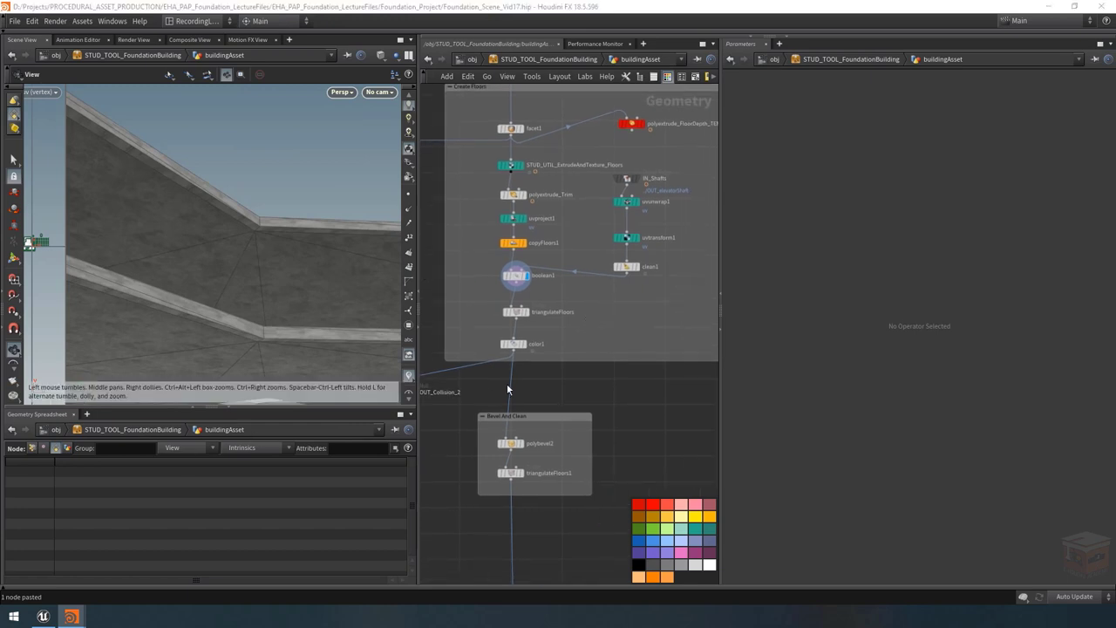
middle_click_drag(561, 358, 568, 358)
key("Tab")
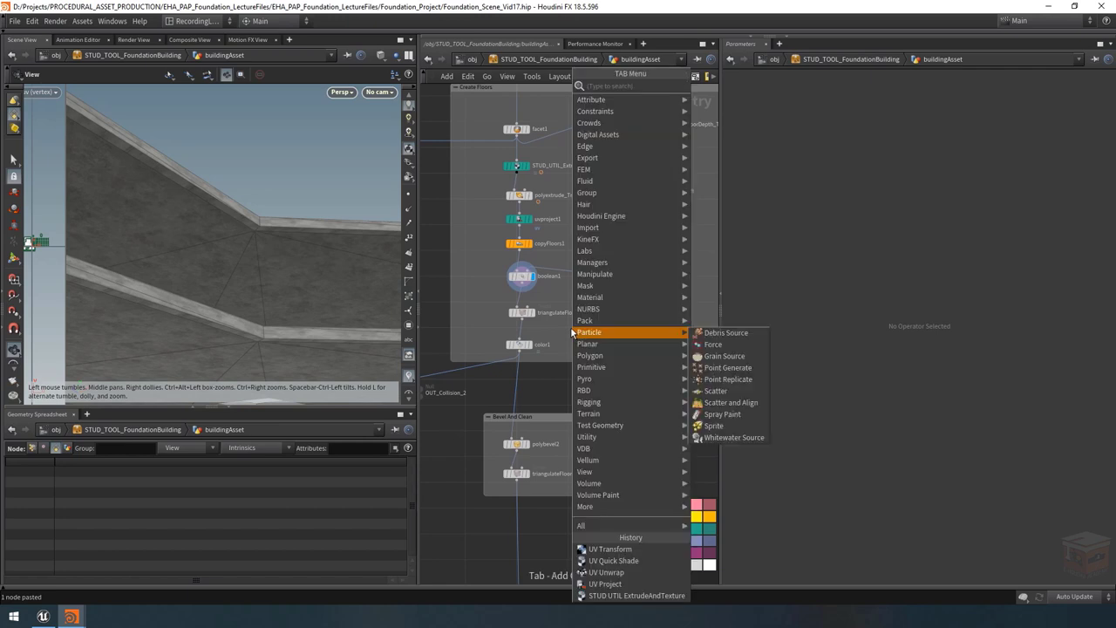
type("simpleunrea")
key("Return")
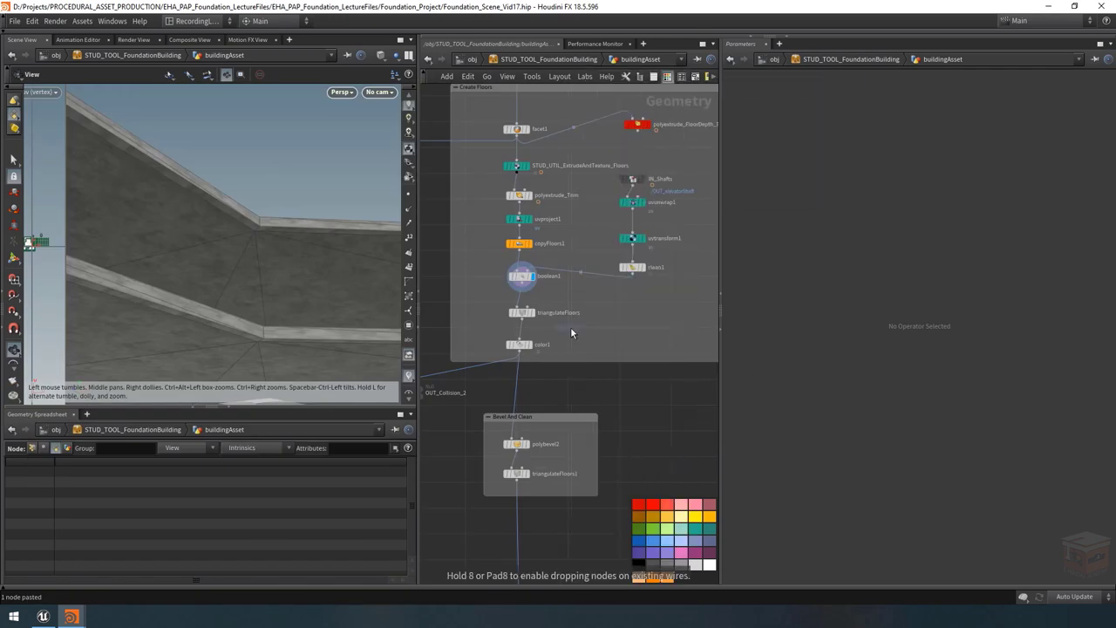
left_click(593, 341)
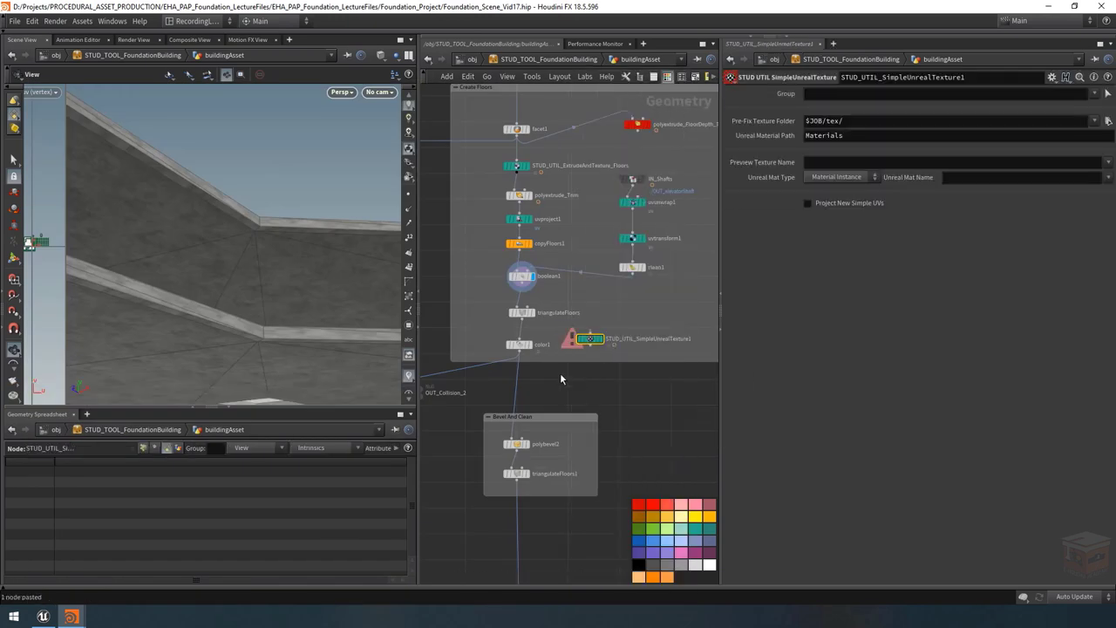
Step: Extend the Create Floors network box downward, insert the SimpleUnrealTexture node after color1, and display it
left_click_drag(567, 361, 571, 402)
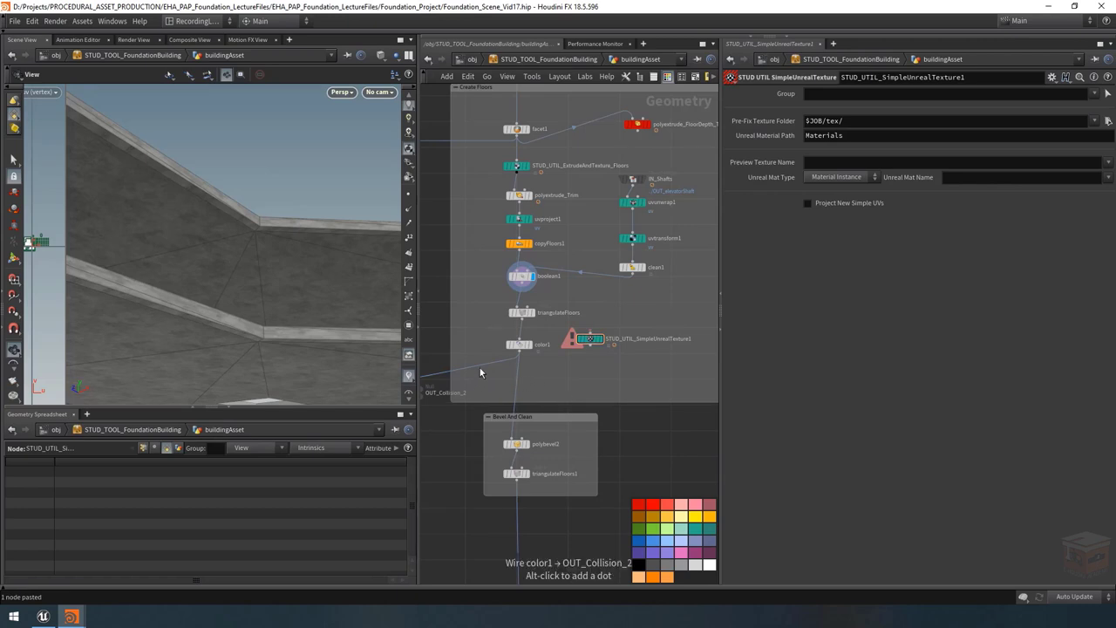
middle_click_drag(531, 389, 584, 382)
left_click_drag(672, 346, 601, 380)
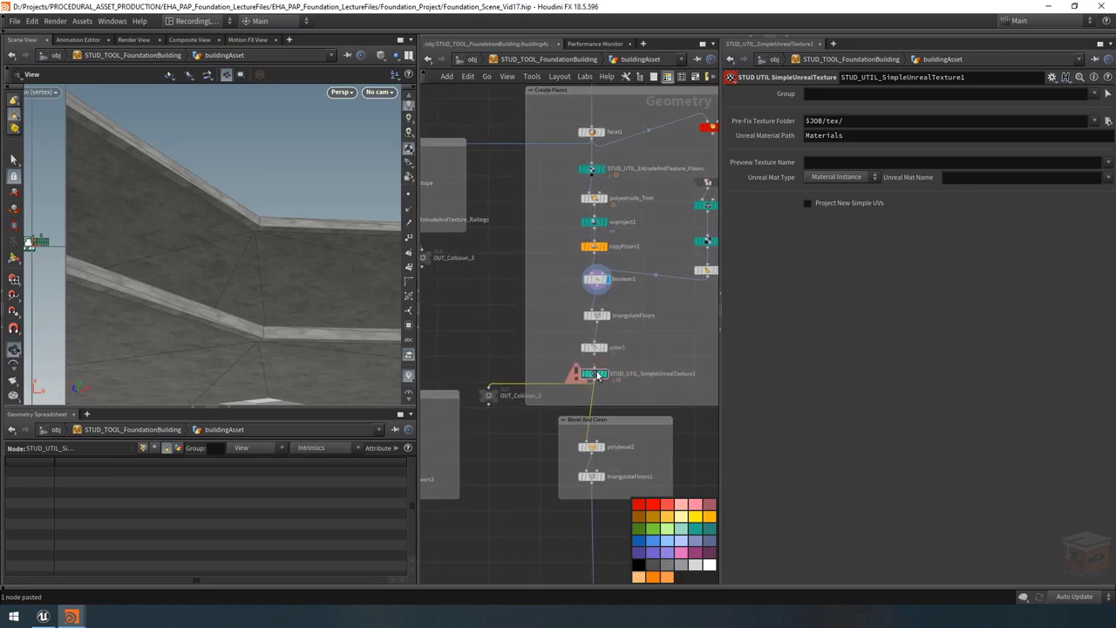
key("r")
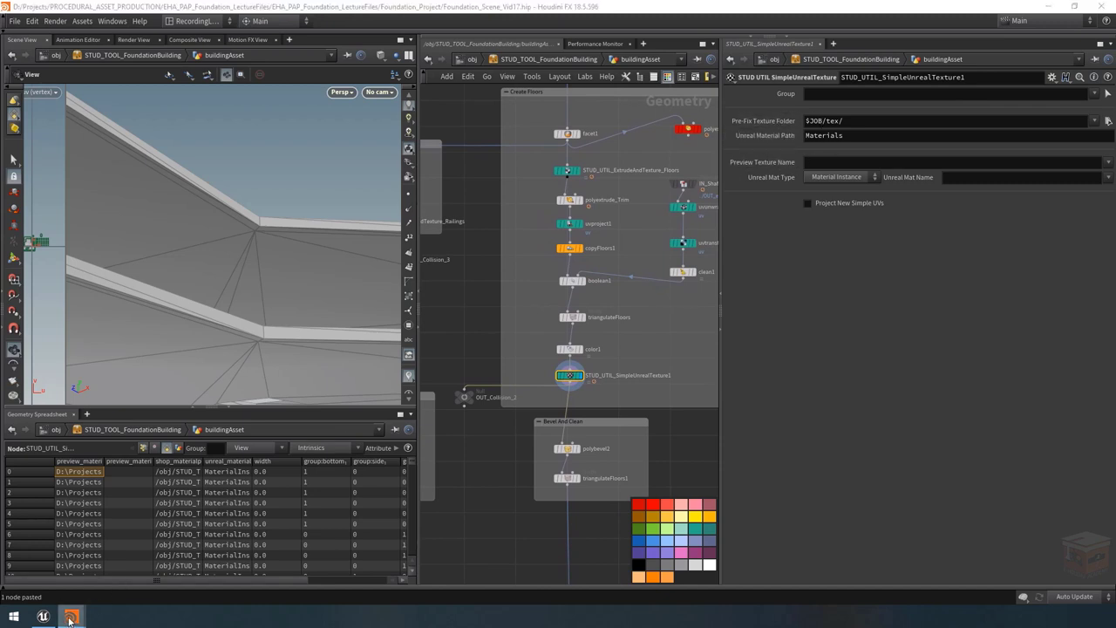
Step: Link the node's Pre-Fix Texture Folder and Unreal Material Path to STUD_TOOL_FoundationBuilding's Texture Folder and Unreal Material Path by relative channel references
mouse_move(70, 616)
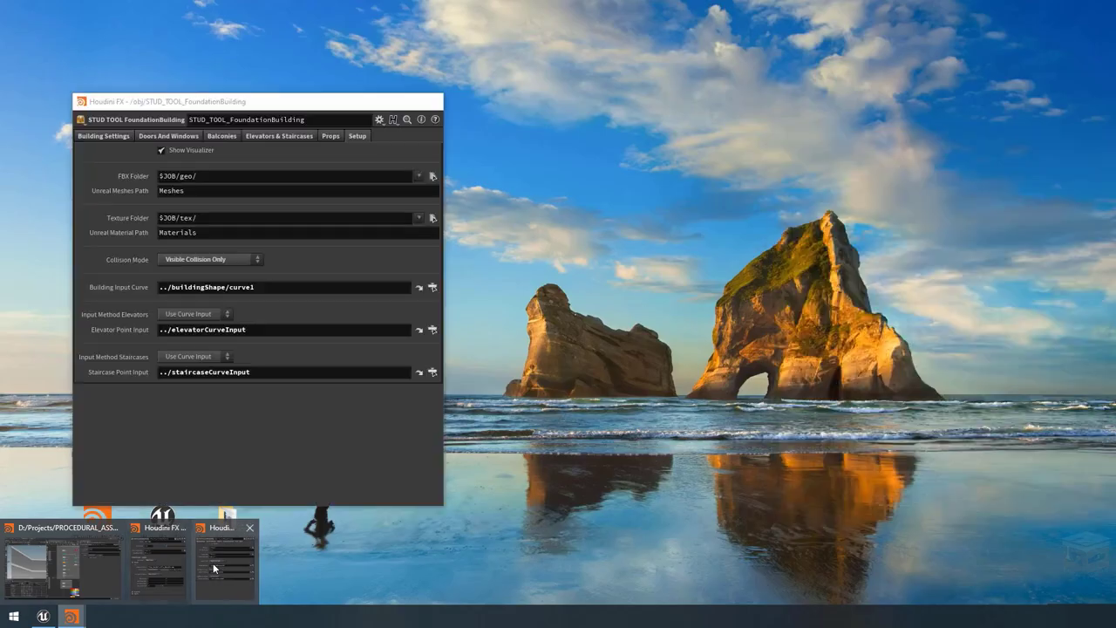
left_click(202, 569)
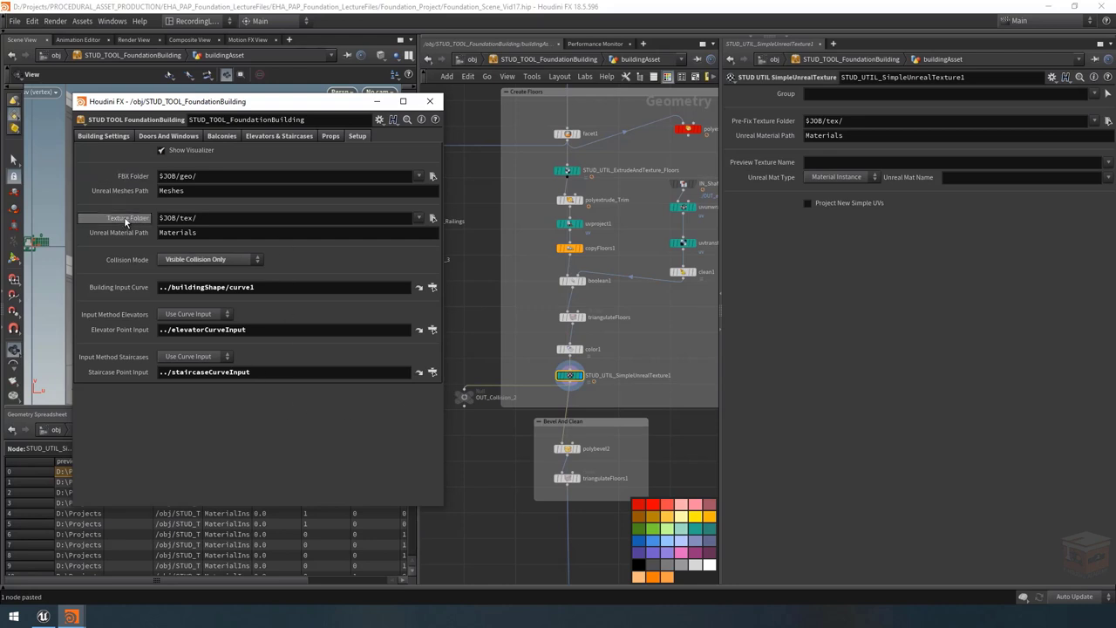
right_click(833, 125)
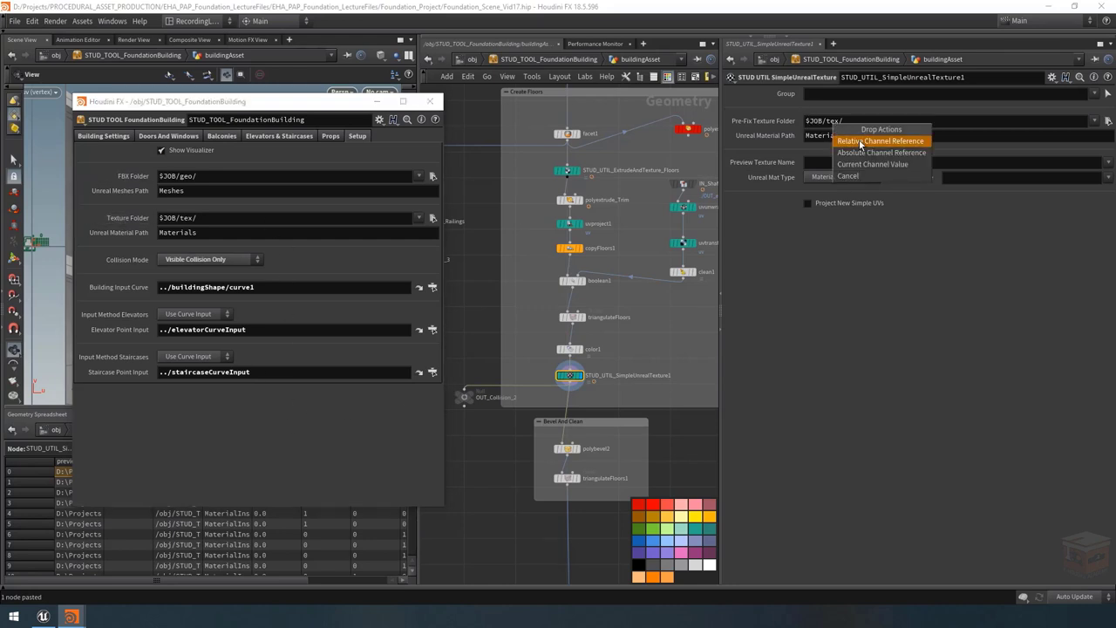
left_click(862, 146)
left_click_drag(149, 231, 842, 138)
left_click(876, 154)
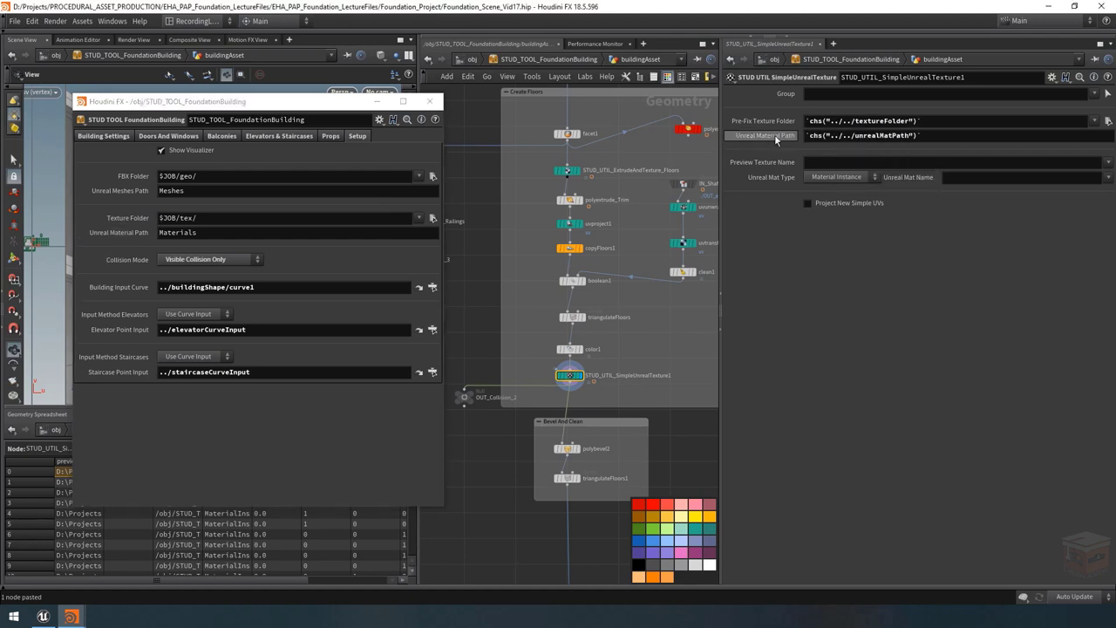
left_click(757, 136)
left_click(776, 123)
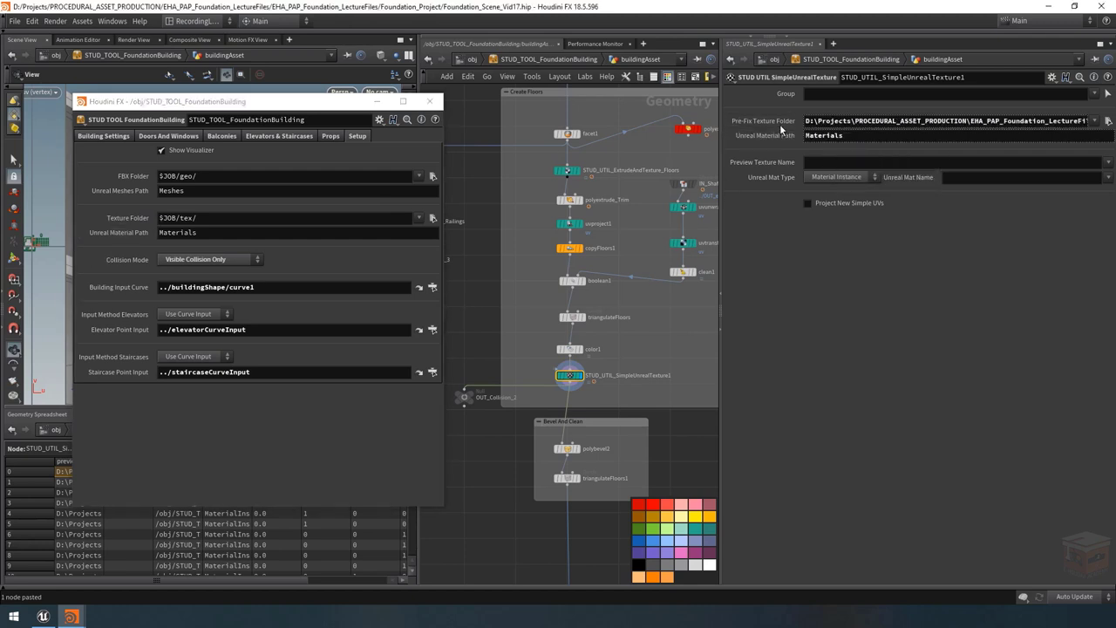
left_click(382, 101)
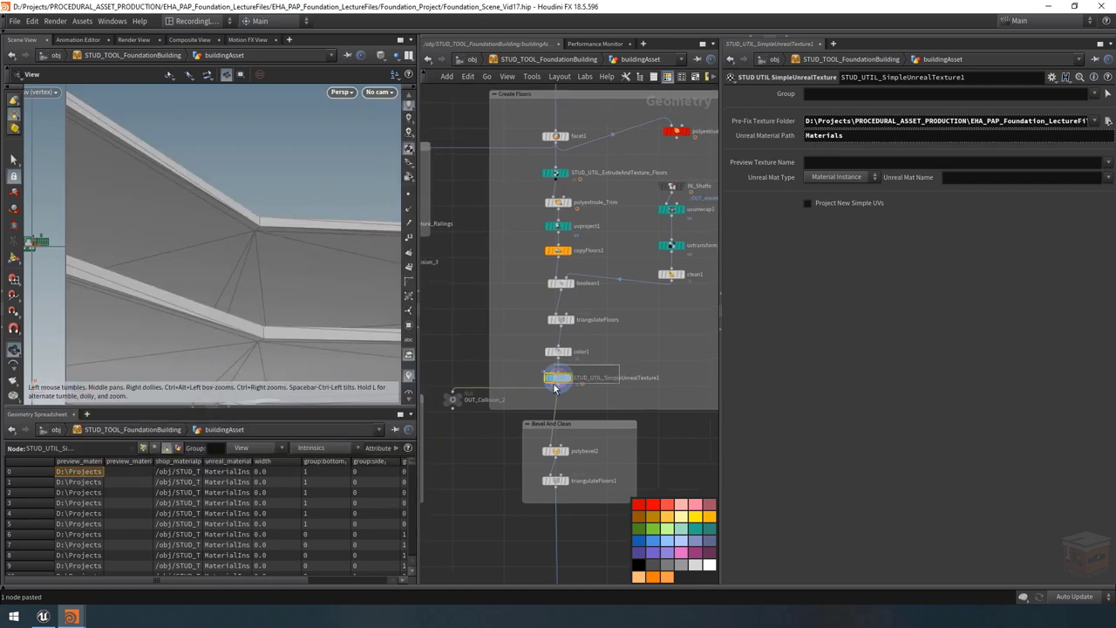
Step: Align the SimpleUnrealTexture node beneath color1 and rename it STUD_UTIL_SimpleUnrealTexture_Trims
left_click_drag(555, 388, 558, 391)
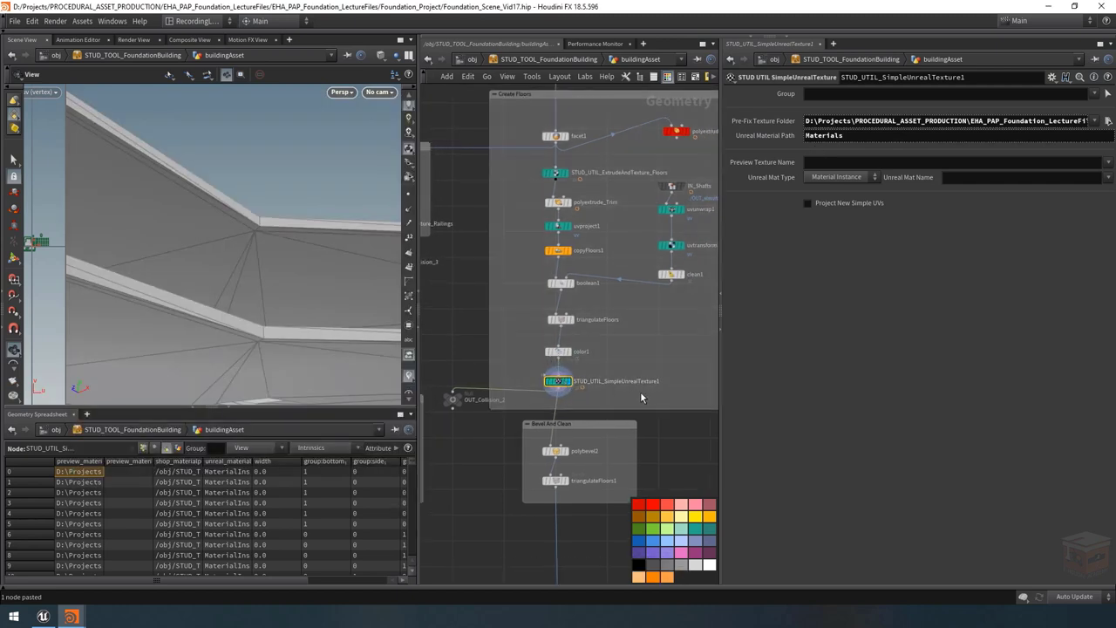
scroll(641, 398, "up", 3)
double_click(696, 382)
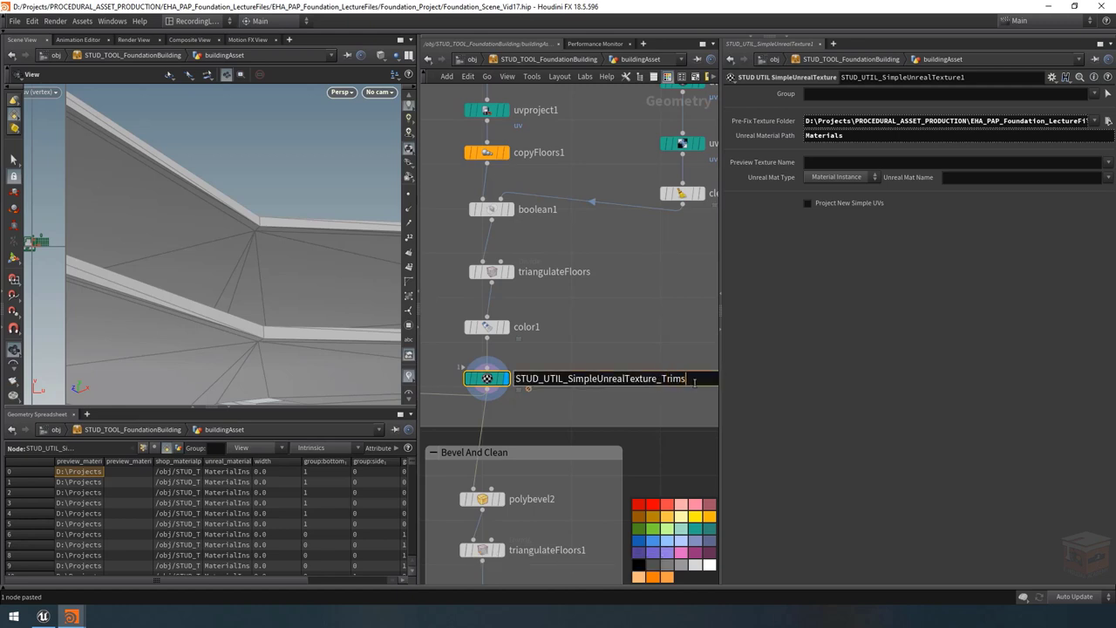
key("Return")
scroll(642, 302, "down", 3)
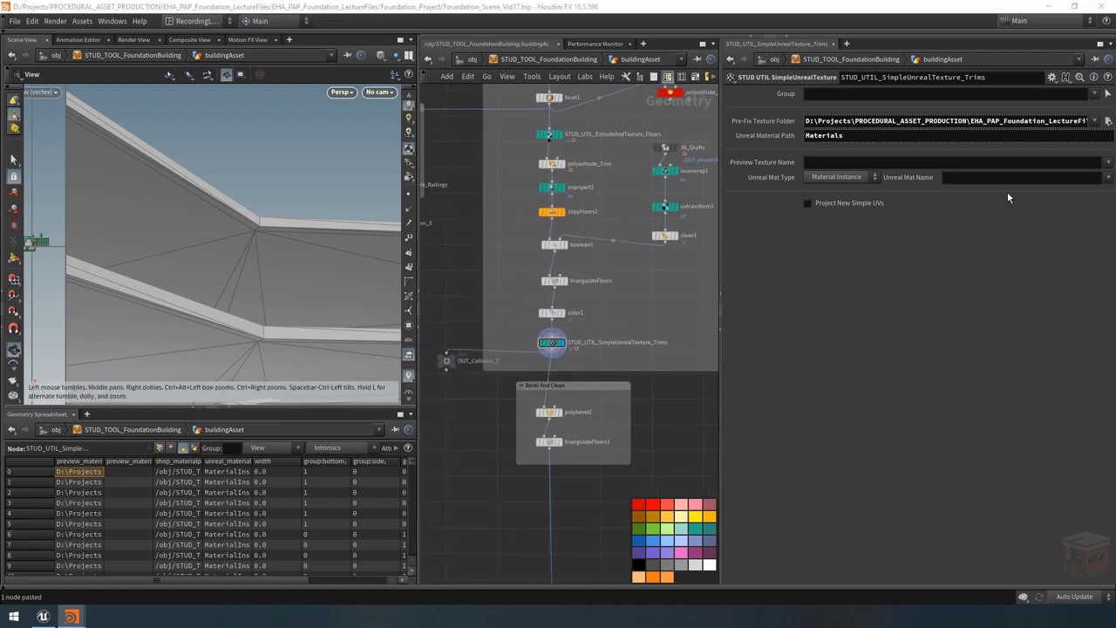
Step: Choose the Concrete Wall preset for both the Preview Texture Name and the Unreal Mat Name of the trims texture node
left_click(1109, 163)
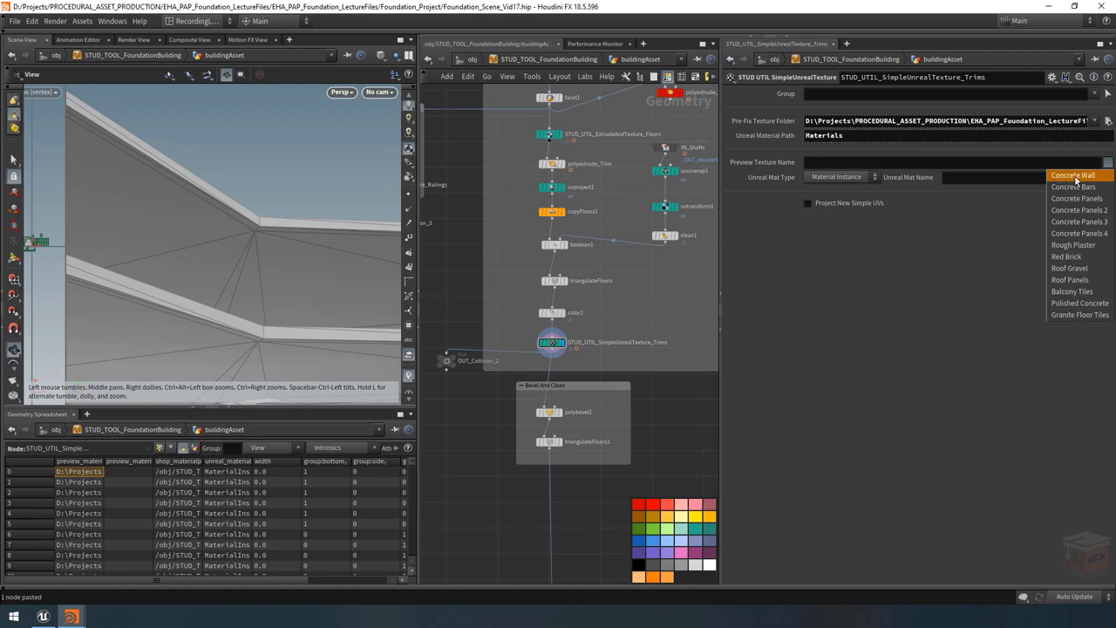
left_click(1078, 175)
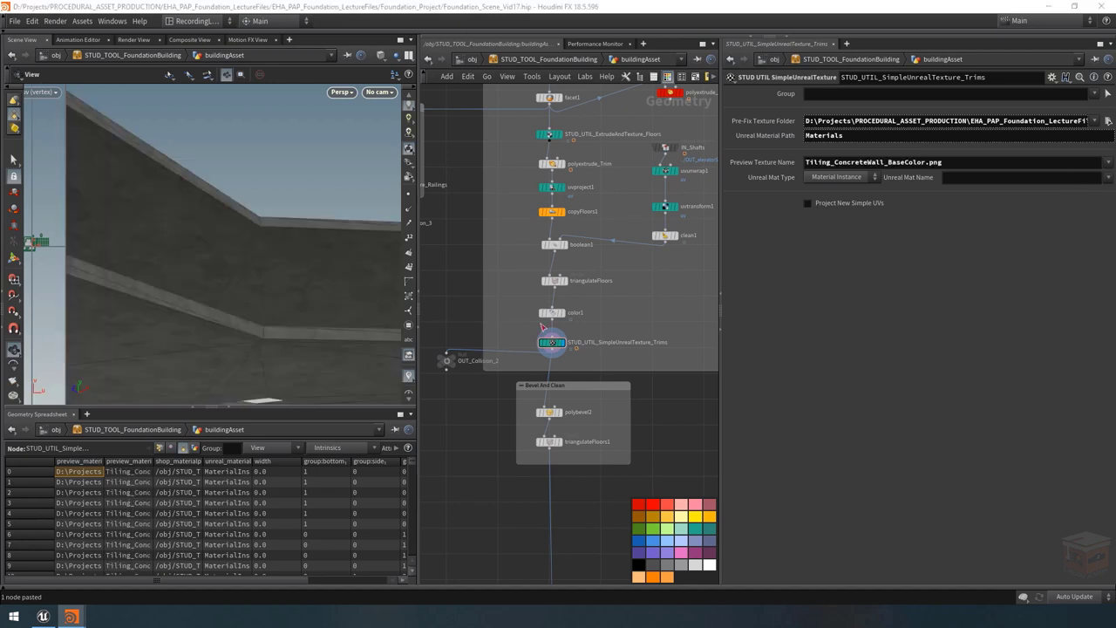
left_click(1107, 177)
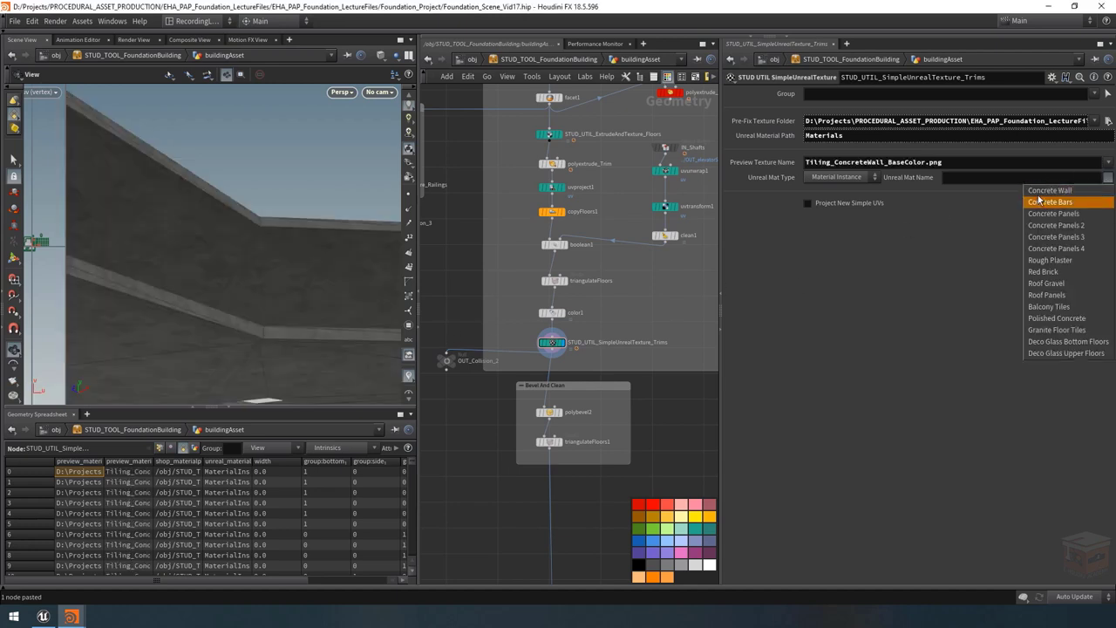
left_click(1054, 190)
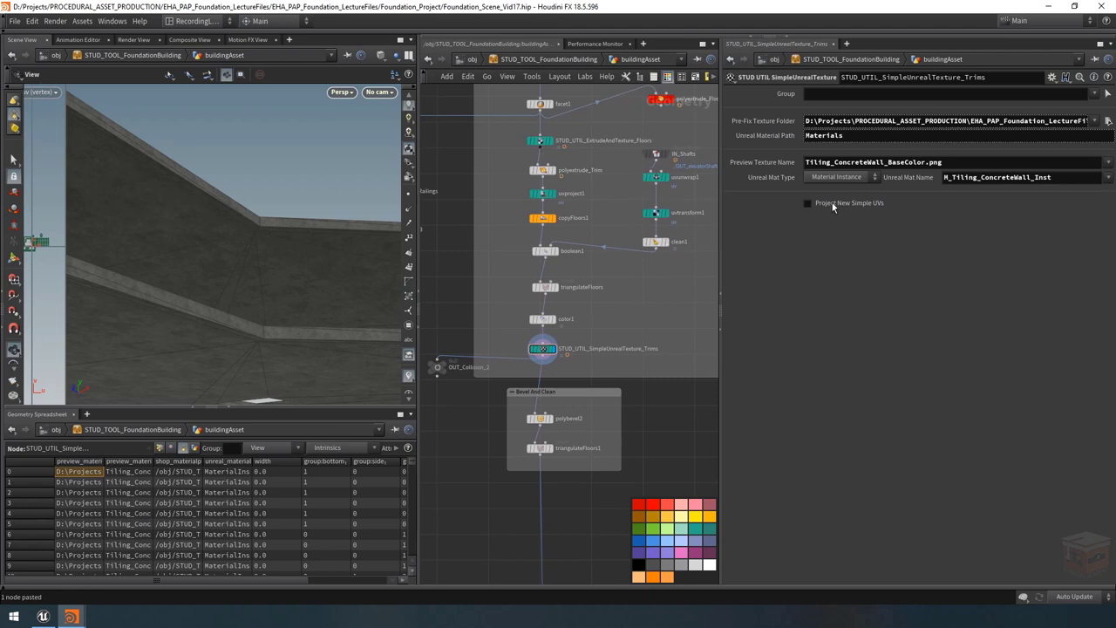
Step: Restrict the trims texture node to the trim group and check the floor tops and edges
mouse_move(272, 240)
left_mouse_down()
mouse_move(270, 299)
mouse_move(273, 241)
left_mouse_up()
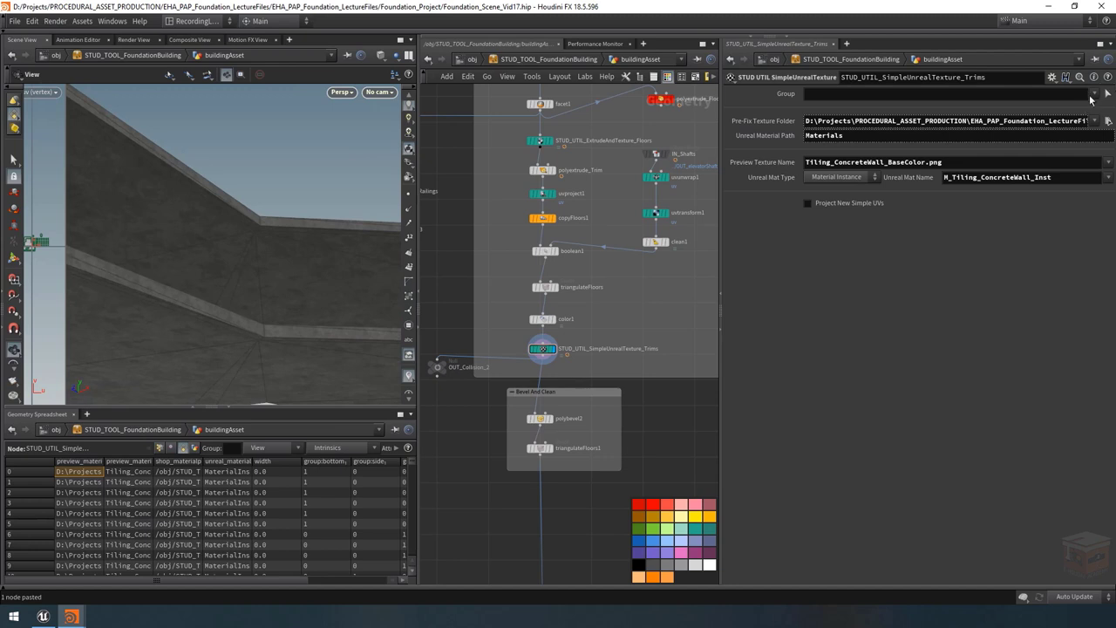
left_click(1093, 94)
left_click(1080, 141)
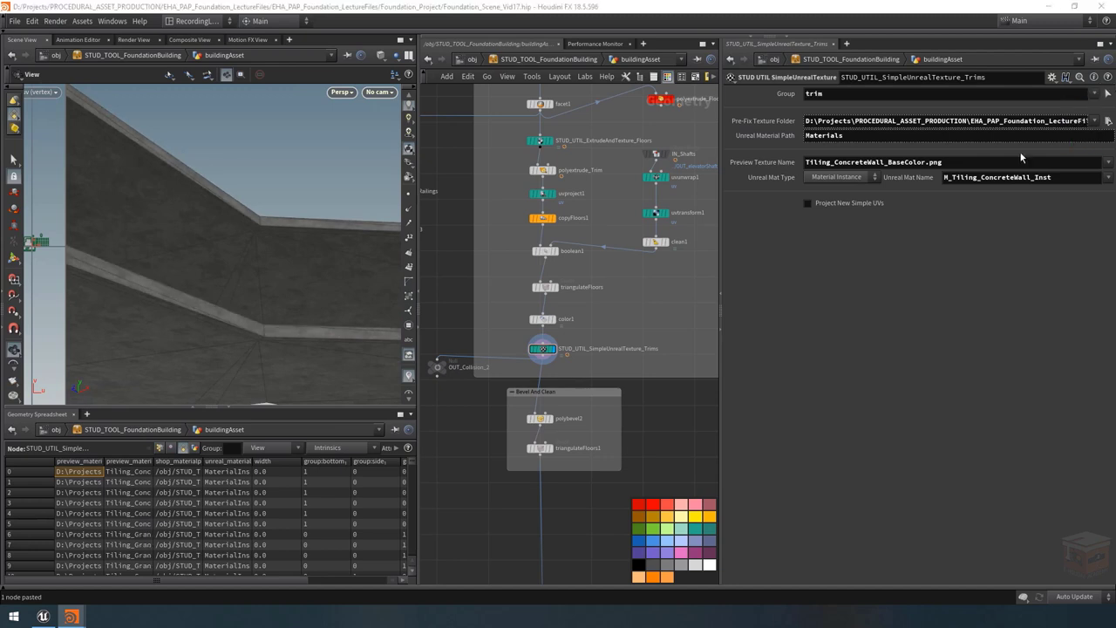
left_click_drag(279, 259, 270, 304)
Step: Display boolean1 with primitive group colours shown in the viewport and frame a shaft cutout up close
middle_click_drag(662, 295, 649, 343)
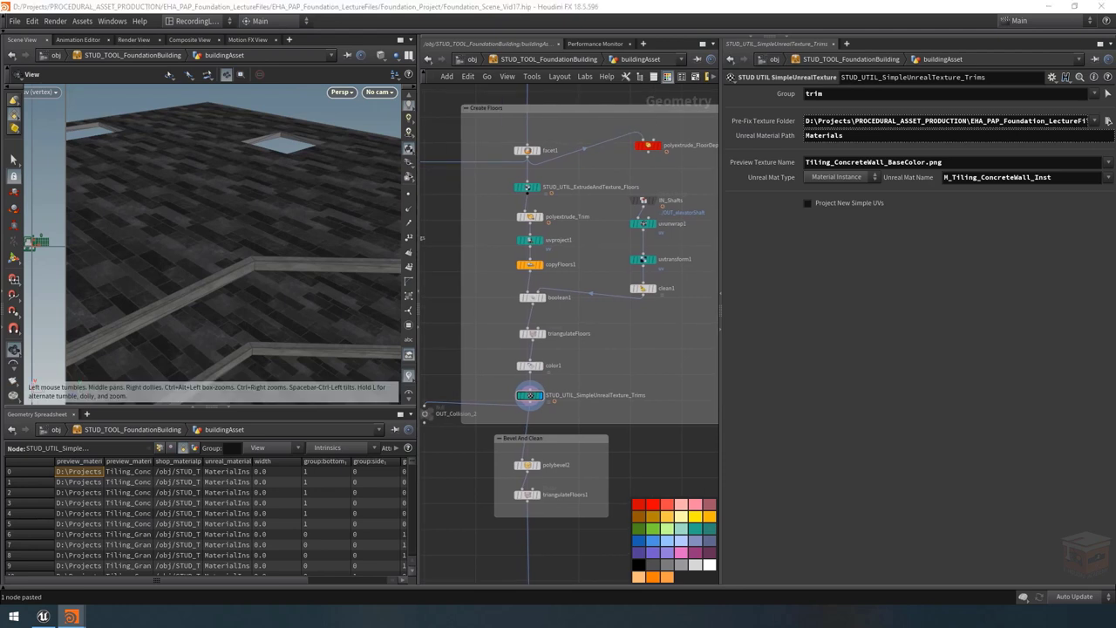
scroll(574, 323, "up", 5)
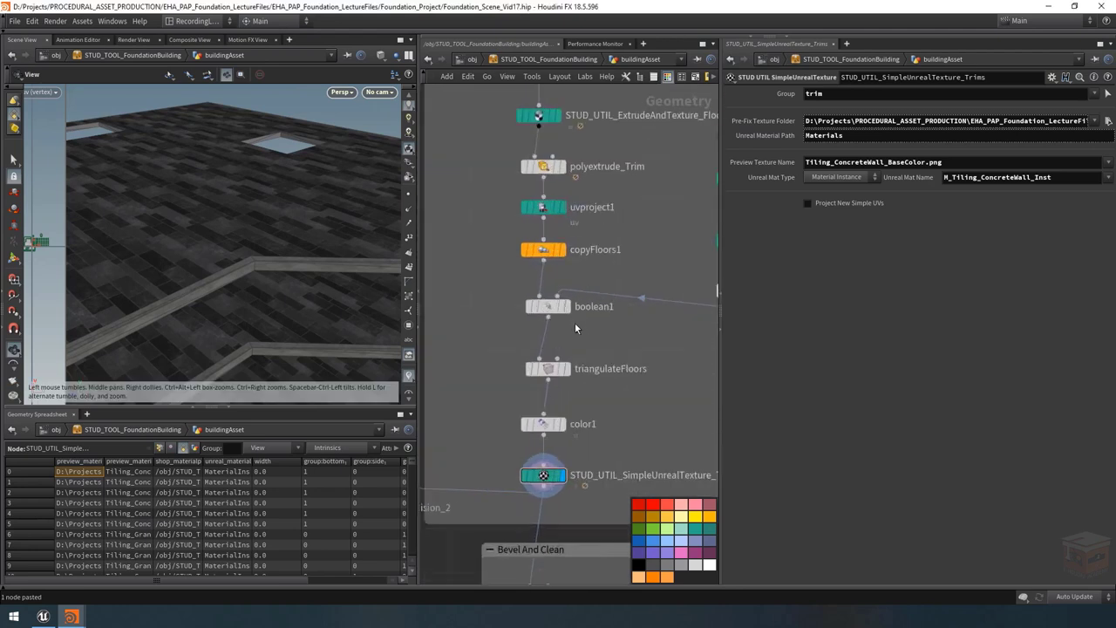
left_click(564, 303)
left_click(542, 303)
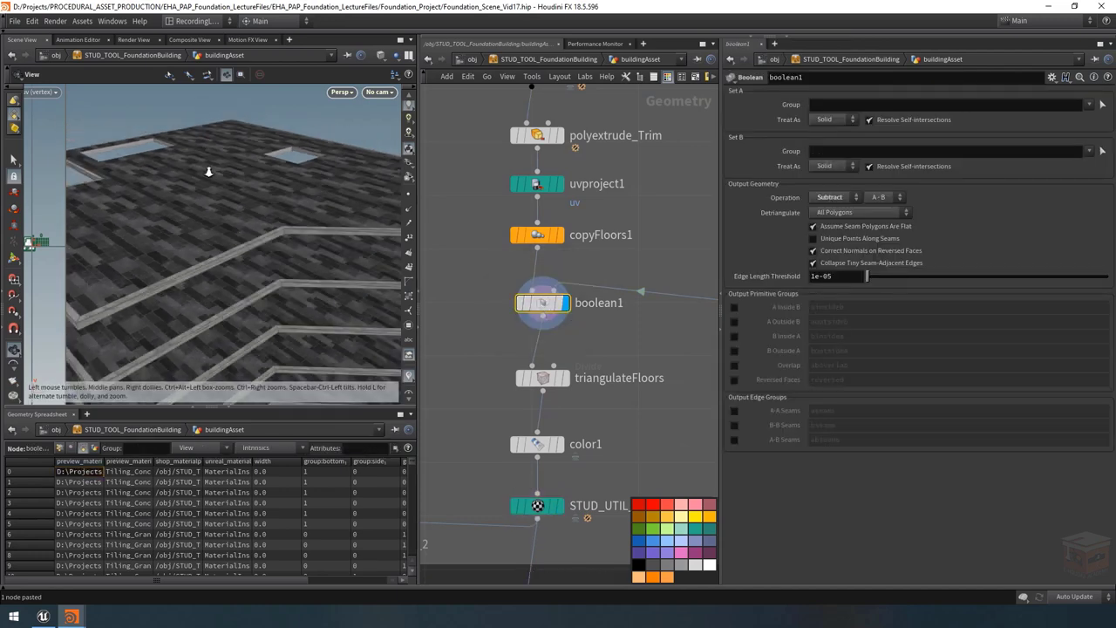
left_click(408, 324)
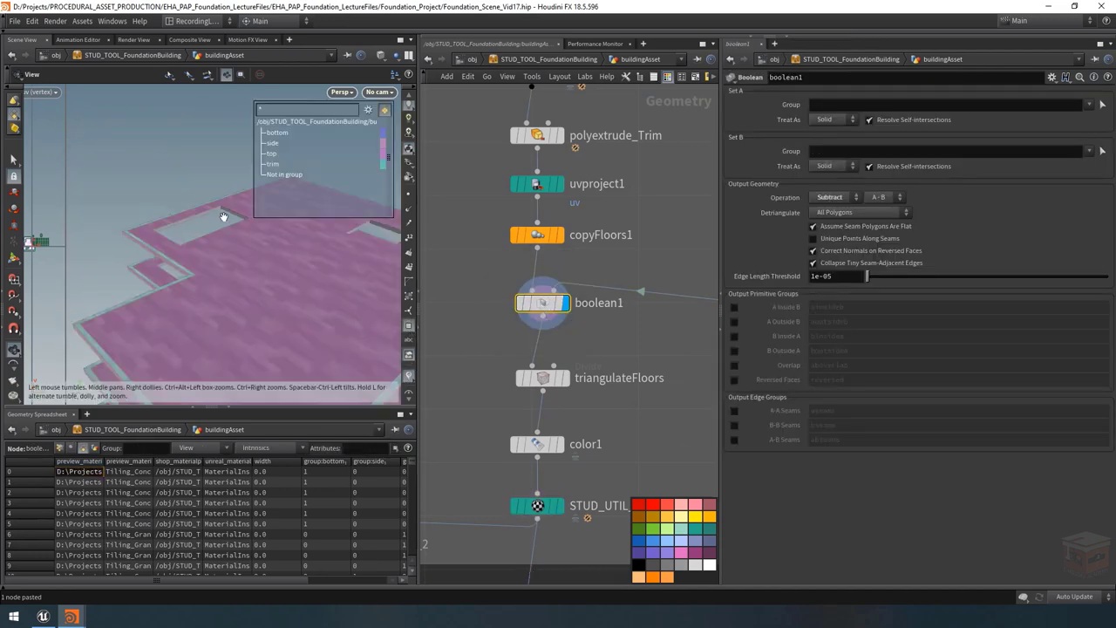
left_click_drag(327, 272, 514, 258)
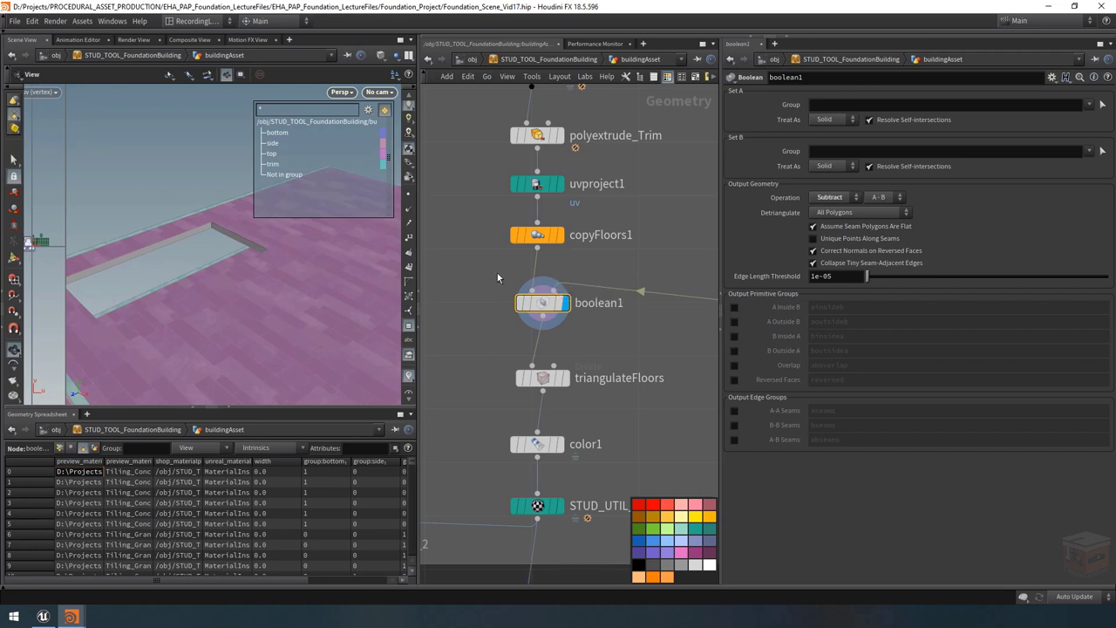
Step: Enable boolean1's B Inside A output primitive group and name it cutout
left_click(734, 337)
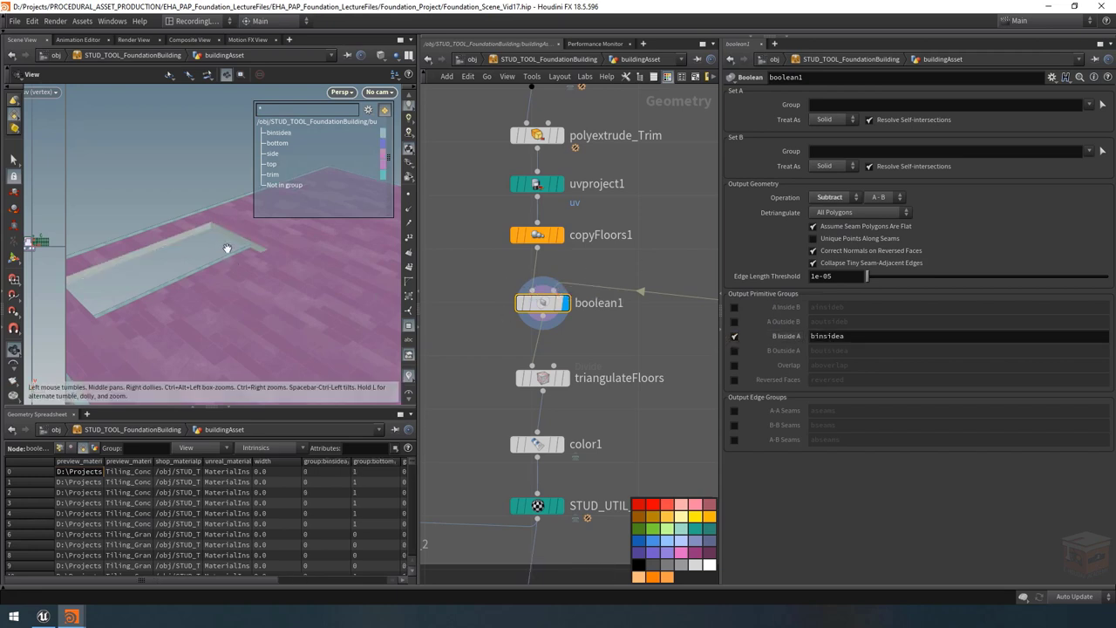
left_click_drag(229, 249, 316, 235)
scroll(312, 253, "up", 5)
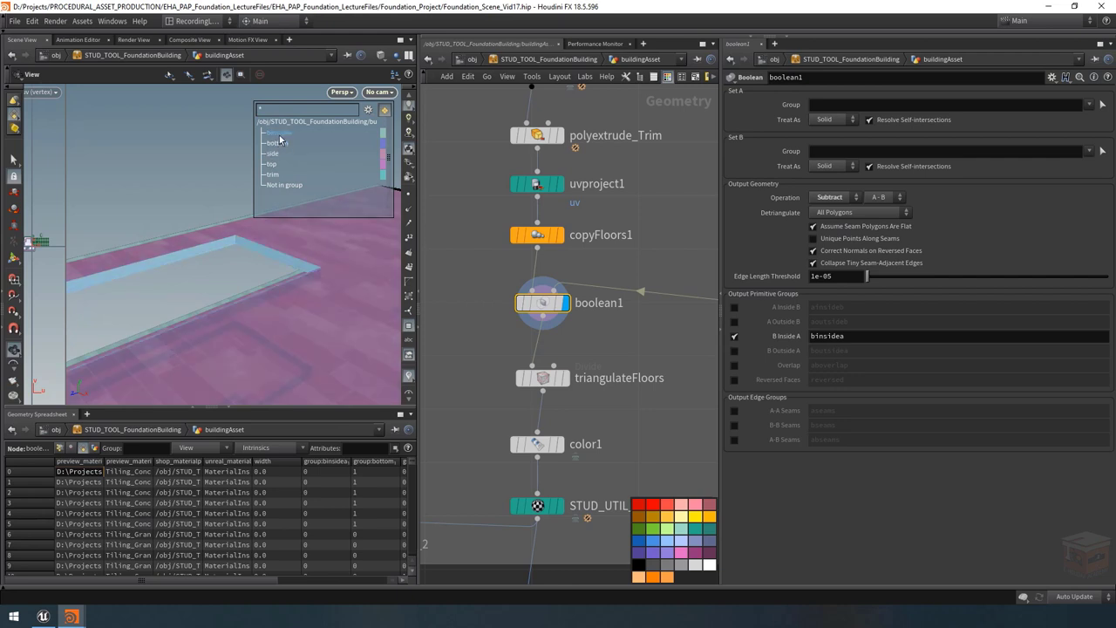
double_click(872, 336)
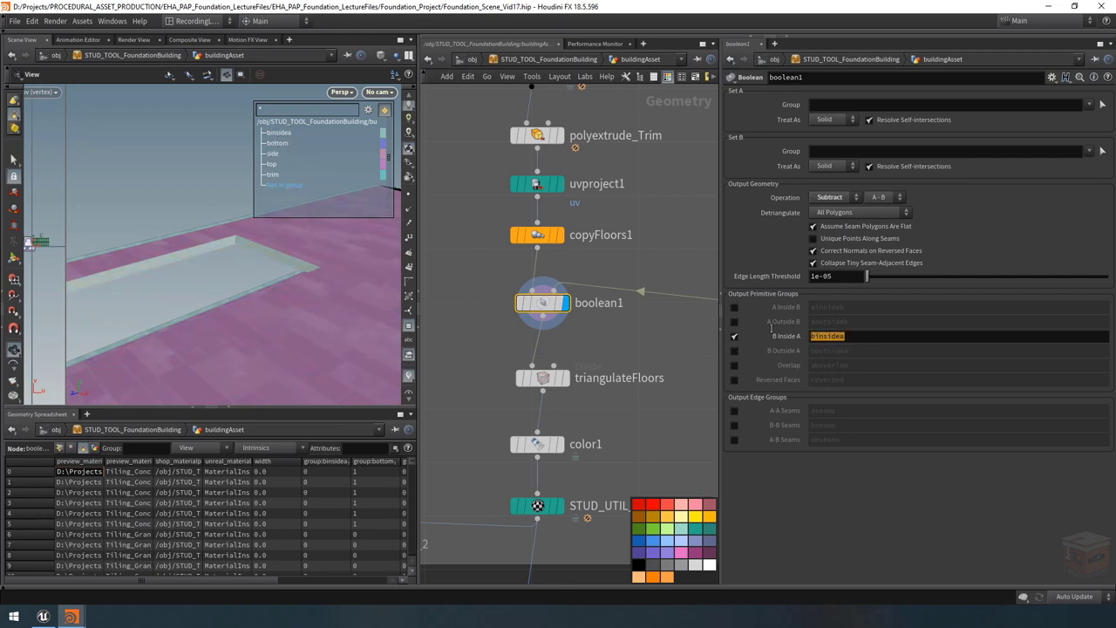
type("cutout")
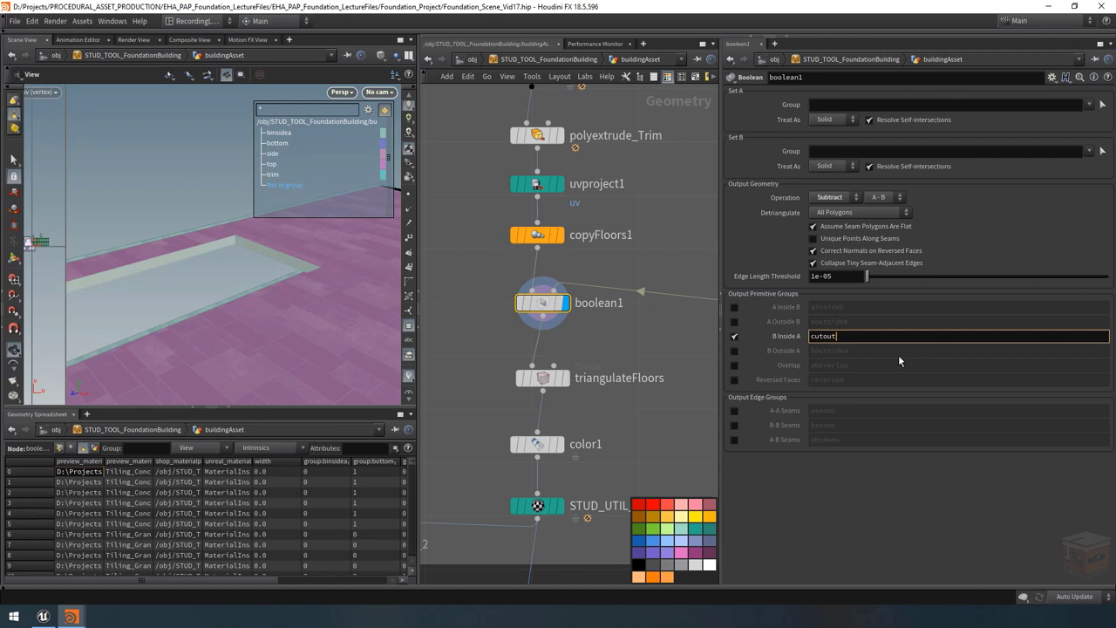
key("Return")
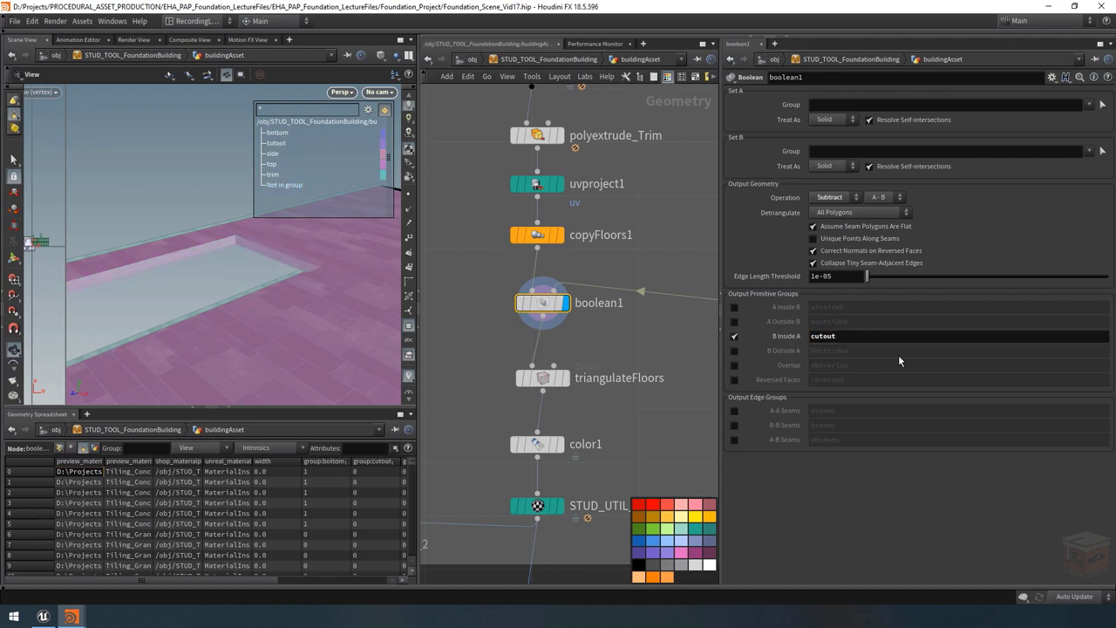
Step: Colour the cutout group blue (0000FF) in the viewport group list and inspect the shaft openings on several floors
left_click(383, 145)
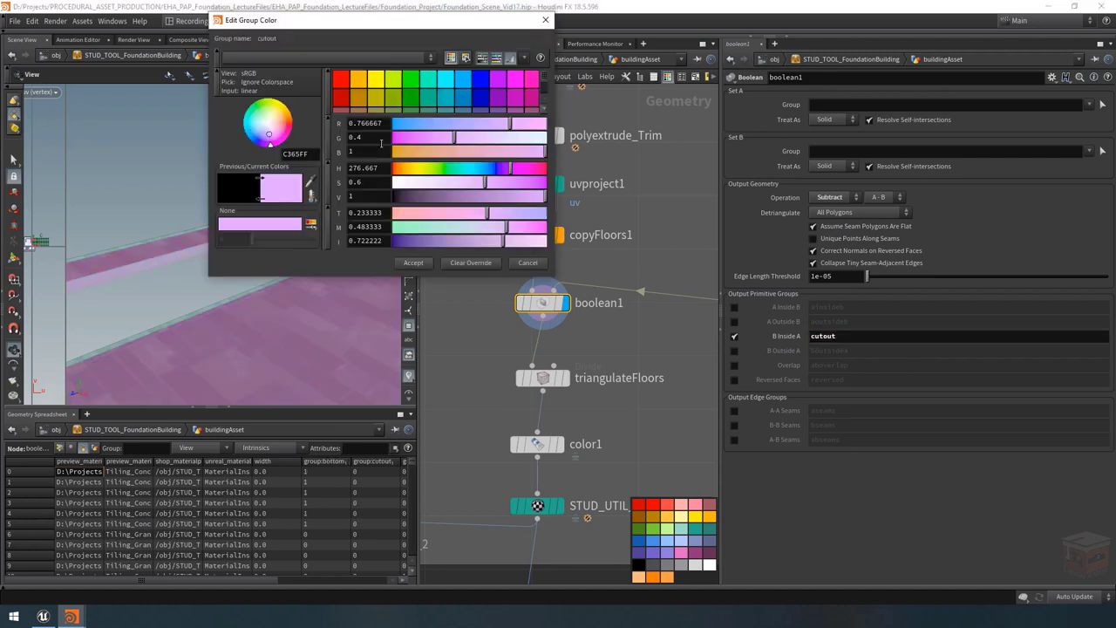
left_click(342, 85)
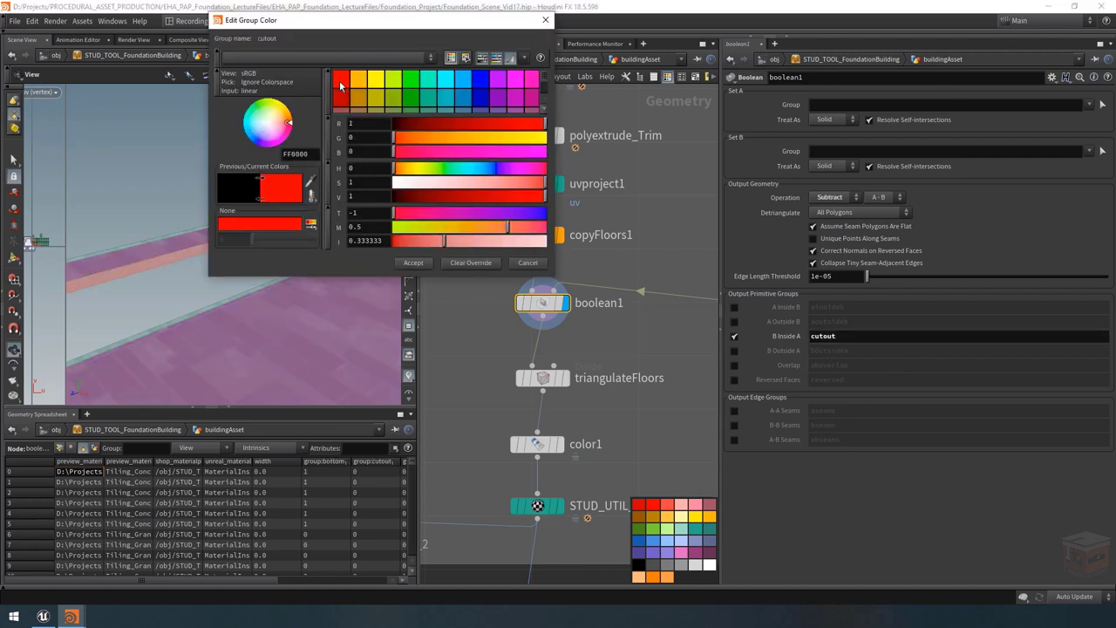
left_click(483, 80)
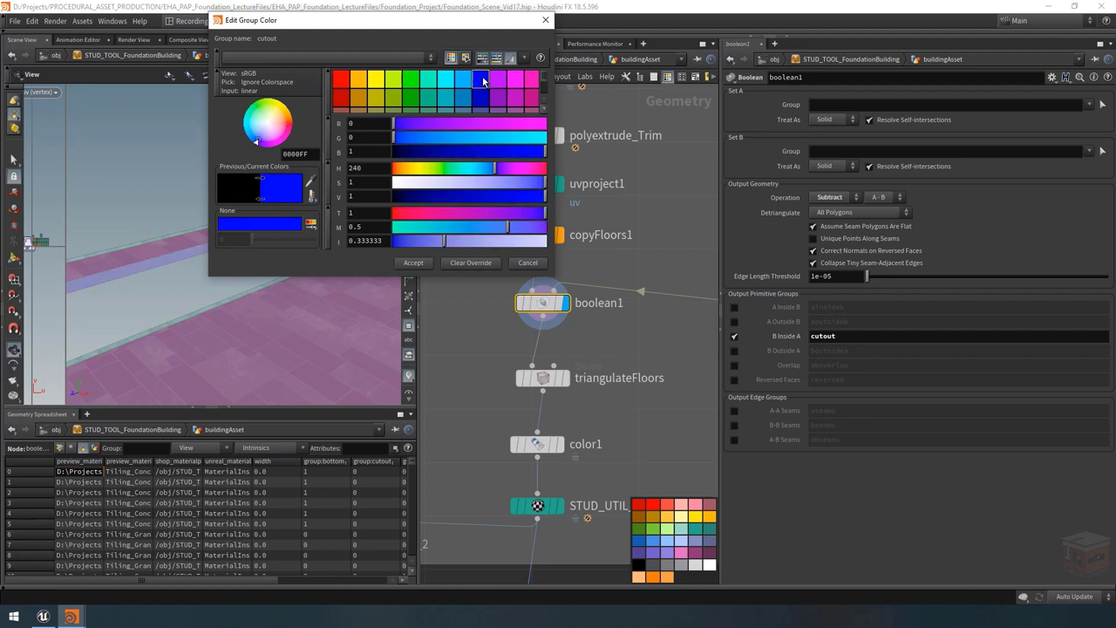
left_click(412, 263)
left_click_drag(288, 237, 221, 267)
scroll(239, 249, "up", 5)
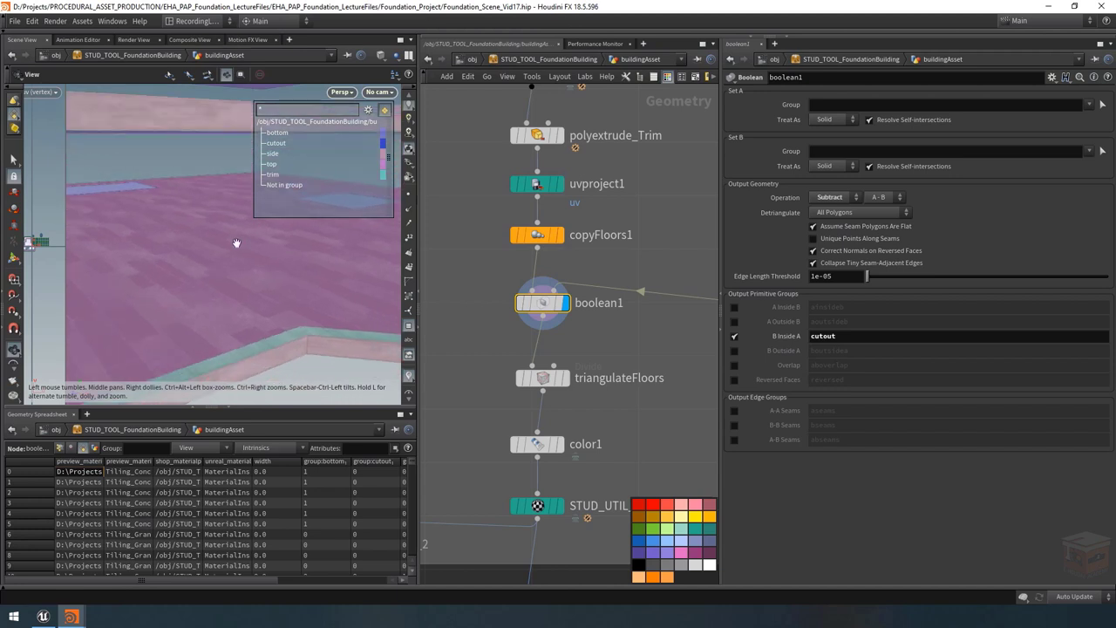
scroll(236, 243, "up", 3)
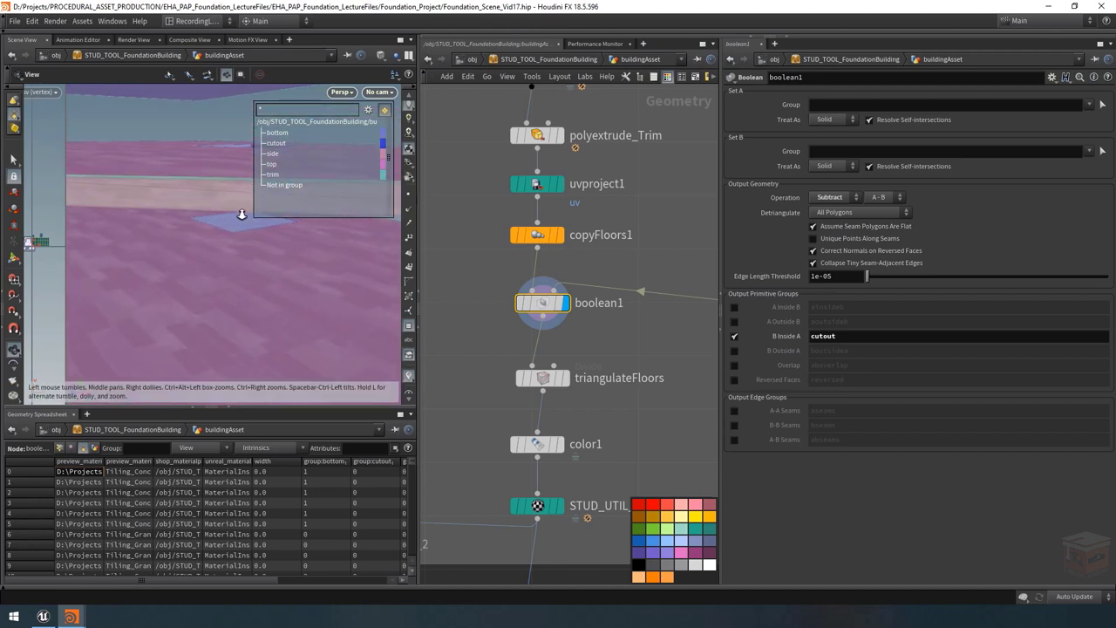
scroll(241, 214, "up", 2)
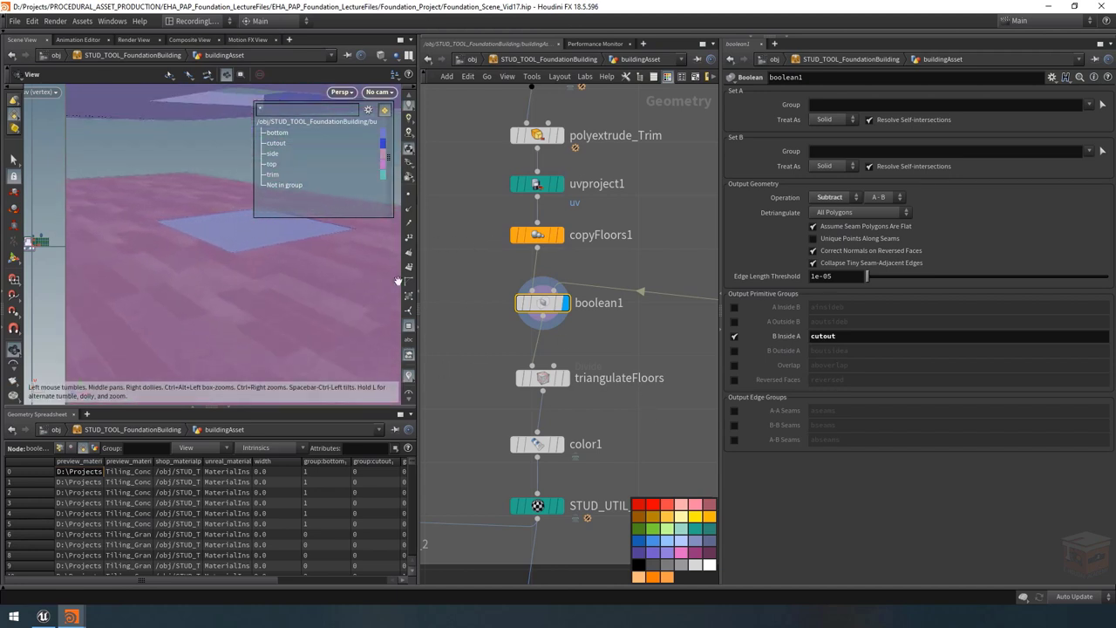
Step: Hide the primitive group colours, display the trims texture node, add cutout to its group, and inspect the textured cutout sides
left_click(408, 326)
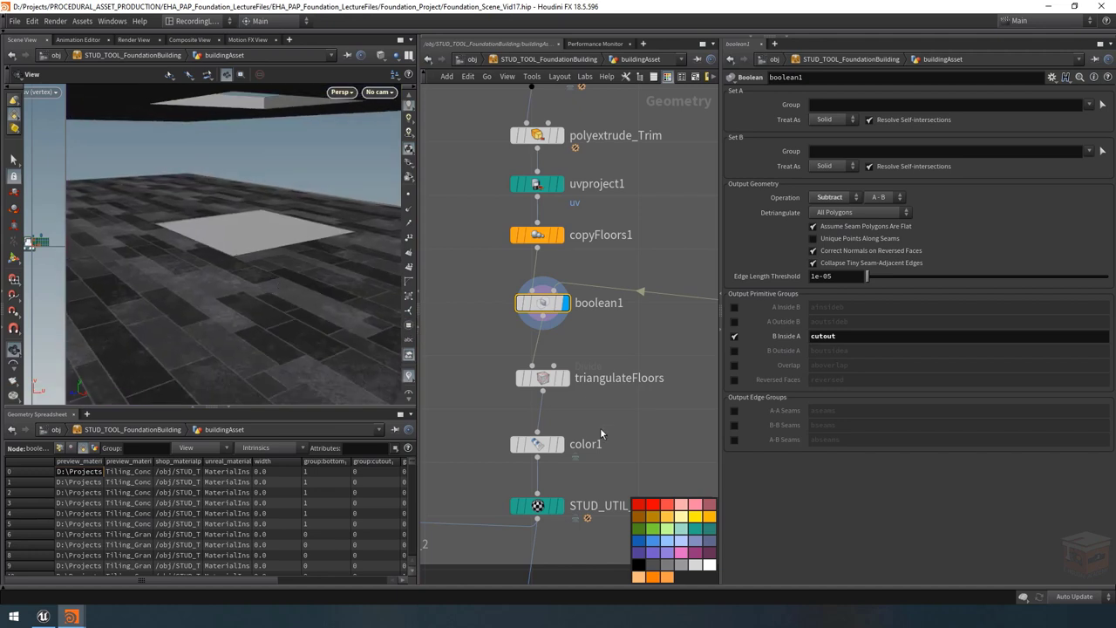
middle_click_drag(614, 431, 564, 378)
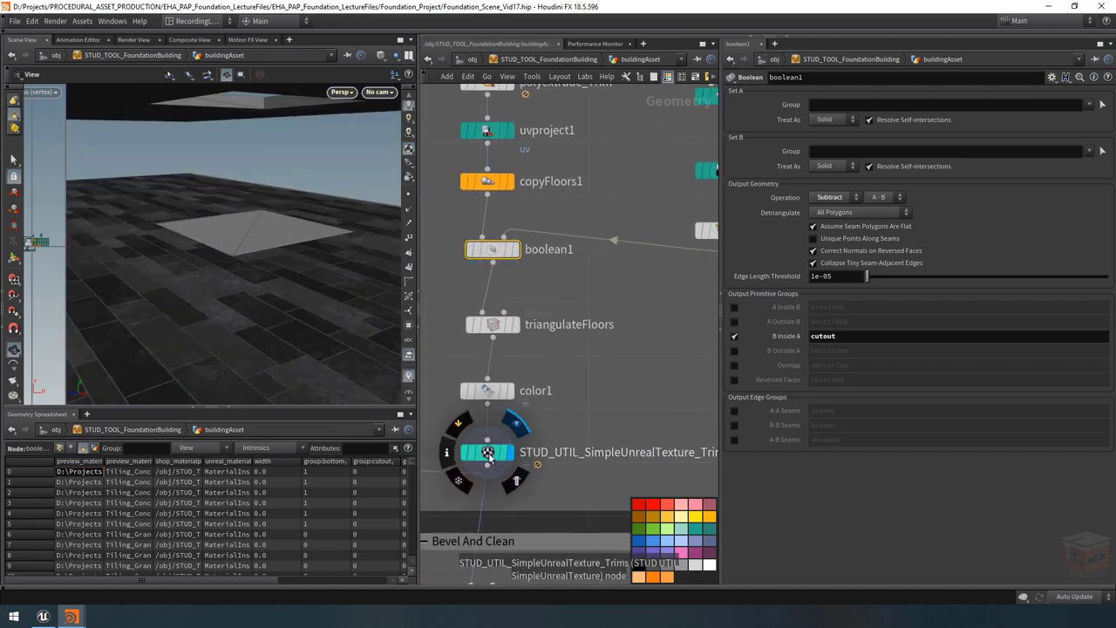
left_click(487, 453)
left_click(1093, 94)
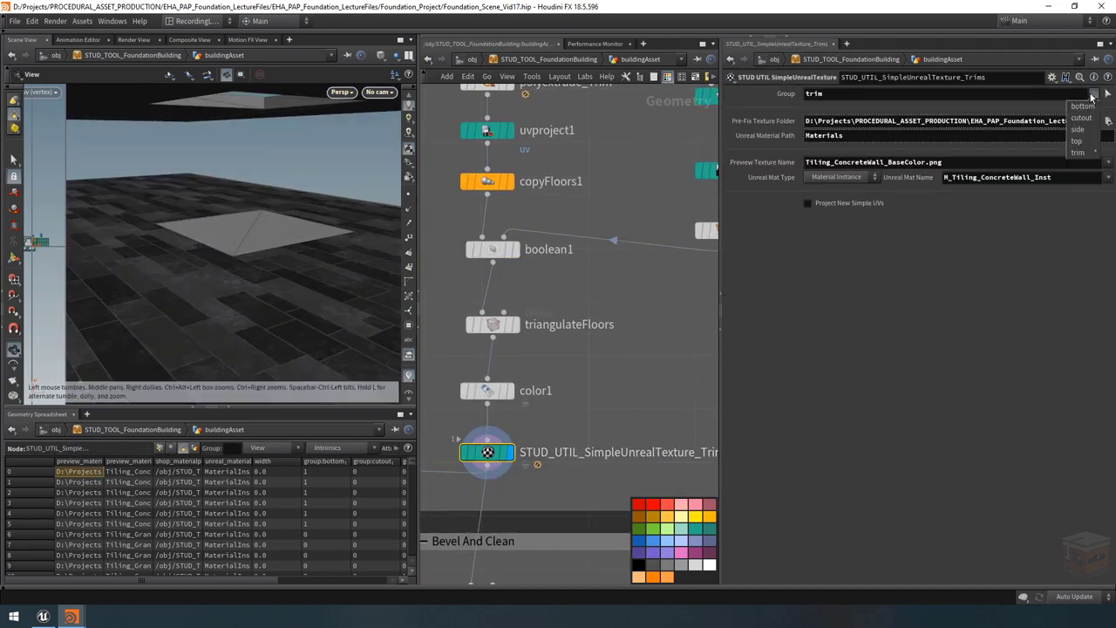
left_click(1081, 118)
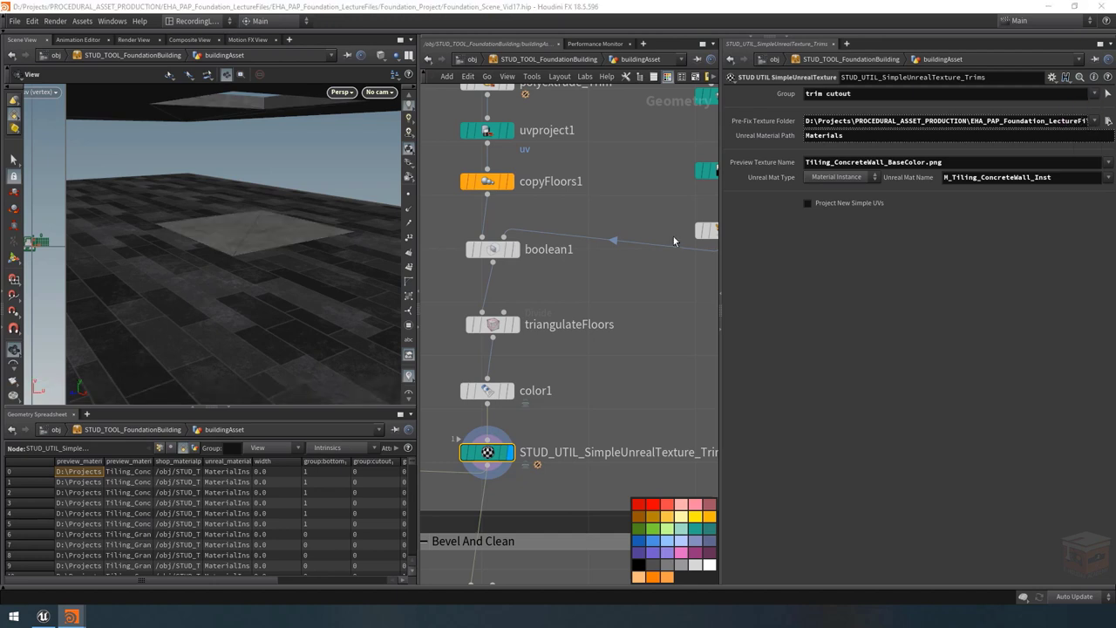
mouse_move(253, 228)
left_mouse_down()
mouse_move(265, 239)
mouse_move(299, 227)
mouse_move(243, 272)
mouse_move(164, 204)
mouse_move(167, 269)
mouse_move(272, 228)
mouse_move(254, 172)
mouse_move(265, 211)
mouse_move(195, 199)
mouse_move(224, 187)
mouse_move(342, 180)
mouse_move(233, 191)
mouse_move(252, 137)
mouse_move(239, 229)
left_mouse_up()
middle_click_drag(232, 250, 270, 224)
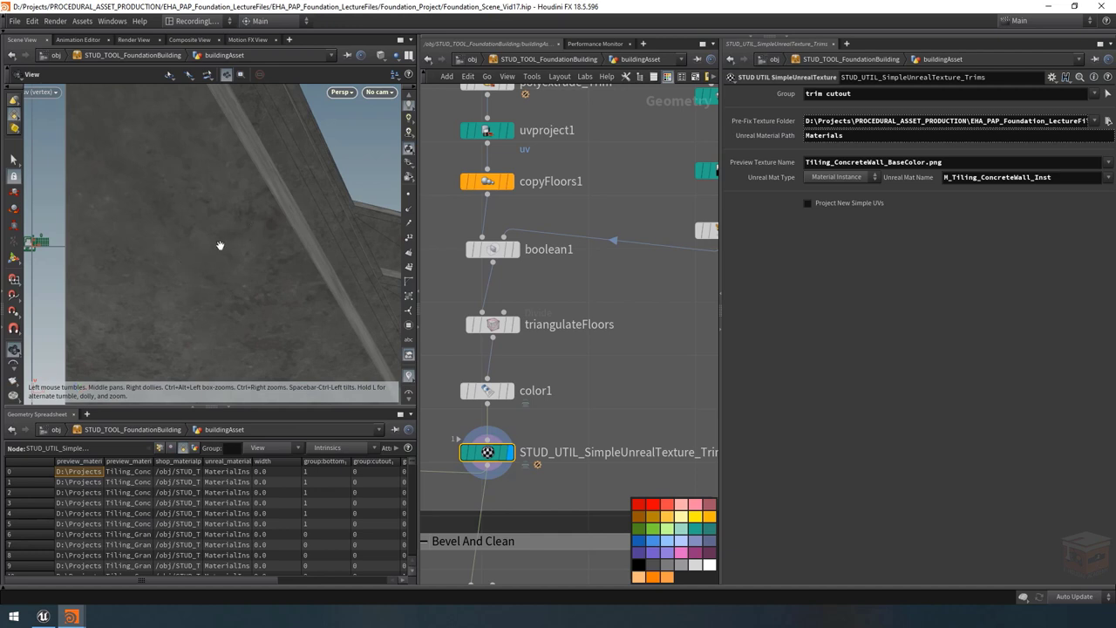
left_click_drag(297, 237, 253, 234)
scroll(301, 194, "down", 10)
scroll(591, 333, "down", 4)
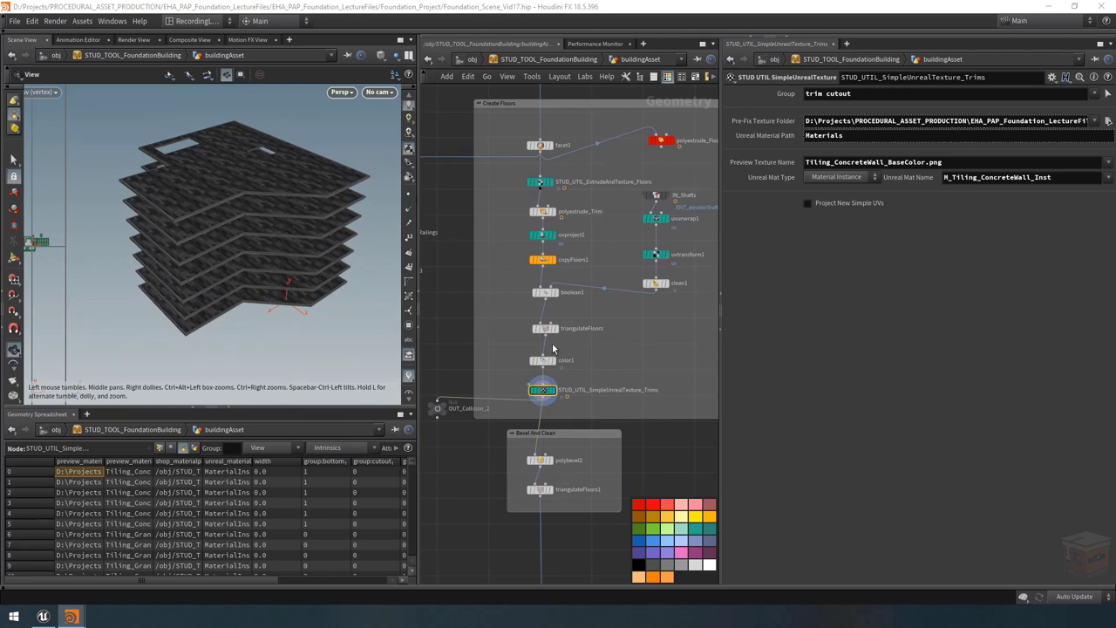
Step: Move the Bevel And Clean network box well below Create Floors to free space between them
middle_click_drag(632, 374, 625, 279)
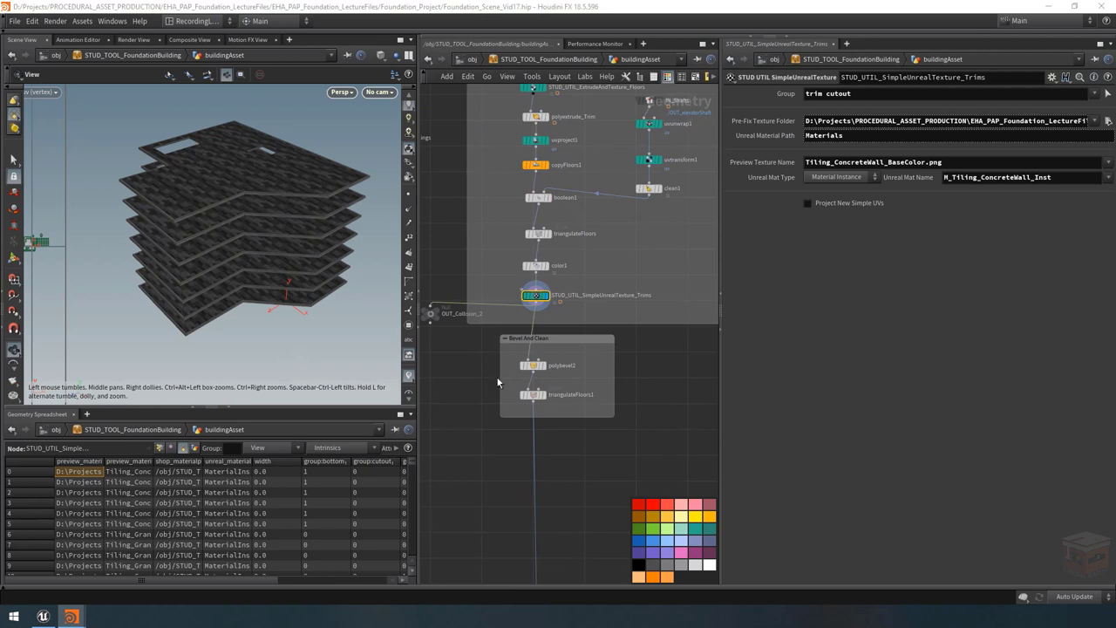
left_click_drag(571, 336, 576, 412)
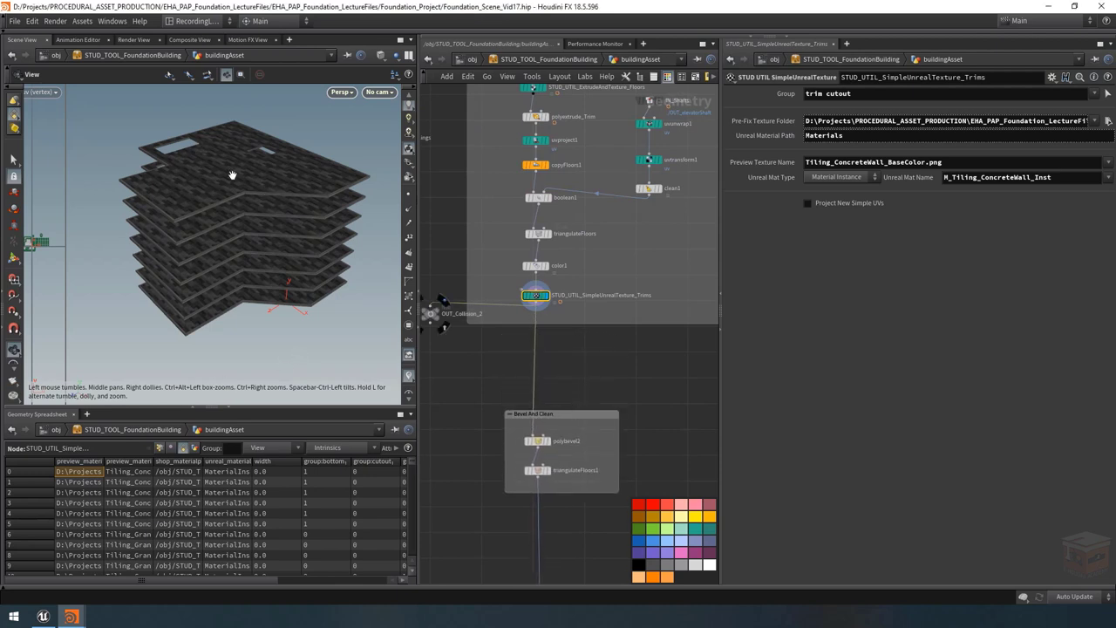
scroll(280, 156, "up", 5)
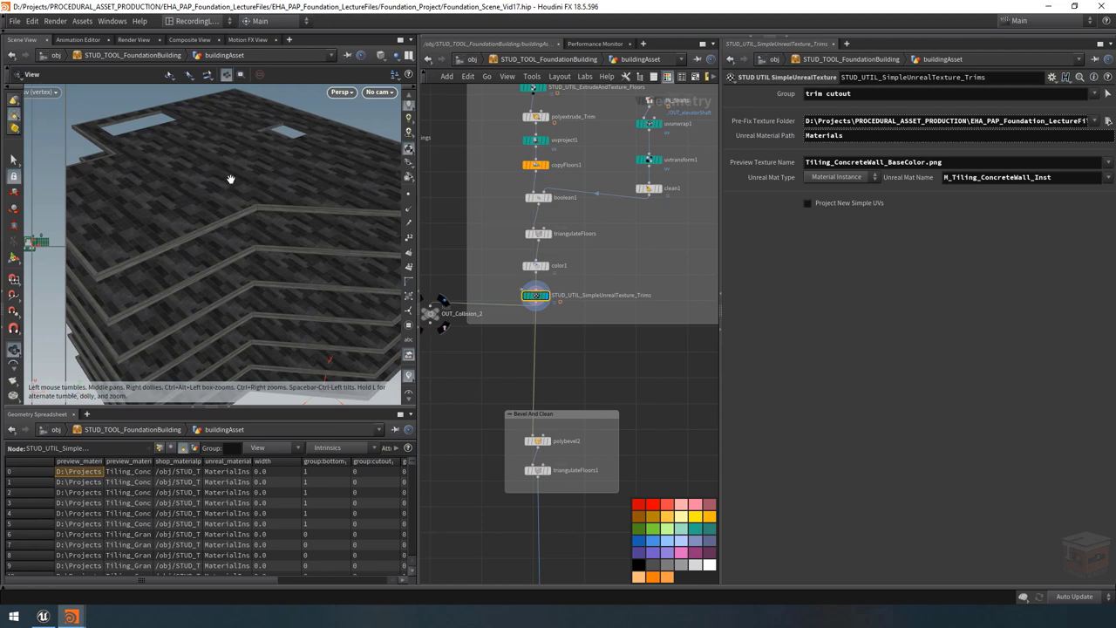
middle_click_drag(571, 378, 581, 359)
scroll(576, 363, "down", 2)
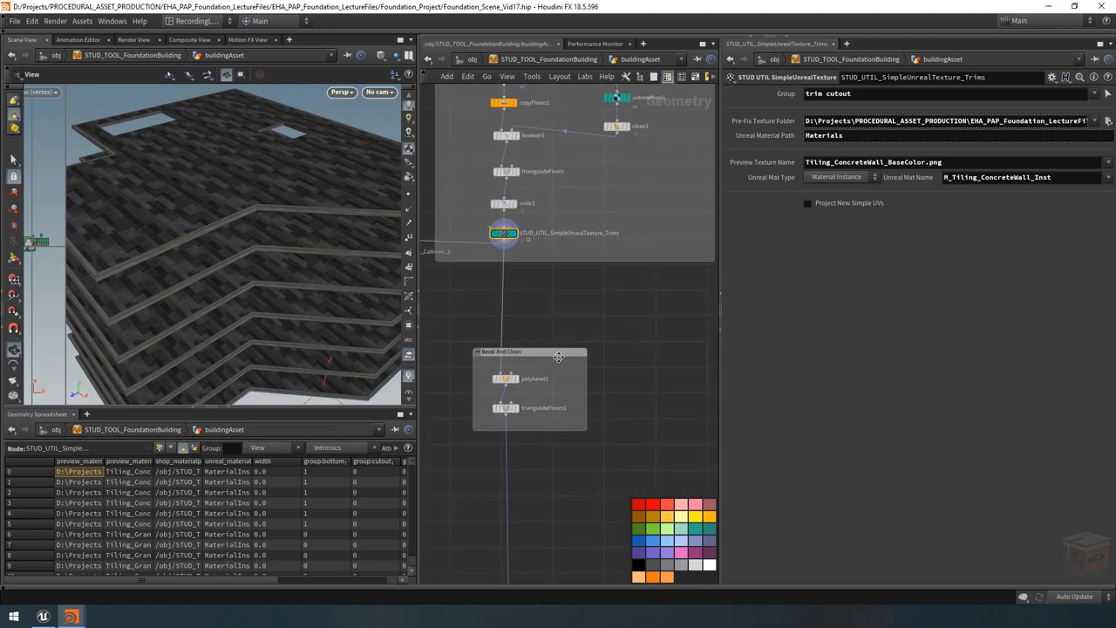
scroll(599, 346, "down", 2)
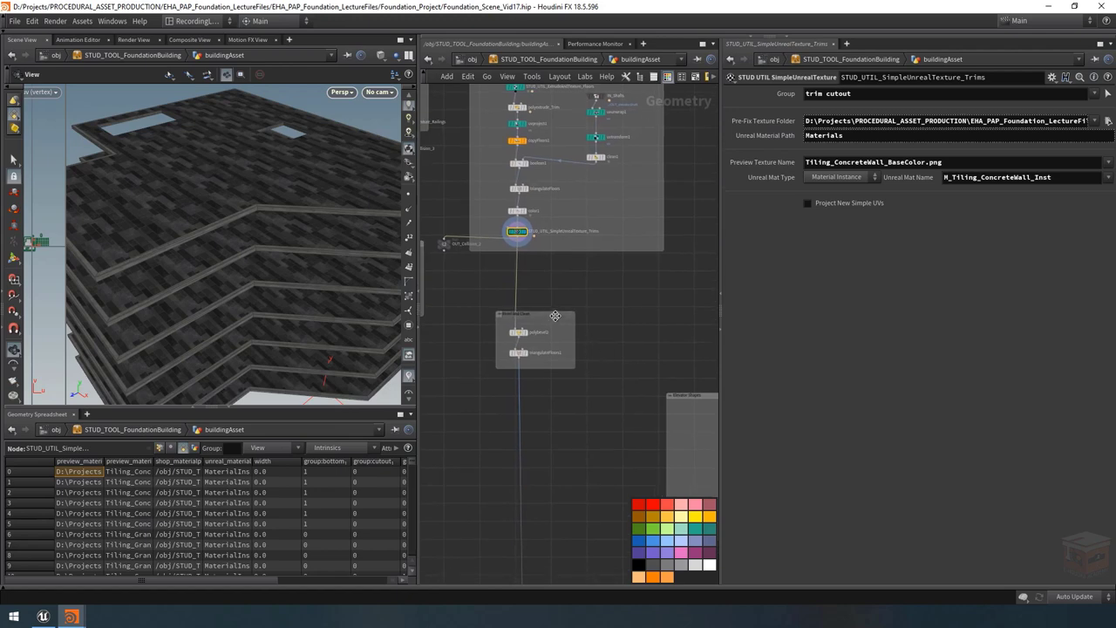
left_click_drag(554, 316, 558, 431)
scroll(567, 370, "up", 3)
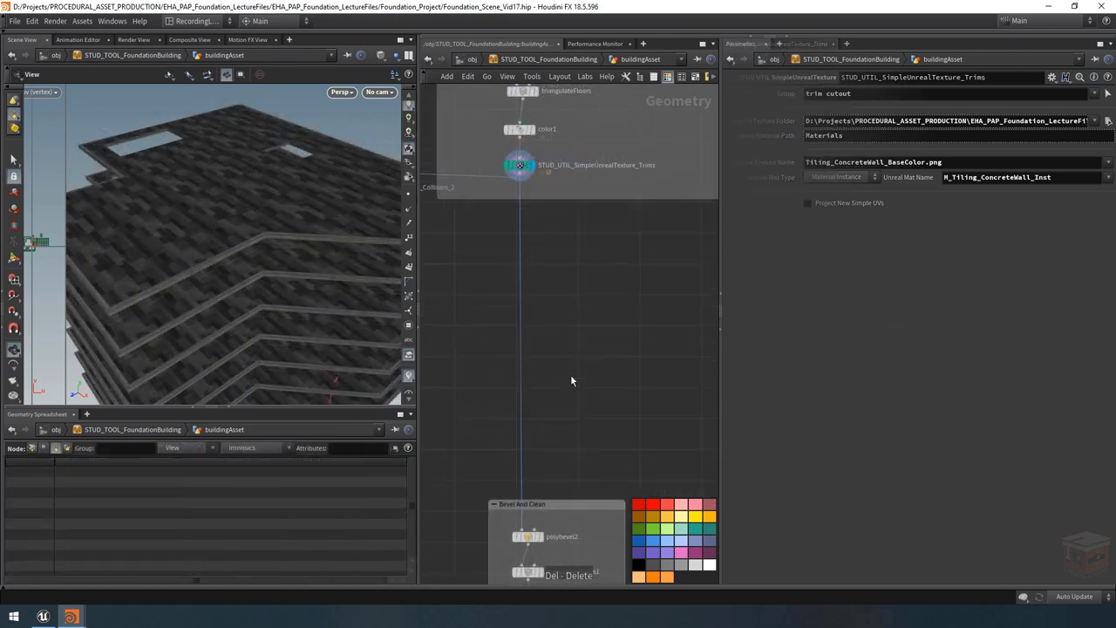
Step: Delete the selected node below the trims texture node and show the primitive group list in the viewport
key("Delete")
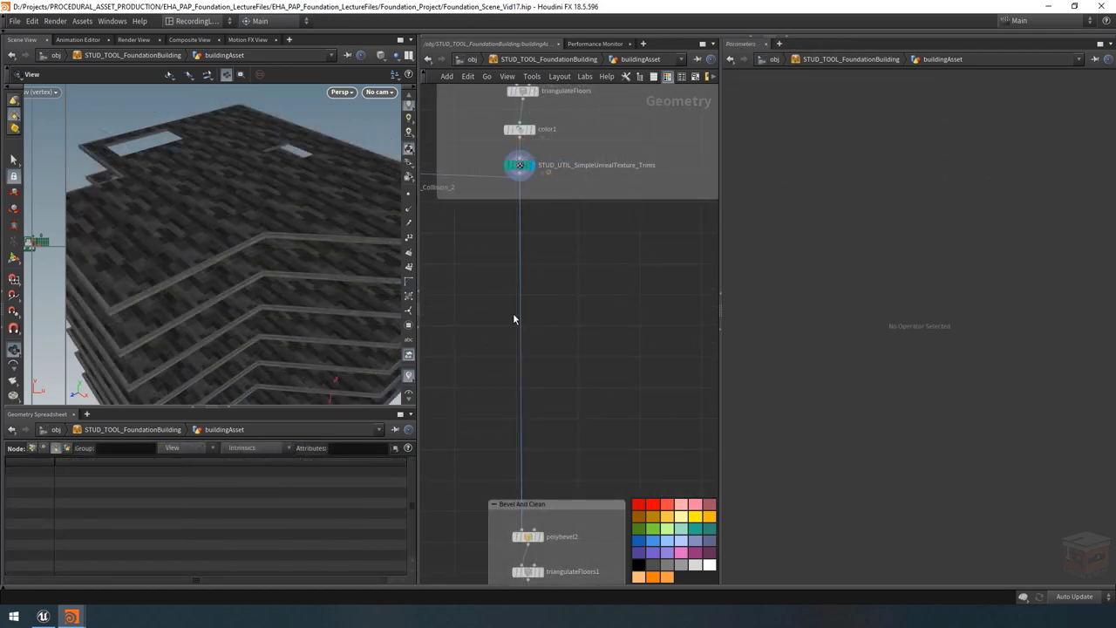
left_click_drag(288, 213, 457, 357, "alt")
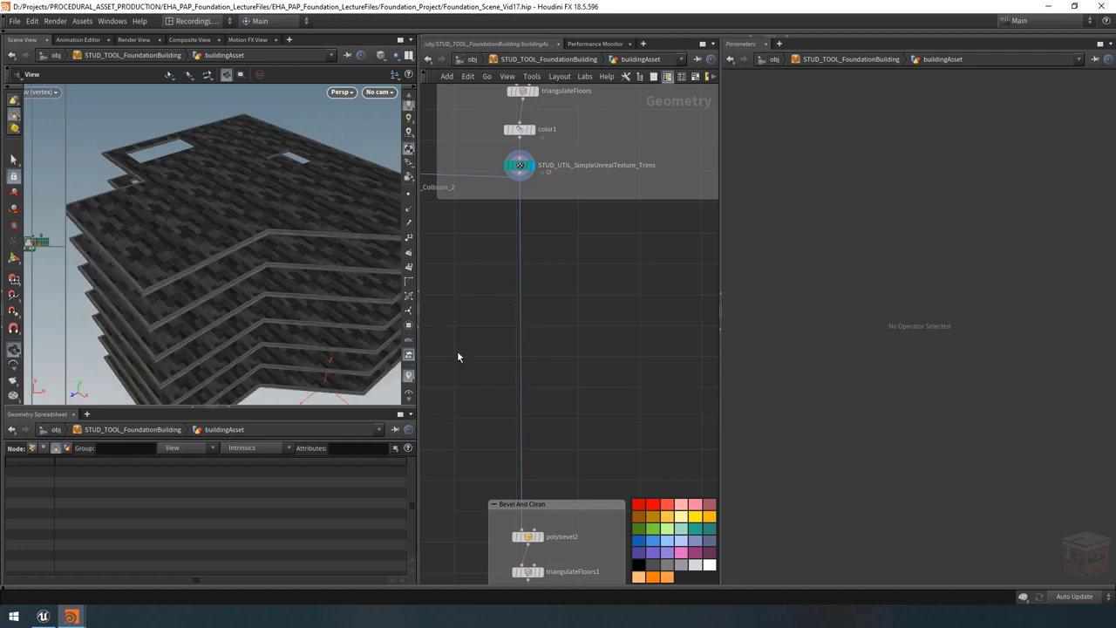
left_click(408, 324)
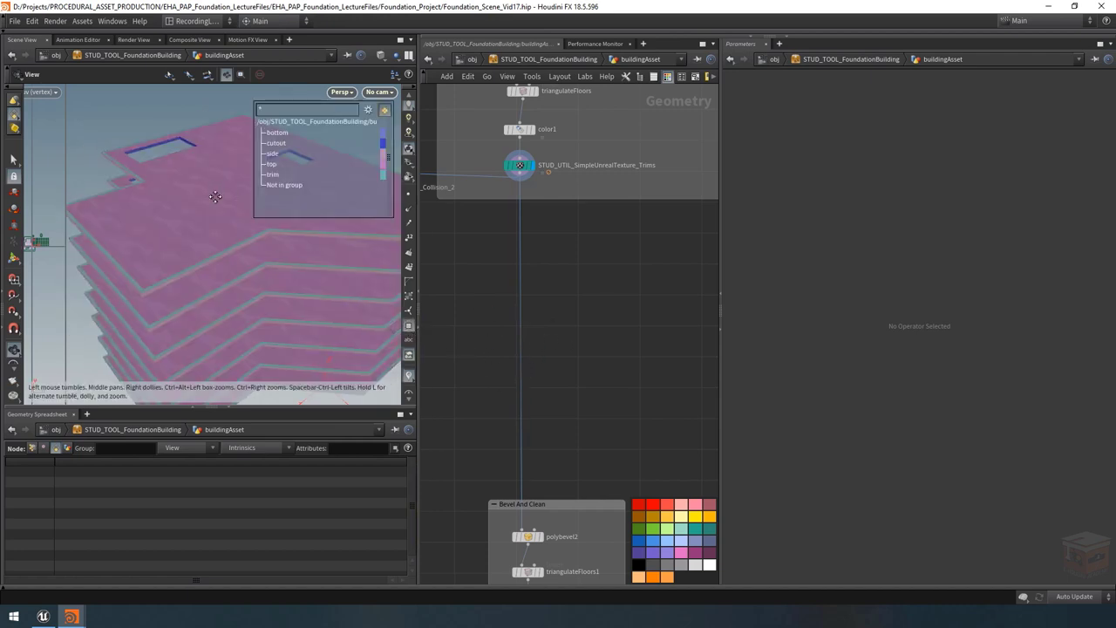
scroll(174, 231, "up", 3)
mouse_move(273, 167)
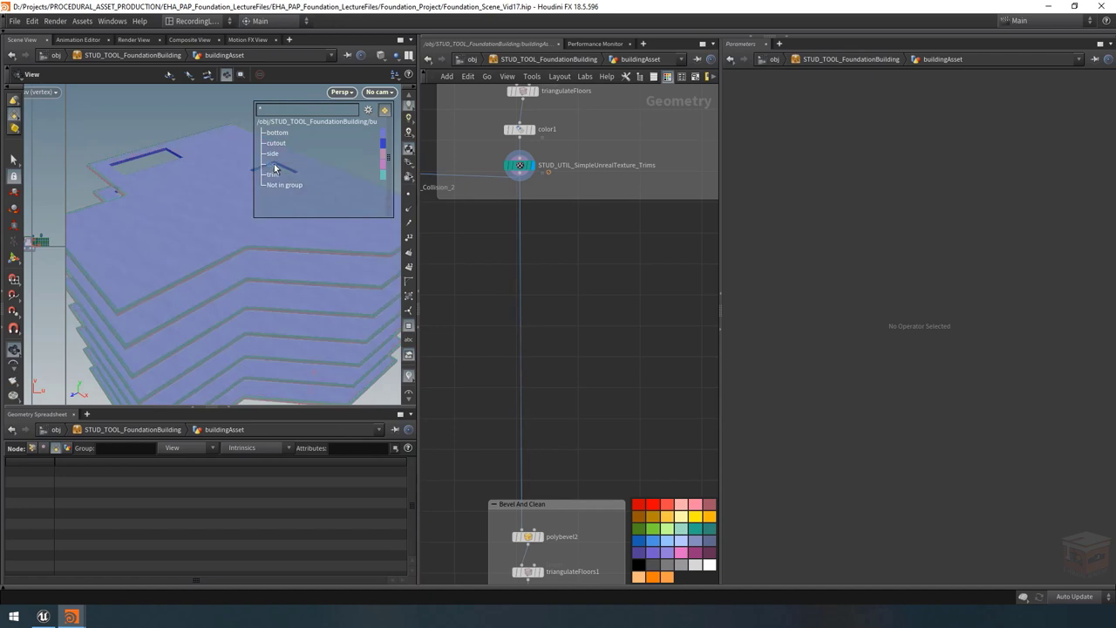
Step: Set the Top Group Name of the STUD_UTIL_ExtrudeAndTexture_Floors node to "floor"
scroll(642, 324, "down", 3)
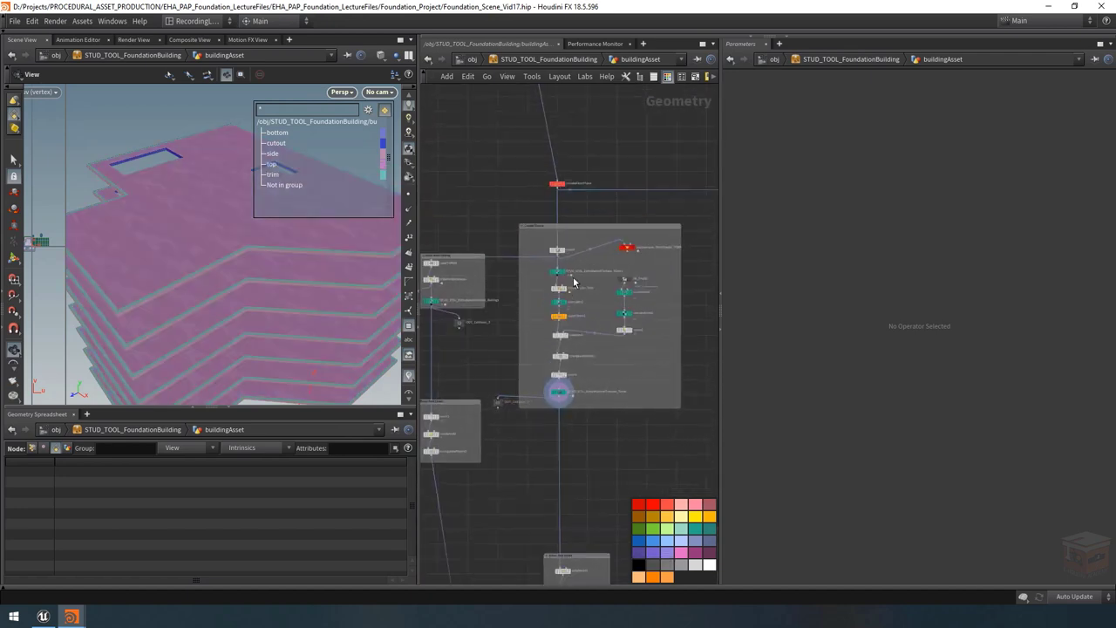
scroll(579, 276, "up", 3)
left_click(541, 264)
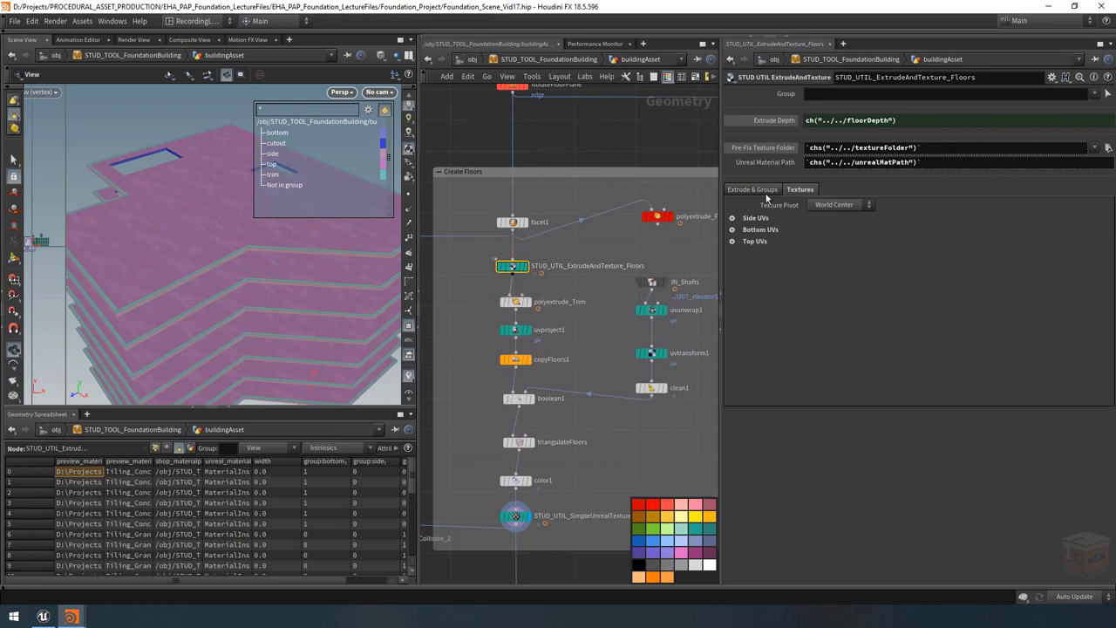
left_click(748, 191)
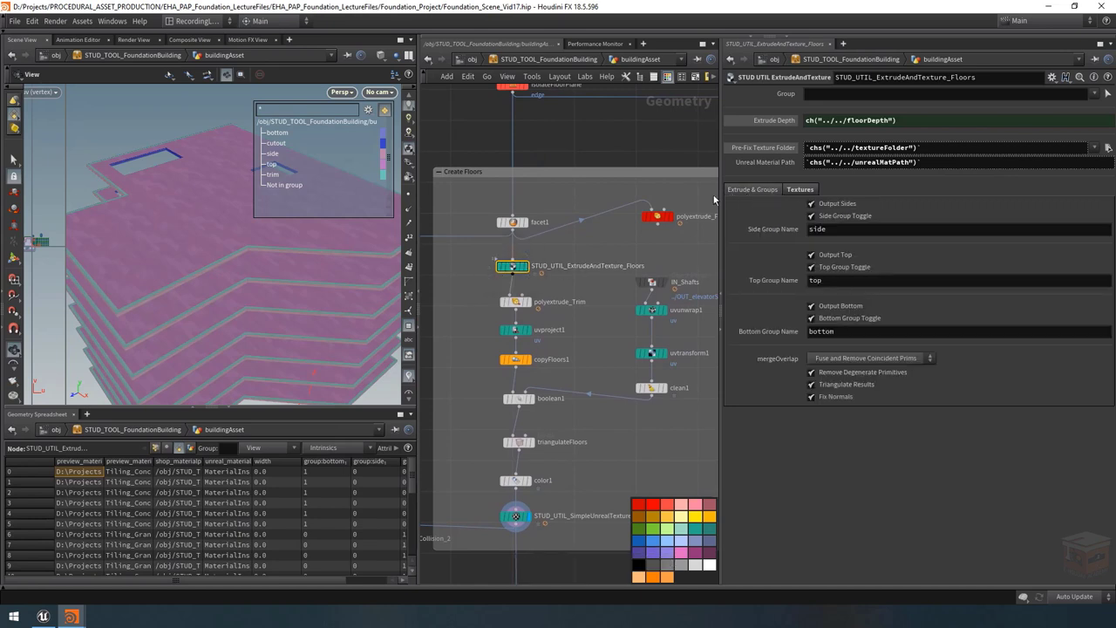
double_click(834, 280)
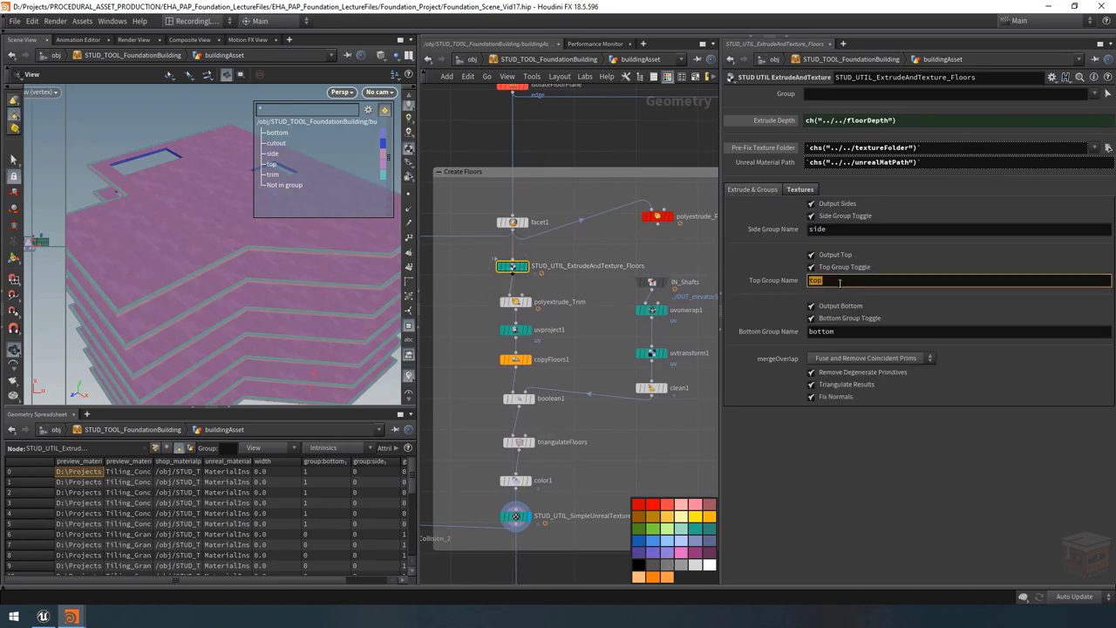
type("floor")
key("Return")
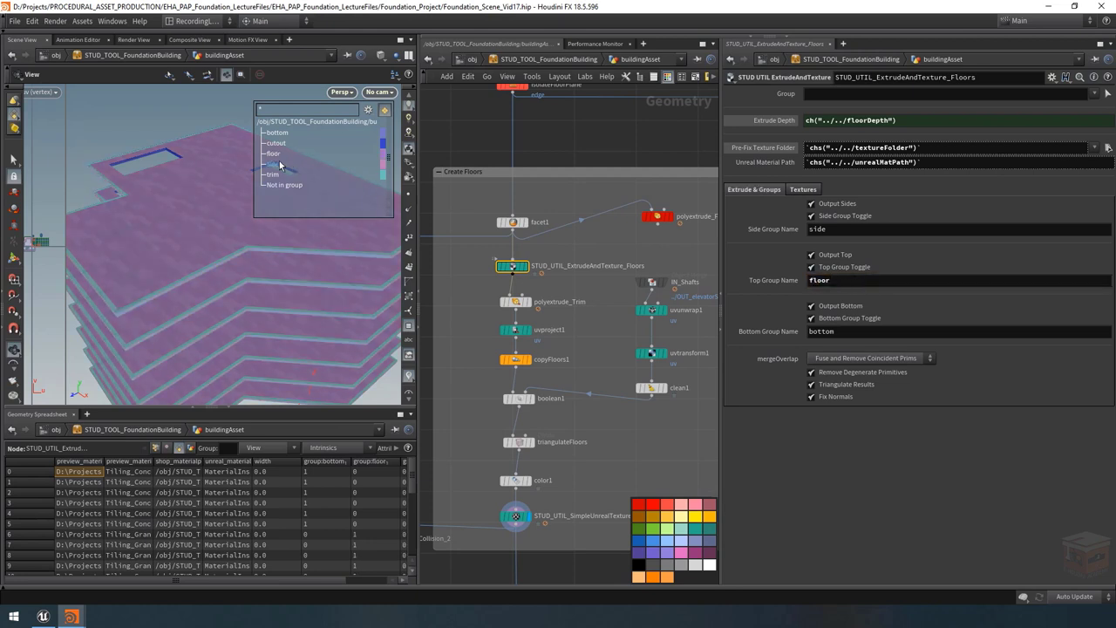
Step: Filter the viewport's group list to "floor" and examine which surfaces belong to that group
left_click_drag(292, 265, 193, 302)
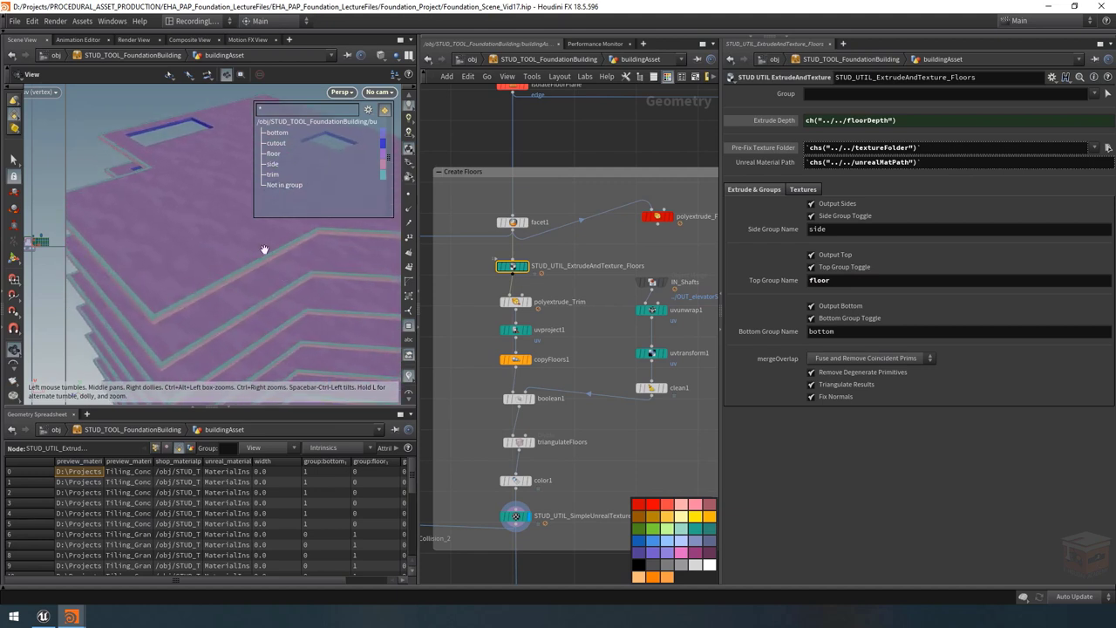
scroll(265, 250, "down", 3)
scroll(615, 397, "down", 3)
middle_click_drag(620, 399, 586, 250)
left_click(287, 113)
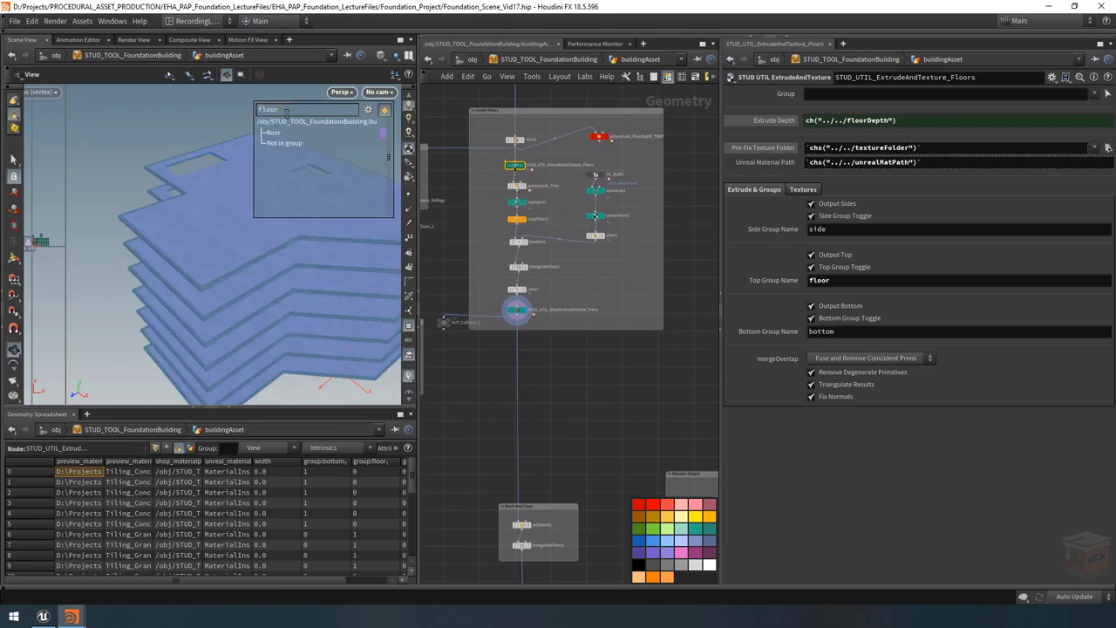
scroll(230, 291, "down", 3)
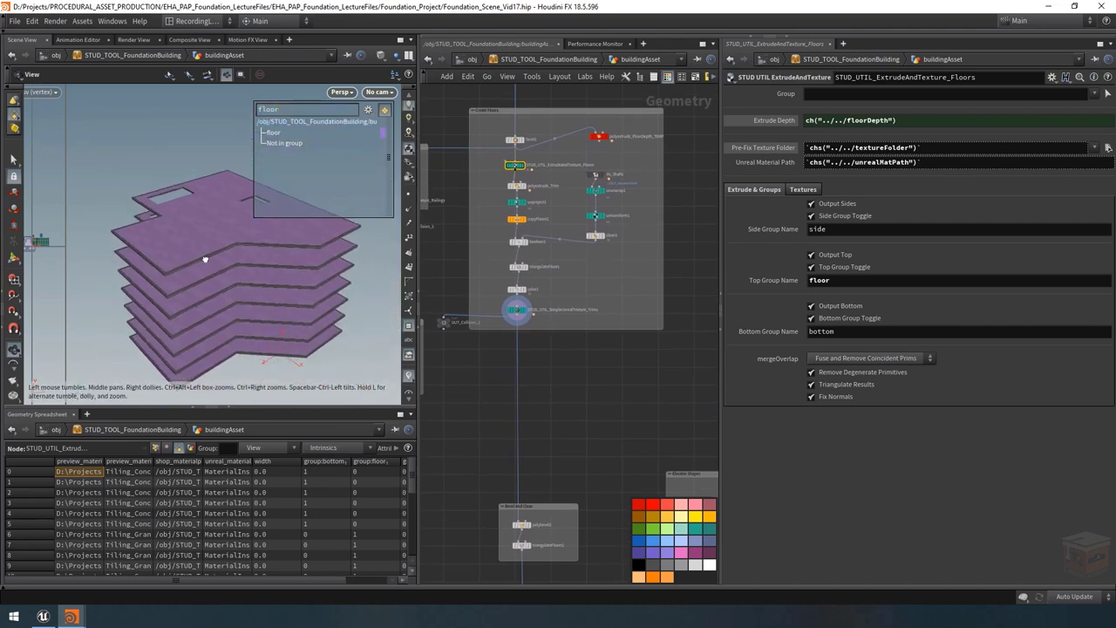
scroll(555, 383, "down", 1)
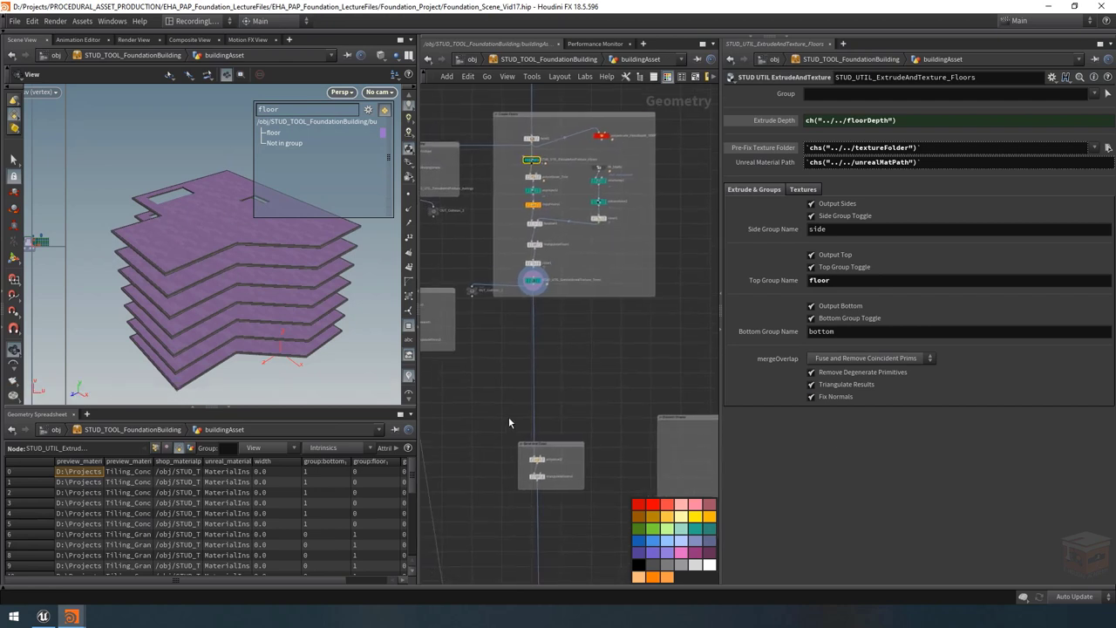
Step: Add a Group Combine node on the wire between STUD_UTIL_SimpleUnrealTexture_Trims and the Bevel And Clean section
scroll(558, 388, "up", 3)
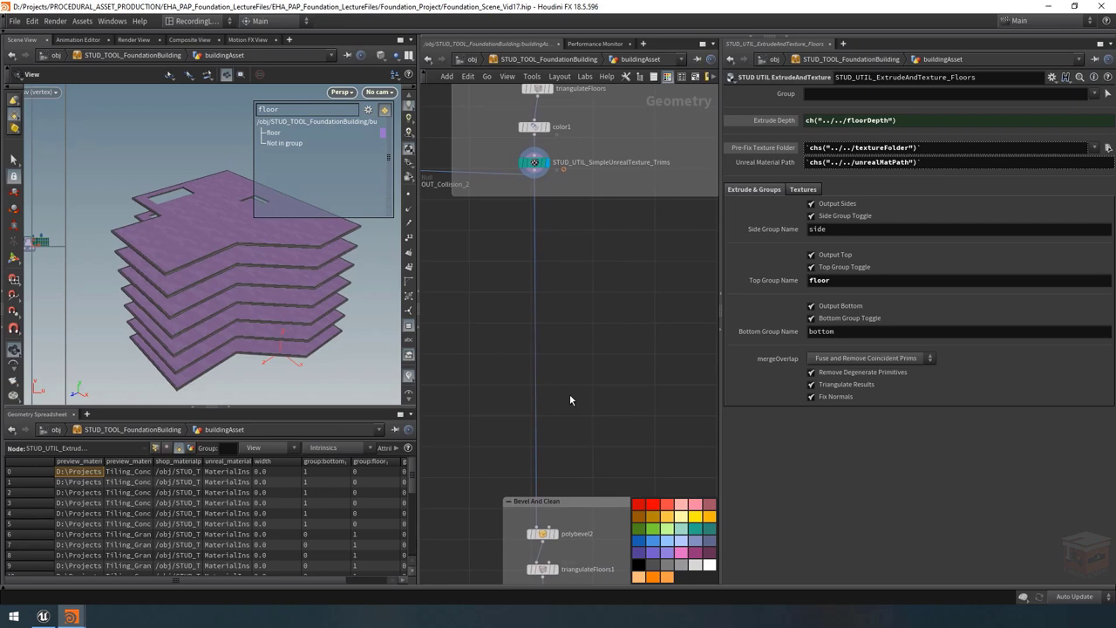
key("Tab")
type("groupcomb")
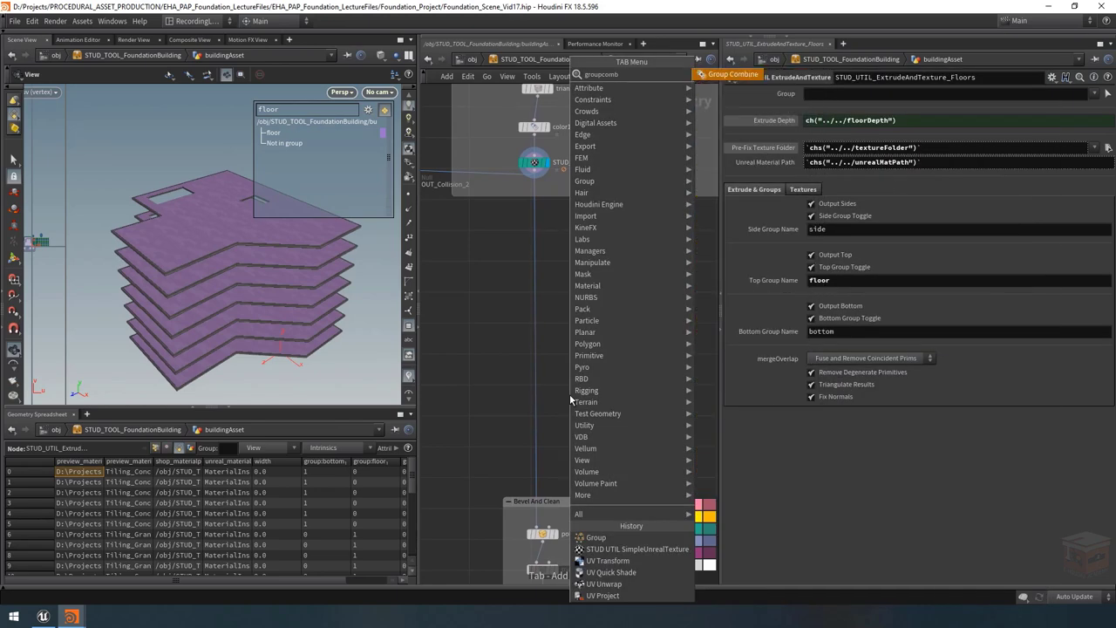
key("Return")
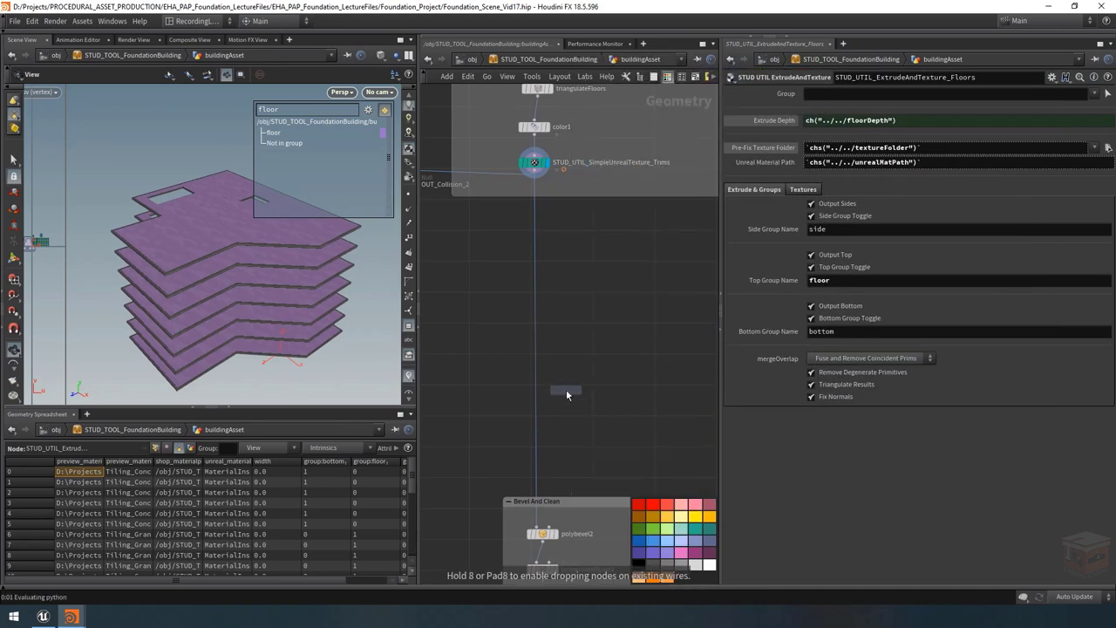
left_click(566, 389)
key("l")
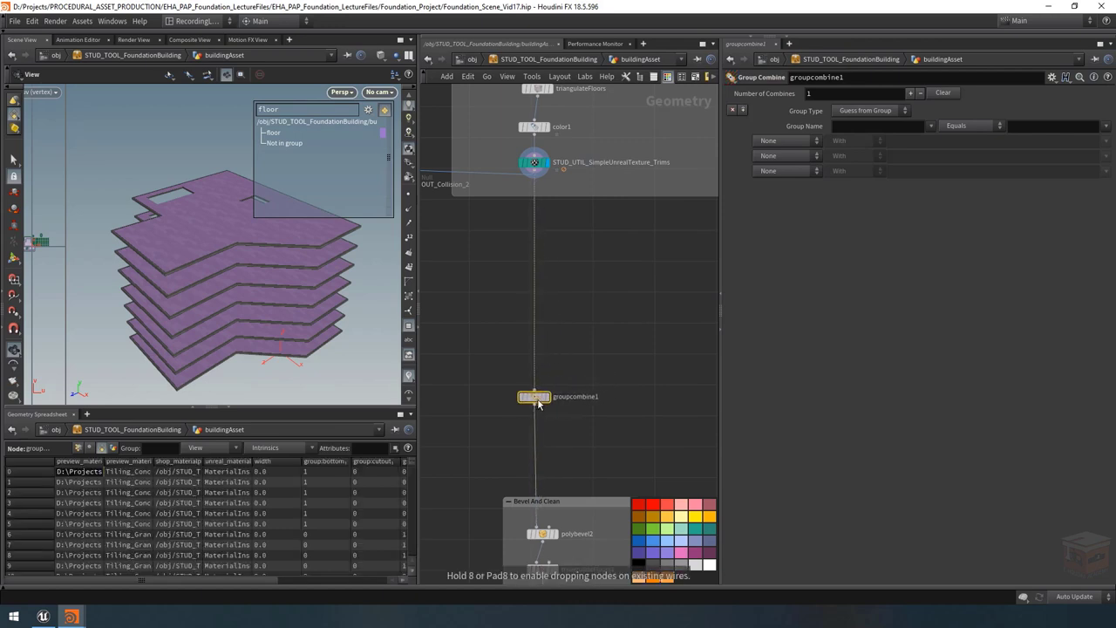
Step: Rename the Group Combine node to groupRoofFloor and make it the displayed node
double_click(579, 400)
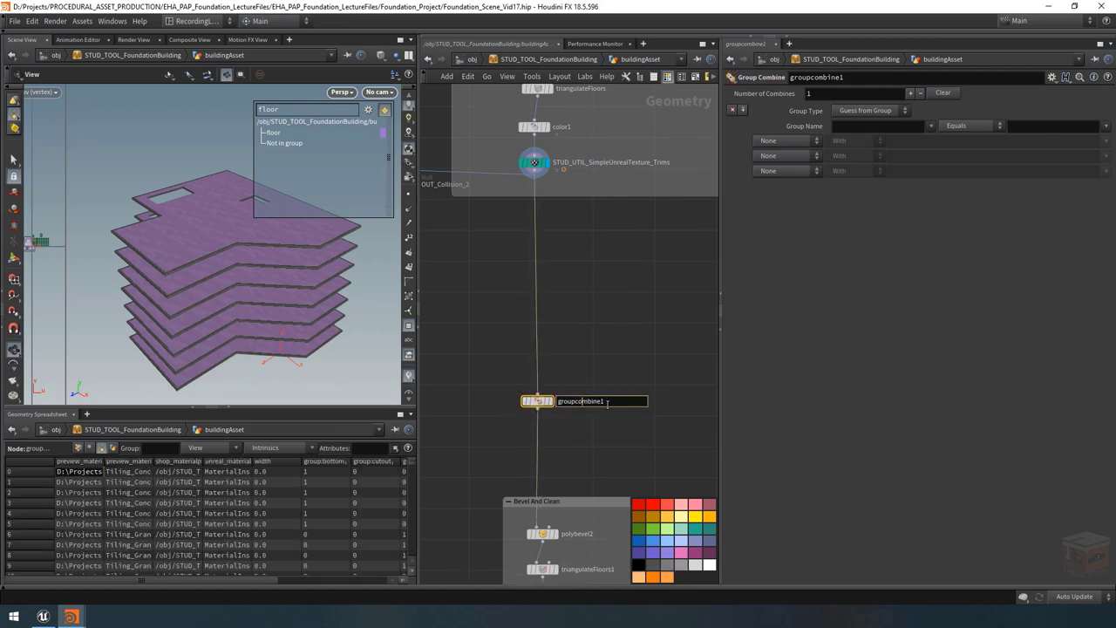
type("groupRoofFloor")
key("Return")
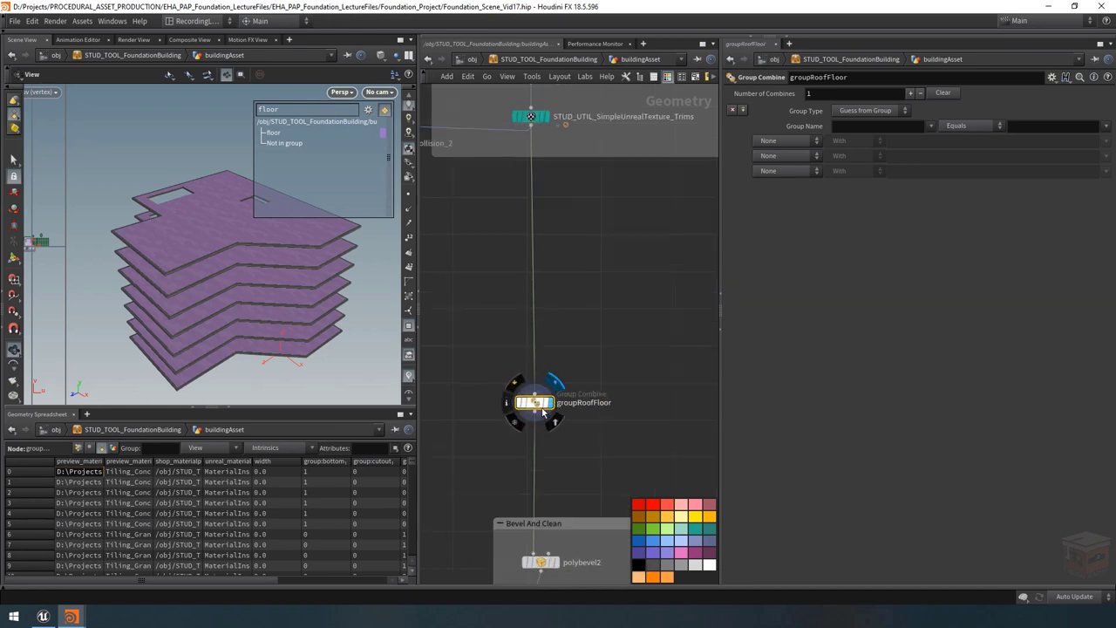
scroll(634, 442, "up", 1)
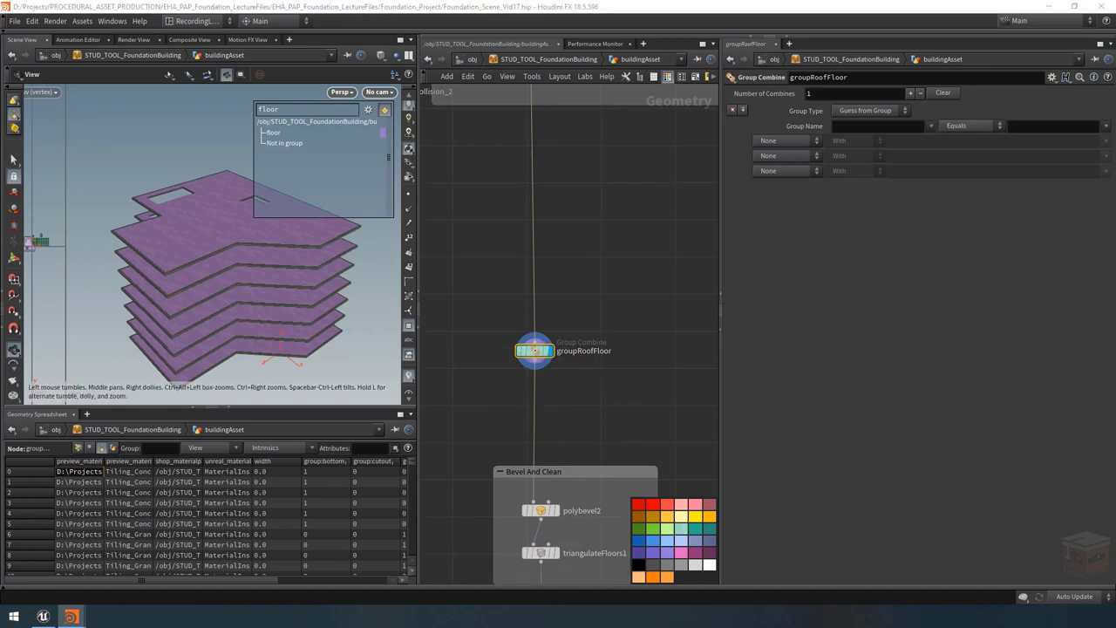
Step: Define the combine on groupRoofFloor with group name roofFloor, group type Primitives, equal to the floor group
left_click(868, 125)
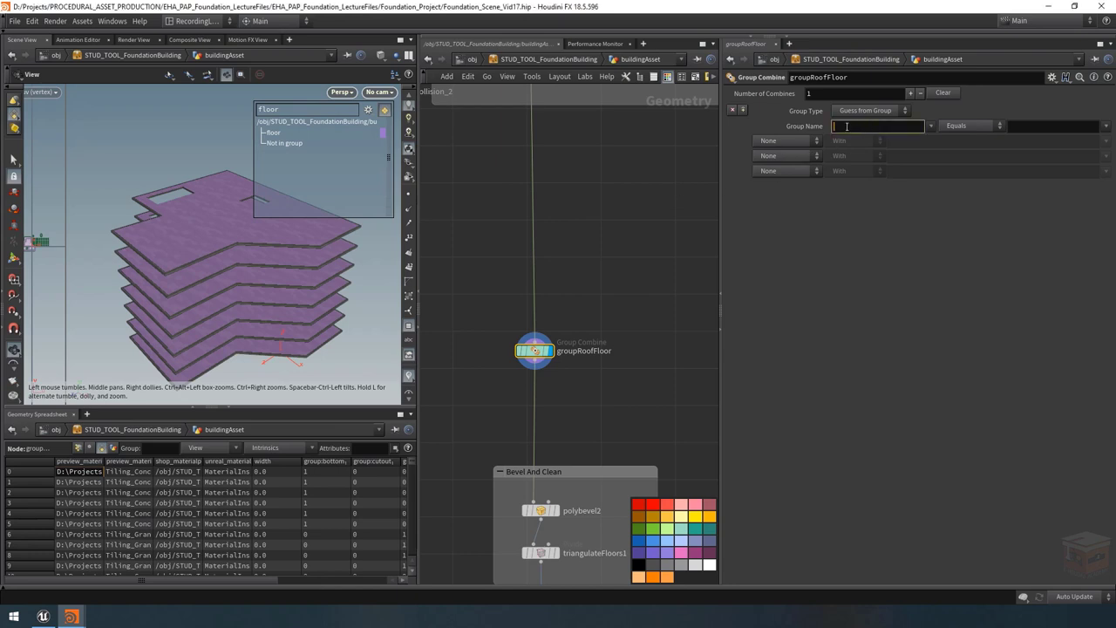
type("roofFloor")
key("Return")
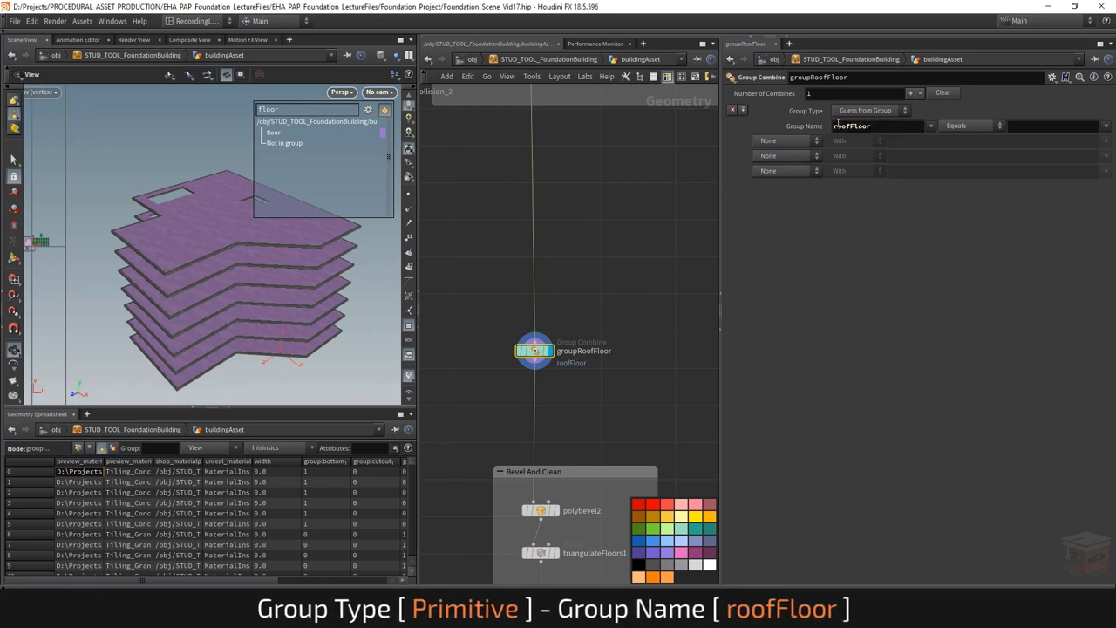
left_click(868, 111)
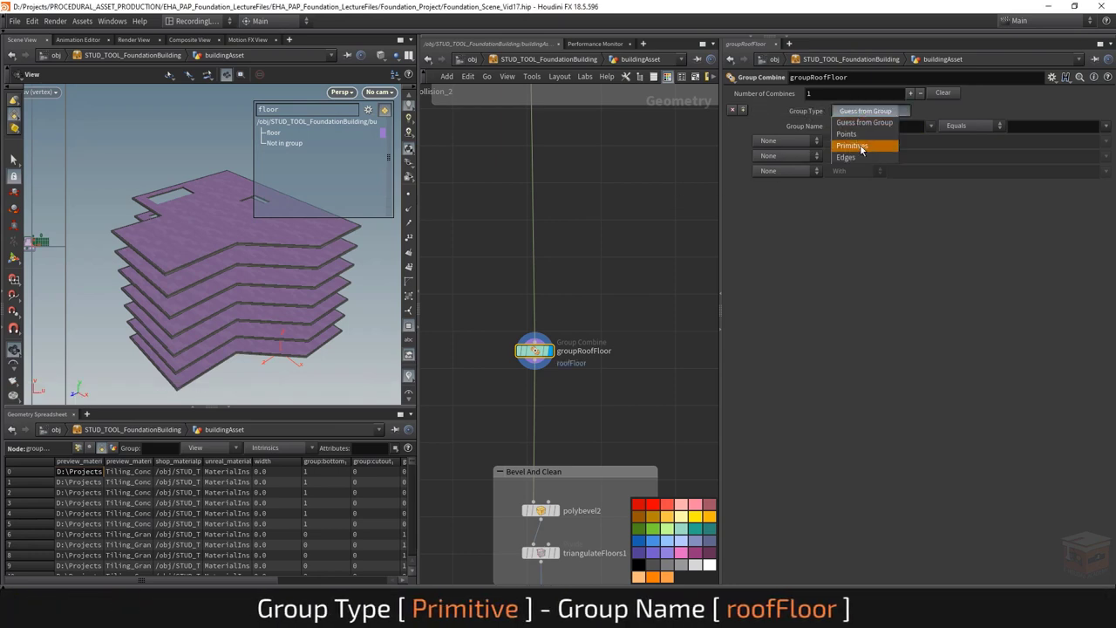
left_click(859, 143)
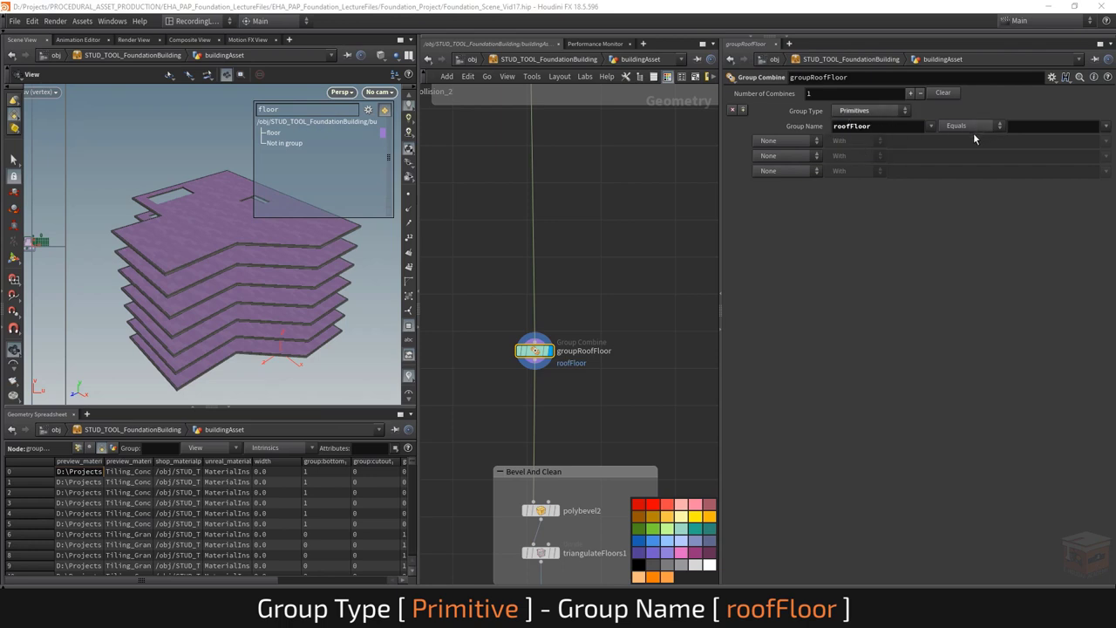
left_click(1109, 127)
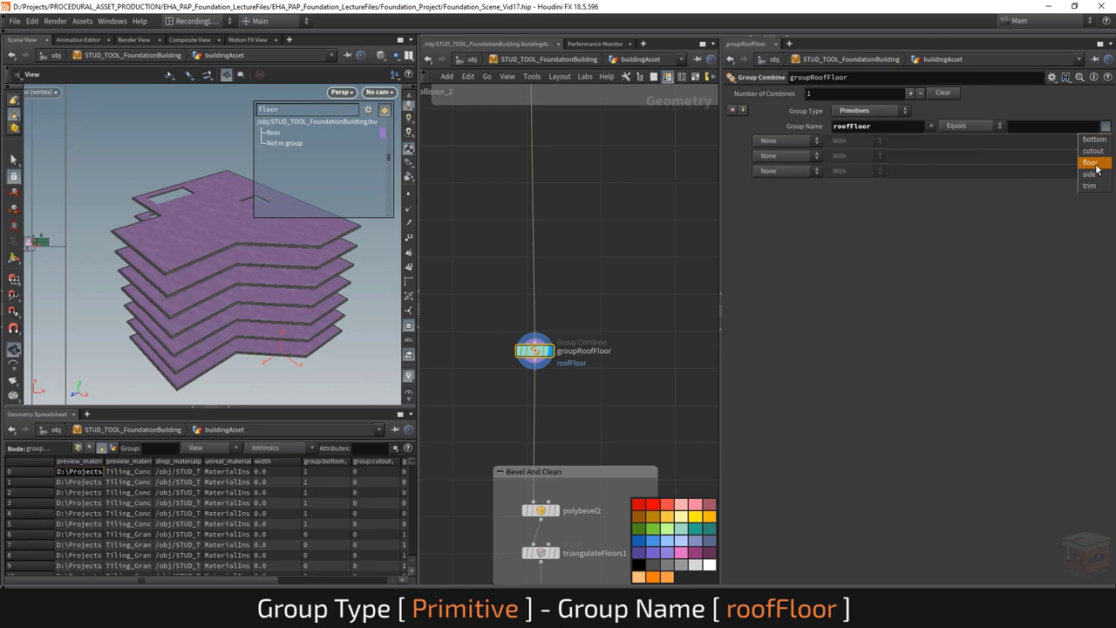
left_click(1092, 163)
Step: Compare the top group name on STUD_UTIL_ExtrudeAndTexture_Floors with the group combine settings on groupRoofFloor
scroll(620, 250, "down", 3)
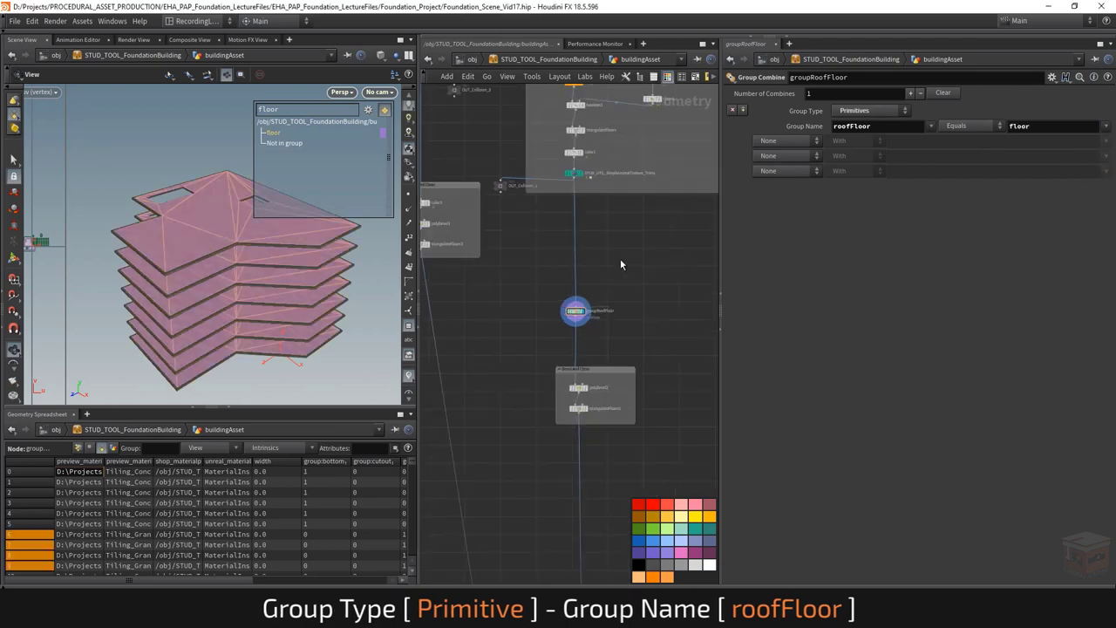
middle_click_drag(620, 258, 570, 433)
scroll(553, 224, "up", 3)
left_click(503, 218)
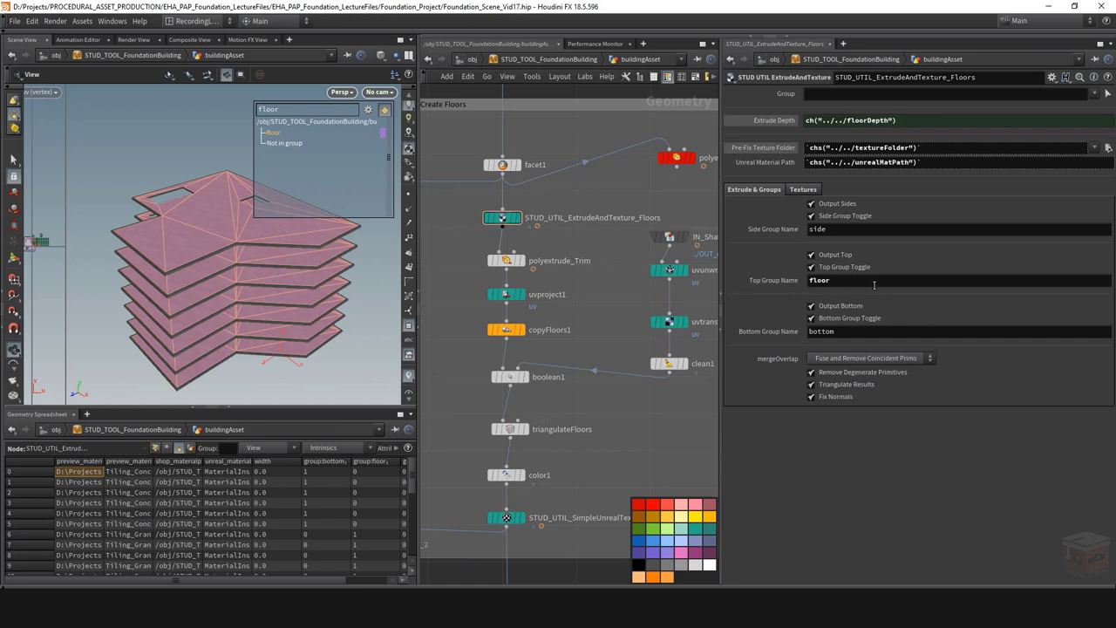
scroll(609, 409, "down", 3)
middle_click_drag(611, 489, 619, 297)
scroll(653, 332, "up", 4)
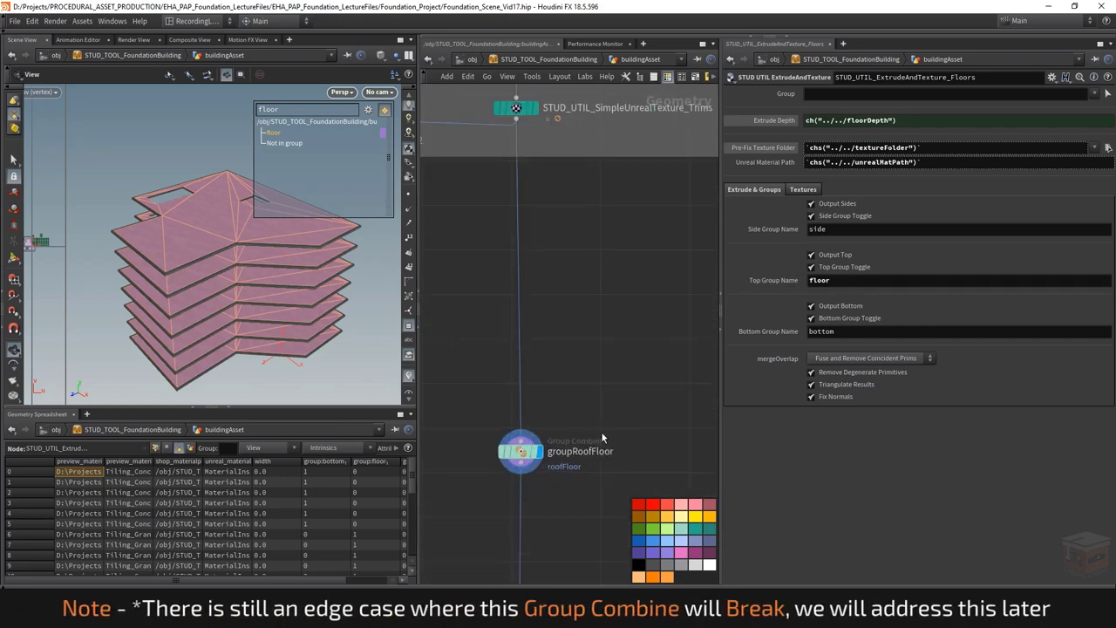
left_click(552, 378)
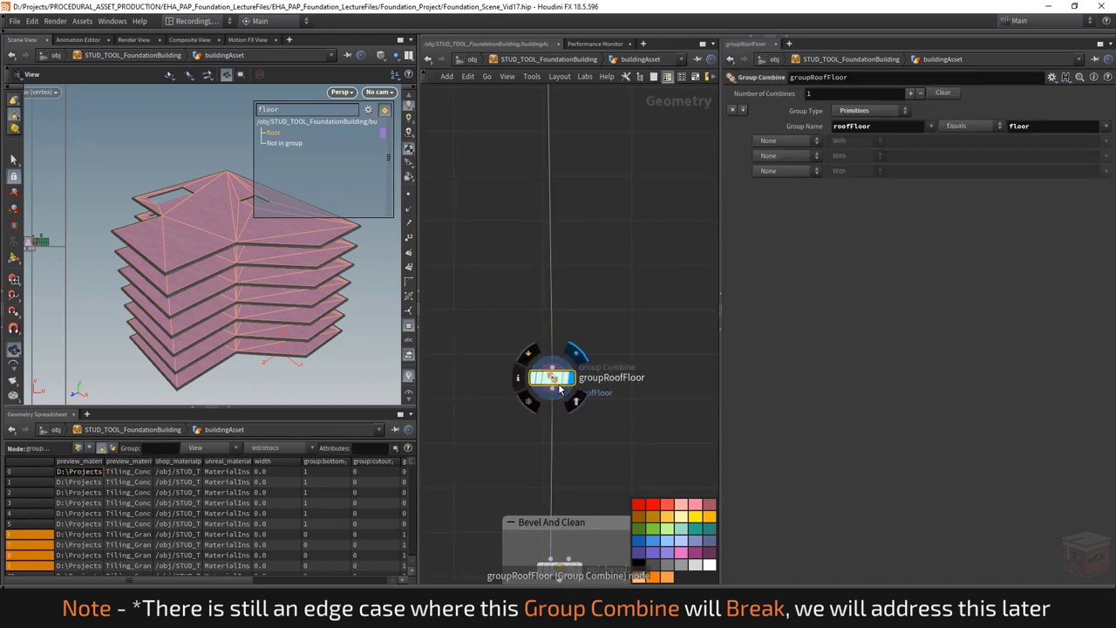
scroll(559, 389, "down", 2)
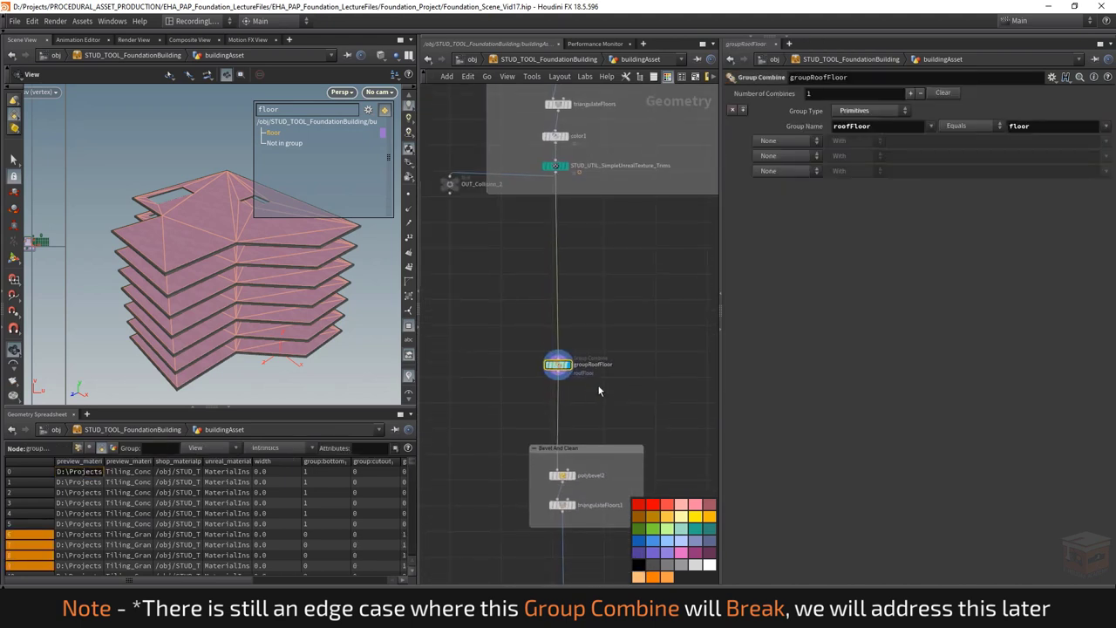
scroll(582, 314, "down", 1)
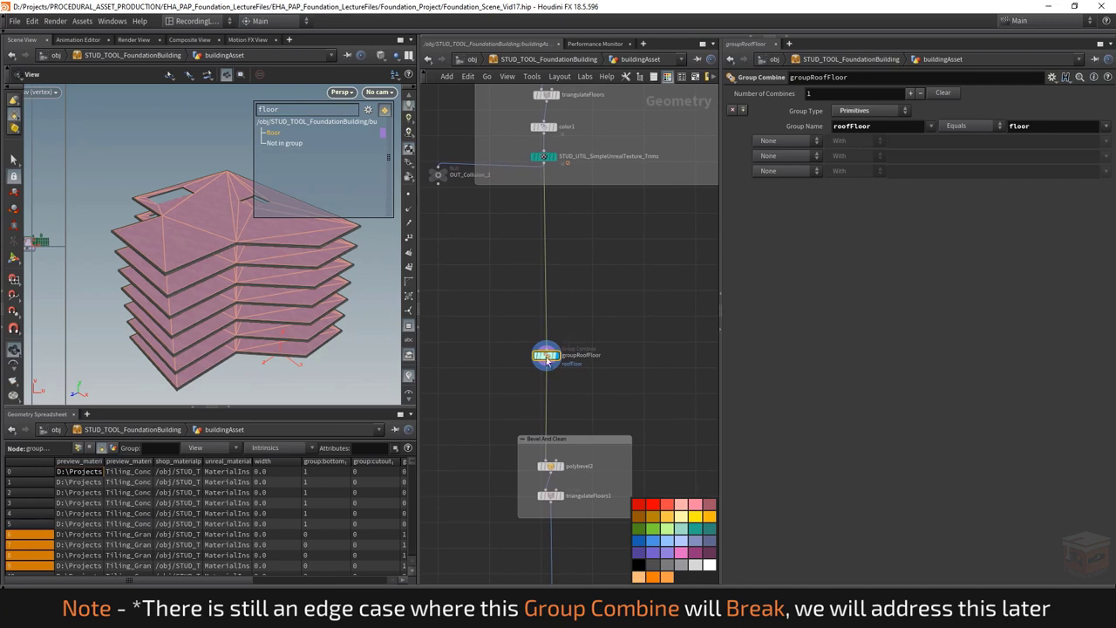
Step: Display the copyFloors1 node and enable its Copy Number Attribute output, using the name copynum
left_click_drag(229, 242, 192, 233)
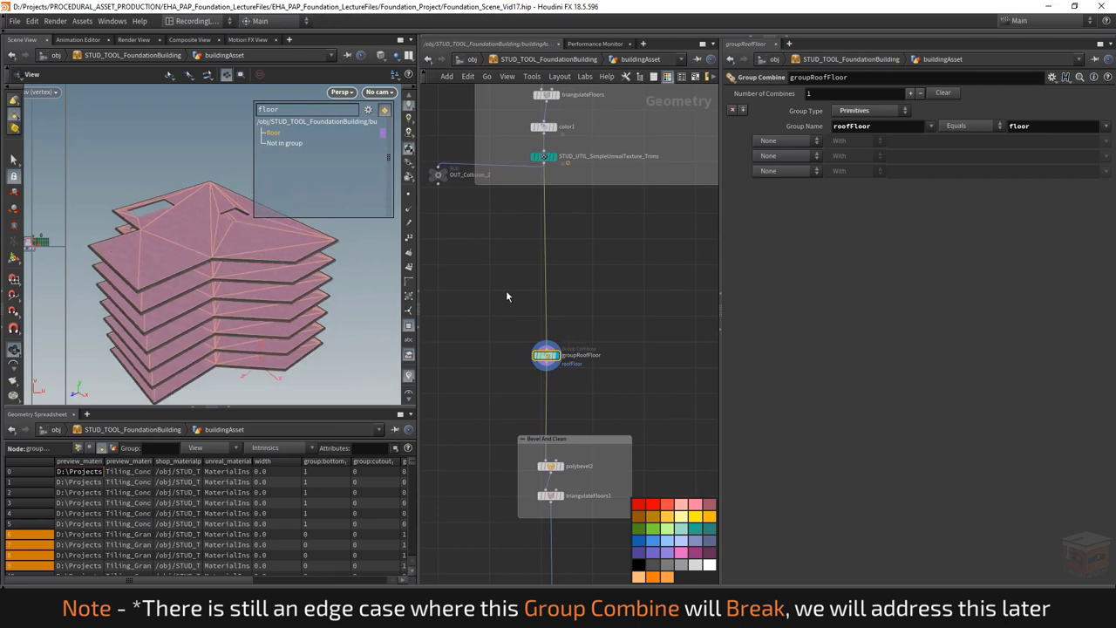
middle_click_drag(633, 241, 633, 316)
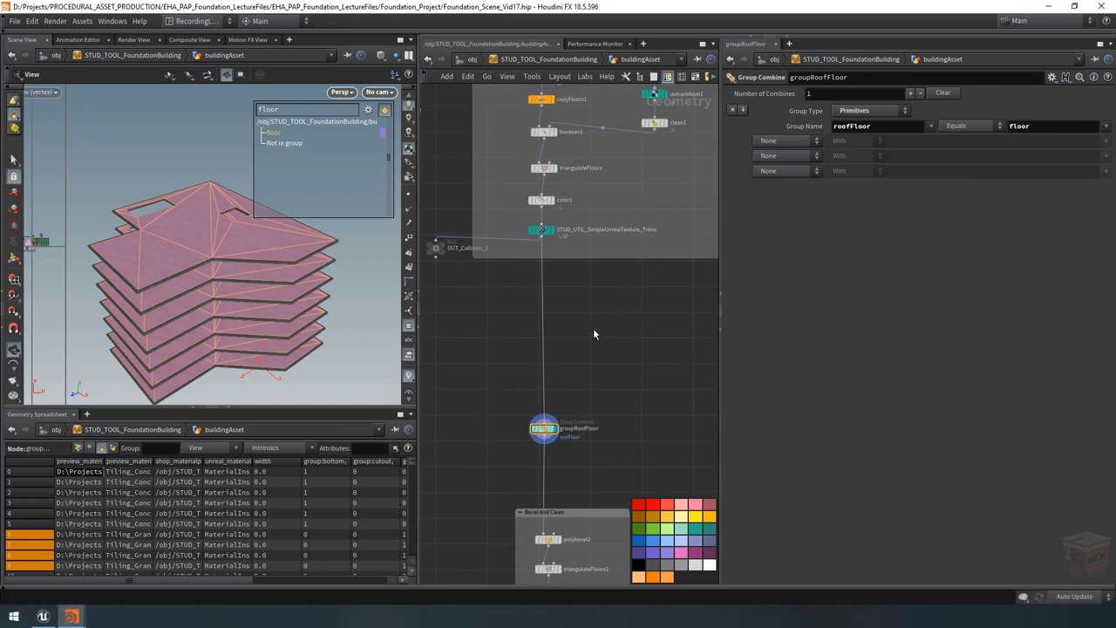
left_click_drag(206, 261, 247, 254)
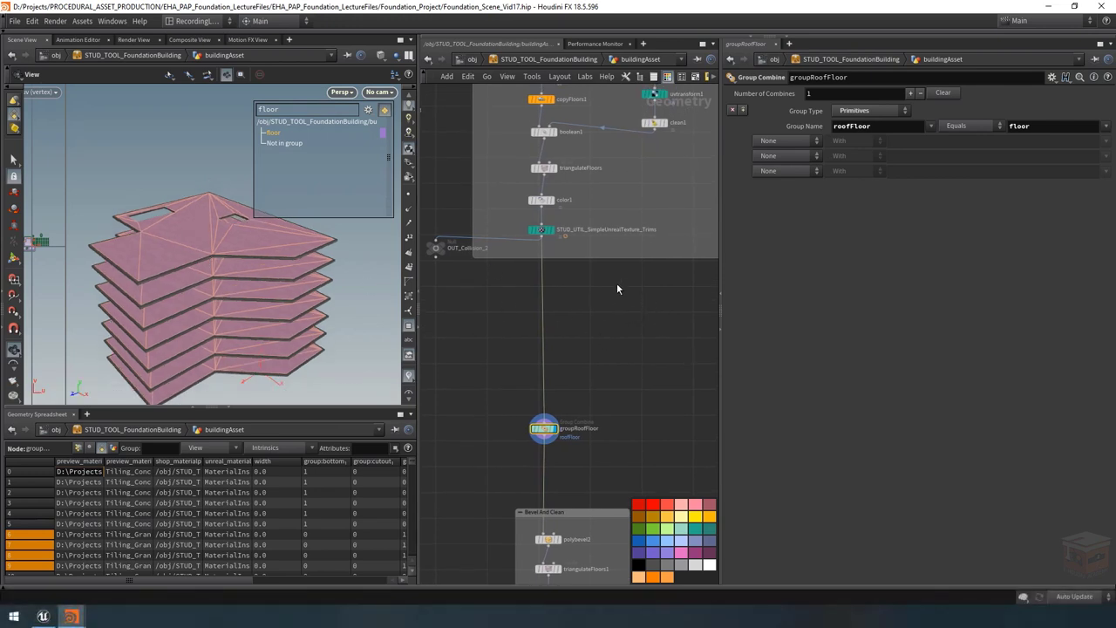
middle_click_drag(617, 283, 604, 390)
scroll(558, 209, "up", 3)
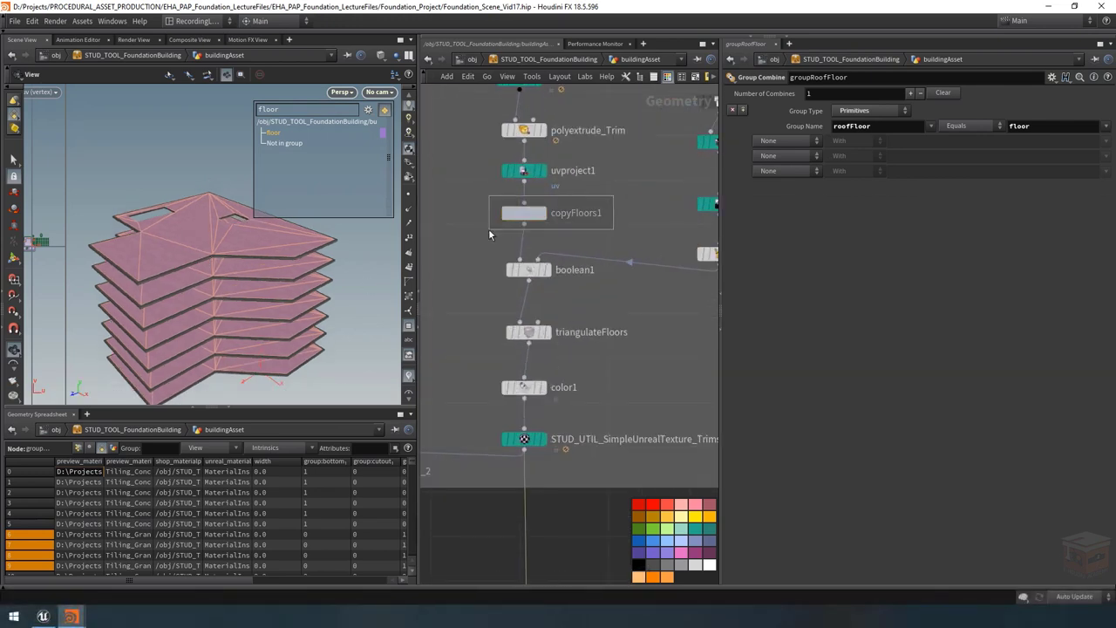
left_click(534, 212)
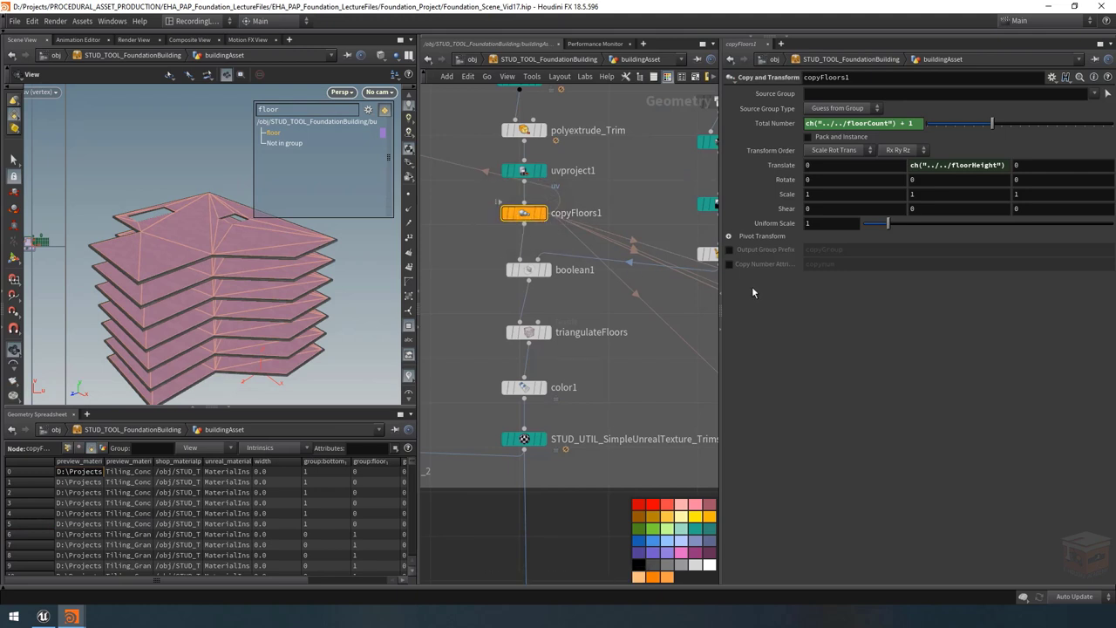
left_click(545, 215)
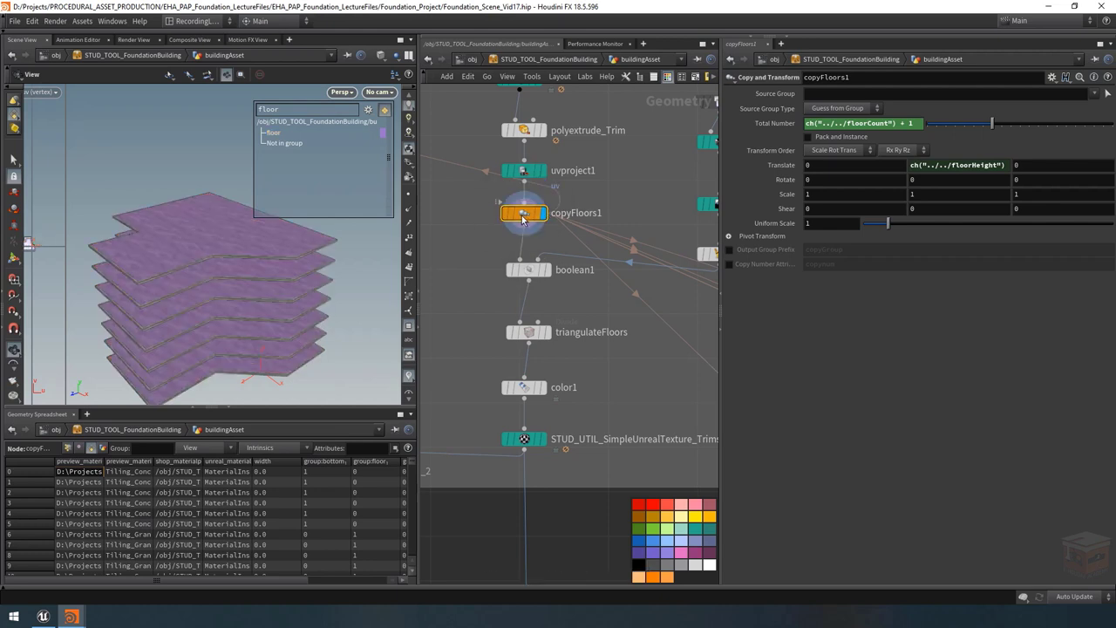
left_click(730, 264)
Step: Filter the geometry spreadsheet to the copynum attribute and examine its values through to the last primitive
left_click(351, 448)
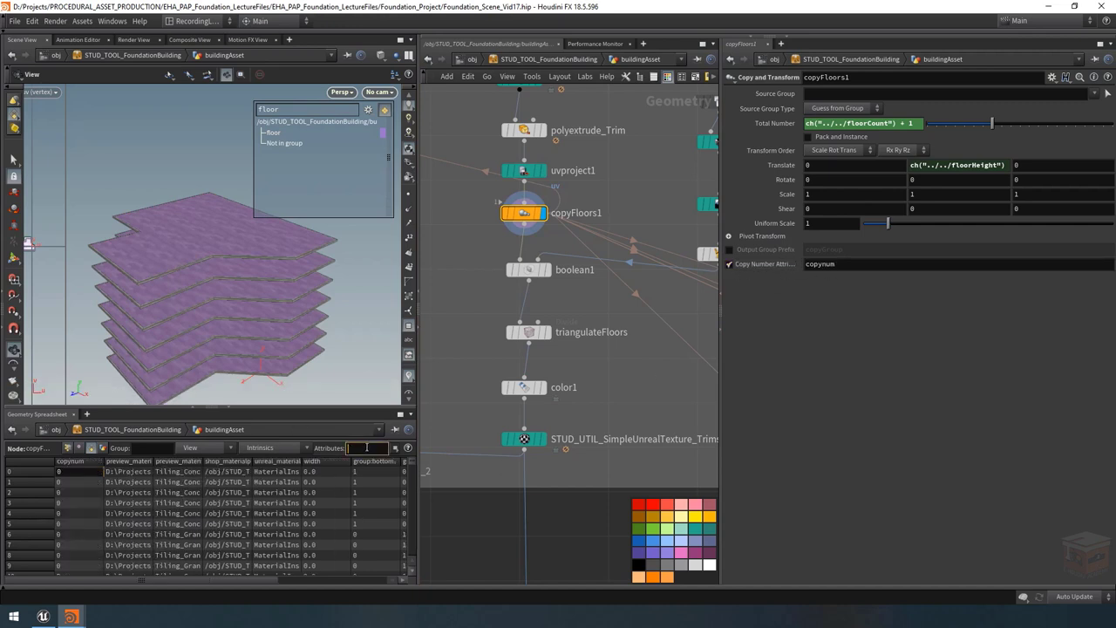
left_click(77, 461)
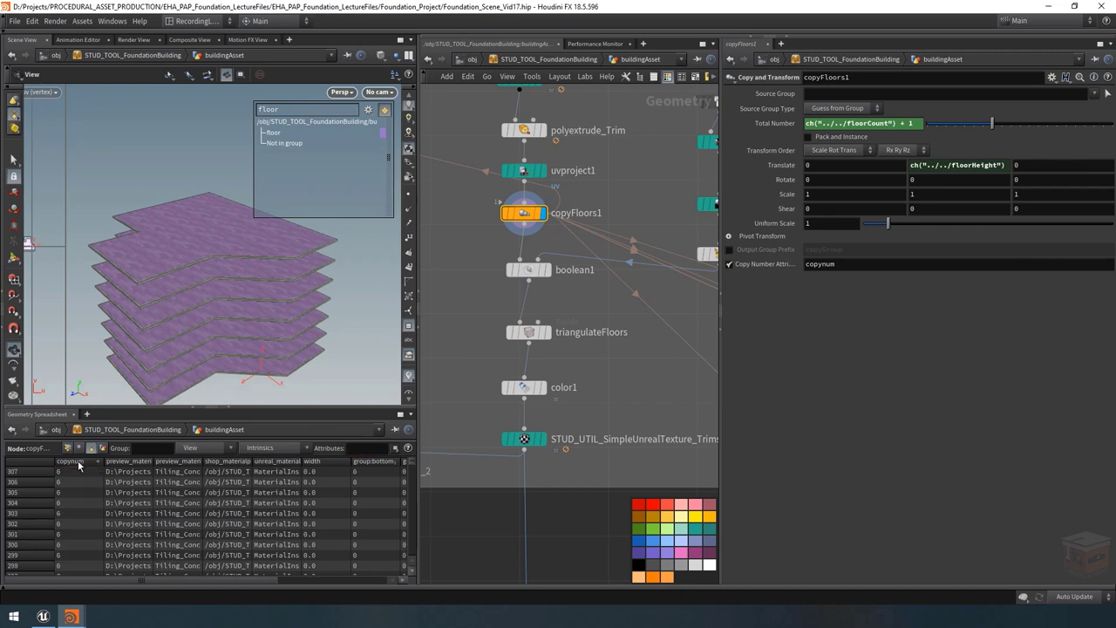
left_click(383, 447)
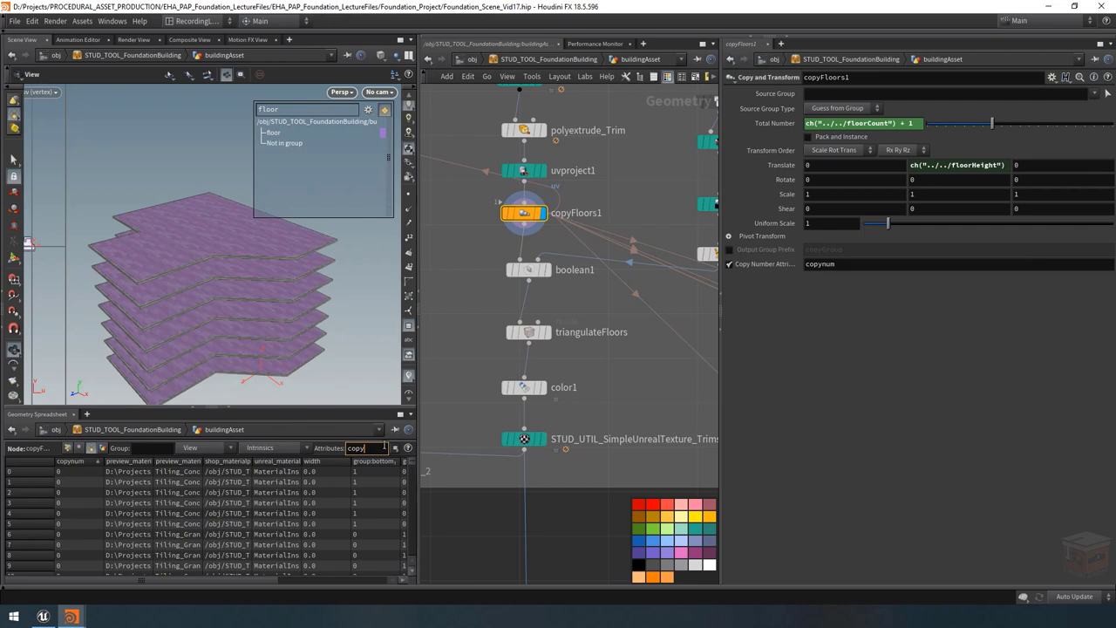
key("Return")
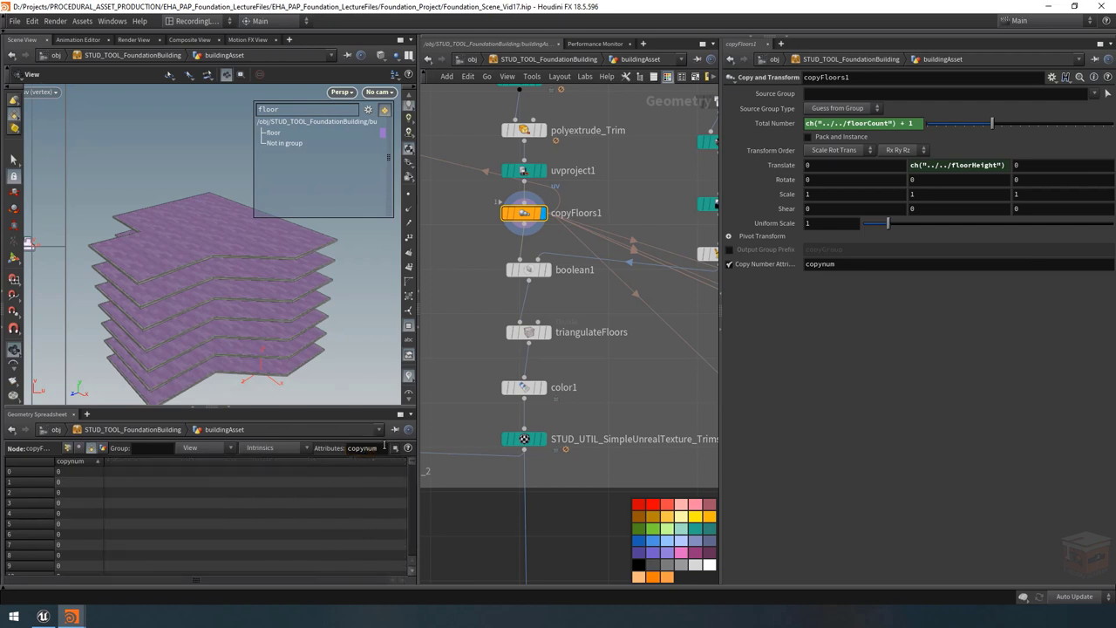
left_click_drag(104, 460, 161, 463)
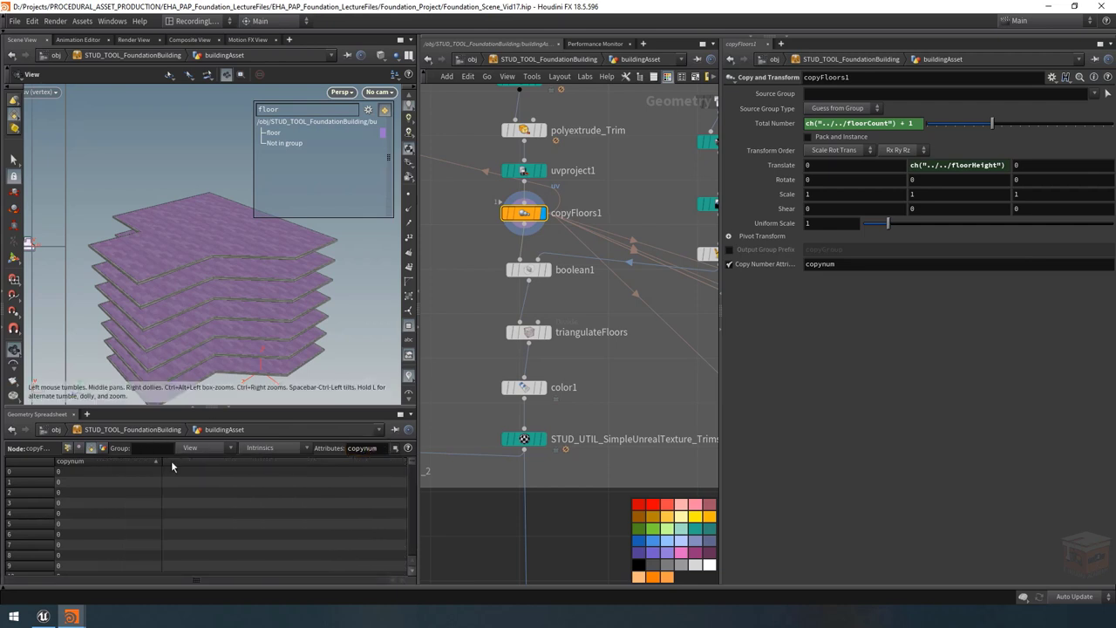
left_click_drag(411, 458, 403, 566)
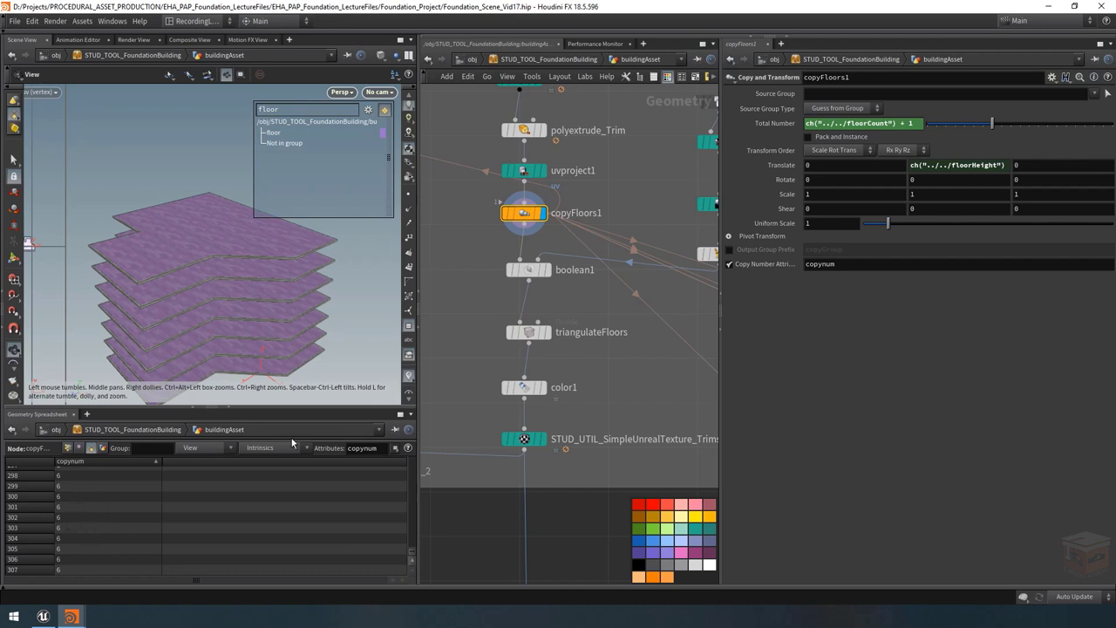
Step: Open the STUD_TOOL_FoundationBuilding parameters in a floating window, placed clear of the viewport, to compare the Floor Count with the copy numbers
left_click(520, 60)
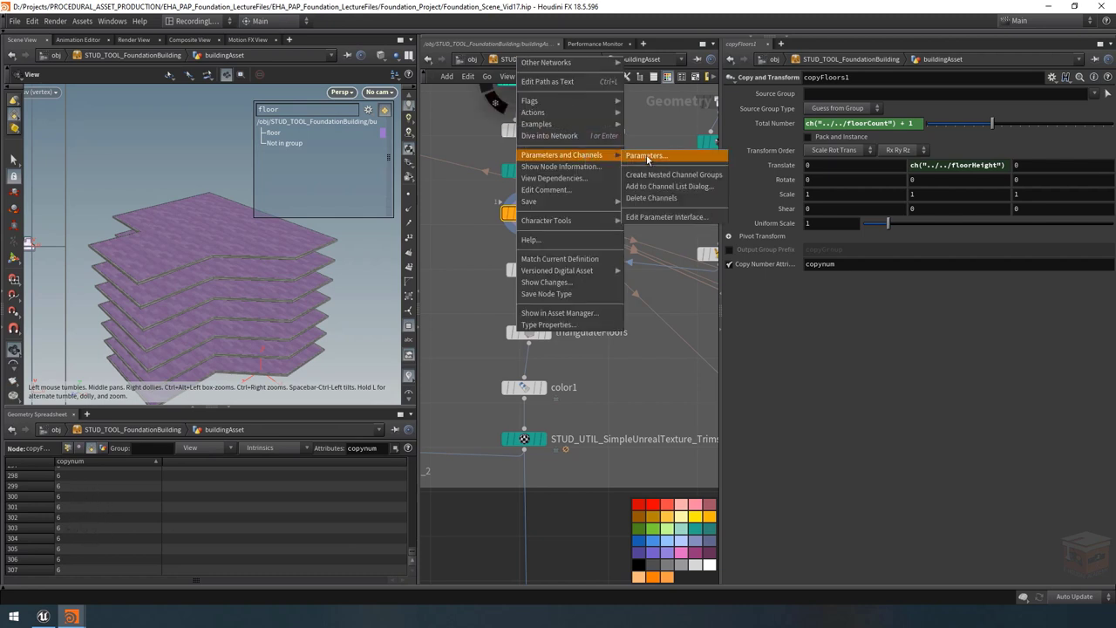
left_click(647, 155)
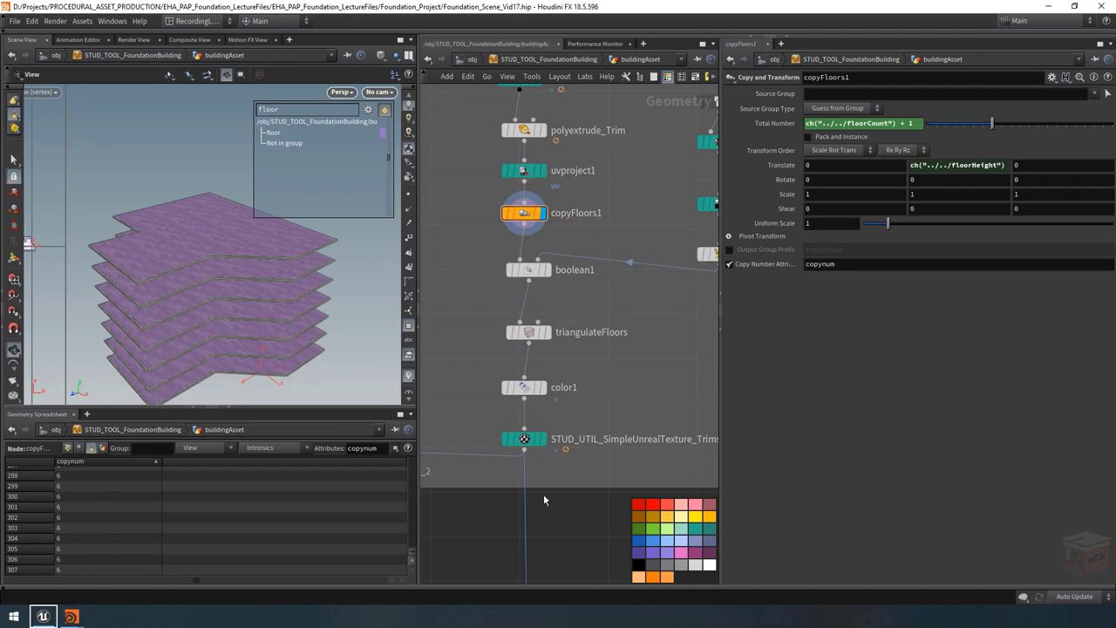
mouse_move(71, 616)
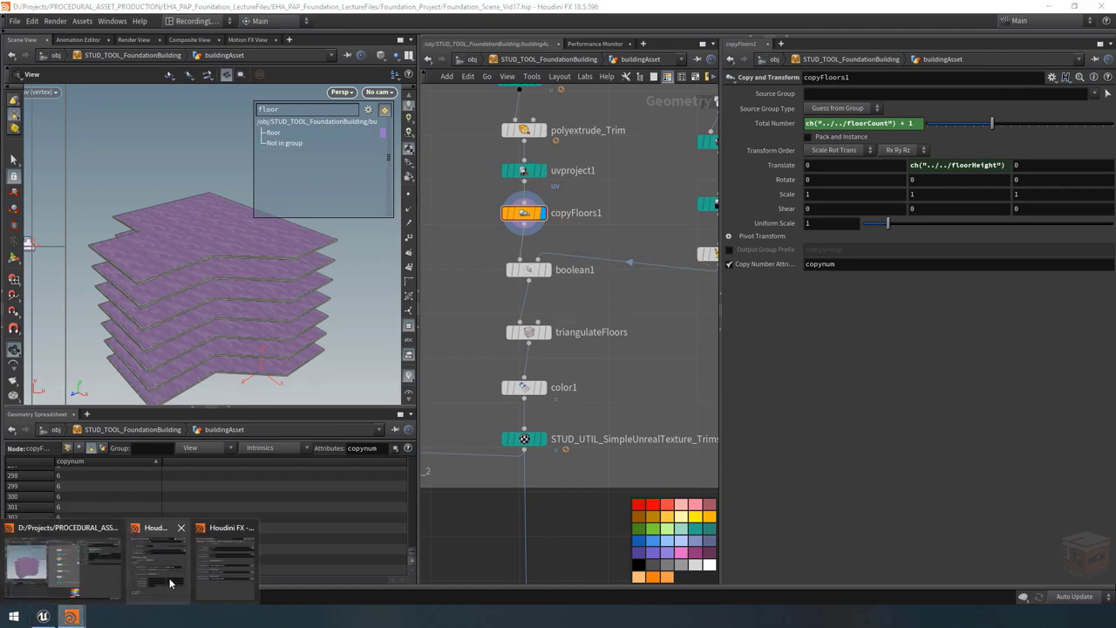
left_click(243, 567)
left_click(103, 137)
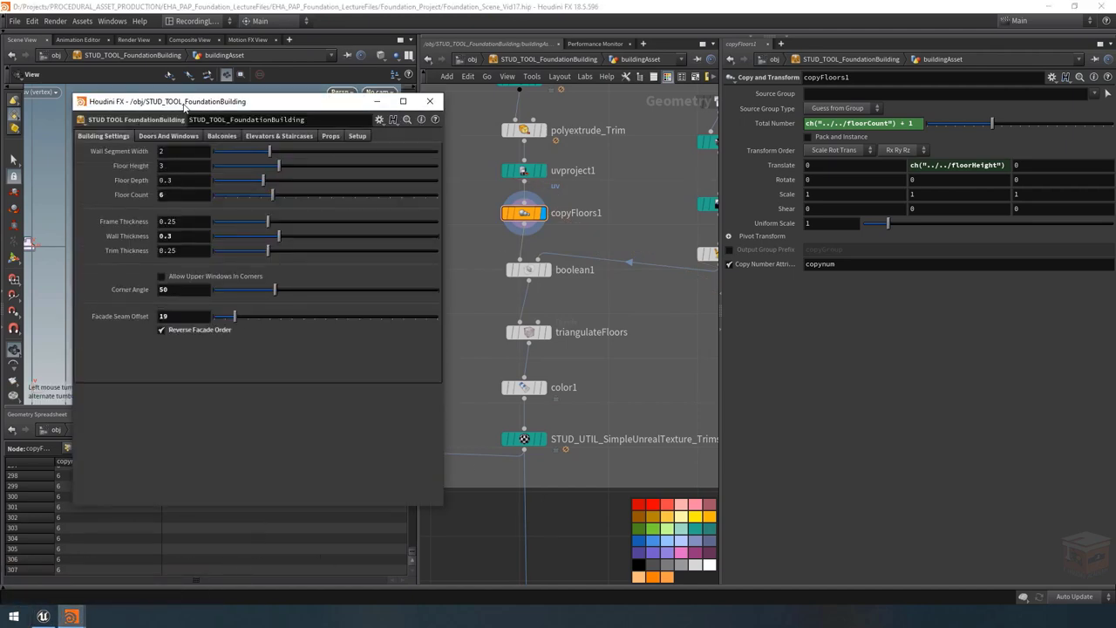
left_click_drag(105, 101, 764, 230)
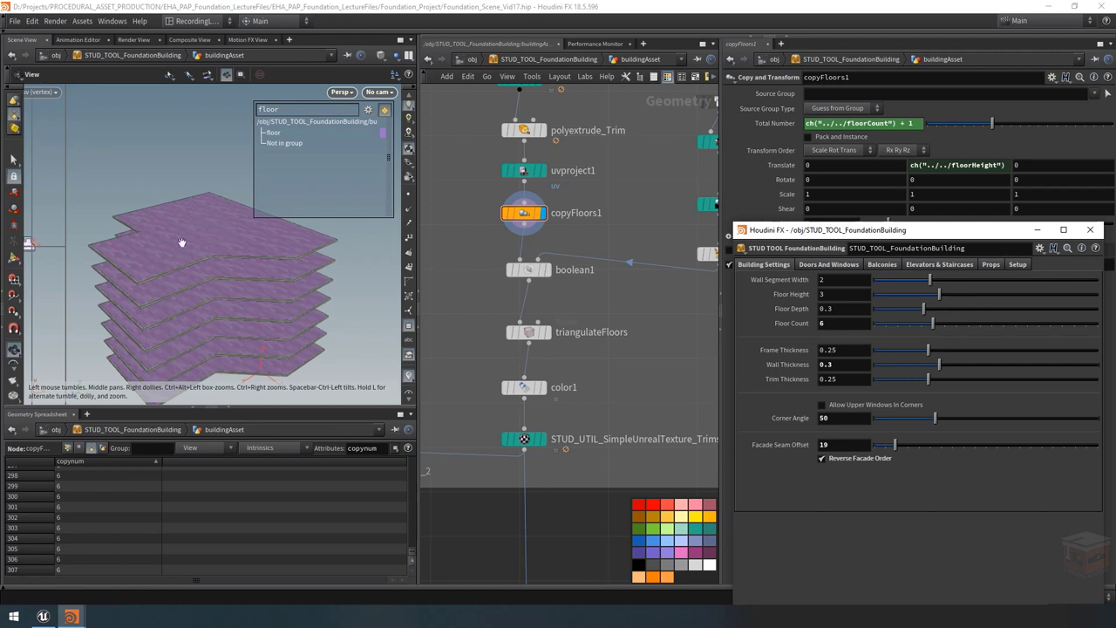
Step: Display STUD_UTIL_SimpleUnrealTexture_Trims and check its copynum values in the geometry spreadsheet
scroll(675, 348, "down", 1)
scroll(675, 348, "up", 1)
middle_click_drag(617, 294, 611, 229)
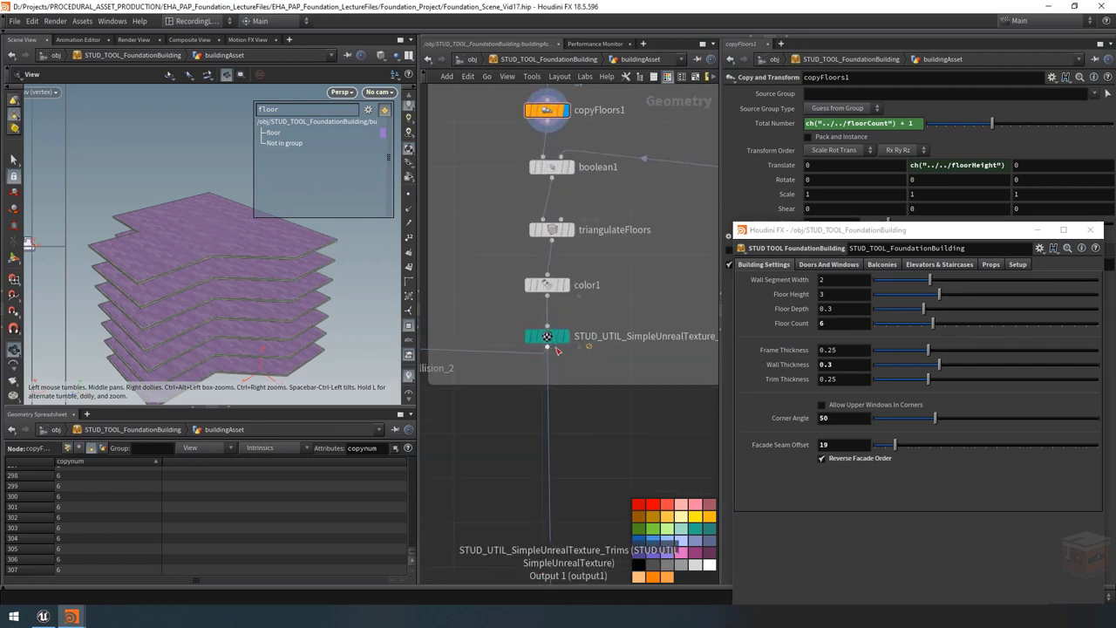
key("r")
left_click(547, 338)
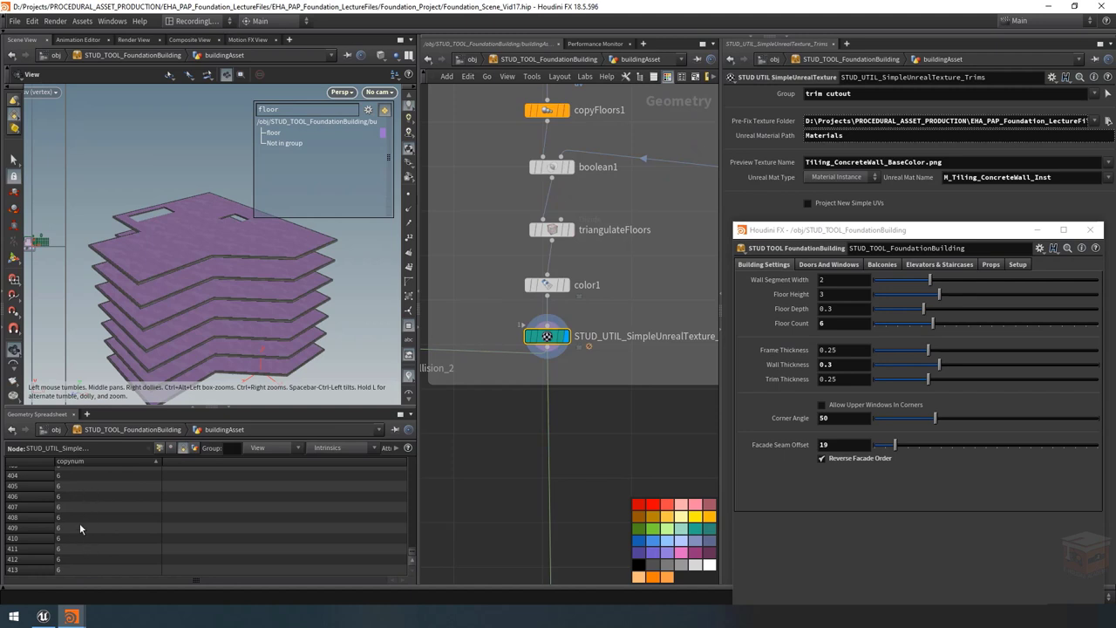
scroll(567, 349, "down", 2)
scroll(602, 366, "up", 2)
left_click(536, 426)
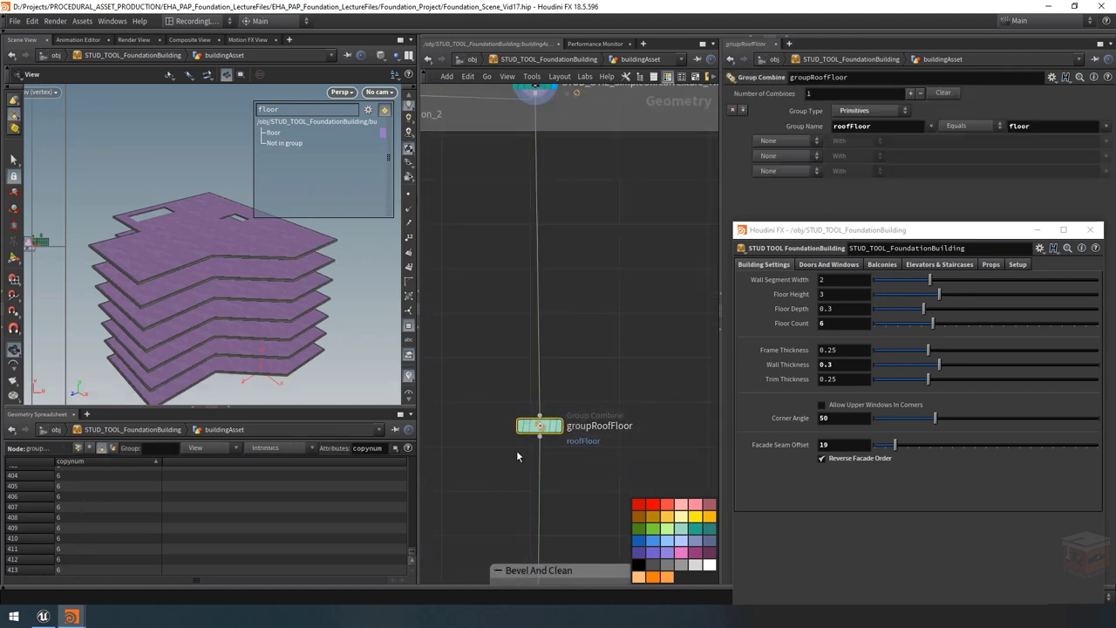
left_click(1090, 229)
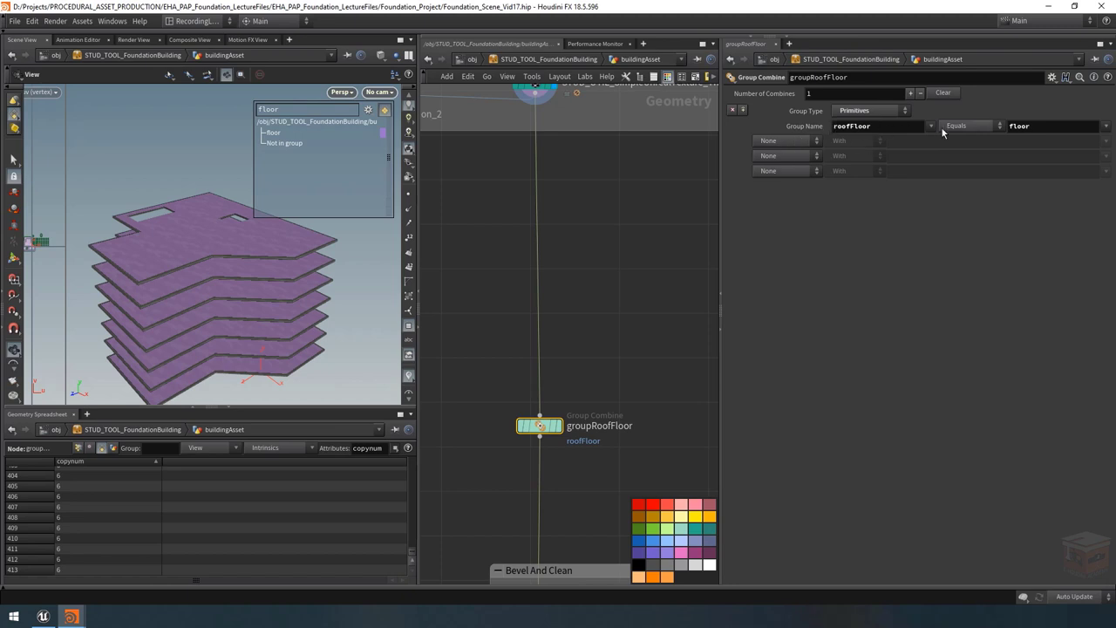
left_click(790, 140)
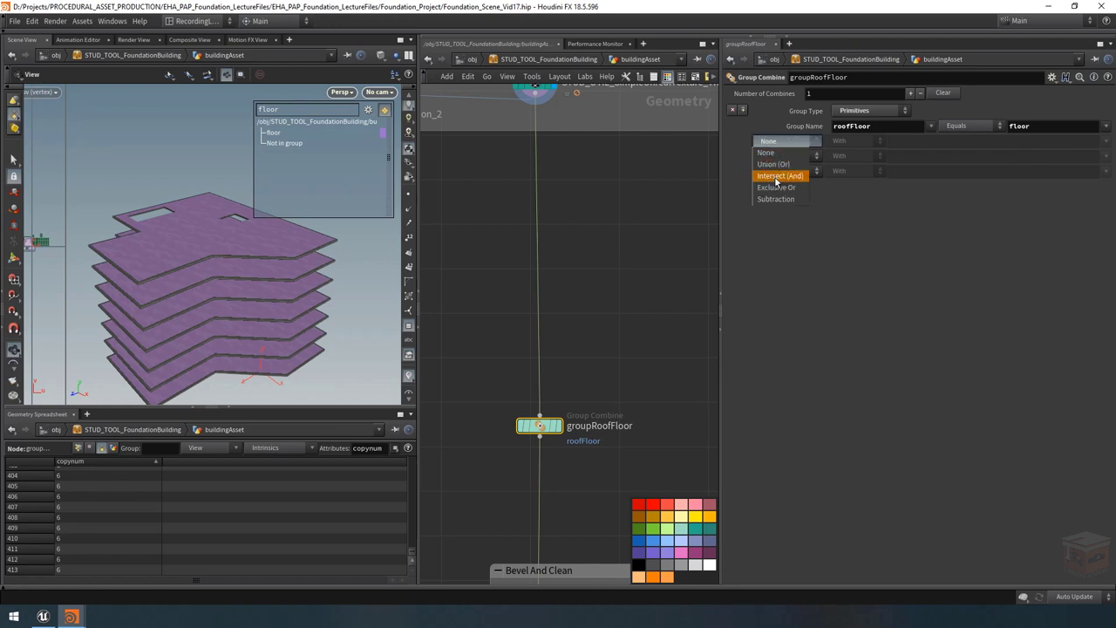
left_click(779, 175)
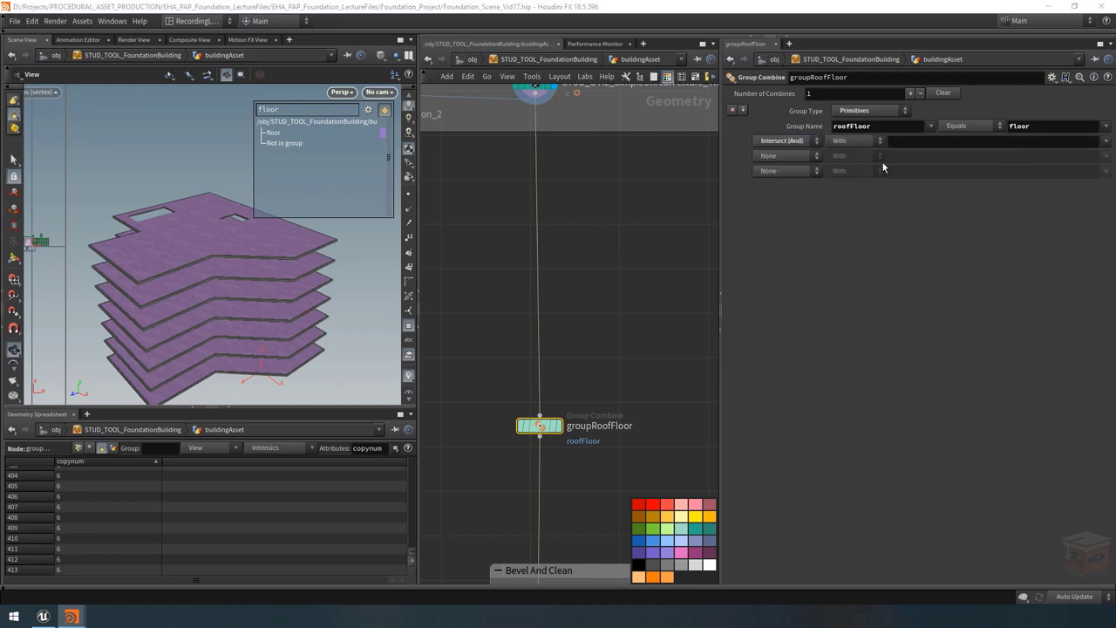
left_click(924, 145)
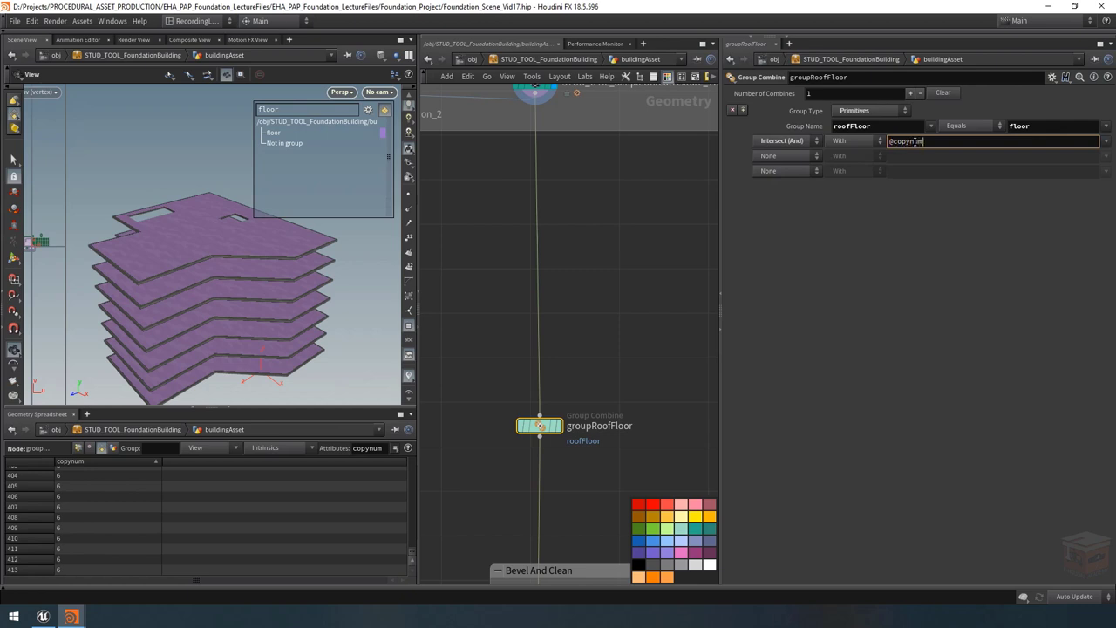
type("@copynum")
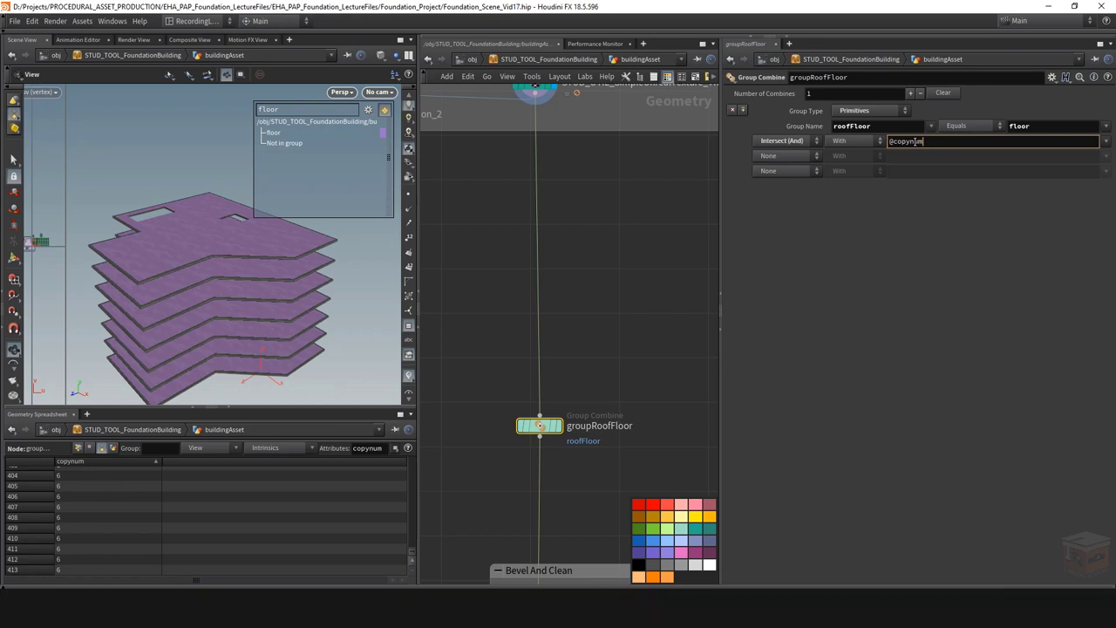
type("==")
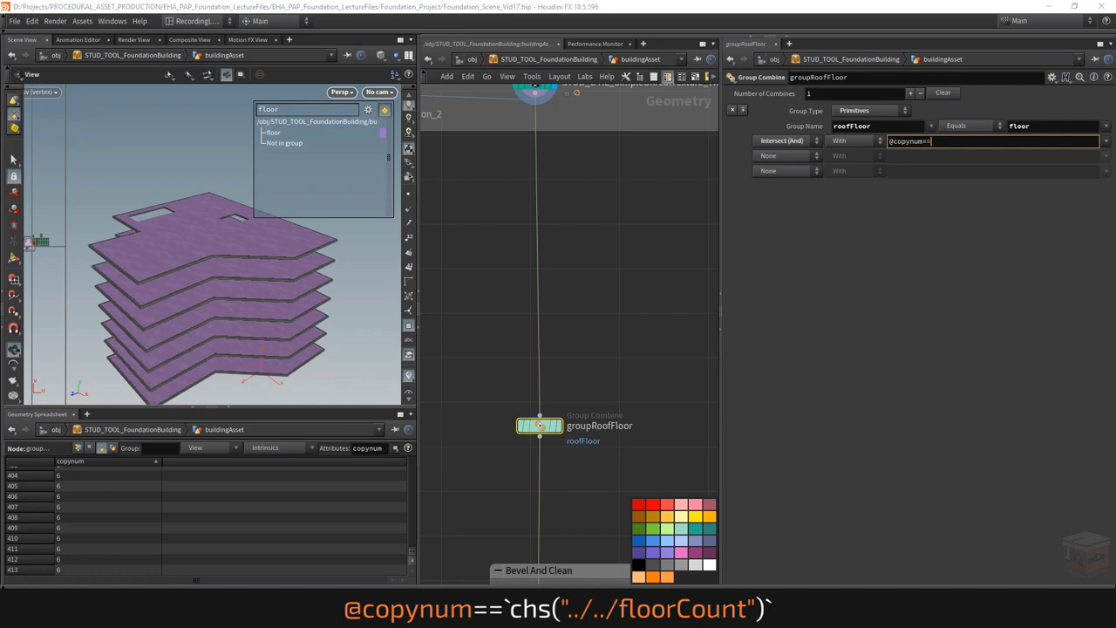
left_click(225, 554)
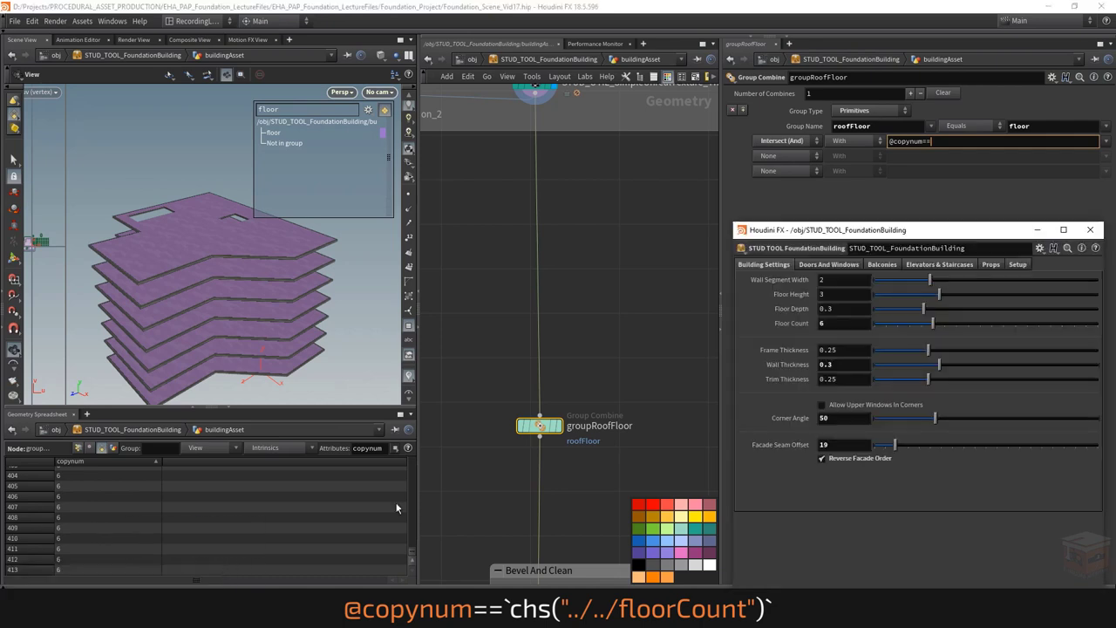
right_click(793, 326)
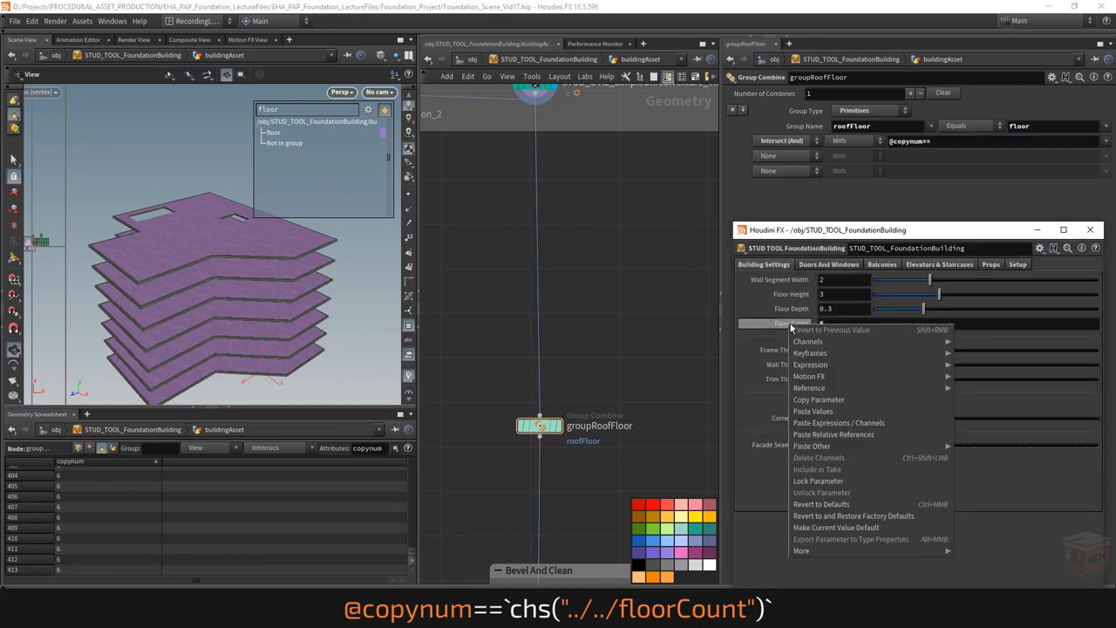
left_click(826, 401)
left_click(950, 141)
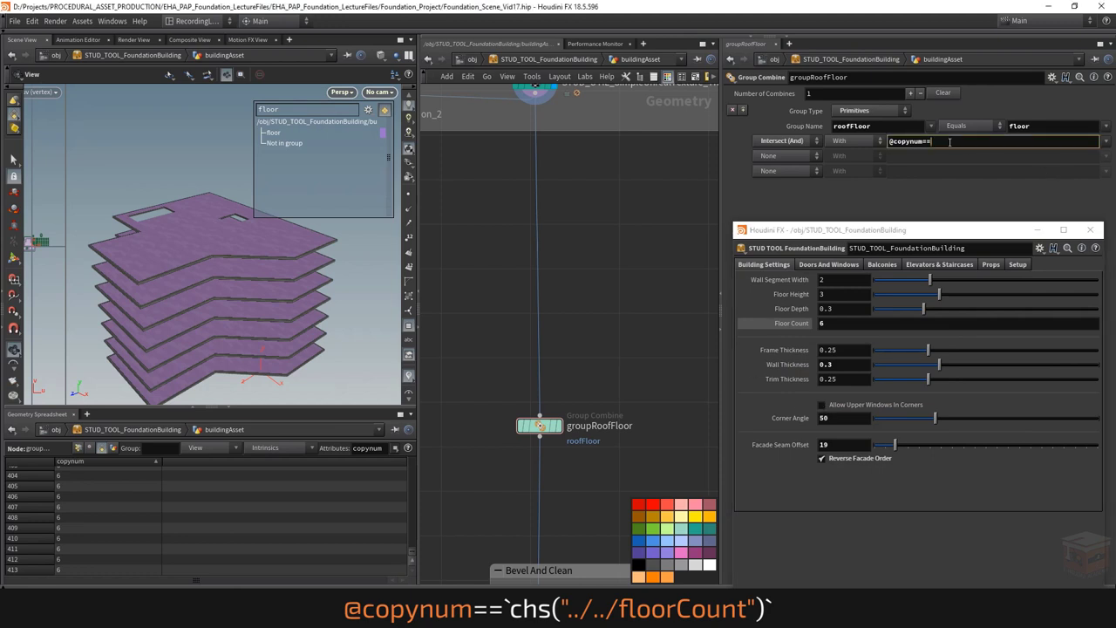
right_click(946, 141)
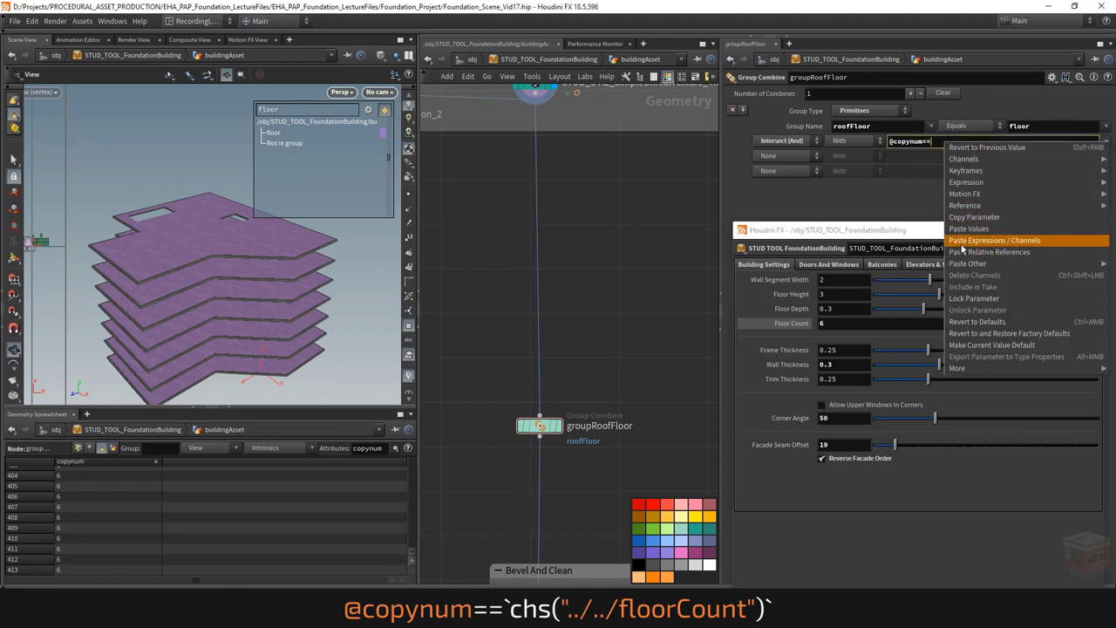
left_click(1003, 252)
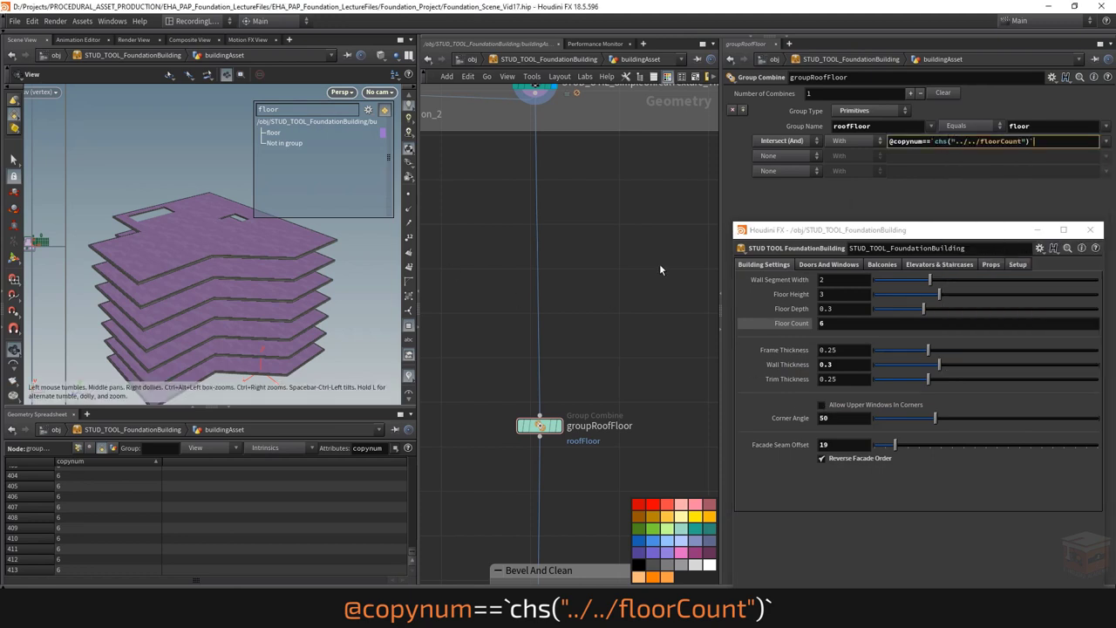
Step: Display groupRoofFloor and widen the viewport group list filter to * to inspect the roofFloor group
left_click(558, 426)
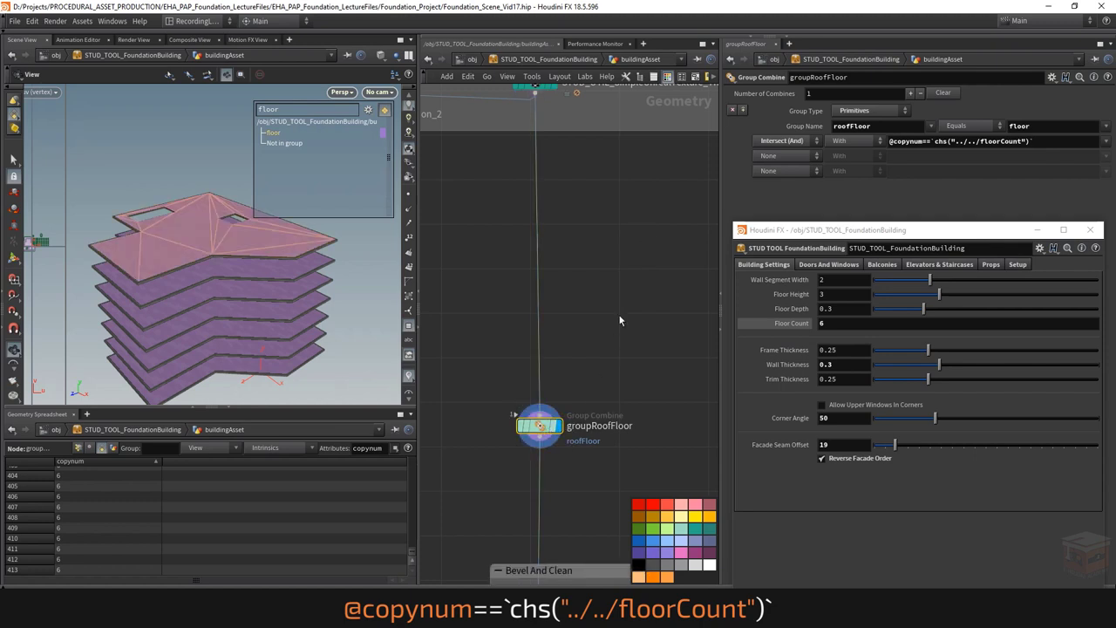
double_click(268, 109)
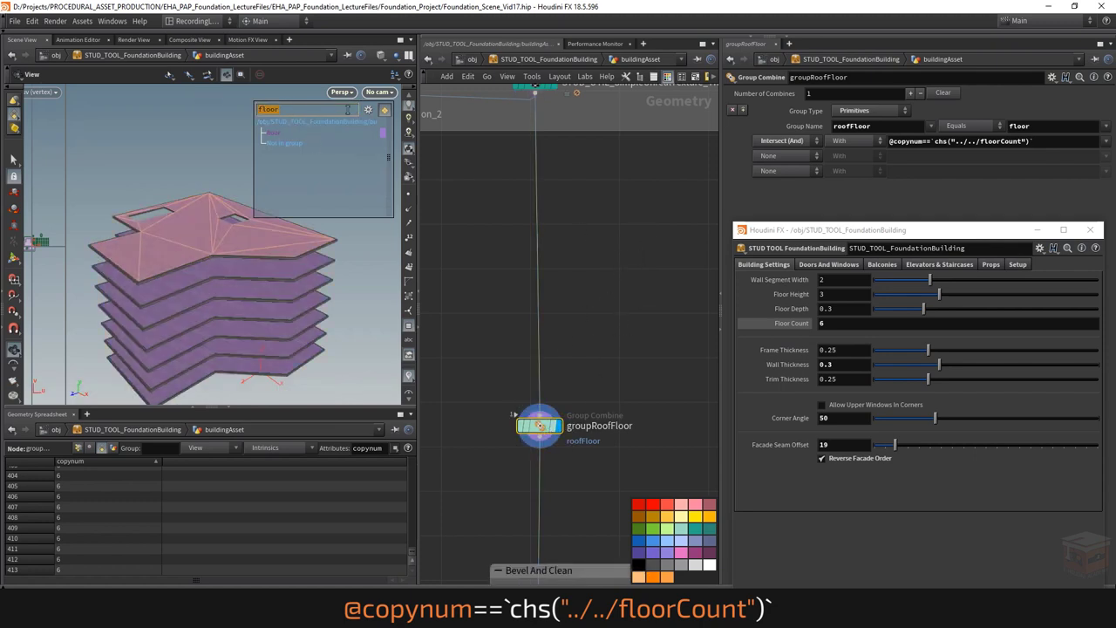
left_click(385, 110)
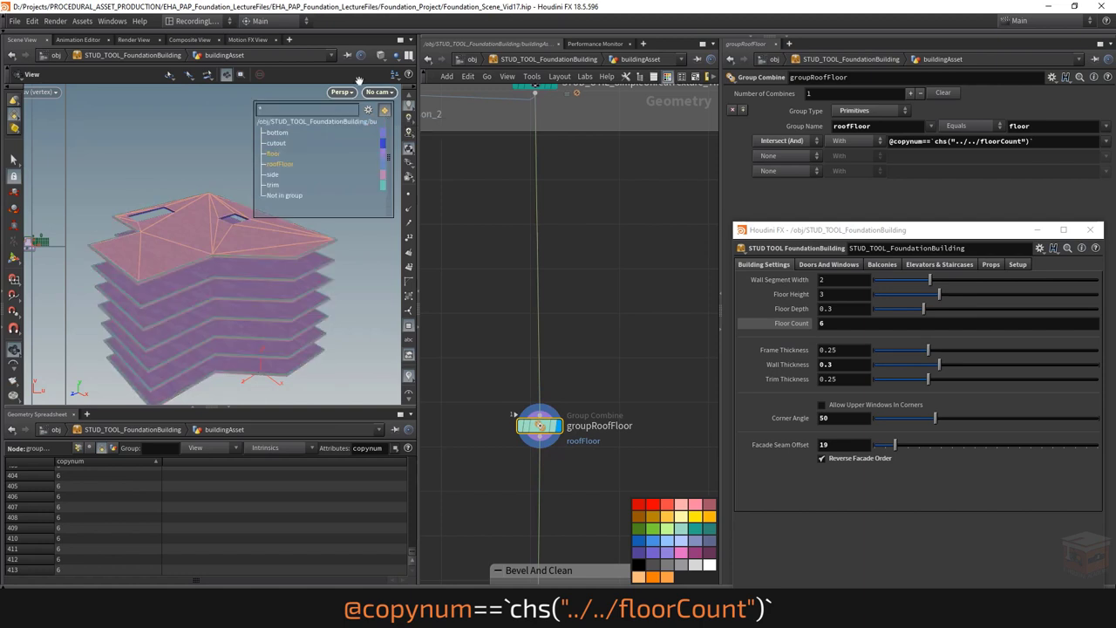
left_click(287, 165)
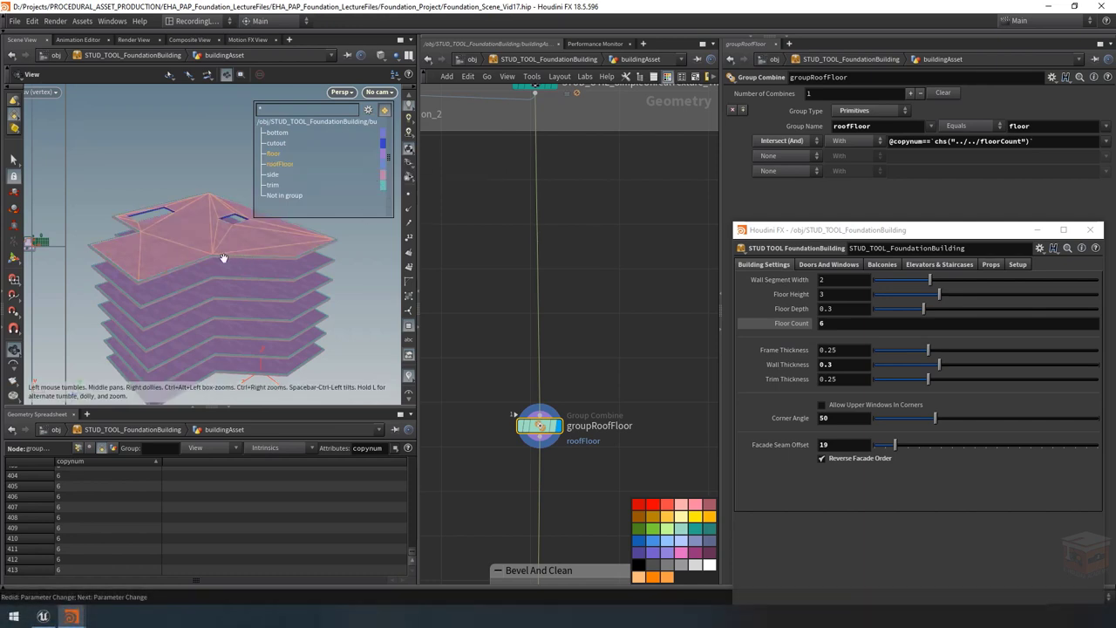
Step: Inspect the roofFloor group highlighted on the building's top floor from close up and from farther away
scroll(225, 256, "up", 10)
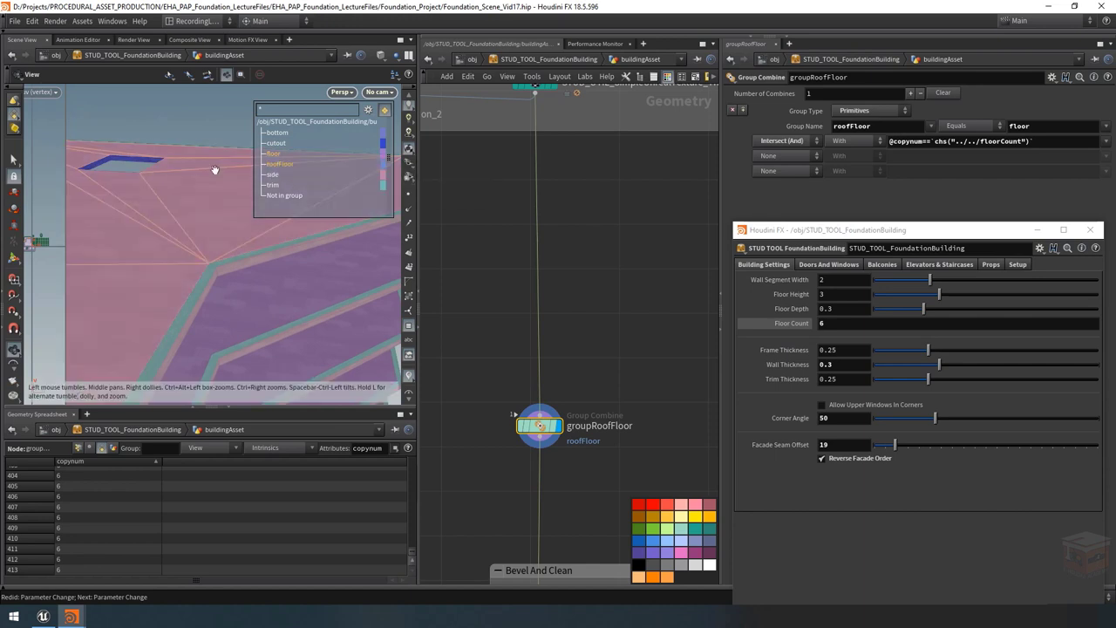
scroll(183, 212, "down", 5)
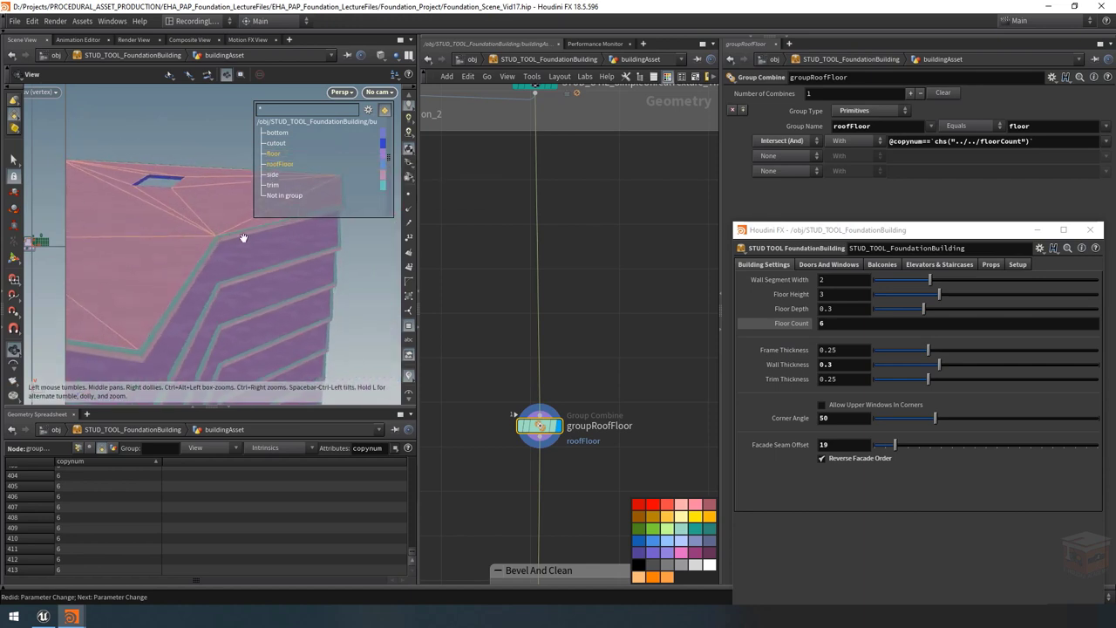
scroll(189, 246, "down", 3)
left_click_drag(189, 246, 262, 240)
scroll(640, 365, "down", 3)
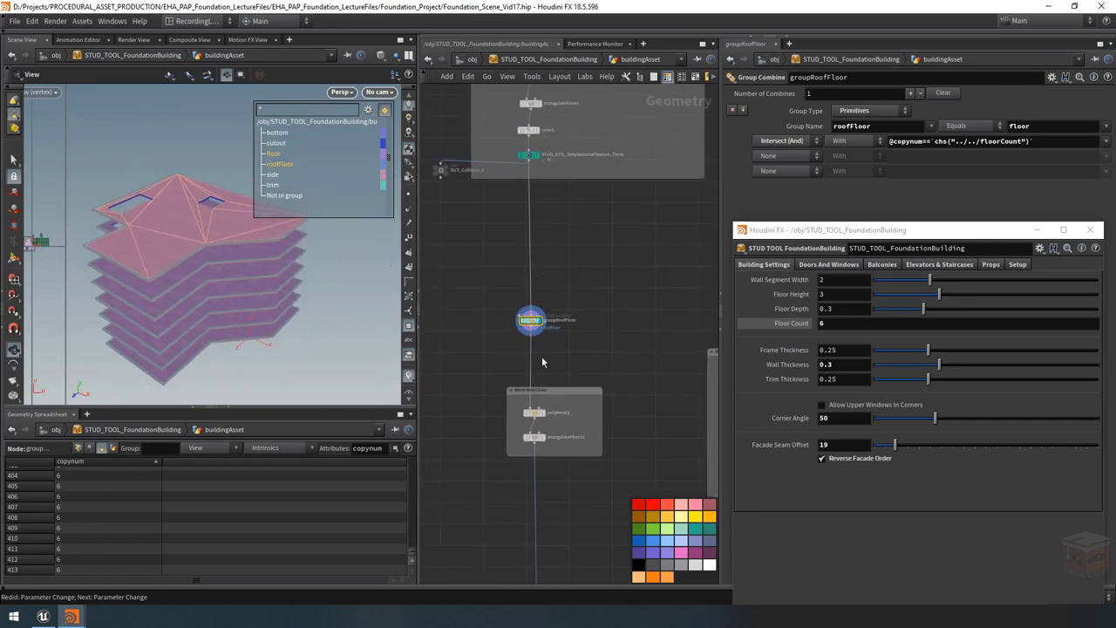
Step: Copy STUD_UTIL_SimpleUnrealTexture_Trims, close the floating parameters window, and insert the duplicate directly below groupRoofFloor
scroll(552, 341, "up", 2)
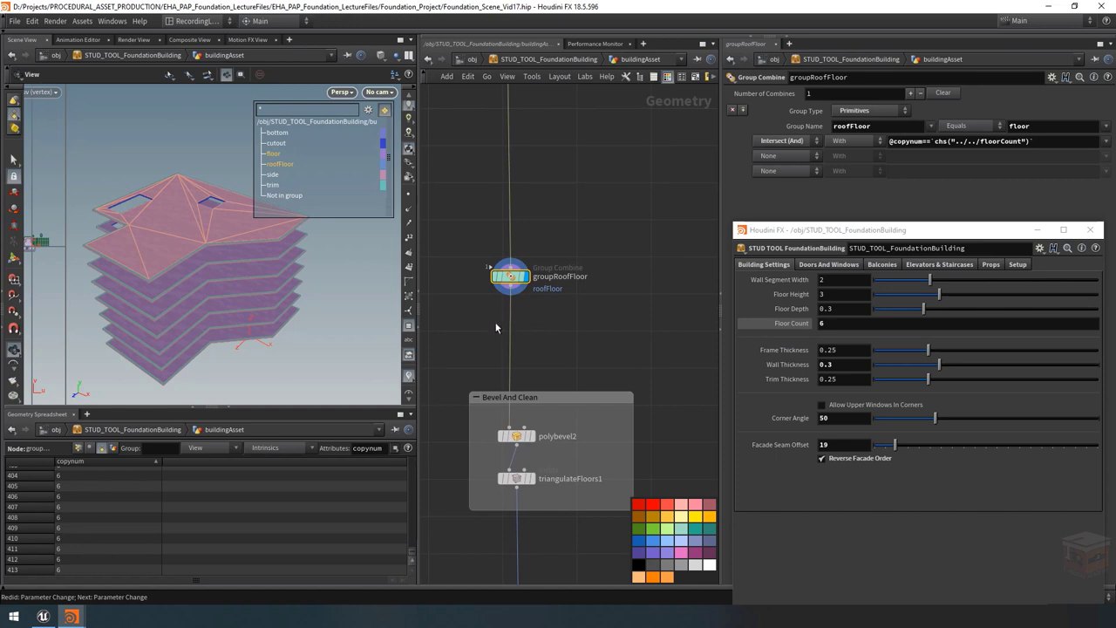
scroll(535, 325, "down", 3)
scroll(534, 328, "up", 3)
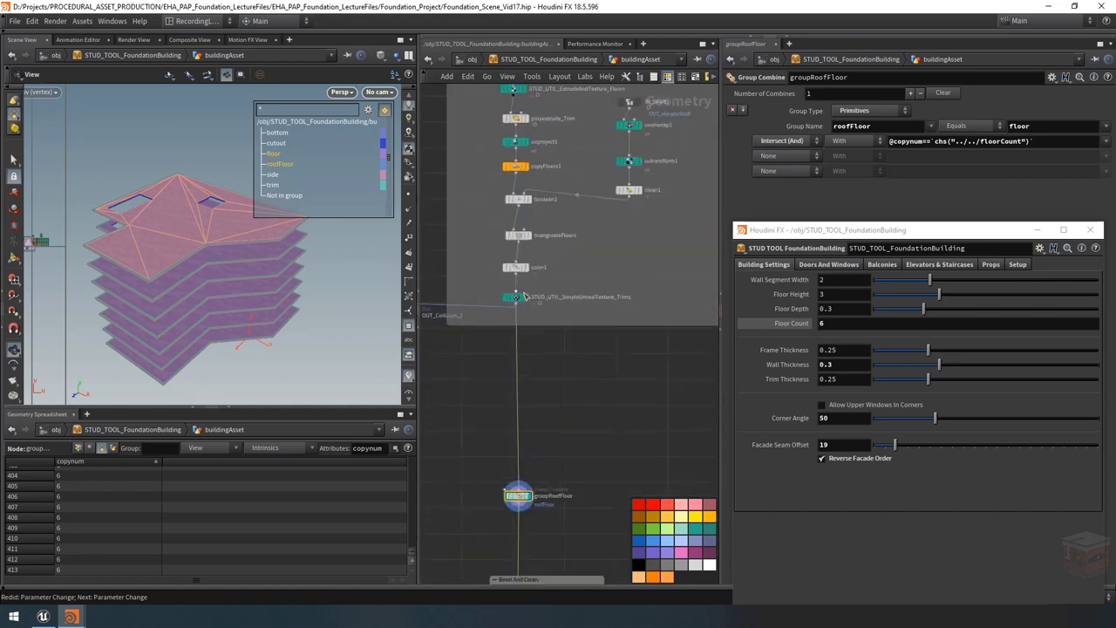
left_click(515, 298)
scroll(516, 299, "up", 3)
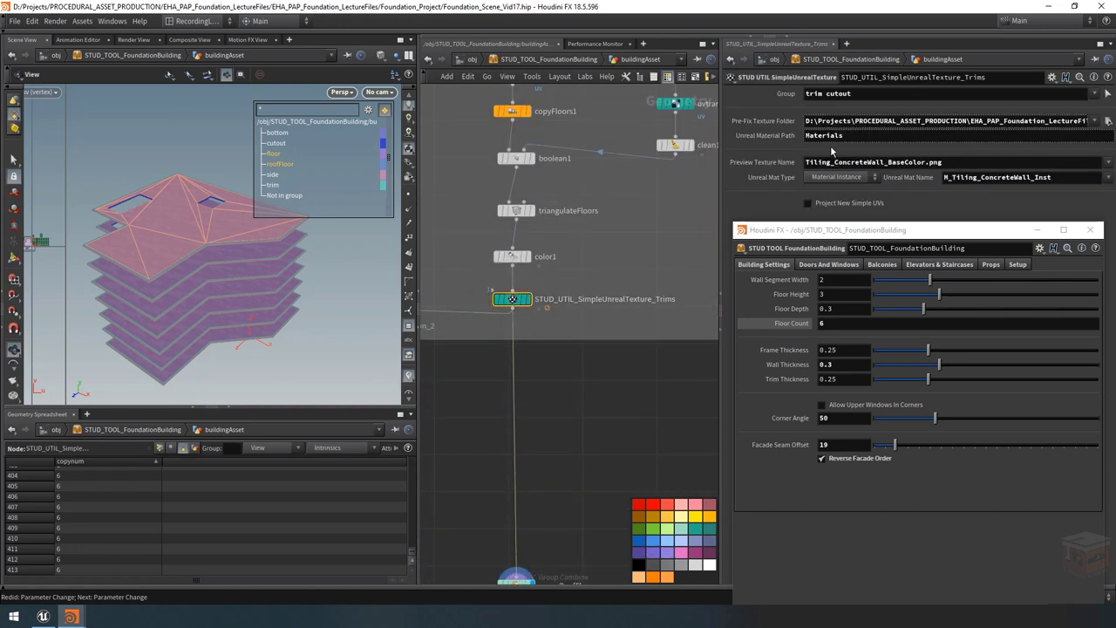
left_click(829, 122)
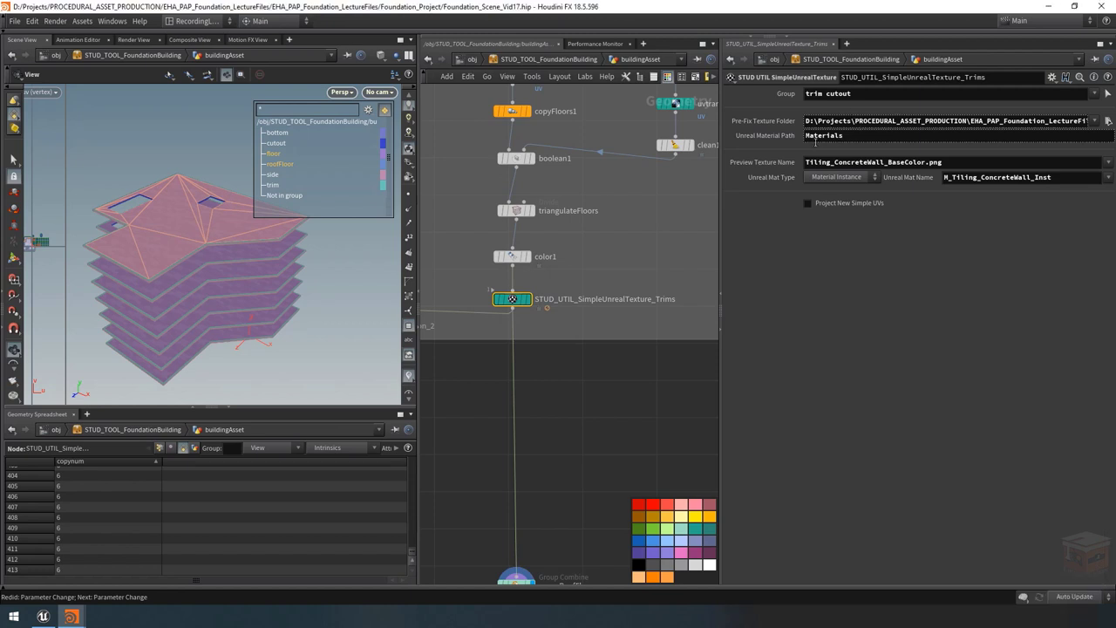
key("ctrl+c")
scroll(580, 392, "down", 3)
scroll(542, 393, "up", 3)
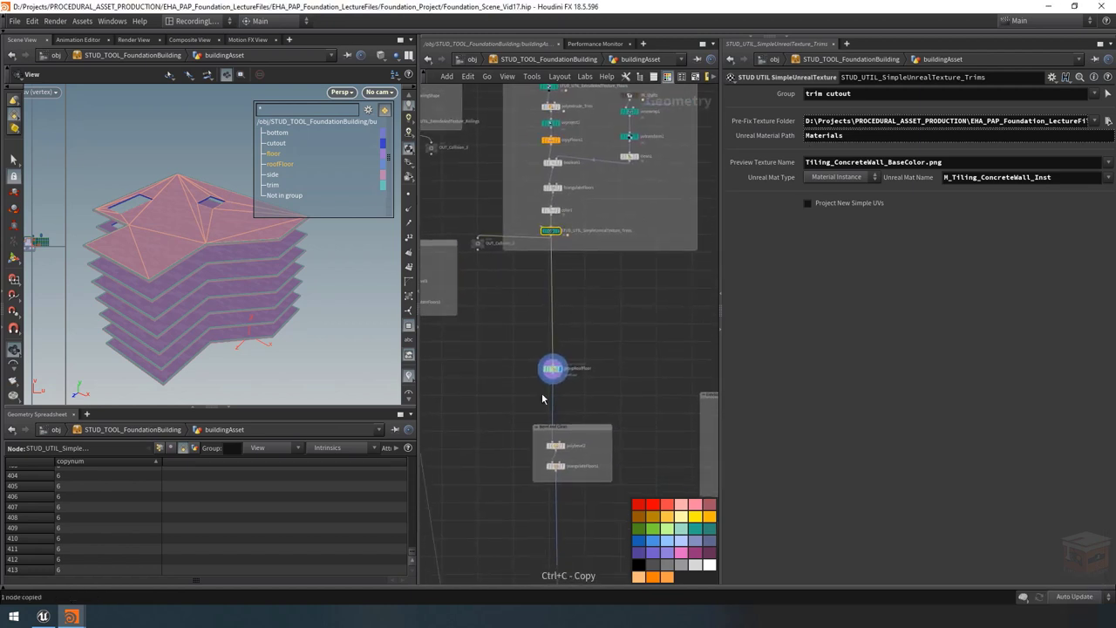
key("ctrl+v")
left_click_drag(590, 381, 566, 381)
middle_click_drag(566, 380, 506, 379)
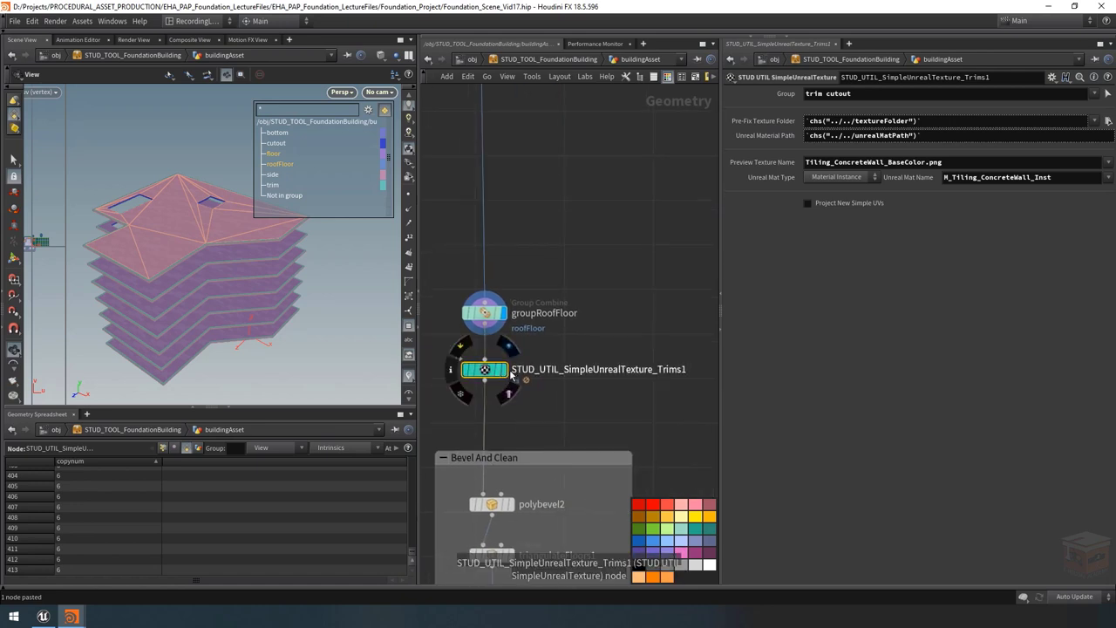
Step: Rename the duplicated texture node STUD_UTIL_SimpleUnrealTexture_RoofFloor and display its result
double_click(650, 374)
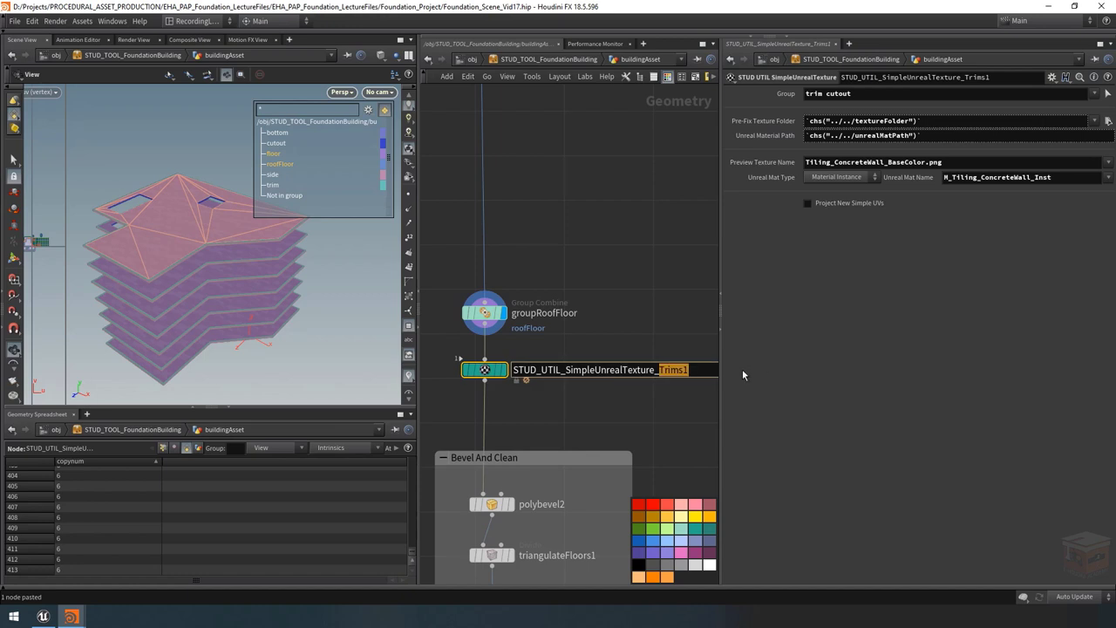
type("RoofFloor")
key("Return")
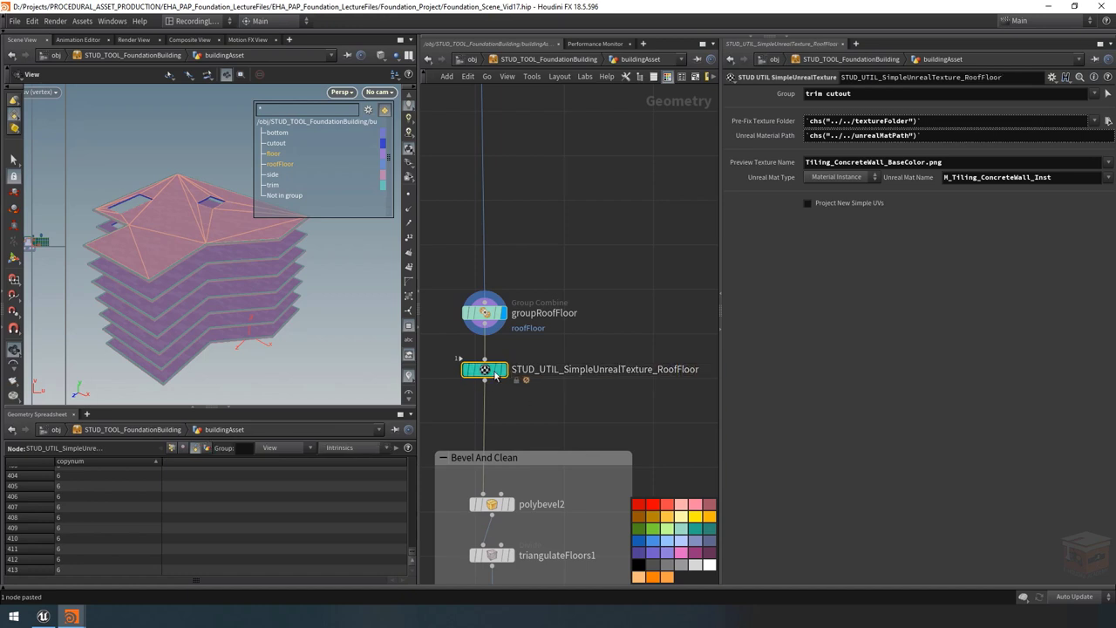
left_click(495, 374)
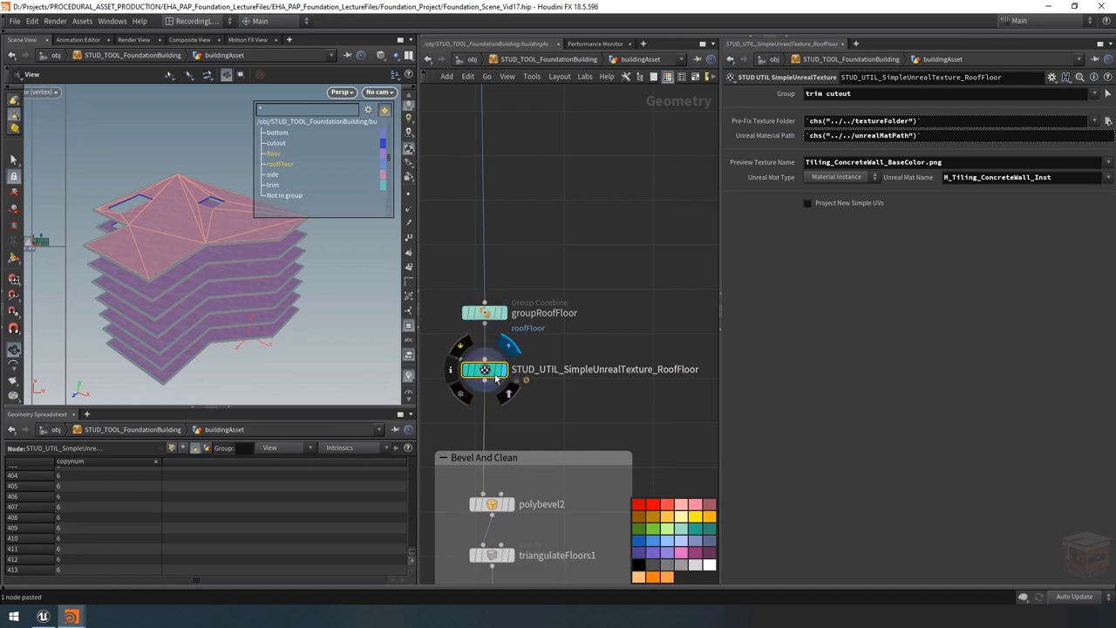
Step: Replace the roof floor texture node's group with roofFloor and hide the viewport group list
left_click(997, 92)
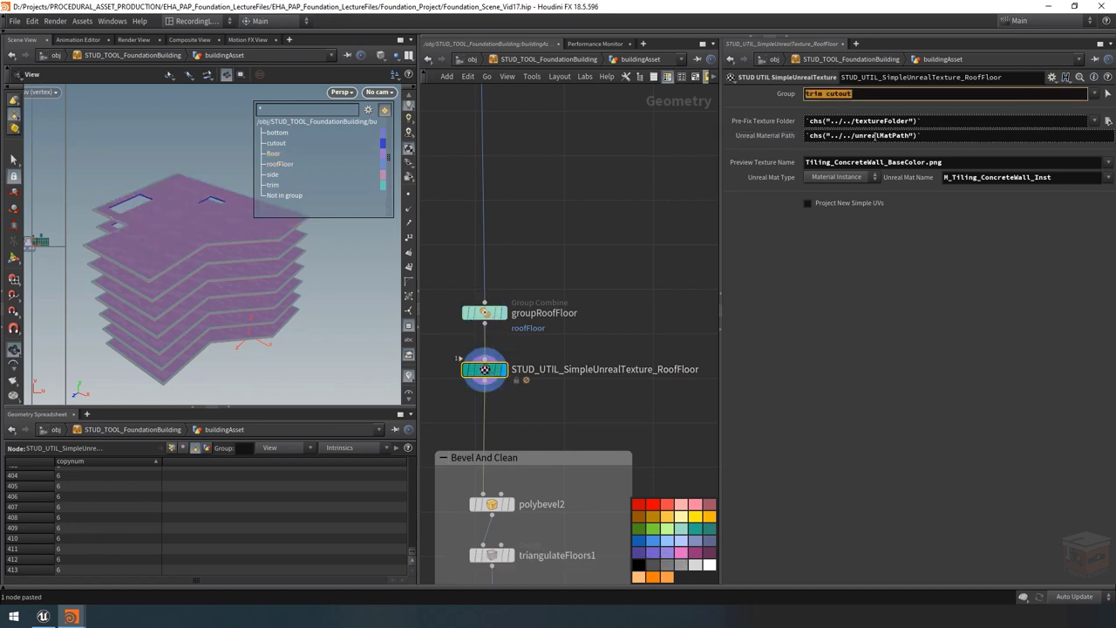
key("BackSpace")
left_click(1093, 93)
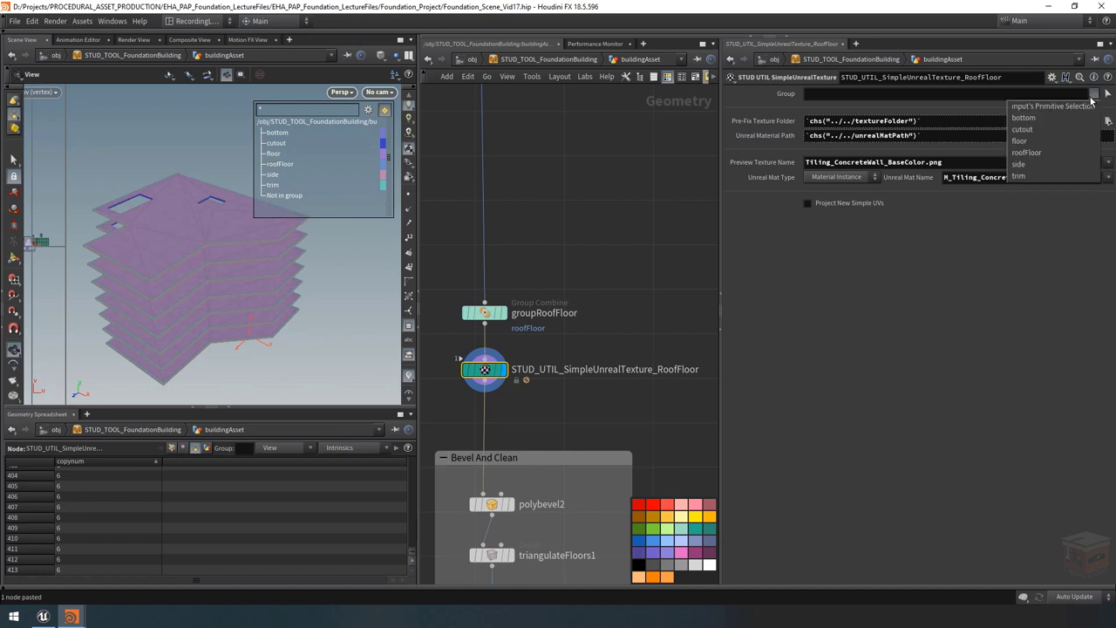
left_click(1028, 153)
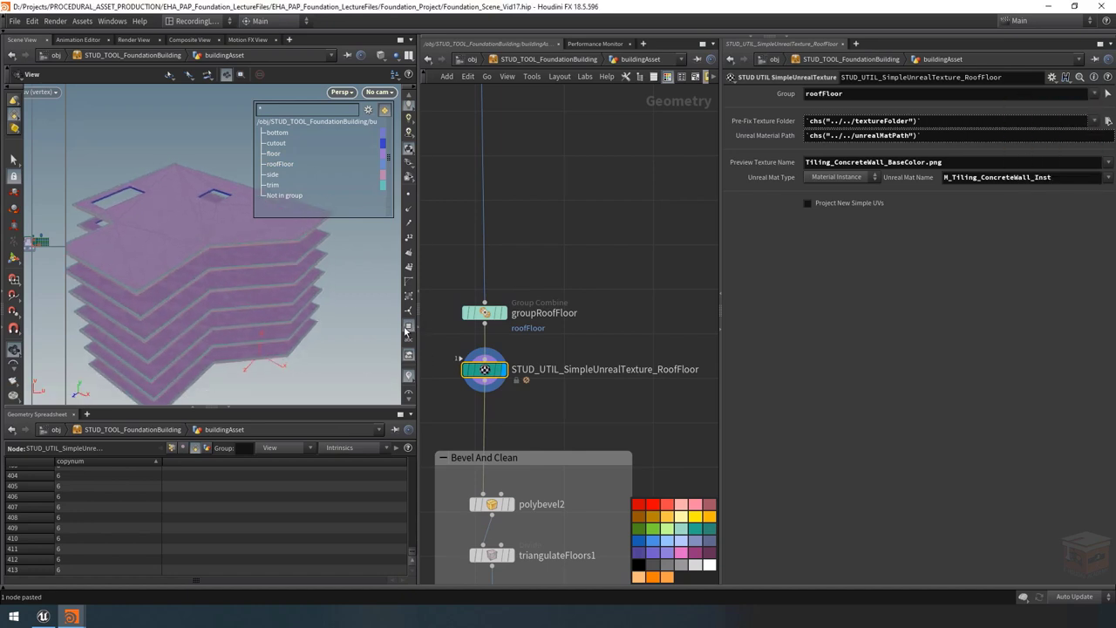
left_click_drag(156, 223, 295, 252)
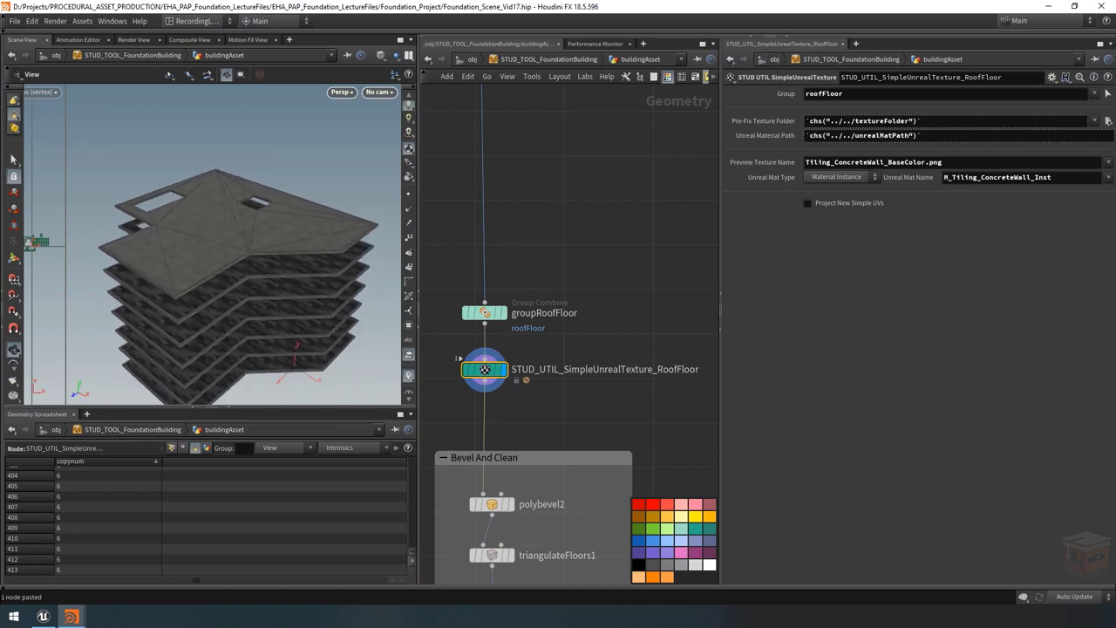
Step: Choose Roof Gravel as both the preview texture and the Unreal material name for the roof floor
left_click(1110, 163)
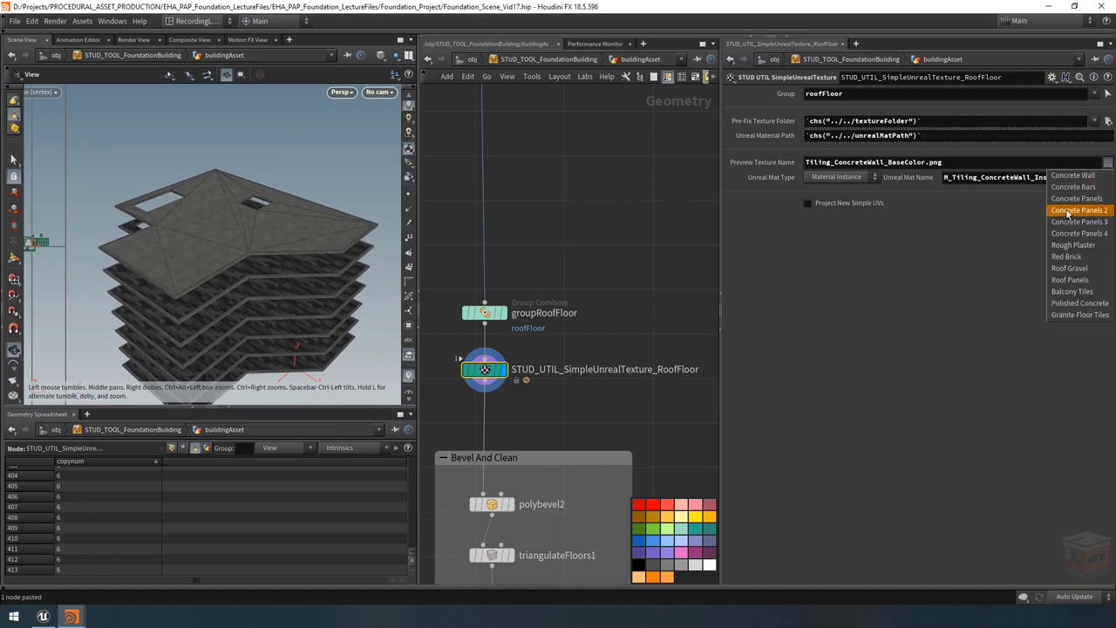
left_click(1073, 268)
left_click(1109, 178)
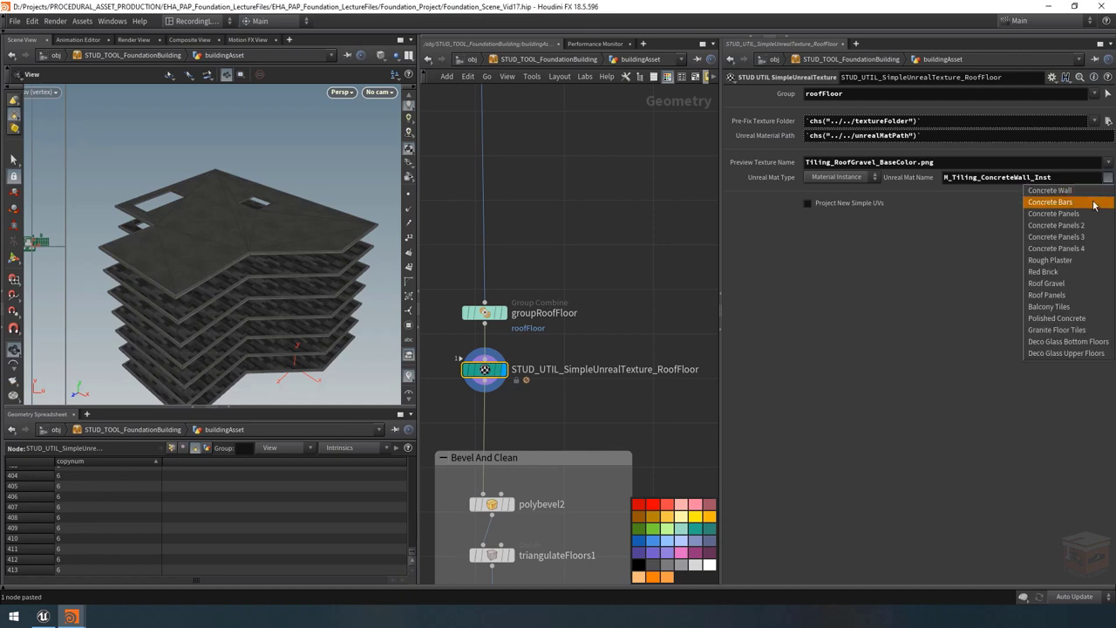
left_click(1055, 286)
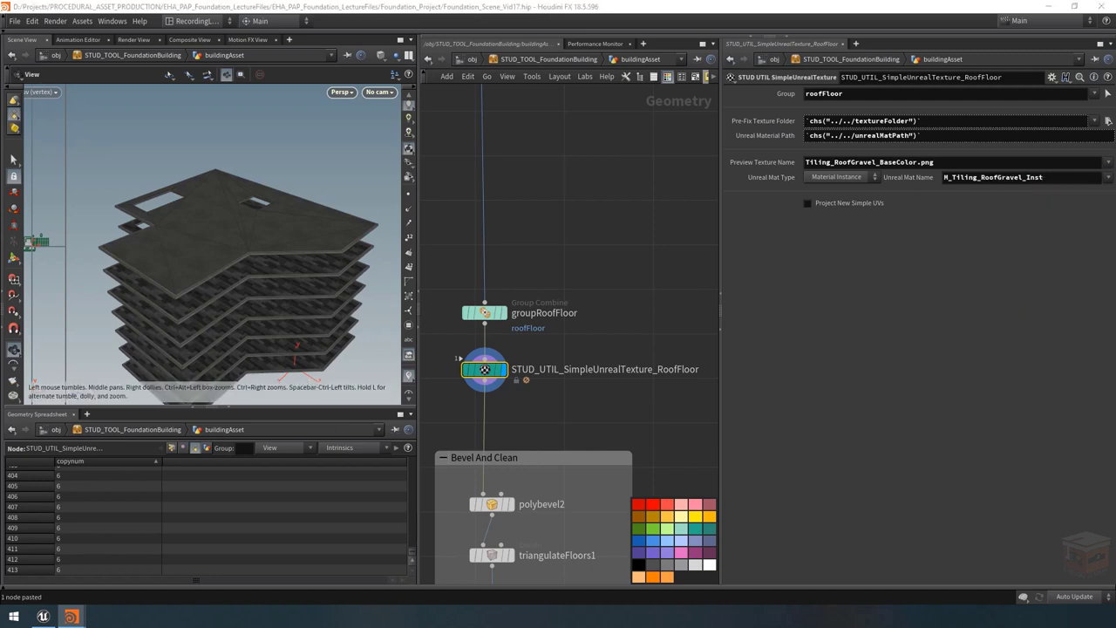
scroll(249, 219, "up", 8)
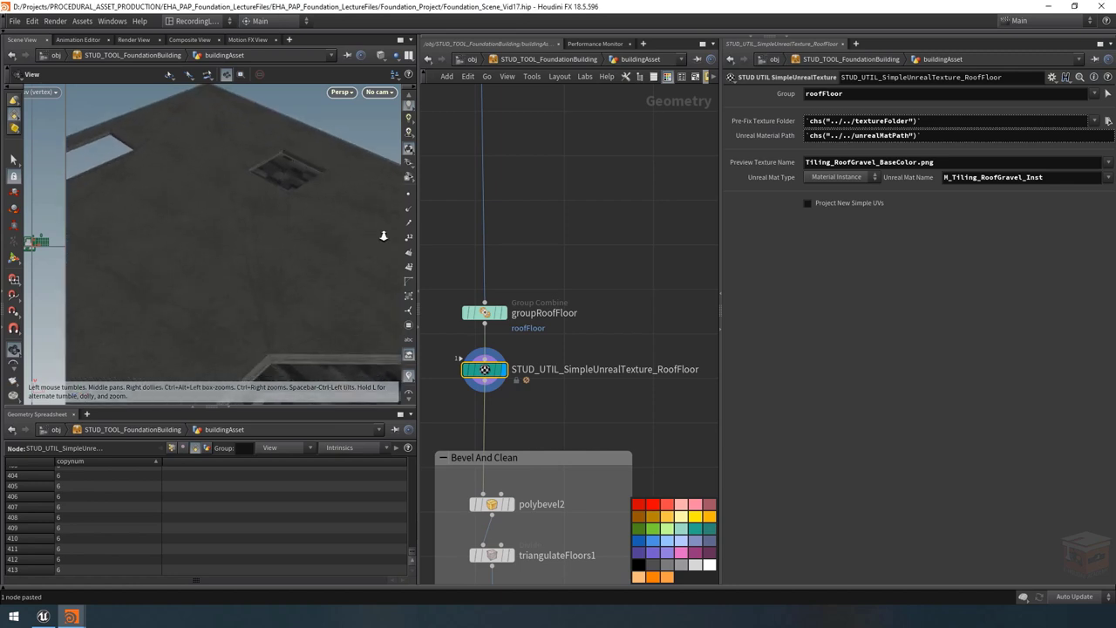
scroll(319, 239, "down", 4)
left_click_drag(259, 245, 260, 234)
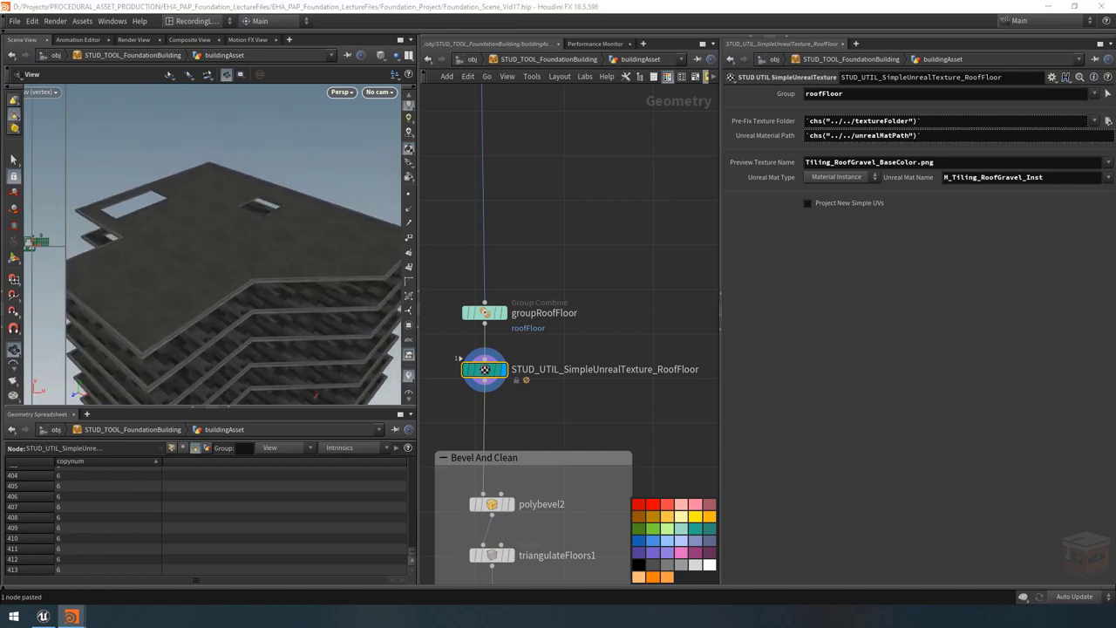
Step: Display the network's output0 node and inspect the gravel roof on the complete building
scroll(639, 282, "down", 10)
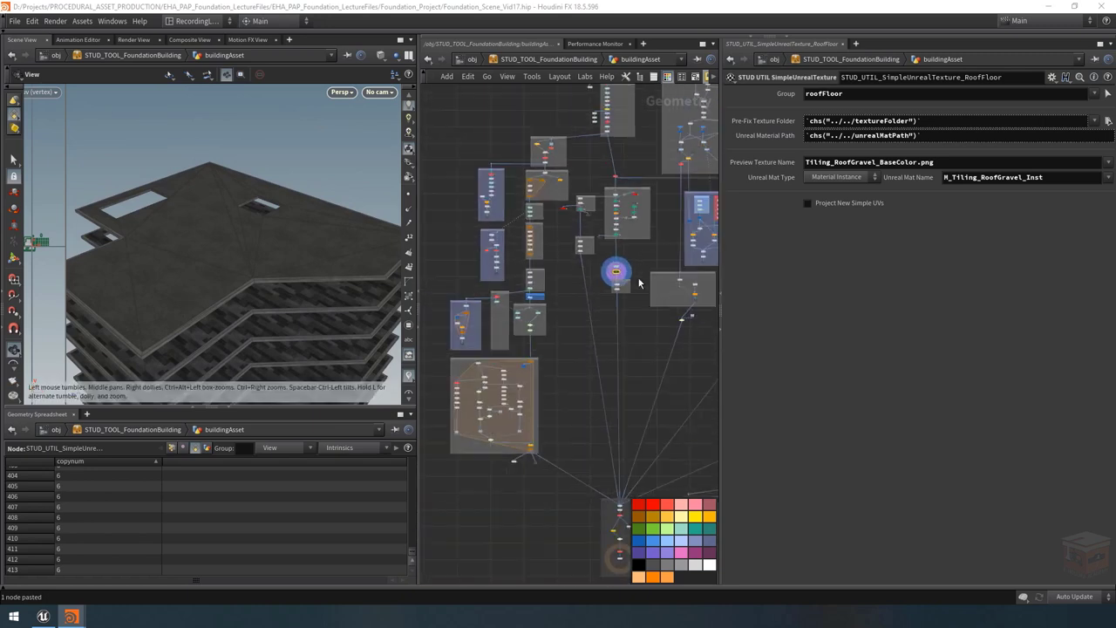
middle_click_drag(628, 398, 546, 224)
scroll(520, 375, "up", 6)
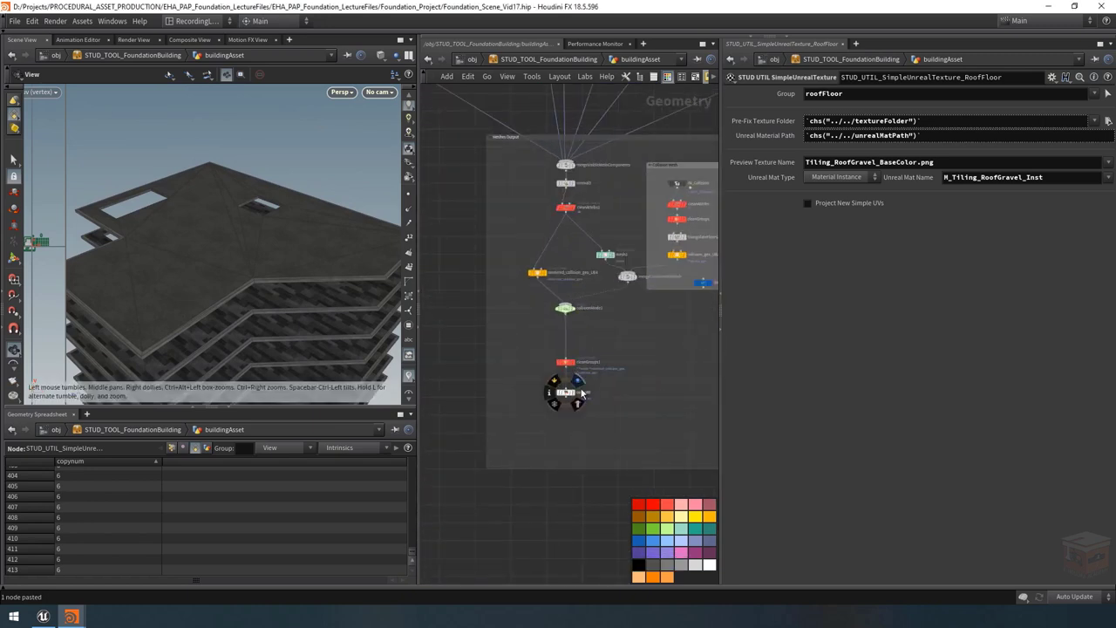
left_click(571, 399)
left_click(555, 395)
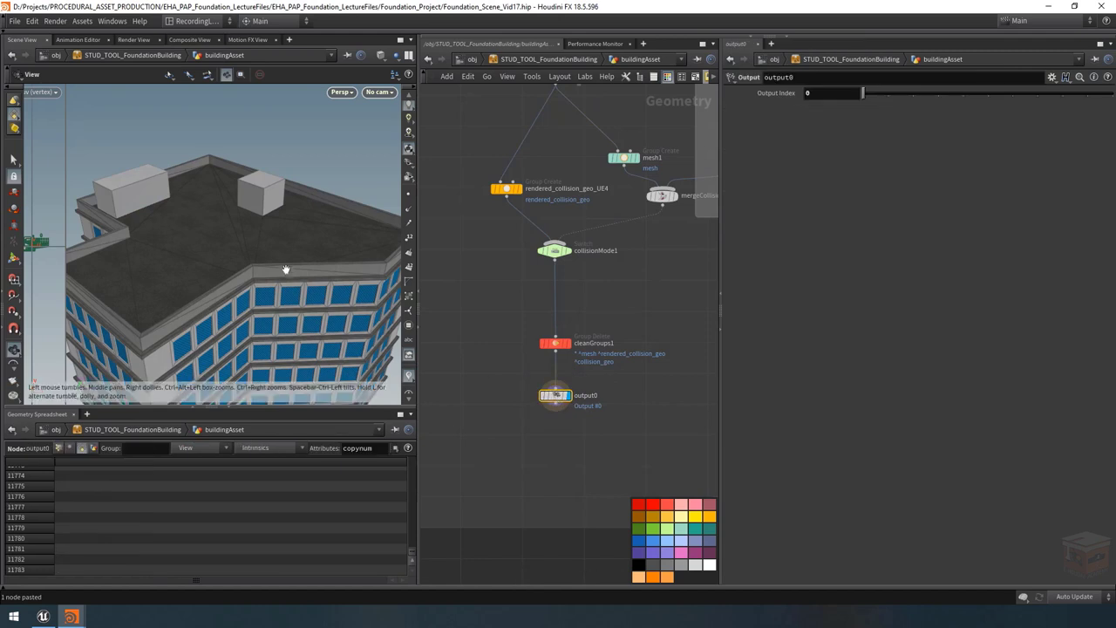
key("h")
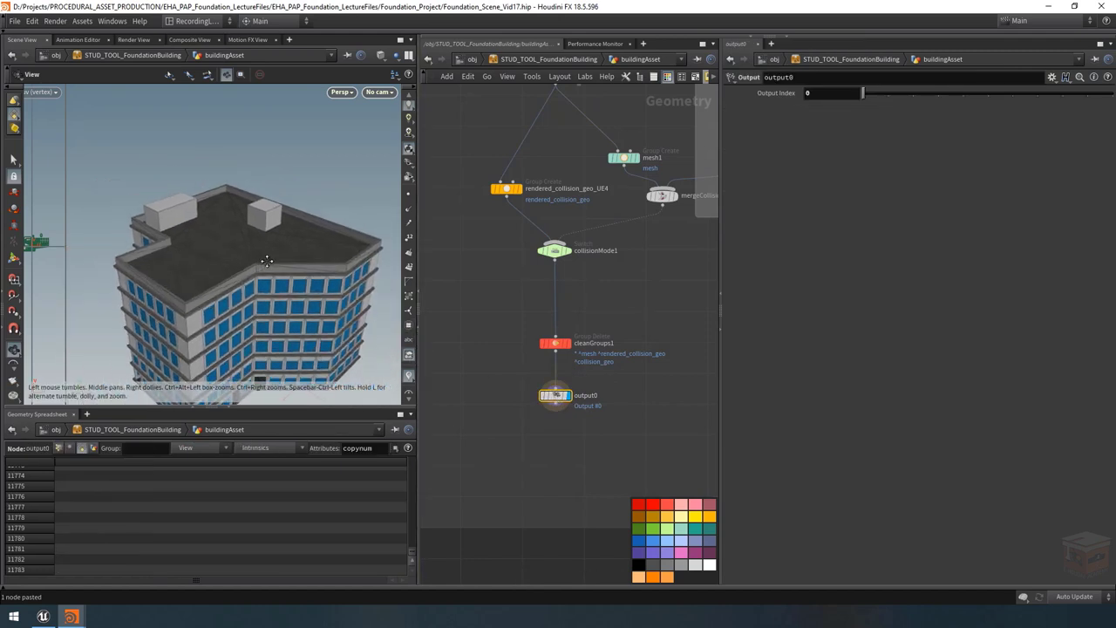
left_click_drag(254, 227, 269, 201)
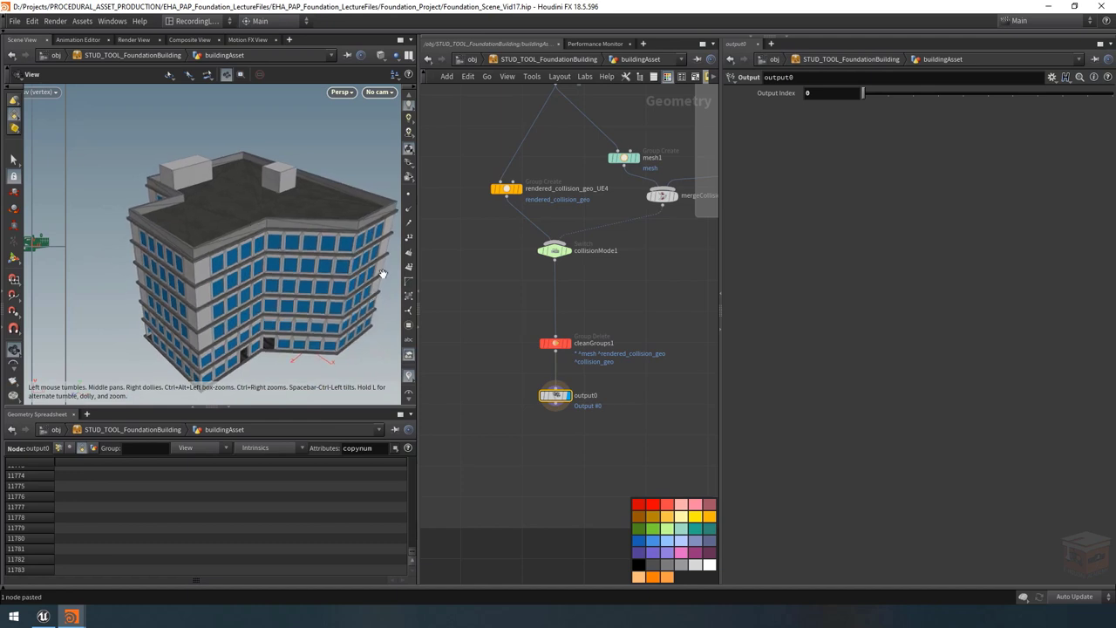
key("h")
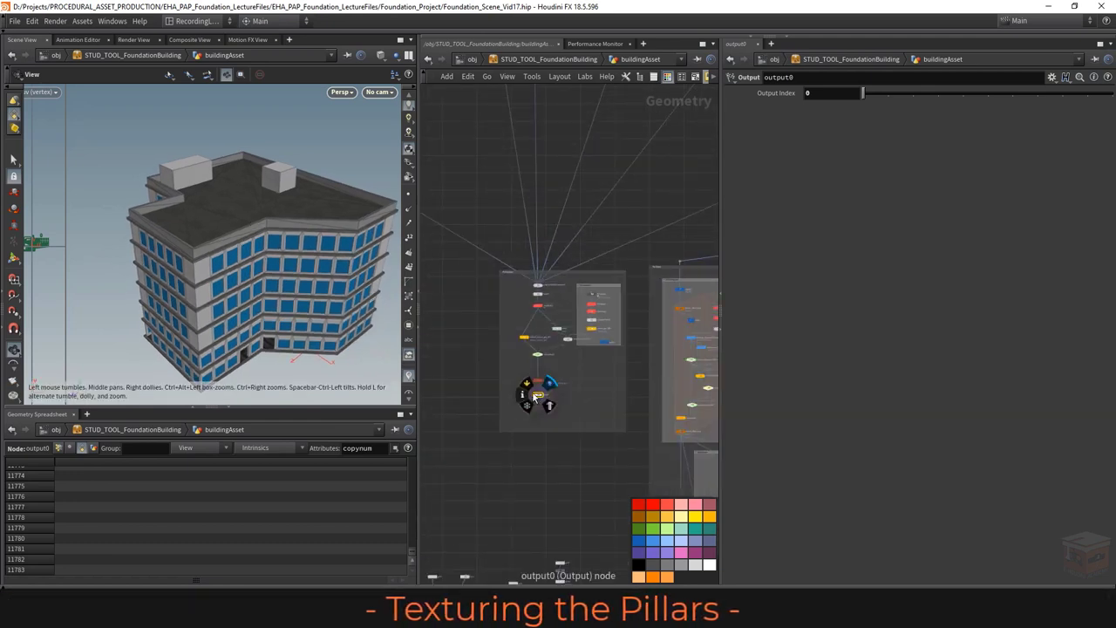
Step: Examine the support pillars inside the building, comparing them with the textured pillars in Unreal Editor
middle_click_drag(610, 299, 532, 347)
scroll(221, 243, "up", 5)
left_click_drag(222, 244, 284, 279)
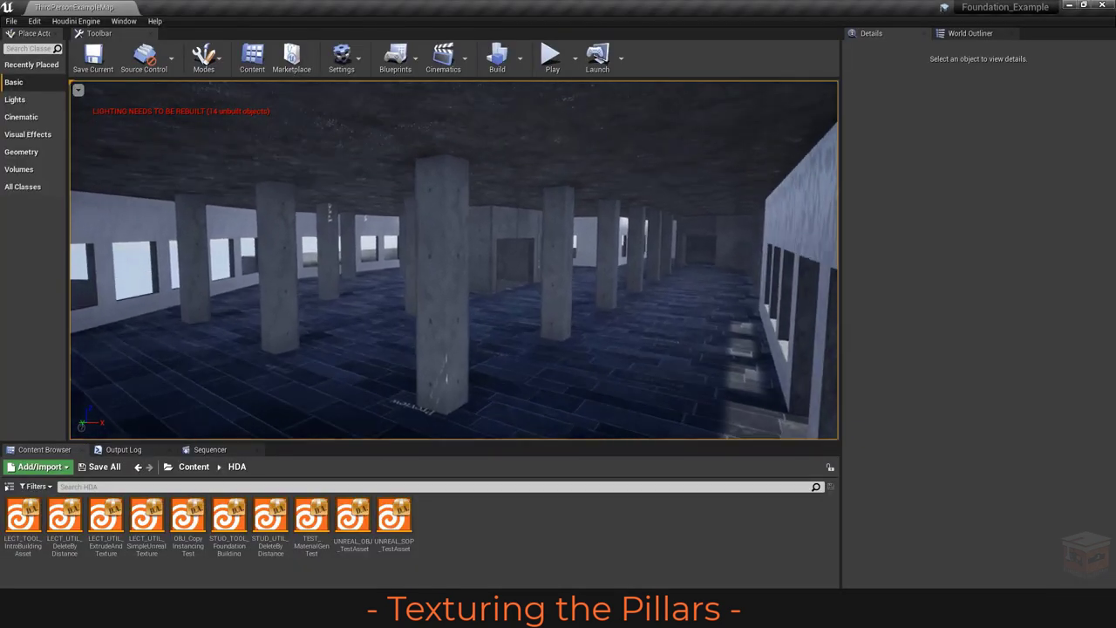
left_click_drag(484, 268, 436, 174)
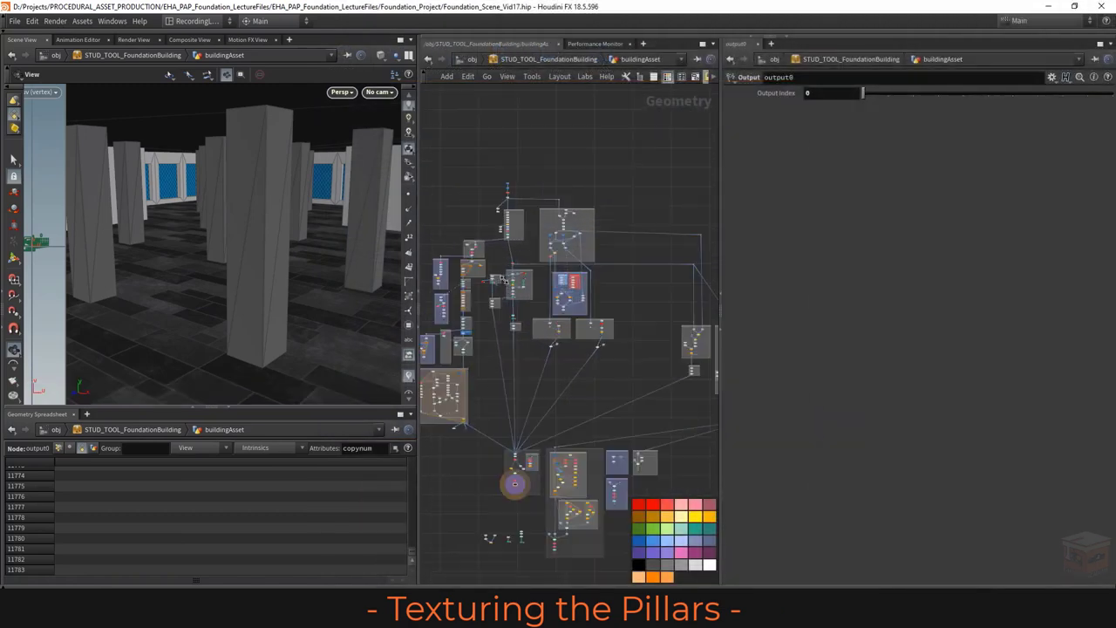
Step: Copy the STUD_UTIL_ExtrudeAndTexture_Floors node from the Create Floors section
scroll(503, 277, "up", 10)
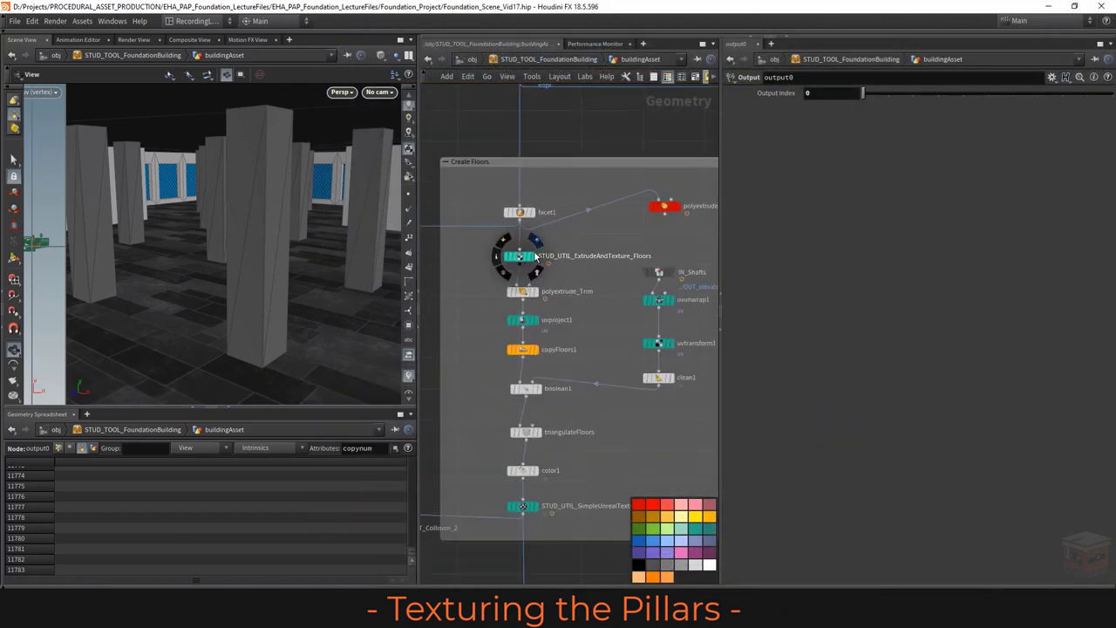
left_click_drag(580, 244, 474, 269)
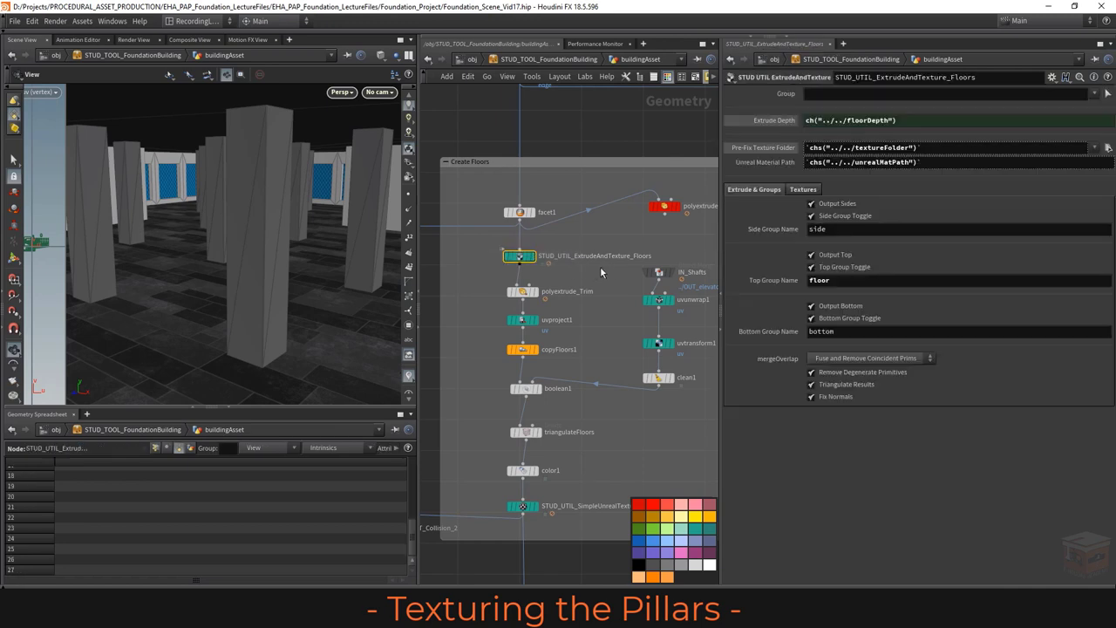
key("ctrl+c")
Step: Select and display the pillarTemplate grid in the Support Pillars section
scroll(600, 275, "down", 10)
scroll(631, 321, "up", 10)
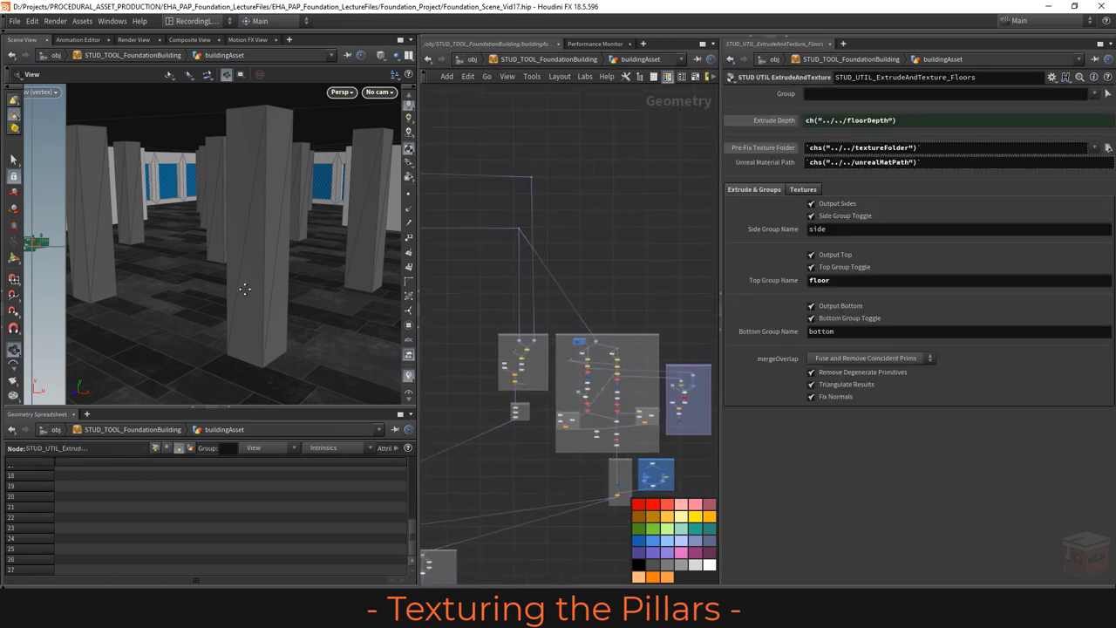
scroll(529, 340, "up", 6)
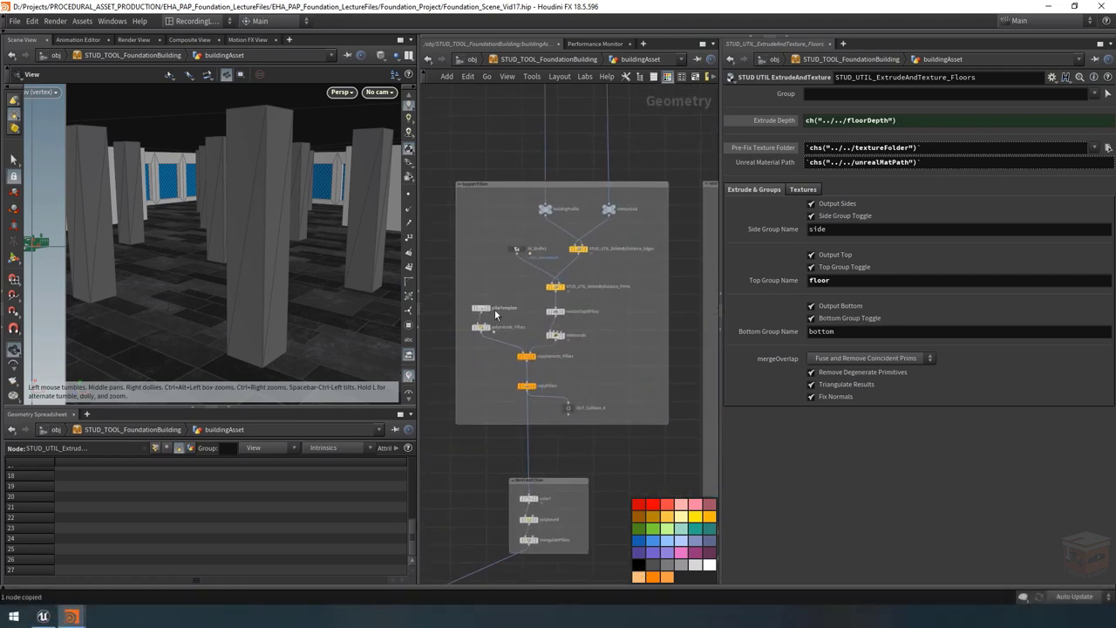
left_click(559, 301)
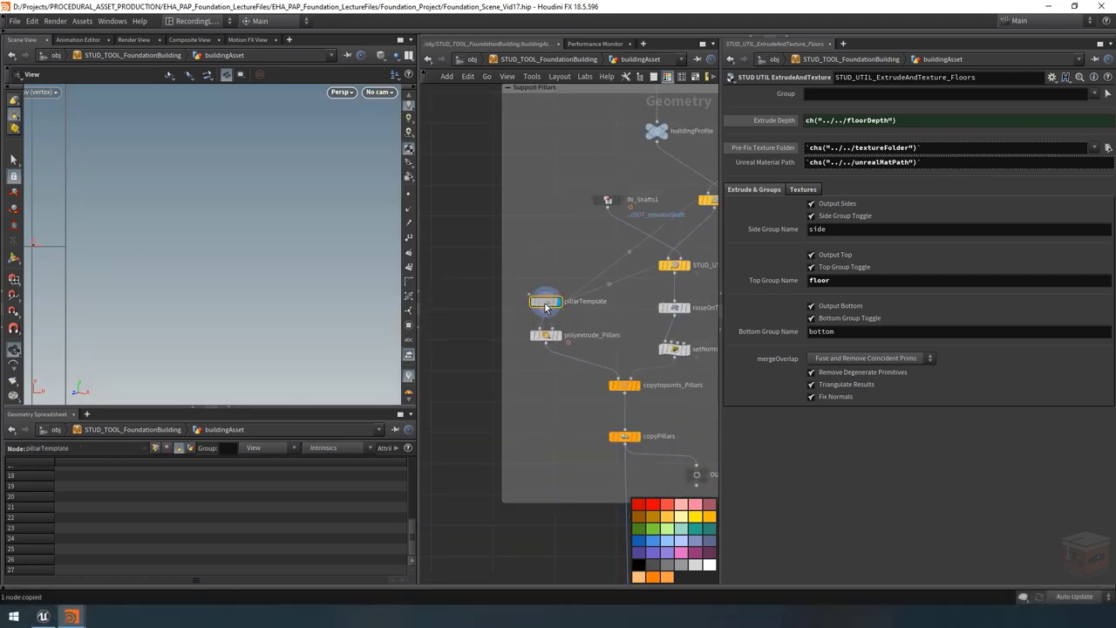
left_click(545, 304)
scroll(325, 244, "down", 5)
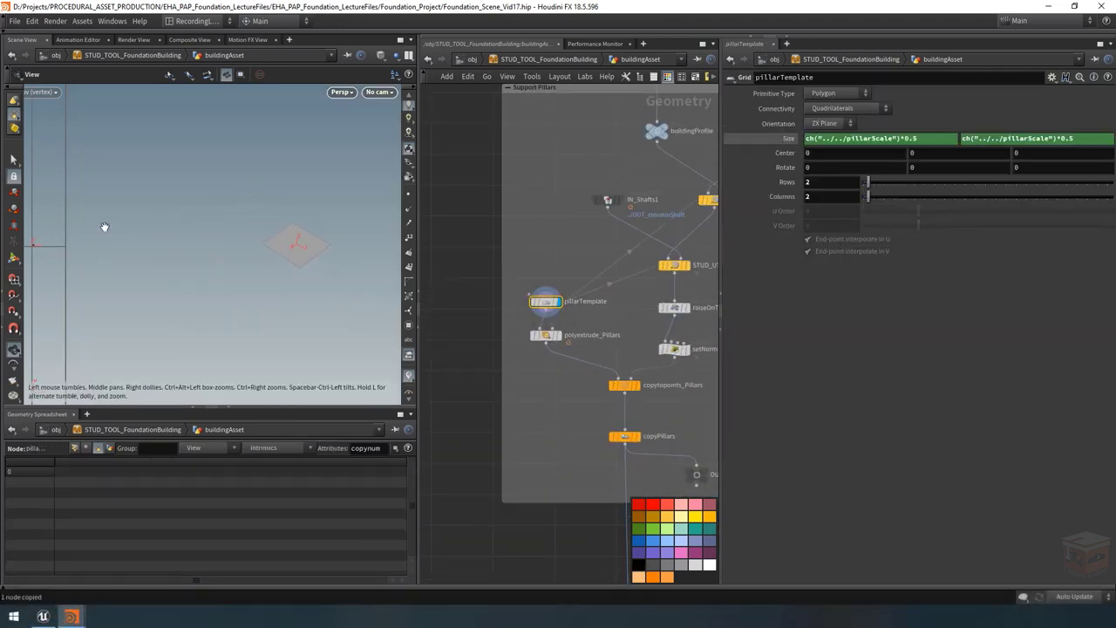
Step: Display polyextrude_Pillars, move it outside the Support Pillars box and color the node red
left_click(562, 343)
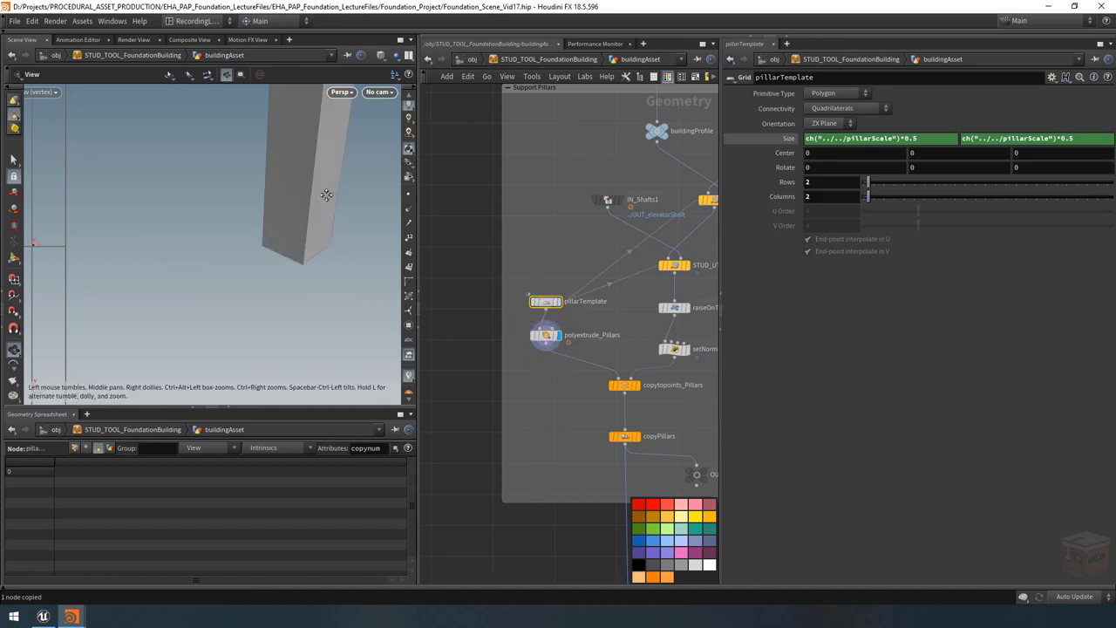
scroll(284, 207, "down", 3)
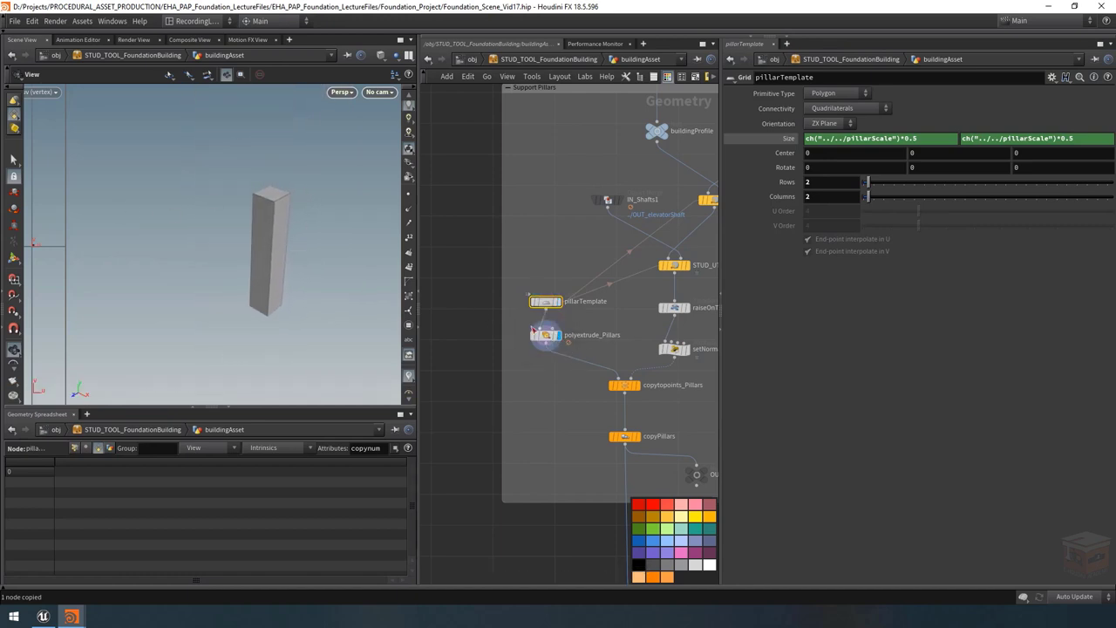
left_click_drag(546, 337, 445, 339)
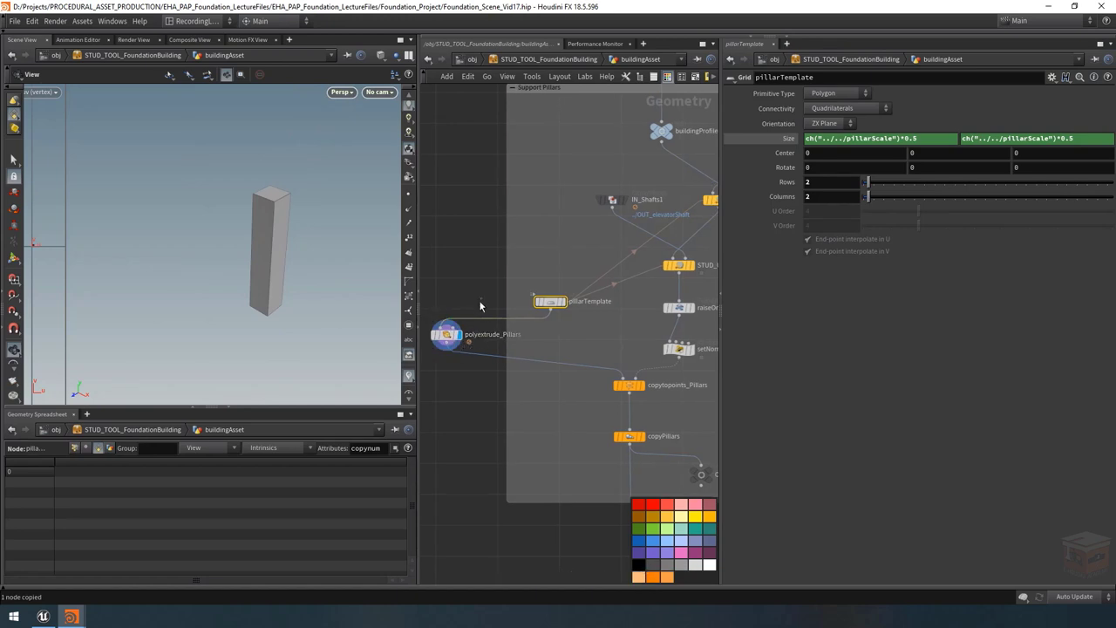
left_click(444, 335)
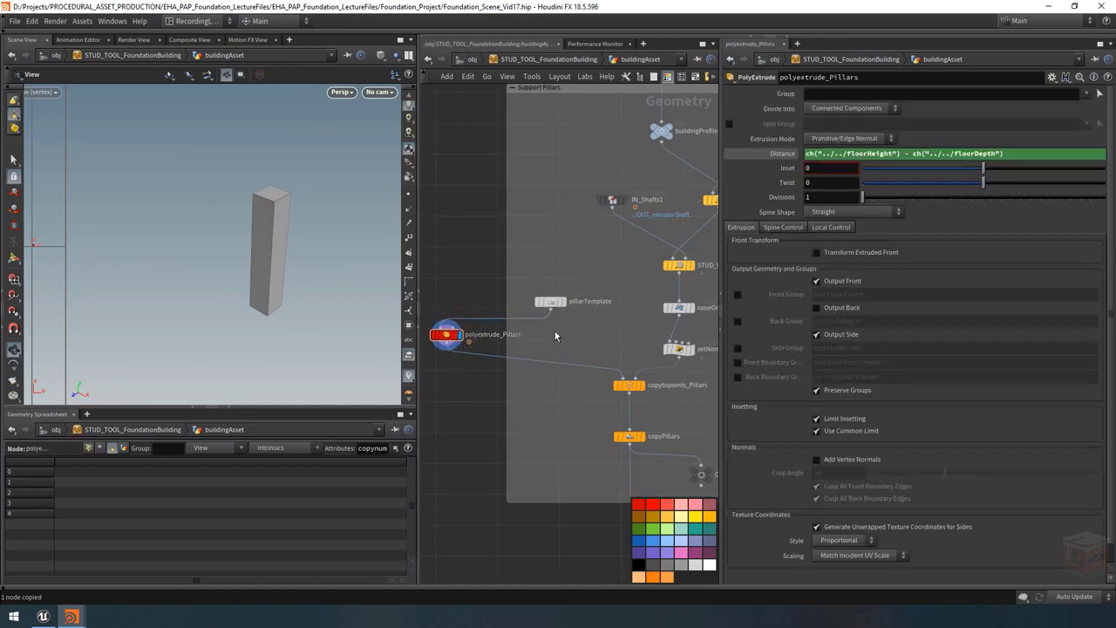
Step: Paste the copied ExtrudeAndTexture node and wire it between pillarTemplate and copytopoints_Pillars in place of polyextrude_Pillars
key("ctrl+v")
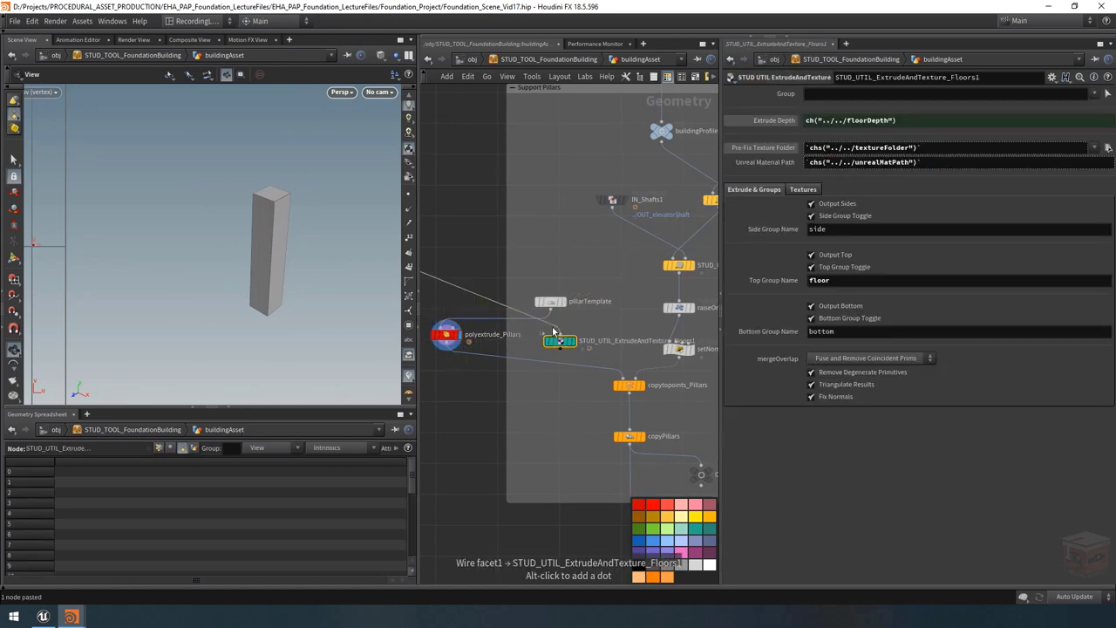
left_click(552, 312)
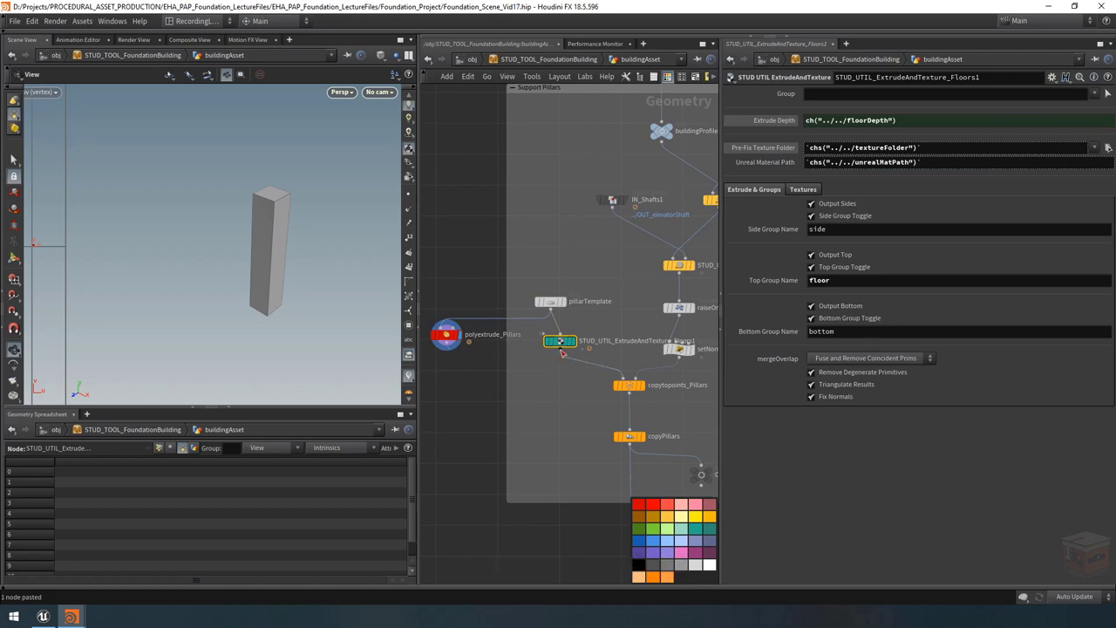
left_click(559, 335)
left_click_drag(560, 342, 534, 346)
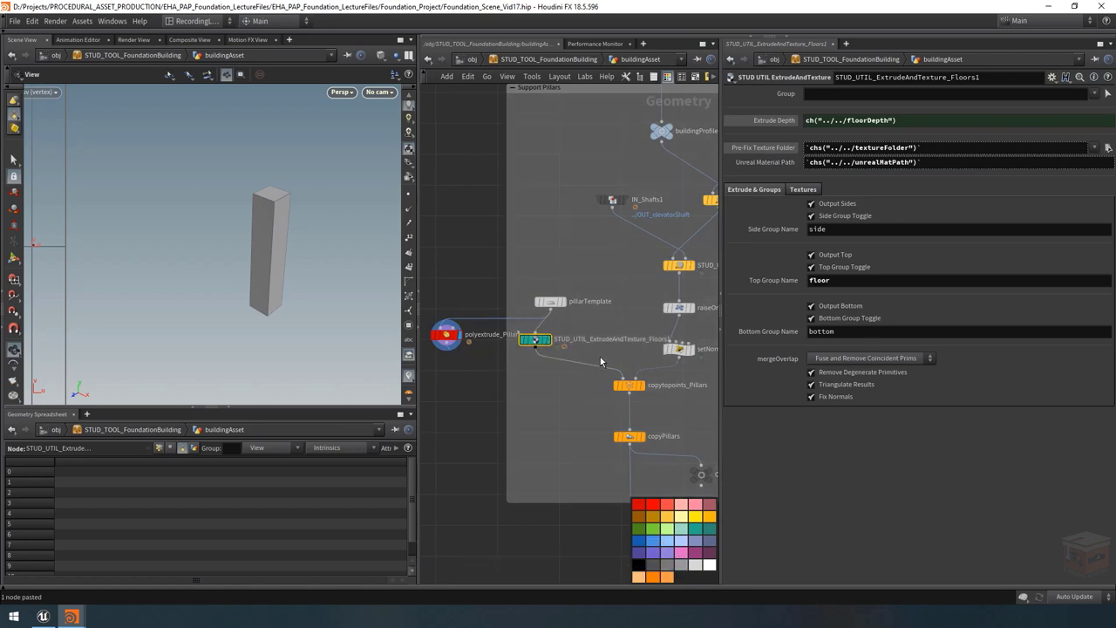
Step: Rename the pasted node STUD_UTIL_ExtrudeAndTexture_Pillars
scroll(611, 347, "up", 2)
double_click(676, 340)
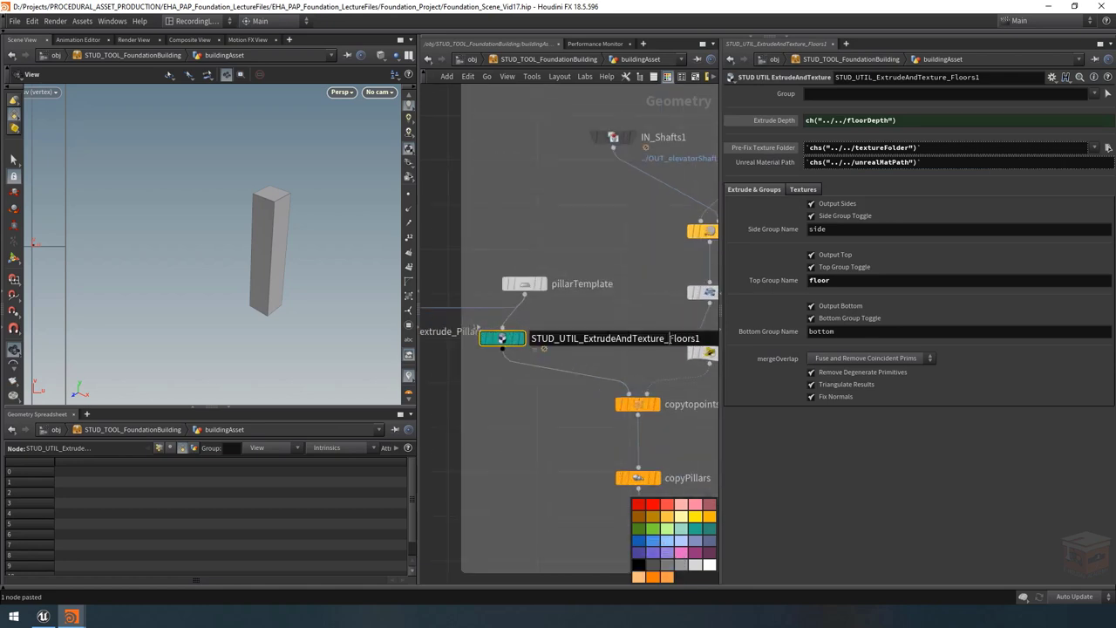
type("Pillars")
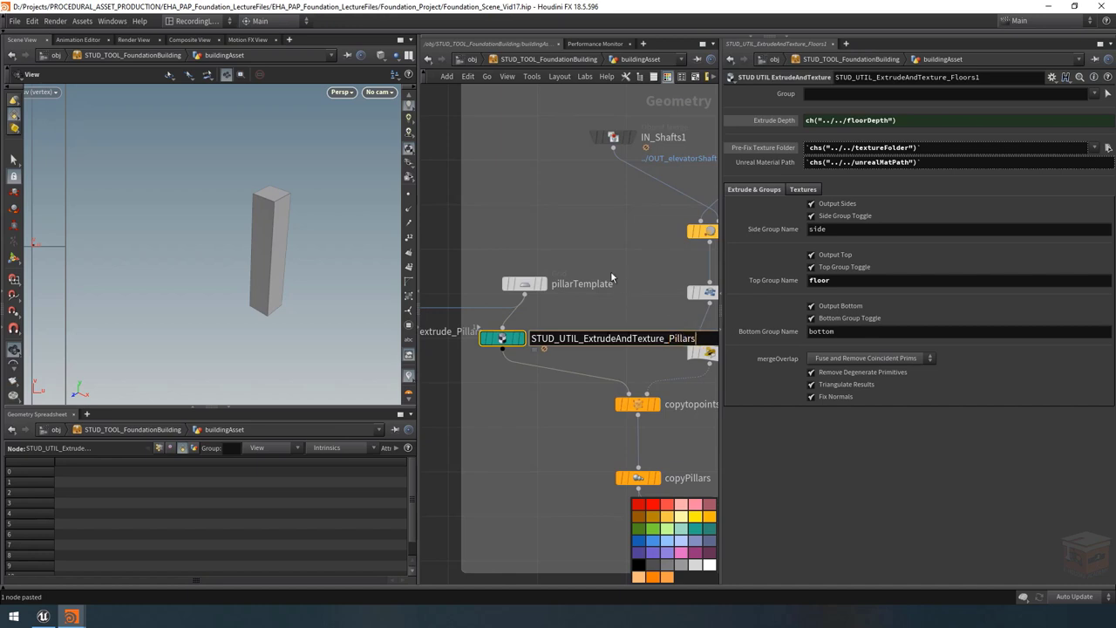
key("Return")
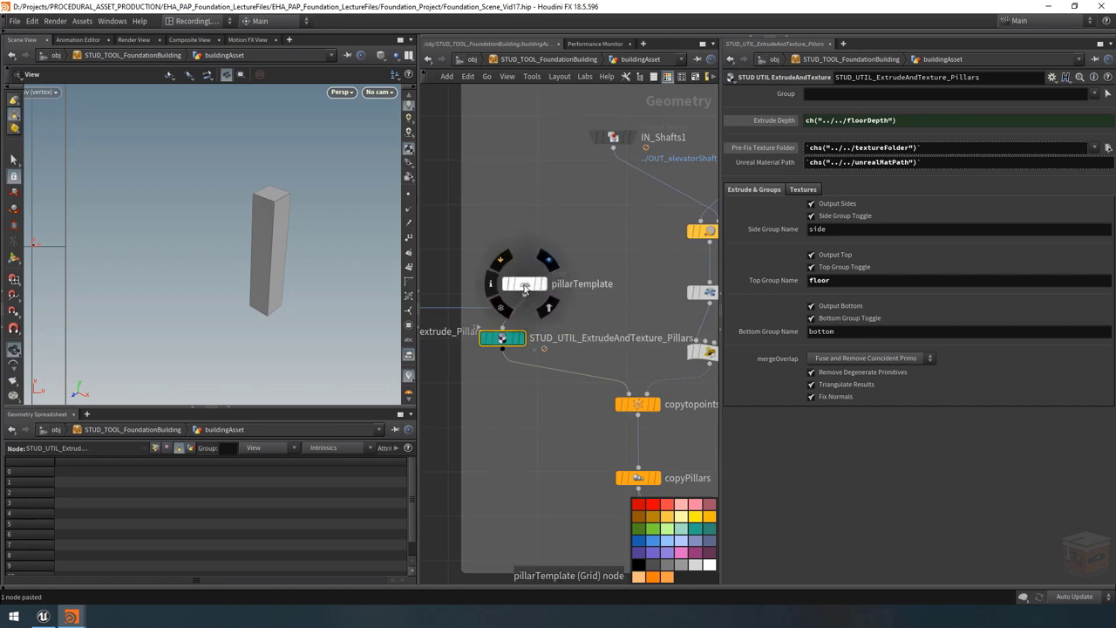
Step: Align pillarTemplate and STUD_UTIL_ExtrudeAndTexture_Pillars vertically, and move polyextrude_Pillars farther away from the Support Pillars box
scroll(553, 235, "down", 2)
scroll(586, 280, "down", 2)
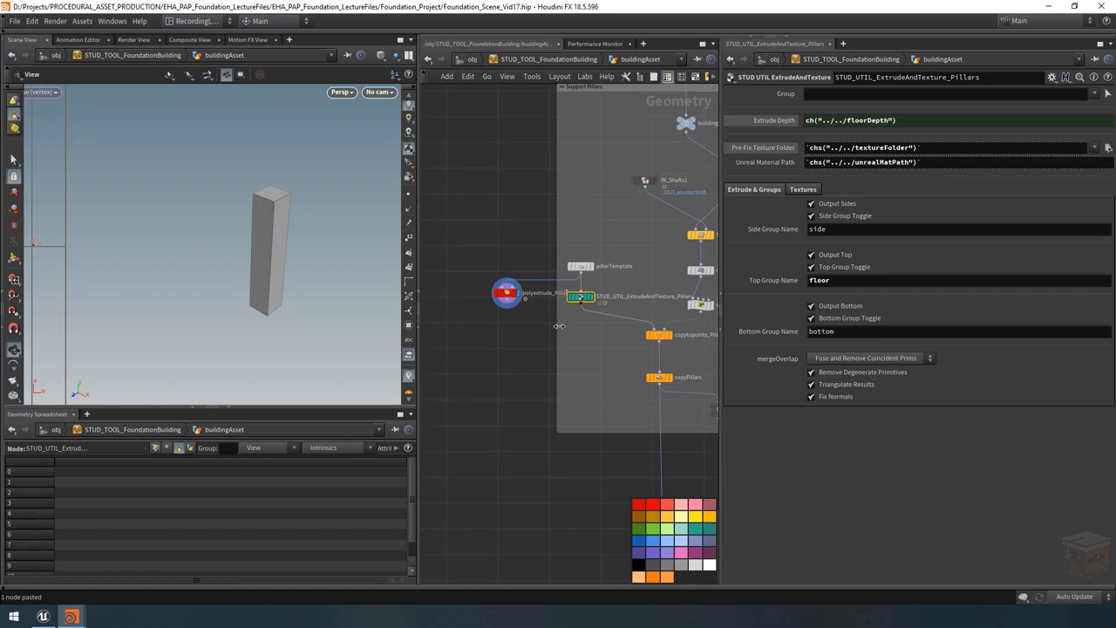
left_click_drag(559, 326, 541, 326)
middle_click_drag(594, 337, 563, 360)
left_click_drag(533, 260, 534, 322)
left_click(524, 254)
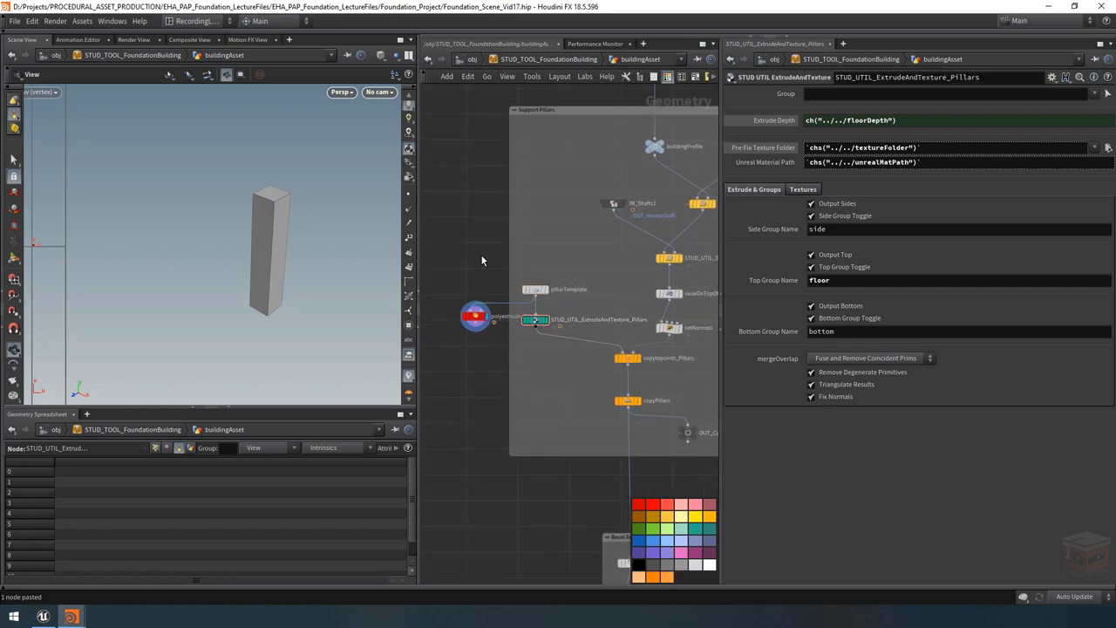
middle_click_drag(471, 336, 503, 334)
left_click_drag(505, 317, 450, 316)
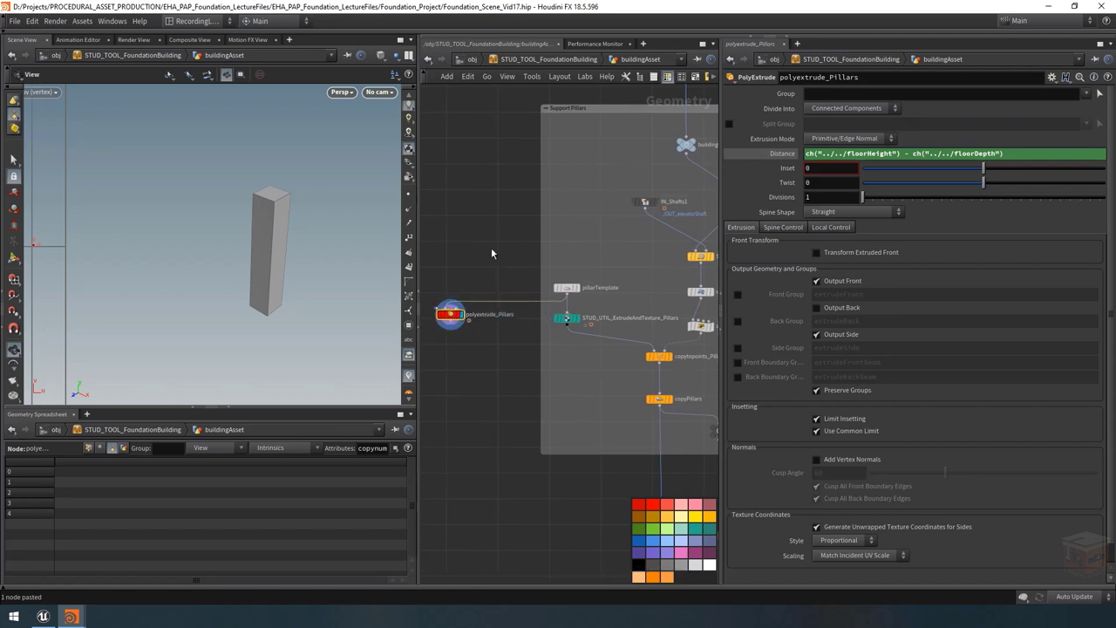
Step: Select STUD_UTIL_ExtrudeAndTexture_Pillars and display its geometry in the viewport
scroll(485, 292, "up", 4)
left_click(513, 332)
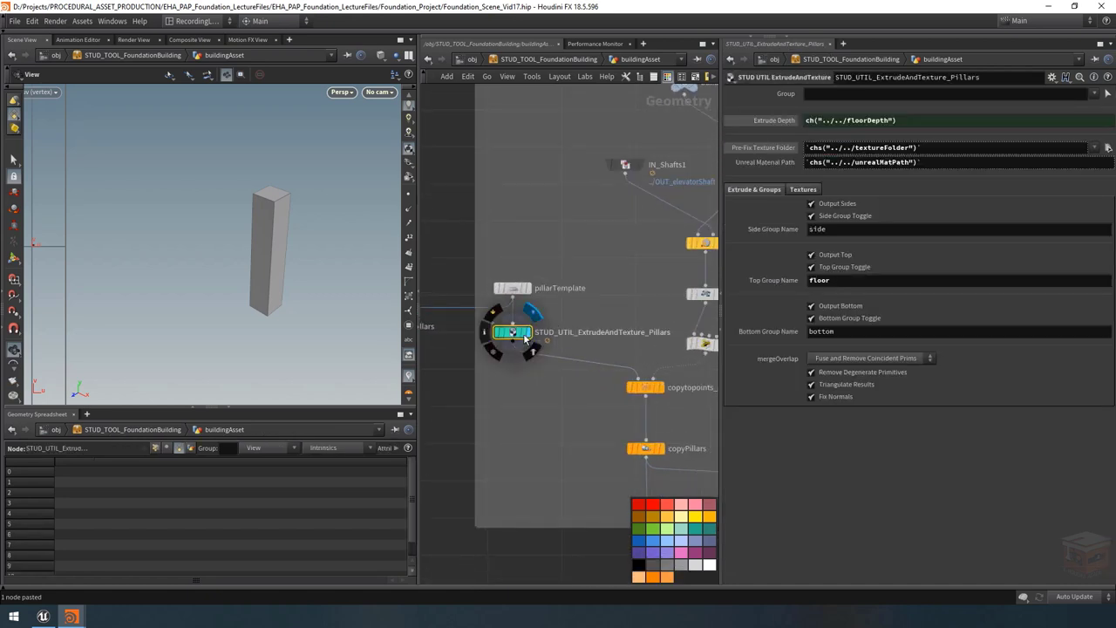
left_click(526, 332)
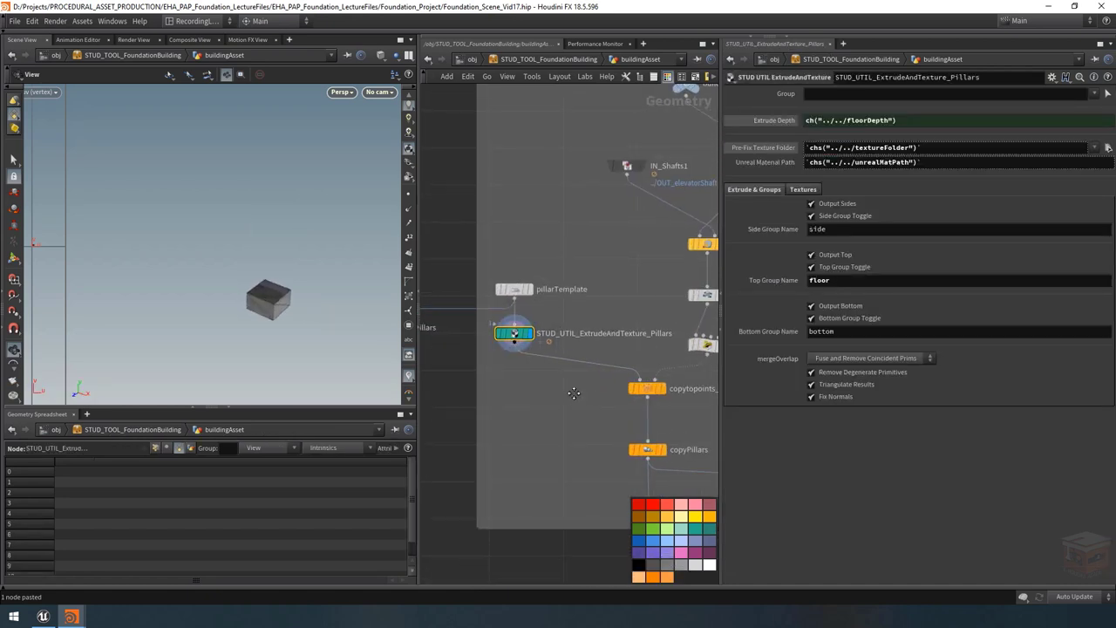
Step: Copy polyextrude_Pillars' Distance expression, ch("../../floorHeight") - ch("../../floorDepth"), into the Extrude Depth of STUD_UTIL_ExtrudeAndTexture_Pillars
middle_click_drag(419, 347, 508, 347)
left_click(437, 325)
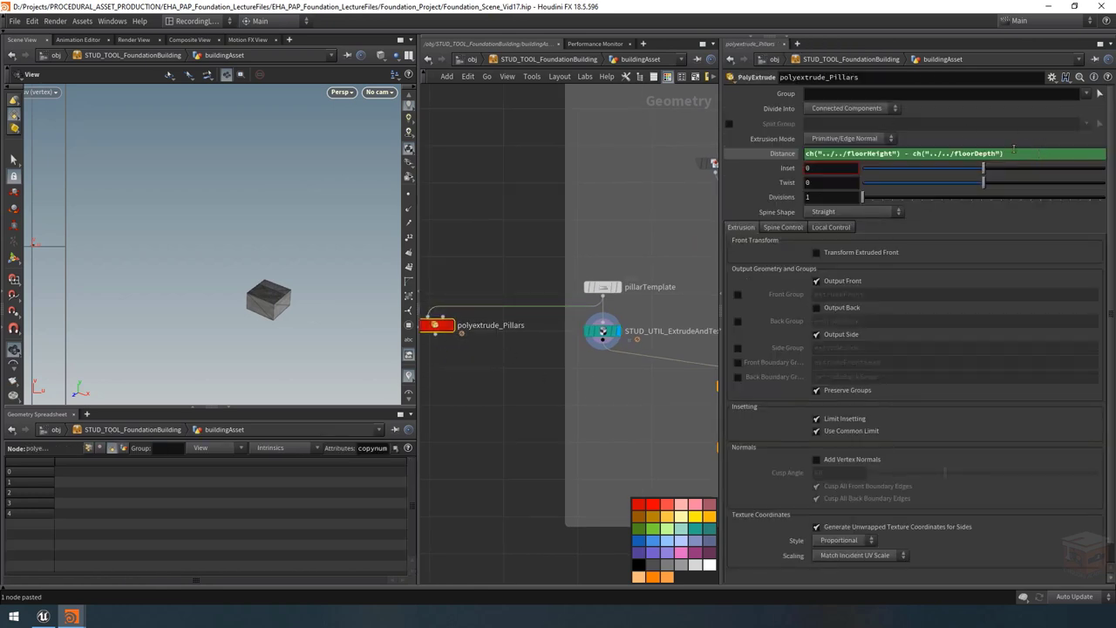
left_click(961, 155)
key("ctrl+c")
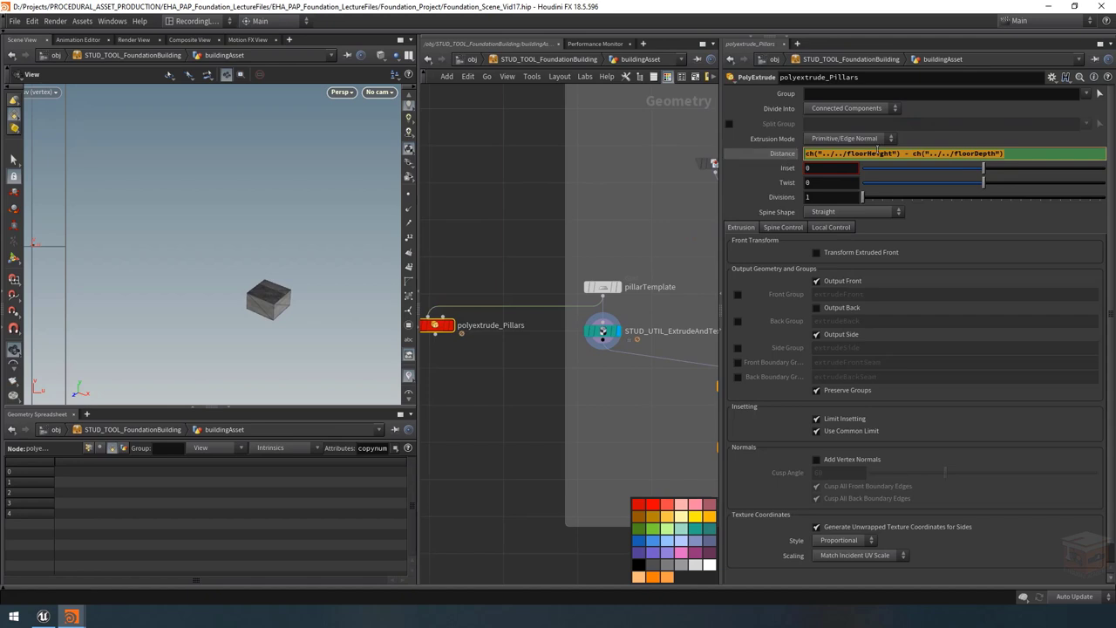
left_click(605, 331)
middle_click_drag(635, 378, 554, 381)
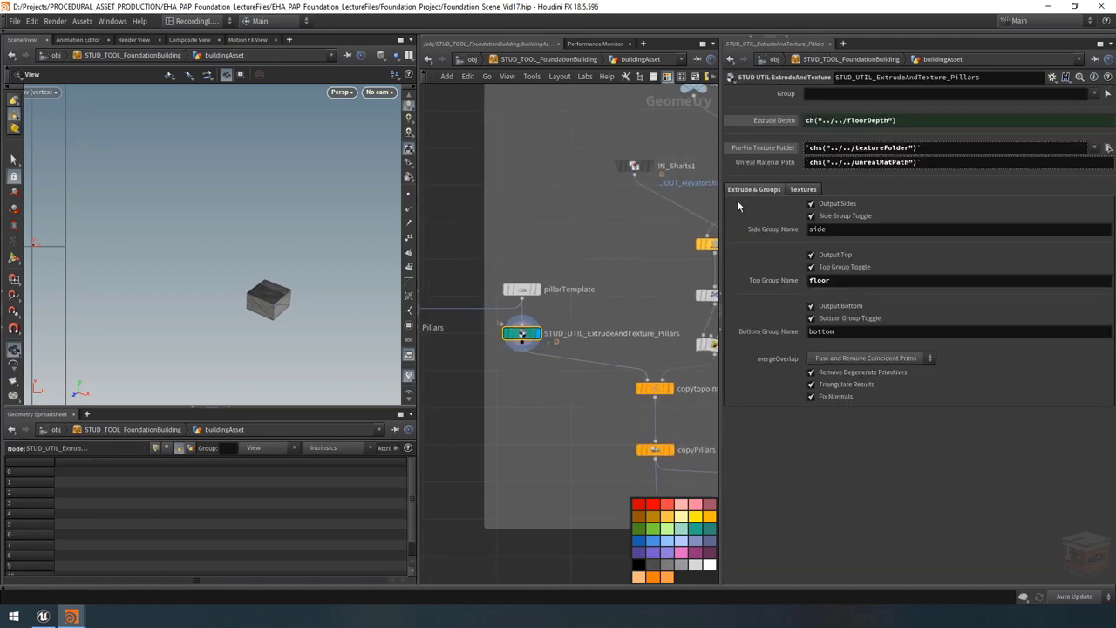
left_click_drag(940, 121, 798, 127)
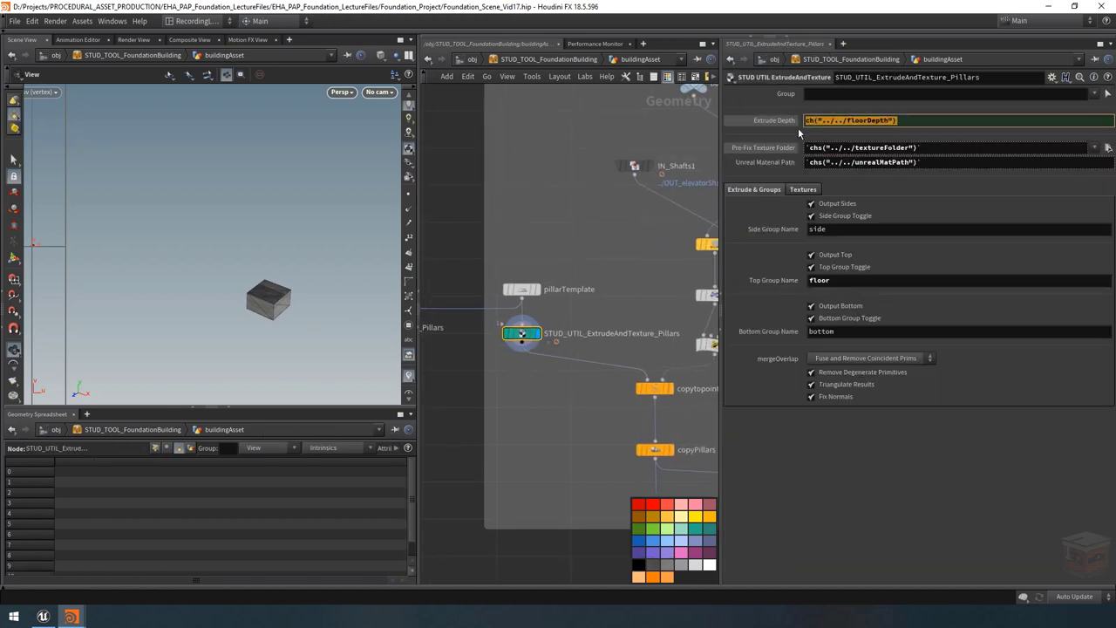
key("ctrl+v")
key("Return")
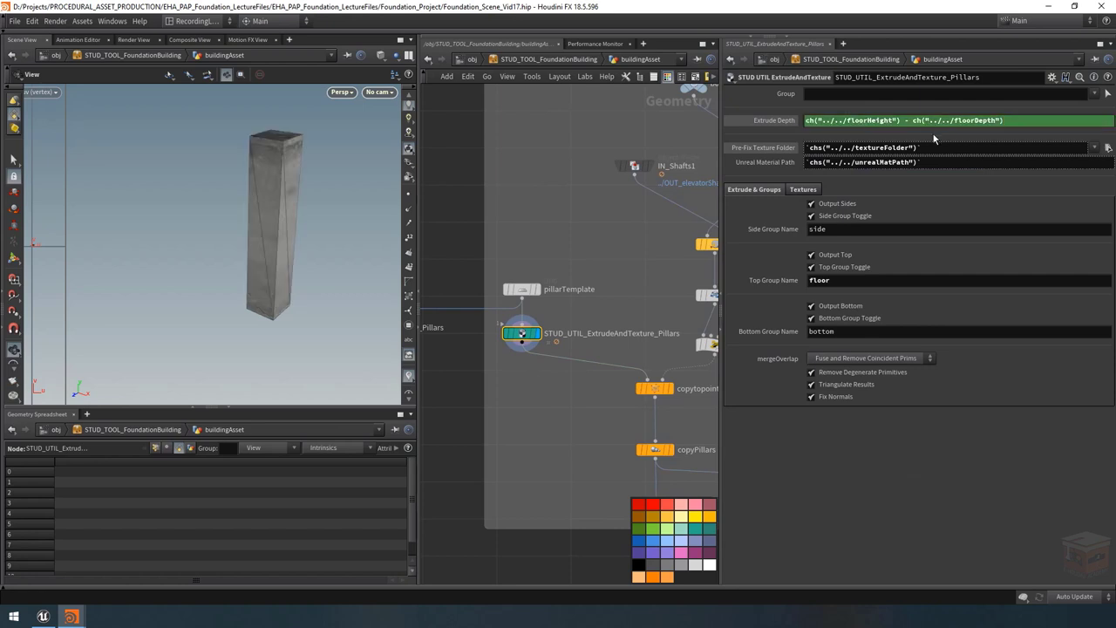
Step: Disable the side, top and bottom group toggles on STUD_UTIL_ExtrudeAndTexture_Pillars
left_click_drag(273, 173, 297, 197)
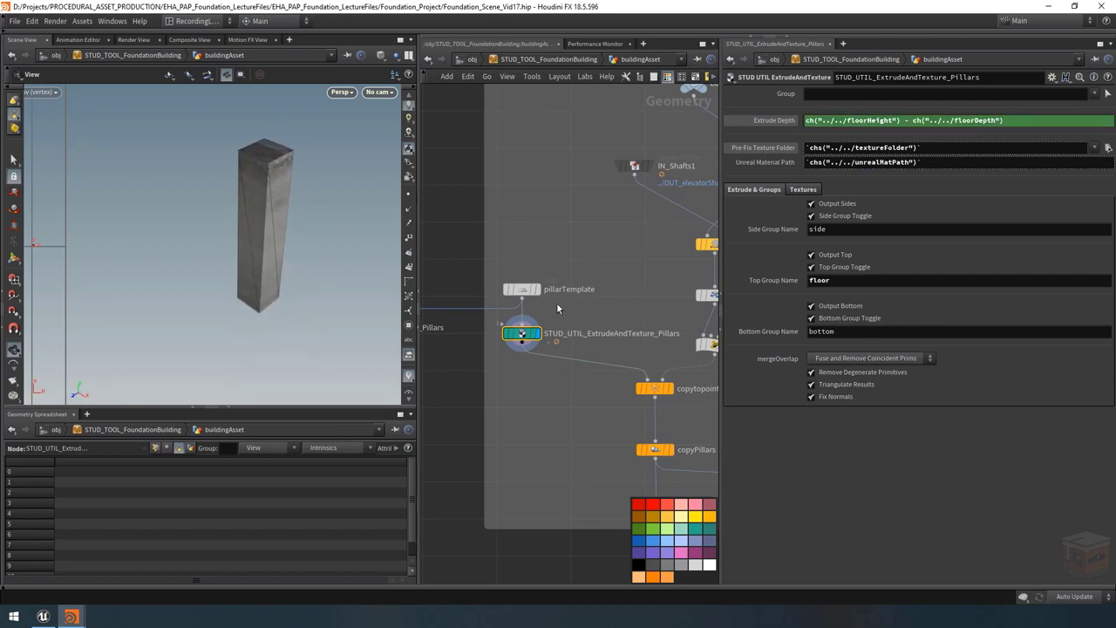
middle_click_drag(505, 353, 498, 343)
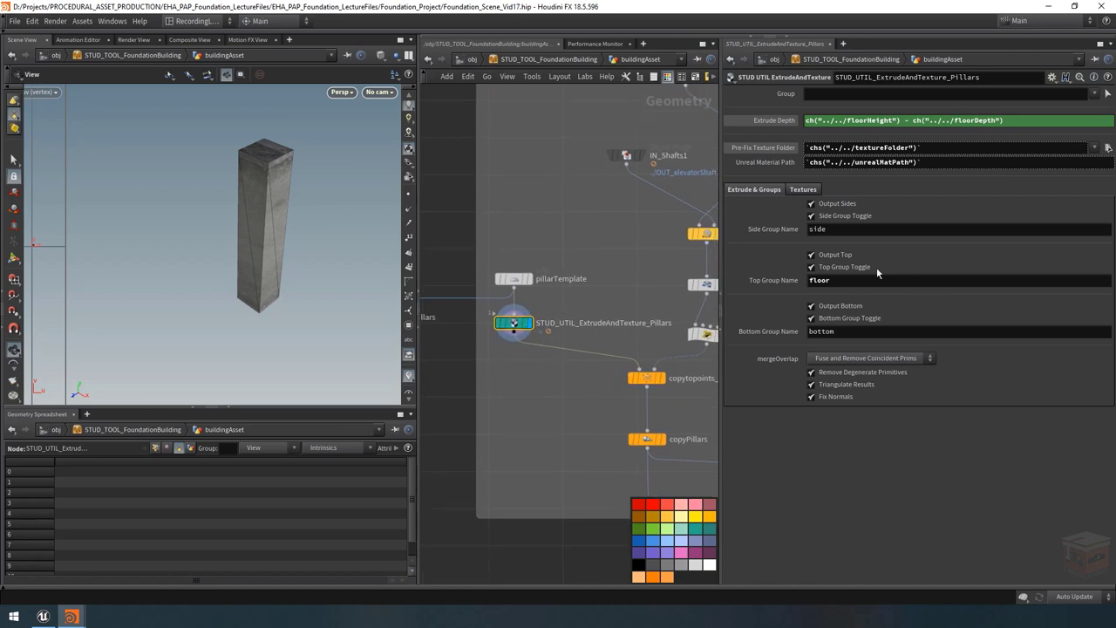
right_click(773, 280)
left_click(829, 279)
left_click(821, 269)
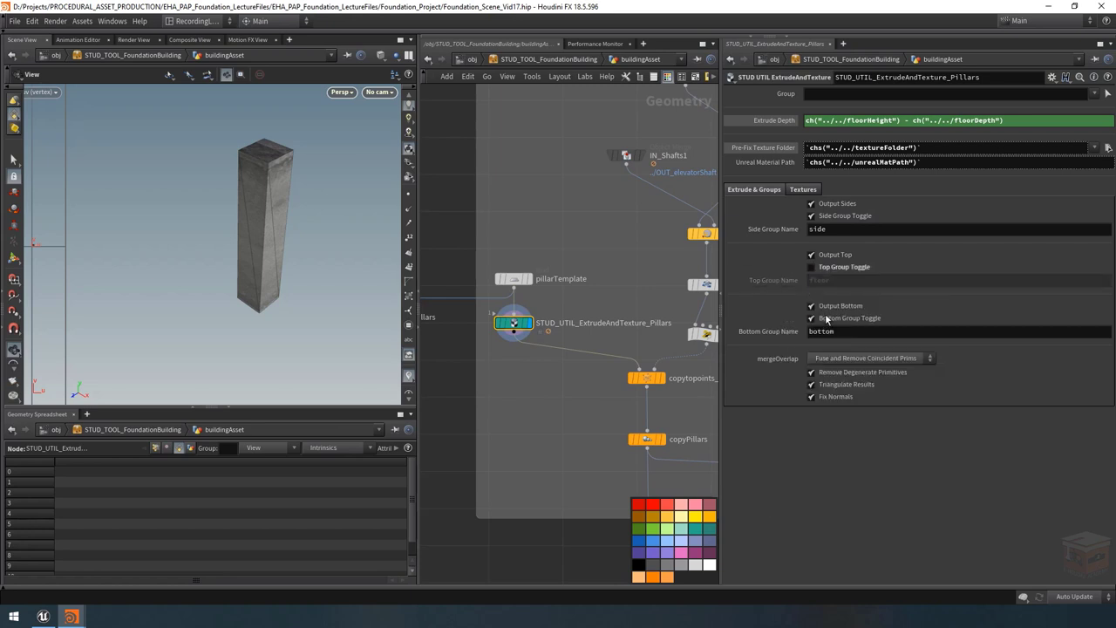
left_click(829, 319)
left_click(824, 218)
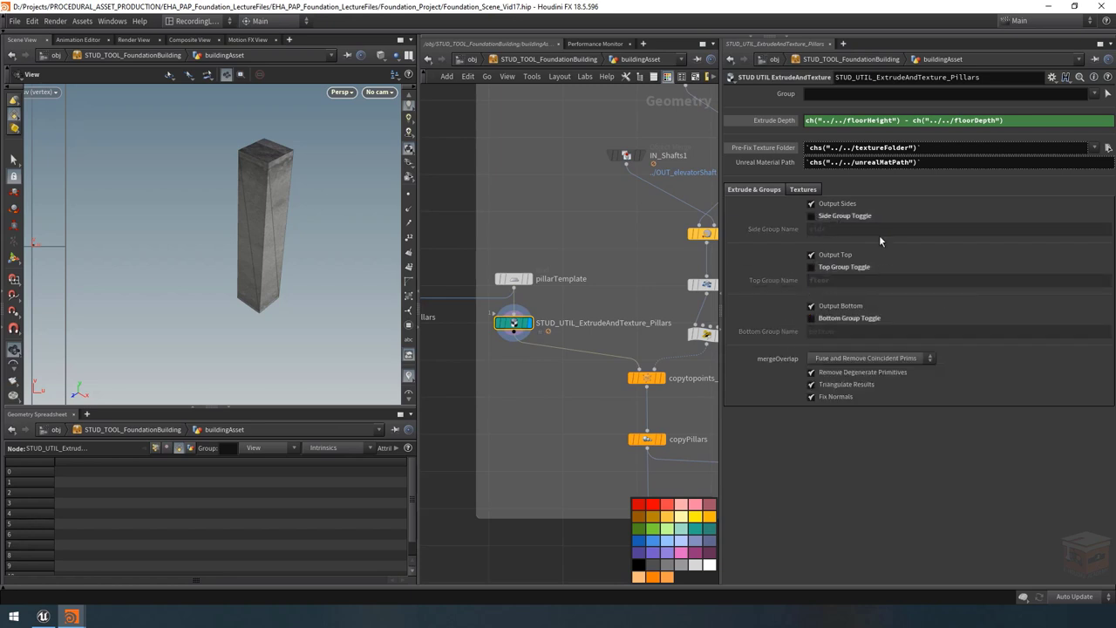
Step: Set the pillar's side preview texture to Tiling_ConcretePanels_BaseColor.png and its Unreal side material to M_Tiling_ConcretePanels_Inst
left_click(802, 190)
left_click(733, 218)
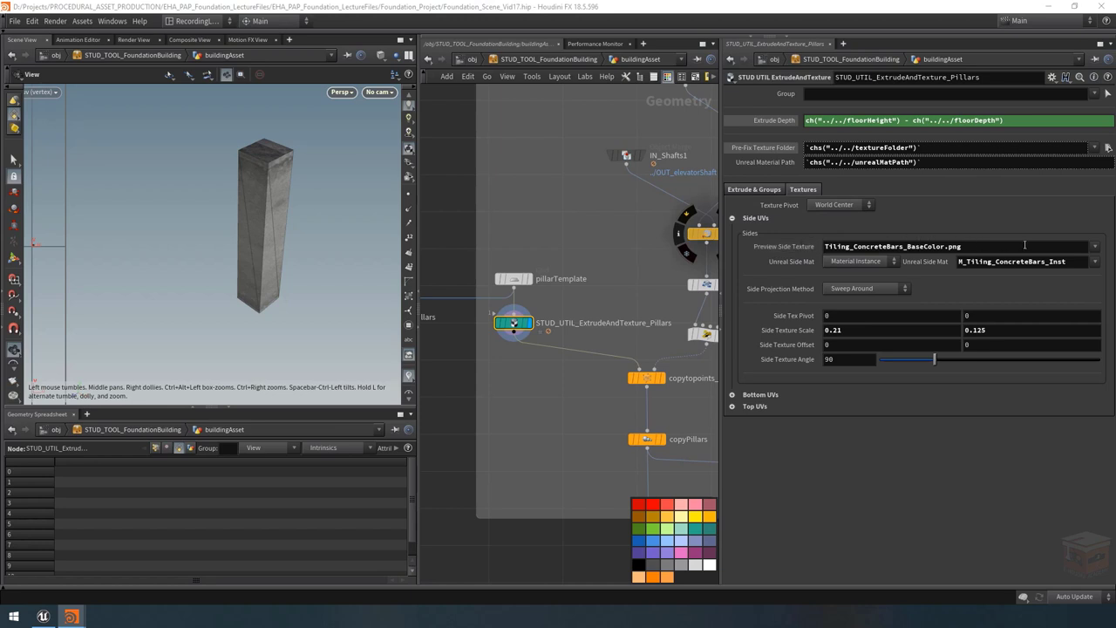
left_click(1096, 252)
left_click(1077, 280)
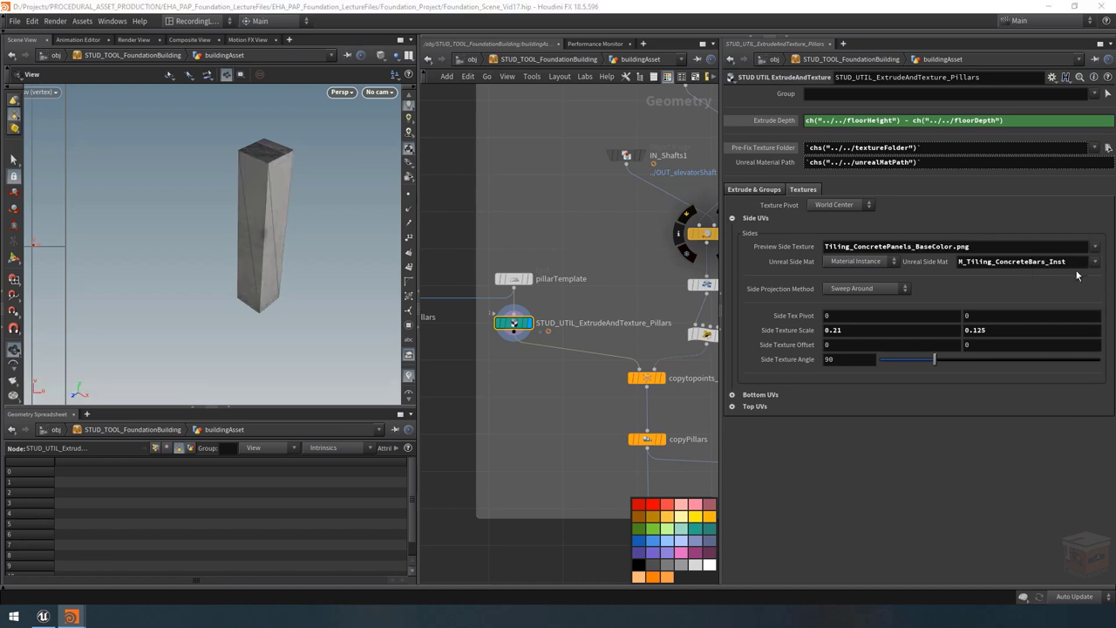
left_click(1095, 263)
left_click(1042, 297)
mouse_move(281, 232)
left_mouse_down()
mouse_move(259, 215)
mouse_move(365, 217)
mouse_move(269, 220)
left_mouse_up()
left_click_drag(272, 210, 231, 227)
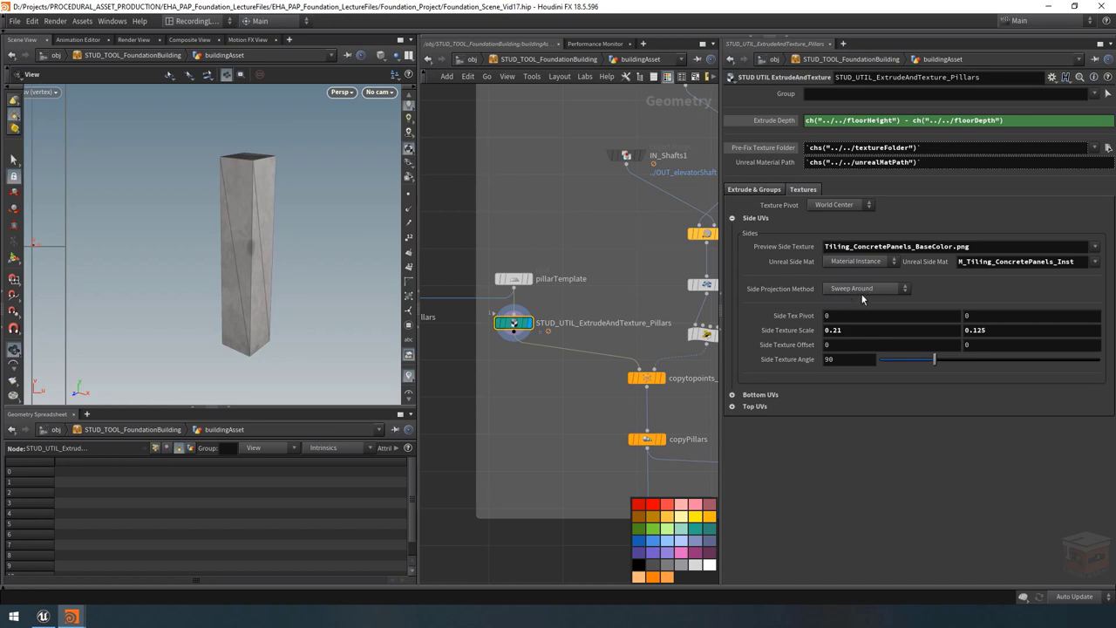
Step: Set both Side Texture Scale values of the pillar to 1 and check the texture
double_click(1002, 331)
type("1")
key("Return")
scroll(267, 256, "up", 5)
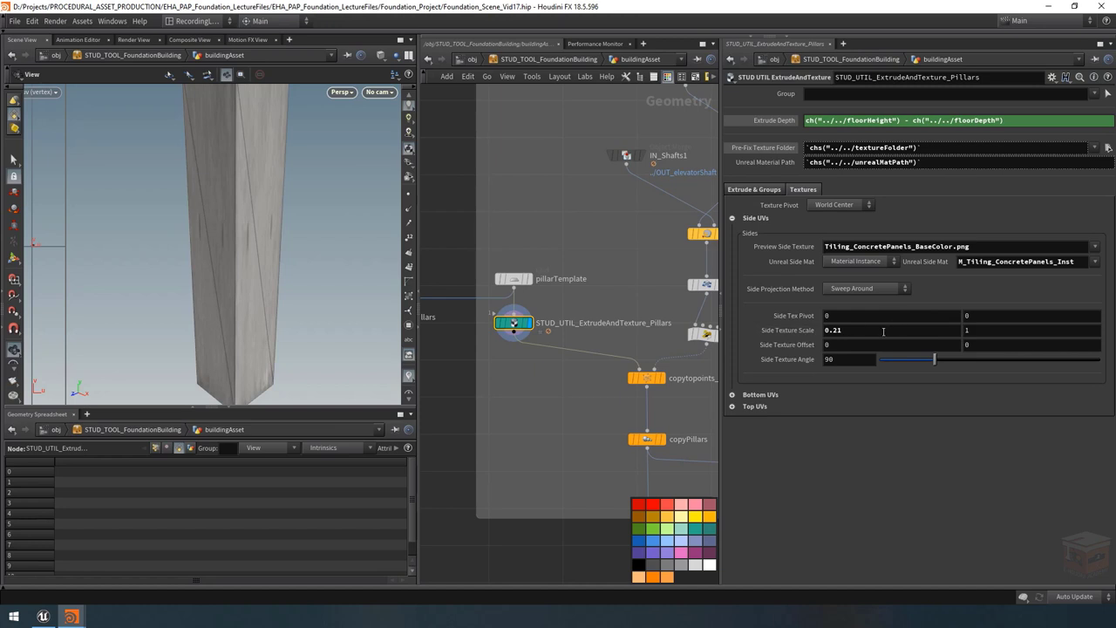
middle_click(767, 335, "ctrl")
left_click_drag(281, 232, 217, 182)
scroll(217, 183, "down", 3)
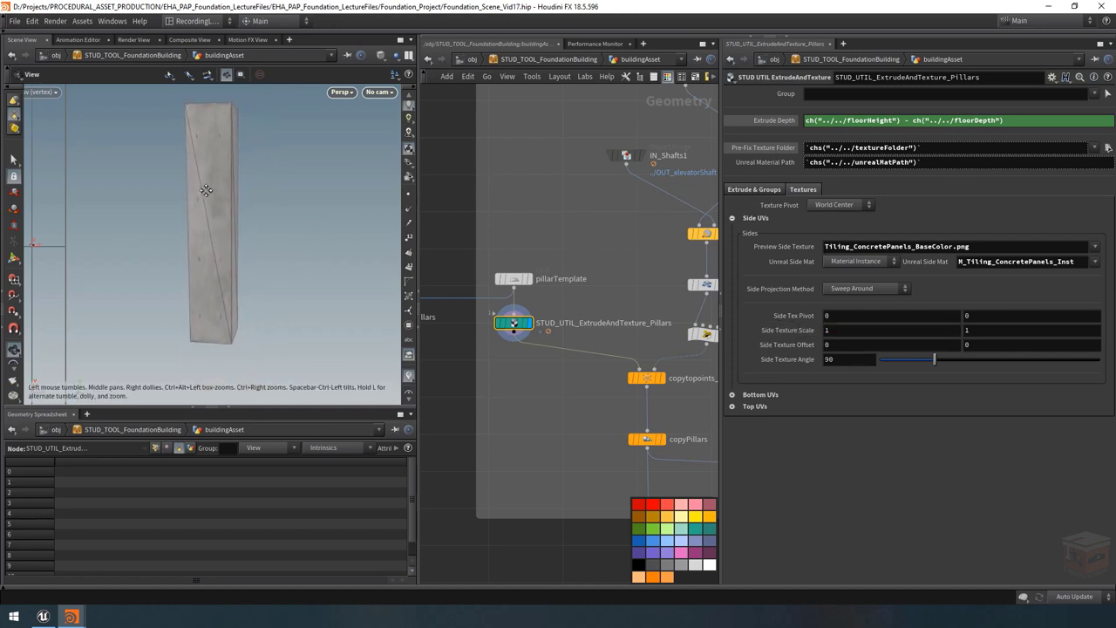
Step: Set the second Side Texture Scale value to 0.5 and check the pillar's sides
left_click(998, 332)
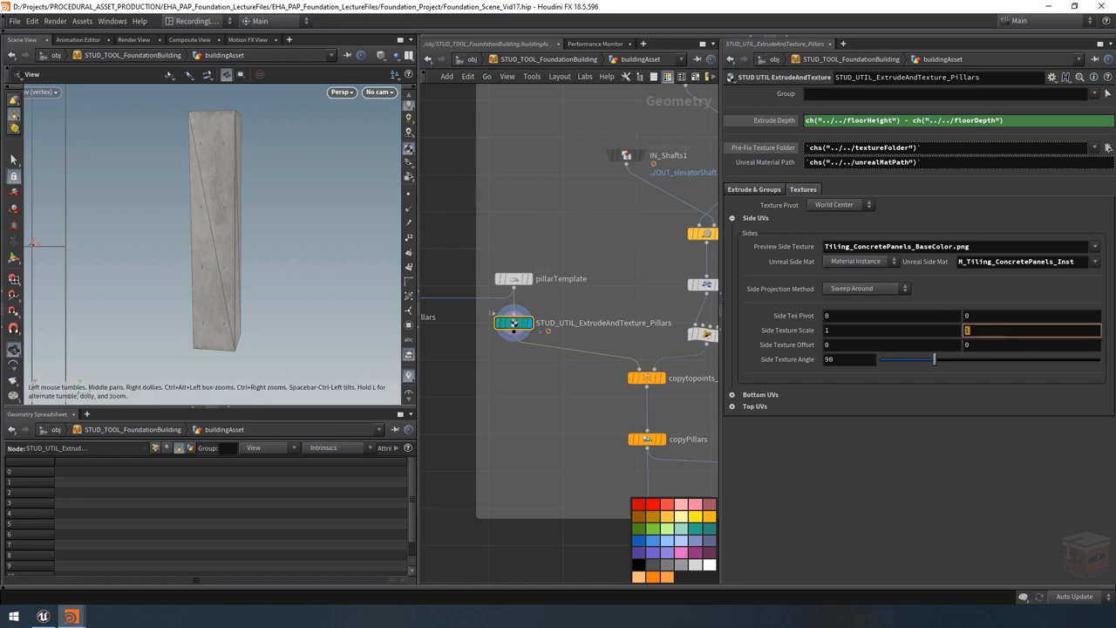
type("0.5")
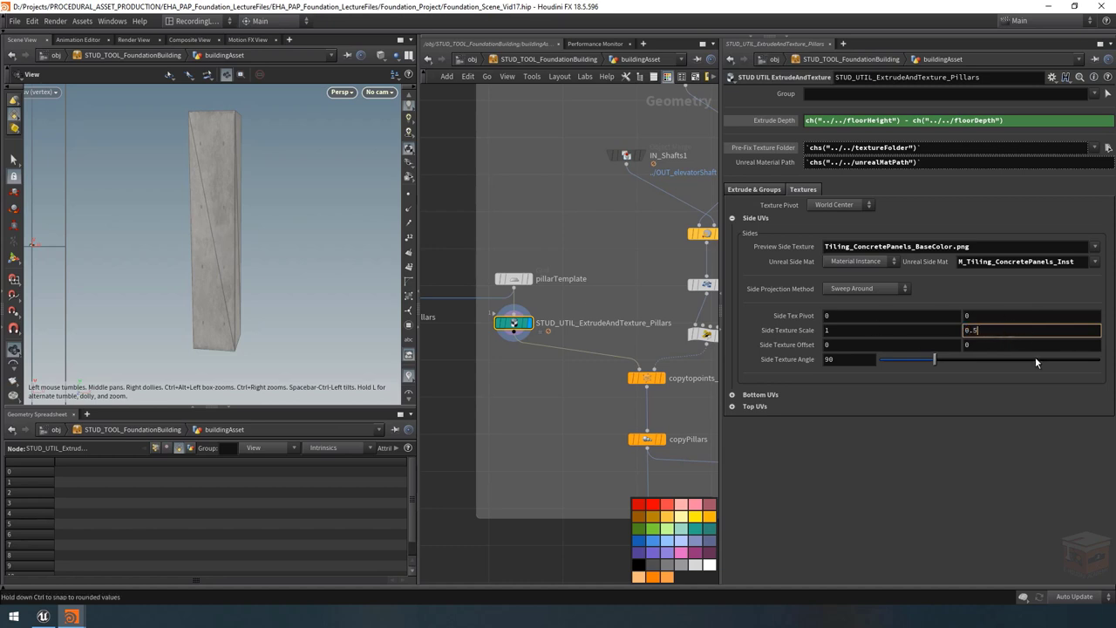
key("Return")
mouse_move(204, 191)
left_mouse_down()
mouse_move(175, 194)
mouse_move(195, 195)
left_mouse_up()
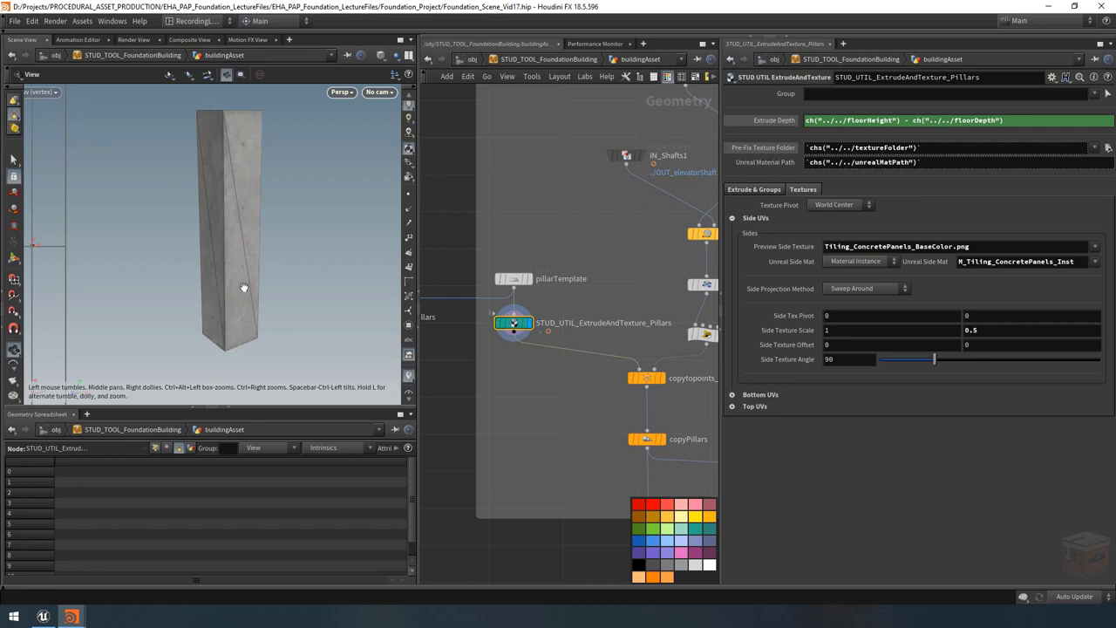
Step: Switch the viewport shading to Flat Shaded to show the pillar without wireframe edges
left_click(381, 54)
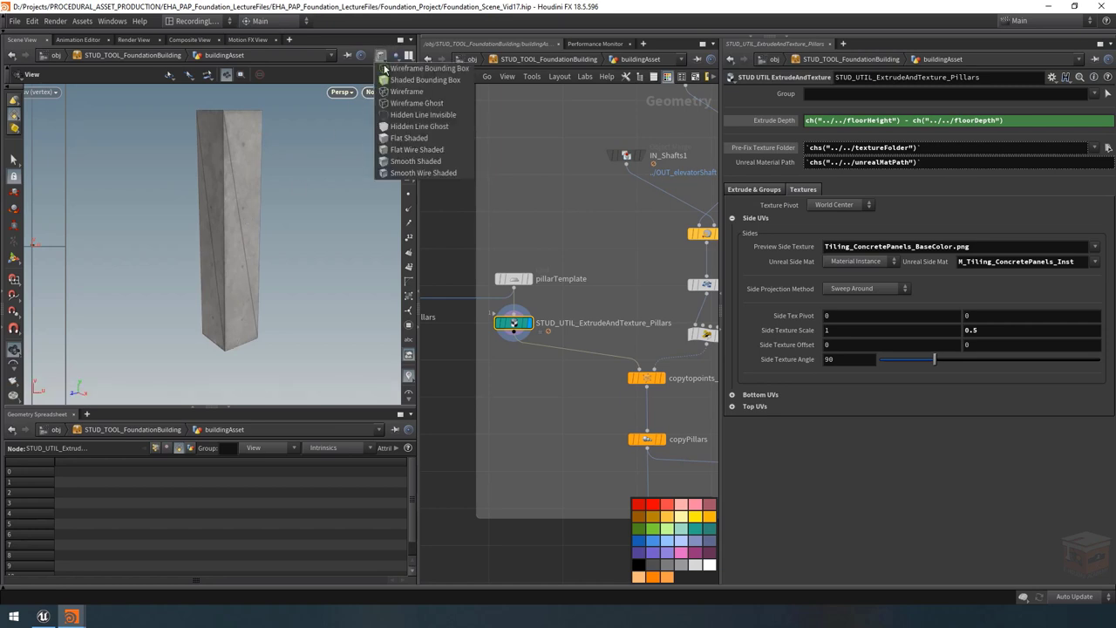
left_click(419, 140)
mouse_move(252, 195)
left_mouse_down()
mouse_move(154, 195)
mouse_move(252, 202)
left_mouse_up()
right_click(513, 59)
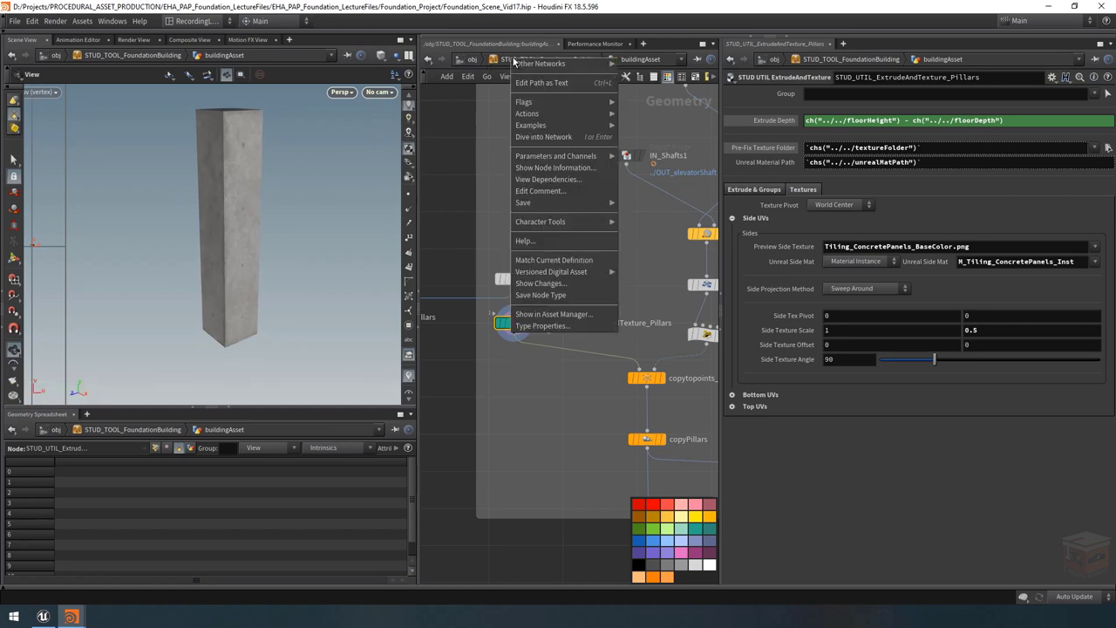
left_click(632, 157)
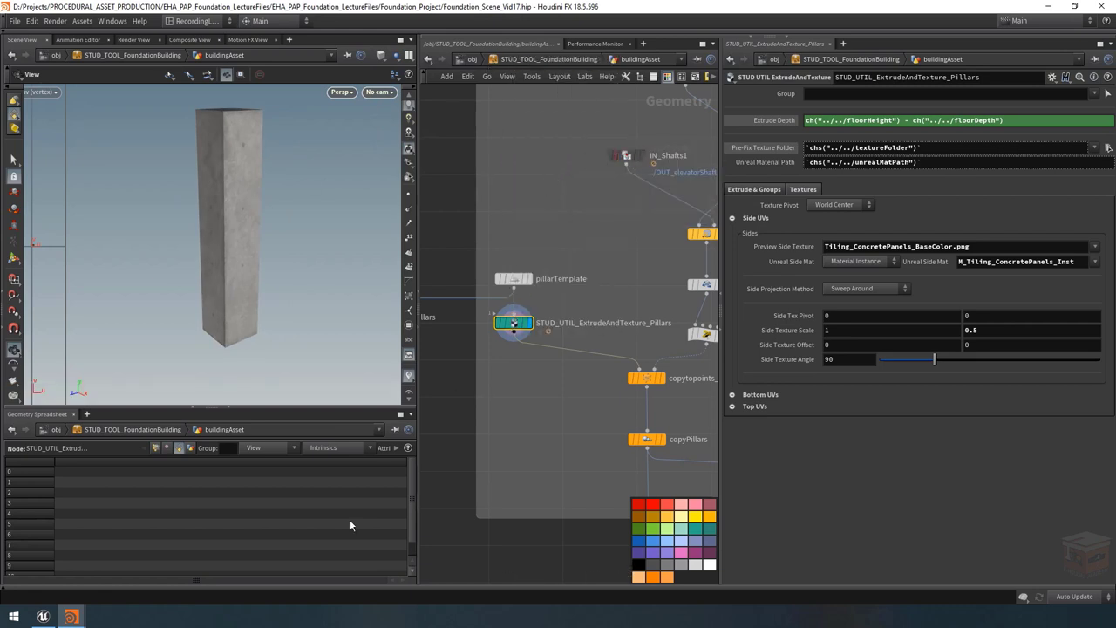
Step: Set the Pillar Scale of the FoundationBuilding tool to 2 and check the pillar's texture from another angle
mouse_move(72, 617)
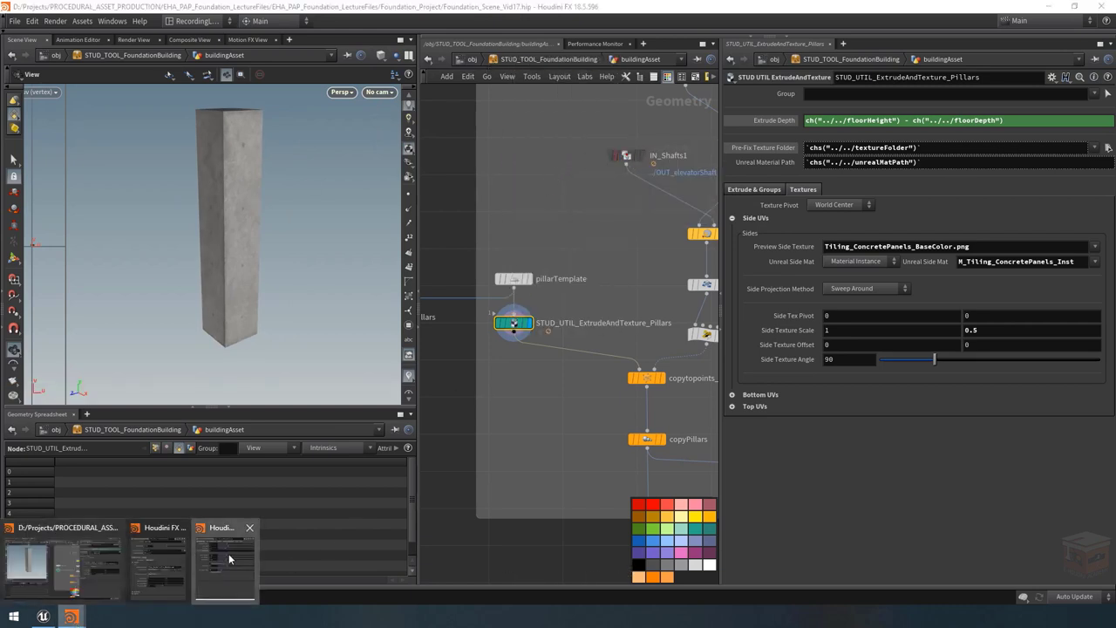
left_click(229, 554)
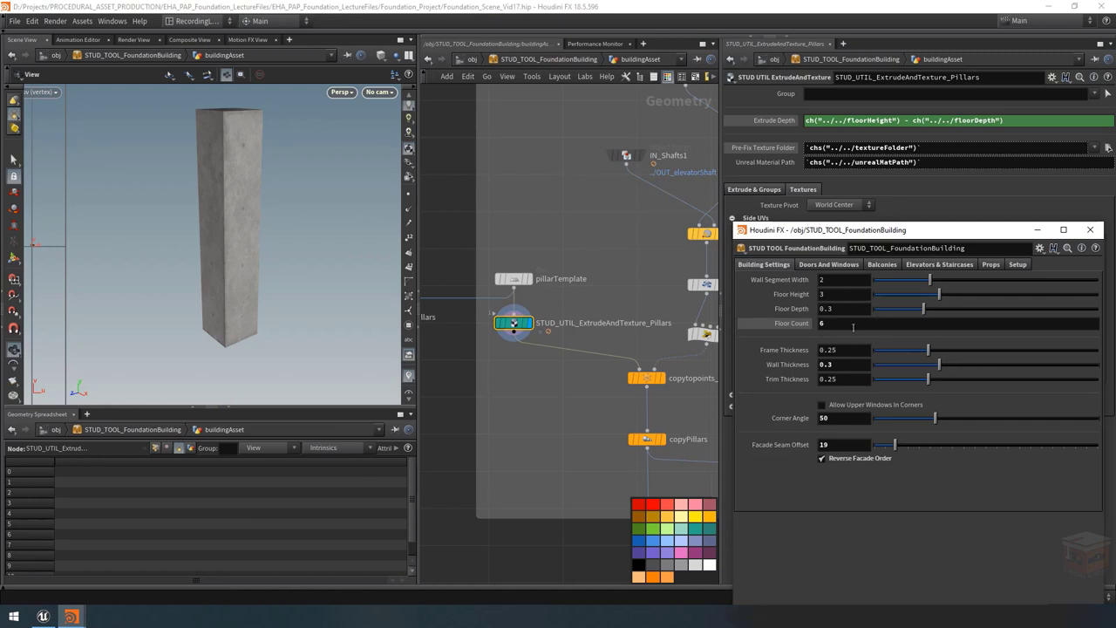
left_click(990, 263)
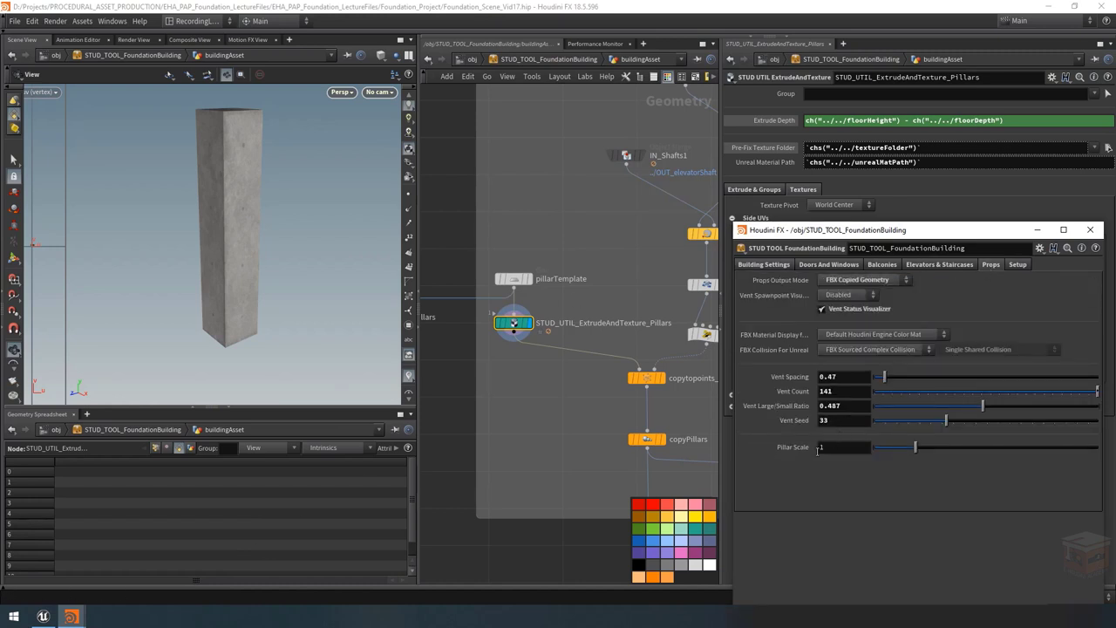
left_click(820, 447)
type("2")
key("Return")
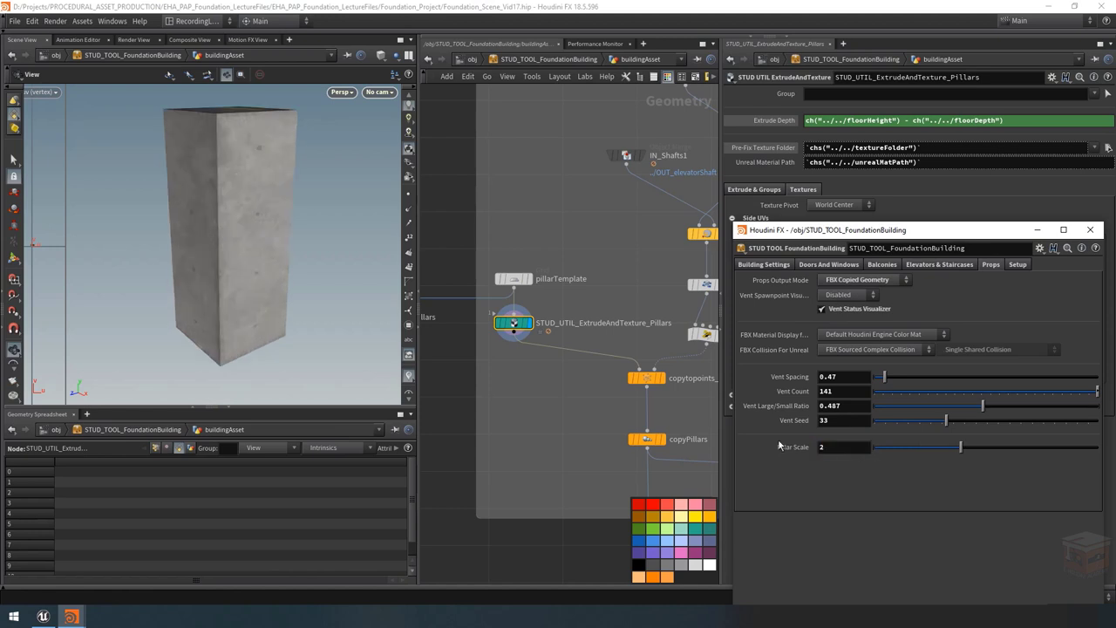
mouse_move(269, 207)
left_mouse_down()
mouse_move(240, 207)
mouse_move(269, 214)
mouse_move(253, 214)
left_mouse_up()
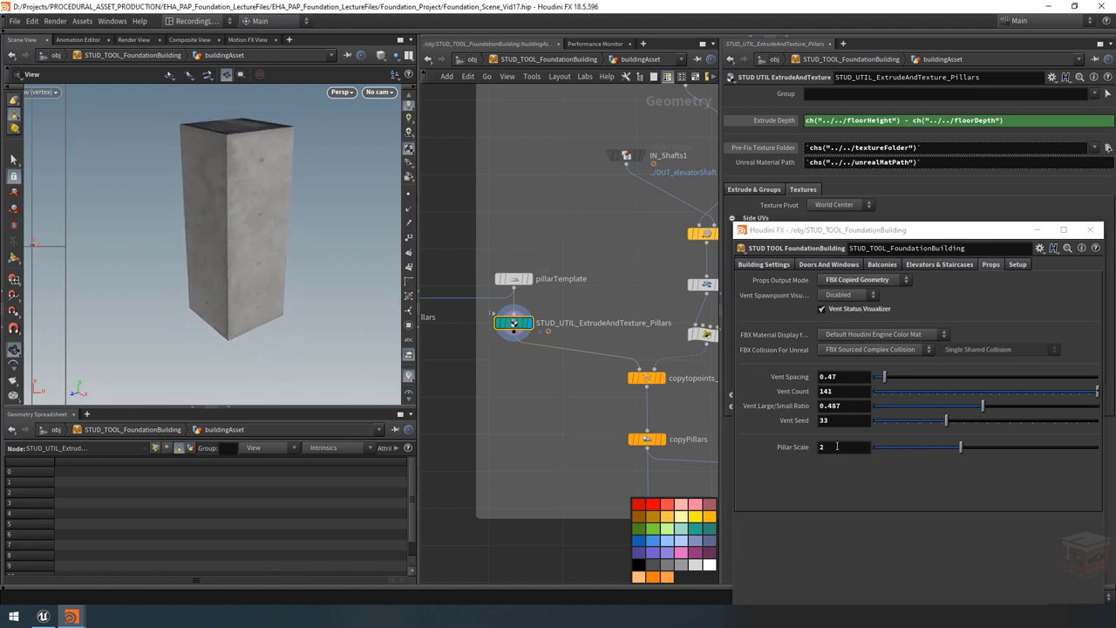
Step: Set the building's Floor Height to 4 and inspect how the texture stretches on the pillar
left_click(787, 266)
double_click(846, 297)
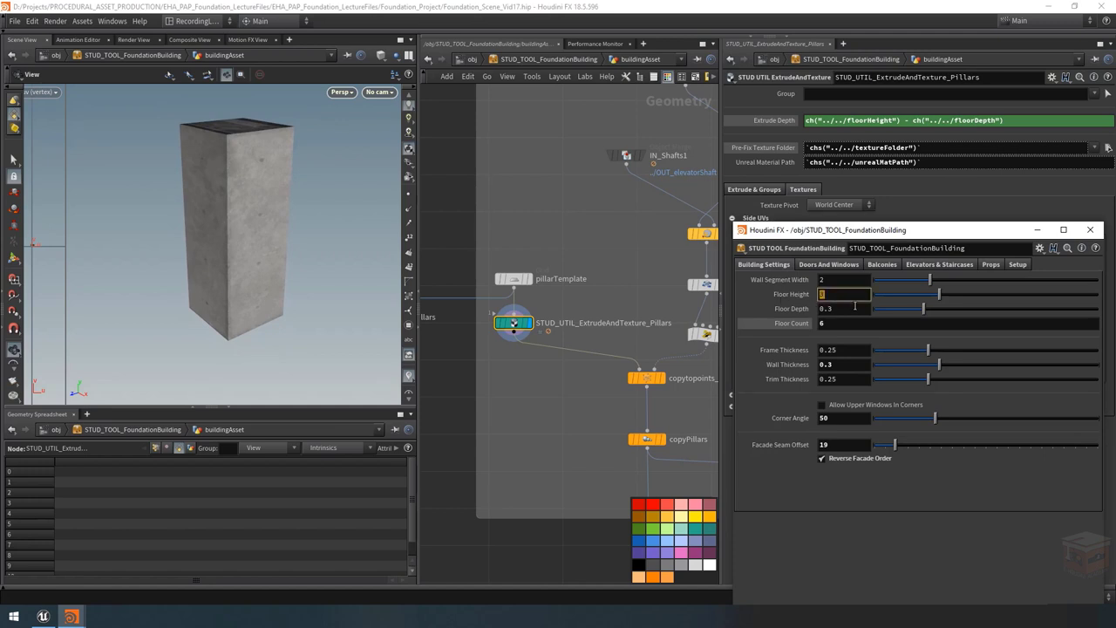
type("4")
key("Return")
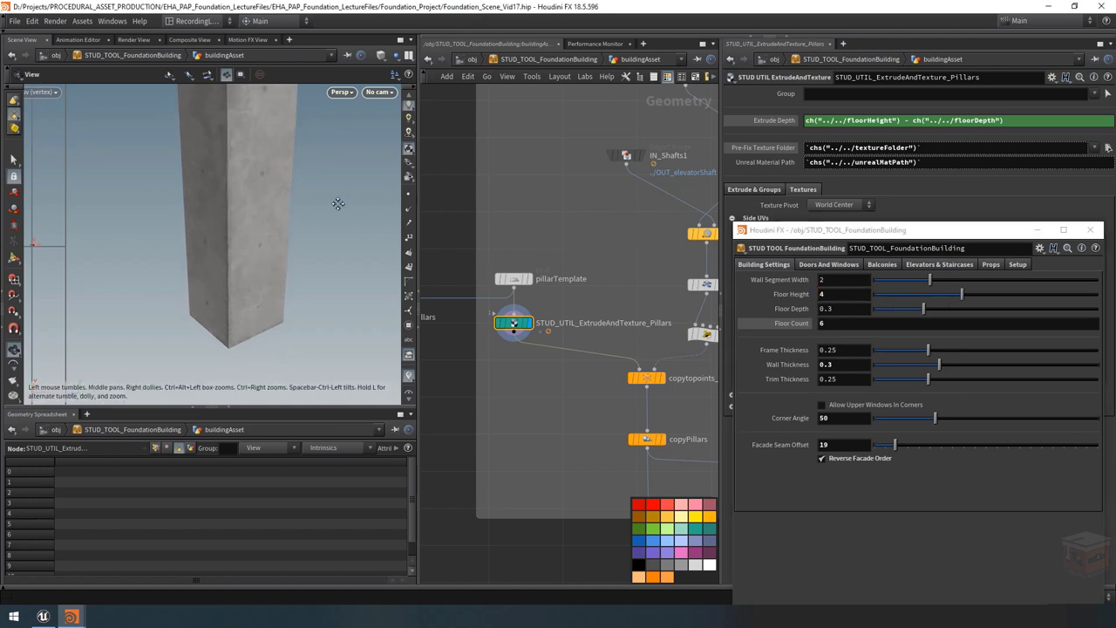
scroll(337, 204, "down", 5)
left_click_drag(219, 249, 269, 229)
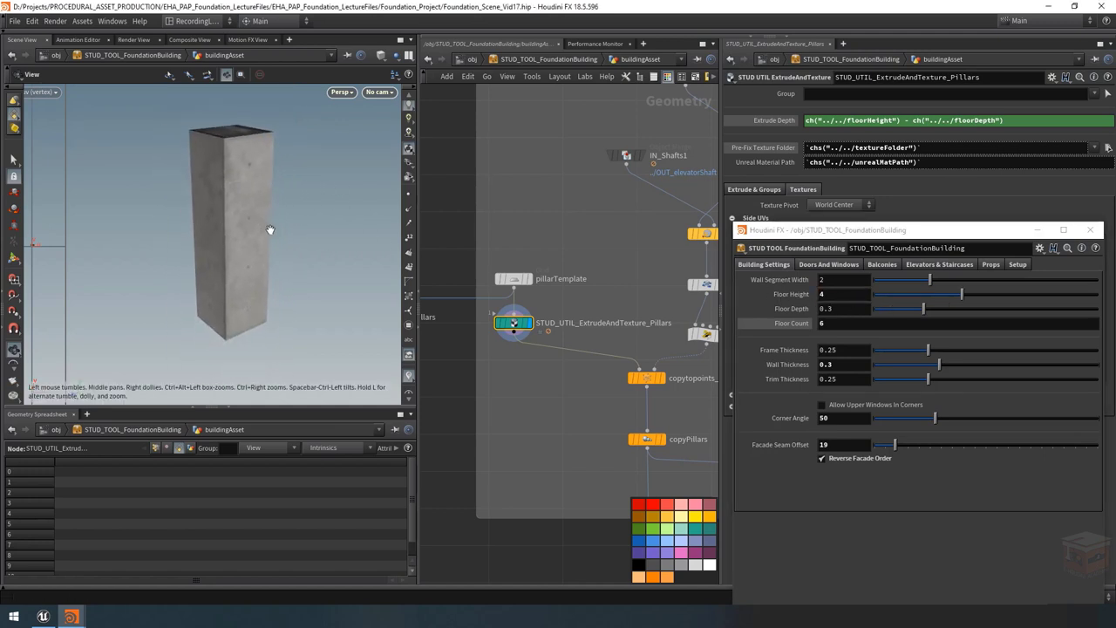
Step: Set the building's Floor Height to 6, inspect the whole pillar, and uncover the pillar node's texture parameters
double_click(850, 295)
type("6")
key("Return")
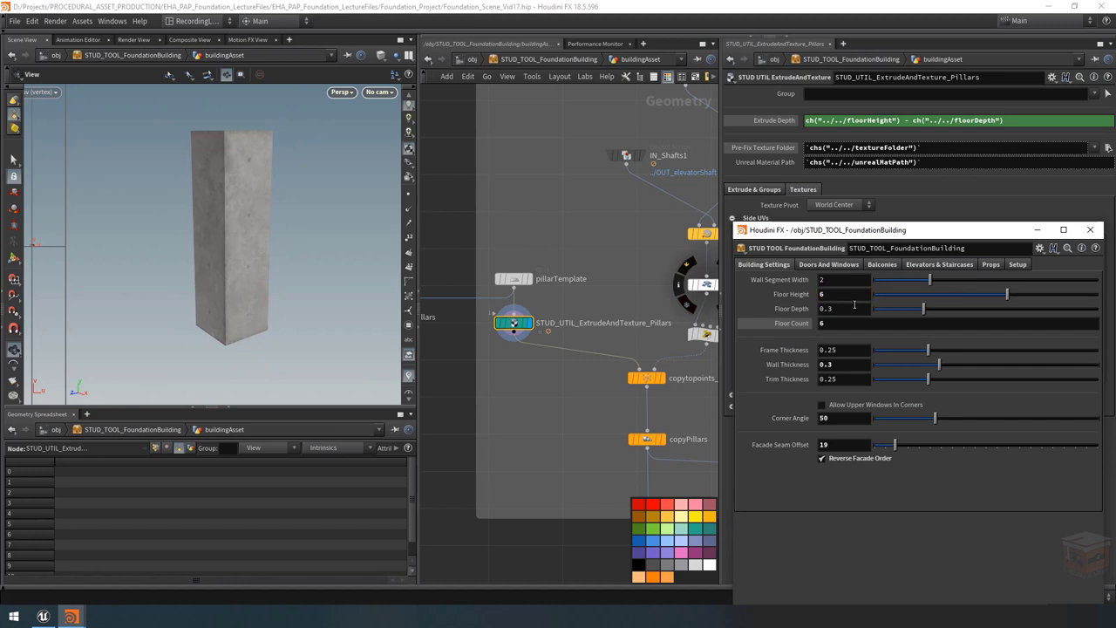
left_click_drag(250, 171, 245, 260)
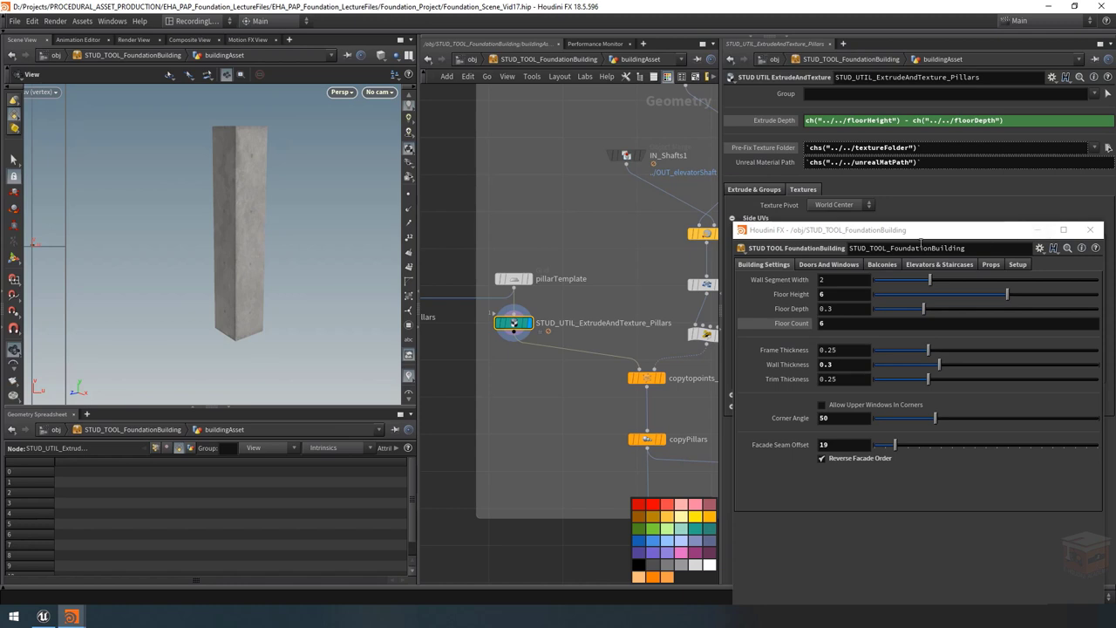
left_click_drag(987, 233, 948, 459)
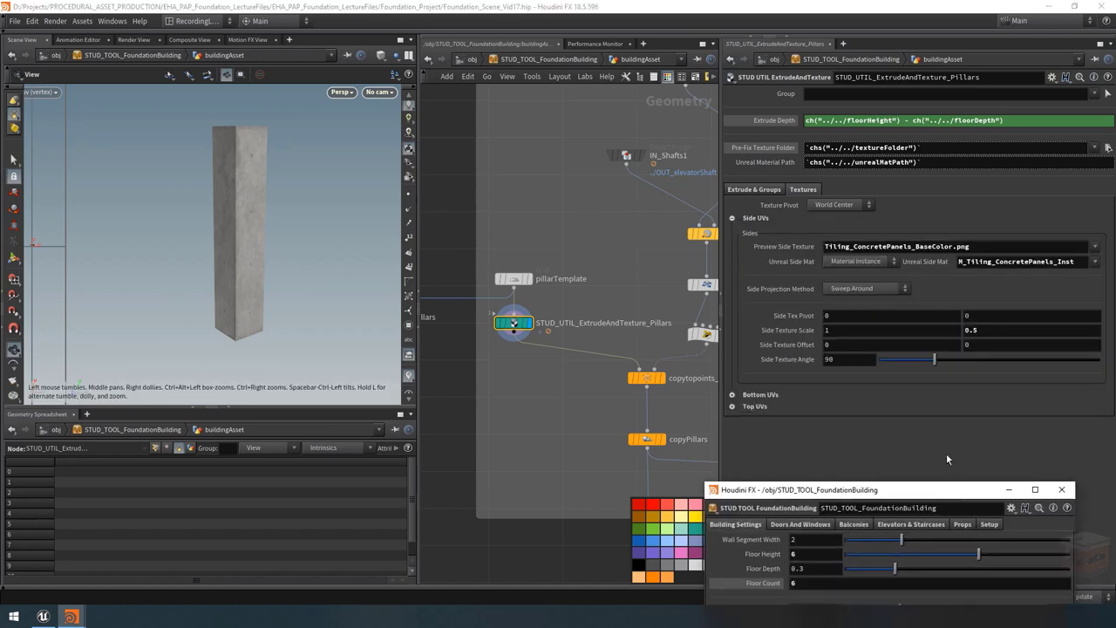
Step: Link the pillar's first Side Texture Scale value to the building's Floor Height with the relative reference ch("../../floorHeight")
left_click(840, 334)
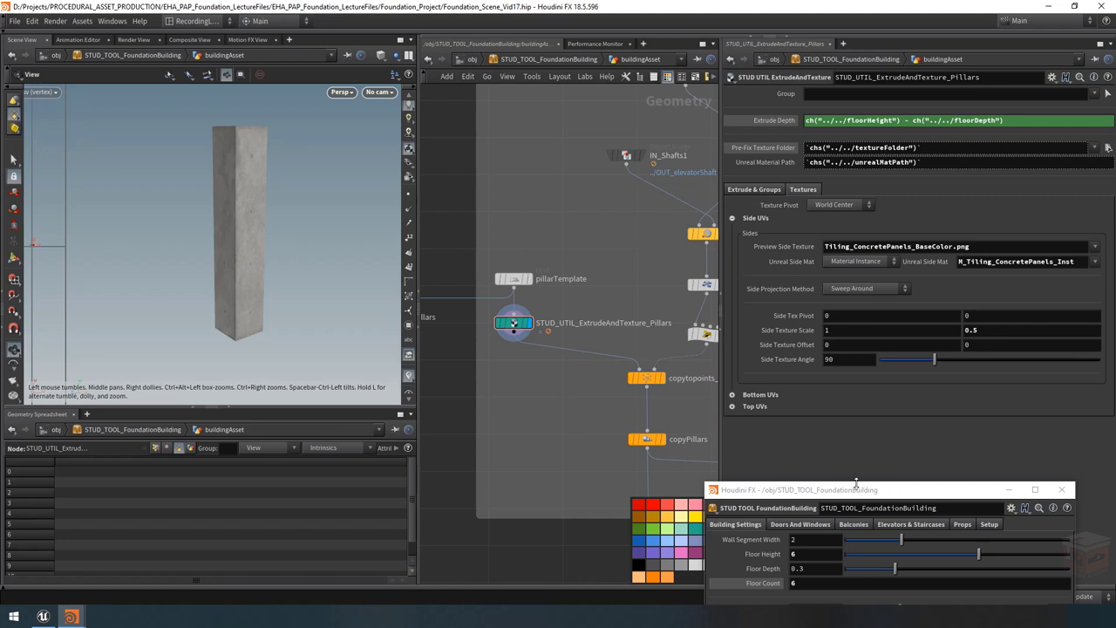
left_click_drag(863, 494, 548, 256)
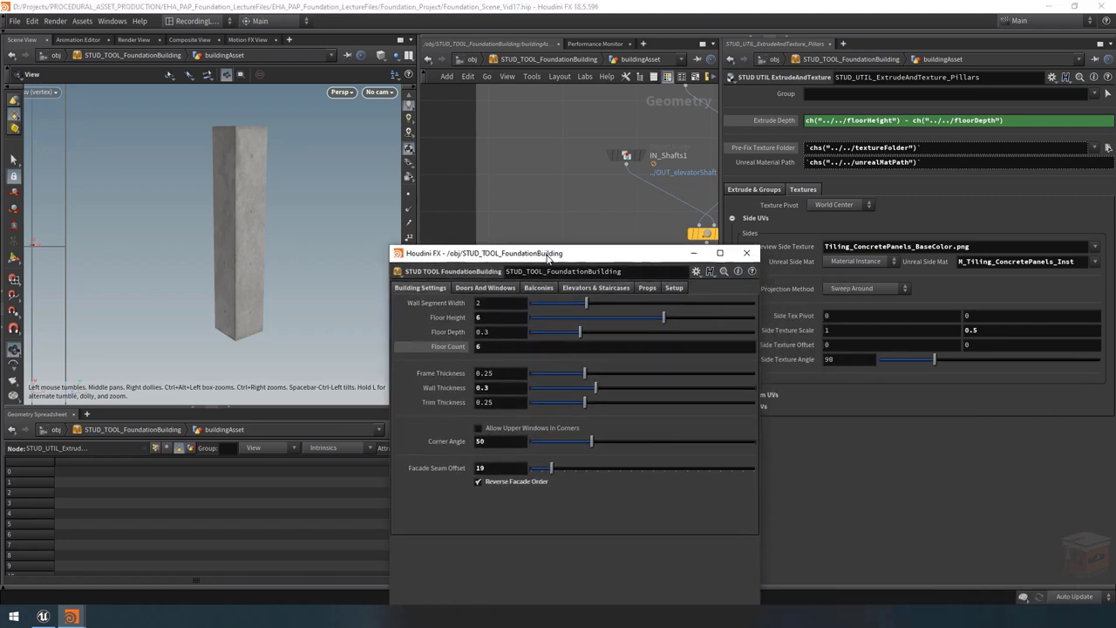
right_click(437, 318)
left_click(475, 395)
left_click(695, 253)
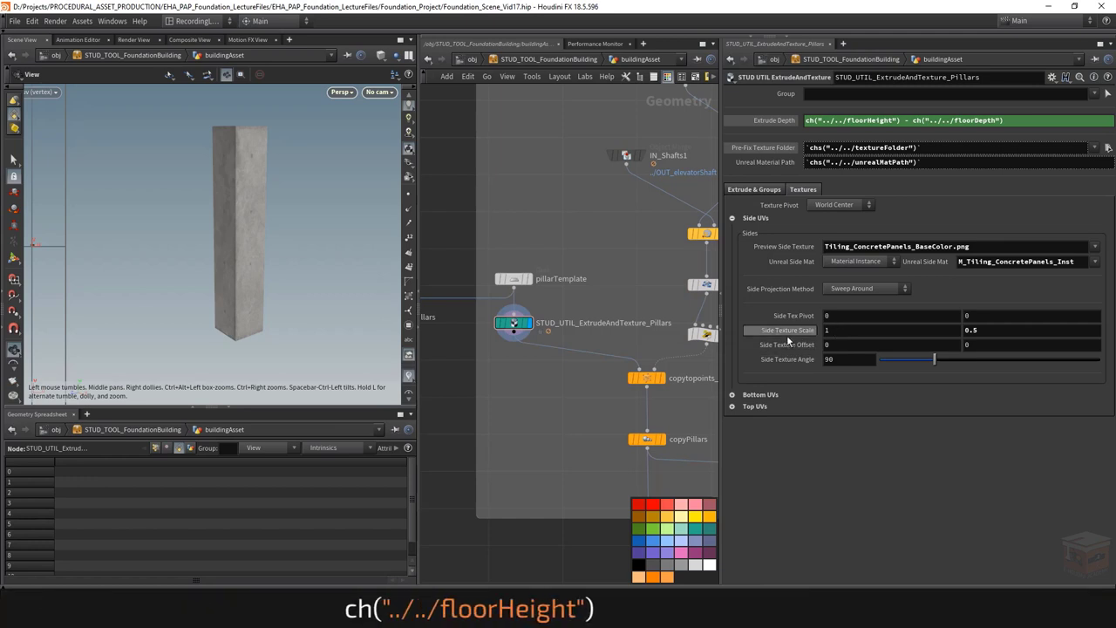
right_click(837, 330)
left_click(907, 429)
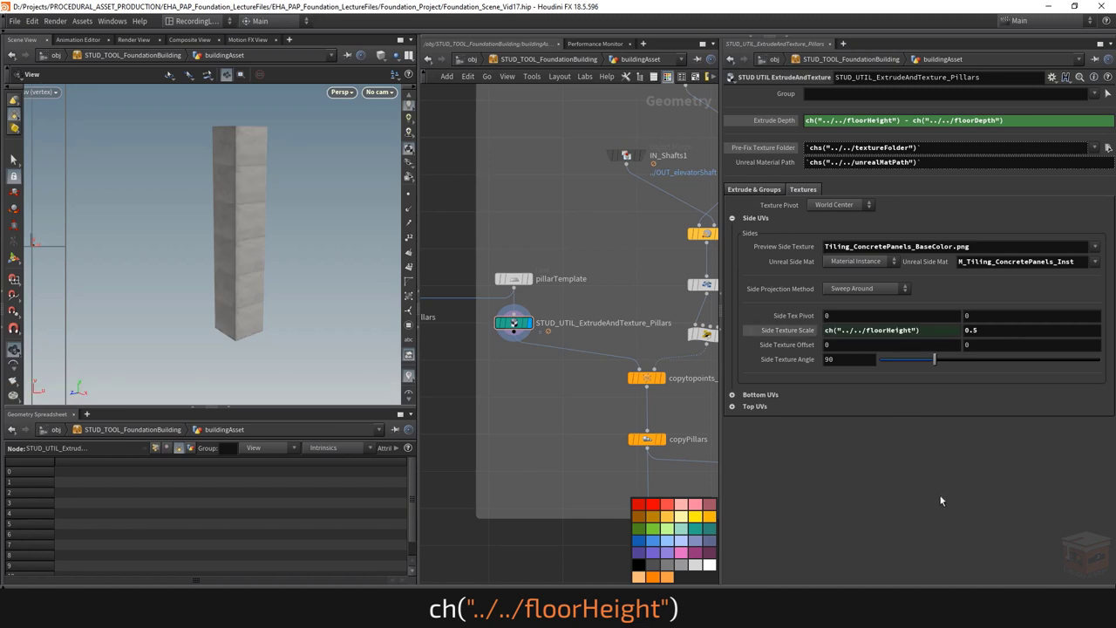
Step: Inspect the pillar's tiling and UVs, and change the first Side Texture Scale expression to round( ch("../../floorHeight") / 4 )
left_click_drag(268, 209, 256, 147)
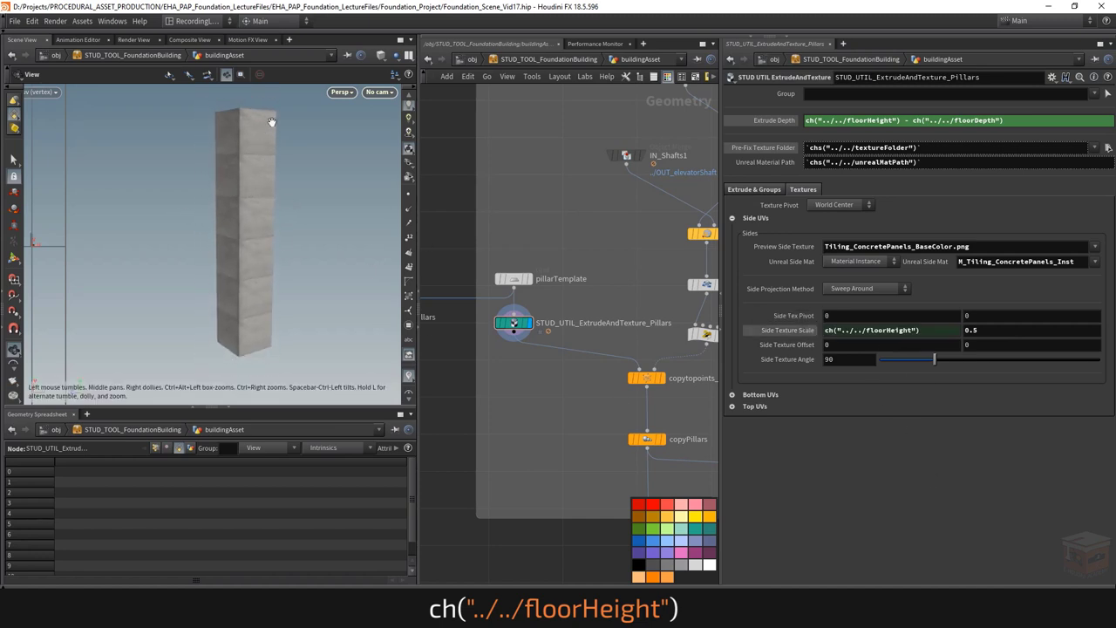
left_click_drag(256, 223, 257, 216)
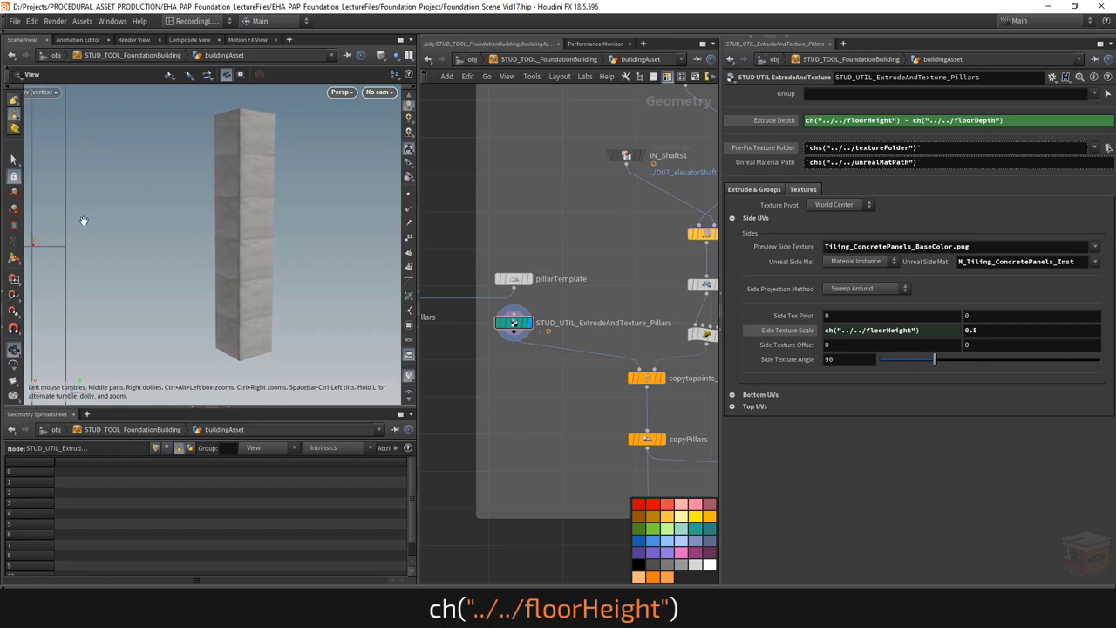
left_click_drag(66, 222, 236, 211)
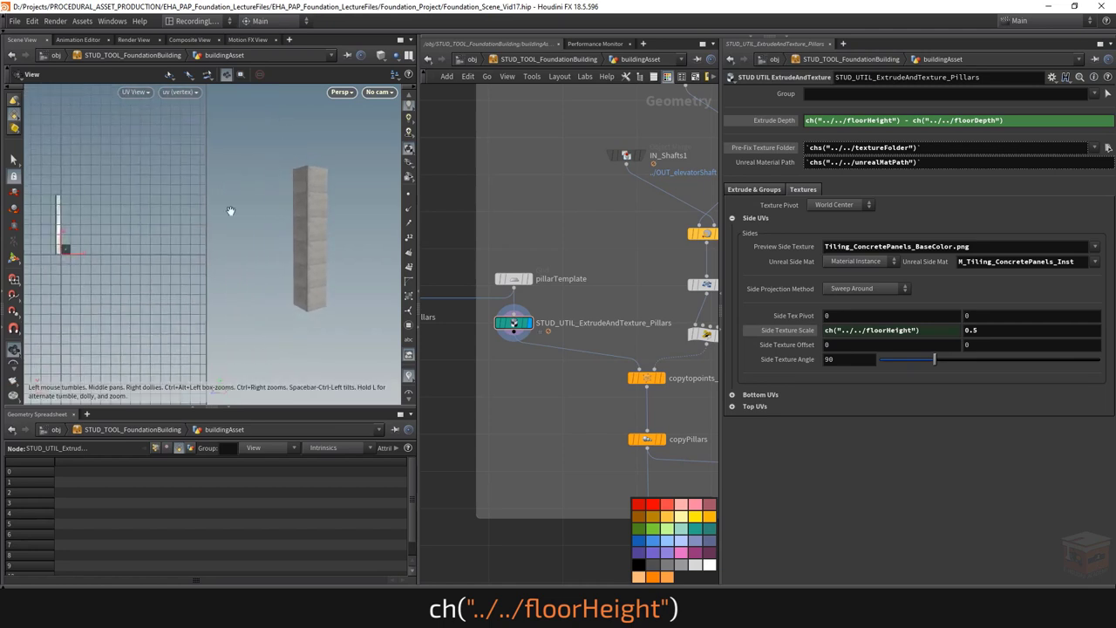
scroll(359, 215, "up", 2)
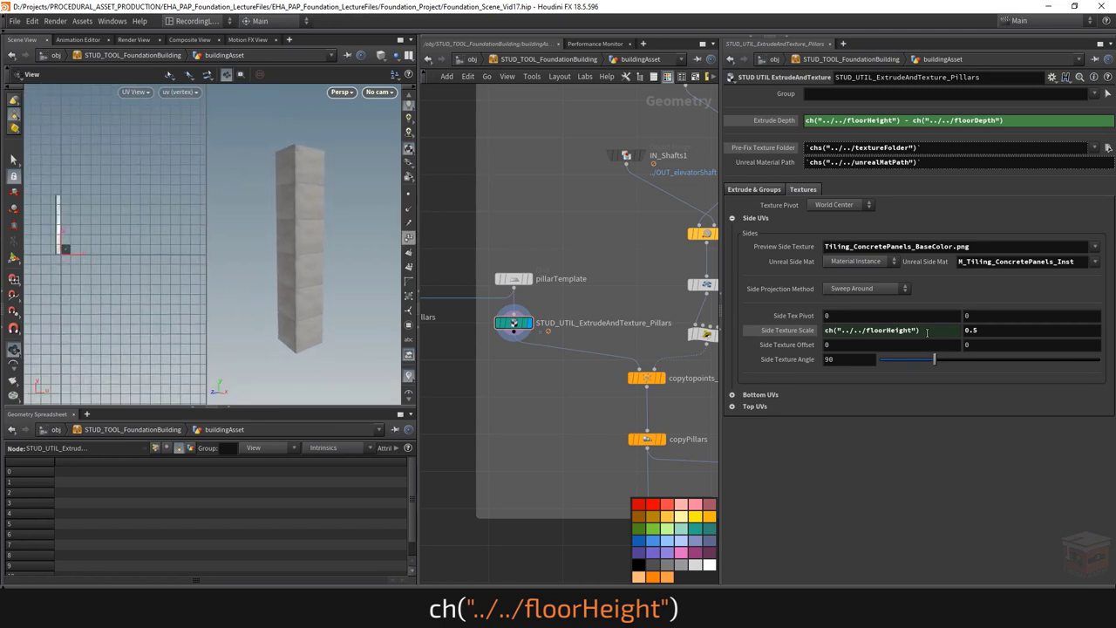
left_click(931, 333)
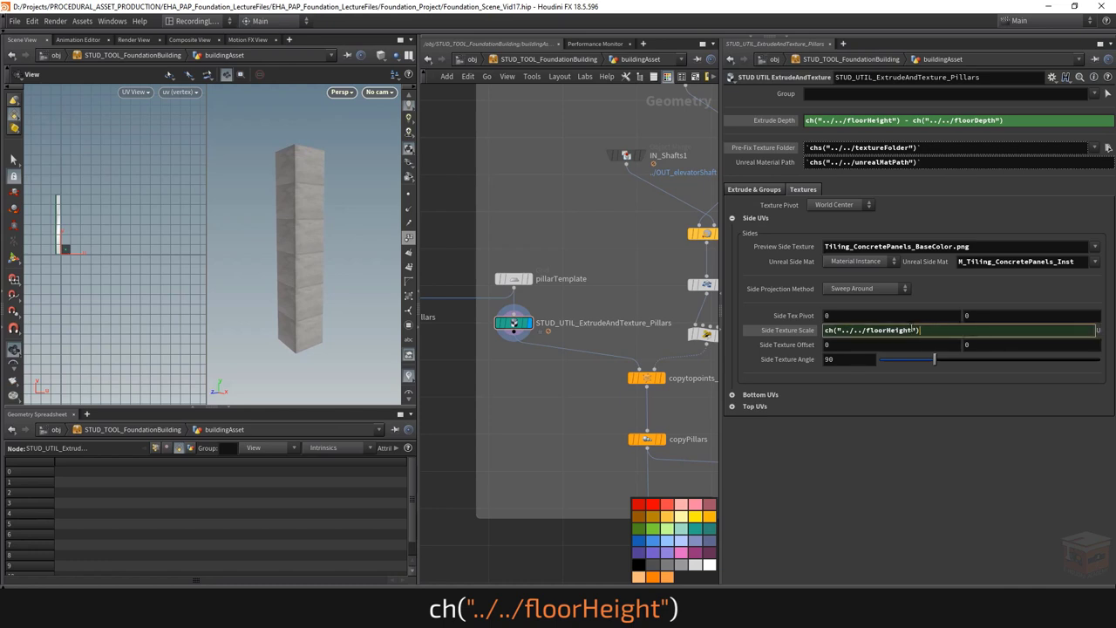
type("/ 4")
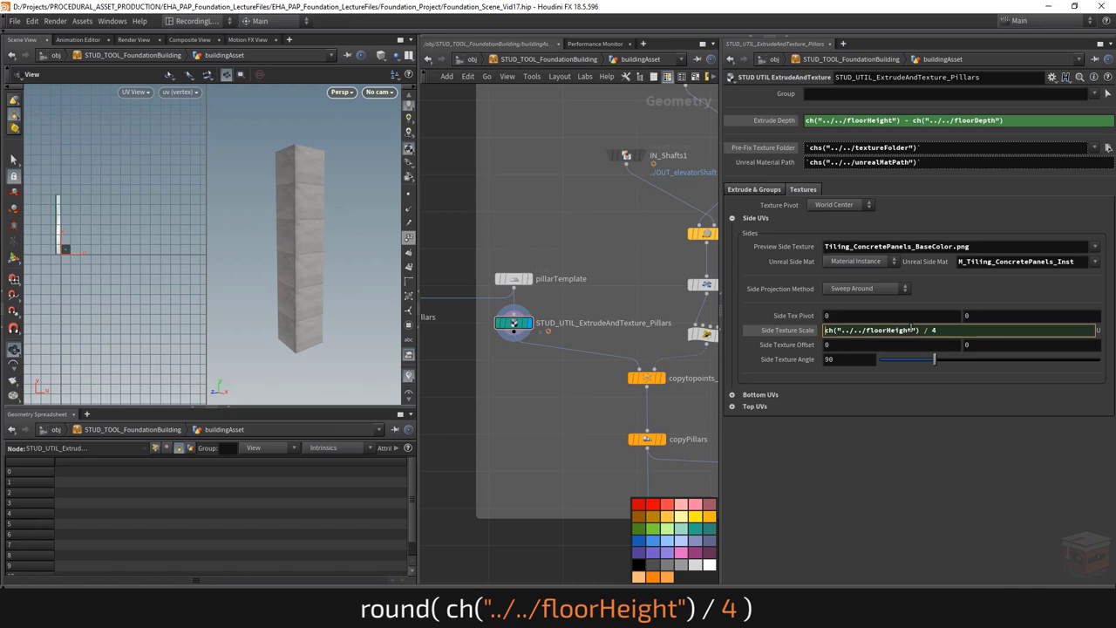
type("round(")
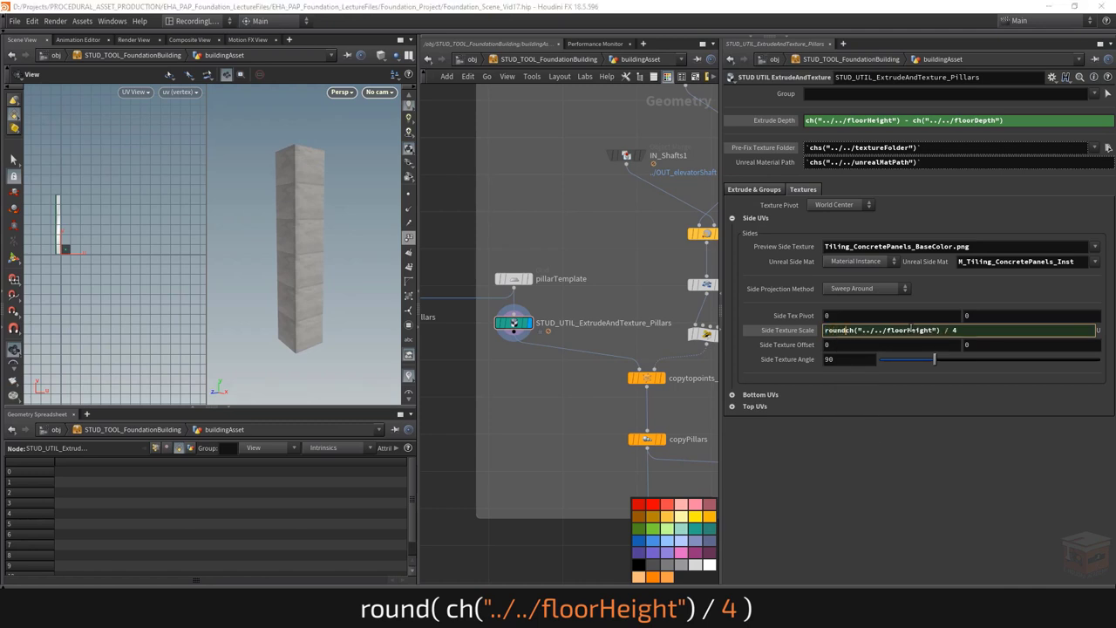
key("End")
type(")")
key("Return")
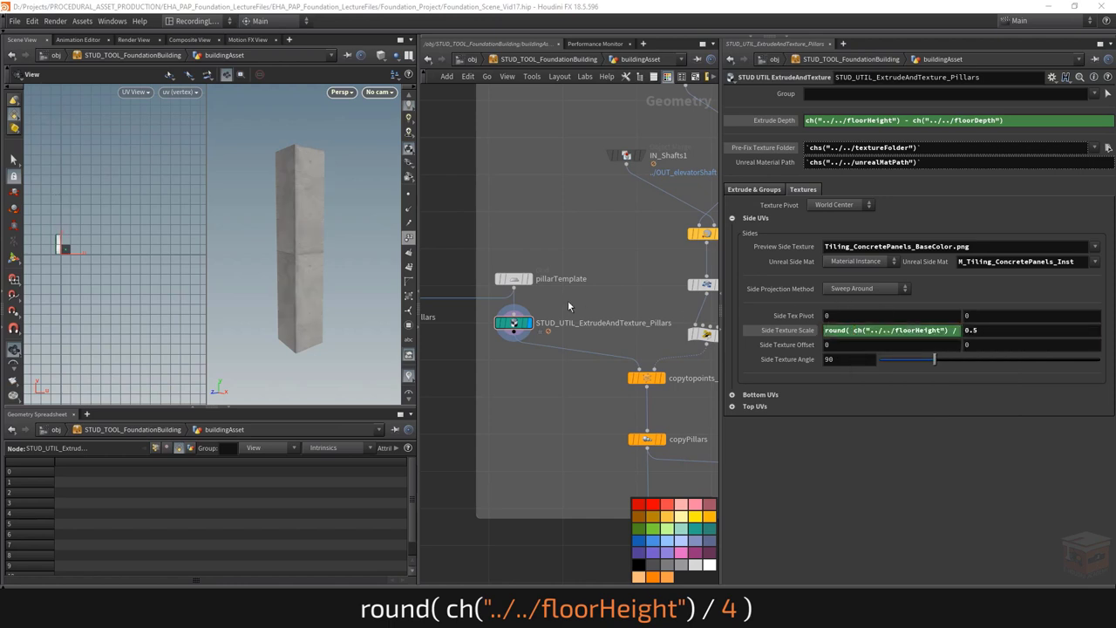
scroll(294, 254, "up", 3)
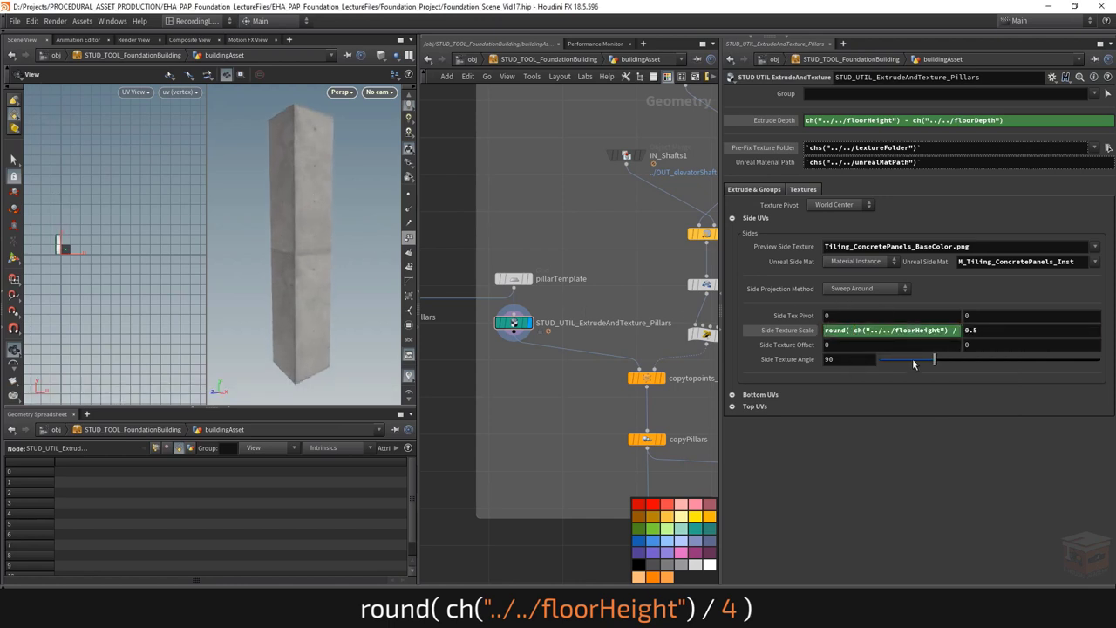
Step: Compare the first Side Texture Scale expression with its evaluated value
left_click(938, 330)
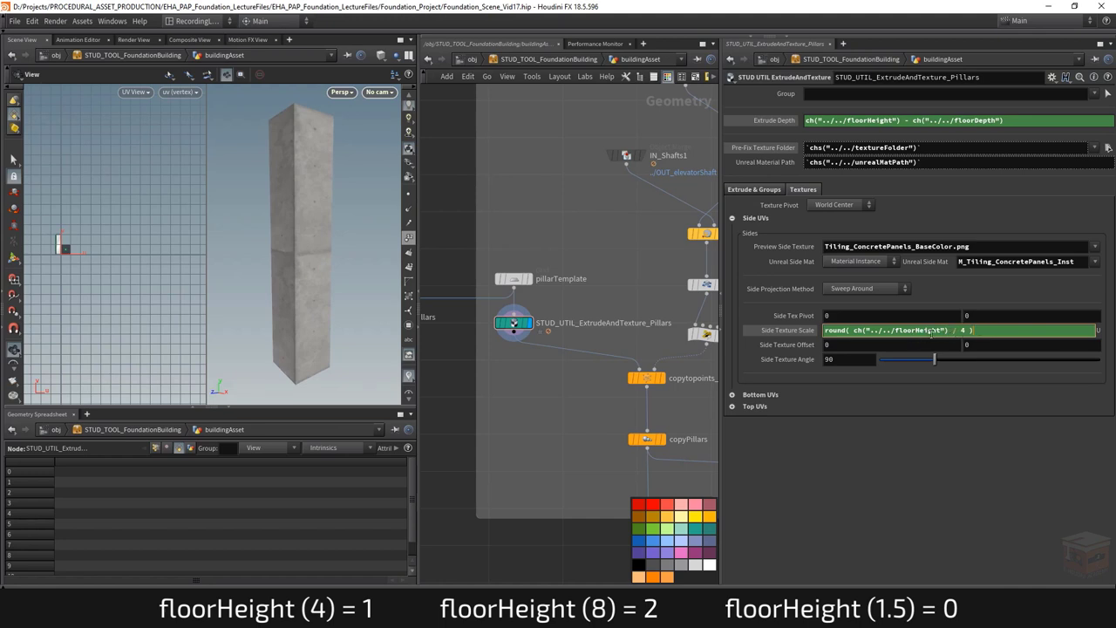
key("Return")
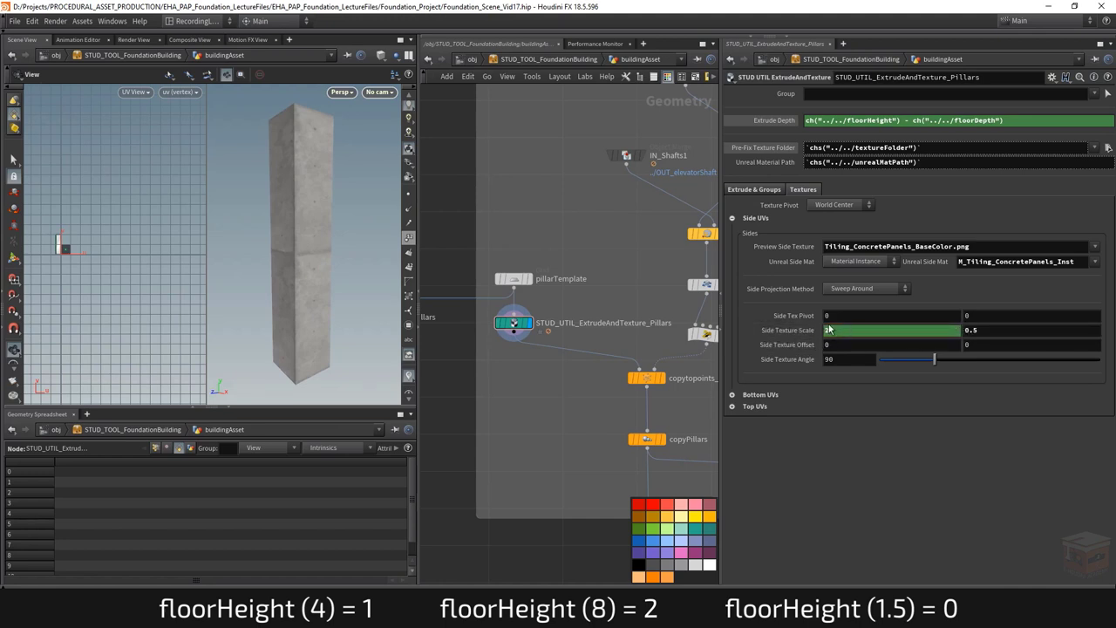
left_click(785, 329)
left_click(922, 330)
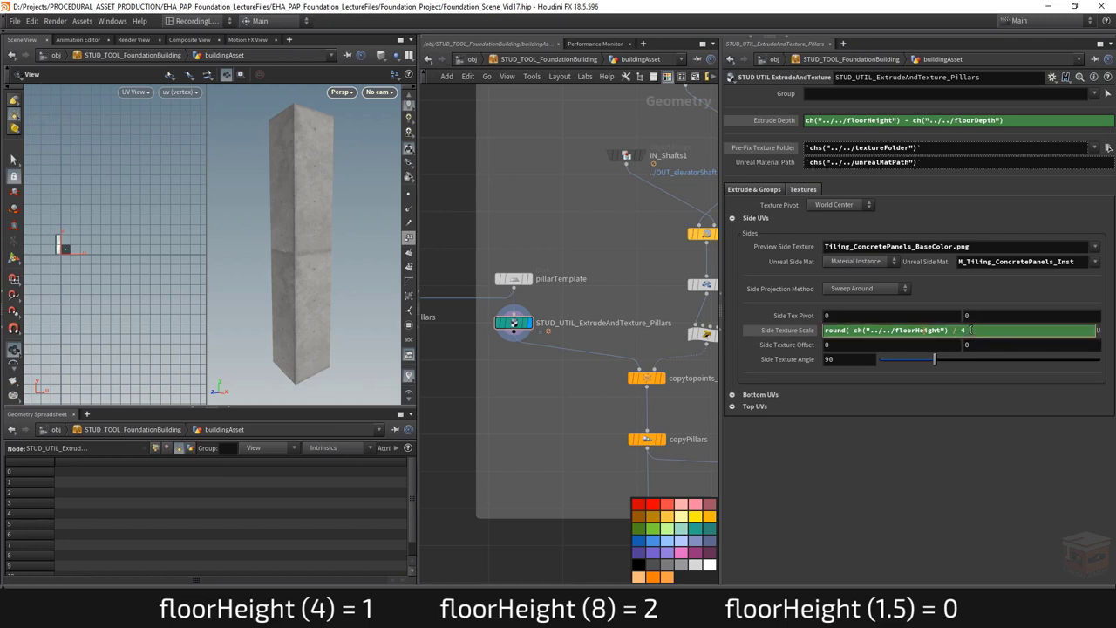
left_click(796, 330)
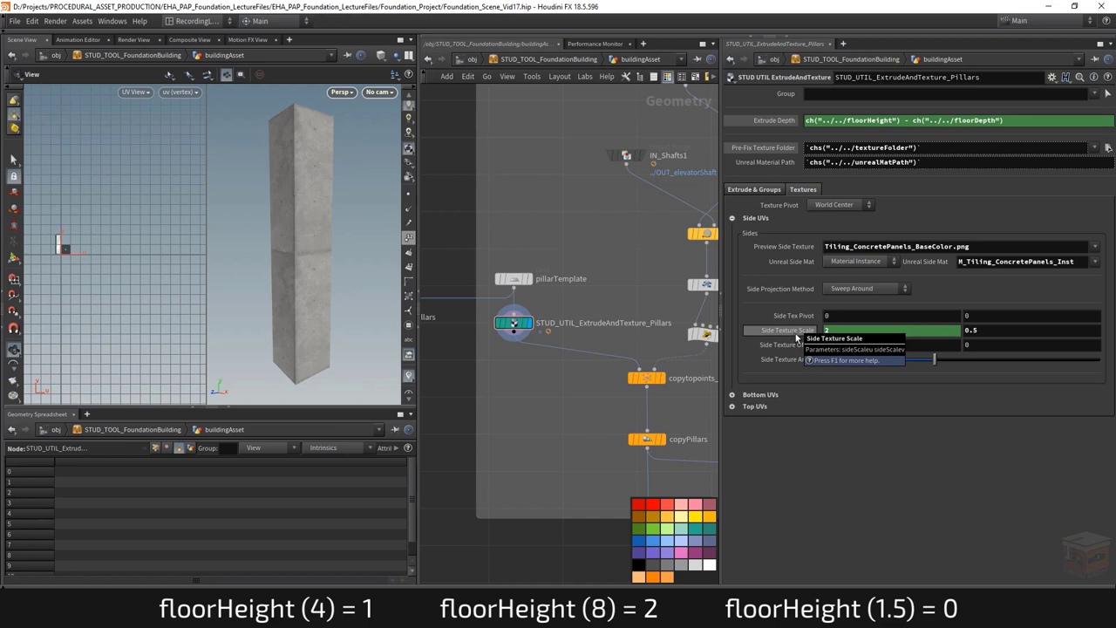
left_click(794, 331)
left_click(933, 335)
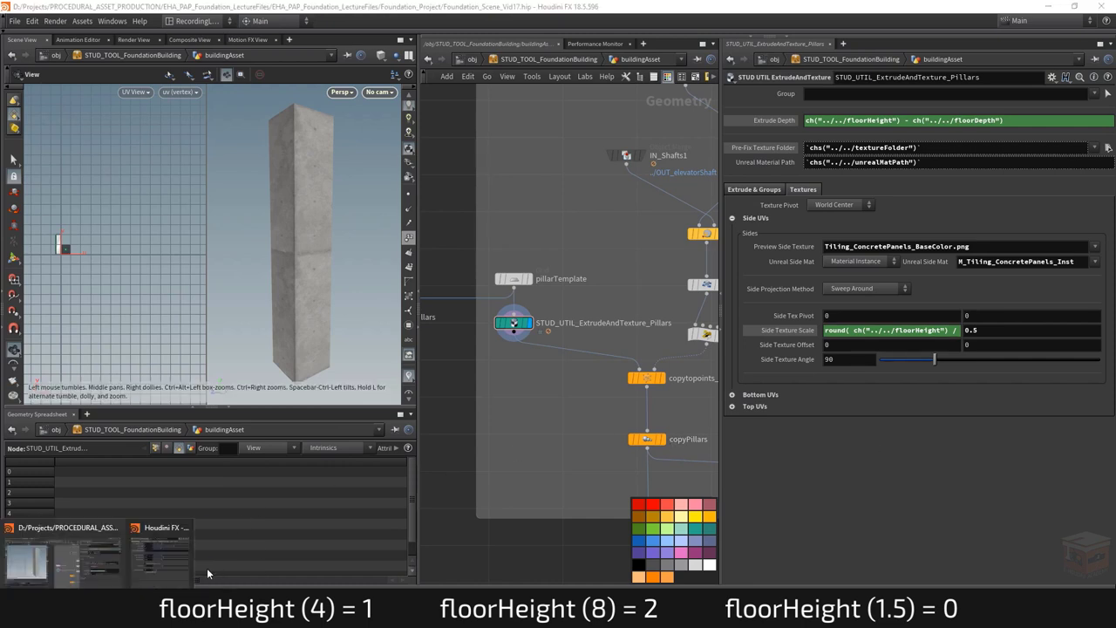
Step: Set the building's Floor Height to 1.5 and check the pillar's texture and the evaluated Side Texture Scale
left_click(173, 569)
left_click(500, 316)
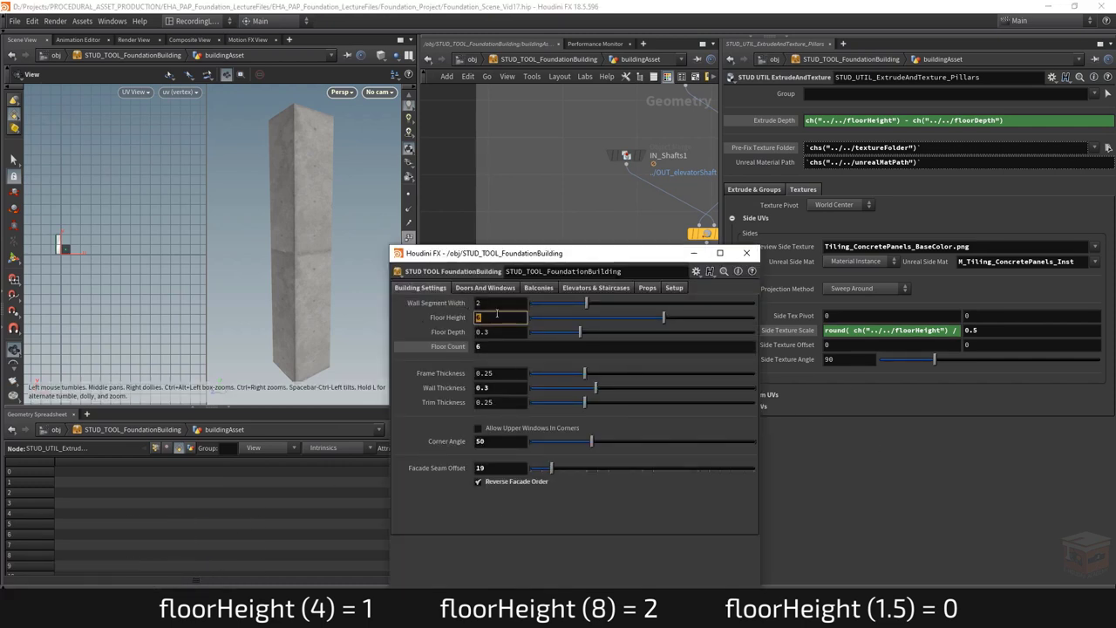
type("1.5")
key("Return")
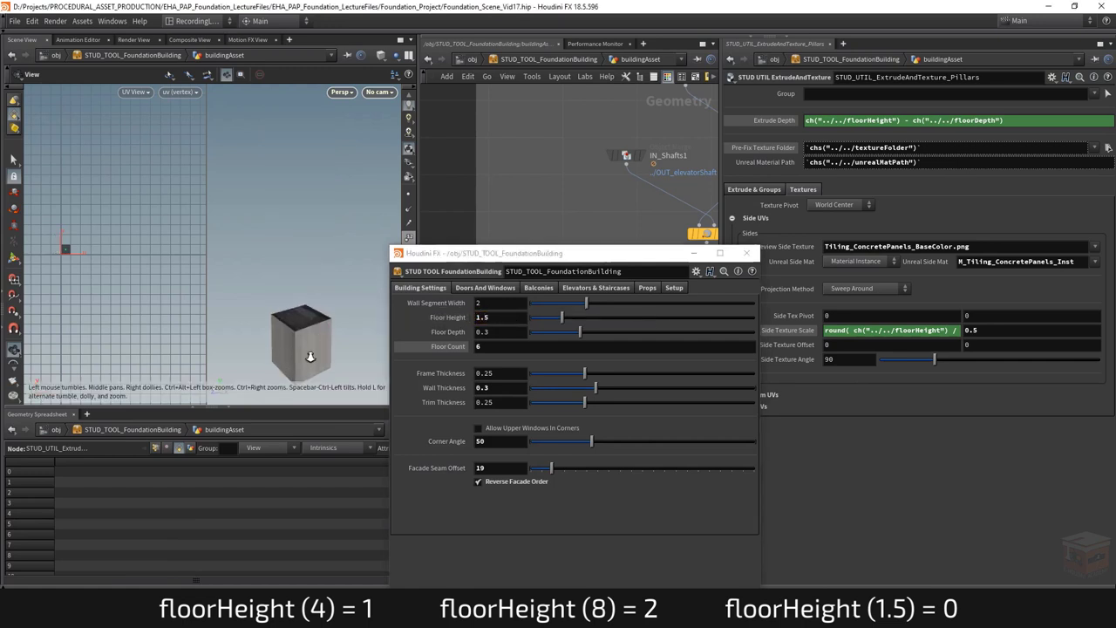
left_click_drag(310, 356, 351, 349)
left_click(954, 331)
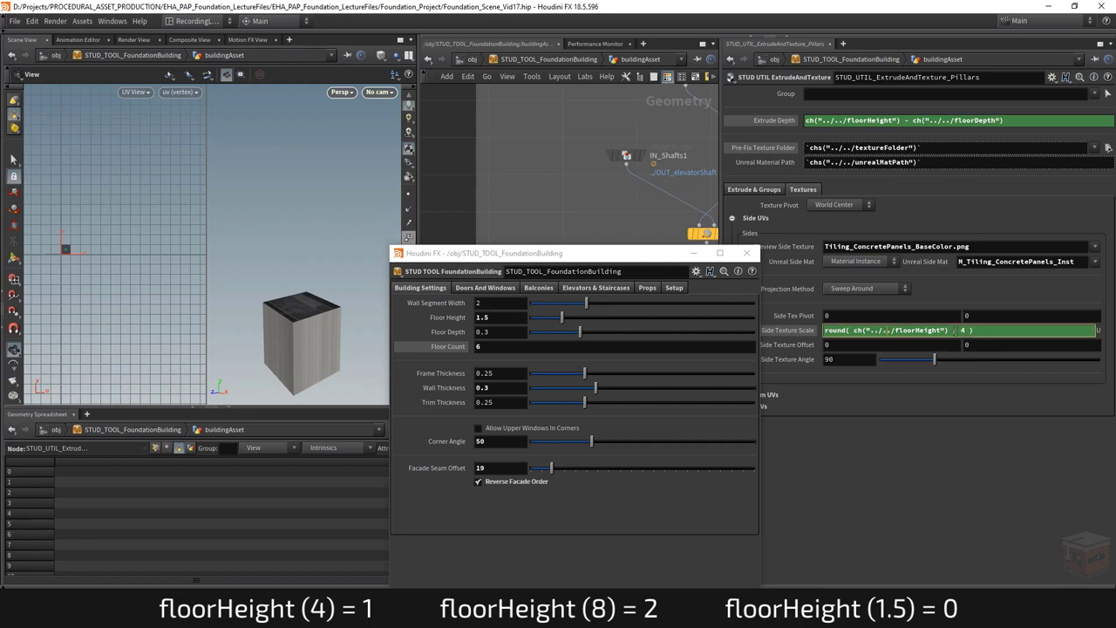
key("Return")
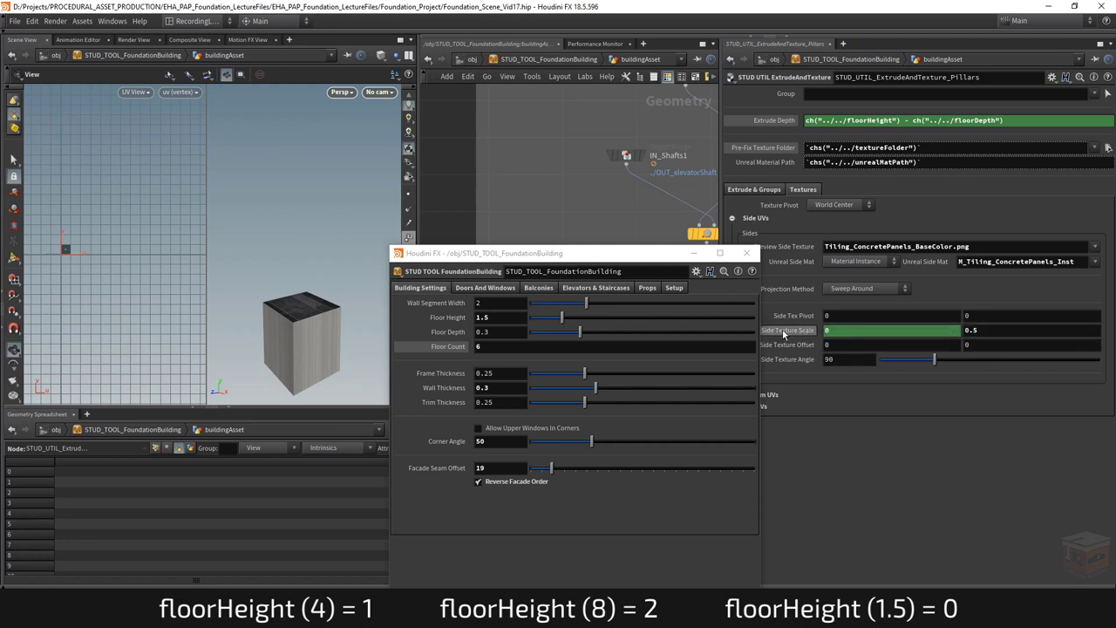
Step: Change the pillar's first Side Texture Scale expression to clamp( round( ch("../../floorHeight") / 4 ),1,100 )
left_click(891, 331)
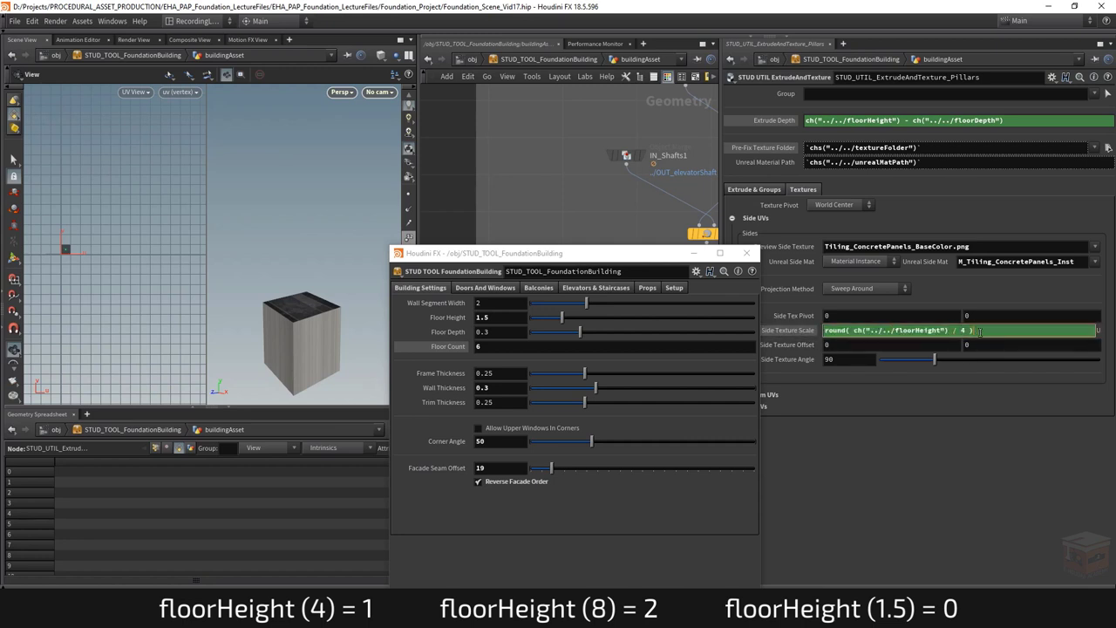
key("Home")
type("clamp(")
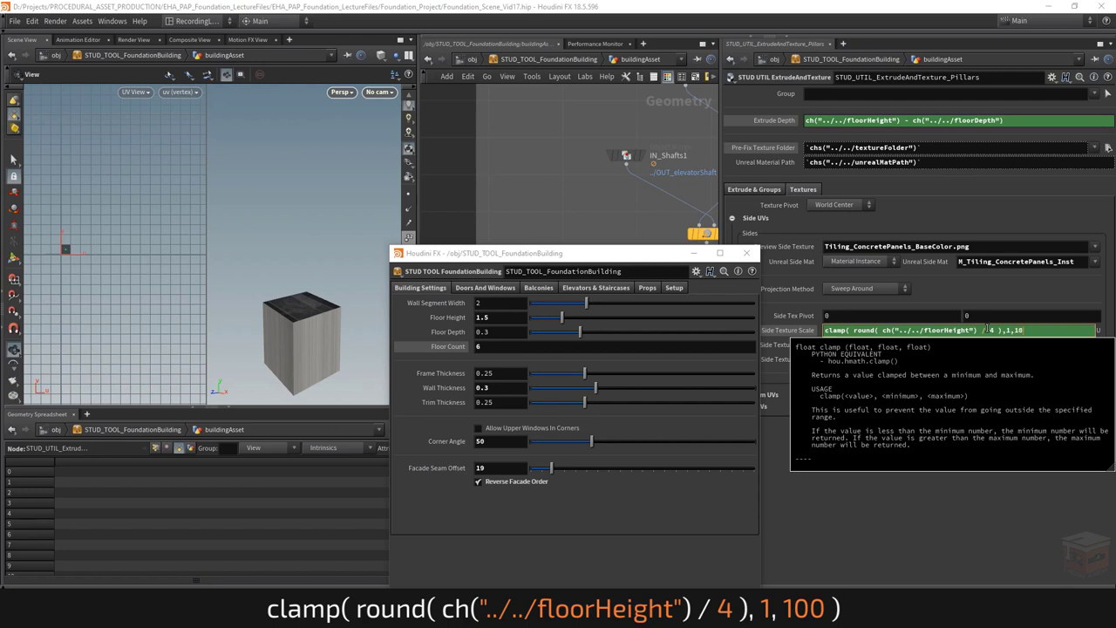
type(")")
key("Left")
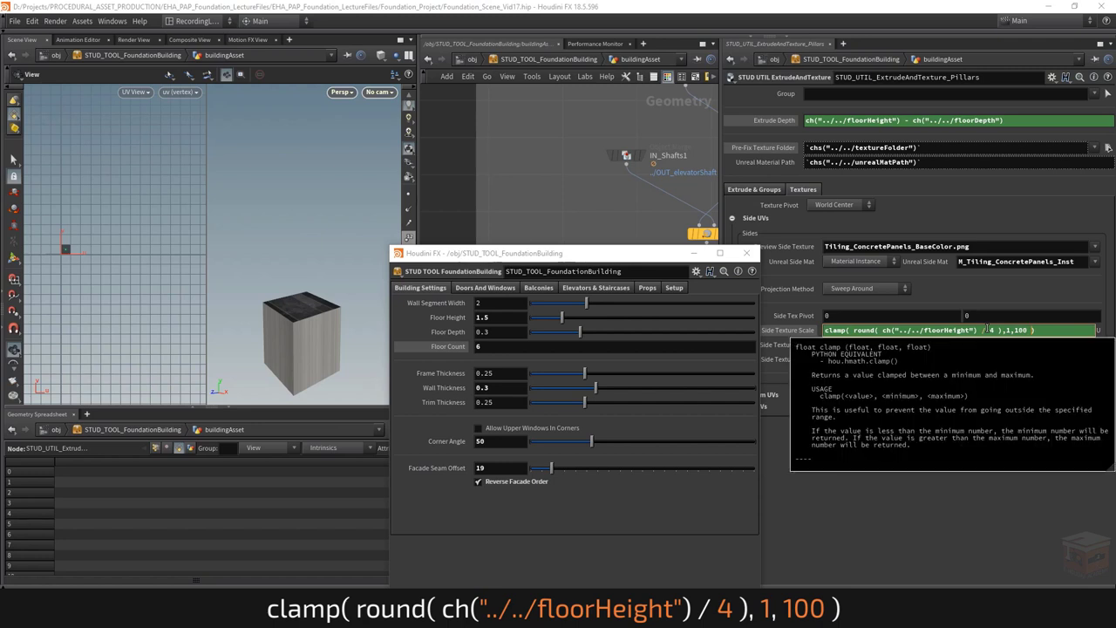
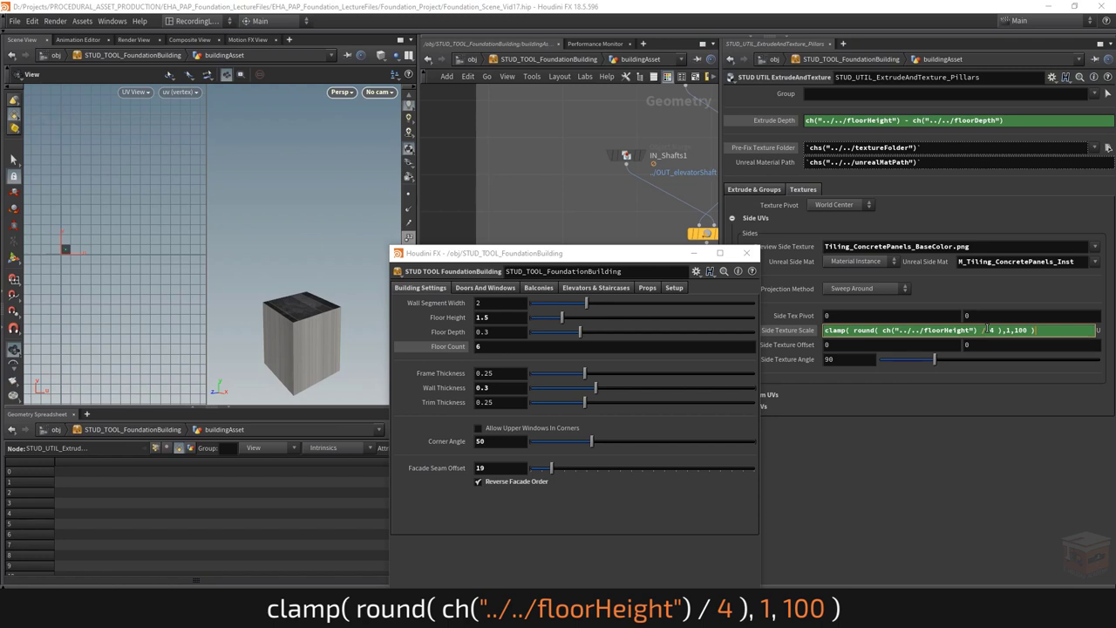
key("Return")
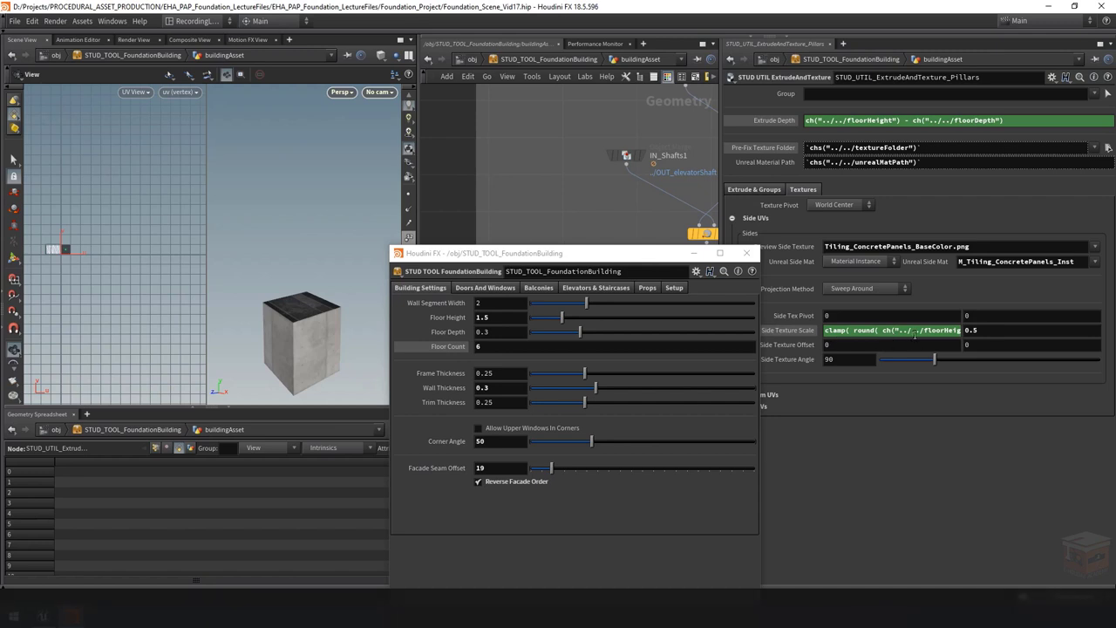
Step: Set the building's Floor Height to 3 to test the clamped texture scale
left_click(476, 346)
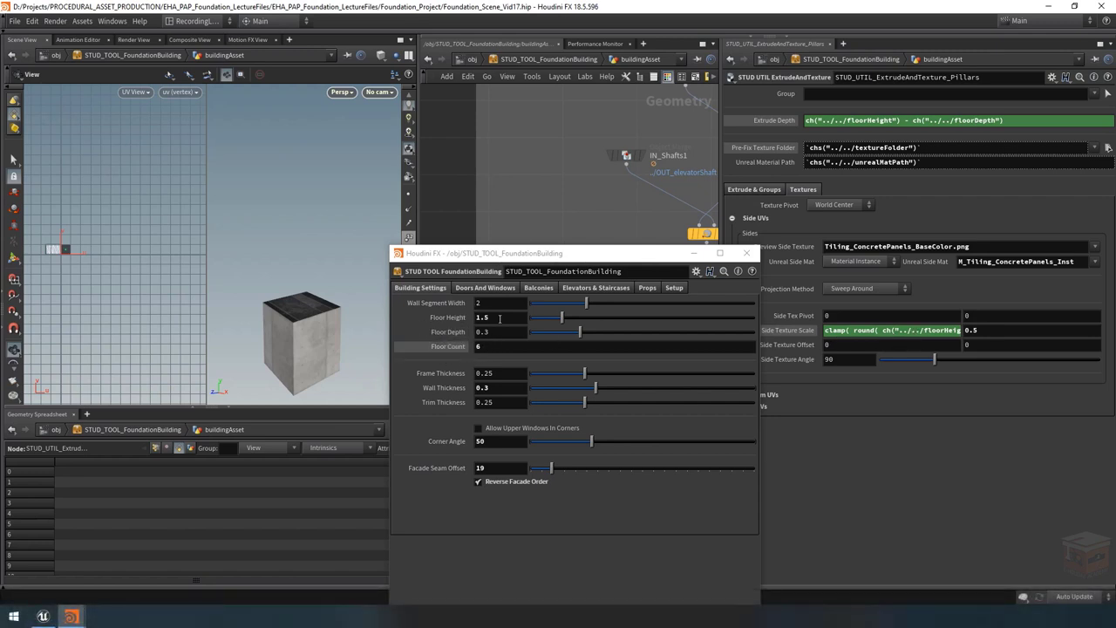
double_click(499, 318)
type("3")
key("Return")
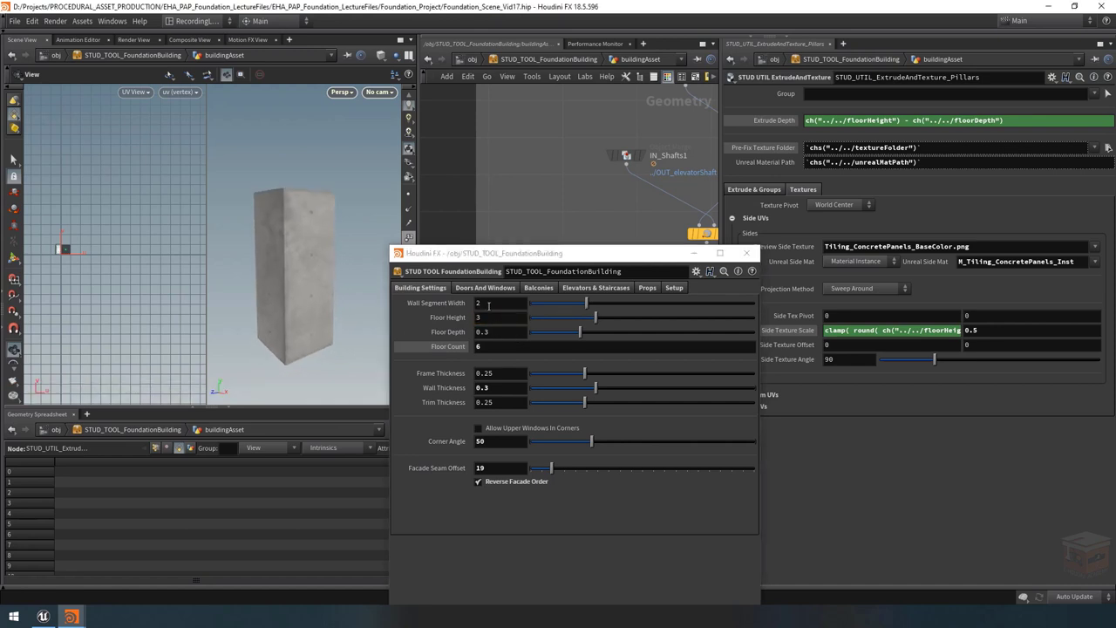
Step: Set the building's Floor Height to 6 and check how the concrete tiles along the pillar's sides
double_click(501, 317)
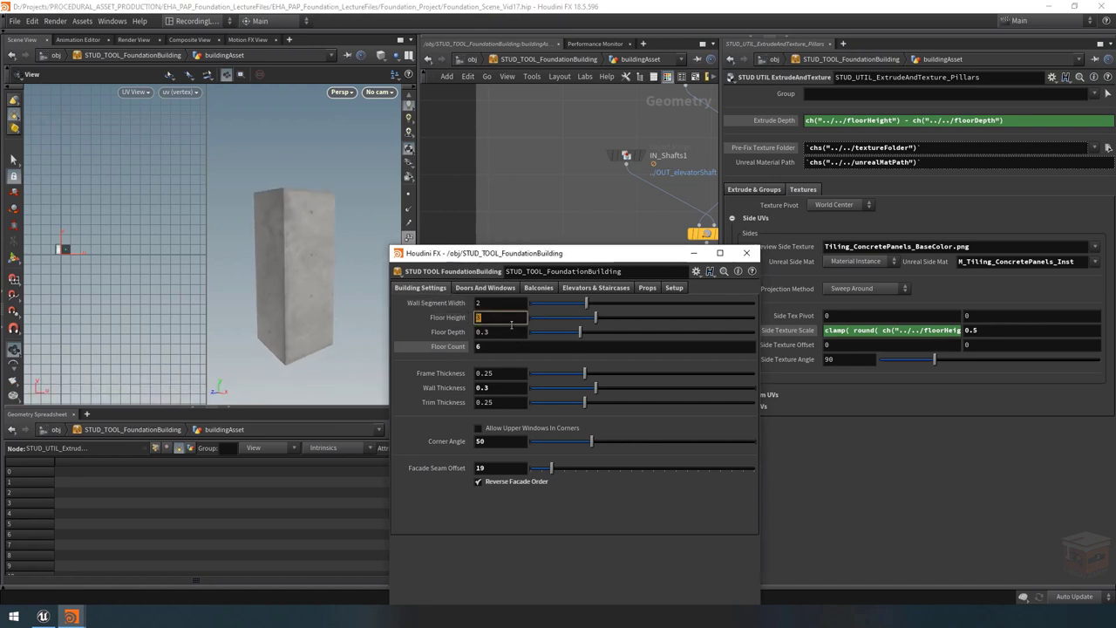
type("6")
key("Return")
scroll(296, 222, "down", 3)
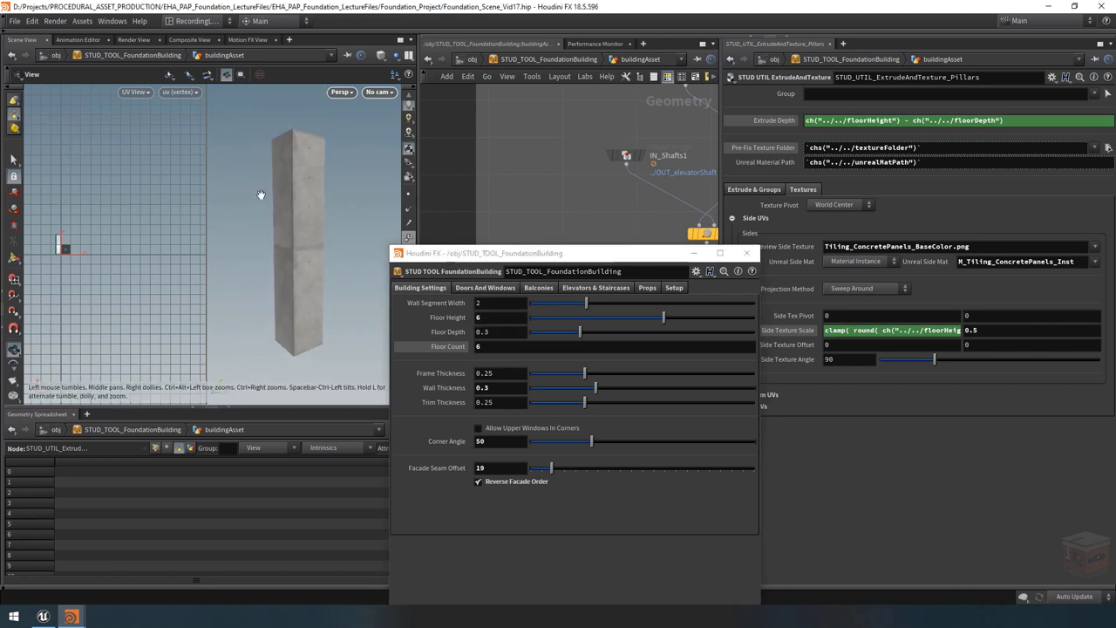
left_click_drag(345, 210, 325, 303)
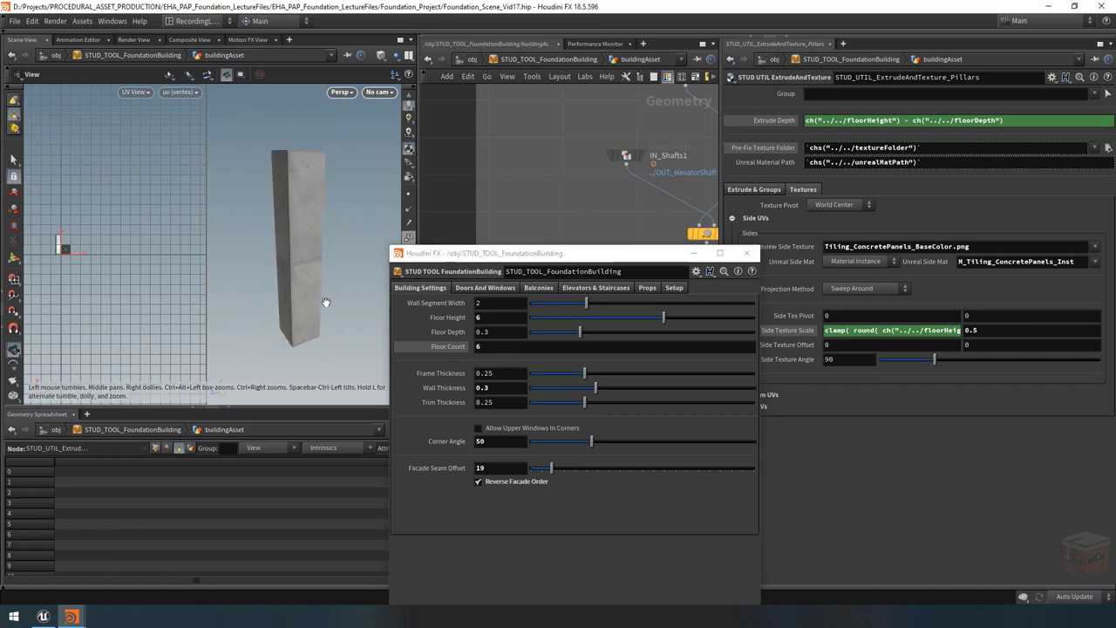
Step: Set the building's Floor Height to 10 and check the texture repetition along the taller pillar
left_click(497, 318)
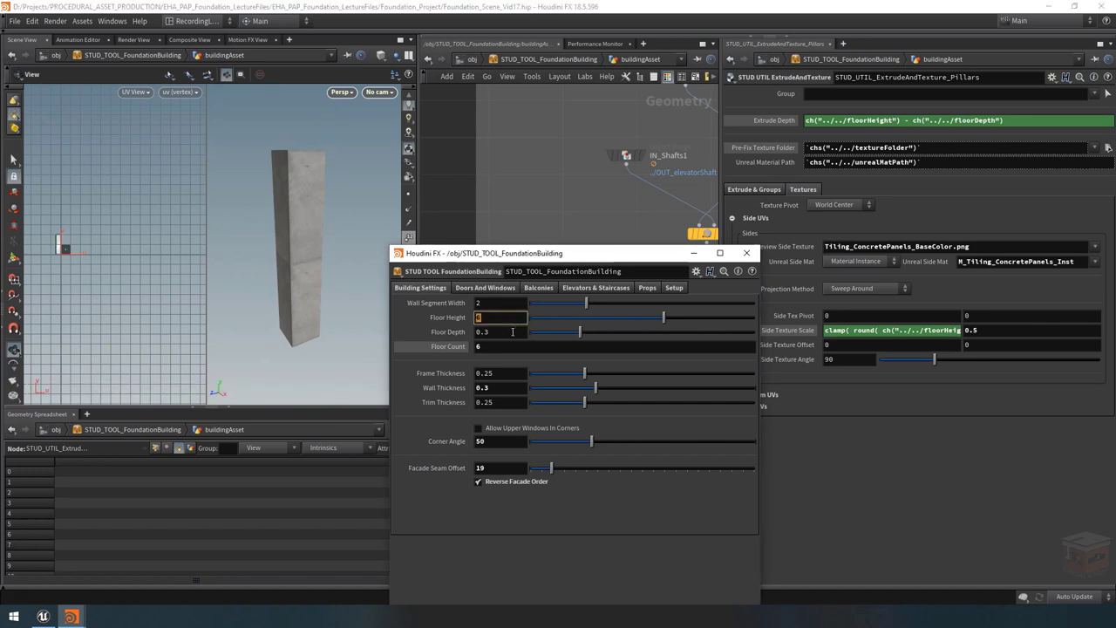
key("Return")
left_click_drag(357, 217, 302, 144)
left_click_drag(328, 228, 331, 211)
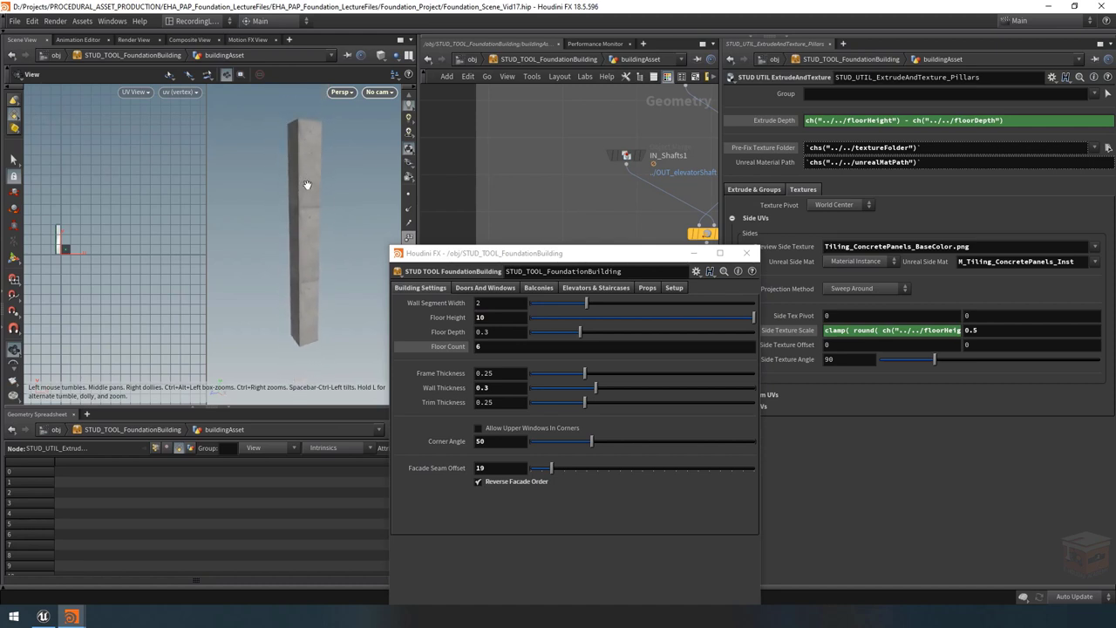
left_click_drag(311, 183, 342, 190)
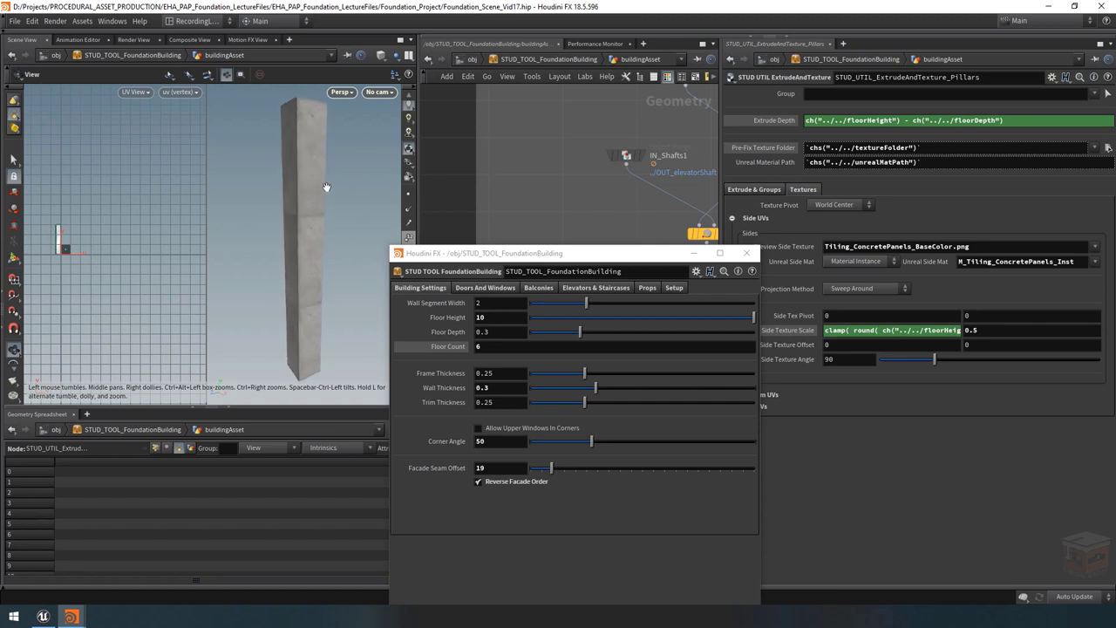
Step: Review the pillar's full first Side Texture Scale expression and undo the last parameter change
left_click(883, 331)
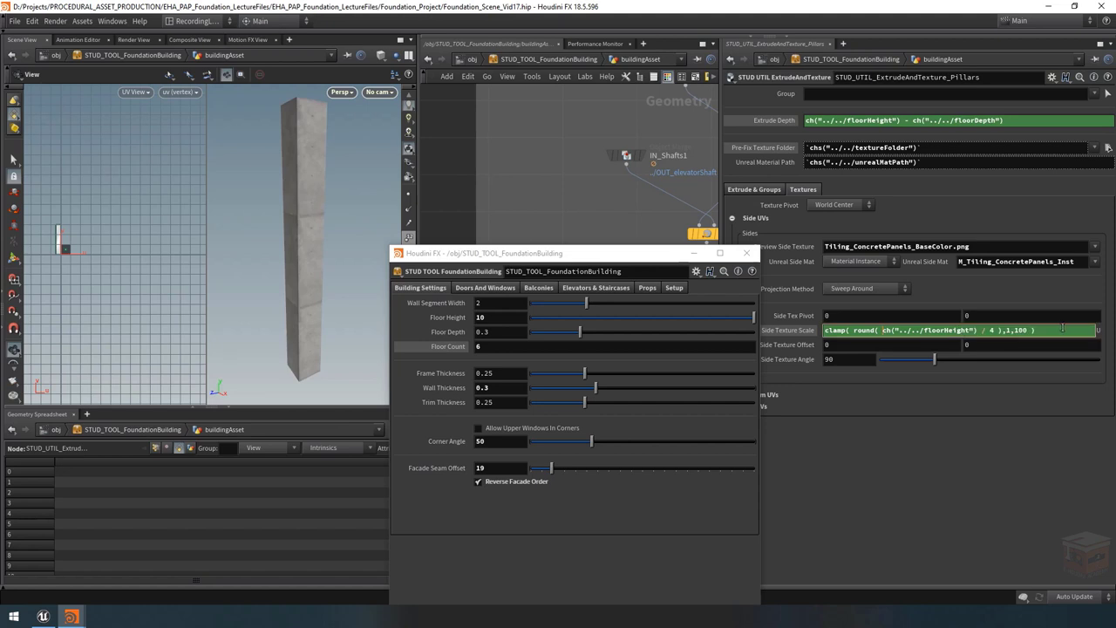
triple_click(884, 331)
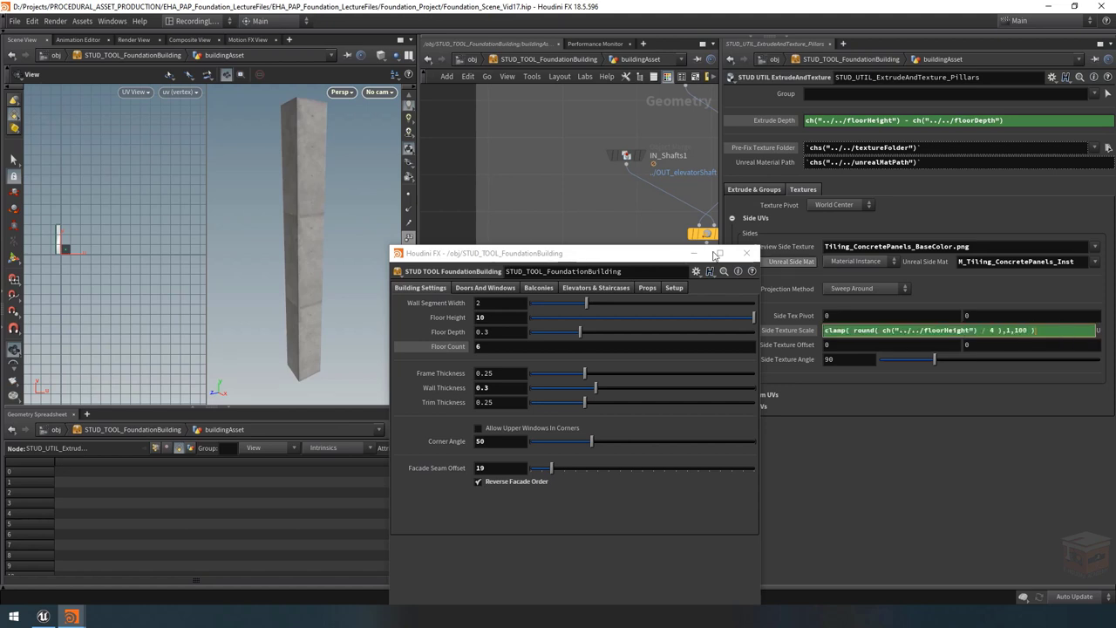
left_click(567, 252)
scroll(580, 240, "down", 5)
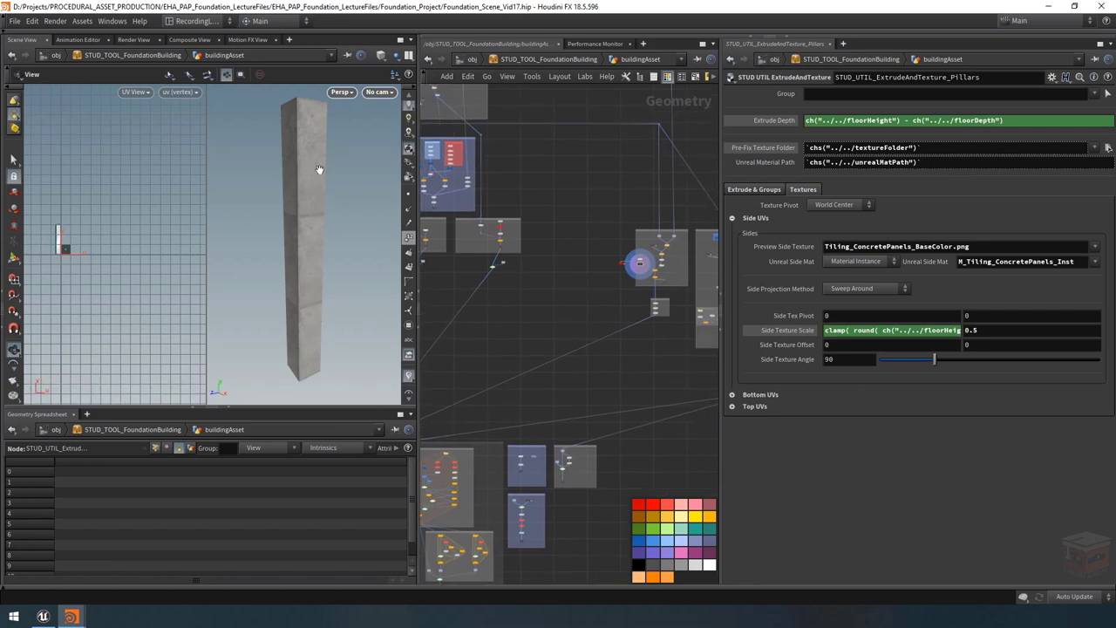
key("ctrl+z")
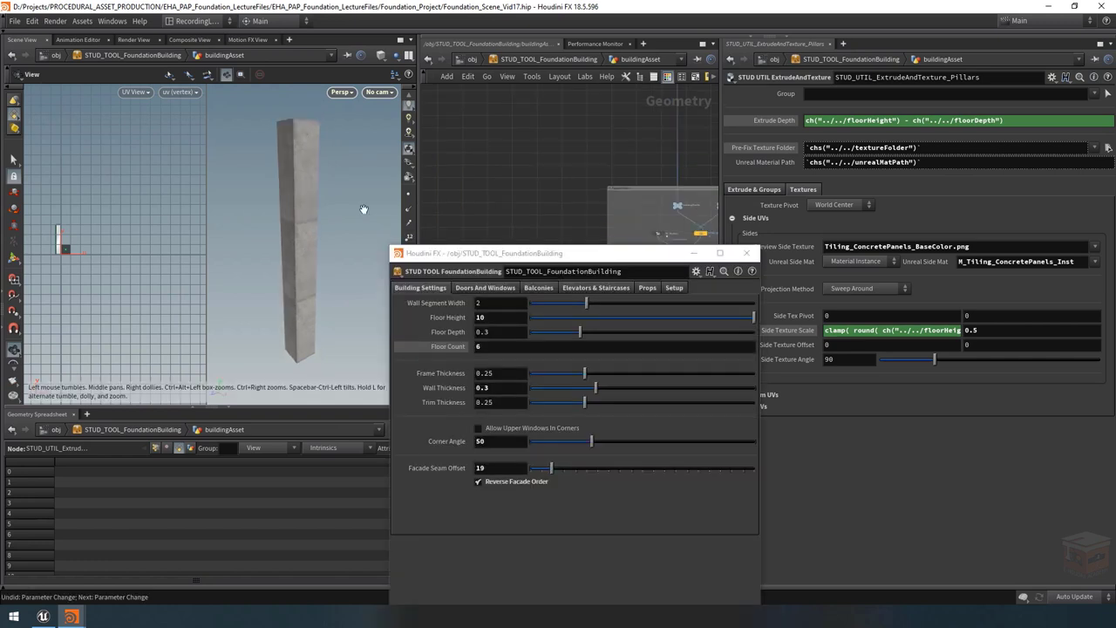
Step: Set the building's Floor Height back to 3 and check the pillar's side texture
left_click(509, 319)
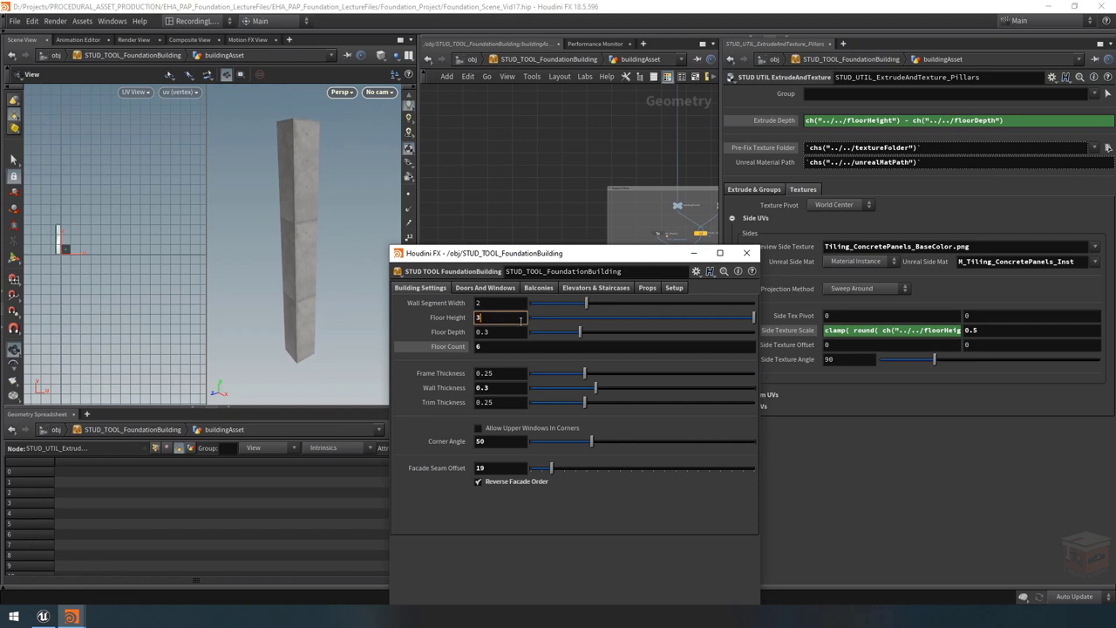
type("3")
key("Return")
scroll(317, 348, "up", 3)
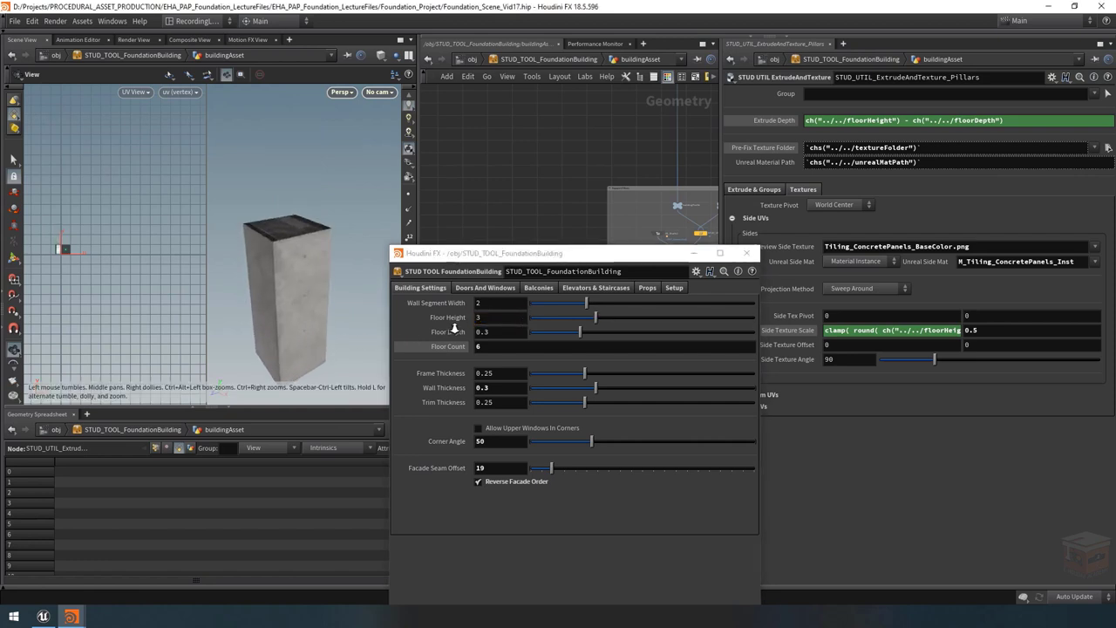
left_click_drag(333, 319, 322, 277)
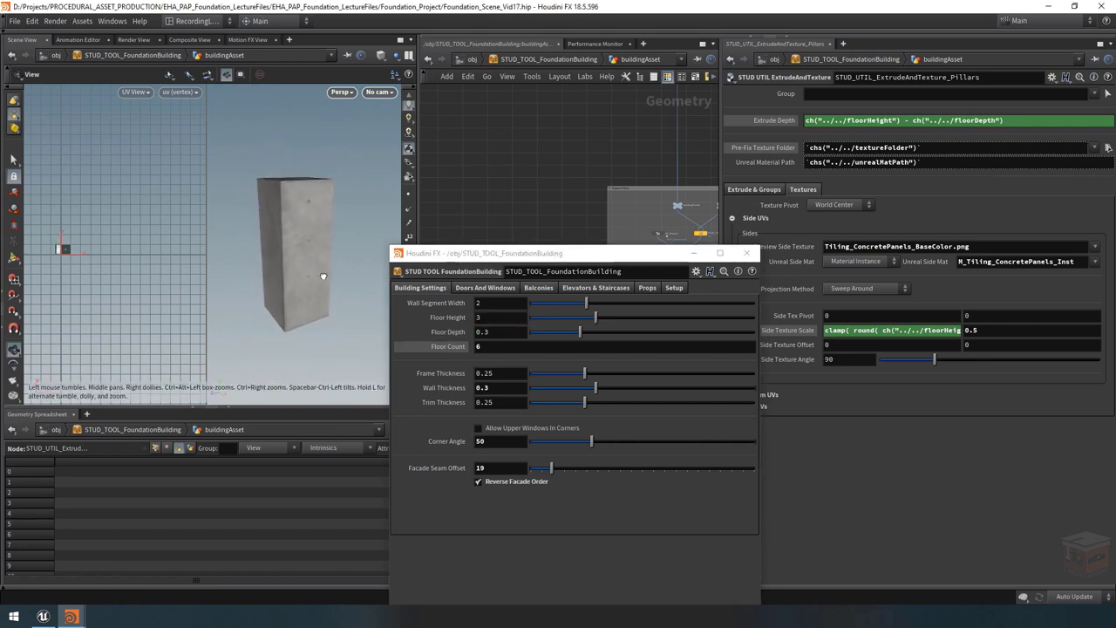
Step: Set the building's Pillar Scale to 1 in the props settings and inspect the thinner pillar
left_click(647, 287)
left_click(496, 470)
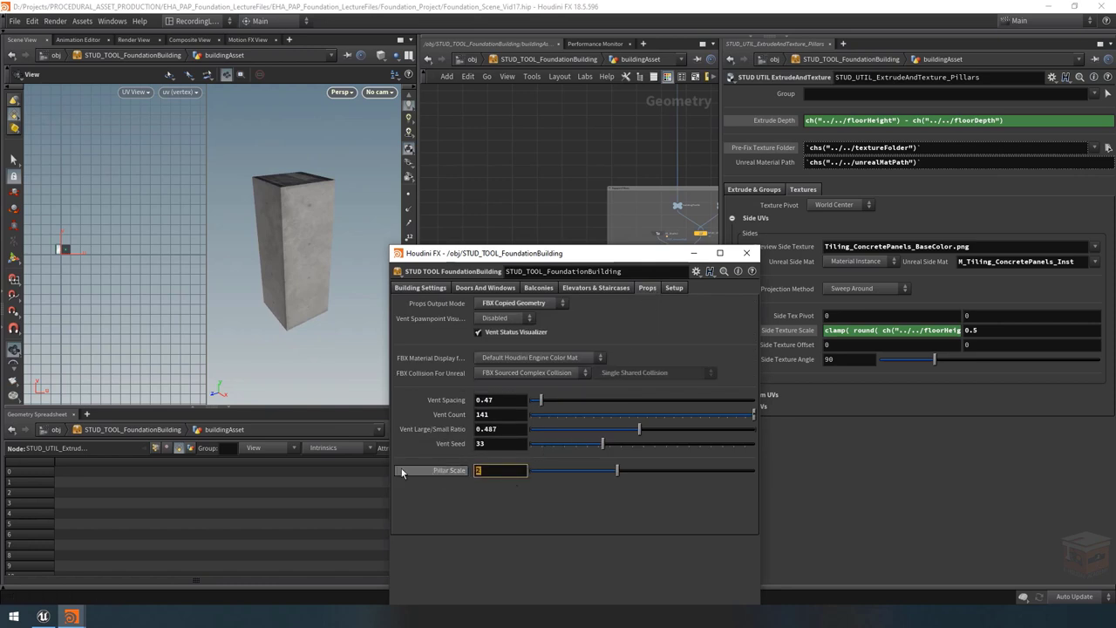
type("1")
key("Return")
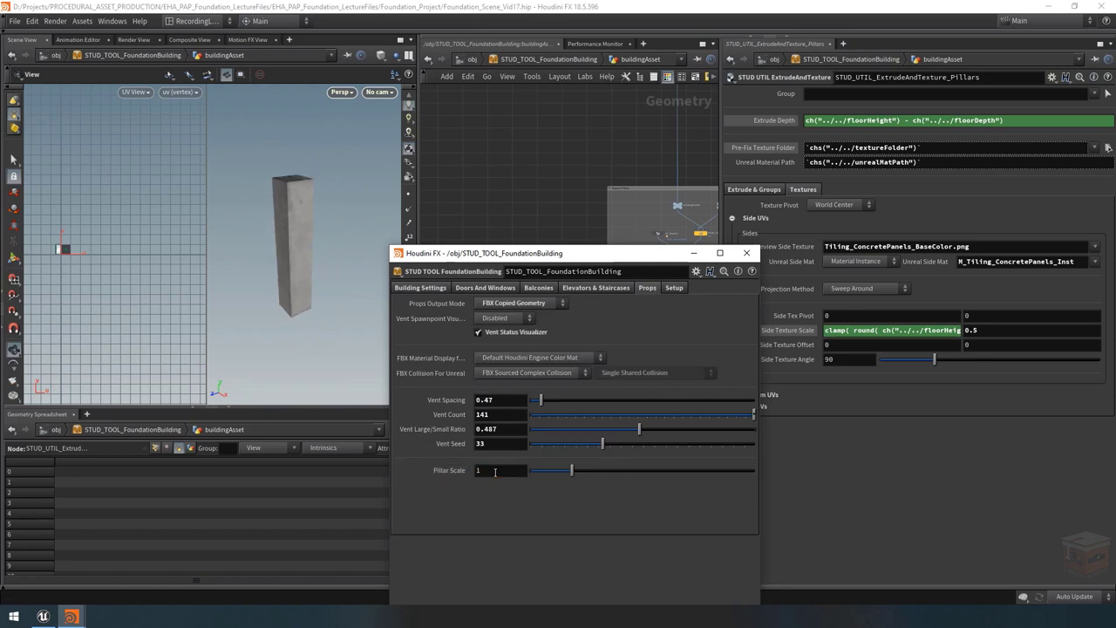
left_click_drag(321, 220, 284, 216)
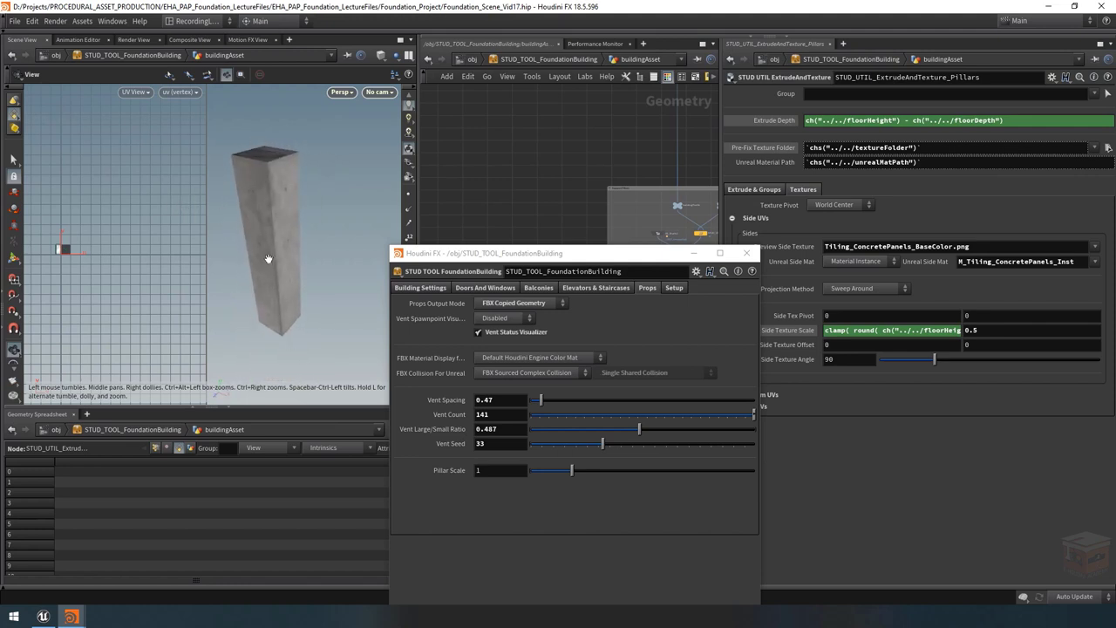
Step: Put away the building settings, expose the pillar's Bottom and Top UV settings, and inspect both end faces
left_click(694, 253)
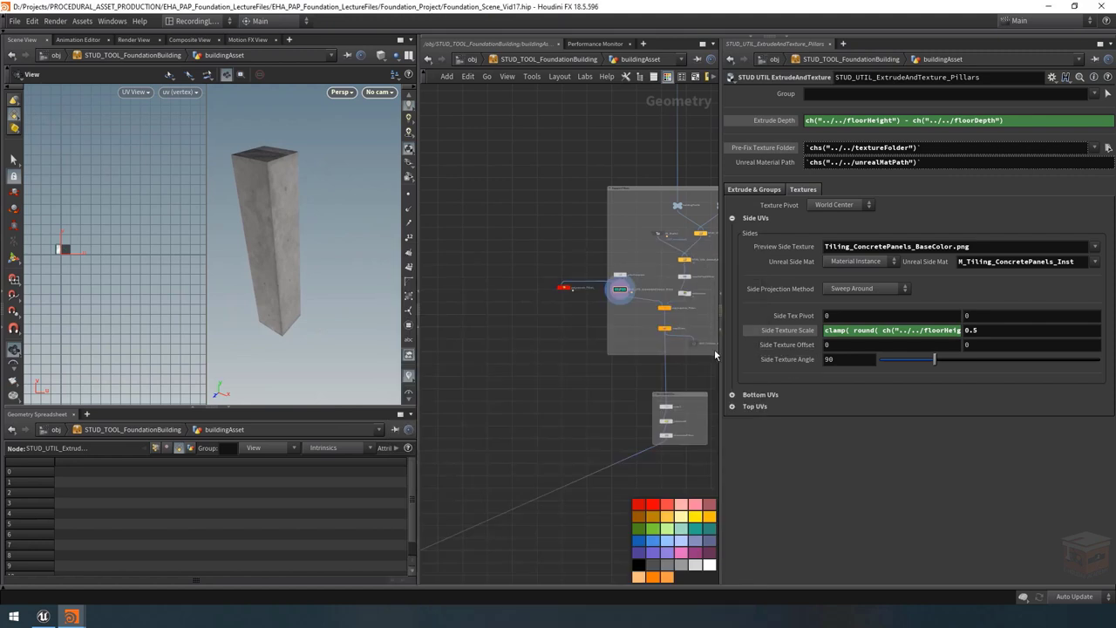
left_click(733, 218)
left_click(732, 230)
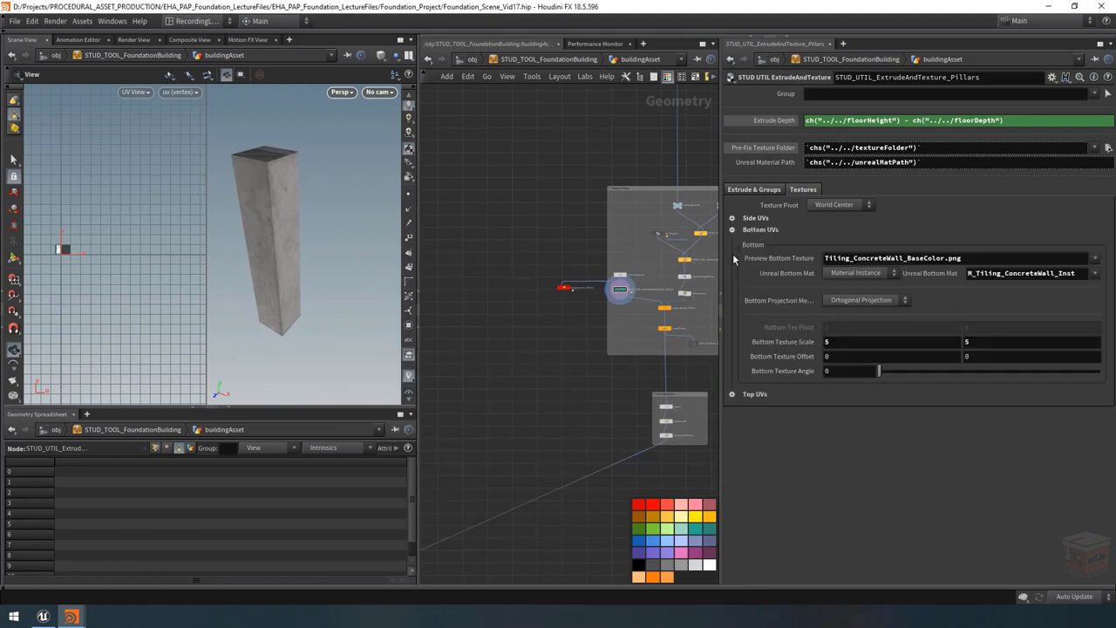
left_click(733, 394)
left_click_drag(288, 231, 307, 232)
scroll(689, 440, "up", 5)
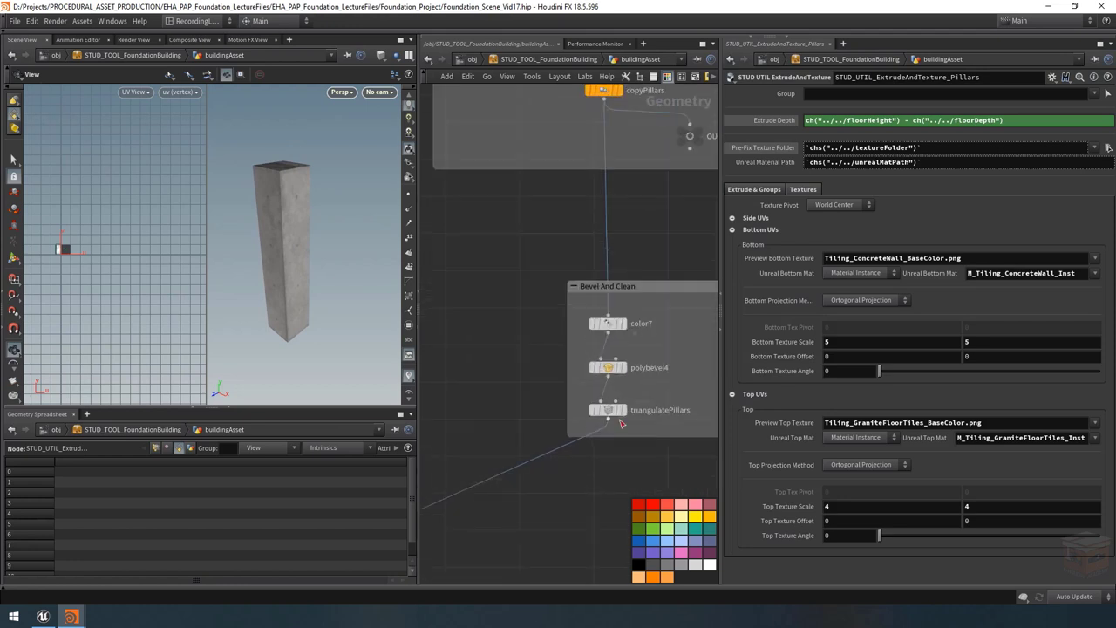
scroll(621, 368, "down", 5)
left_click_drag(328, 268, 349, 218)
Step: Display the triangulatePillars node's output and examine the ends of the stacked pillars up close
left_click(608, 401)
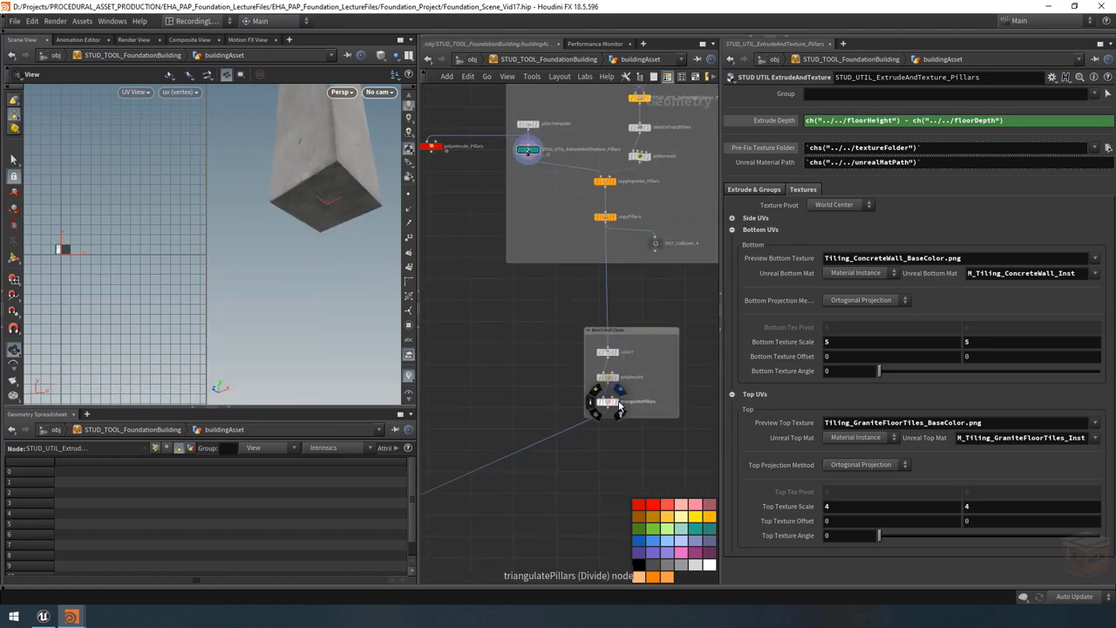
scroll(298, 194, "up", 3)
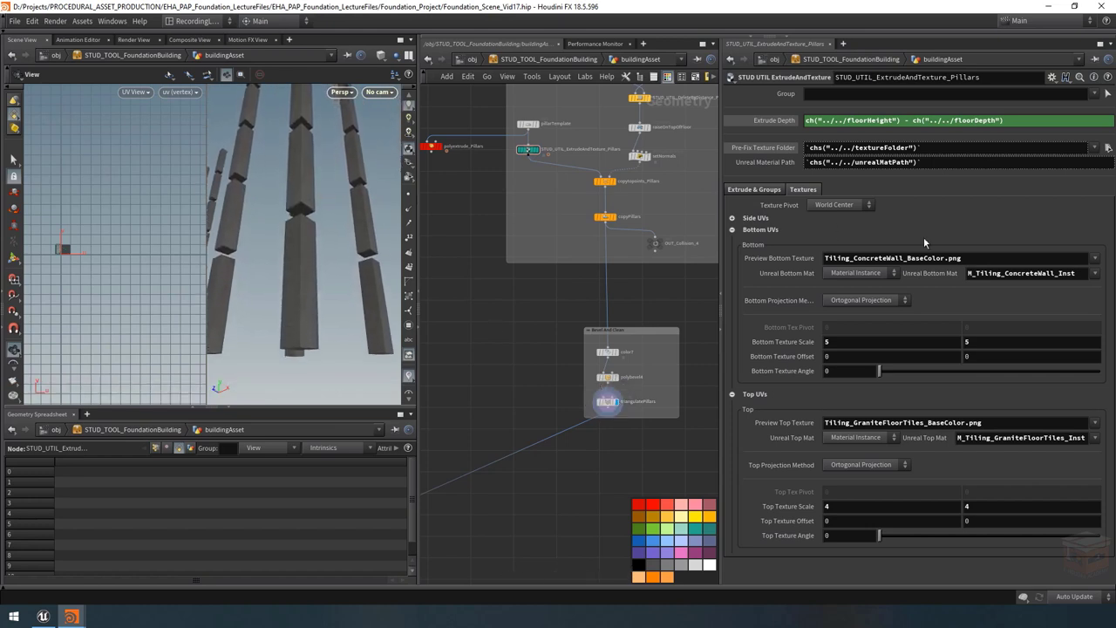
scroll(299, 209, "up", 3)
scroll(340, 185, "up", 5)
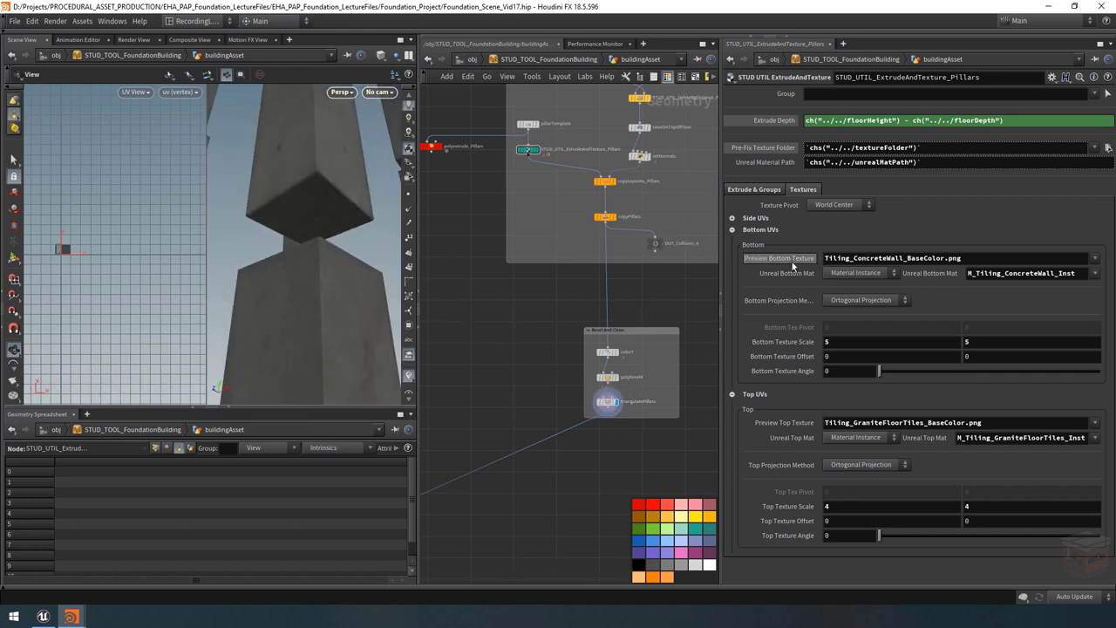
scroll(326, 185, "down", 2)
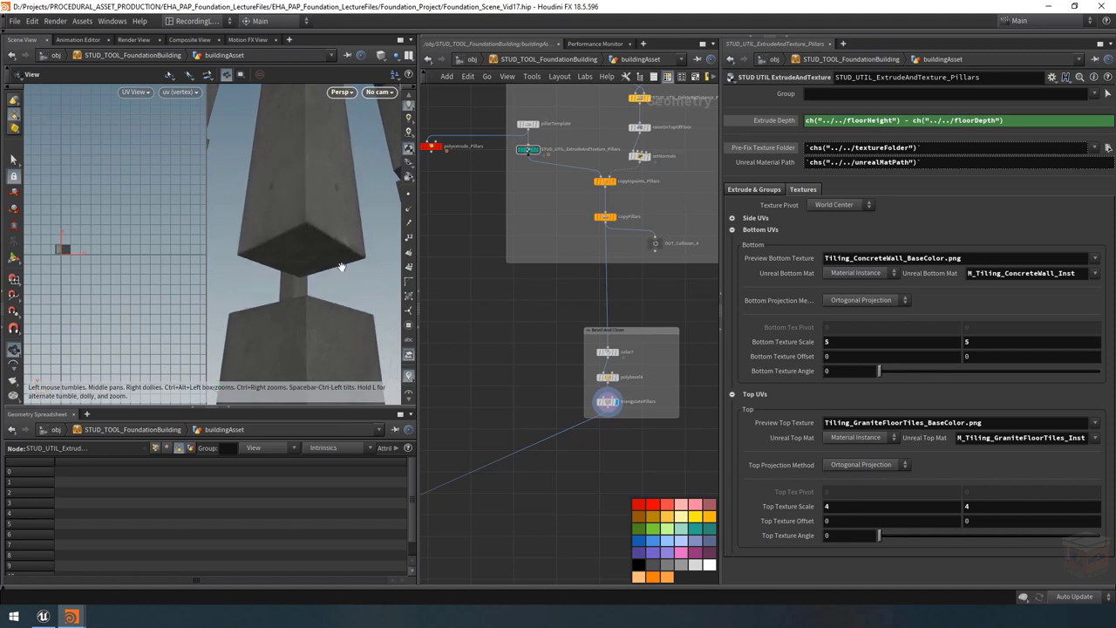
scroll(588, 374, "up", 3)
Step: Use preview texture Tiling_ConcreteWall_BaseColor.png and Unreal material M_Tiling_ConcreteWall_Inst for both the top and bottom of the extruded pillars
scroll(546, 280, "up", 2)
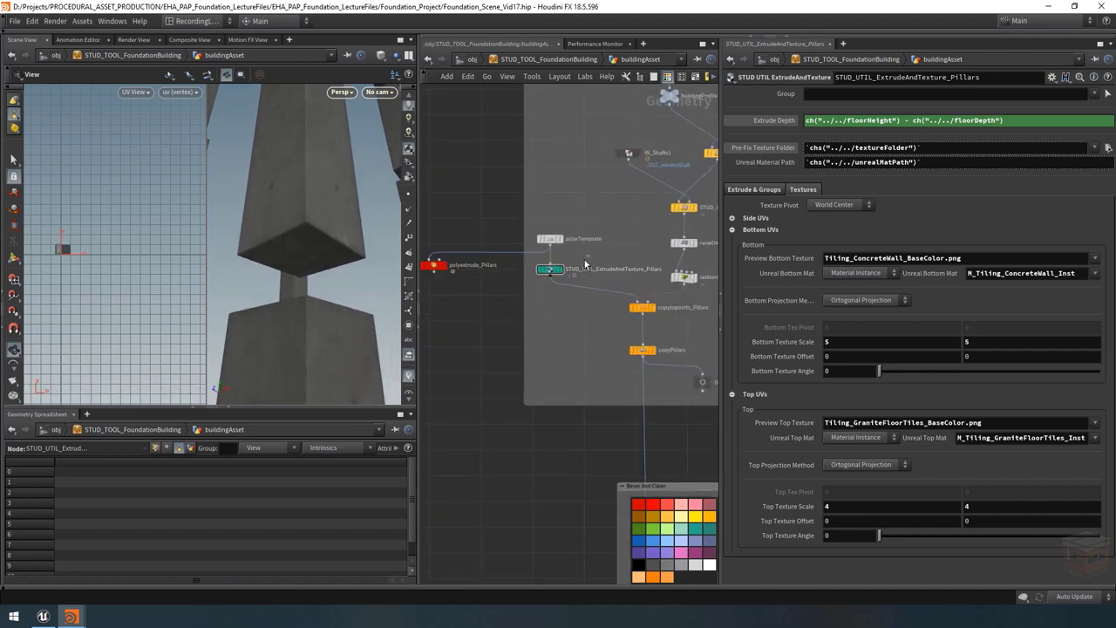
left_click(1094, 424)
left_click(1069, 436)
left_click(1096, 440)
left_click(1034, 263)
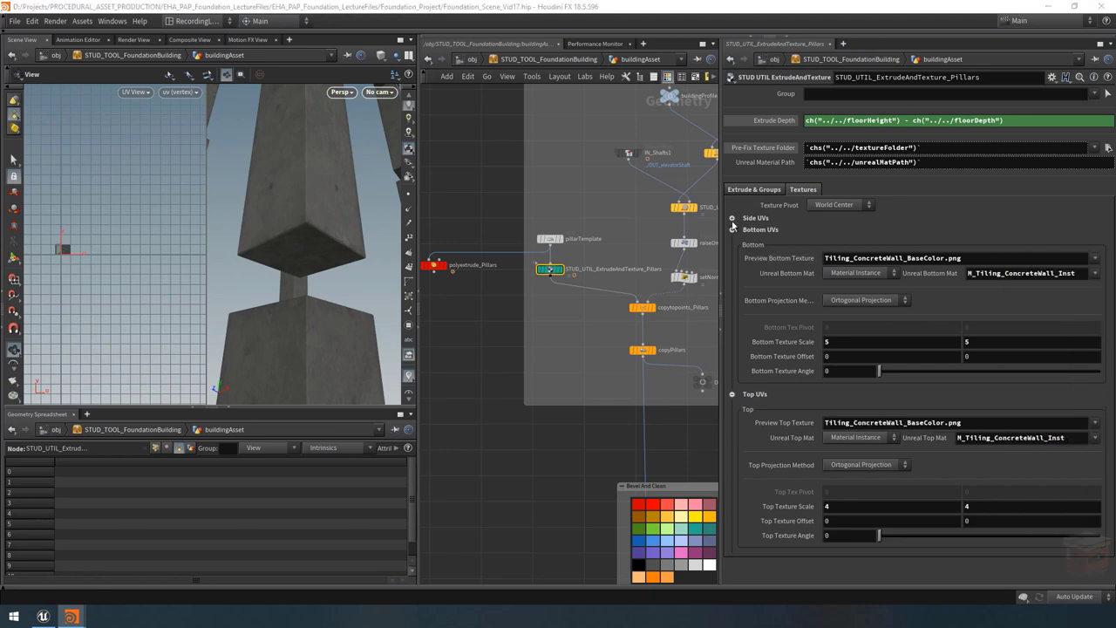
left_click(1095, 261)
left_click(1054, 279)
left_click(1095, 273)
left_click(1058, 290)
Step: Inspect all the stacked pillars from a distance and survey the building's node network
mouse_move(319, 257)
left_mouse_down()
mouse_move(311, 241)
mouse_move(308, 261)
left_mouse_up()
right_click_drag(308, 262, 262, 210)
scroll(506, 386, "down", 6)
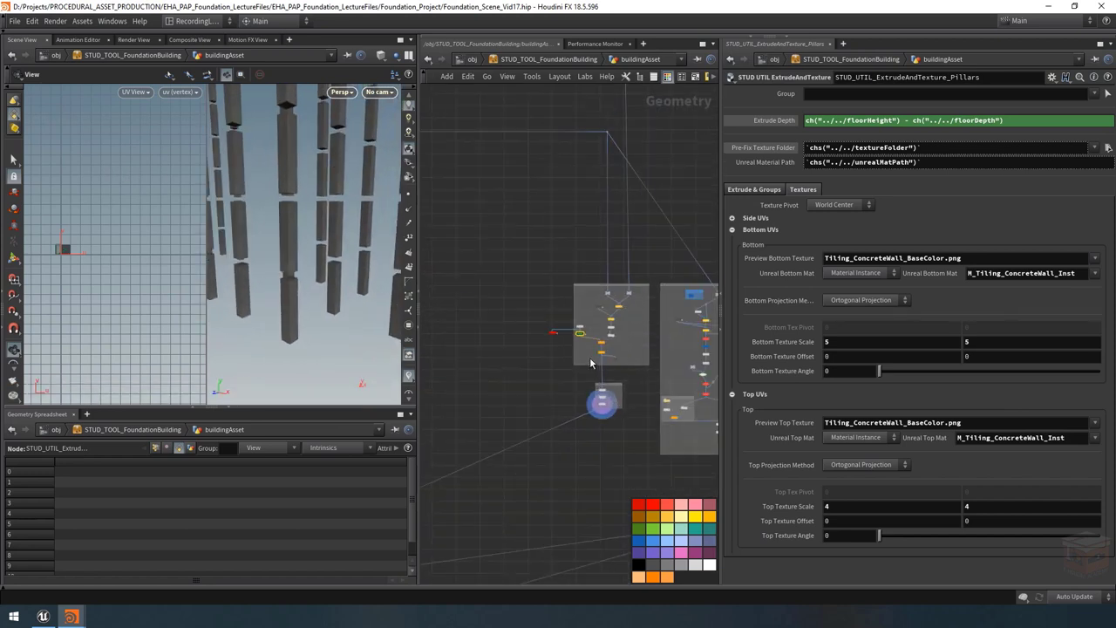
scroll(598, 360, "up", 6)
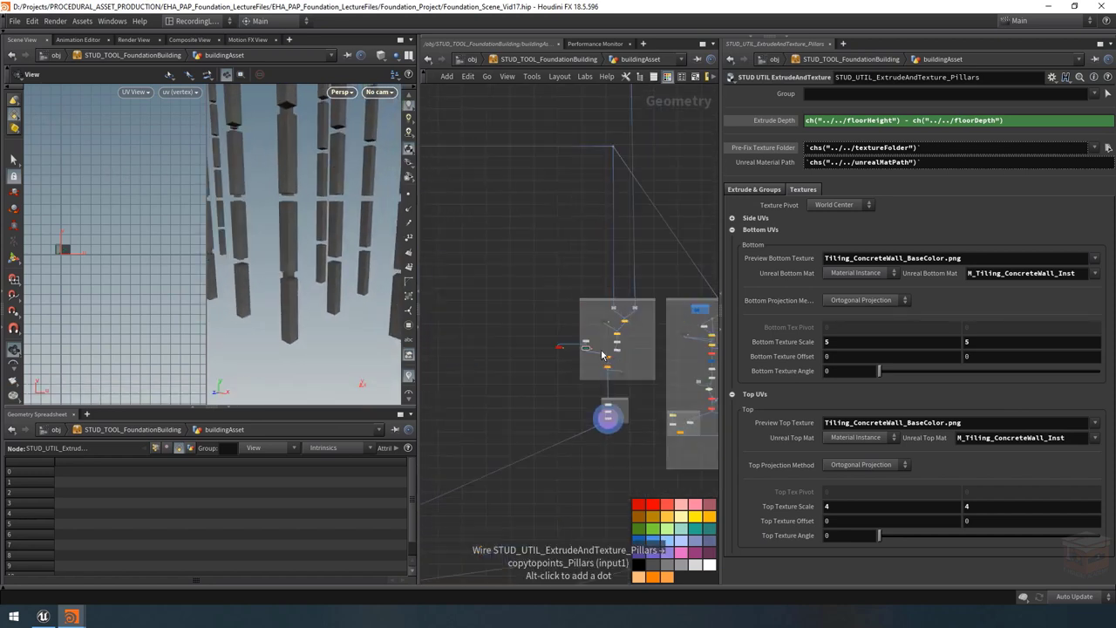
scroll(591, 366, "down", 5)
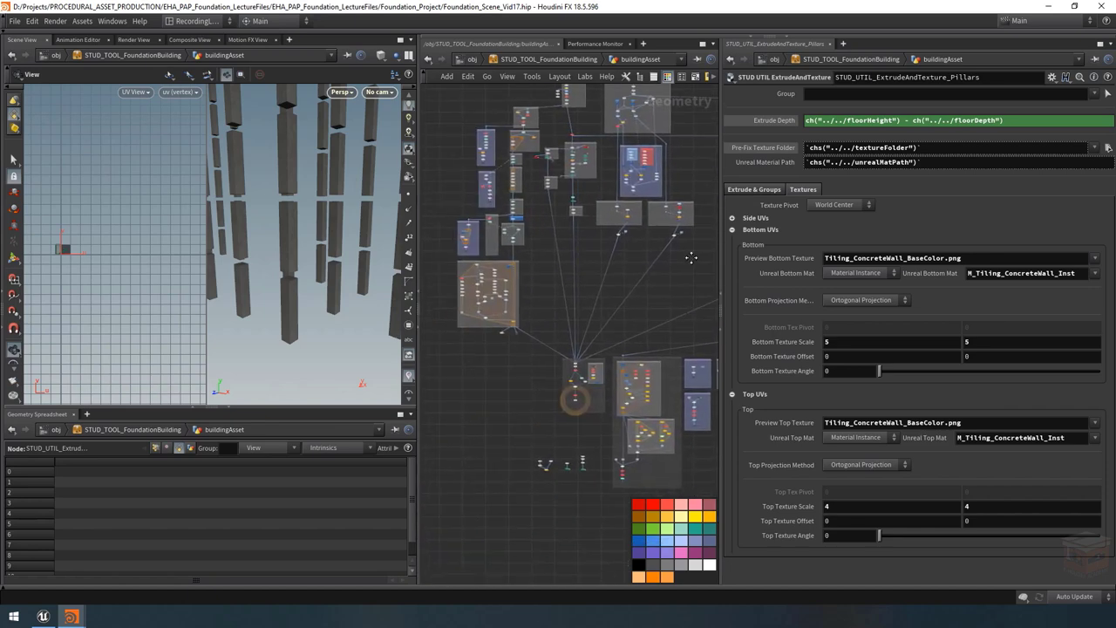
Step: Display the output0 node's result and inspect the textured pillars inside the building and the whole exterior
scroll(580, 400, "up", 6)
left_click(563, 408)
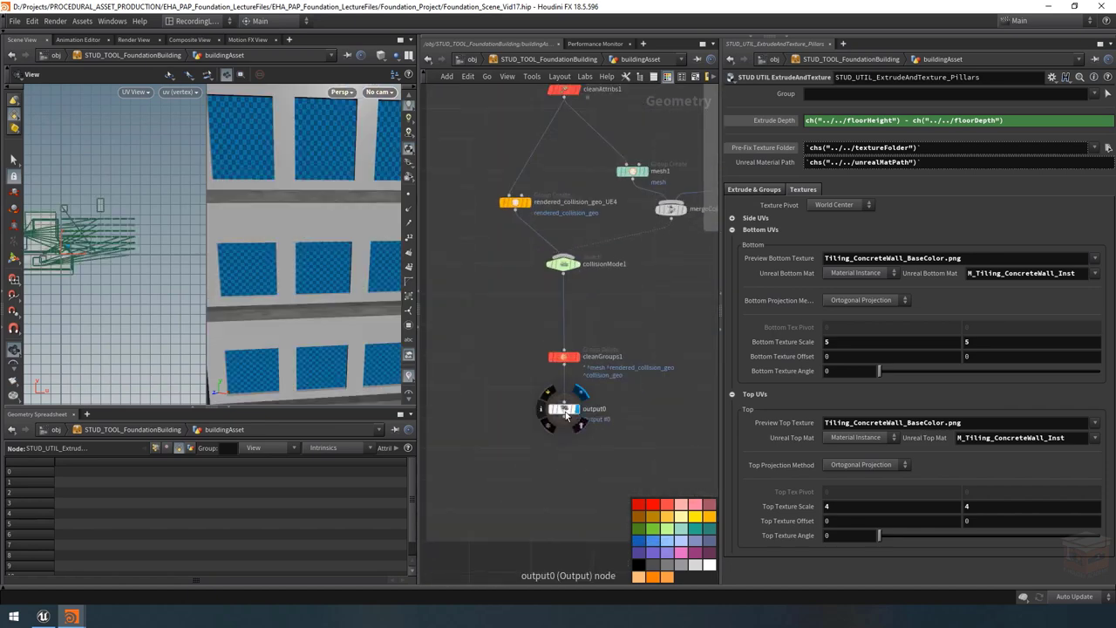
left_click_drag(320, 223, 401, 235)
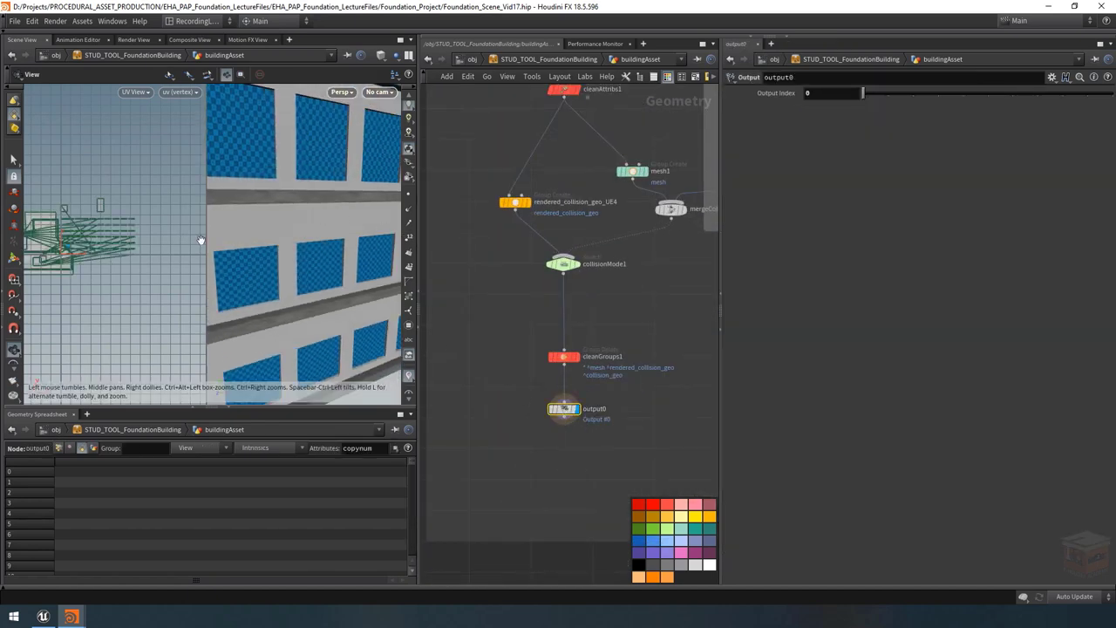
left_click_drag(200, 240, 179, 217)
right_click_drag(179, 217, 866, 275)
left_click_drag(247, 288, 301, 298)
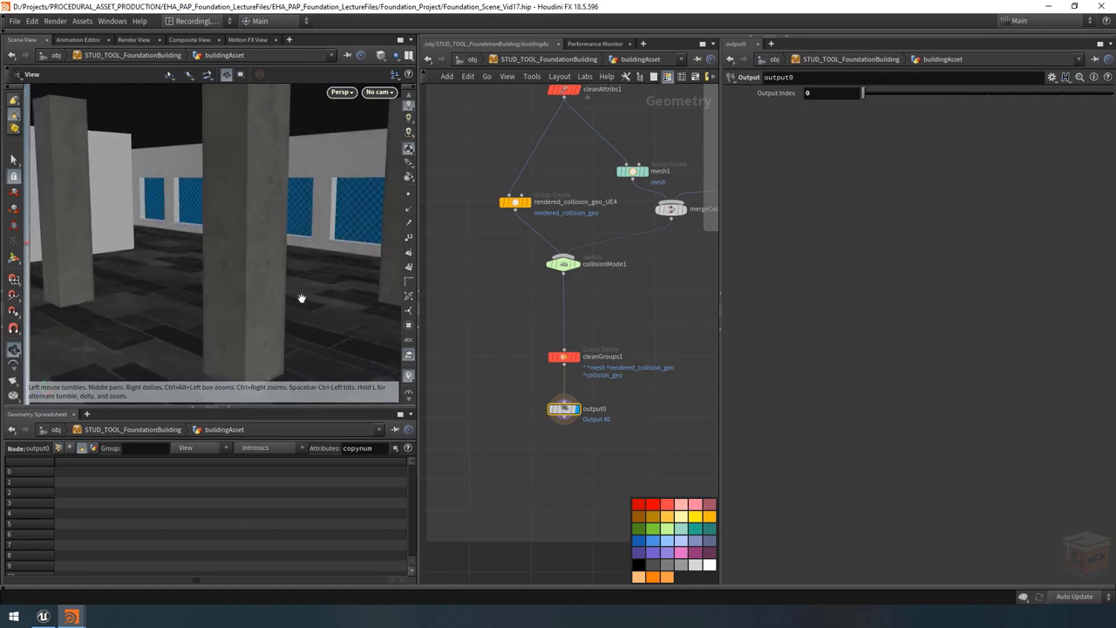
scroll(117, 205, "down", 10)
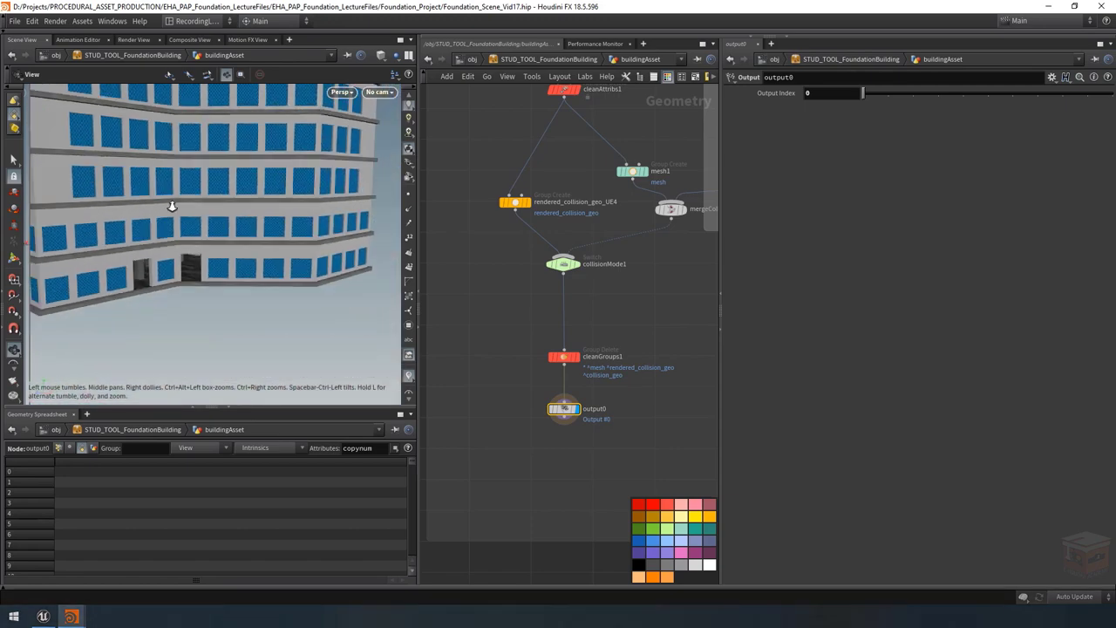
left_click_drag(177, 193, 187, 253)
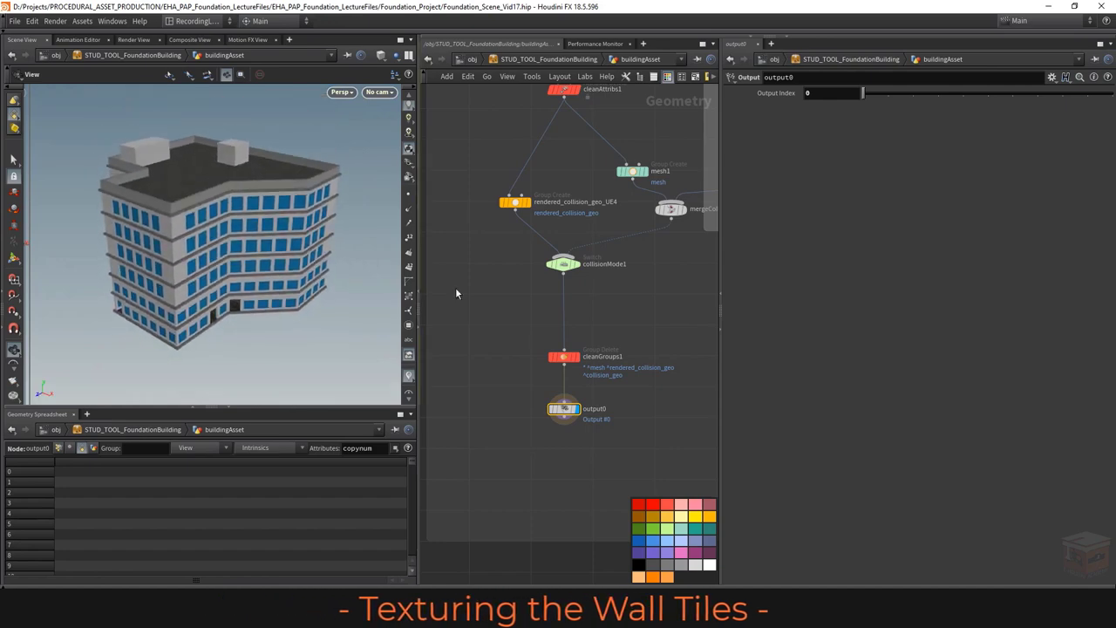
Step: Widen the network editor and move the wall tile loop's ending nodes down, including the door and window nulls, to make room
scroll(543, 313, "down", 5)
scroll(543, 315, "up", 5)
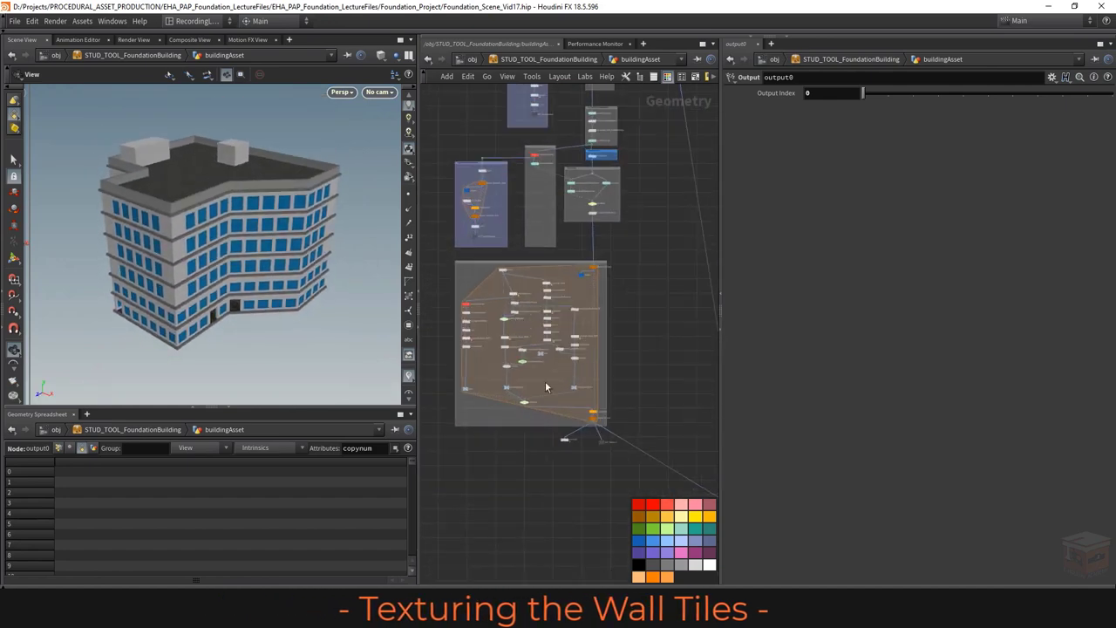
scroll(518, 351, "up", 2)
scroll(576, 349, "down", 3)
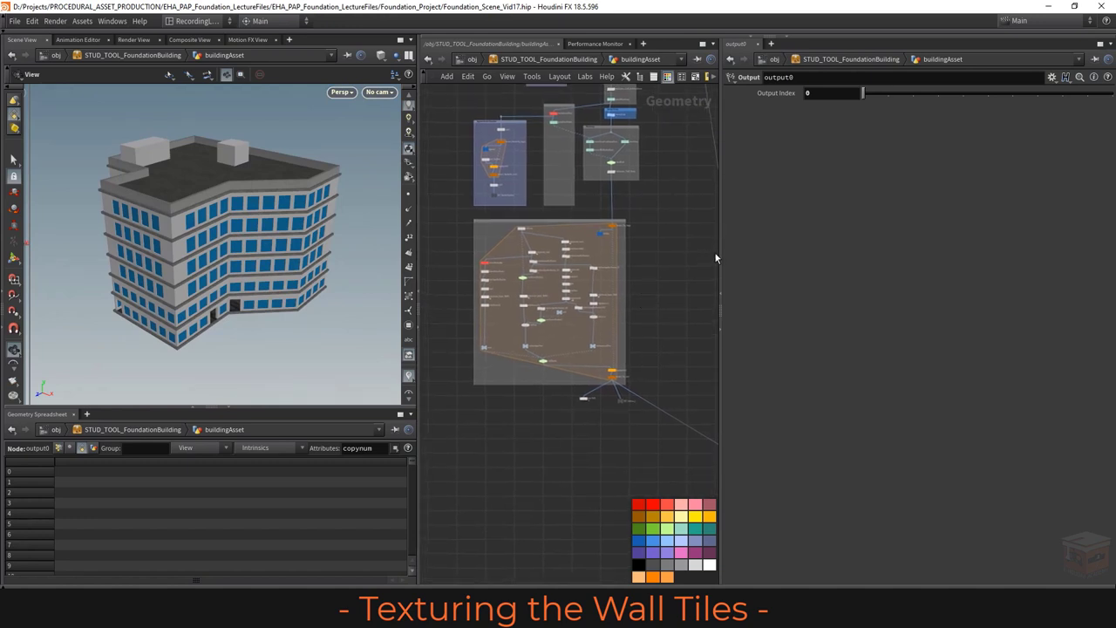
left_click_drag(721, 254, 842, 268)
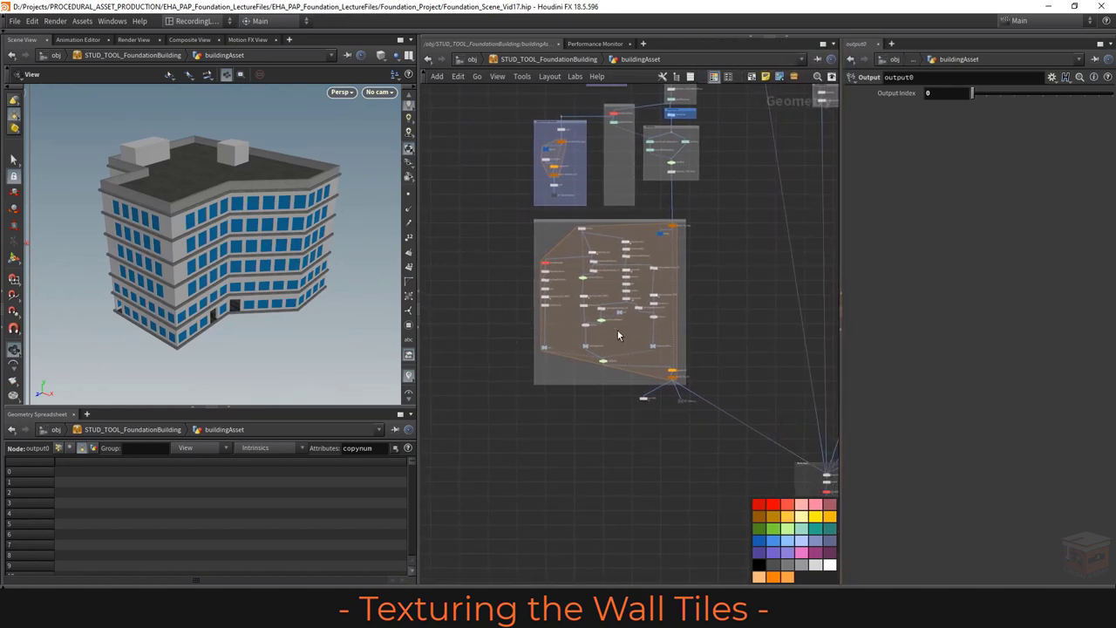
scroll(613, 361, "up", 4)
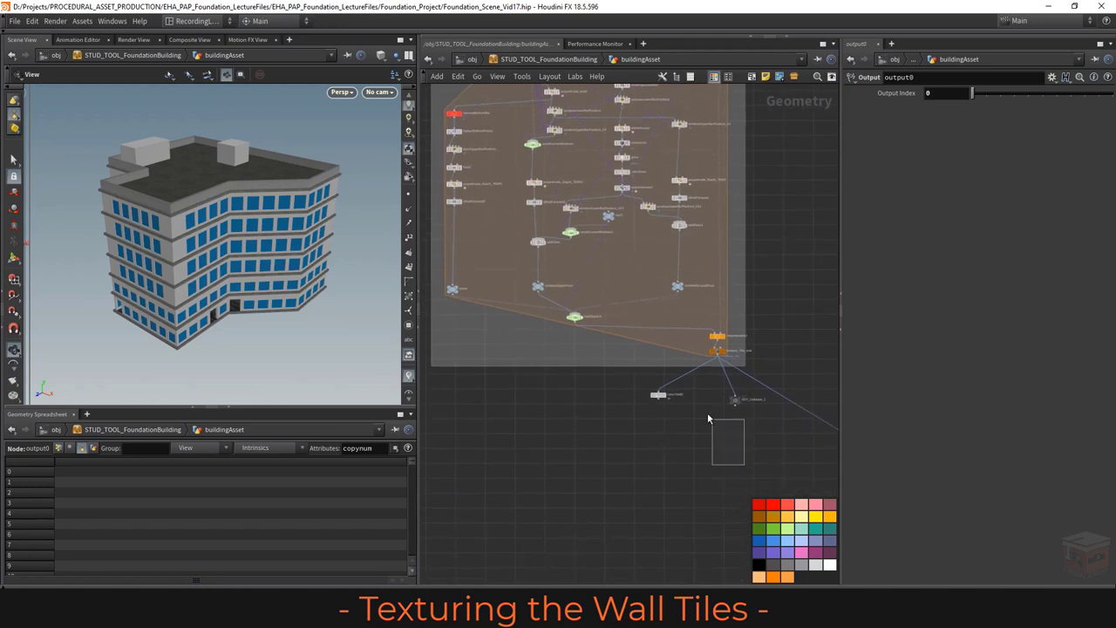
left_click_drag(709, 416, 625, 325)
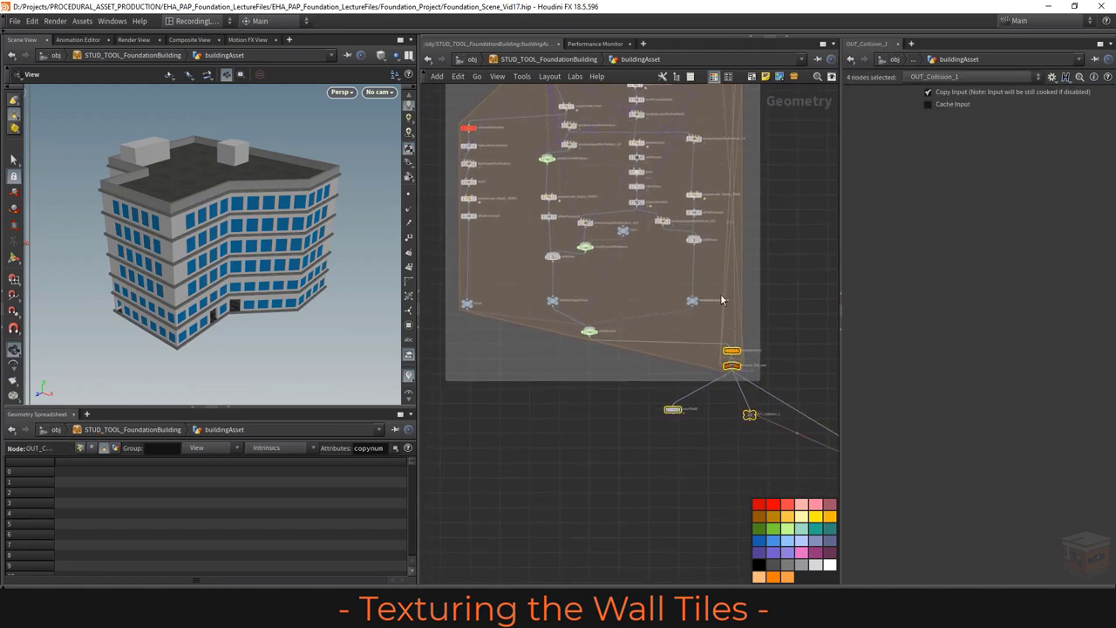
left_click_drag(715, 275, 438, 378, "shift")
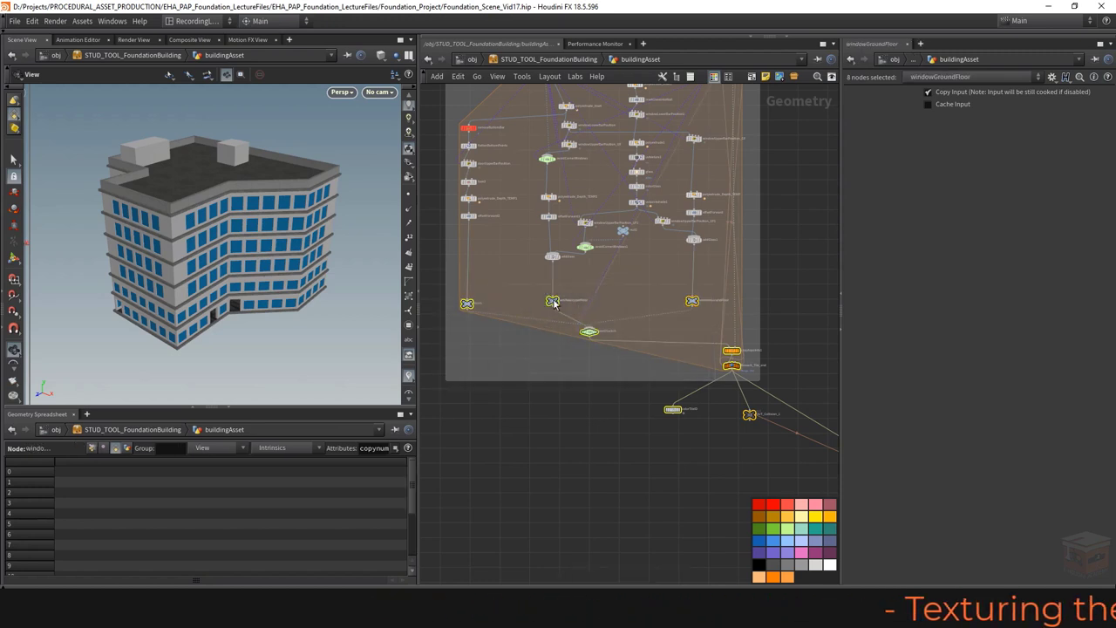
left_click_drag(554, 302, 553, 379)
left_click(627, 448)
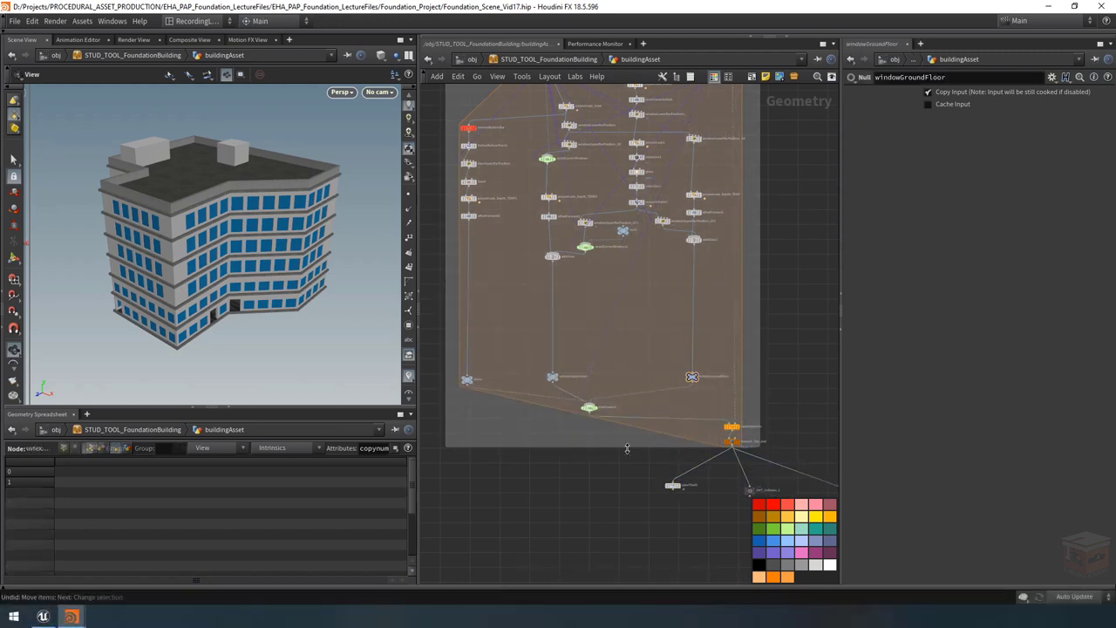
Step: Move uvtexture1 and the glass and merge nodes beneath it down, opening a gap below polyextrude1
scroll(627, 448, "up", 3)
left_click(690, 239)
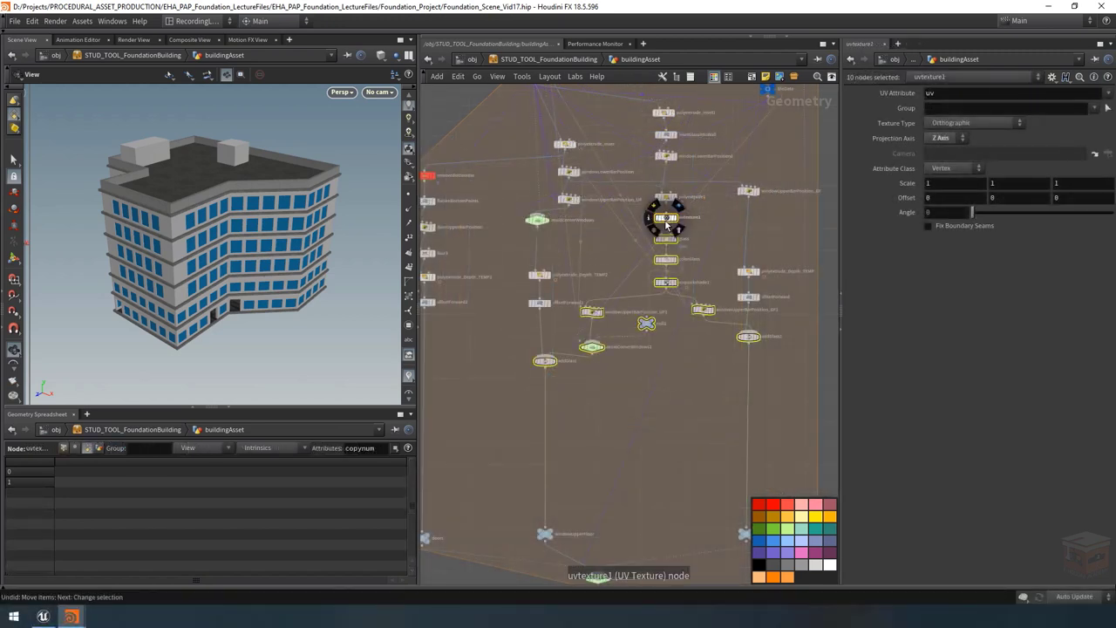
left_click_drag(668, 225, 668, 278)
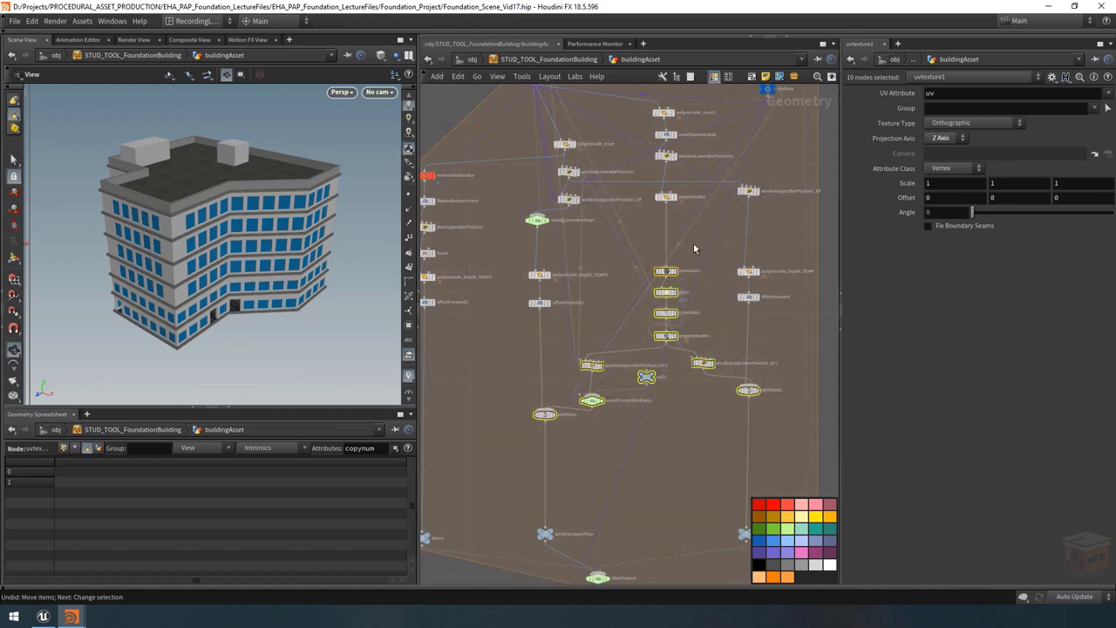
left_click(694, 250)
scroll(728, 297, "down", 4)
scroll(749, 343, "up", 1)
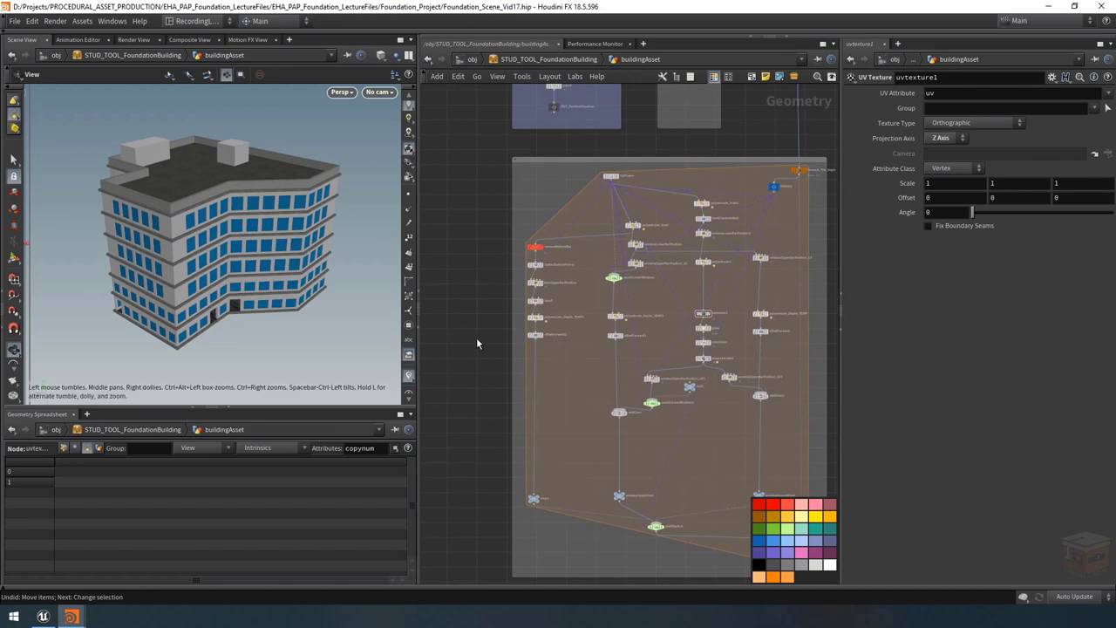
Step: Colour the polyextrude_Depth_TEMP, polyextrude_Depth_TEMP1 and polyextrude_Depth_TEMP2 nodes red
scroll(697, 394, "down", 1)
scroll(698, 388, "up", 4)
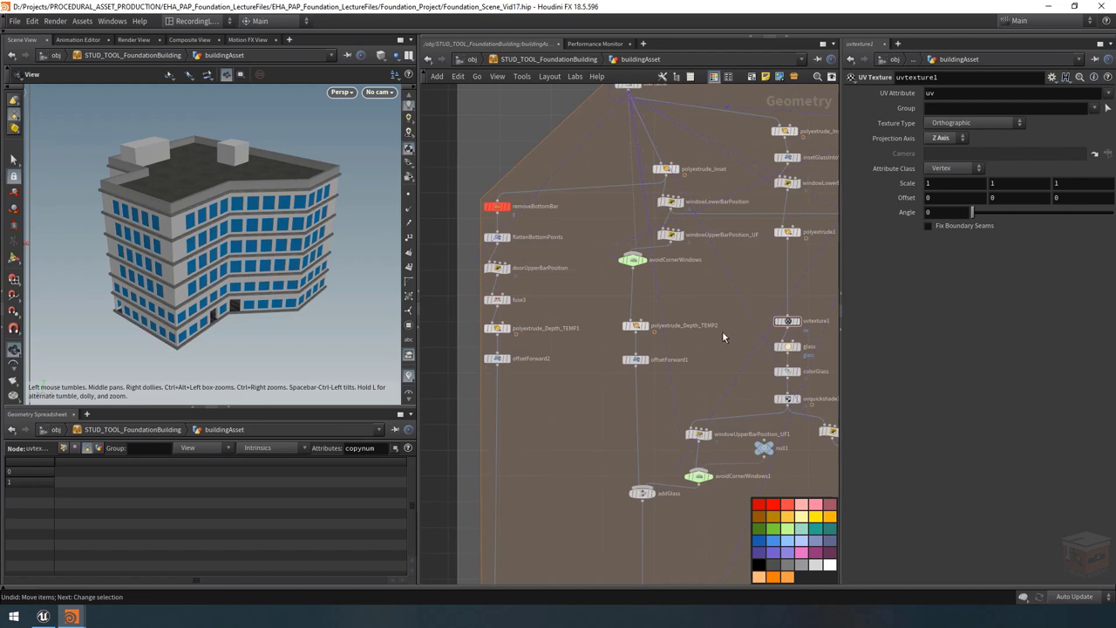
middle_click_drag(562, 389, 610, 380)
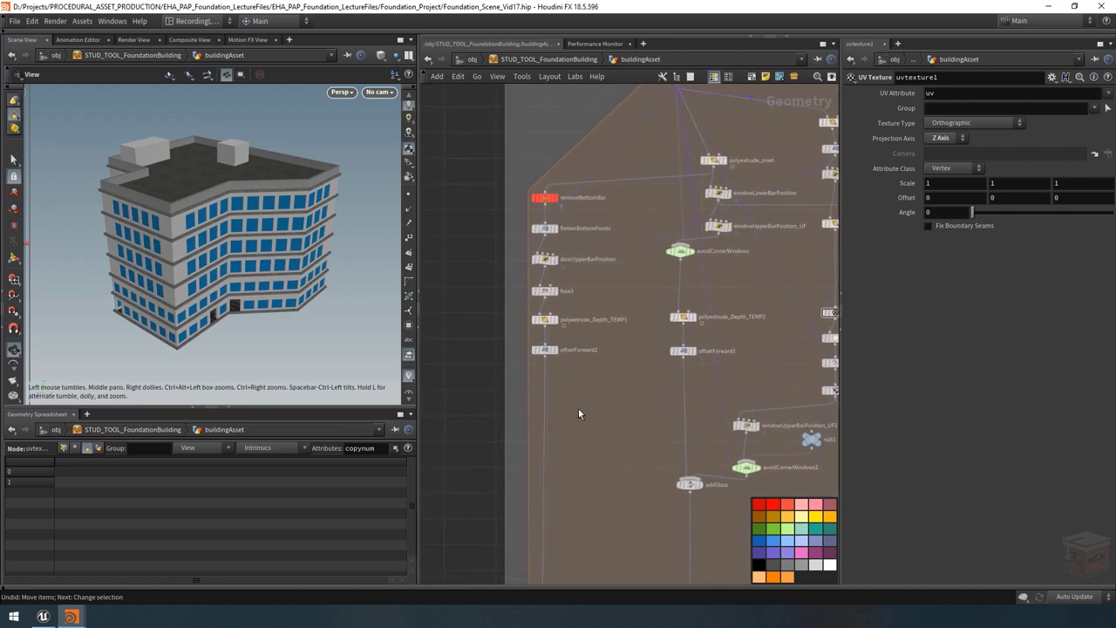
left_click(546, 320)
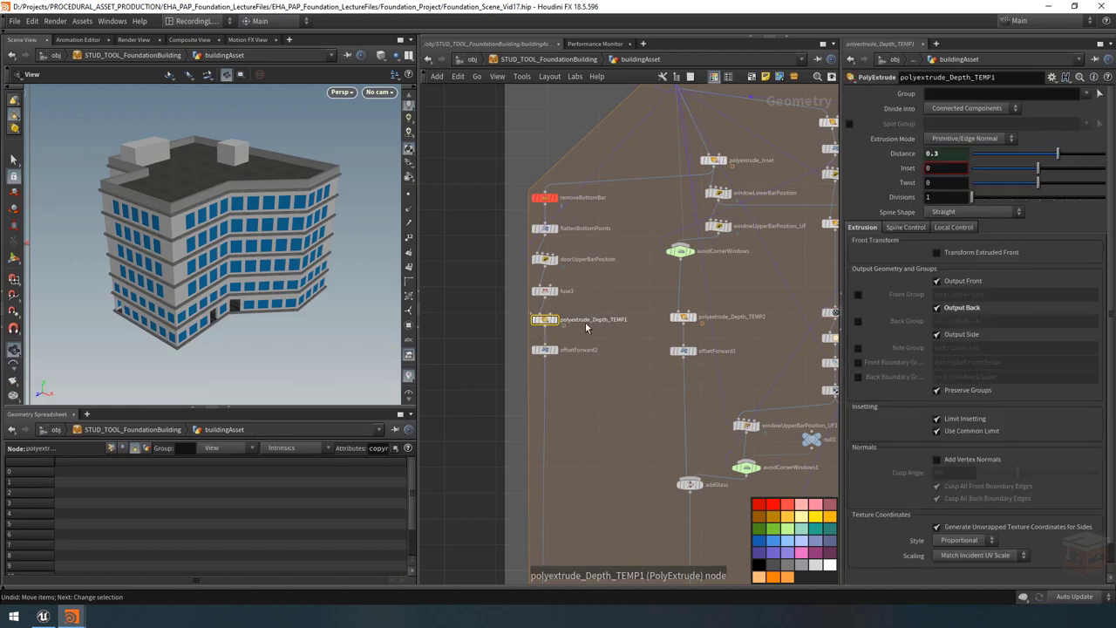
middle_click_drag(724, 297, 635, 293)
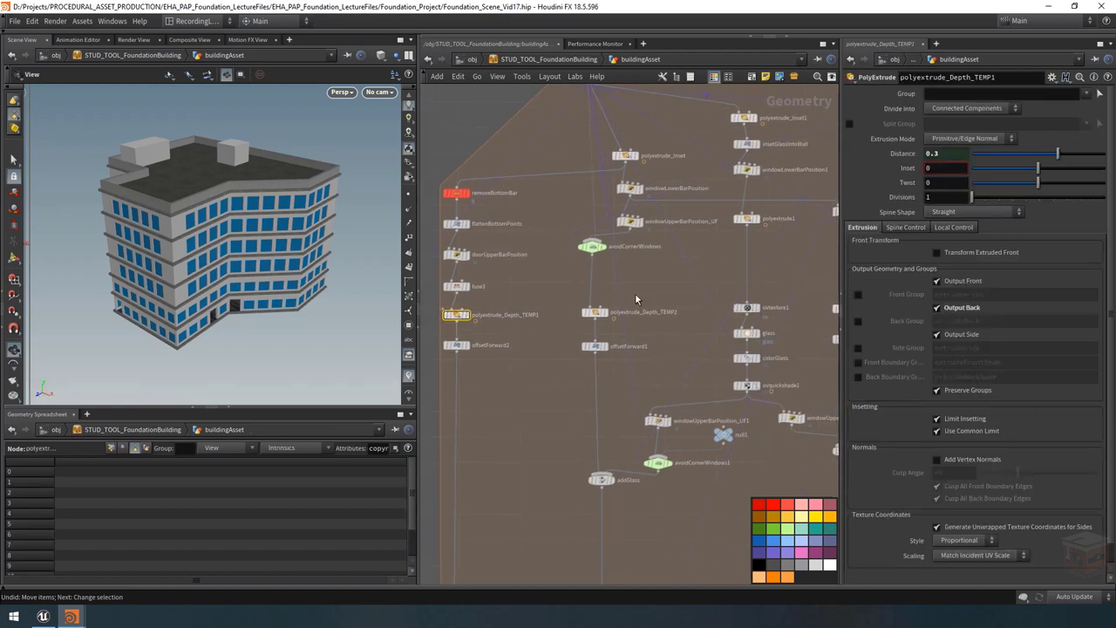
left_click_drag(655, 286, 557, 323)
mouse_move(602, 318)
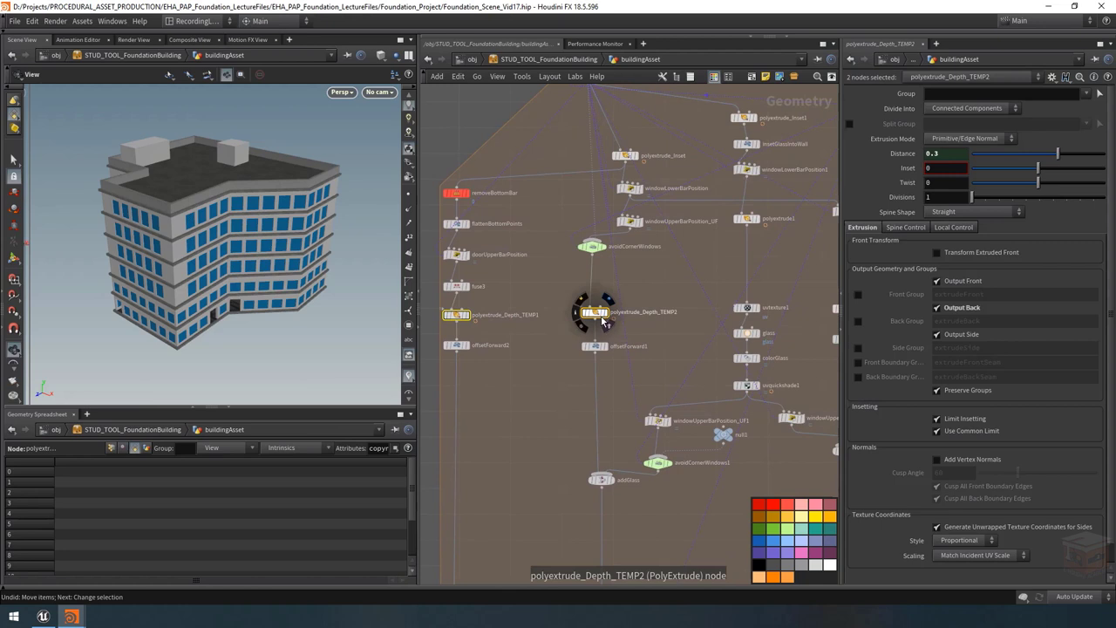
middle_click_drag(668, 294, 476, 292)
mouse_move(663, 313)
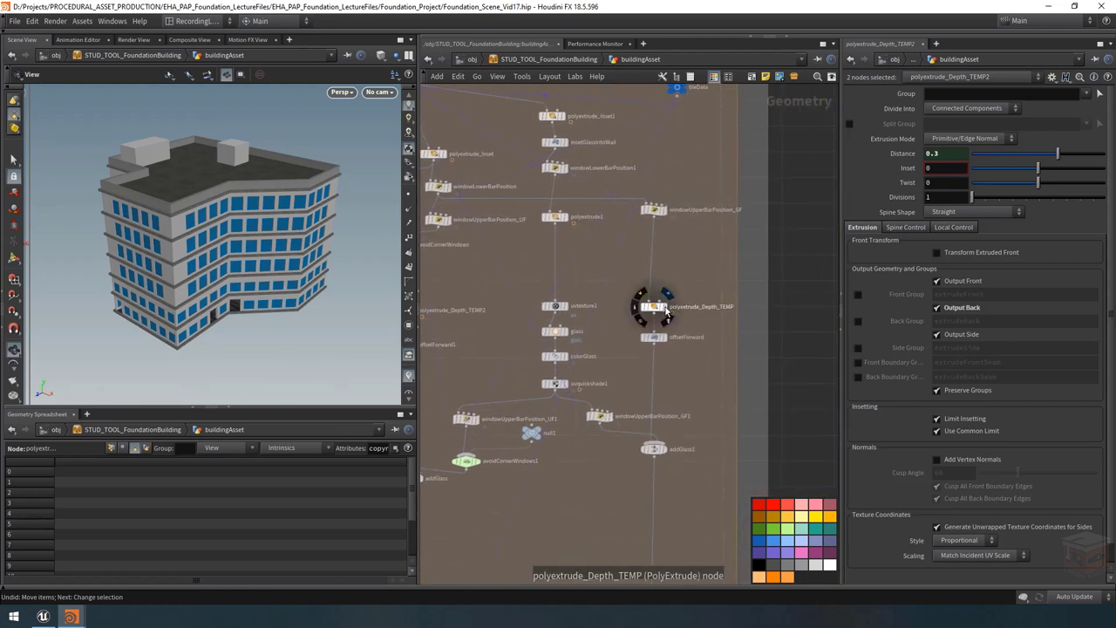
left_click(660, 307, "shift")
scroll(689, 277, "down", 5)
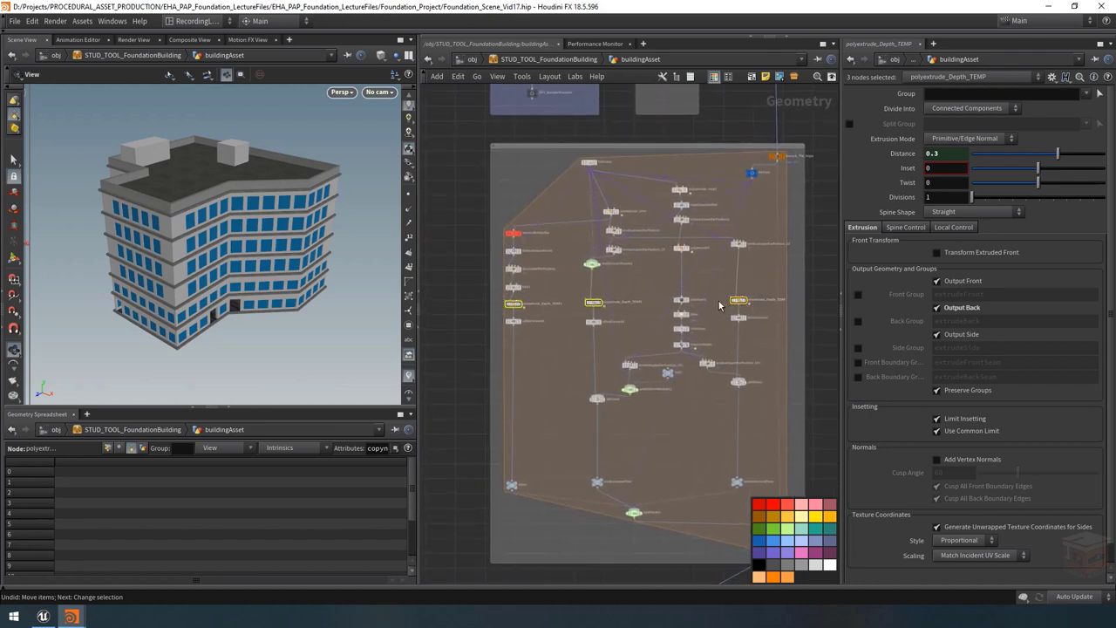
scroll(699, 234, "up", 5)
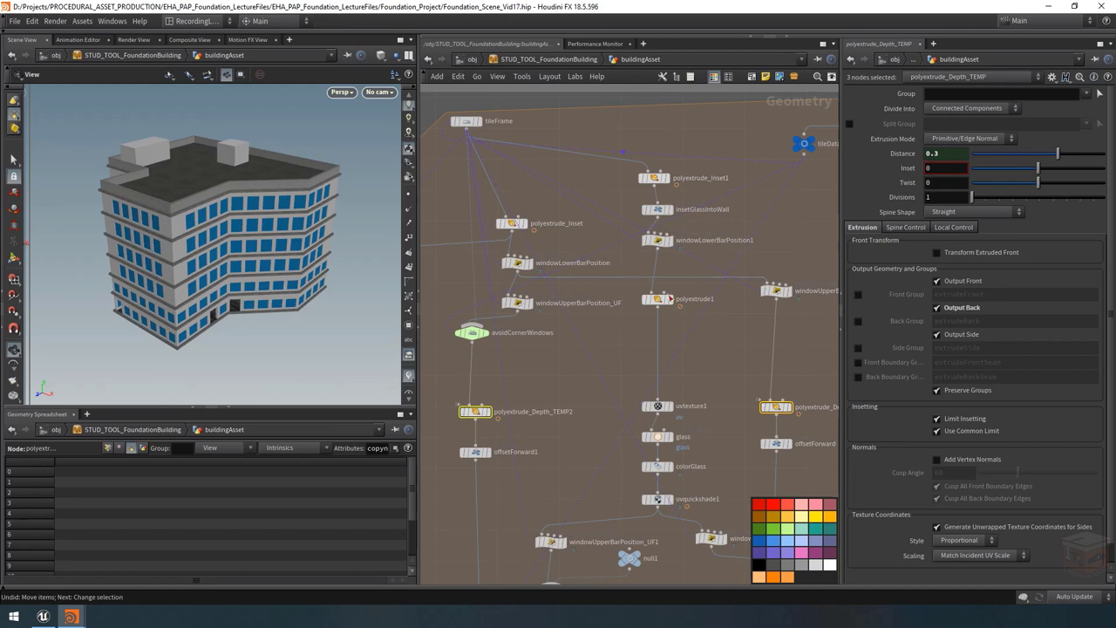
scroll(695, 254, "down", 5)
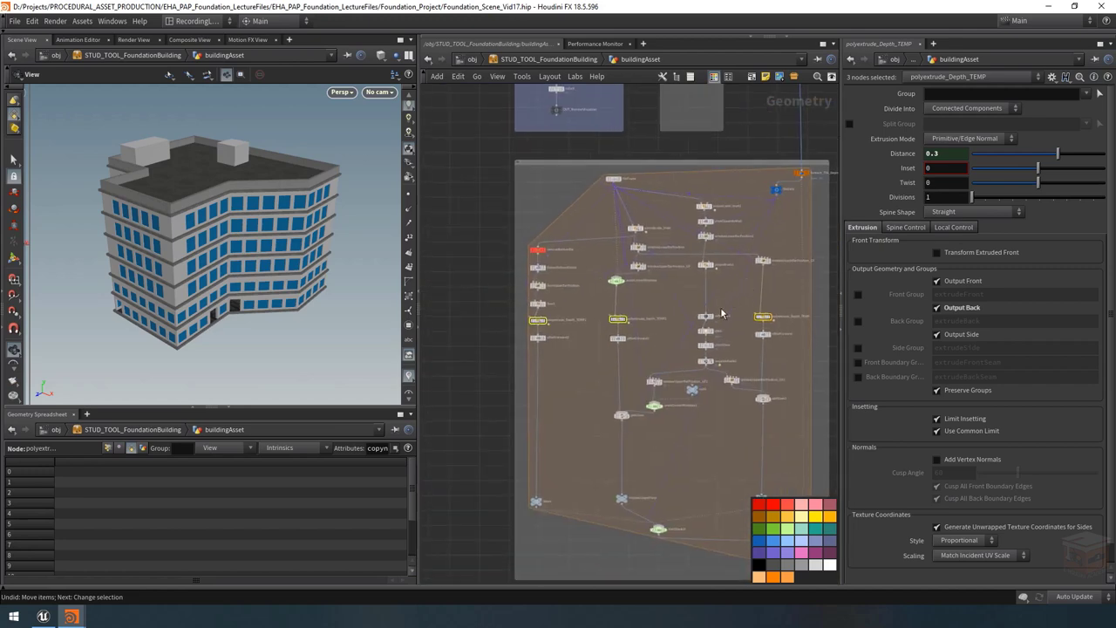
key("ctrl+z")
scroll(741, 493, "up", 1)
left_click(758, 505)
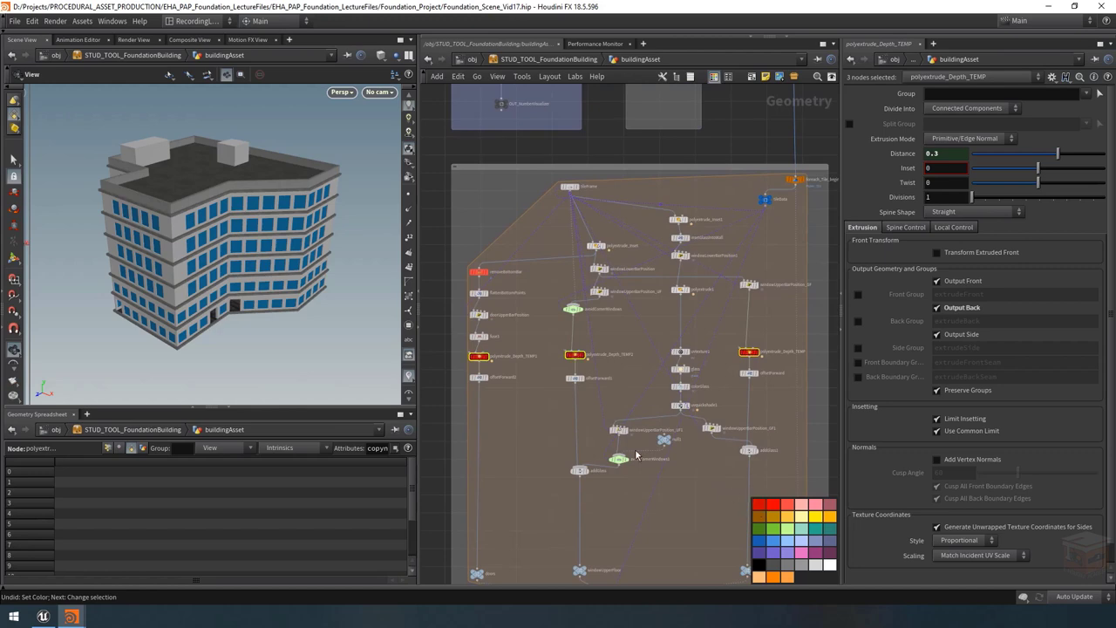
Step: Move polyextrude_Depth_TEMP1 out to the side of the door branch, away from fuse3 and offsetForward2
scroll(529, 416, "up", 3)
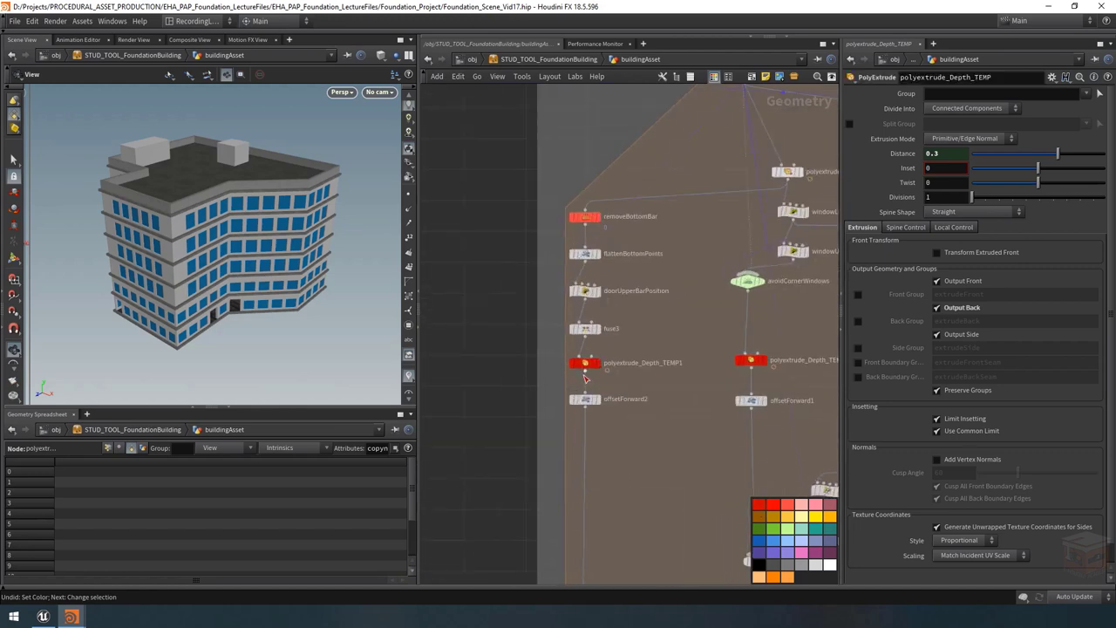
left_click_drag(581, 359, 457, 368)
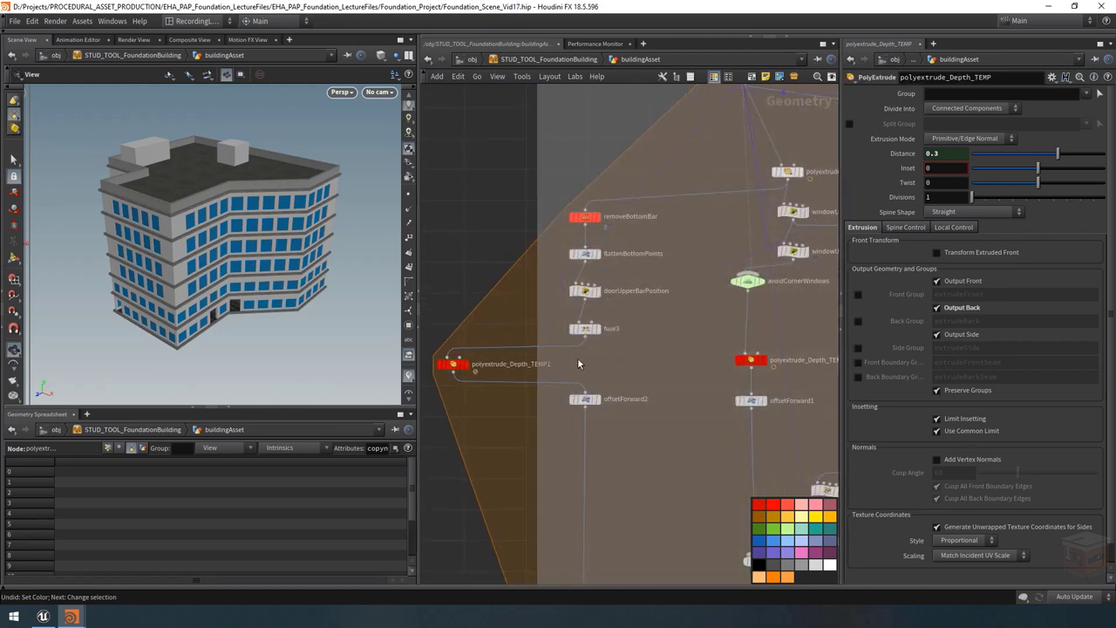
scroll(612, 376, "down", 6)
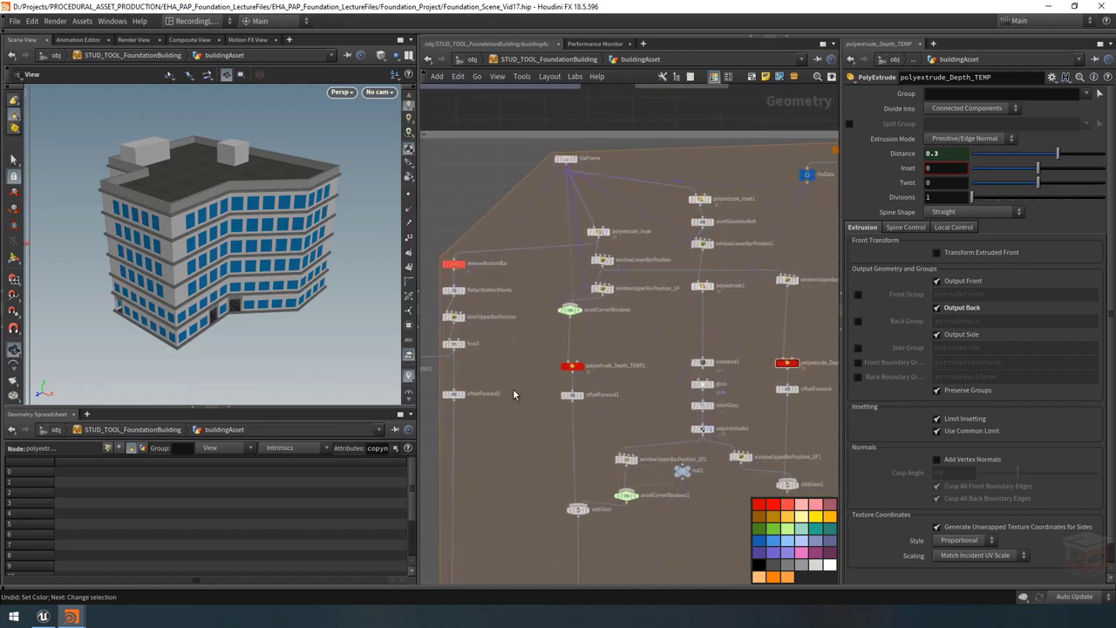
Step: Copy the STUD_UTIL_ExtrudeAndTexture_Floors node into the door branch and insert it between fuse3 and offsetForward2
scroll(663, 287, "up", 8)
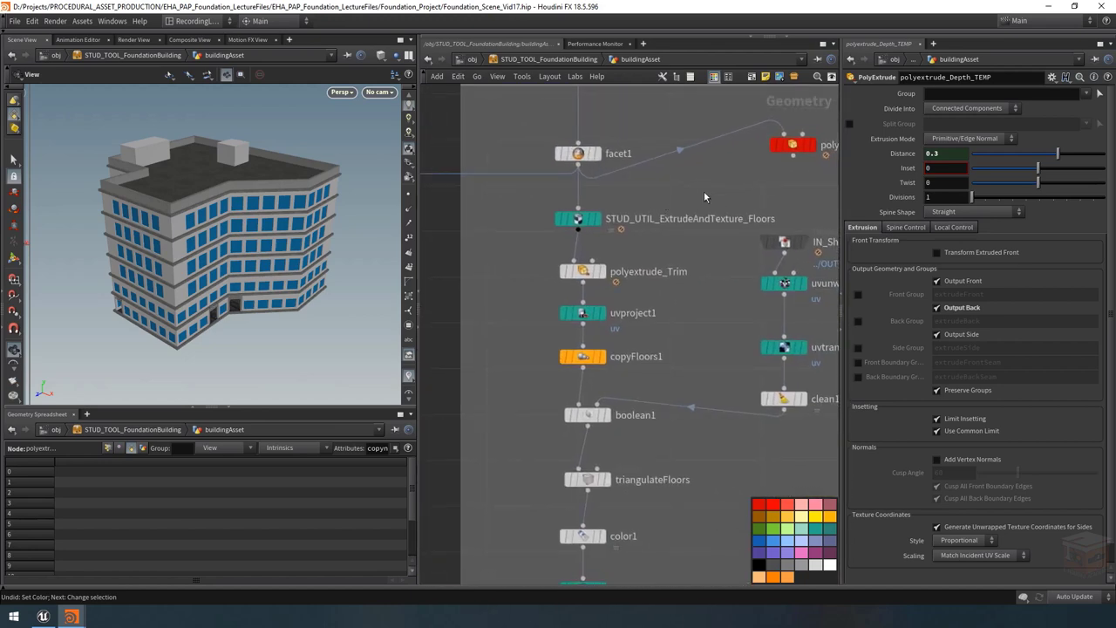
left_click(662, 218)
key("ctrl+c")
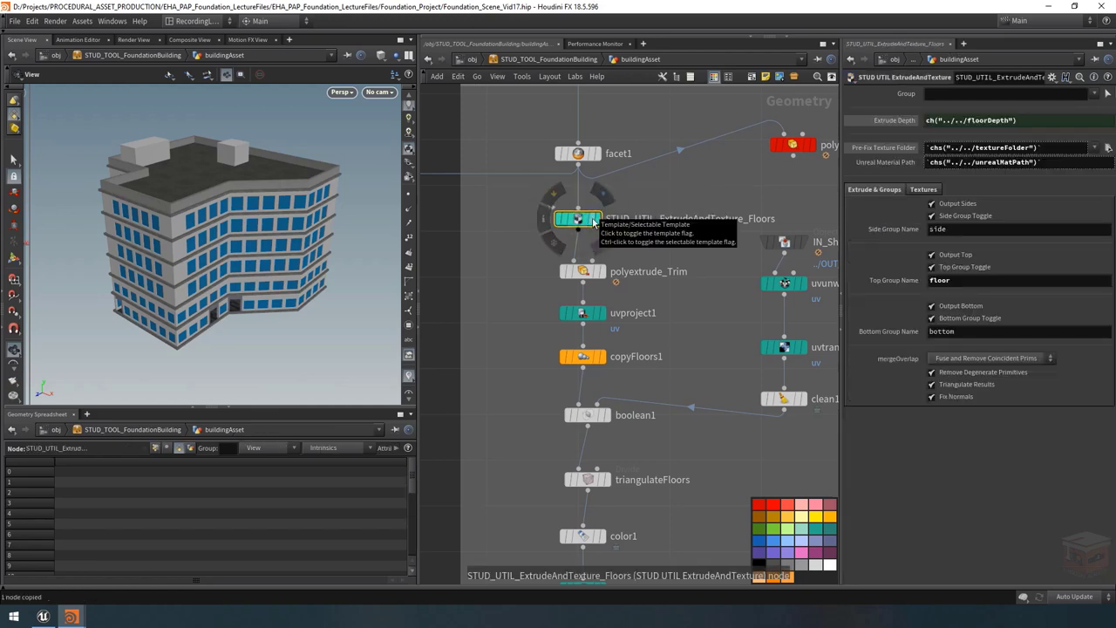
scroll(574, 352, "down", 6)
scroll(576, 349, "up", 8)
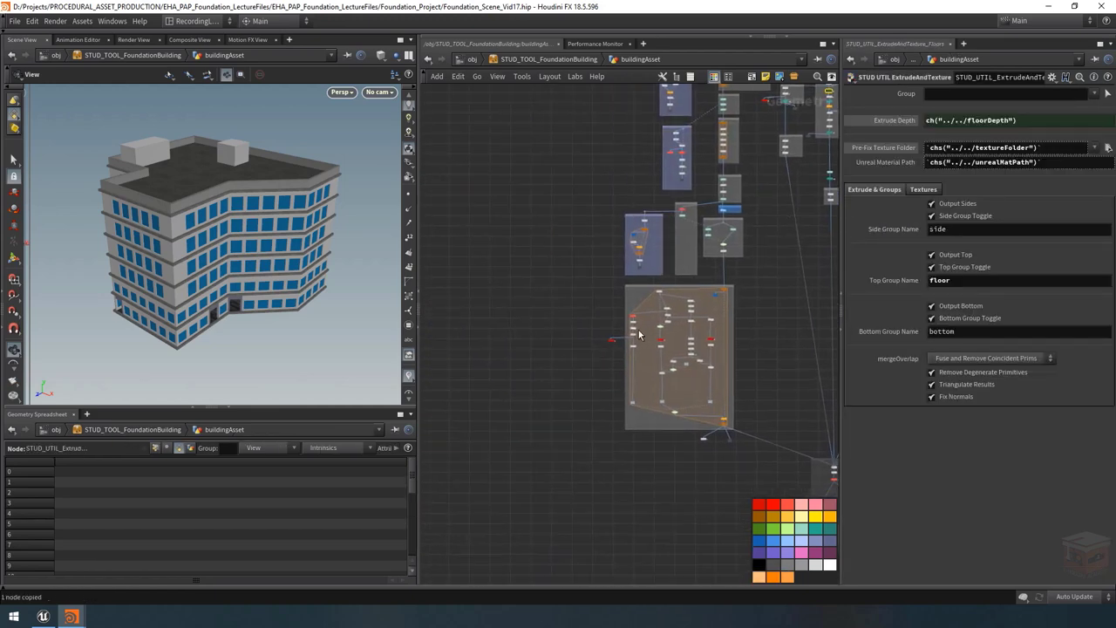
key("ctrl+v")
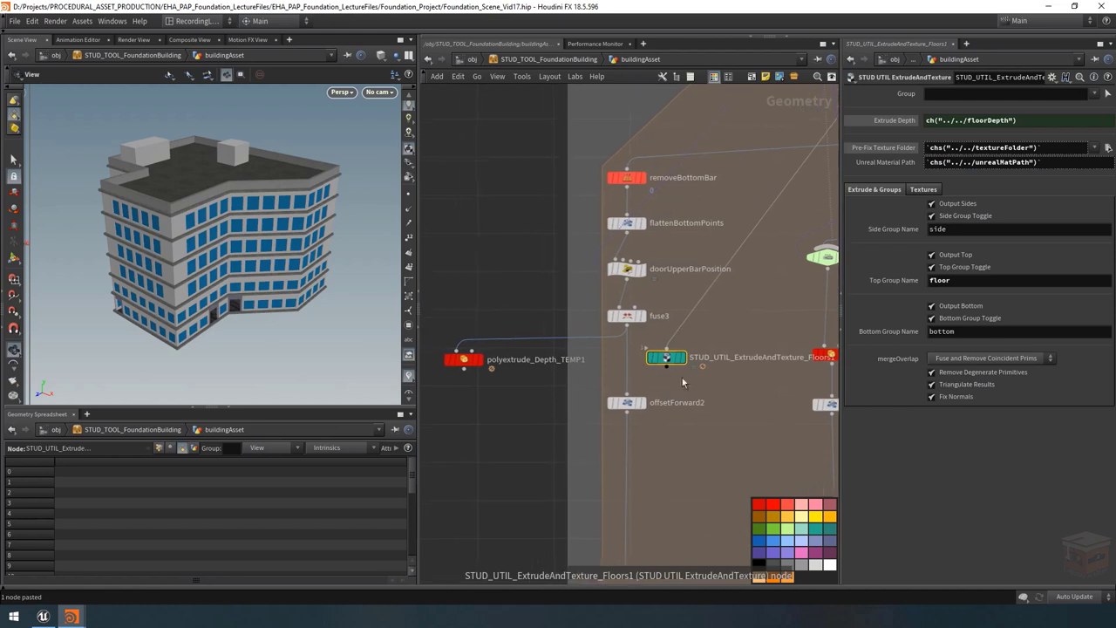
left_click(665, 349)
left_click_drag(665, 357, 629, 360)
middle_click_drag(726, 386, 692, 389)
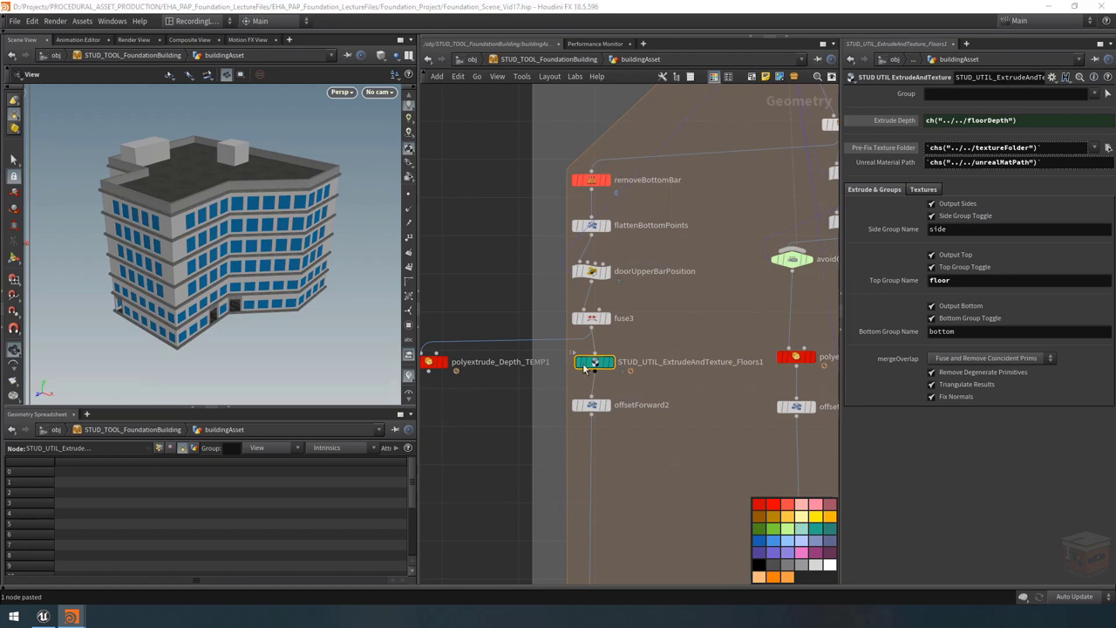
Step: Rename the pasted extrude-and-texture node as STUD_UTIL_ExtrudeAndTexture_Doors
double_click(735, 363)
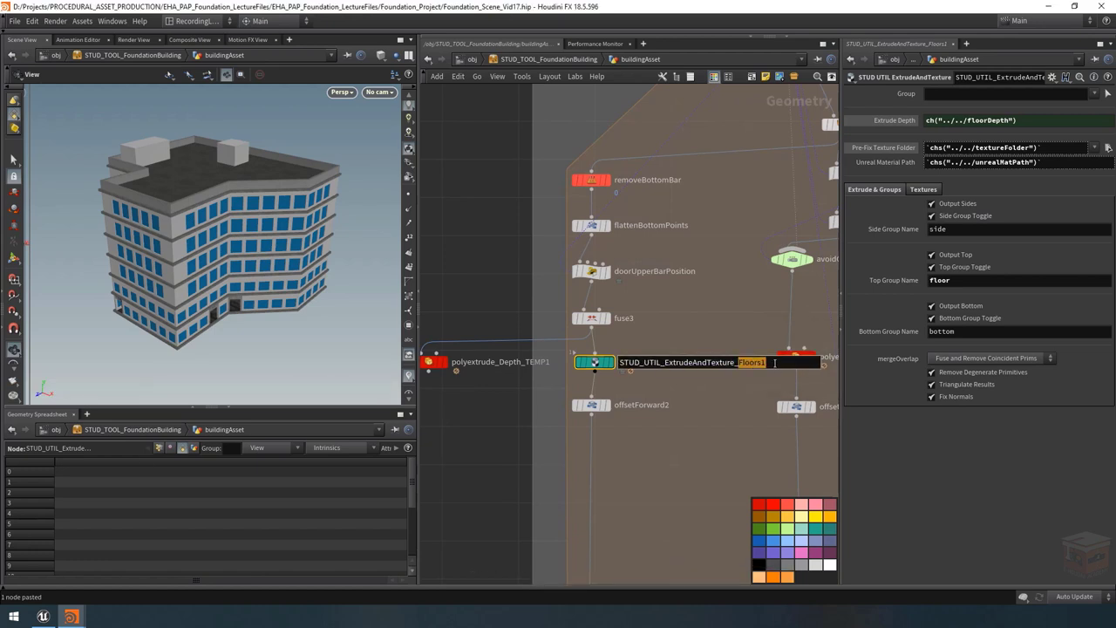
type("Doors")
key("Return")
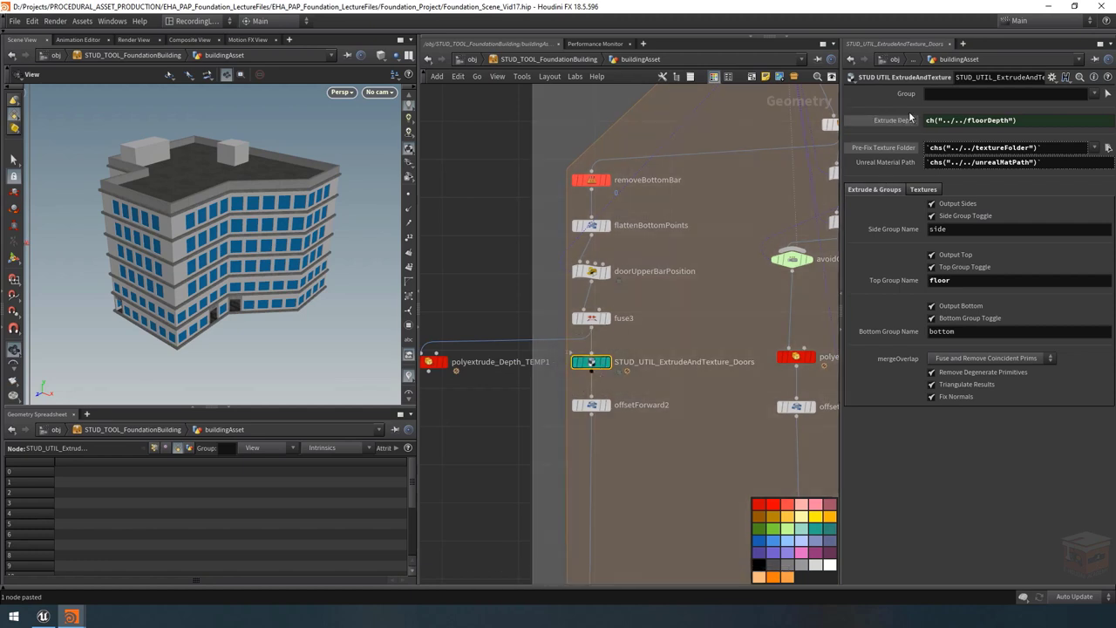
Step: Copy the distance expression from polyextrude_Depth_TEMP1 and set the door extrude-and-texture node's Extrude Depth to ch("../../wallThickness")
middle_click_drag(433, 337, 478, 339)
left_click(473, 363)
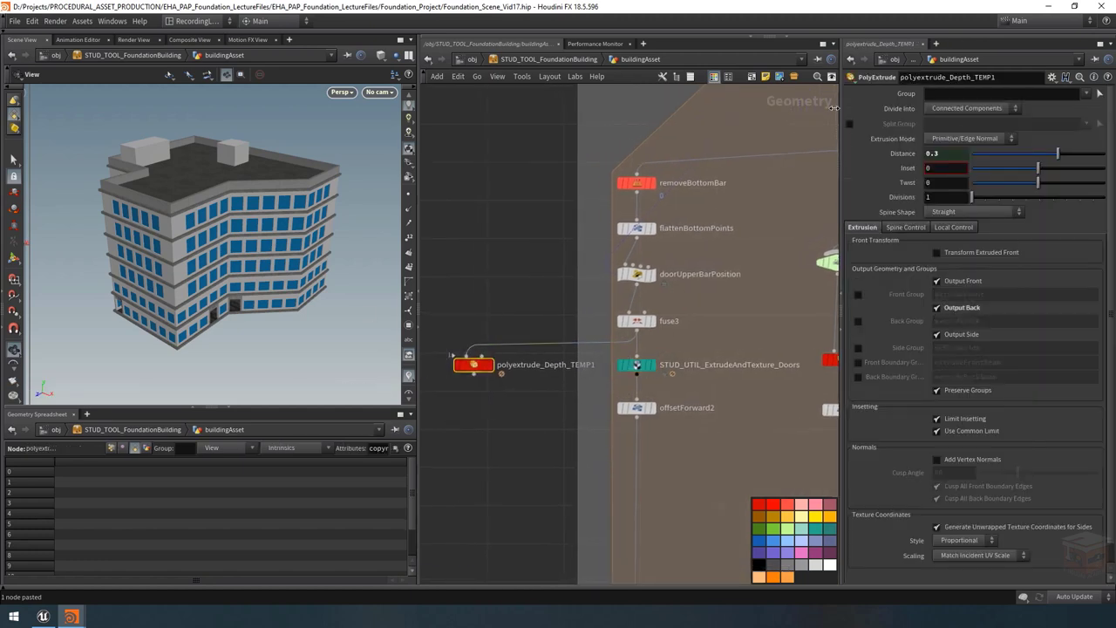
key("ctrl+v")
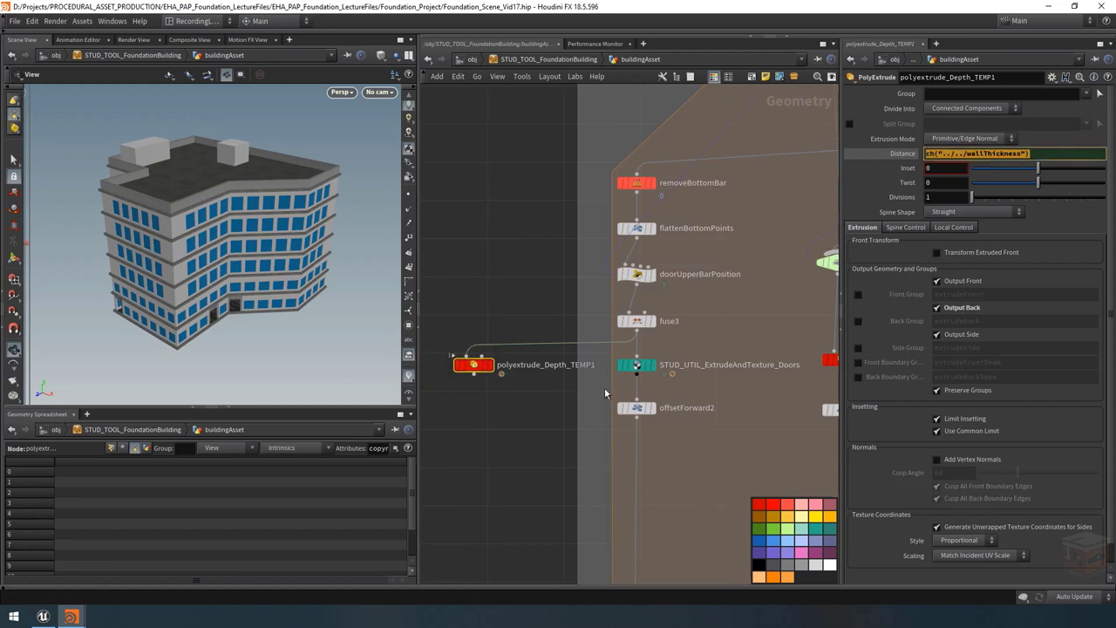
left_click(636, 364)
middle_click_drag(759, 314, 702, 322)
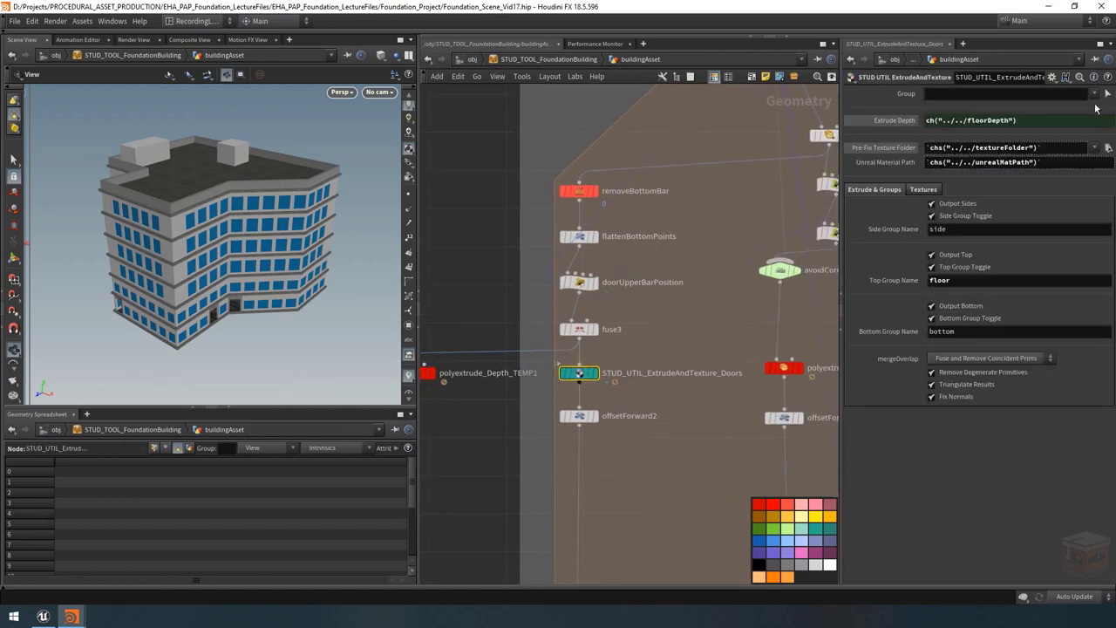
triple_click(1024, 122)
key("ctrl+v")
key("Return")
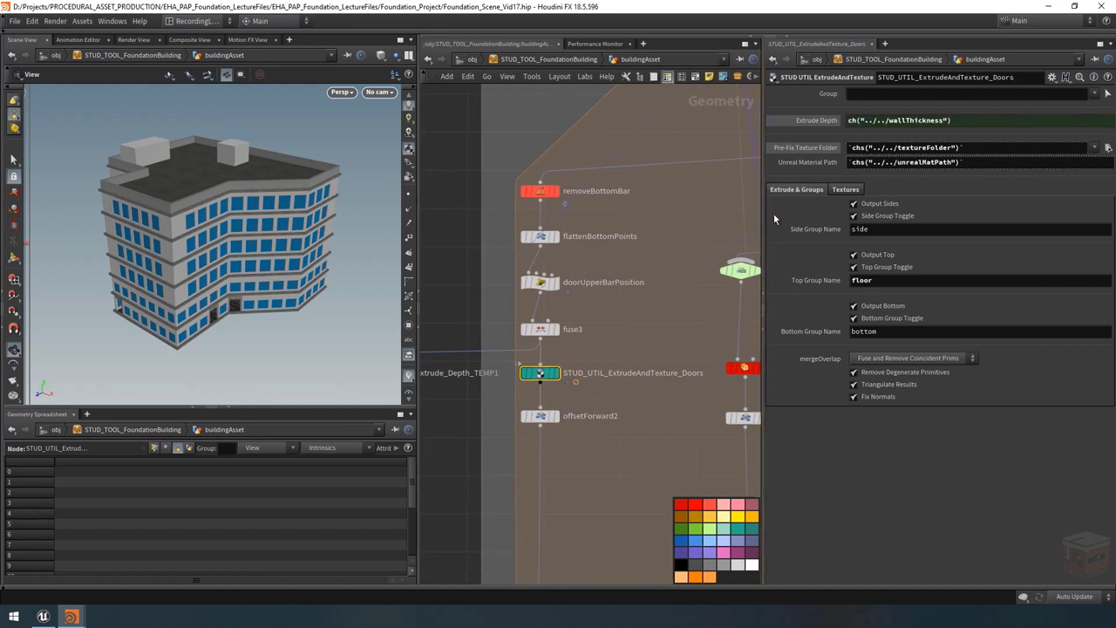
Step: Display the door branch's extrude-and-texture node and revert its Top Group Name to the default, top
key("ctrl+v")
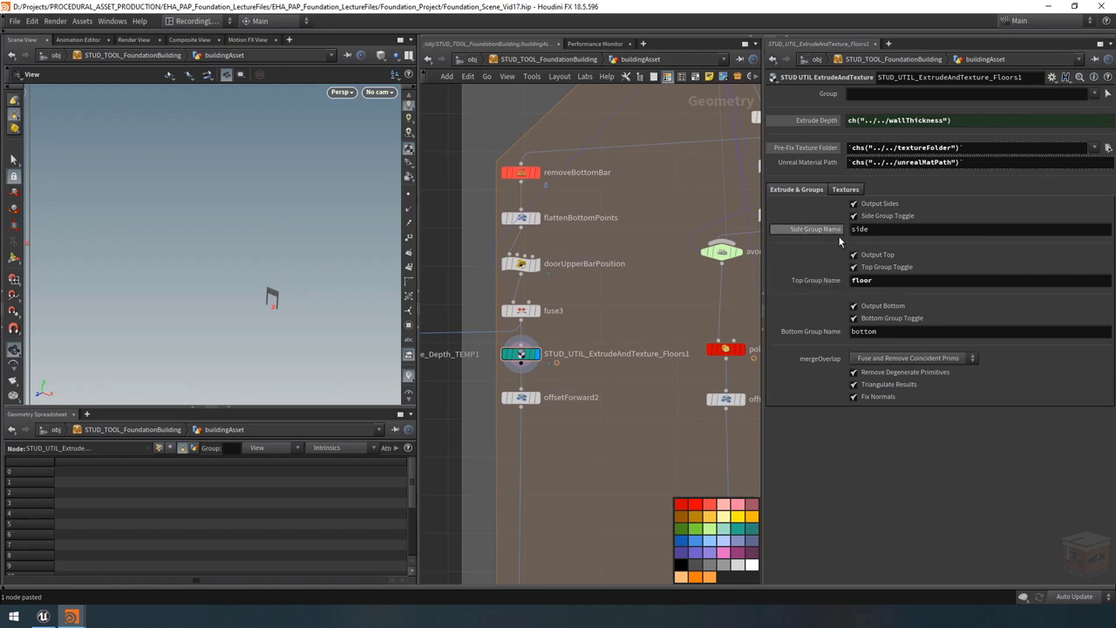
right_click(815, 280)
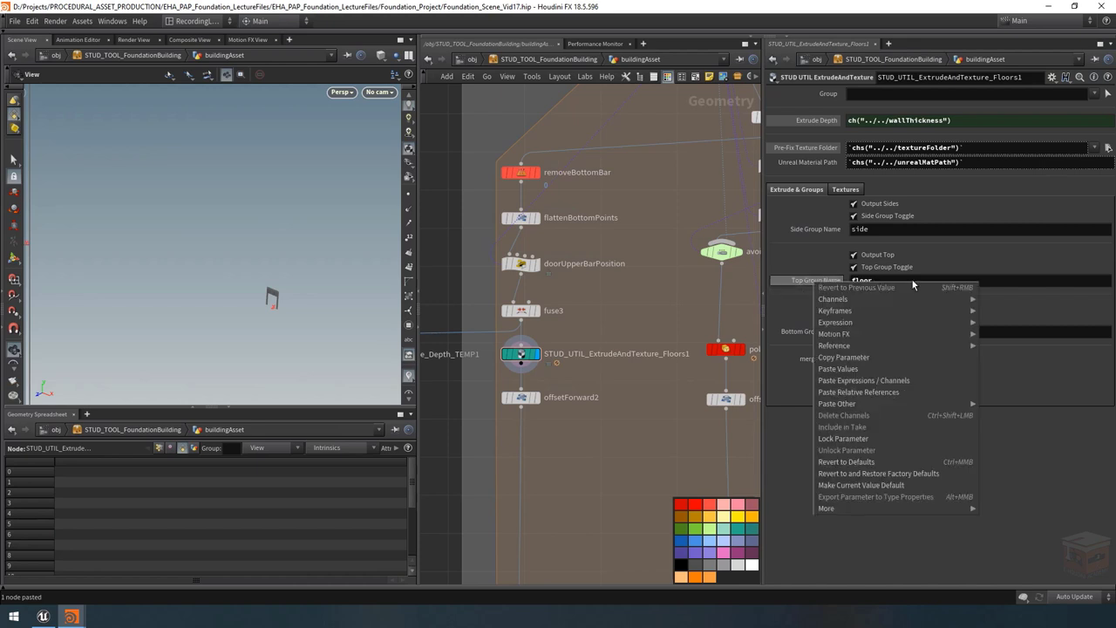
left_click(853, 462)
key("ctrl+z")
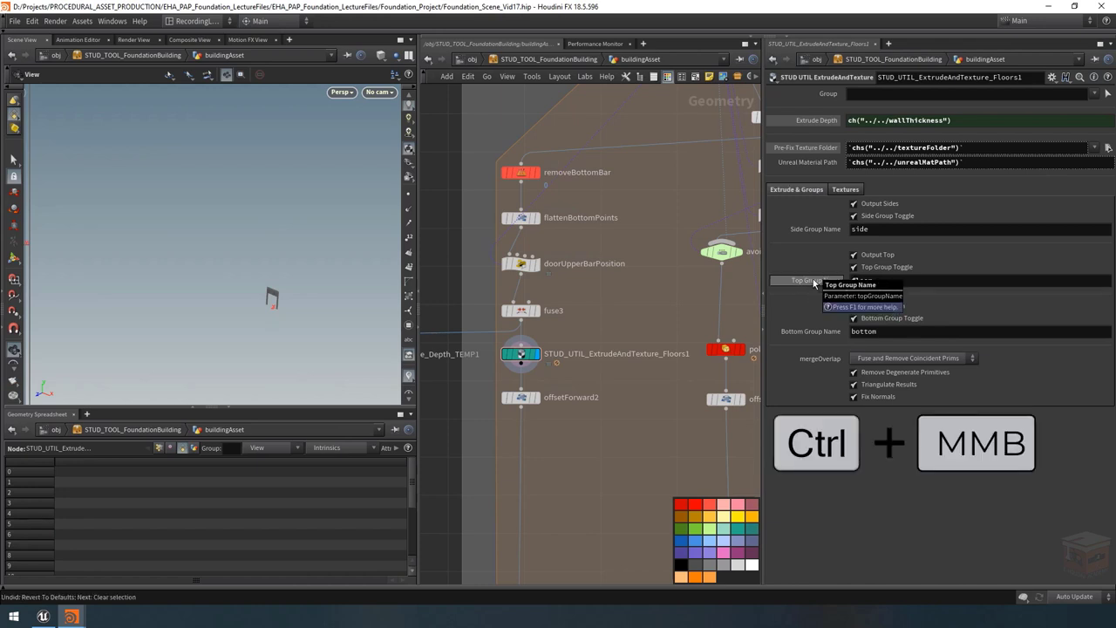
middle_click(816, 281, "ctrl")
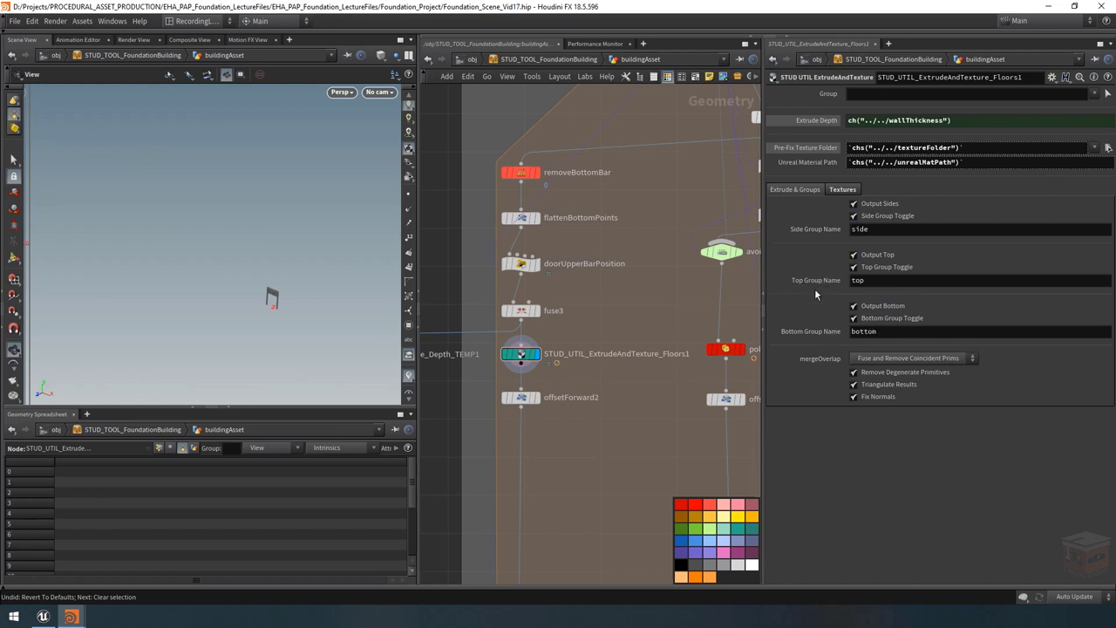
Step: Examine the textured door frame alongside the node's texture settings, and display fuse3 to check the flat frame's orientation
left_click(842, 190)
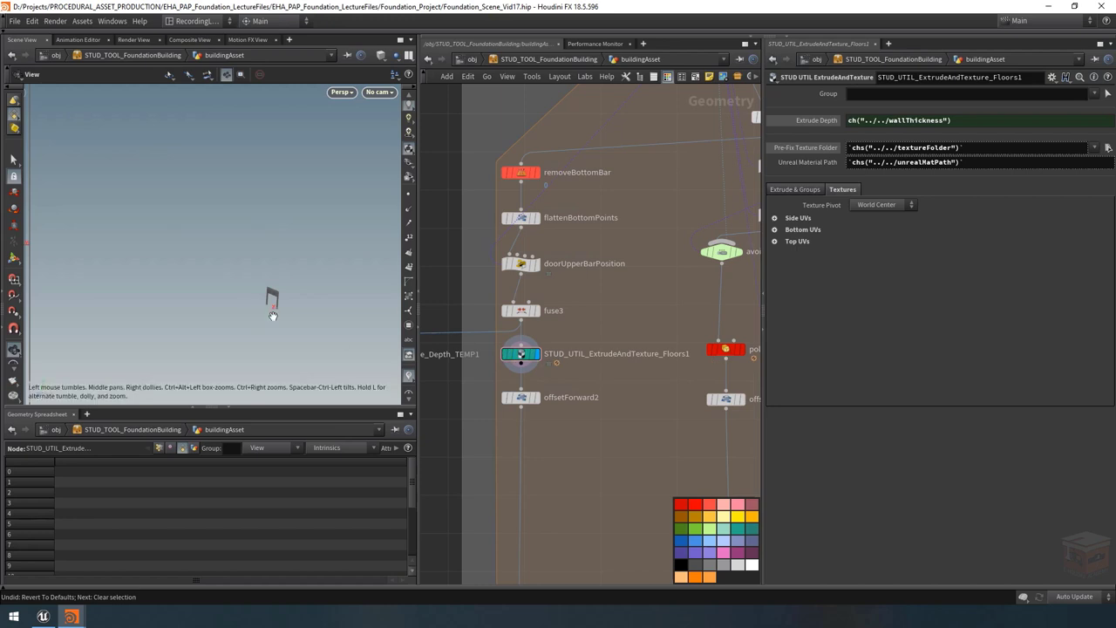
scroll(270, 297, "up", 8)
scroll(270, 271, "down", 10)
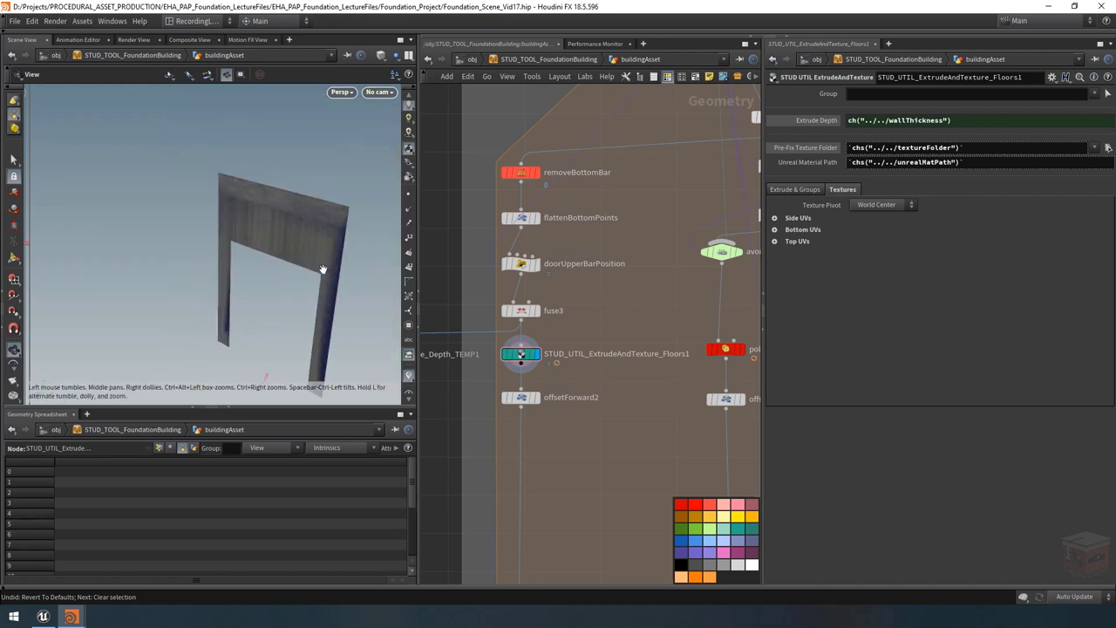
left_click_drag(324, 267, 274, 232)
left_click(535, 311)
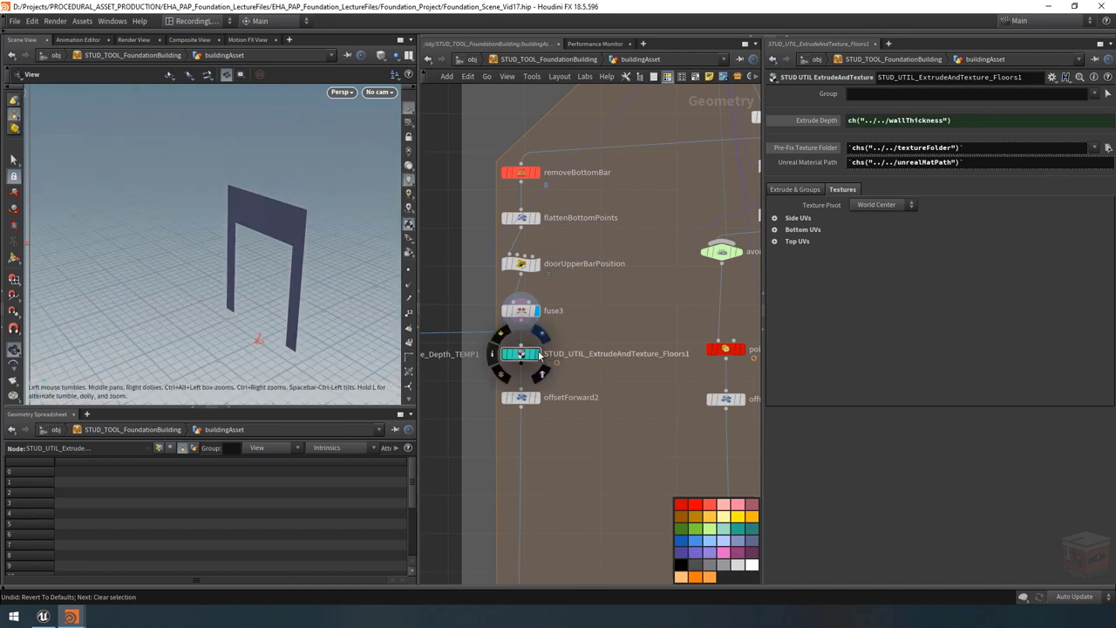
left_click_drag(274, 316, 238, 328)
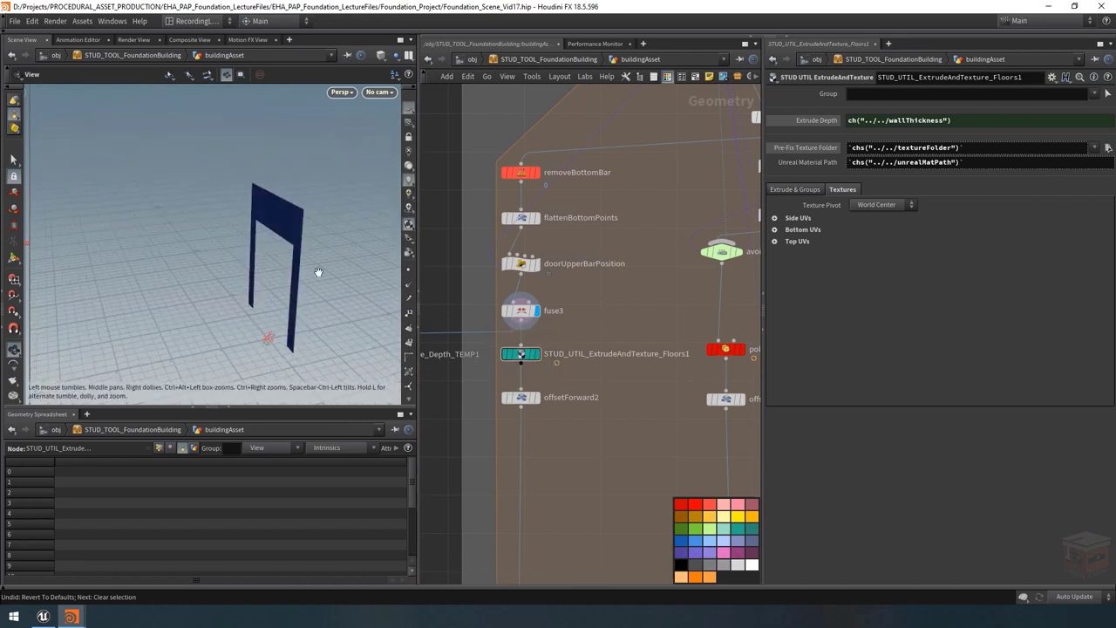
Step: Move offsetForward2 and the extrude-and-texture node down to make room for a node below fuse3
middle_click_drag(562, 424, 565, 359)
left_click(523, 333)
left_click_drag(523, 332, 523, 397)
middle_click_drag(520, 292, 502, 324)
left_click_drag(502, 325, 504, 367)
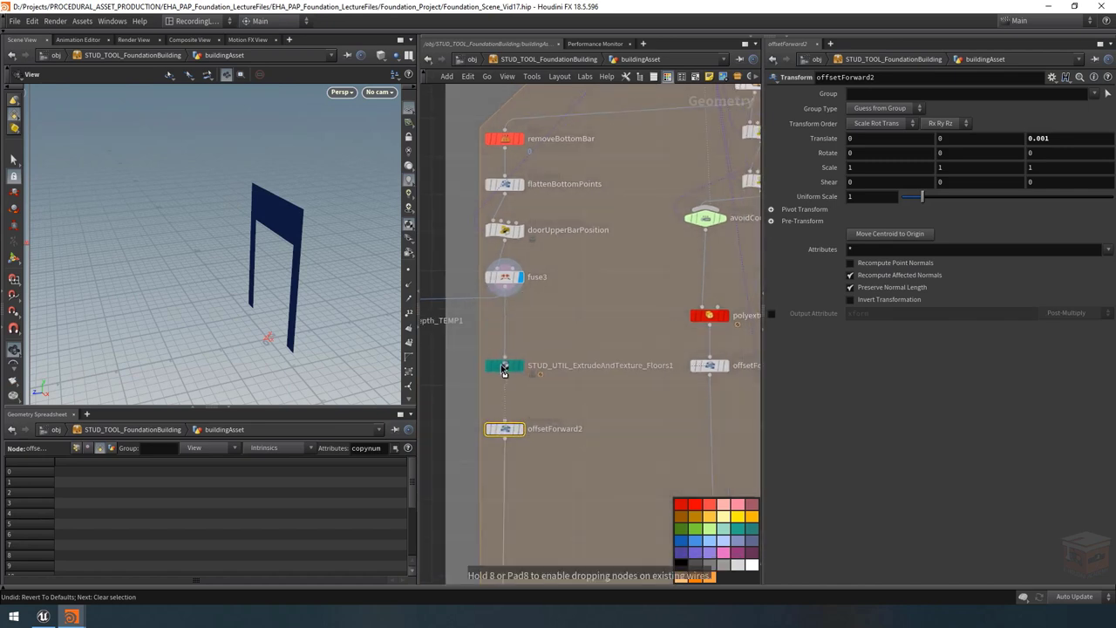
Step: Add a Transform node between fuse3 and the door branch's extrude-and-texture node
mouse_move(288, 249)
left_mouse_down()
mouse_move(294, 265)
mouse_move(400, 278)
mouse_move(289, 244)
left_mouse_up()
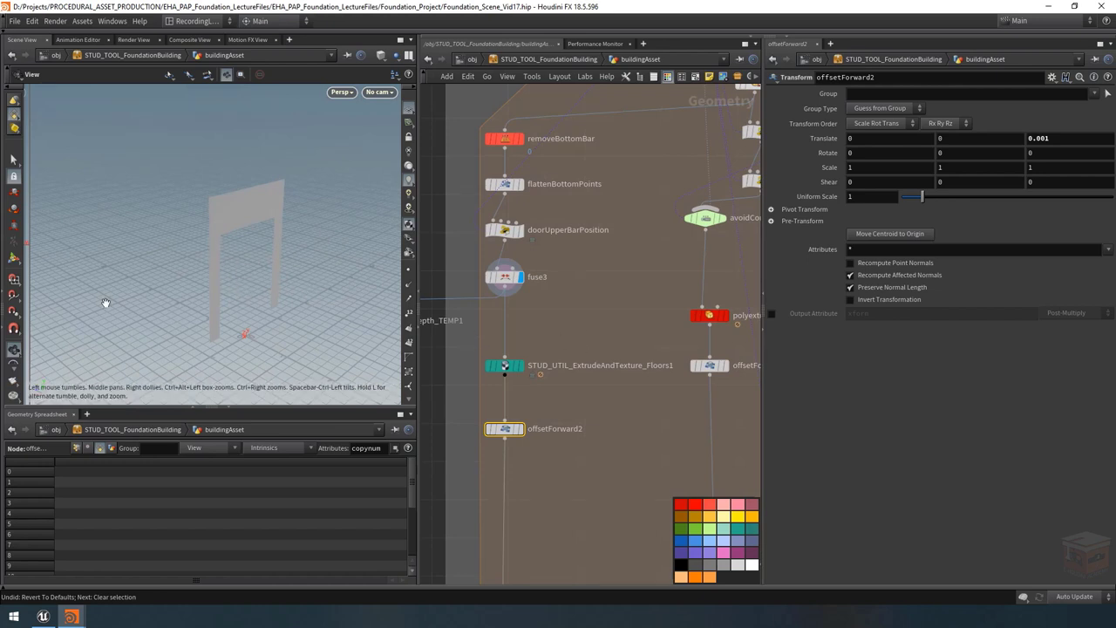
scroll(558, 337, "down", 5)
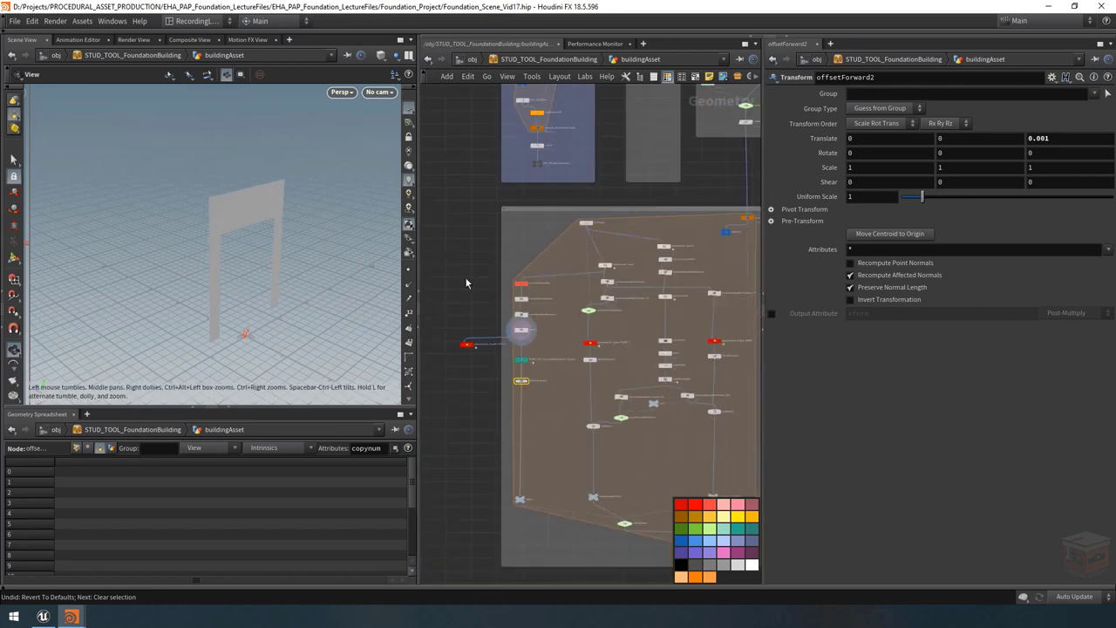
left_click_drag(219, 271, 199, 256)
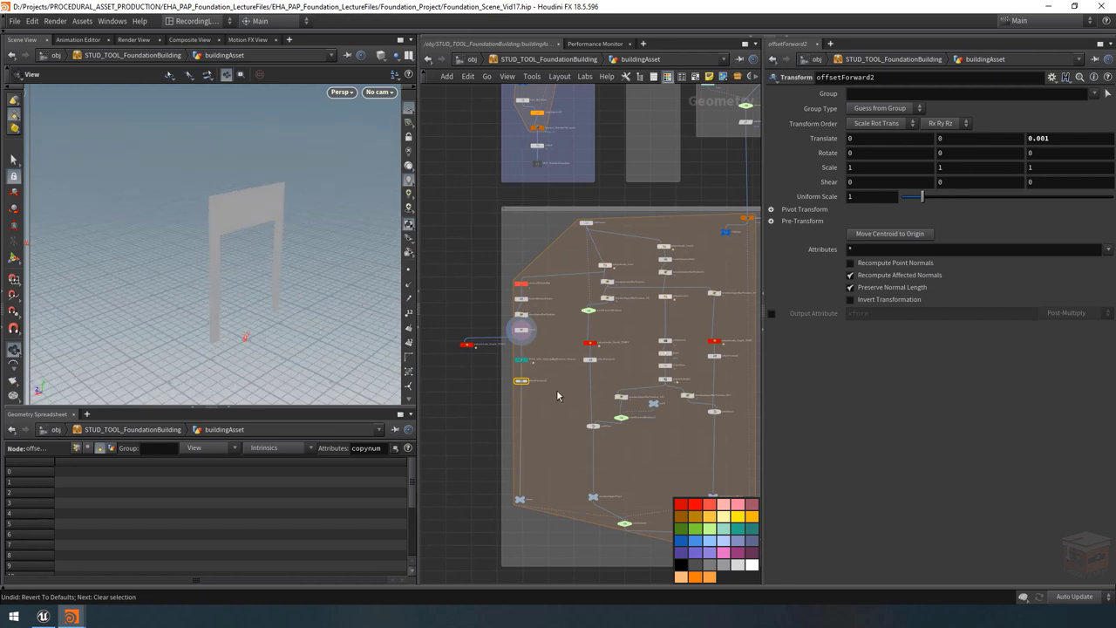
scroll(556, 395, "up", 5)
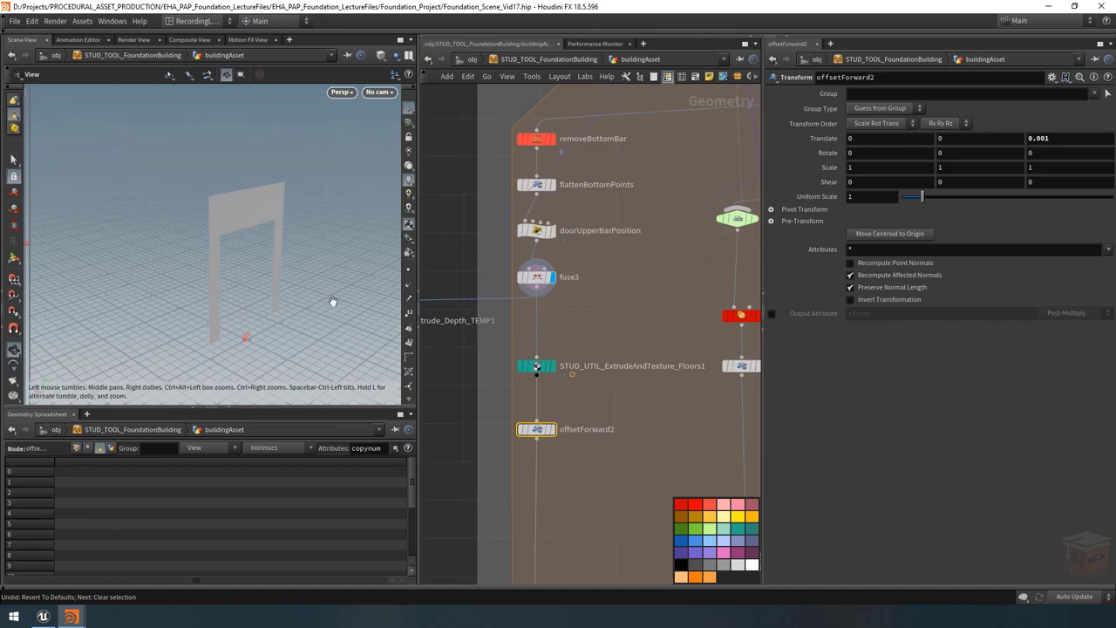
middle_click_drag(577, 328, 586, 323)
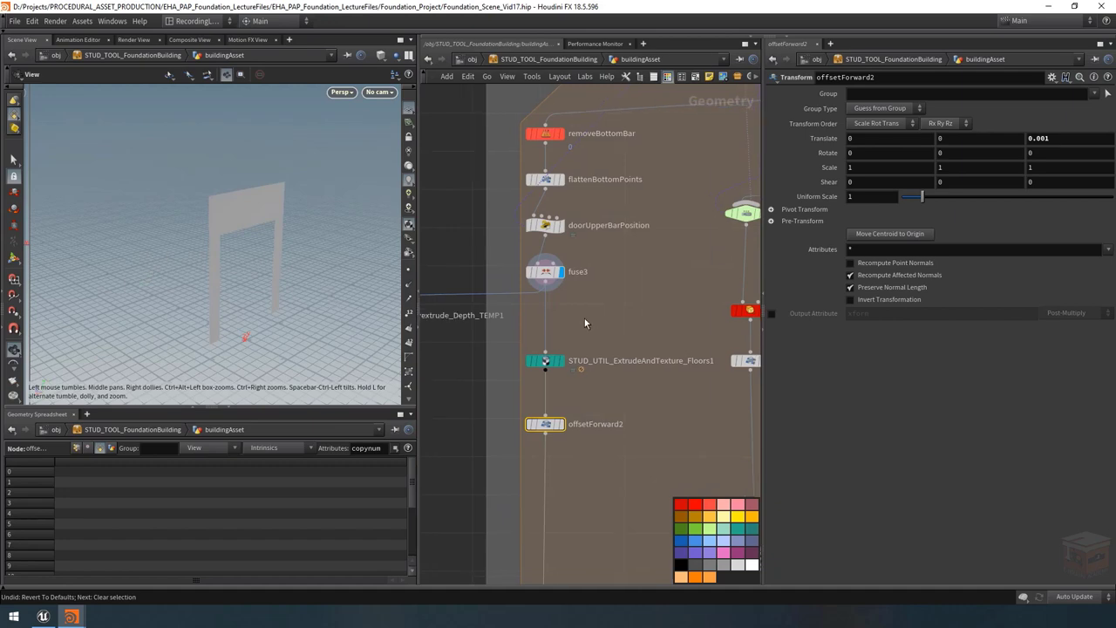
key("Tab")
left_click(585, 323)
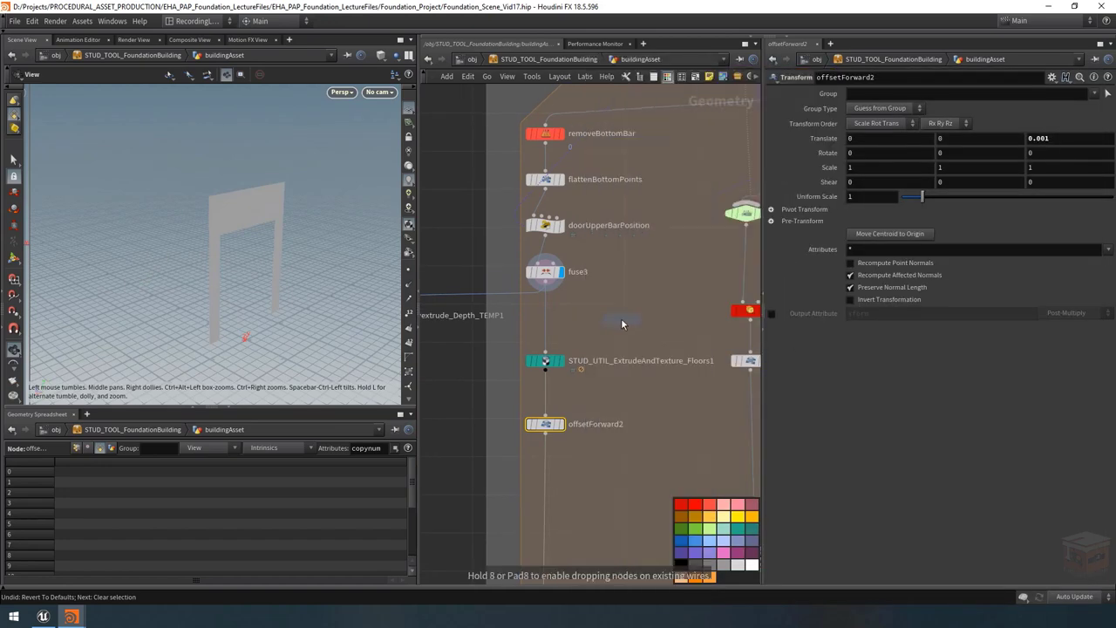
left_click(621, 318)
left_click_drag(616, 323, 575, 324)
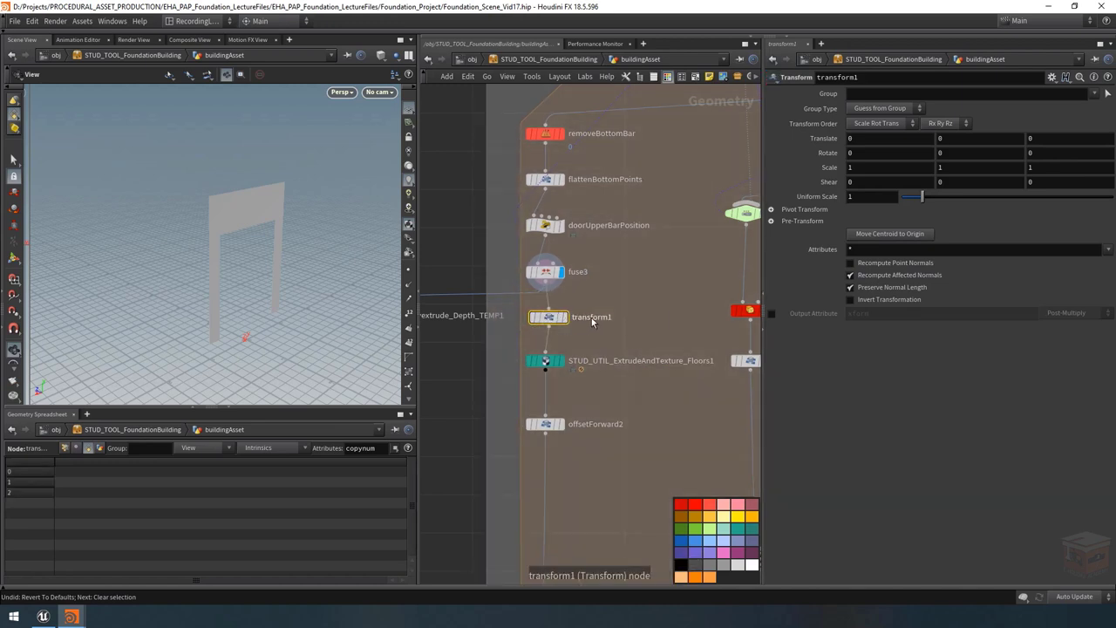
Step: Rename the new Transform node as rotate and colour it teal like the extrude-and-texture node
double_click(592, 317)
type("rotate")
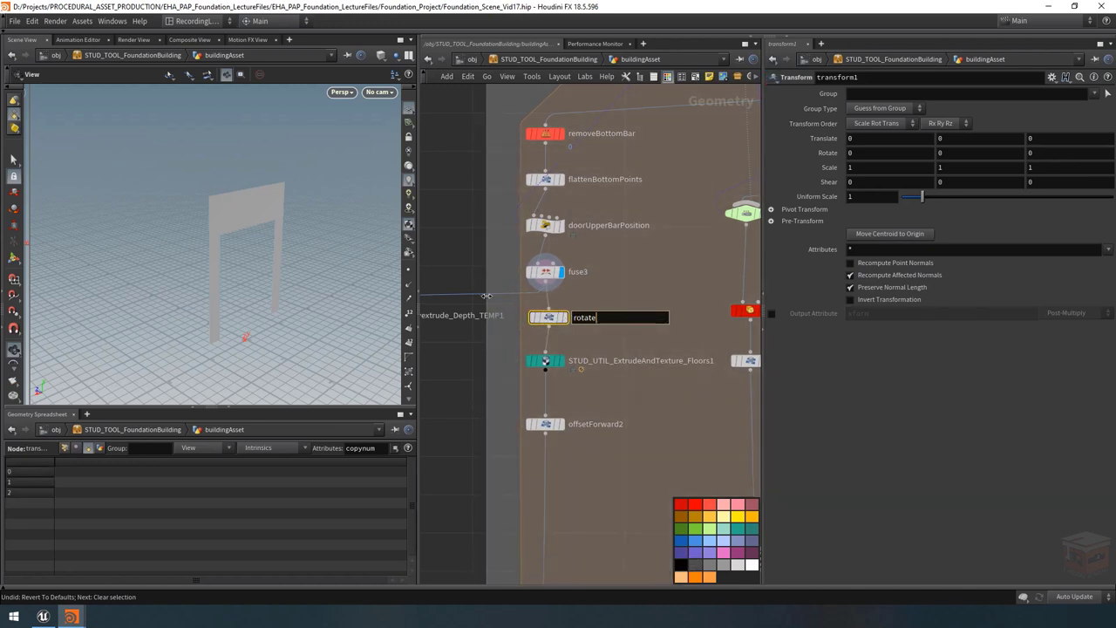
key("Return")
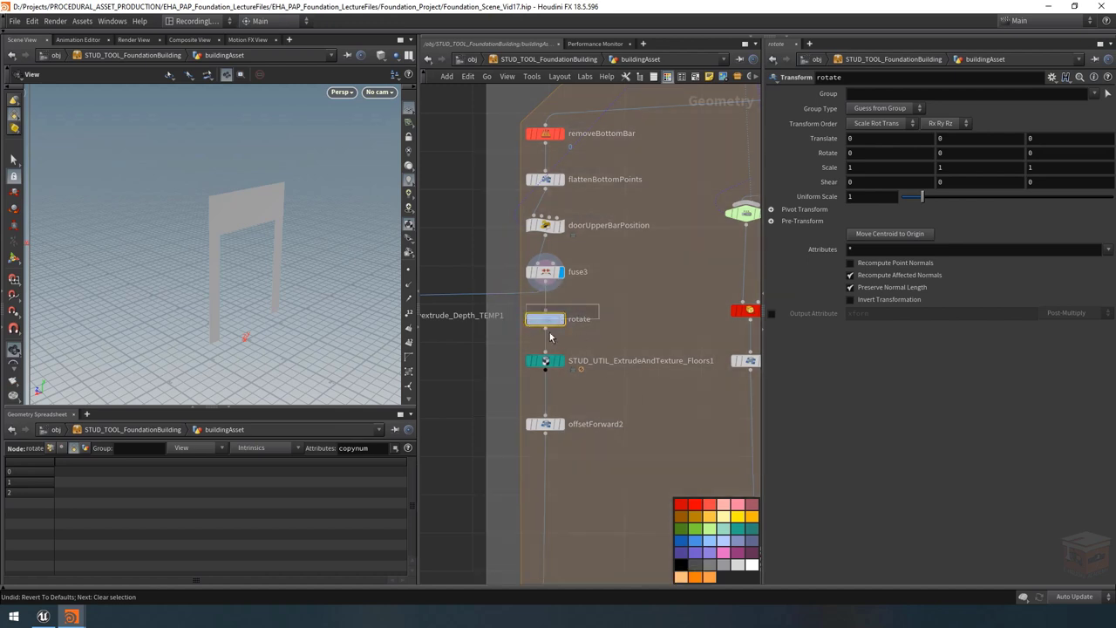
left_click(737, 528)
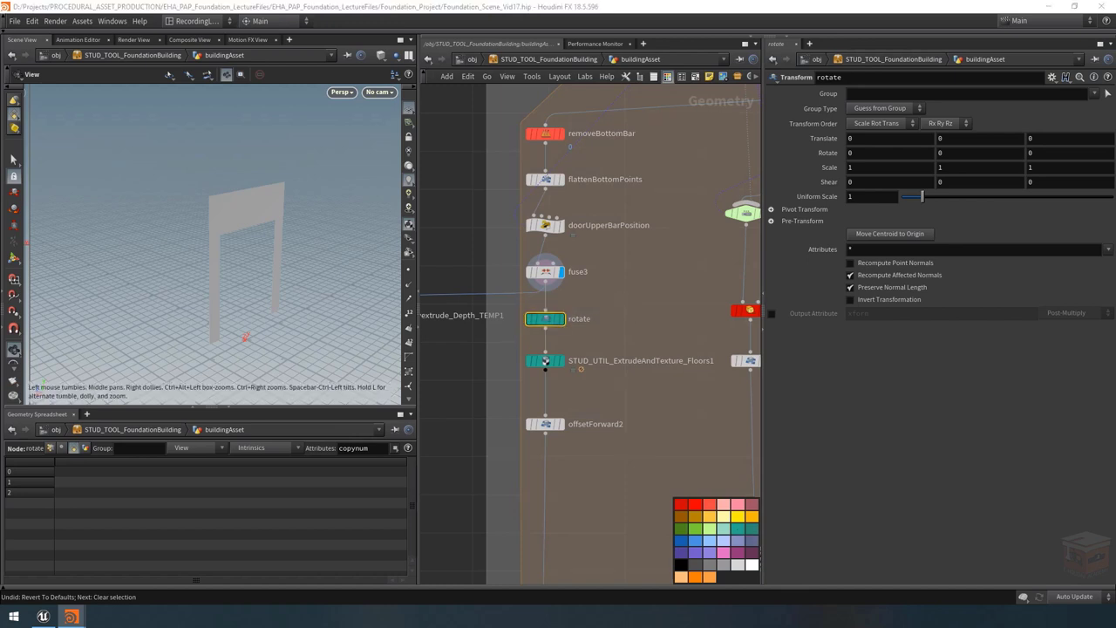
Step: Set the rotate node's X rotation to 90 and display the extrude-and-texture node below it
left_click(876, 152)
type("2.3")
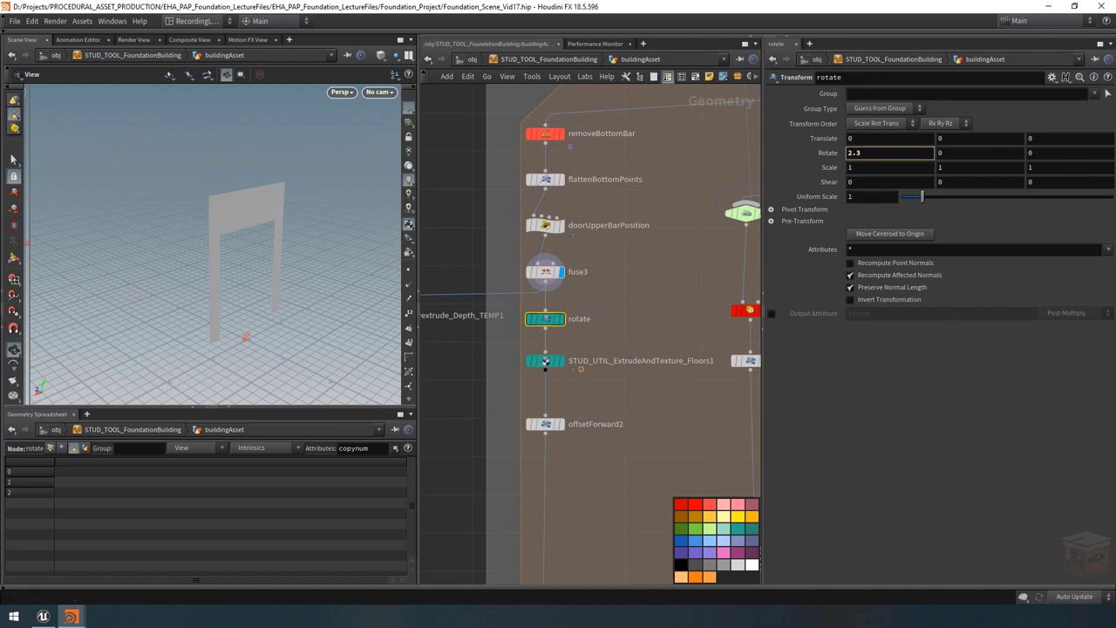
key("Return")
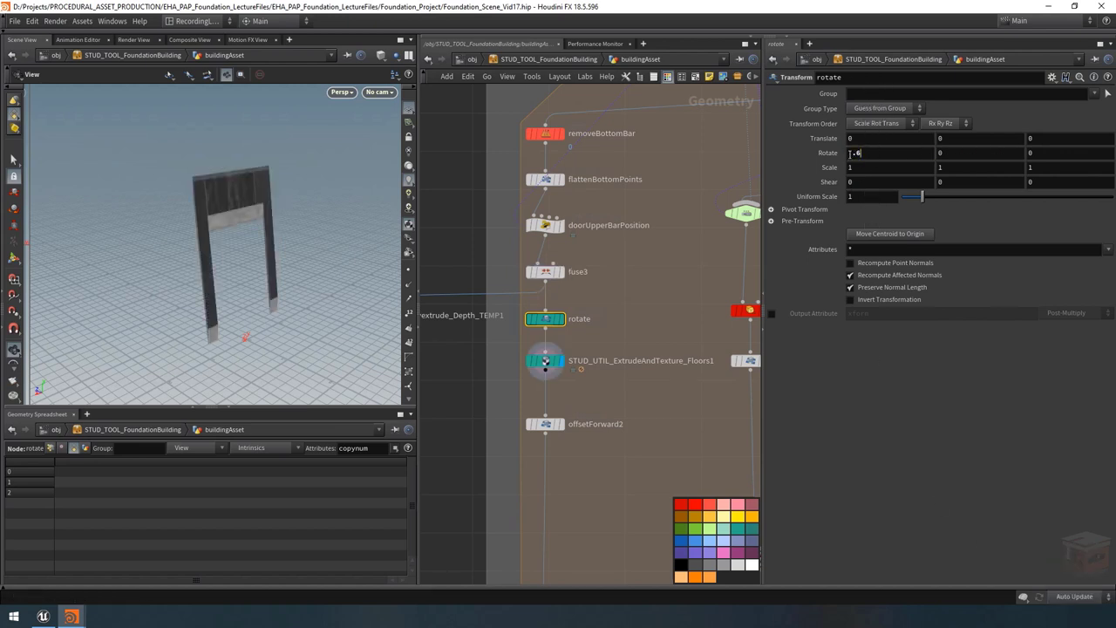
type("90")
key("Return")
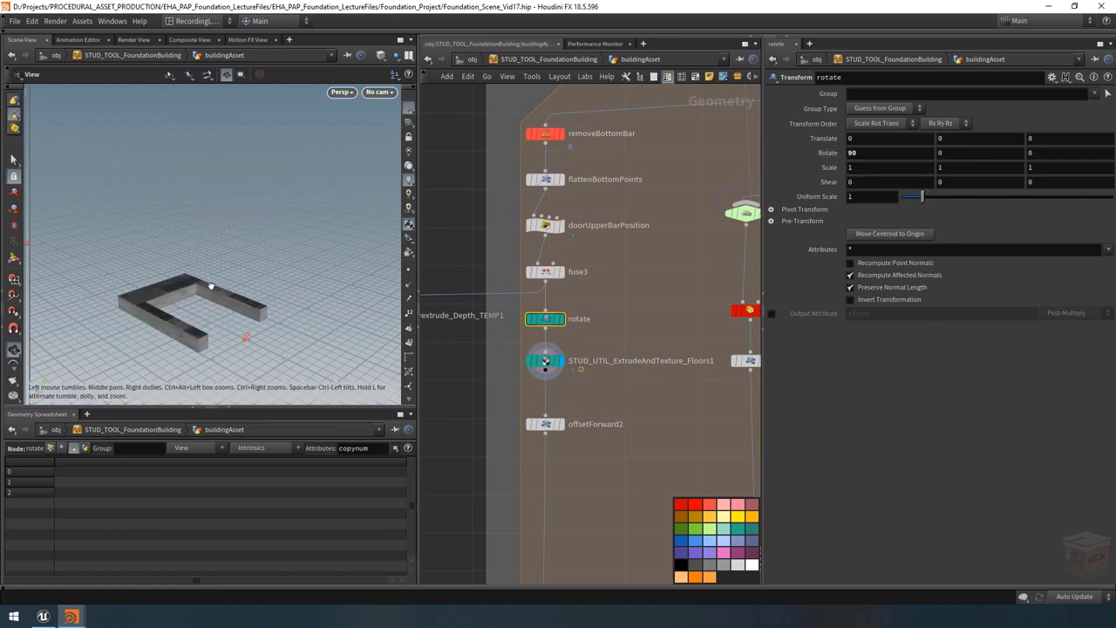
Step: Move offsetForward2 further down and insert a copy of the rotate node between the extrude-and-texture node and offsetForward2
mouse_move(210, 286)
left_mouse_down()
mouse_move(193, 312)
mouse_move(237, 250)
mouse_move(211, 271)
left_mouse_up()
middle_click_drag(644, 369, 649, 334)
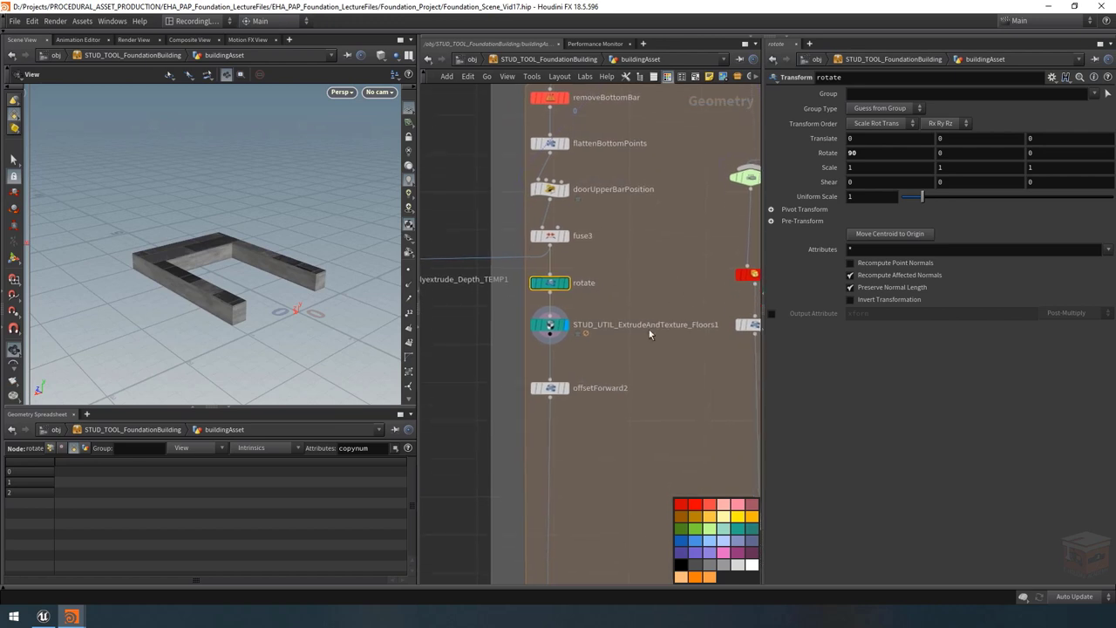
left_click_drag(550, 387, 550, 415)
middle_click_drag(592, 372, 575, 395)
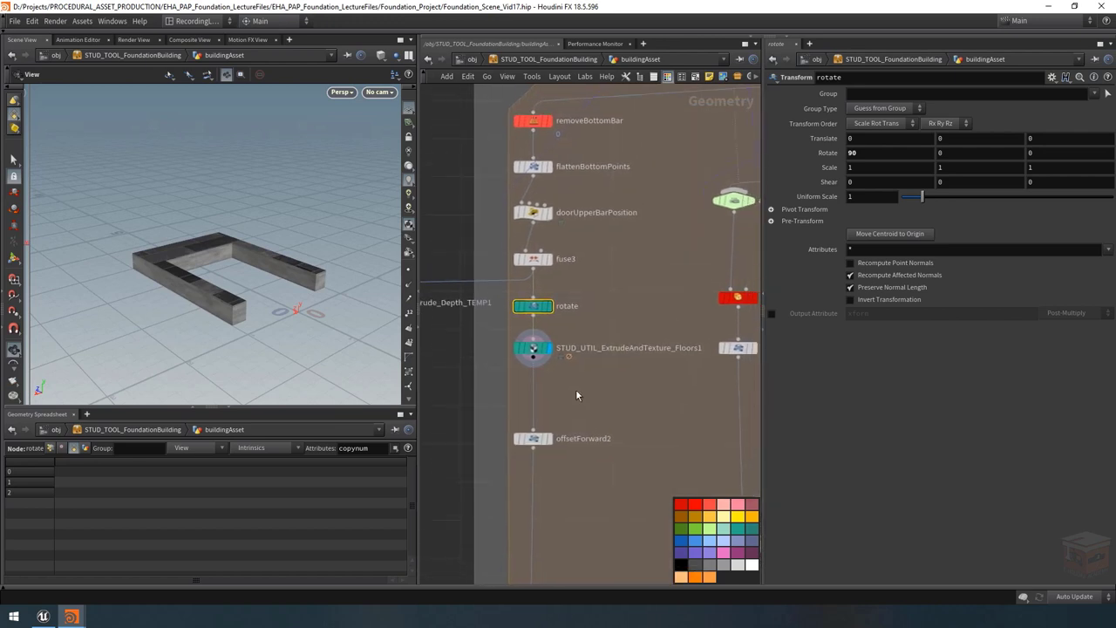
mouse_move(533, 311)
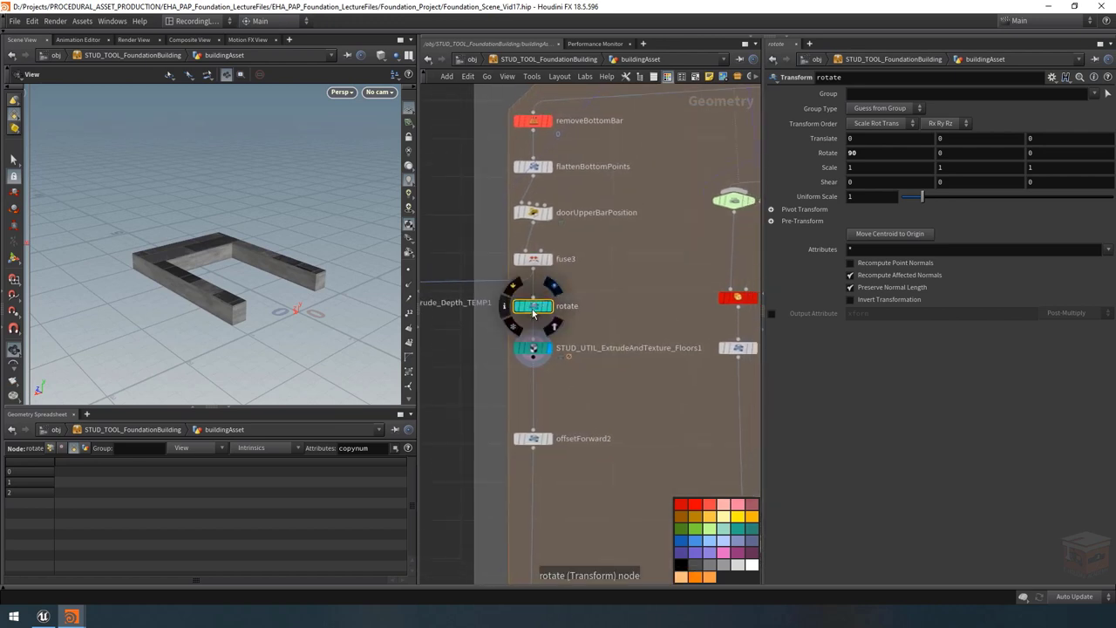
key("ctrl+c")
key("ctrl+v")
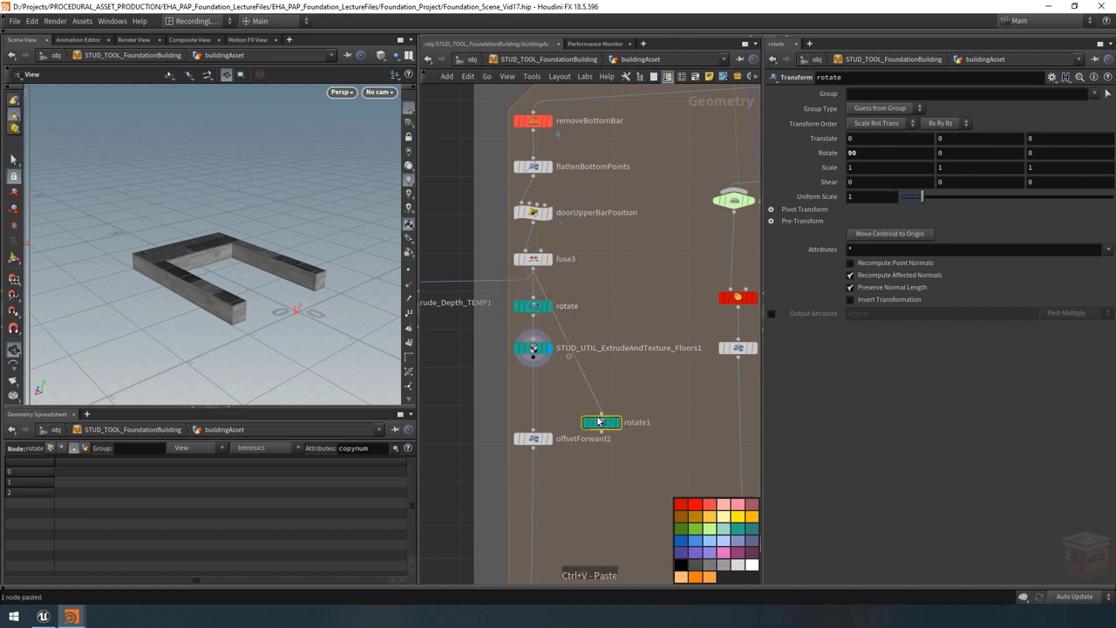
left_click_drag(598, 424, 533, 392)
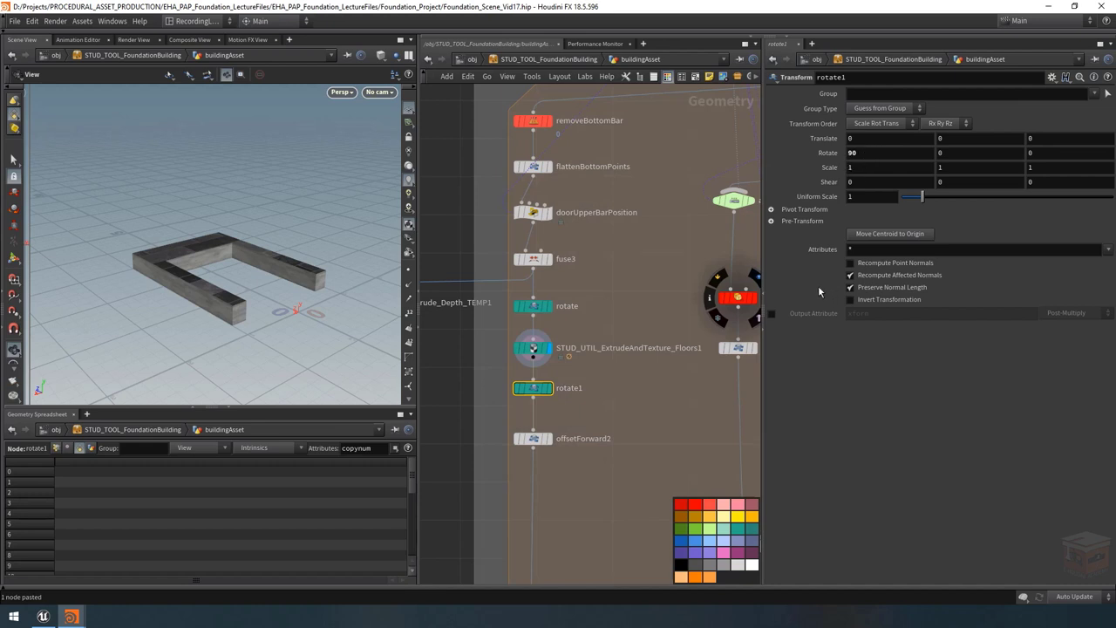
Step: Enable Invert Transformation on the copied rotate node and display it to check the upright textured door frame
left_click(896, 303)
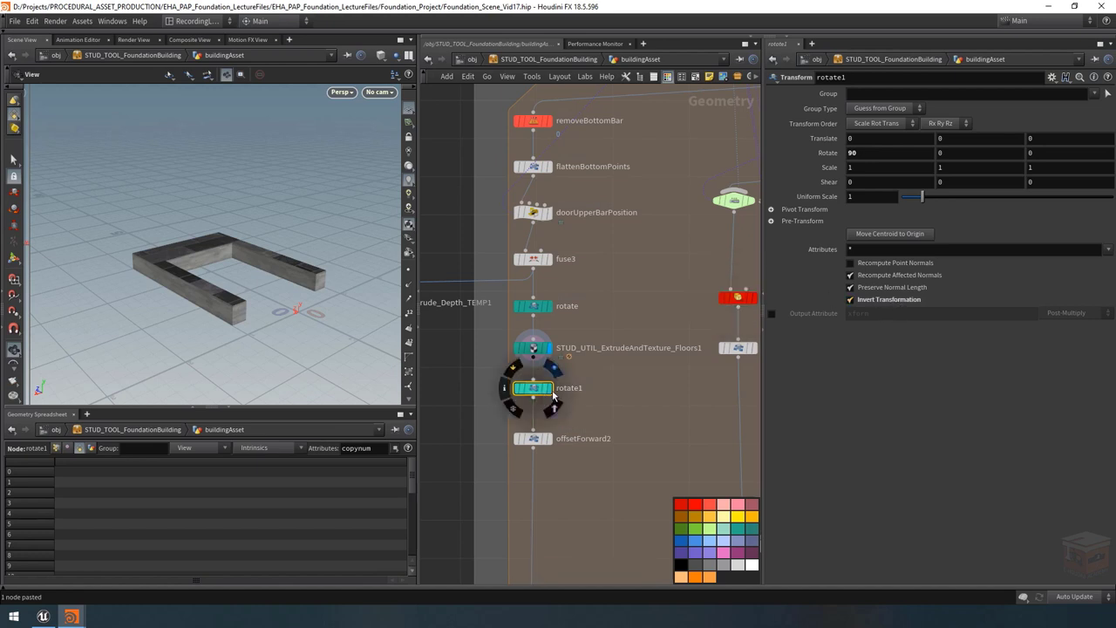
left_click(543, 394)
scroll(210, 244, "down", 3)
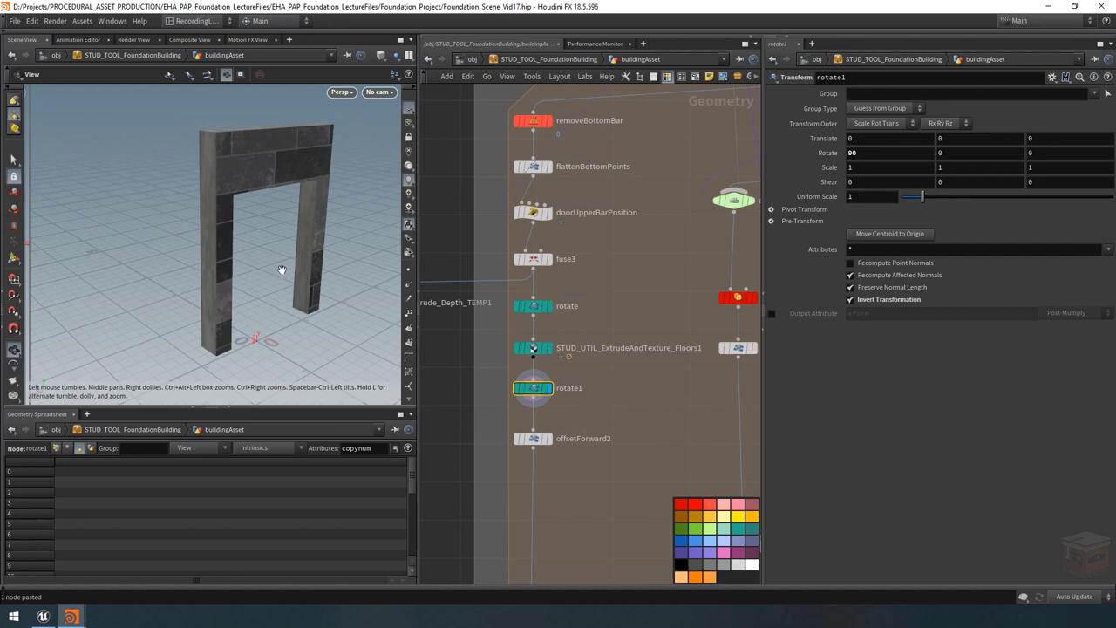
middle_click_drag(596, 324, 592, 326)
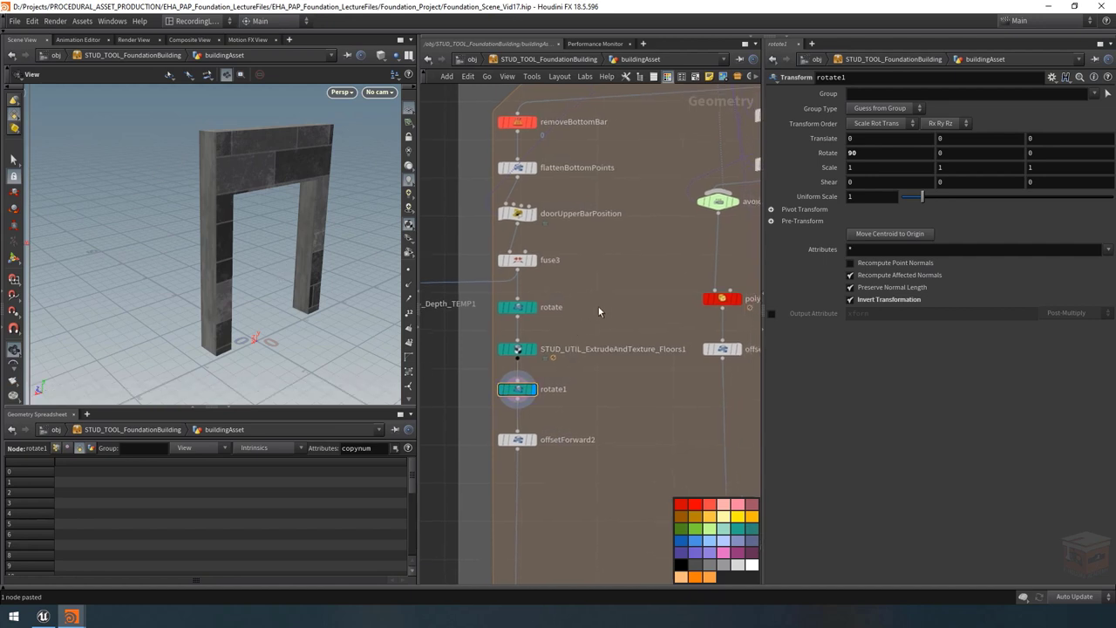
Step: Group the rotate, extrude-and-texture and rotate1 nodes in a network box titled Doors Ground Floor
left_click_drag(603, 292, 475, 403)
middle_click_drag(552, 351, 567, 347)
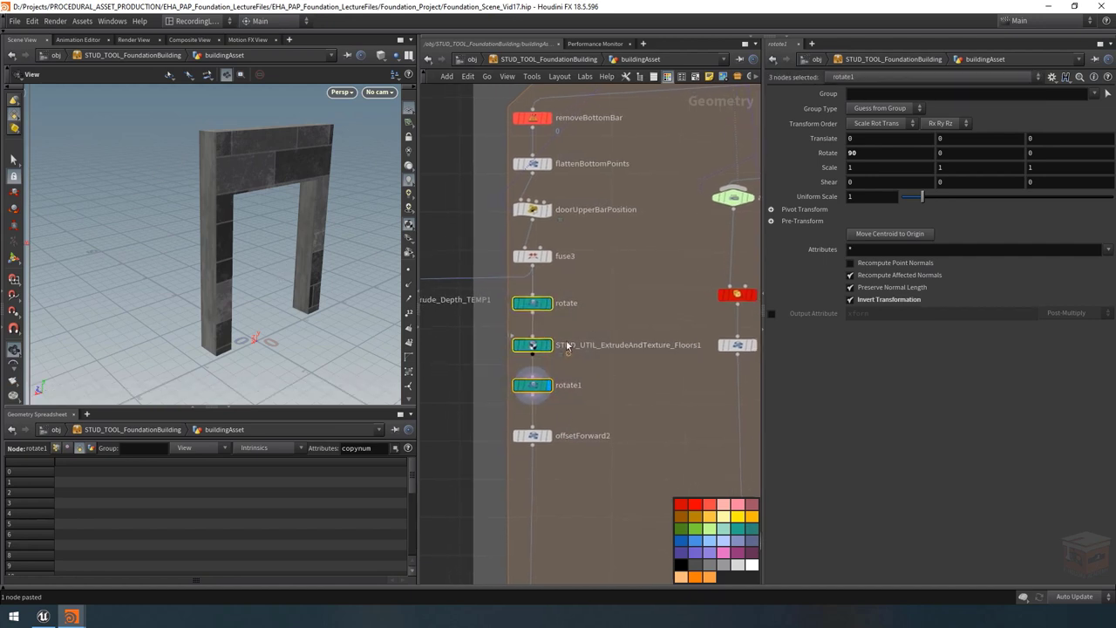
left_click(696, 80)
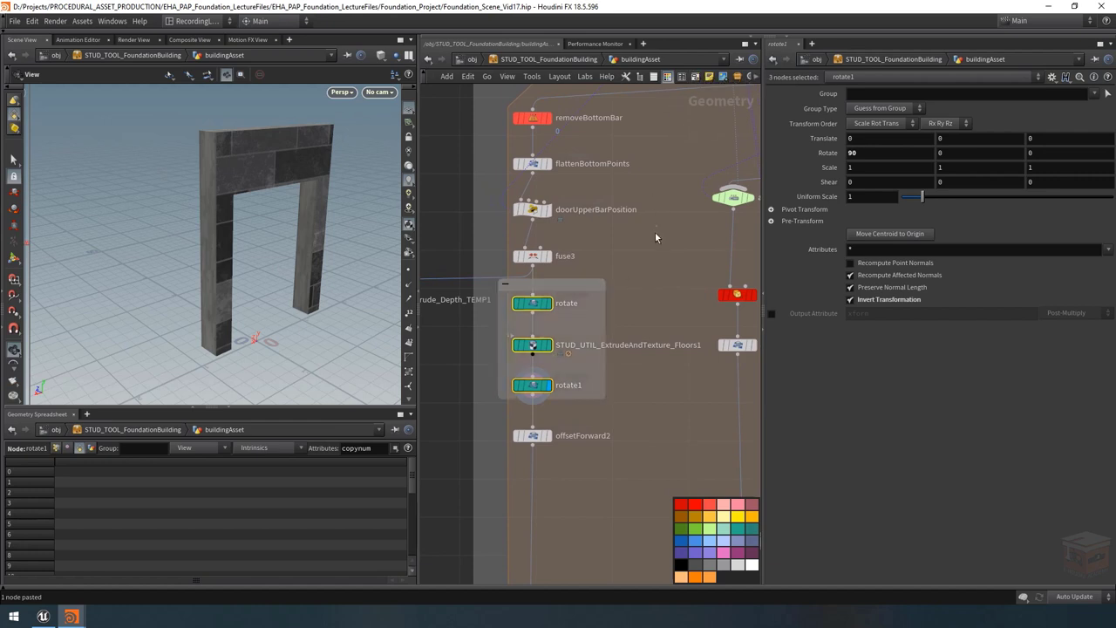
double_click(570, 282)
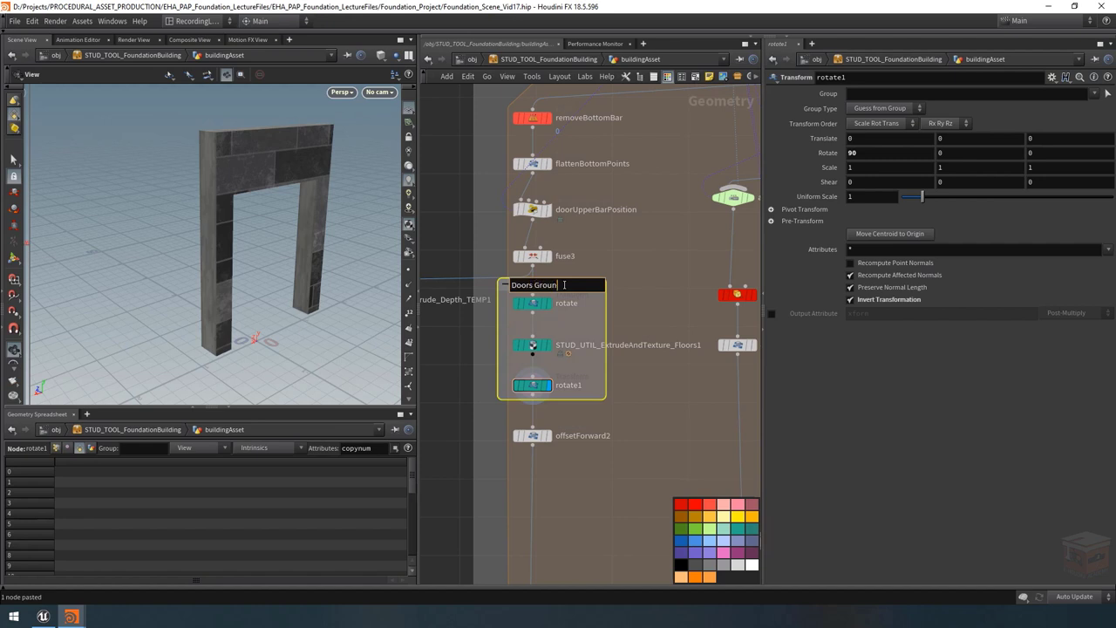
key("Return")
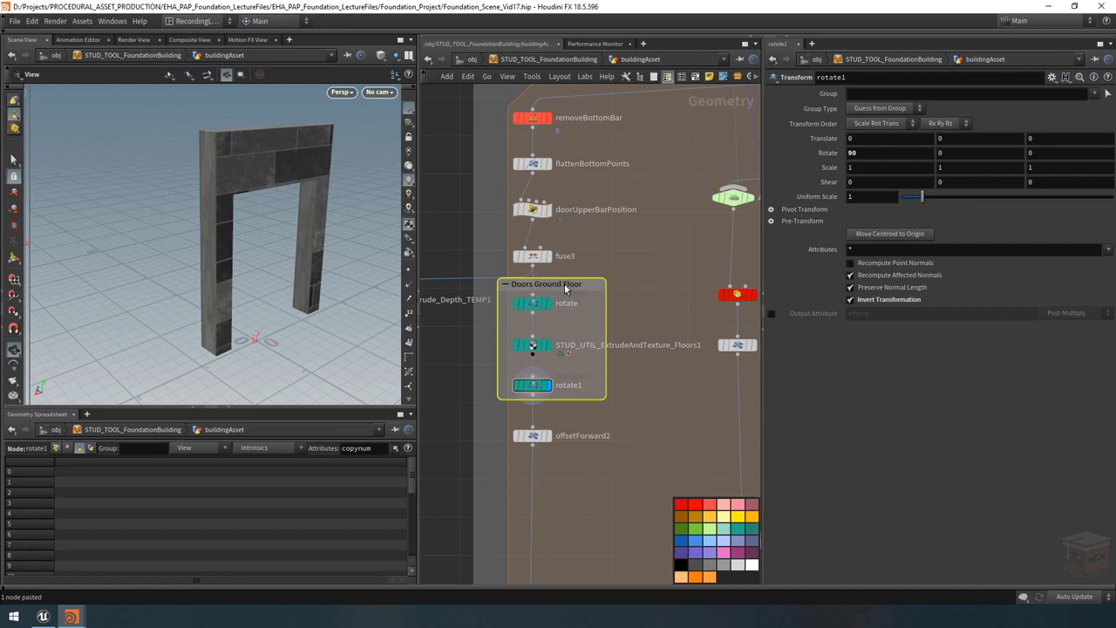
Step: Move the Doors Ground Floor box with its nodes and offsetForward2 further down, away from fuse3
left_click_drag(600, 466, 504, 290)
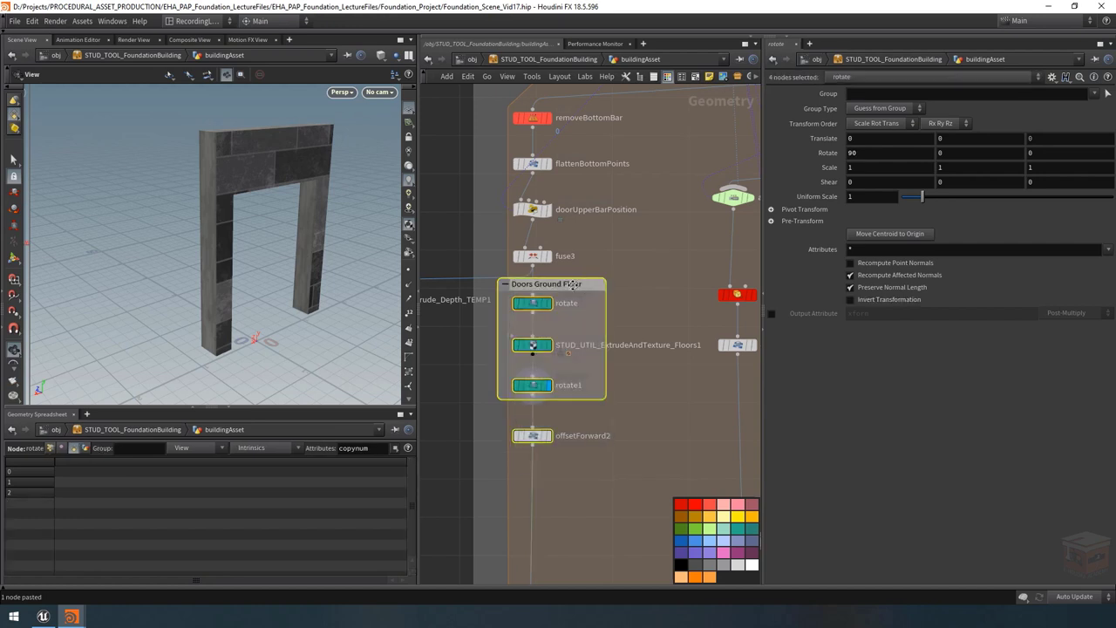
left_click_drag(530, 350, 530, 386)
left_click(625, 287)
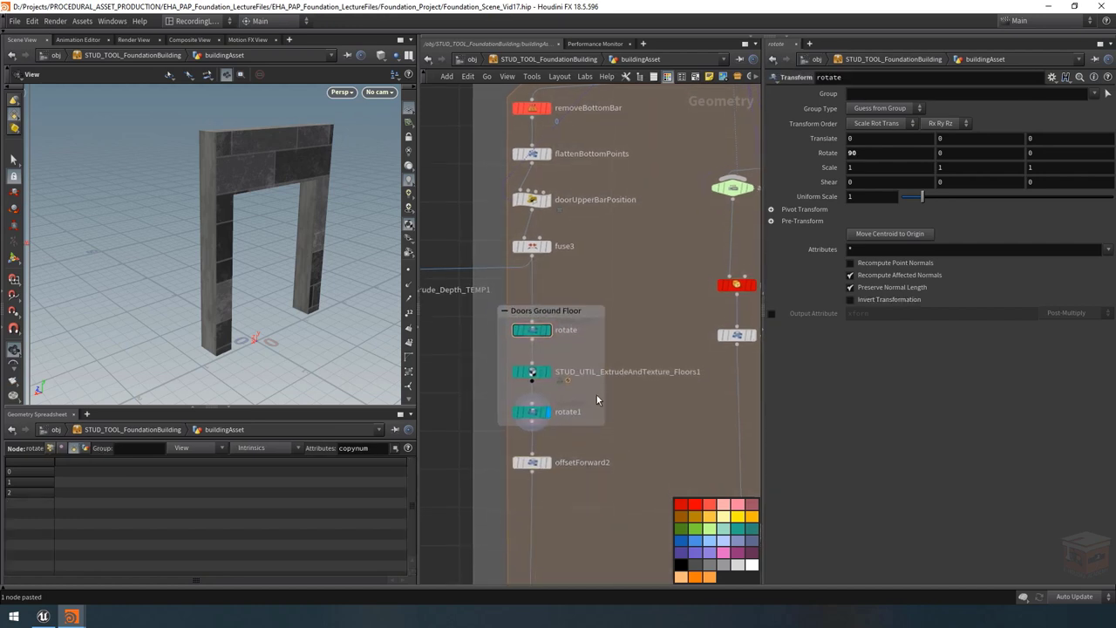
Step: Set the second Side Texture Scale value of the doors' extrude-and-texture node to 0.25 and check the frame's side faces
left_click(542, 377)
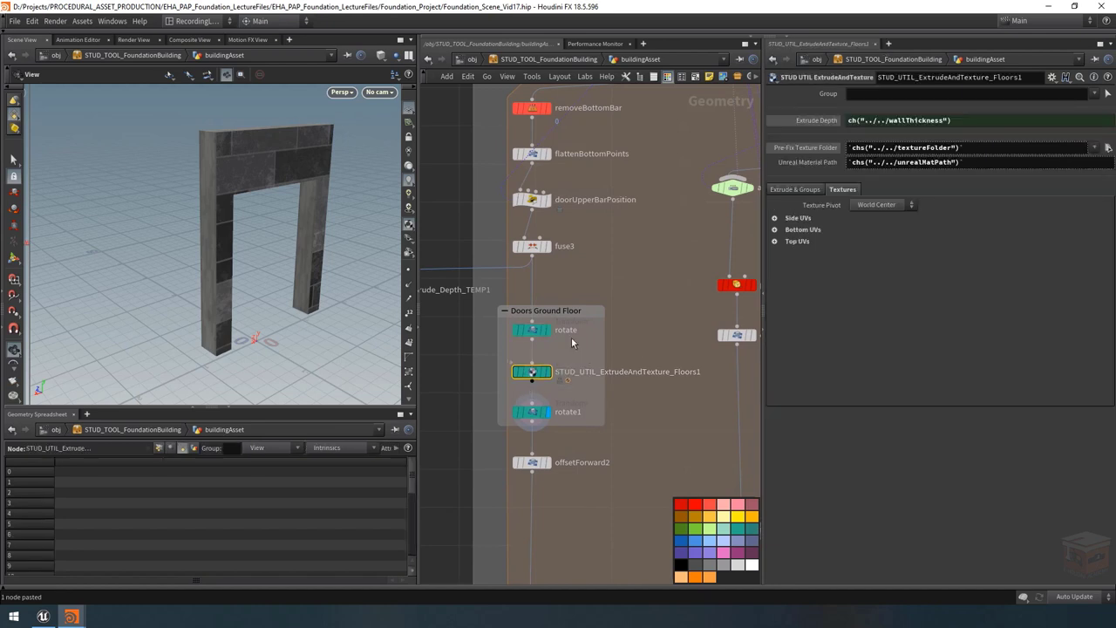
left_click(799, 190)
left_click(846, 191)
left_click_drag(261, 200, 366, 192)
left_click(774, 218)
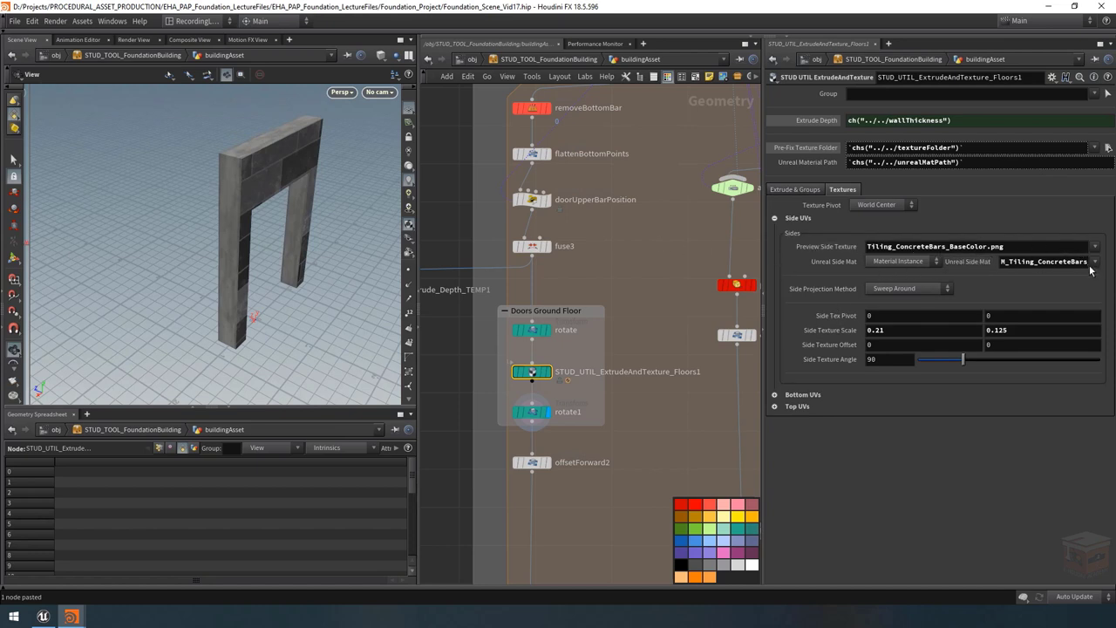
left_click(1032, 331)
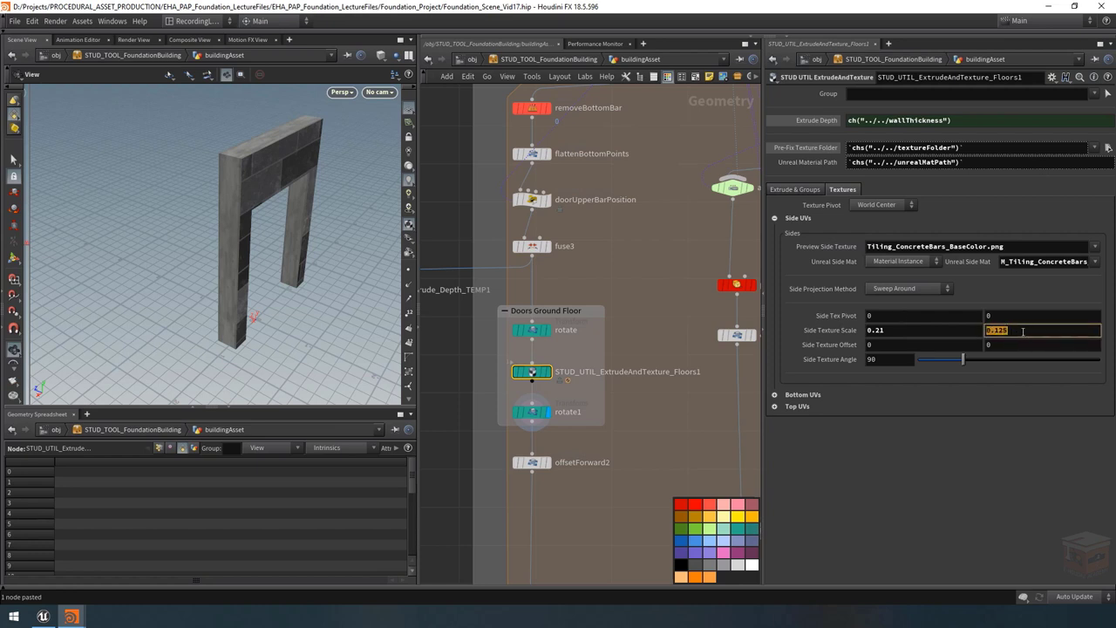
type("0")
key("Return")
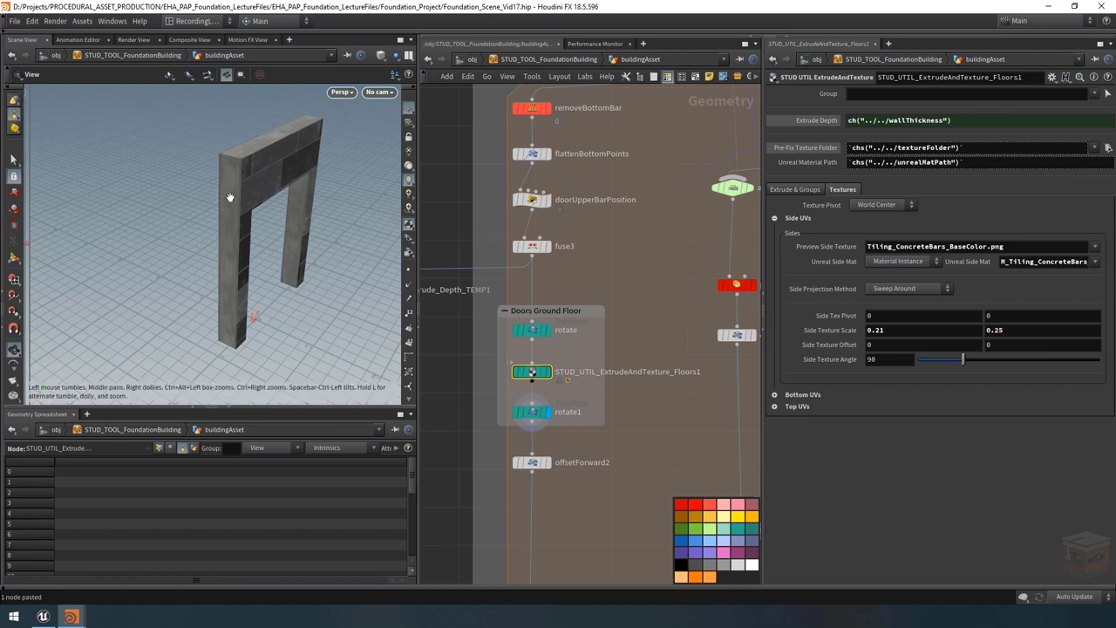
left_click_drag(229, 197, 274, 192)
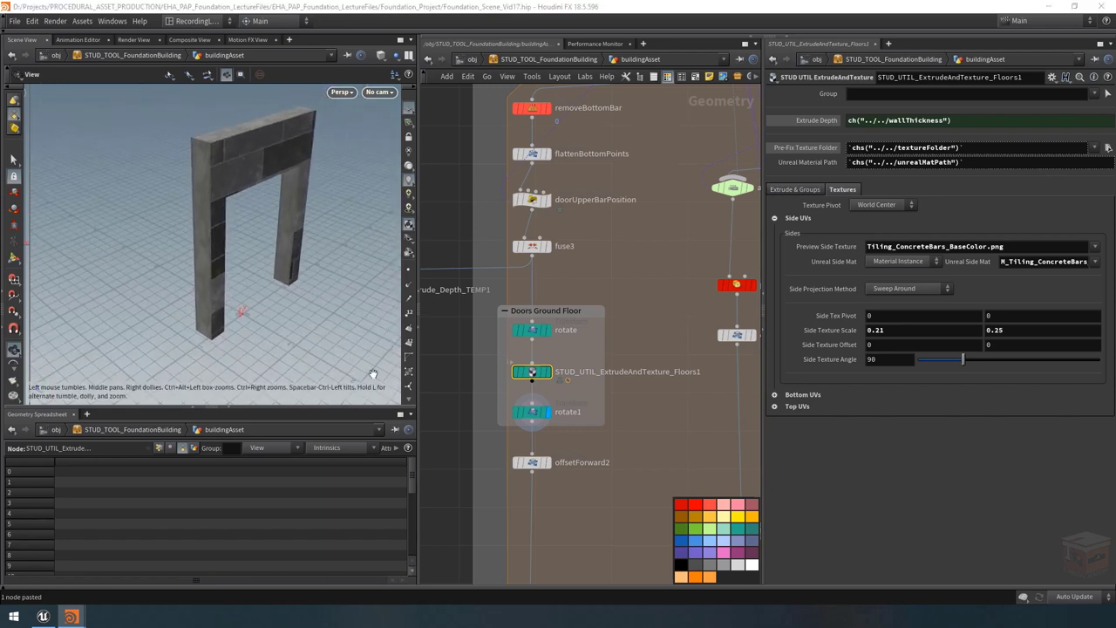
Step: Switch to Unreal Editor and examine the building's textured walls from inside and outside
left_click(43, 617)
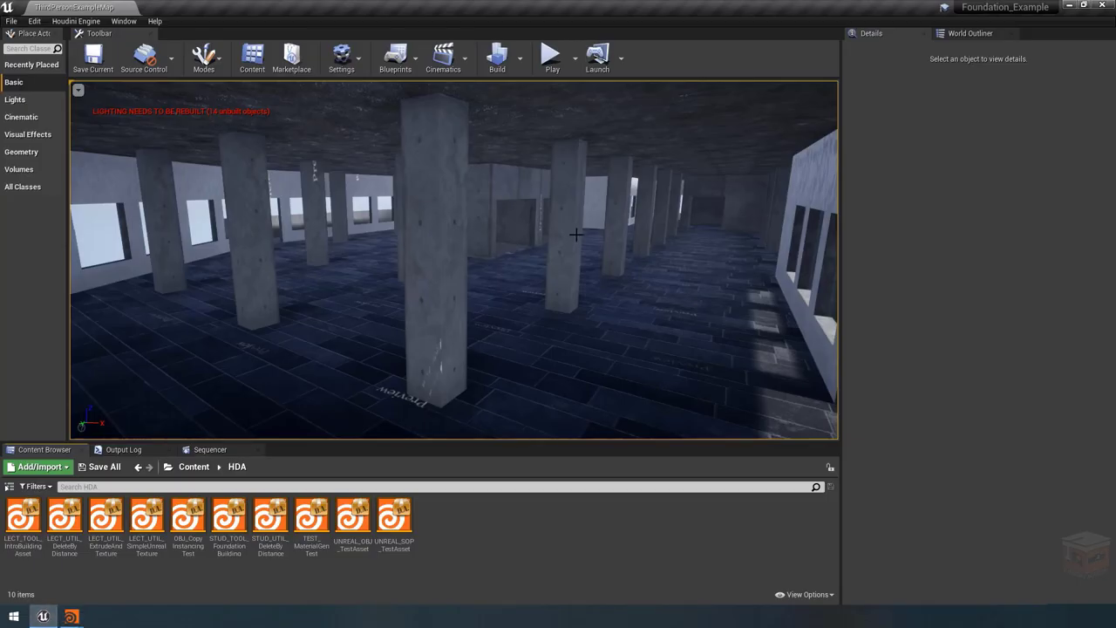
right_click_drag(576, 235, 501, 205)
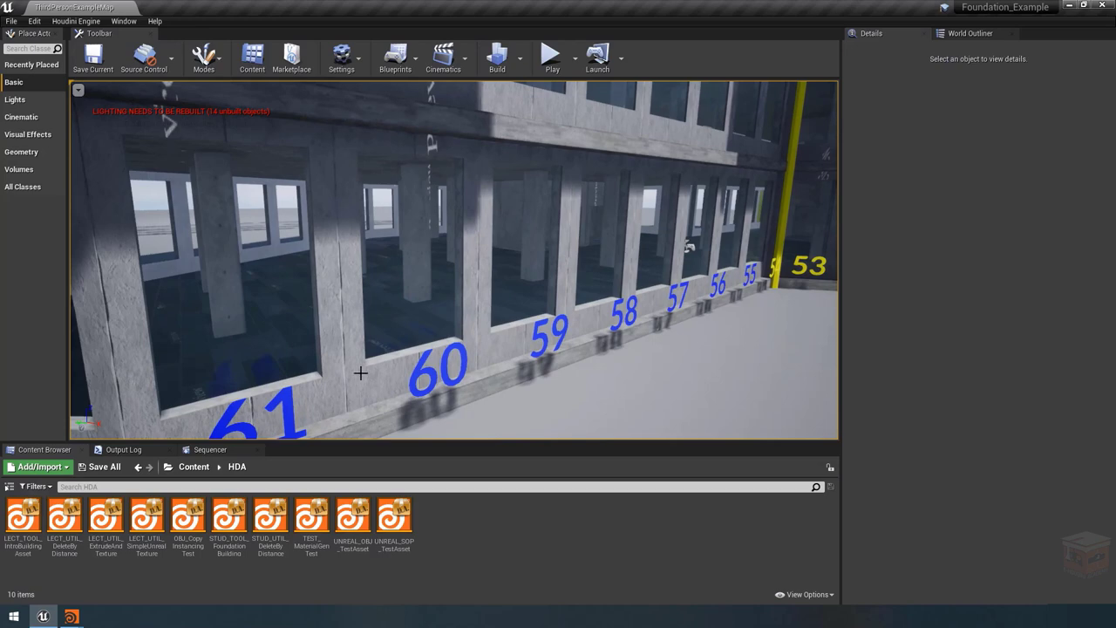
right_click_drag(450, 308, 536, 258)
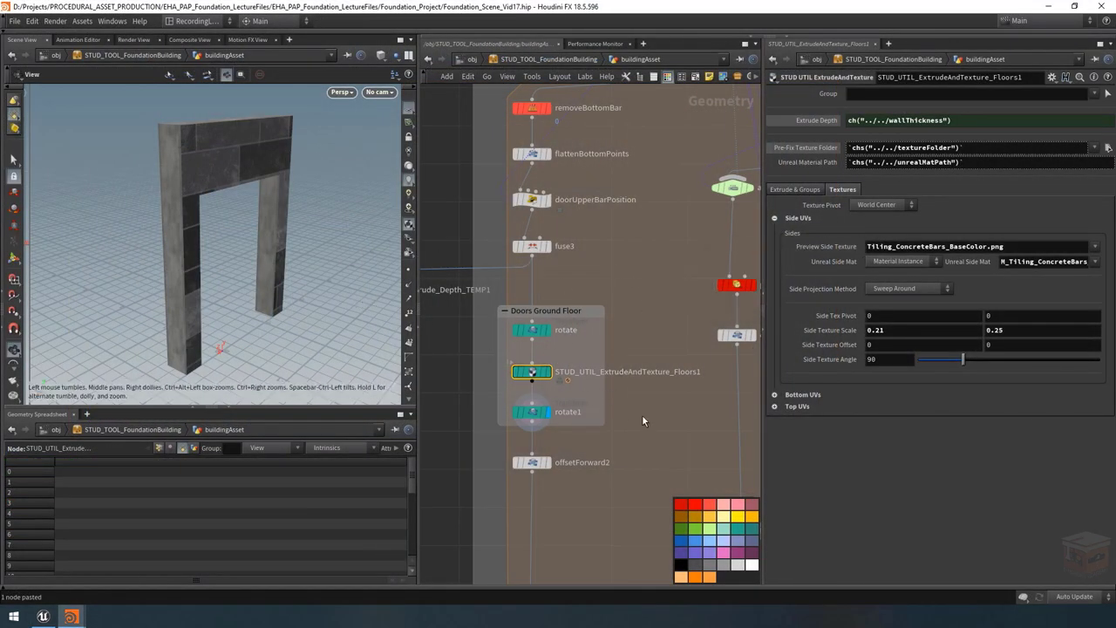
Step: Back in Houdini, display the foreach_Tile_end node and examine the textured door frame within the facade
scroll(647, 416, "down", 5)
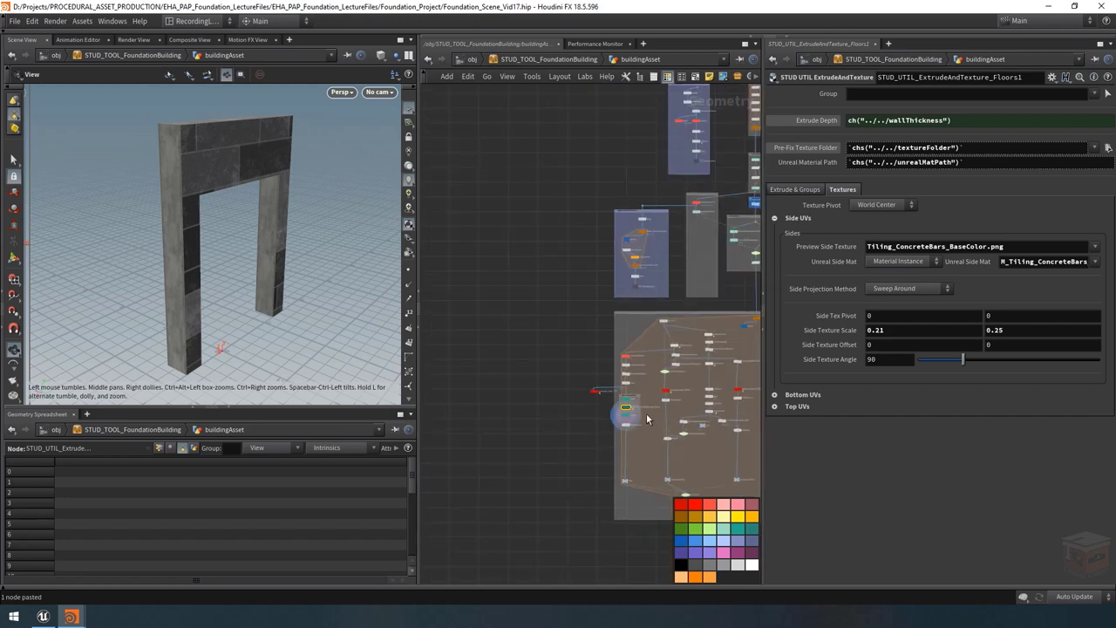
scroll(610, 423, "up", 8)
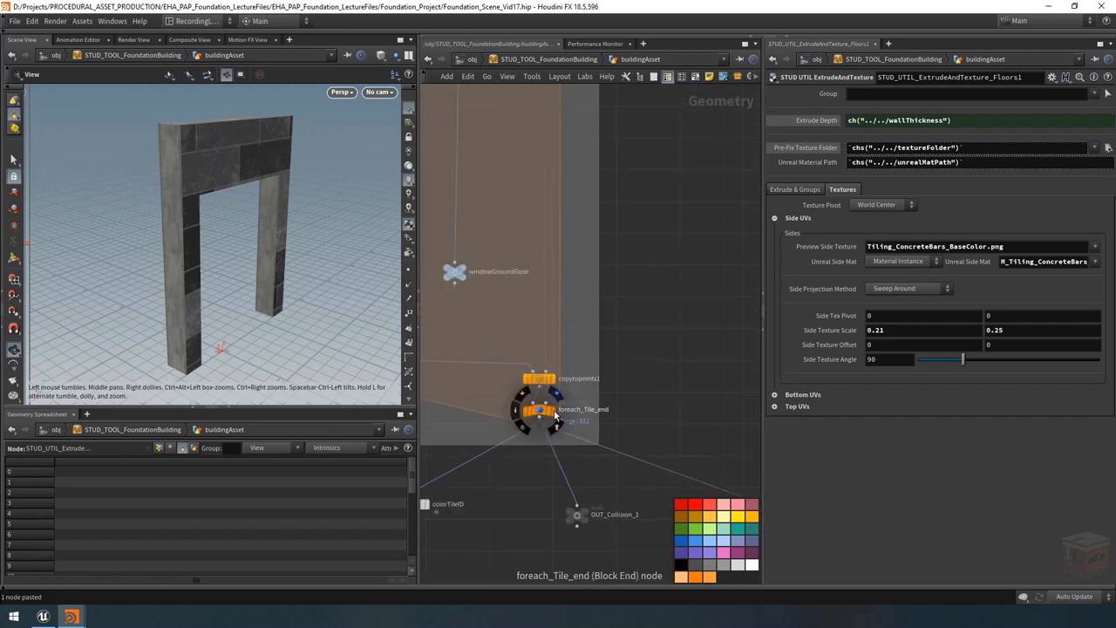
left_click(548, 414)
left_click(538, 410)
left_click_drag(202, 189, 237, 201)
scroll(235, 198, "up", 5)
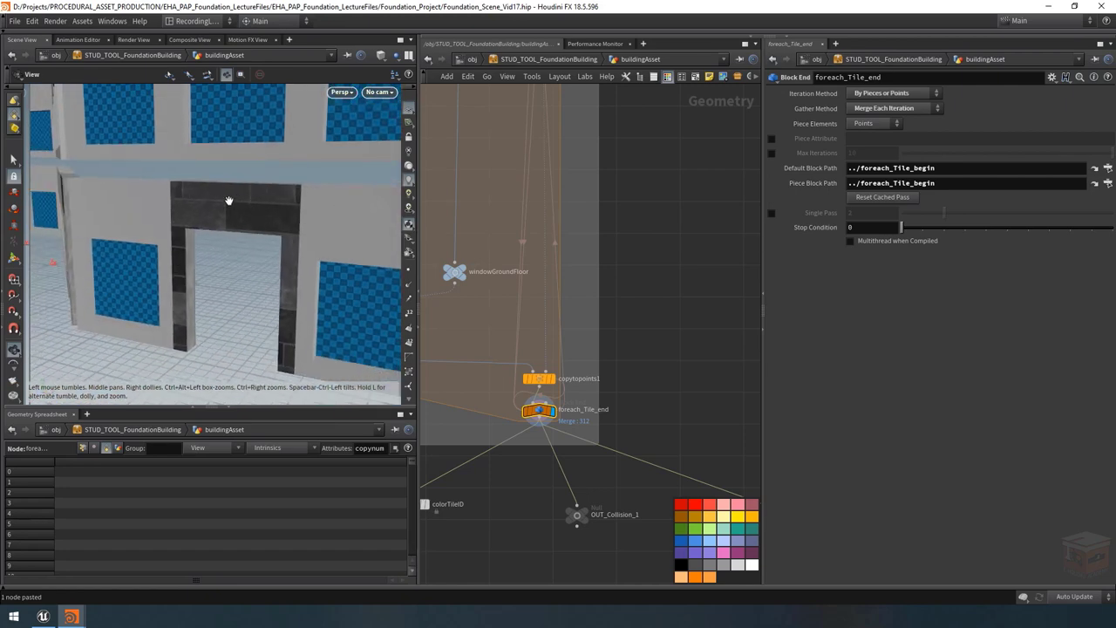
left_click_drag(237, 207, 247, 224)
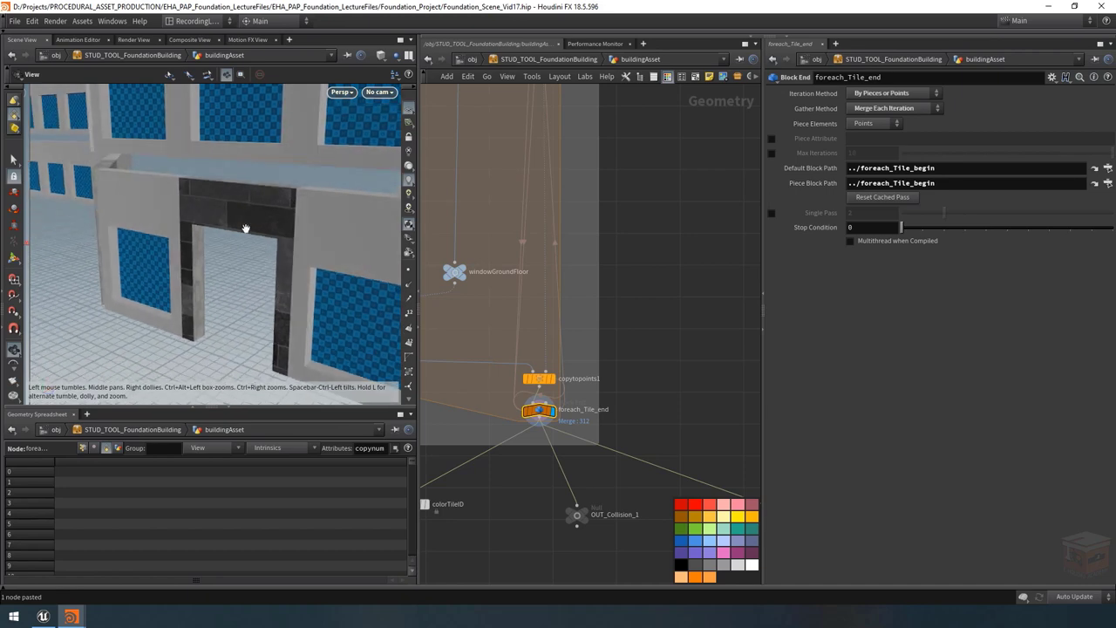
Step: Set the bottom preview texture and Unreal bottom material of the doors' extrude-and-texture node to Concrete Panels 2
scroll(563, 302, "down", 5)
scroll(579, 301, "up", 4)
scroll(578, 301, "up", 3)
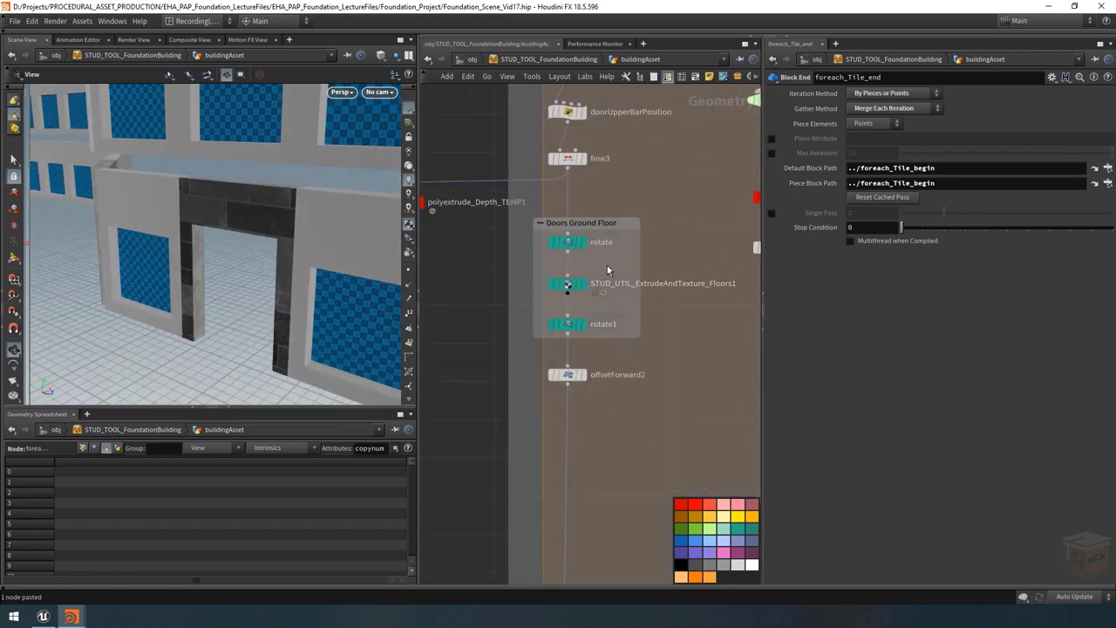
left_click(568, 283)
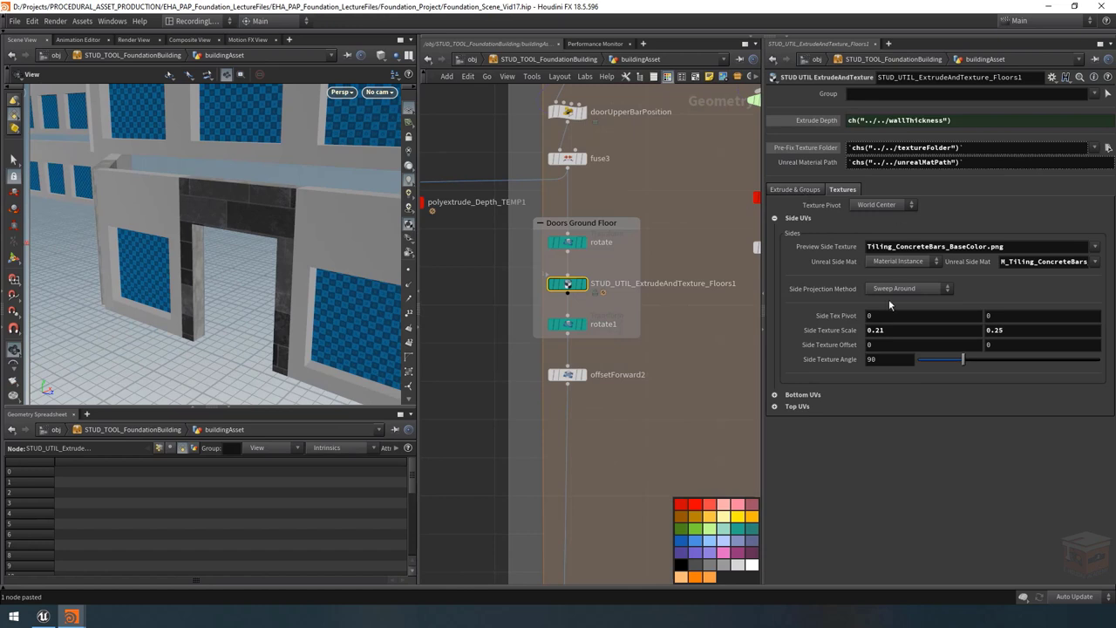
left_click(775, 219)
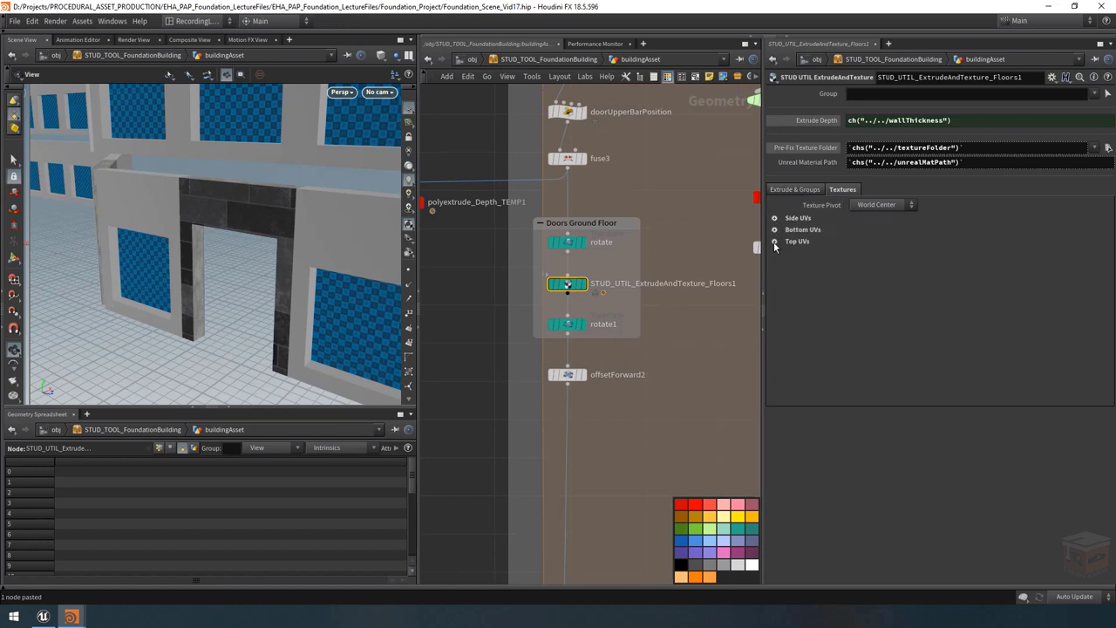
left_click(775, 230)
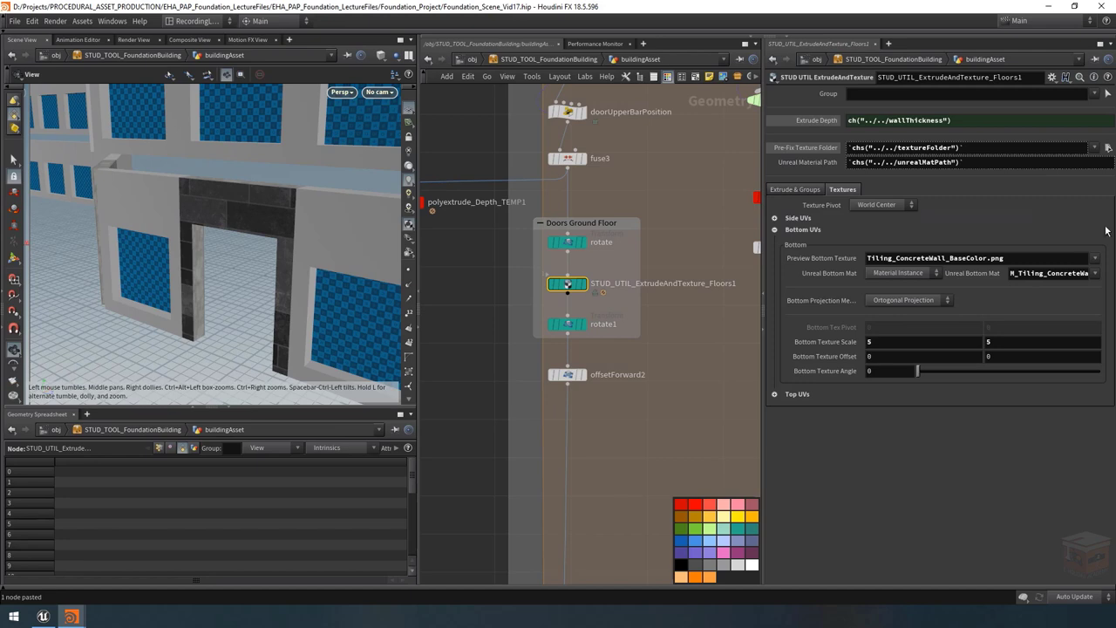
left_click(1094, 258)
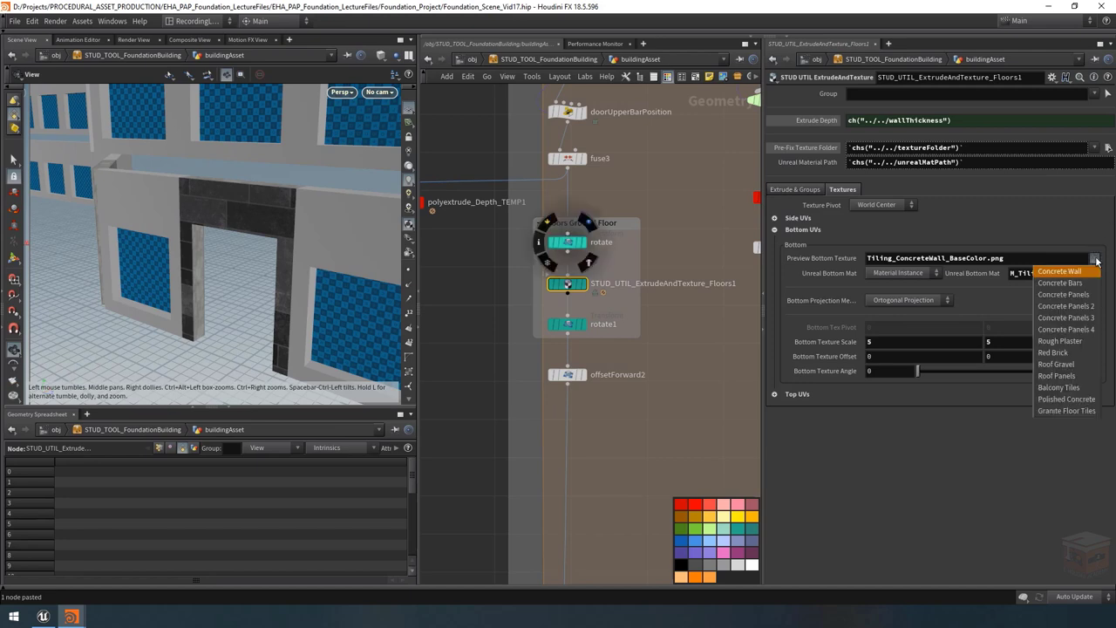
left_click(1081, 309)
left_click_drag(288, 218, 223, 216)
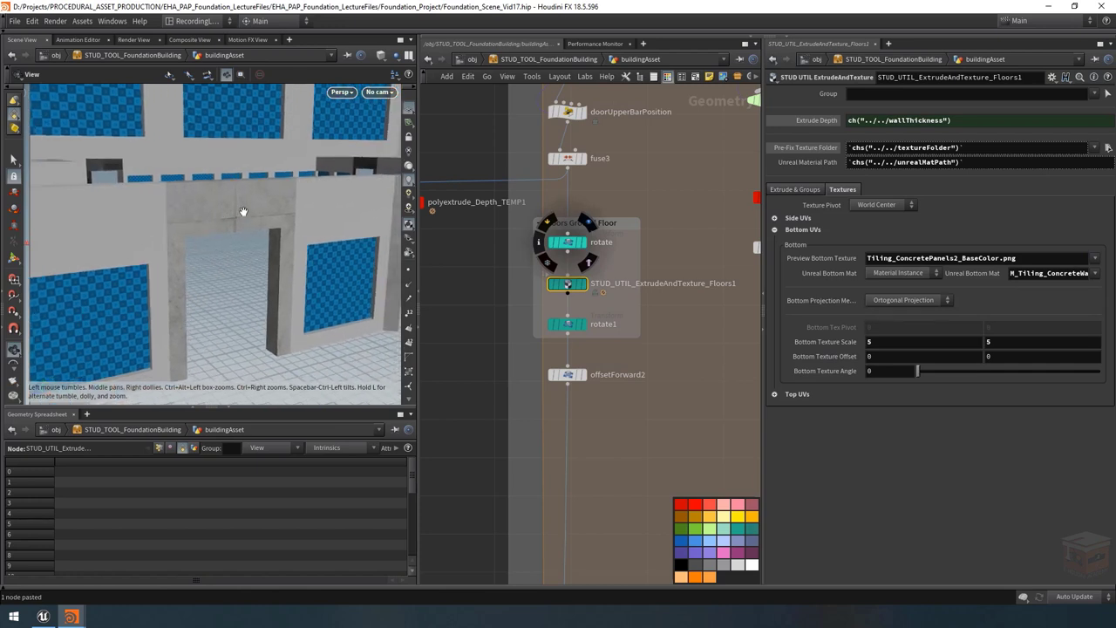
left_click(1093, 275)
left_click(1055, 320)
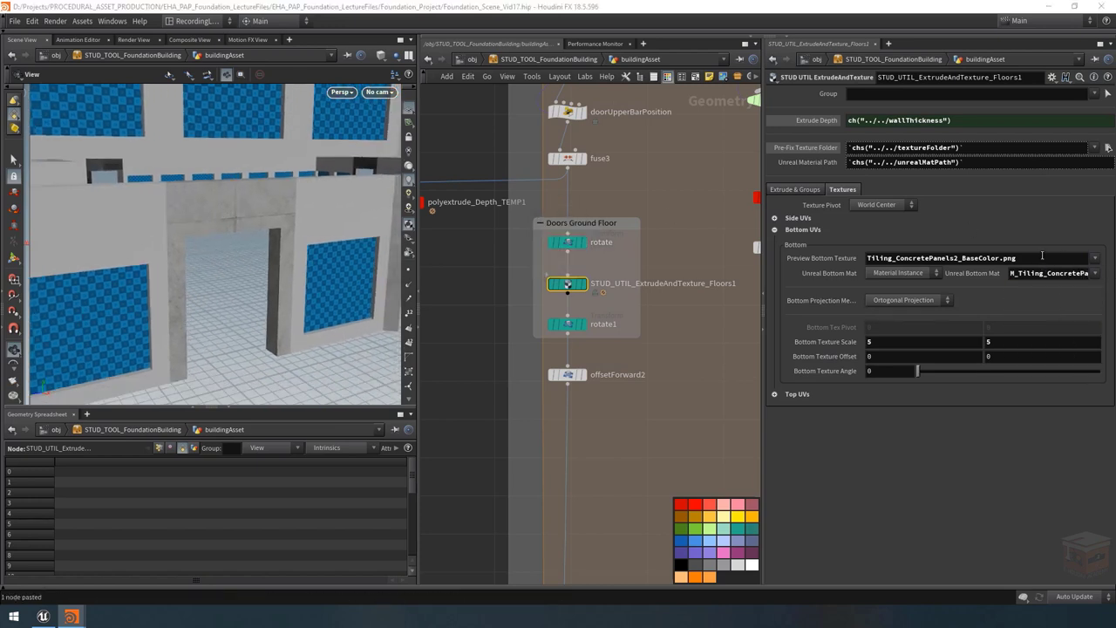
double_click(1052, 273)
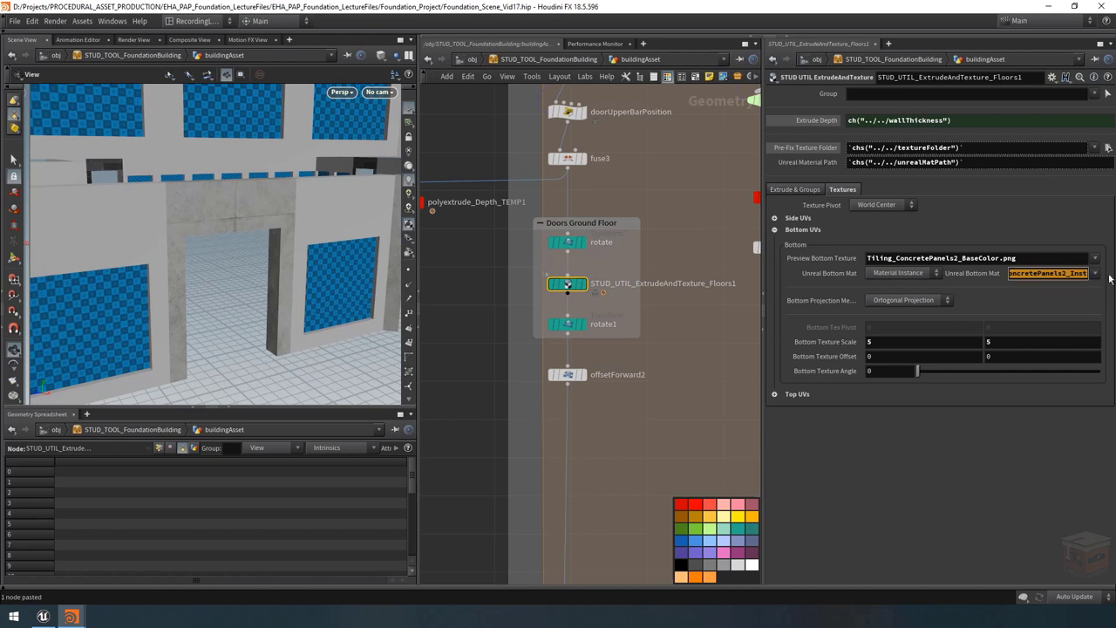
Step: Change the bottom projection method to Ortogonal Unitized and inspect the texture on the door frame
left_click(910, 301)
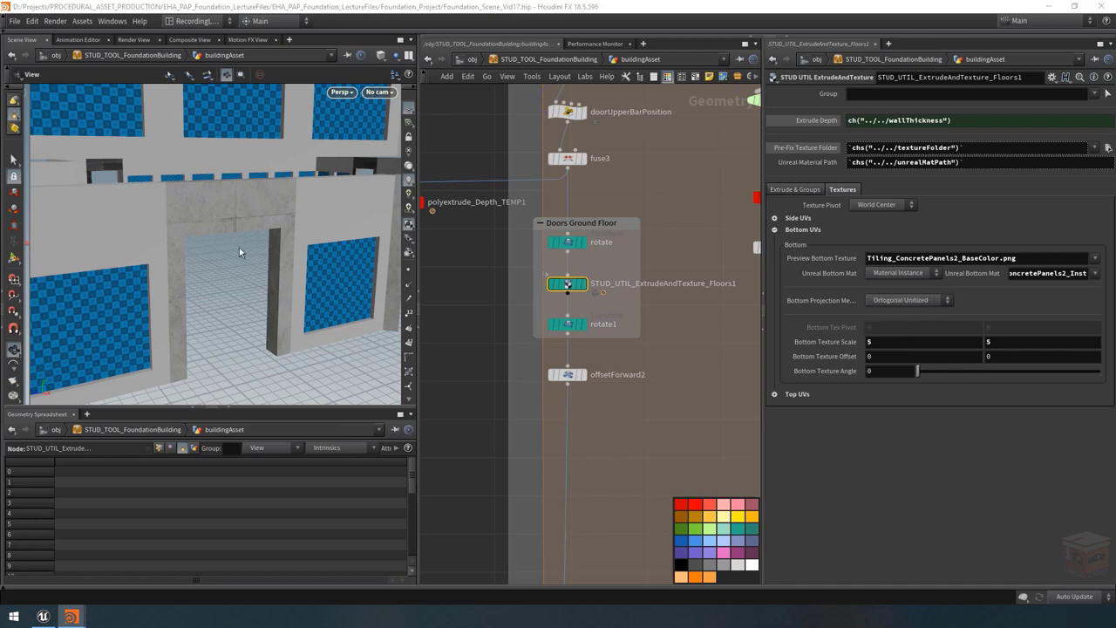
left_click_drag(260, 210, 211, 304)
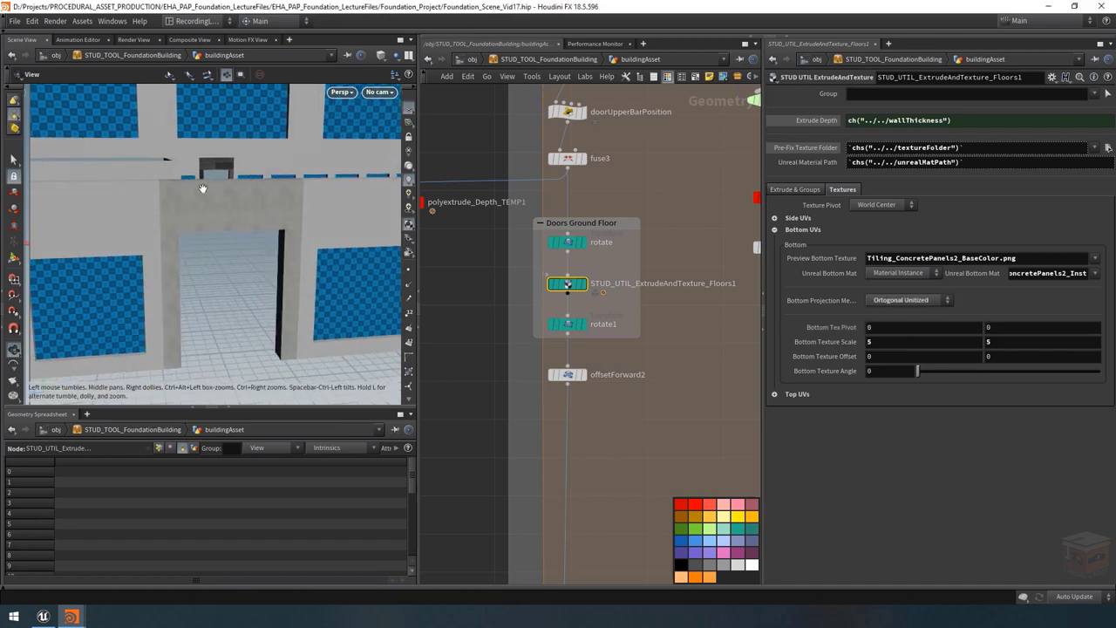
scroll(238, 202, "up", 10)
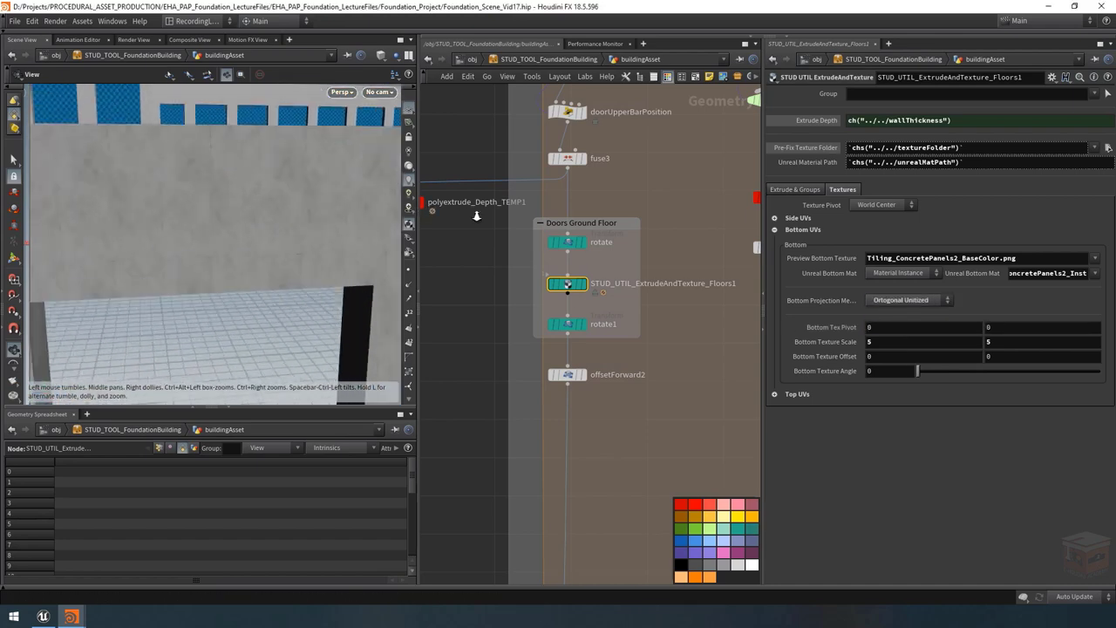
scroll(215, 244, "down", 8)
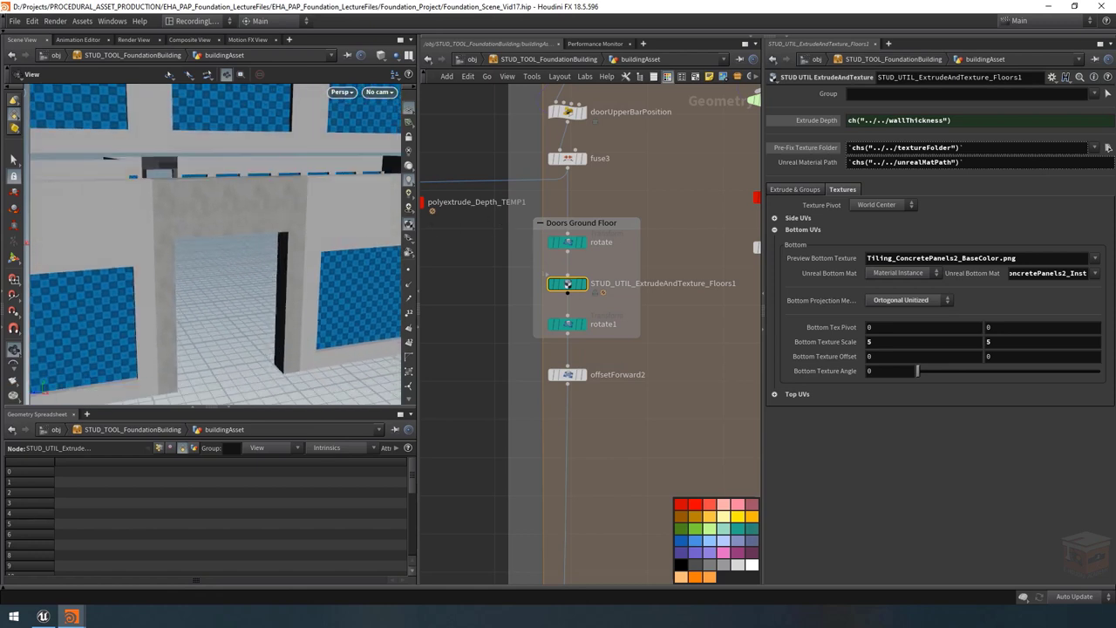
Step: Set the Bottom Texture Scale to 1 and 1, check the door frame, and raise the second value to 2
double_click(893, 342)
type("1")
key("Return")
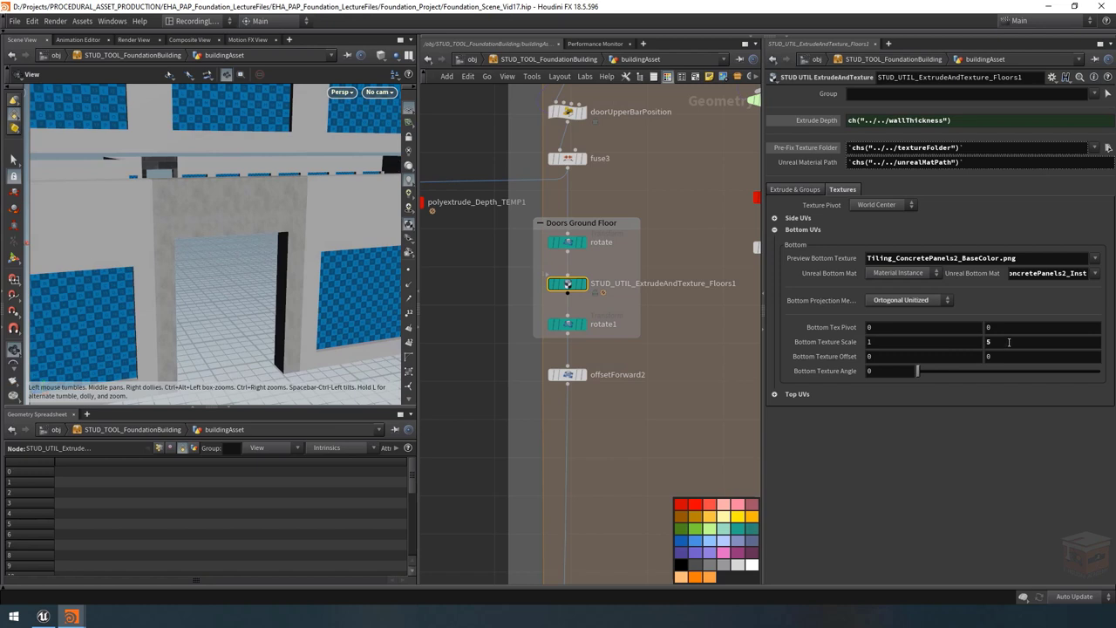
double_click(1009, 341)
type("1")
key("Return")
left_click_drag(282, 205, 279, 199)
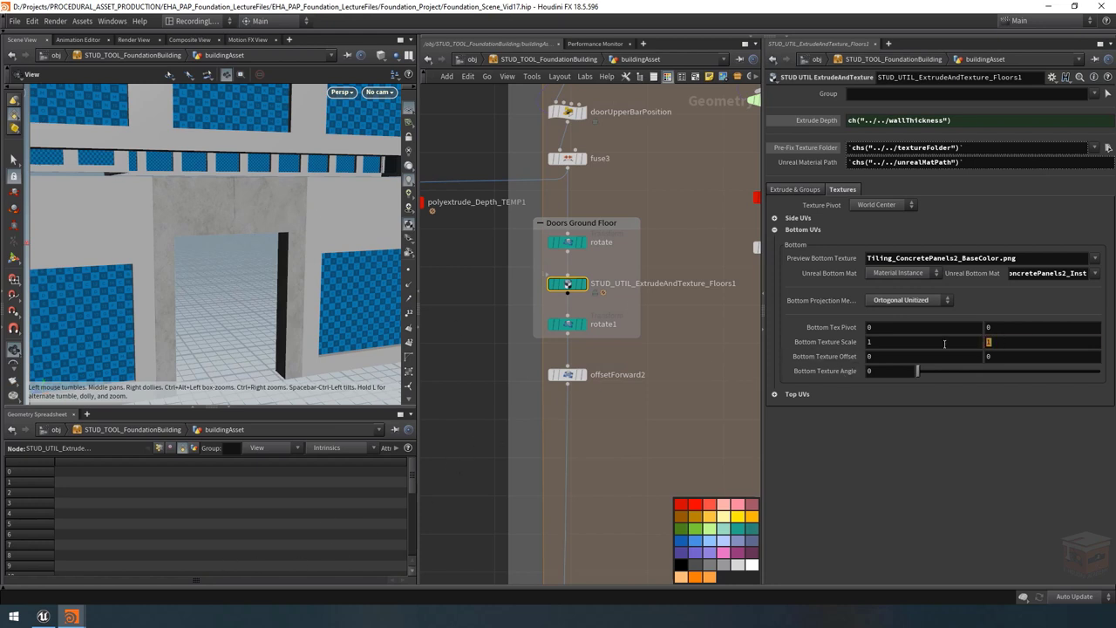
type("2")
Step: Locate the pillars' extrude-and-texture node in the network and show its texture settings
scroll(227, 227, "down", 3)
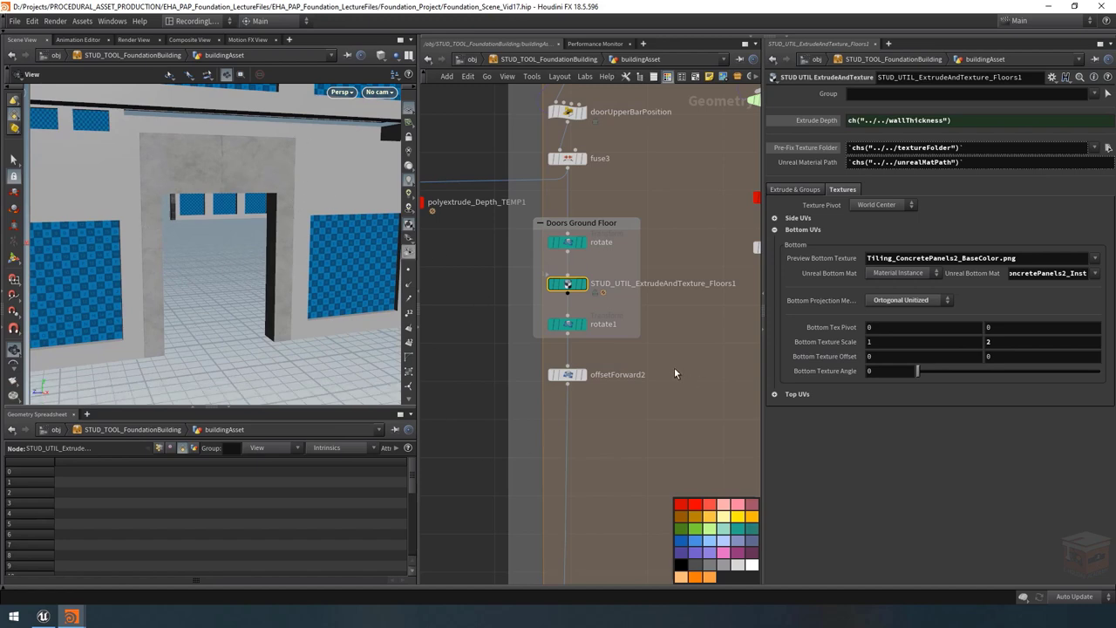
key("h")
scroll(509, 436, "up", 6)
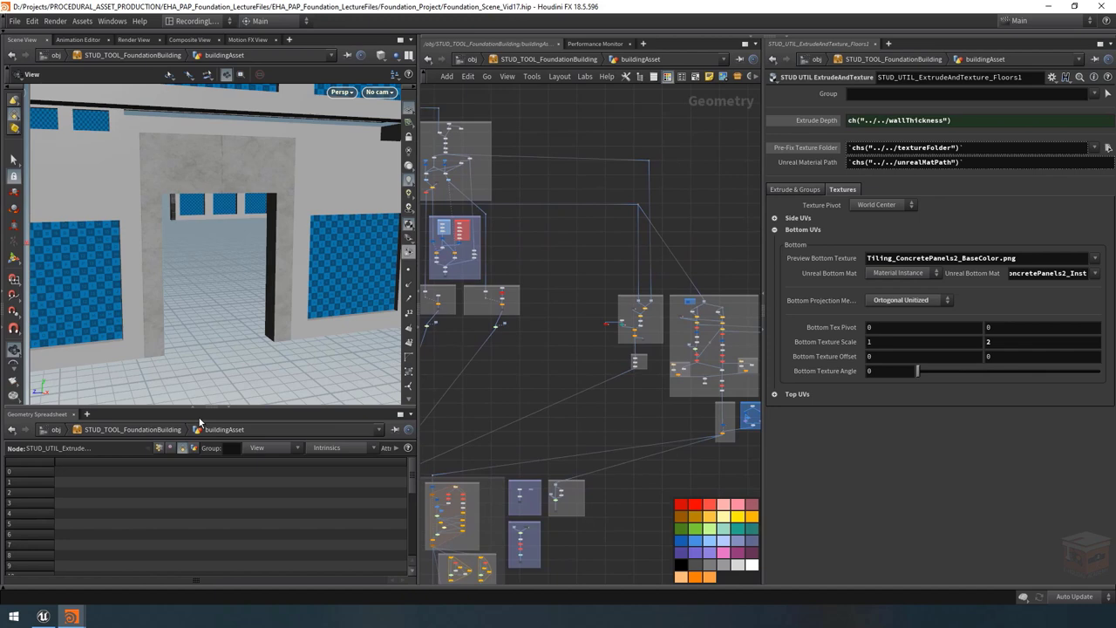
left_click(546, 339)
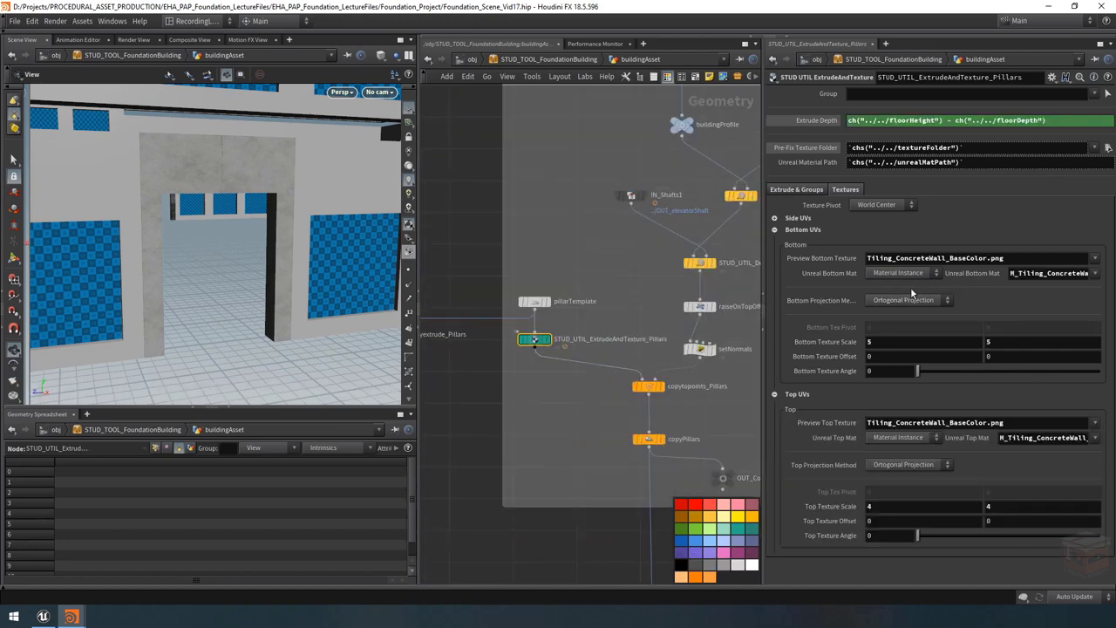
Step: Copy the first Side Texture Scale expression from the pillars' extrude-and-texture node
left_click(776, 218)
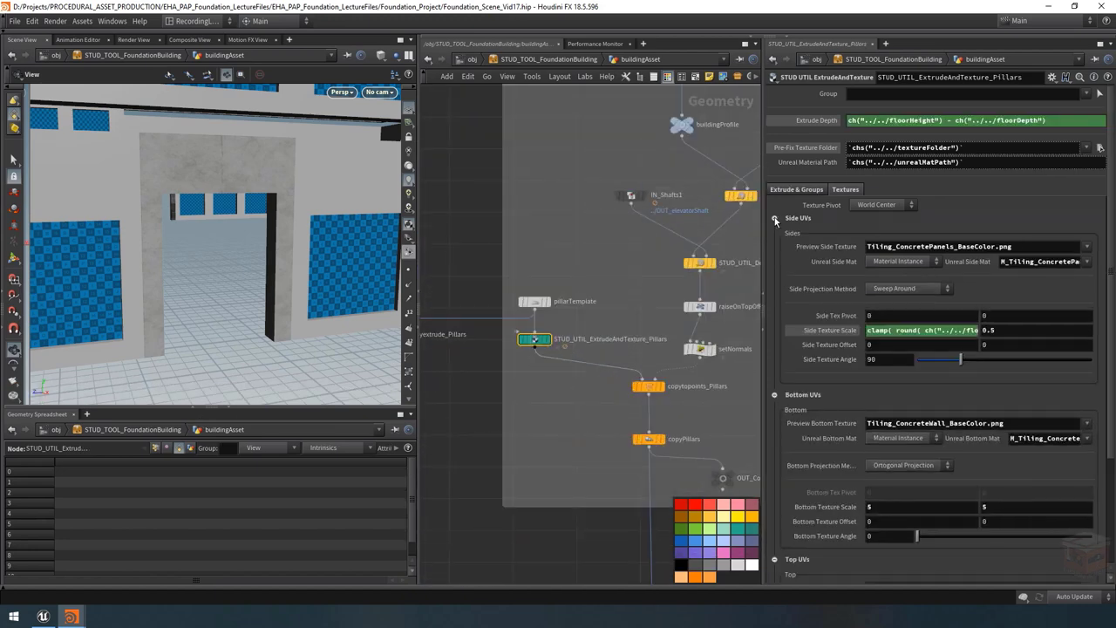
left_click(899, 330)
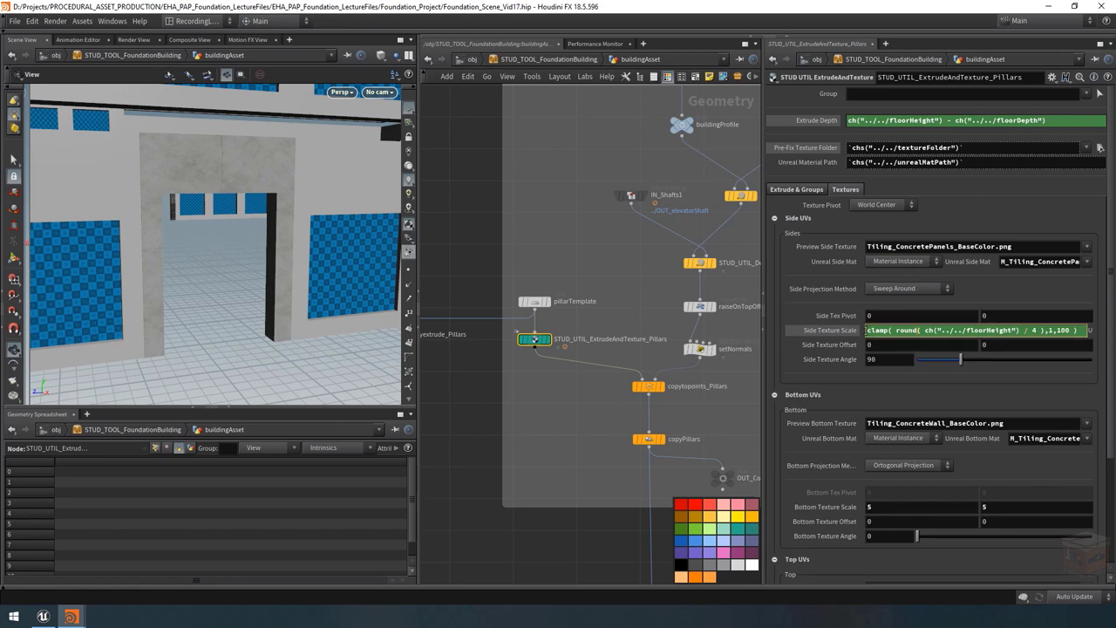
left_click_drag(866, 330, 1087, 333)
key("ctrl+c")
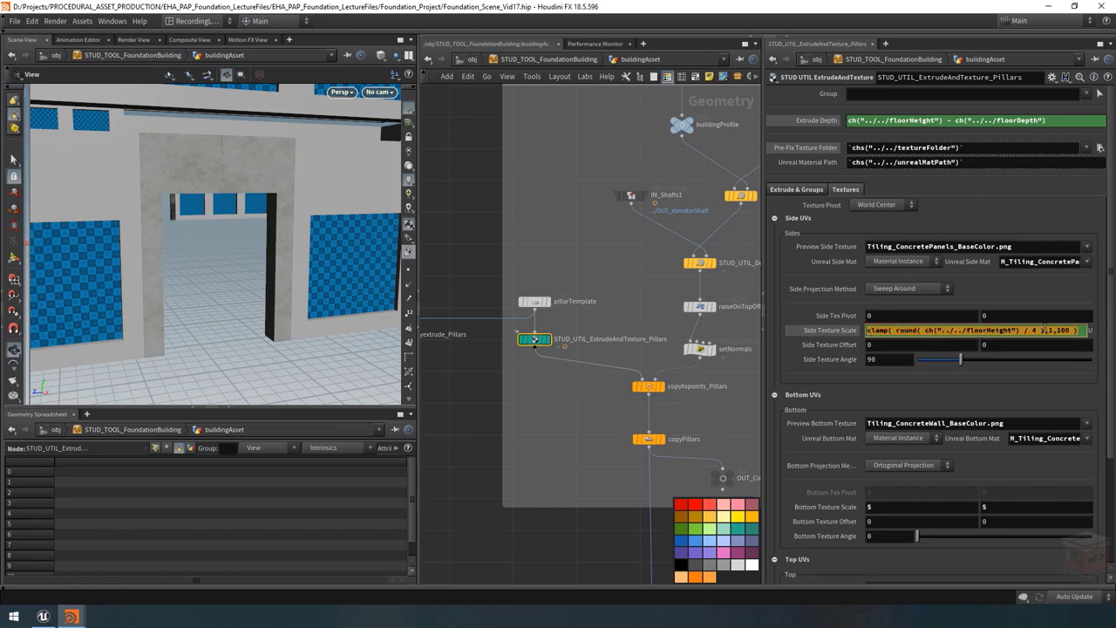
Step: Set the doors node's second Bottom Texture Scale value to clamp( round( ch("../../floorHeight") / 4 ),1,100 ) and inspect the door frame
left_click(604, 257)
scroll(603, 257, "down", 5)
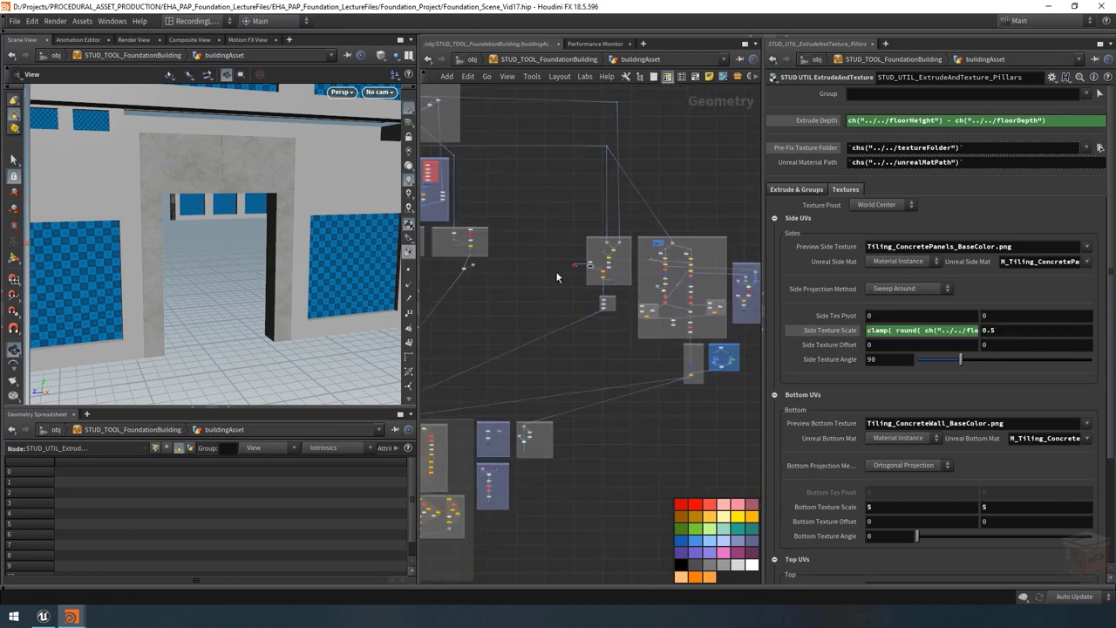
scroll(571, 364, "up", 5)
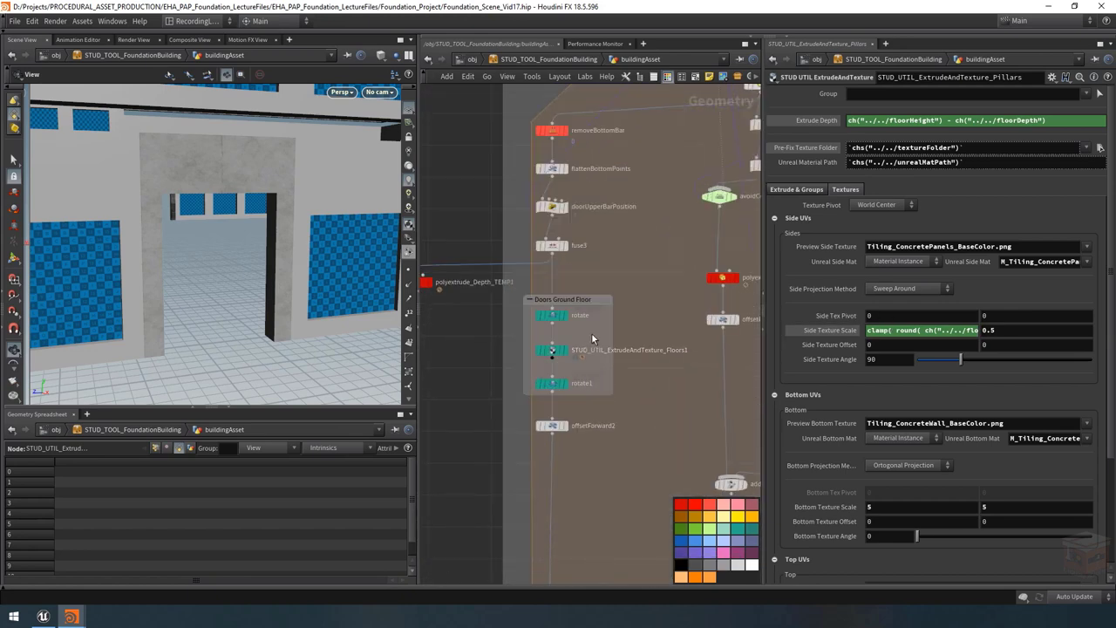
left_click(549, 352)
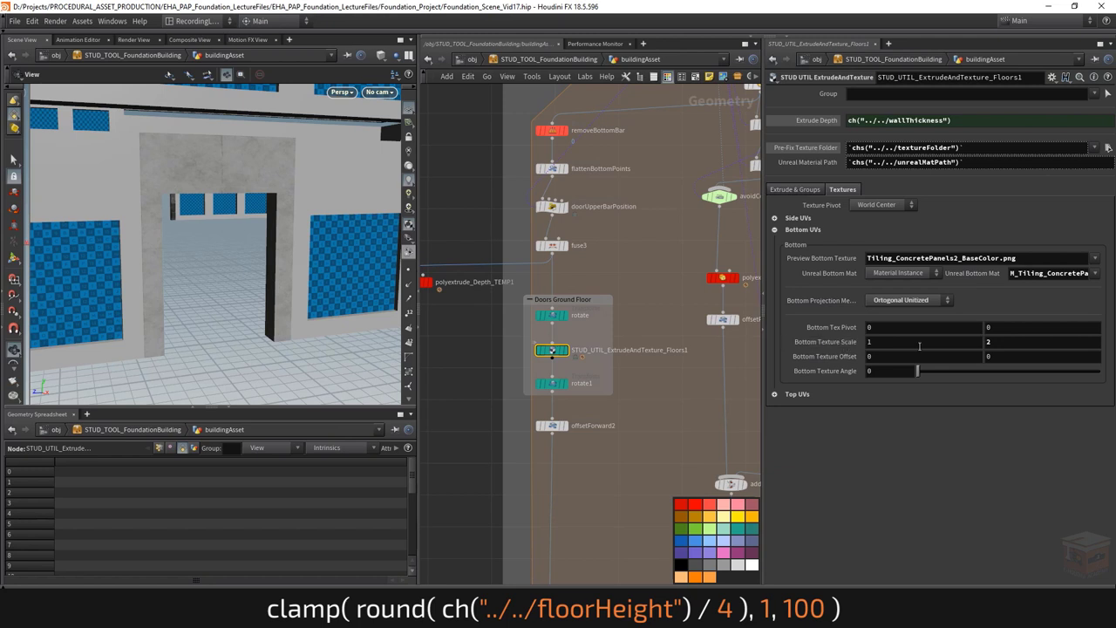
left_click(999, 341)
key("ctrl+v")
key("Return")
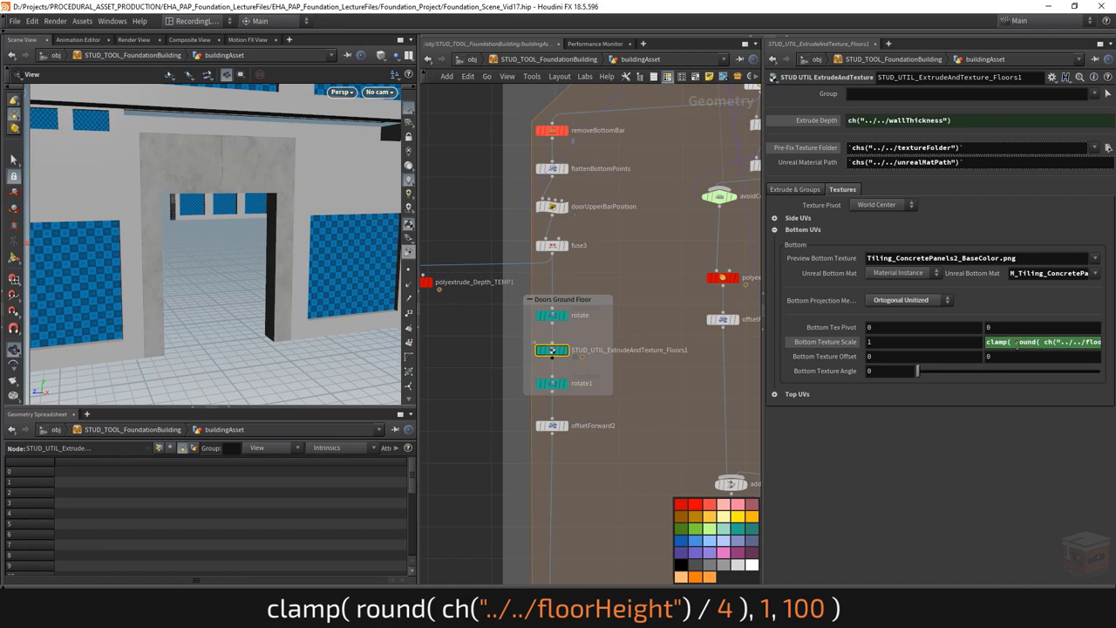
scroll(294, 224, "down", 5)
left_click_drag(183, 207, 235, 193)
scroll(237, 209, "down", 4)
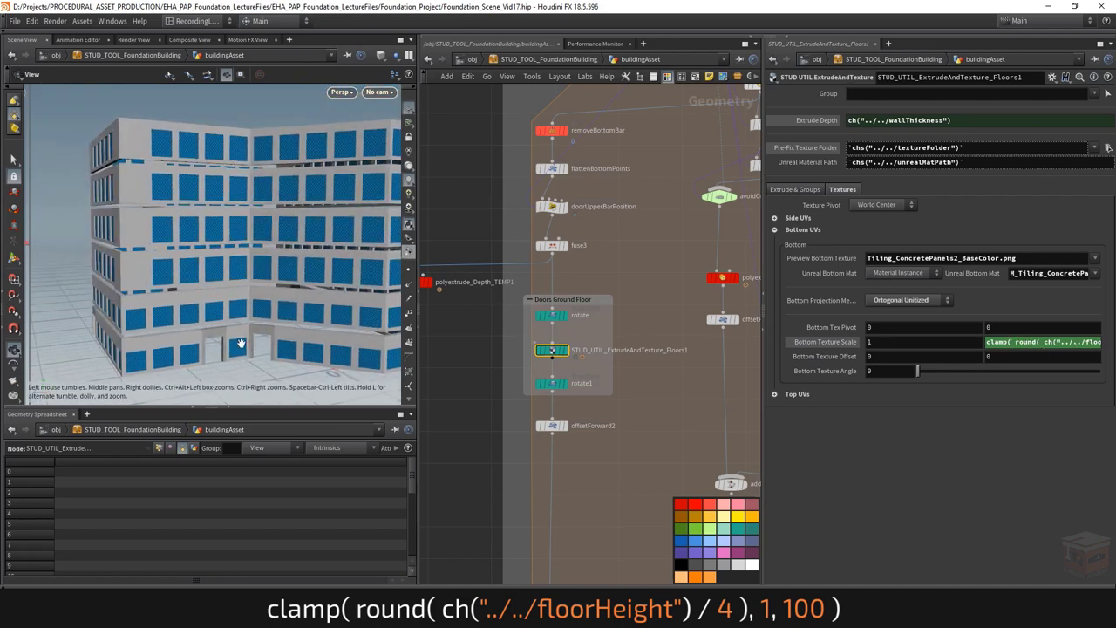
scroll(237, 163, "up", 8)
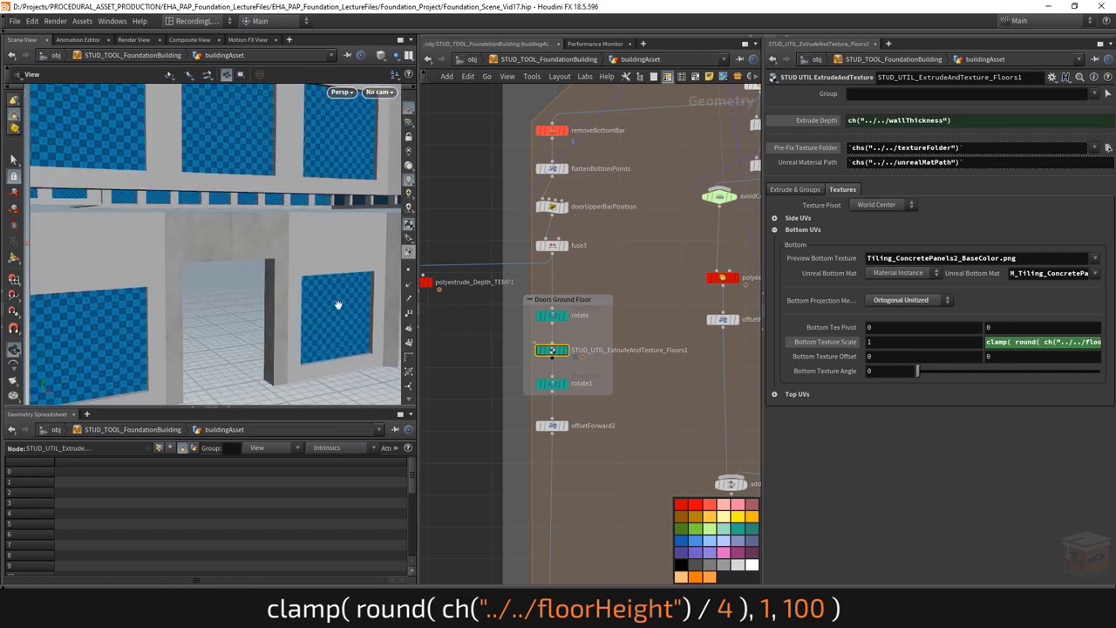
left_click_drag(250, 229, 197, 261)
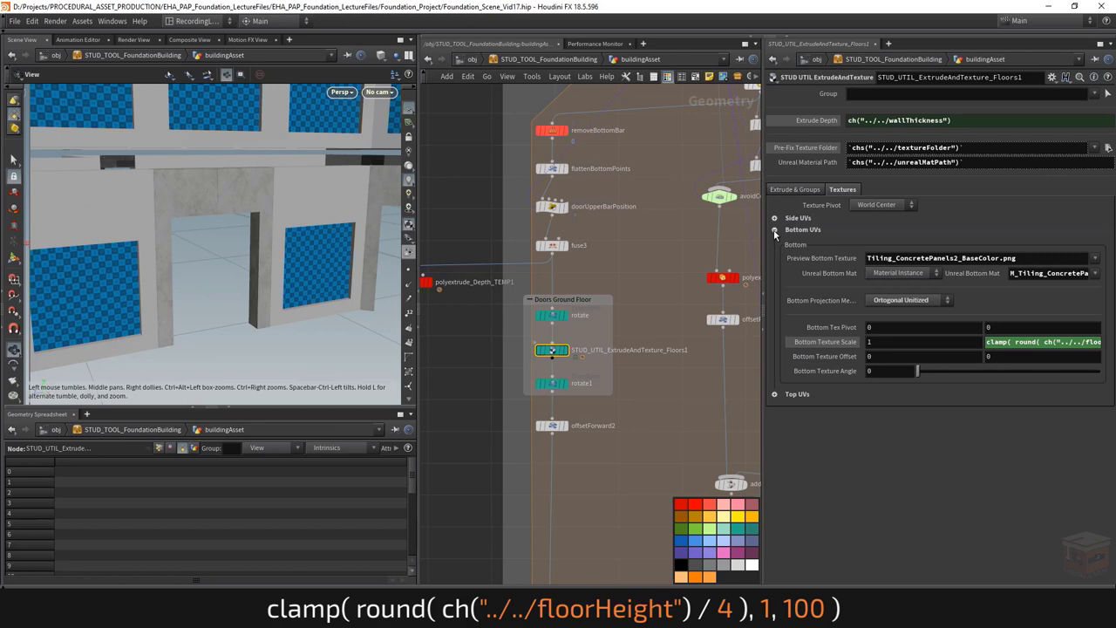
Step: Set the top preview texture and Unreal top material of the doors' extrude-and-texture node to Rough Plaster
left_click(774, 230)
left_click_drag(266, 207, 288, 218)
left_click(774, 240)
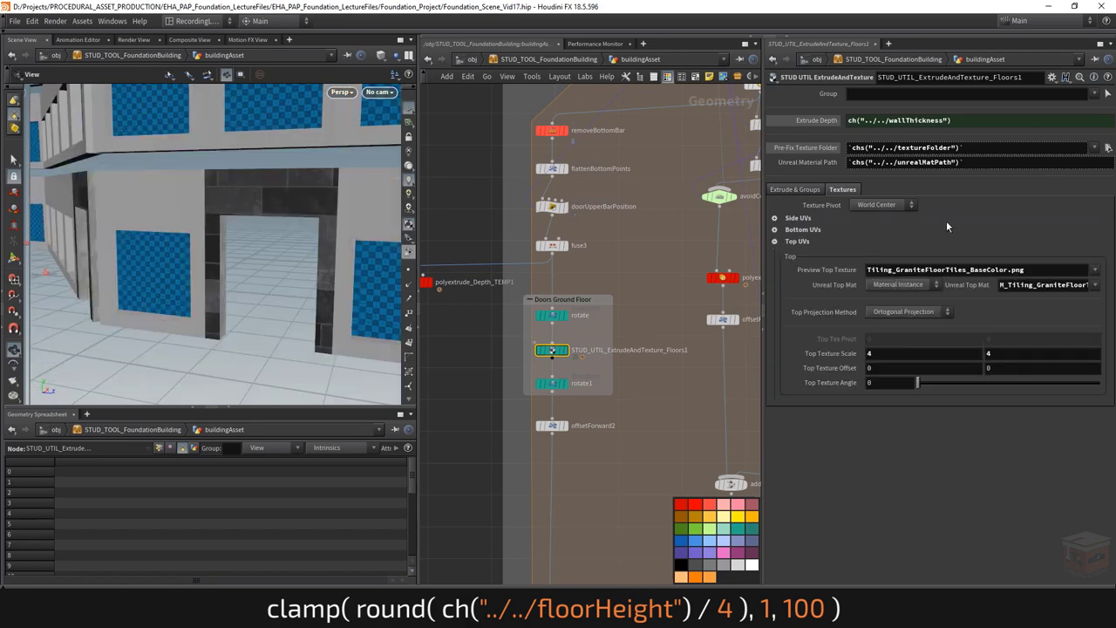
left_click(1097, 273)
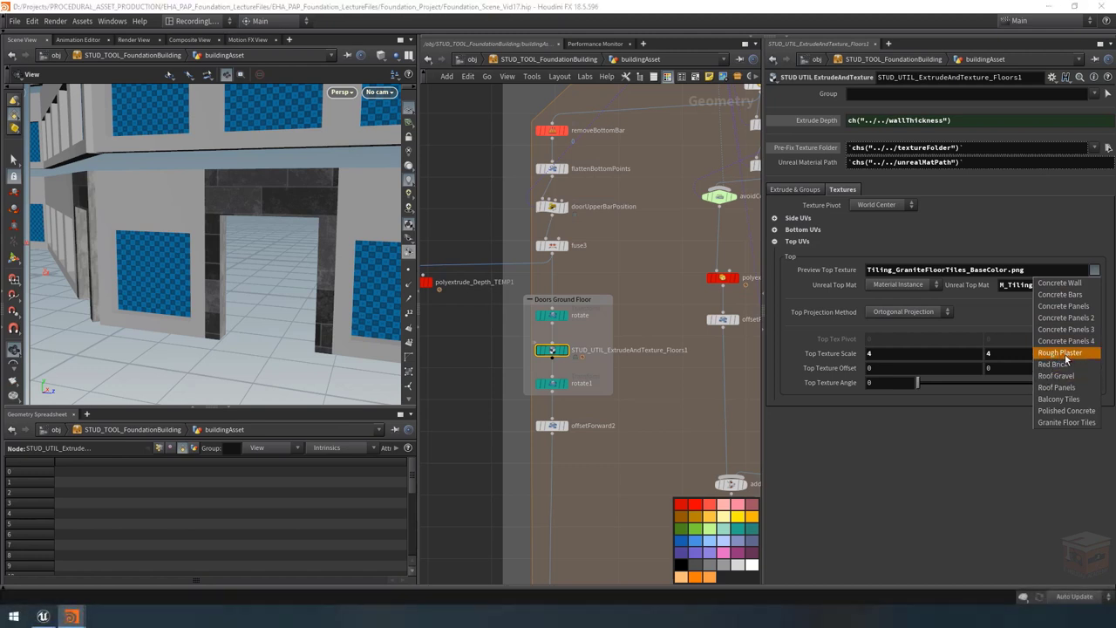
left_click(1062, 353)
left_click(1096, 284)
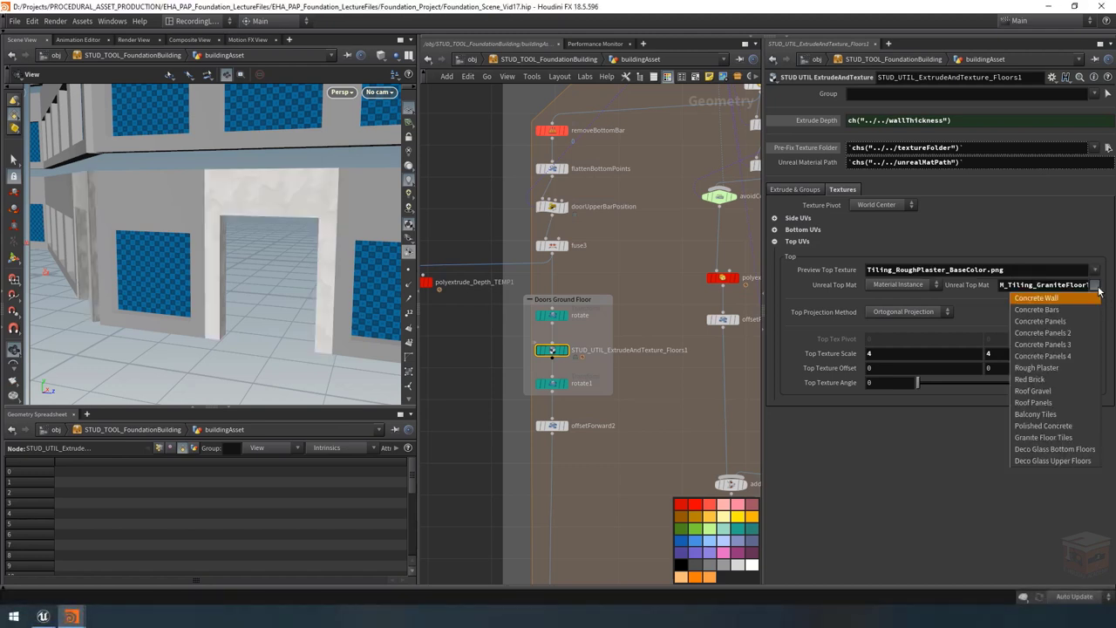
left_click(1041, 364)
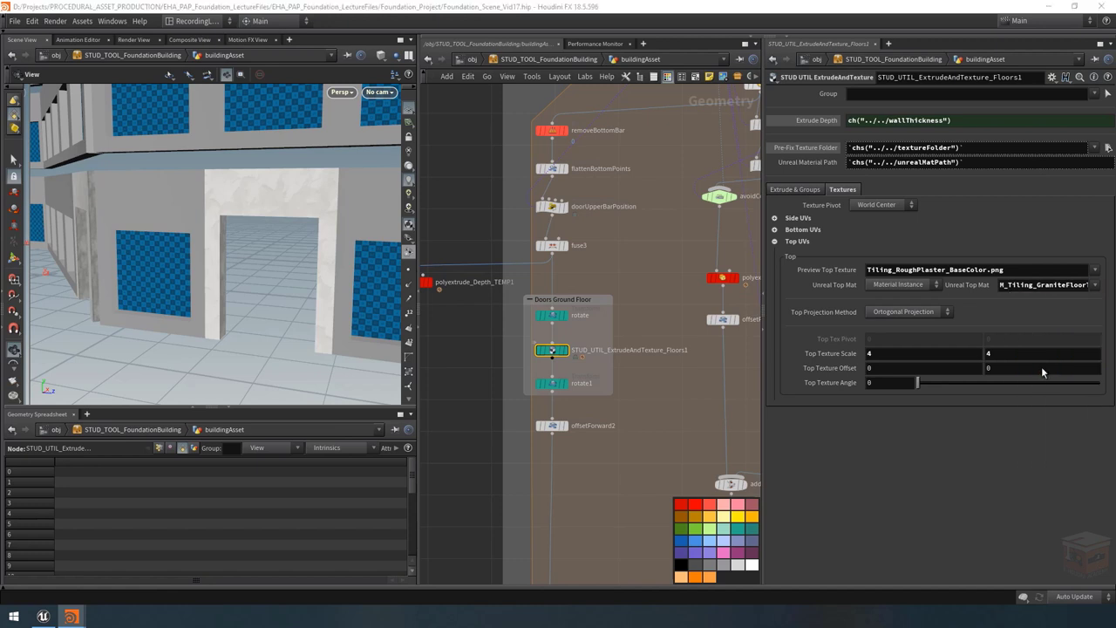
Step: Set the Top Texture Scale to 1 and the copied expression clamp( round( ch("../../floorHeight") / 4 ),1,100 )
left_click(892, 350)
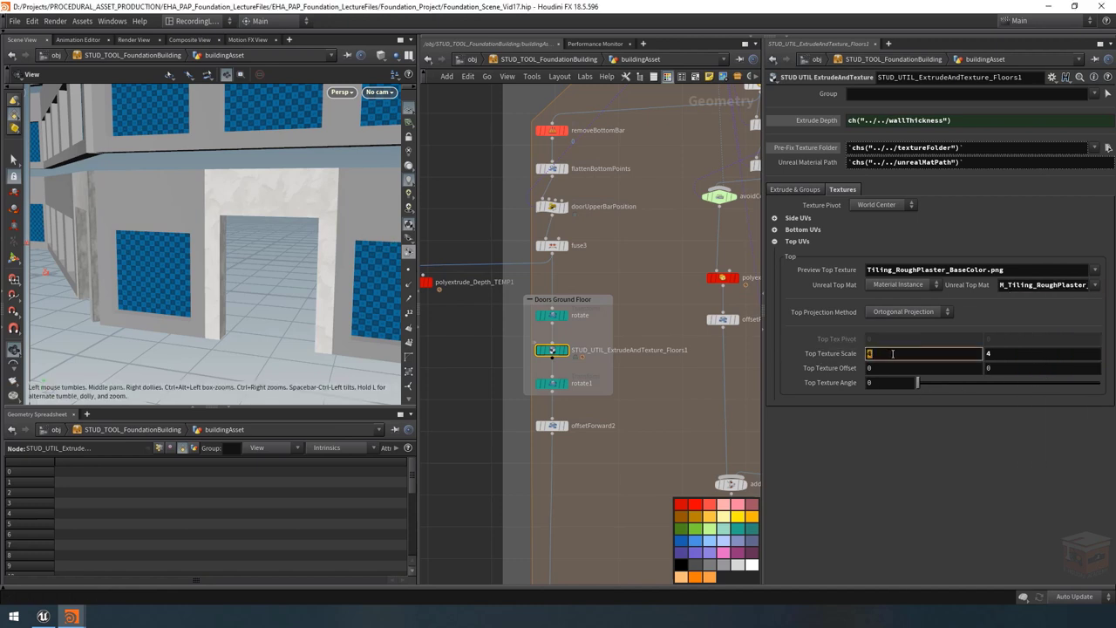
type("1")
key("Tab")
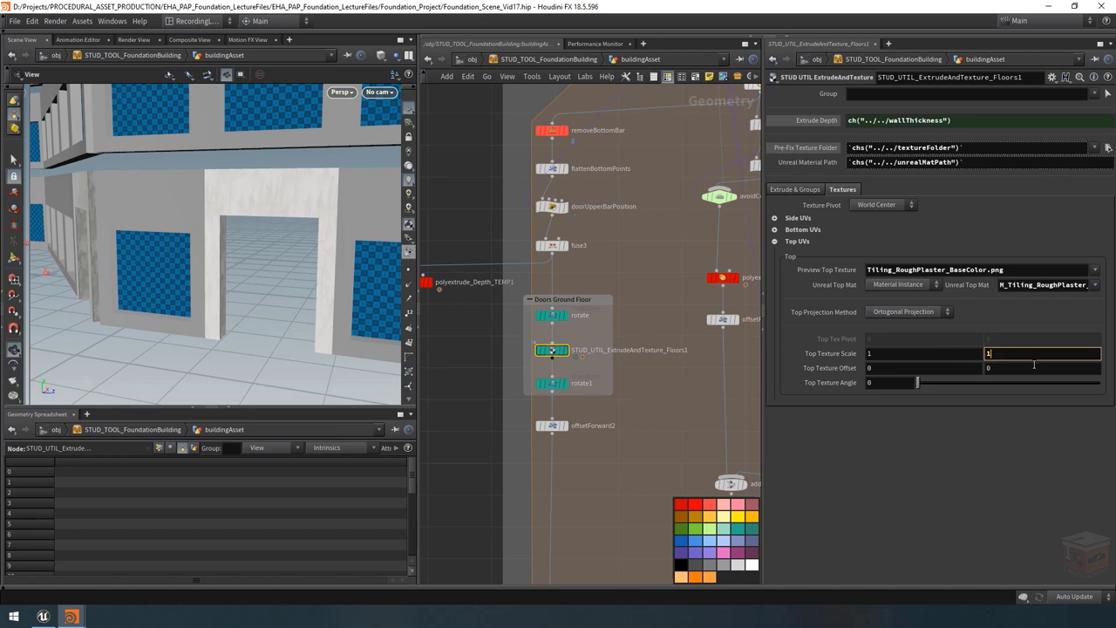
key("Return")
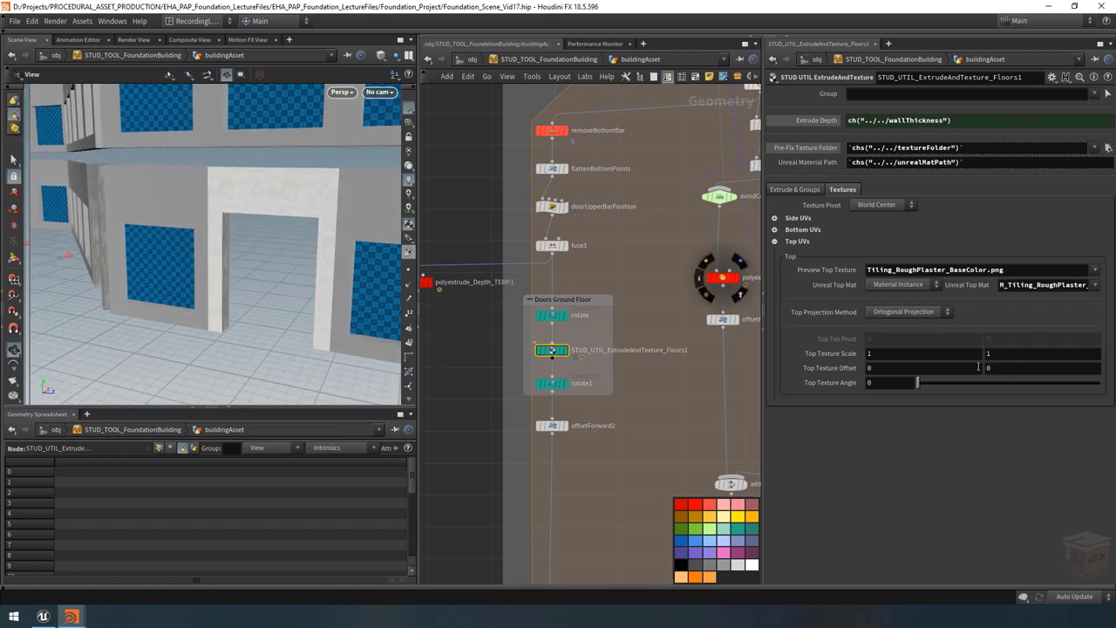
left_click(1011, 351)
key("ctrl+v")
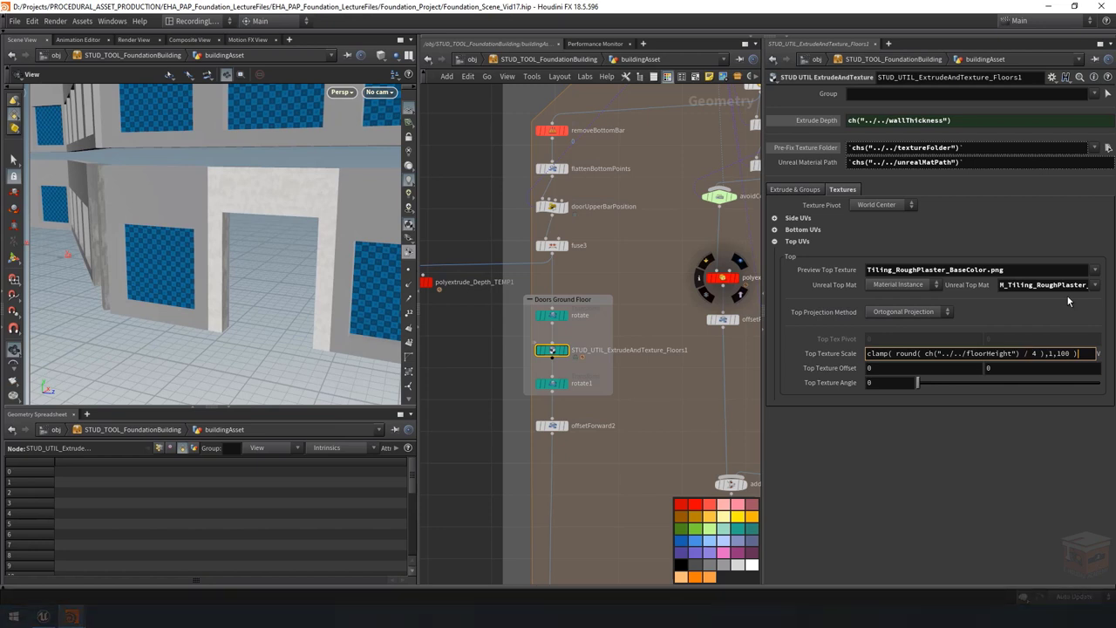
key("Return")
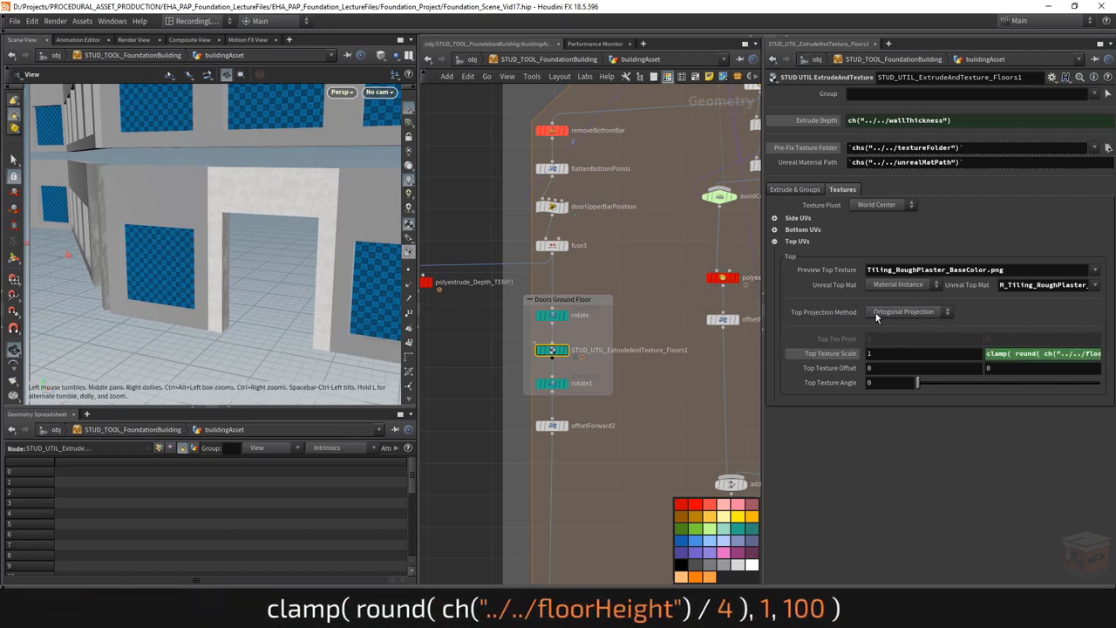
Step: Change the top projection method to Ortogonal Unitized and inspect the door's UV layout beside the perspective view
left_click(888, 312)
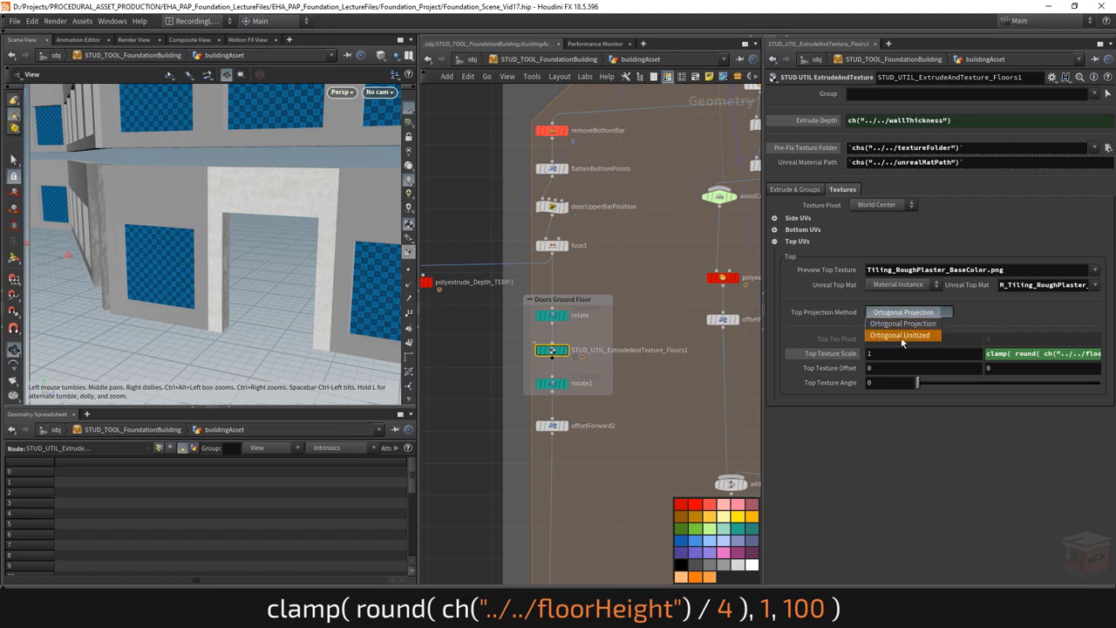
left_click(901, 337)
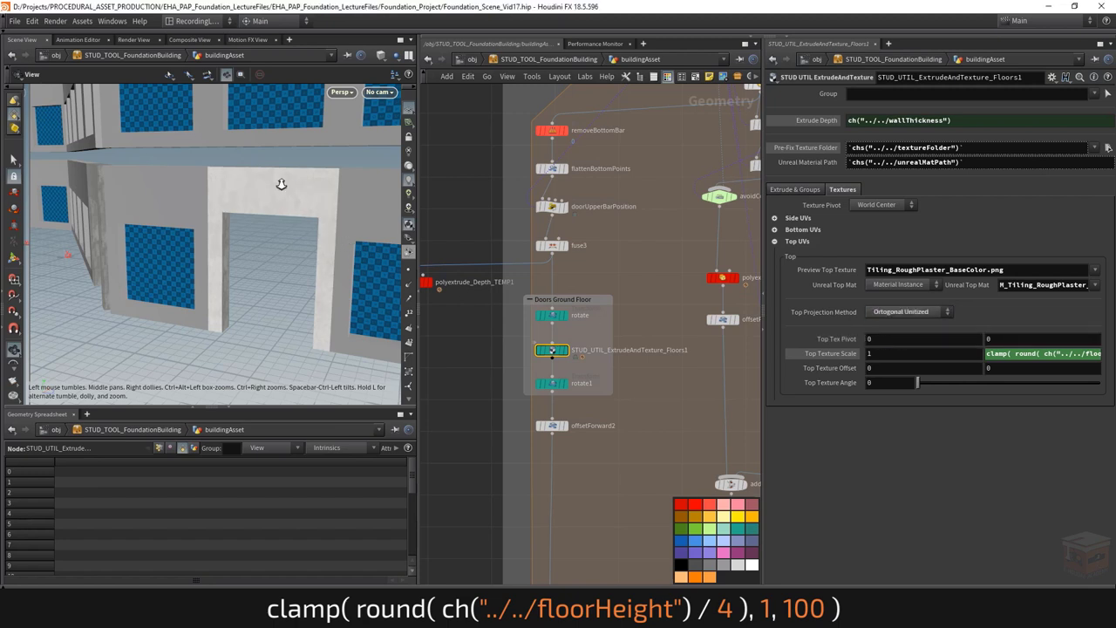
scroll(281, 184, "up", 3)
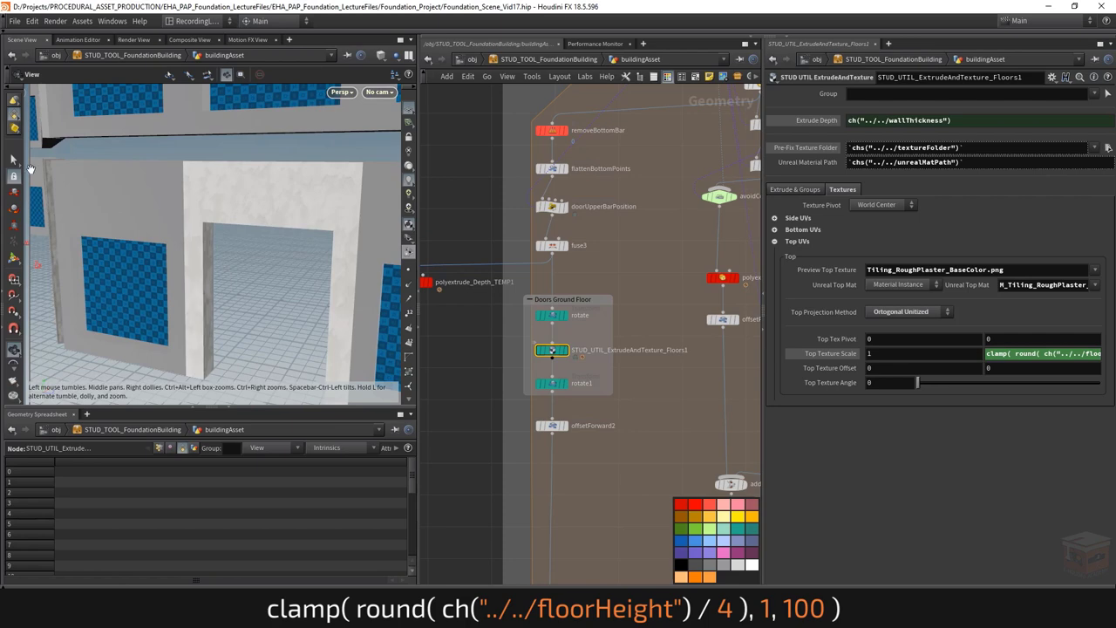
key("ctrl+4")
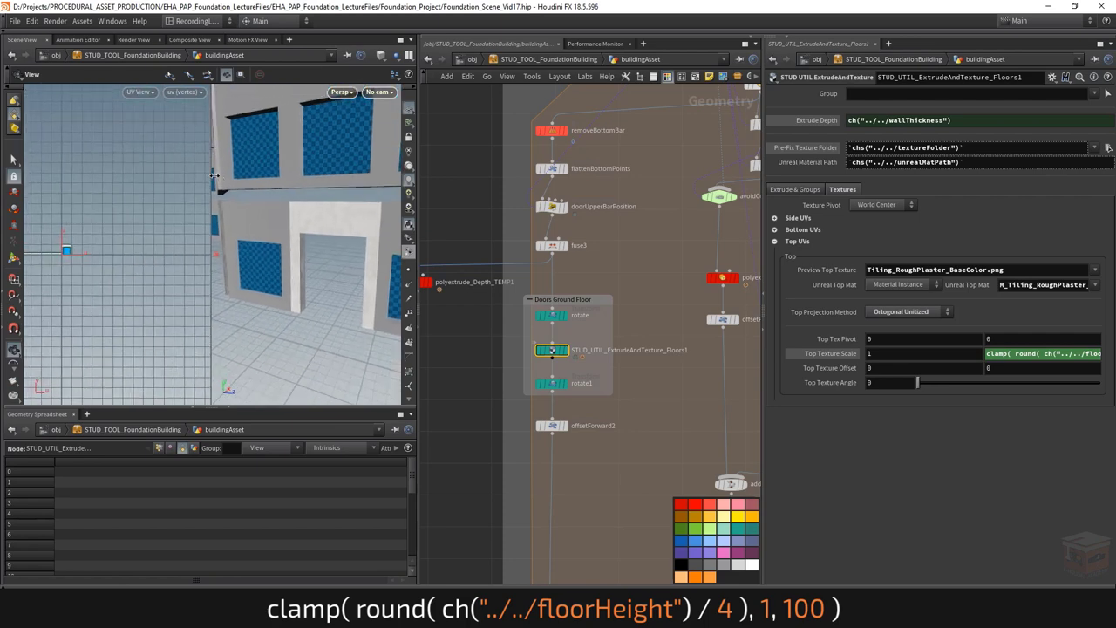
scroll(245, 236, "up", 4)
middle_click_drag(109, 259, 136, 263)
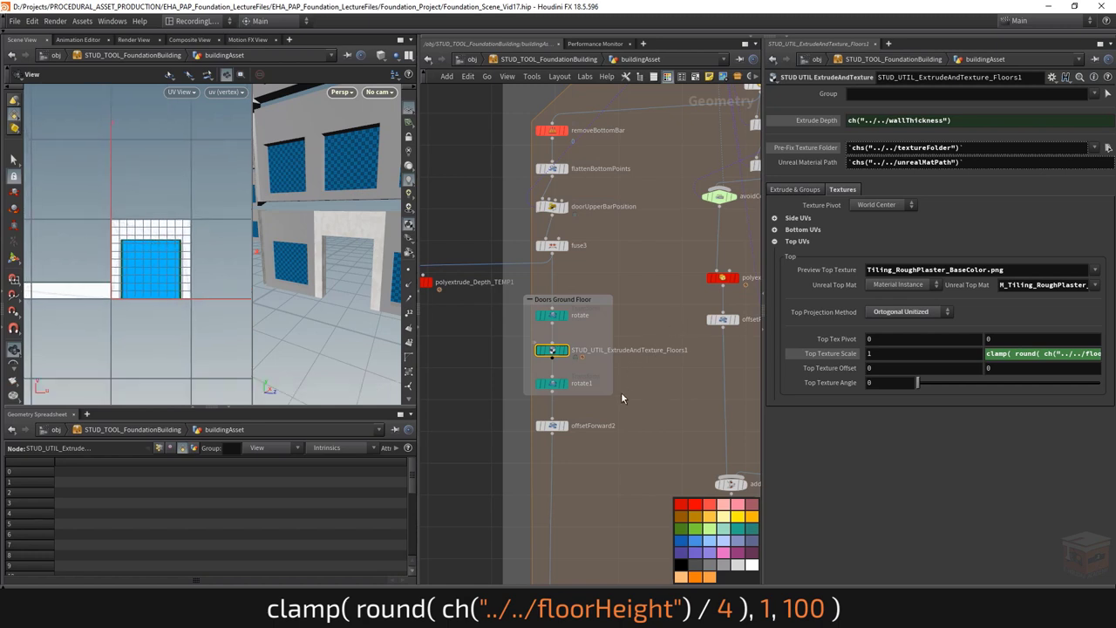
Step: Copy the Doors Ground Floor network box with its two rotate nodes and extrude-and-texture node
scroll(601, 388, "down", 3)
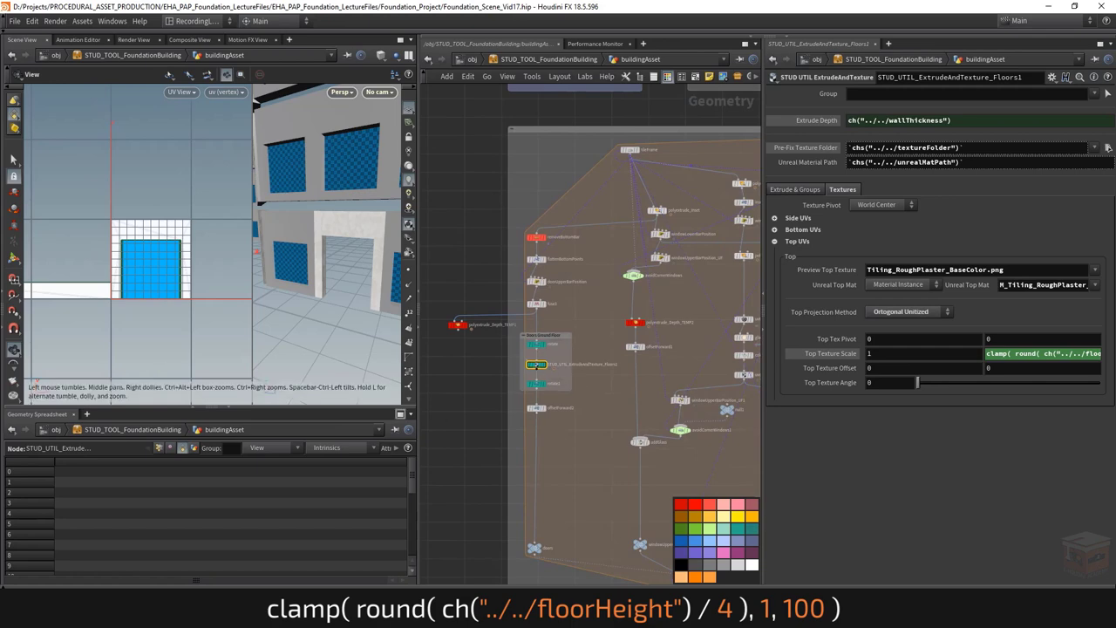
scroll(580, 354, "up", 5)
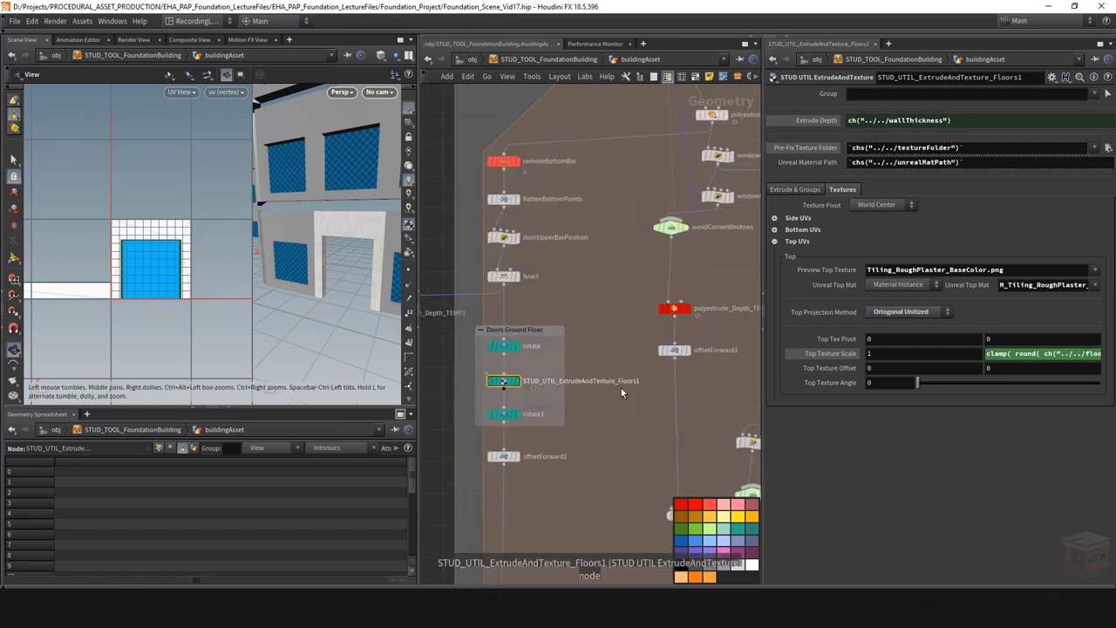
scroll(569, 358, "down", 5)
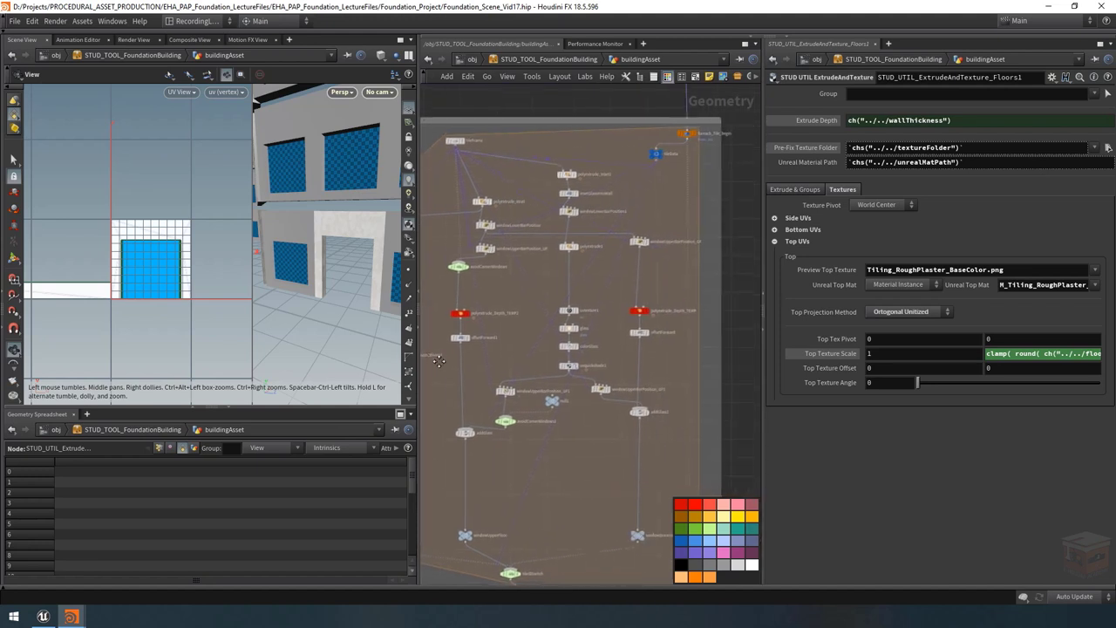
left_click(502, 311)
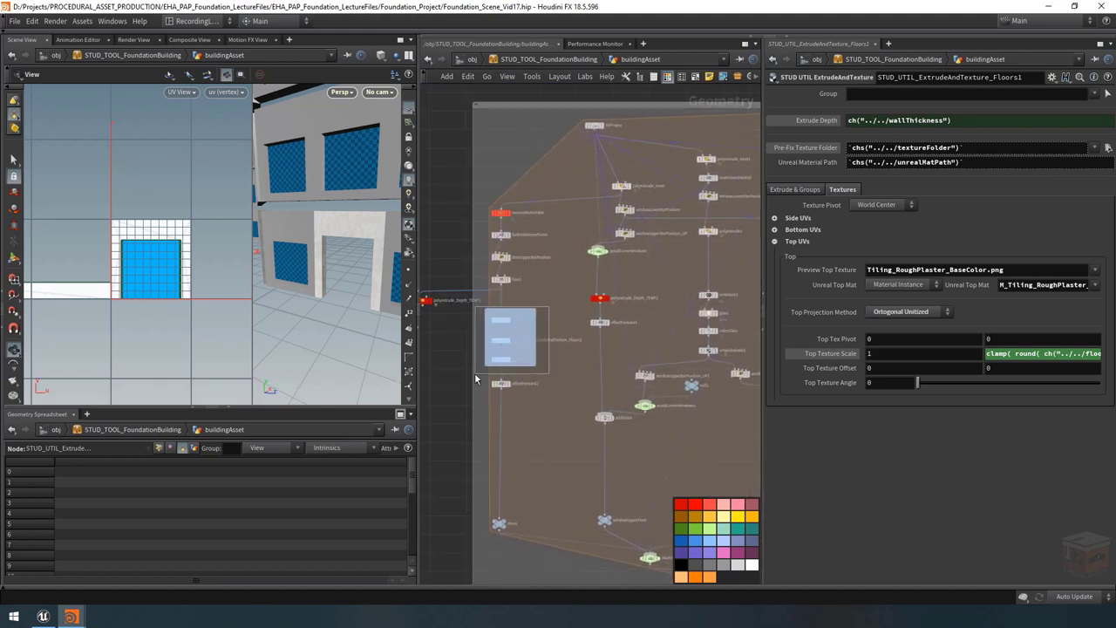
key("ctrl+c")
key("h")
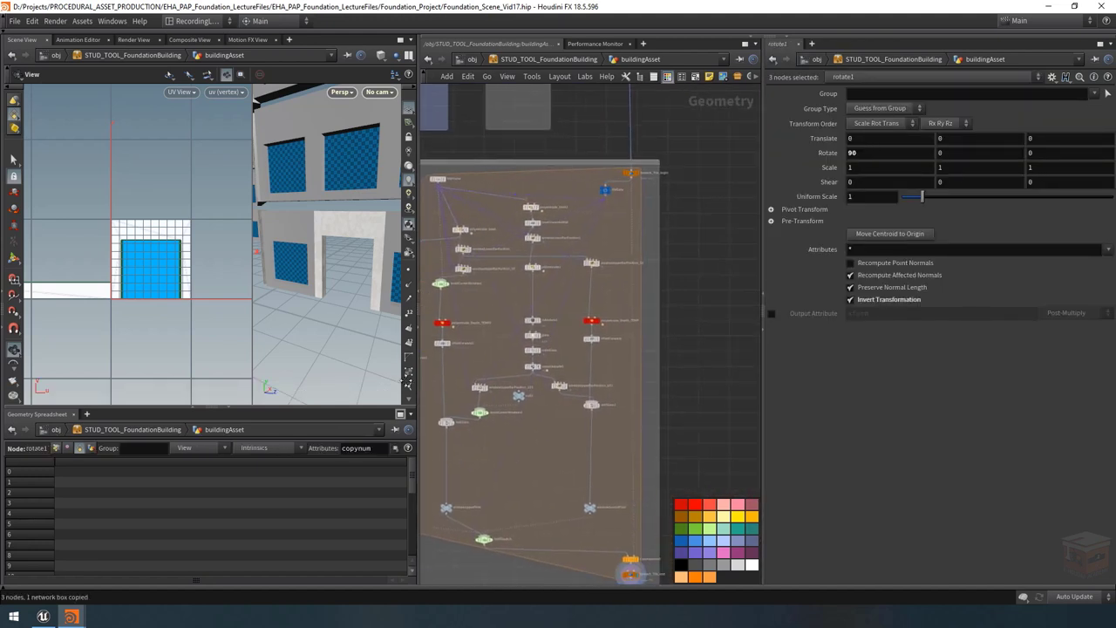
Step: Move offsetForward down to make room in the ground-floor window branch and paste the copied network box below windowUpperBarPosition_GF
scroll(590, 362, "up", 4)
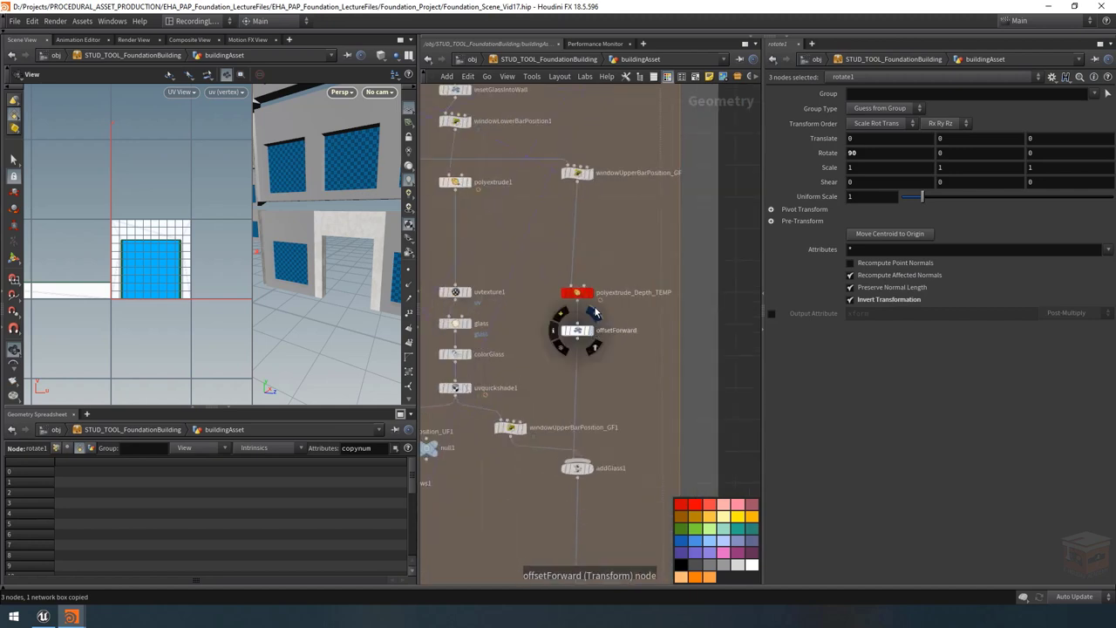
middle_click_drag(603, 395, 555, 161)
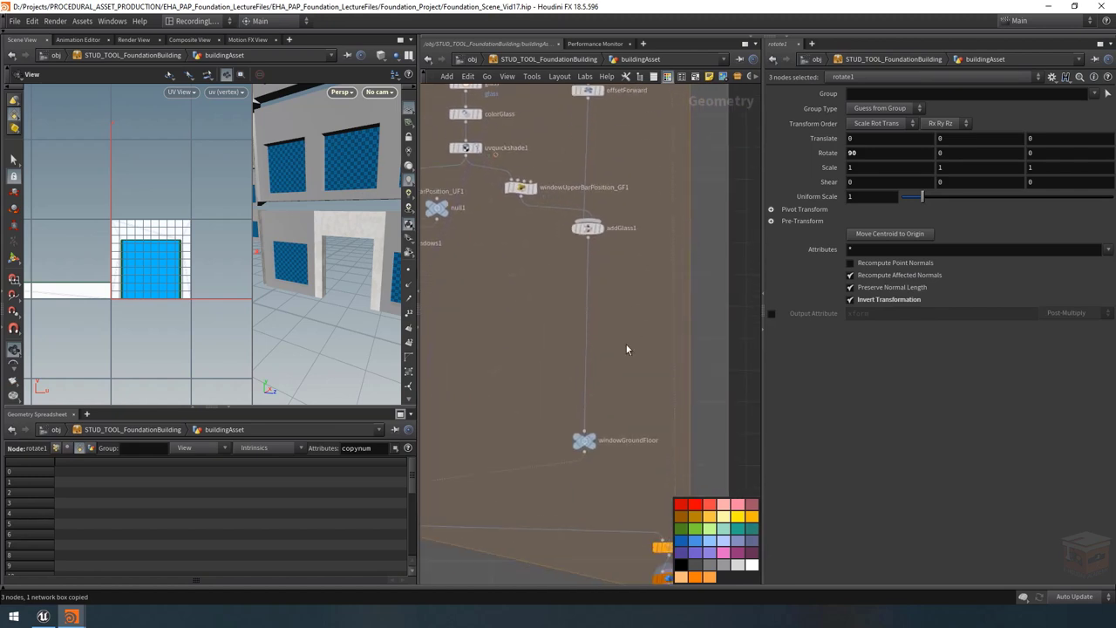
mouse_move(597, 442)
middle_click_drag(644, 166, 639, 359)
mouse_move(584, 325)
left_click_drag(584, 324, 579, 377)
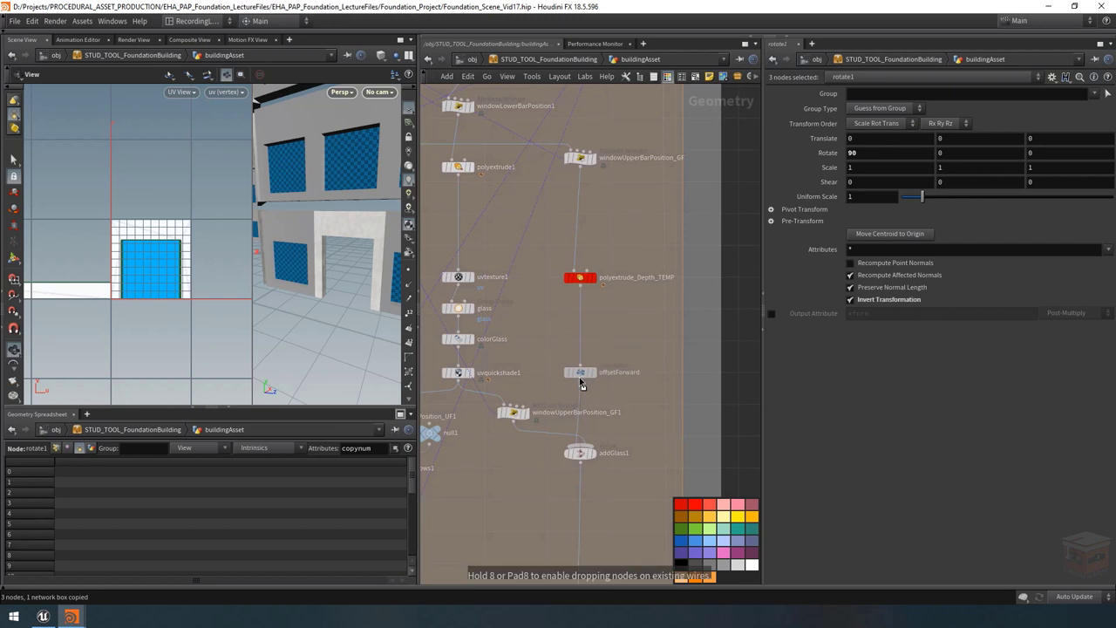
middle_click_drag(614, 255, 614, 297)
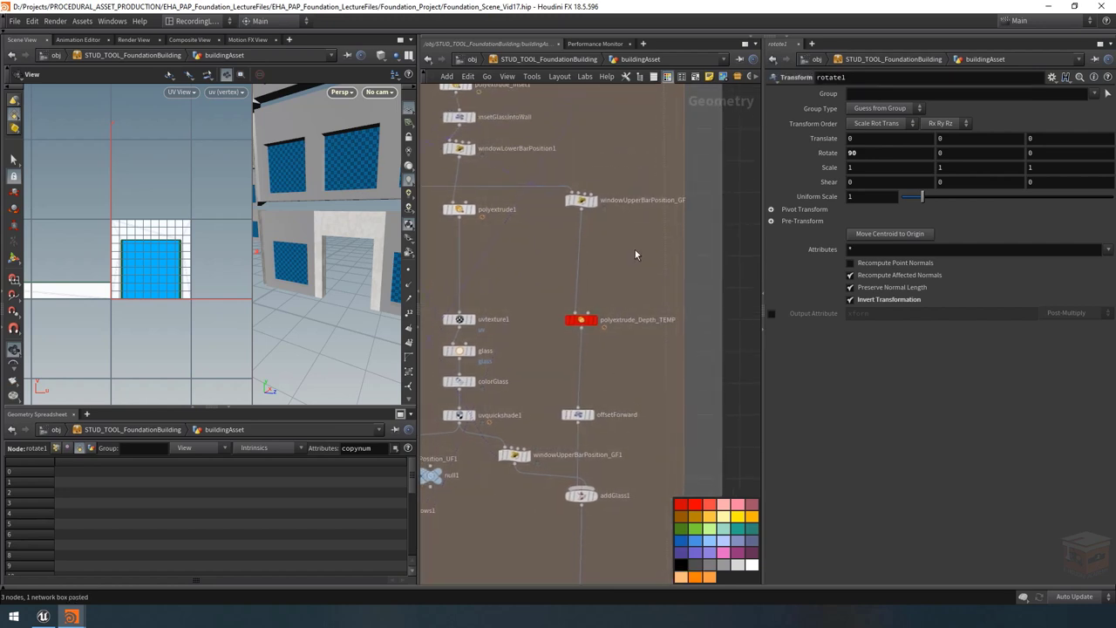
key("ctrl+v")
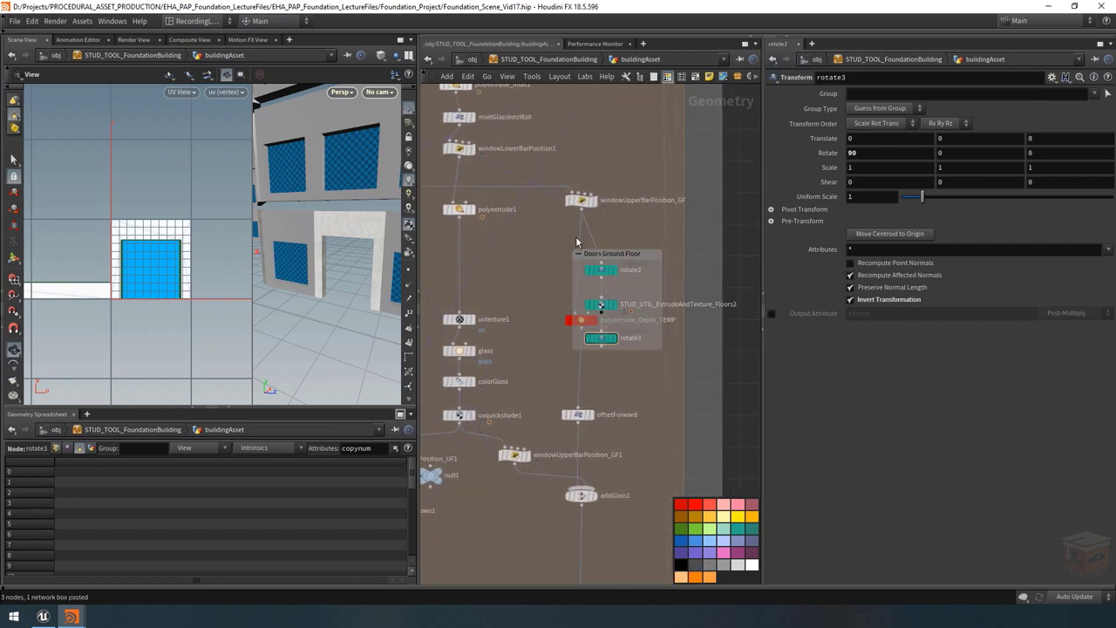
Step: Connect the pasted box's last rotate node to offsetForward, delete polyextrude_Depth_TEMP from the branch, and align the box between its neighbours
left_click_drag(578, 320, 532, 320)
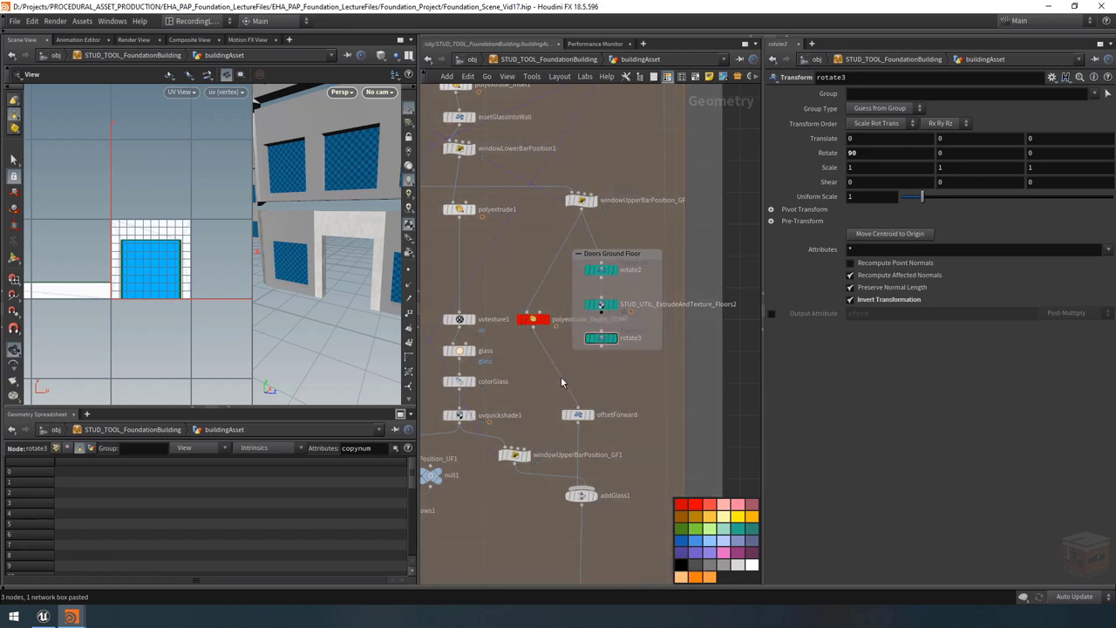
left_click(601, 346)
left_click(557, 297)
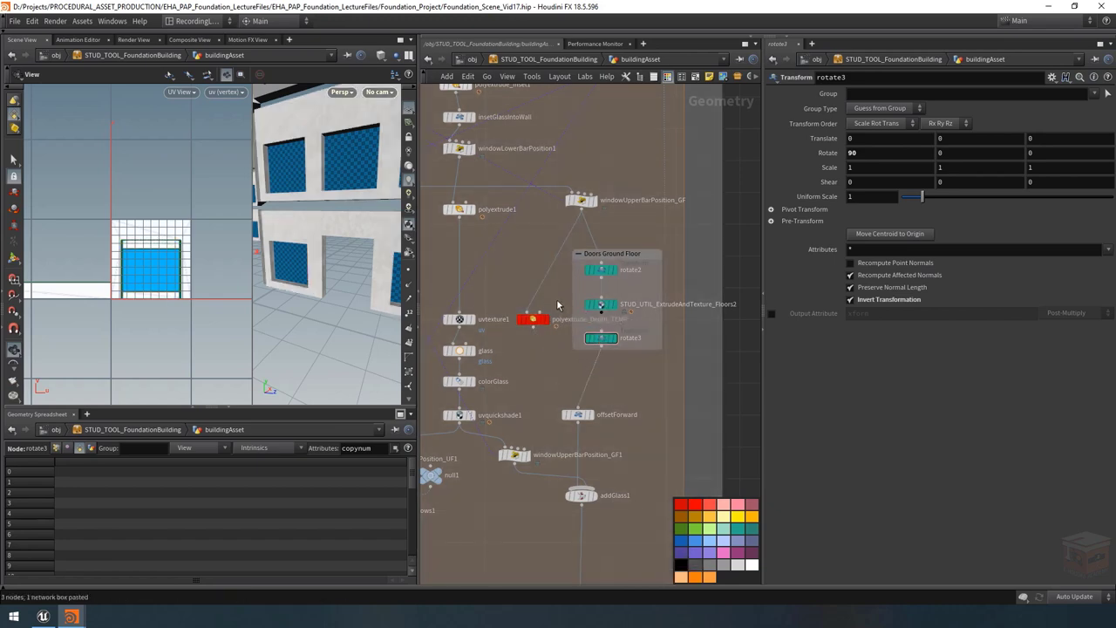
left_click(536, 320)
key("Delete")
left_click_drag(640, 248, 617, 255)
middle_click_drag(615, 234, 627, 234)
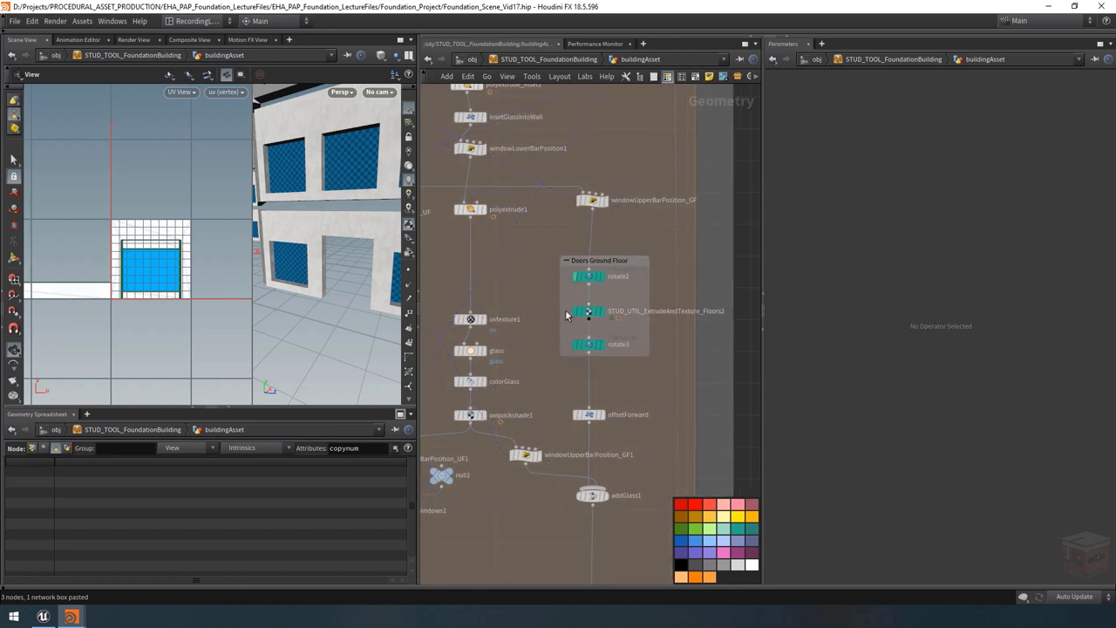
Step: Shrink the UV view and examine the ground-floor window walls on the building in the perspective view
left_click_drag(343, 217, 326, 214)
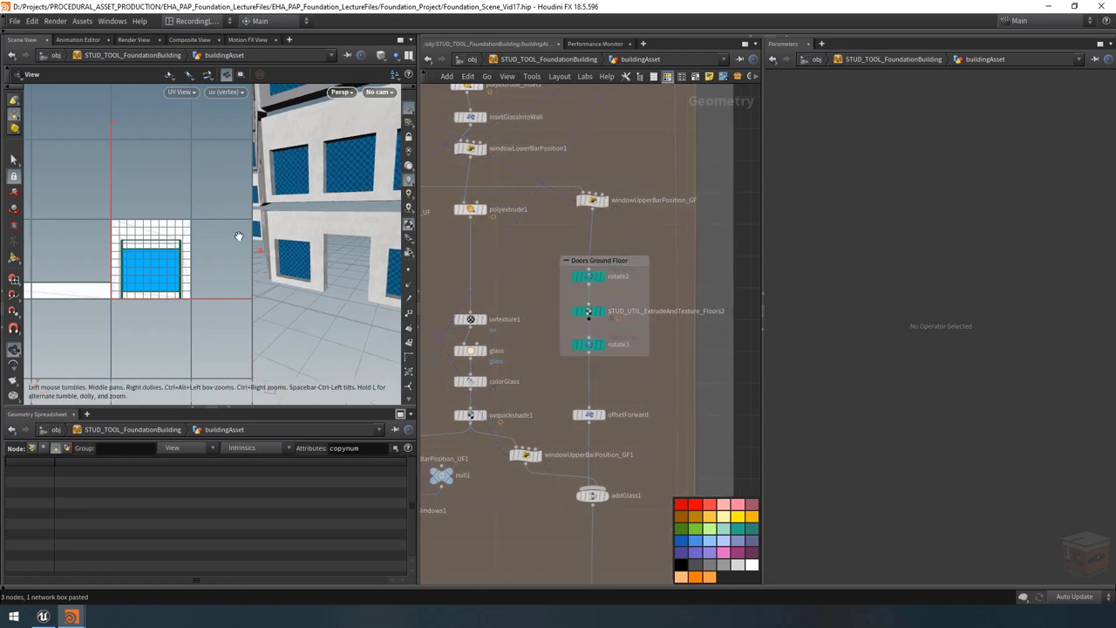
left_click_drag(253, 238, 56, 238)
left_click_drag(262, 214, 214, 221)
right_click_drag(214, 221, 265, 220)
left_click_drag(265, 220, 218, 216)
mouse_move(218, 217)
right_mouse_down()
mouse_move(182, 212)
mouse_move(212, 227)
right_mouse_up()
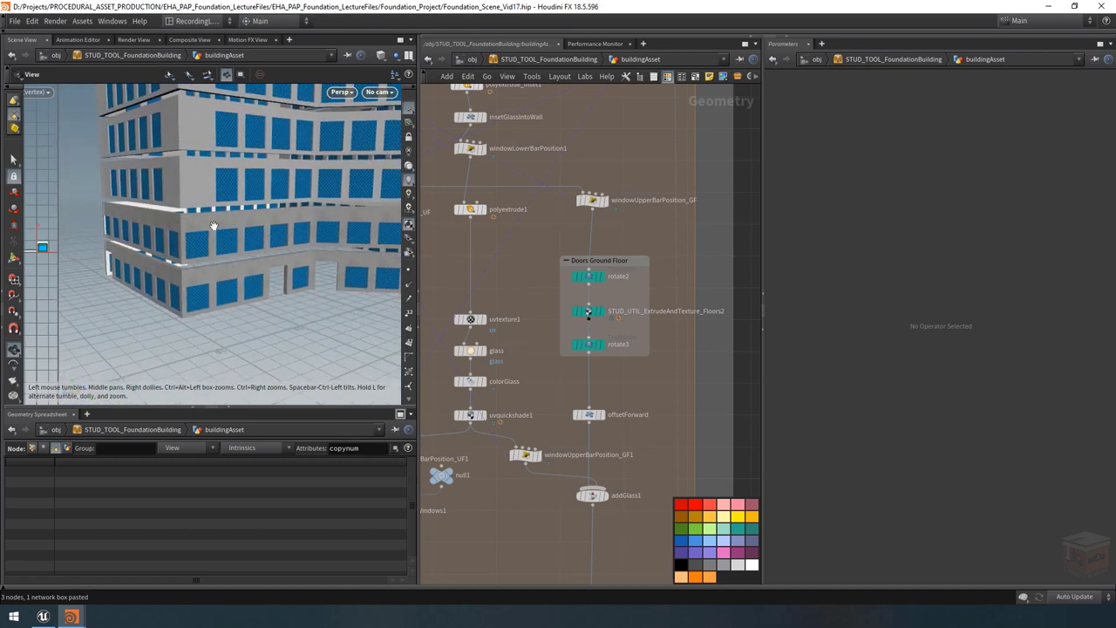
Step: Copy the Doors Ground Floor network box with its rotate2, extrude-and-texture and rotate3 nodes
left_click_drag(213, 227, 270, 256)
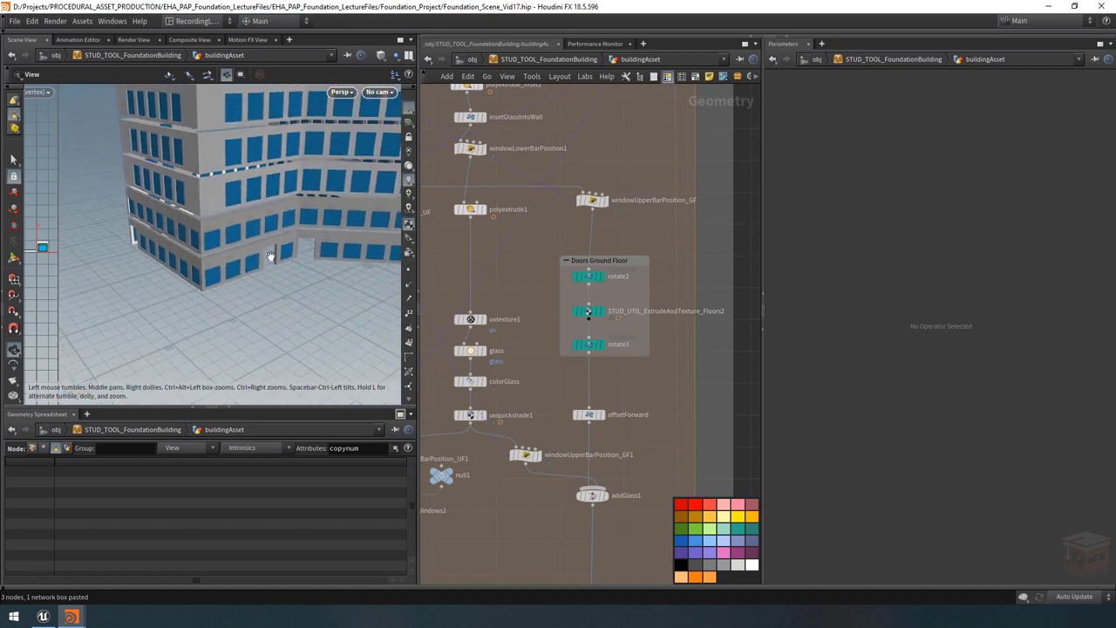
key("h")
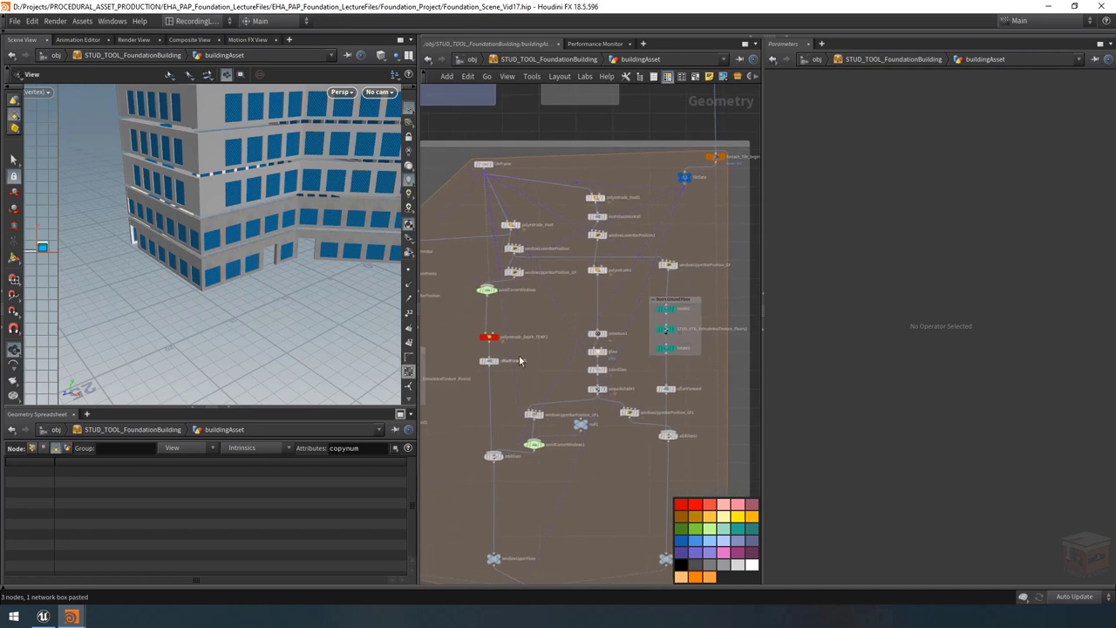
left_click_drag(249, 228, 265, 235)
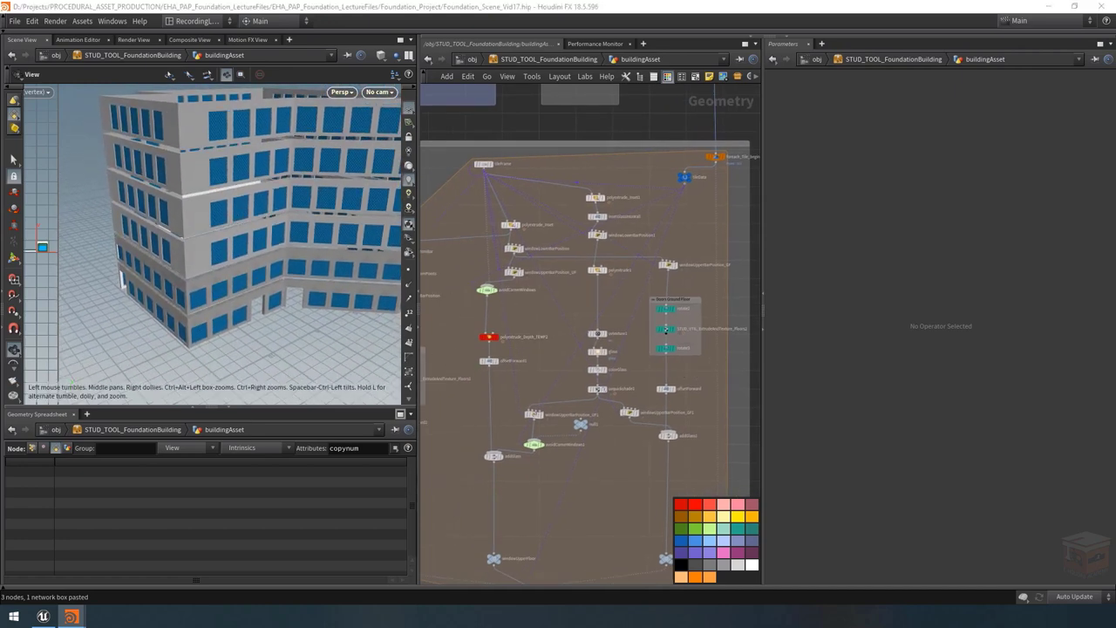
scroll(680, 318, "up", 3)
left_click_drag(740, 279, 628, 386)
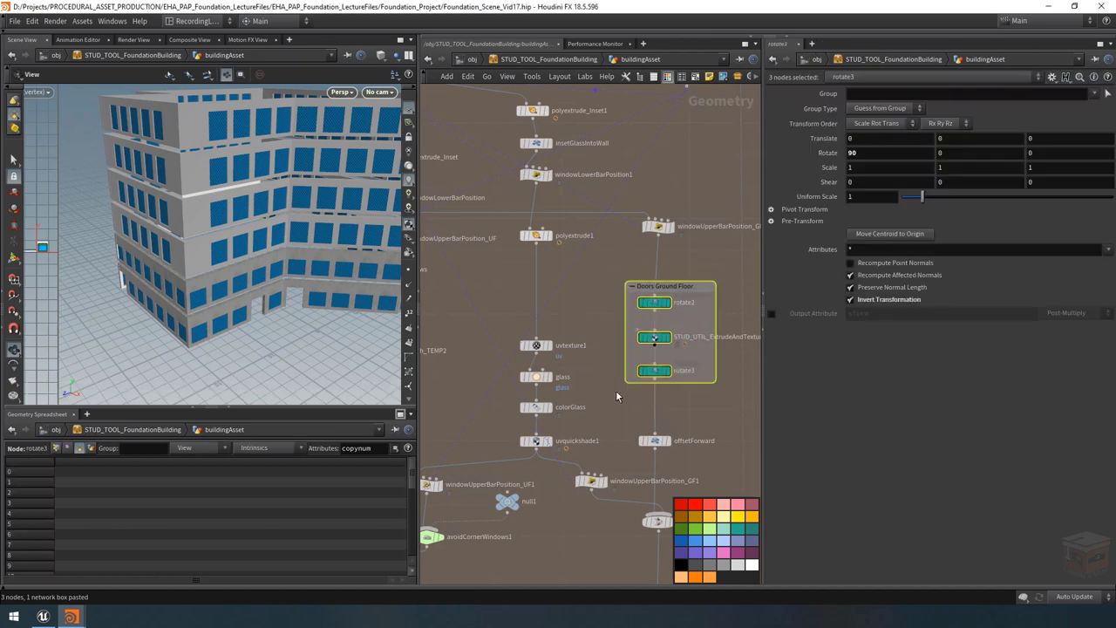
key("ctrl+c")
scroll(630, 408, "down", 3)
scroll(582, 338, "up", 3)
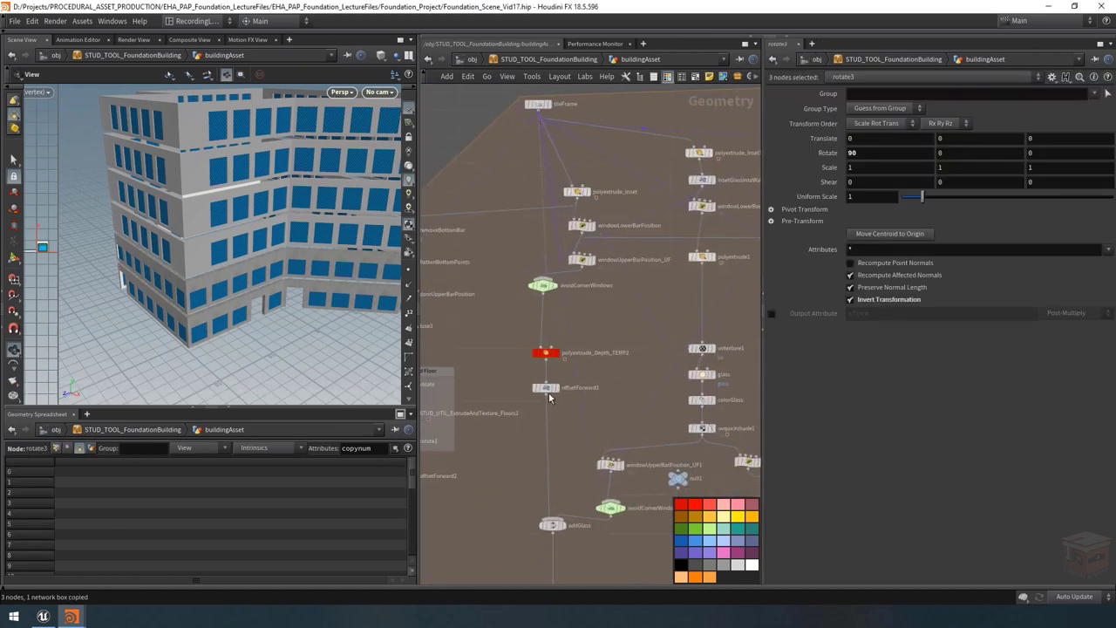
Step: Make room above offsetForward1 in the upper-floor window branch and delete the polyextrude_Depth_TEMP2 node
mouse_move(545, 392)
left_click(546, 353)
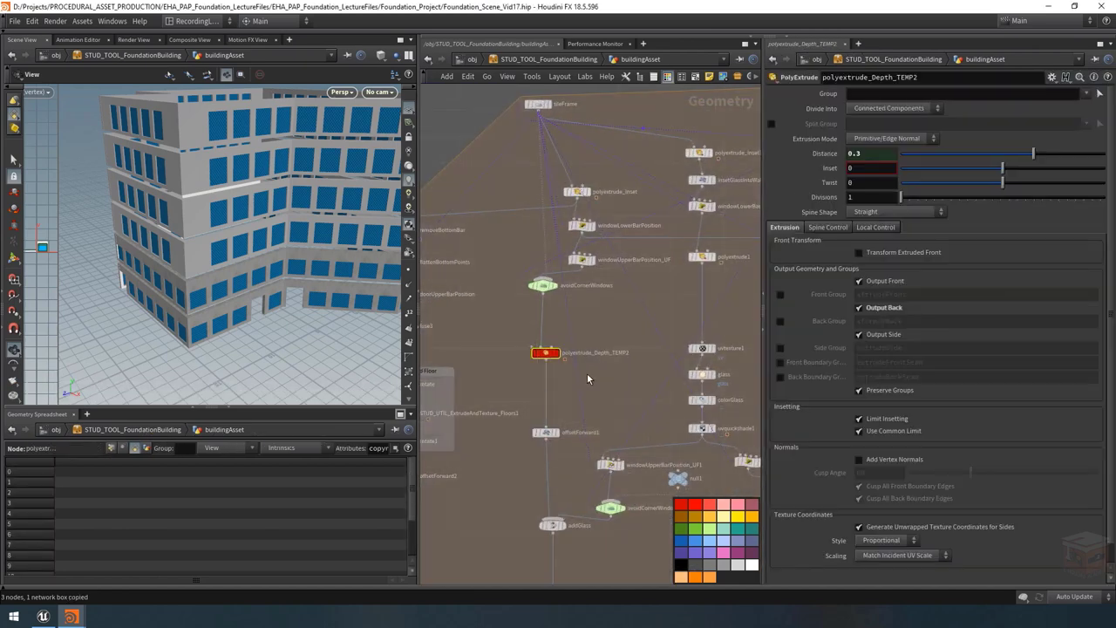
mouse_move(573, 365)
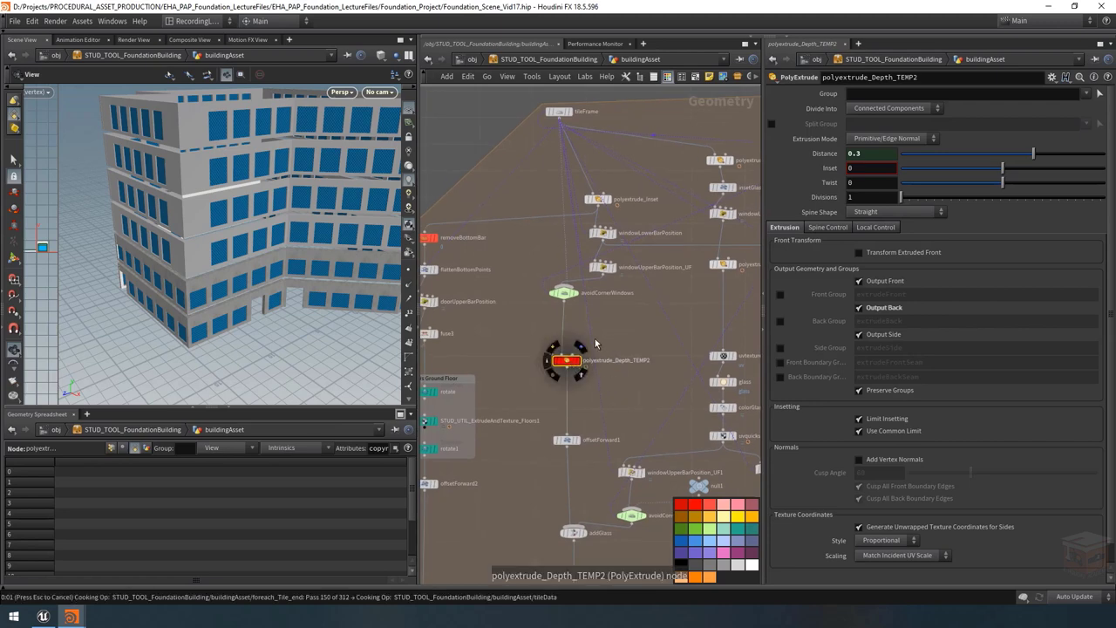
key("Delete")
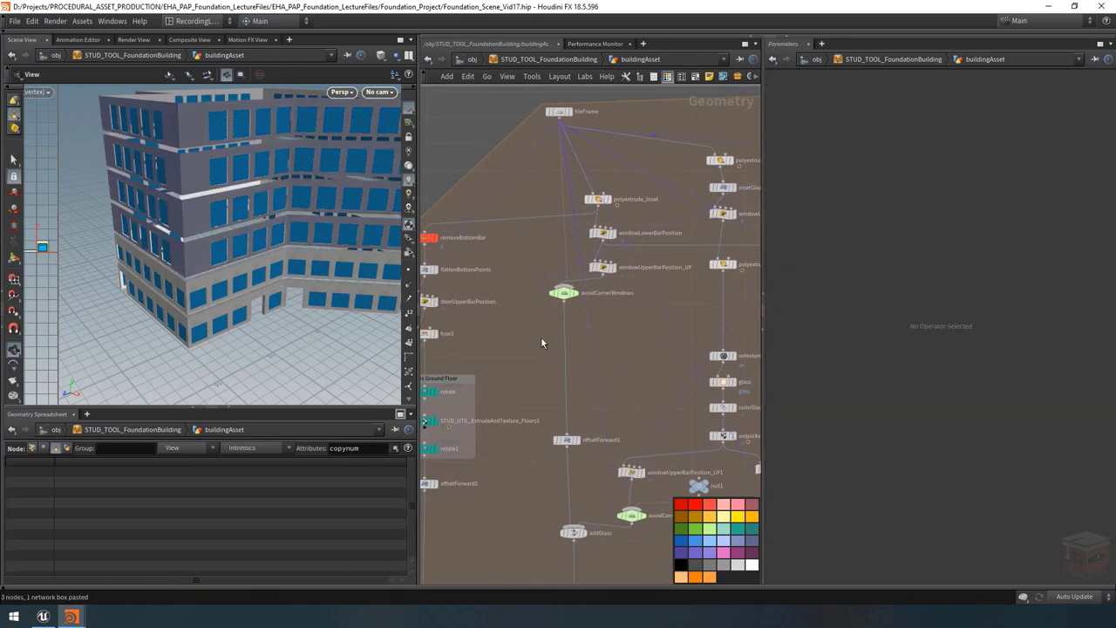
Step: Paste the copied network box and wire its nodes between avoidCornerWindows and offsetForward1, placing the box in line with that branch
key("ctrl+v")
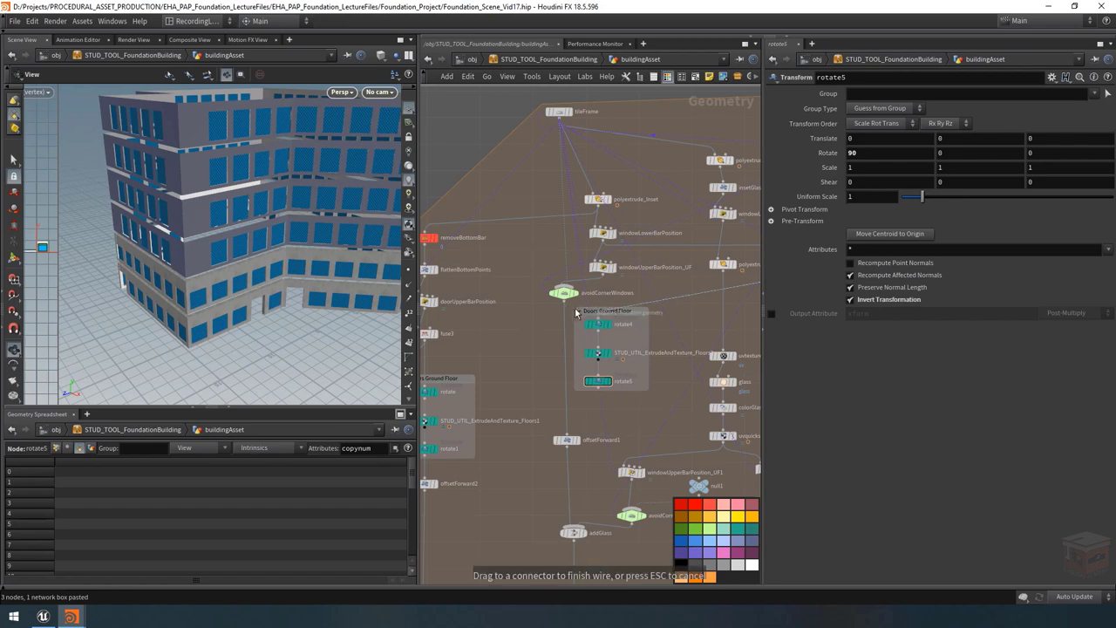
left_click_drag(632, 311, 636, 325)
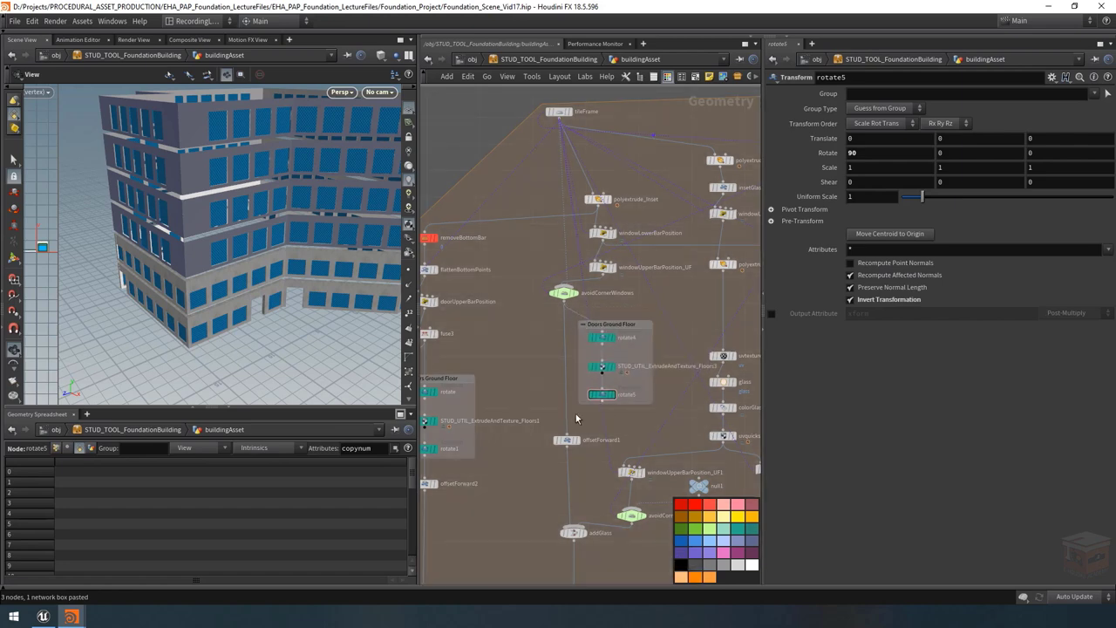
left_click_drag(602, 400, 605, 411)
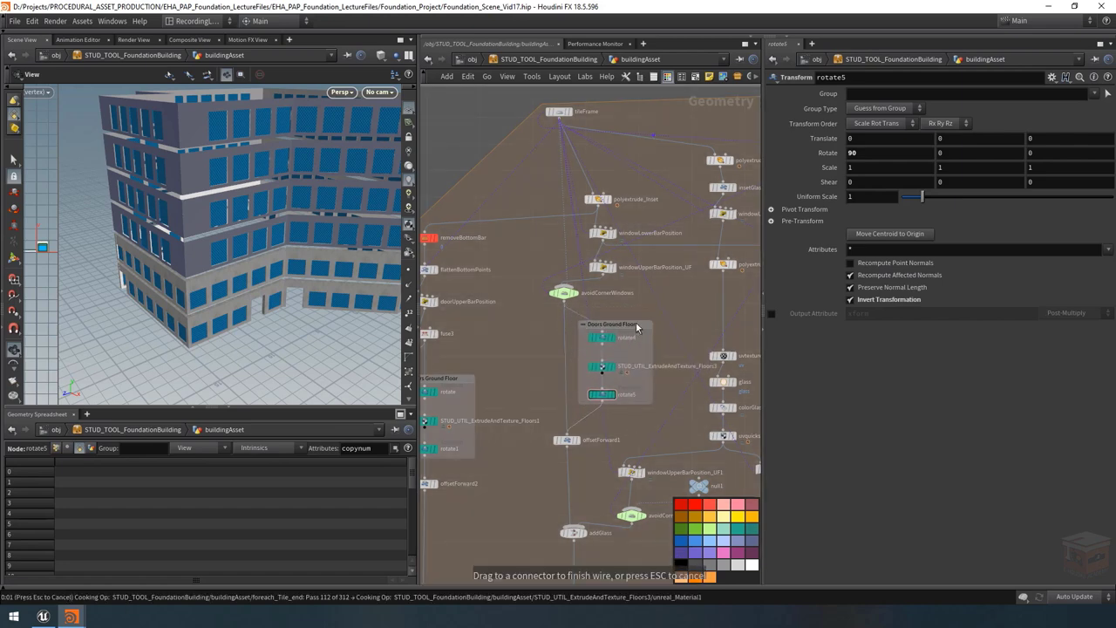
key("Escape")
key("ctrl+x")
key("ctrl+v")
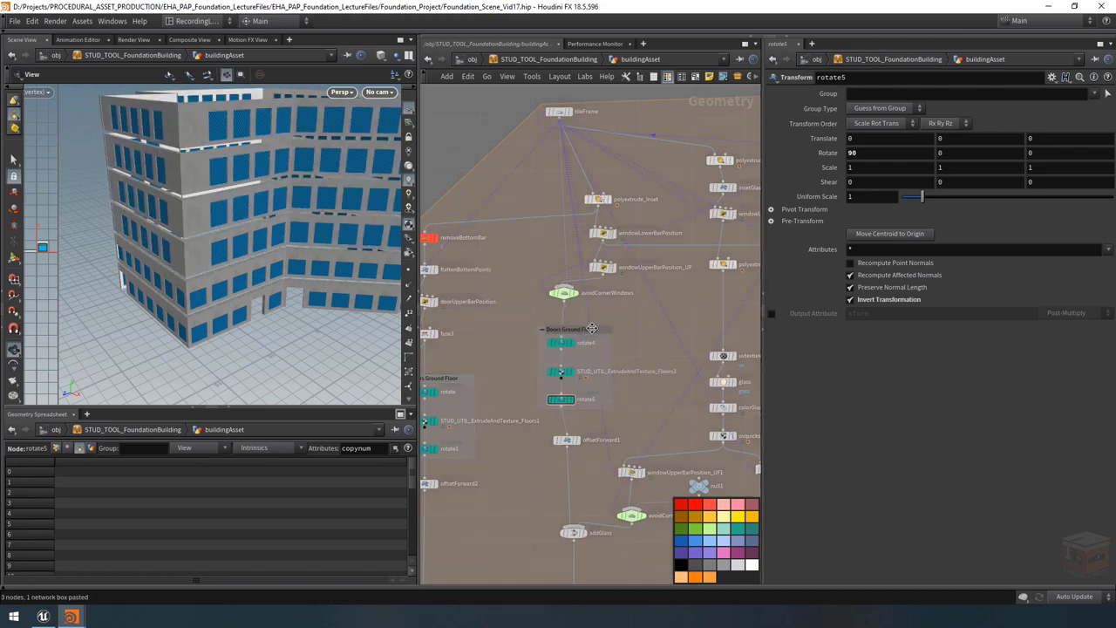
left_click(597, 329)
Step: Rename the pasted network box to "Windows Upper Floor"
middle_click_drag(664, 348, 628, 341)
scroll(610, 336, "up", 2)
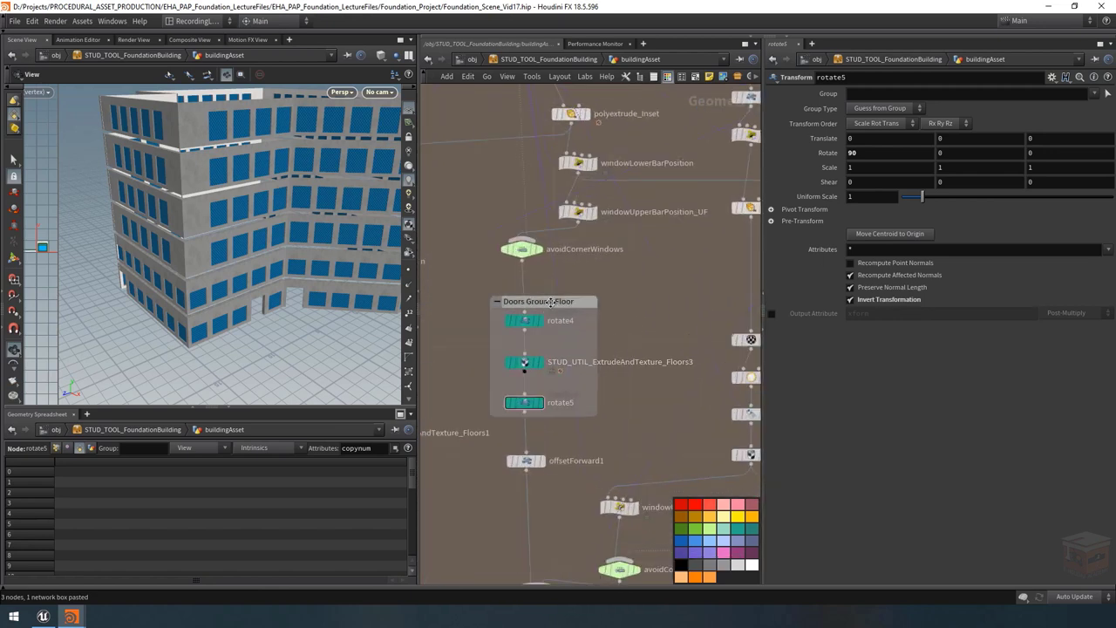
double_click(521, 301)
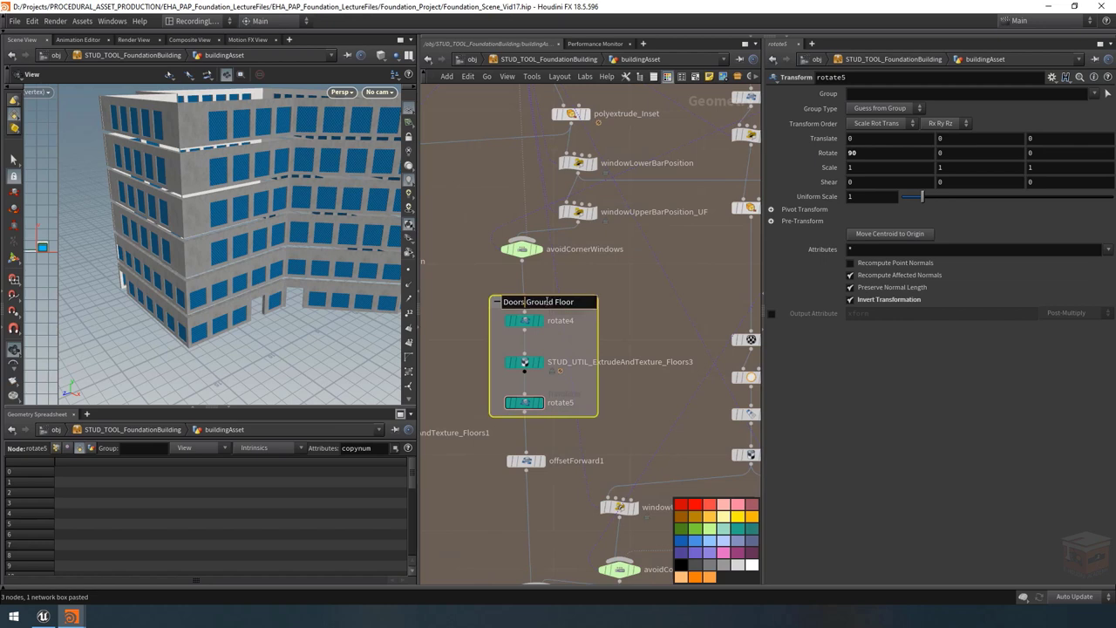
left_click_drag(553, 302, 527, 303)
type("Upper ")
type("Win")
type("dow")
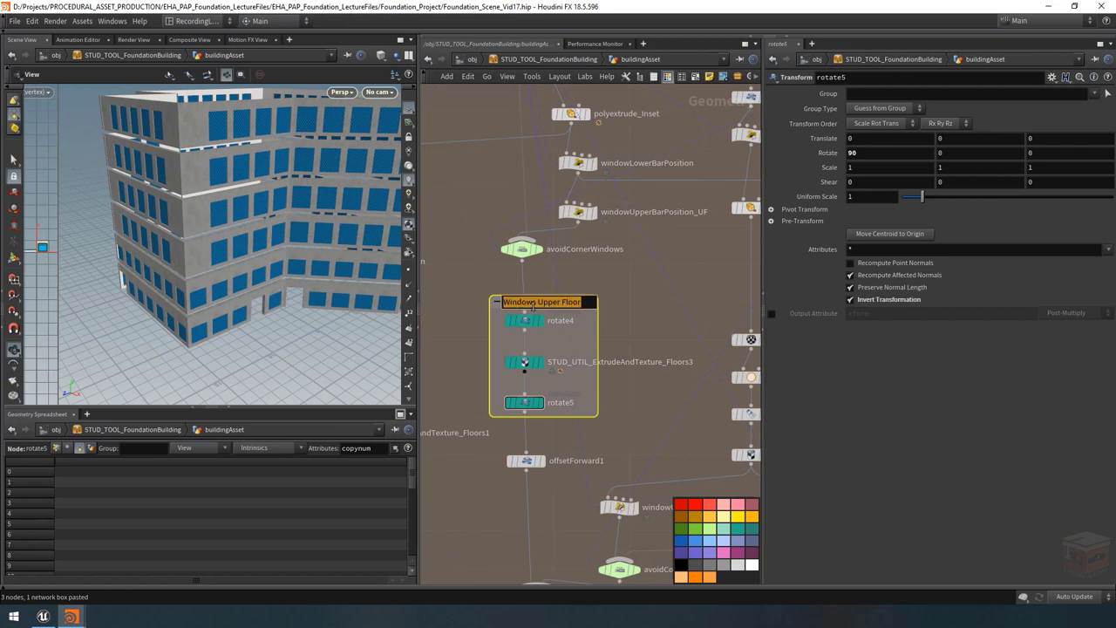
key("Return")
Step: Rename the extrude-and-texture node in the Windows Upper Floor box to STUD_UTIL_ExtrudeAndTexture_UpperWindows
double_click(667, 362)
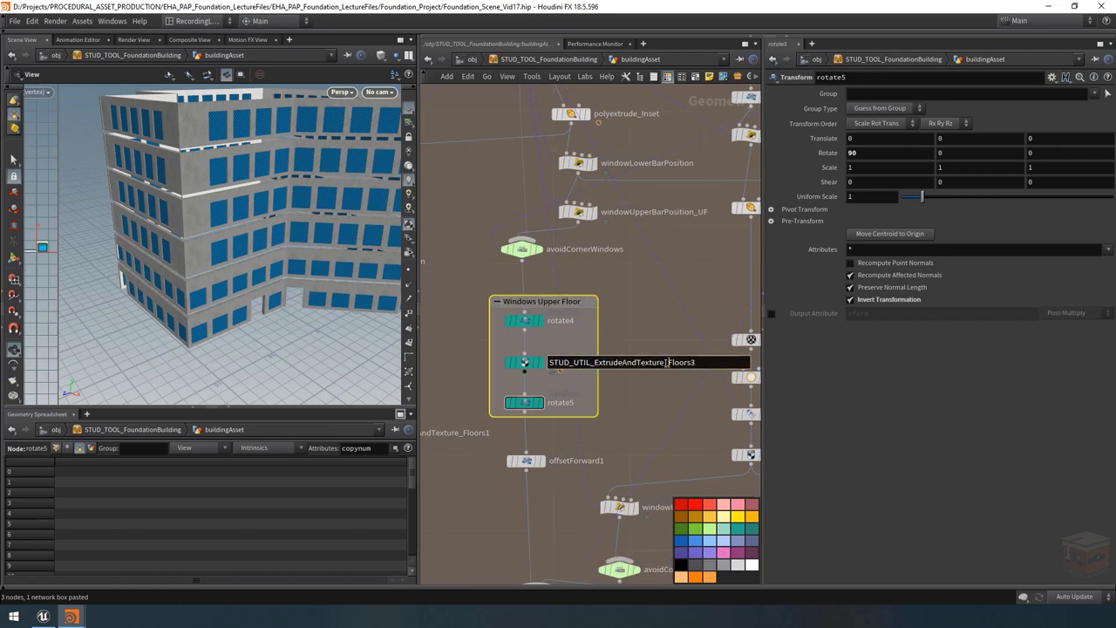
left_click_drag(666, 362, 722, 367)
type("U")
type("pperWindows")
key("Return")
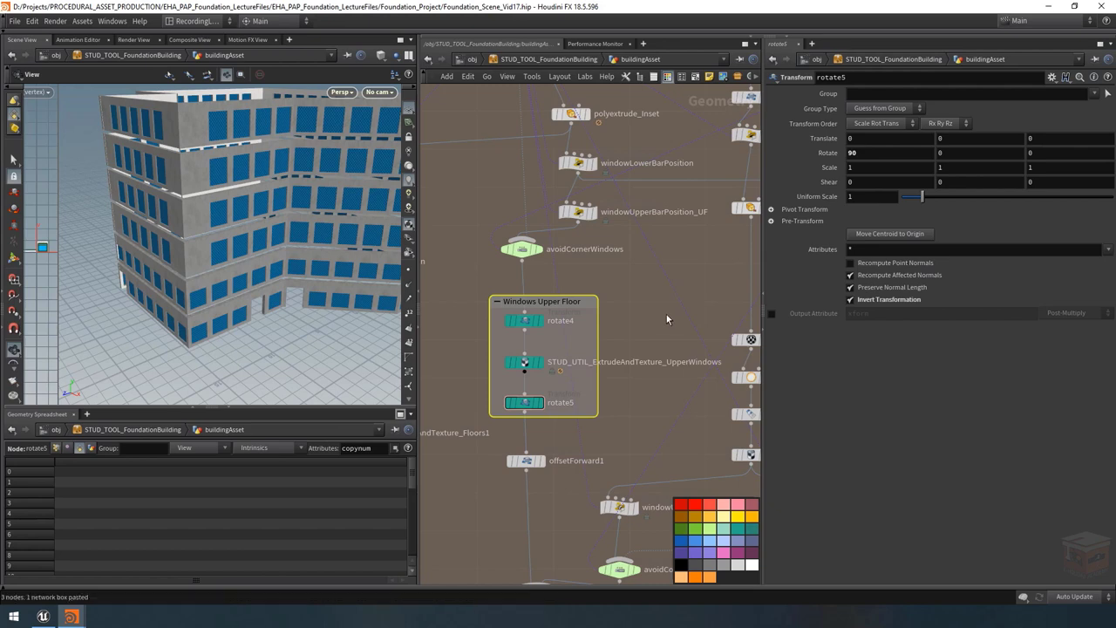
Step: Rename the Doors Ground Floor network box below windowUpperBarPosition_GF to "Windows Ground Floor"
scroll(667, 310, "down", 2)
middle_click_drag(427, 401, 558, 323)
scroll(558, 322, "up", 3)
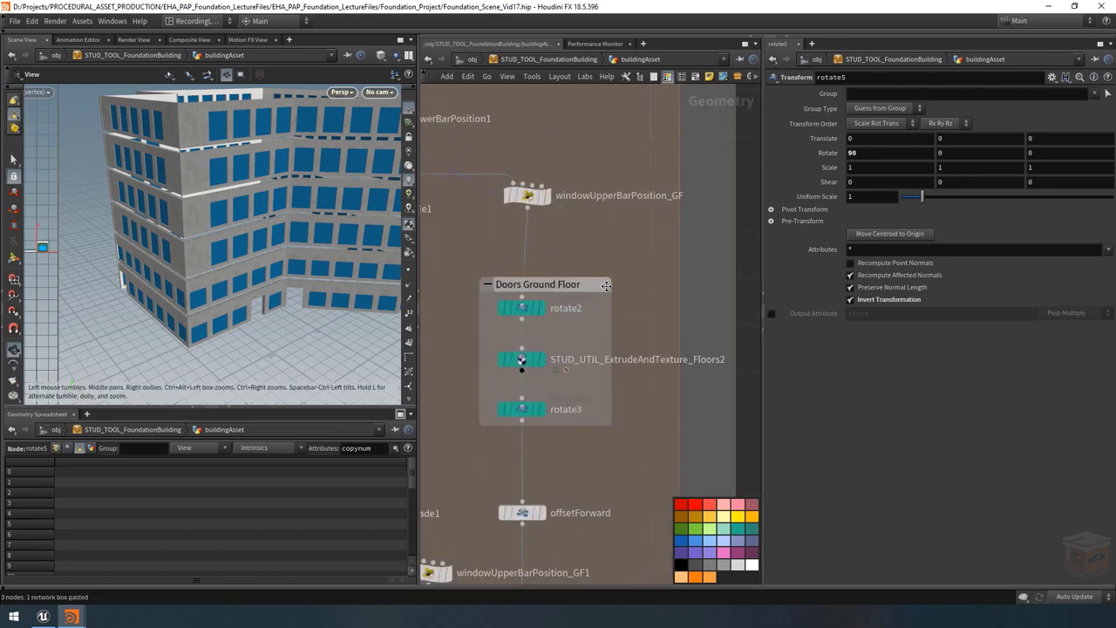
double_click(546, 285)
left_click_drag(521, 285, 437, 283)
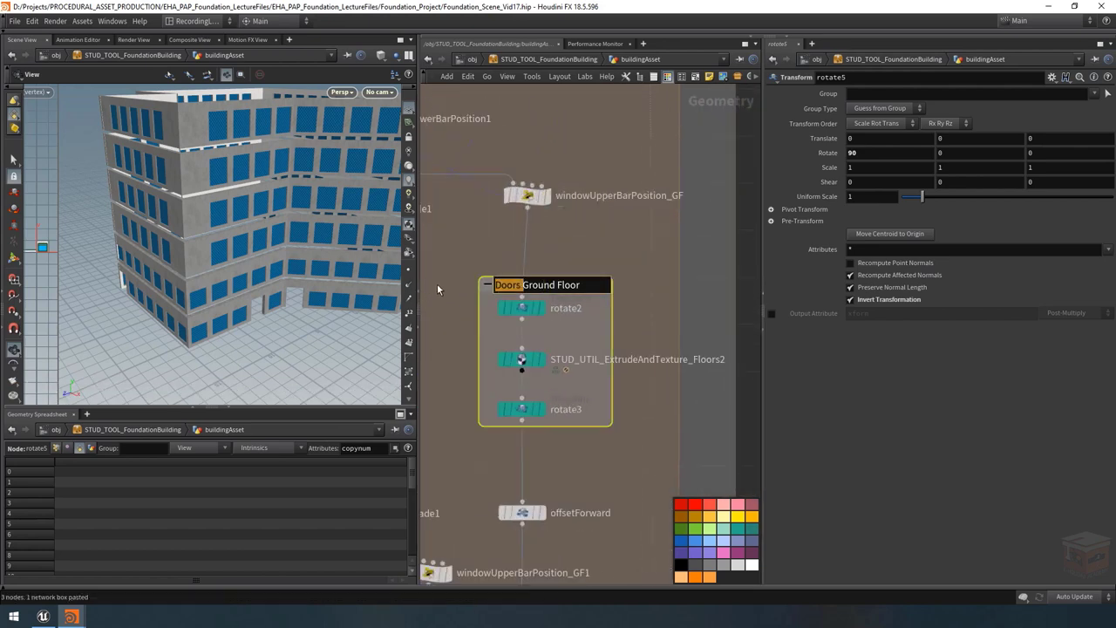
type("Windows")
key("Return")
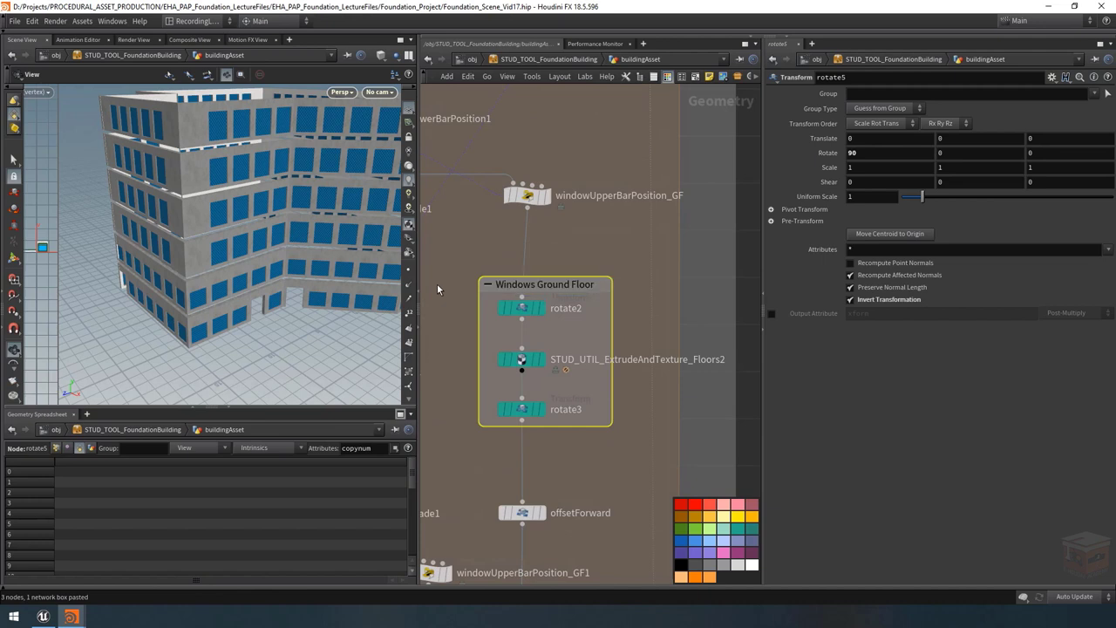
Step: Rename the extrude-and-texture node in the Windows Ground Floor box to STUD_UTIL_ExtrudeAndTexture_GroundWindow
double_click(697, 360)
left_click_drag(695, 360, 782, 365)
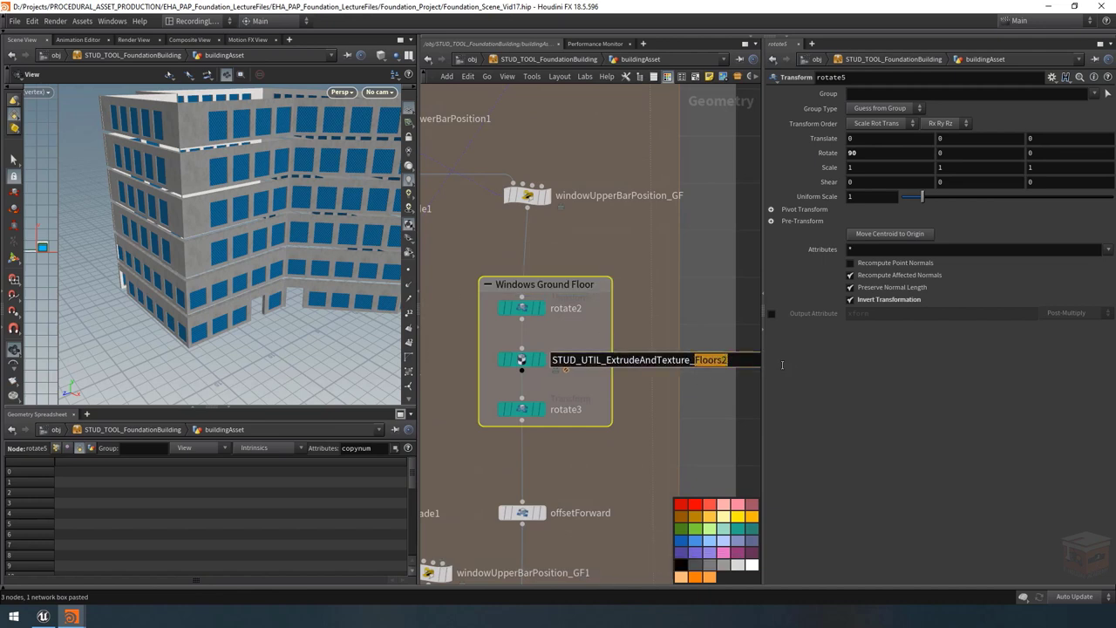
type("GroundWindow")
key("Return")
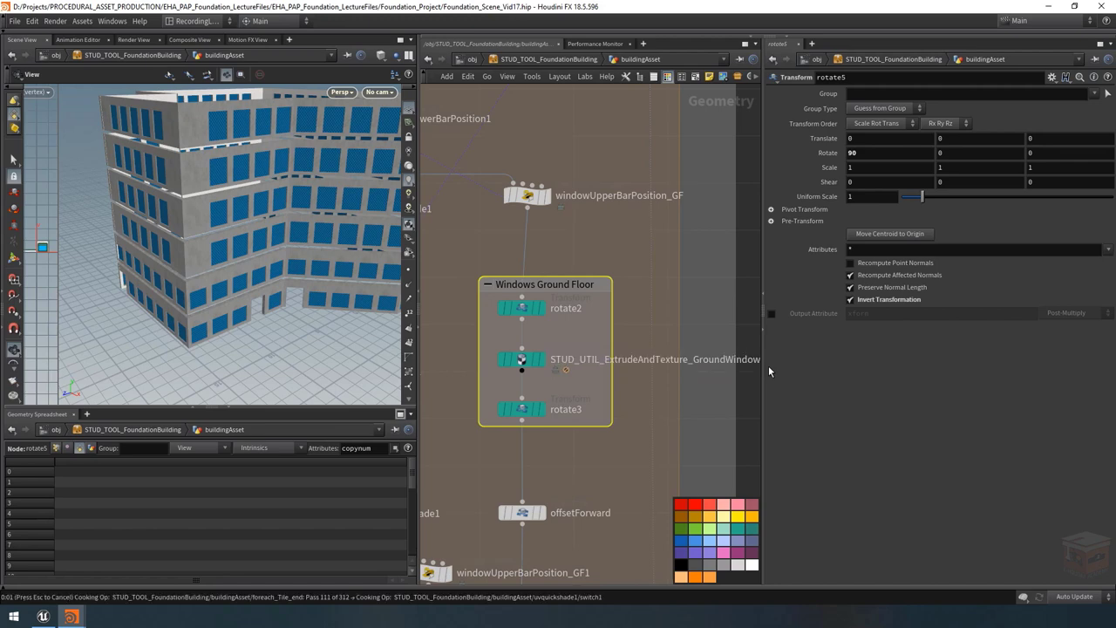
key("ctrl+c")
key("ctrl+v")
Step: Set the preview bottom texture of STUD_UTIL_ExtrudeAndTexture_UpperWindows to Red Brick in its Bottom UVs settings
scroll(670, 320, "down", 6)
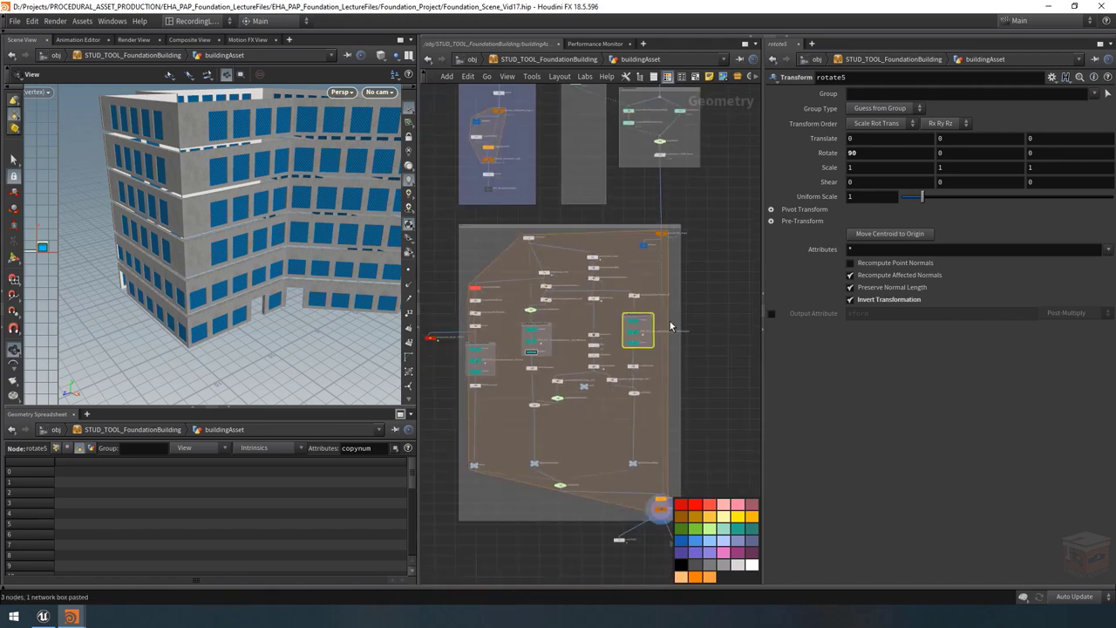
scroll(532, 335, "up", 5)
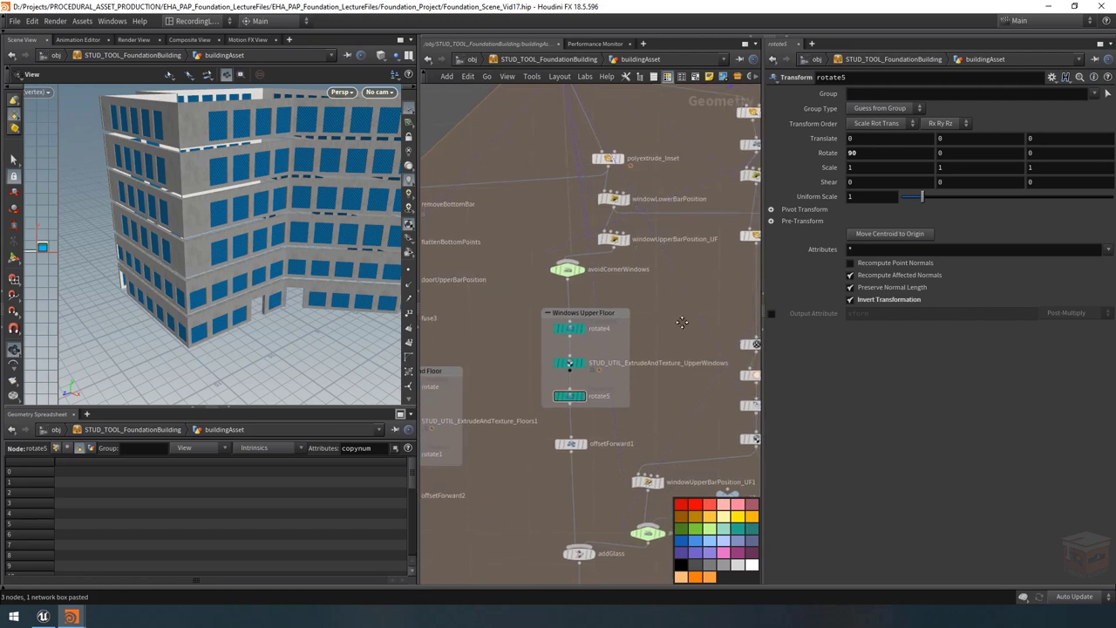
left_click(557, 368)
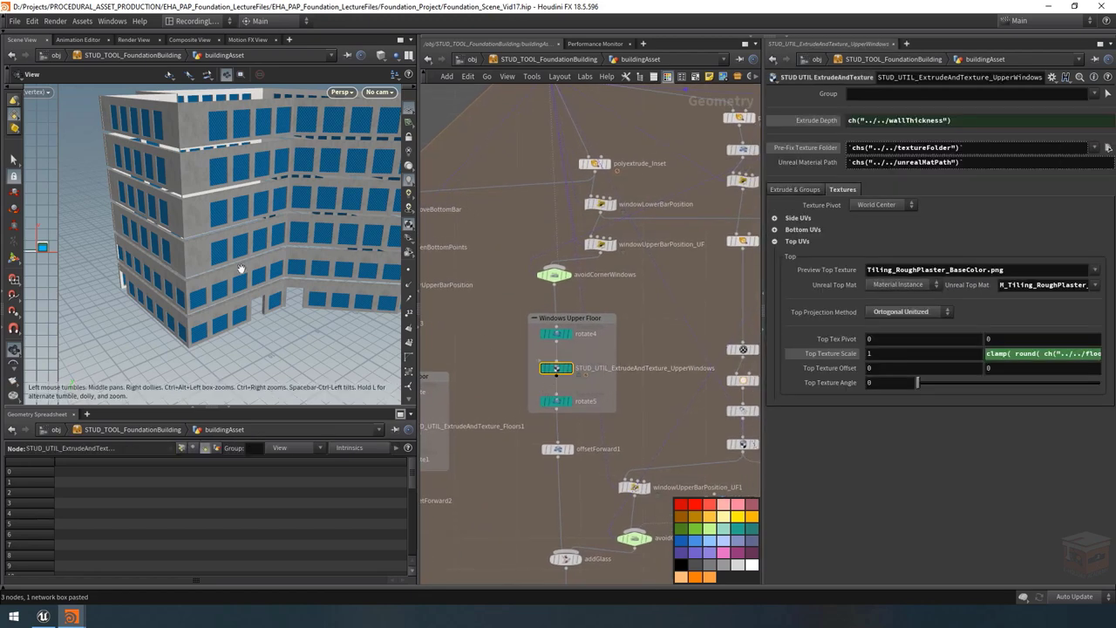
left_click_drag(279, 175, 227, 187)
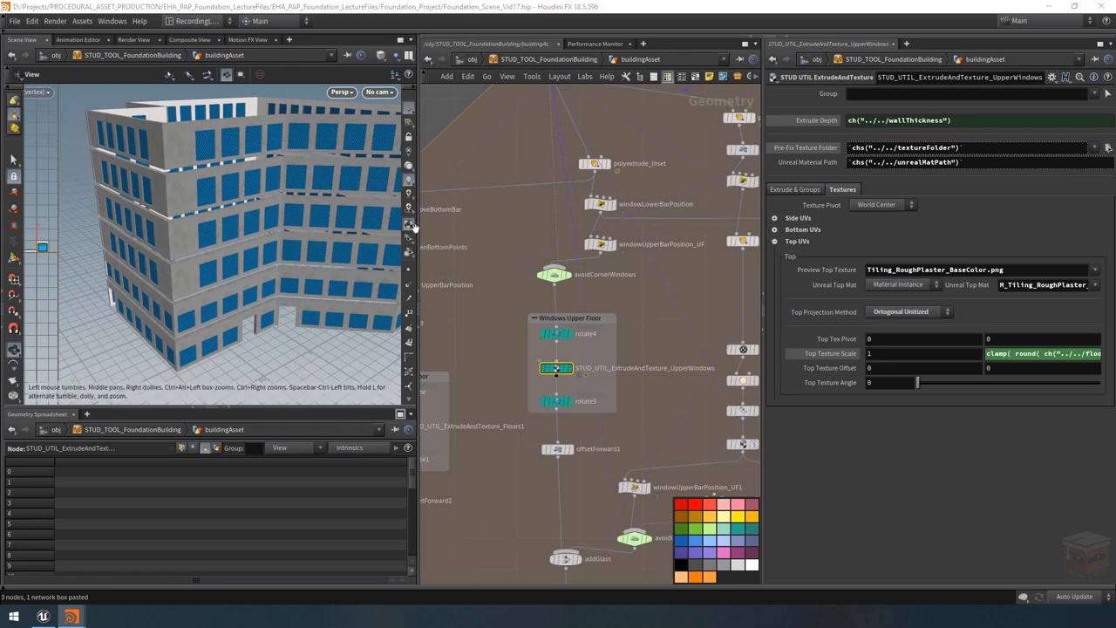
scroll(209, 147, "up", 2)
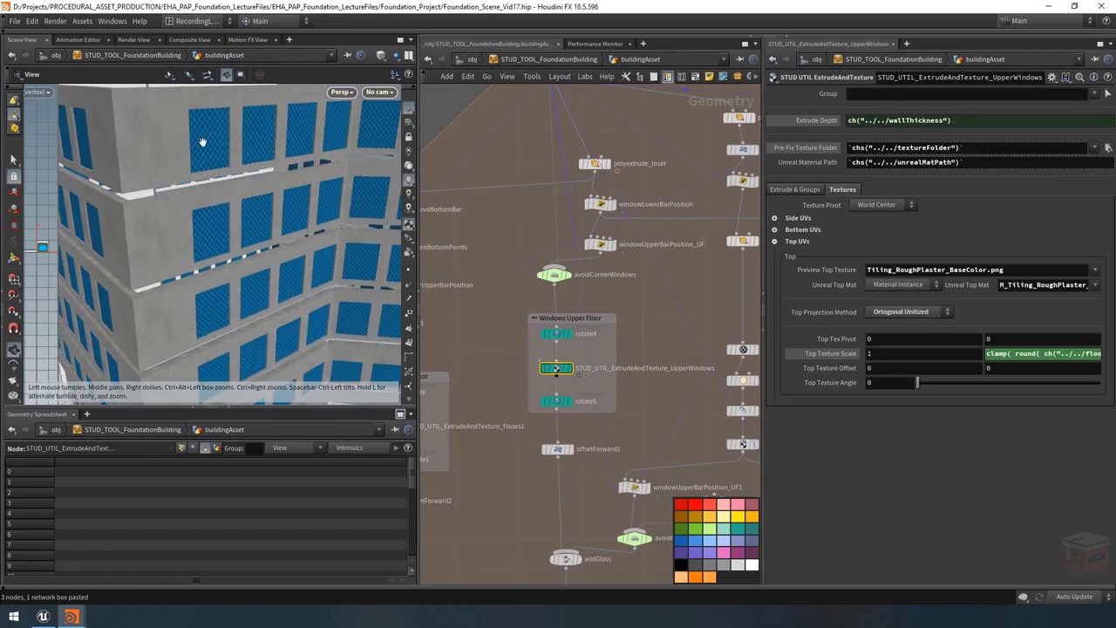
scroll(164, 140, "up", 2)
left_click_drag(150, 183, 153, 180)
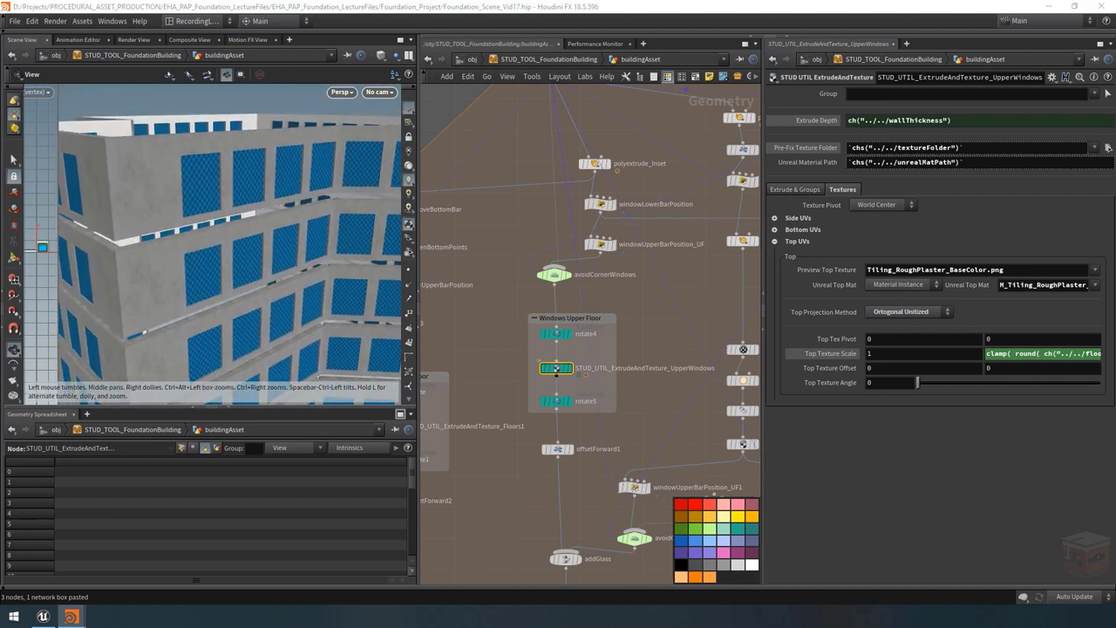
left_click(778, 231)
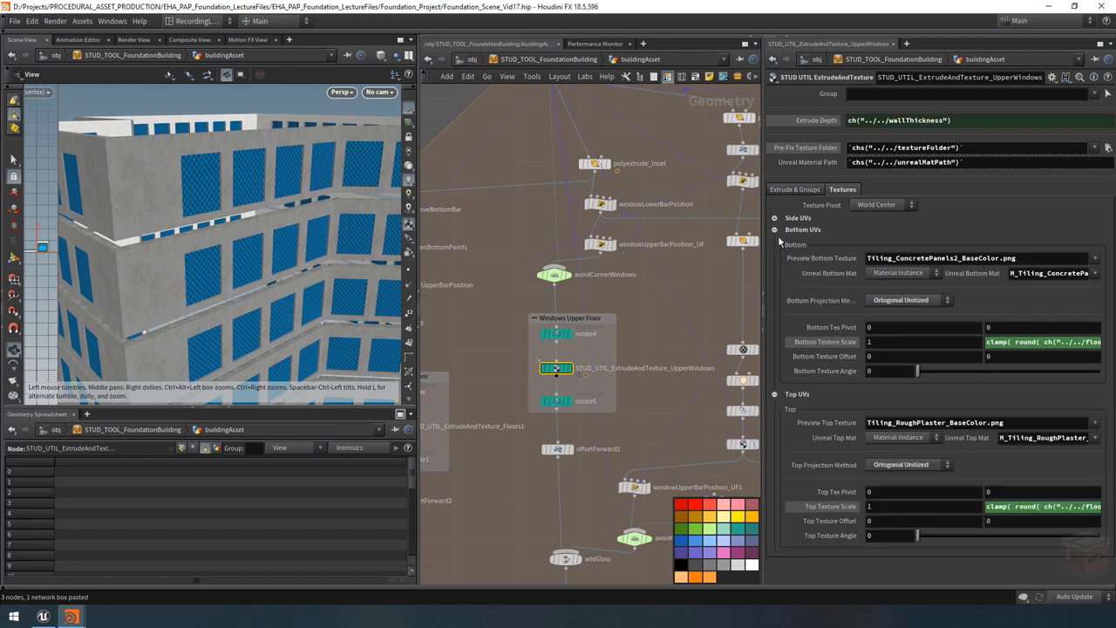
left_click(1094, 259)
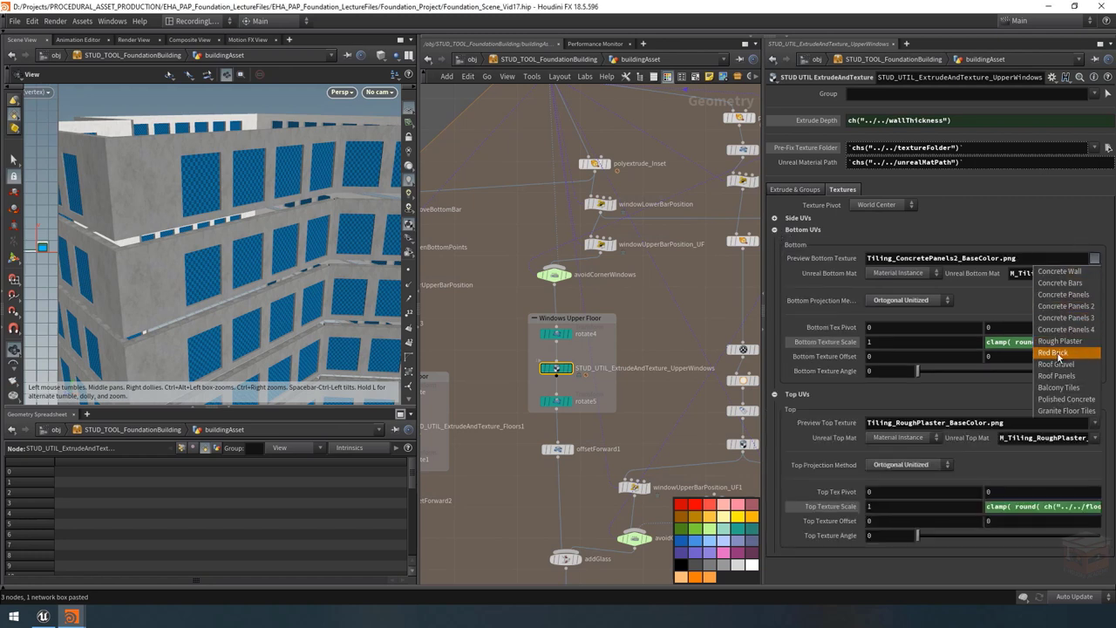
left_click(1082, 314)
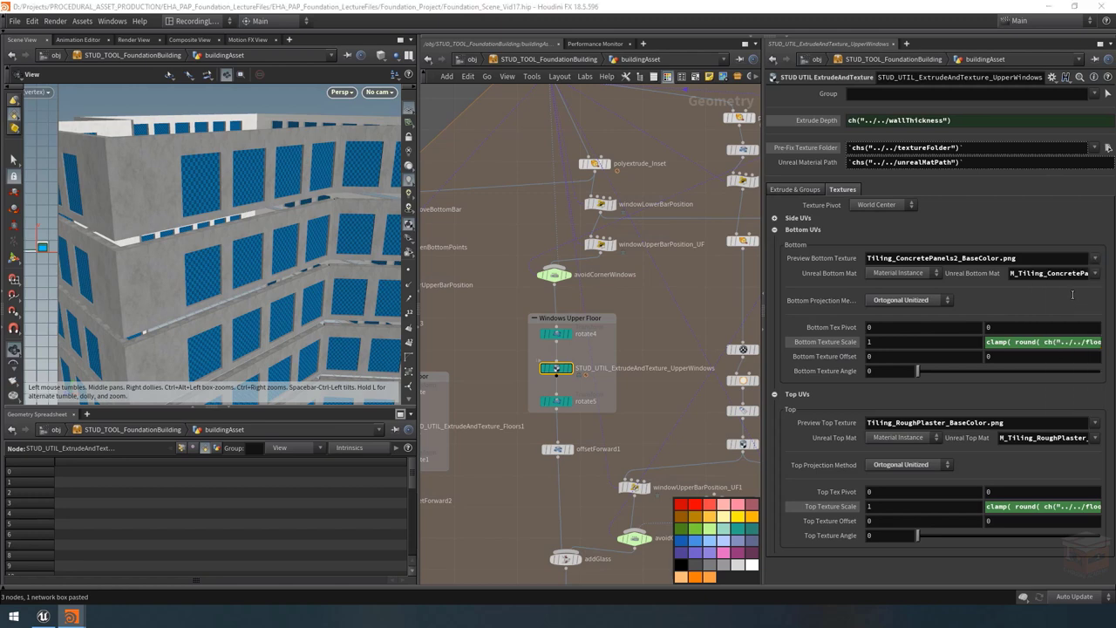
Step: Set the Unreal bottom material of the upper-window node to Red Brick and check the building's upper floors
left_click(1096, 274)
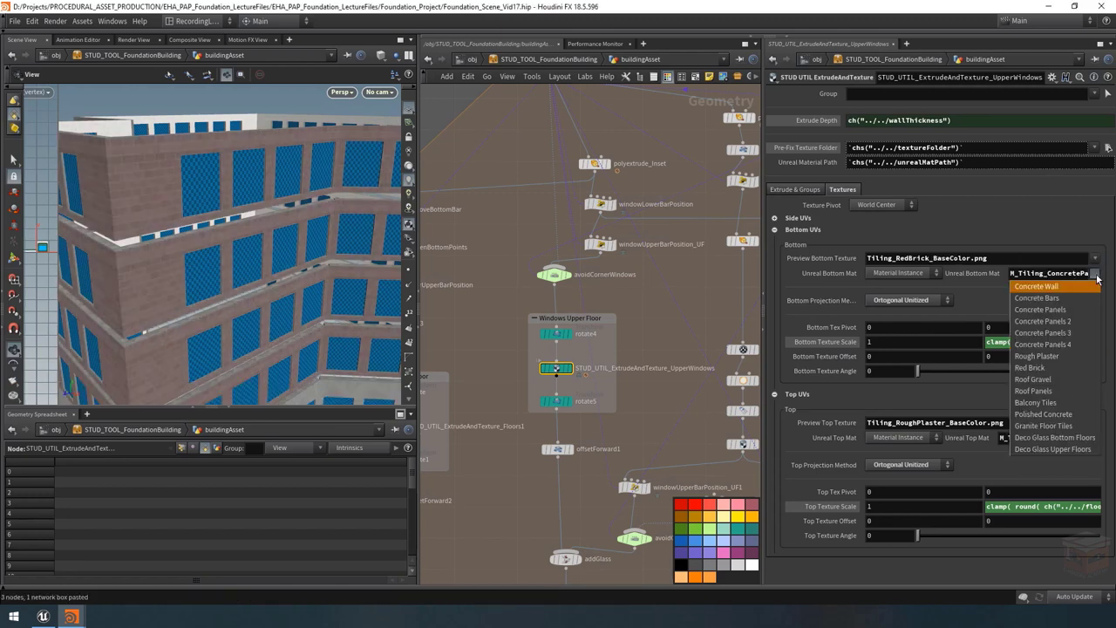
left_click(1038, 367)
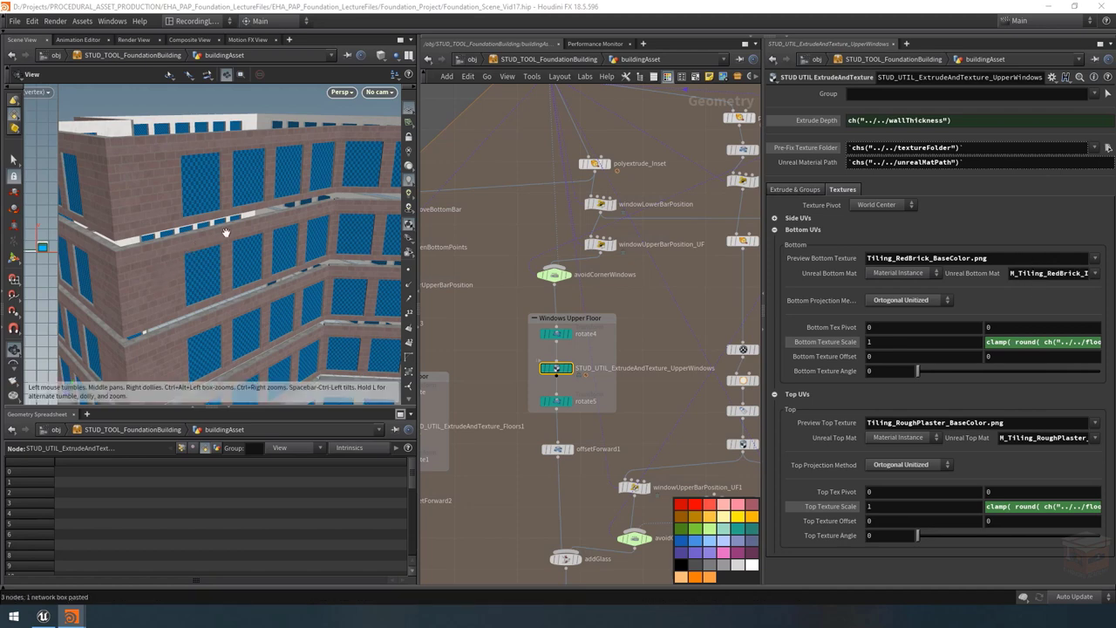
scroll(226, 229, "down", 10)
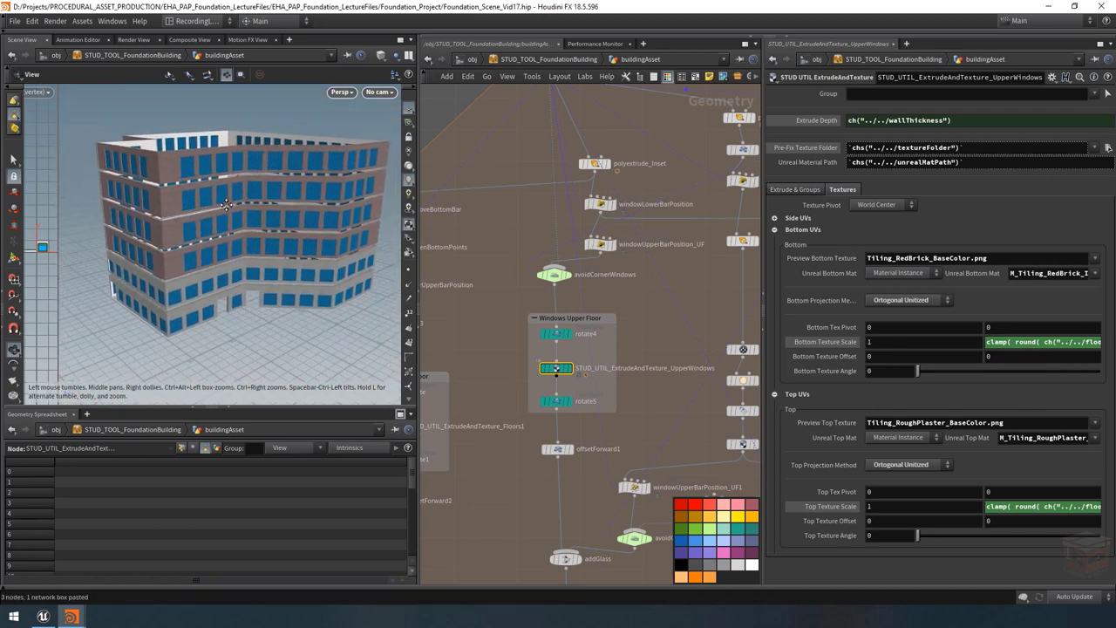
left_click_drag(226, 204, 194, 190)
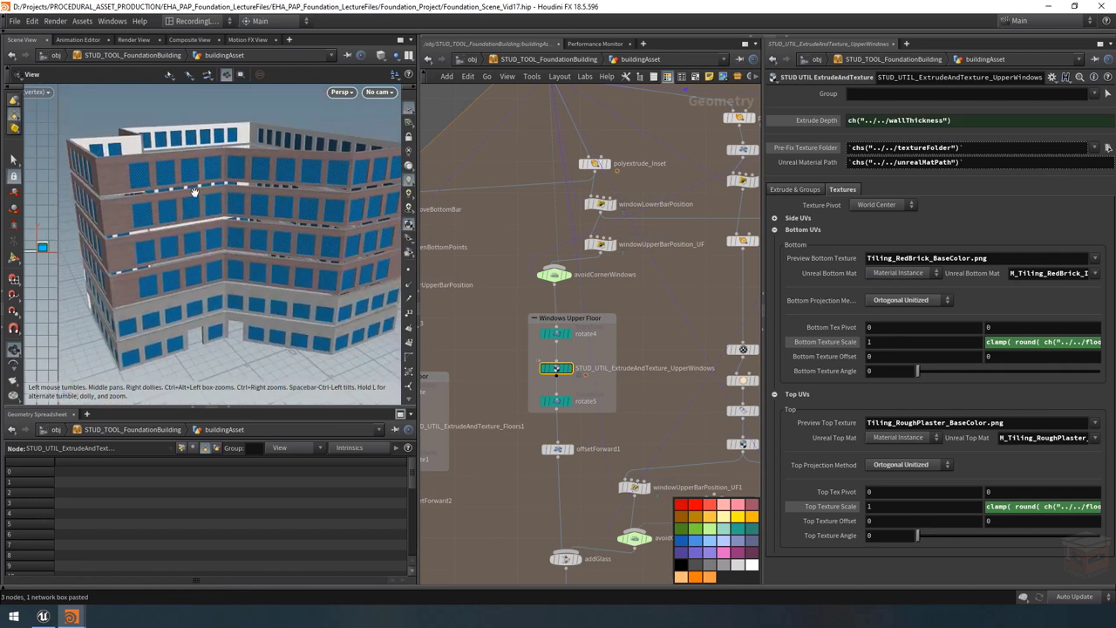
Step: Collapse the bottom and top UV settings of the upper-window node and inspect the red brick on the upper floors
left_click(775, 229)
left_click(776, 243)
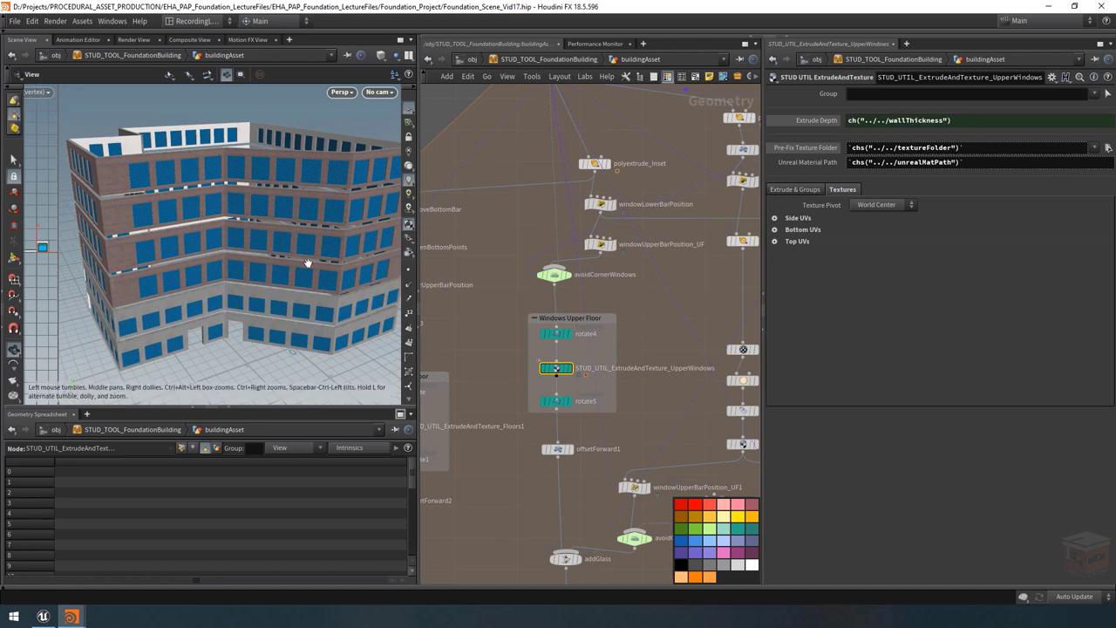
scroll(643, 334, "down", 3)
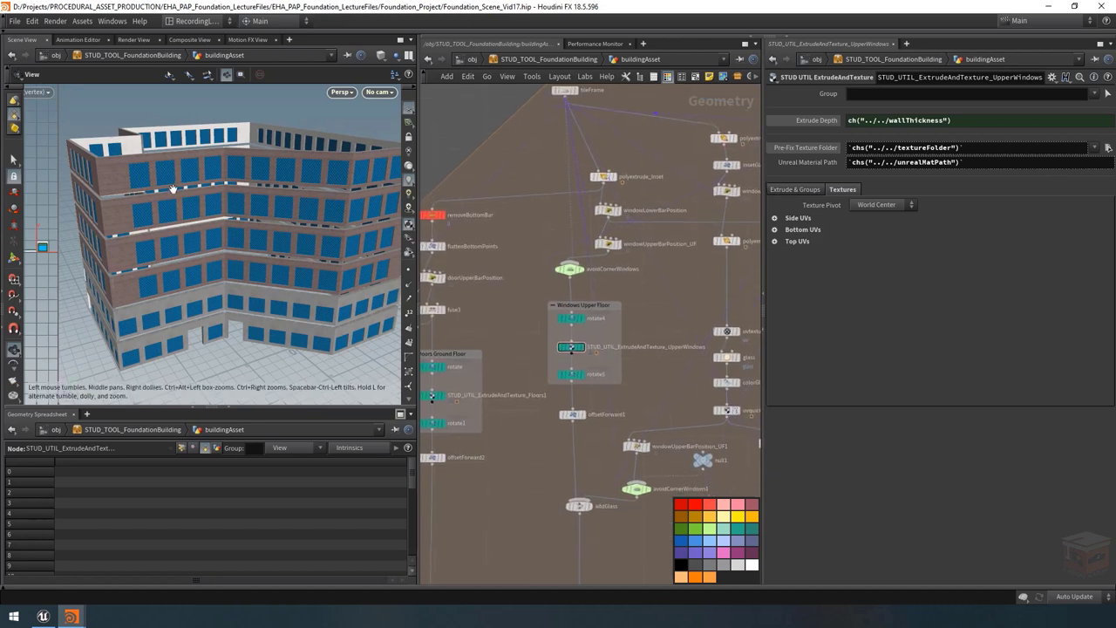
scroll(174, 182, "up", 4)
left_click_drag(174, 182, 173, 165)
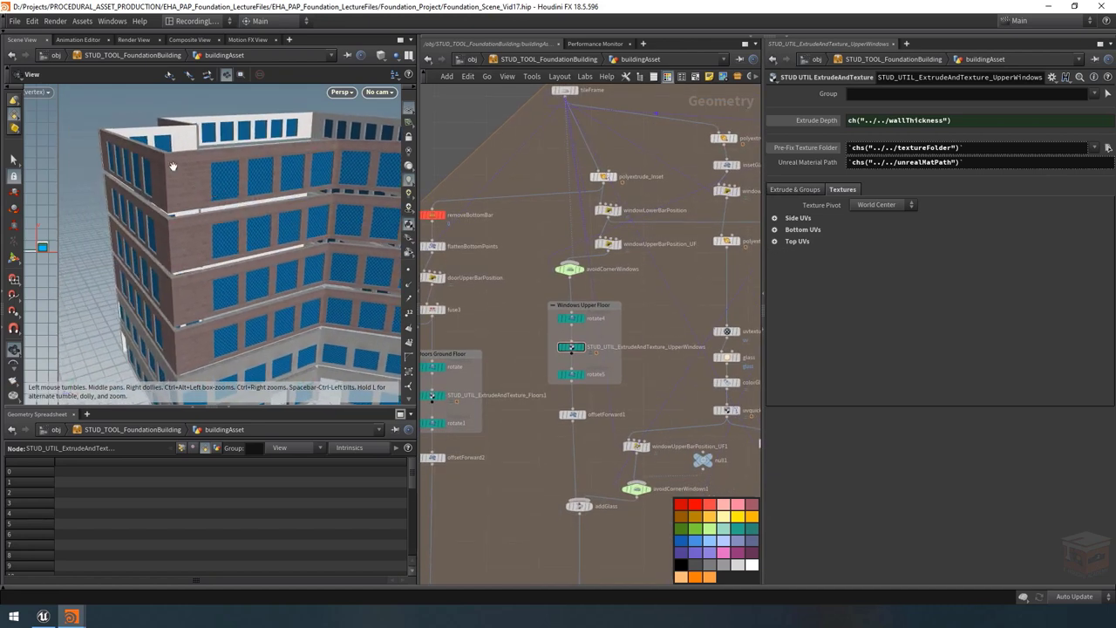
Step: Set the Floor Height to 9 in STUD_TOOL_FoundationBuilding's building settings and inspect the brick tiling on the taller walls
mouse_move(72, 616)
left_click(165, 565)
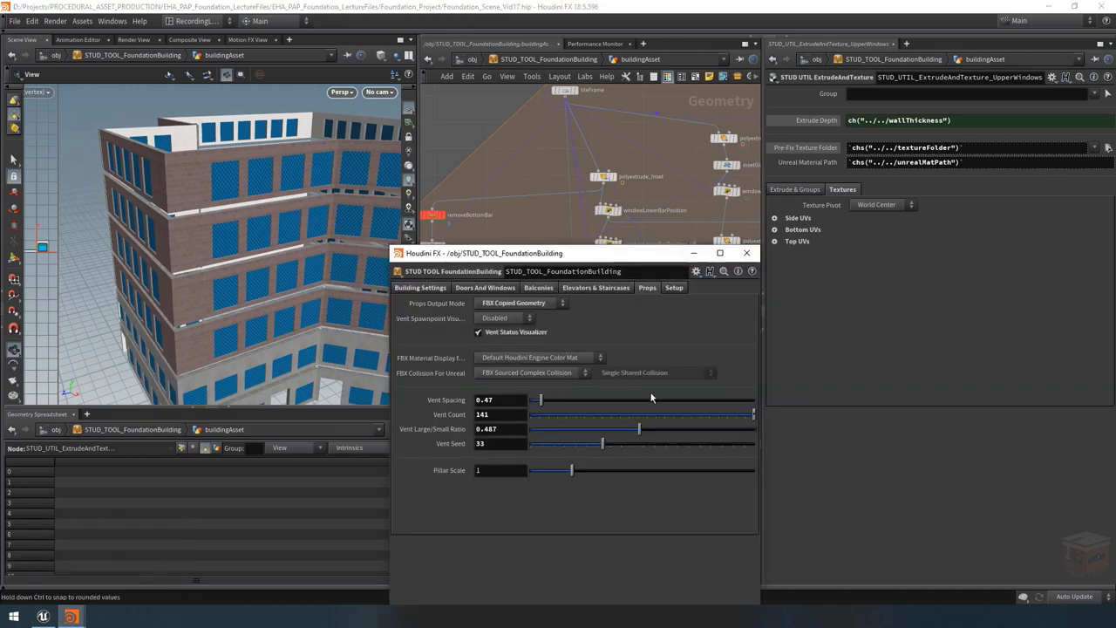
left_click_drag(583, 265, 807, 234)
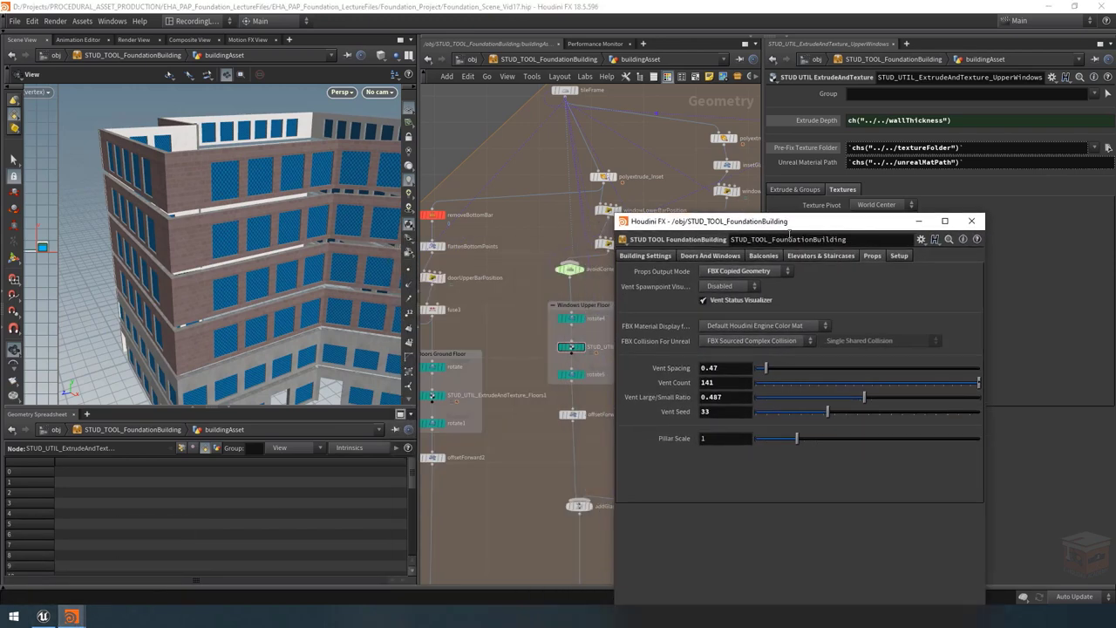
left_click(647, 256)
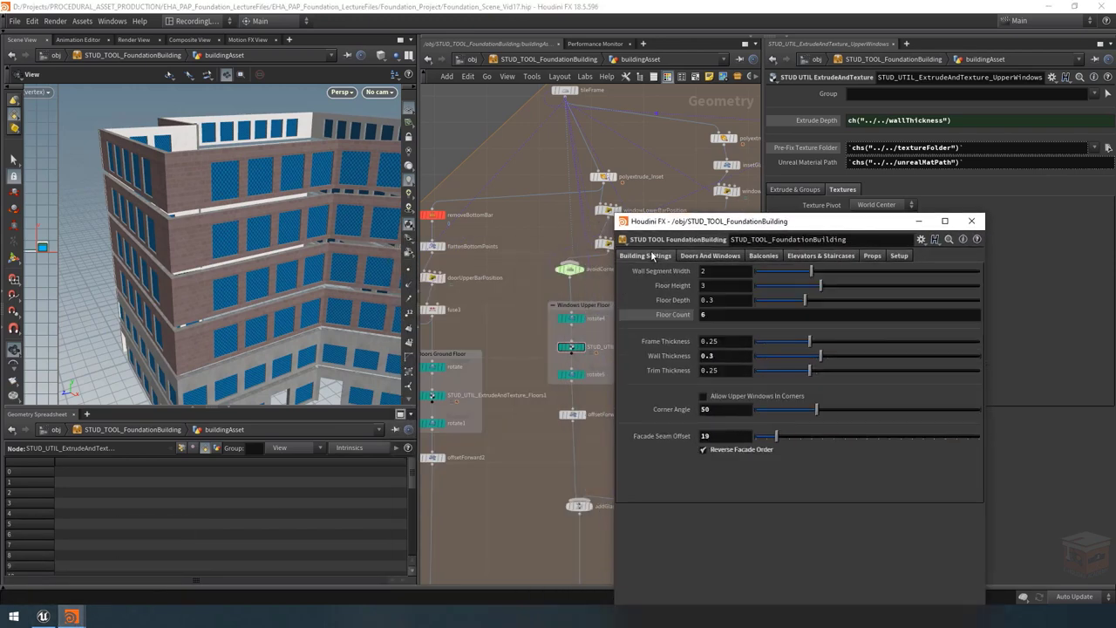
left_click(721, 284)
type("9")
key("Return")
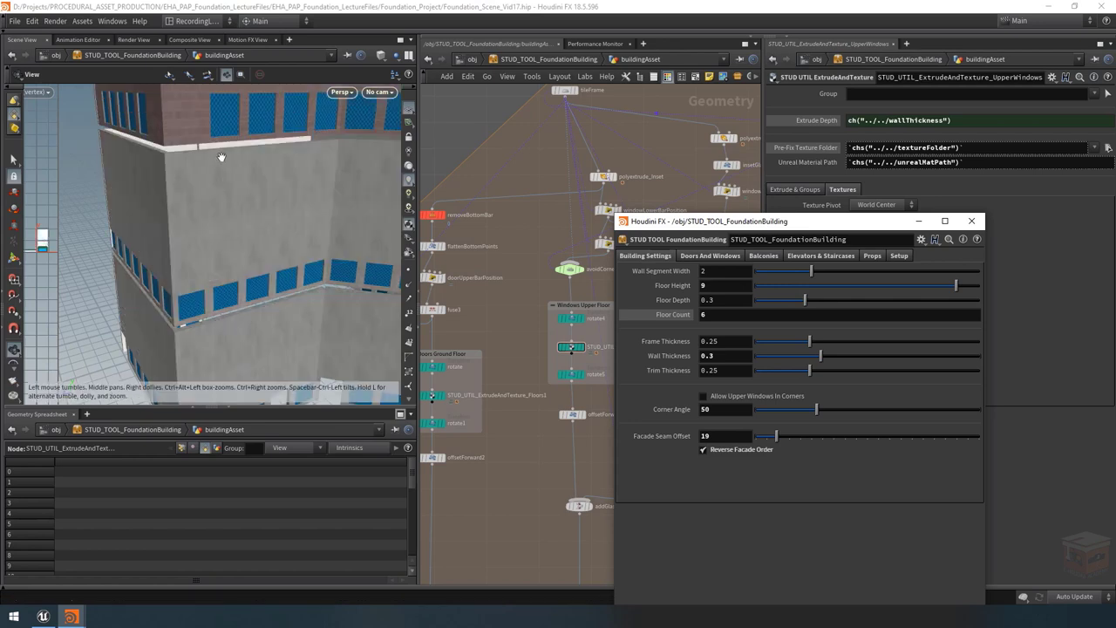
left_click_drag(222, 157, 245, 174)
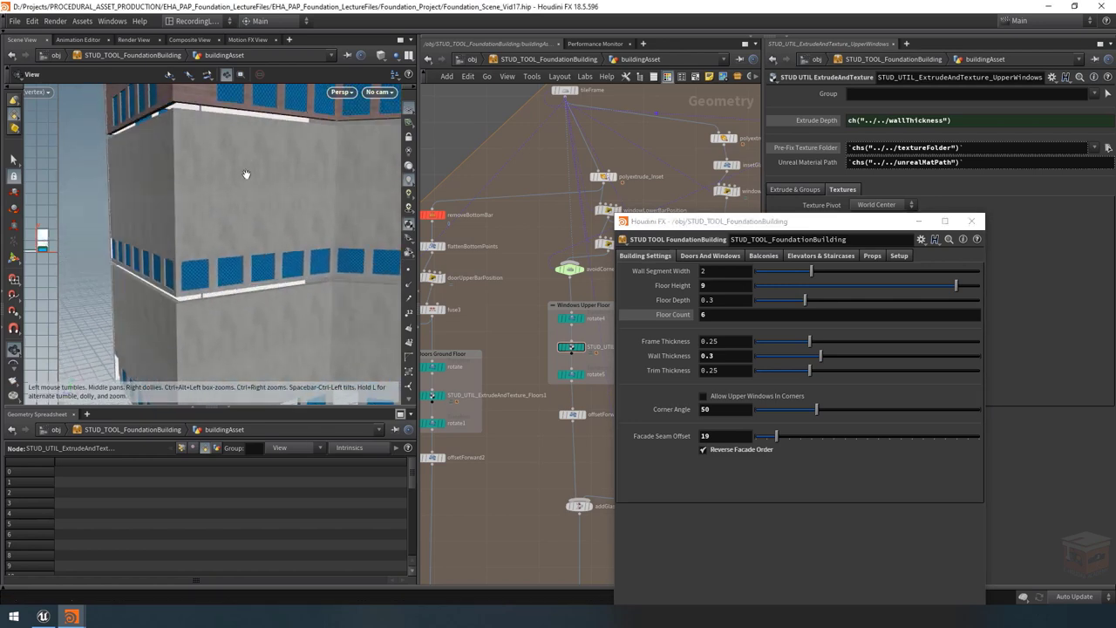
left_click_drag(217, 210, 200, 254)
left_click_drag(218, 128, 218, 156)
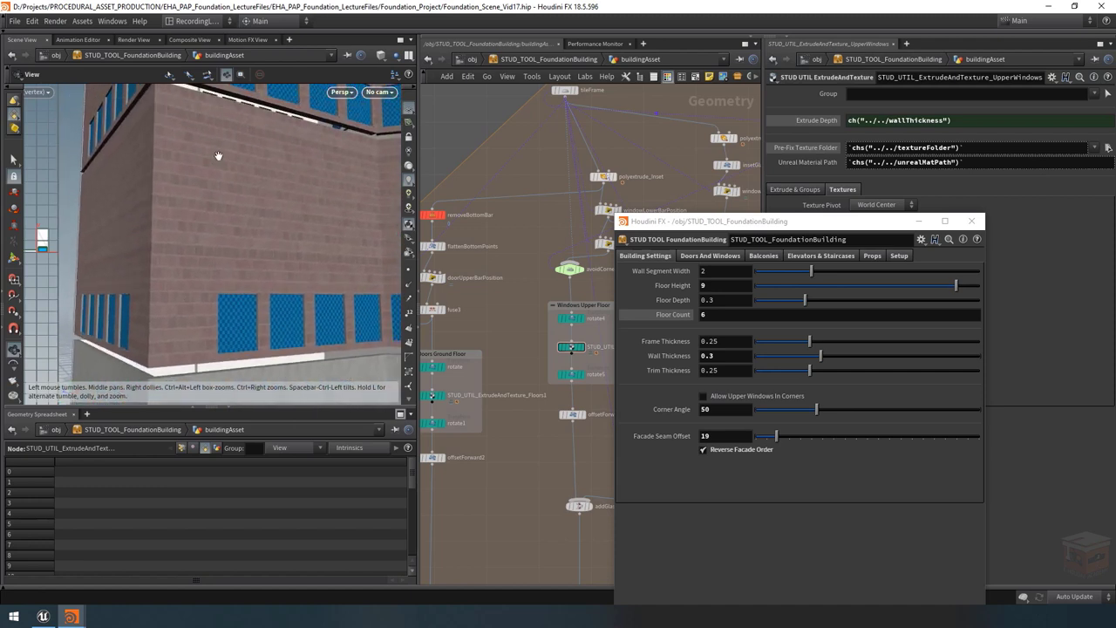
Step: Set the Floor Height to 10 and check how the brick texture fits the upper-floor walls
left_click(682, 286)
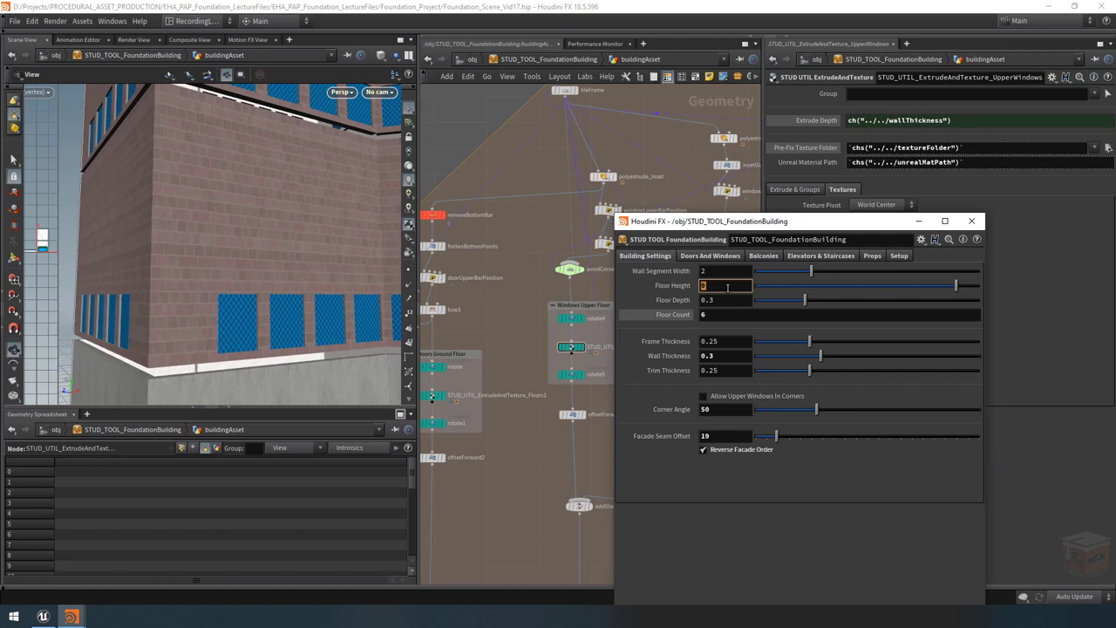
key("Return")
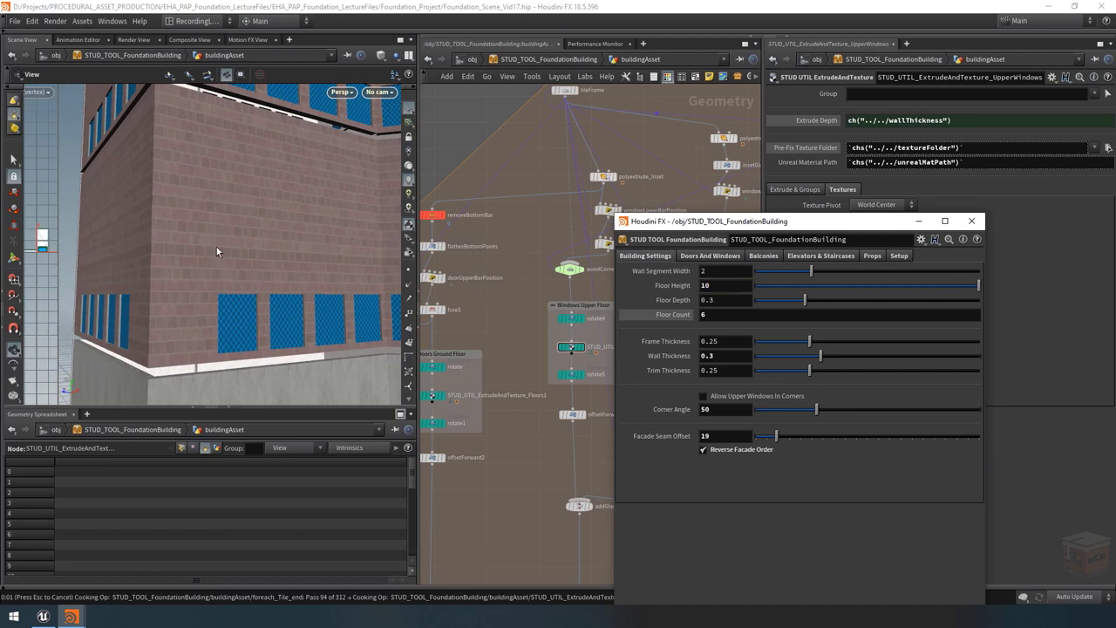
left_click_drag(213, 137, 191, 296)
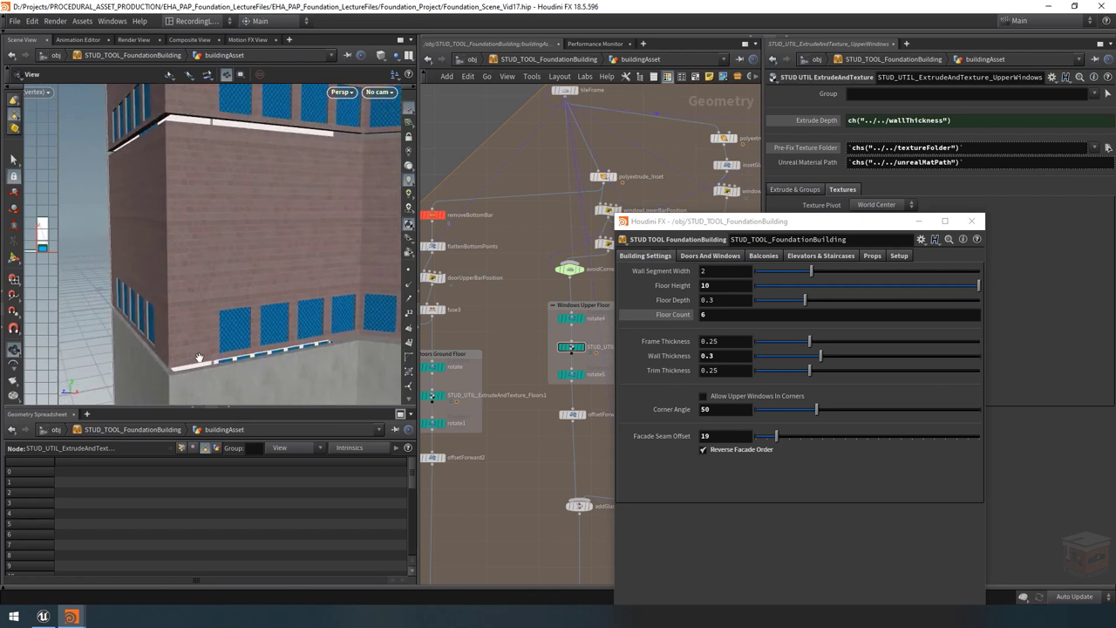
Step: Set the Floor Height to 3, check the whole building and minimize the STUD_TOOL_FoundationBuilding parameter window
double_click(719, 286)
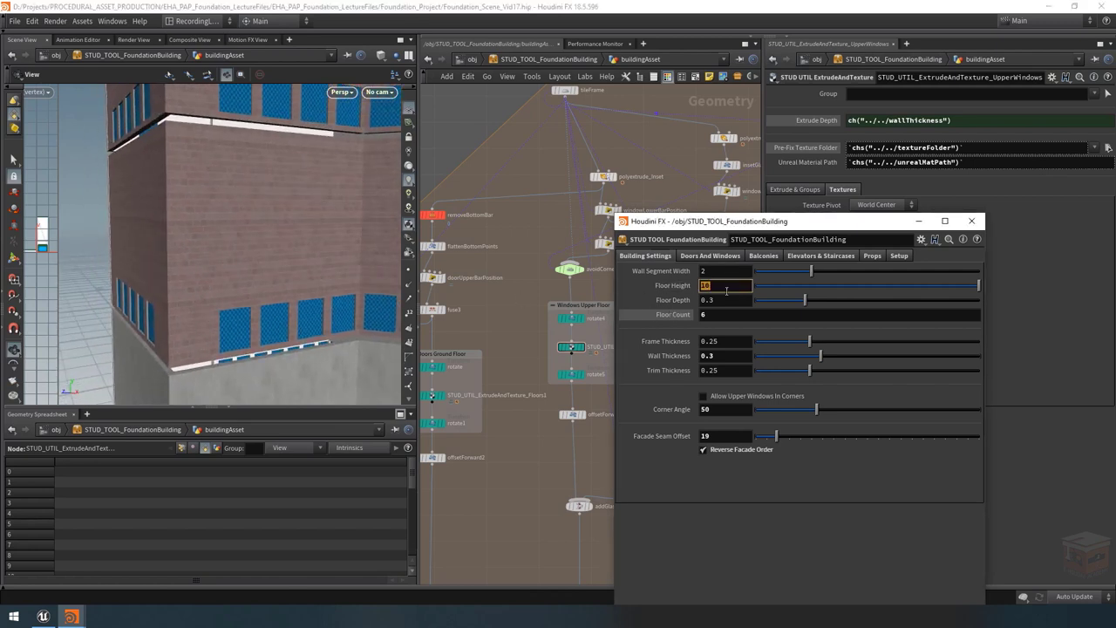
type("3")
key("Return")
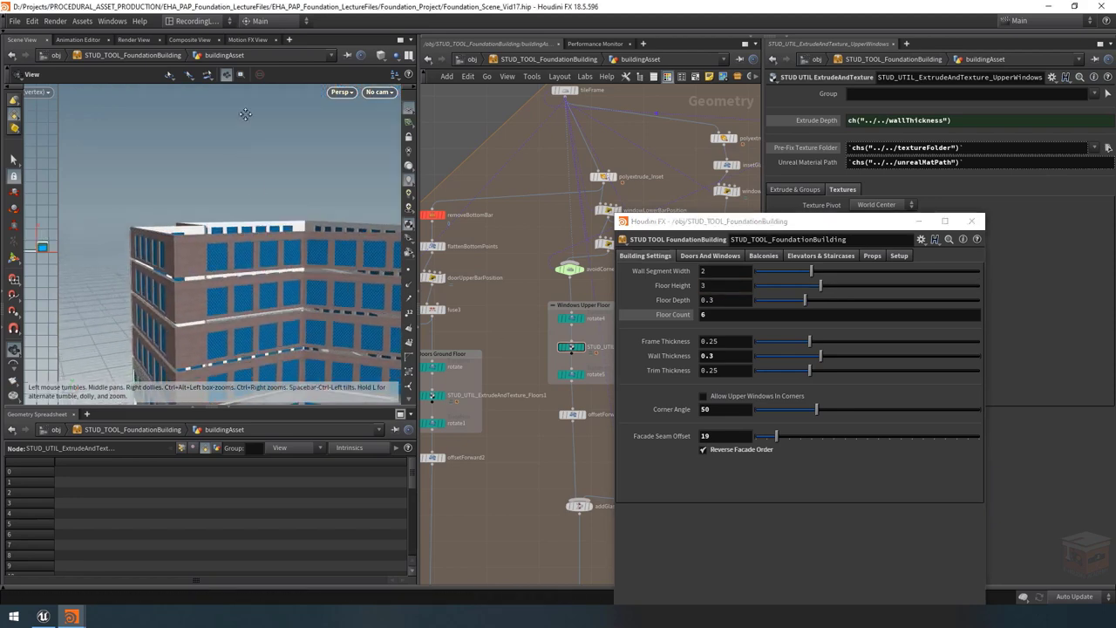
scroll(246, 122, "up", 3)
scroll(246, 122, "down", 3)
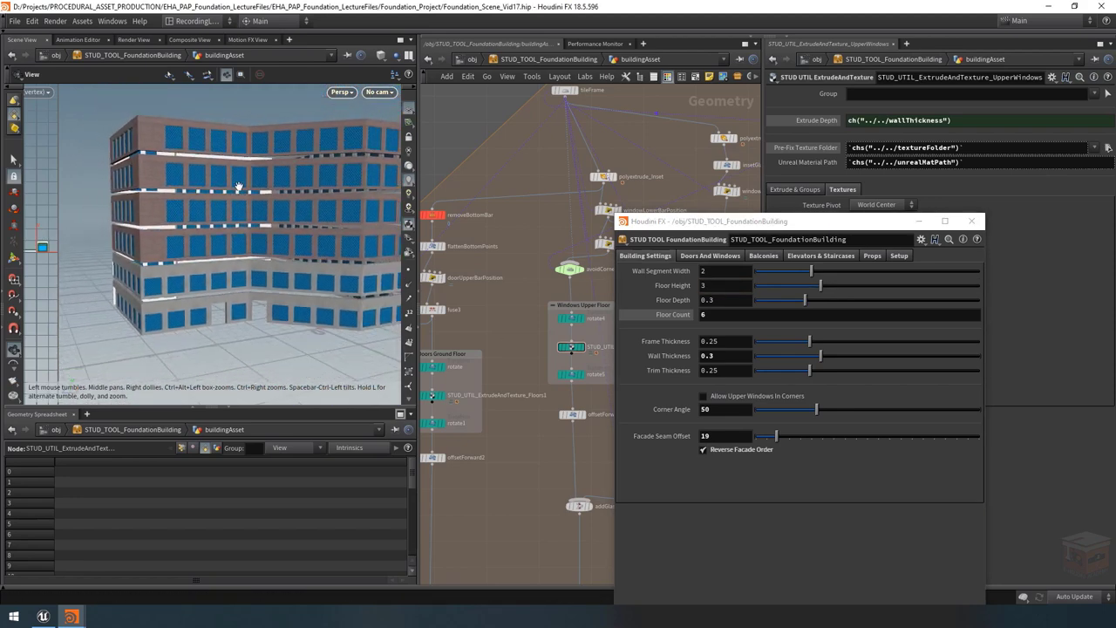
left_click(920, 226)
Step: Shift the six nodes around windowUpperBarPosition_UF1, windowUpperBarPosition_GF1, addGlass and addGlass1 further down the network to make room
scroll(659, 344, "down", 3)
scroll(562, 377, "up", 4)
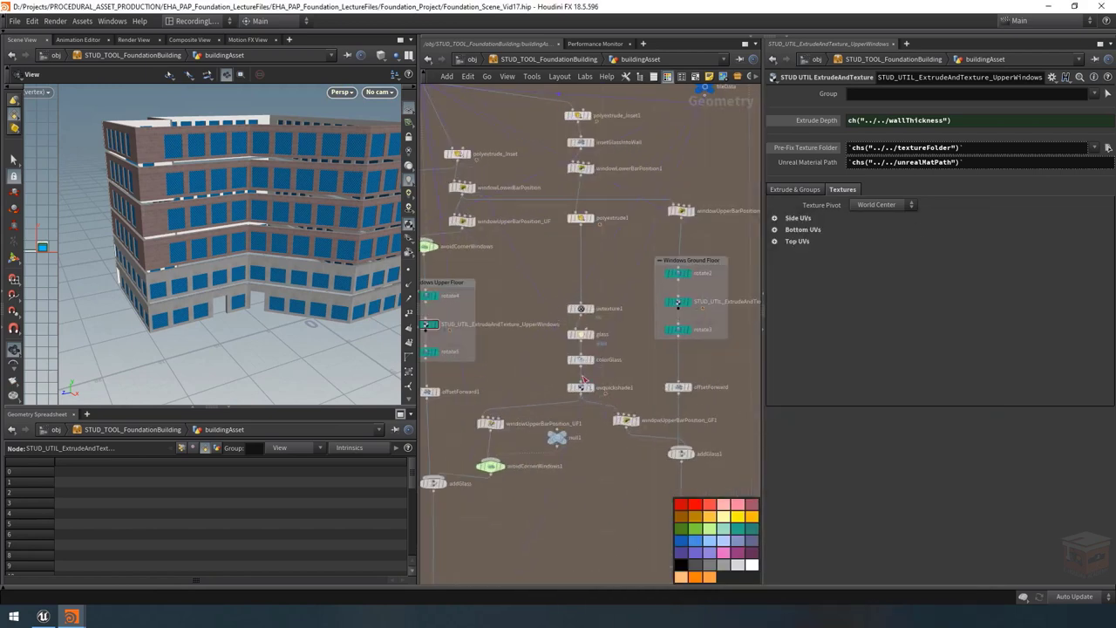
scroll(610, 445, "down", 2)
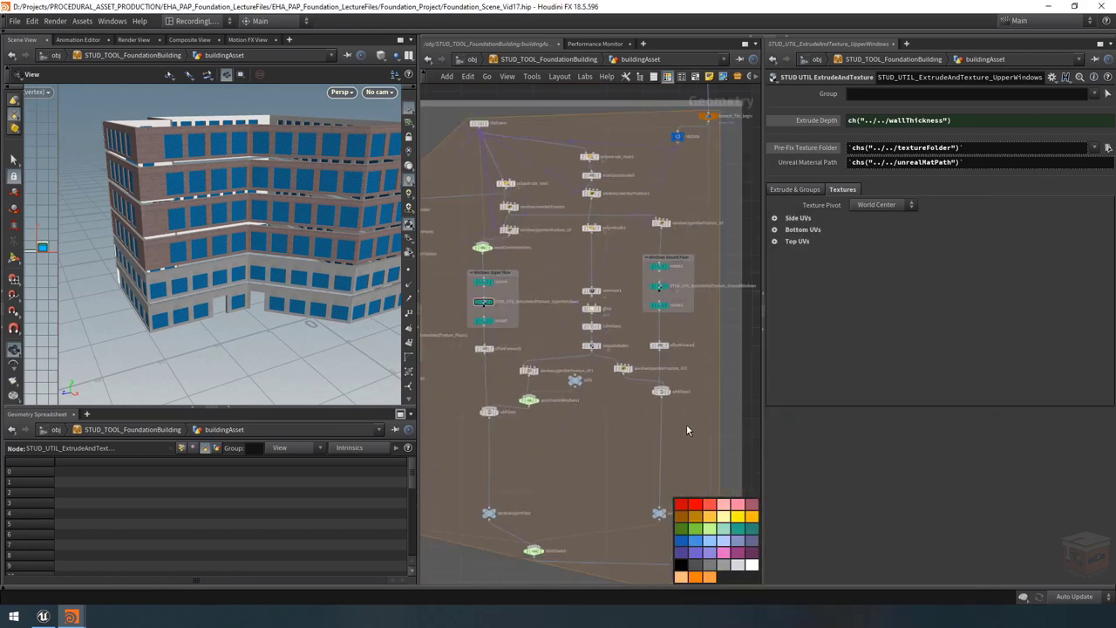
left_click_drag(686, 424, 457, 367)
scroll(602, 384, "up", 2)
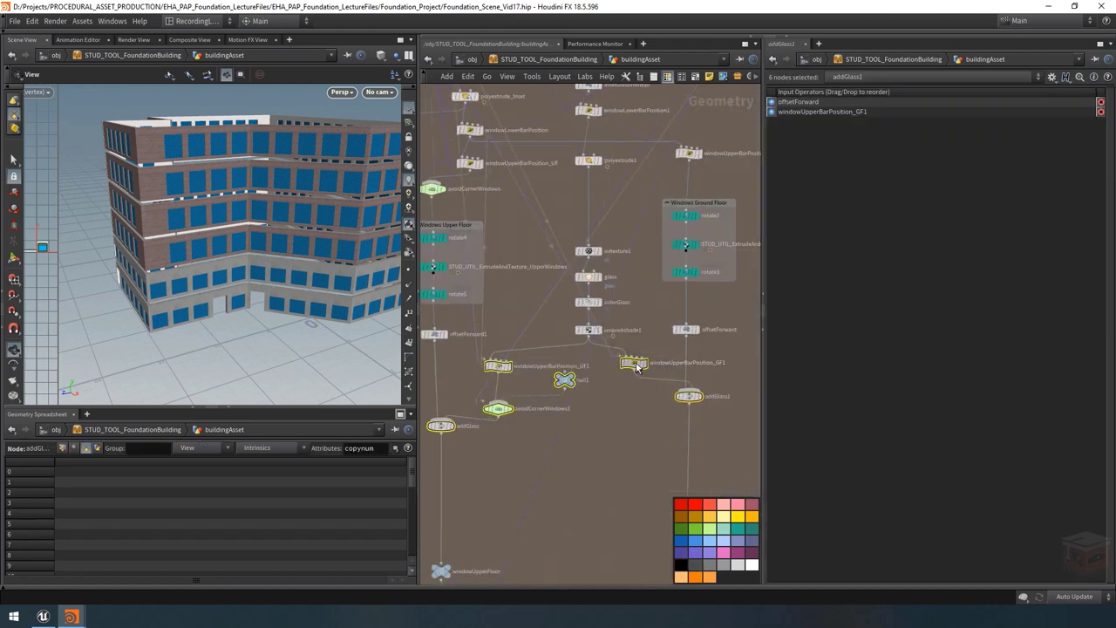
left_click_drag(635, 362, 637, 398)
left_click(636, 395)
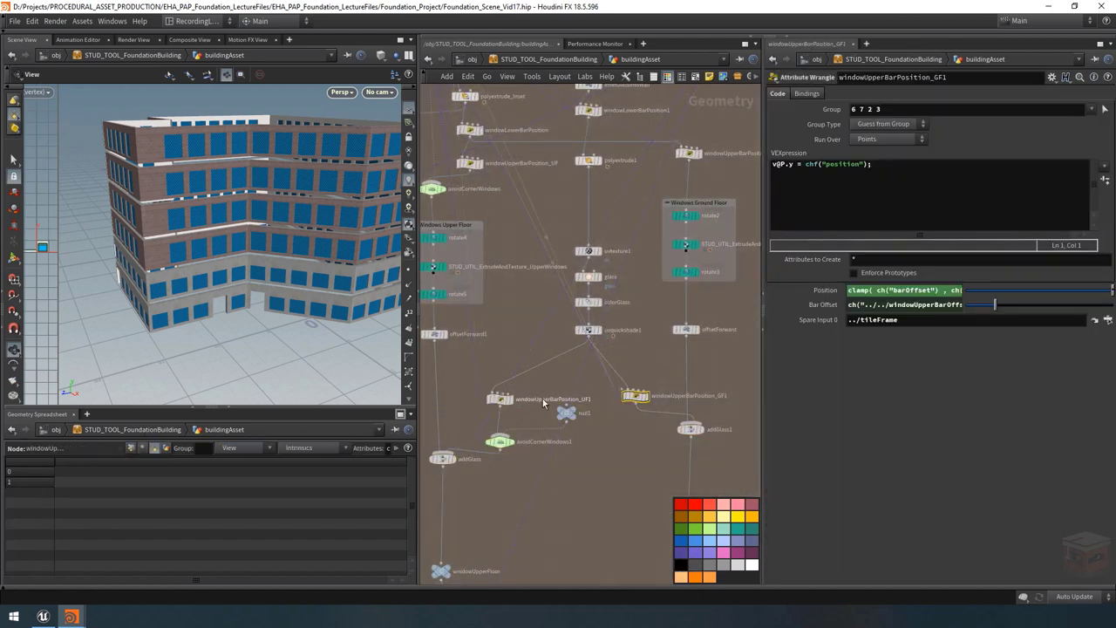
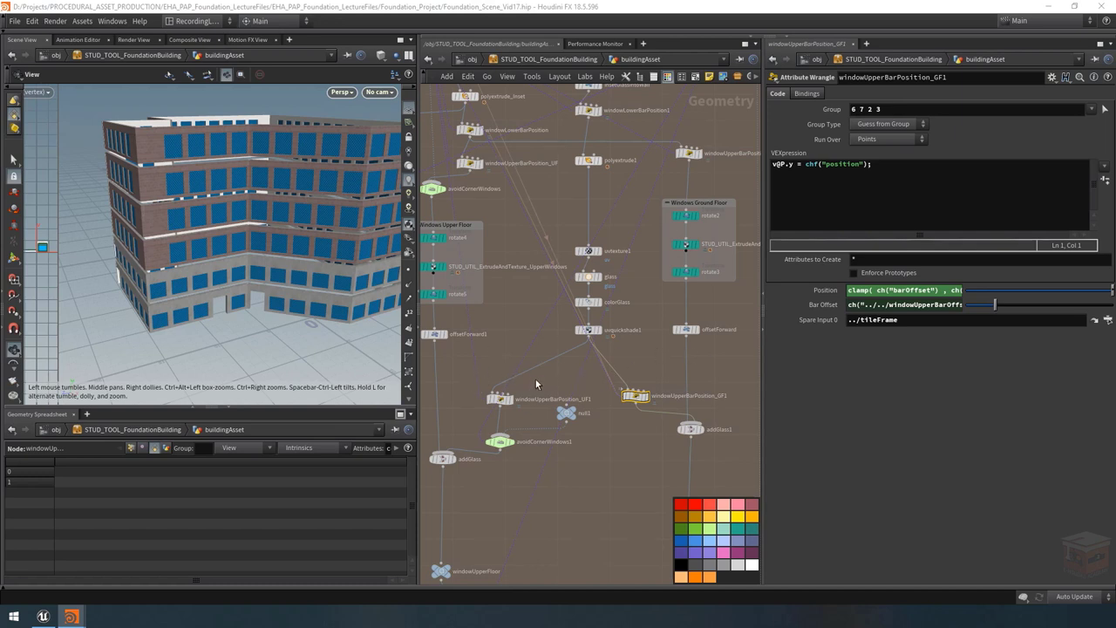
Step: Move windowUpperBarPosition_UF1 and windowUpperBarPosition_GF1 back up closer to the glass branch and zoom in on the building's windows
left_click(500, 399, "shift")
left_click_drag(636, 397, 637, 377)
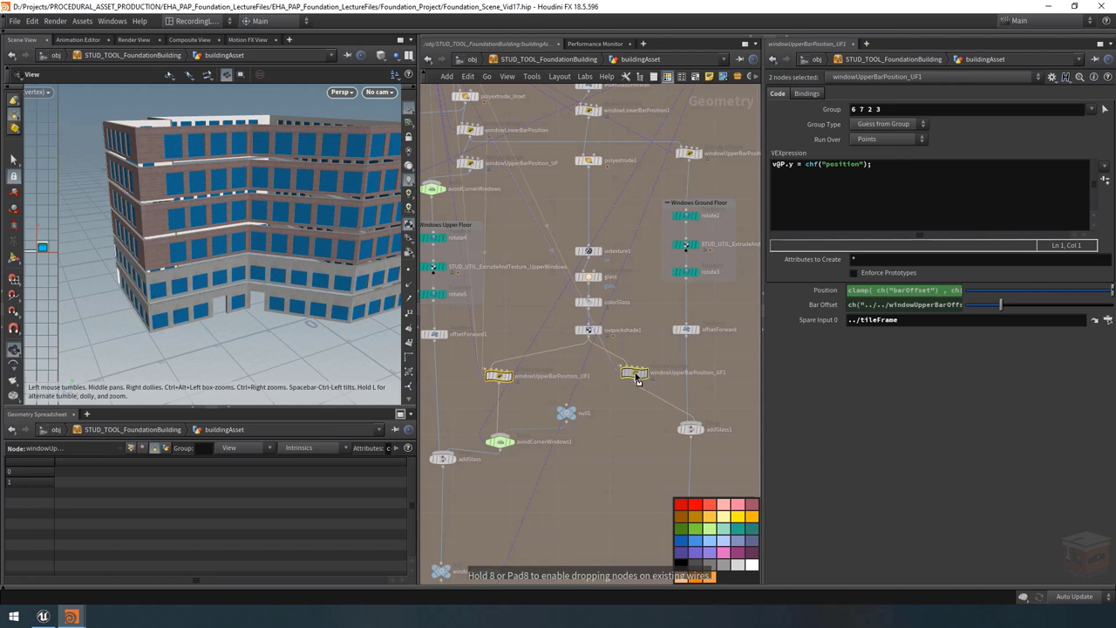
left_click(650, 391)
scroll(236, 192, "up", 5)
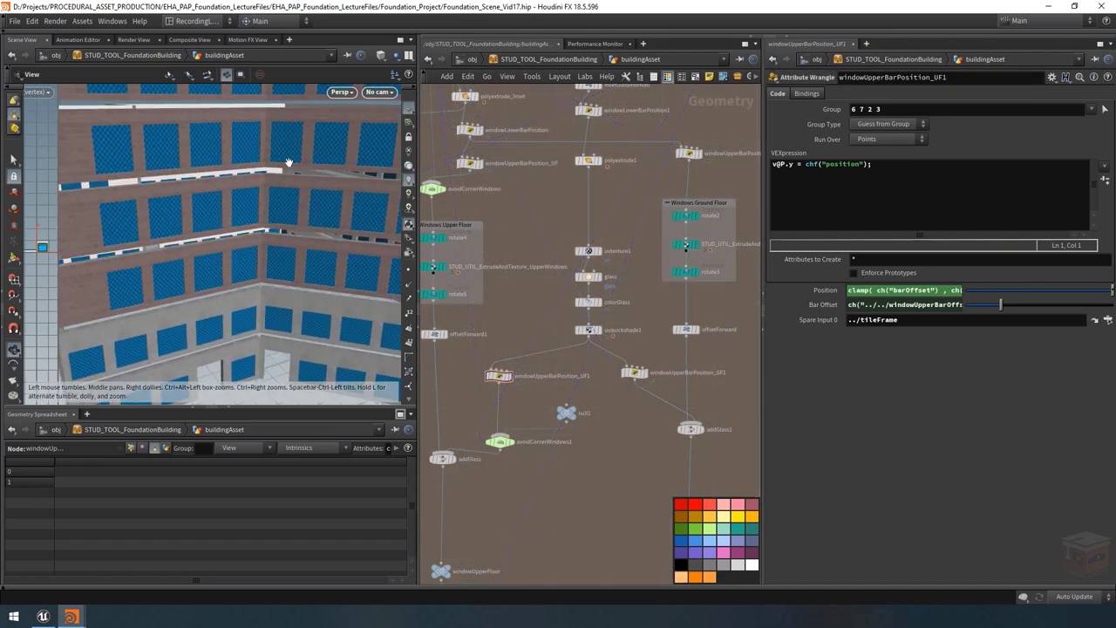
Step: Switch to Unreal Editor and locate the M_DecoGlass_Inst and M_DecoGlass_Inst2 material instances in the project's Materials folder
left_click(43, 616)
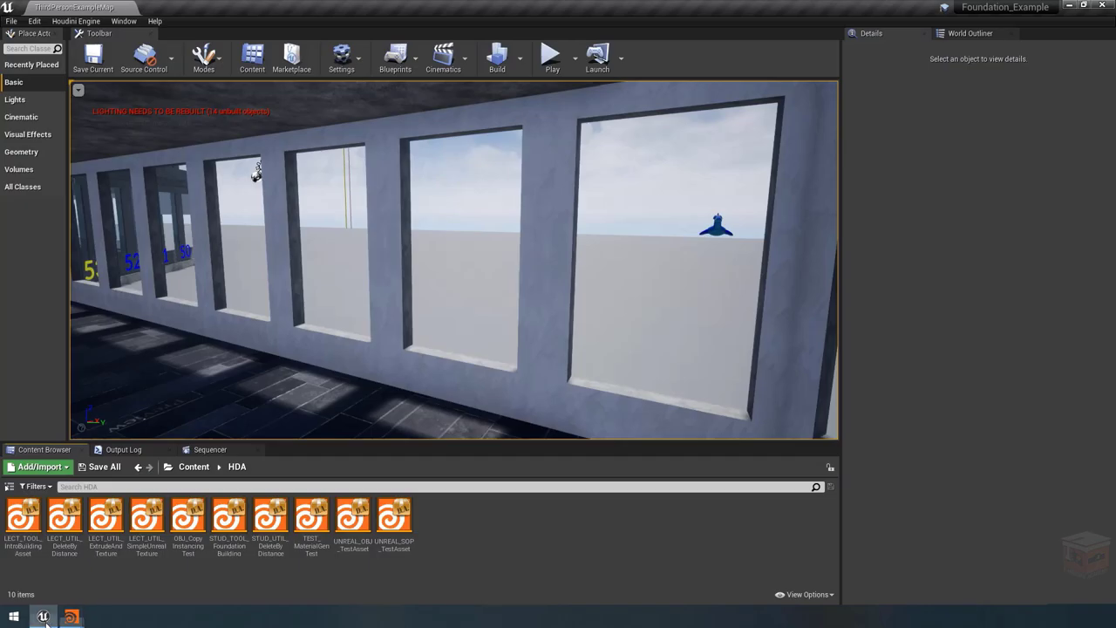
left_click(194, 466)
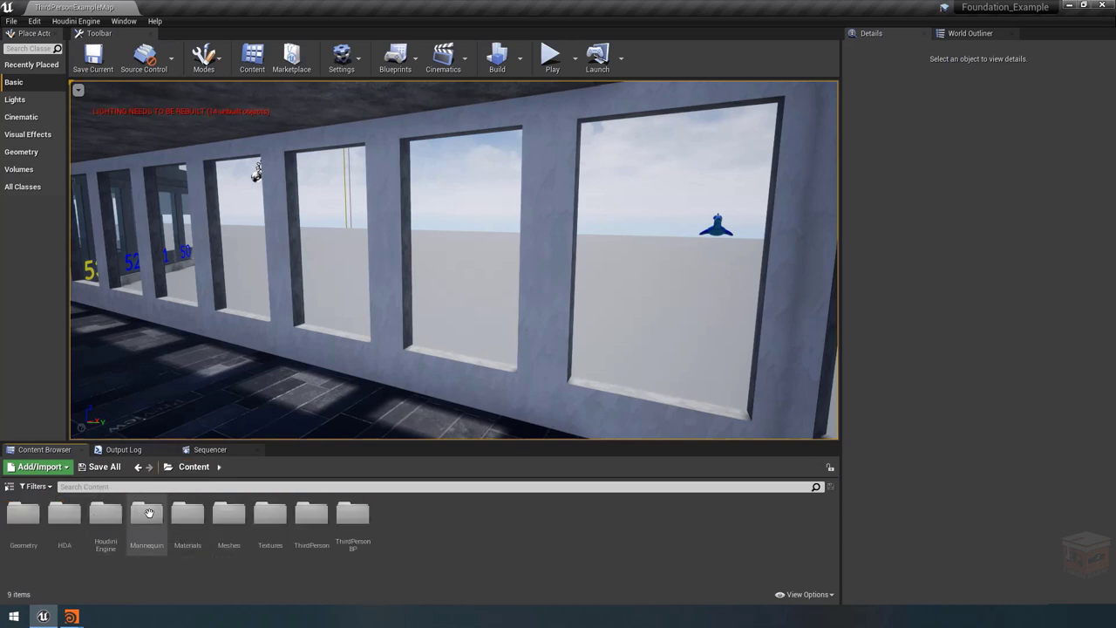
double_click(187, 514)
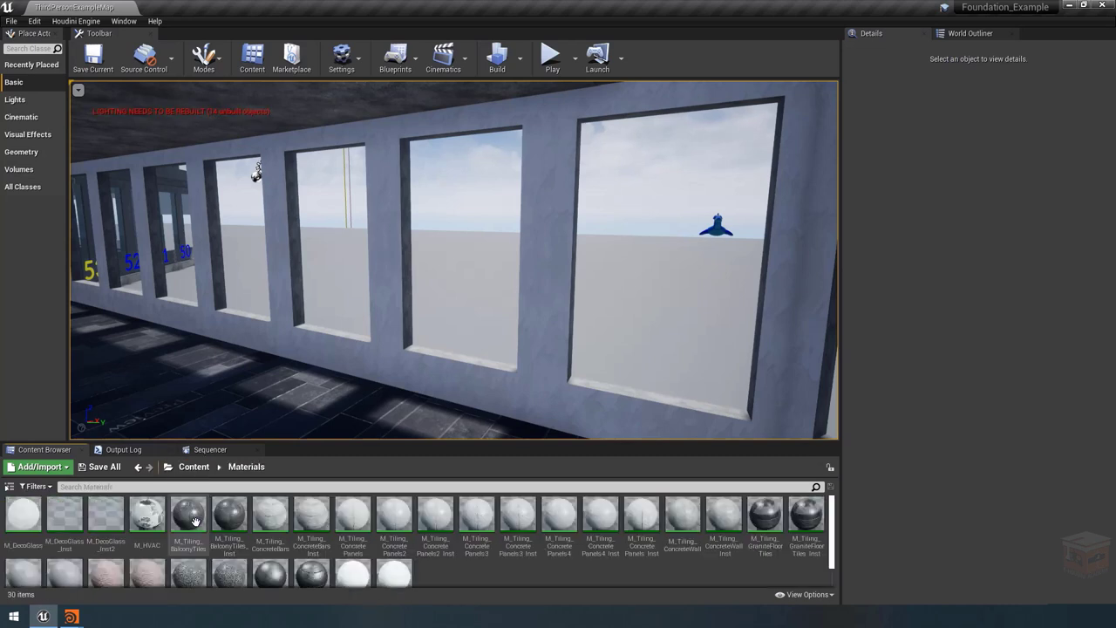
left_click(68, 515)
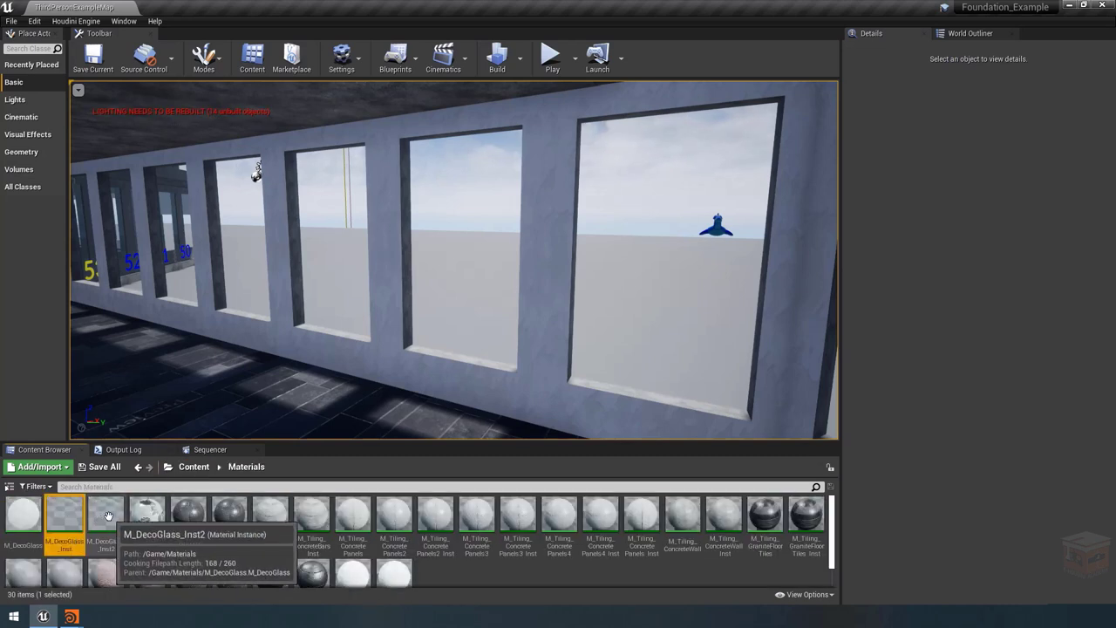
left_click(106, 515)
Step: Examine the glass in the ground- and upper-floor windows of the building placed in the Unreal level
mouse_move(610, 261)
right_mouse_down()
mouse_move(679, 261)
mouse_move(610, 262)
right_mouse_up()
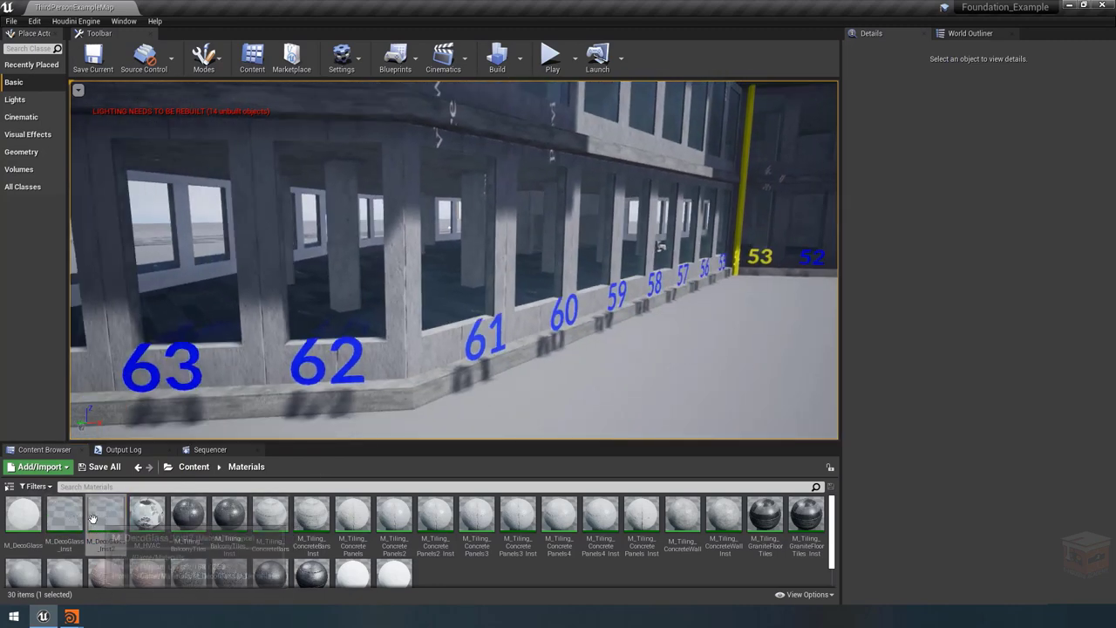
mouse_move(367, 297)
right_mouse_down()
mouse_move(402, 297)
mouse_move(367, 298)
right_mouse_up()
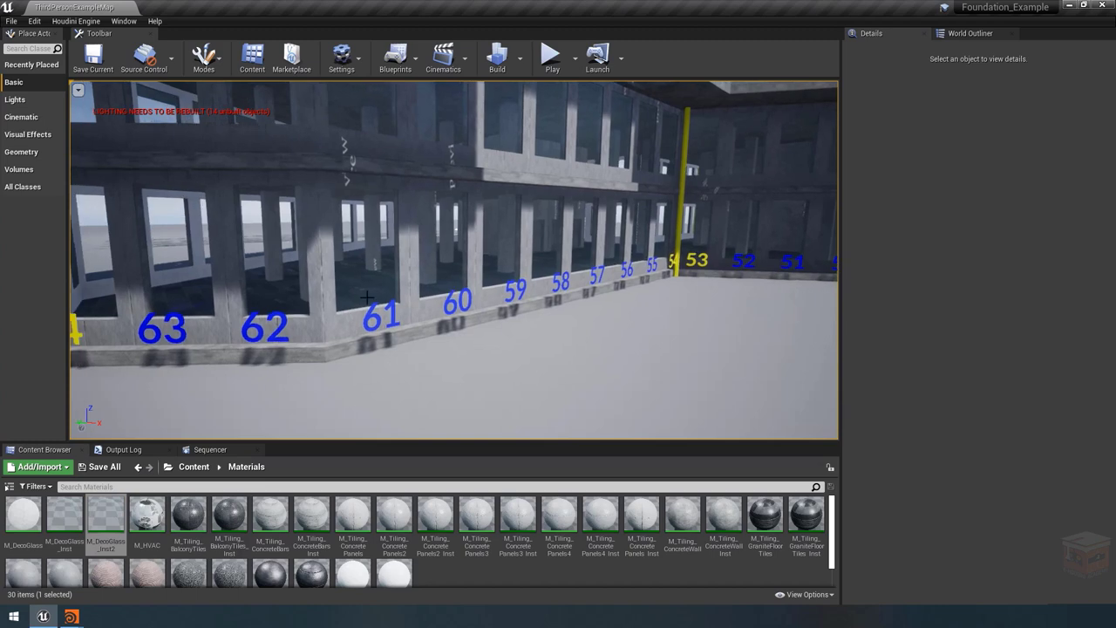
mouse_move(403, 262)
right_mouse_down()
mouse_move(384, 278)
mouse_move(411, 267)
right_mouse_up()
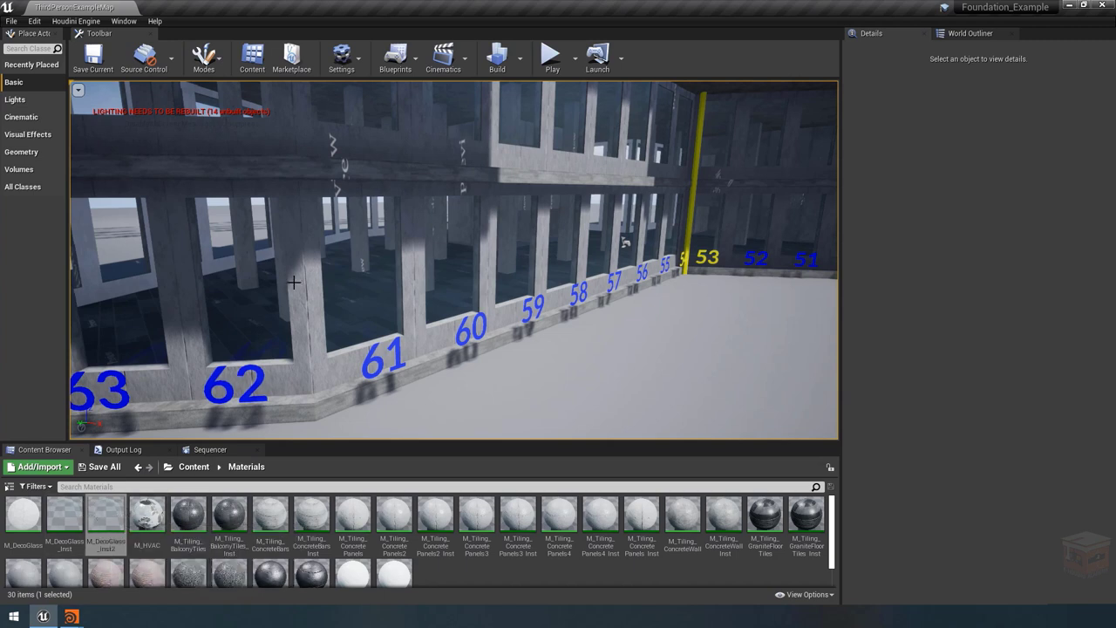
scroll(410, 262, "down", 3)
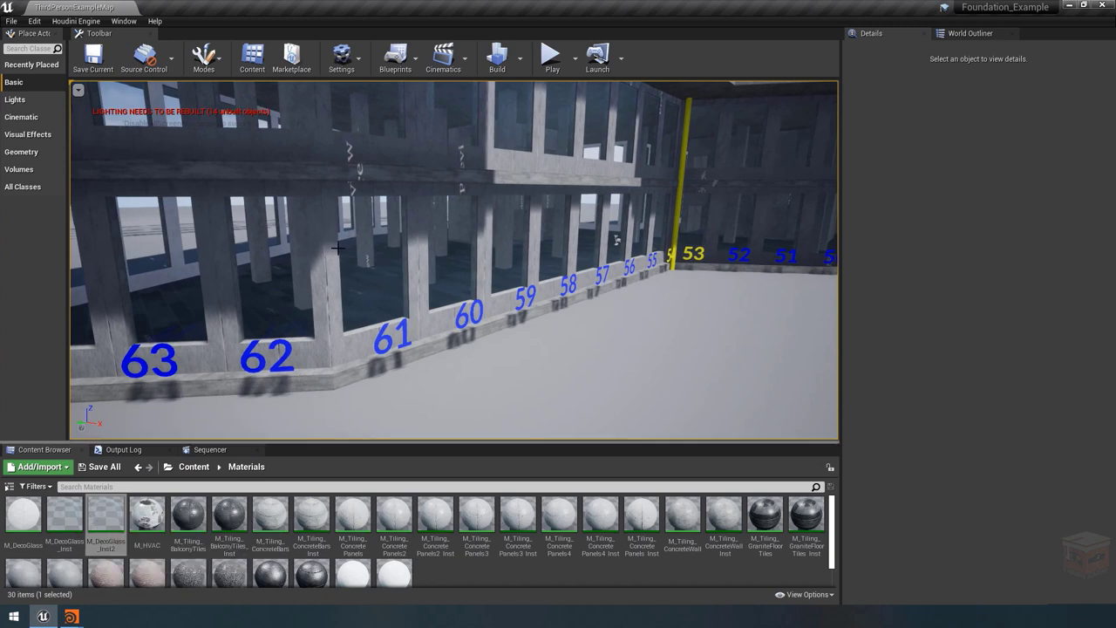
Step: Switch to the Houdini scene and copy the STUD_UTIL_SimpleUnrealTexture_RoofFloor node
mouse_move(71, 616)
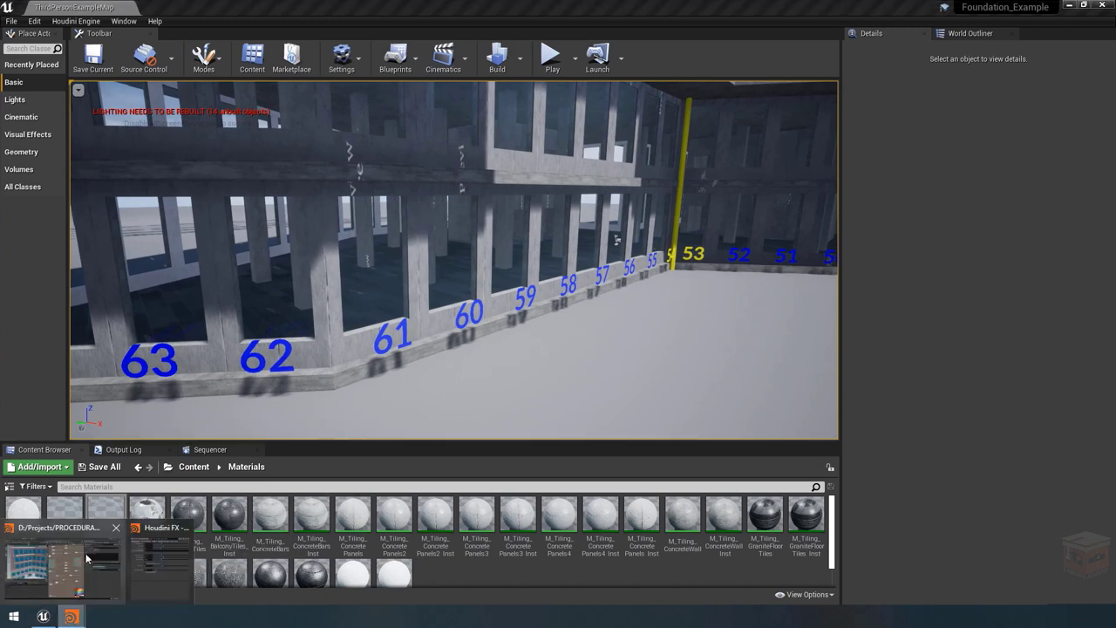
left_click(78, 565)
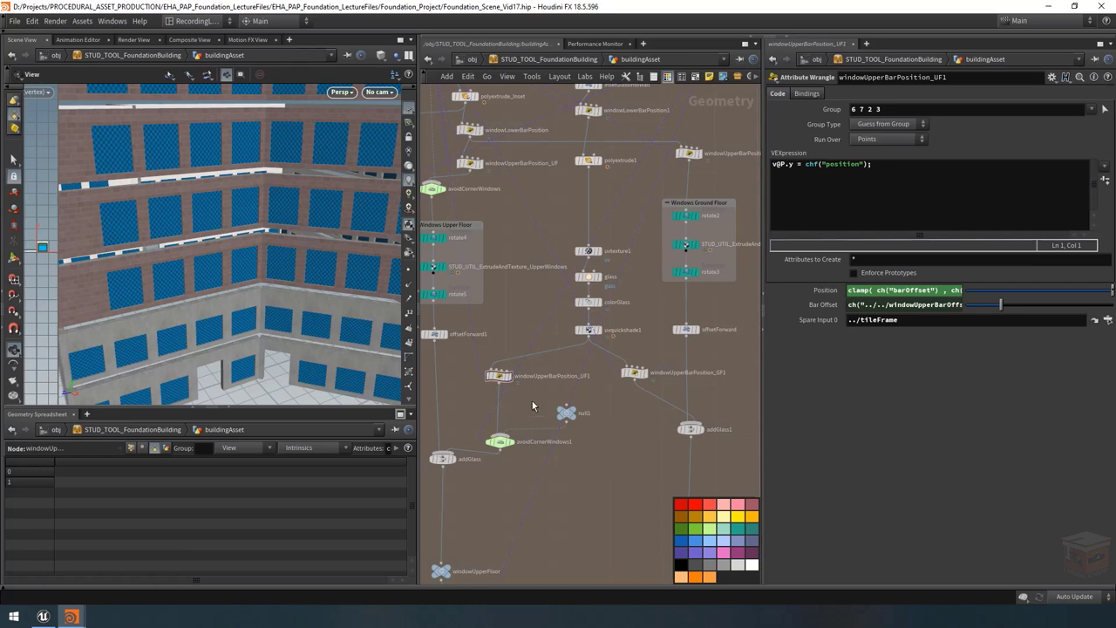
scroll(543, 397, "down", 5)
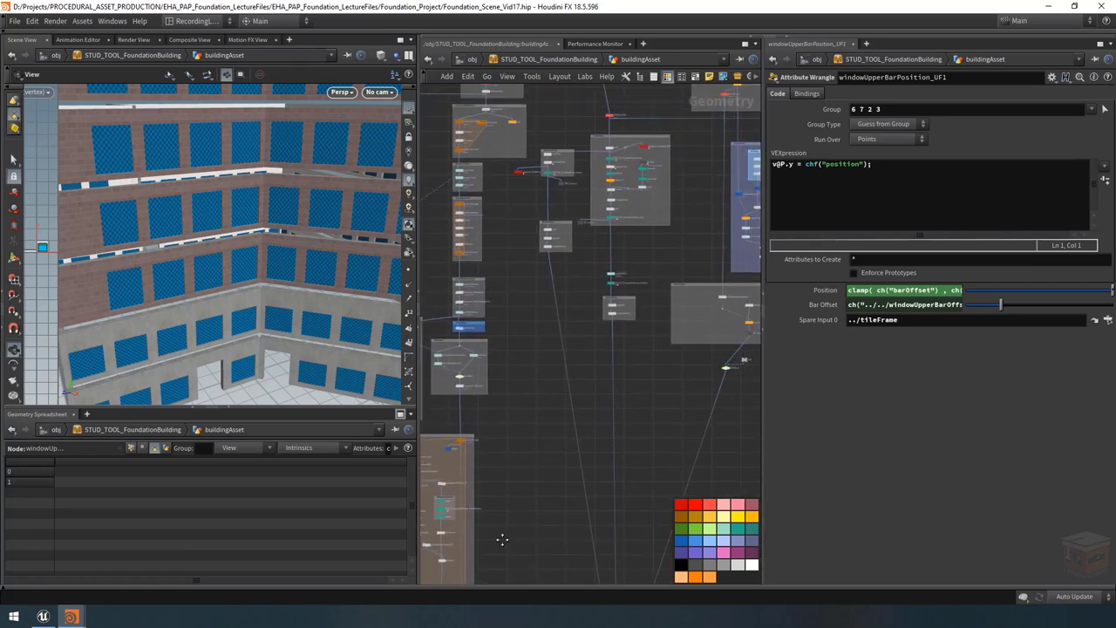
scroll(613, 334, "up", 8)
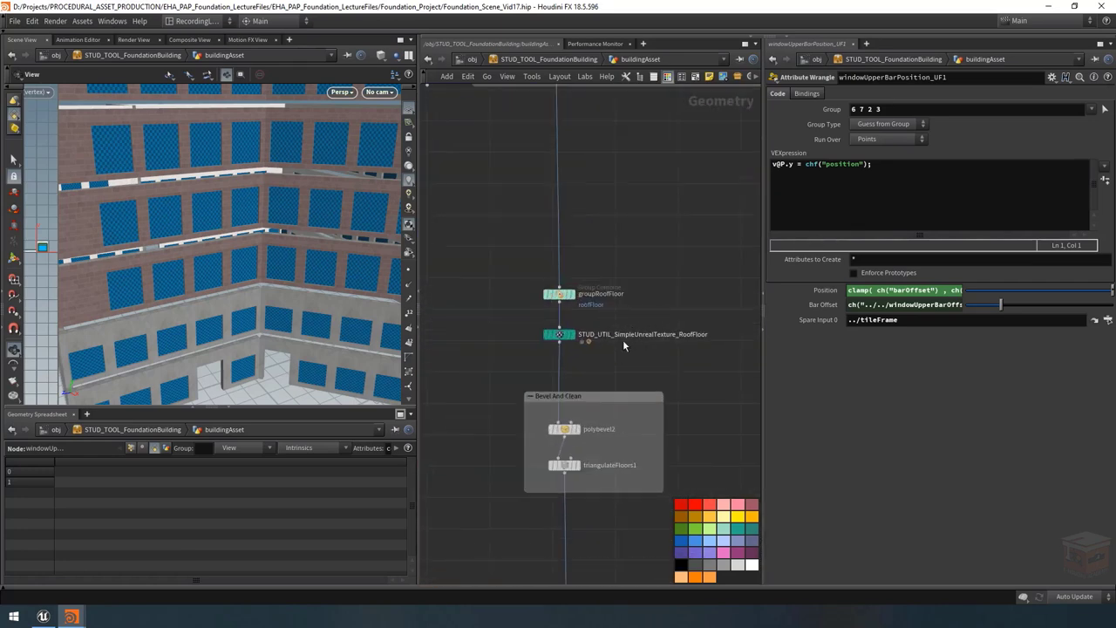
left_click(663, 334)
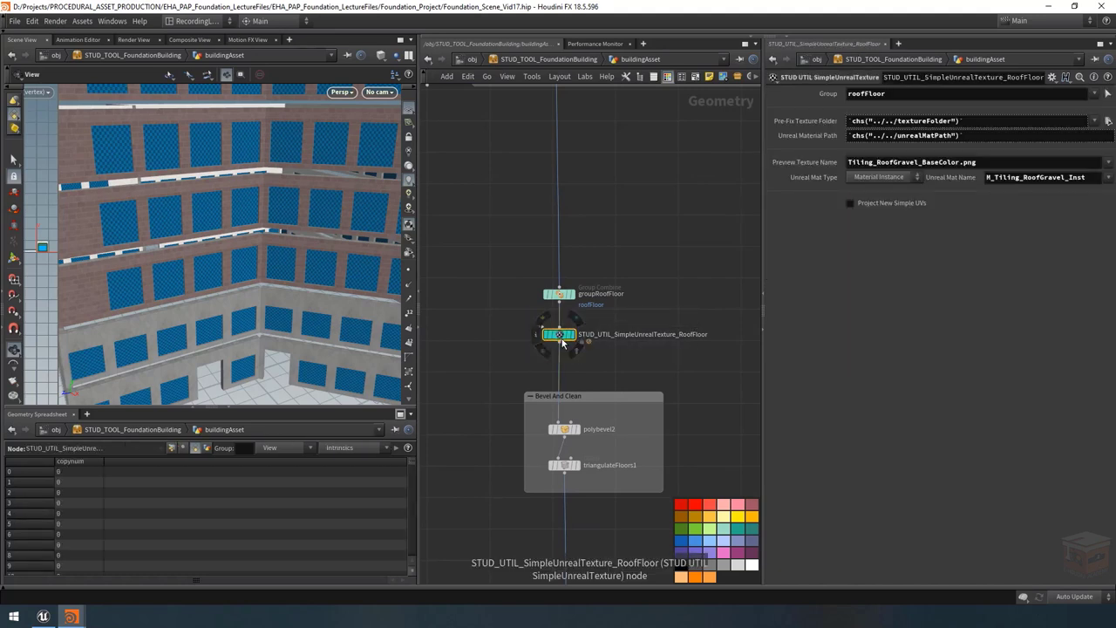
key("ctrl+c")
Step: Enclose groupRoofFloor, the roof floor texture node and the Bevel And Clean box in a new network box
left_click_drag(745, 232, 481, 504)
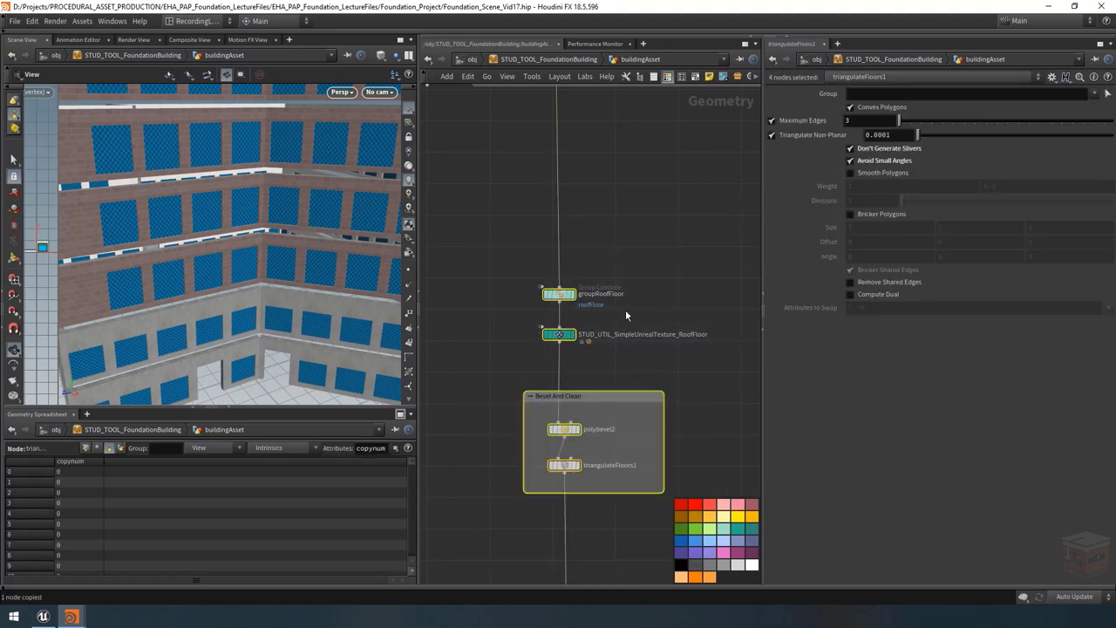
left_click(696, 77)
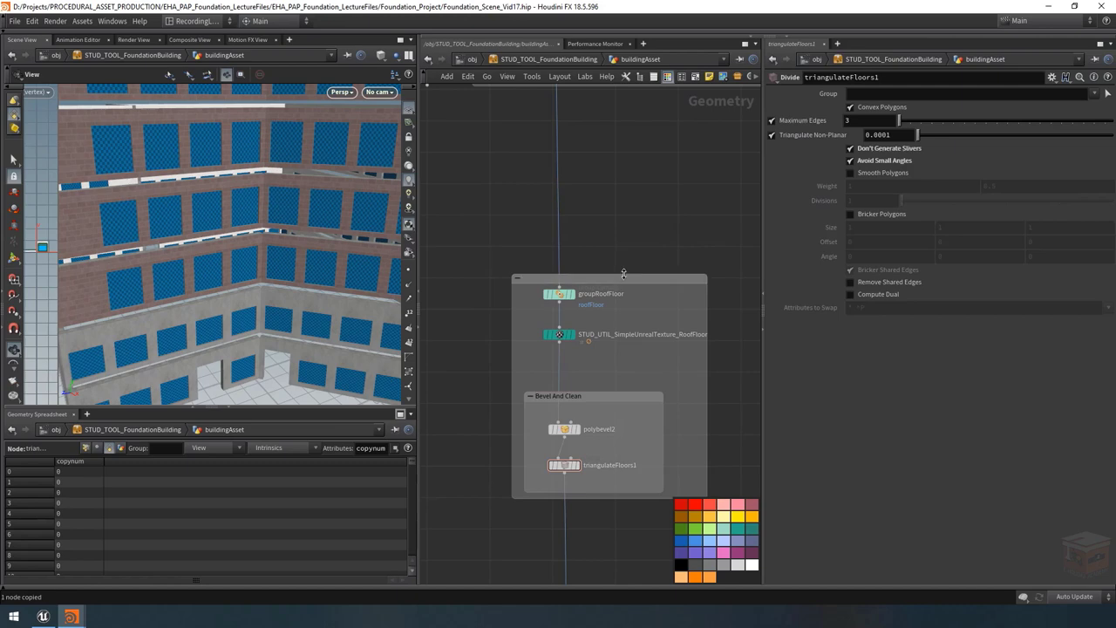
Step: Paste the copied texture node between windowUpperBarPosition_UF1 and avoidCornerWindows1, moving null1 slightly out of the way
scroll(523, 375, "down", 5)
middle_click_drag(514, 380, 614, 325)
scroll(614, 324, "up", 10)
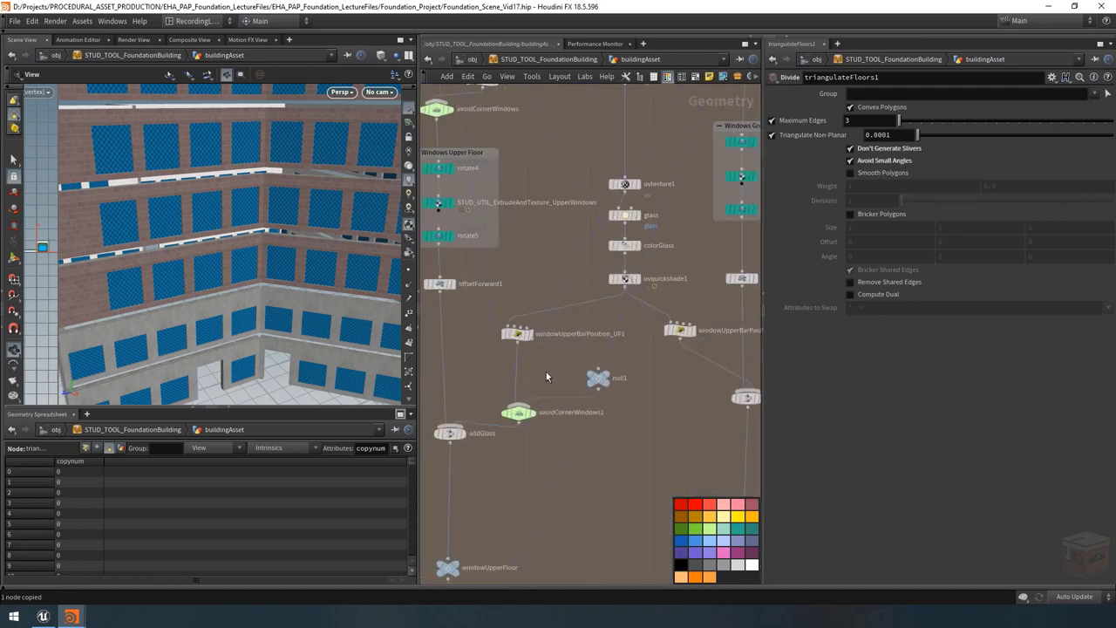
key("ctrl+v")
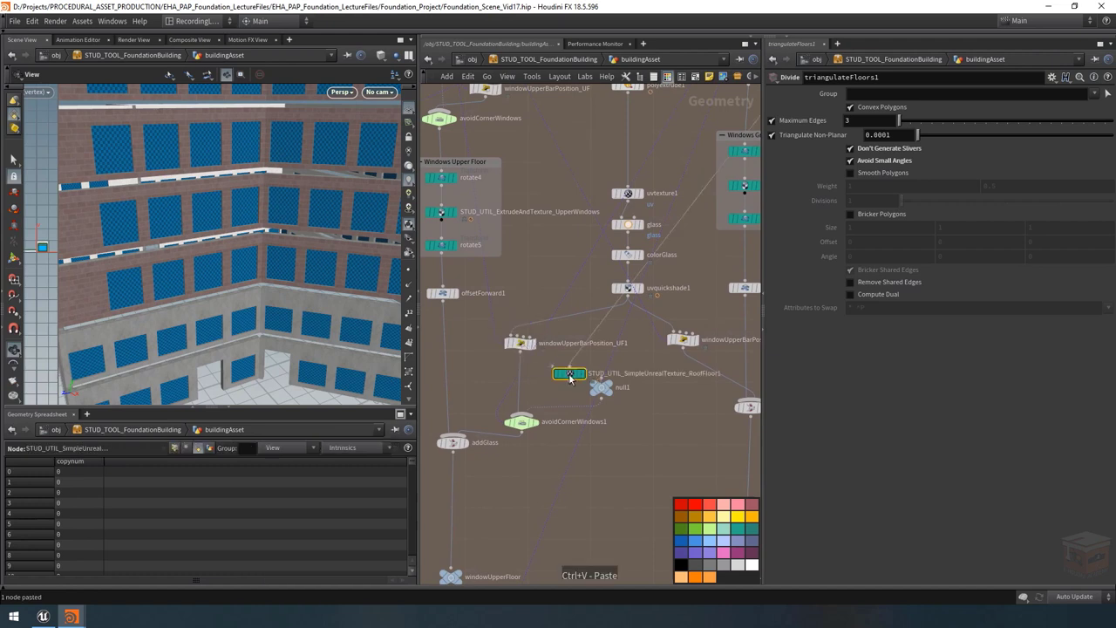
left_click(570, 367)
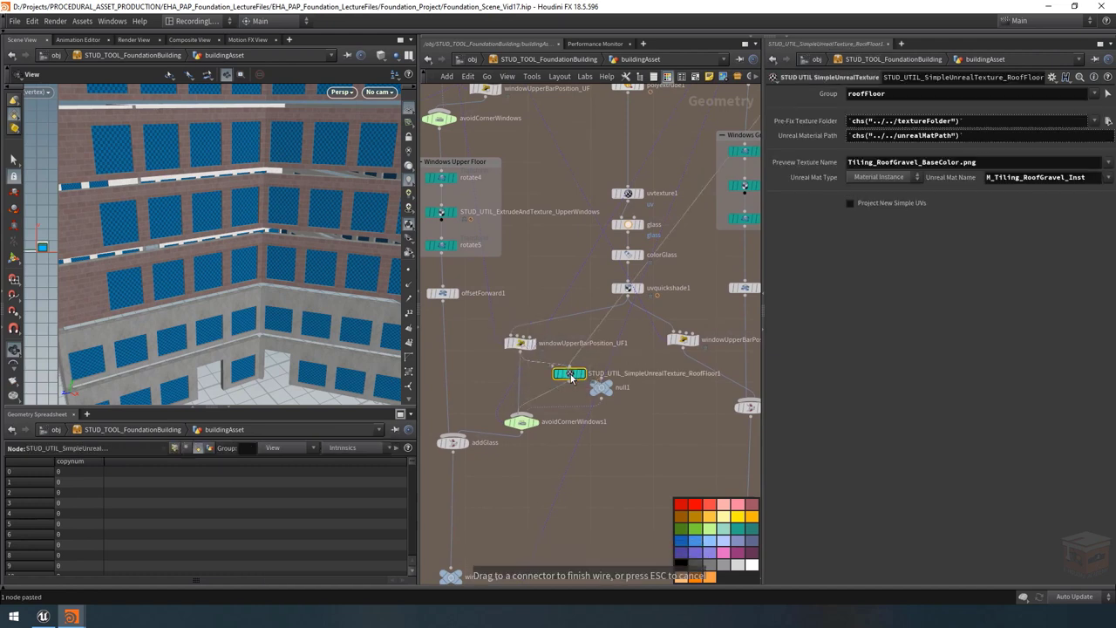
left_click(520, 374)
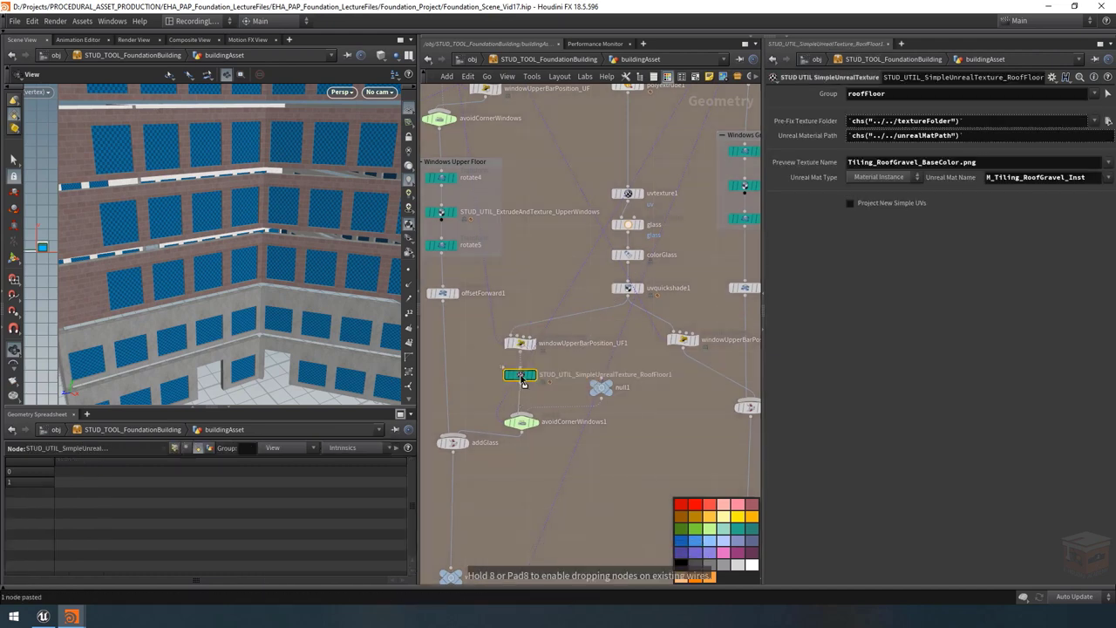
left_click_drag(601, 409, 601, 408)
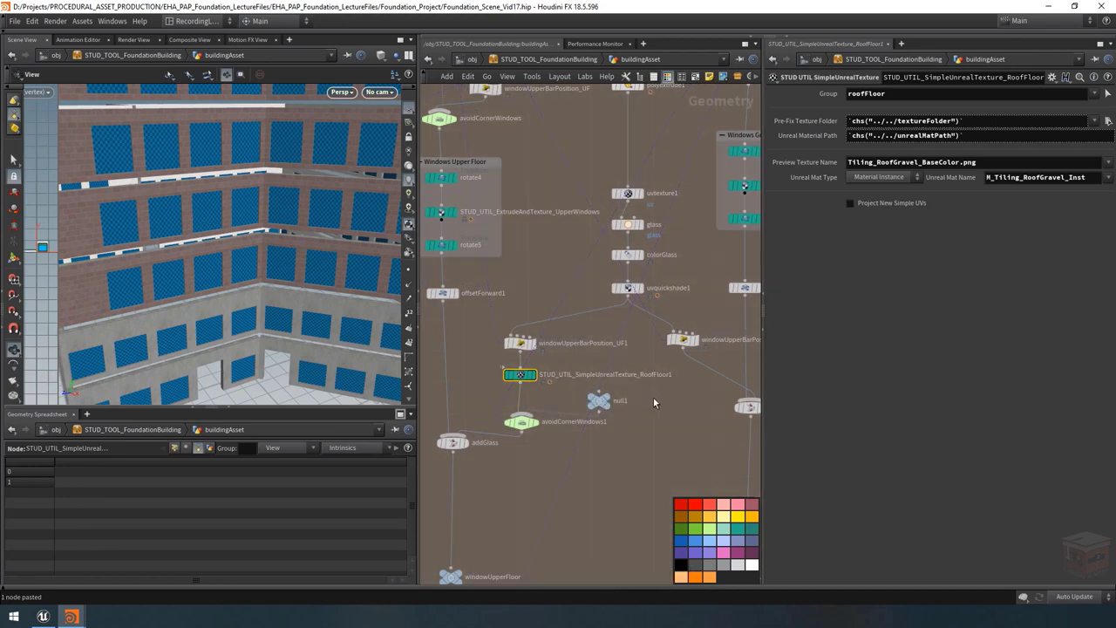
Step: Rename the pasted texture node as STUD_UTIL_SimpleUnrealTexture_UpperFloorGlass
scroll(654, 403, "up", 3)
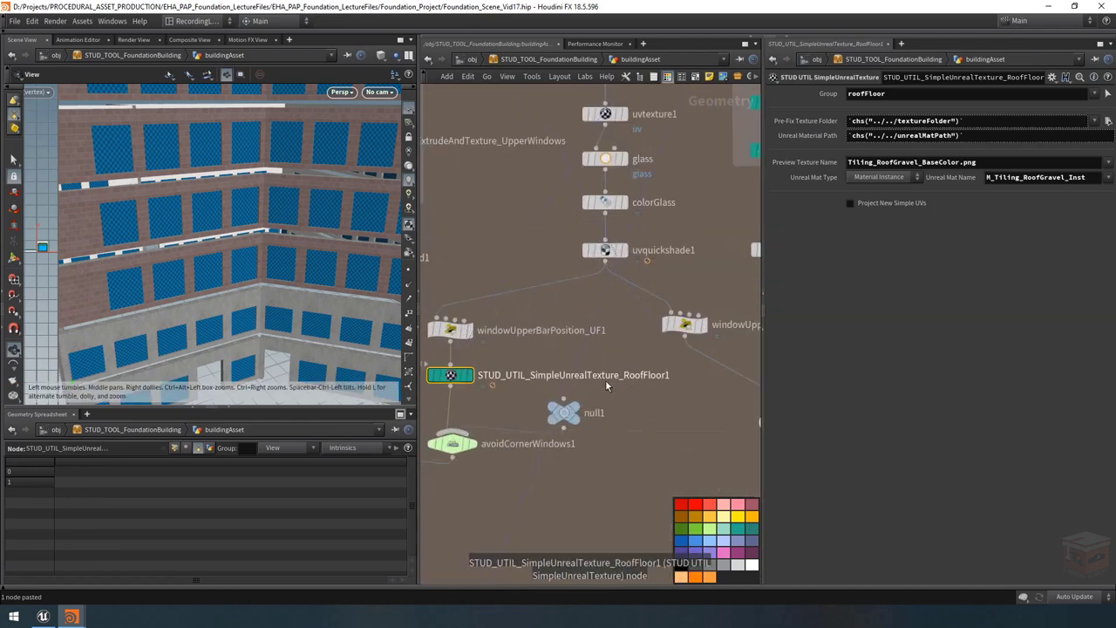
double_click(623, 375)
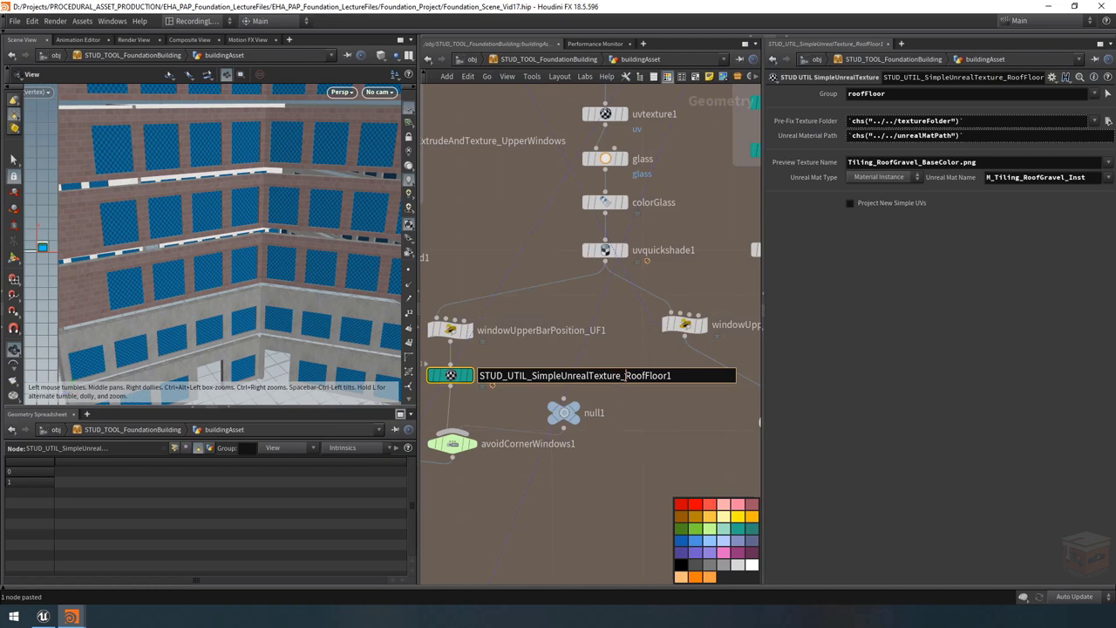
left_click_drag(625, 375, 690, 381)
type("UpperFloorGlass")
key("Return")
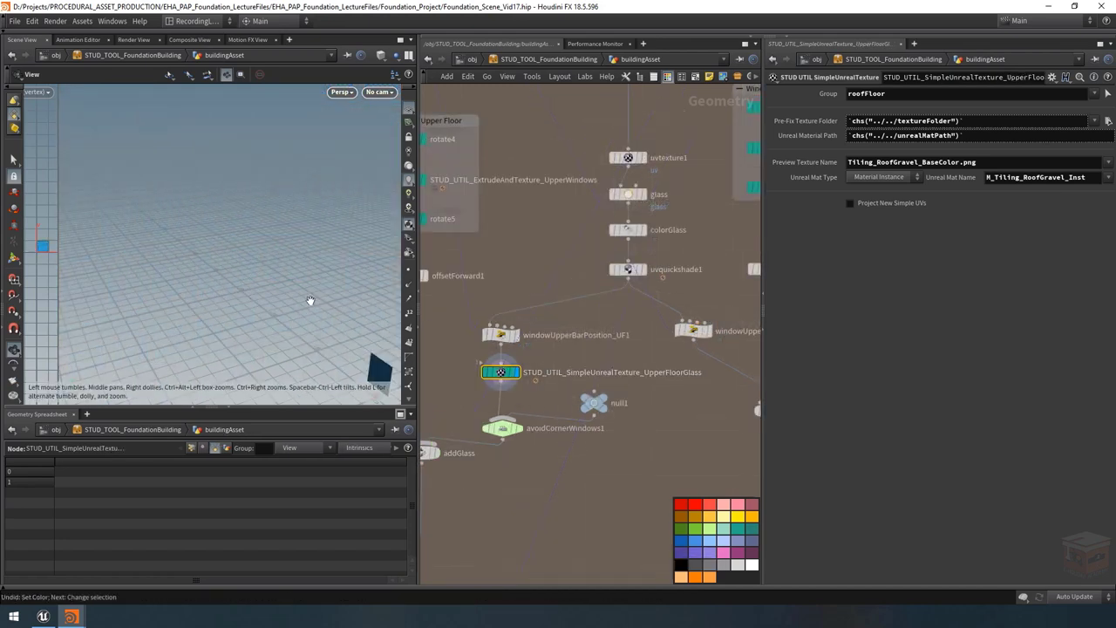
Step: Frame the upper-floor glass pane in the viewport and clear its texture node's group and preview texture name
key("g")
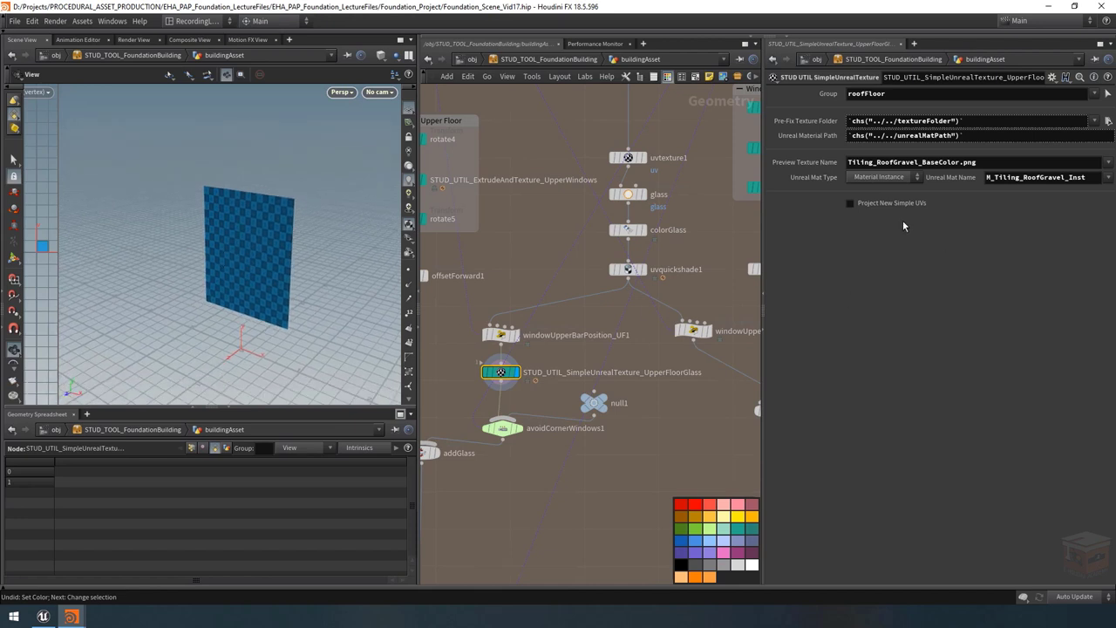
double_click(881, 94)
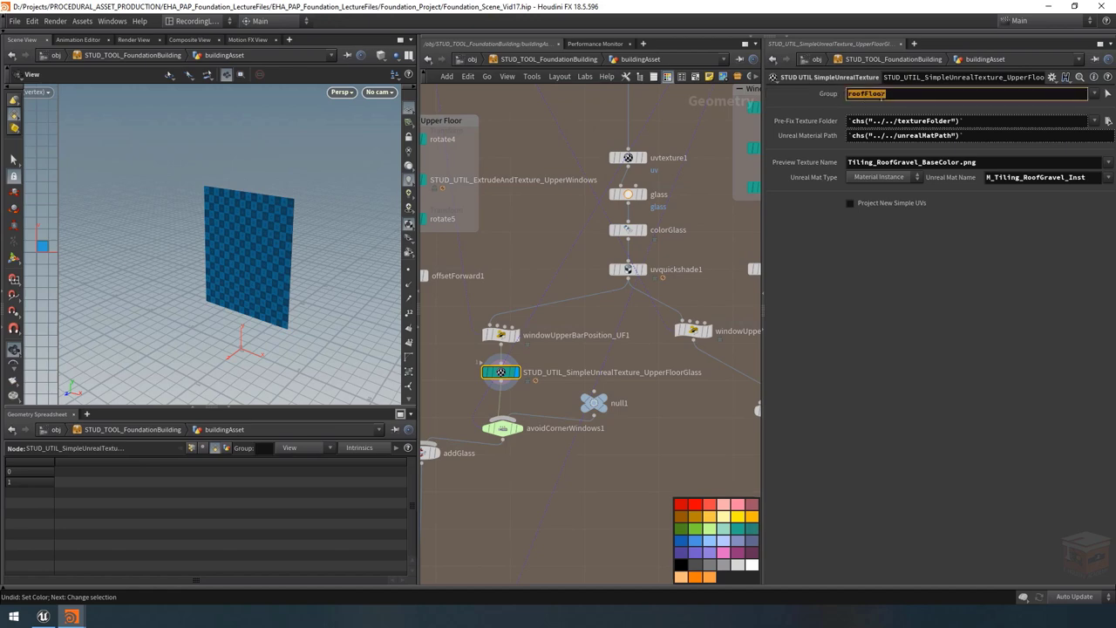
key("BackSpace")
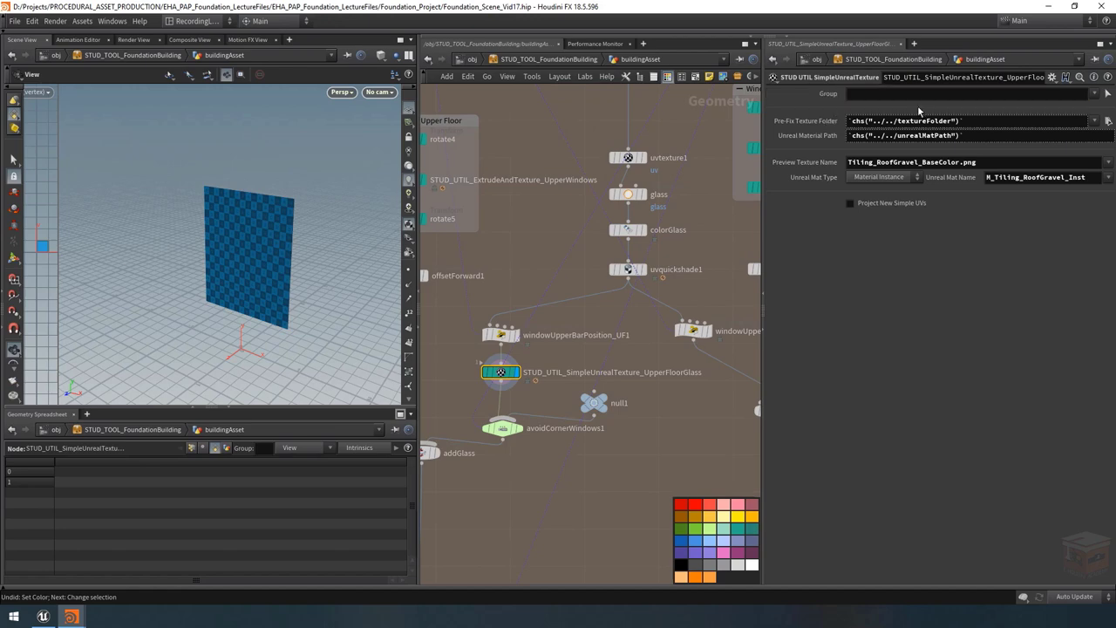
left_click_drag(227, 236, 254, 238)
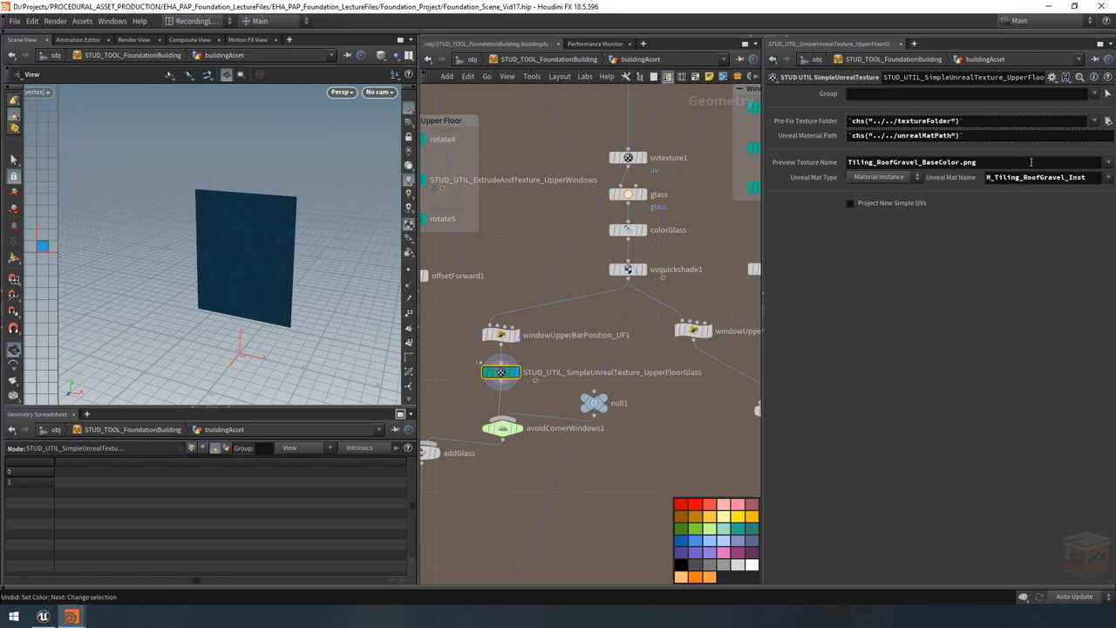
triple_click(1031, 162)
key("BackSpace")
key("Return")
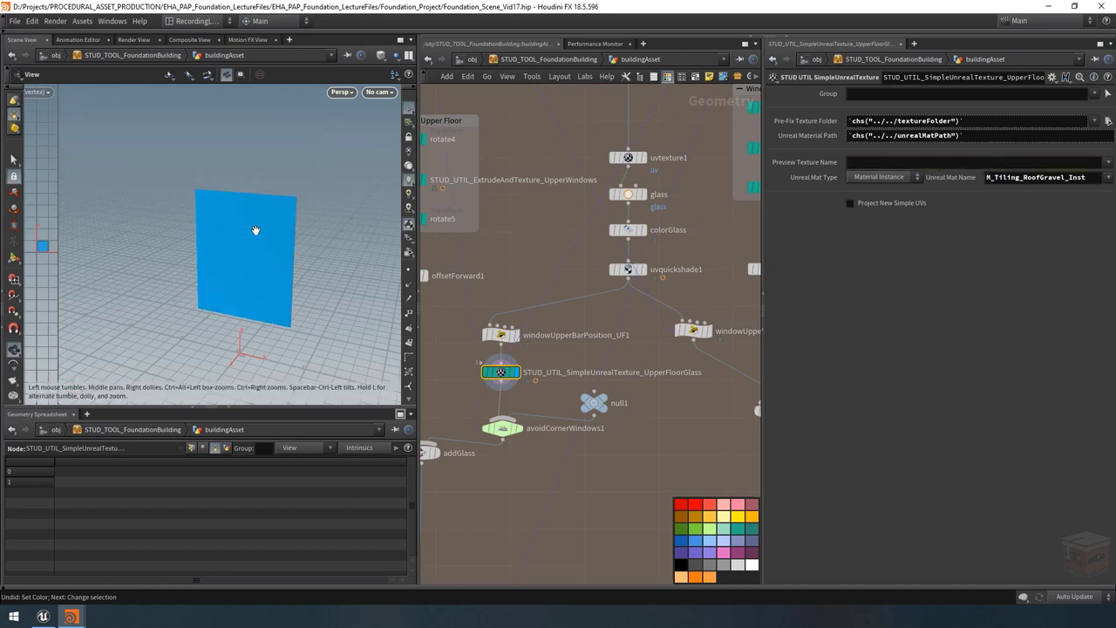
mouse_move(255, 230)
left_mouse_down()
mouse_move(219, 241)
mouse_move(145, 217)
mouse_move(267, 229)
mouse_move(277, 246)
mouse_move(235, 235)
left_mouse_up()
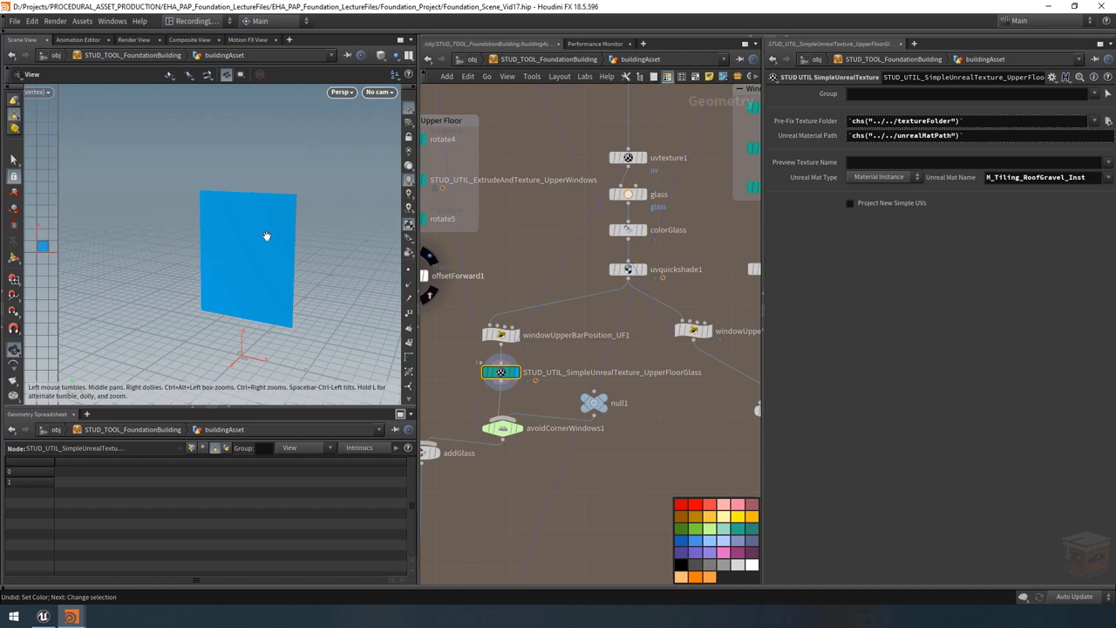
Step: Set the upper-floor glass node's Unreal material name to the Deco Glass Upper Floors preset, M_DecoGlass_Inst2
left_click(950, 179)
left_click(1108, 179)
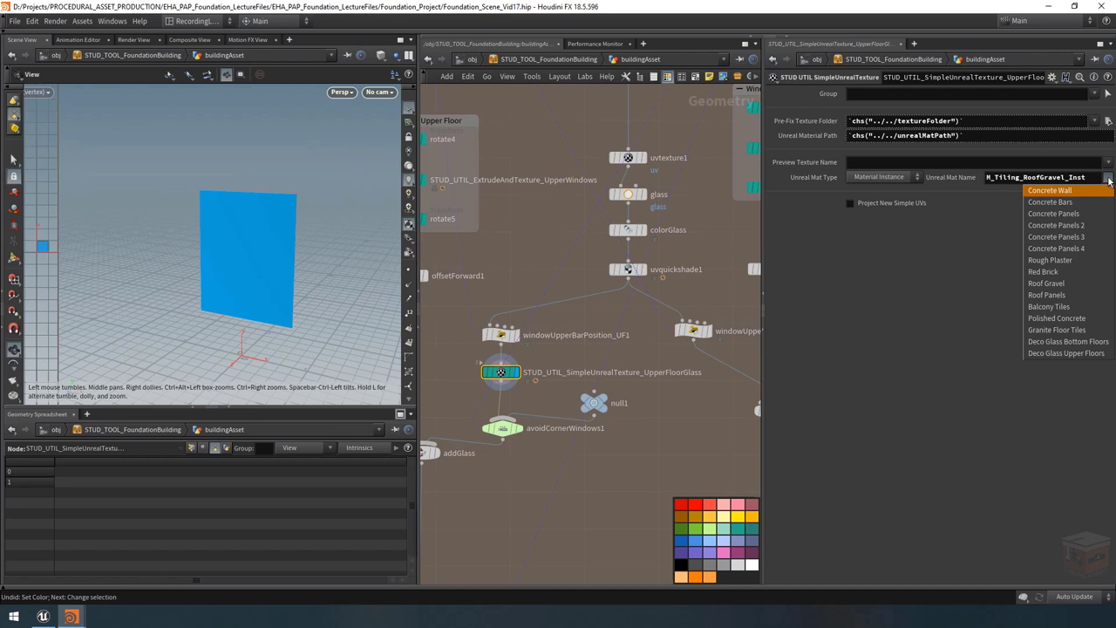
left_click(1083, 354)
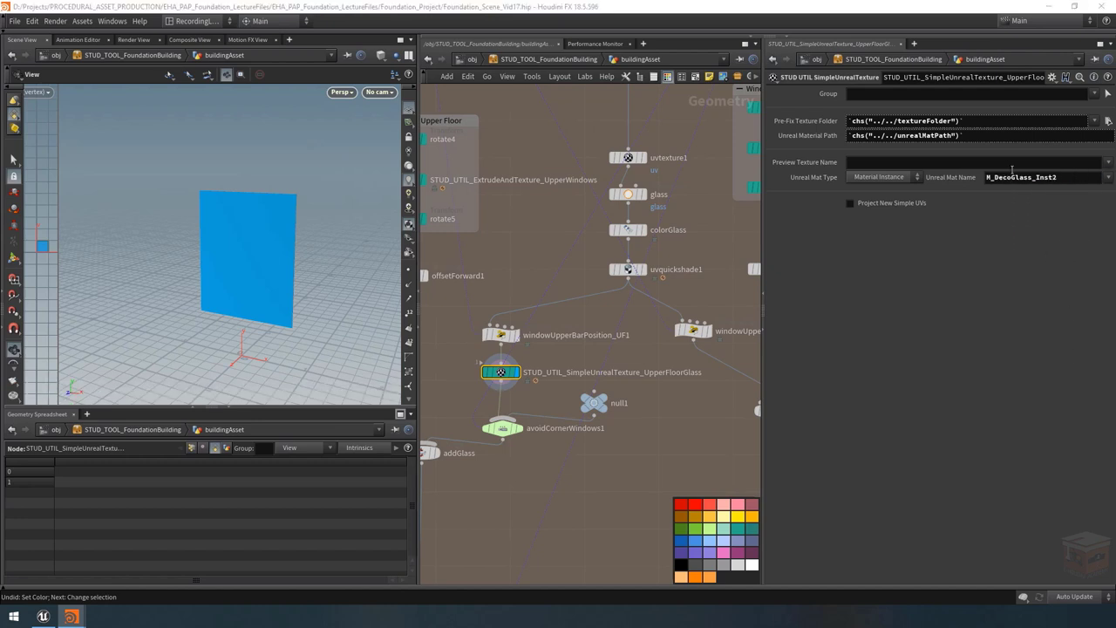
left_click_drag(1067, 180, 980, 184)
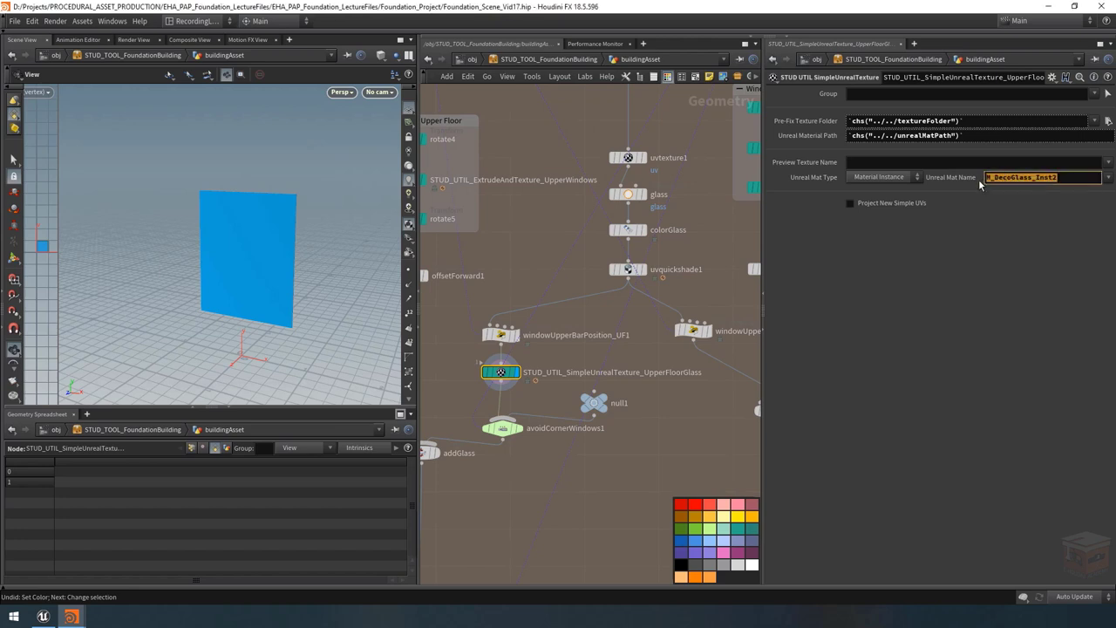
left_click(977, 353)
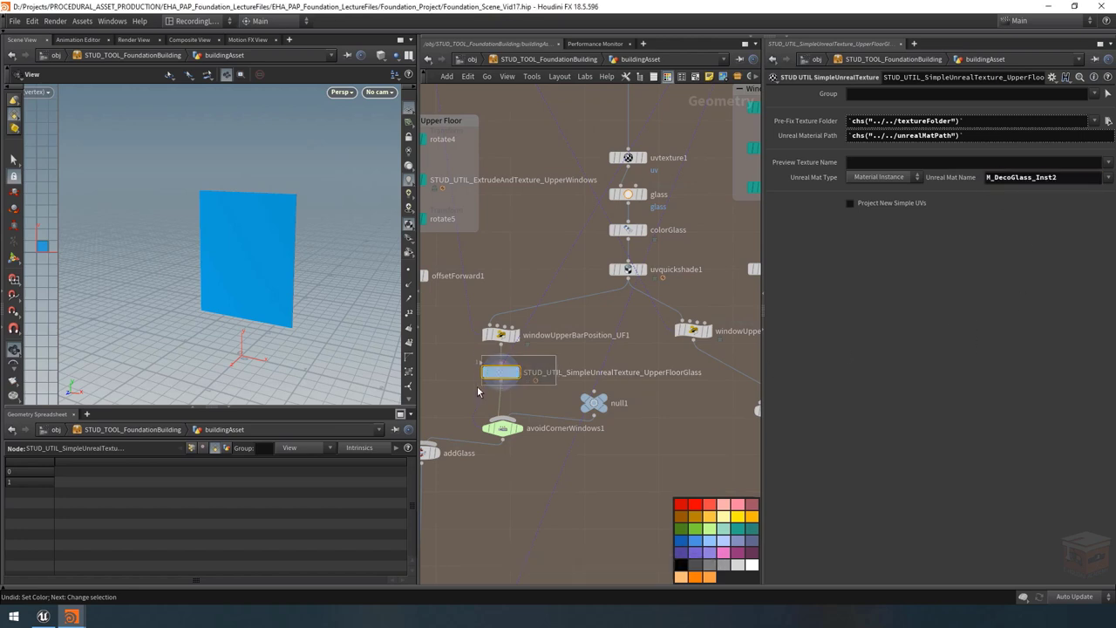
Step: Duplicate the upper-floor glass texture node and insert the copy between windowUpperBarPosition_GF1 and addGlass1
mouse_move(500, 381)
key("ctrl+c")
scroll(653, 420, "down", 3)
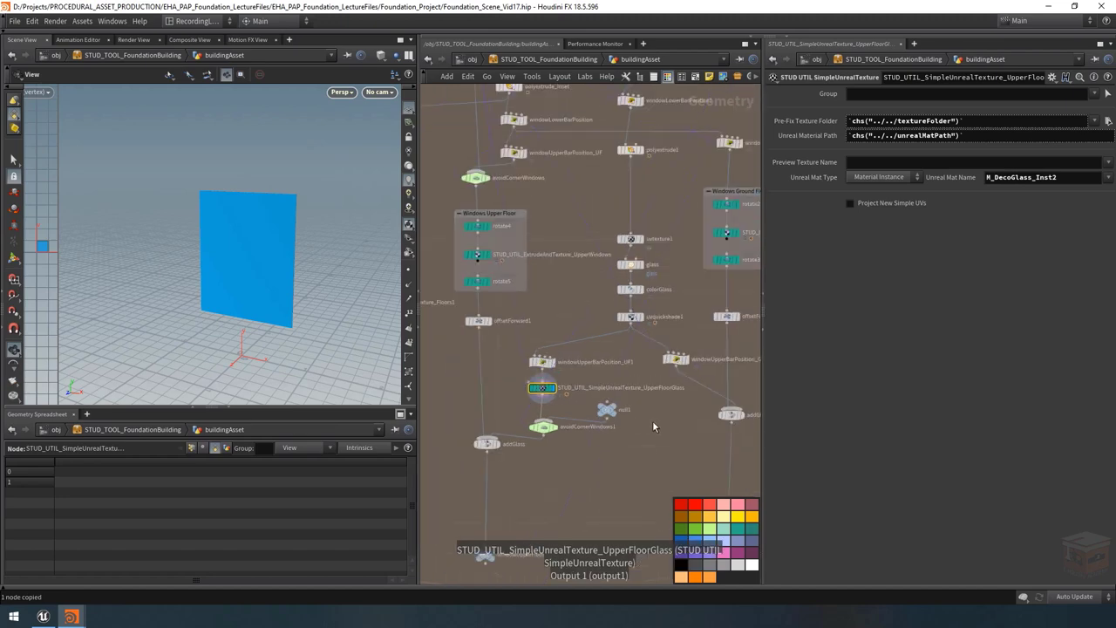
key("ctrl+v")
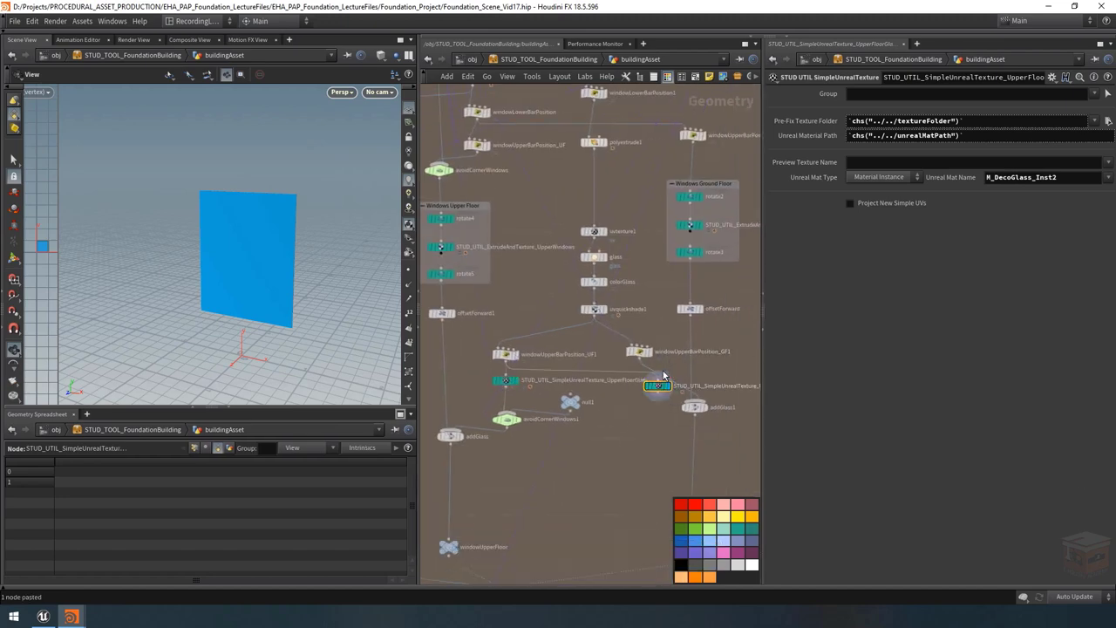
scroll(666, 373, "up", 3)
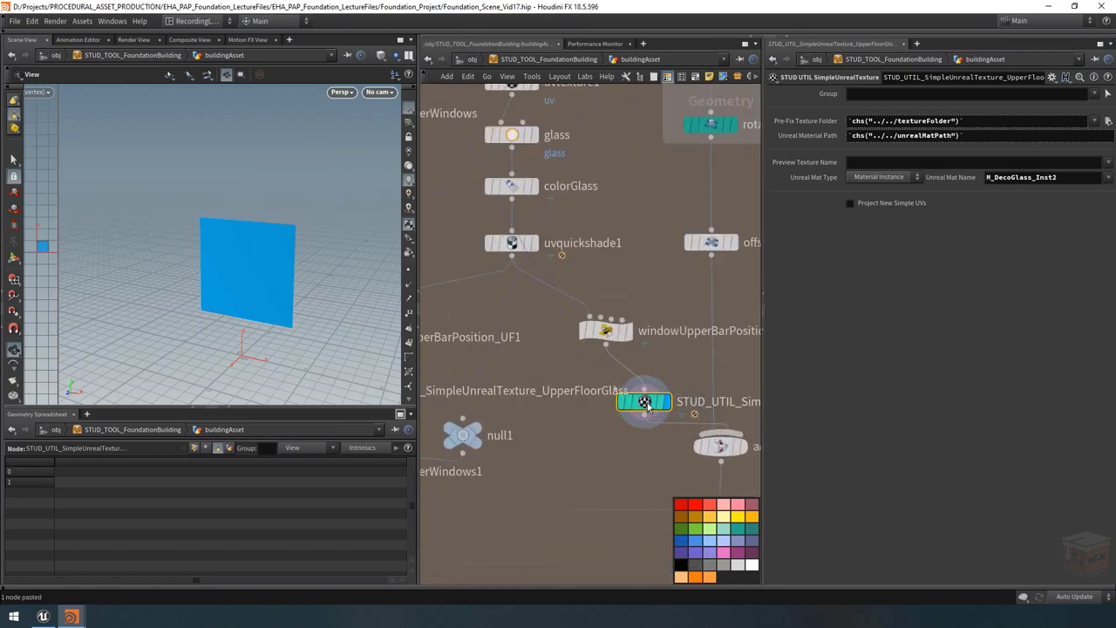
left_click_drag(643, 401, 628, 391)
scroll(458, 413, "down", 3)
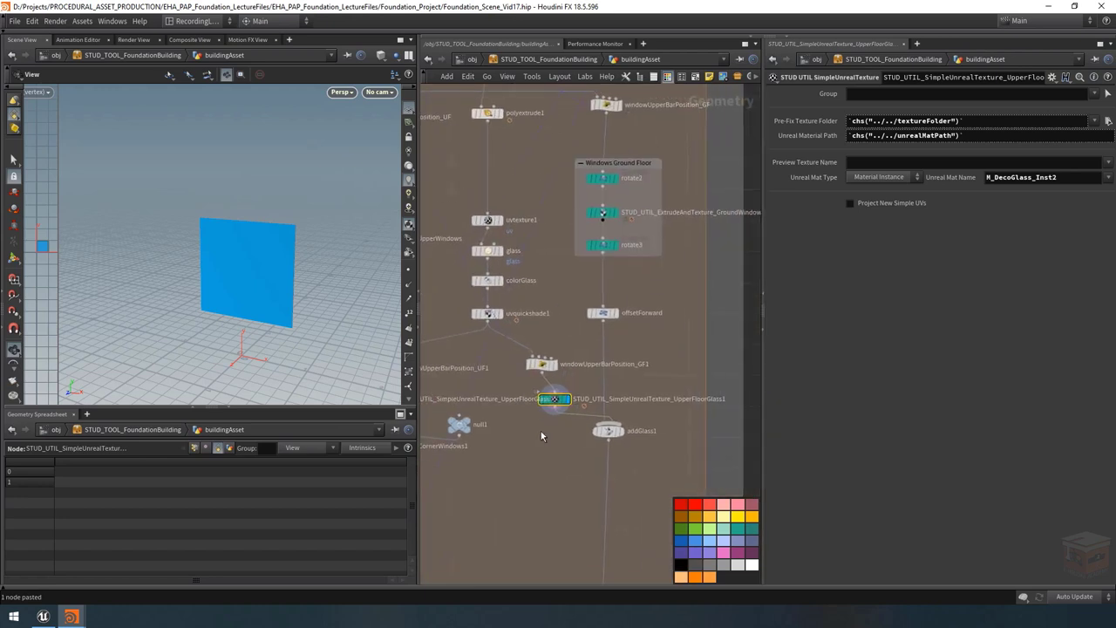
Step: Rename the duplicated texture node as STUD_UTIL_SimpleUnrealTexture_GroundFloorGlass
left_click(673, 400)
double_click(682, 400)
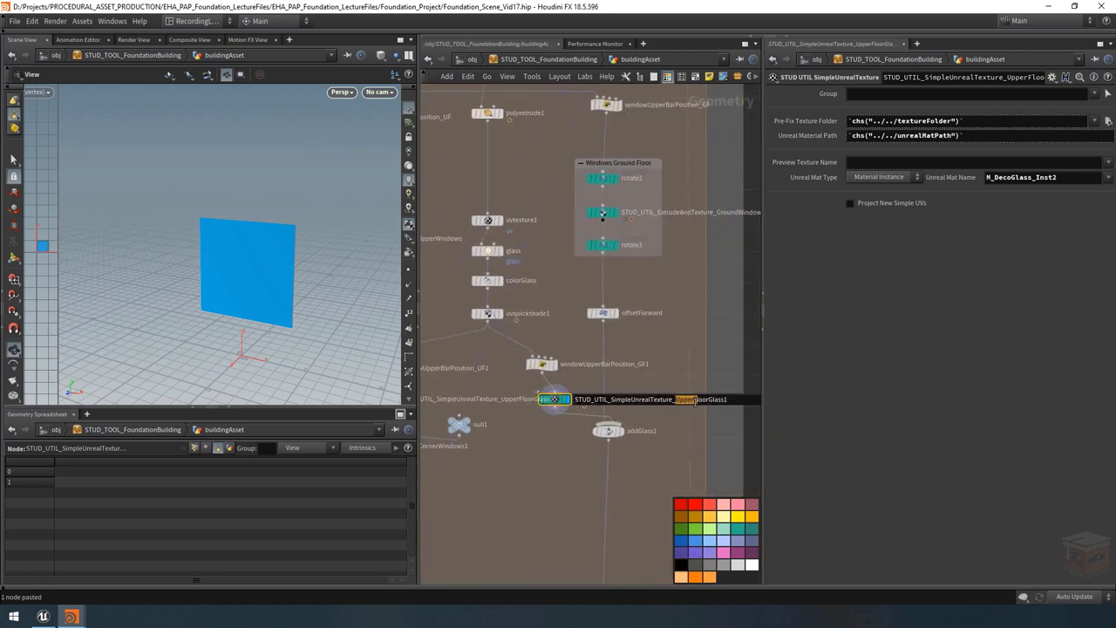
type("Ground")
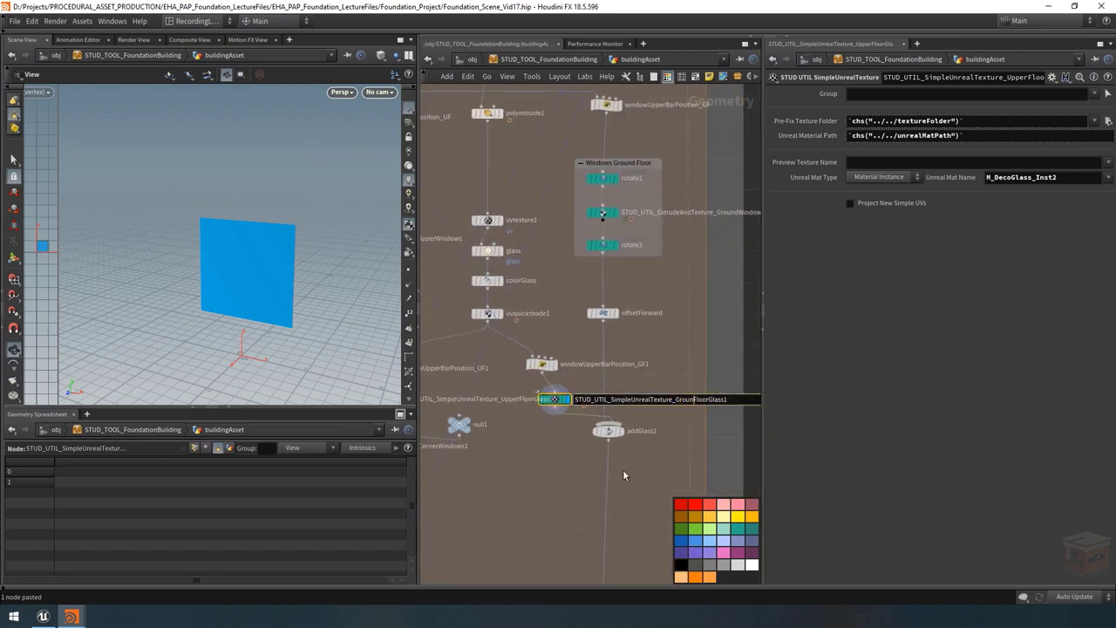
key("BackSpace")
key("Return")
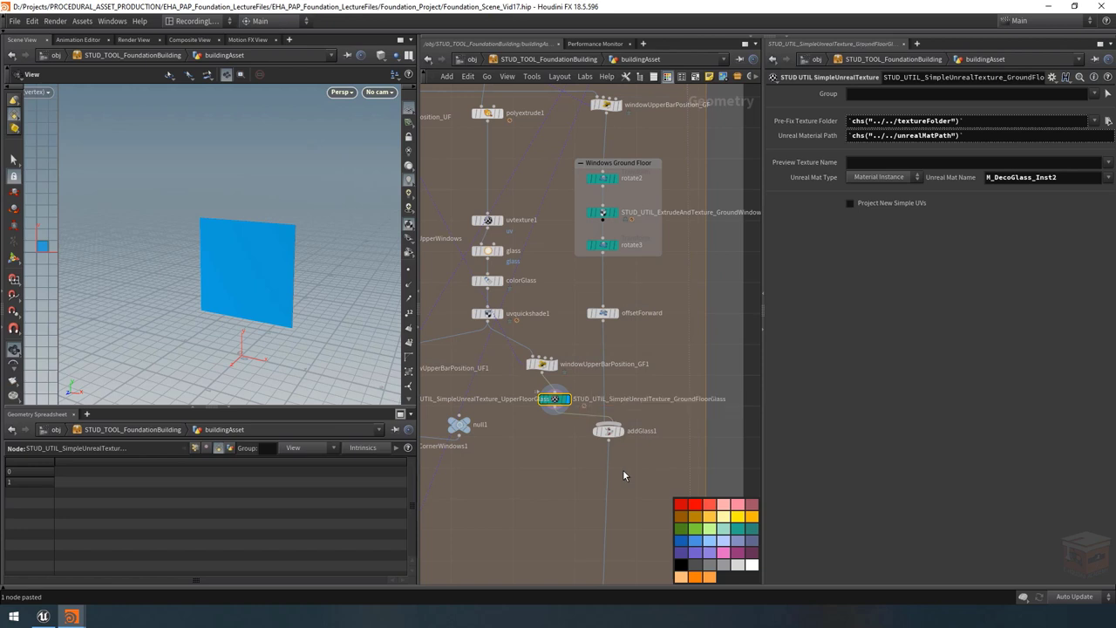
Step: Set the ground-floor glass node's Unreal material name to the Deco Glass Bottom Floors preset, M_DecoGlass_Inst
left_click(1109, 177)
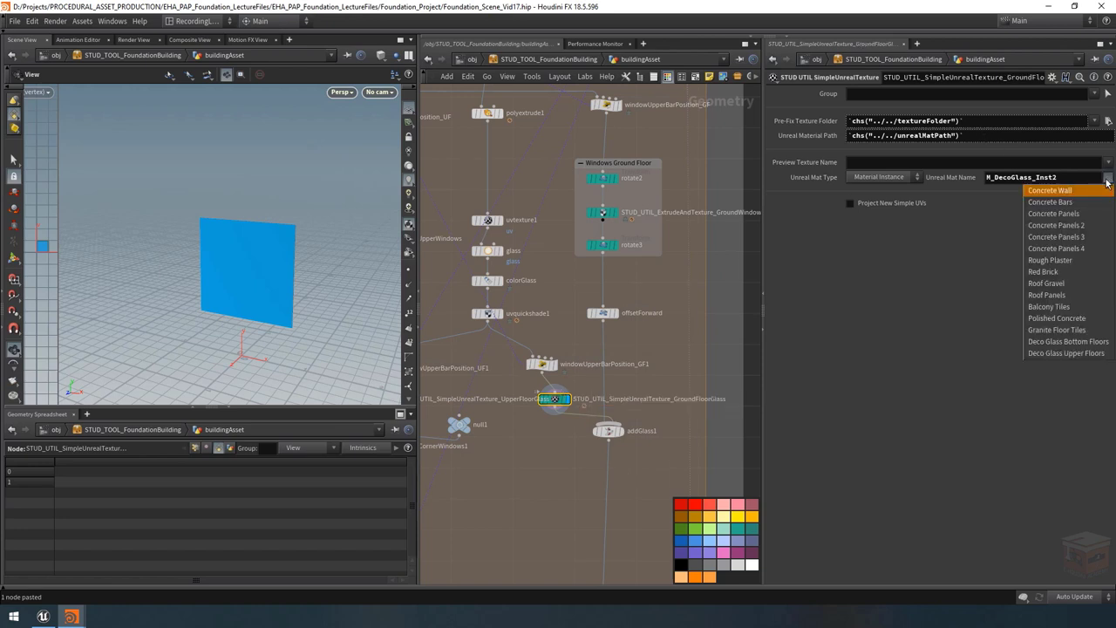
left_click(1075, 343)
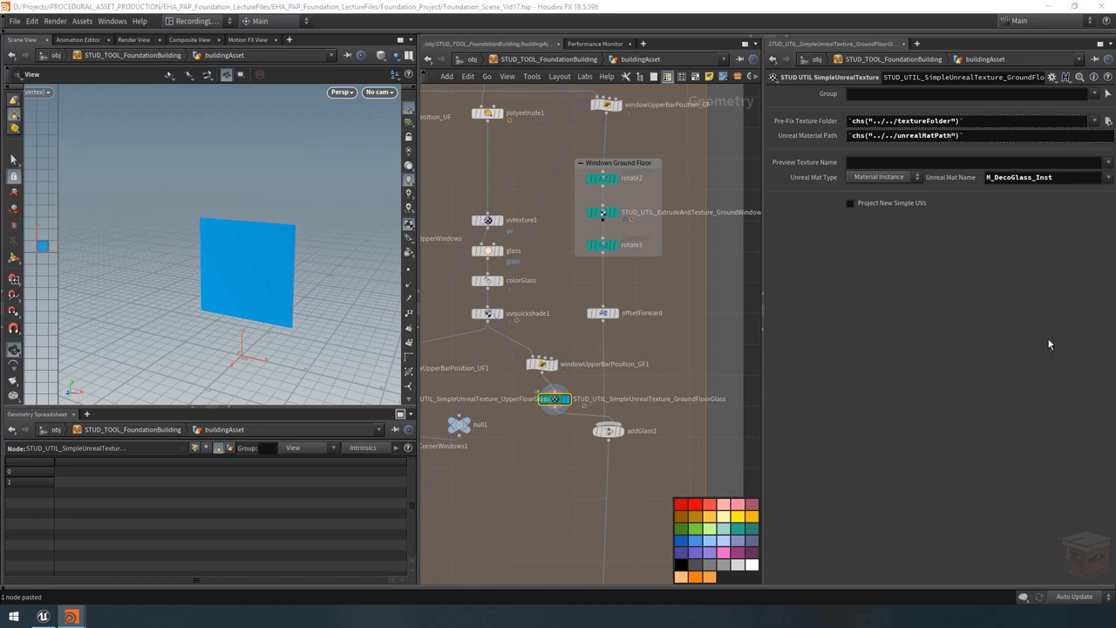
scroll(611, 438, "down", 5)
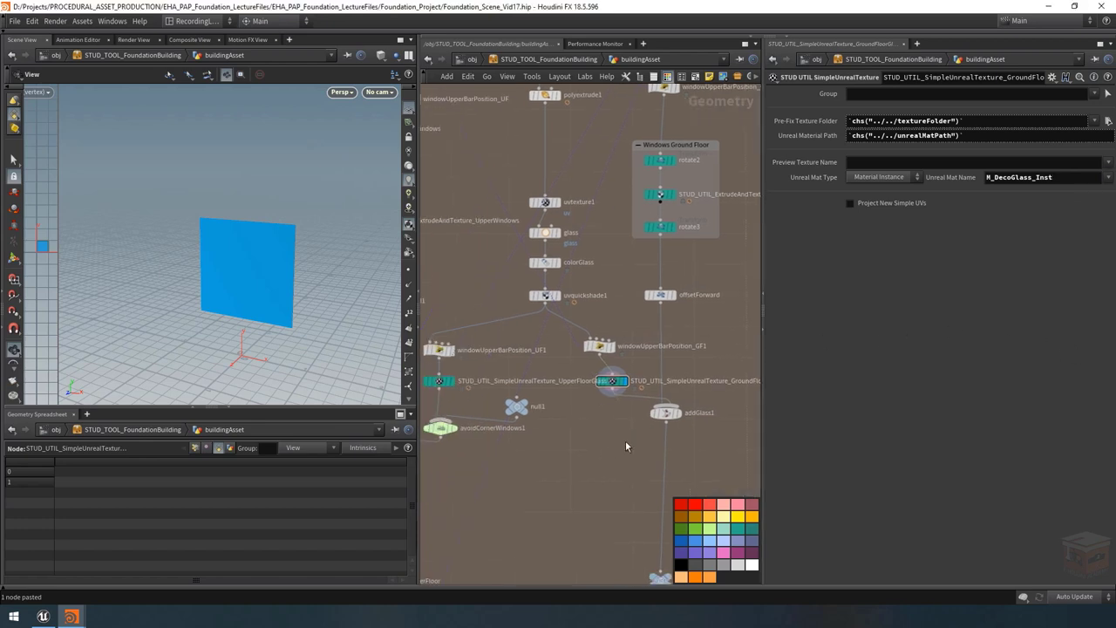
Step: Delete the uvquickshade1 node beneath colorGlass so colorGlass feeds both floors' window branches directly
scroll(616, 372, "up", 3)
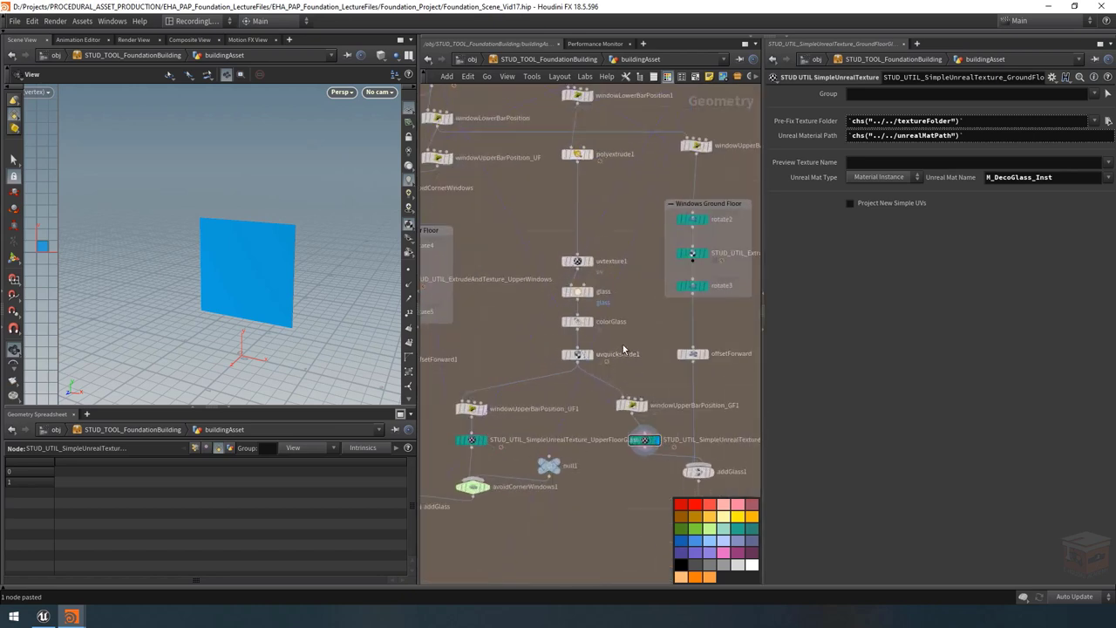
left_click(590, 356)
left_click(582, 357)
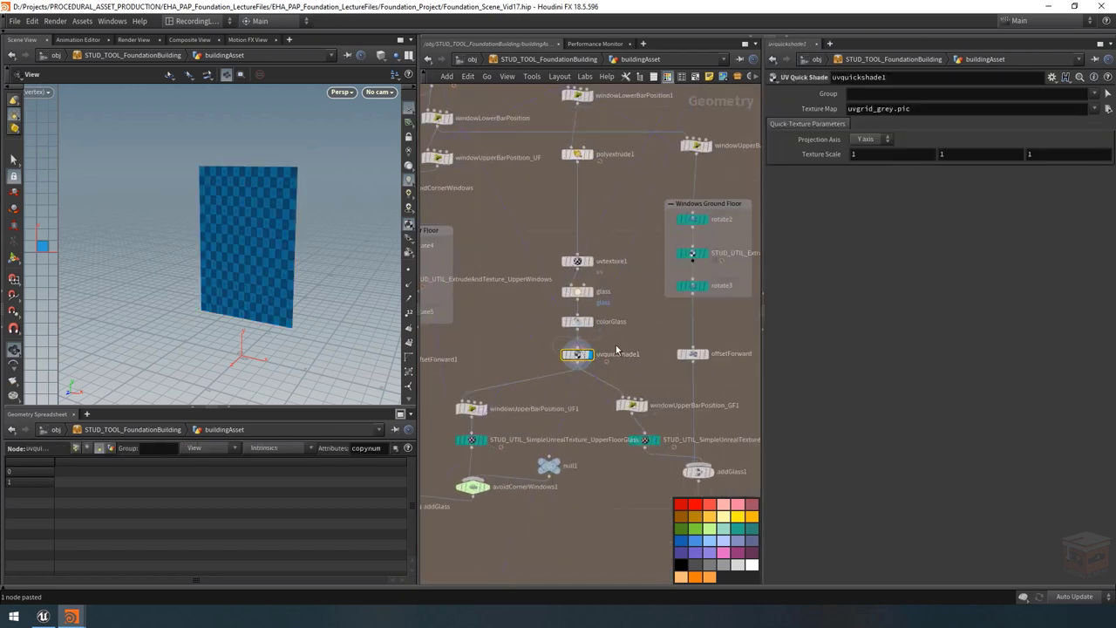
key("Delete")
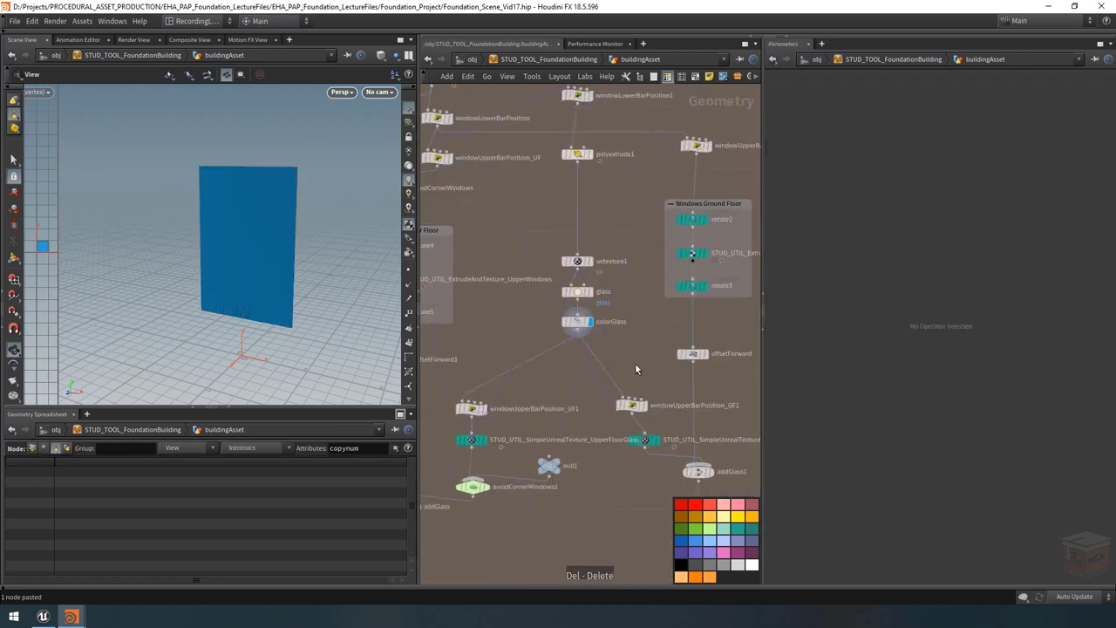
Step: Display the upper-floor glass texture node and examine its UV layout in an enlarged UV view
middle_click_drag(611, 375, 633, 343)
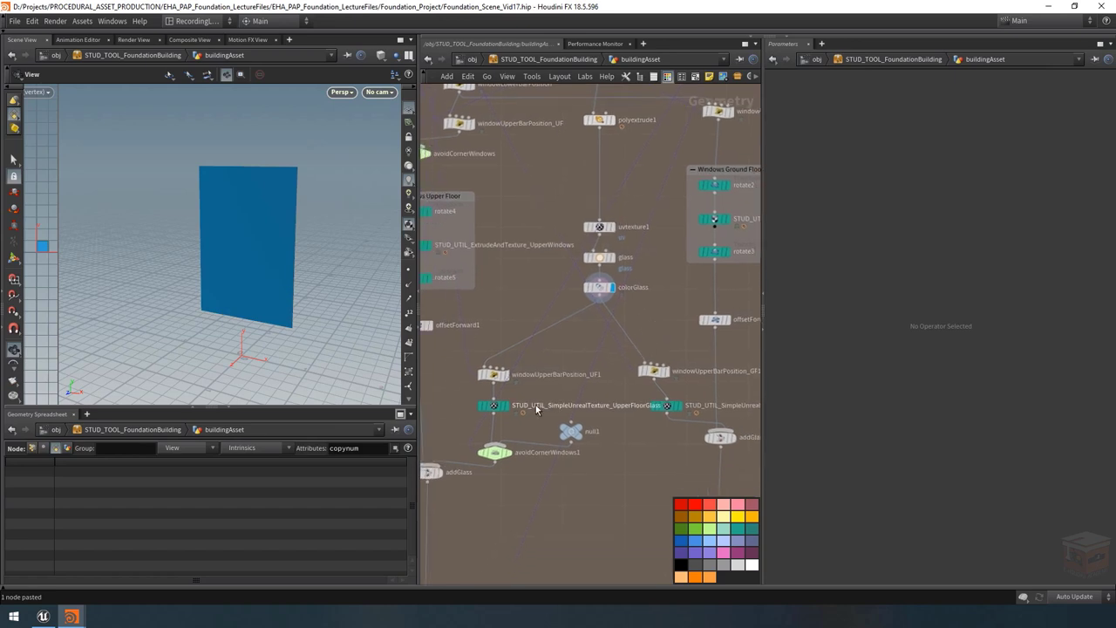
left_click(493, 405)
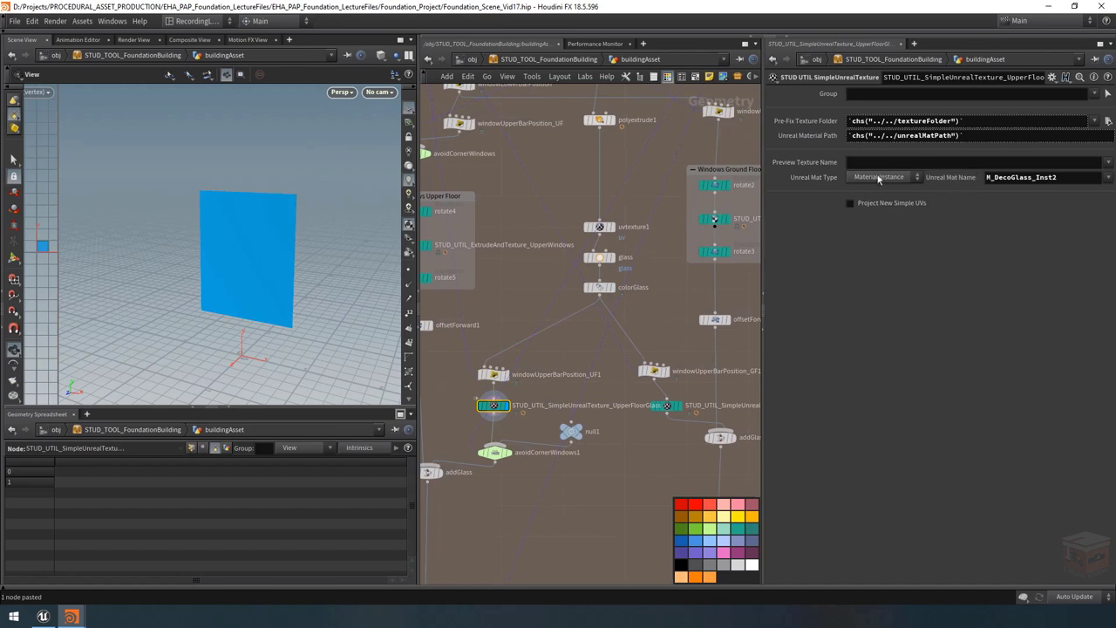
left_click_drag(260, 236, 251, 258)
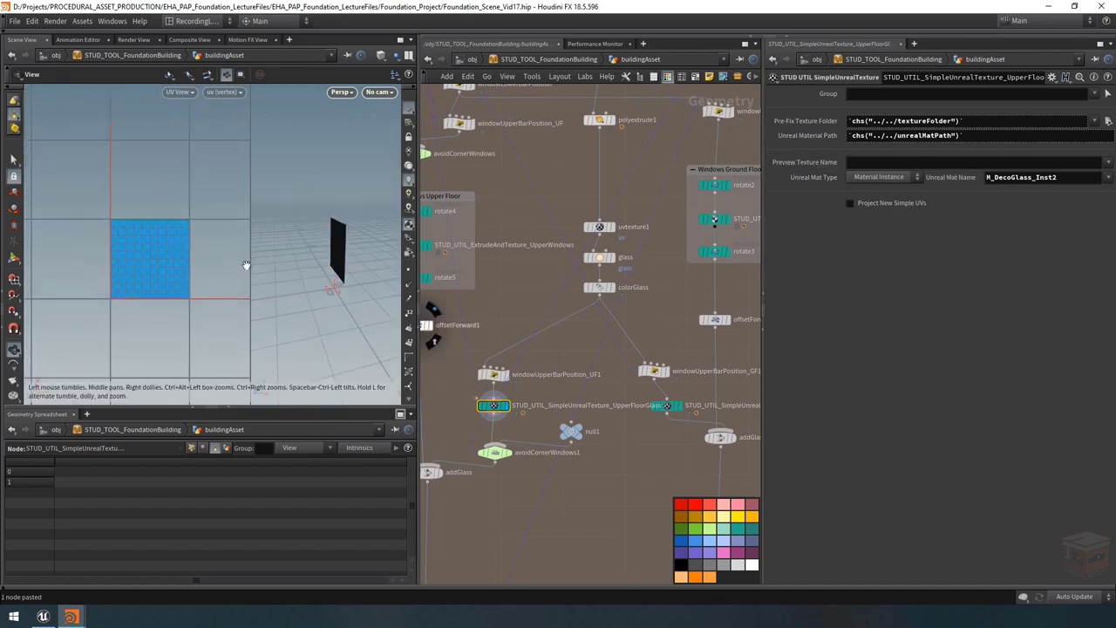
scroll(152, 255, "up", 3)
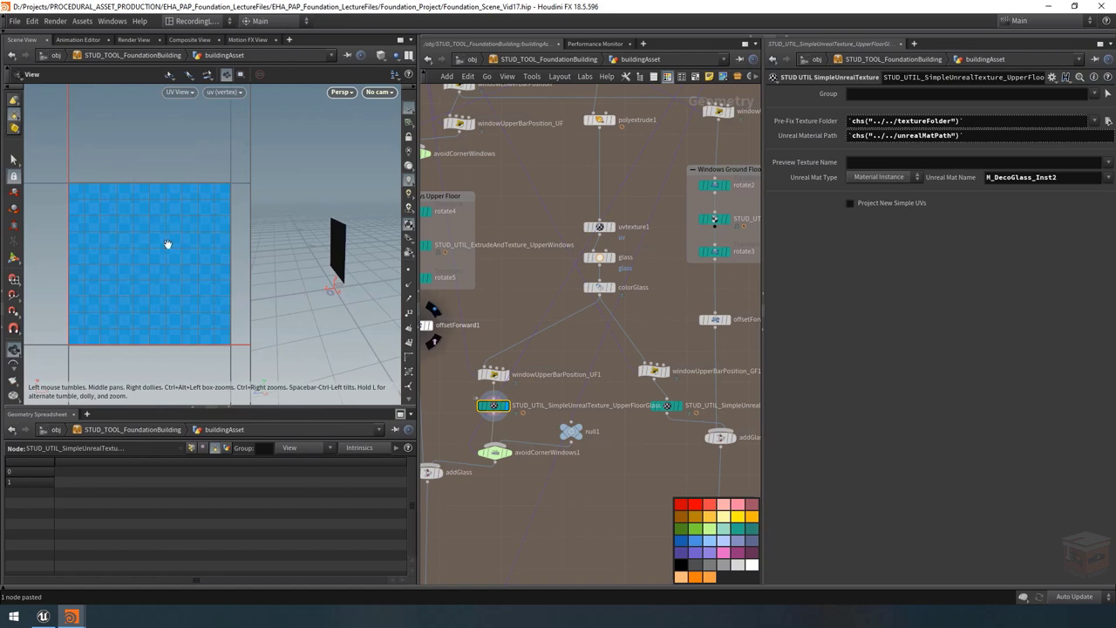
Step: Display the output0 node and examine the full building in the perspective view
scroll(587, 419, "down", 5)
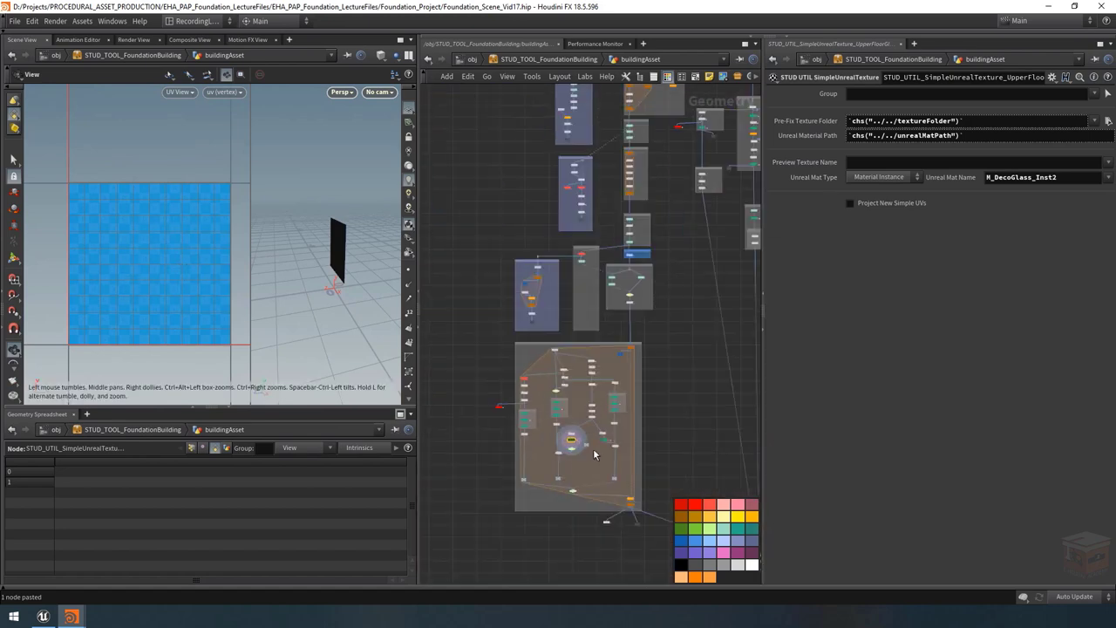
scroll(587, 419, "down", 2)
scroll(576, 419, "down", 2)
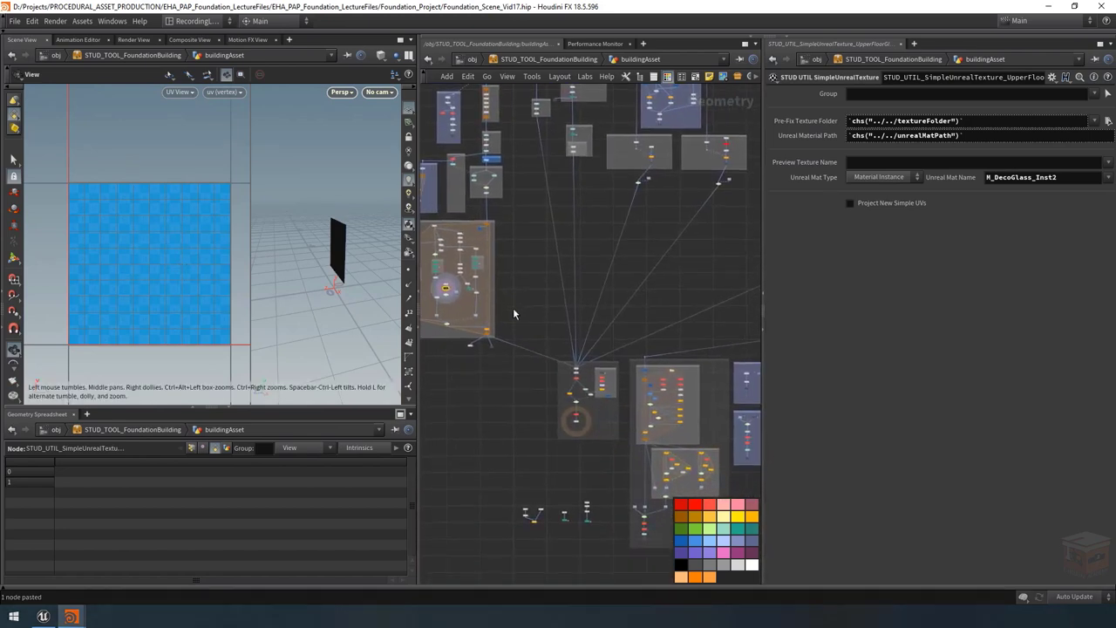
scroll(580, 422, "up", 6)
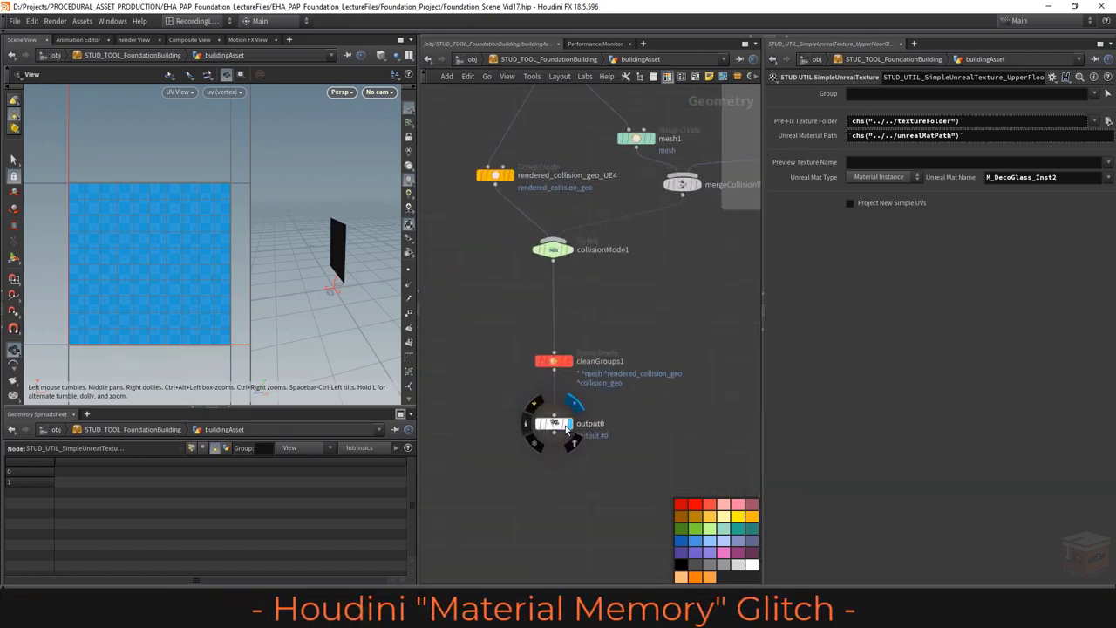
left_click(596, 427)
scroll(597, 432, "down", 5)
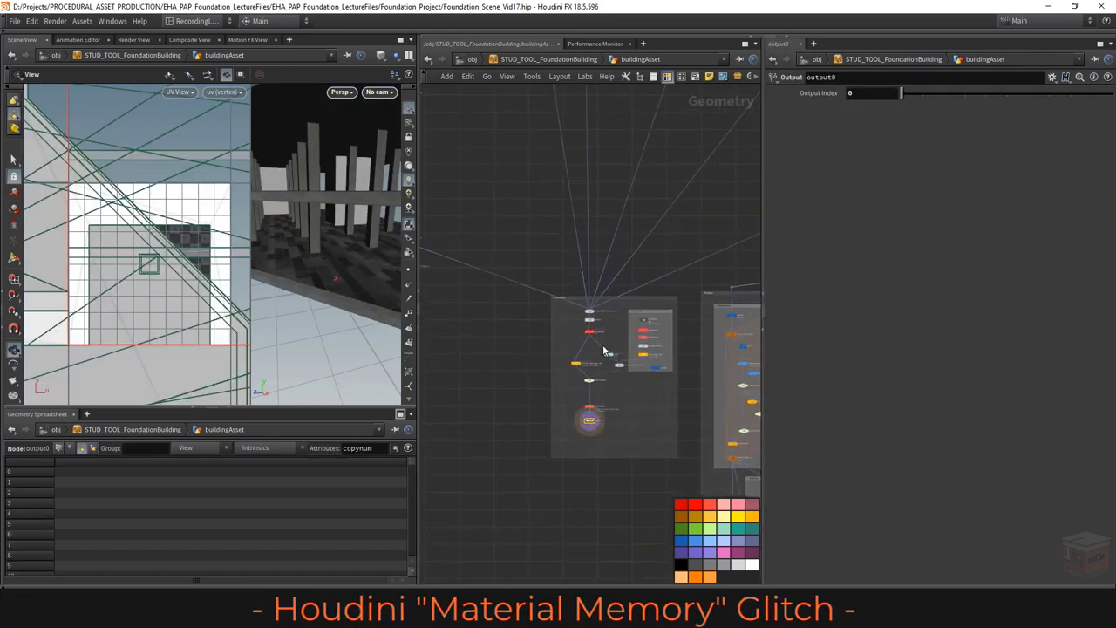
scroll(330, 177, "down", 6)
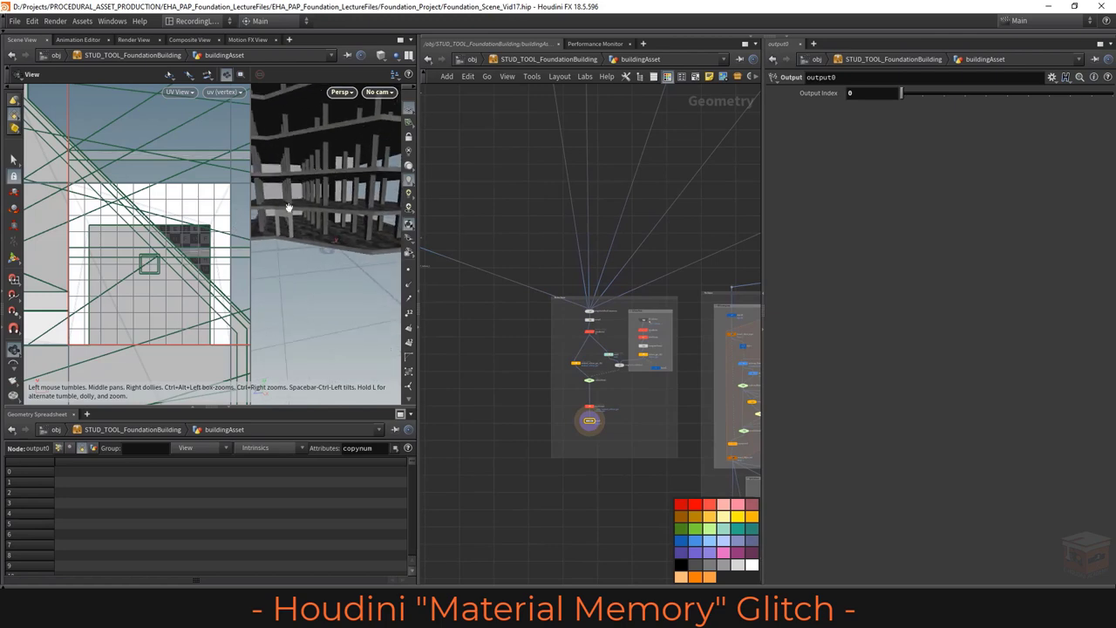
scroll(330, 177, "down", 5)
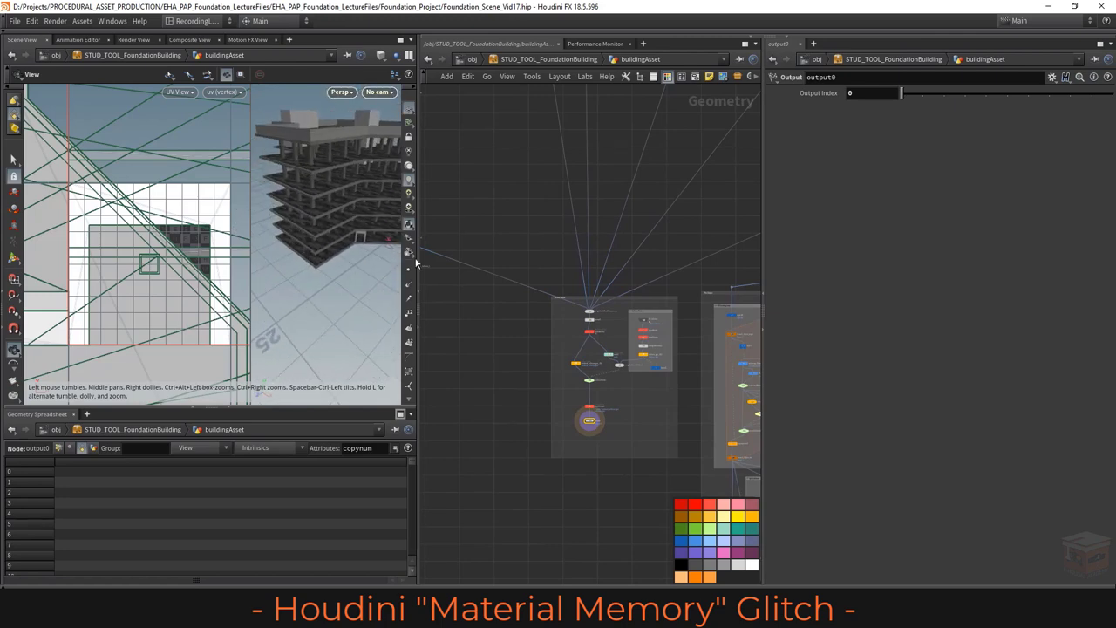
scroll(518, 358, "down", 3)
Step: Display the foreach_Tile_end node to check the tile loop's output against its network
scroll(518, 357, "up", 8)
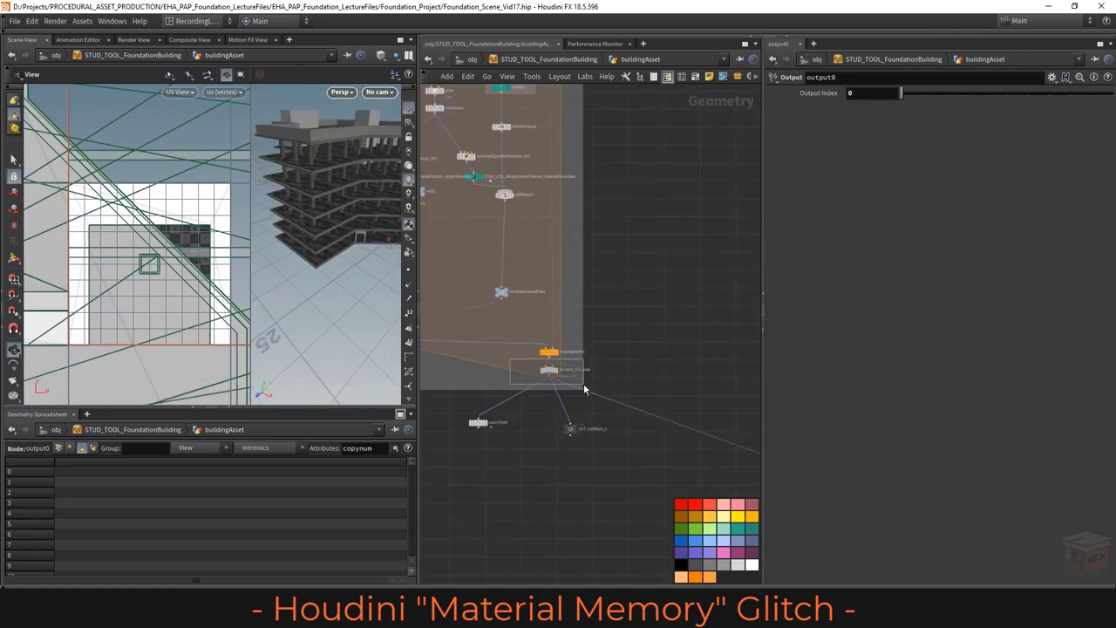
left_click(553, 375)
scroll(628, 306, "down", 6)
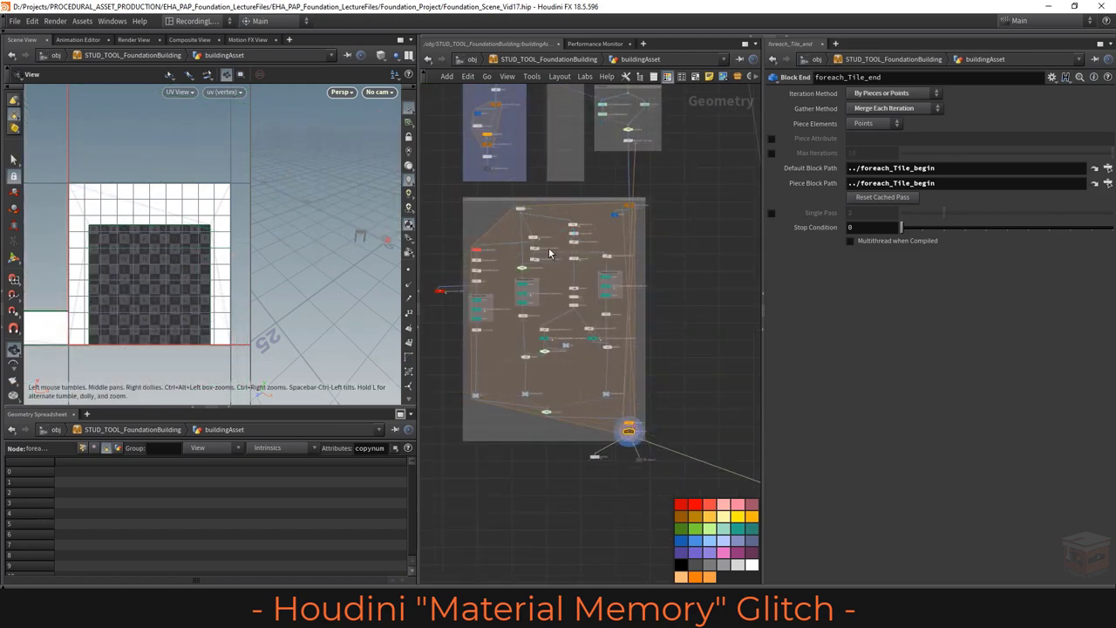
scroll(533, 309, "up", 3)
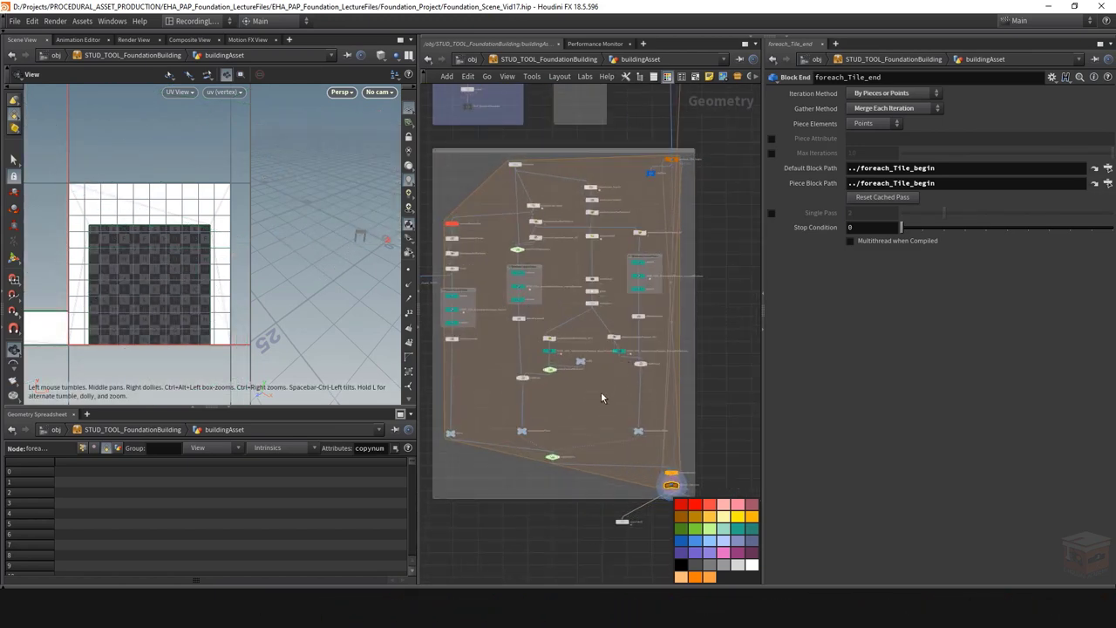
scroll(601, 391, "down", 1)
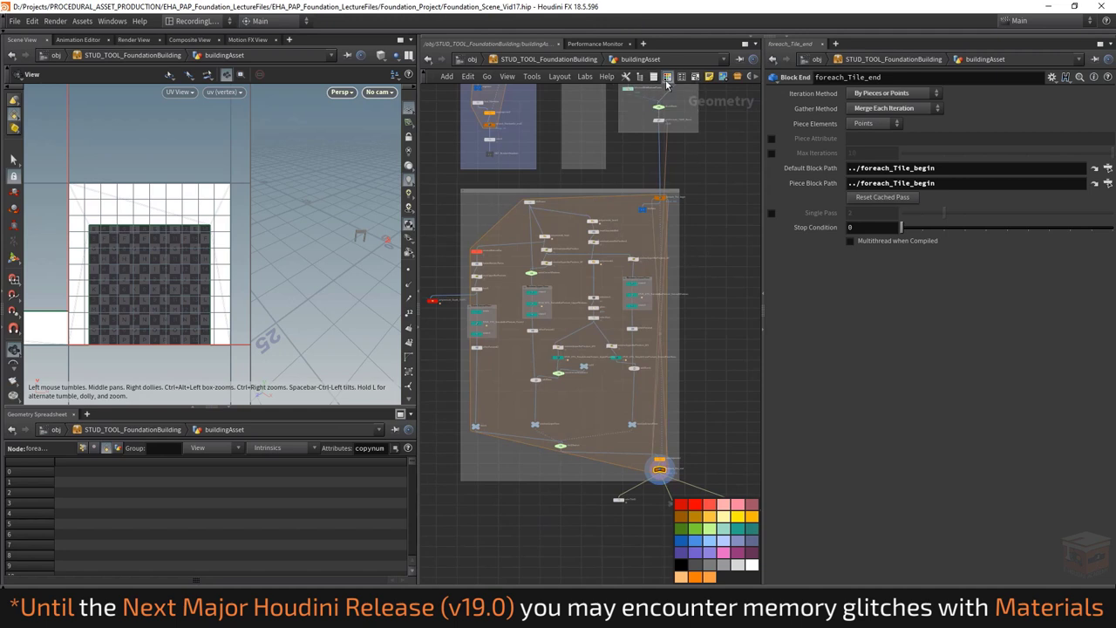
Step: Hide the node color palette and align the ground-floor glass texture node directly beneath windowUpperBarPosition_GF1
key("c")
middle_click_drag(707, 275, 669, 259)
scroll(709, 262, "down", 4)
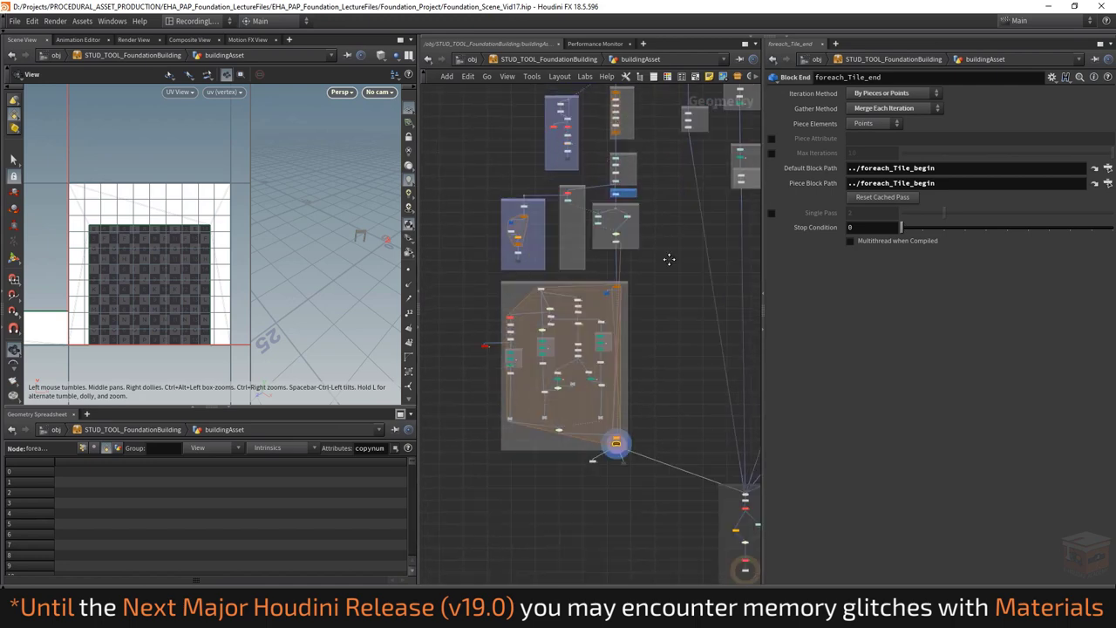
scroll(619, 381, "up", 8)
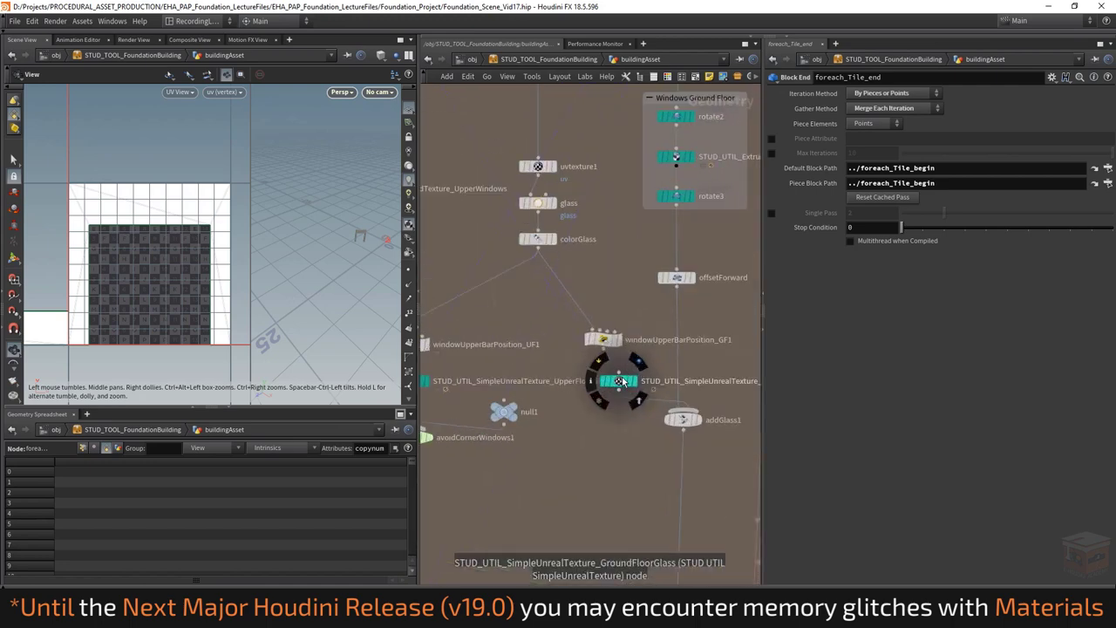
left_click_drag(619, 380, 603, 384)
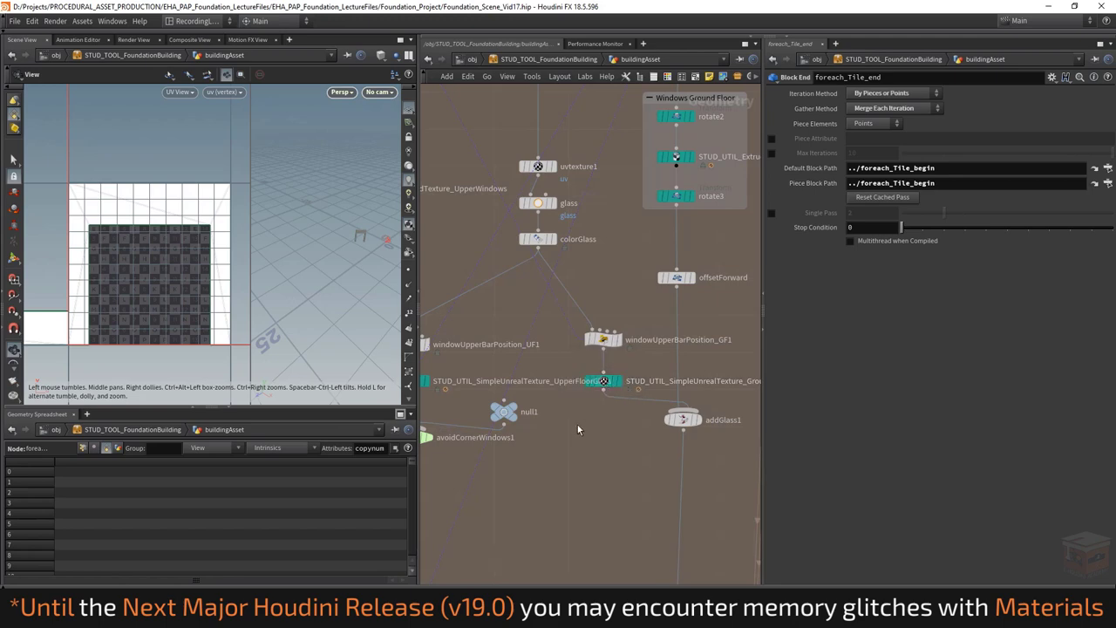
Step: Display the foreach_Prim_end node in Create Spawn Points and examine the building's spawn points
scroll(577, 424, "down", 8)
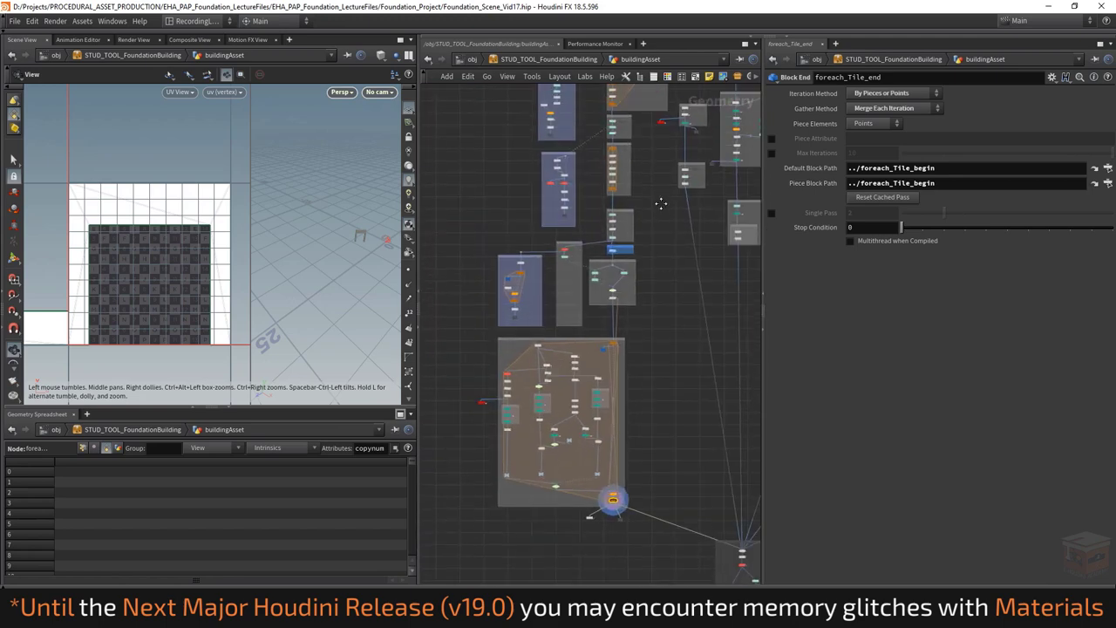
scroll(637, 313, "up", 10)
left_click(615, 336)
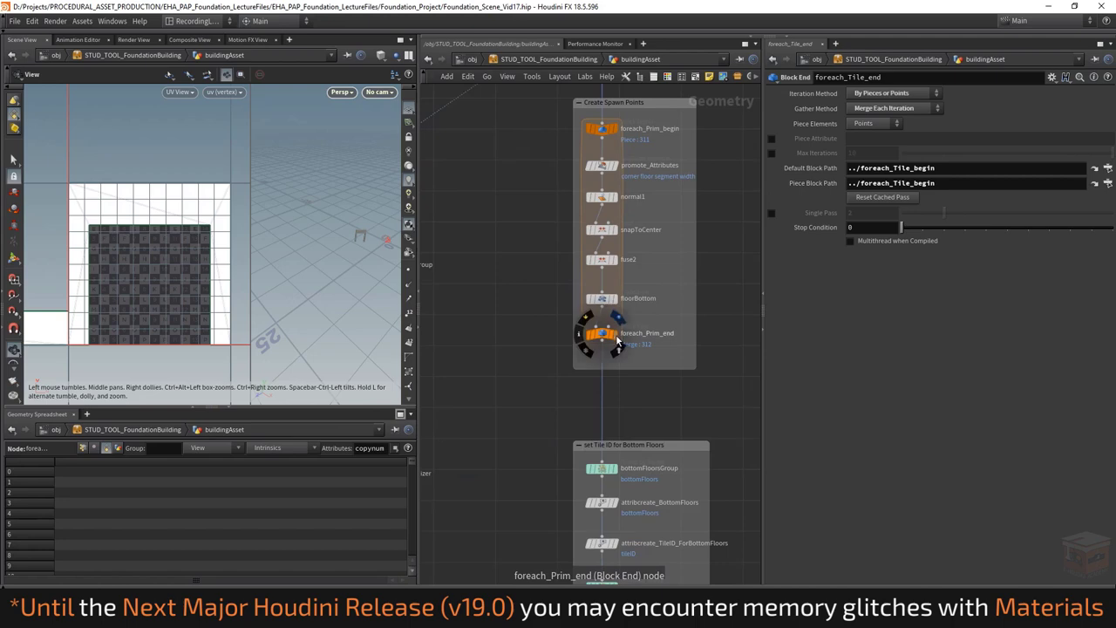
left_click(598, 334)
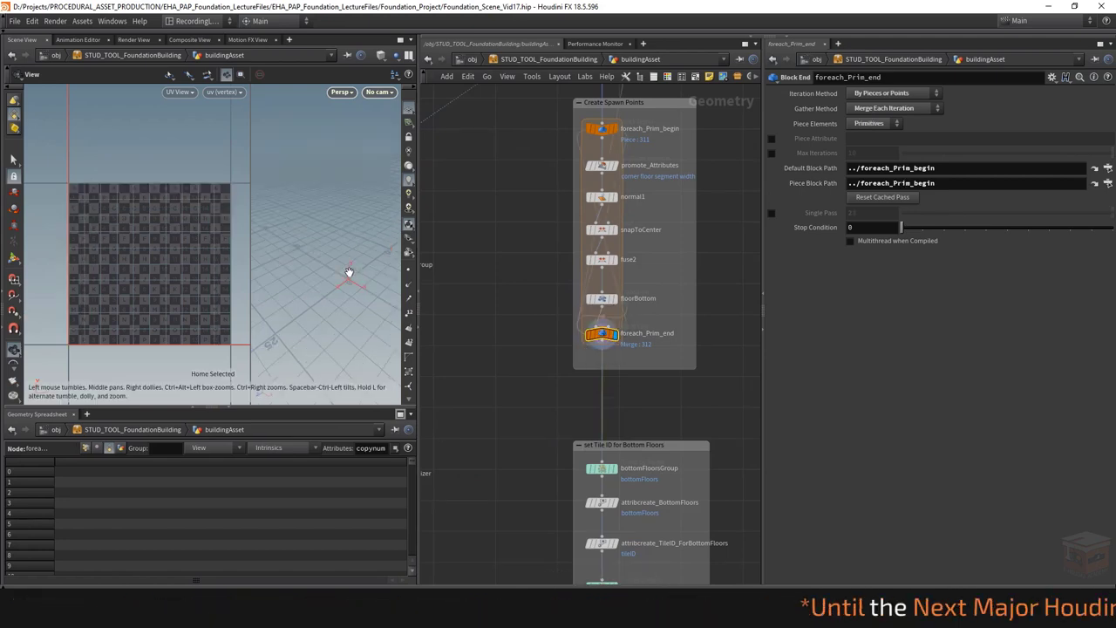
left_click_drag(377, 257, 349, 284)
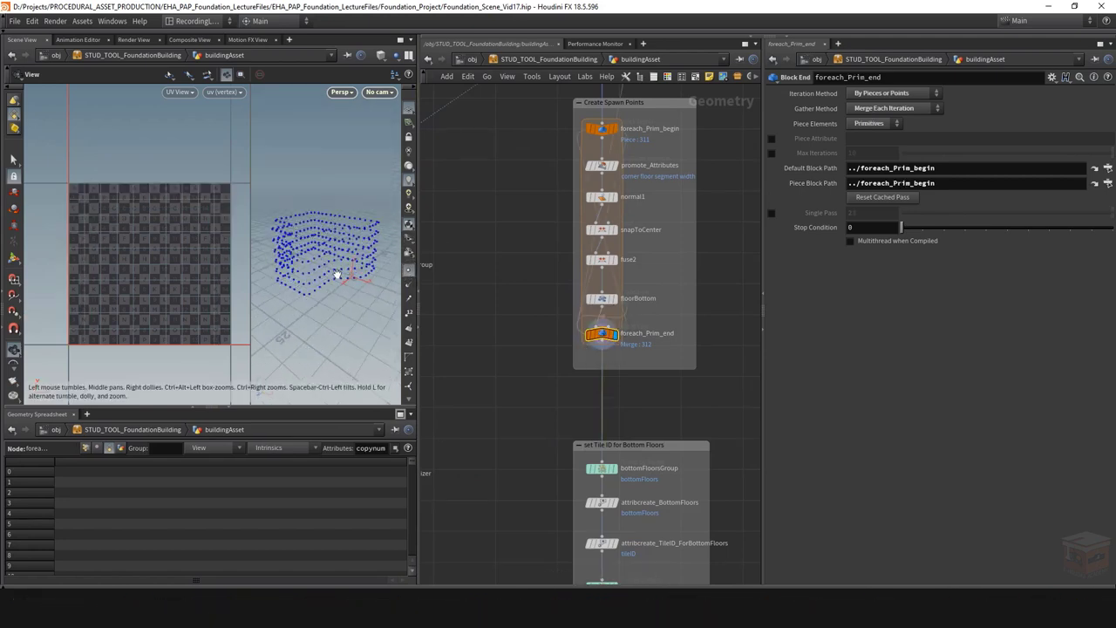
Step: Display the attribcreate_TileID_Doors node in DoorsGroup to check the points entering the tile loop
scroll(675, 339, "down", 5)
scroll(606, 479, "up", 6)
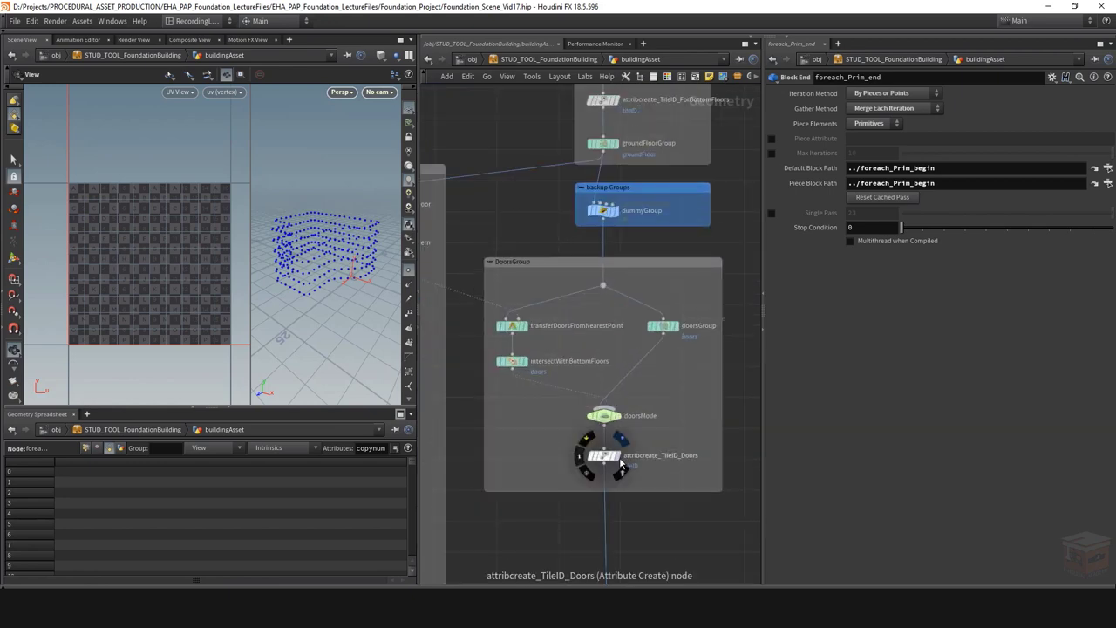
left_click(604, 454)
Step: Display foreach_Tile_end and toggle its template flag on and off to force the tile loop to recook
scroll(662, 261, "down", 5)
scroll(633, 510, "up", 6)
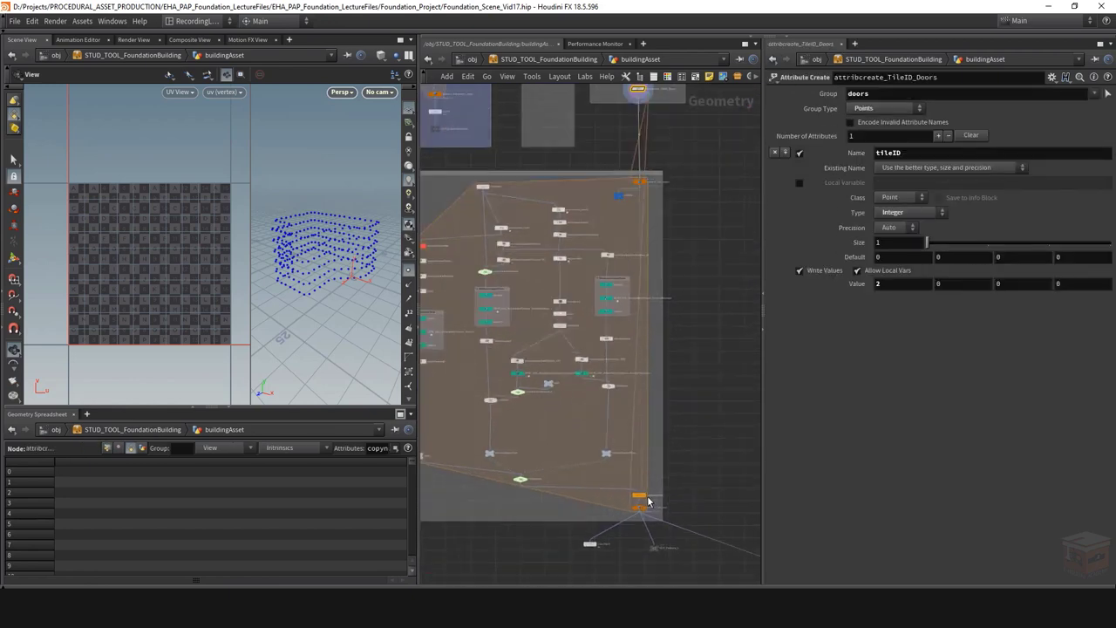
left_click(621, 516)
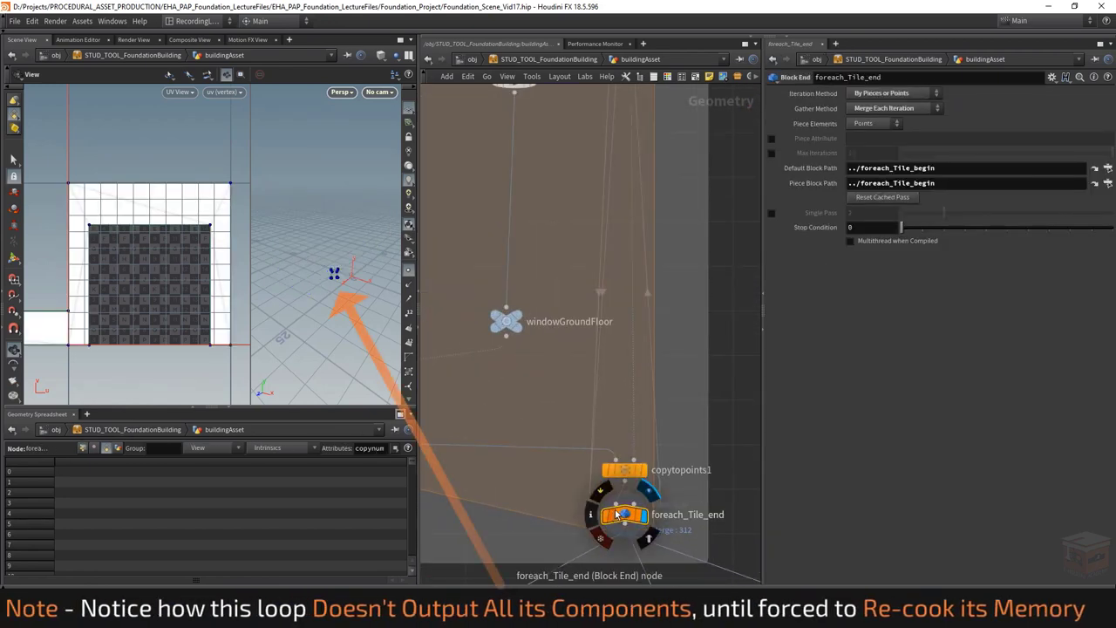
left_click(601, 493)
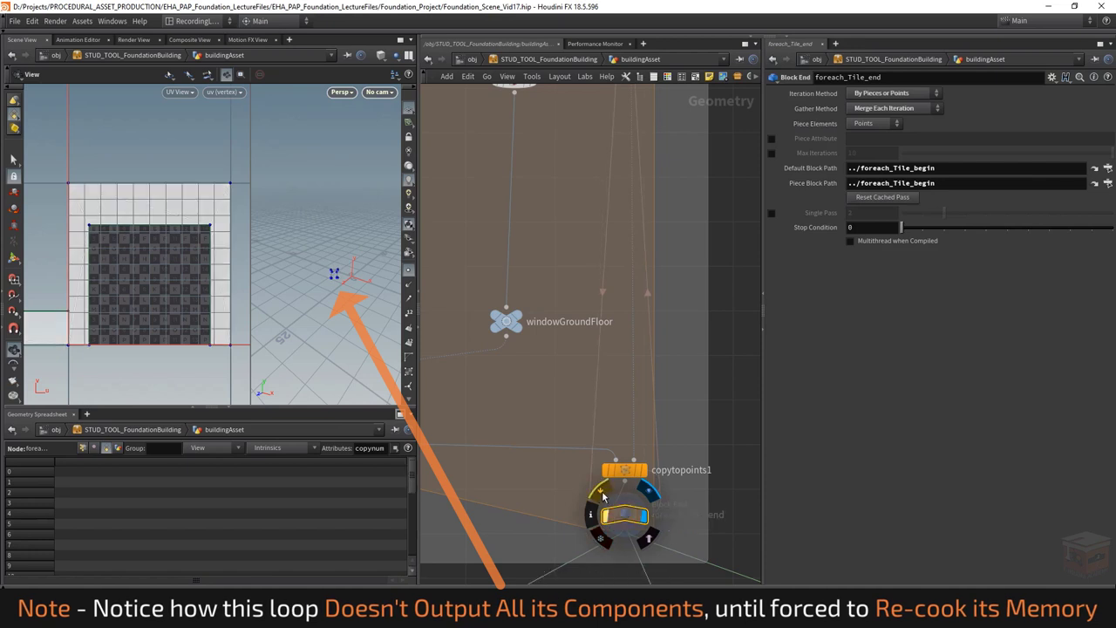
left_click(602, 494)
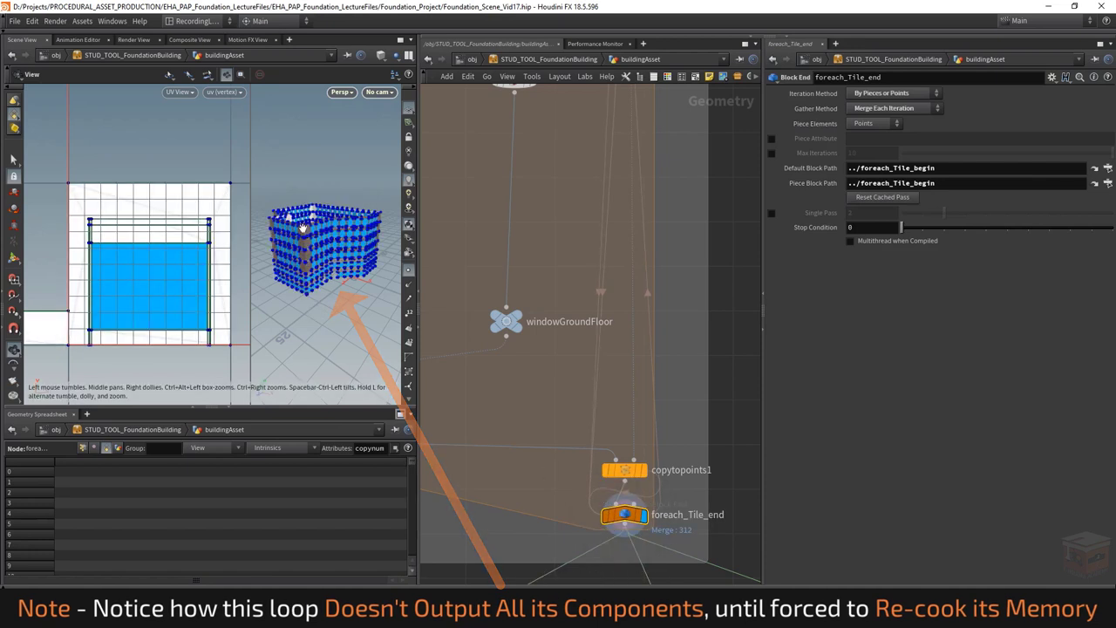
Step: Examine the recooked facade's walls and glass windows in an enlarged perspective view
scroll(364, 243, "up", 5)
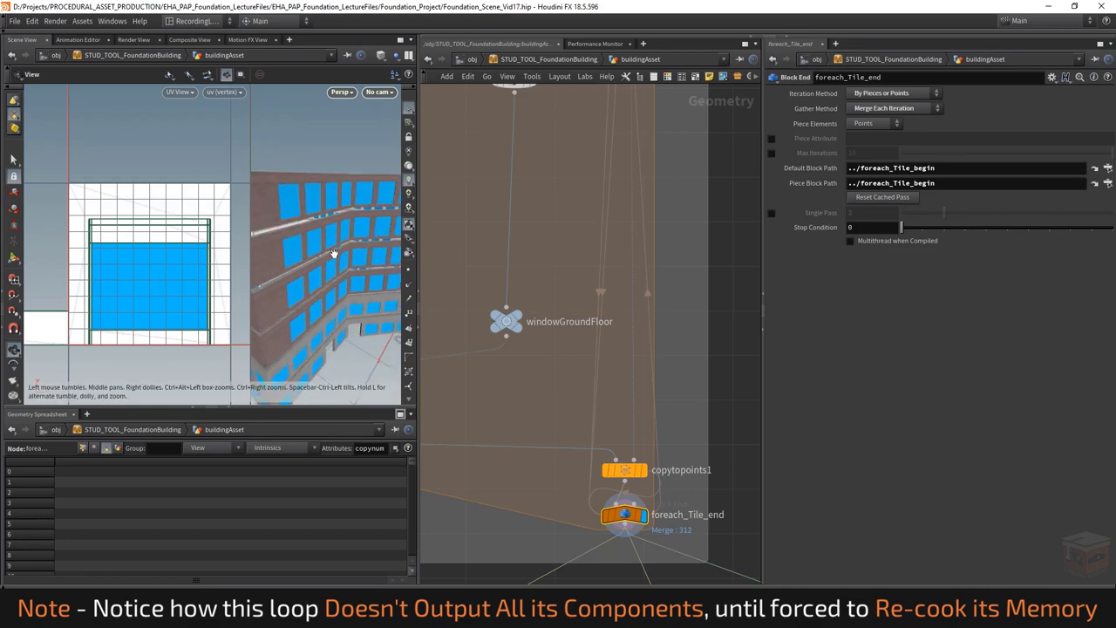
scroll(250, 256, "down", 4)
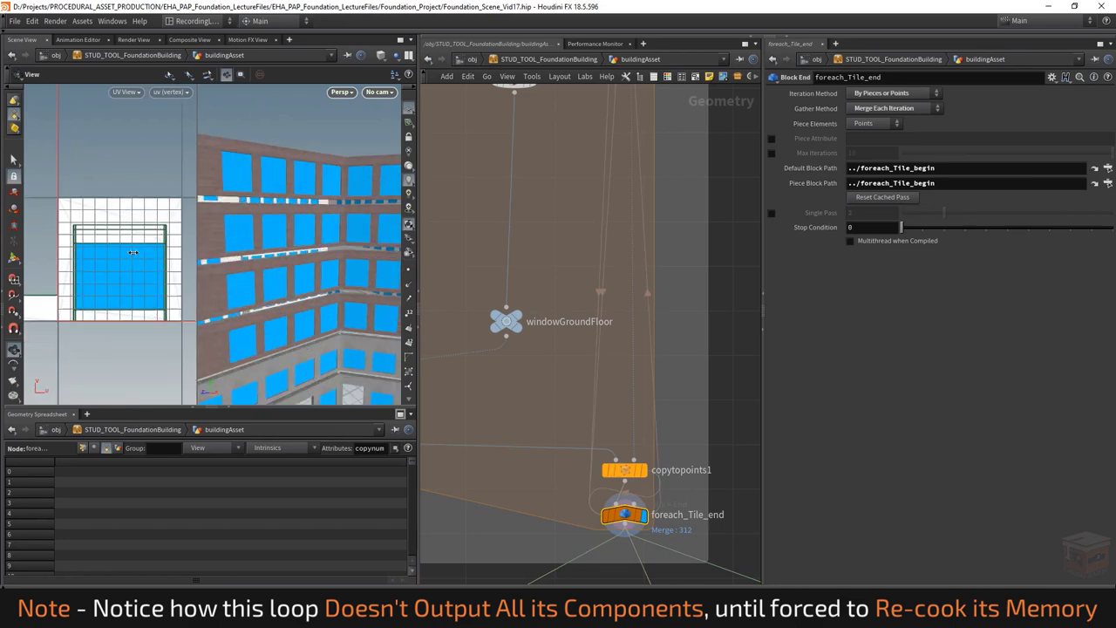
scroll(306, 233, "down", 3)
scroll(305, 234, "down", 3)
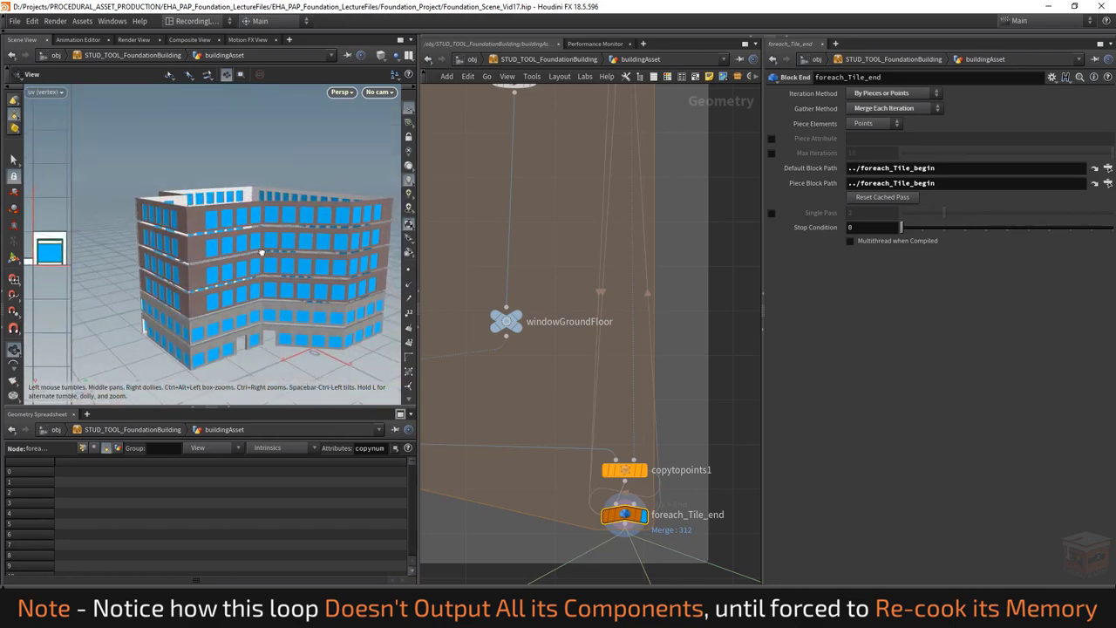
Step: Examine the texture and material settings of the STUD_UTIL_SimpleUnrealTexture_GroundFloorGlass node inside the tile loop
scroll(560, 379, "down", 5)
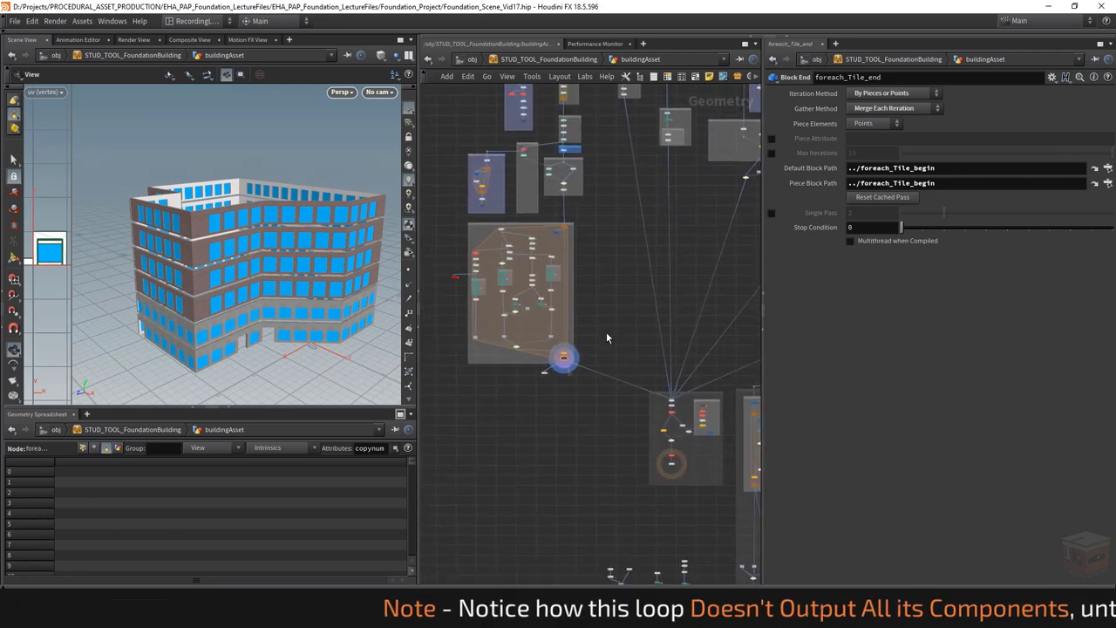
scroll(554, 328, "up", 4)
scroll(554, 327, "up", 2)
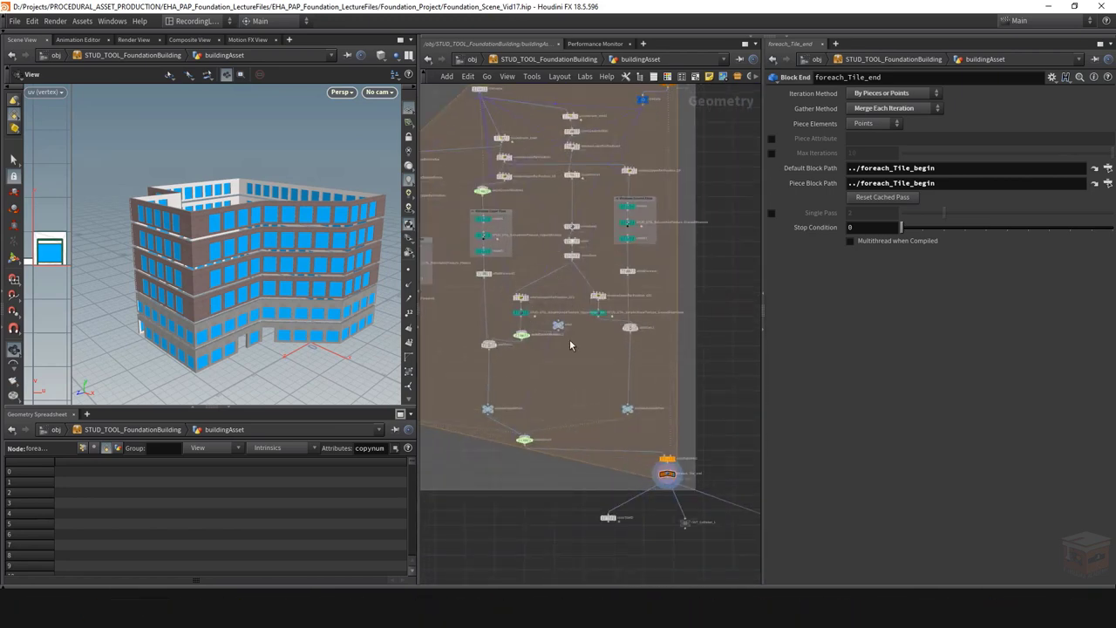
scroll(615, 347, "up", 4)
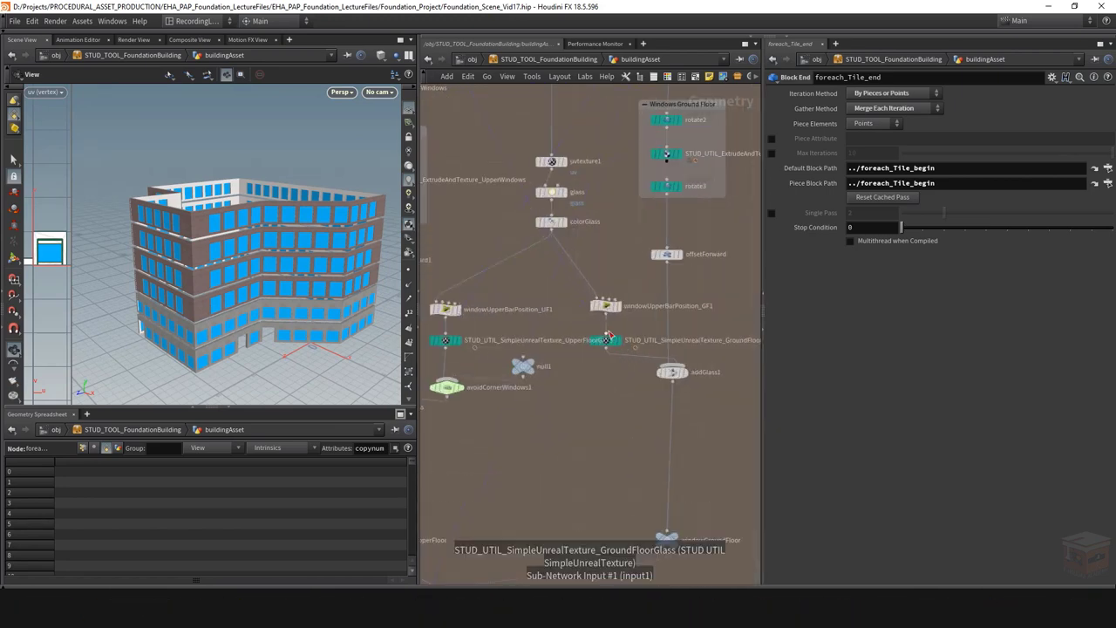
left_click(606, 340)
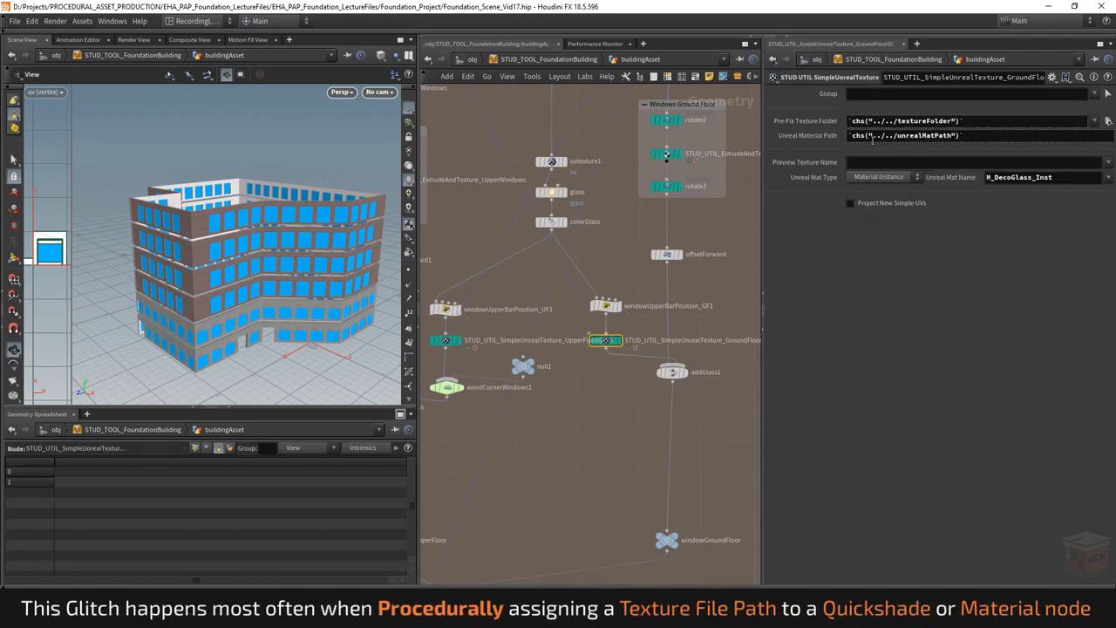
left_click(960, 163)
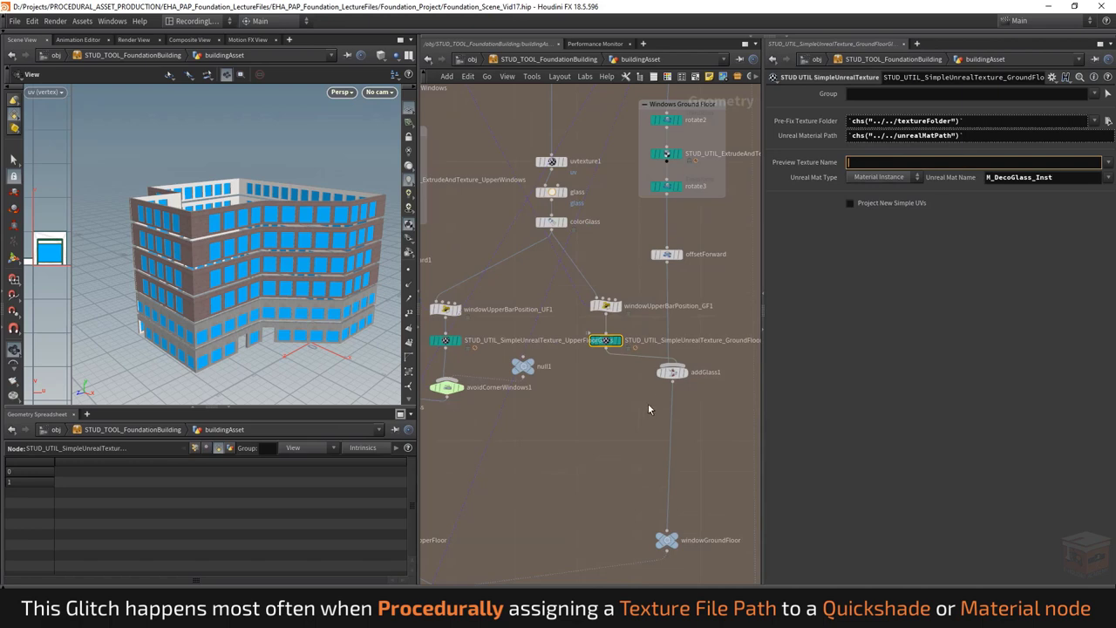
scroll(617, 401, "down", 3)
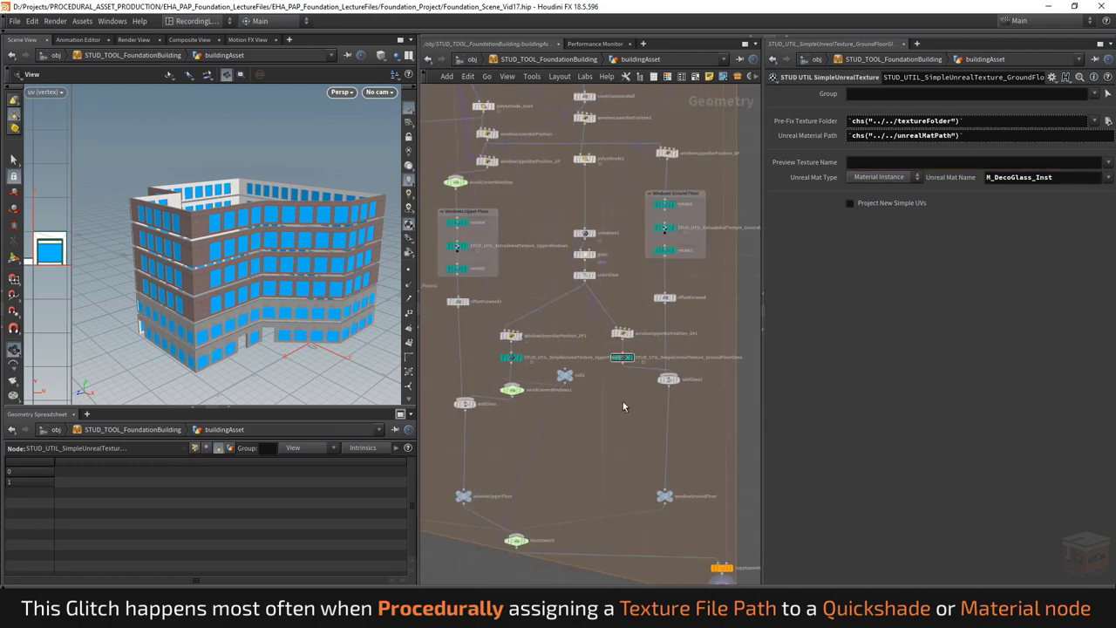
scroll(623, 407, "down", 3)
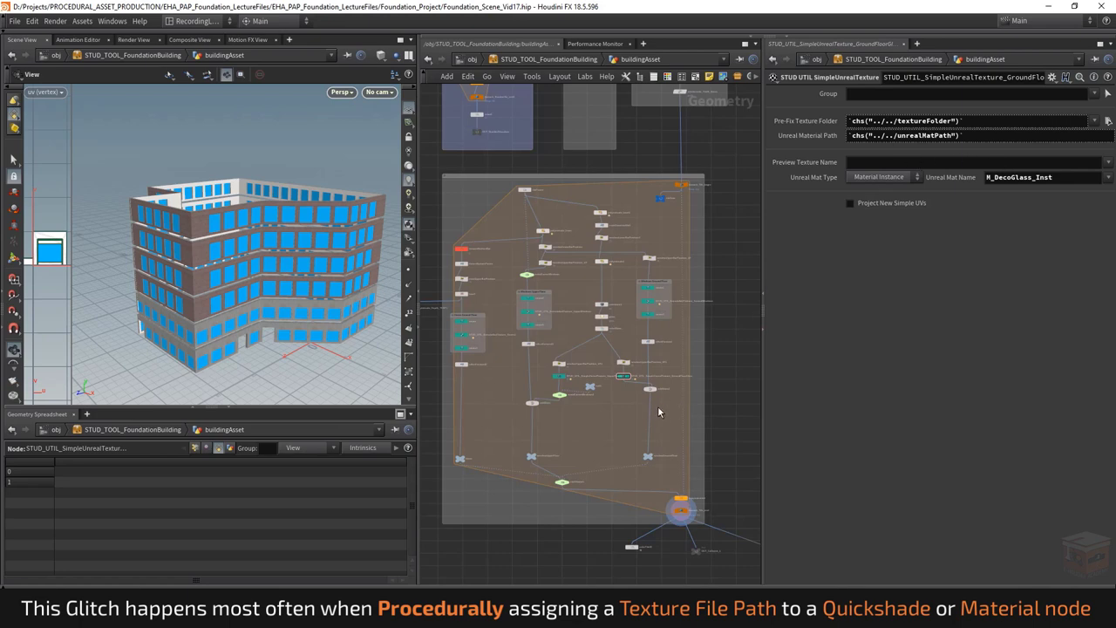
Step: Select the windowGroundFloor null in the tile loop and inspect where its branch joins the network
middle_click_drag(658, 406, 656, 393)
left_click(654, 445)
scroll(658, 446, "up", 3)
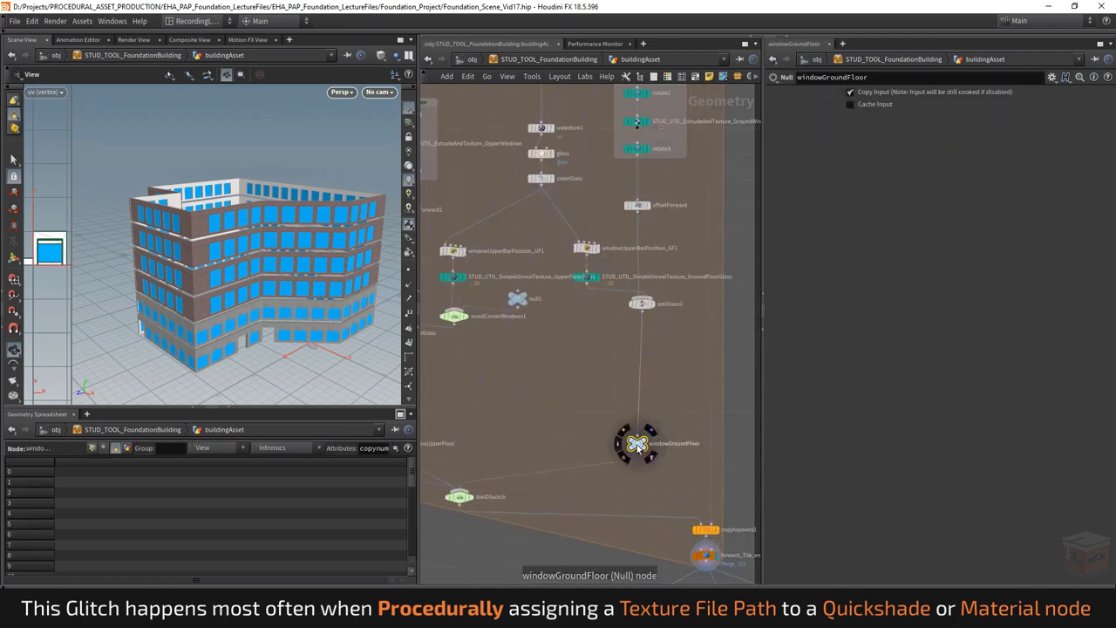
scroll(665, 390, "down", 3)
scroll(664, 387, "down", 2)
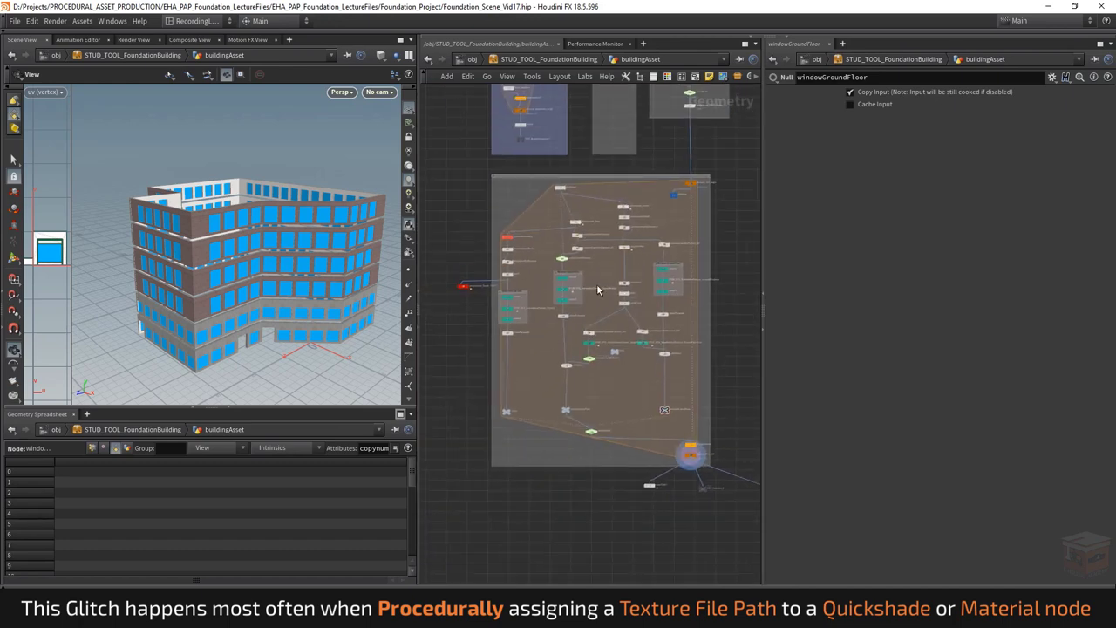
Step: Display the output0 node at the end of the buildingAsset network to show the complete building
middle_click_drag(636, 381, 469, 246)
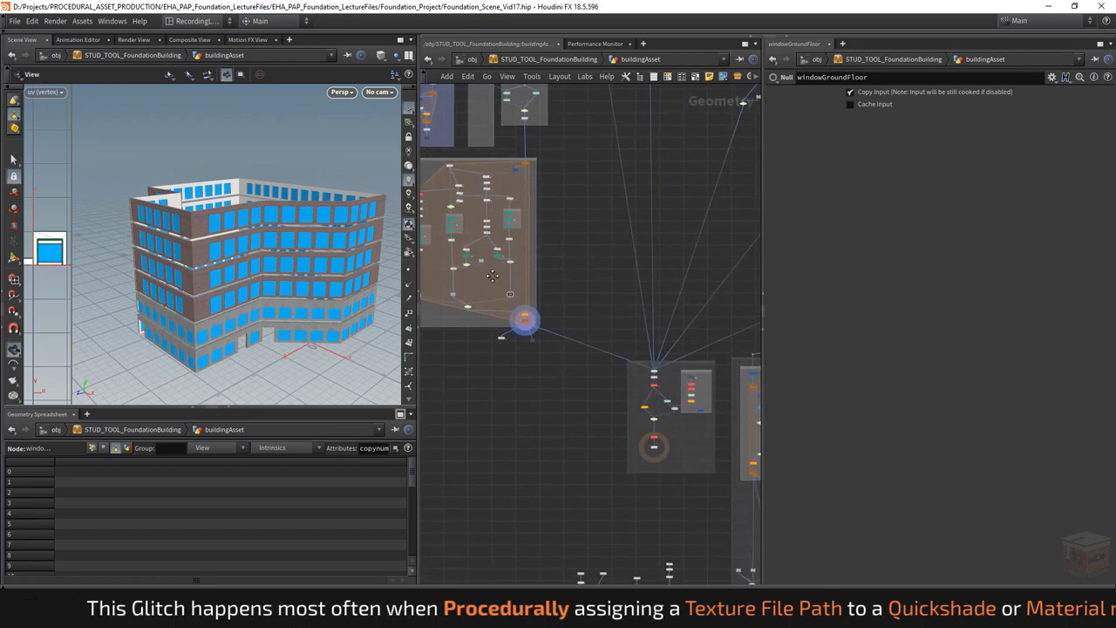
scroll(654, 447, "up", 5)
scroll(640, 438, "up", 3)
left_click(636, 435)
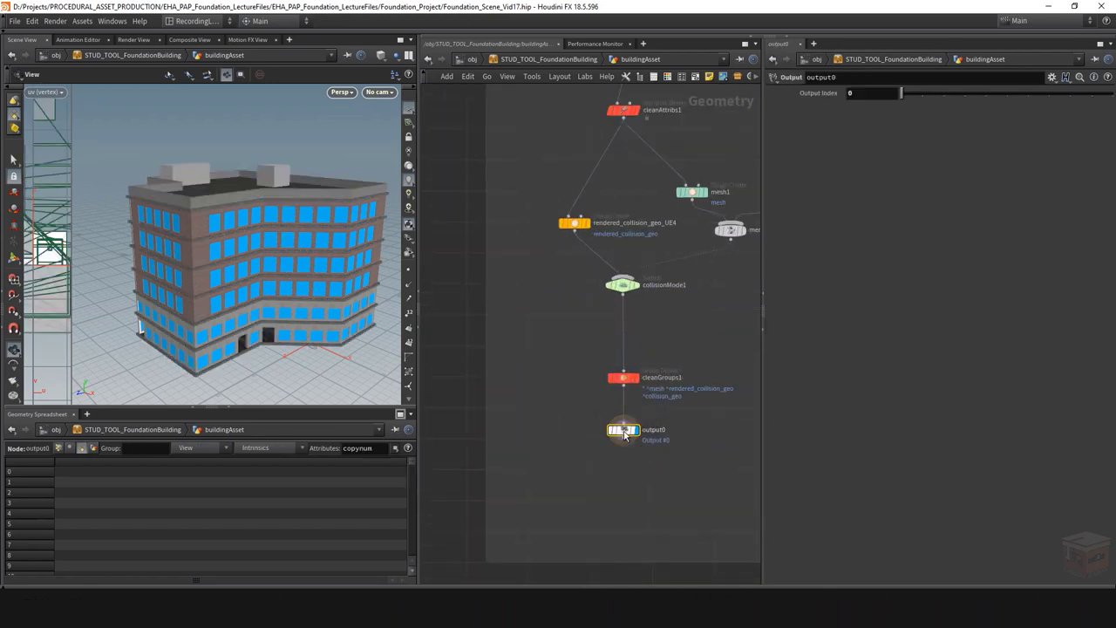
scroll(510, 329, "down", 4)
scroll(510, 330, "down", 6)
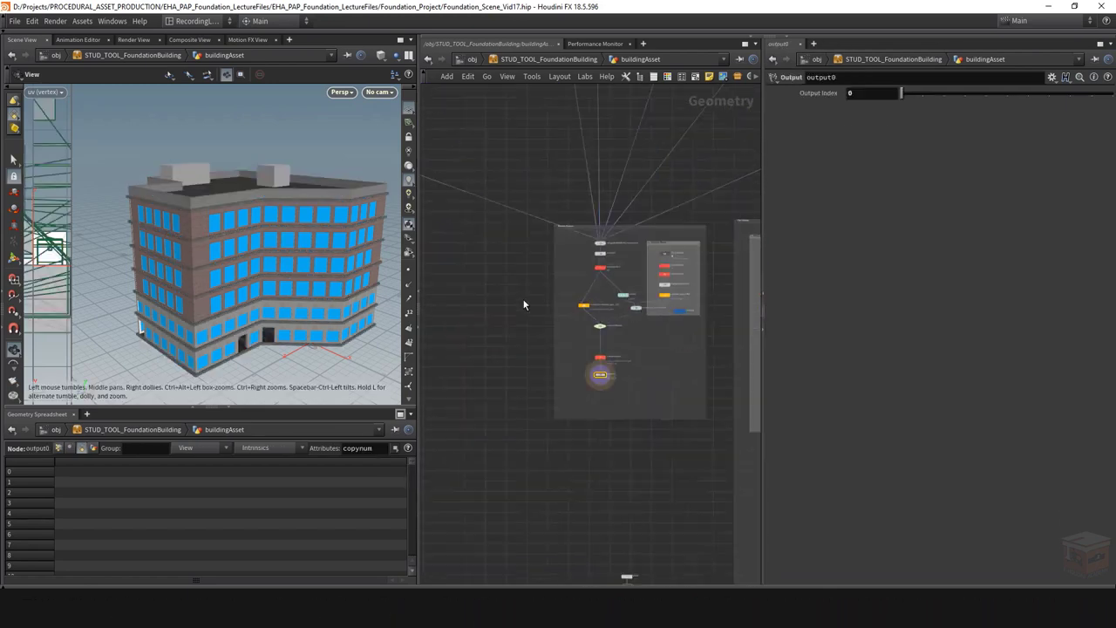
middle_click_drag(523, 304, 590, 351)
middle_click_drag(571, 261, 577, 289)
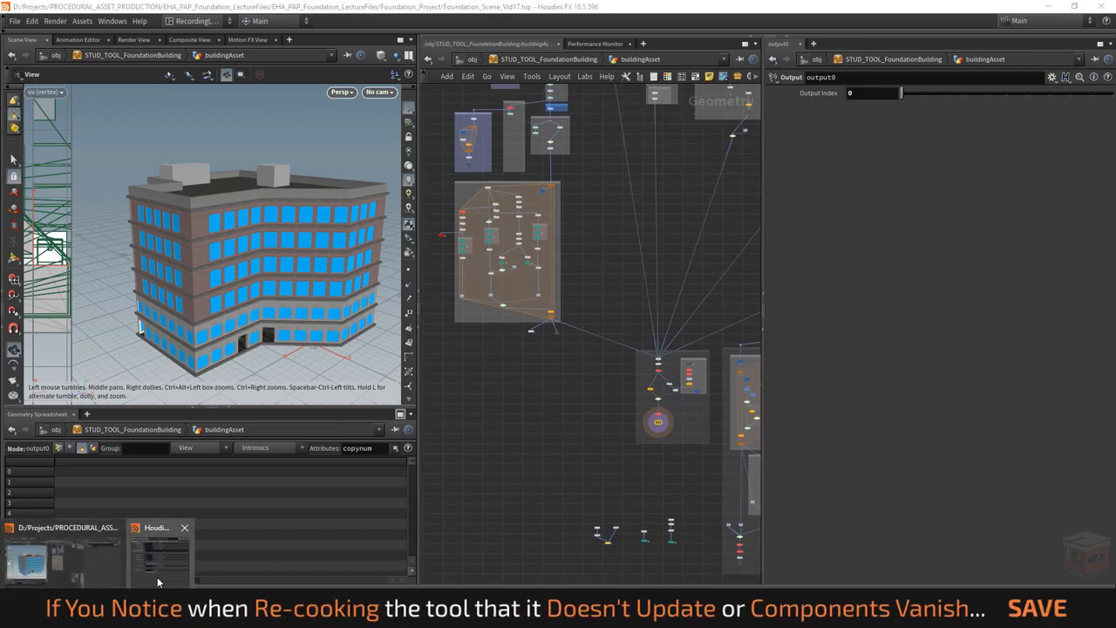
Step: In the STUD_TOOL_FoundationBuilding parameters, test recooking with a Floor Count of 5 and 4, and return it to 6
left_click(168, 571)
left_click(735, 314)
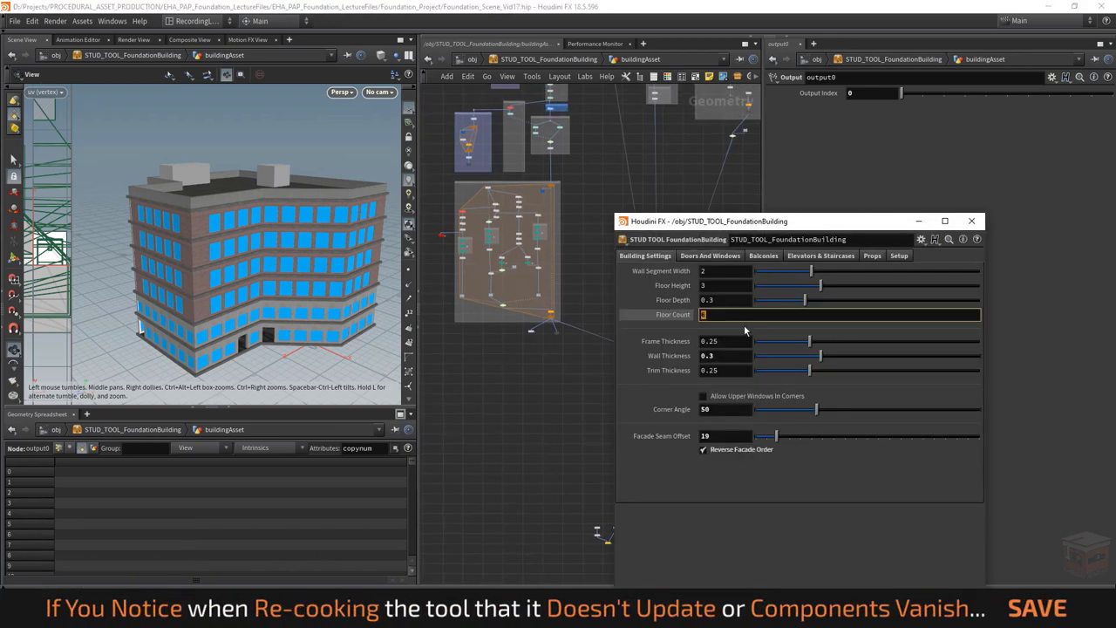
type("5")
key("Return")
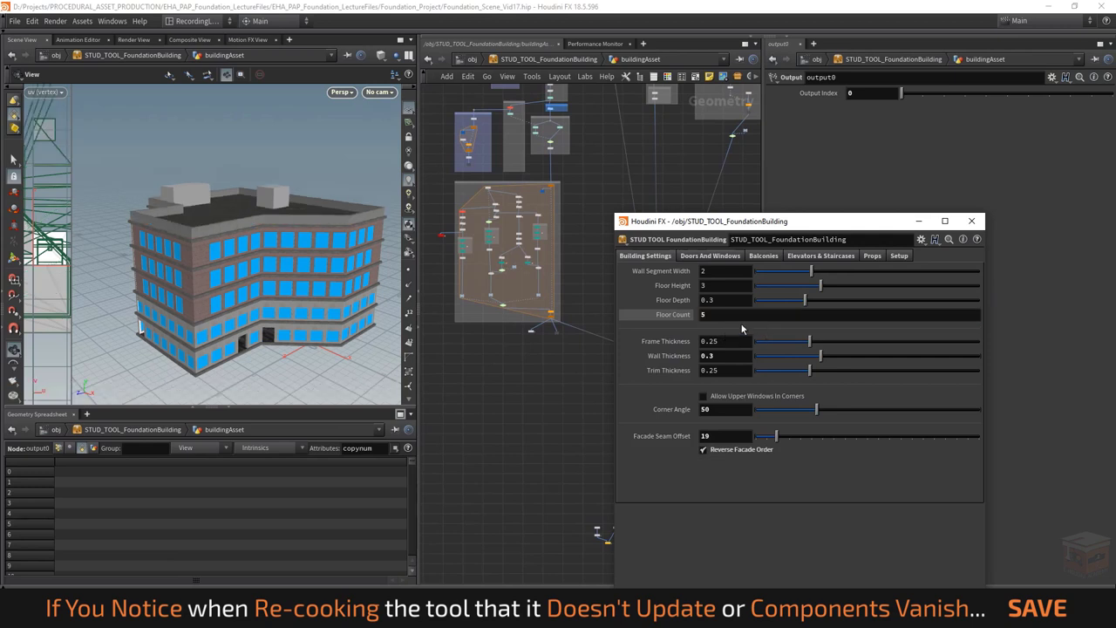
left_click(665, 316)
key("Escape")
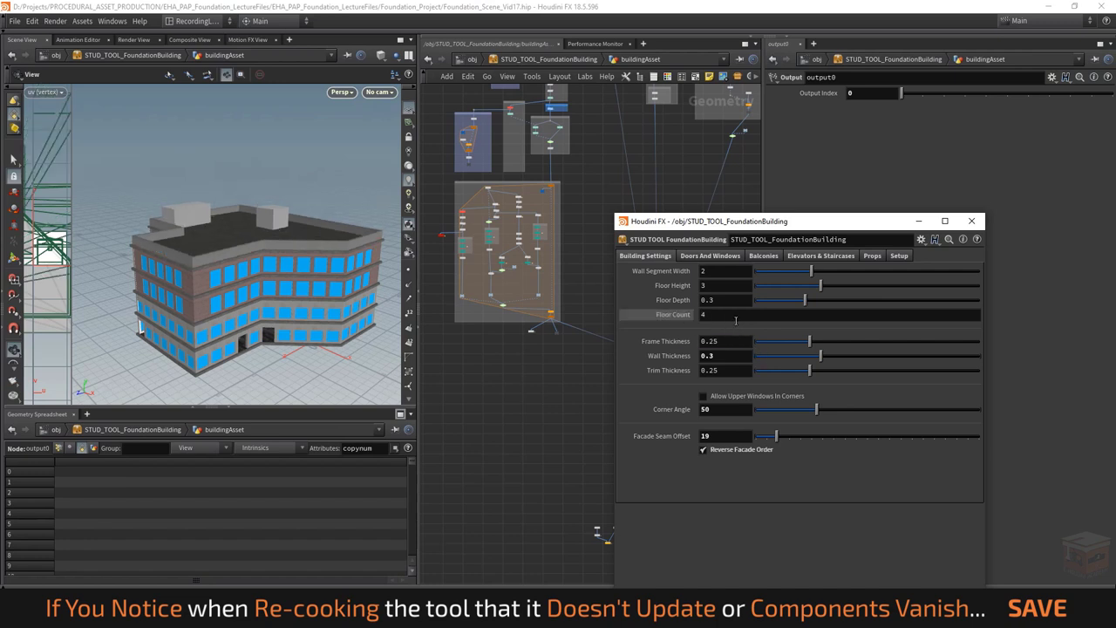
left_click(723, 315)
type("6")
key("Return")
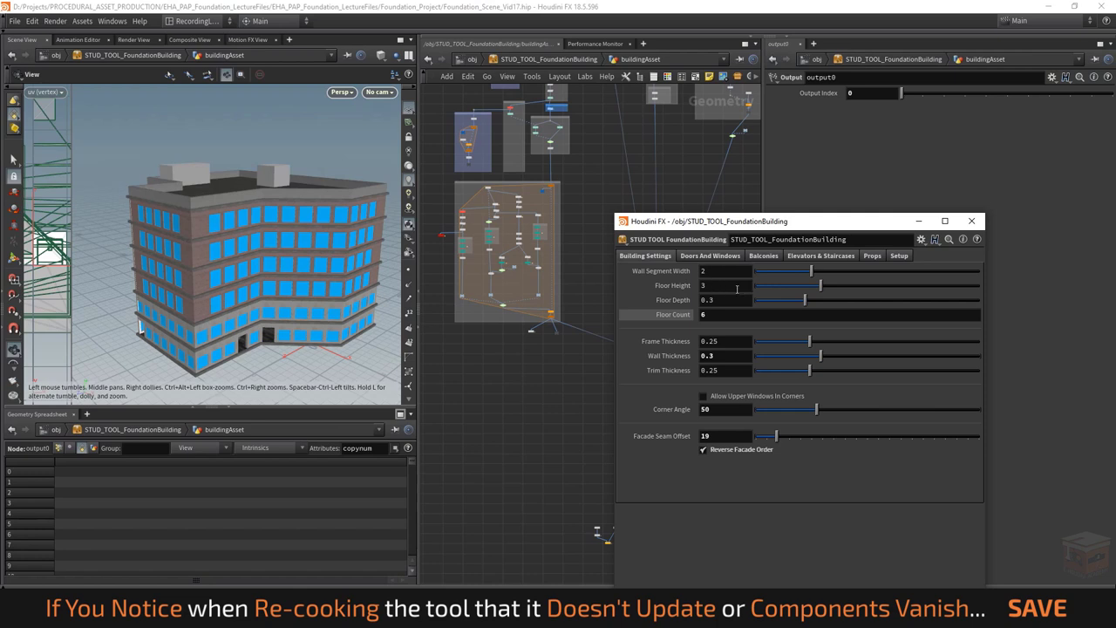
Step: Test the building's recook with a Floor Height of 4 and restore it to 3
double_click(709, 286)
type("4")
key("Return")
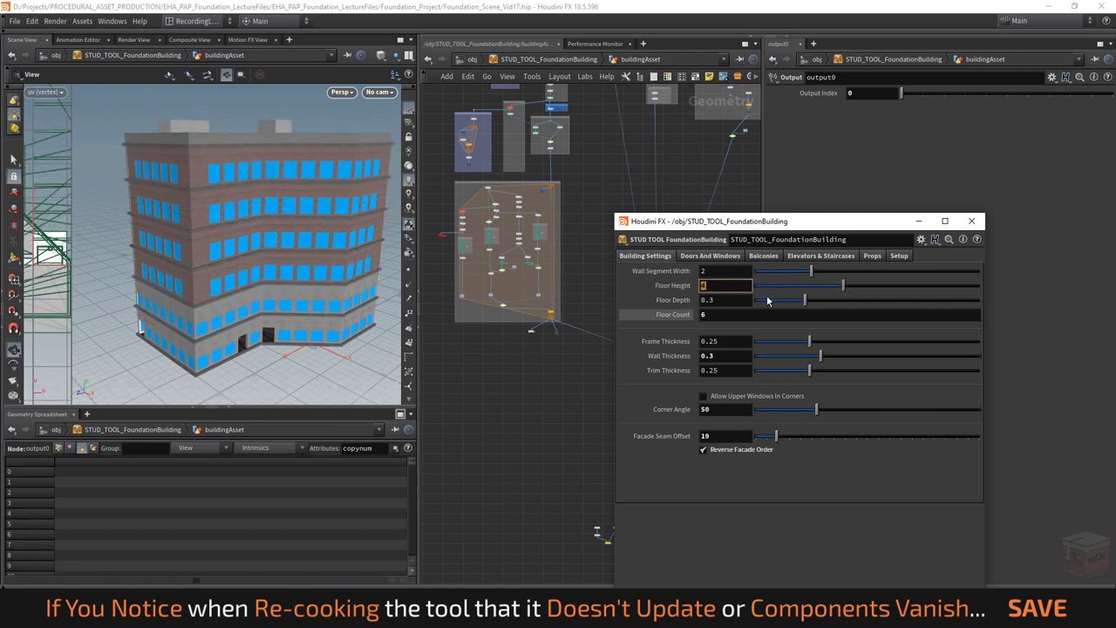
type("3")
key("Return")
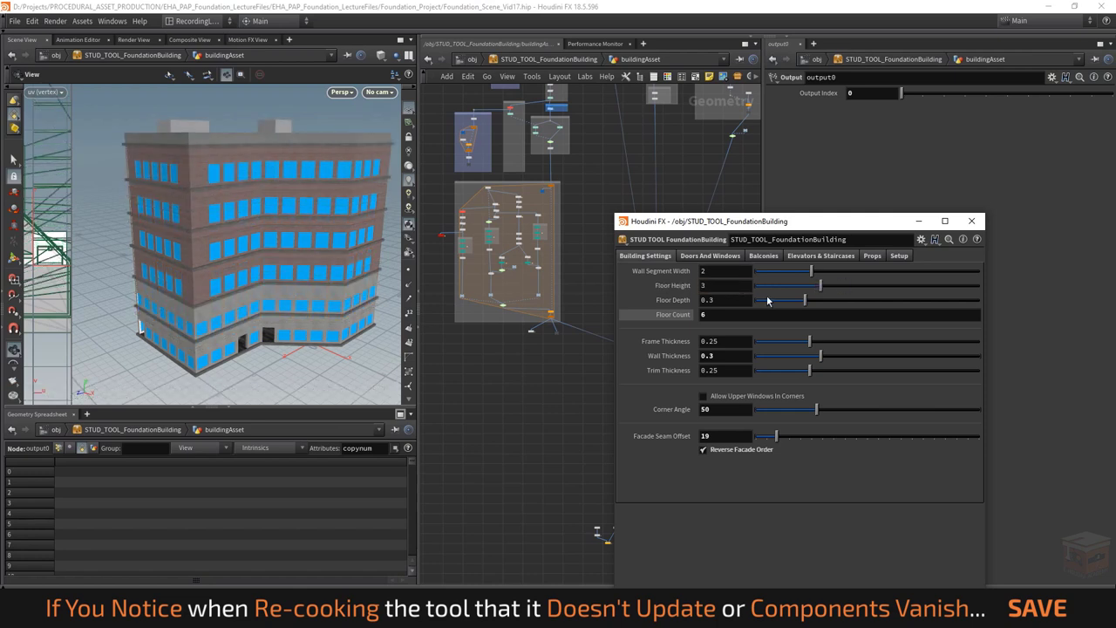
Step: Test the building with a Wall Segment Width of 4, restore it to 2, and put the parameter window away
double_click(728, 270)
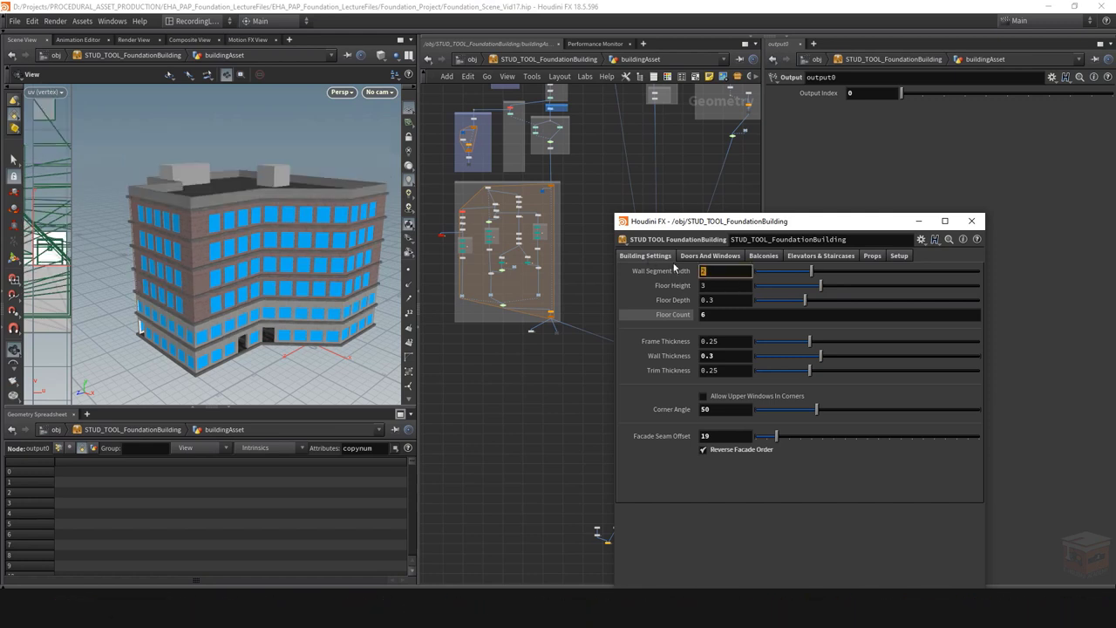
type("4")
key("Return")
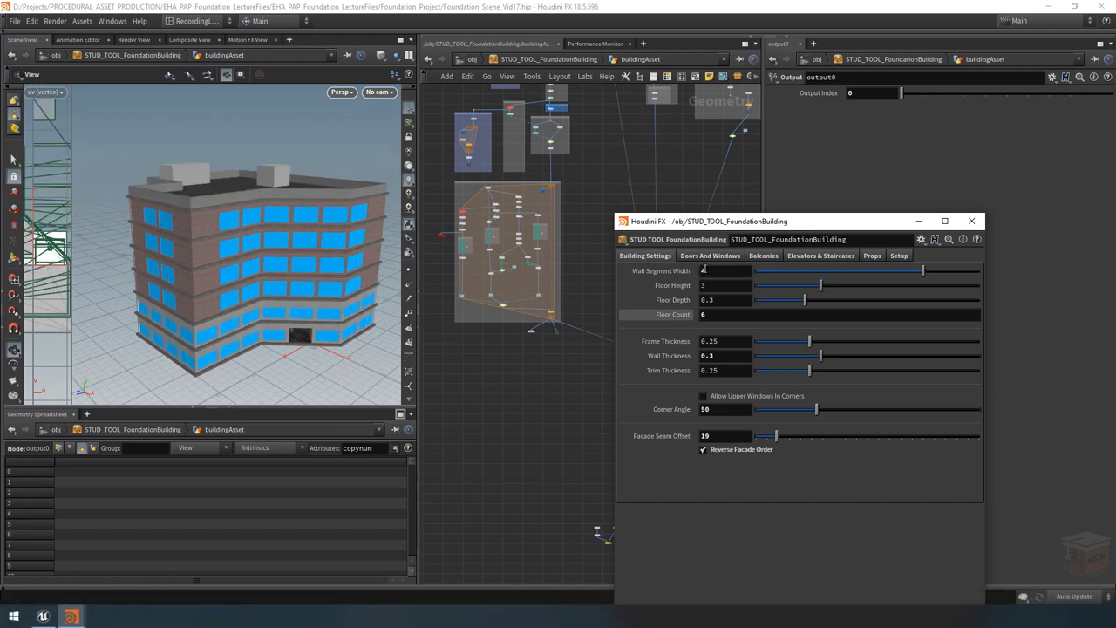
double_click(713, 270)
type("2")
key("Return")
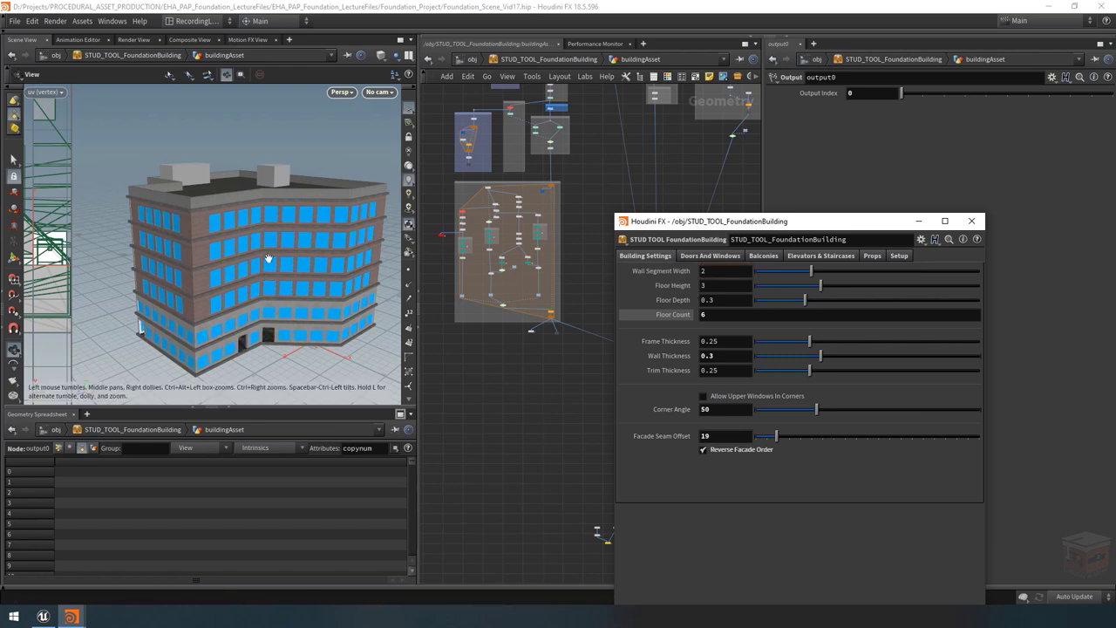
left_click_drag(284, 250, 228, 274)
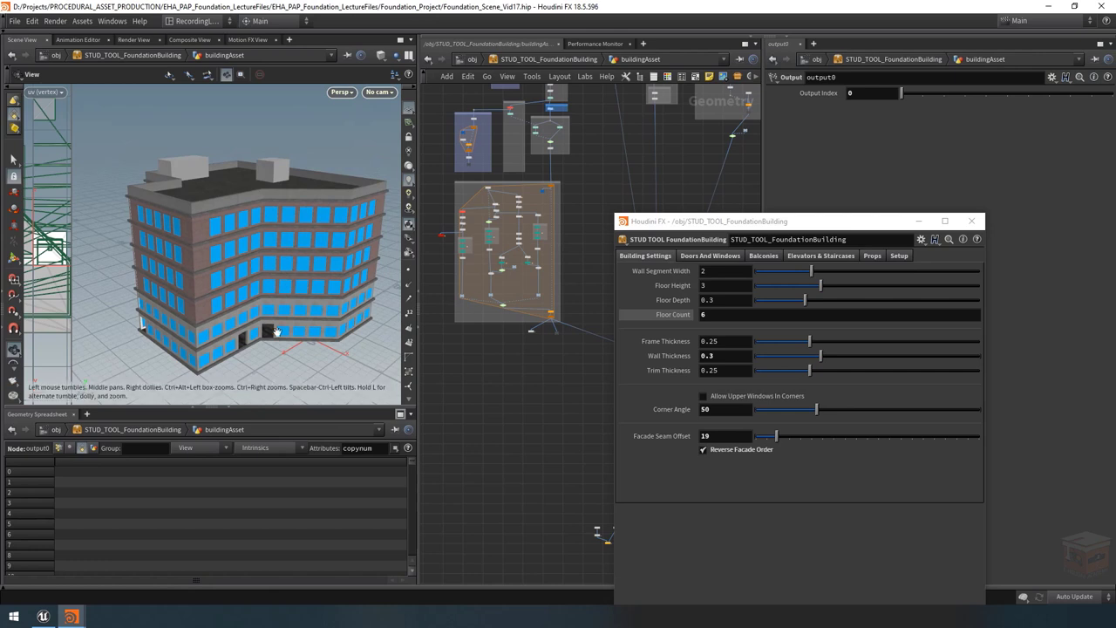
left_click(922, 221)
left_click(921, 222)
Step: Review the tile loop's Windows Ground Floor nodes and the building tool's parameters
scroll(491, 383, "up", 3)
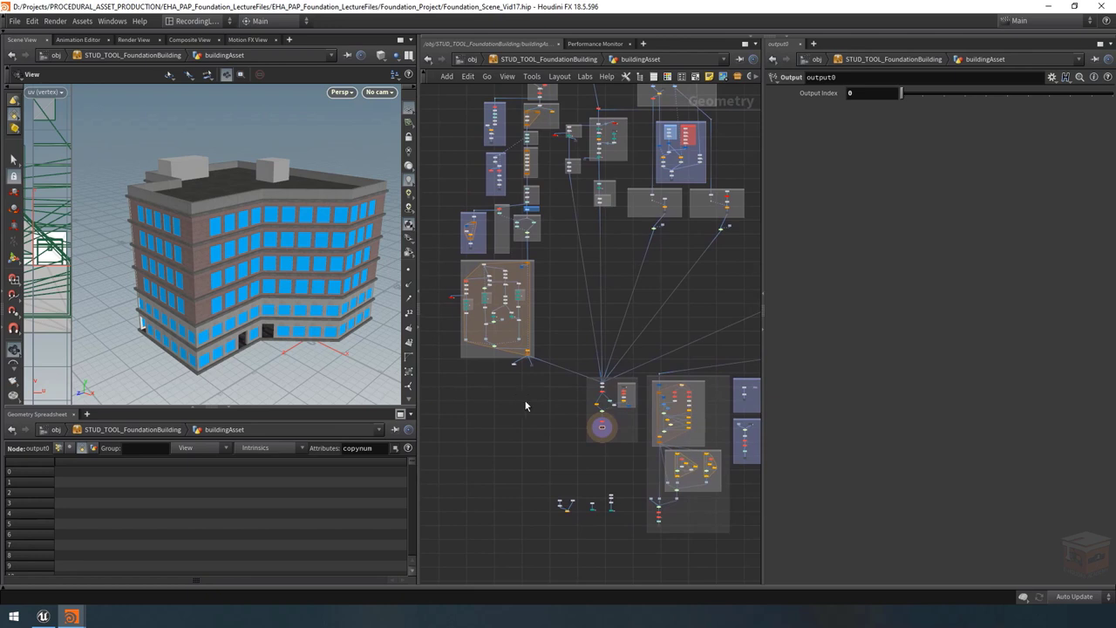
middle_click_drag(522, 406, 540, 420)
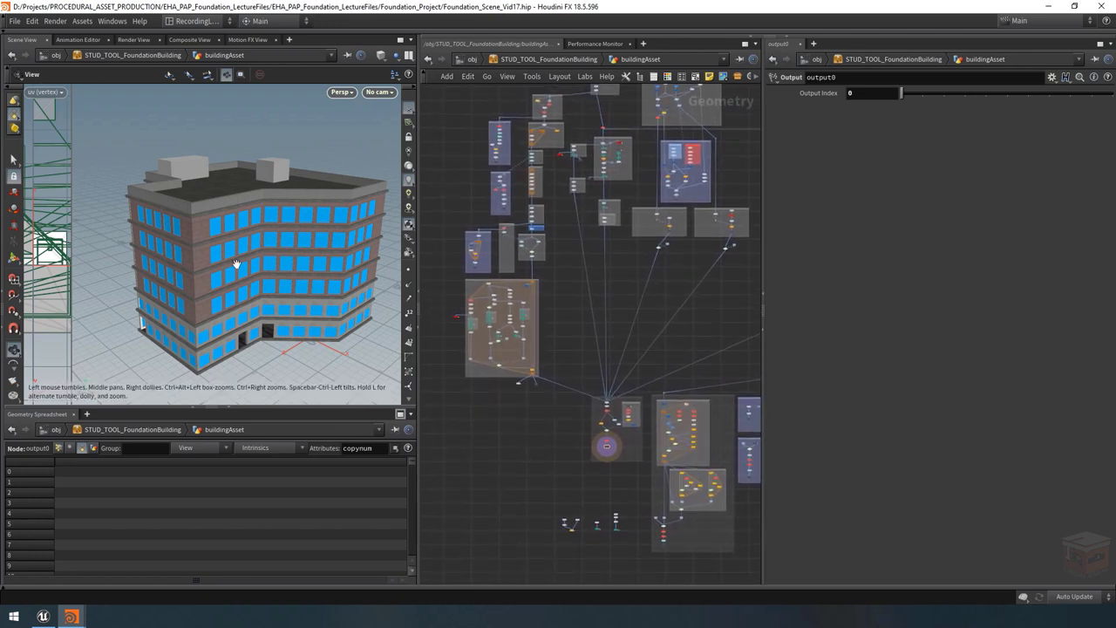
scroll(529, 319, "up", 10)
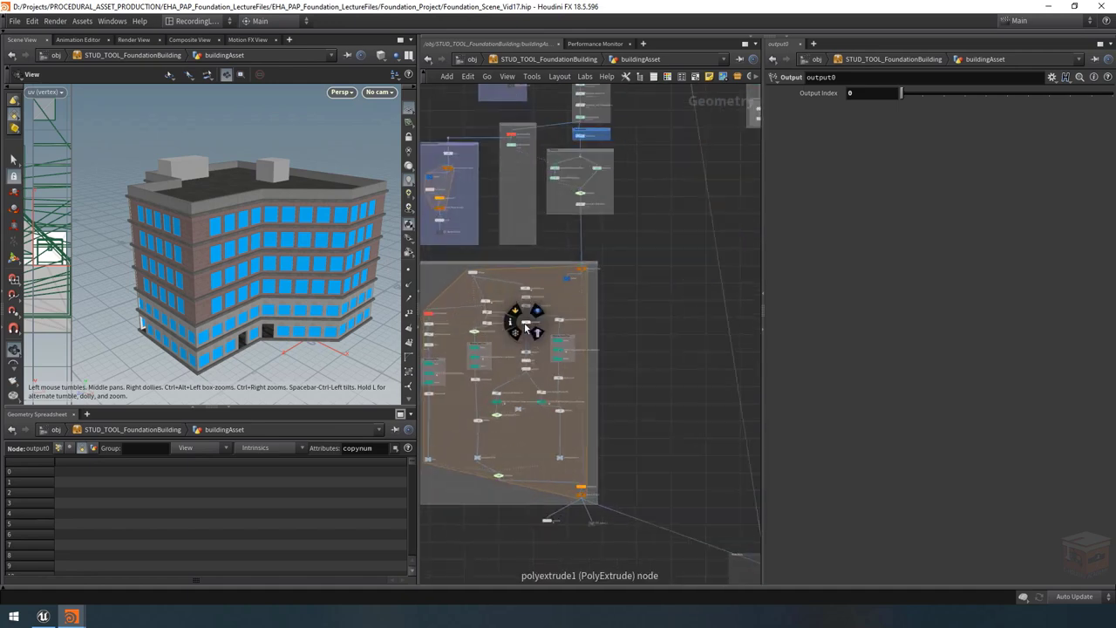
scroll(567, 353, "up", 5)
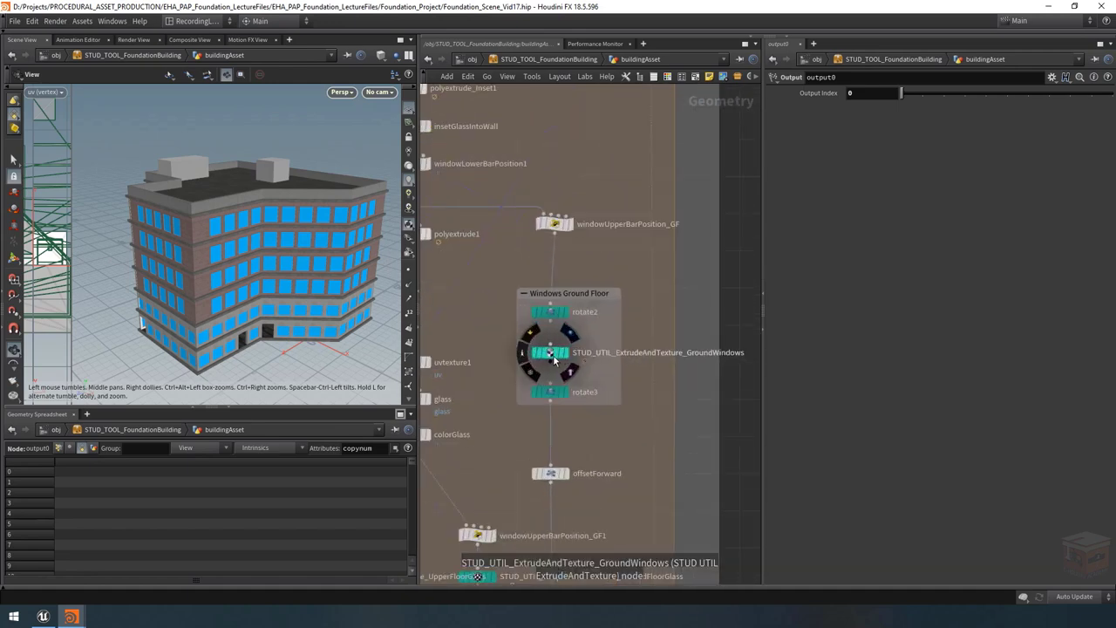
scroll(551, 359, "down", 10)
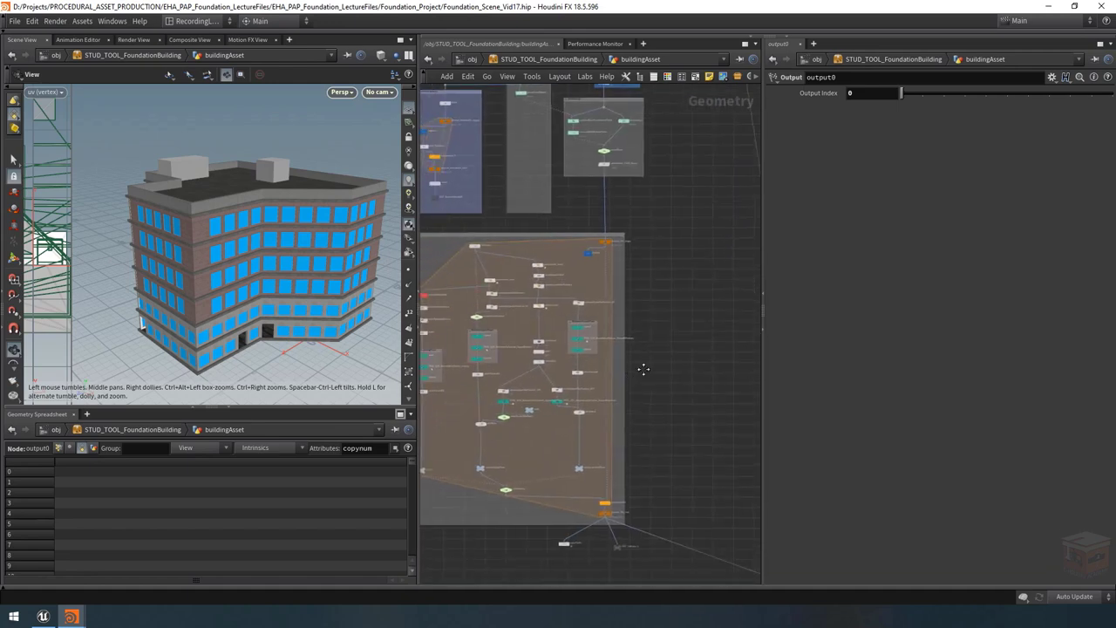
scroll(627, 474, "down", 3)
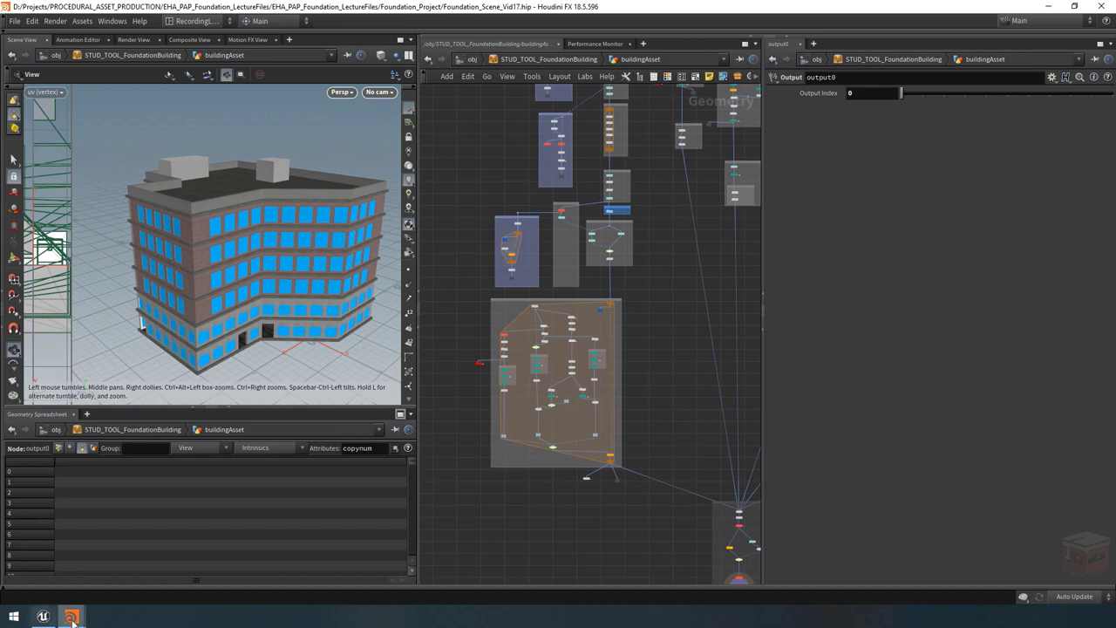
mouse_move(72, 615)
left_click(135, 582)
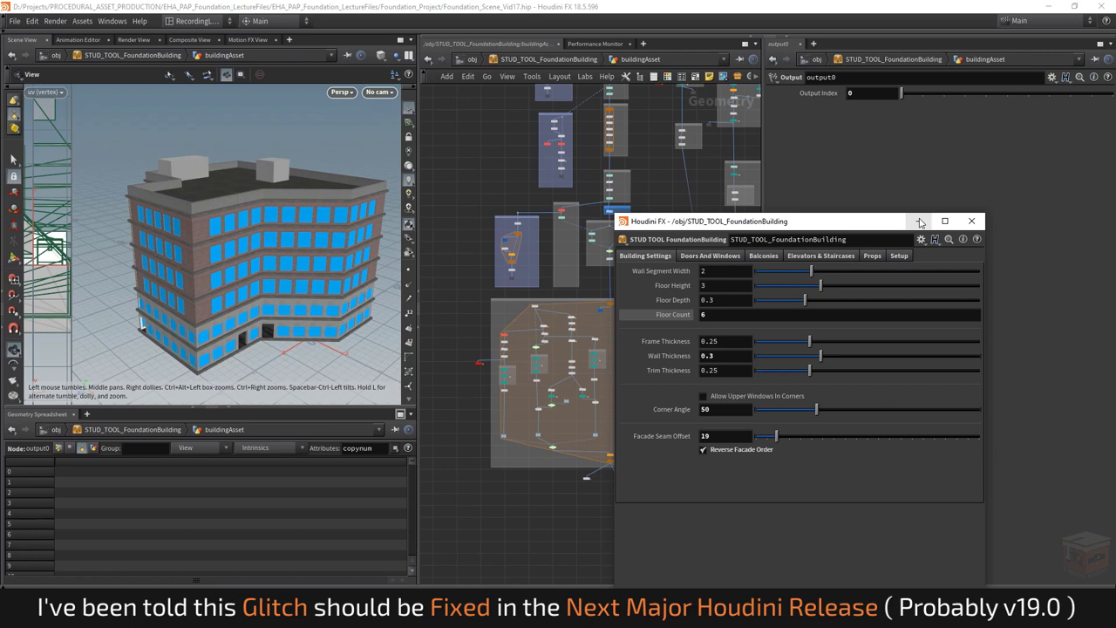
left_click(920, 221)
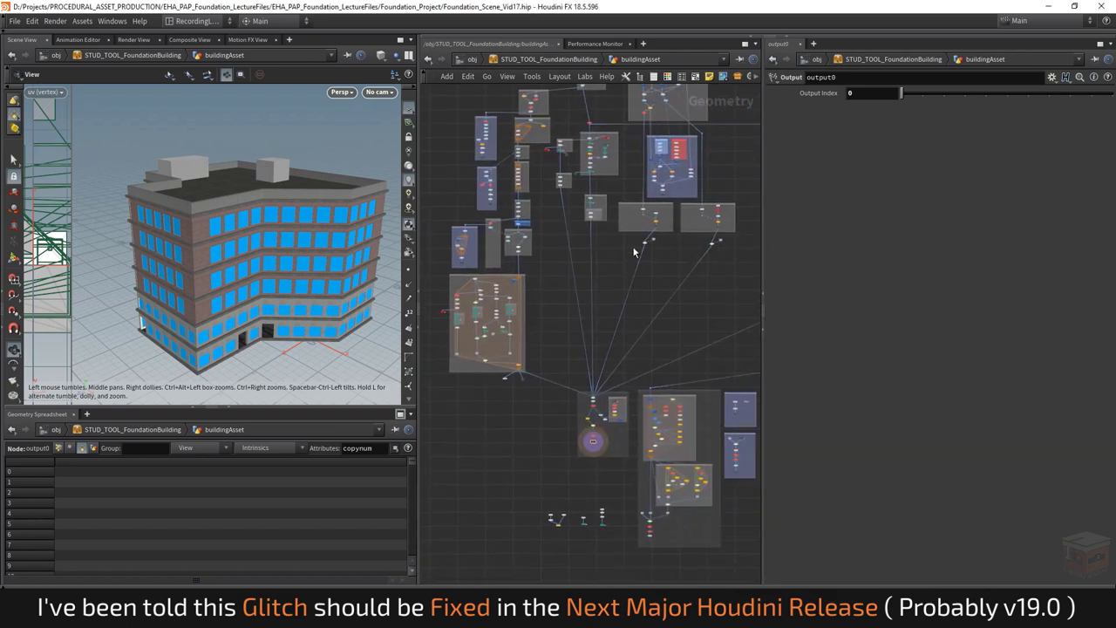
middle_click_drag(652, 319, 687, 314)
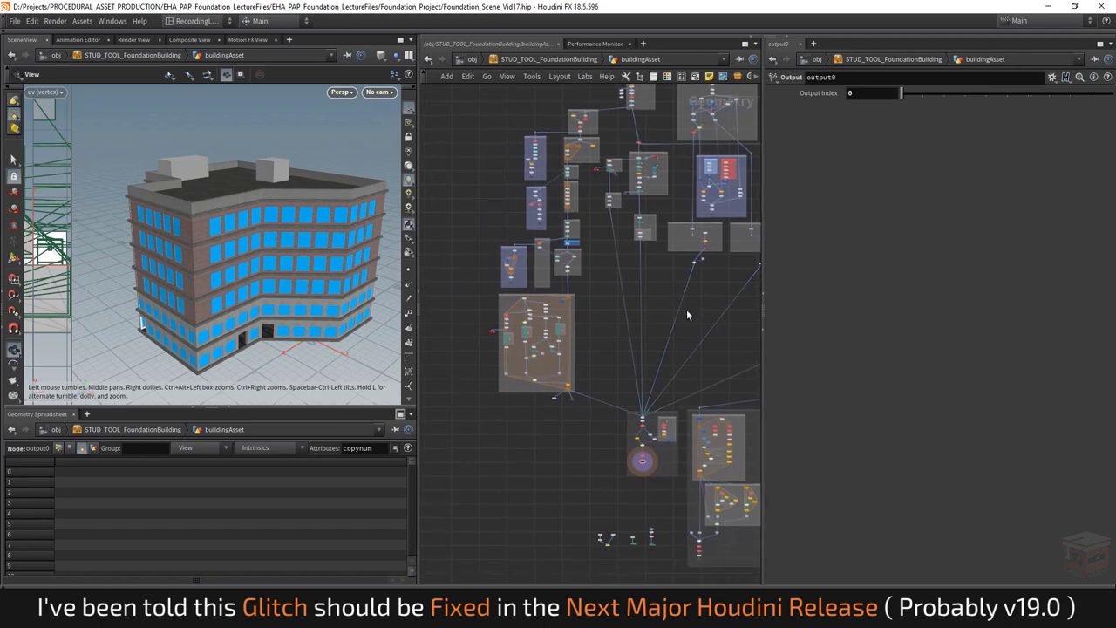
scroll(688, 310, "up", 5)
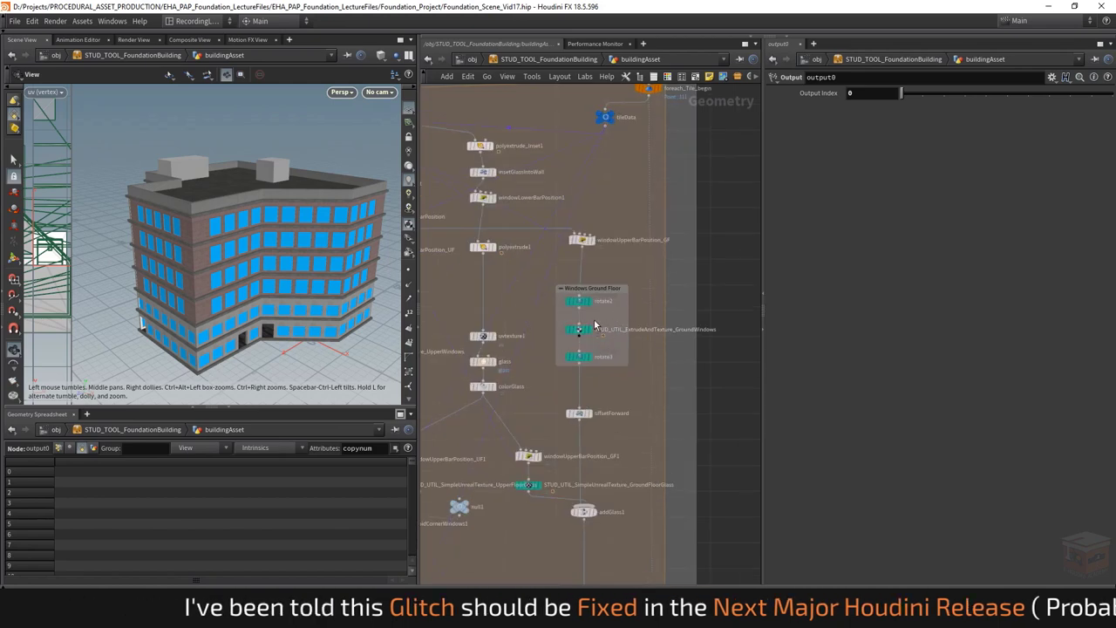
mouse_move(581, 329)
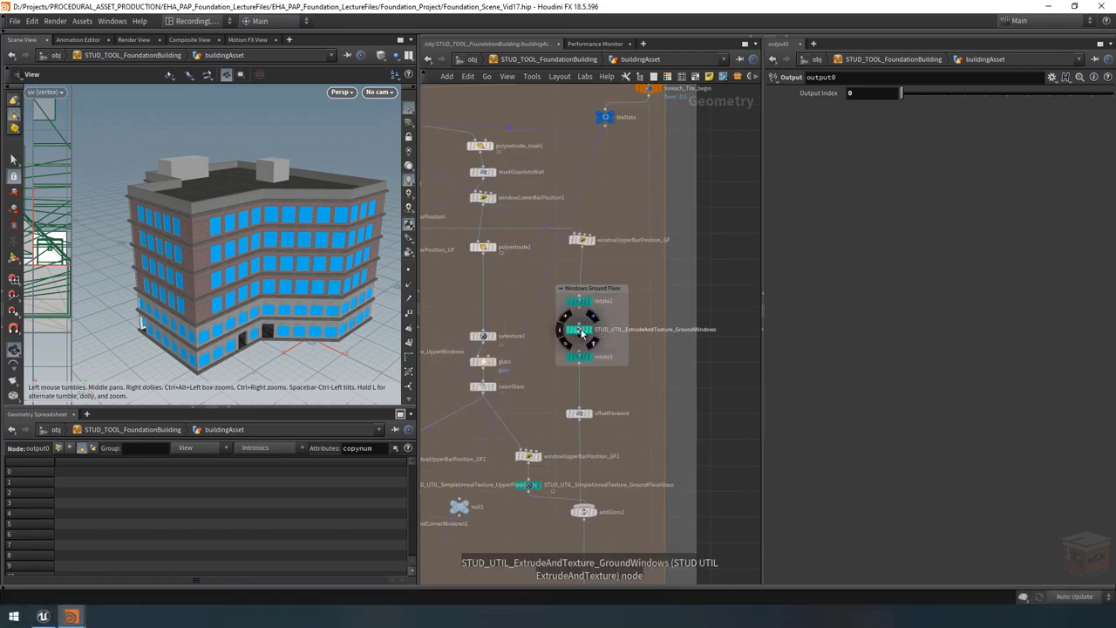
scroll(581, 331, "down", 8)
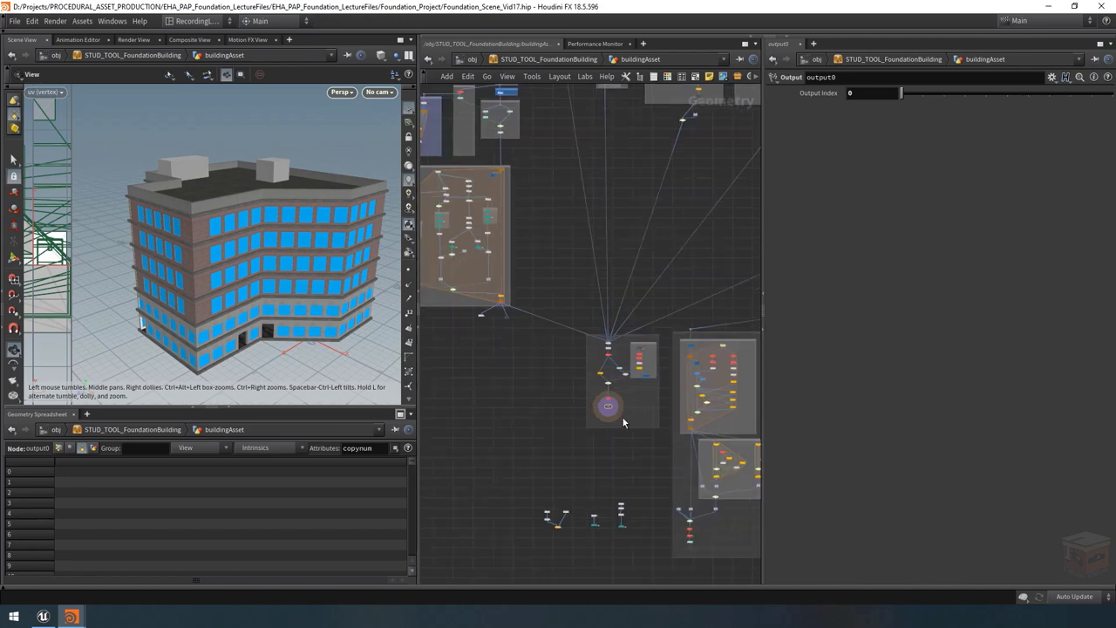
Step: Examine the complete buildingAsset node network and the building model it produces
scroll(621, 410, "up", 8)
scroll(593, 427, "down", 4)
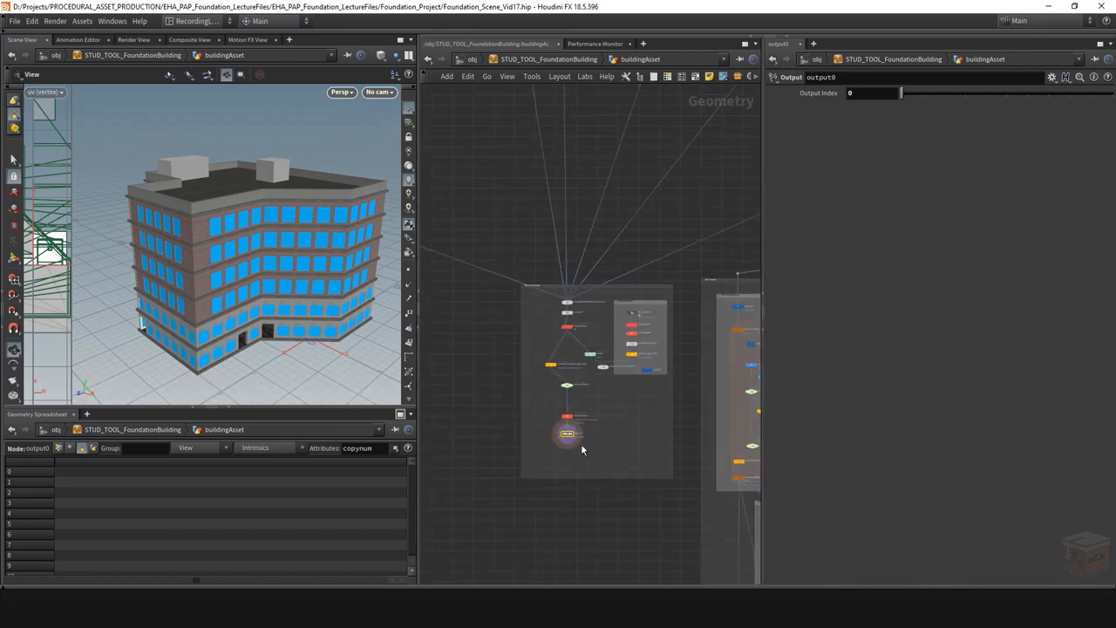
scroll(581, 449, "down", 2)
left_click_drag(222, 261, 293, 268)
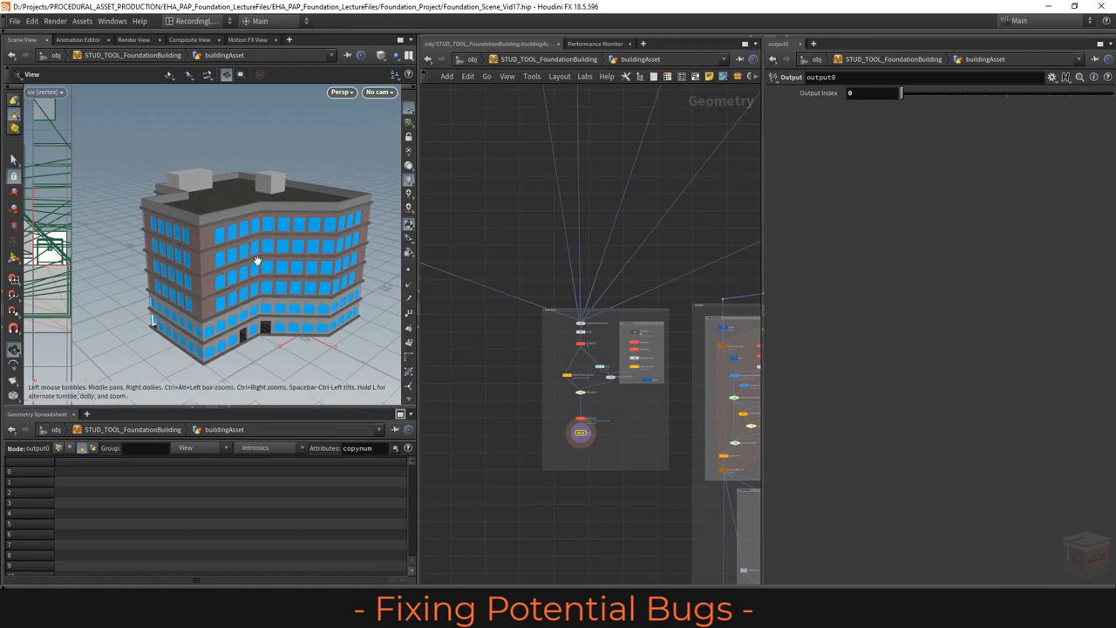
scroll(611, 229, "down", 8)
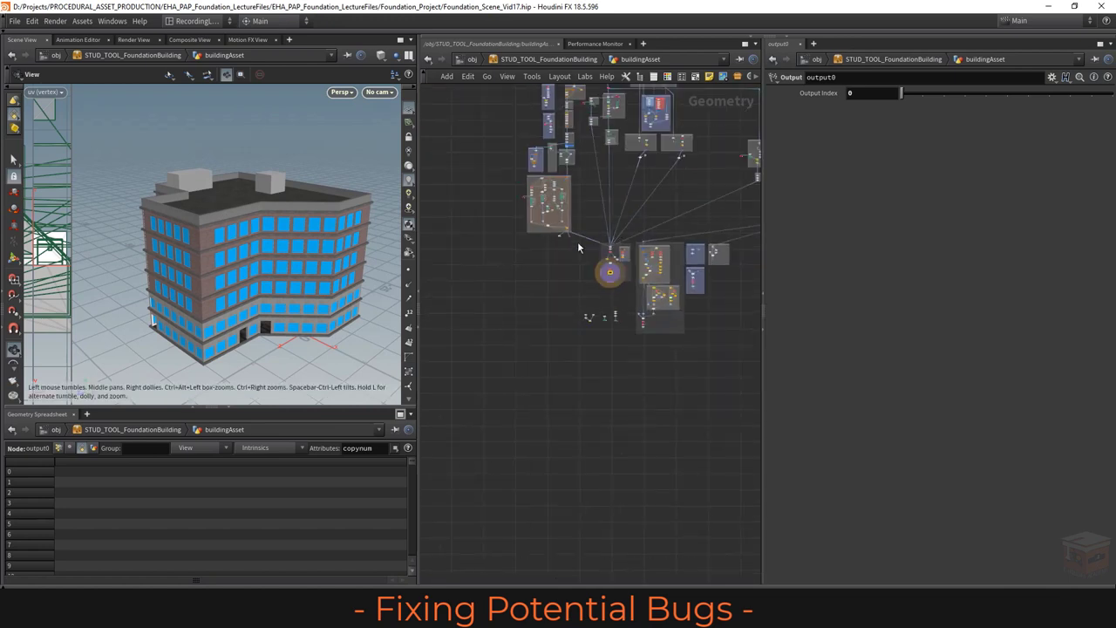
scroll(551, 232, "up", 3)
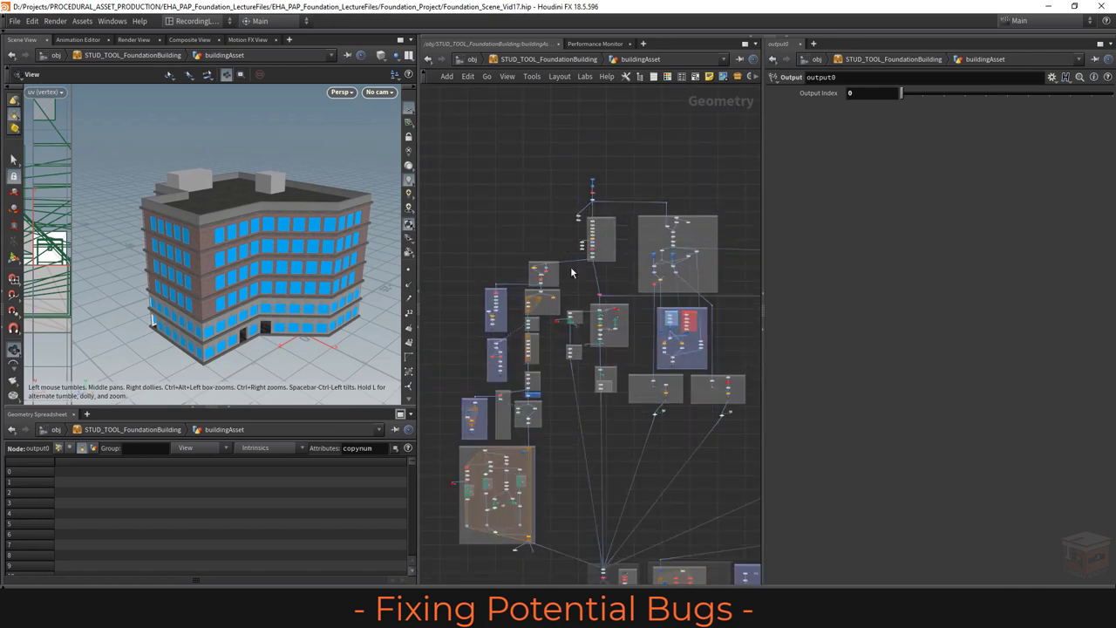
scroll(558, 253, "down", 2)
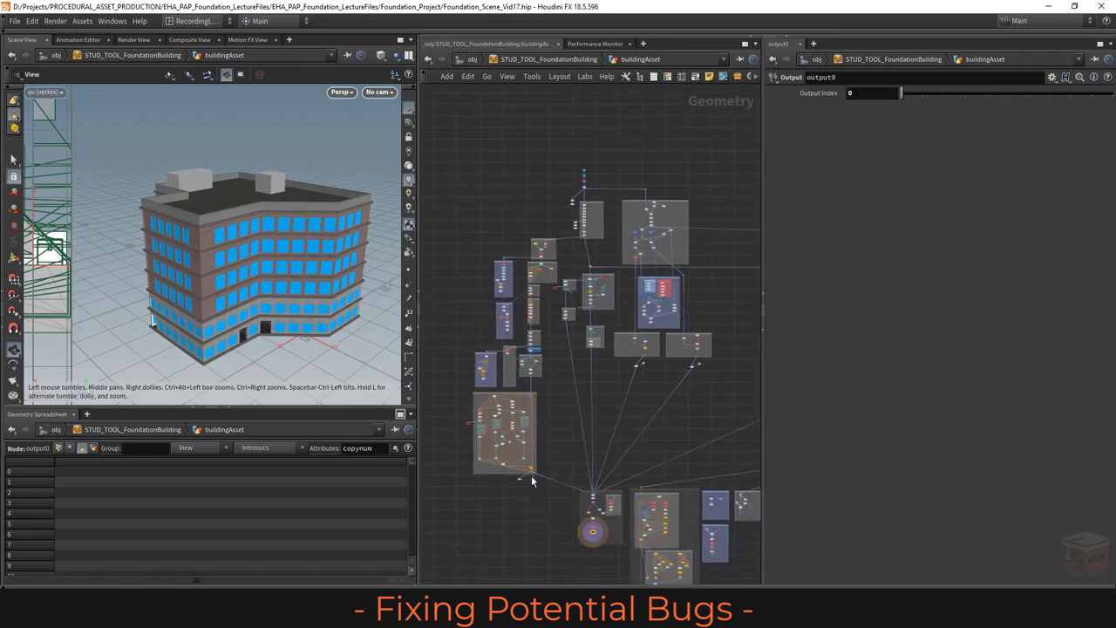
scroll(530, 264, "down", 1)
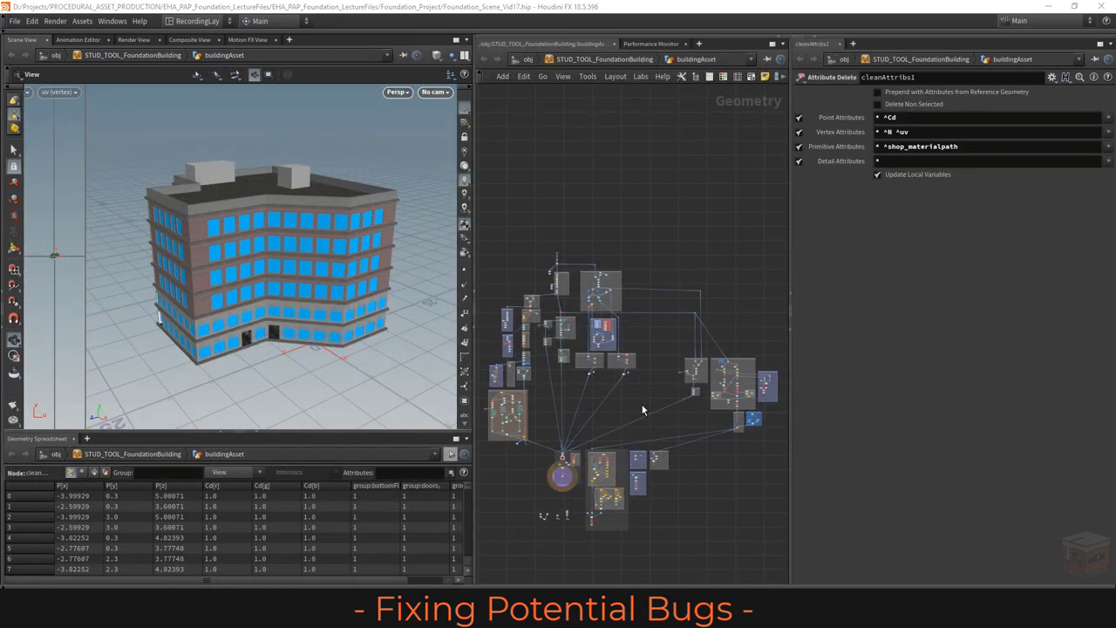
scroll(521, 295, "up", 5)
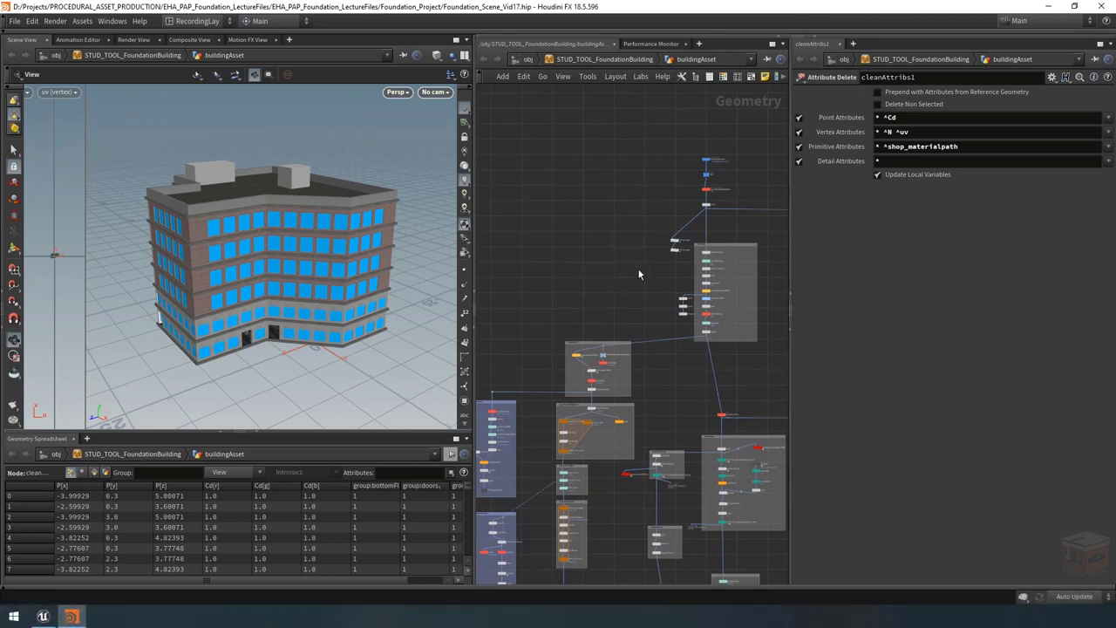
scroll(603, 330, "down", 4)
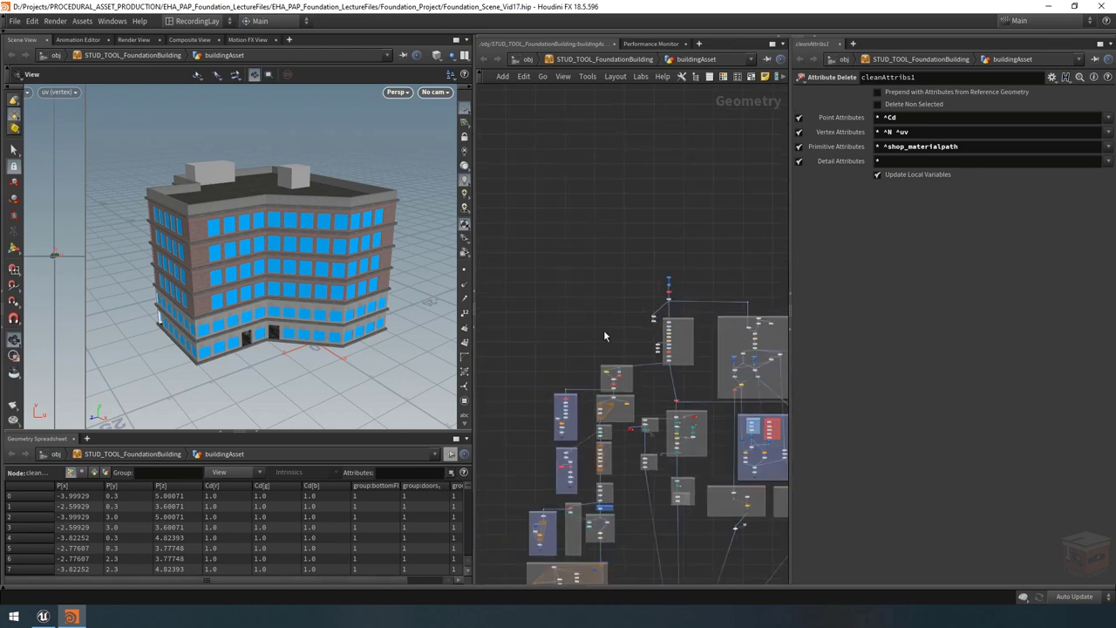
middle_click_drag(604, 330, 612, 275)
middle_click_drag(667, 567, 665, 546)
left_click_drag(281, 323, 245, 327)
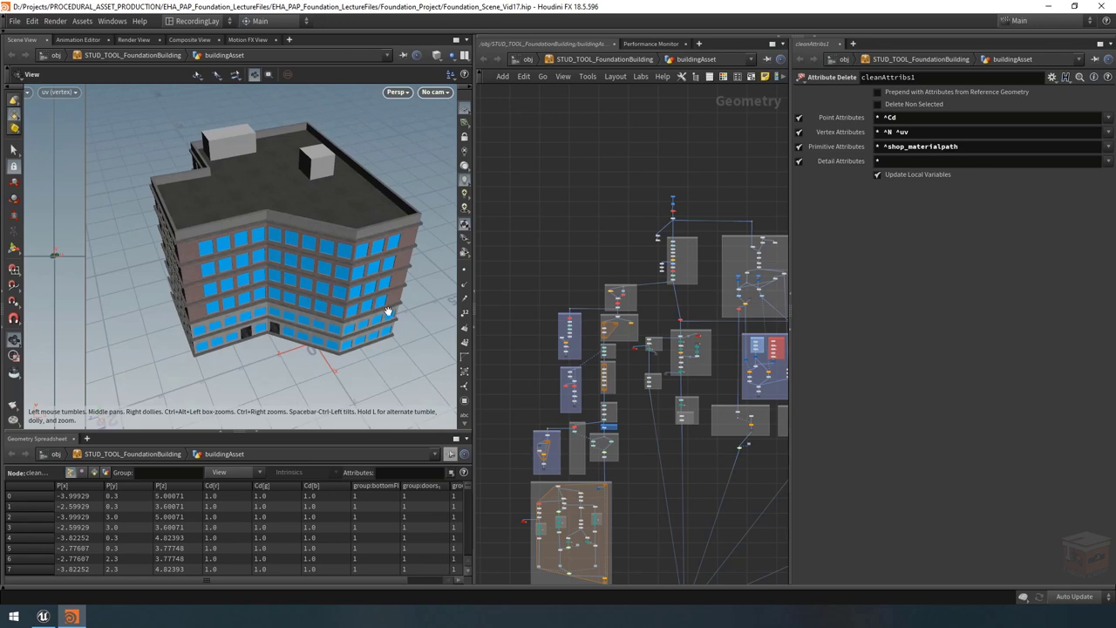
Step: Inside the buildingShape object, make room by moving curve1 up and add a second Curve node below it
left_click(528, 59)
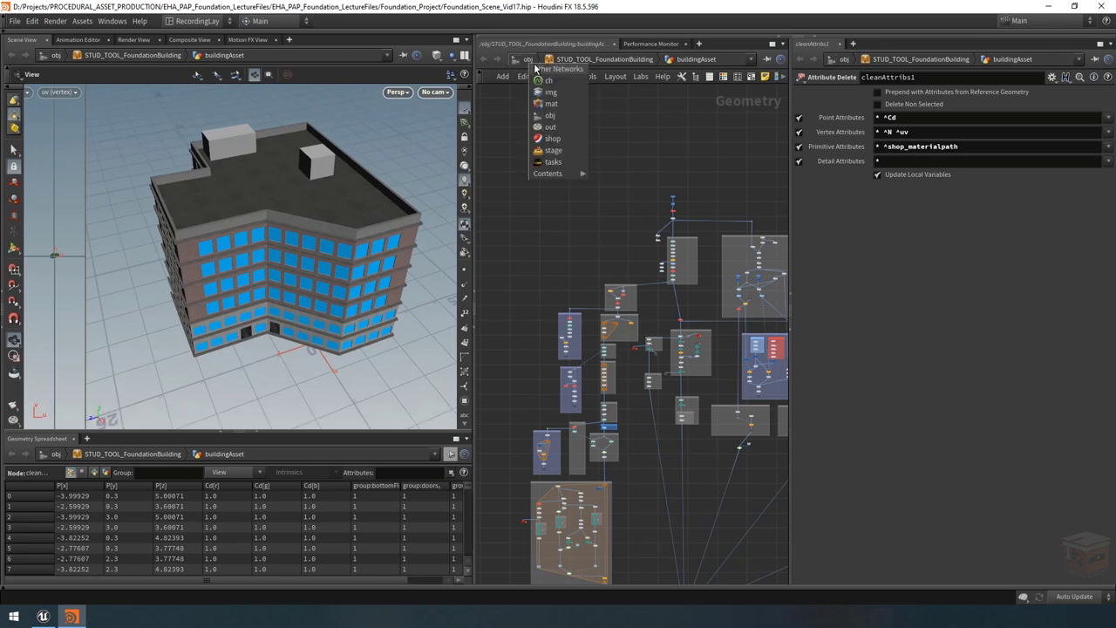
left_click(532, 101)
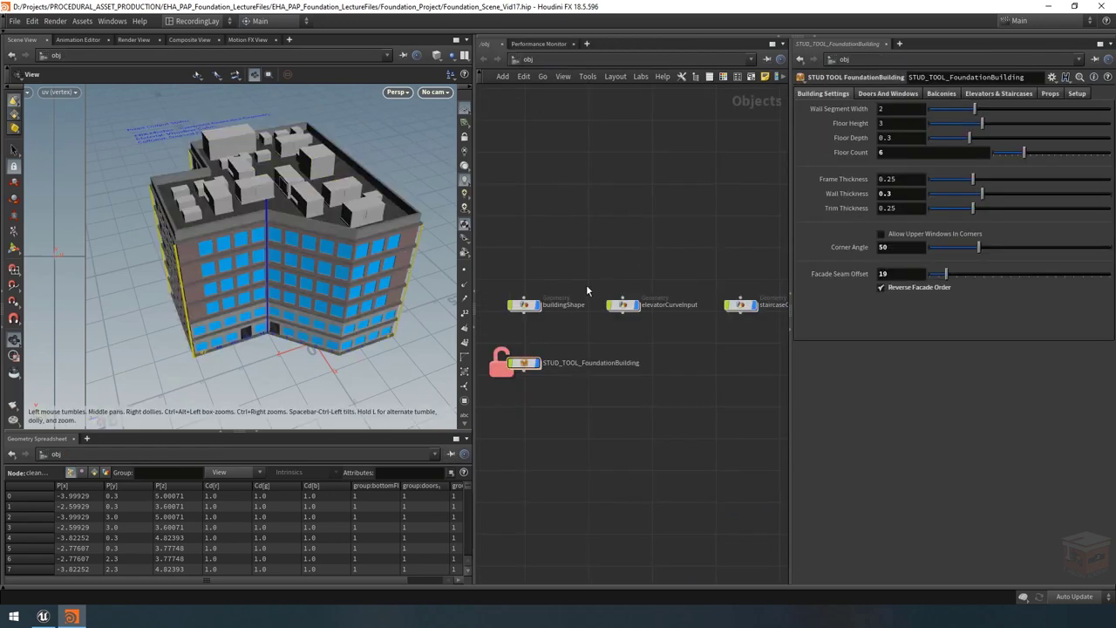
double_click(523, 304)
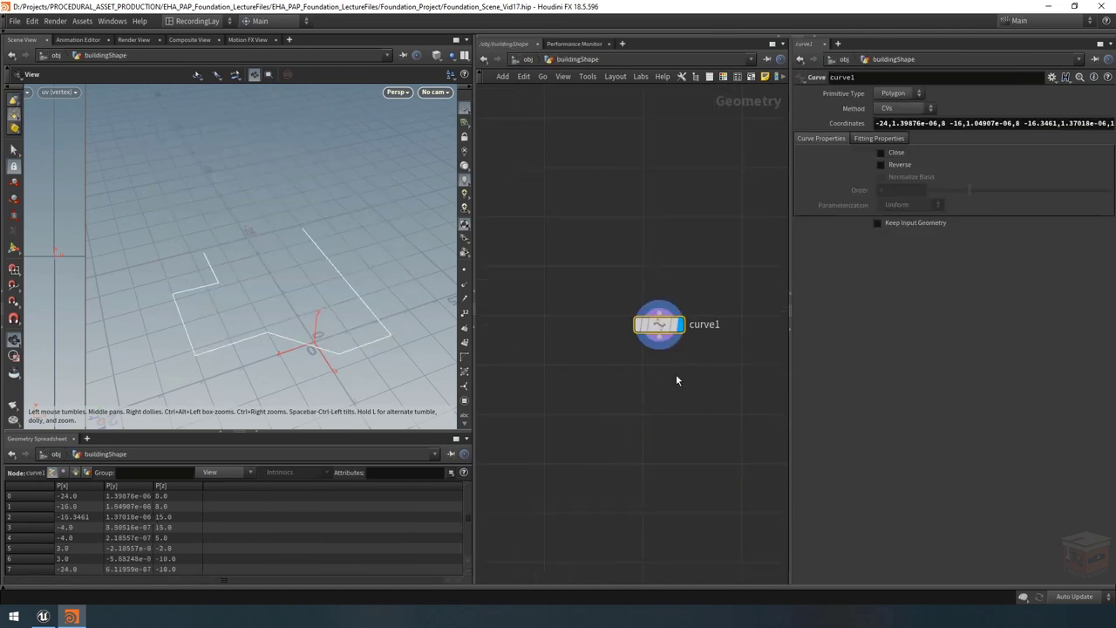
key("ctrl+z")
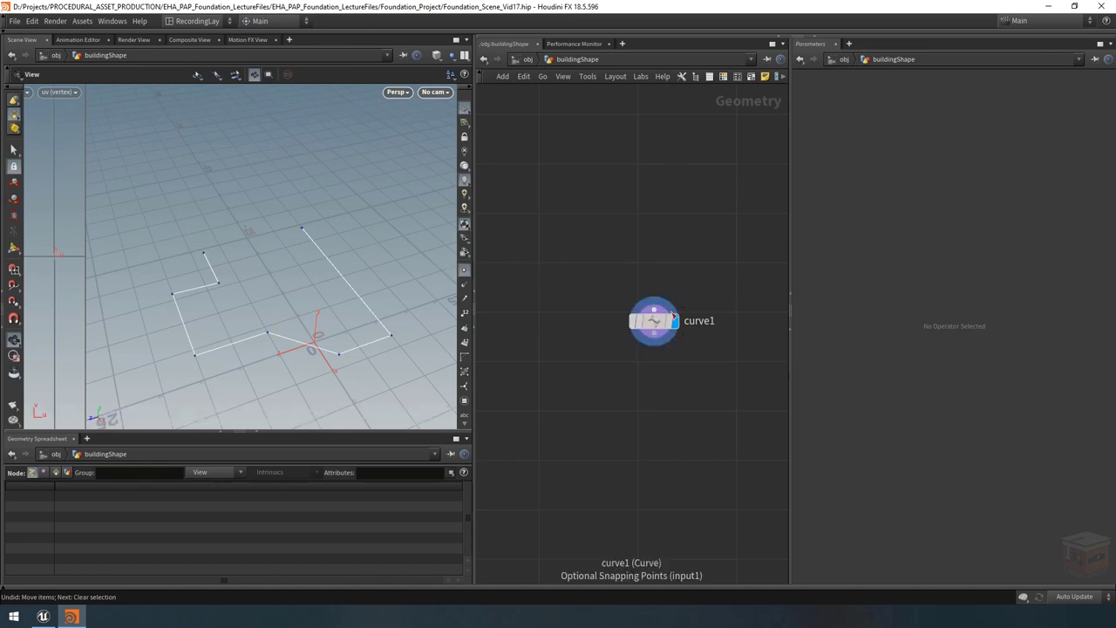
left_click_drag(655, 321, 614, 221)
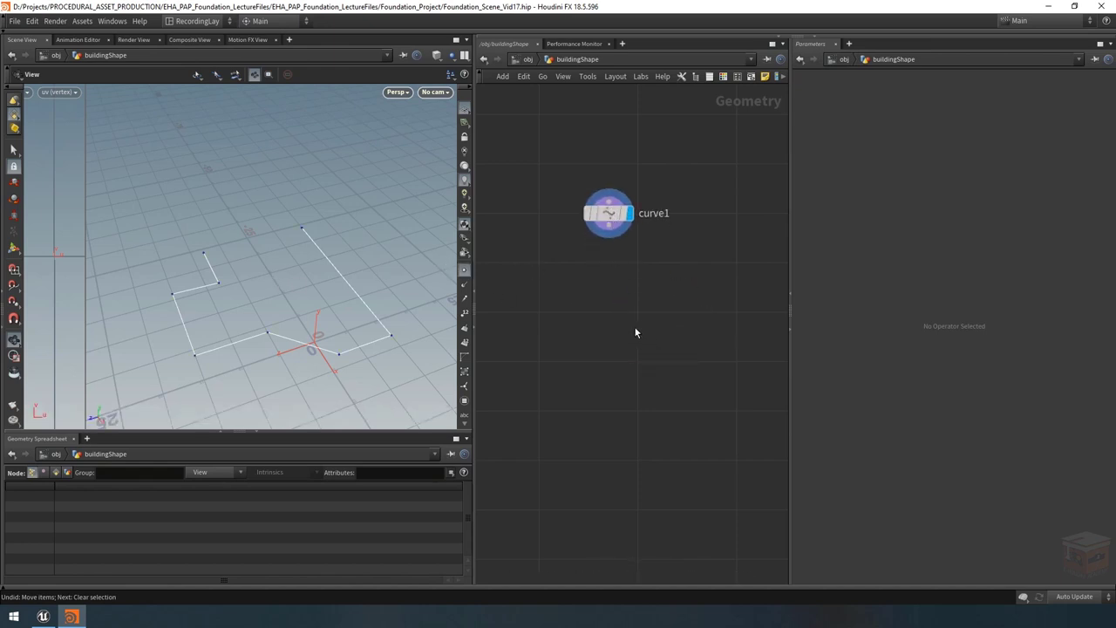
key("Tab")
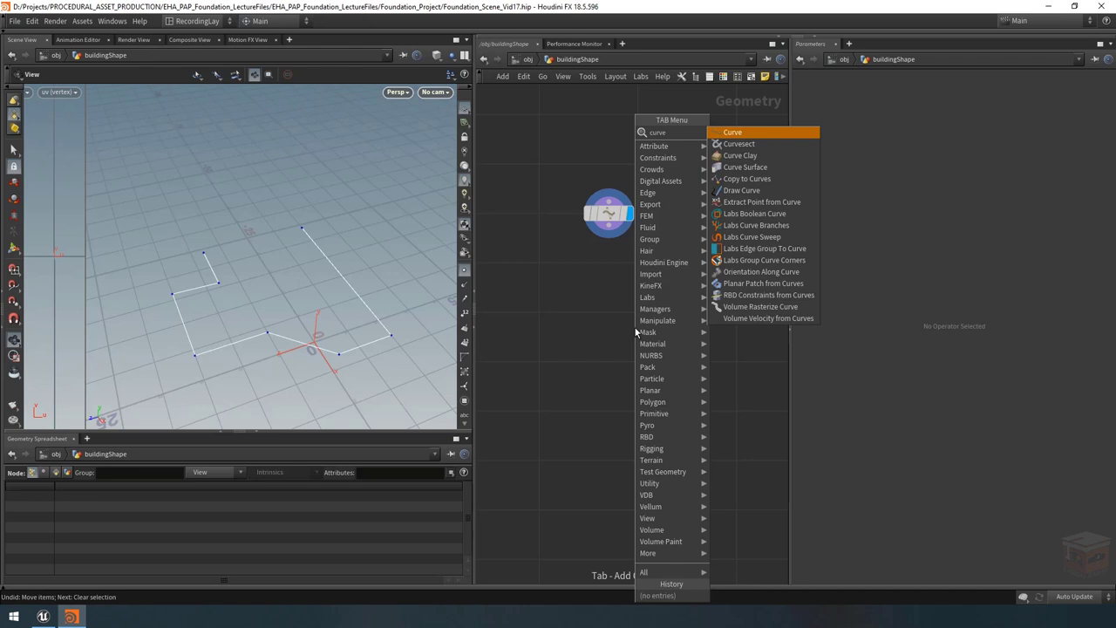
left_click(759, 307)
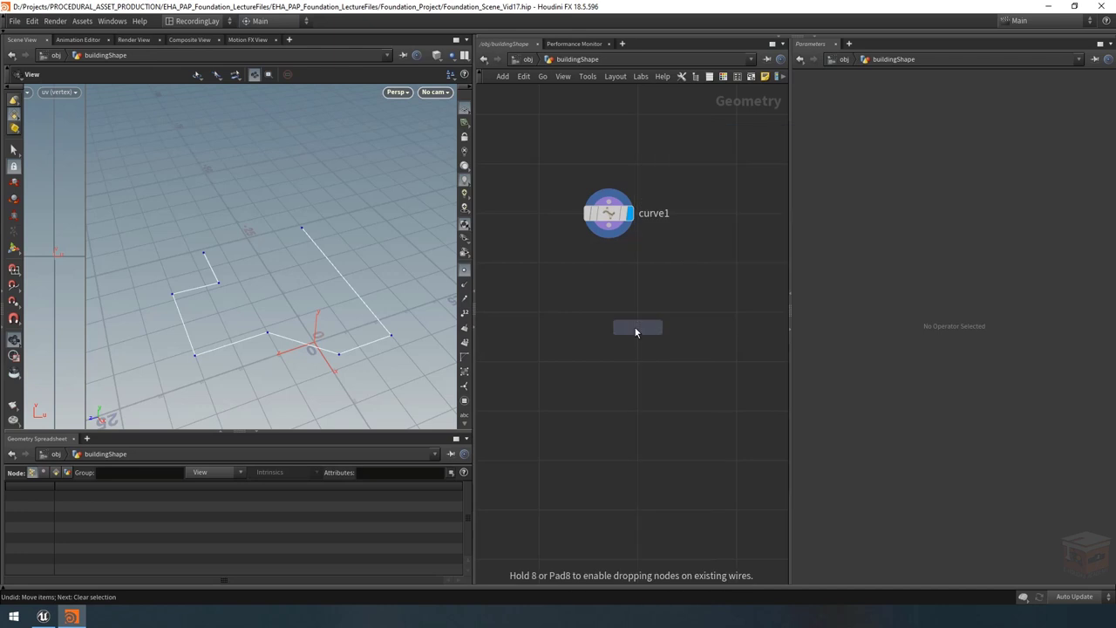
left_click(637, 318)
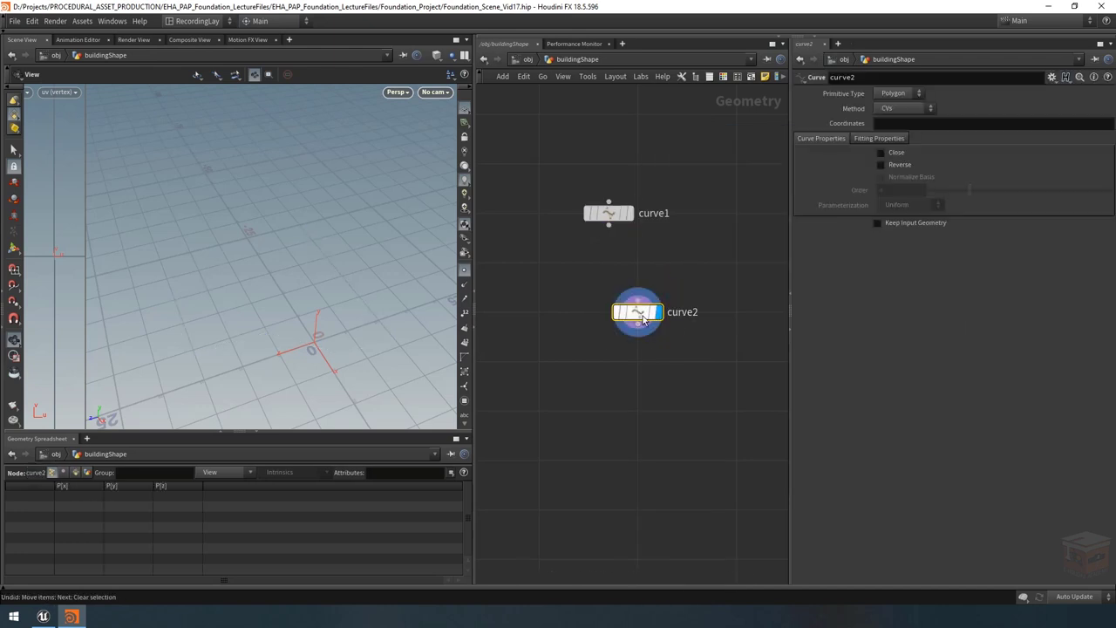
Step: Draw a straight two-point curve in curve2 along the Z axis, snapped to the grid from Z 25 to Z -40
mouse_move(209, 288)
left_mouse_down()
mouse_move(191, 283)
mouse_move(209, 294)
left_mouse_up()
key("Return")
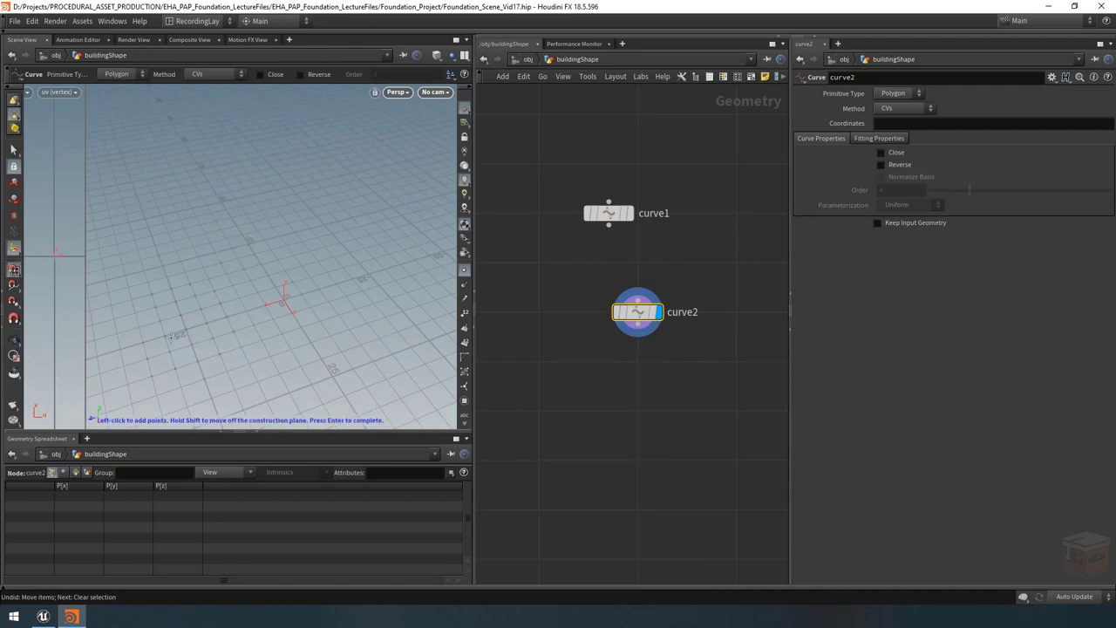
left_click(183, 331)
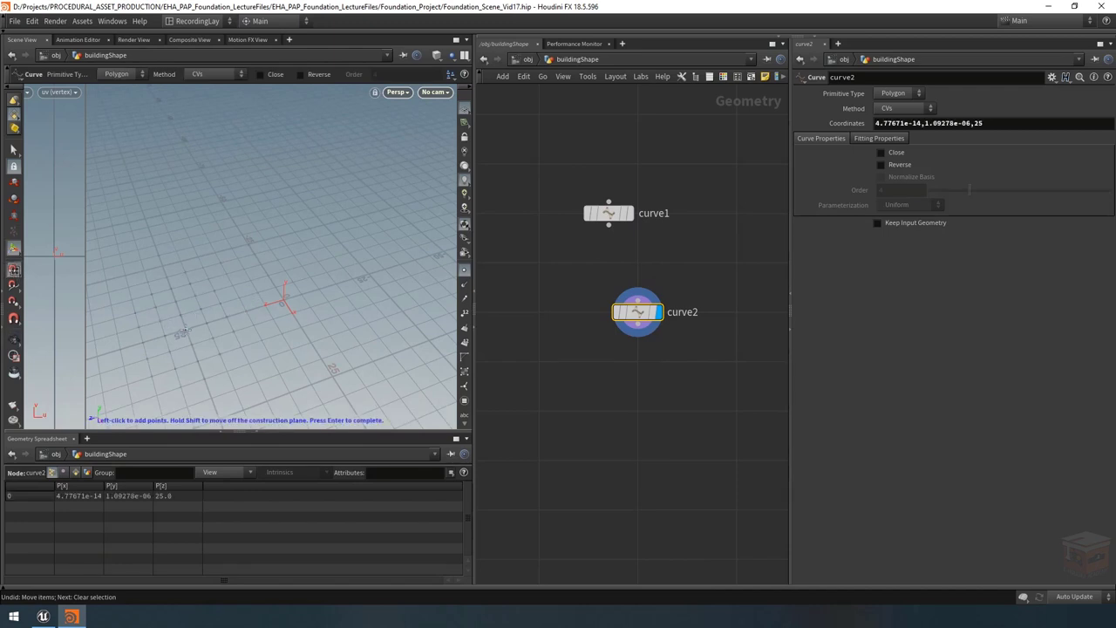
left_click(416, 259)
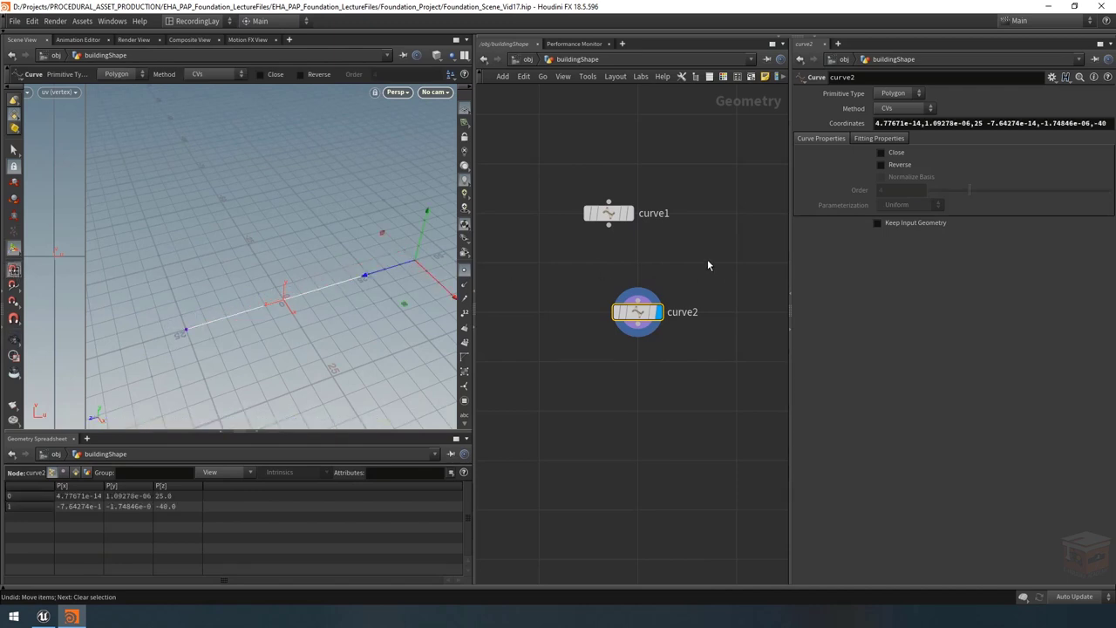
Step: Set the STUD_TOOL_FoundationBuilding Building Input Curve to ../buildingShape/curve2 and inspect the building generated from it
left_click(527, 59)
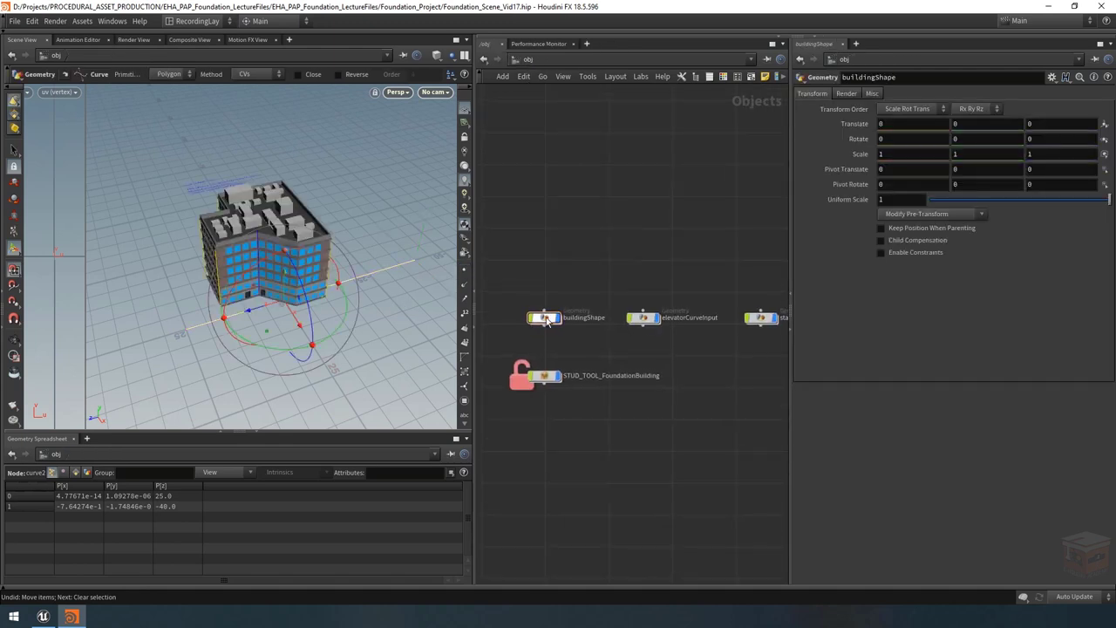
left_click(558, 374)
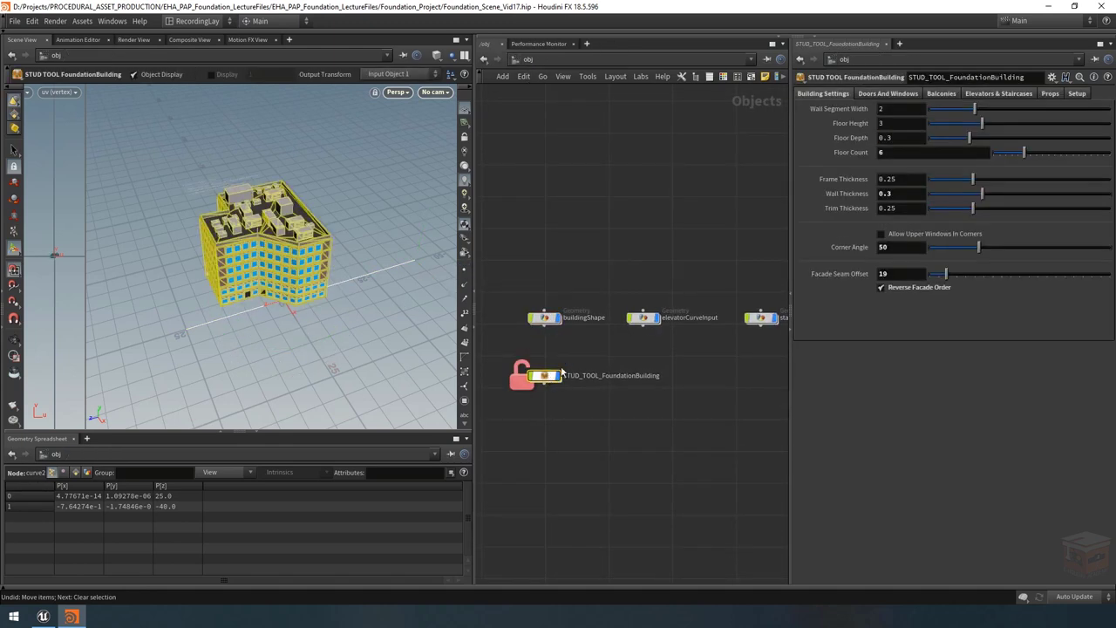
left_click(1077, 93)
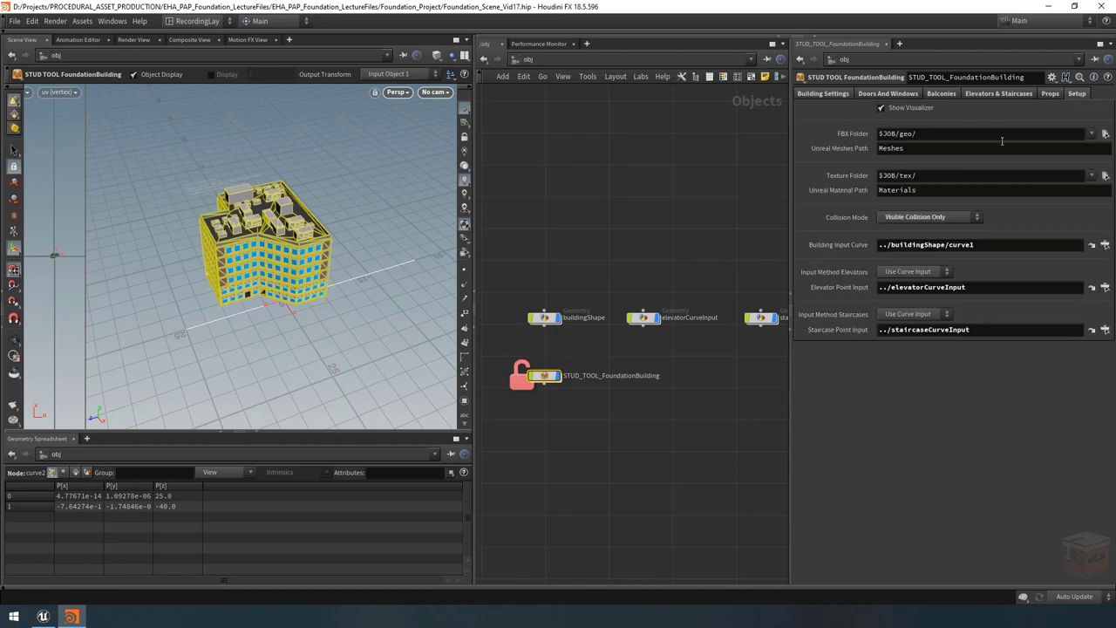
left_click(982, 247)
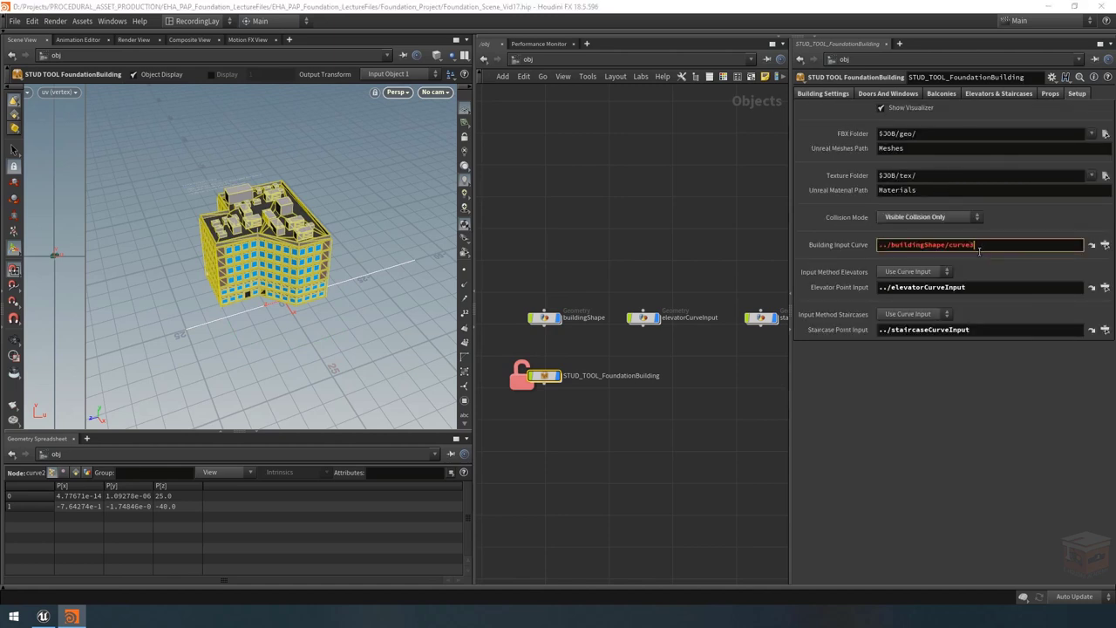
key("BackSpace")
type("2")
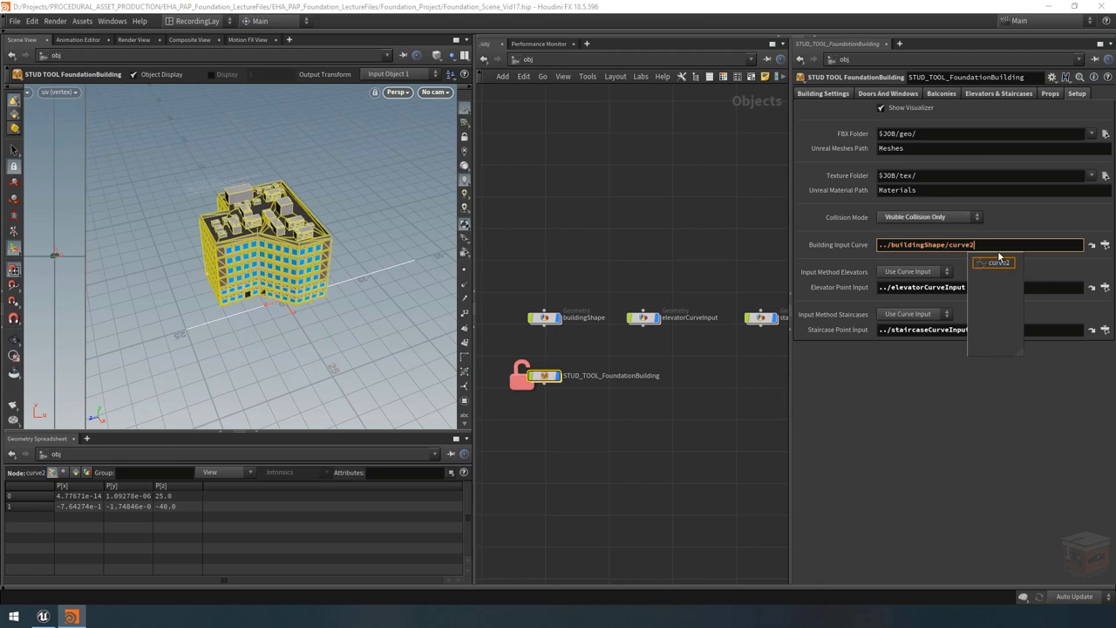
key("Return")
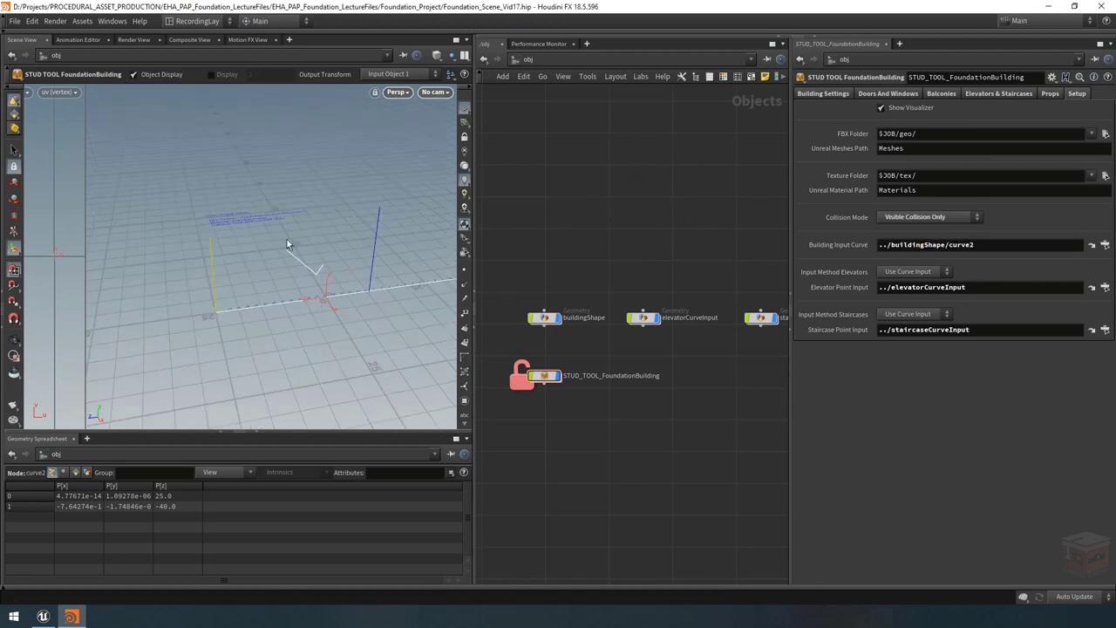
left_click_drag(273, 295, 257, 303, "alt")
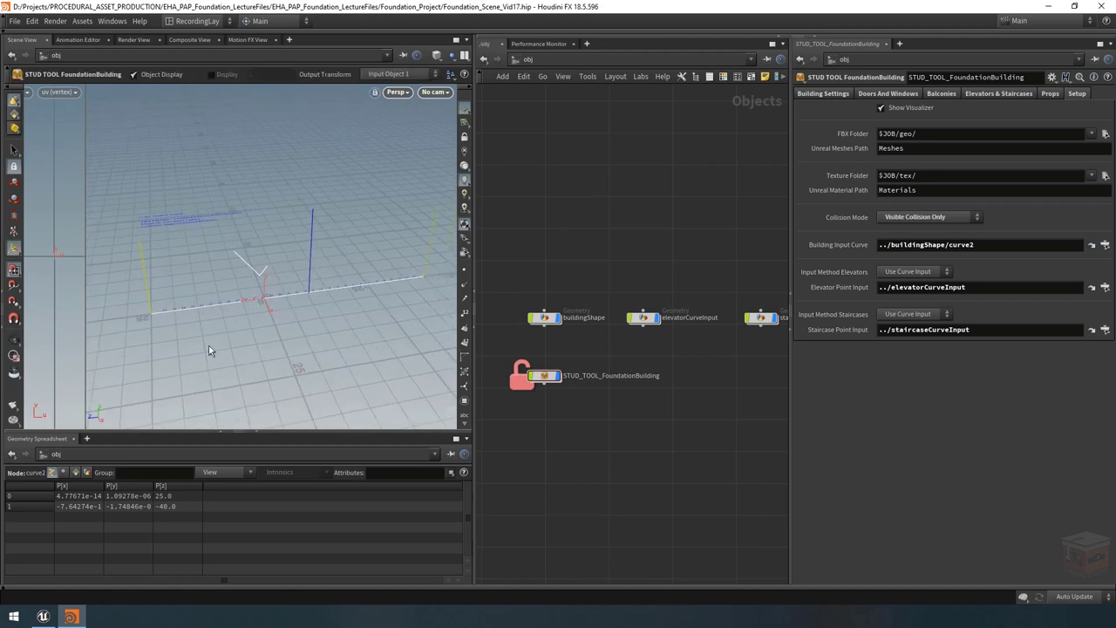
left_click_drag(208, 346, 172, 243, "alt")
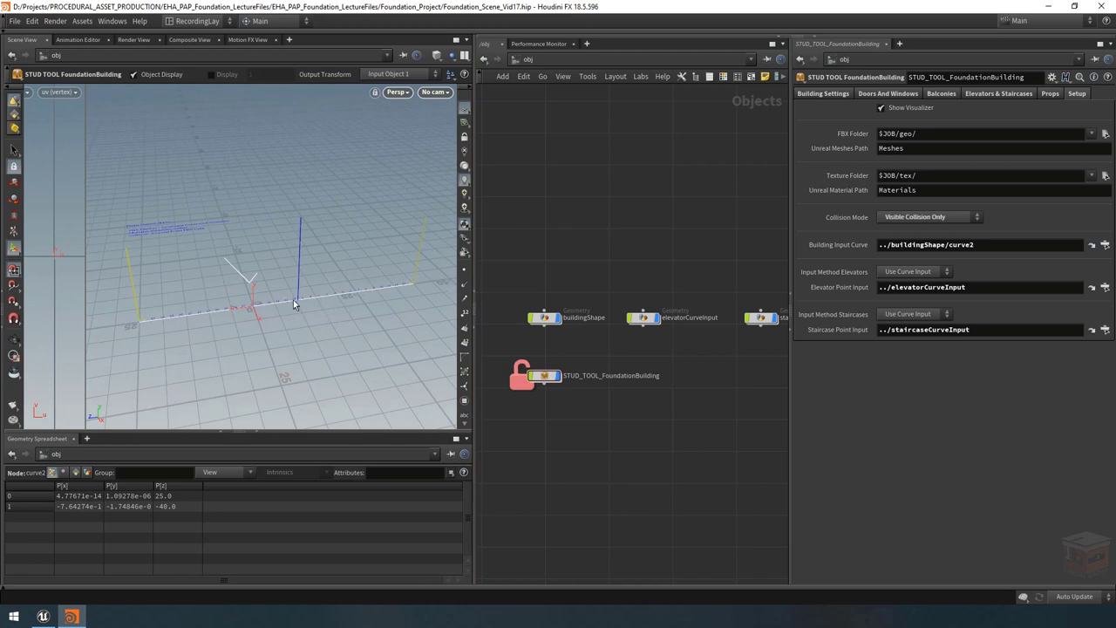
Step: Inside the tool's buildingAsset network, display the output of the widthAttributeSourceGeometry null in the Extrude Walls group
key("Return")
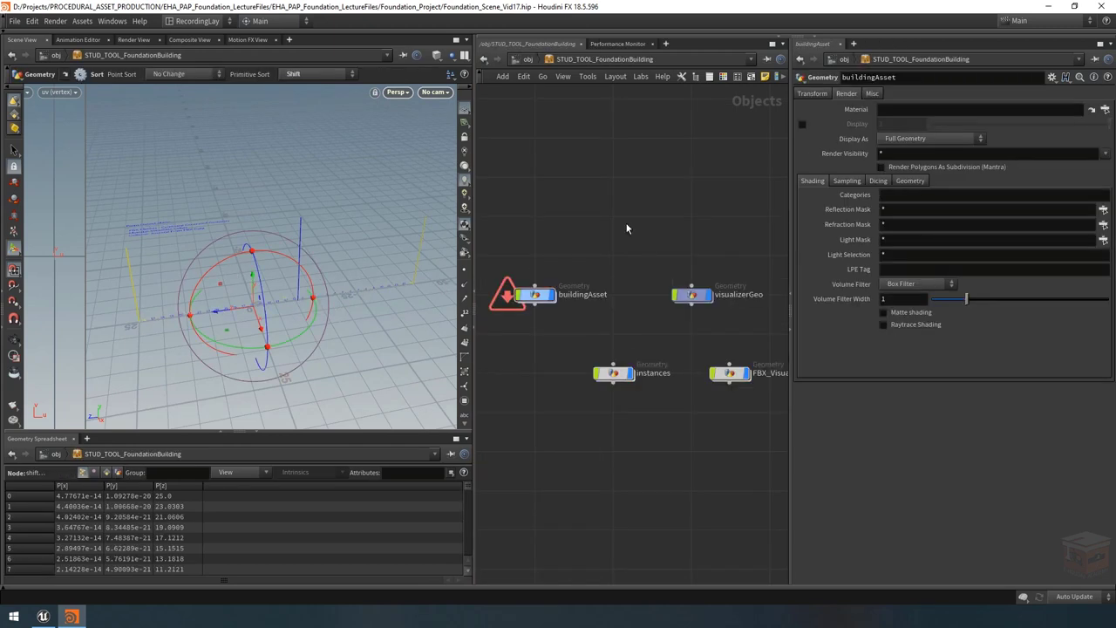
double_click(536, 295)
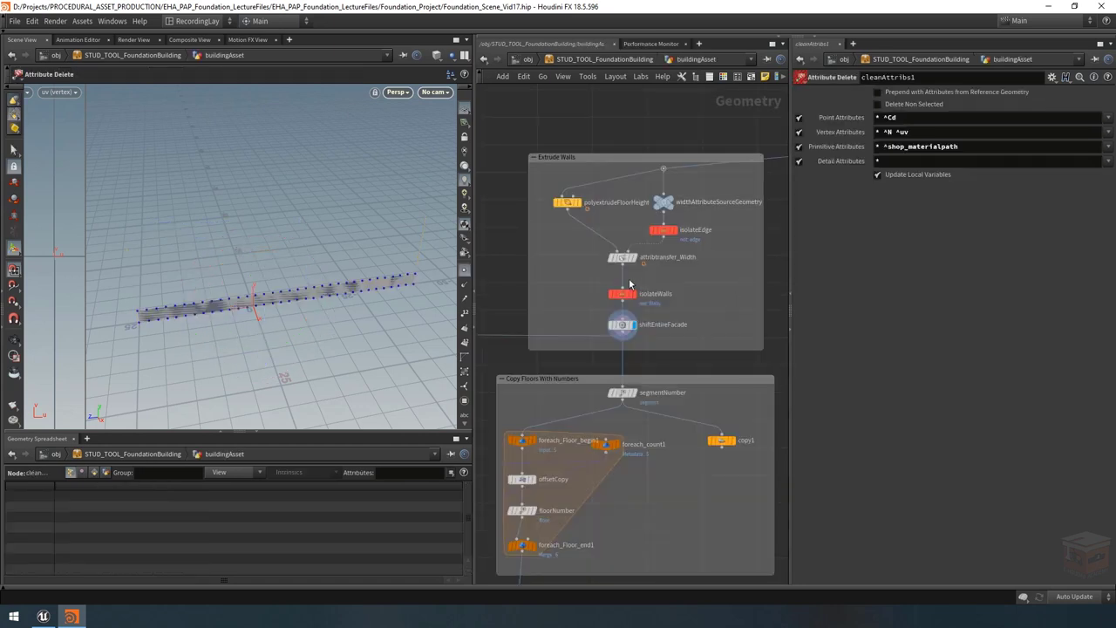
middle_click_drag(671, 202, 676, 222)
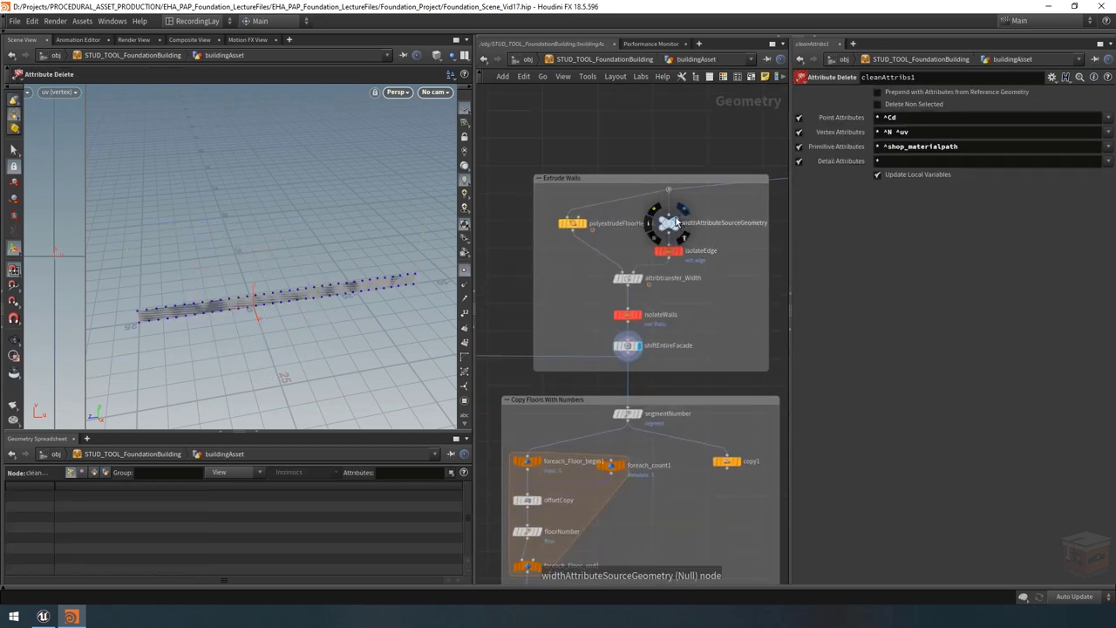
left_click(683, 209)
Step: Show primitive numbers in the viewport and examine the numbering of the segments along the straight curve
left_click_drag(354, 255, 366, 305)
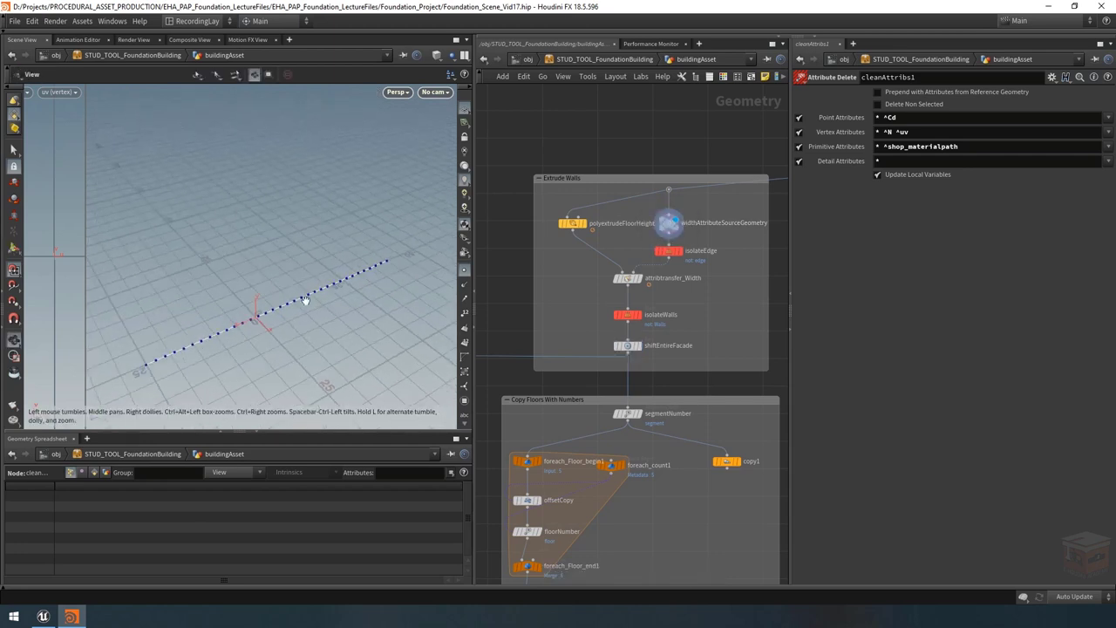
left_click(465, 340)
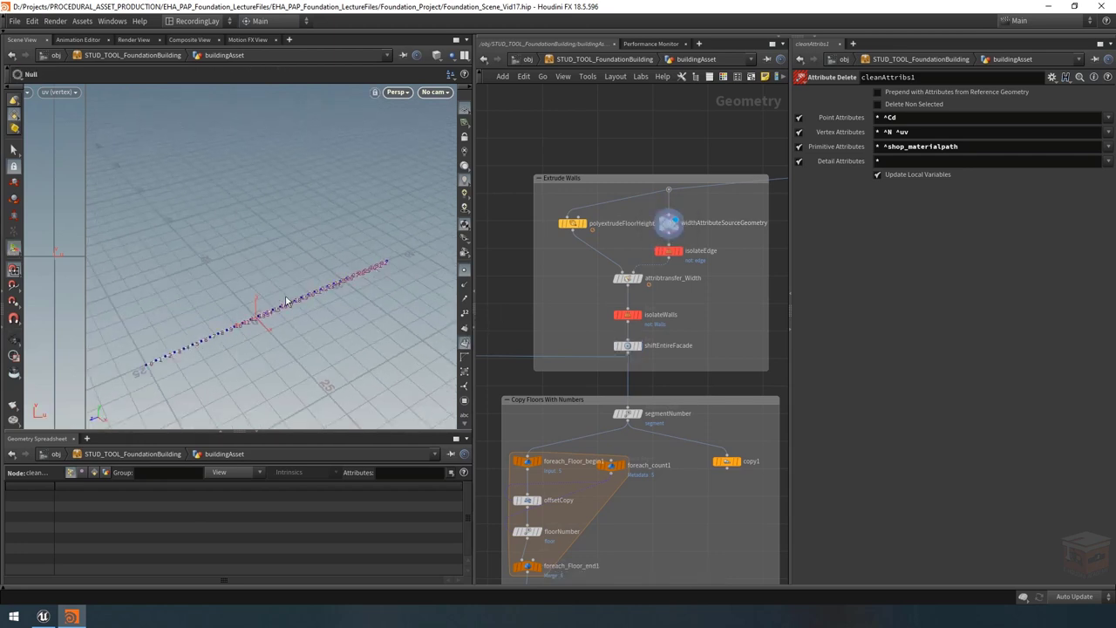
left_click_drag(310, 300, 258, 300)
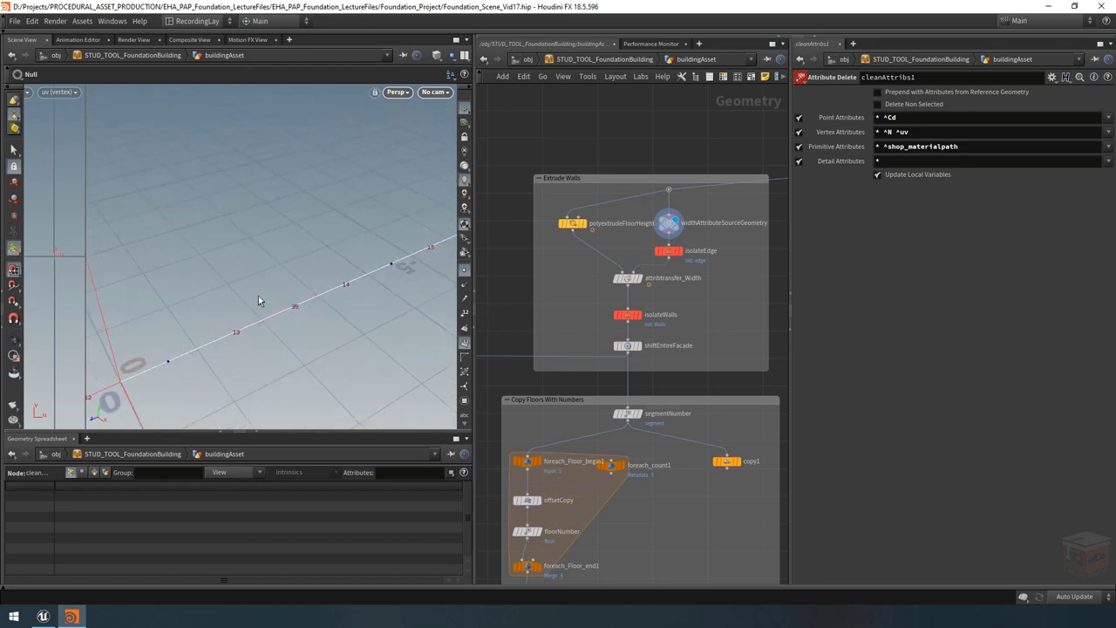
left_click_drag(283, 336, 189, 353)
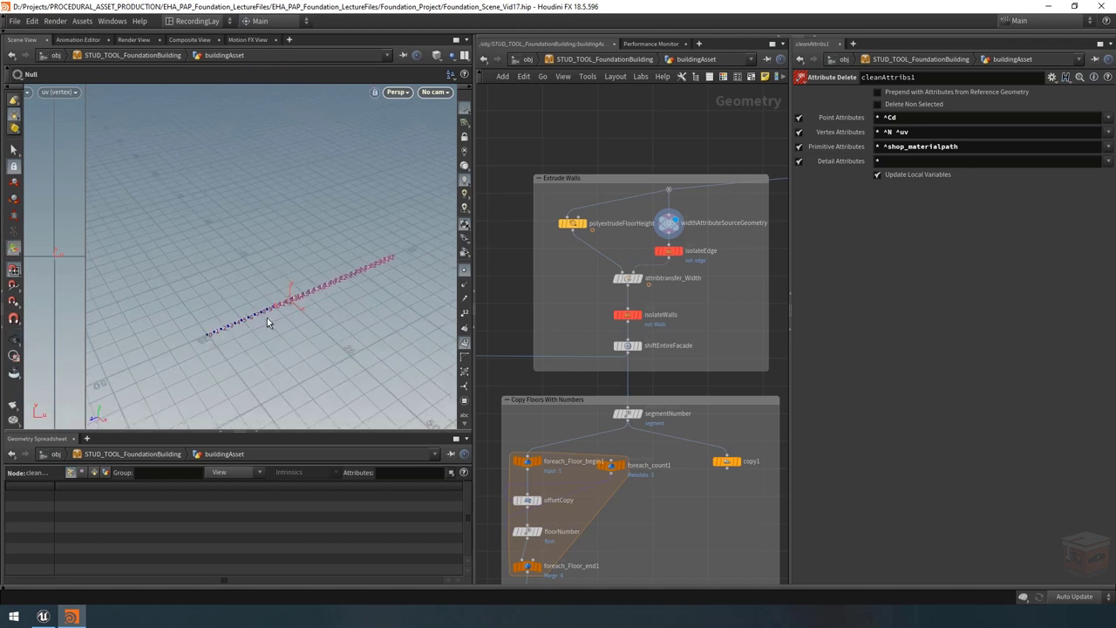
Step: Hide the primitive numbers and display the output of the shiftEntireFacade sort node in the Extrude Walls group
left_click(465, 346)
left_click(638, 346)
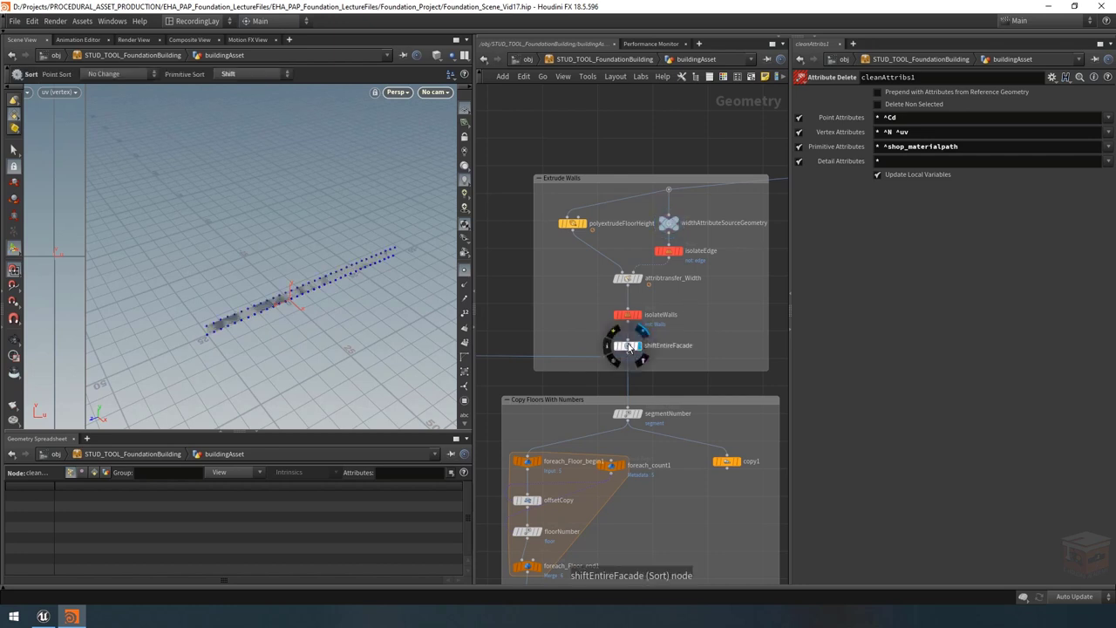
left_click(624, 346)
Step: Display the output of the foreach_Tile_end node and inspect the tiled facade along the straight curve
scroll(602, 375, "down", 6)
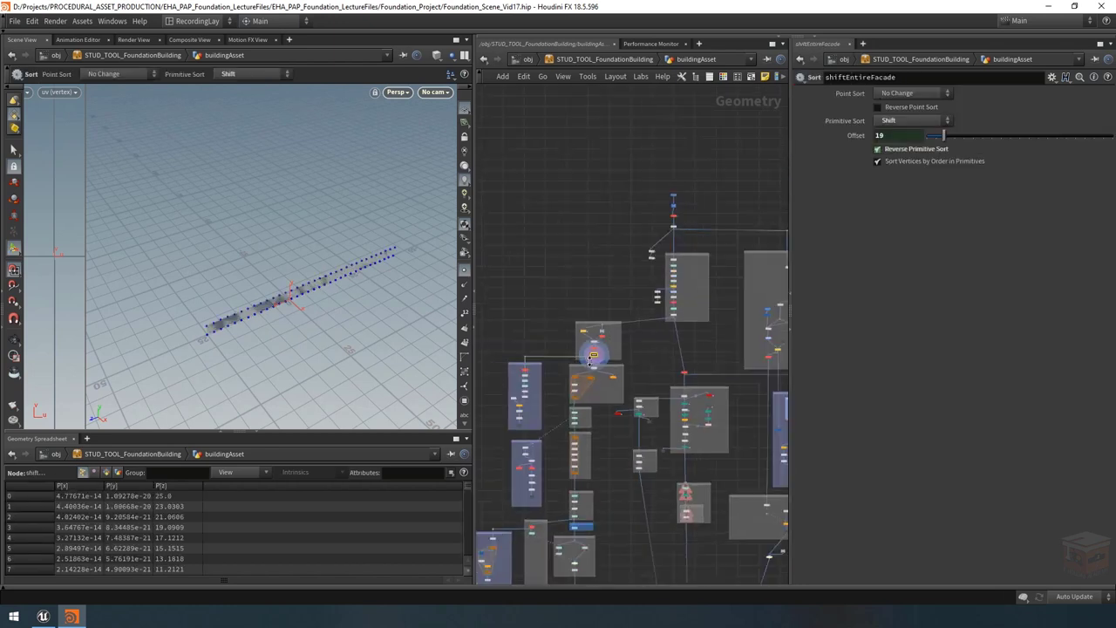
middle_click_drag(586, 333, 600, 180)
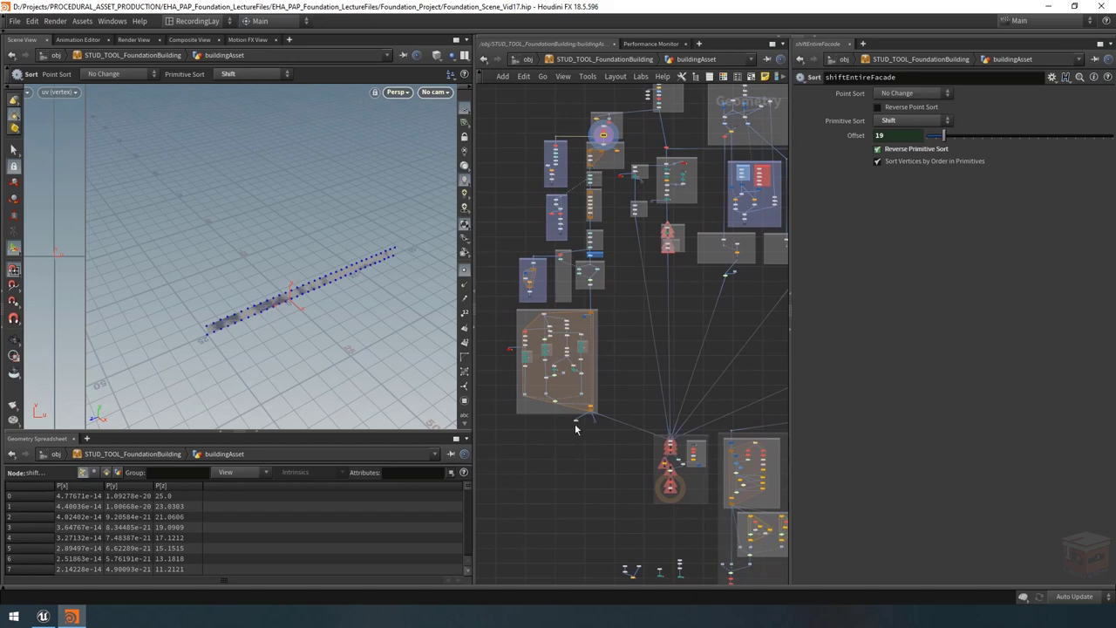
scroll(576, 425, "up", 8)
left_click(578, 395)
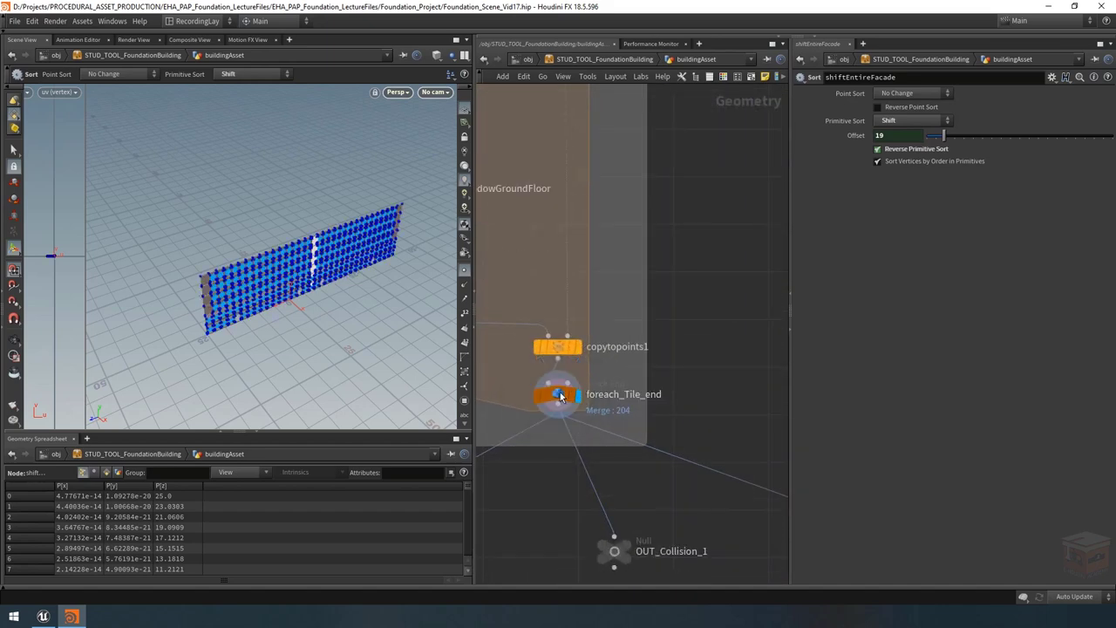
left_click(558, 396)
key("Escape")
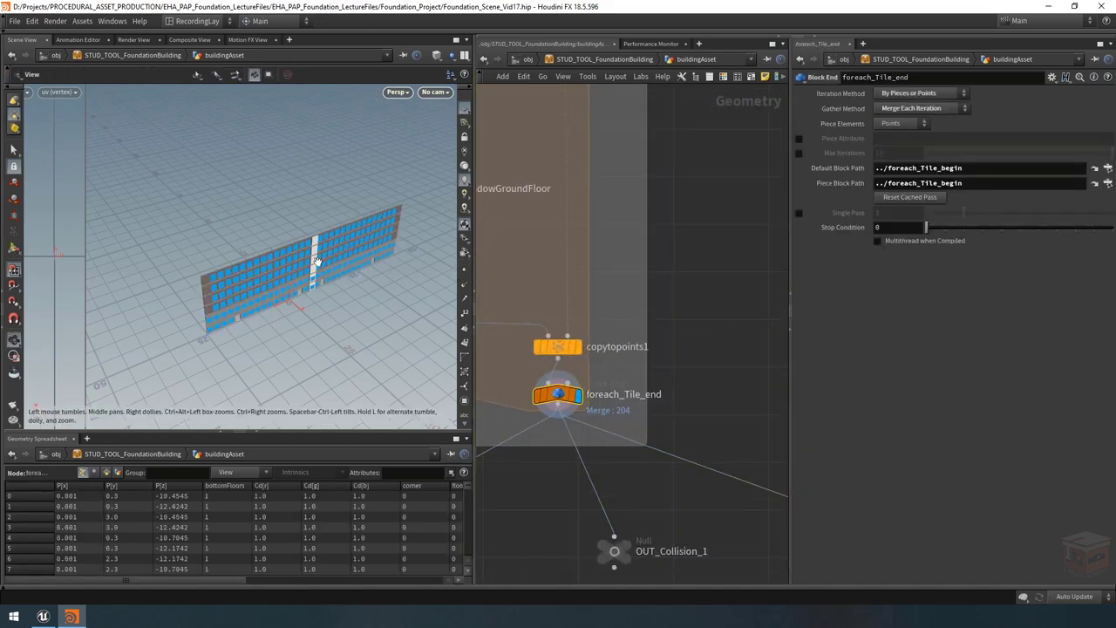
left_click_drag(366, 262, 308, 262)
key("Return")
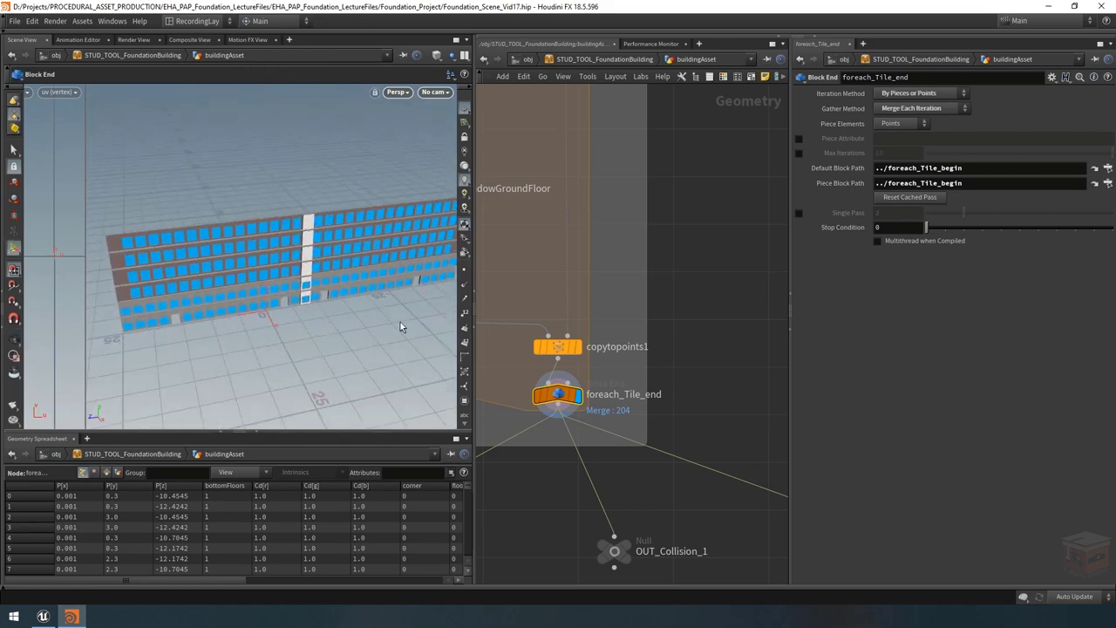
Step: Display the output of the polyfill1 node with primitive numbers shown and examine the segment numbering
scroll(678, 316, "down", 5)
middle_click_drag(678, 316, 631, 455)
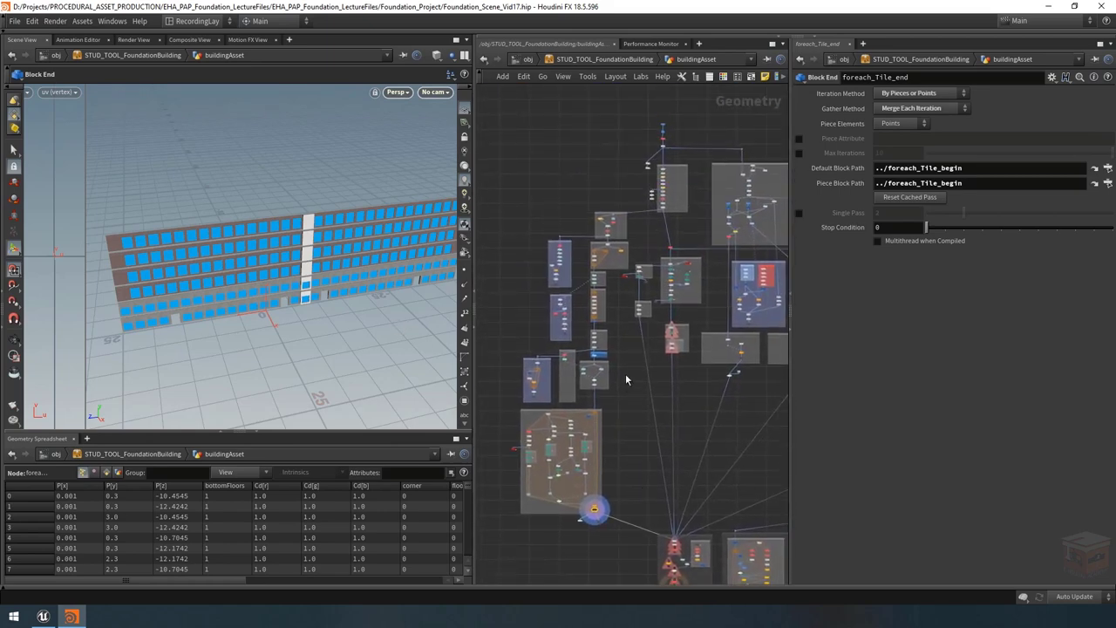
middle_click_drag(626, 379, 639, 450)
scroll(618, 285, "up", 2)
middle_click_drag(636, 280, 594, 298)
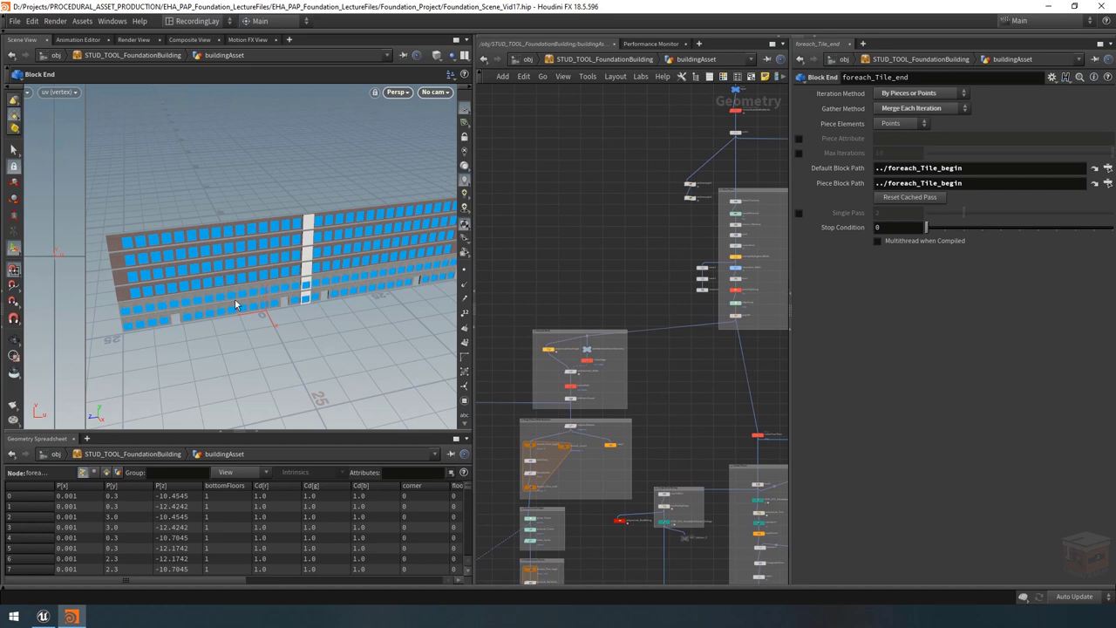
left_click_drag(270, 276, 359, 304)
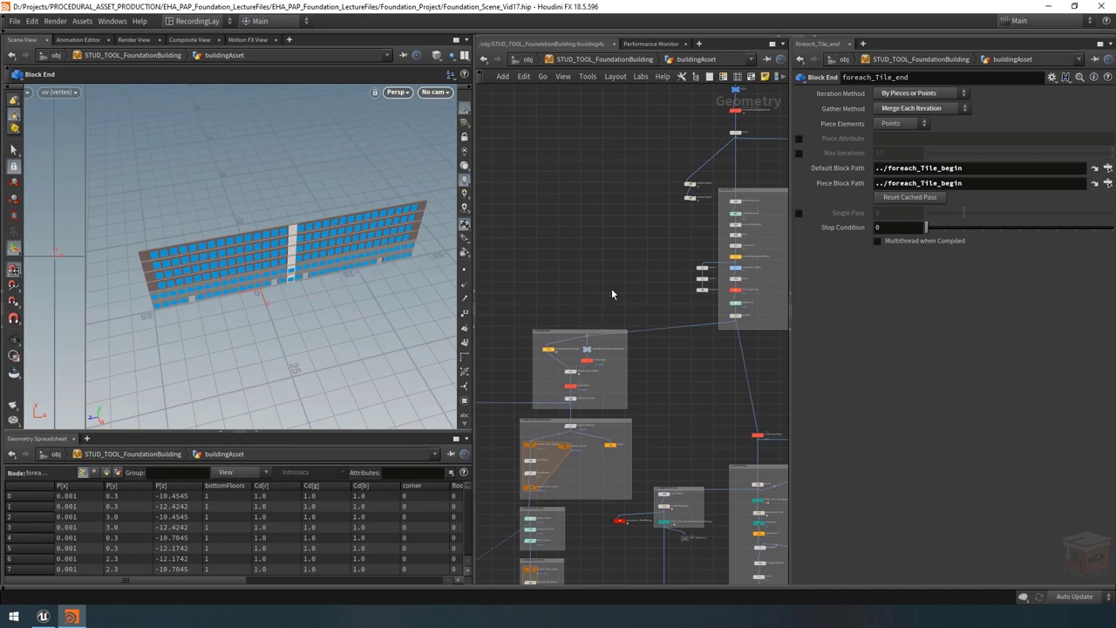
scroll(721, 319, "up", 5)
left_click(748, 312)
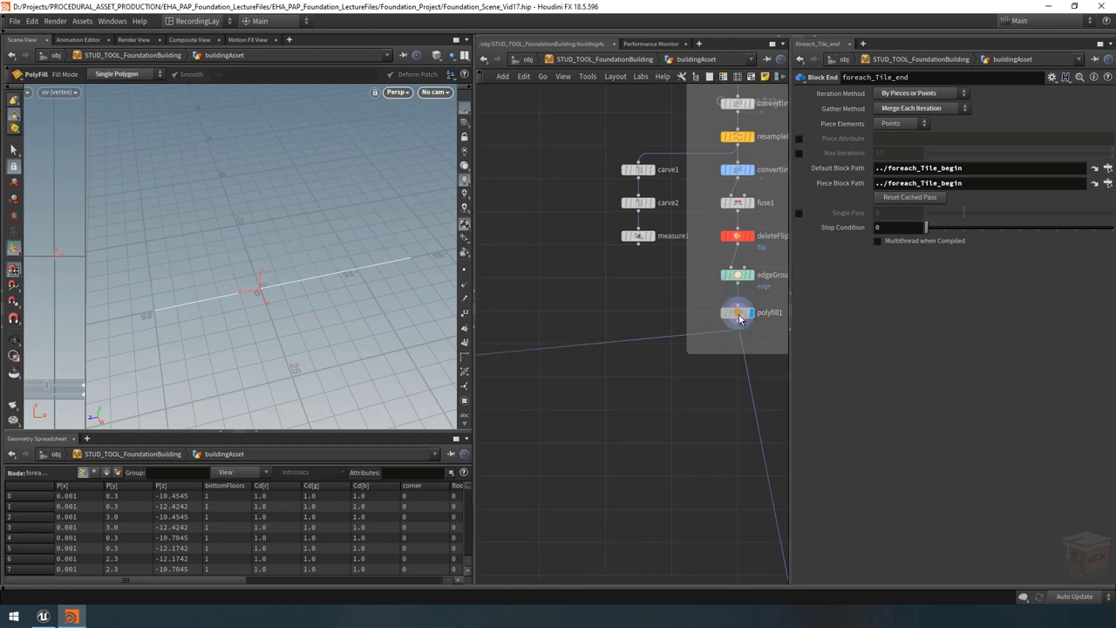
left_click(465, 342)
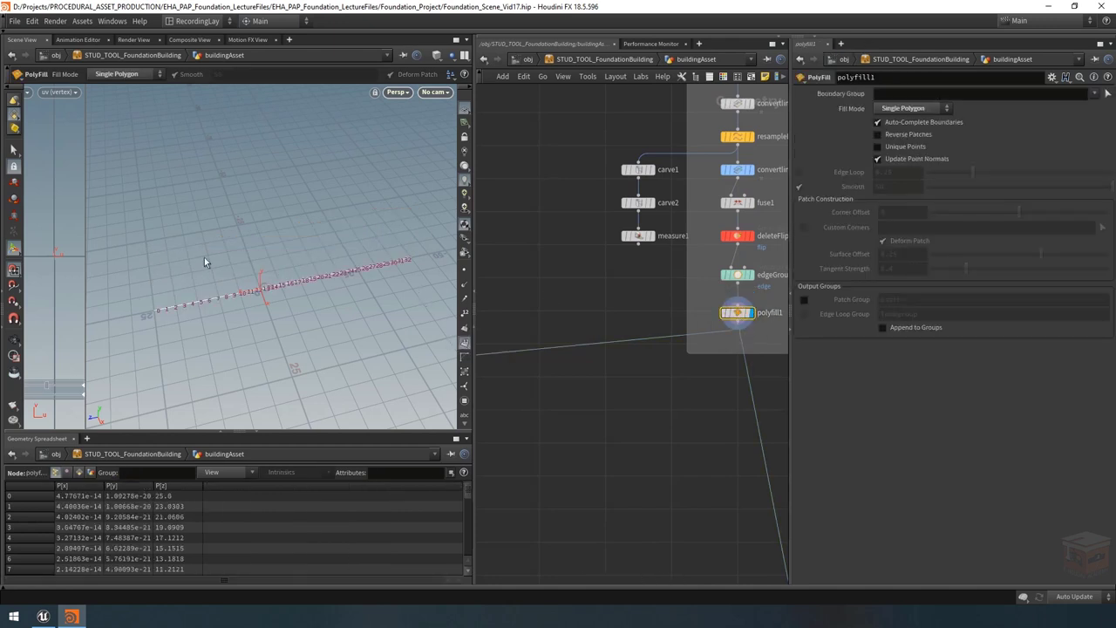
scroll(585, 311, "down", 3)
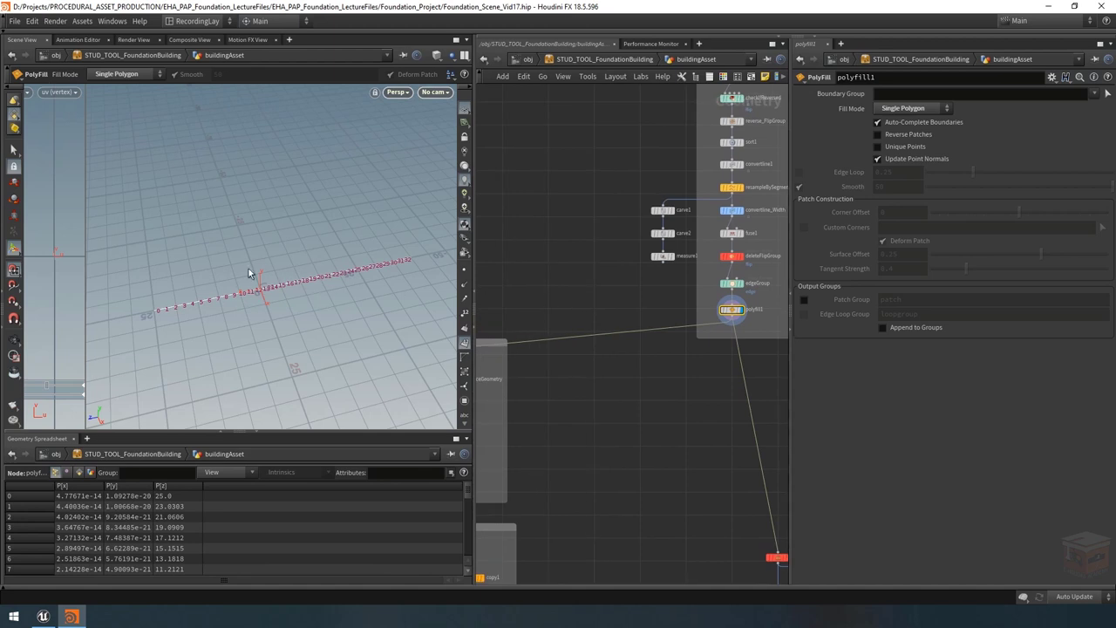
Step: Duplicate the isolateFloorPlane blast with its polyfill1 input and place the copy above the Extrude Walls group
middle_click_drag(650, 439, 602, 349)
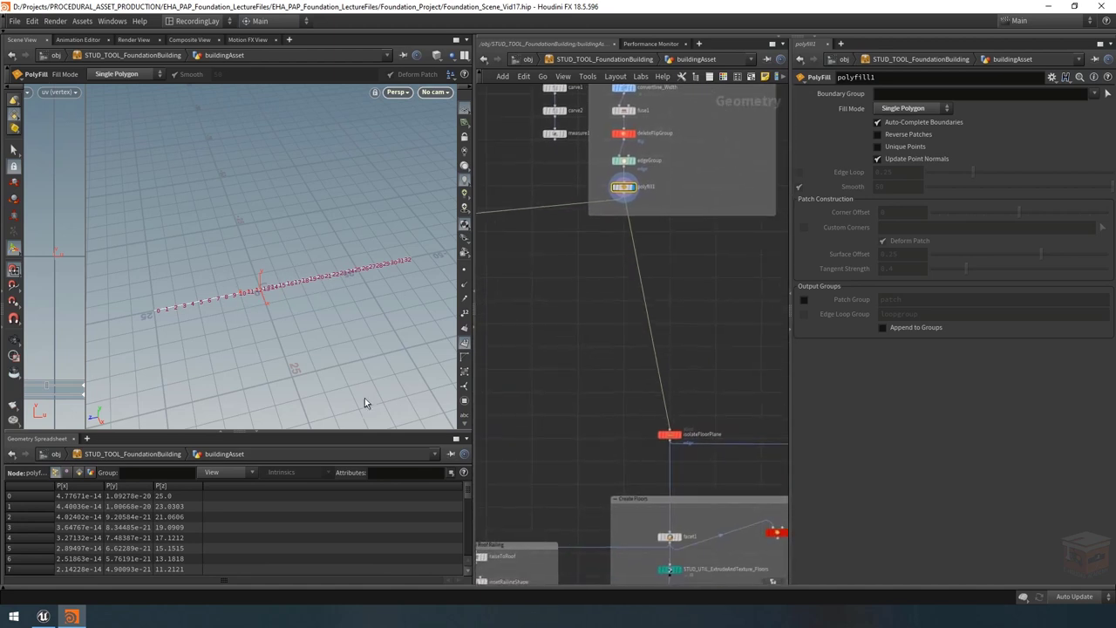
left_click_drag(616, 389, 652, 481)
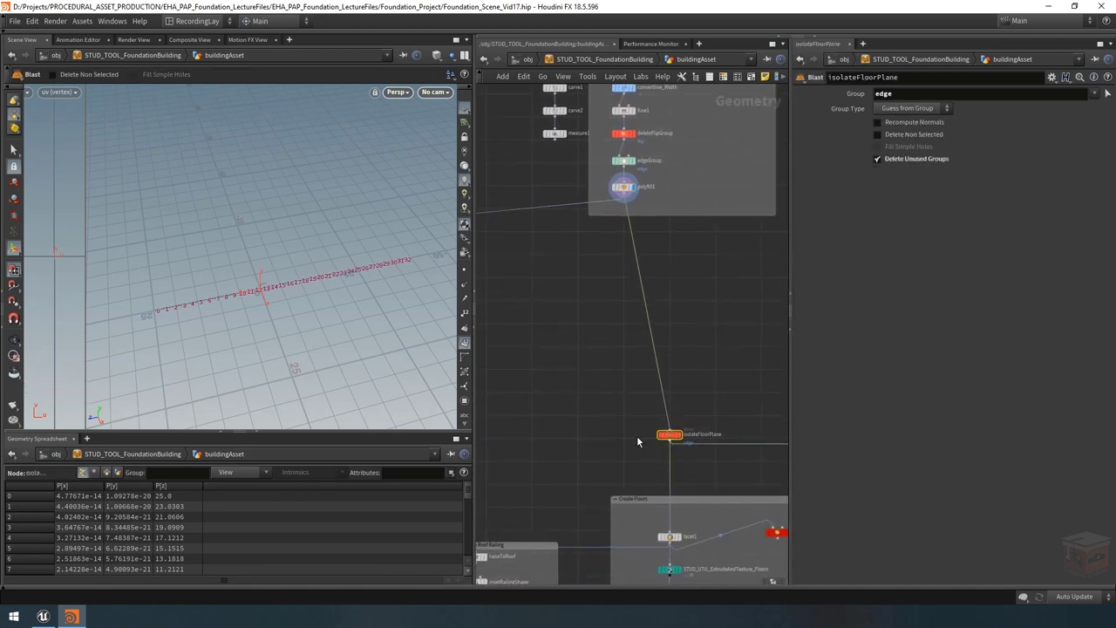
scroll(574, 376, "down", 3)
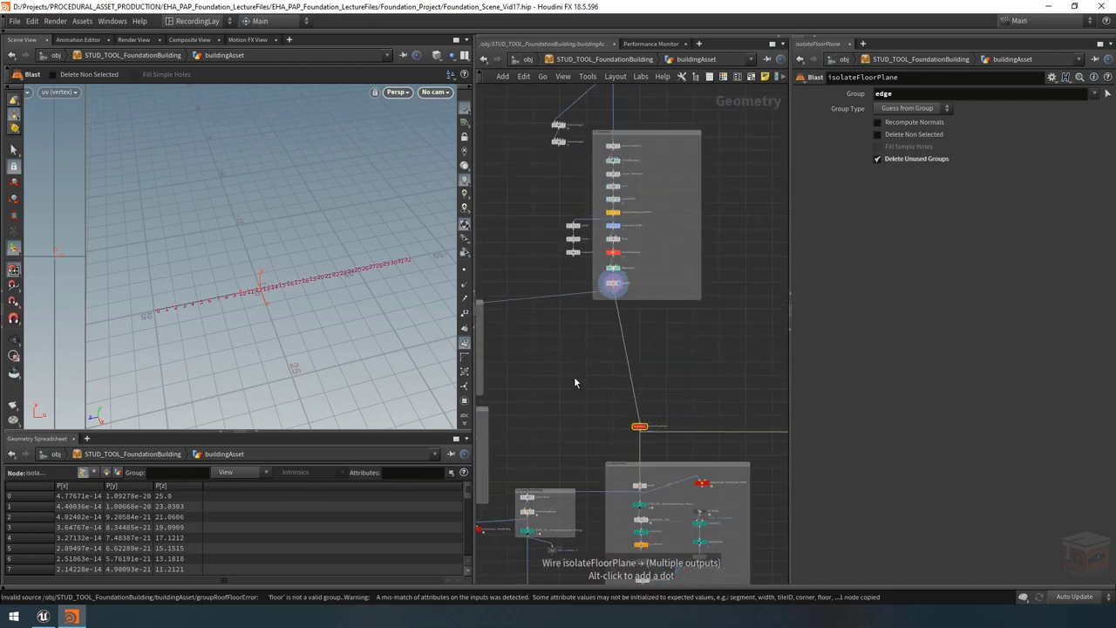
scroll(594, 316, "up", 3)
key("ctrl+c")
key("ctrl+v")
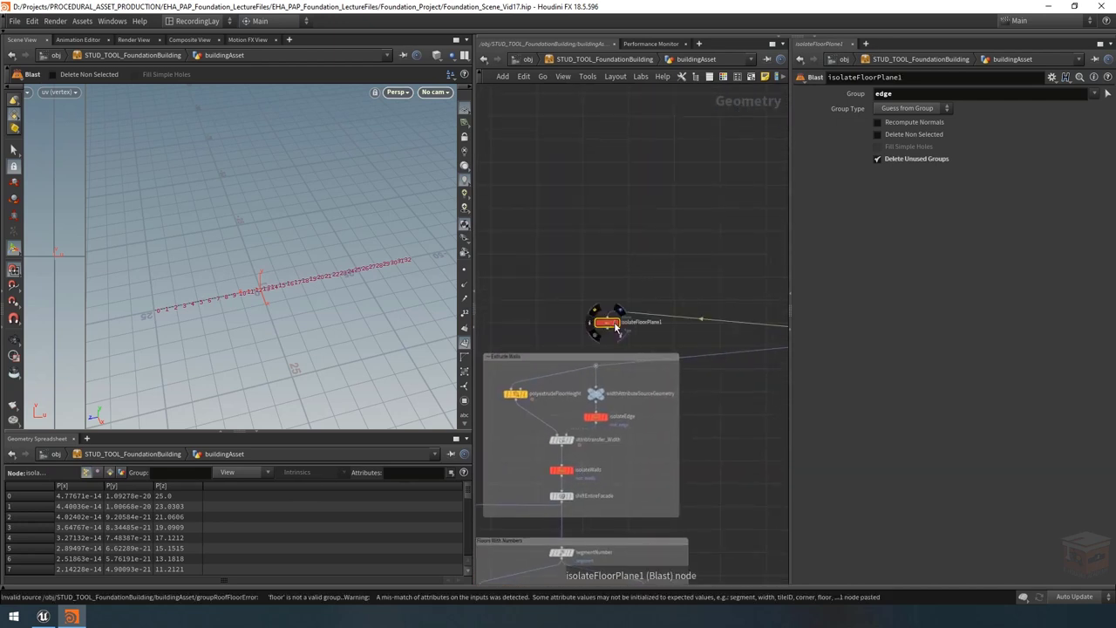
middle_click_drag(660, 331, 623, 341)
scroll(580, 346, "down", 3)
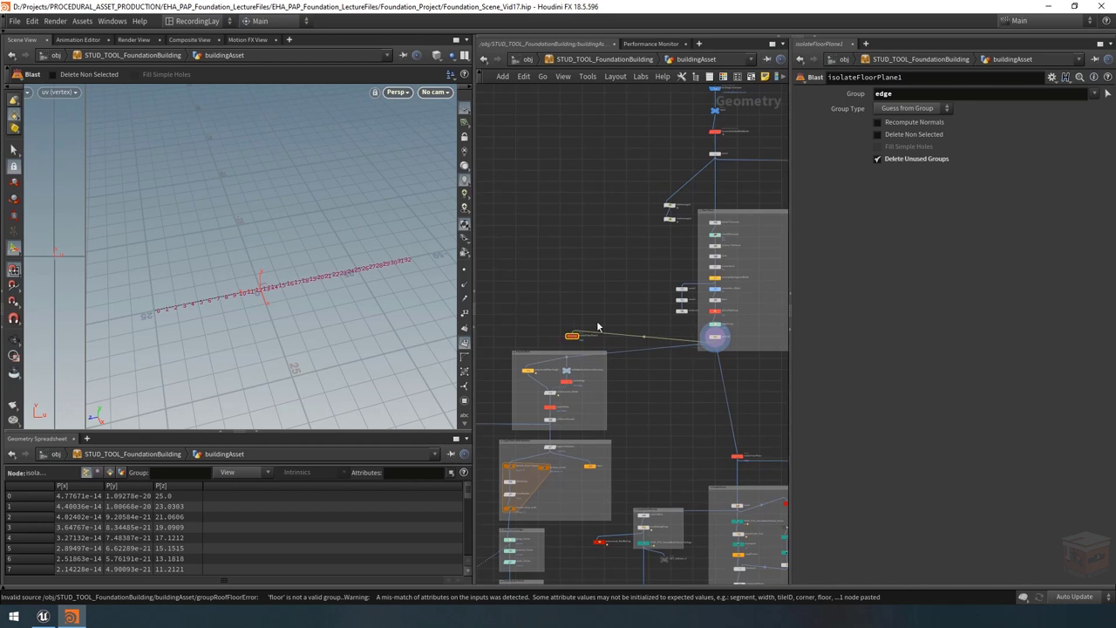
scroll(558, 332, "up", 4)
left_click_drag(571, 336, 546, 256)
Step: Display the output of the duplicated isolateFloorPlane1 blast and inspect its floor polygon in the viewport
left_click(558, 256)
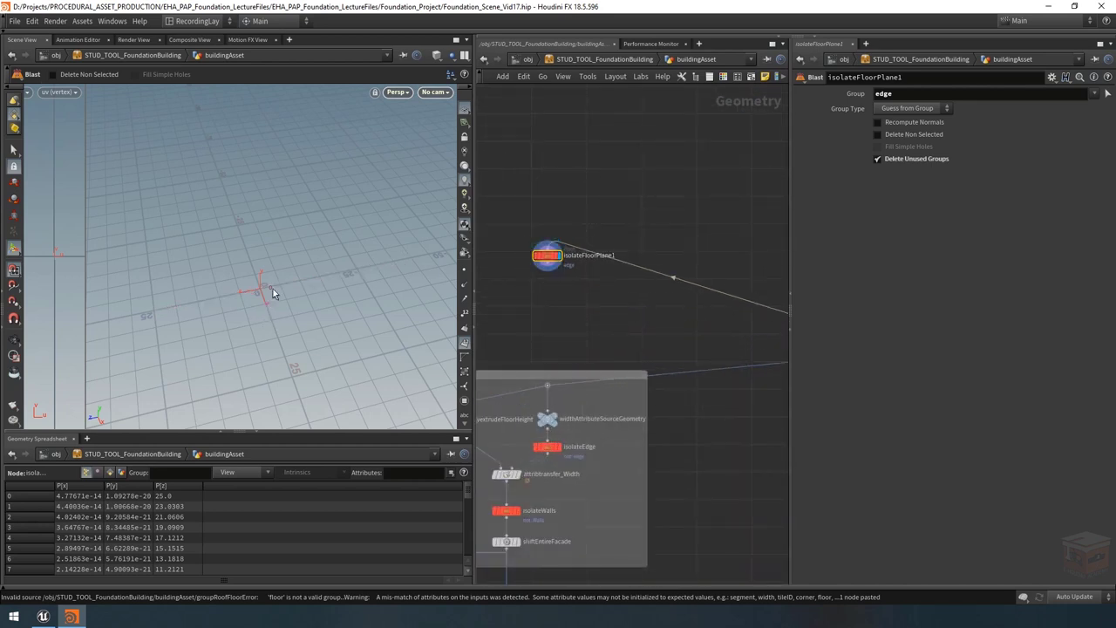
key("Escape")
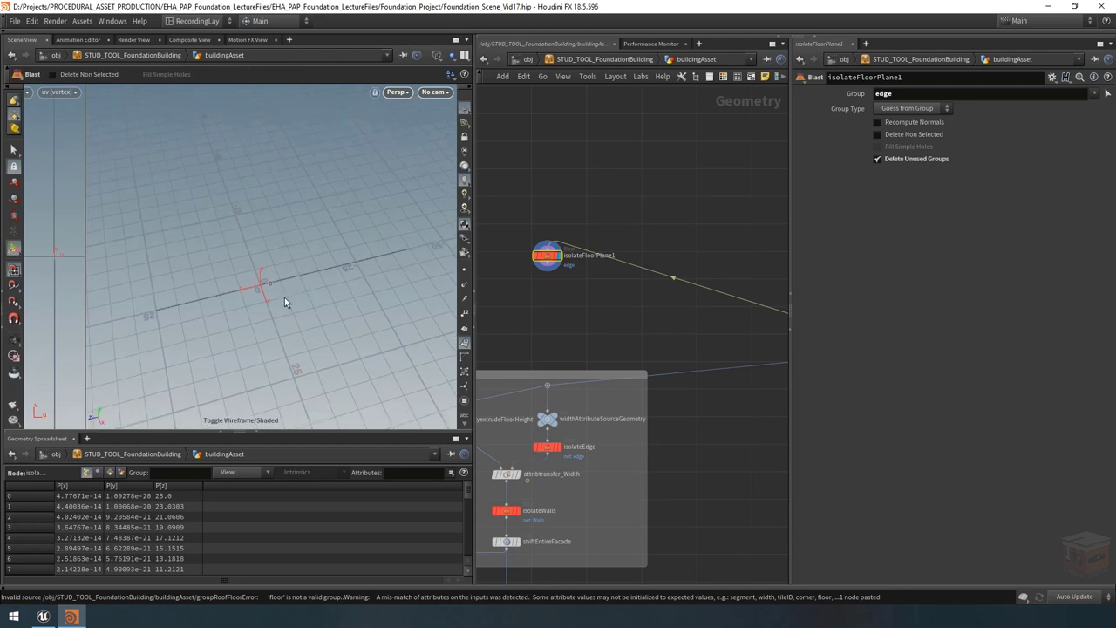
left_click_drag(285, 297, 291, 298)
key("Return")
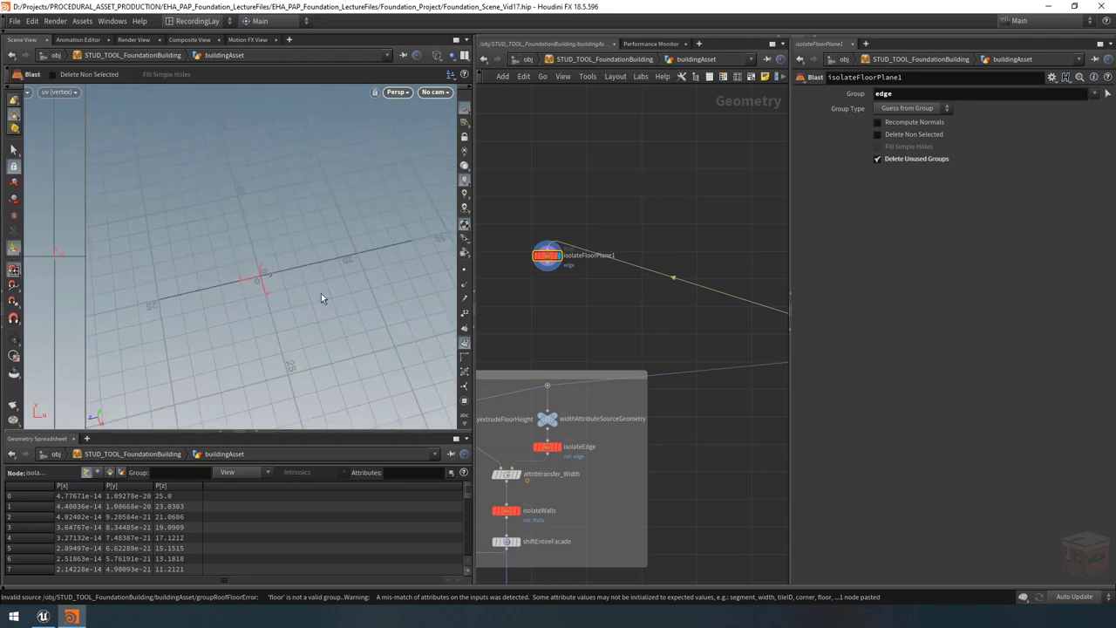
Step: Add a Measure node for area after isolateFloorPlane1 and show its primitive attributes in the spreadsheet
middle_click_drag(562, 330, 622, 330)
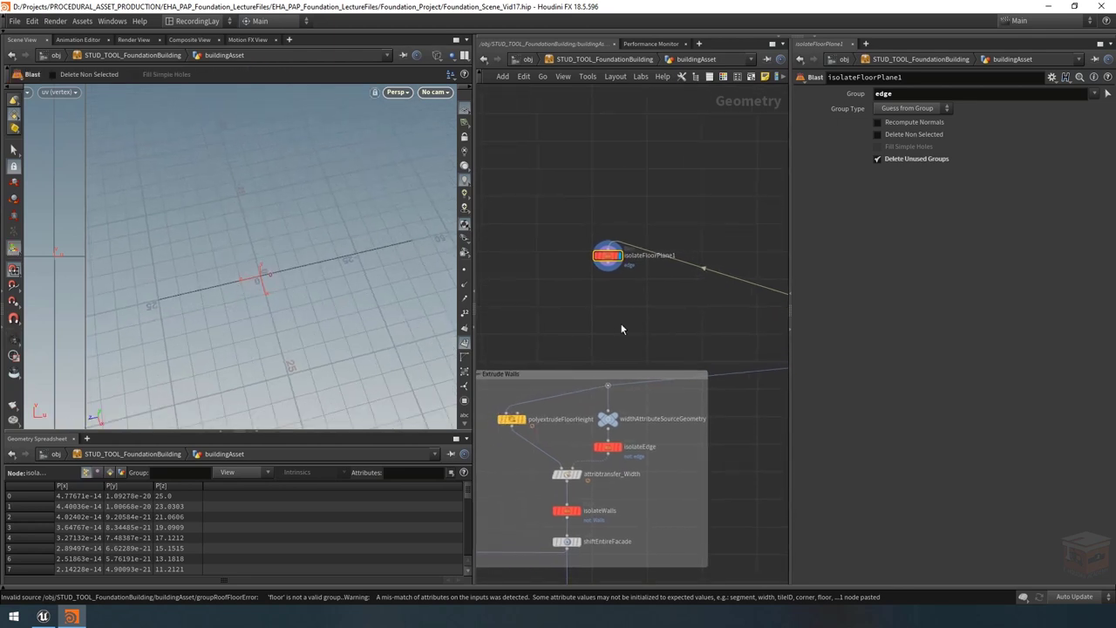
key("Tab")
type("measure")
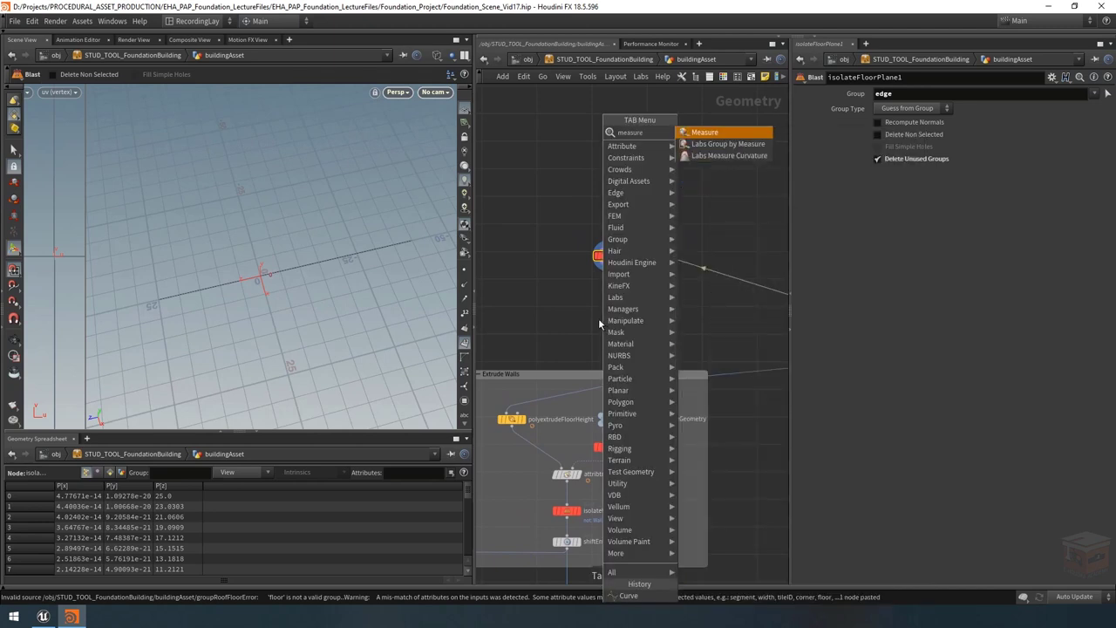
key("Return")
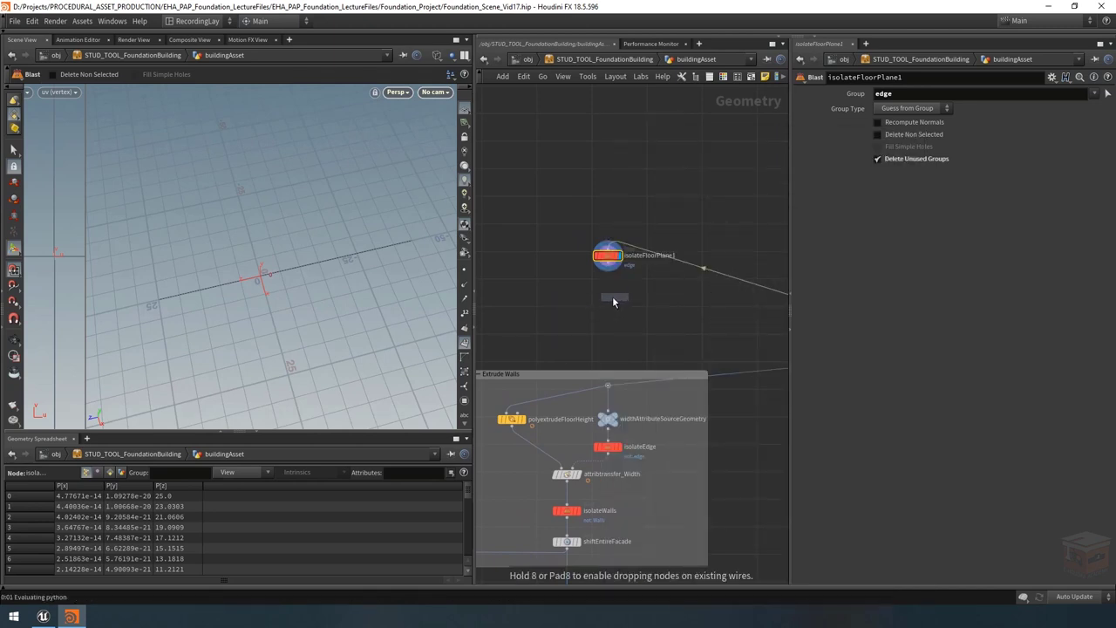
left_click(607, 296)
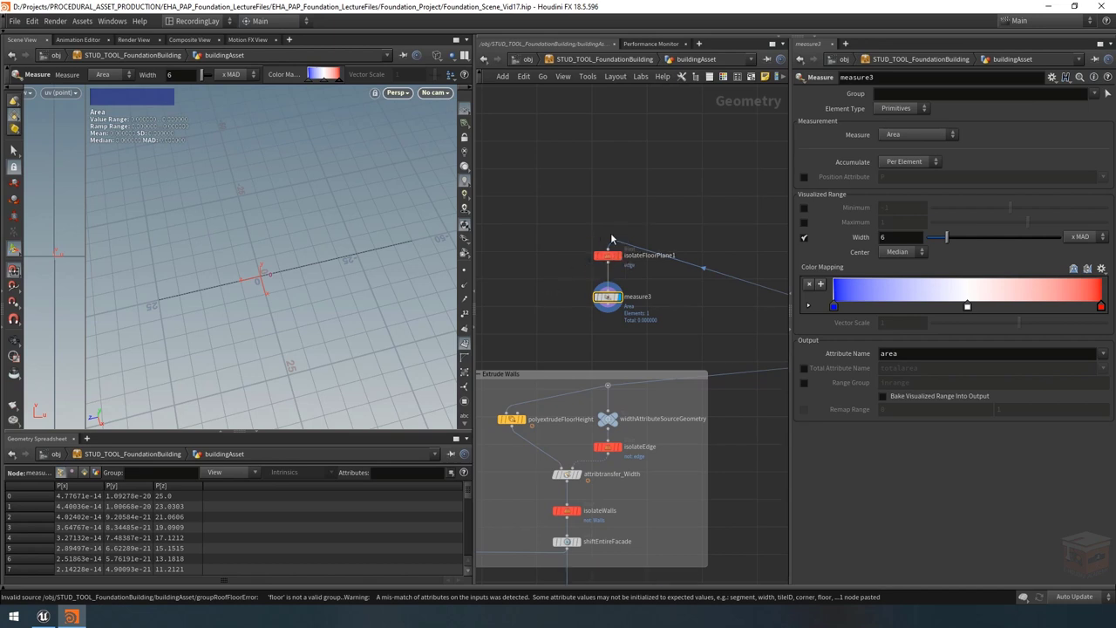
left_click(84, 472)
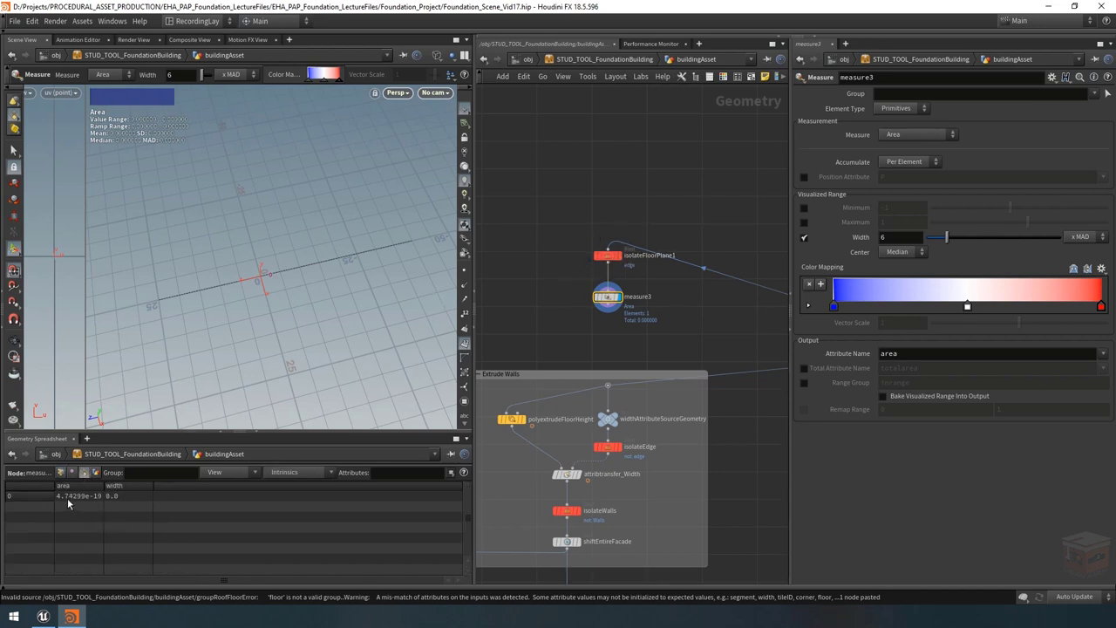
left_click_drag(103, 485, 162, 486)
Step: Display isolateFloorPlane1 again and add an Ends node beside it
left_click(619, 256)
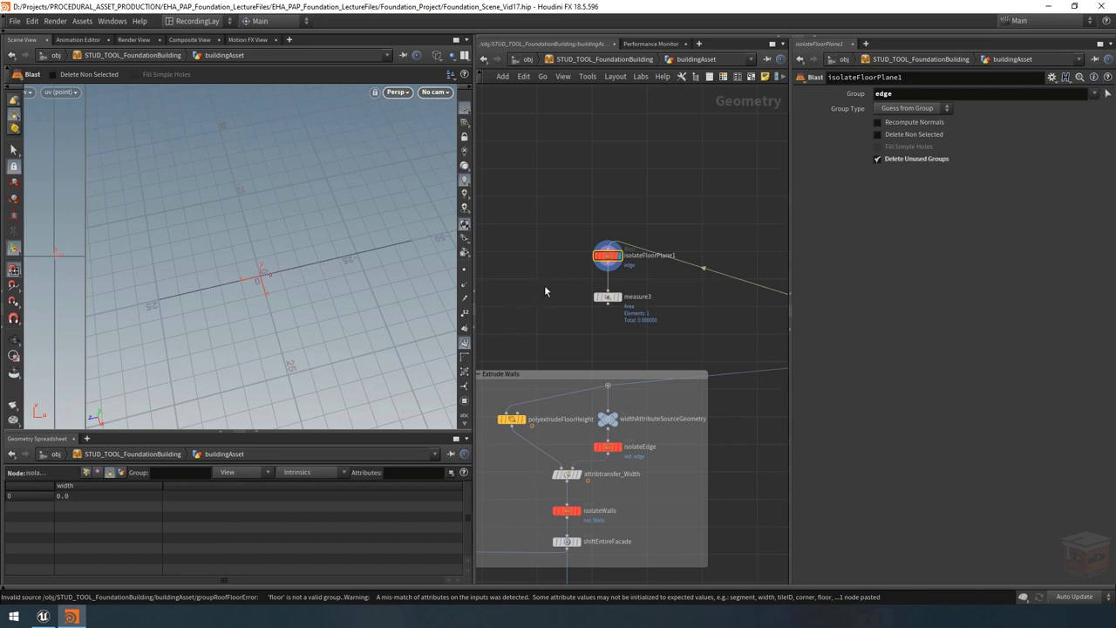
middle_click_drag(544, 285, 574, 291)
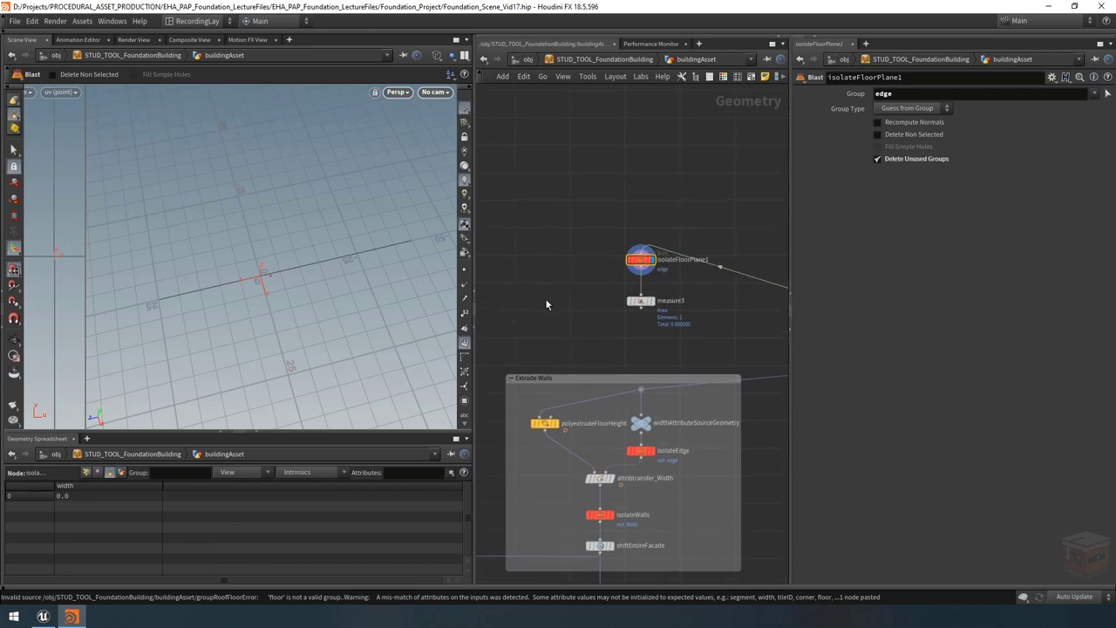
key("Tab")
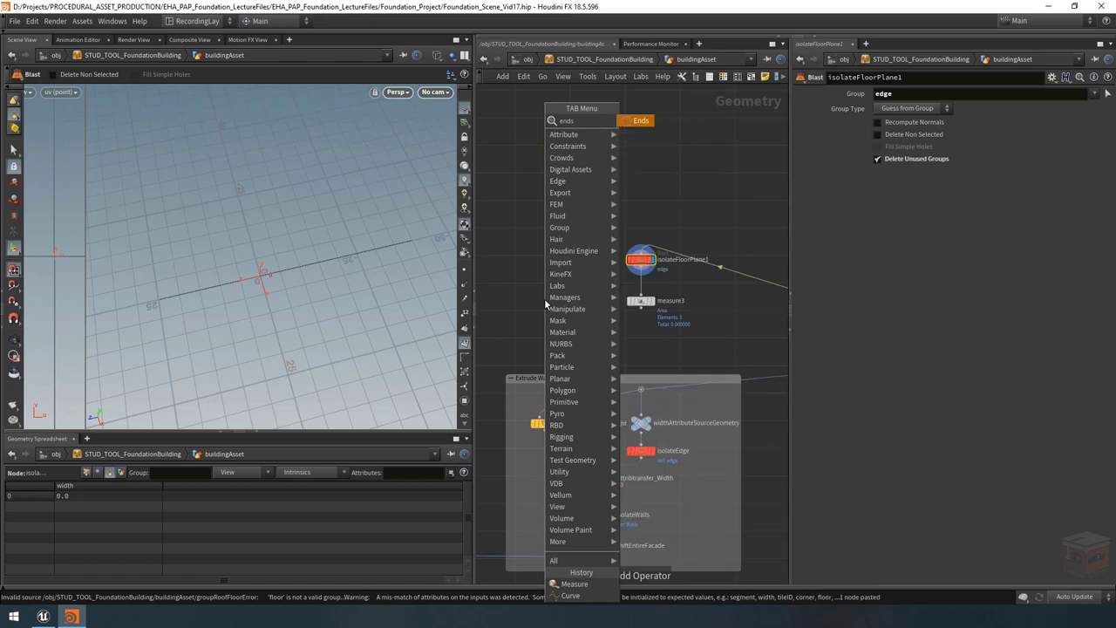
key("Return")
left_click(567, 295)
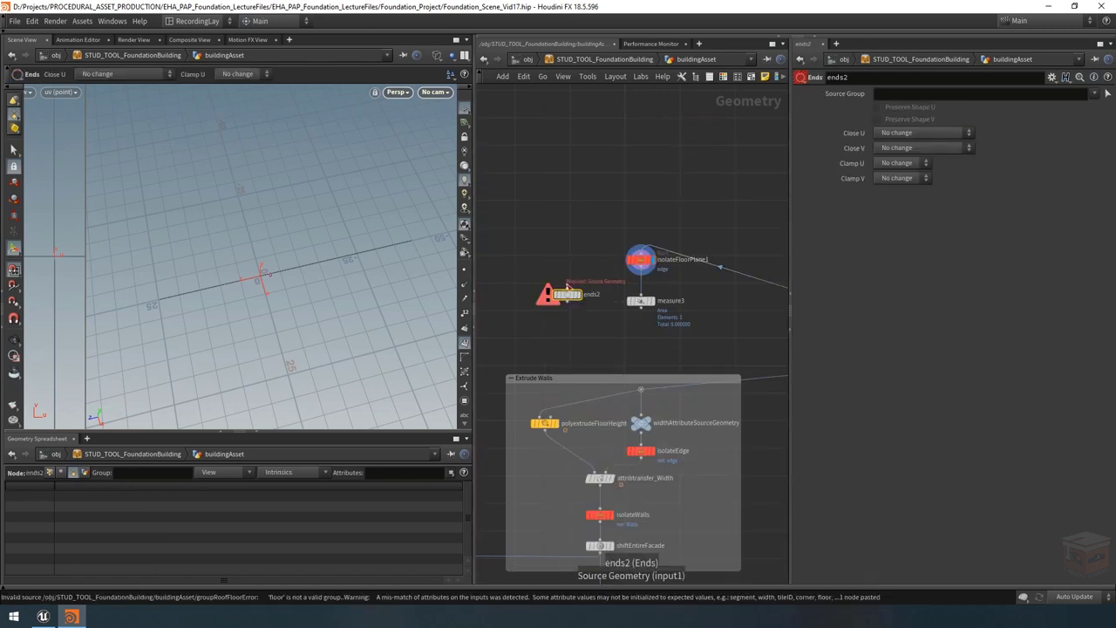
Step: Pin a dot on the isolateFloorPlane1 input wire, connect the Ends node to it and align that node beside the blast
left_click(568, 289)
left_click(642, 249)
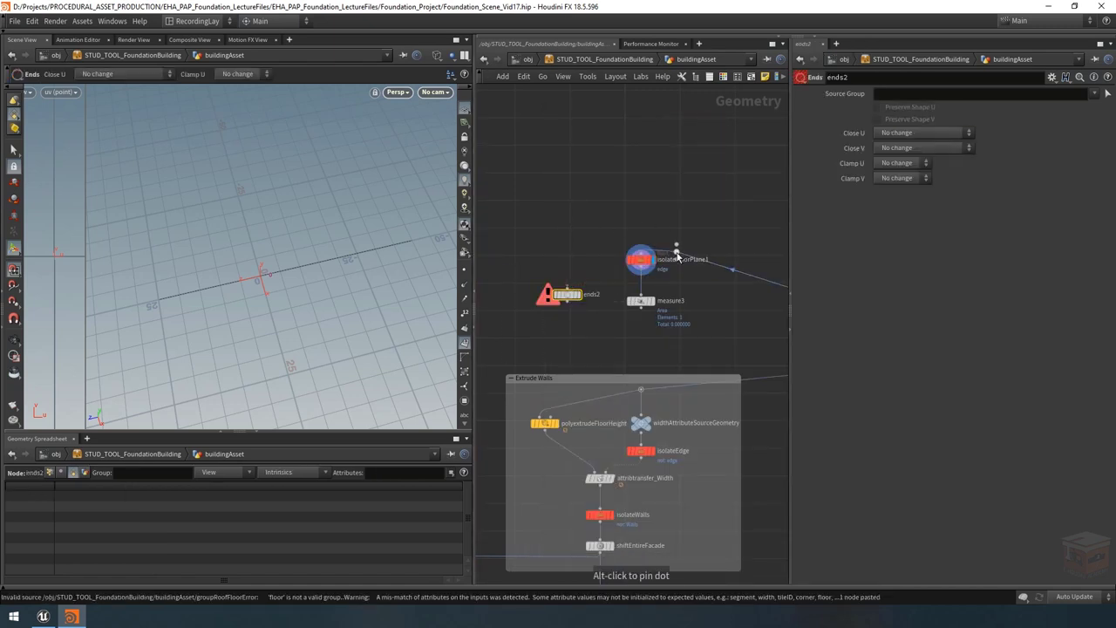
scroll(699, 194, "down", 4)
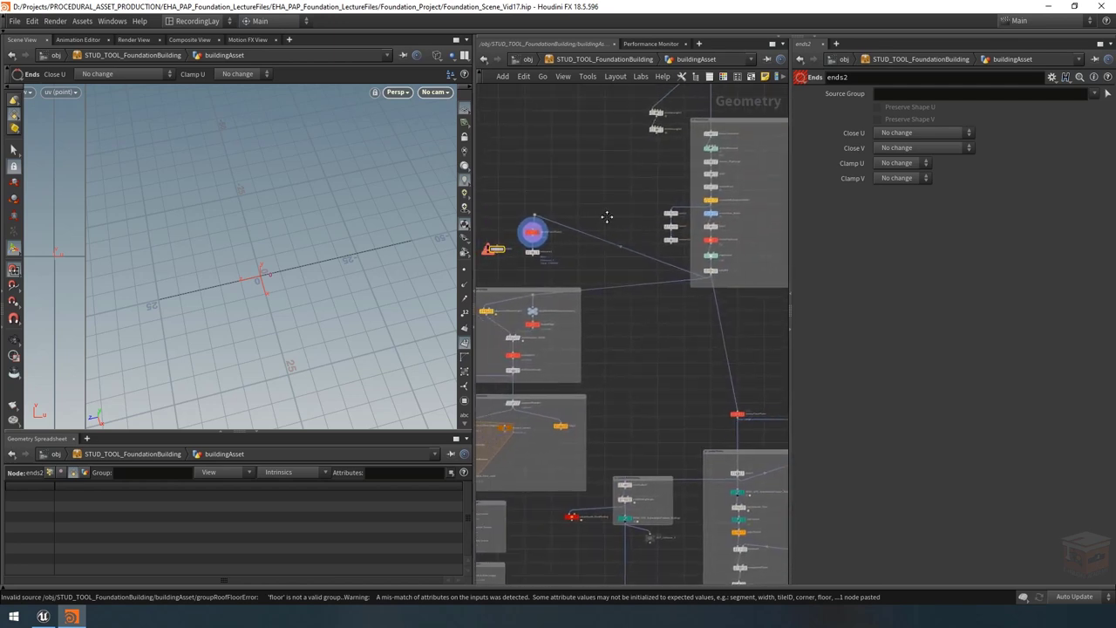
scroll(718, 271, "up", 5)
left_click(715, 270)
scroll(697, 274, "down", 4)
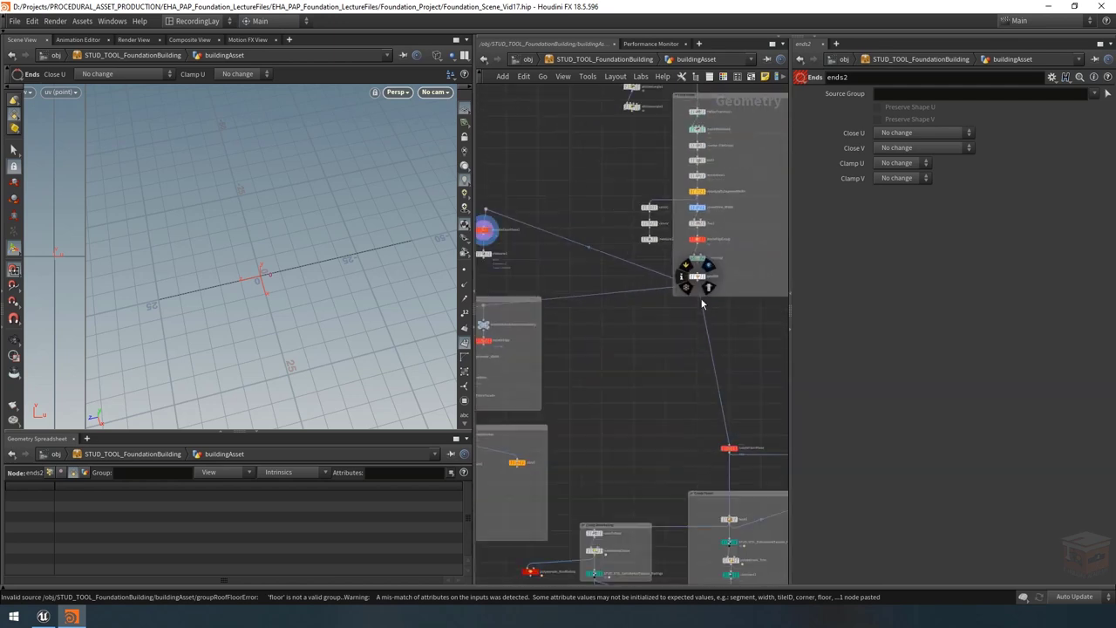
scroll(625, 272, "up", 3)
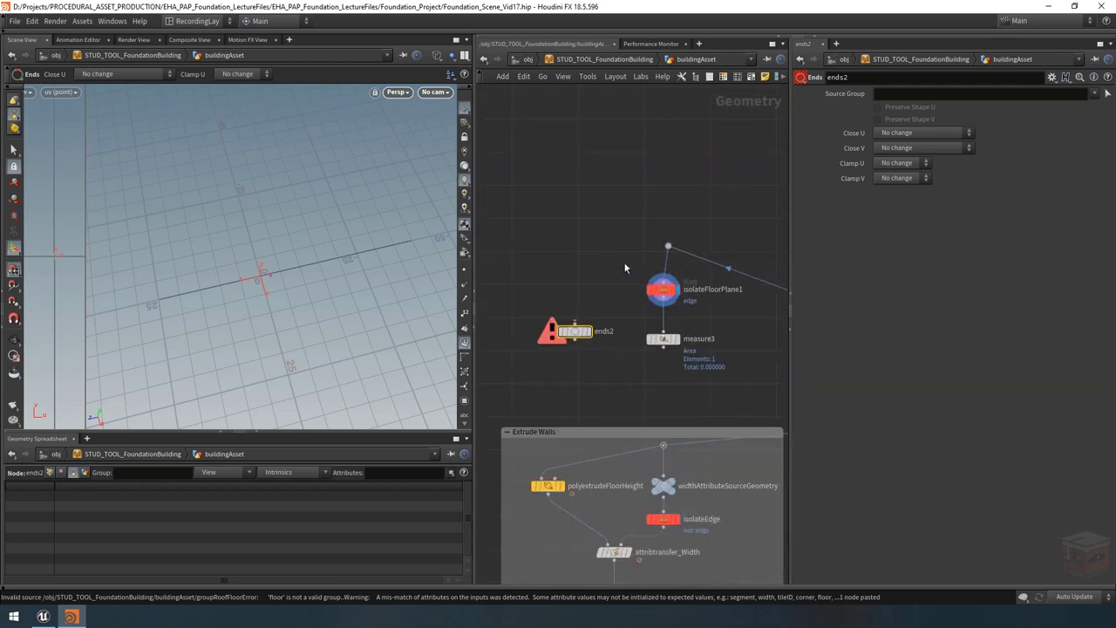
left_click(668, 247)
left_click(575, 320)
left_click_drag(573, 332, 573, 292)
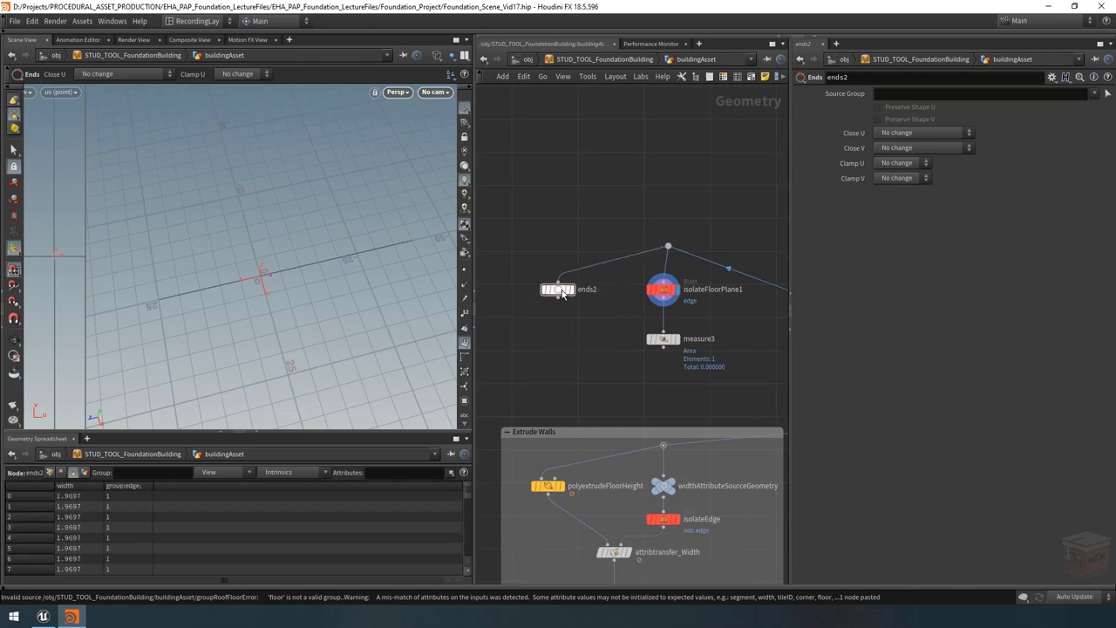
scroll(573, 321, "down", 2)
scroll(635, 302, "up", 3)
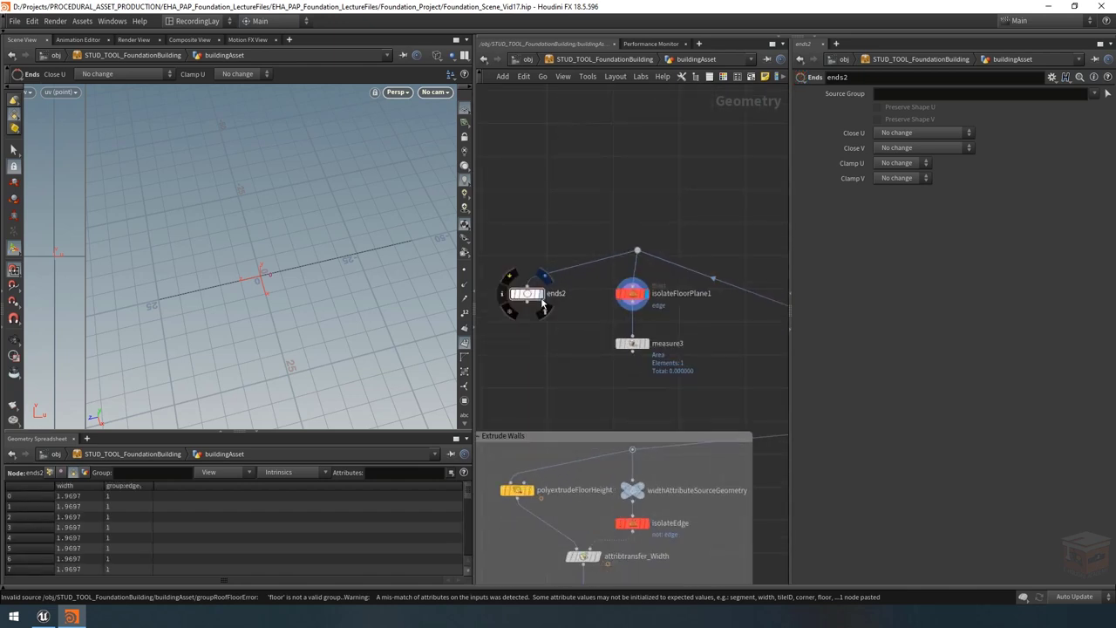
Step: Display the ends2 node, set its Close U to Open and inspect the opened curve in the viewport
left_click(529, 295)
left_click_drag(528, 296, 543, 297)
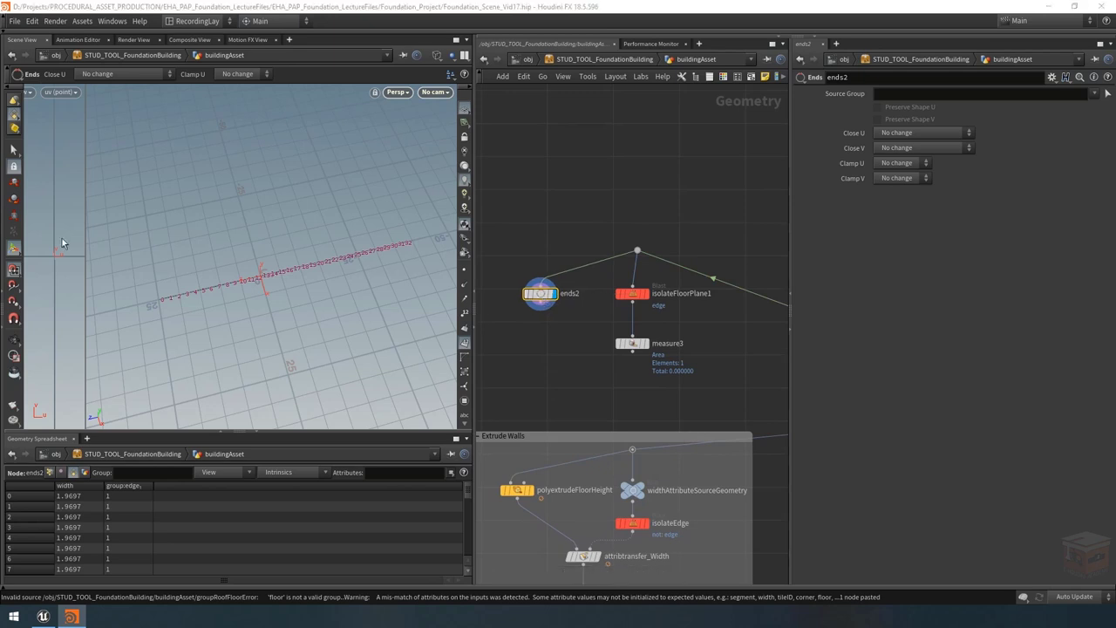
left_click(902, 135)
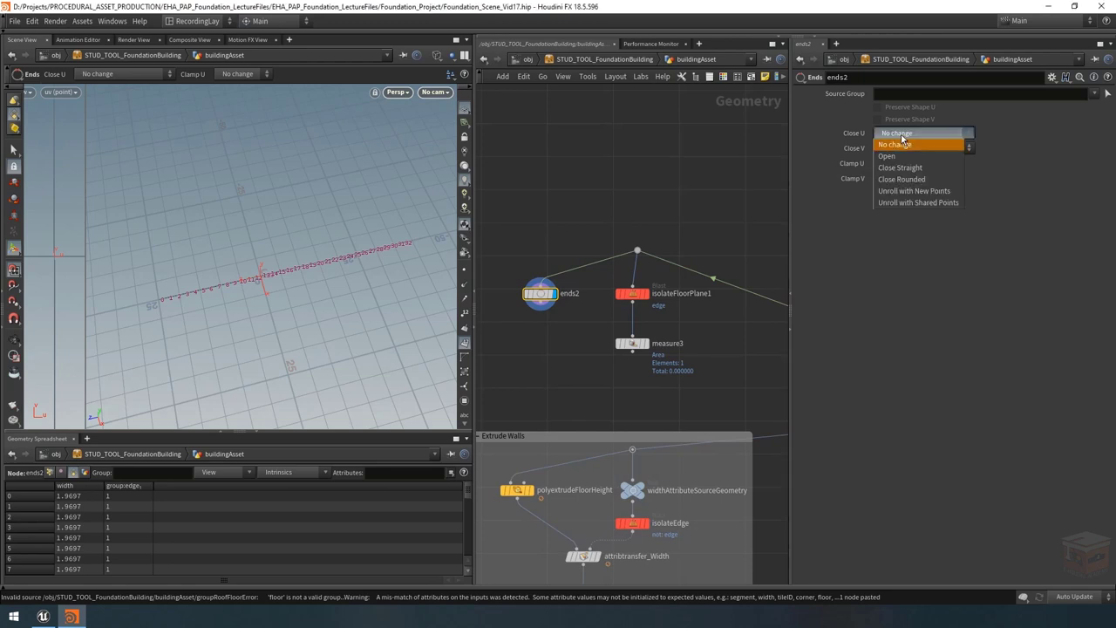
left_click(902, 156)
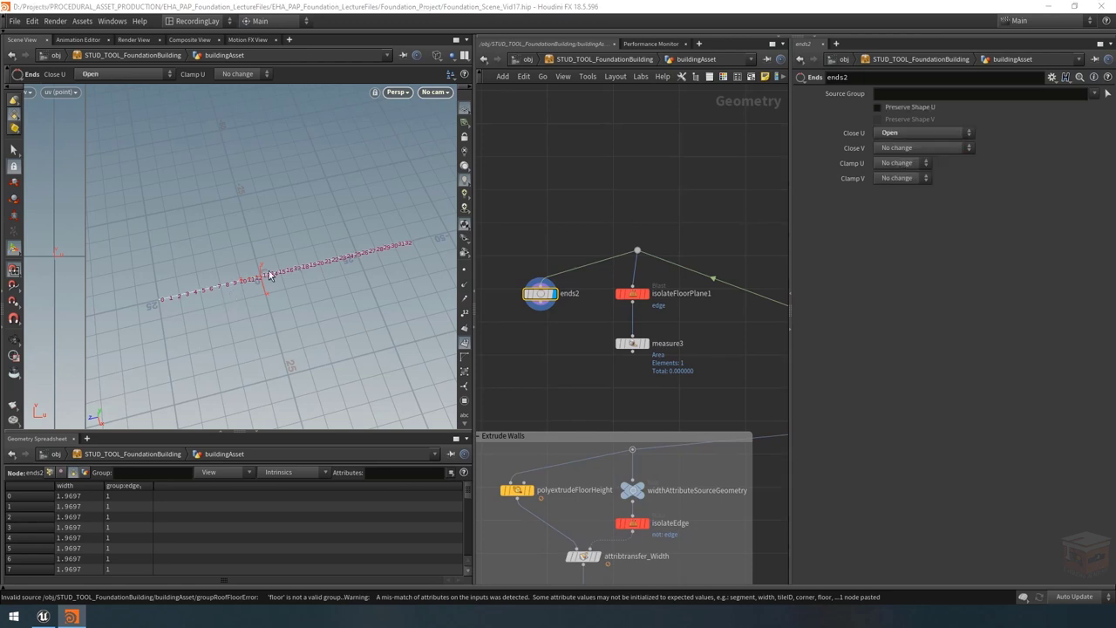
key("Escape")
mouse_move(269, 274)
left_mouse_down()
mouse_move(442, 270)
mouse_move(279, 273)
mouse_move(326, 324)
mouse_move(262, 283)
left_mouse_up()
left_click_drag(289, 340, 212, 309)
key("Return")
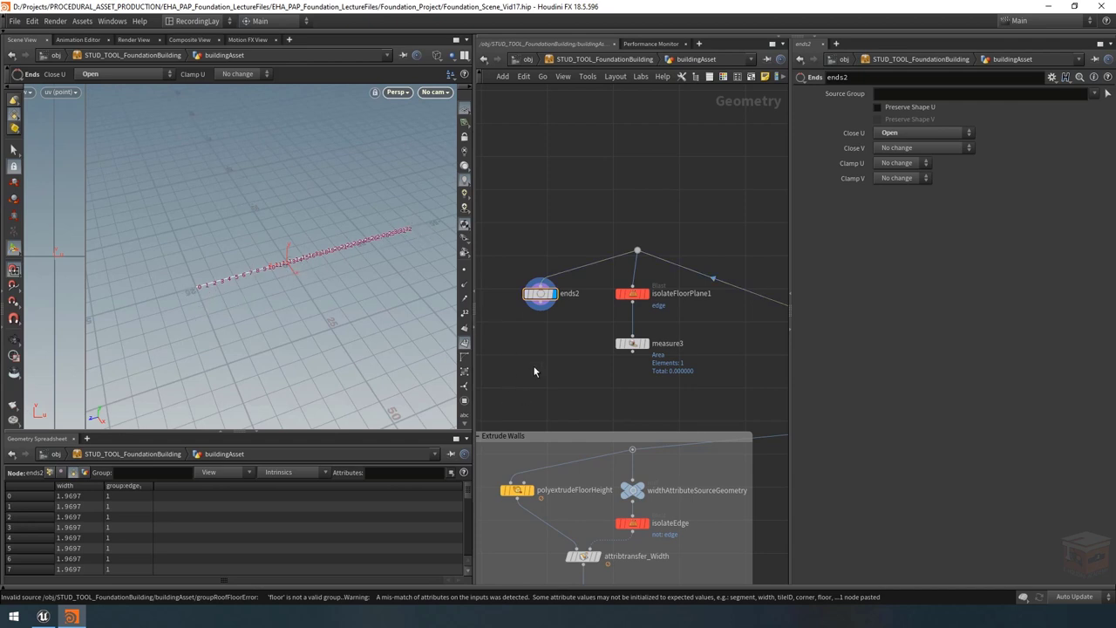
Step: Check the area attribute of measure3 in the spreadsheet, then return to the ends2 node
middle_click_drag(535, 371, 554, 375)
left_click_drag(596, 323, 686, 354)
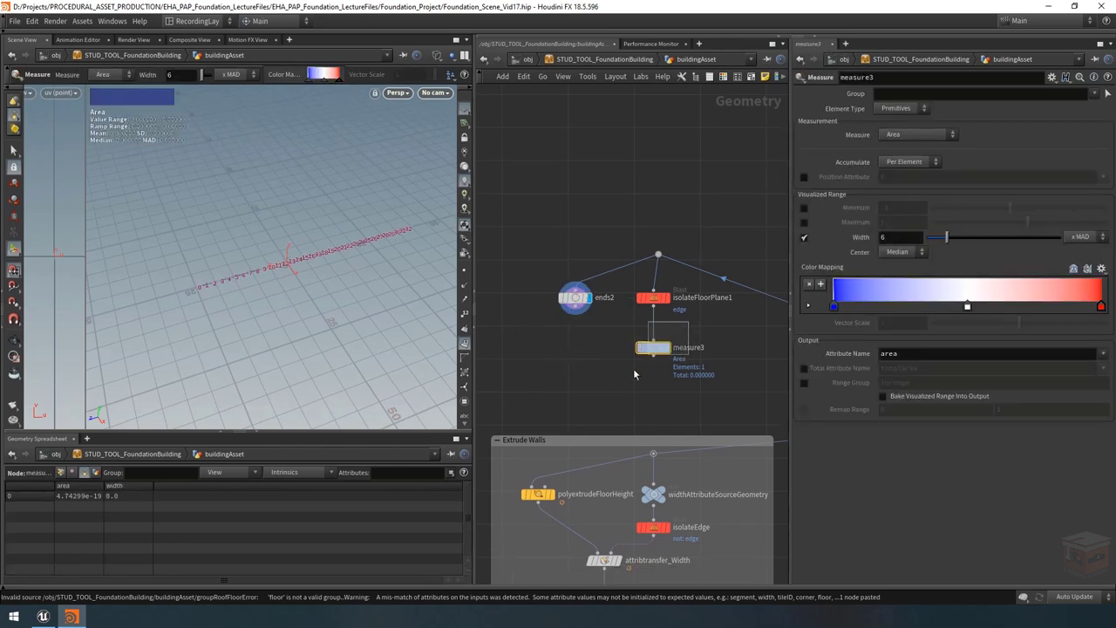
left_click(573, 298)
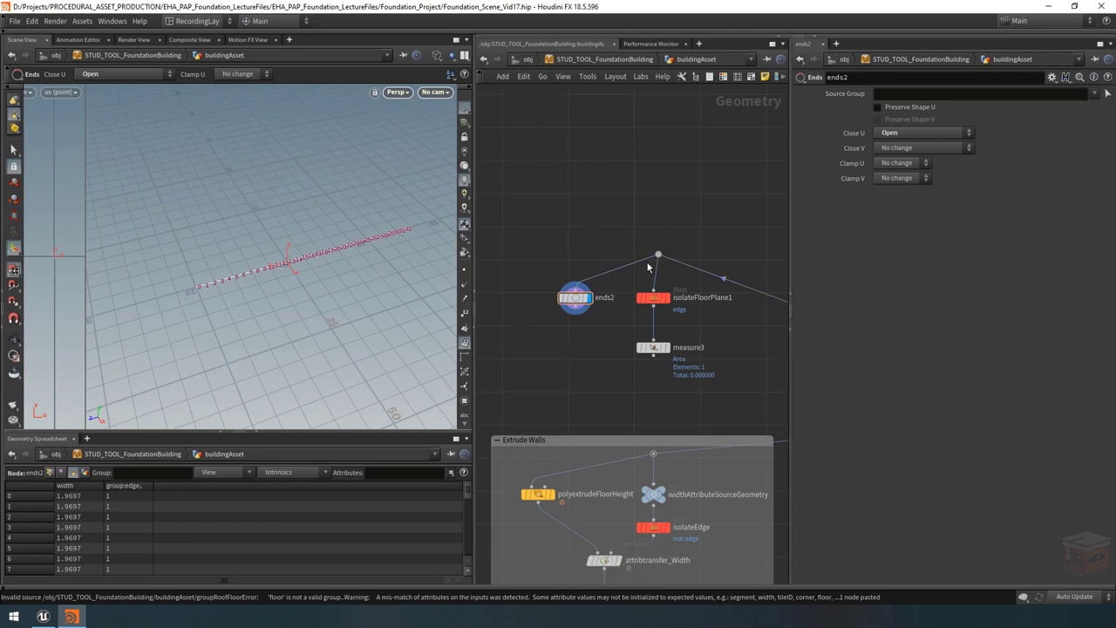
Step: Add a Switch node below ends2 and name it unrollIfNoArea
scroll(714, 279, "down", 5)
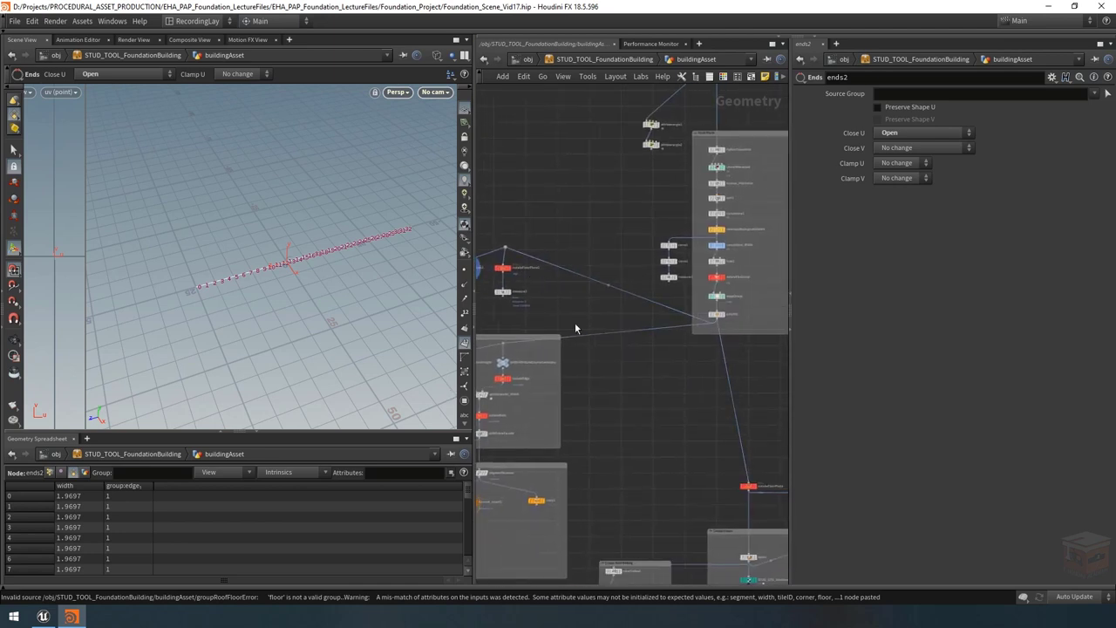
scroll(648, 336, "up", 3)
scroll(635, 337, "up", 3)
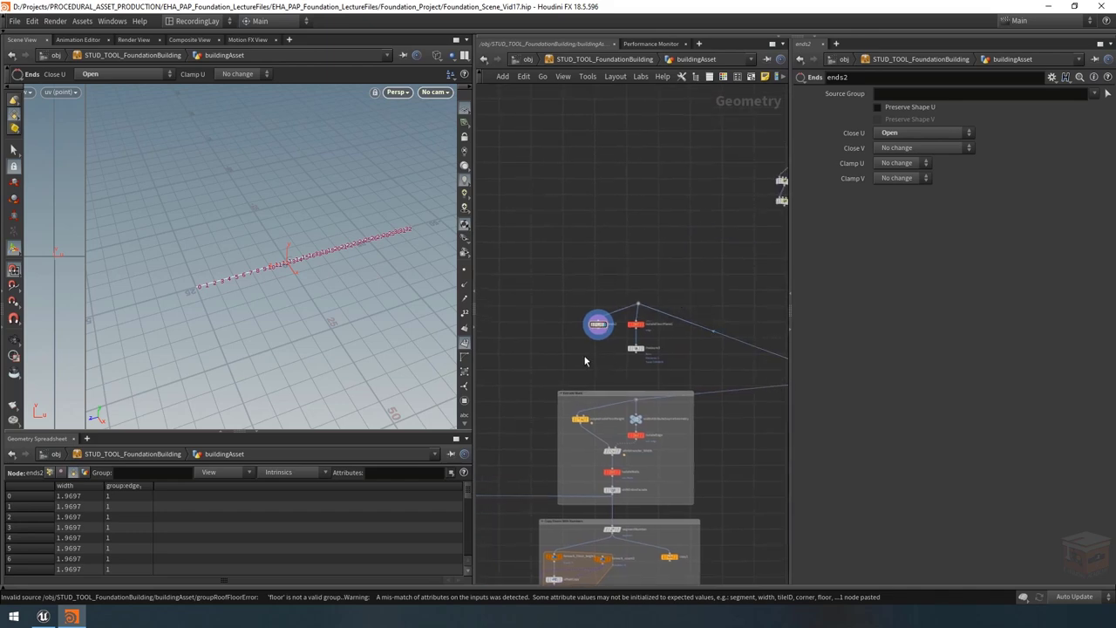
key("Tab")
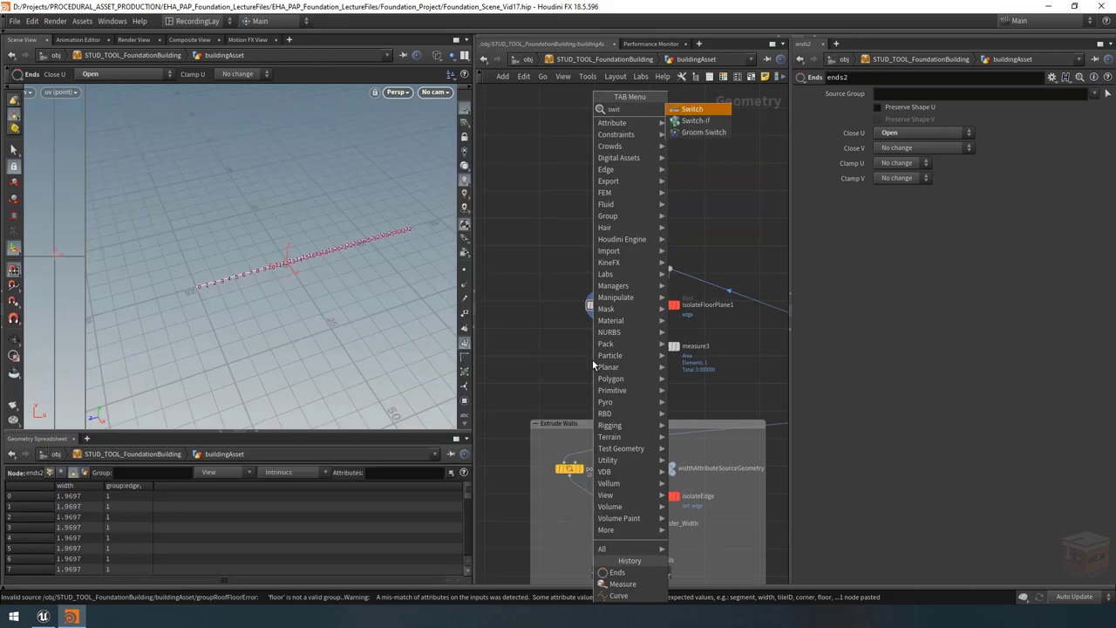
key("Return")
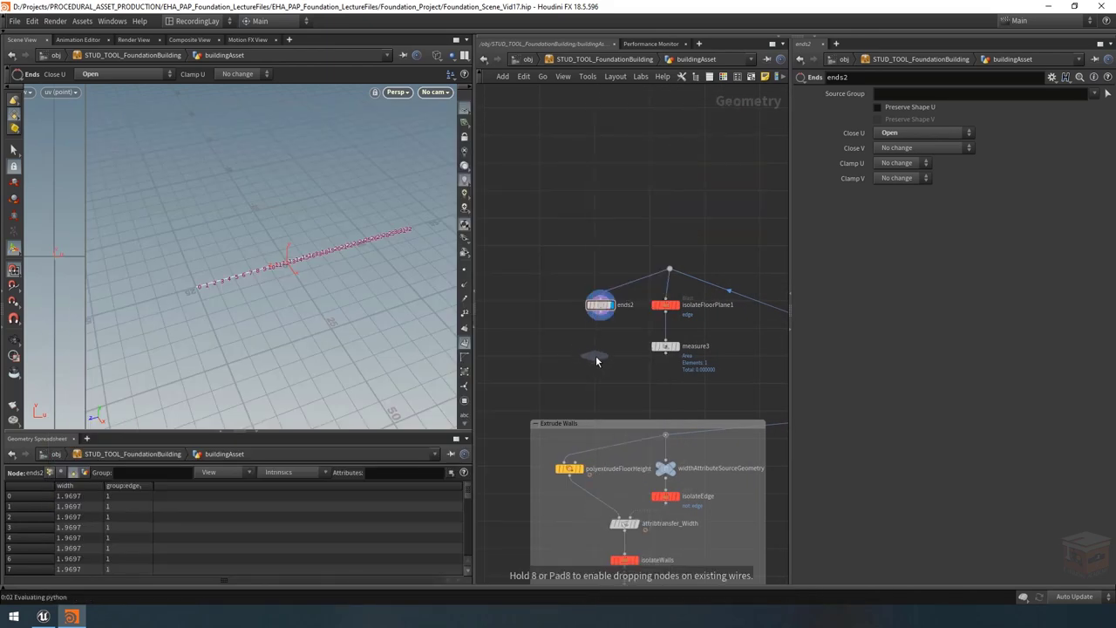
left_click(591, 359)
double_click(621, 357)
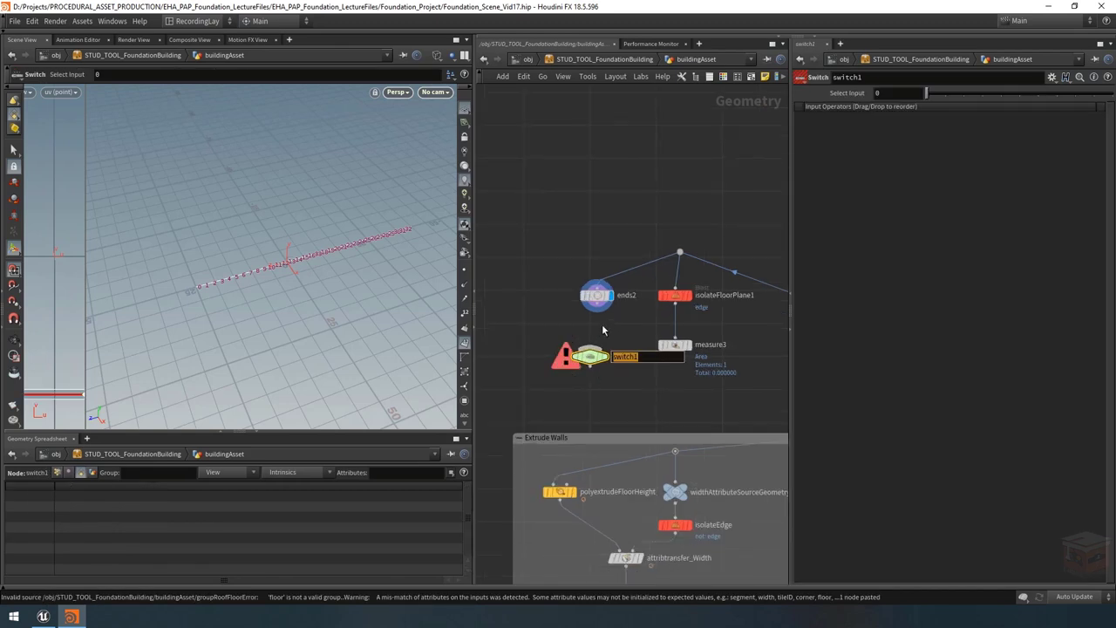
type("unrollIfNoArea")
key("Return")
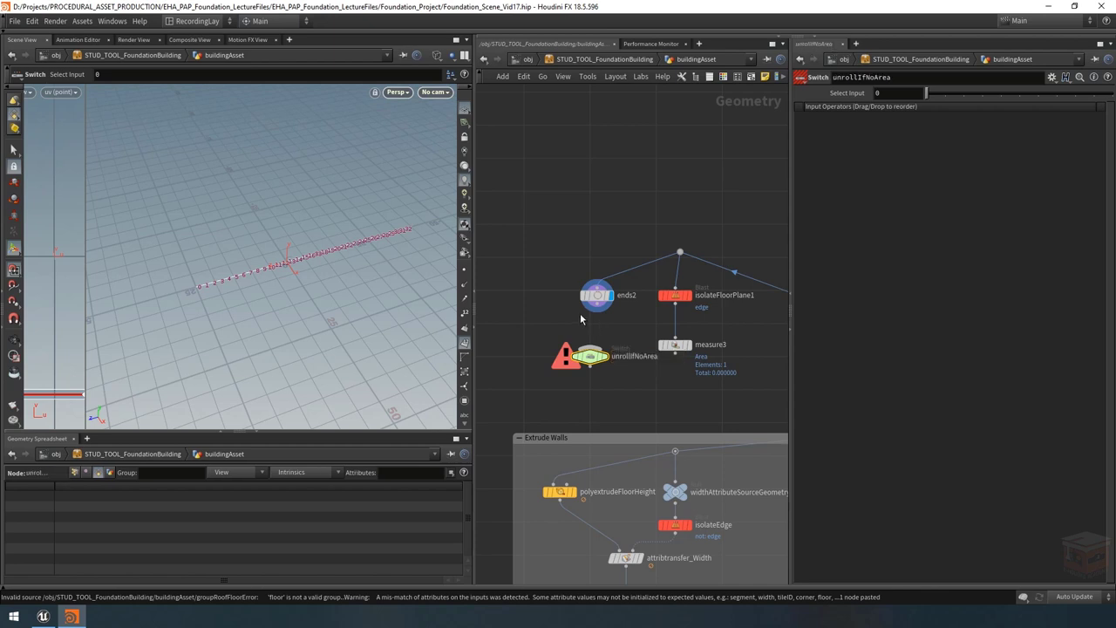
Step: Tidy the branch nodes, add a dot on the ends2 input wire, and connect the dot and ends2 as the two inputs of unrollIfNoArea
left_click_drag(729, 386, 697, 307)
left_click(715, 218)
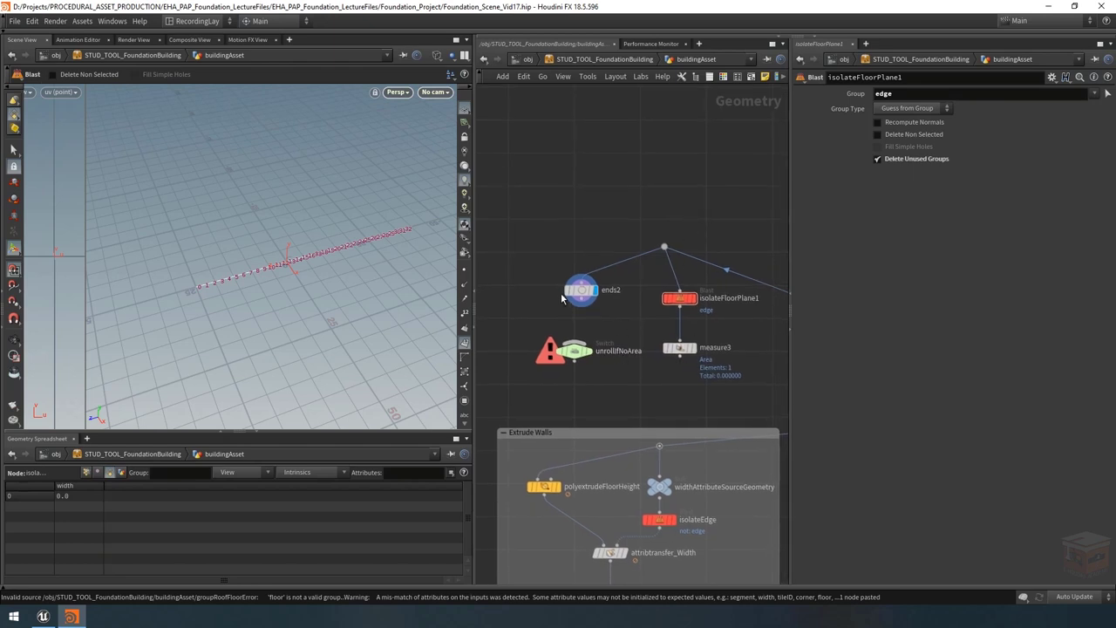
left_click_drag(563, 297, 573, 306)
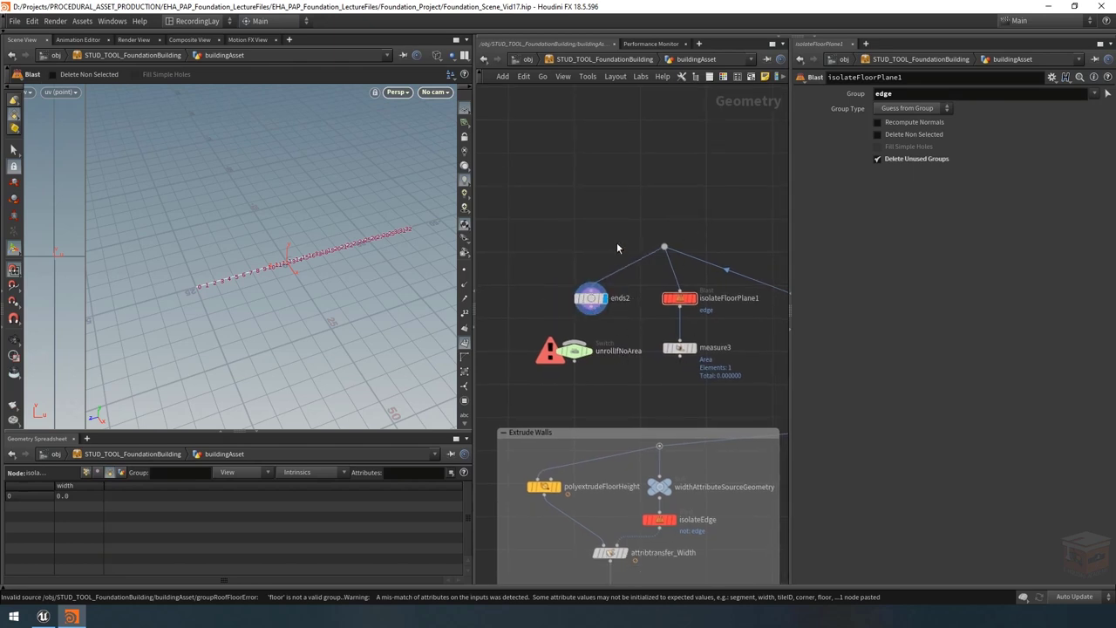
left_click_drag(629, 268, 558, 346, "alt")
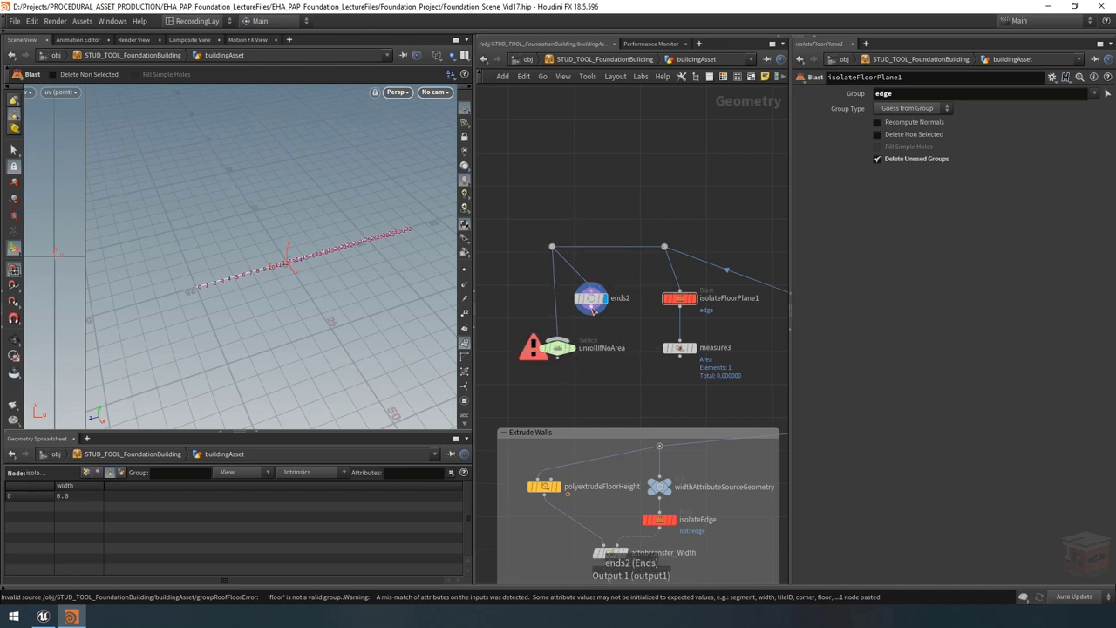
left_click_drag(593, 308, 524, 339)
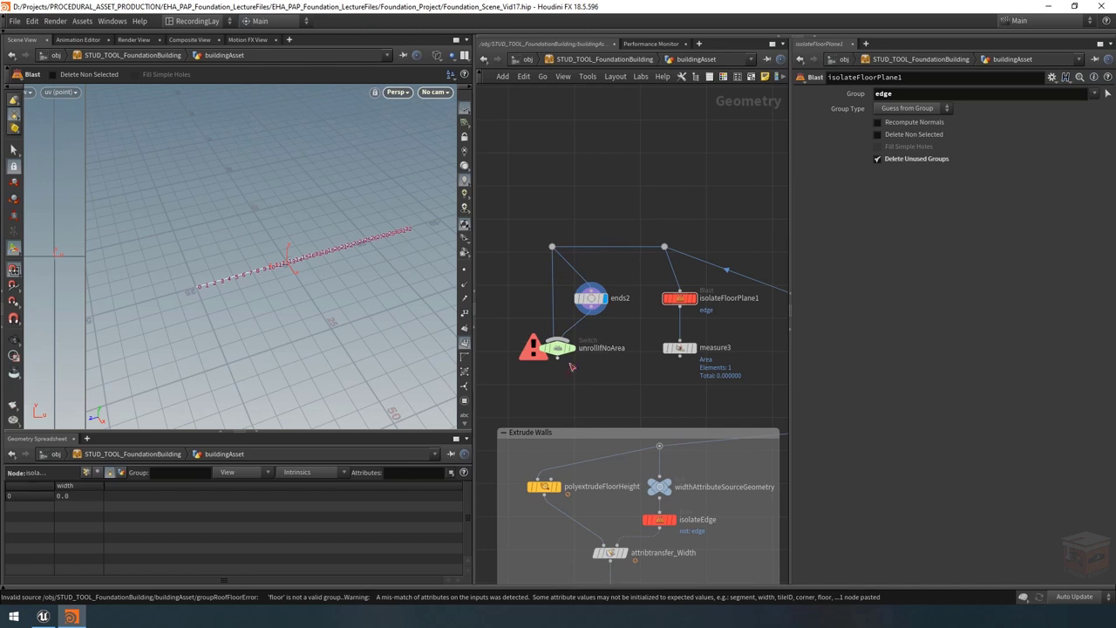
Step: Display the unrollIfNoArea switch and rename the ends2 node to unroll
left_click(558, 347)
double_click(622, 298)
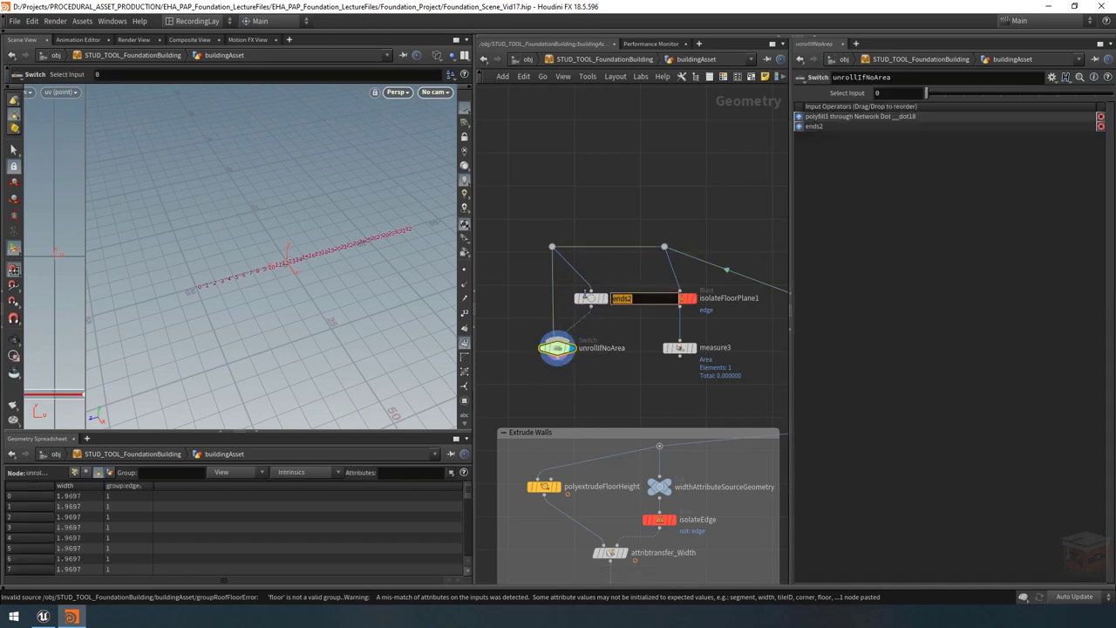
type("unroll")
key("Return")
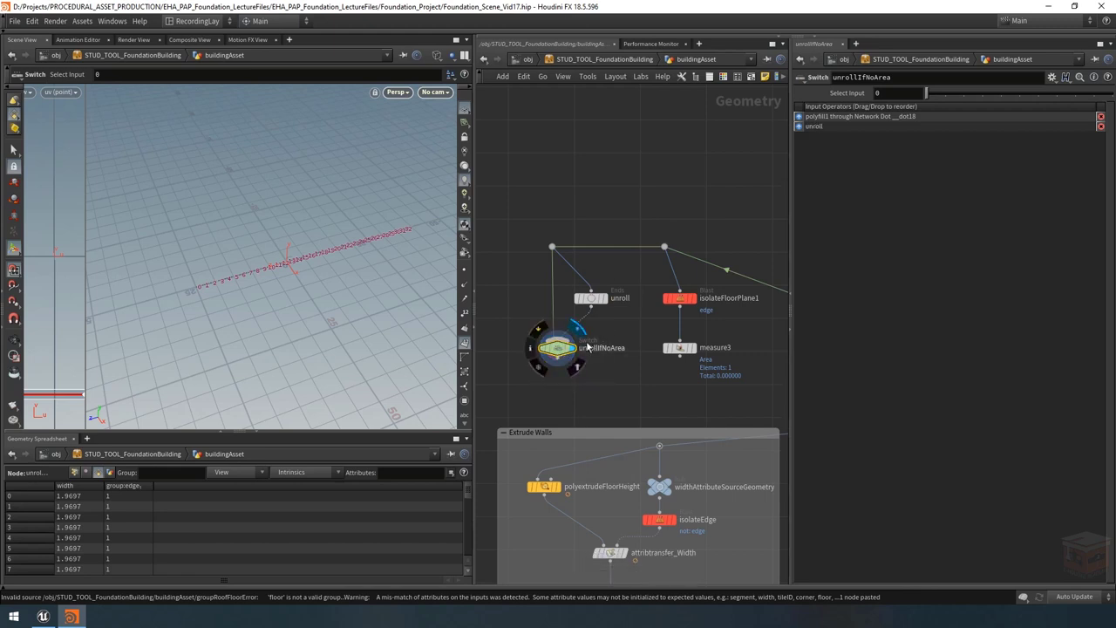
Step: Color the measure3 node blue in the network
left_click(680, 353)
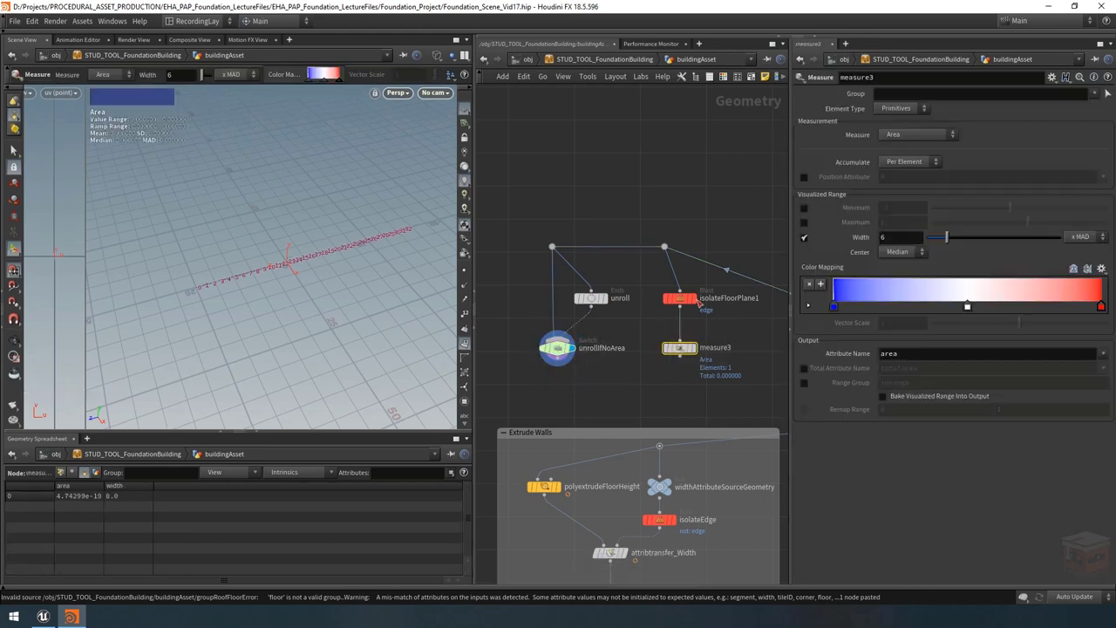
key("c")
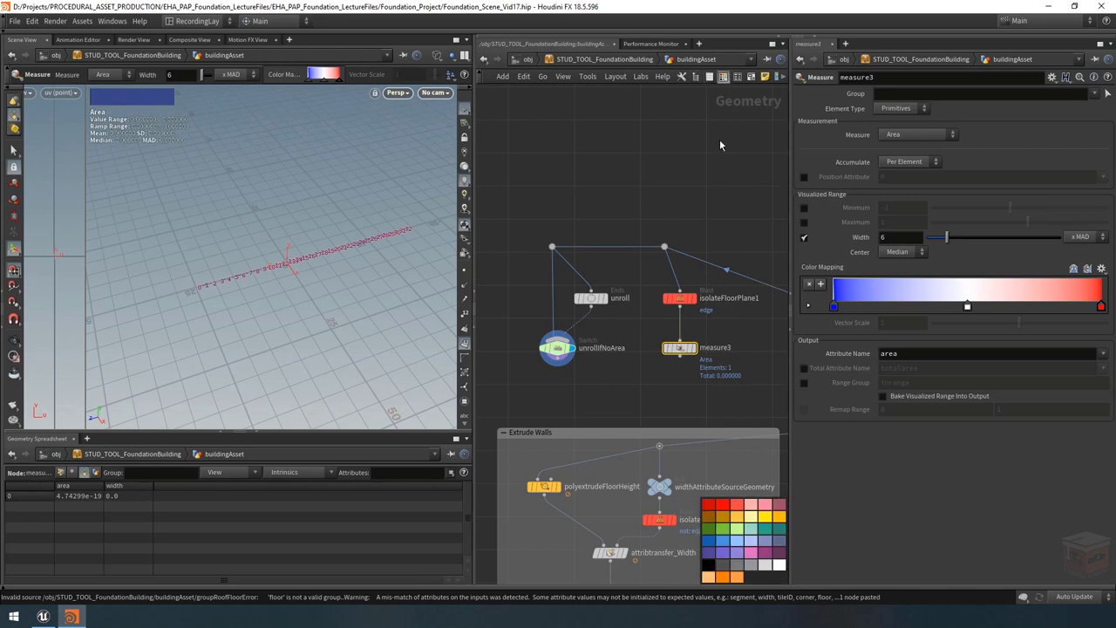
left_click(710, 542)
Step: Add a spare input to the unrollIfNoArea switch
mouse_move(686, 356)
mouse_move(556, 356)
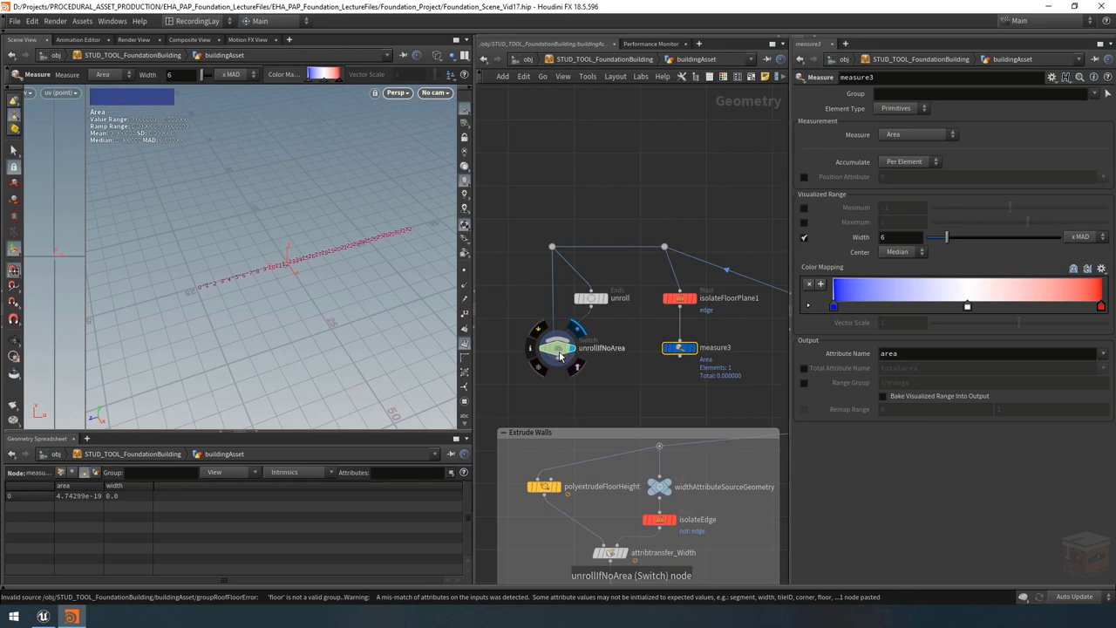
left_click(558, 353)
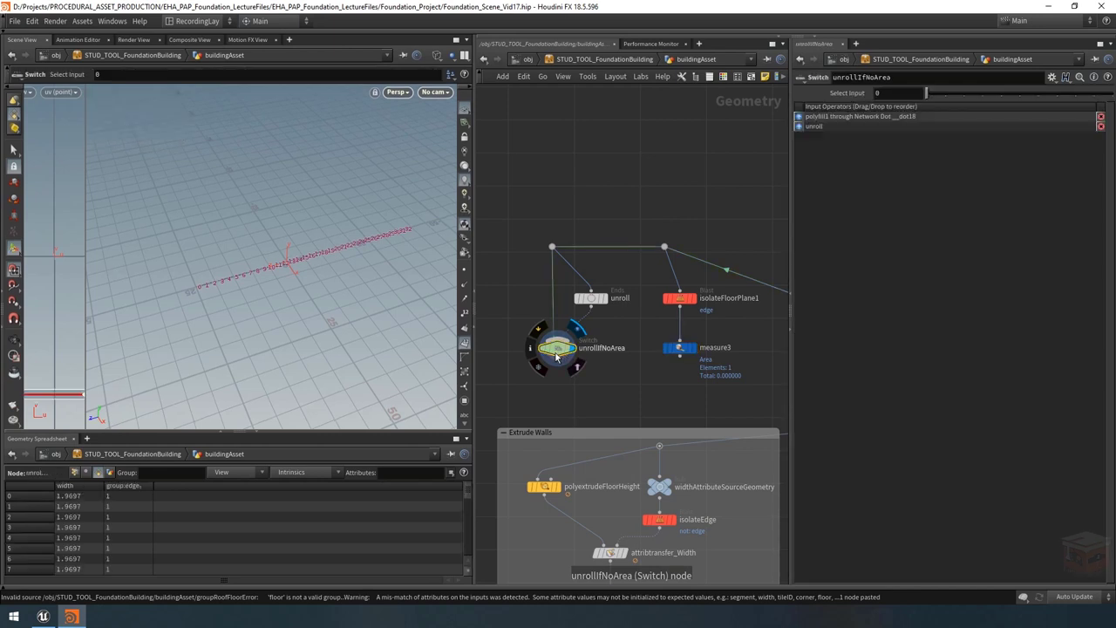
left_click(1052, 78)
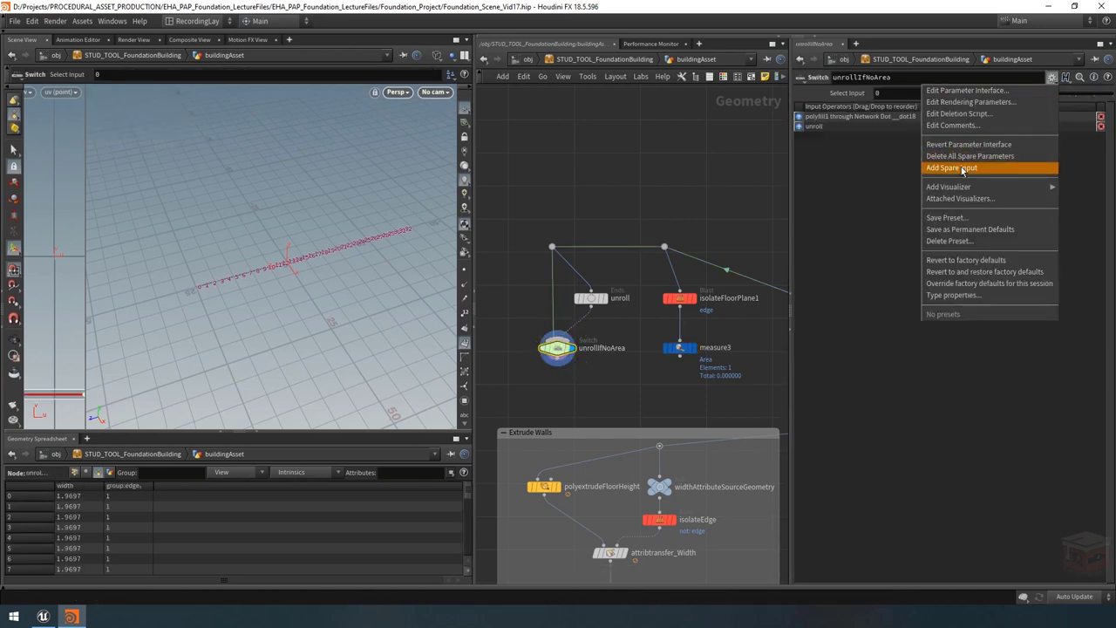
left_click(982, 170)
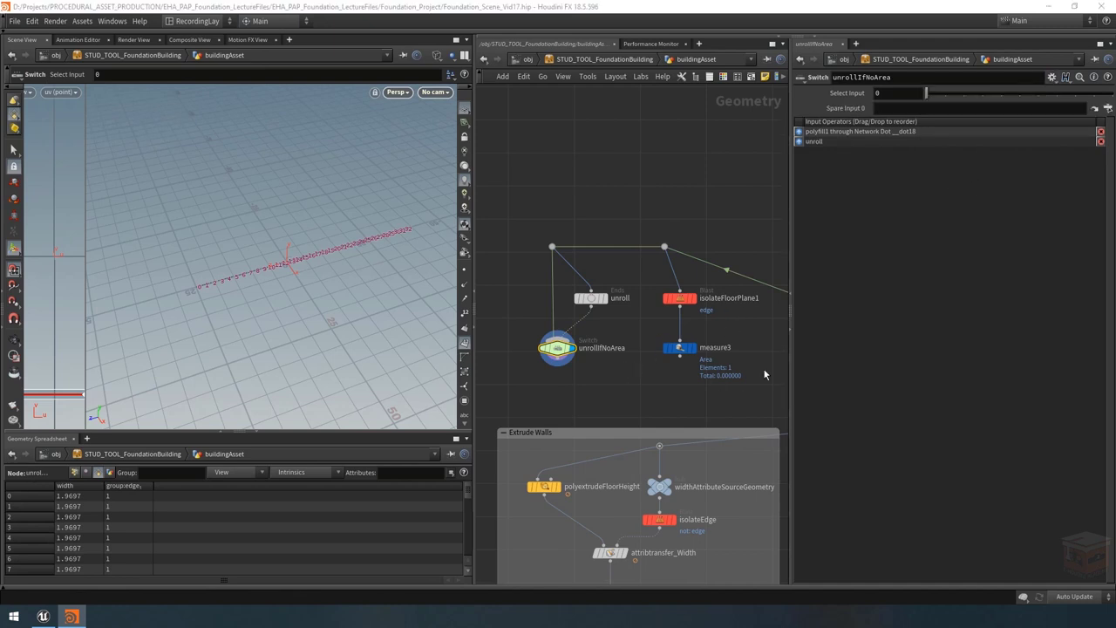
Step: Rename measure3 to measureArea and set the switch's Spare Input 0 to ../measureArea
double_click(726, 350)
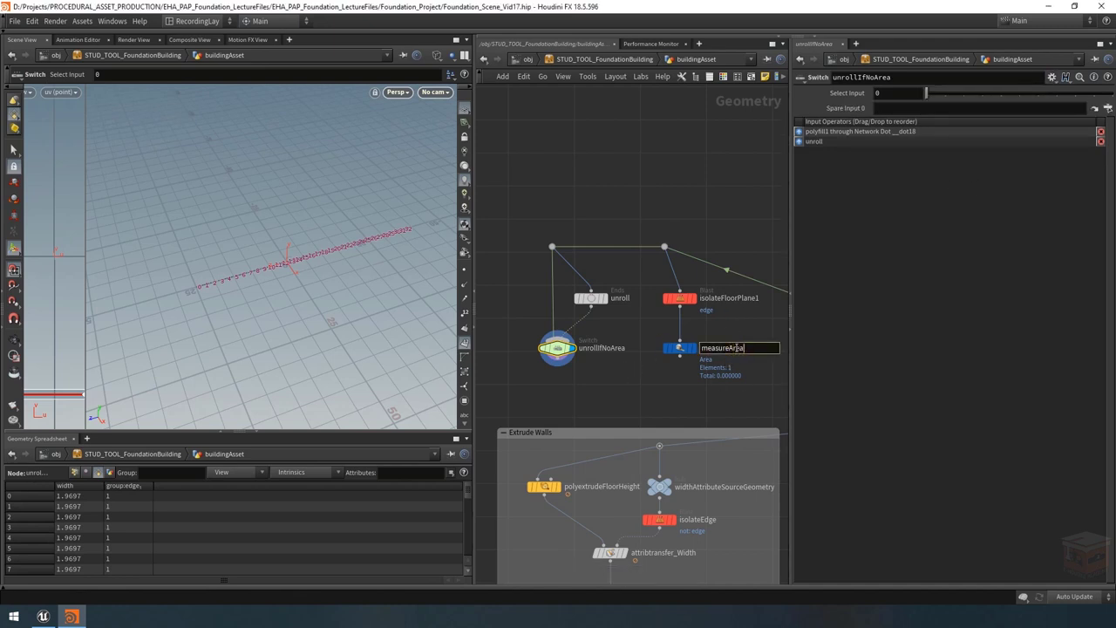
key("Return")
left_click(916, 109)
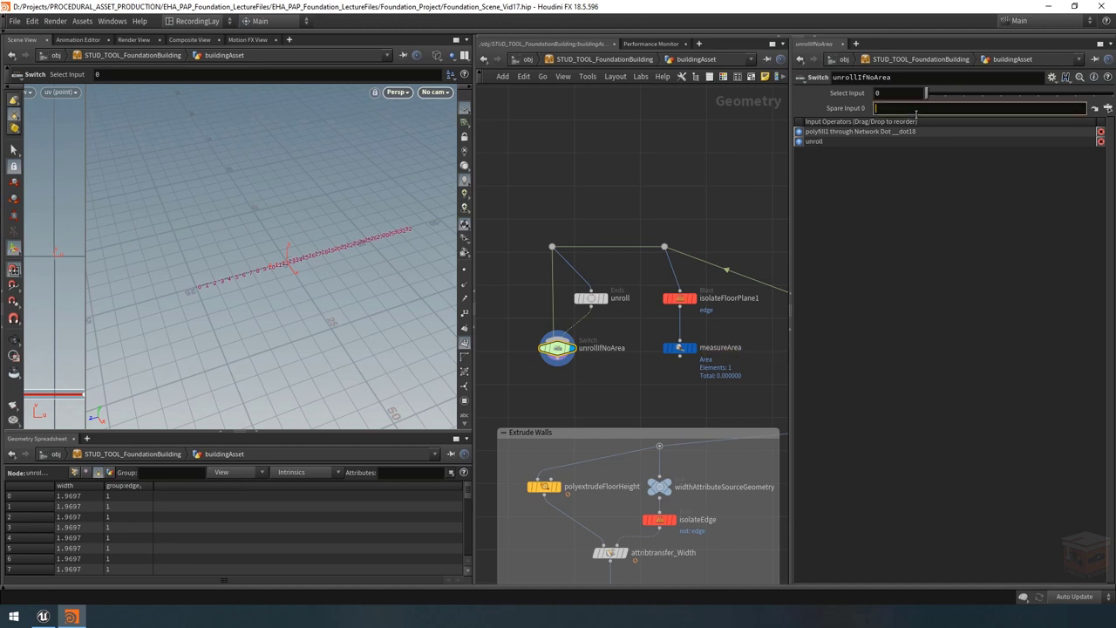
type("../measureArea")
key("Return")
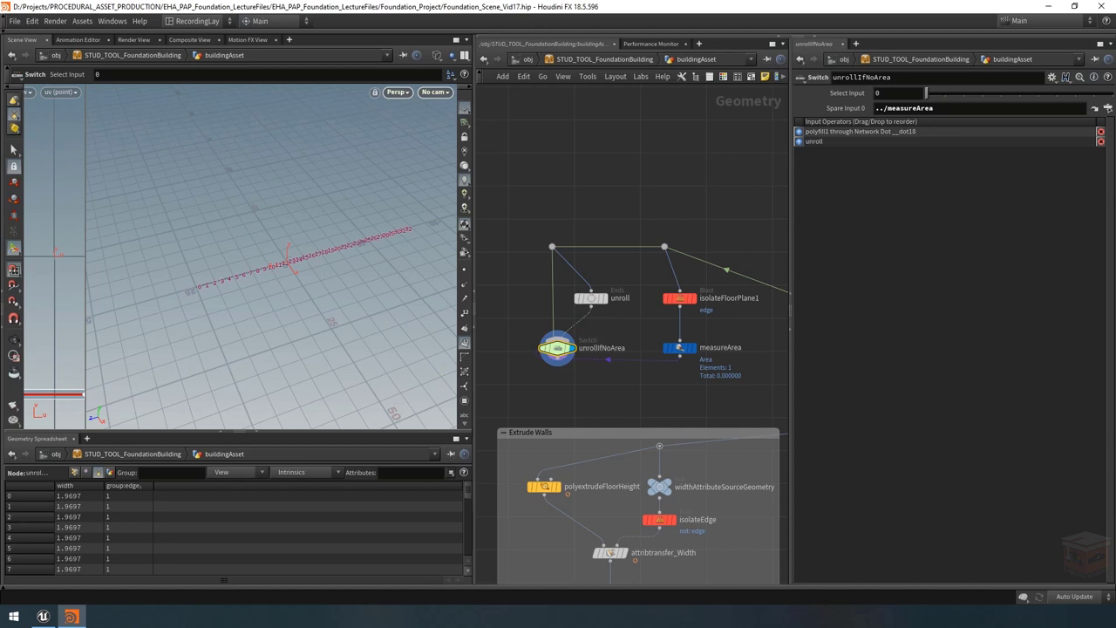
Step: Set the switch's Select Input to the expression if( prim(-1,0,"area",0) < 0.01, 1, 0 )
double_click(877, 92)
type("if()")
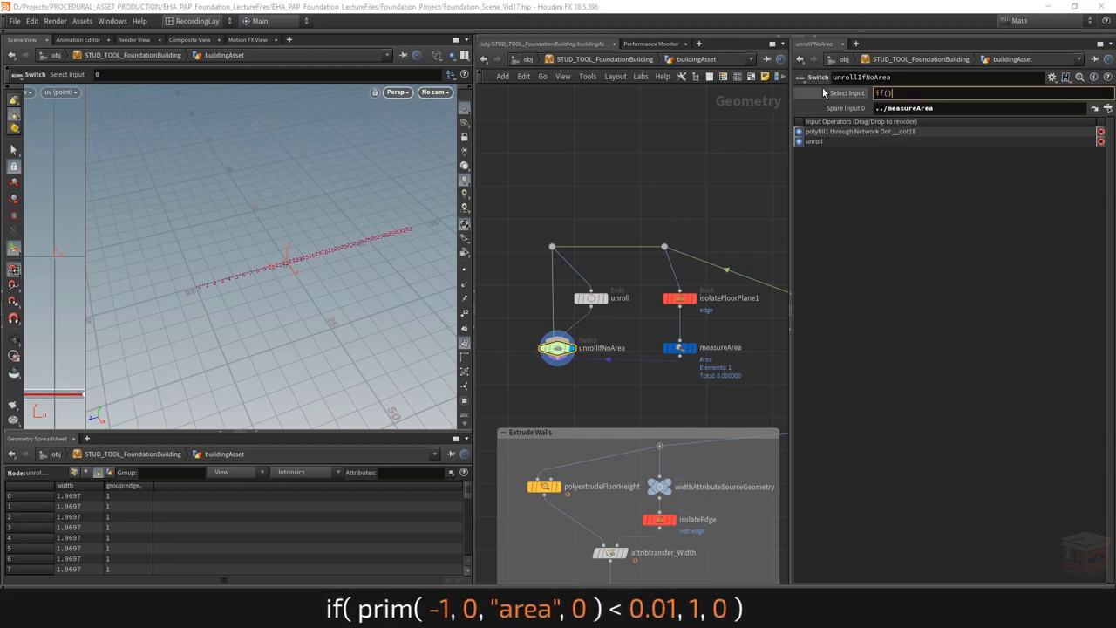
key("Left")
type("p")
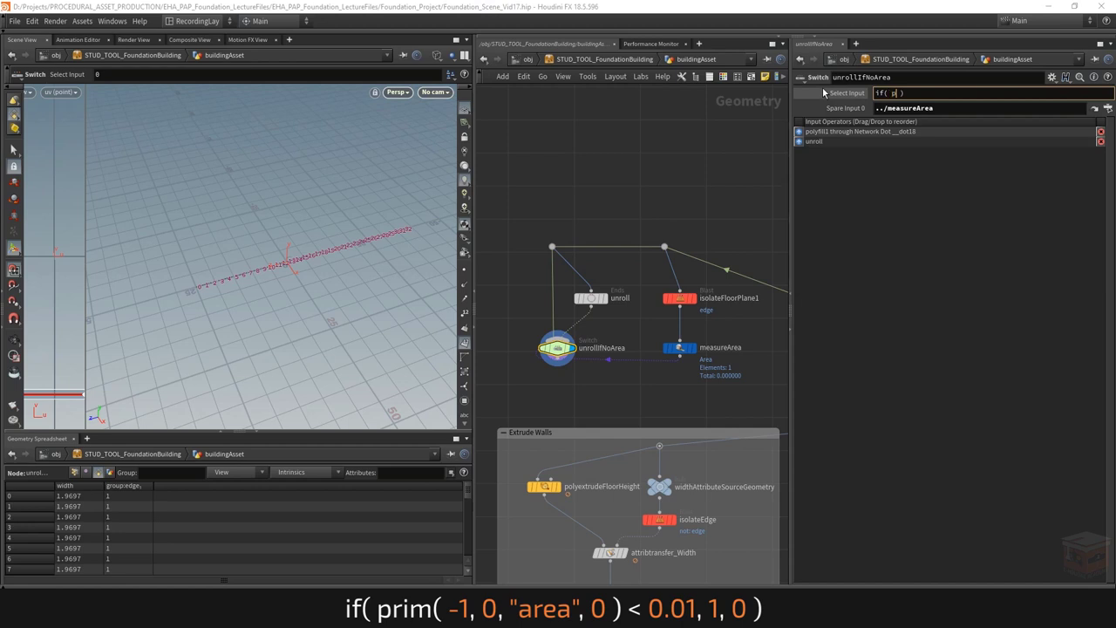
type("rim()")
type("-1,0")
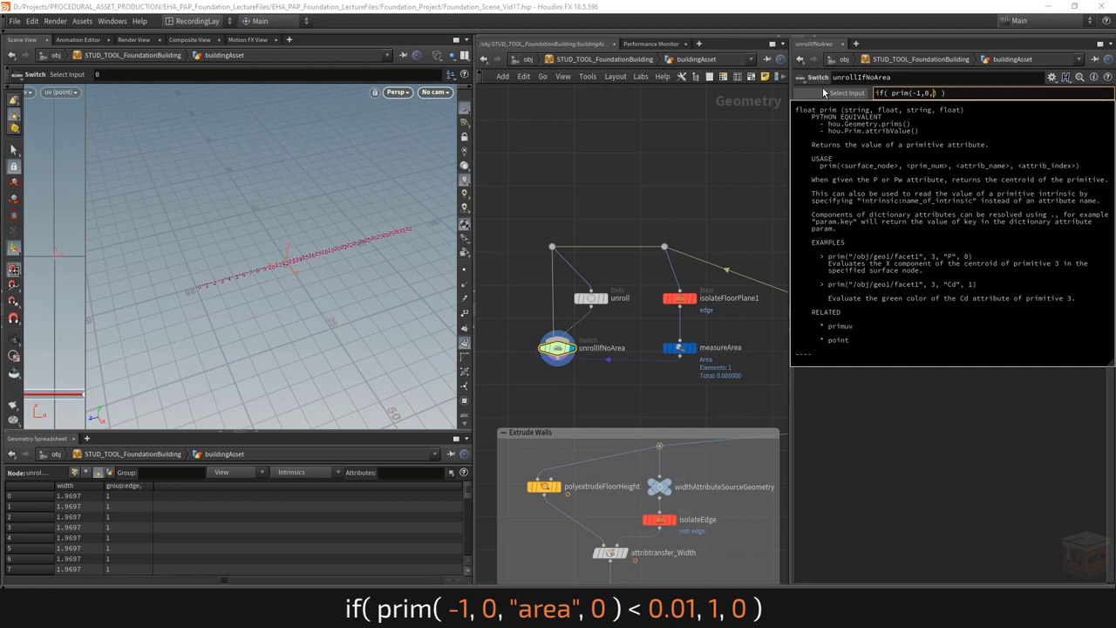
type(",\"area\"")
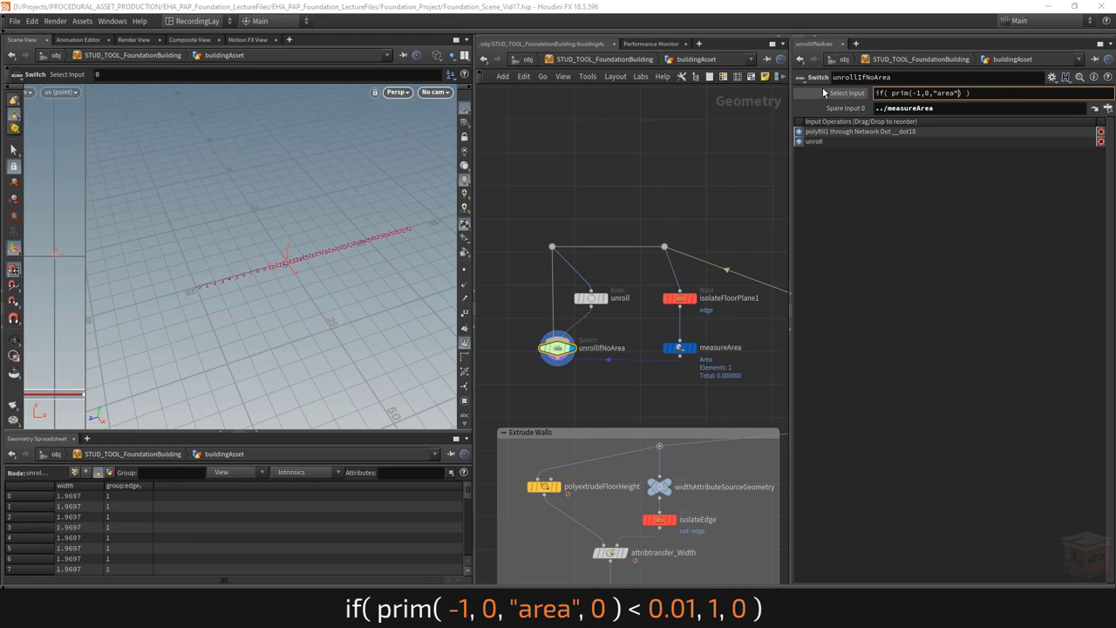
type(",")
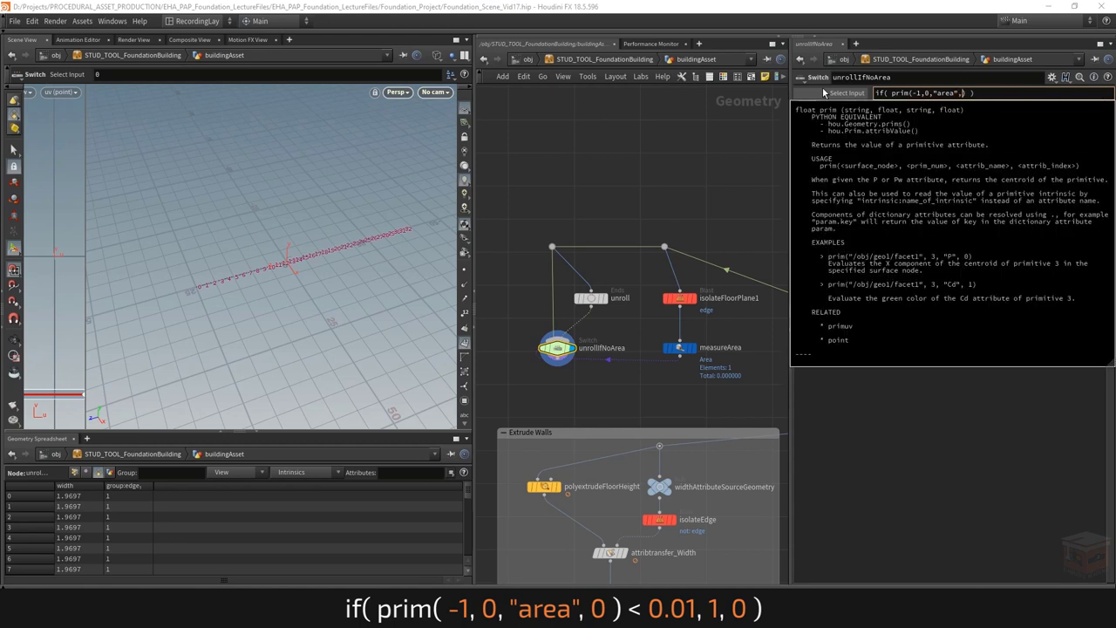
type("0)")
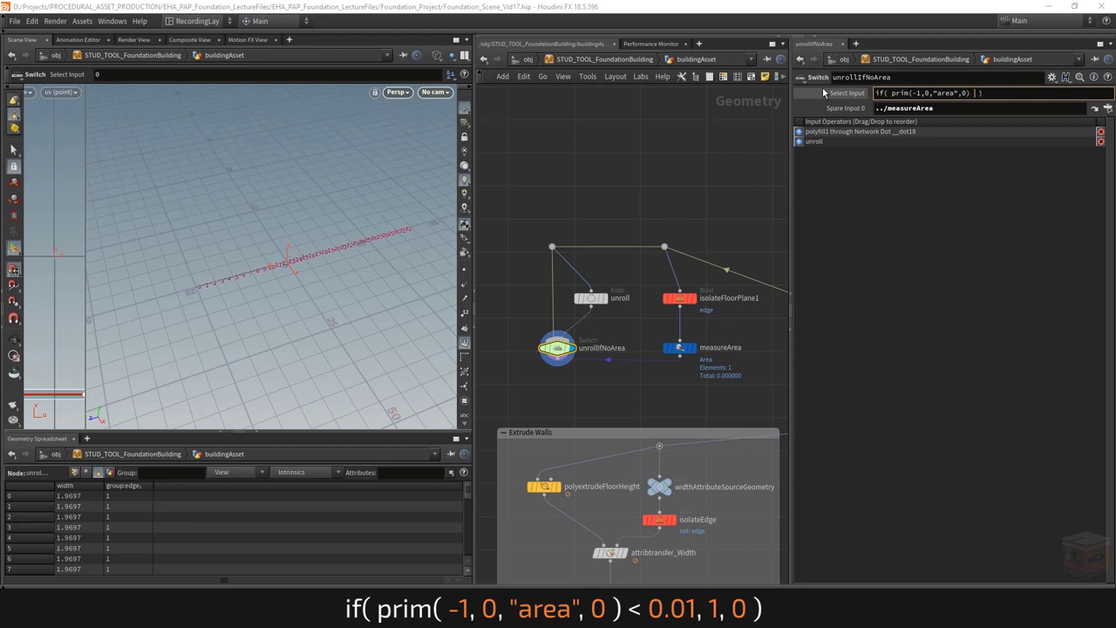
type(" < 0.01, 1, 0")
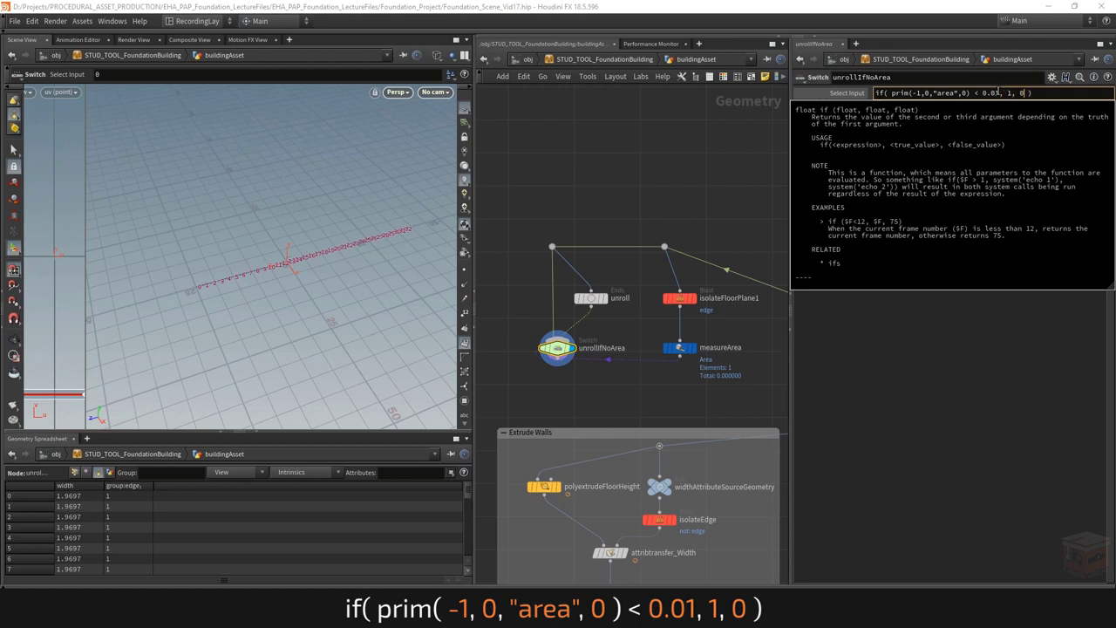
key("Return")
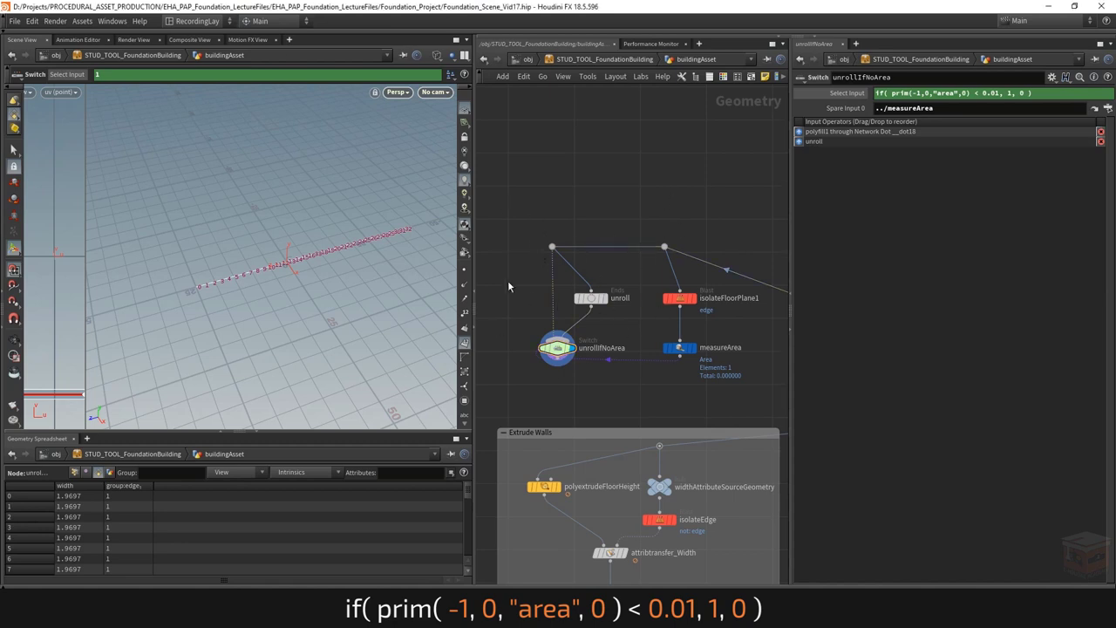
Step: Enclose the unroll, unrollIfNoArea, isolateFloorPlane1 and measureArea nodes with their dots in a network box and widen it slightly
left_click_drag(504, 208, 771, 377)
scroll(663, 363, "down", 2)
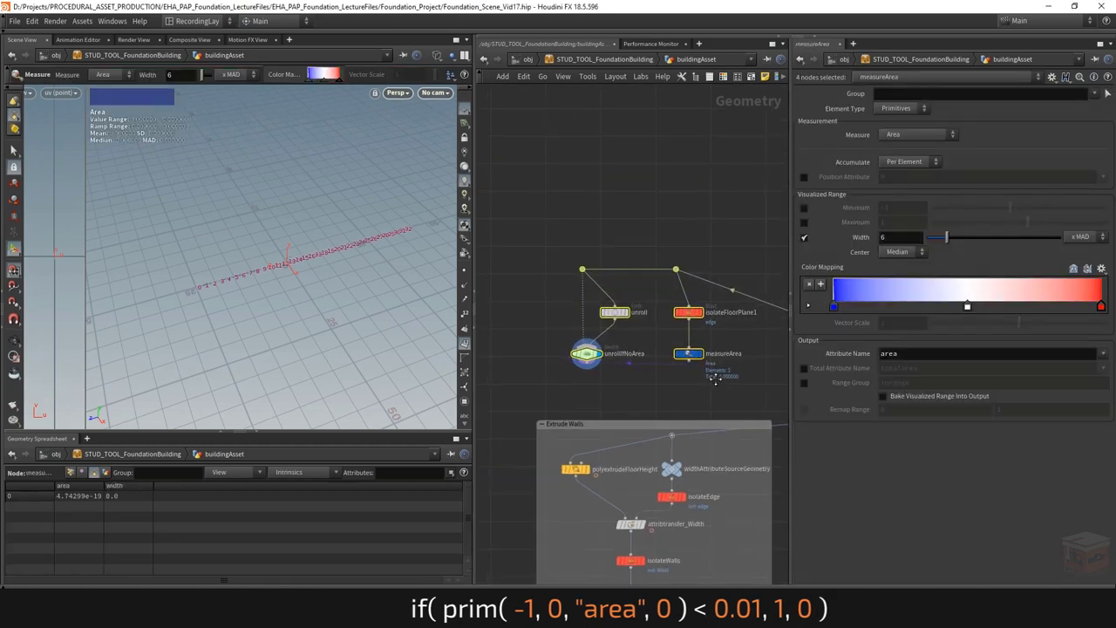
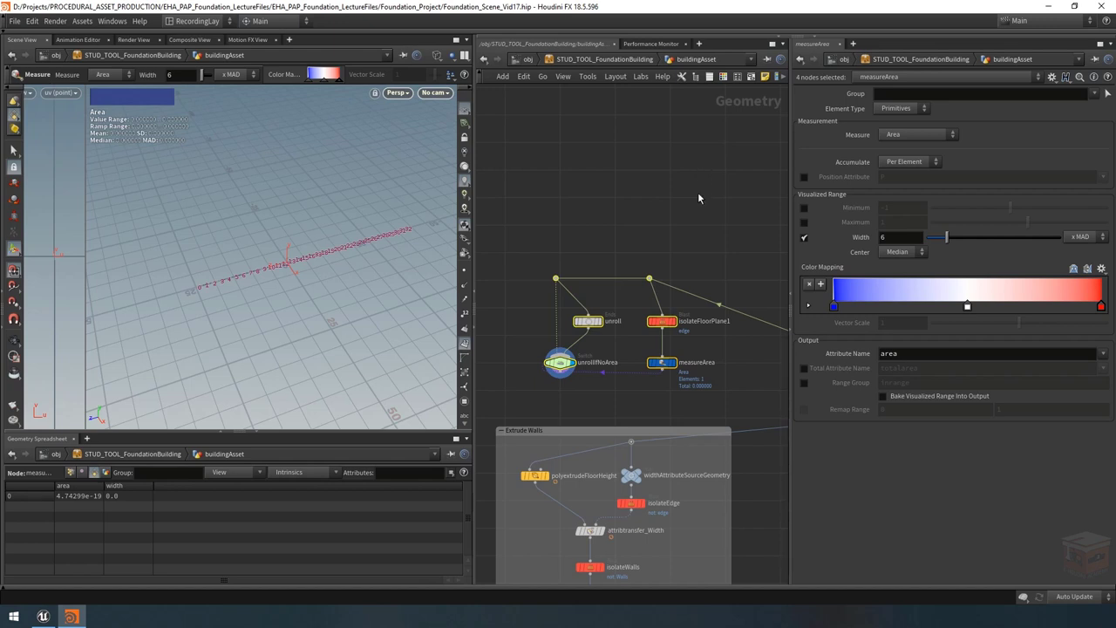
left_click(751, 79)
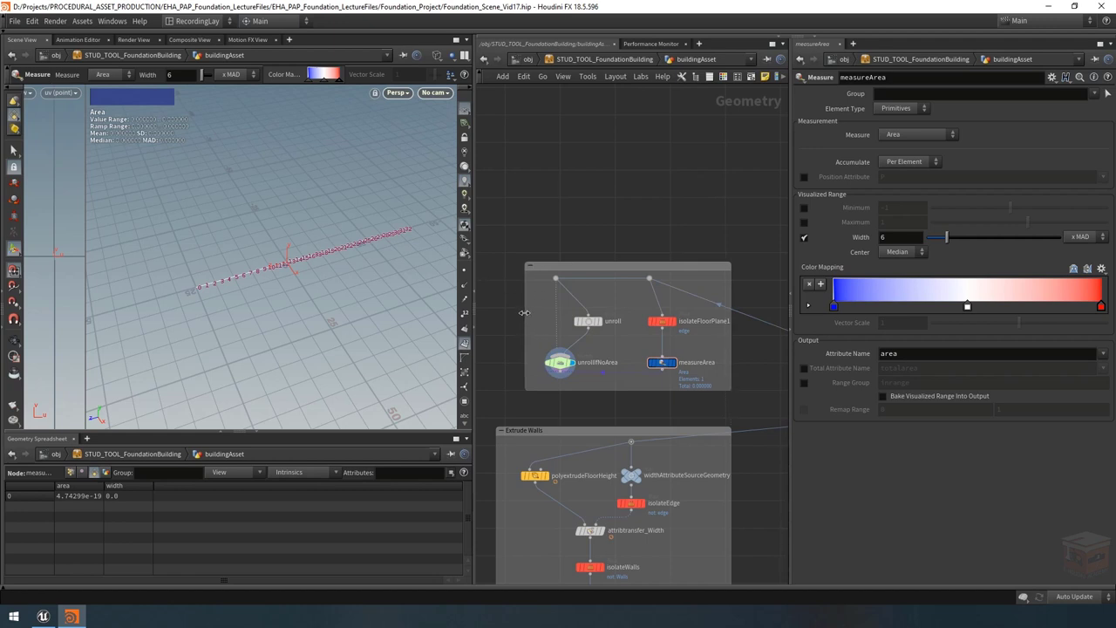
left_click_drag(534, 319, 523, 319)
left_click(560, 265)
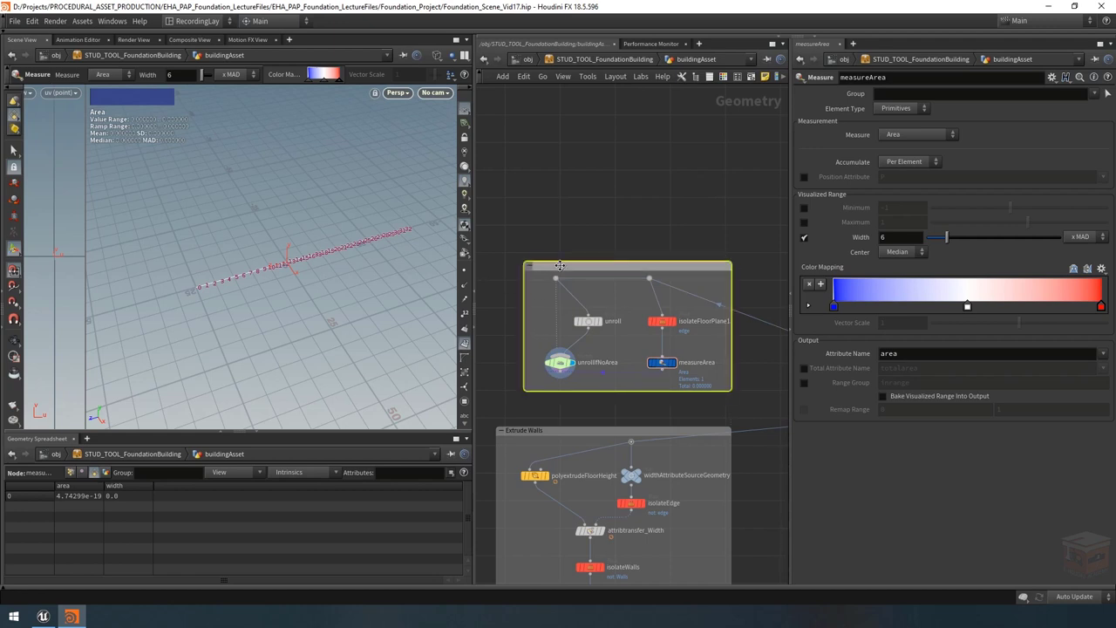
Step: Color the new network box red and title it Safety for Zero Area
left_click(723, 77)
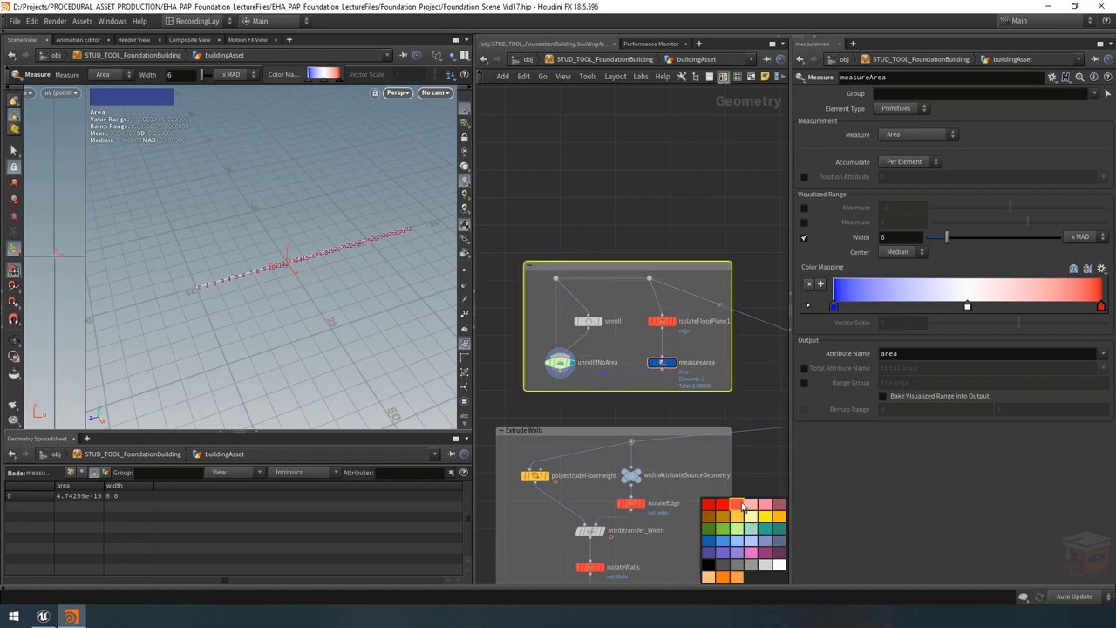
left_click(742, 505)
double_click(547, 264)
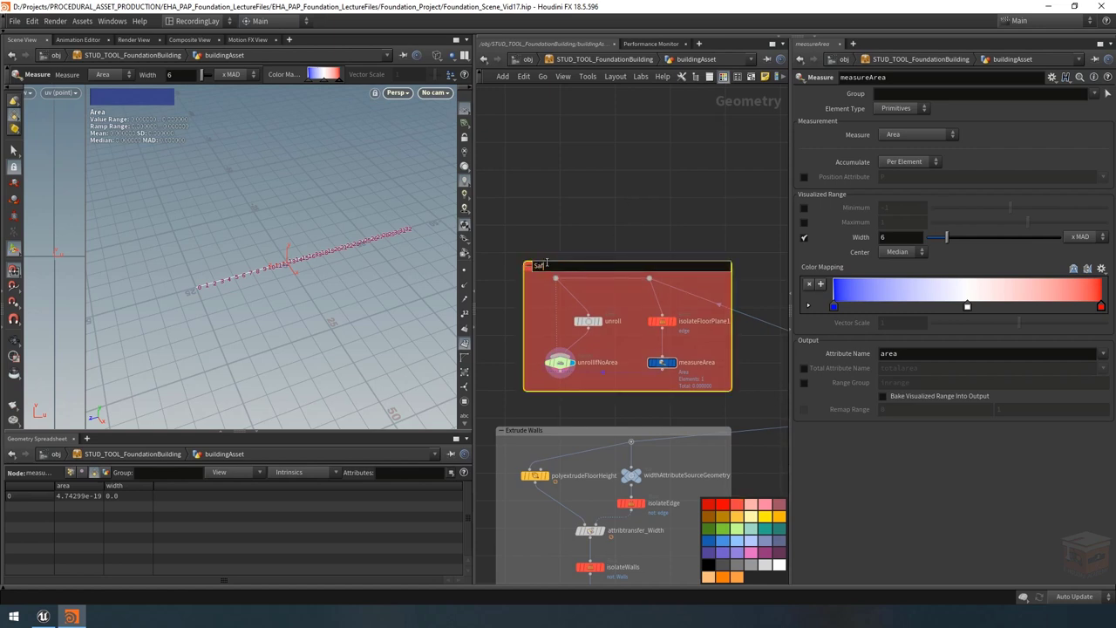
type("Safety for Zero Area")
key("Return")
Step: Shift the Safety for Zero Area box sideways so its switch lines up above the Extrude Walls input
middle_click_drag(667, 195, 664, 173)
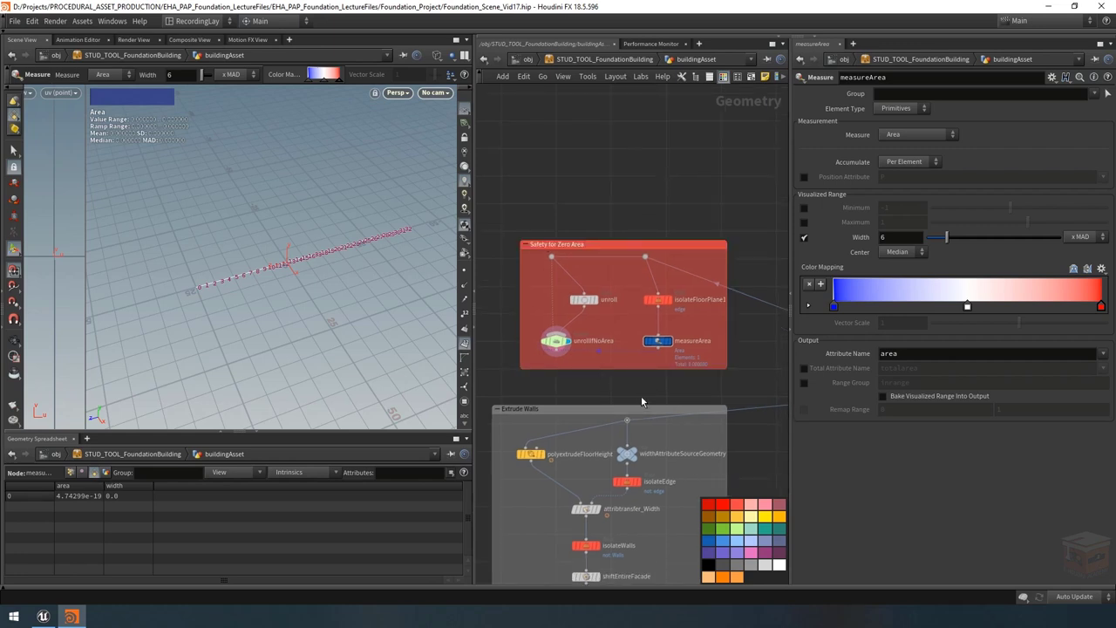
scroll(644, 394, "down", 4)
middle_click_drag(636, 368, 673, 369)
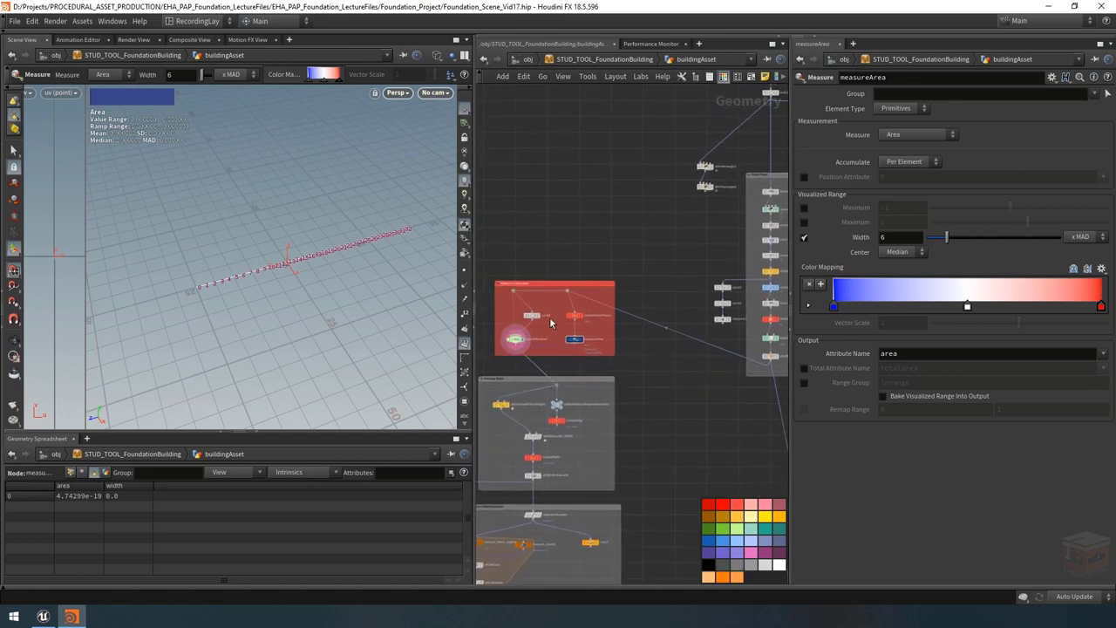
left_click_drag(559, 284, 600, 284)
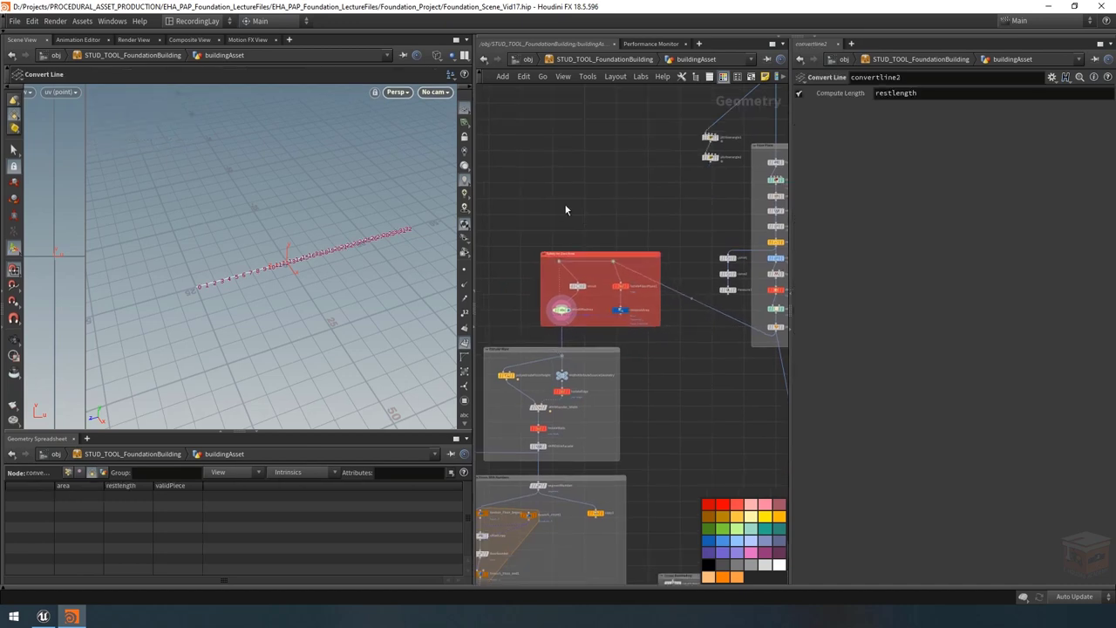
Step: Move the Safety for Zero Area box and the whole wall branch beneath it further down in the network
scroll(565, 209, "down", 8)
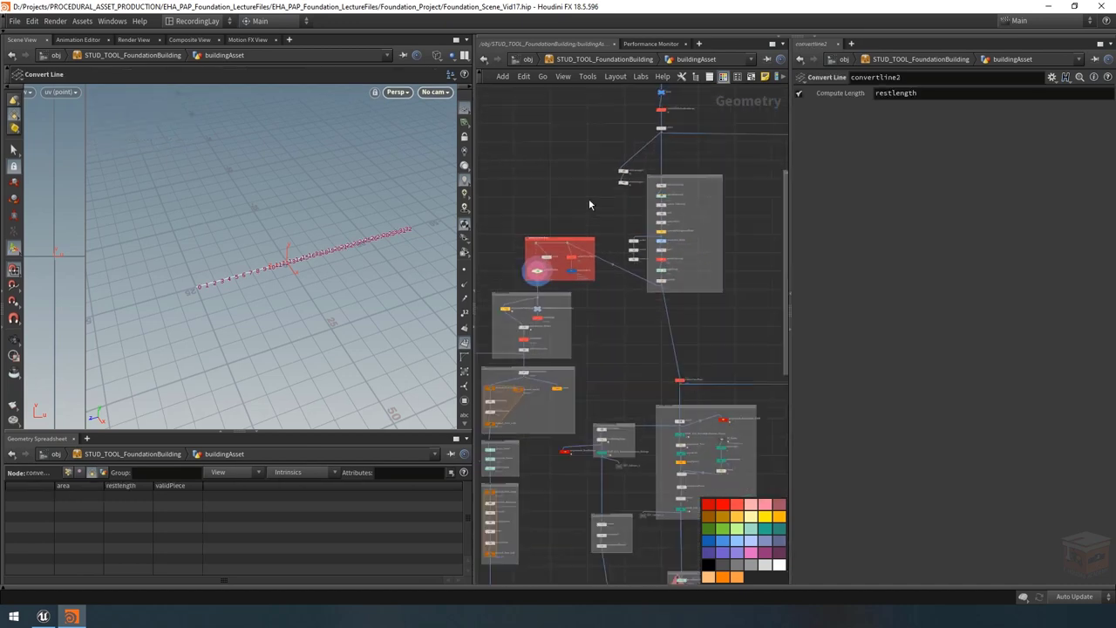
scroll(590, 395, "up", 3)
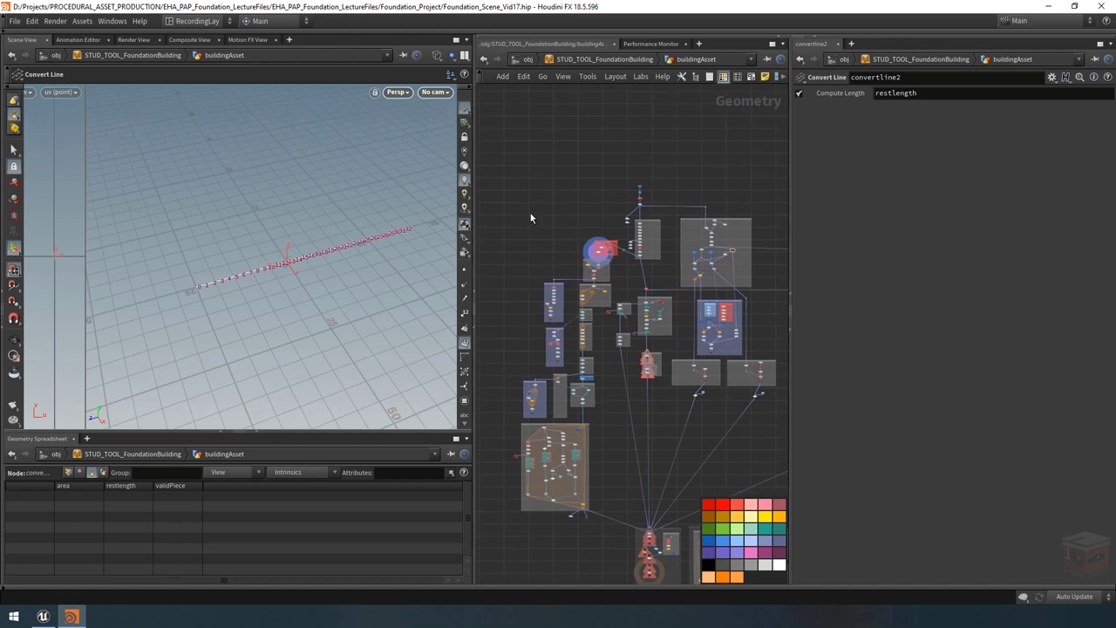
left_click_drag(531, 210, 617, 313)
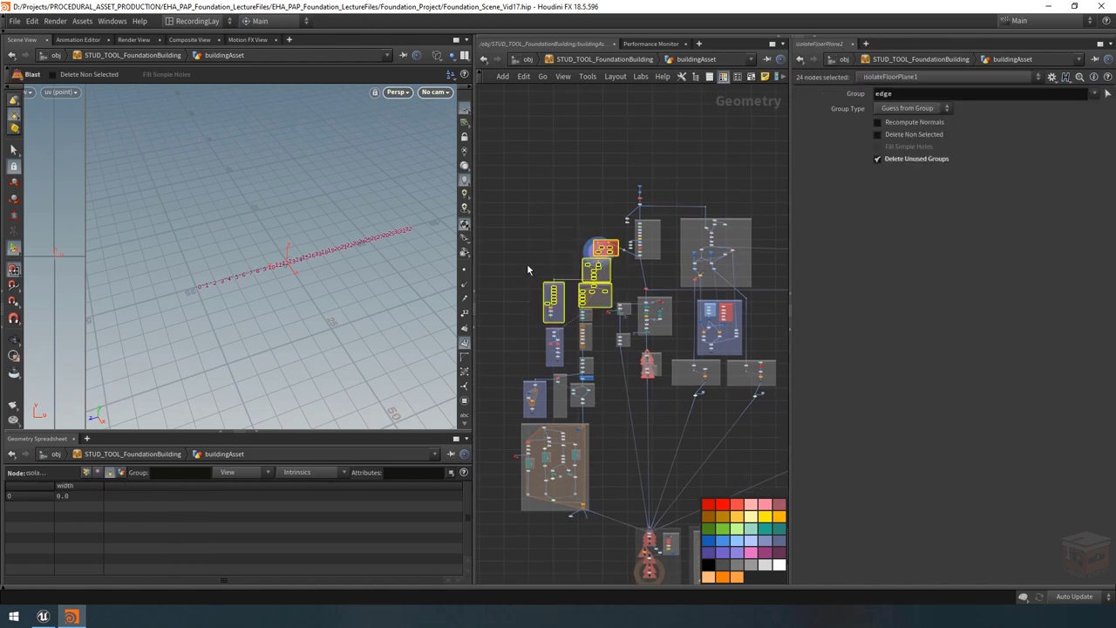
left_click_drag(527, 263, 601, 525)
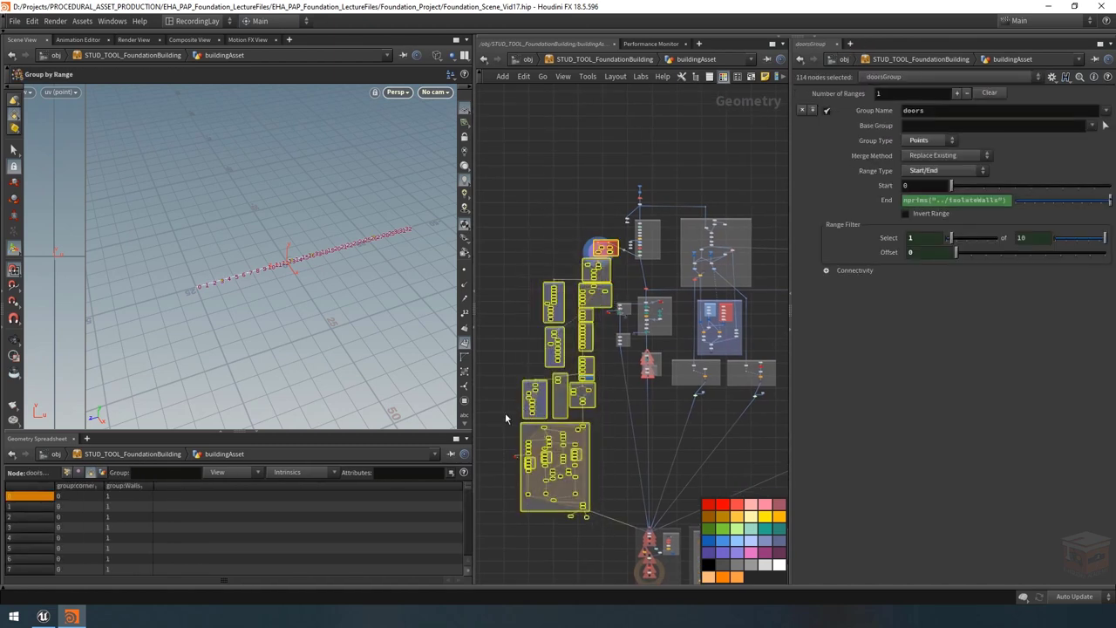
scroll(630, 236, "up", 6)
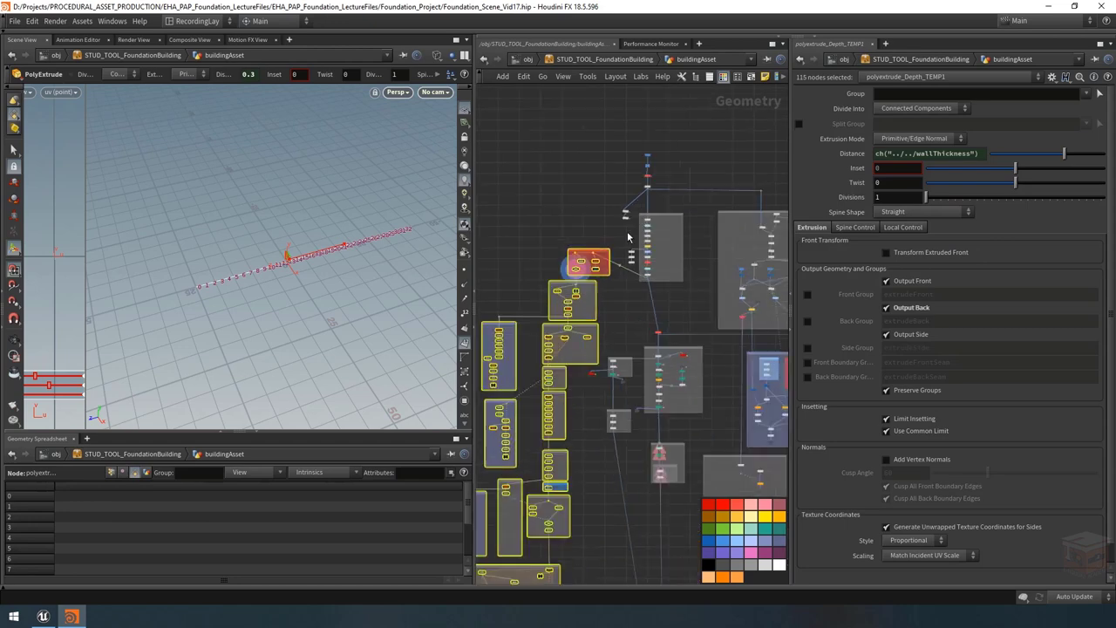
left_click_drag(565, 259, 558, 319)
left_click(563, 270)
middle_click_drag(563, 271, 676, 253)
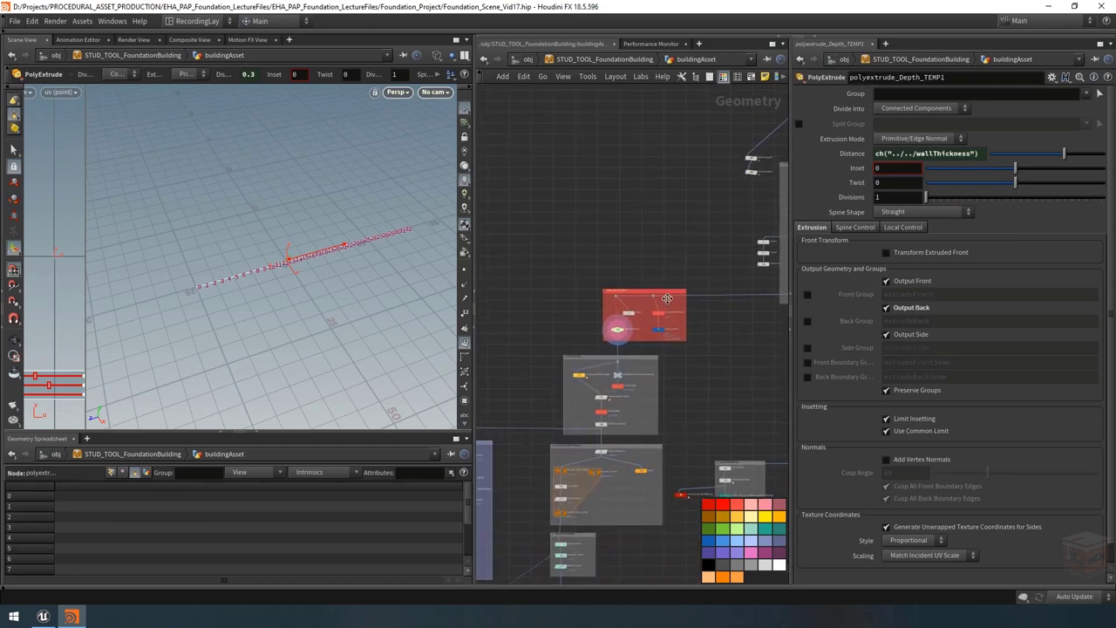
Step: Select the output0 node at the end of the network to check the building's final result
scroll(733, 366, "up", 4)
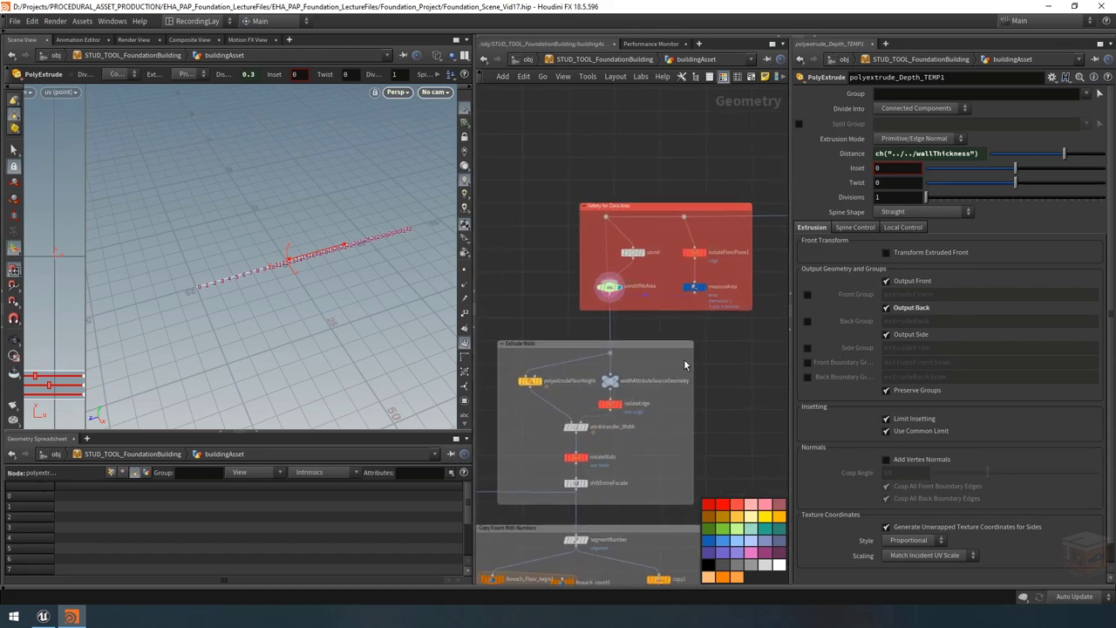
scroll(714, 349, "down", 6)
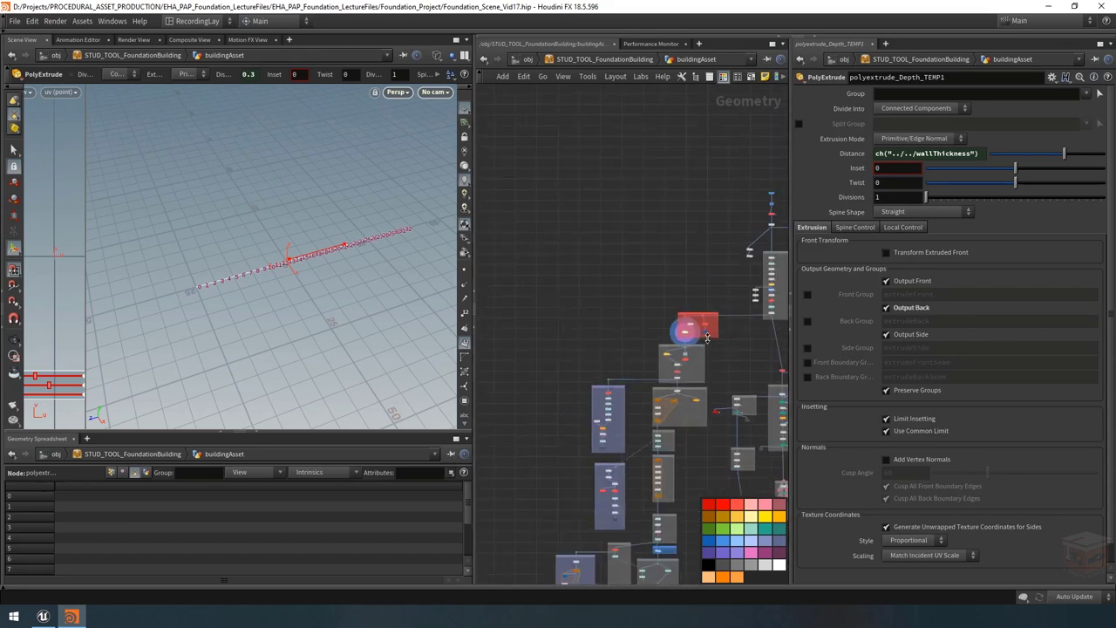
scroll(618, 371, "up", 2)
scroll(650, 417, "up", 6)
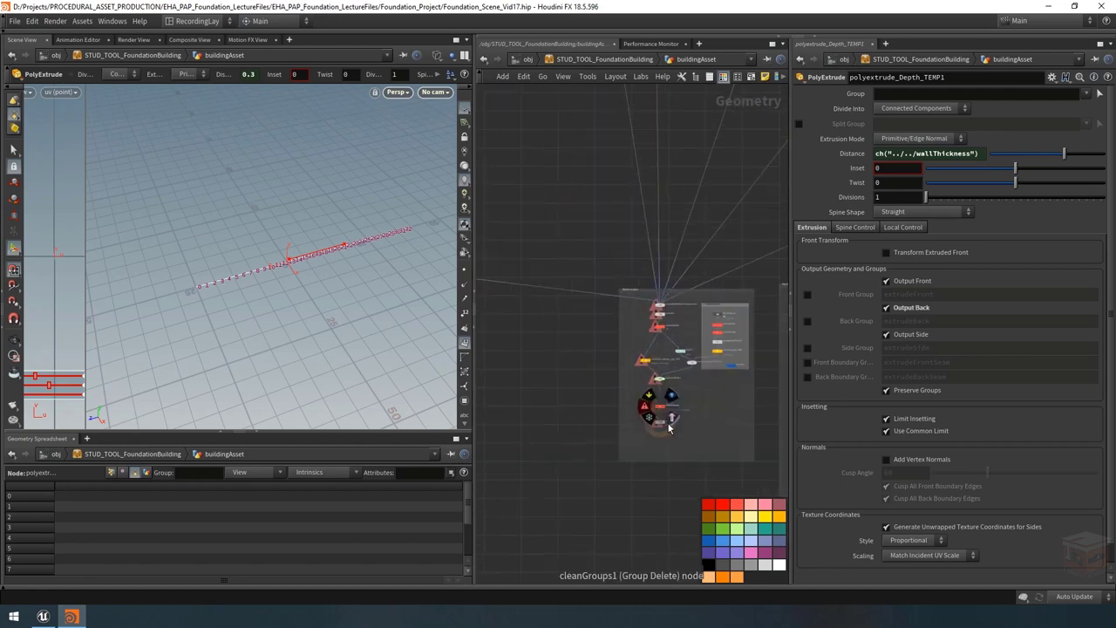
left_click(647, 417)
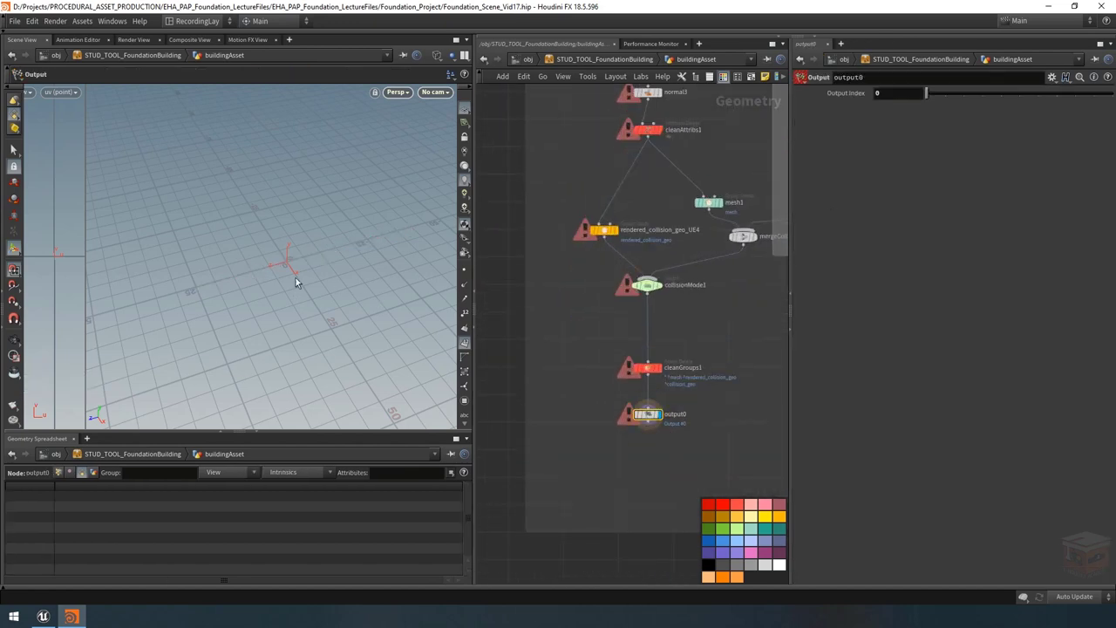
Step: Trace the error upstream through the groupRoofFloor node and display the isolateFloorPlane node
scroll(561, 264, "down", 5)
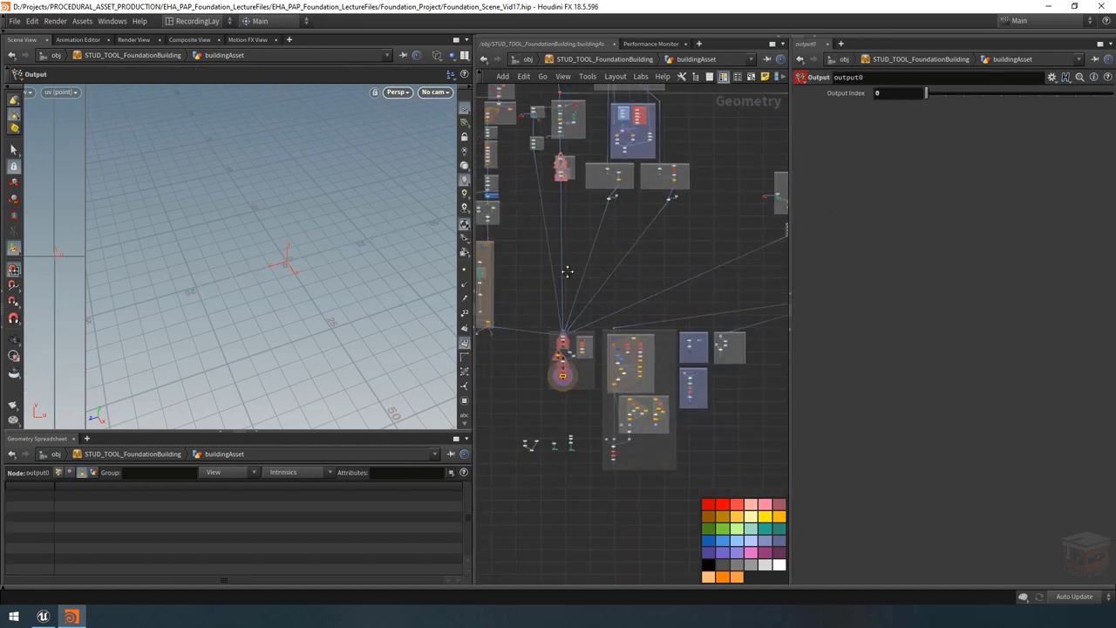
scroll(583, 229, "up", 8)
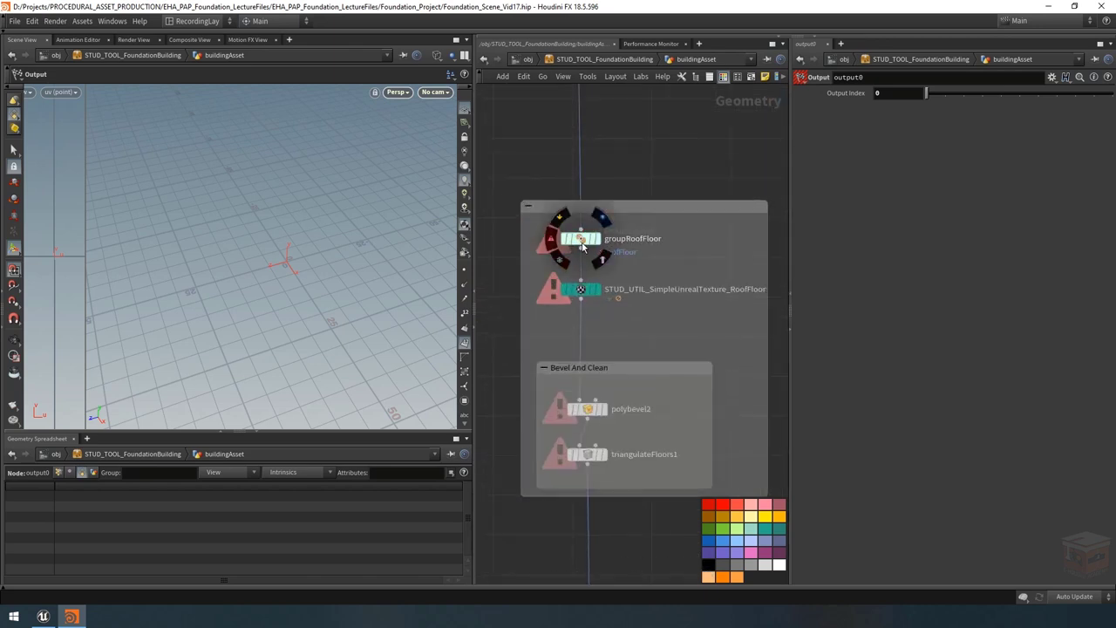
left_click(582, 244)
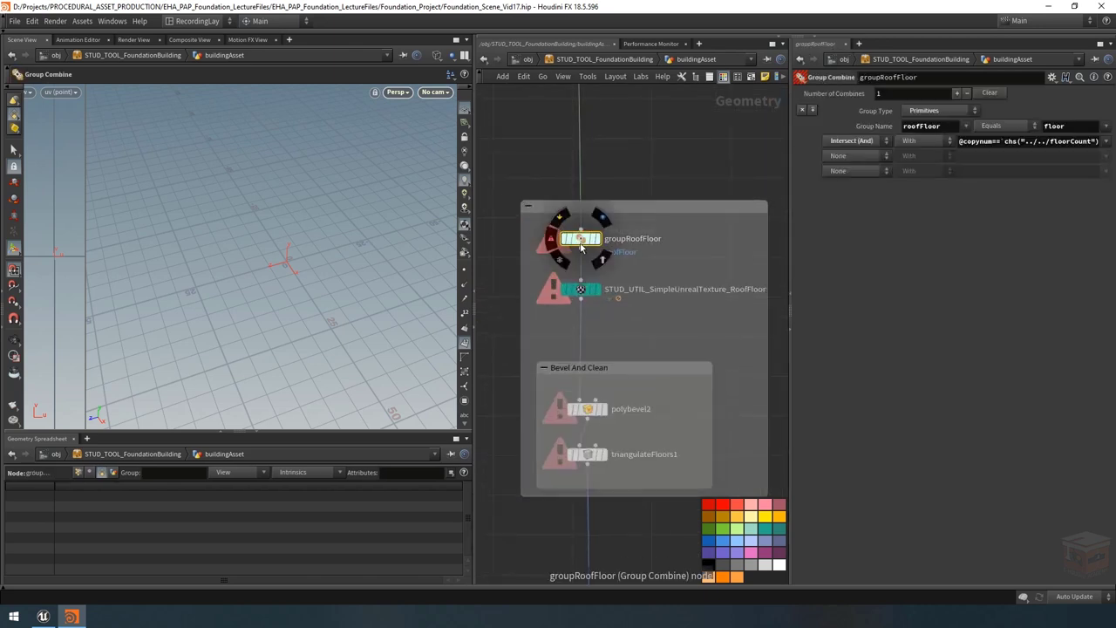
scroll(581, 243, "down", 8)
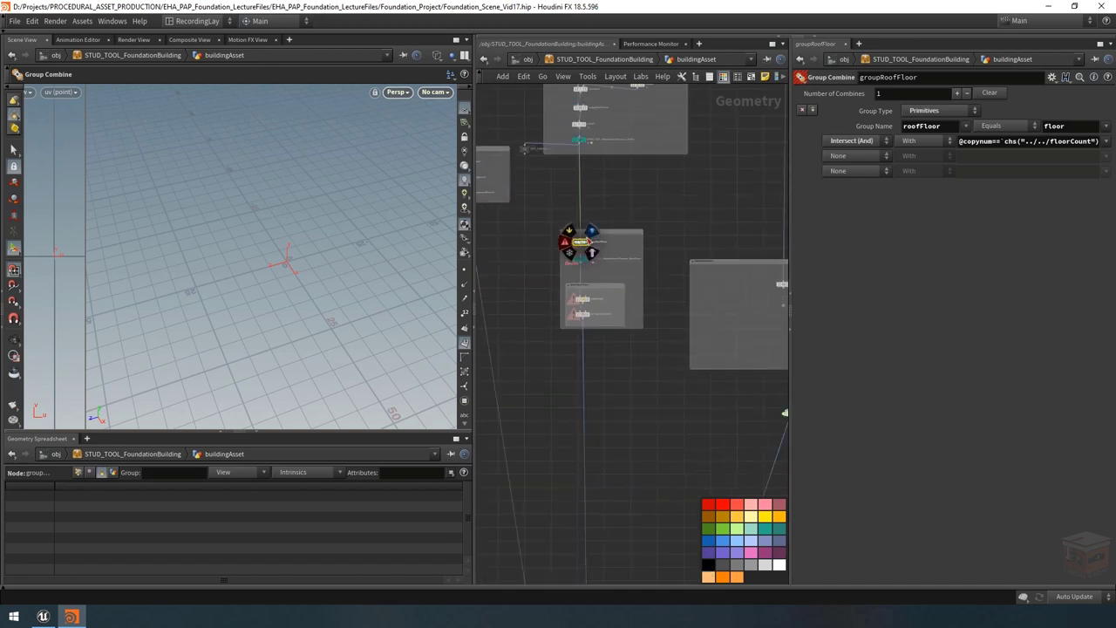
scroll(587, 223, "up", 5)
left_click(556, 242)
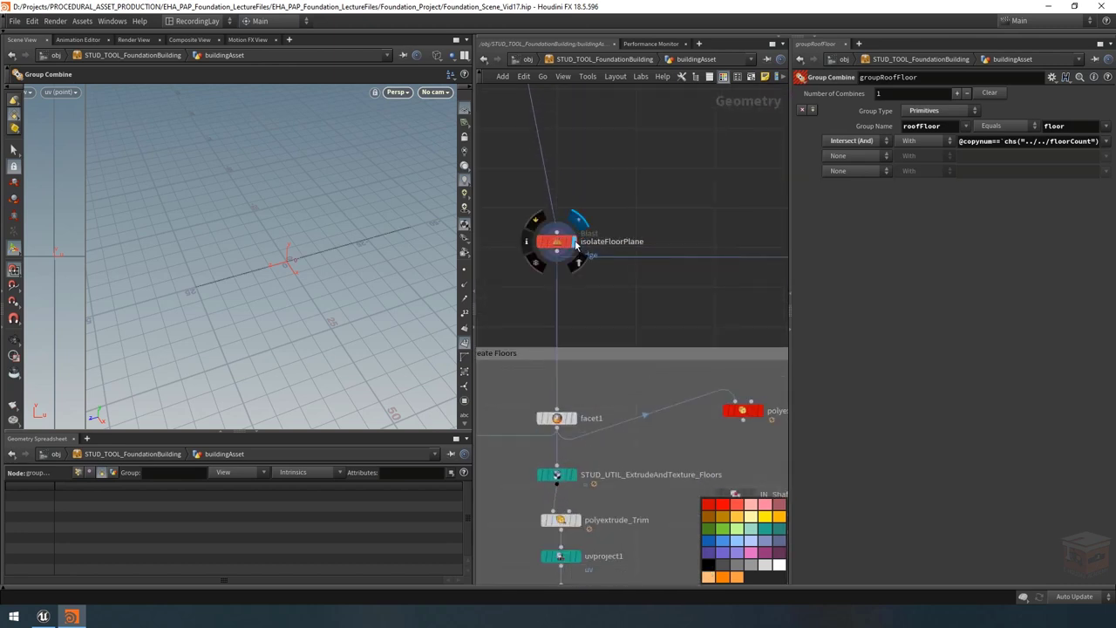
Step: Follow the floor branch down past Create Floors and display the groupRoofFloor node to check its geometry
scroll(627, 288, "down", 4)
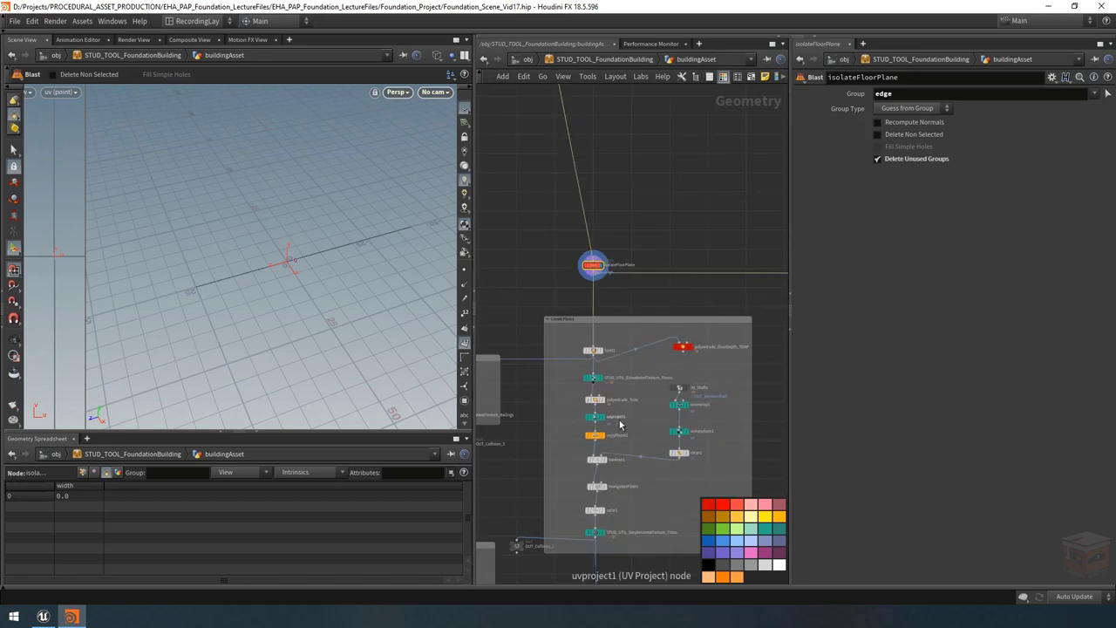
middle_click_drag(586, 548, 590, 262)
scroll(587, 434, "up", 3)
left_click(605, 399)
scroll(685, 193, "down", 3)
scroll(629, 405, "up", 3)
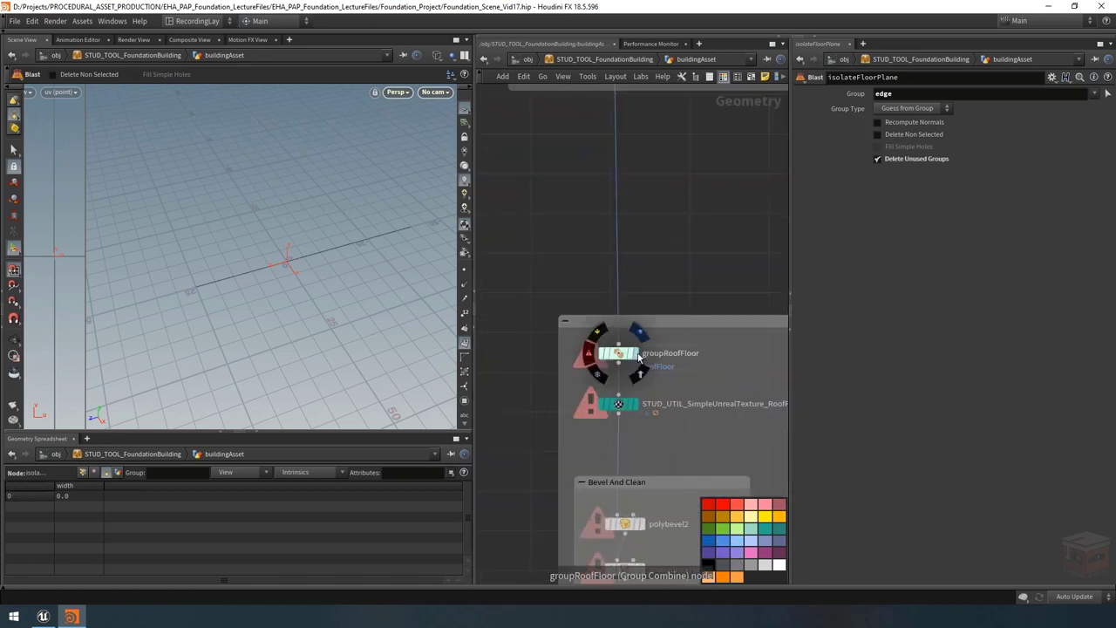
left_click(620, 356)
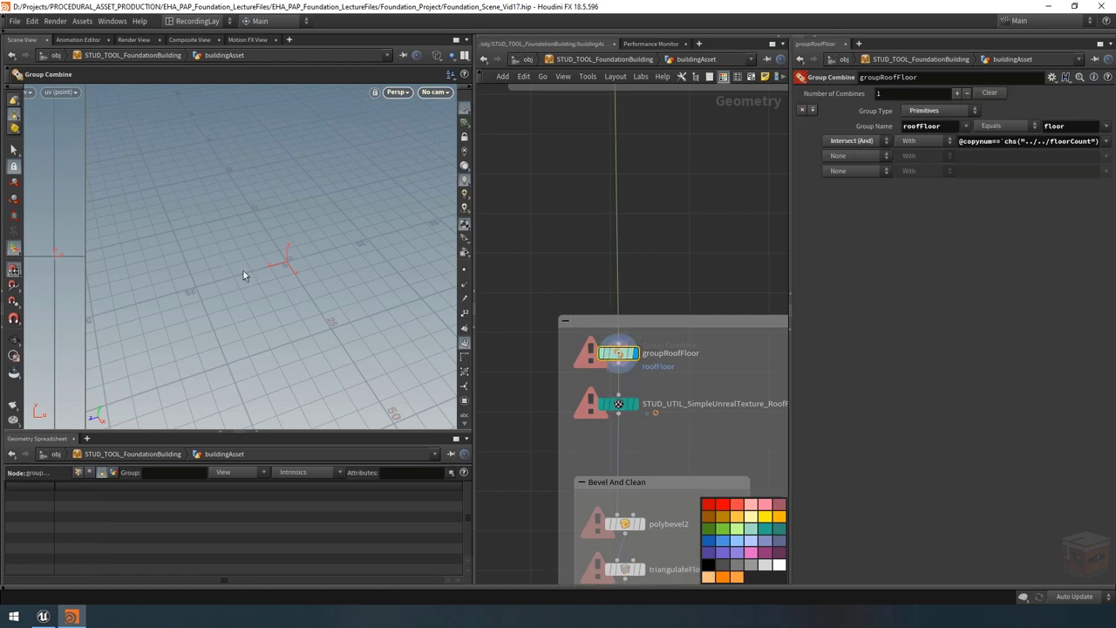
Step: Extend the untitled network box around groupRoofFloor upward to make room for another node
scroll(657, 285, "down", 3)
middle_click_drag(647, 339, 568, 377)
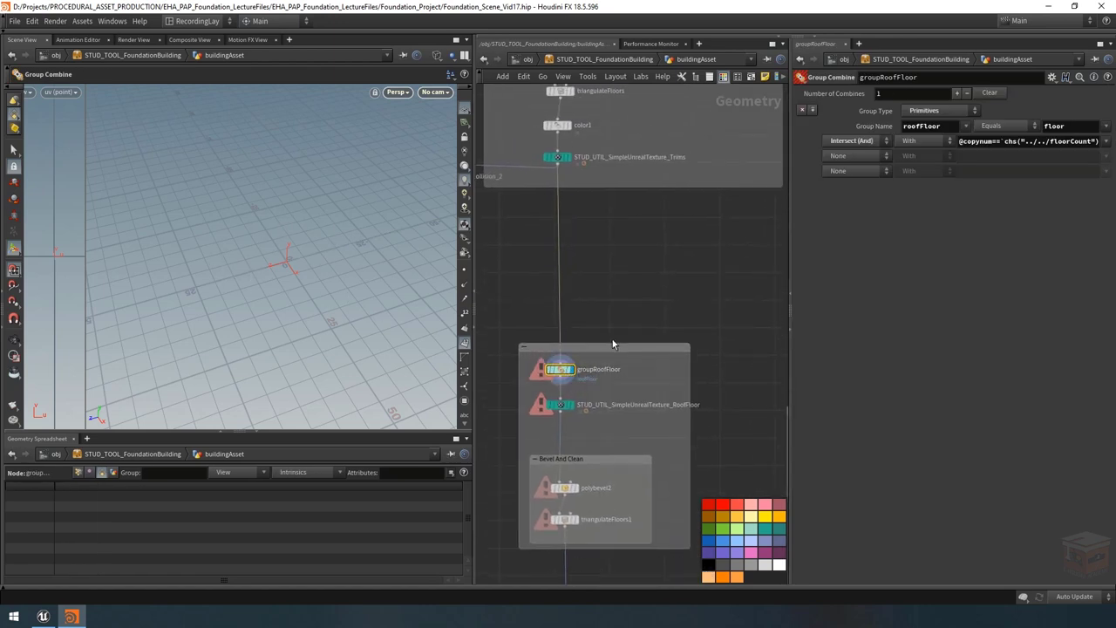
left_click_drag(607, 346, 607, 311)
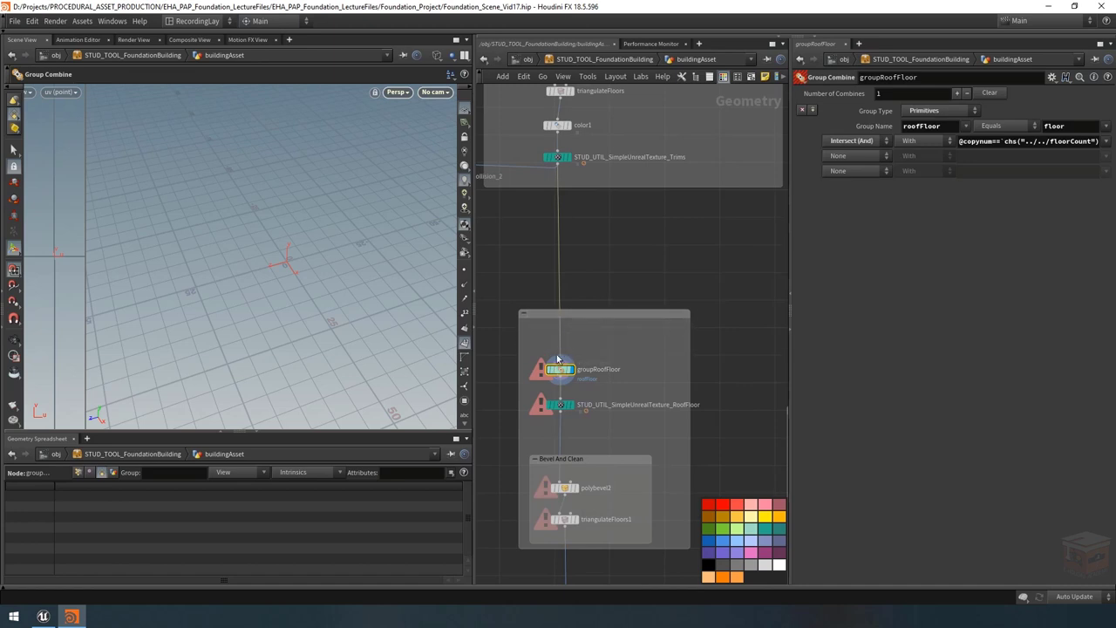
Step: Add an Attribute Wrangle and insert it between STUD_UTIL_SimpleUnrealTexture_Trims and groupRoofFloor
middle_click_drag(605, 343, 643, 340)
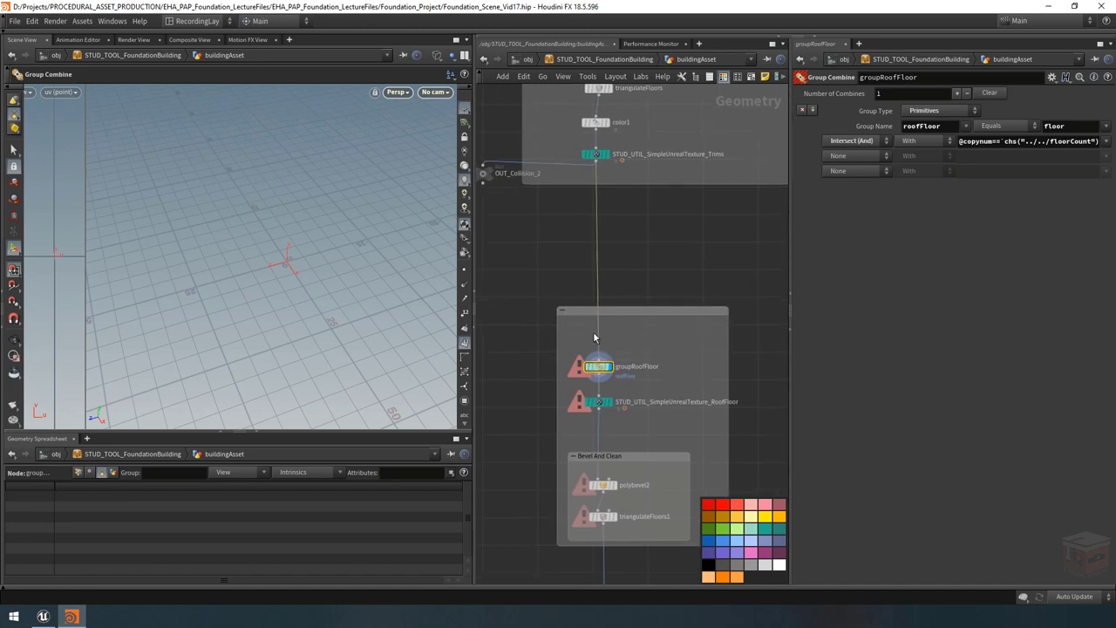
middle_click_drag(614, 335, 614, 345)
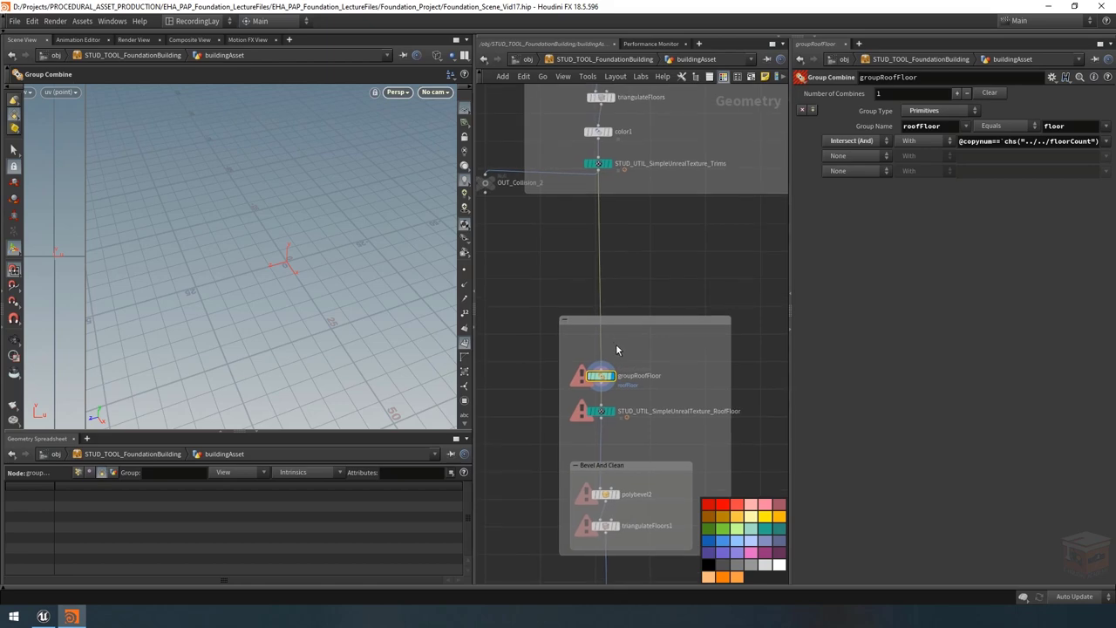
key("Tab")
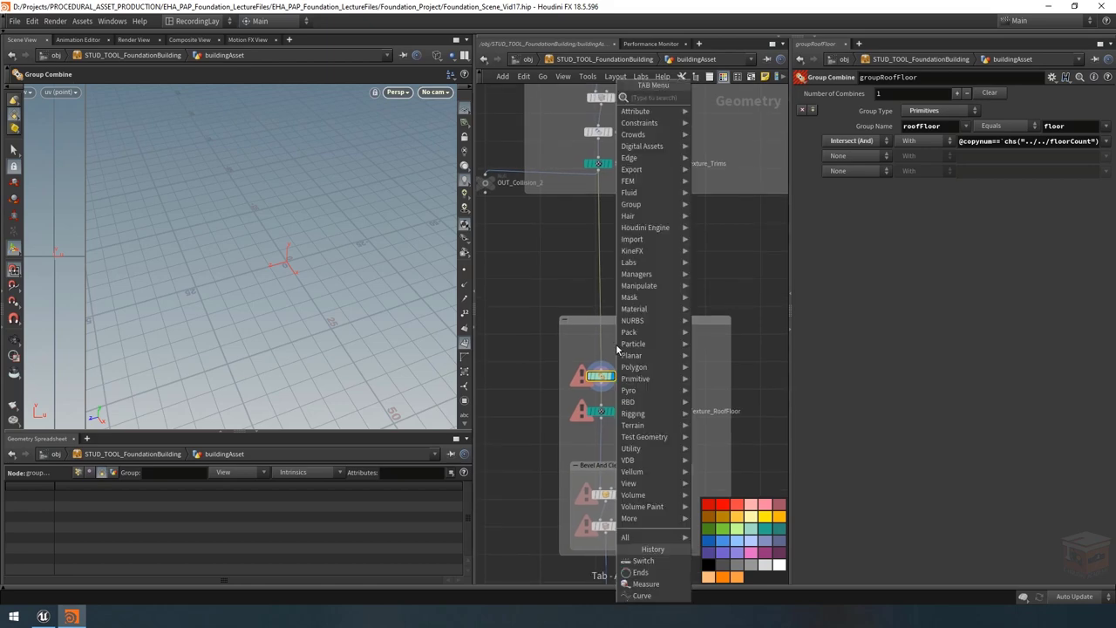
key("Escape")
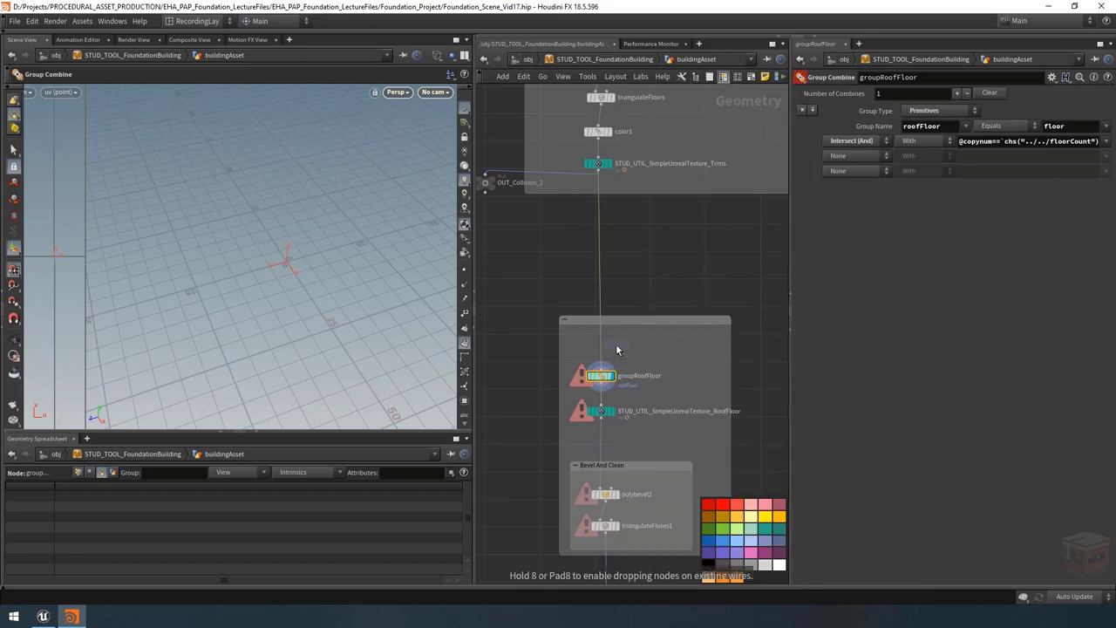
left_click(661, 345)
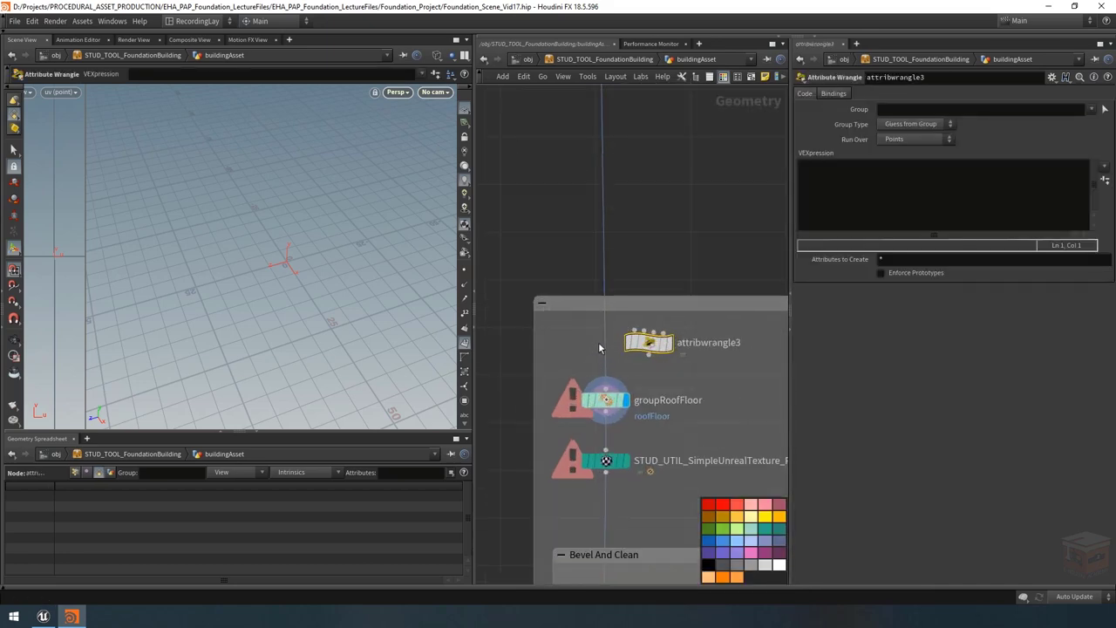
scroll(610, 345, "up", 3)
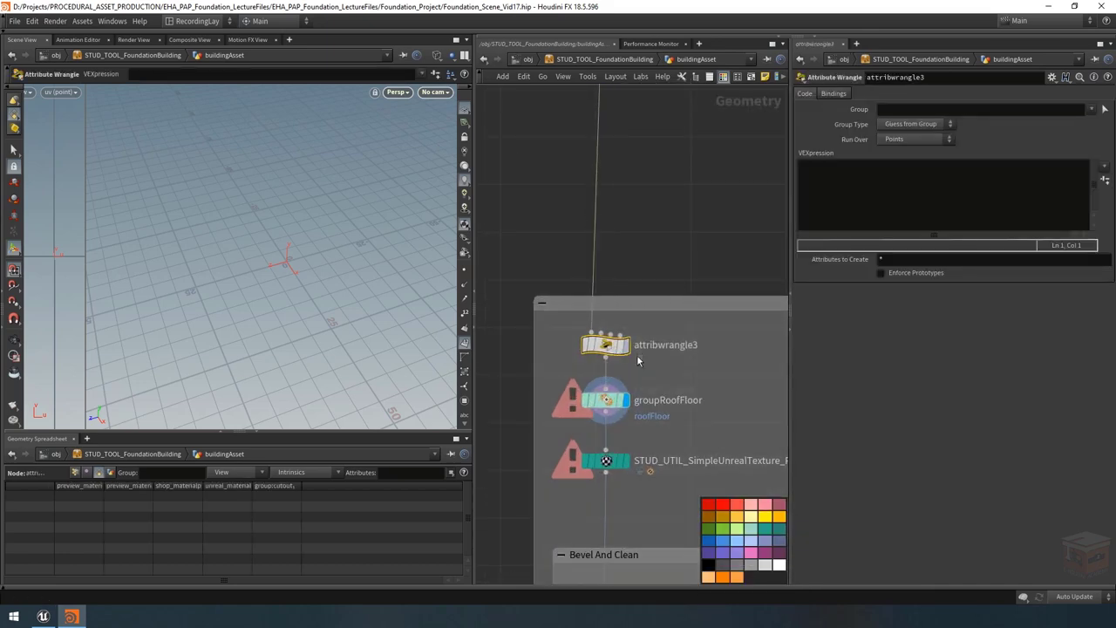
Step: Rename the new Attribute Wrangle above groupRoofFloor to dummyGroup1
double_click(646, 345)
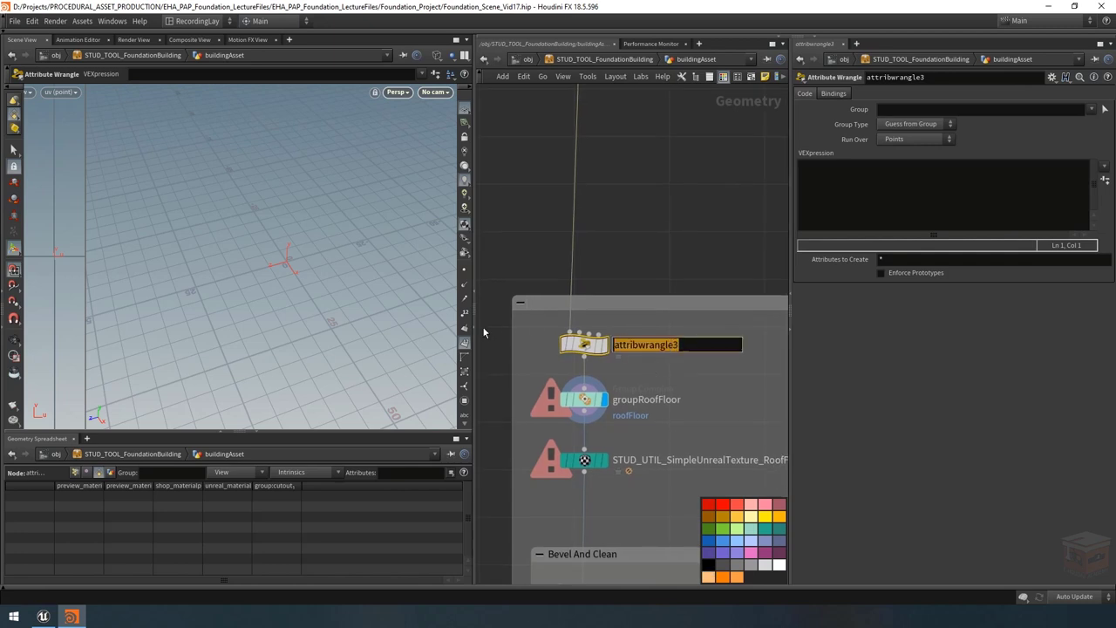
type("dummyGroup1")
key("Return")
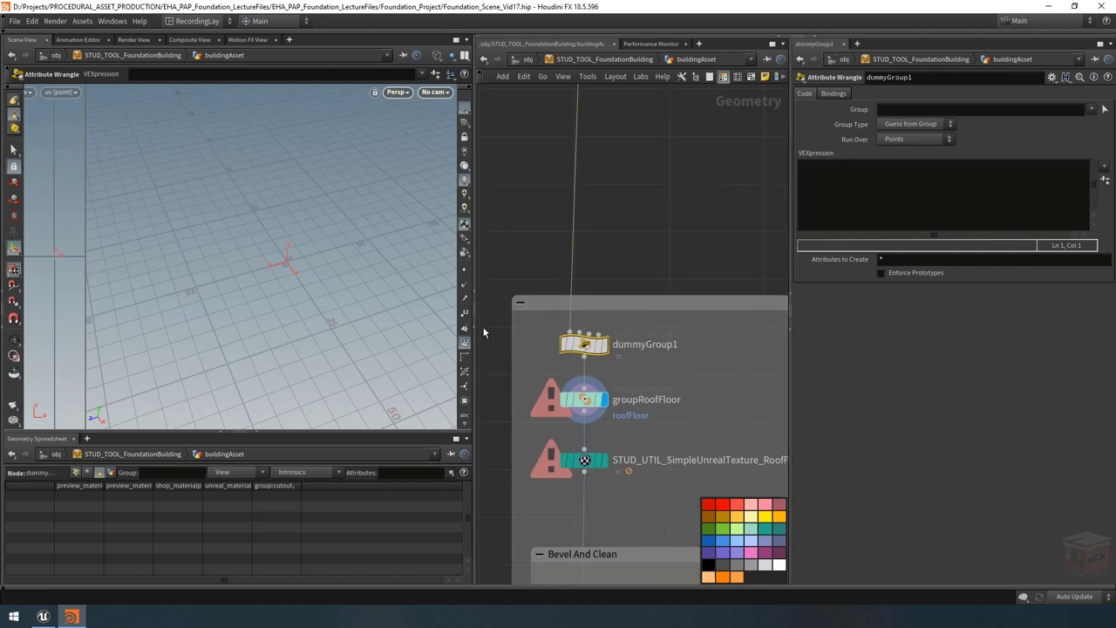
left_click(584, 400)
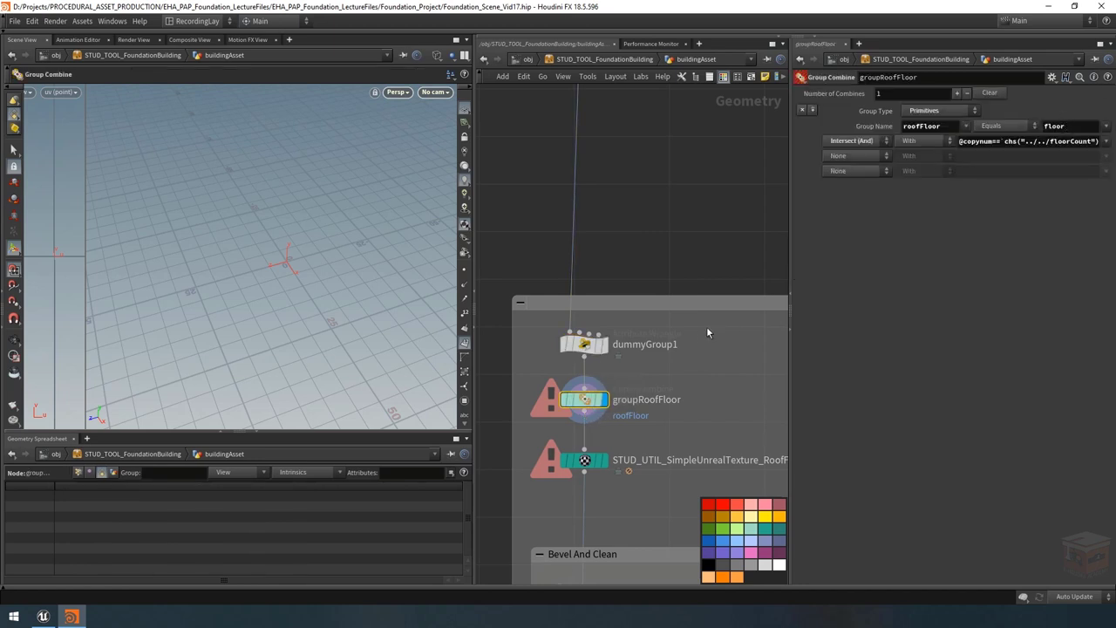
left_click(601, 349)
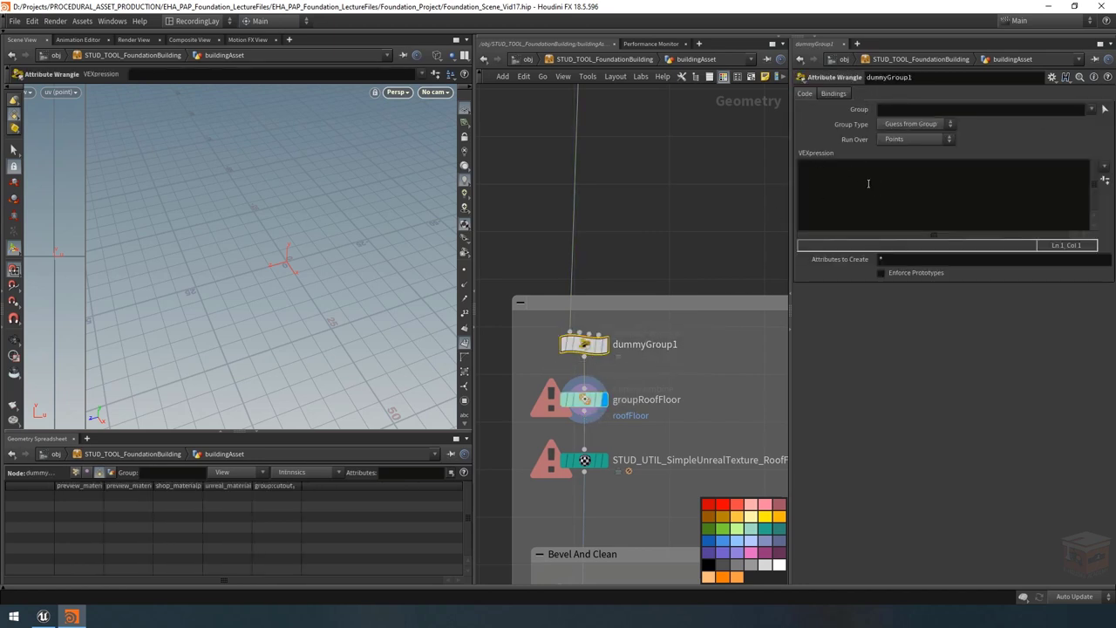
left_click(912, 140)
left_click(907, 151)
left_click(906, 186)
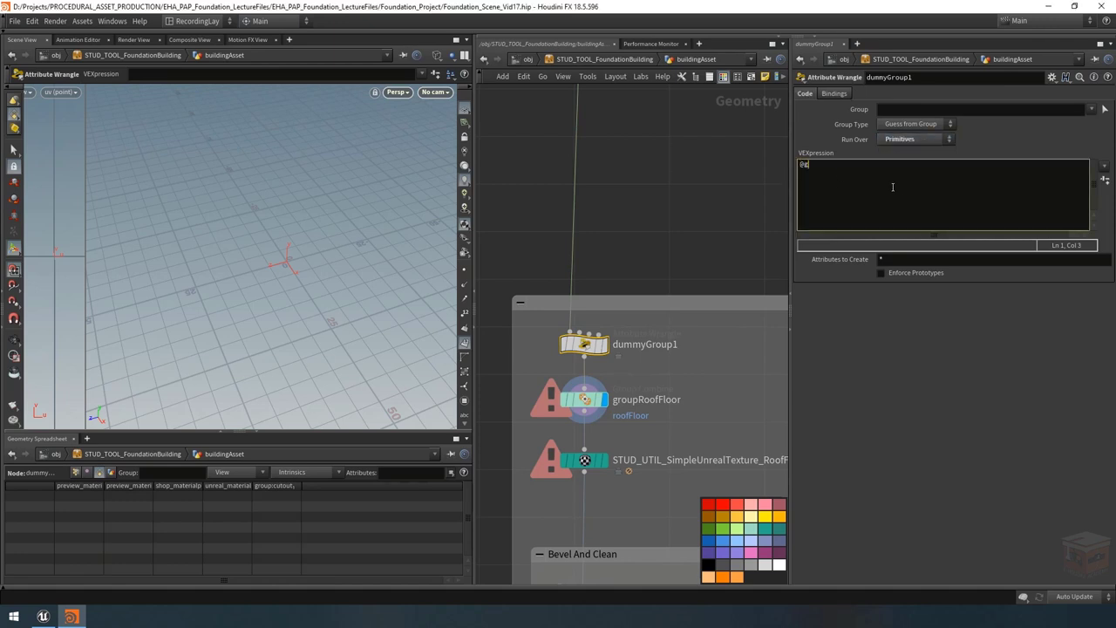
type("@group_floor;")
left_click(683, 230)
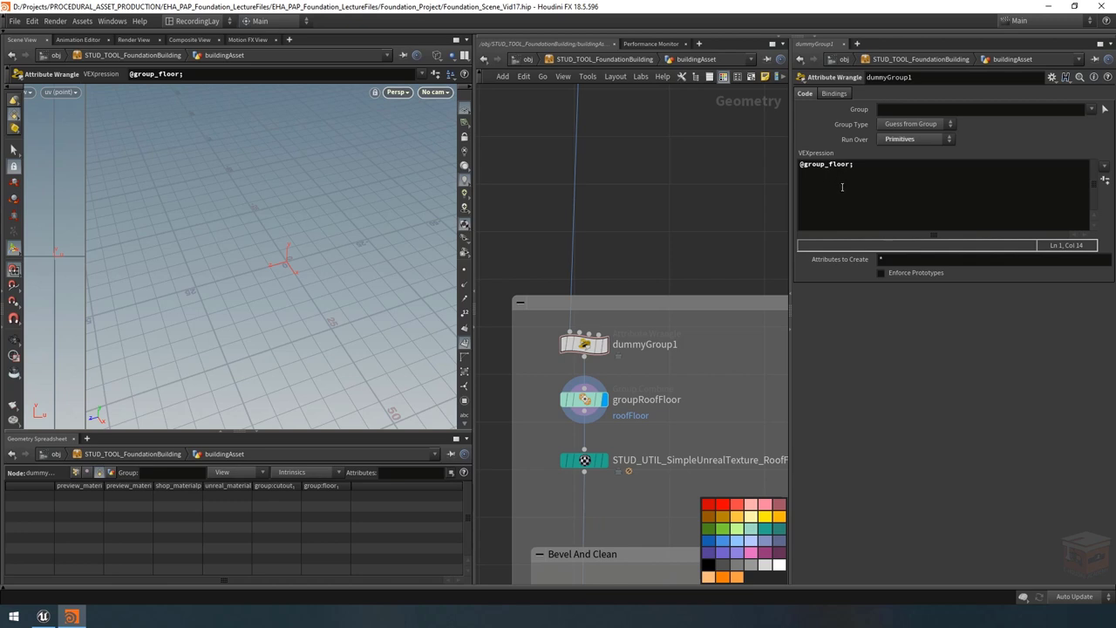
Step: Inspect the primitive groups in the node info of dummyGroup1
mouse_move(602, 343)
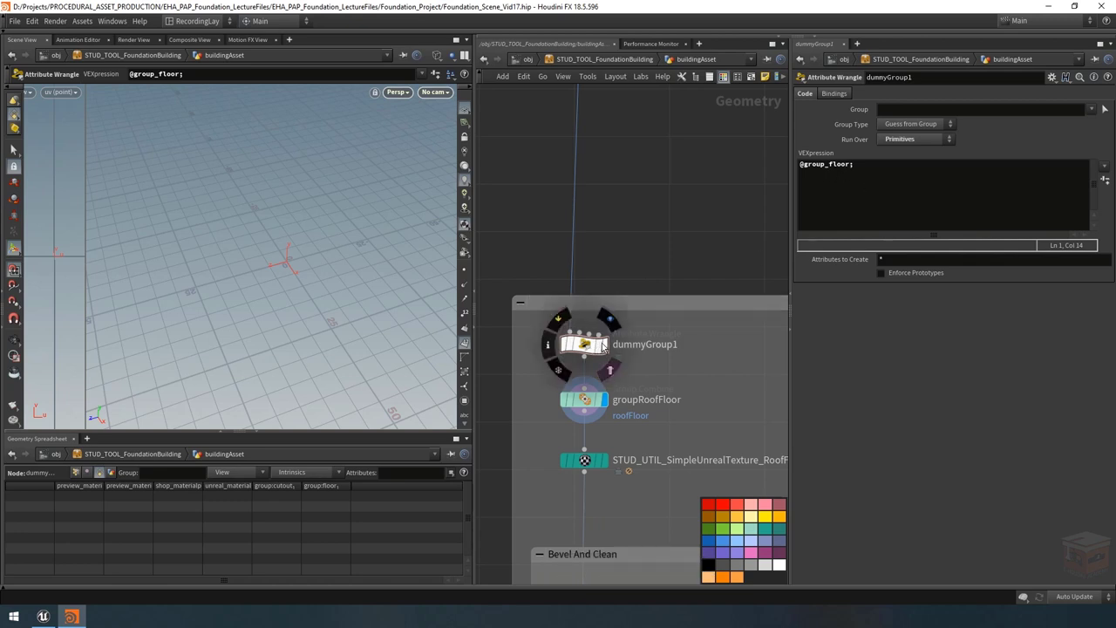
left_click(547, 350)
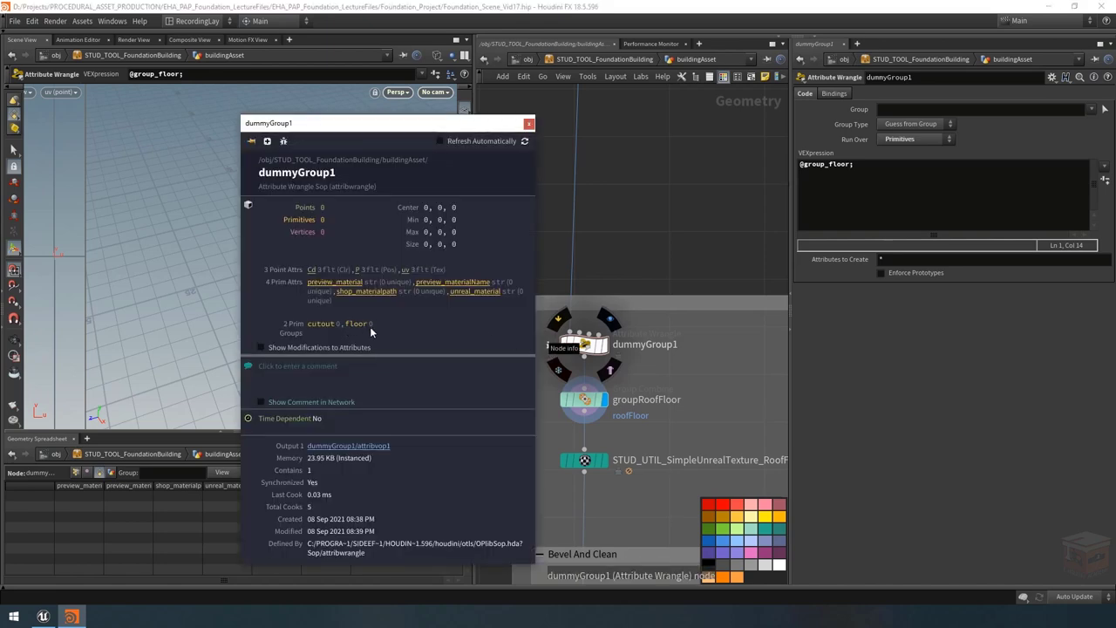
left_click(529, 123)
Step: Color the dummyGroup1 node teal
scroll(634, 247, "down", 5)
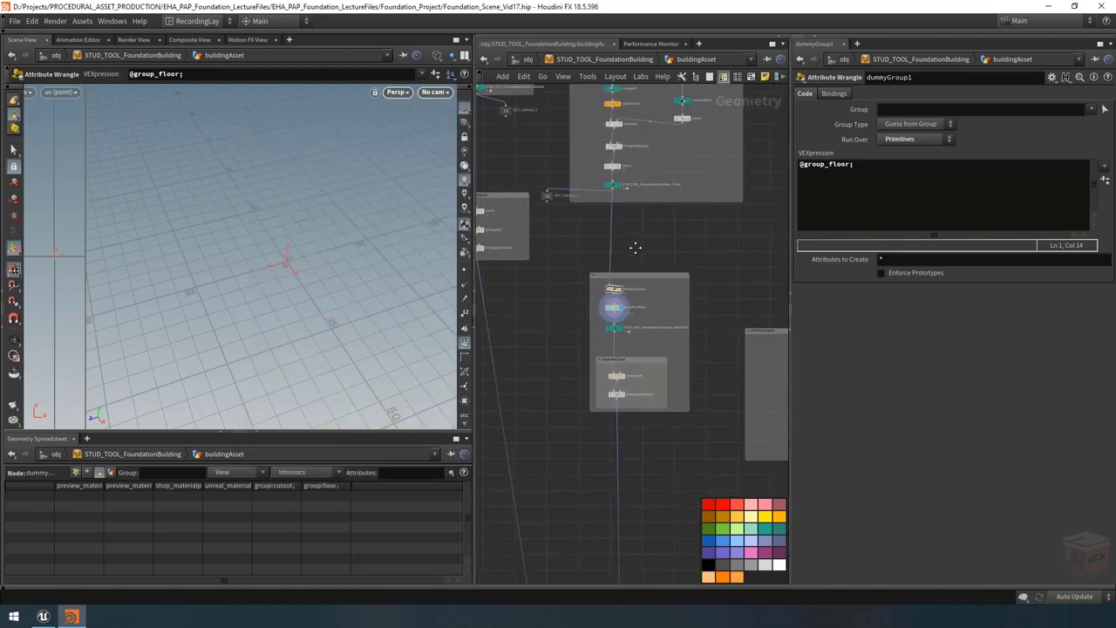
scroll(628, 311, "up", 6)
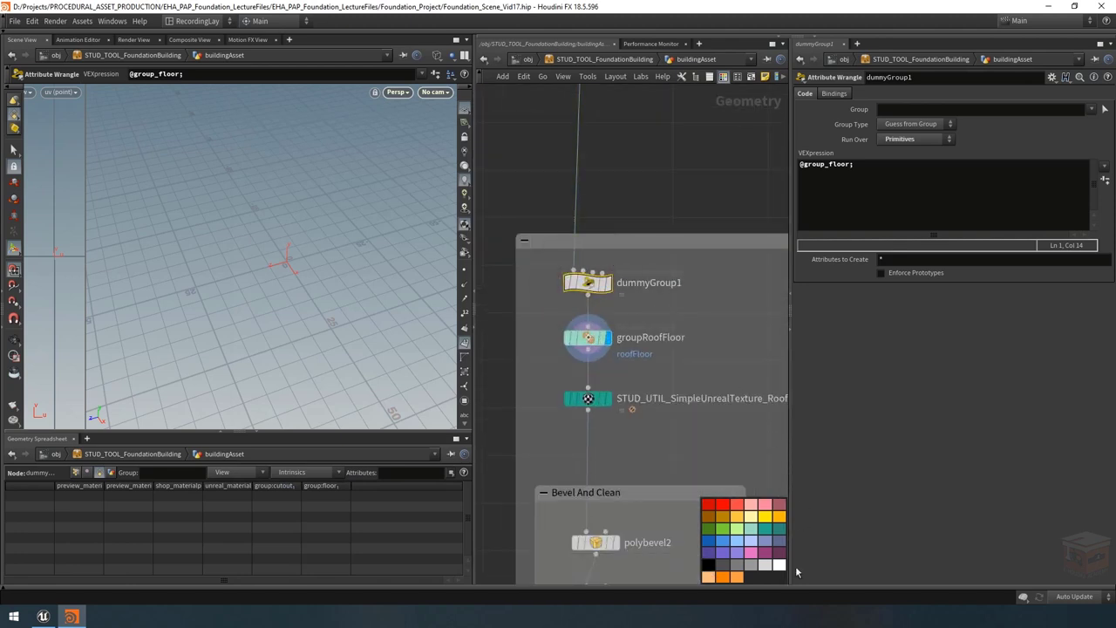
left_click(765, 528)
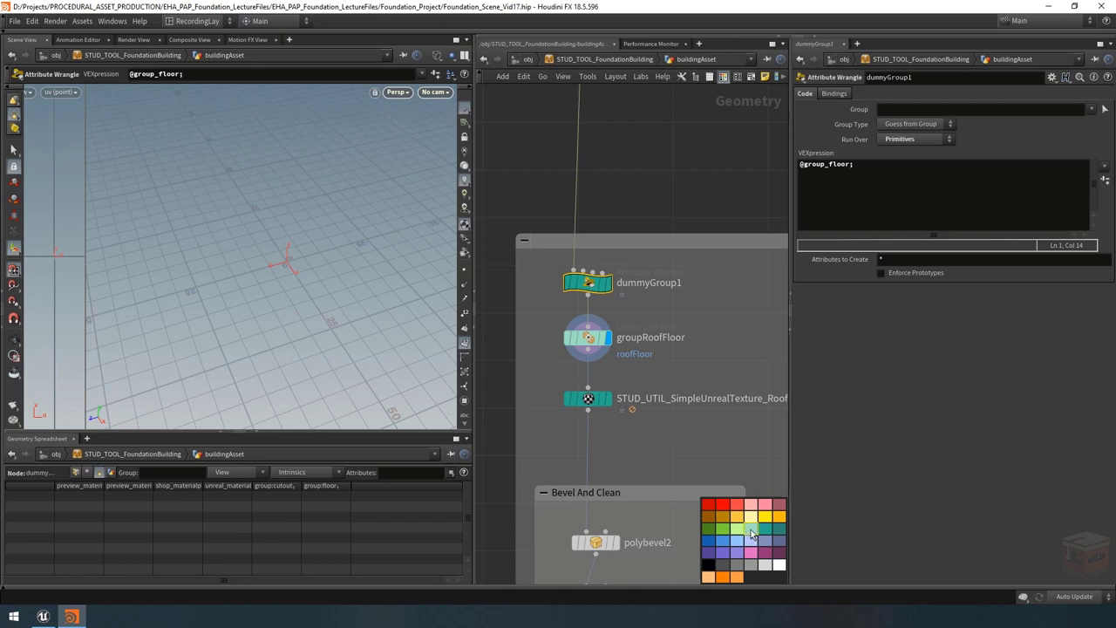
left_click(735, 304)
Step: Display the output0 node at the end of the network and examine the final building with shaded display
scroll(688, 319, "down", 6)
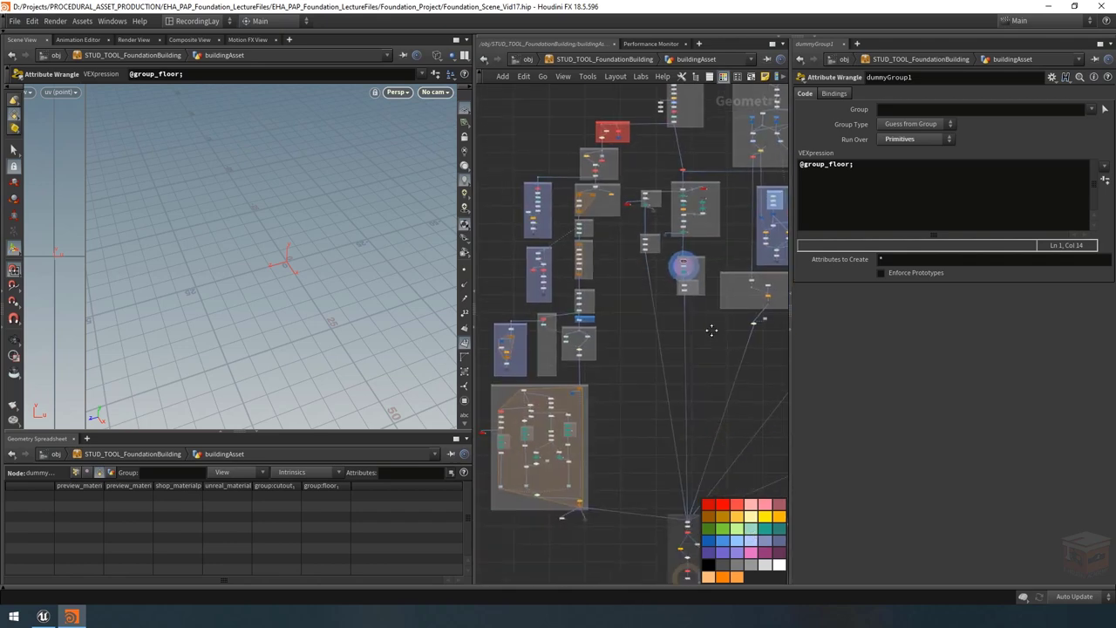
scroll(708, 327, "up", 4)
scroll(708, 332, "up", 3)
left_click(695, 342)
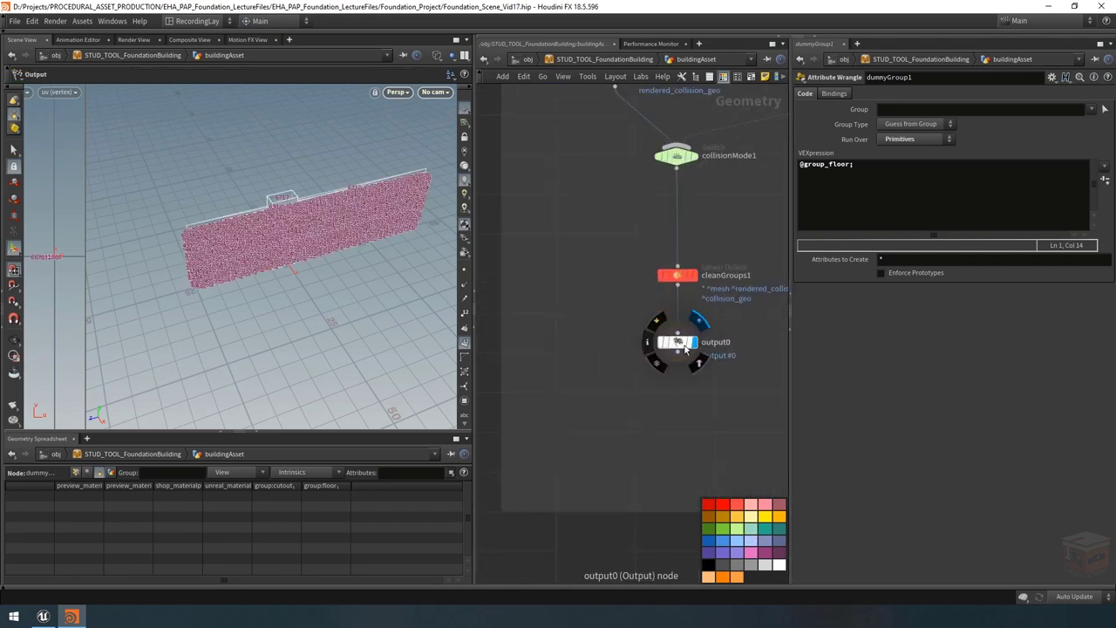
left_click(678, 342)
left_click(464, 342)
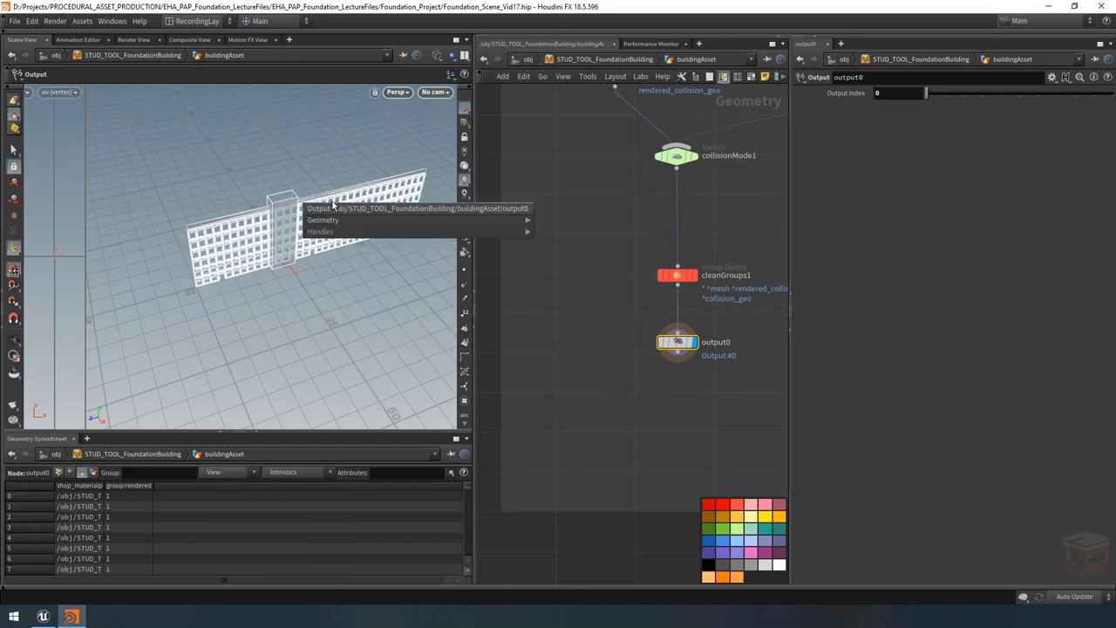
key("Escape")
mouse_move(324, 176)
left_mouse_down()
mouse_move(327, 207)
mouse_move(428, 192)
mouse_move(259, 212)
mouse_move(248, 243)
mouse_move(291, 237)
mouse_move(288, 217)
mouse_move(298, 234)
left_mouse_up()
key("w")
key("h")
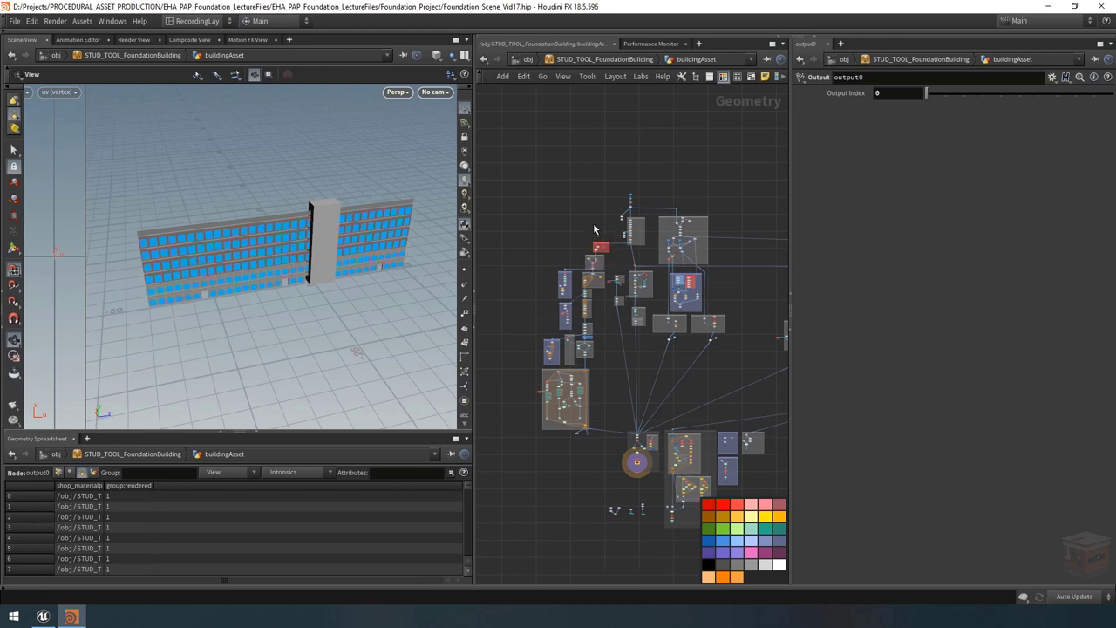
Step: Go up to the object level and set curve1 as the displayed node inside buildingShape
scroll(592, 213, "up", 5)
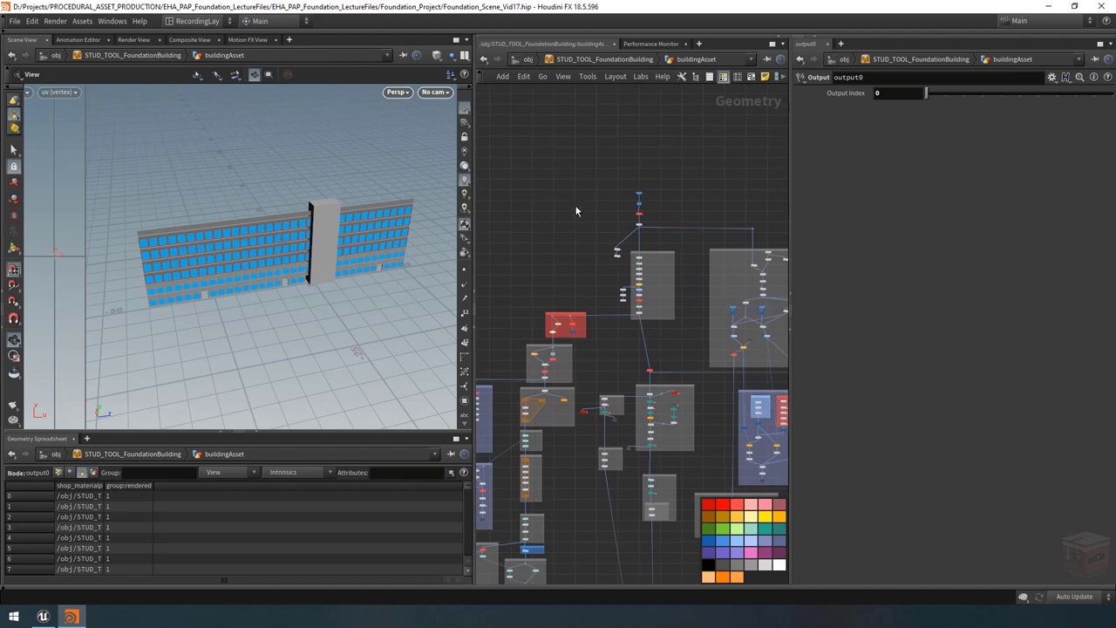
left_click(528, 59)
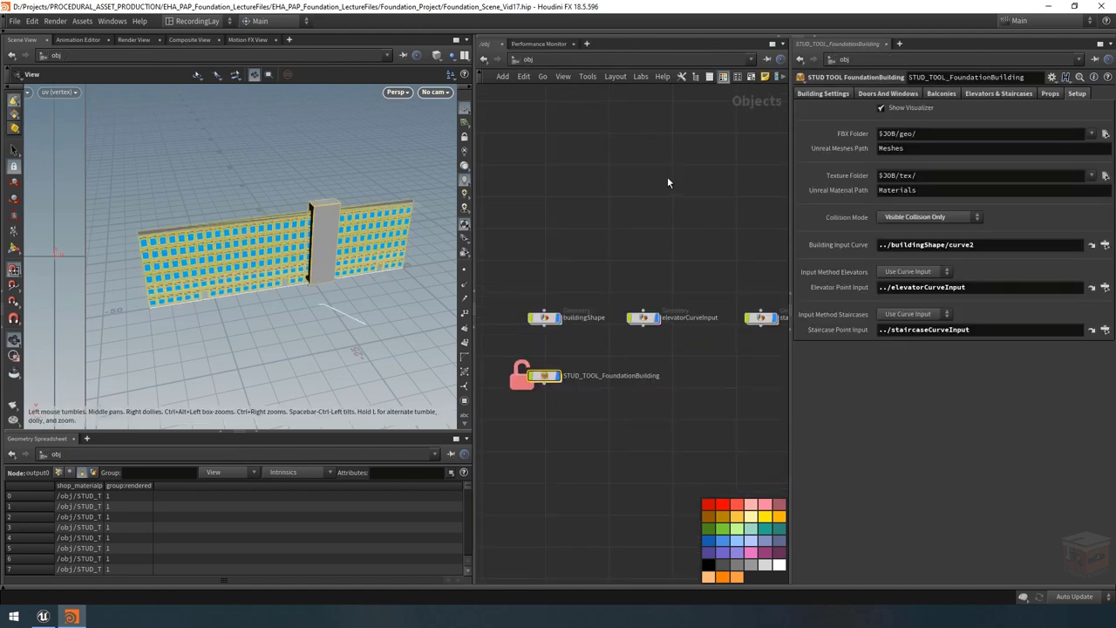
double_click(545, 321)
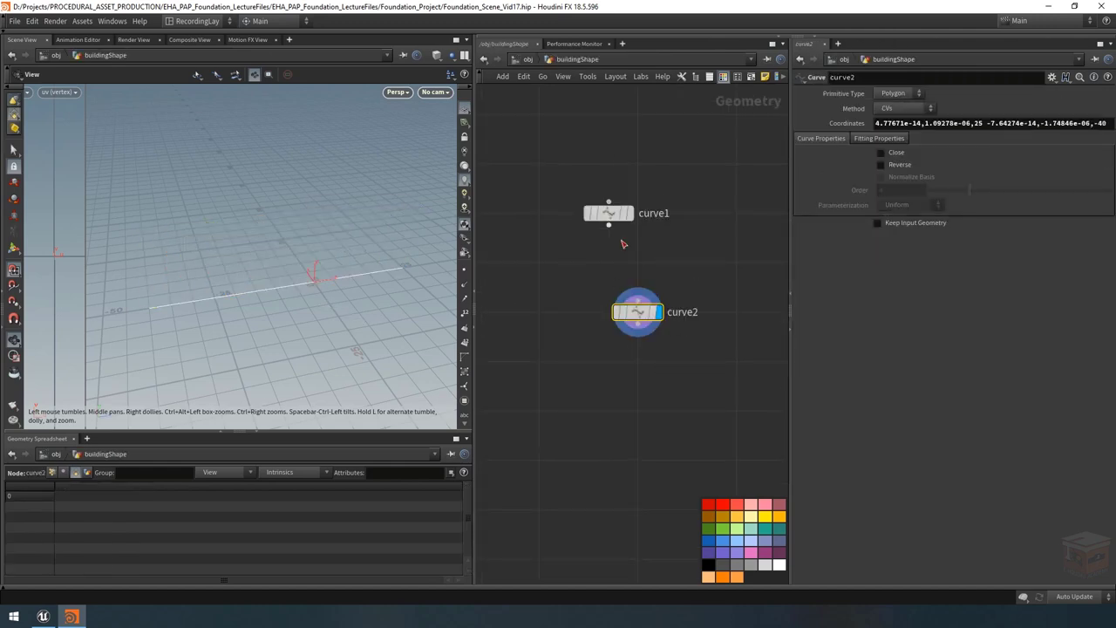
left_click(630, 212)
left_click(608, 213)
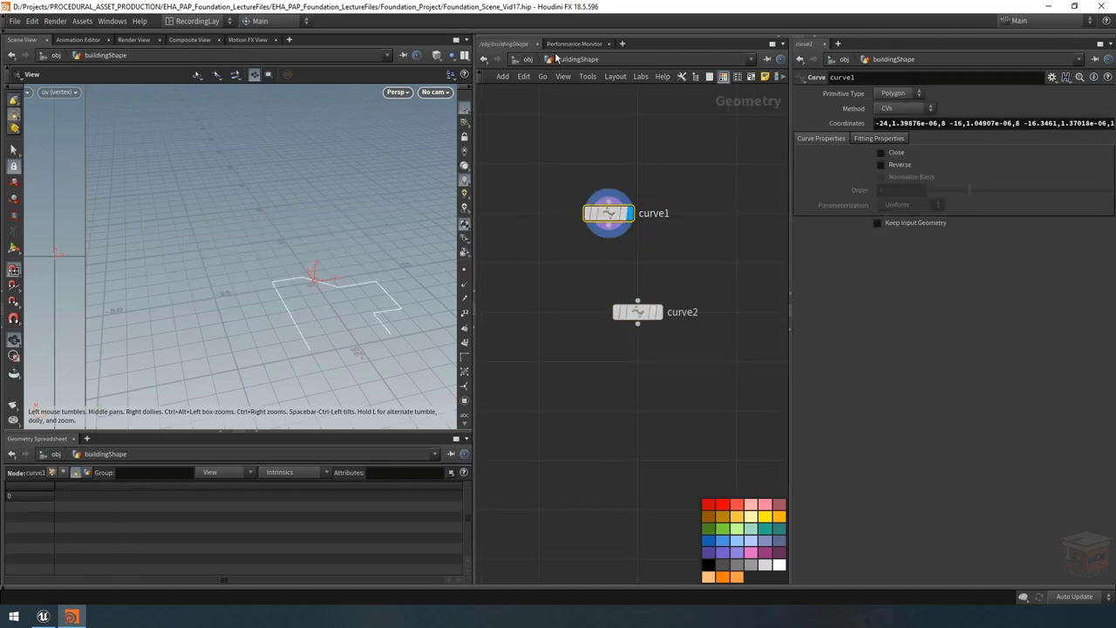
Step: Set the Building Input Curve of STUD_TOOL_FoundationBuilding to ../buildingShape/curve1 and check the resulting building
left_click(529, 59)
left_click(557, 376)
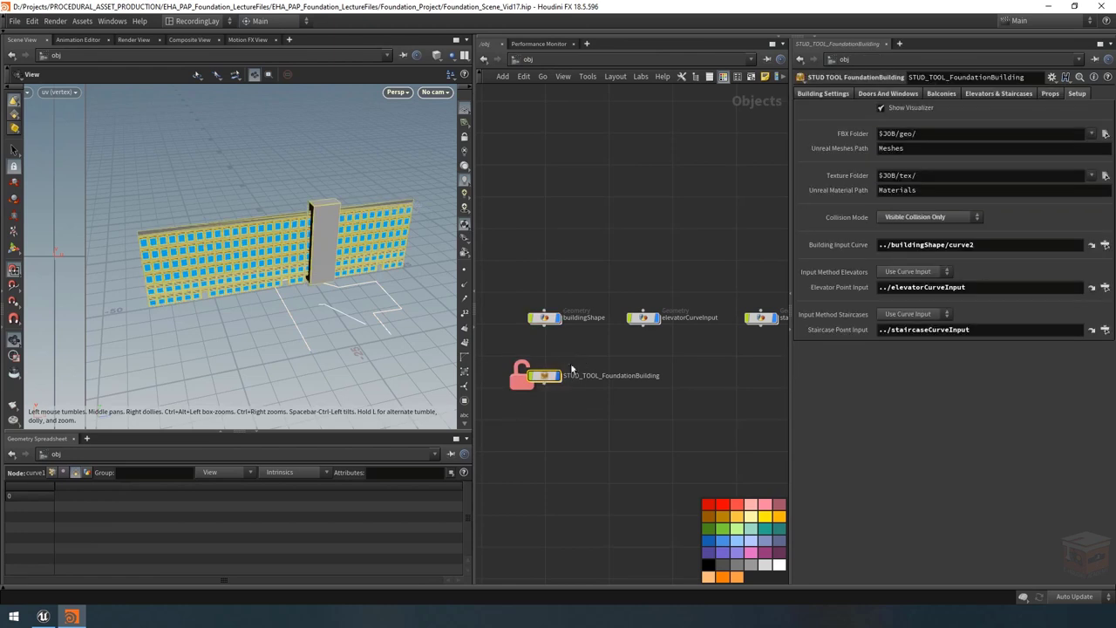
left_click(987, 245)
key("BackSpace")
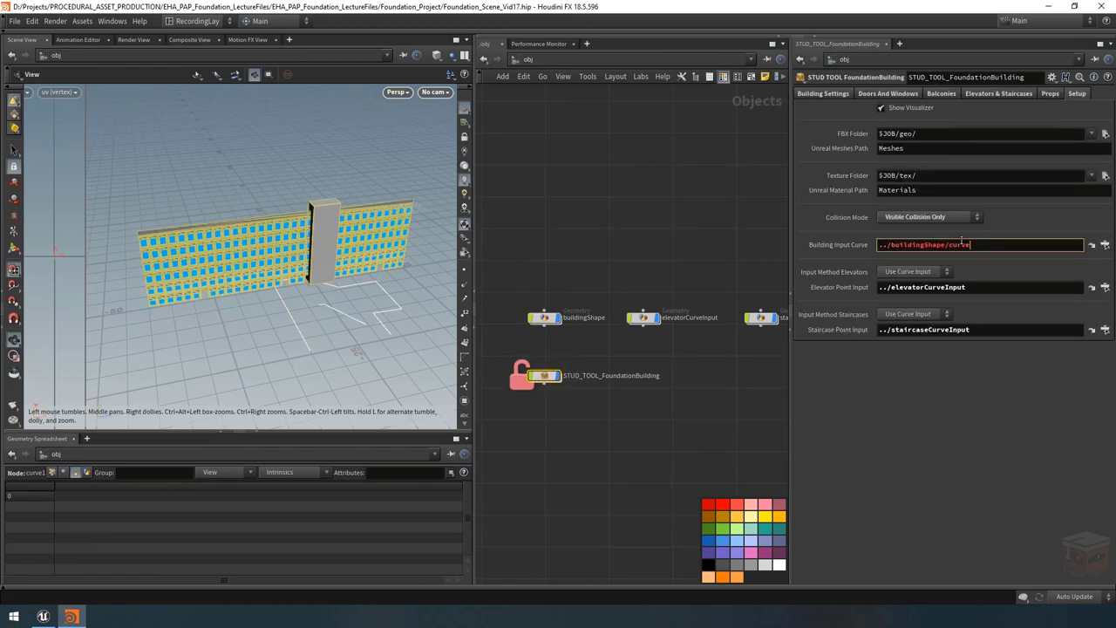
type("1")
key("Return")
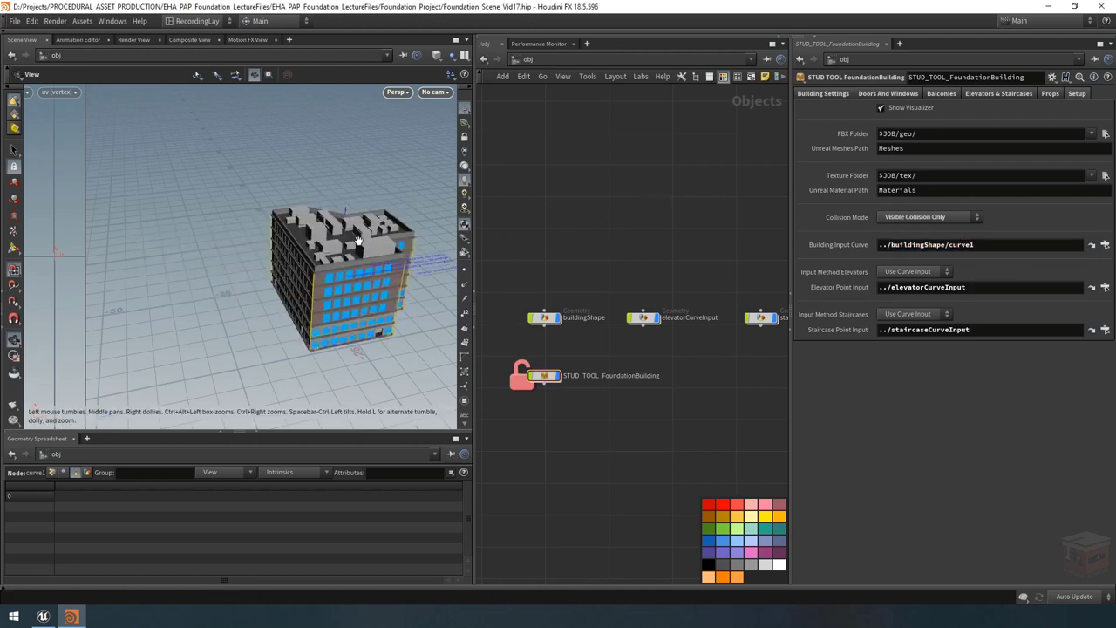
left_click_drag(358, 240, 282, 245)
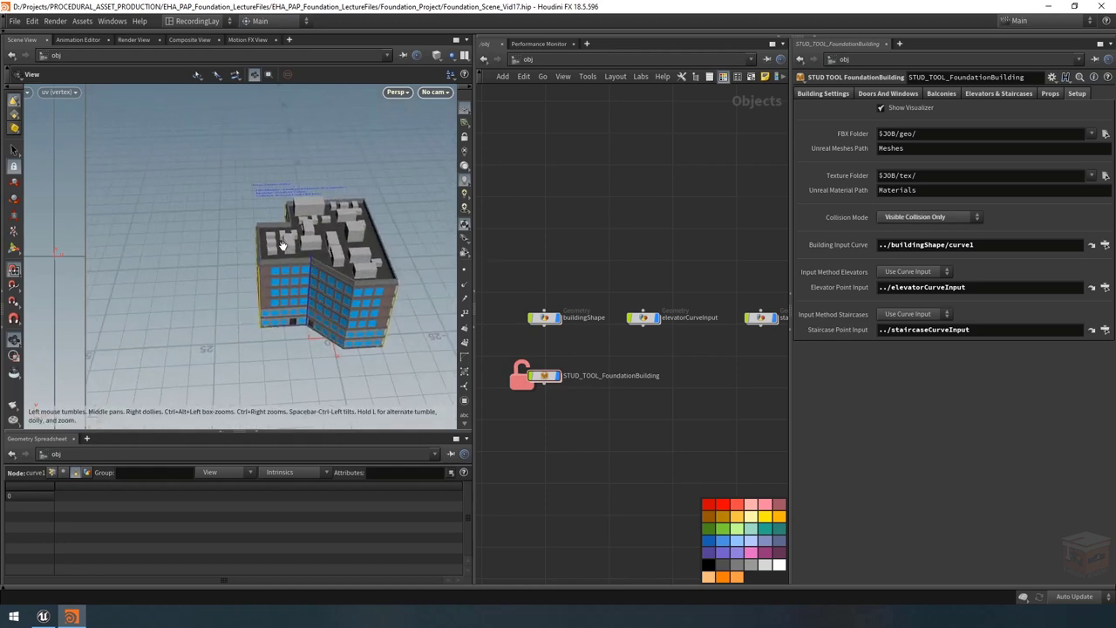
scroll(282, 245, "up", 6)
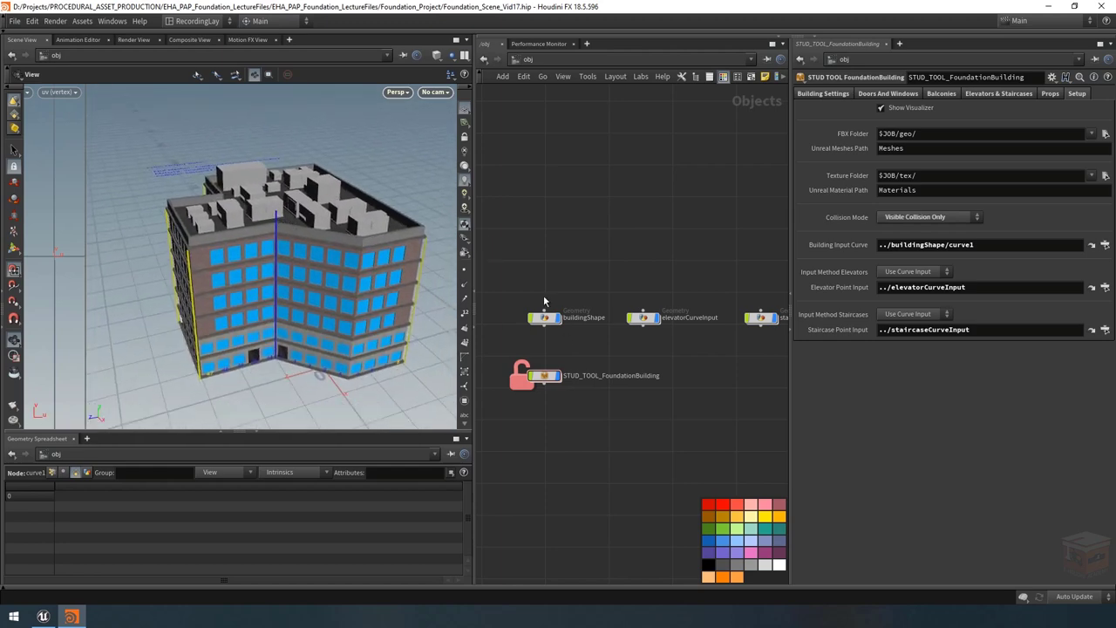
Step: Go into the buildingAsset network and extend the network box around output0 downward
double_click(542, 375)
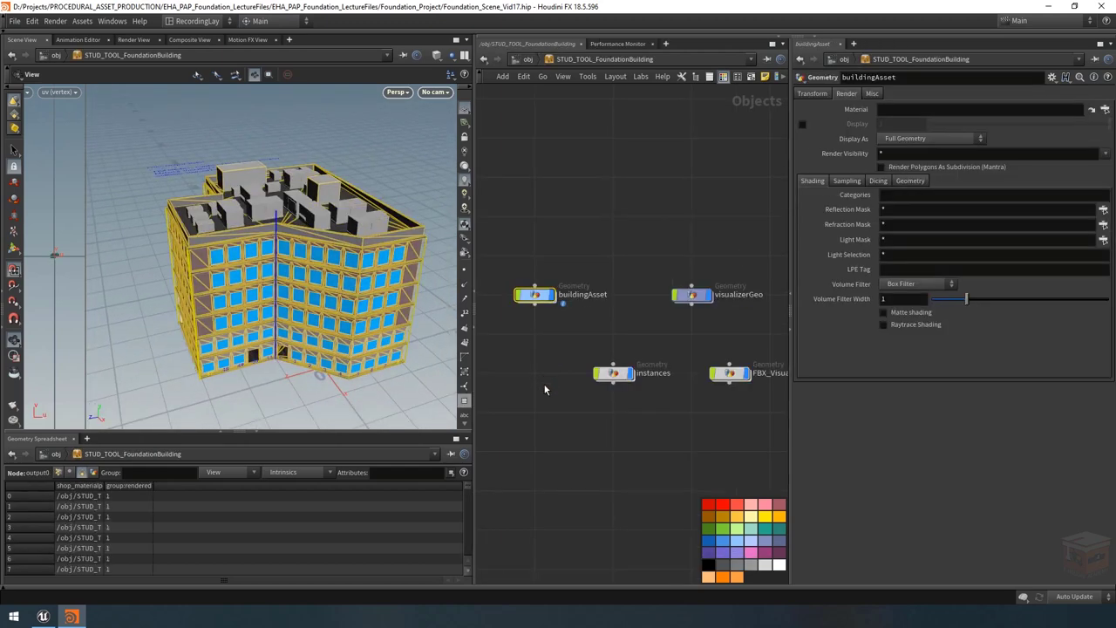
double_click(540, 297)
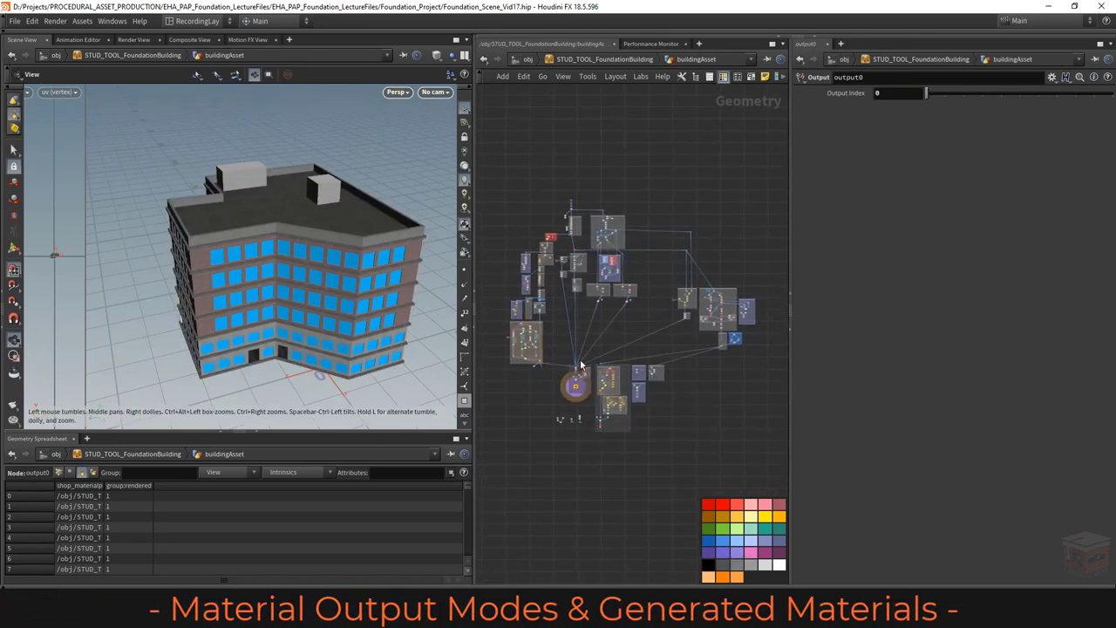
mouse_move(577, 389)
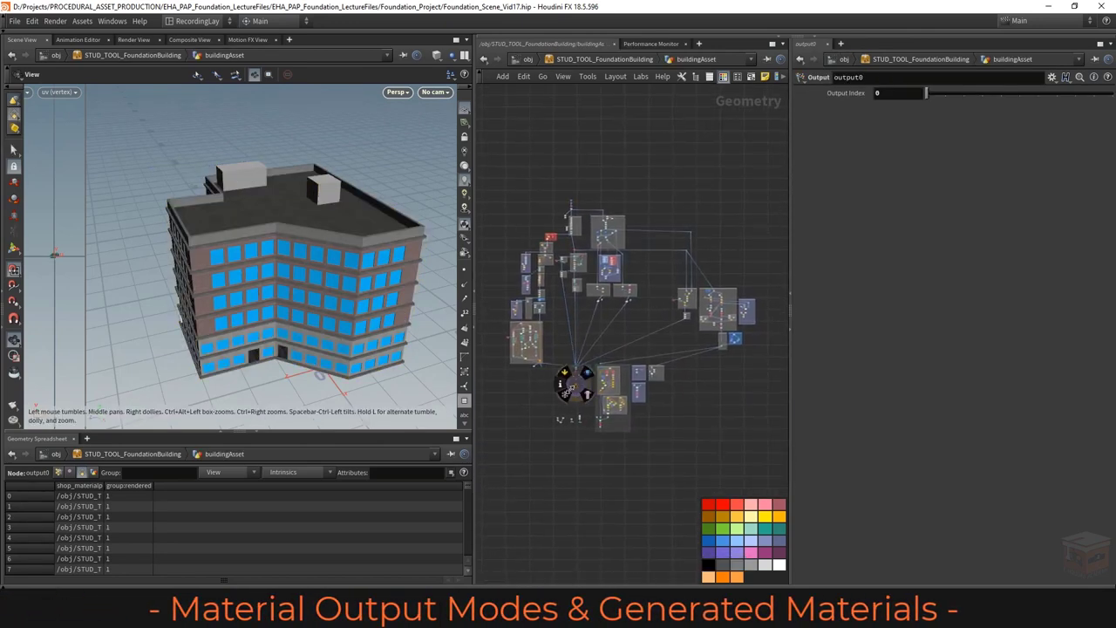
scroll(561, 405, "up", 6)
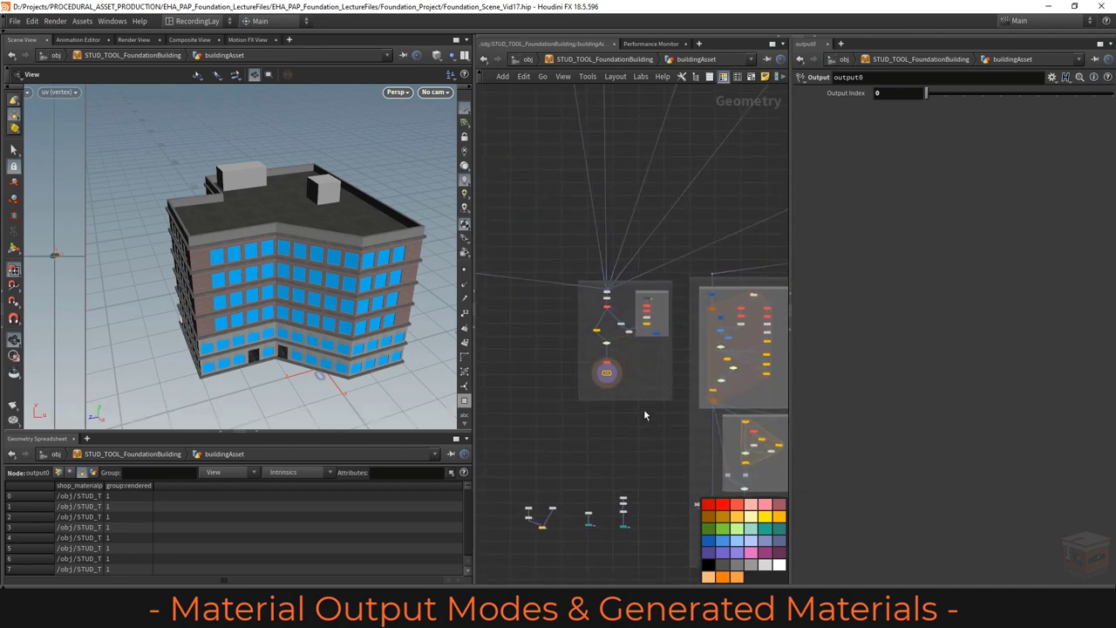
left_click_drag(654, 399, 655, 452)
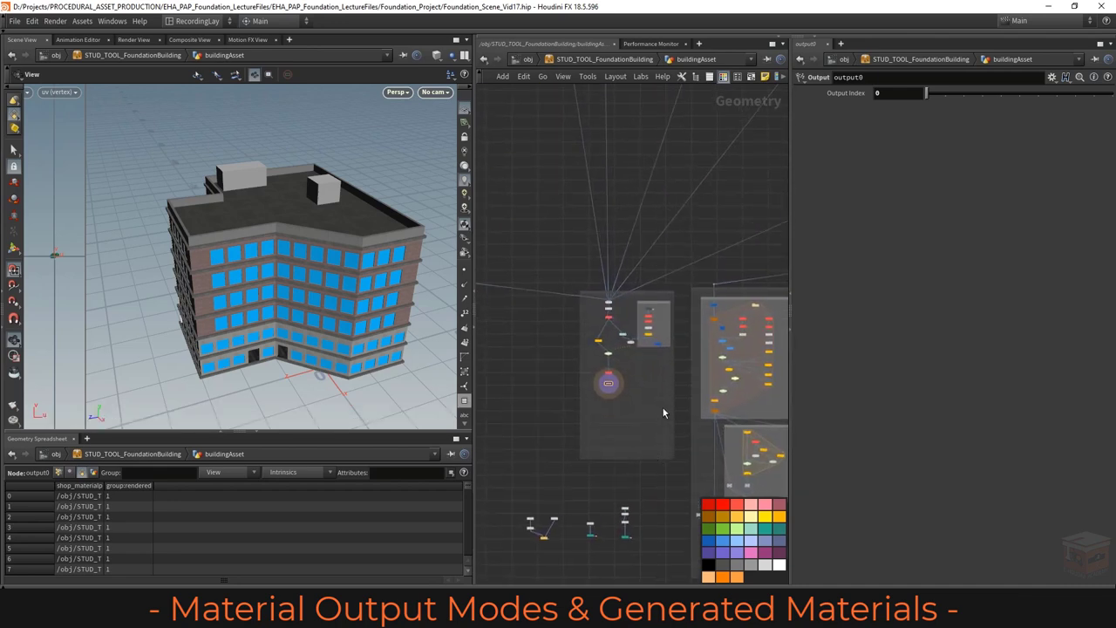
Step: Move cleanAttribs1, all nodes below it and the Collision Mesh box down to free space beneath normal3
left_click_drag(670, 415, 739, 390)
key("f")
scroll(599, 333, "down", 3)
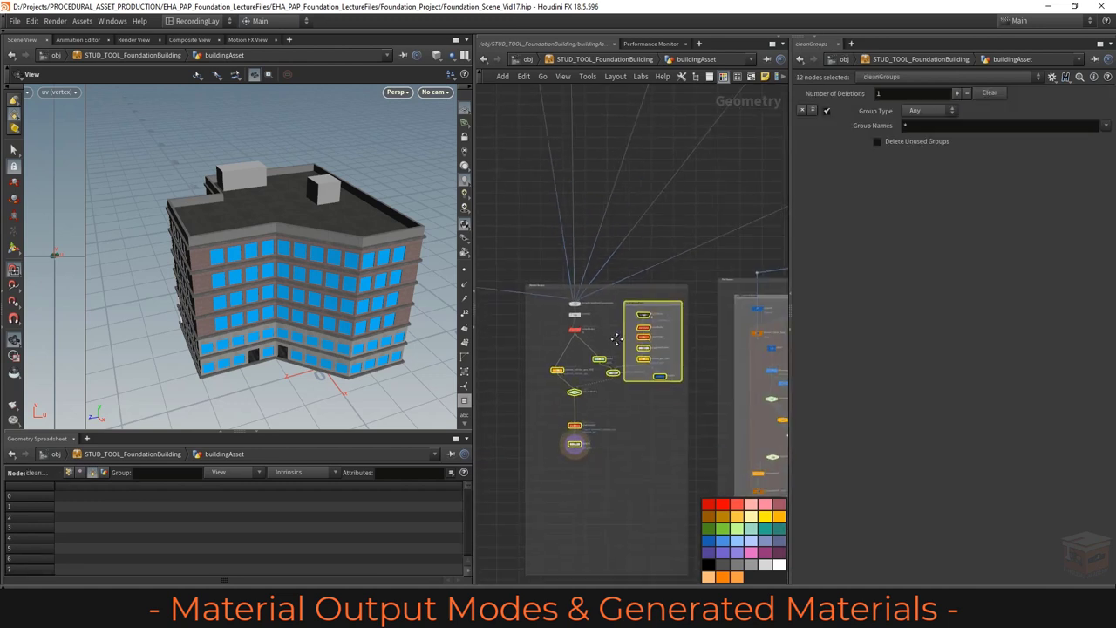
scroll(584, 329, "up", 3)
left_click_drag(613, 344, 525, 302, "shift")
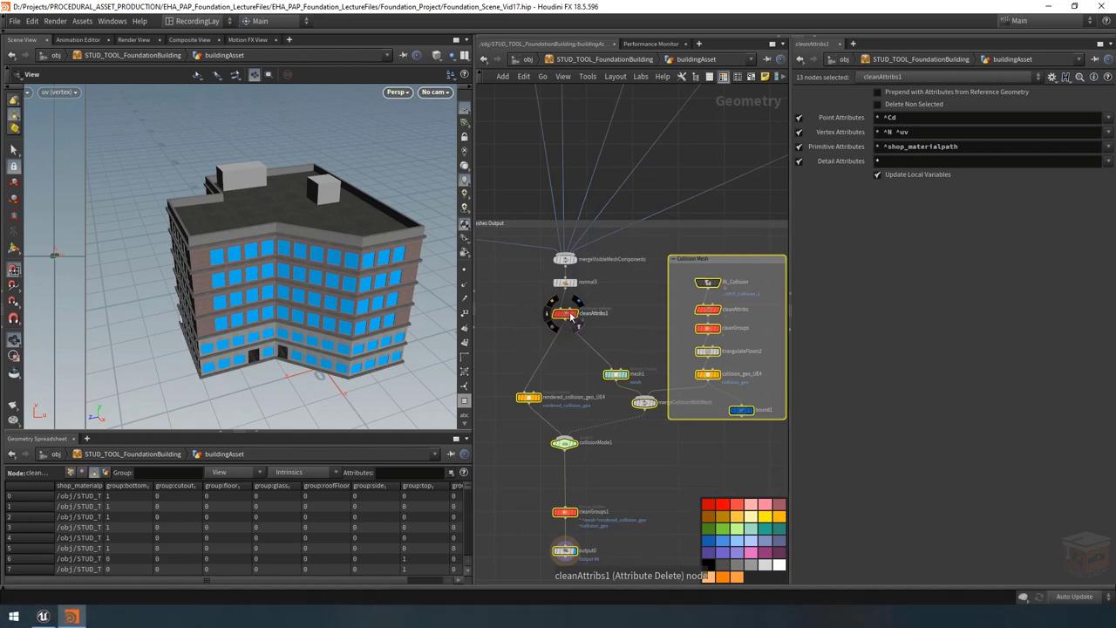
scroll(566, 321, "down", 3)
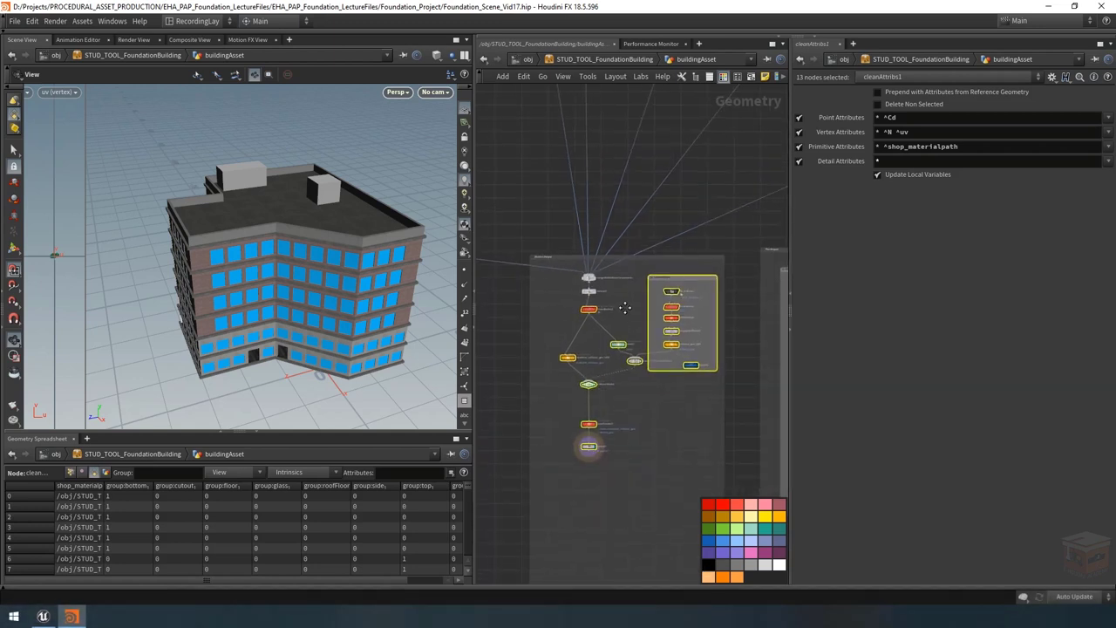
left_click_drag(589, 297, 592, 446)
middle_click_drag(602, 424, 581, 390)
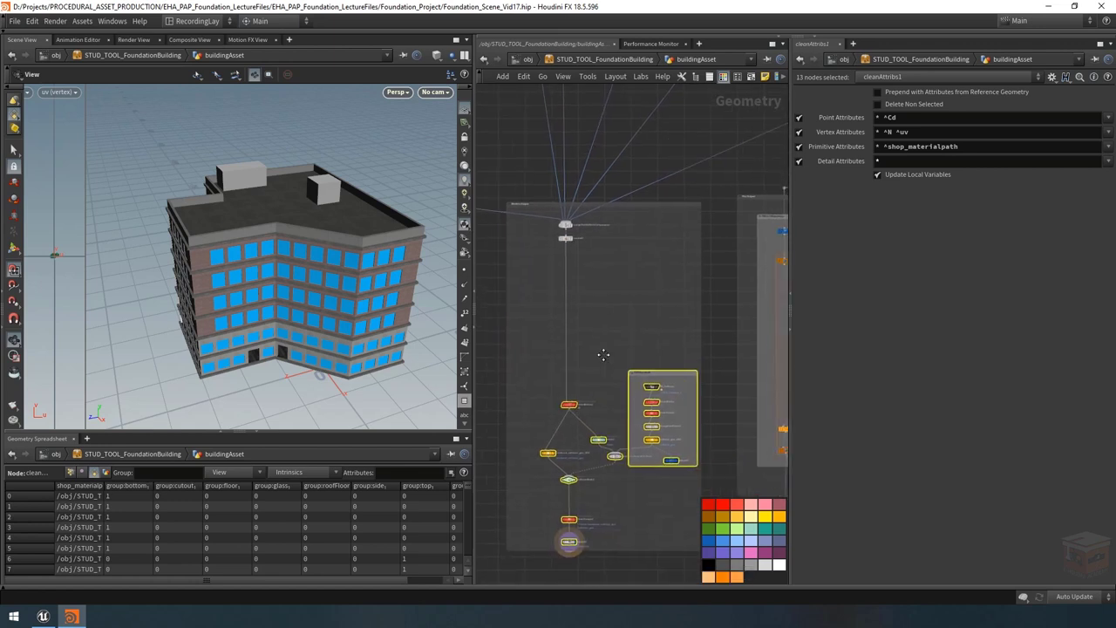
Step: Widen the output network box on both sides
left_click(610, 416)
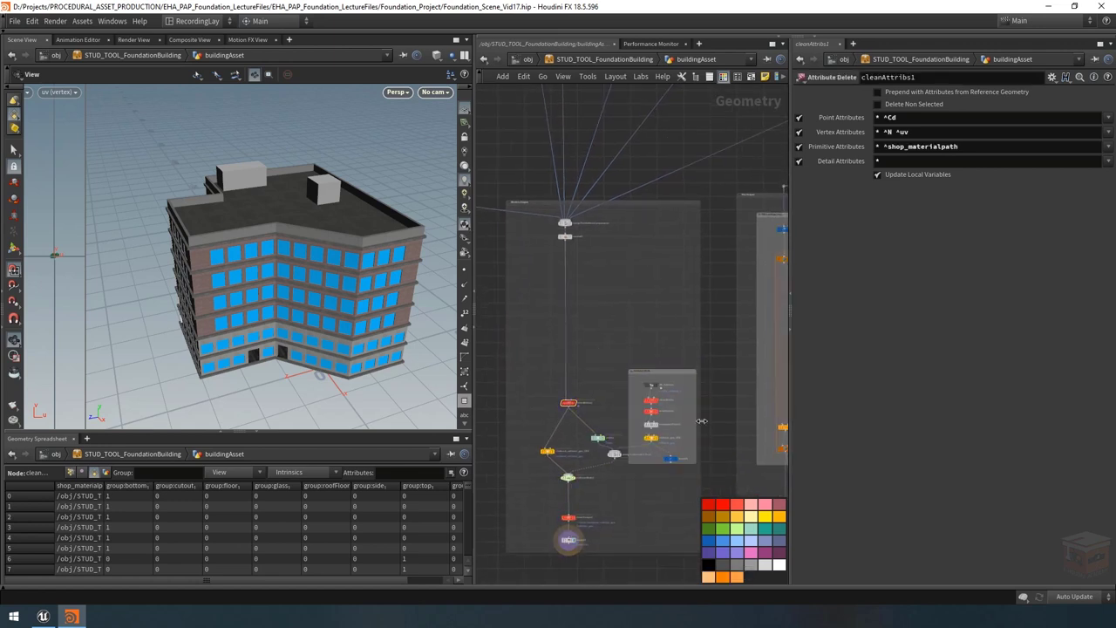
middle_click_drag(624, 308, 655, 318)
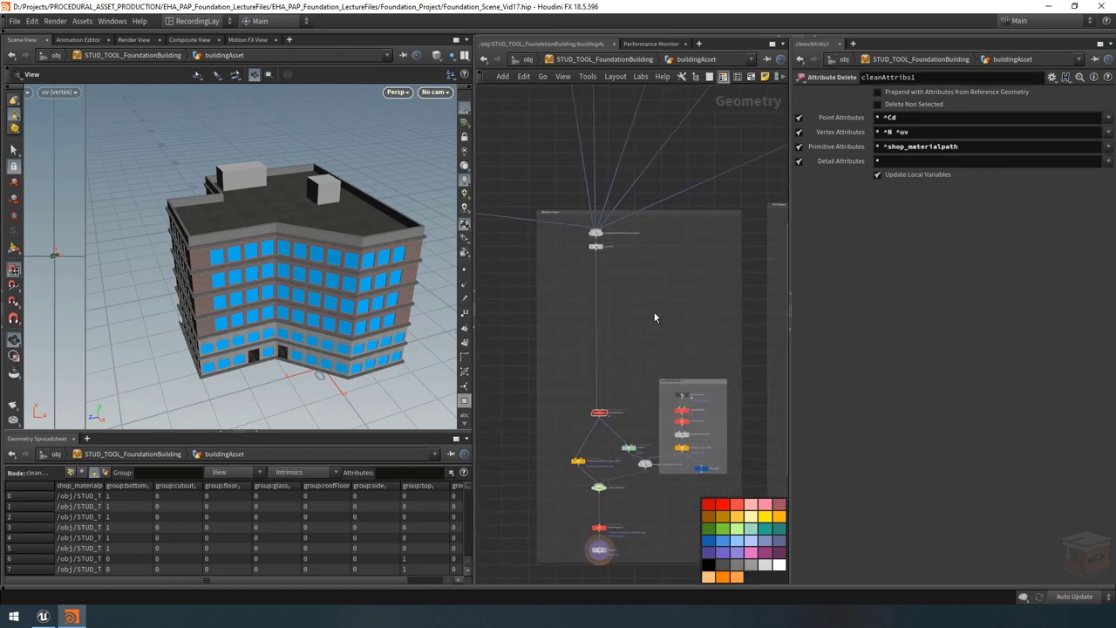
left_click_drag(535, 314, 500, 328)
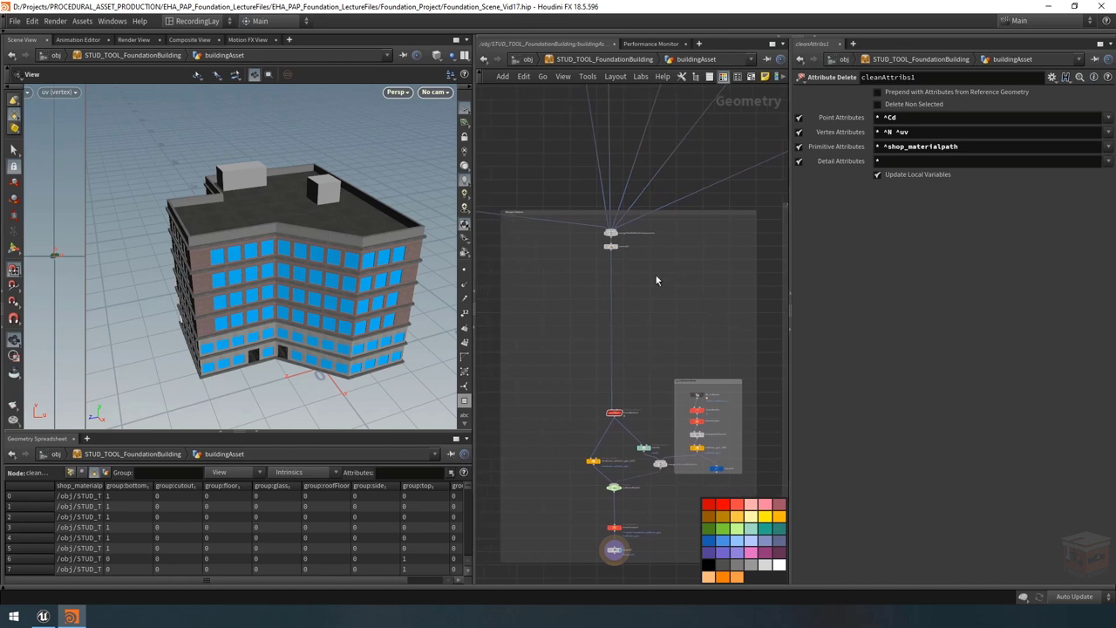
Step: Create a network box between normal3 and cleanAttribs1 and title it Material Output
left_click(751, 80)
left_click_drag(662, 322, 698, 339)
left_click_drag(648, 268, 642, 280)
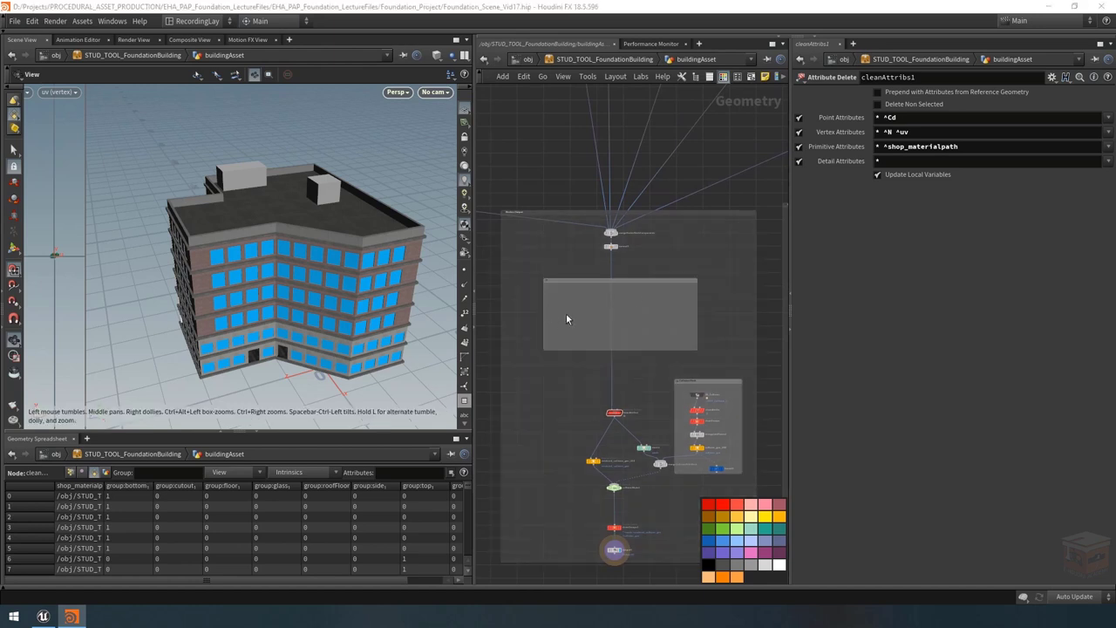
scroll(561, 295, "up", 4)
double_click(559, 260)
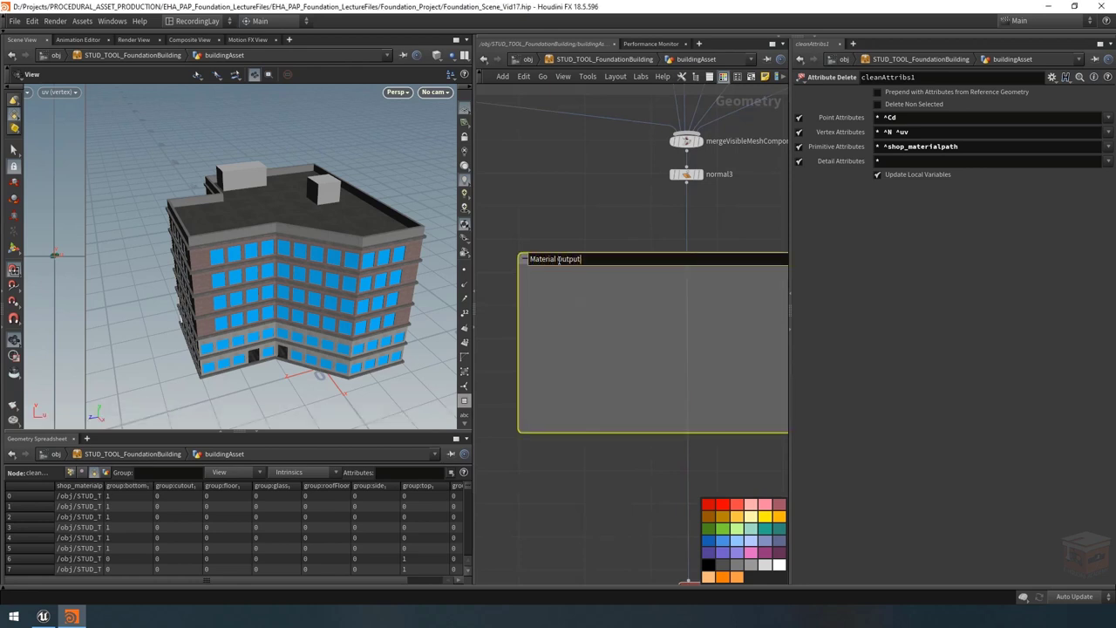
key("Return")
Step: Start adding a new node inside the Material Output network box
scroll(595, 337, "down", 4)
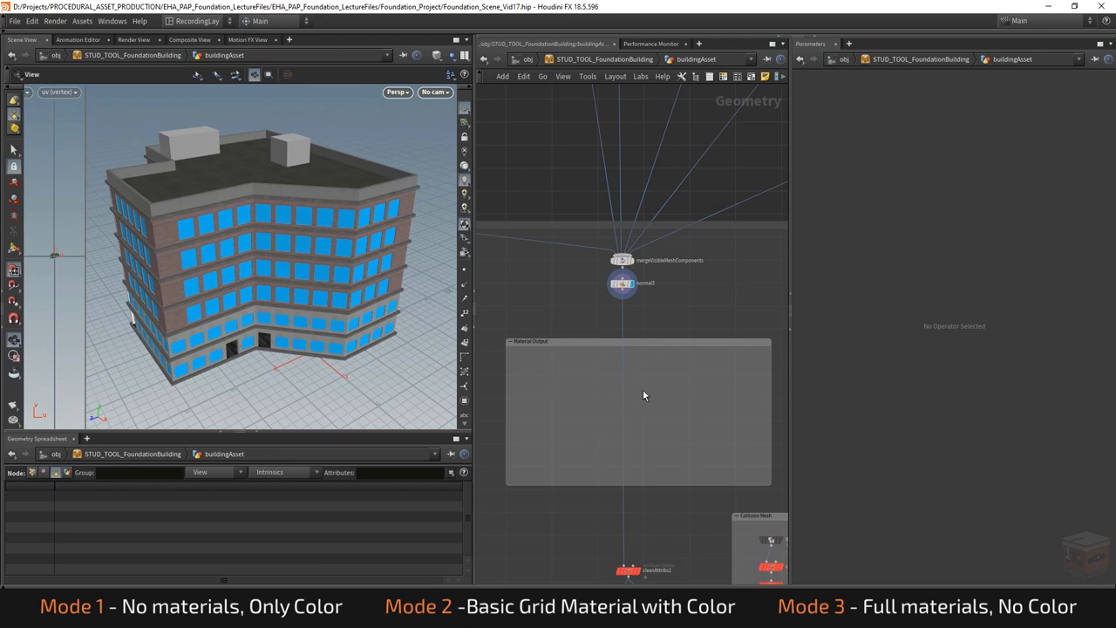
key("Tab")
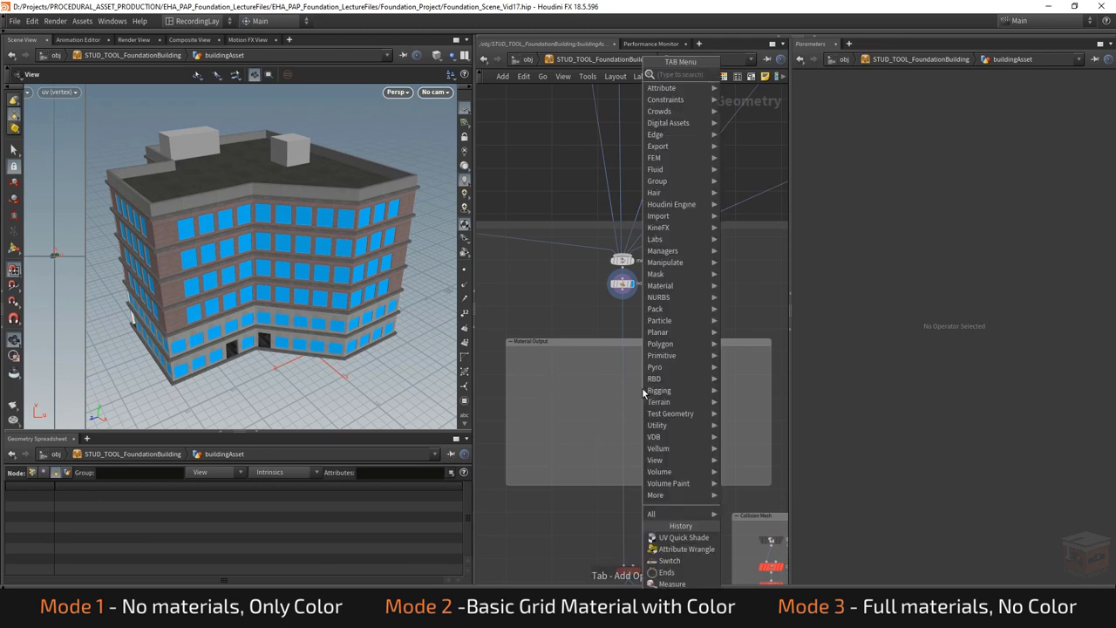
Step: Add a UV Quick Shade node inside the Material Output box of the buildingAsset network
type("quick")
key("Down")
key("Down")
key("Return")
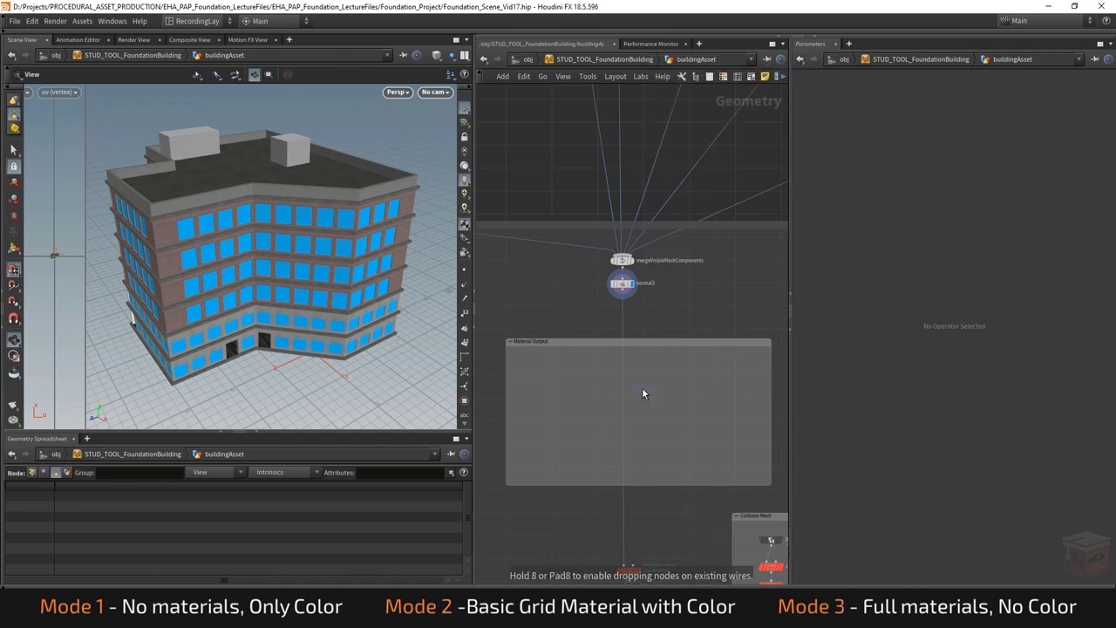
left_click(650, 399)
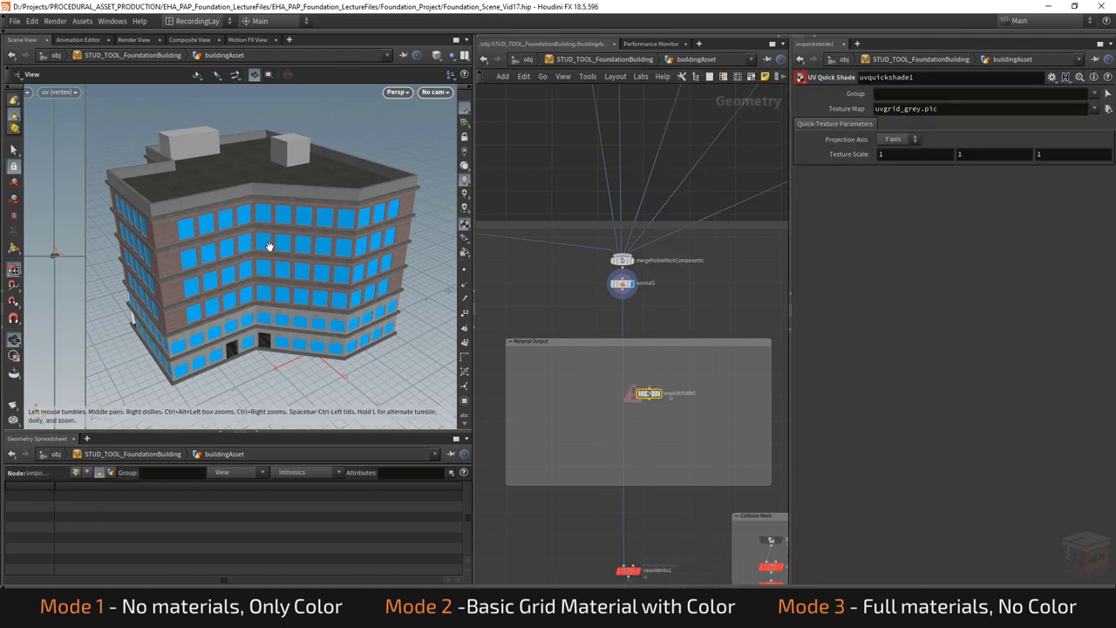
Step: Wire the normal3 output into uvquickshade1 and display that node to check the grid texture on the facade
left_click(648, 388)
left_click(622, 295)
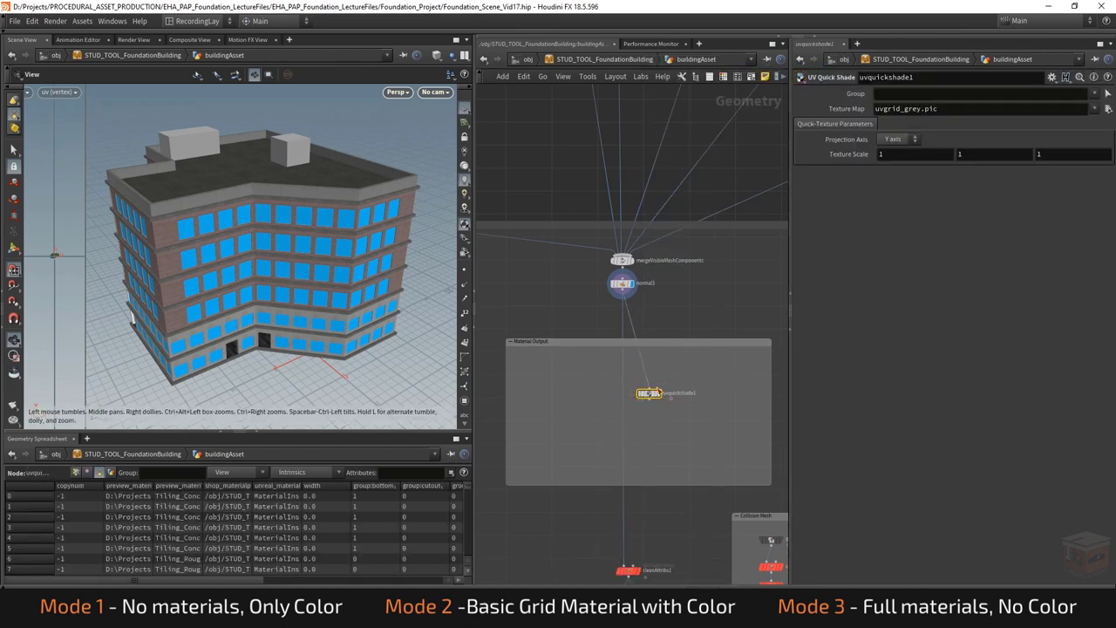
scroll(654, 394, "up", 4)
left_click(652, 397)
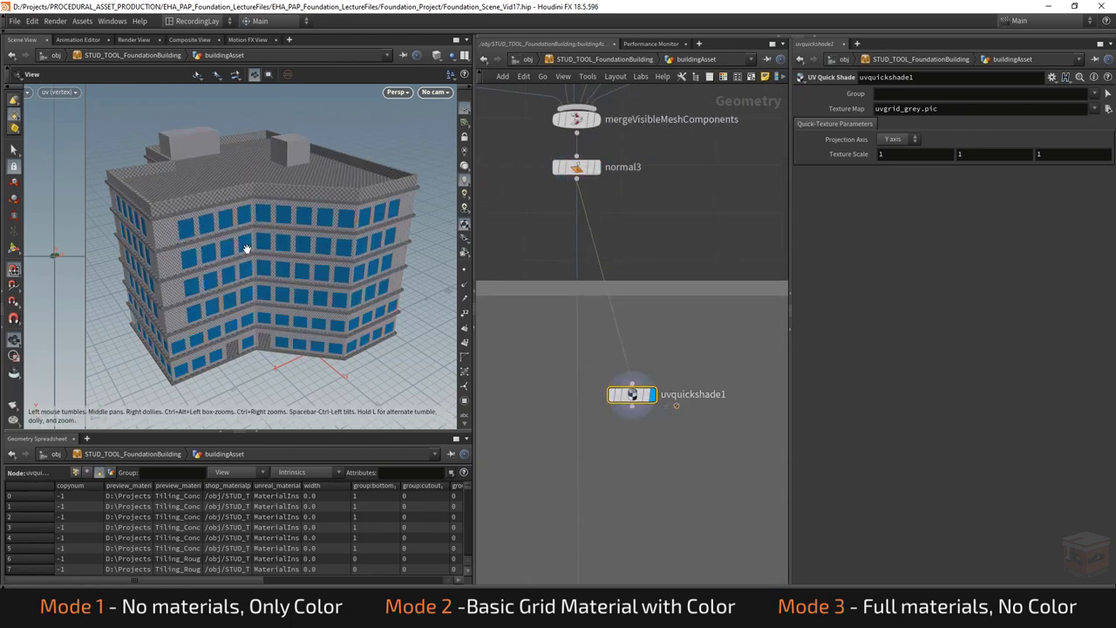
scroll(247, 249, "up", 6)
scroll(250, 219, "down", 3)
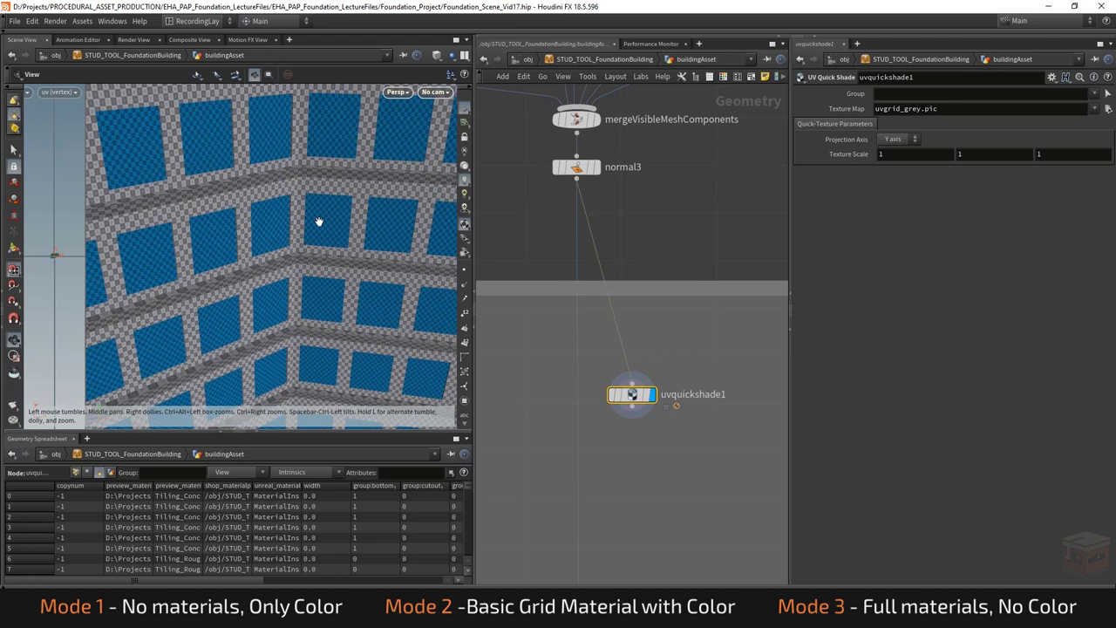
Step: Inspect the inside of uvquickshade1 down to the texture_material shader in shop_definition and return to the buildingAsset network
middle_click_drag(670, 451, 661, 398)
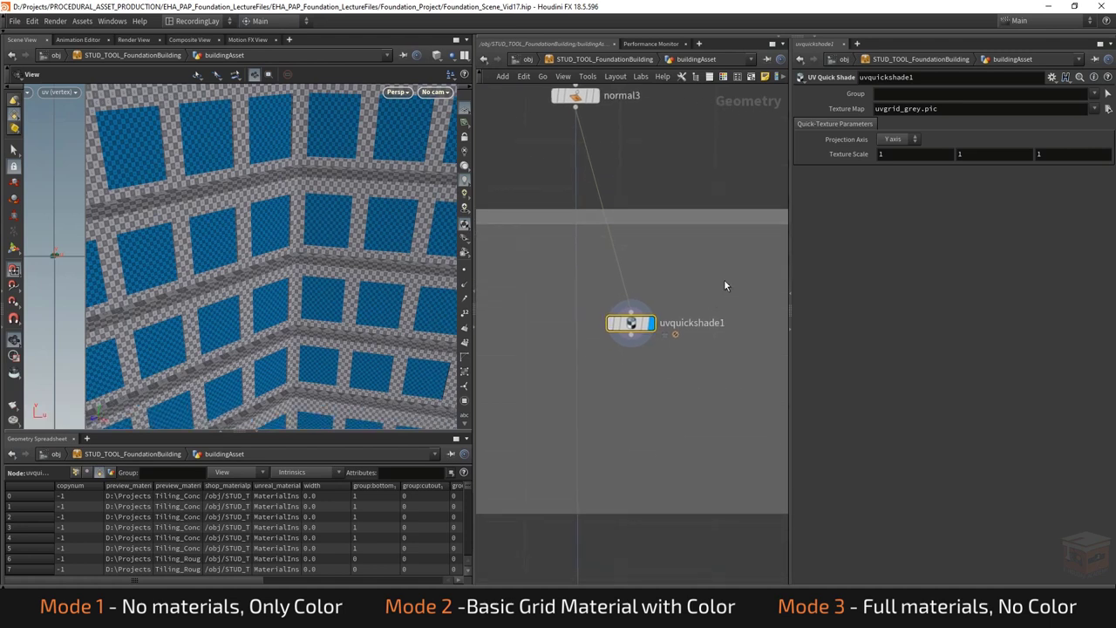
left_click_drag(724, 285, 589, 376)
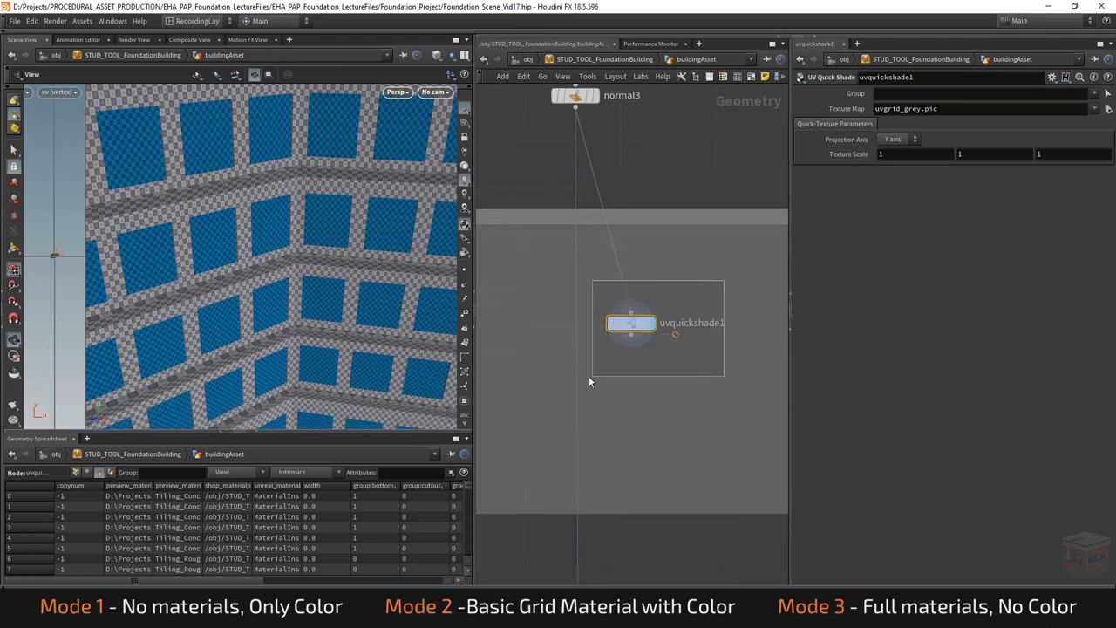
double_click(631, 324)
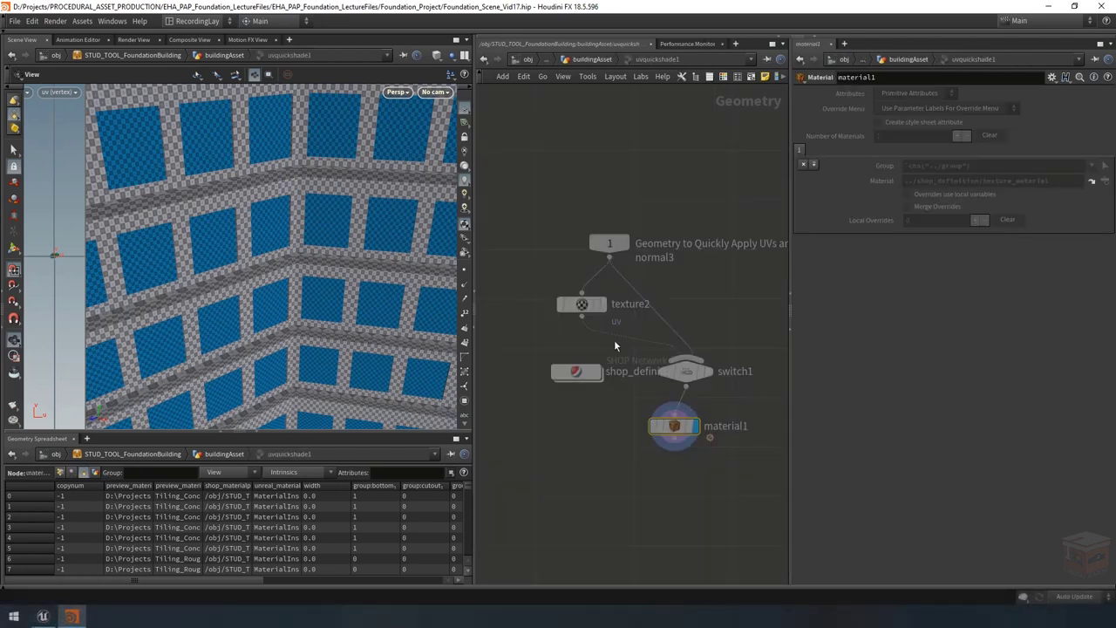
double_click(583, 371)
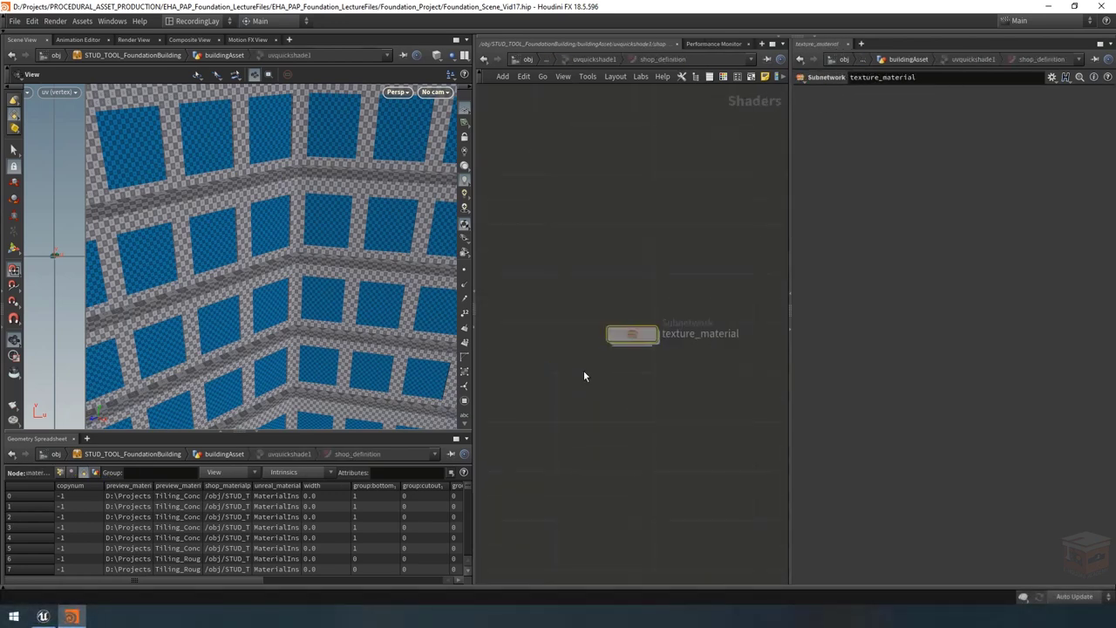
double_click(629, 334)
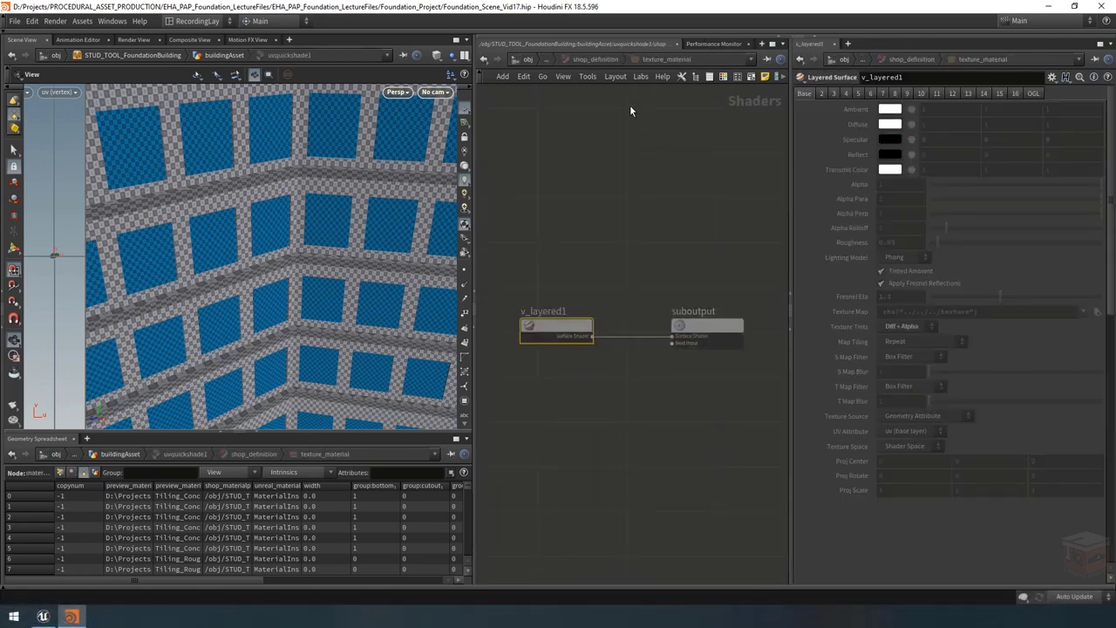
left_click(596, 59)
left_click(587, 59)
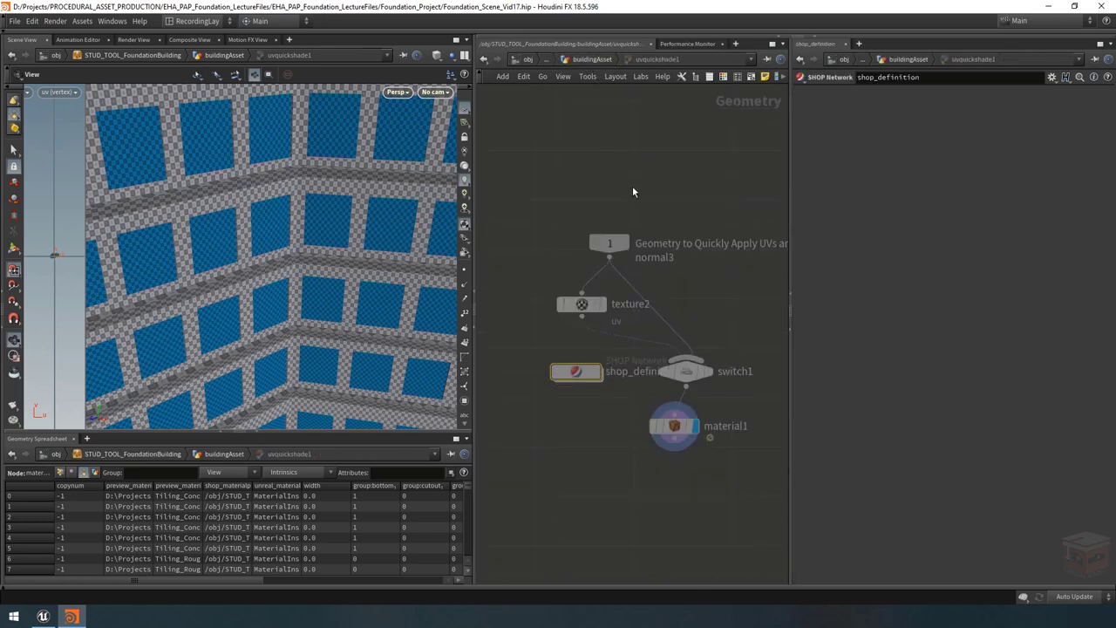
left_click(593, 59)
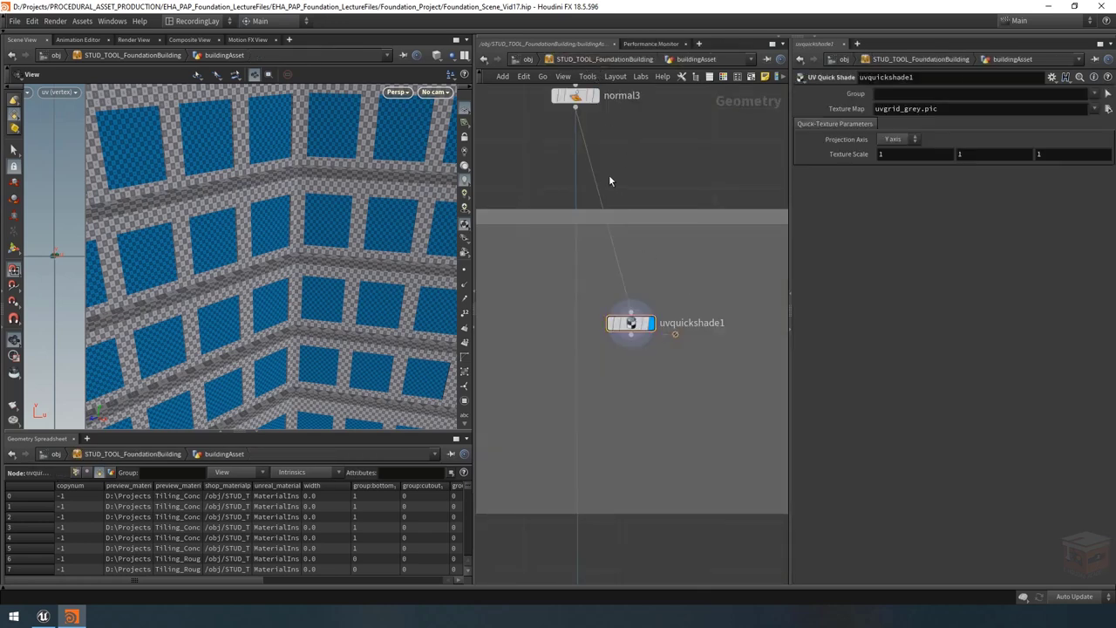
scroll(641, 310, "down", 3)
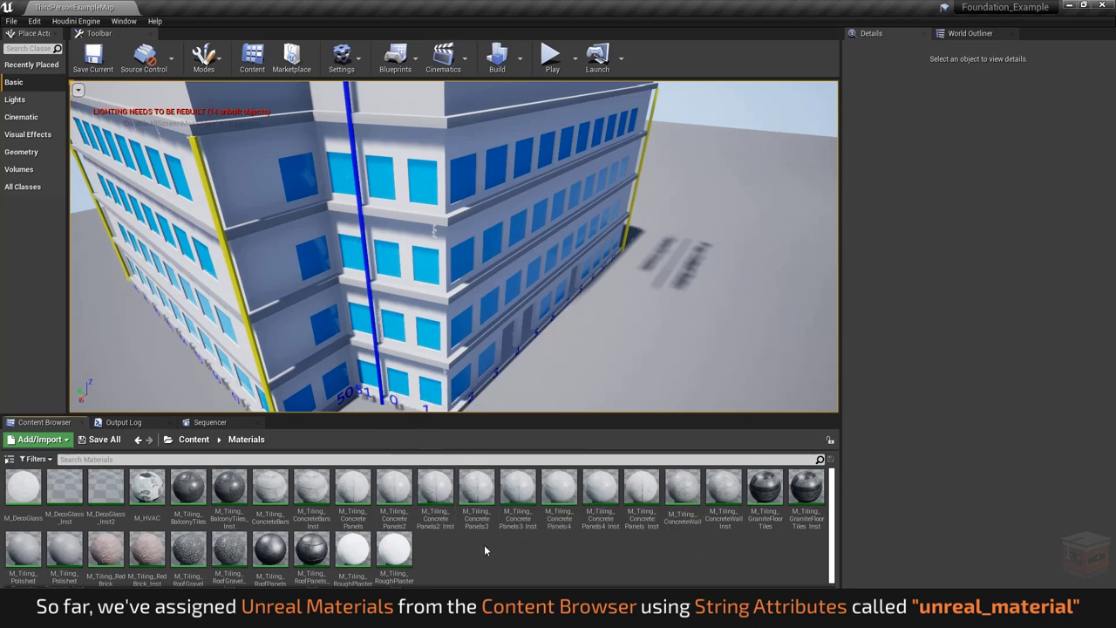
Step: Switch to Unreal Editor, view the reference-copying options of the second concrete panels material and look over both buildings
right_click(392, 489)
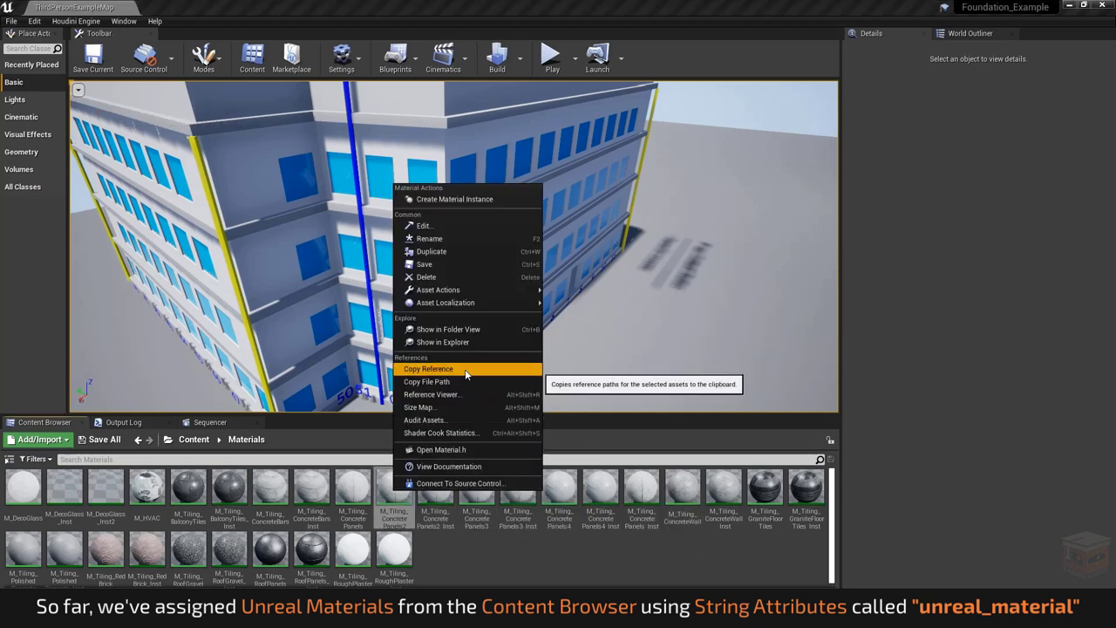
left_click(549, 565)
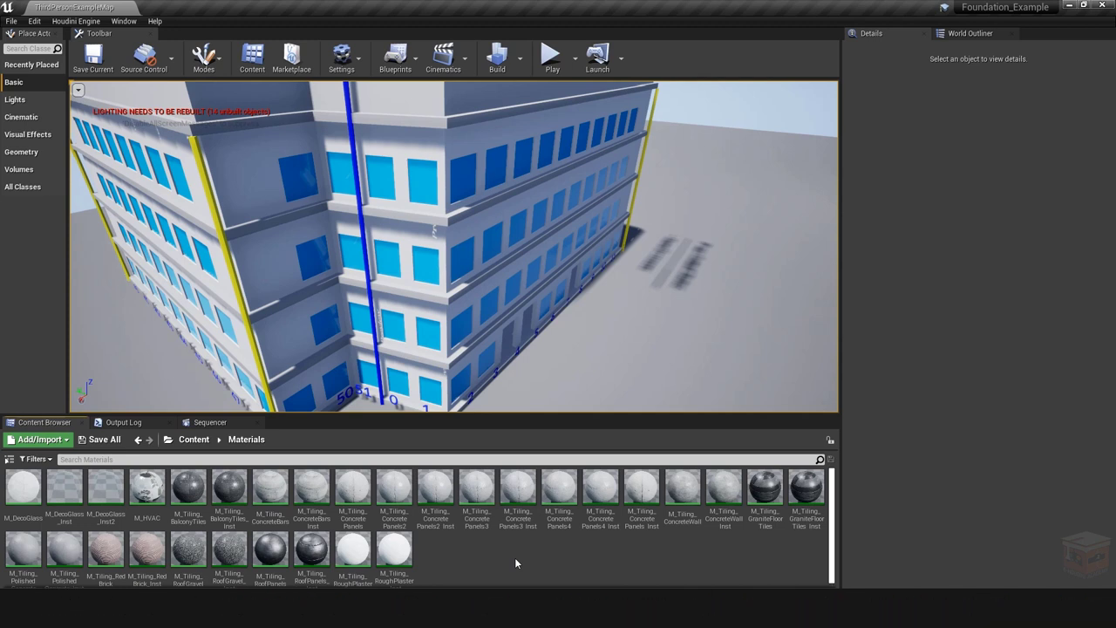
right_click_drag(618, 336, 620, 335)
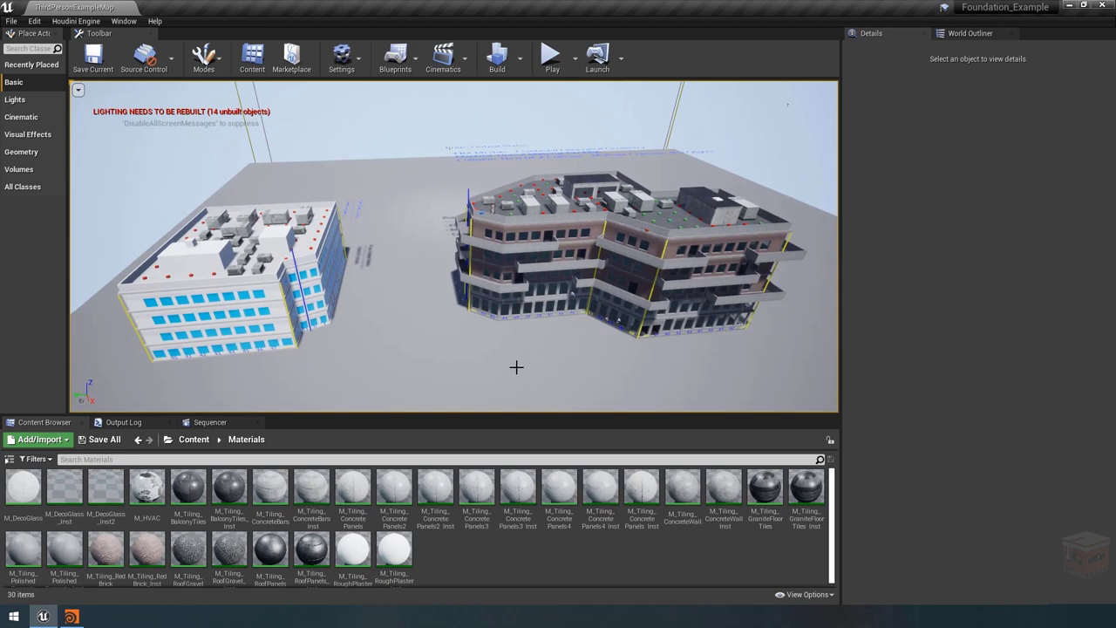
Step: Go to the HDA content folder and raise the selected door and HVAC test objects above the floor in front of the buildings
left_click(193, 440)
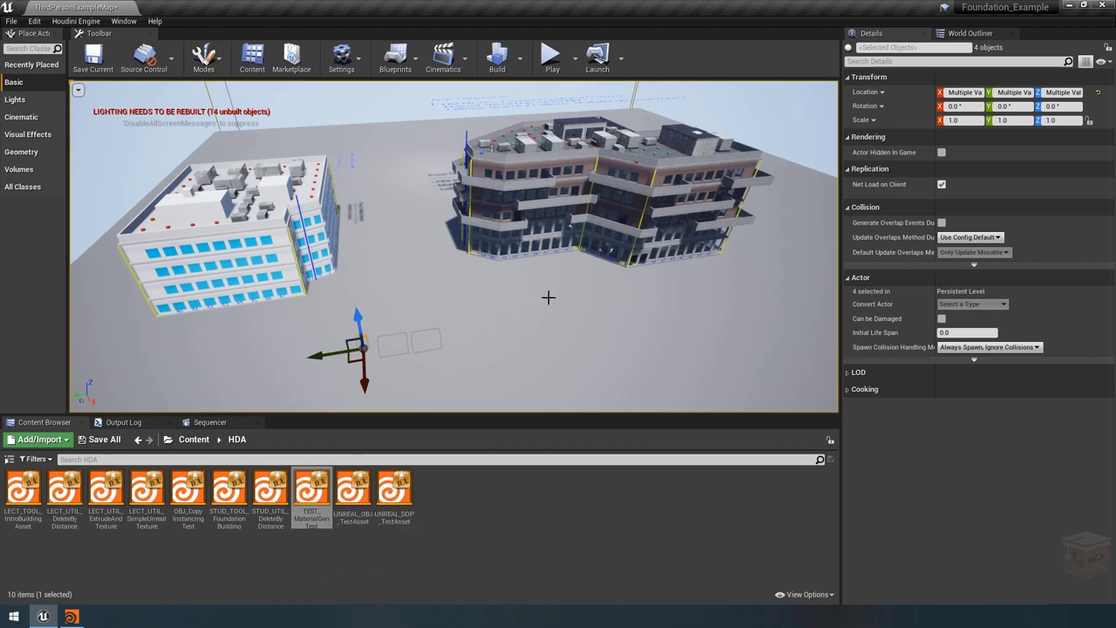
right_click_drag(558, 335, 558, 305)
right_click_drag(321, 307, 321, 307)
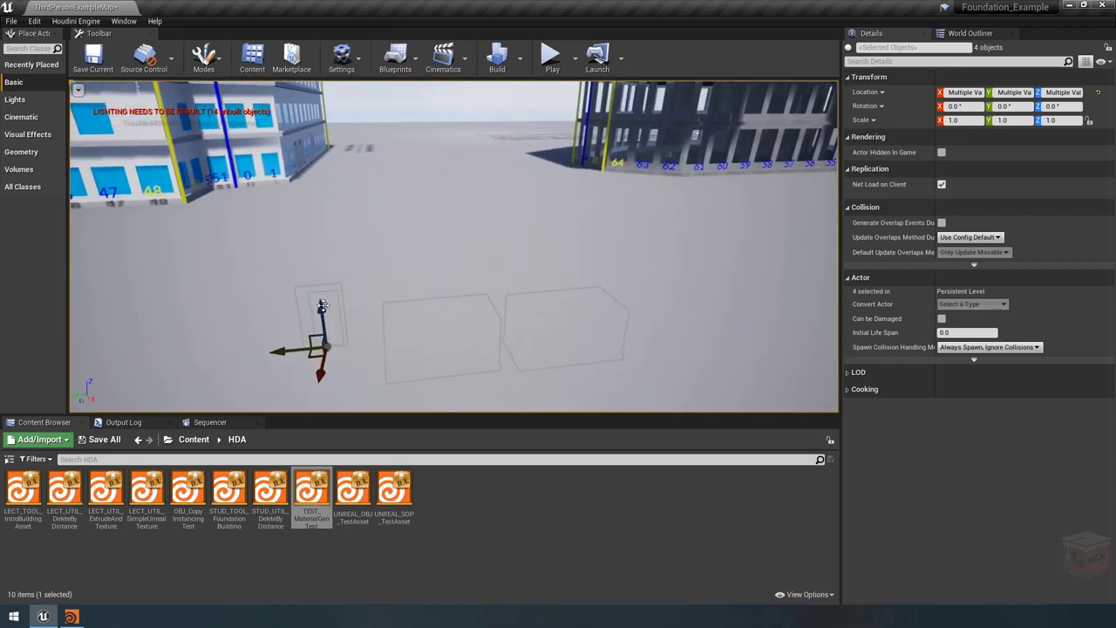
left_click_drag(321, 307, 318, 179)
Step: Lower the door slightly toward the ground beside the HVAC units and deselect it
left_click(307, 186)
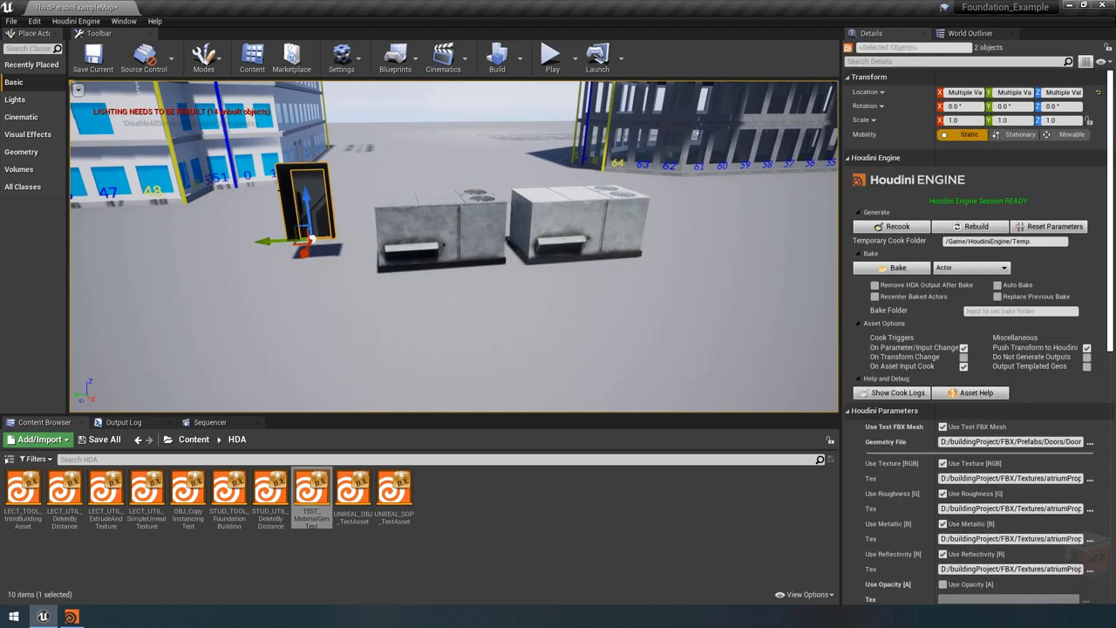
left_click(305, 197, "ctrl")
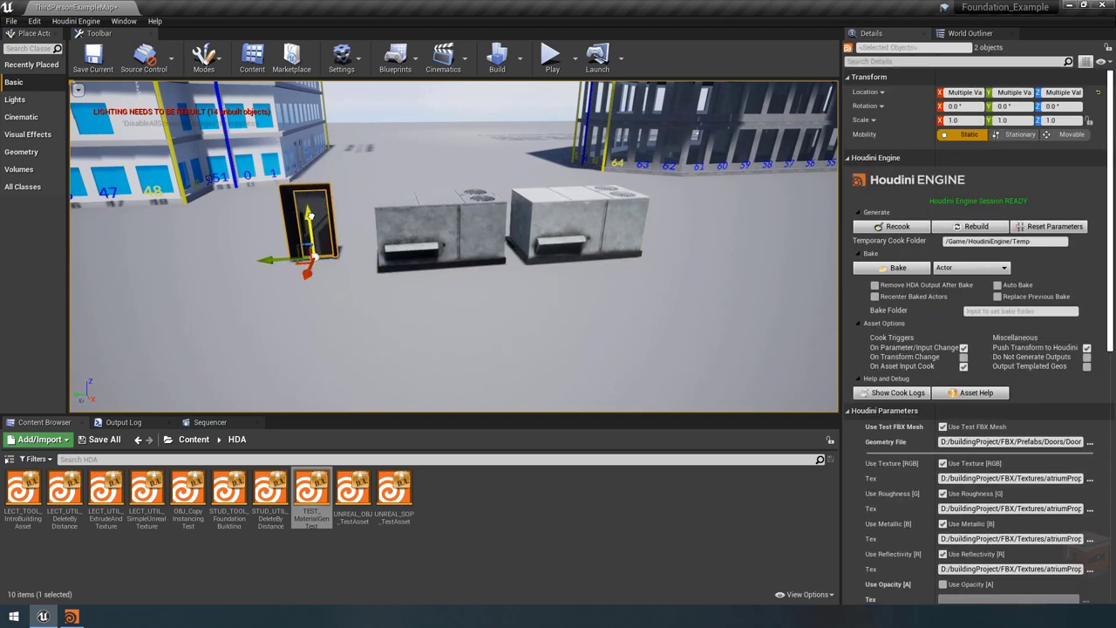
left_click(467, 99)
Step: Compare the two HVAC units by selecting TEST_MaterialGenTest3 and the RoofDeco_HVAC_Large static mesh in turn
right_click_drag(467, 98, 638, 206)
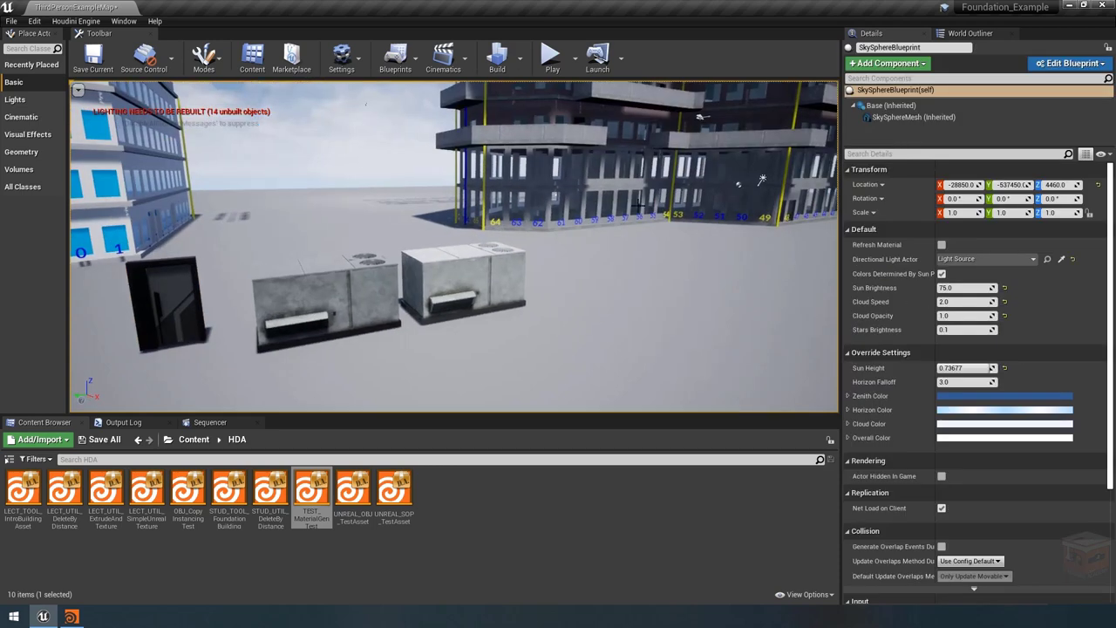
left_click_drag(675, 270, 614, 165)
left_click_drag(531, 294, 513, 248)
left_click(504, 248)
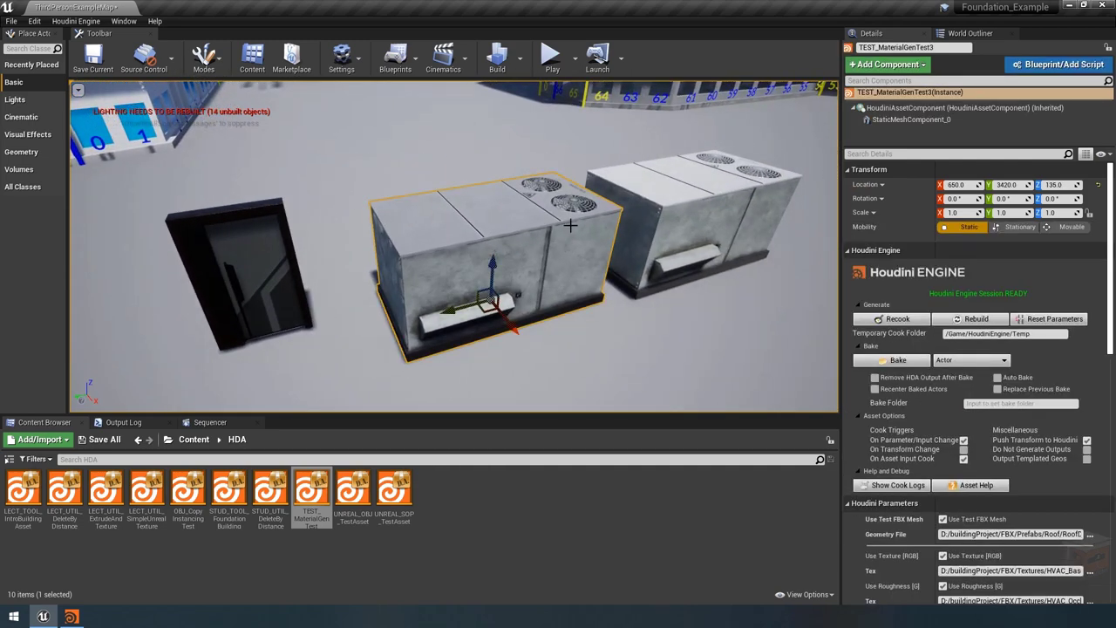
left_click_drag(544, 264, 516, 225)
left_click(518, 223)
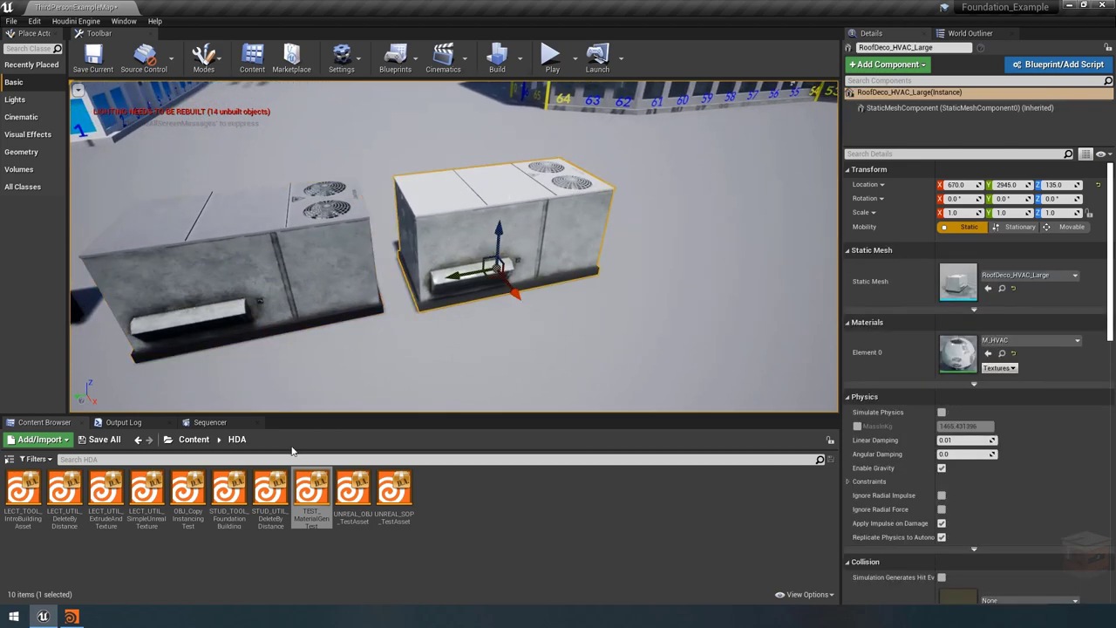
Step: Browse the project content to the Meshes/Prefabs/Roof folder
left_click(193, 439)
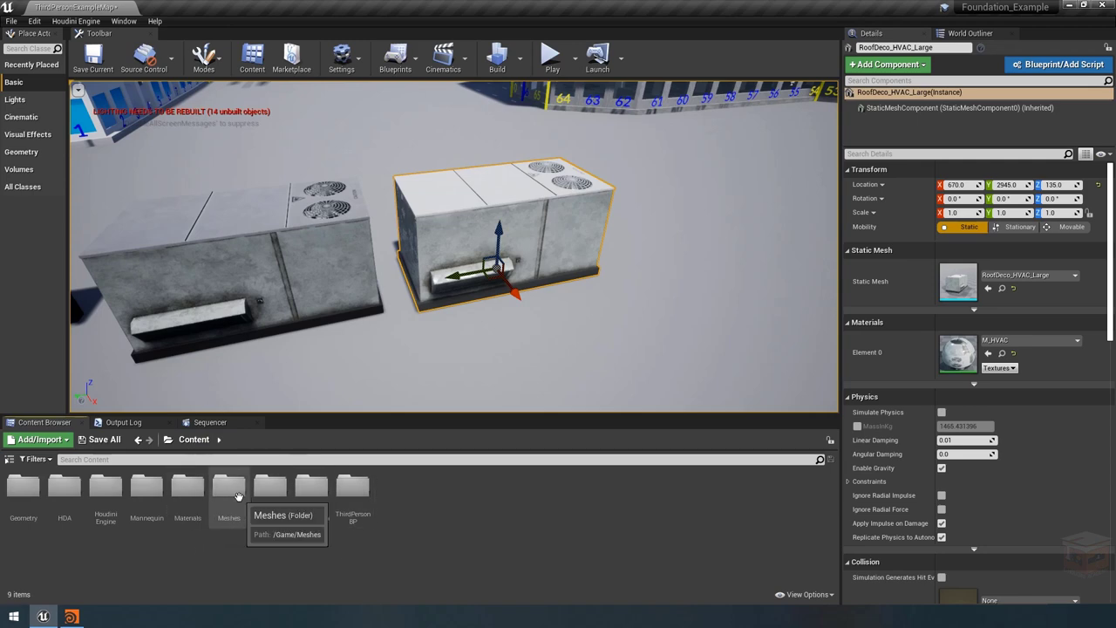
double_click(229, 491)
double_click(23, 486)
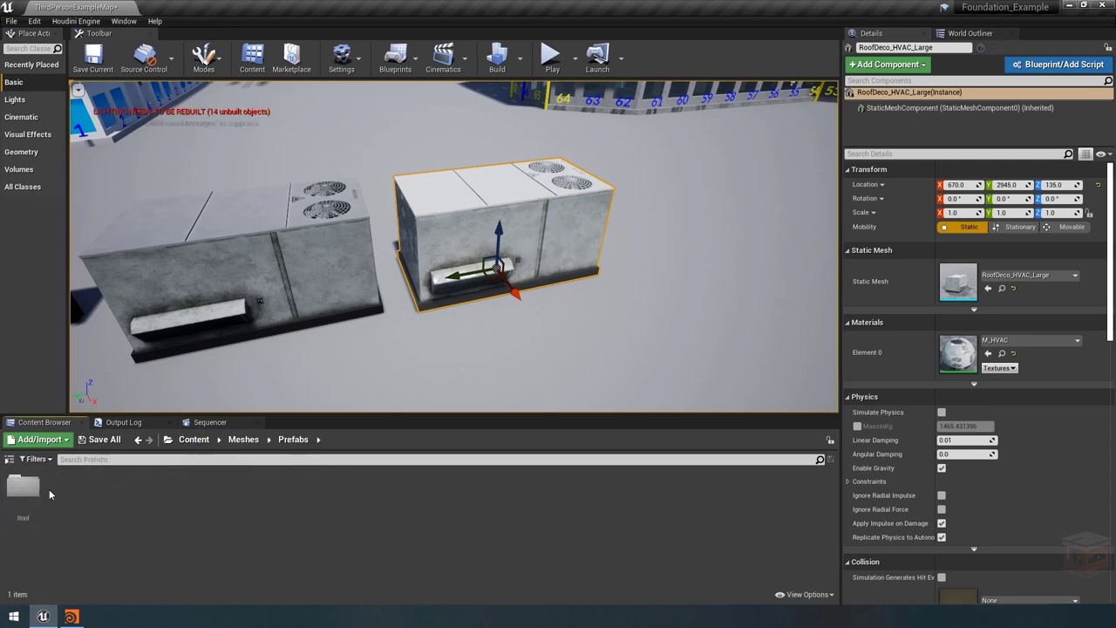
double_click(22, 487)
Step: Select the Houdini-generated HVAC unit TEST_MaterialGenTest3 and review its geometry file and texture map parameters
right_click_drag(453, 319, 383, 323)
left_click(451, 267)
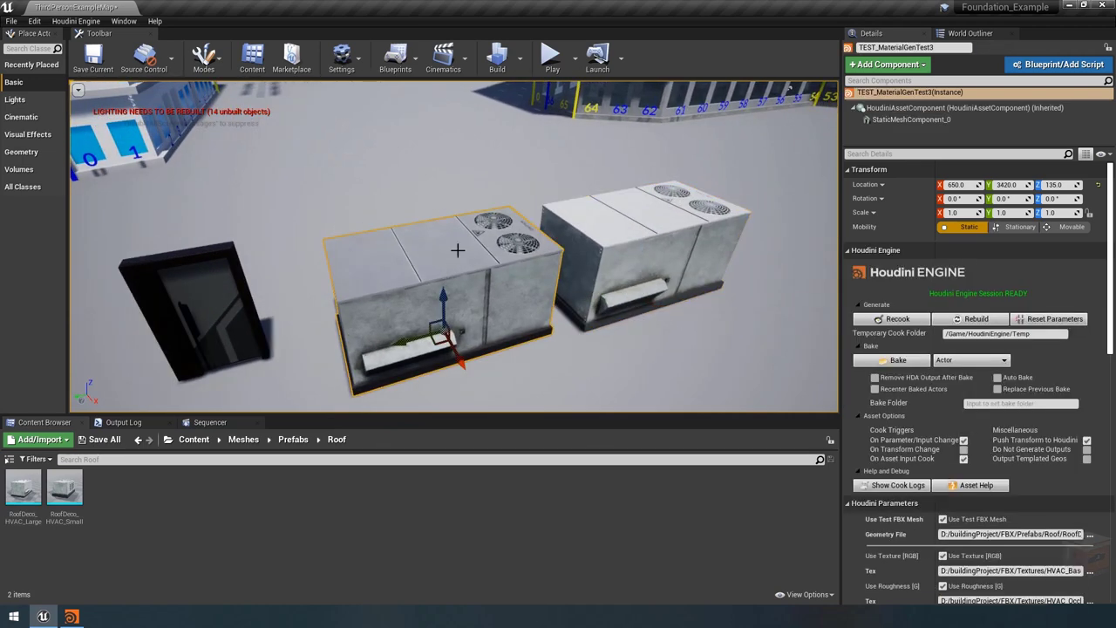
scroll(927, 382, "down", 5)
scroll(927, 381, "down", 3)
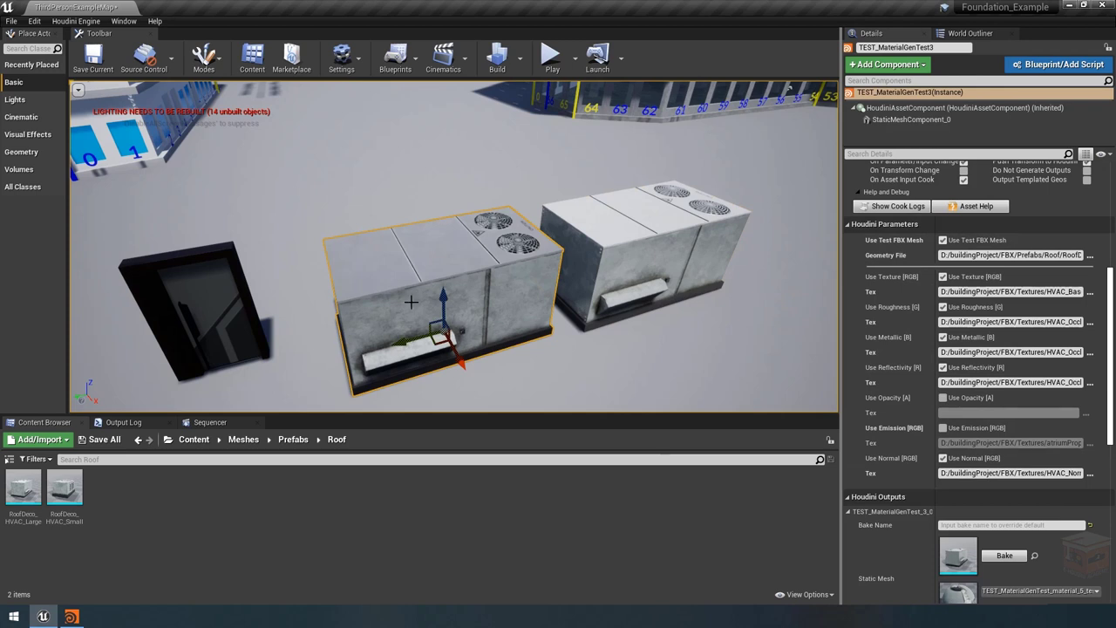
mouse_move(524, 306)
middle_mouse_down()
mouse_move(576, 300)
mouse_move(532, 291)
middle_mouse_up()
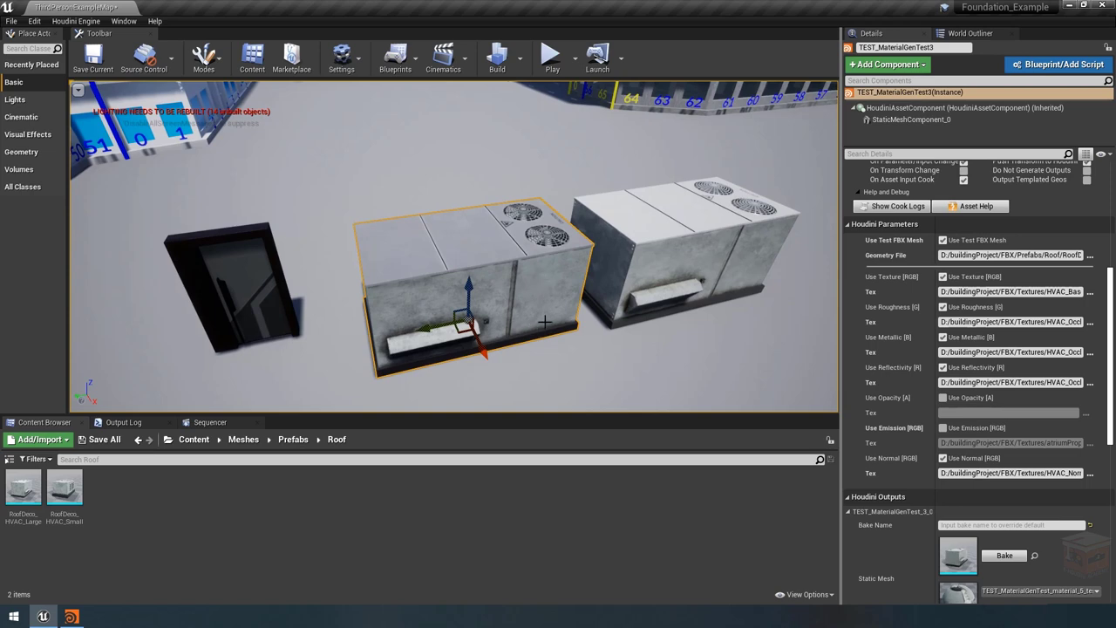
Step: Locate the generated material of TEST_MaterialGenTest3 in the project content, open it and examine its node graph
scroll(1063, 508, "down", 3)
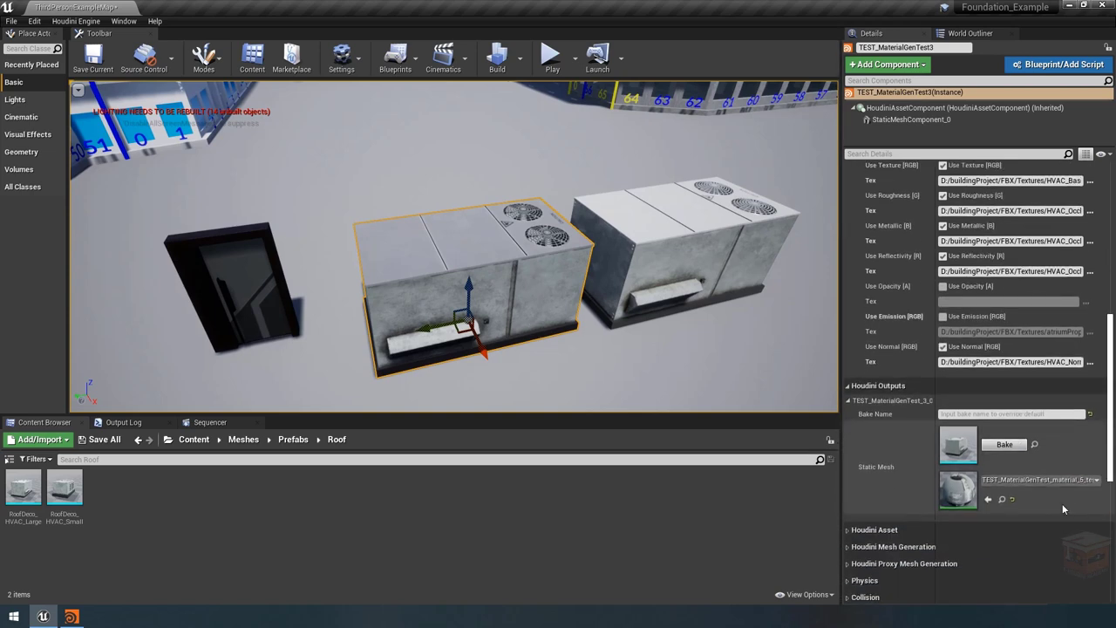
left_click(1002, 499)
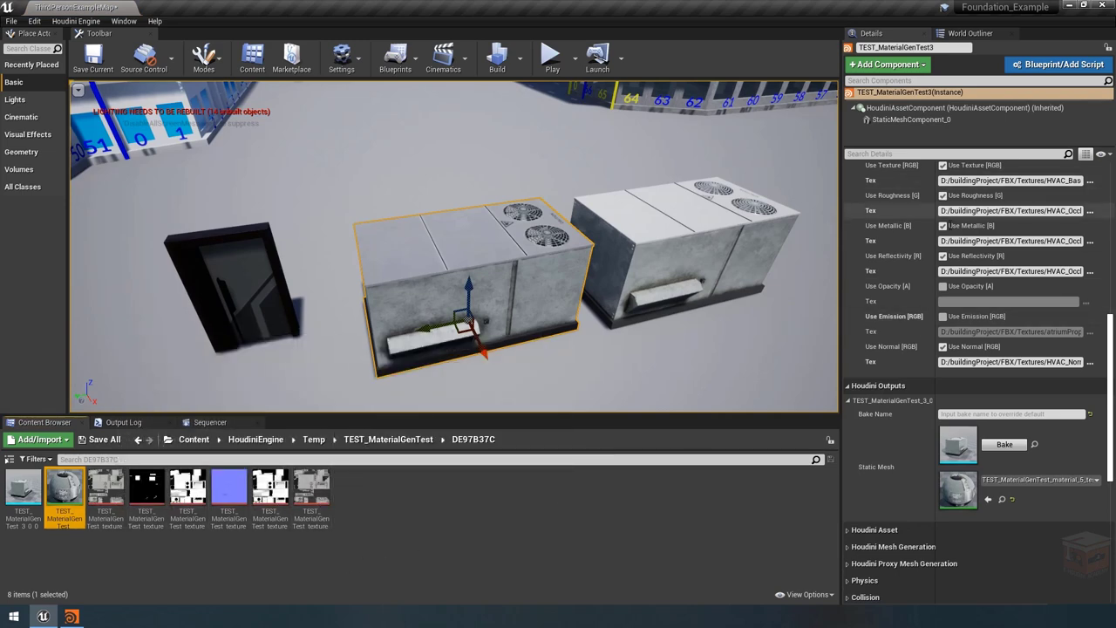
double_click(64, 488)
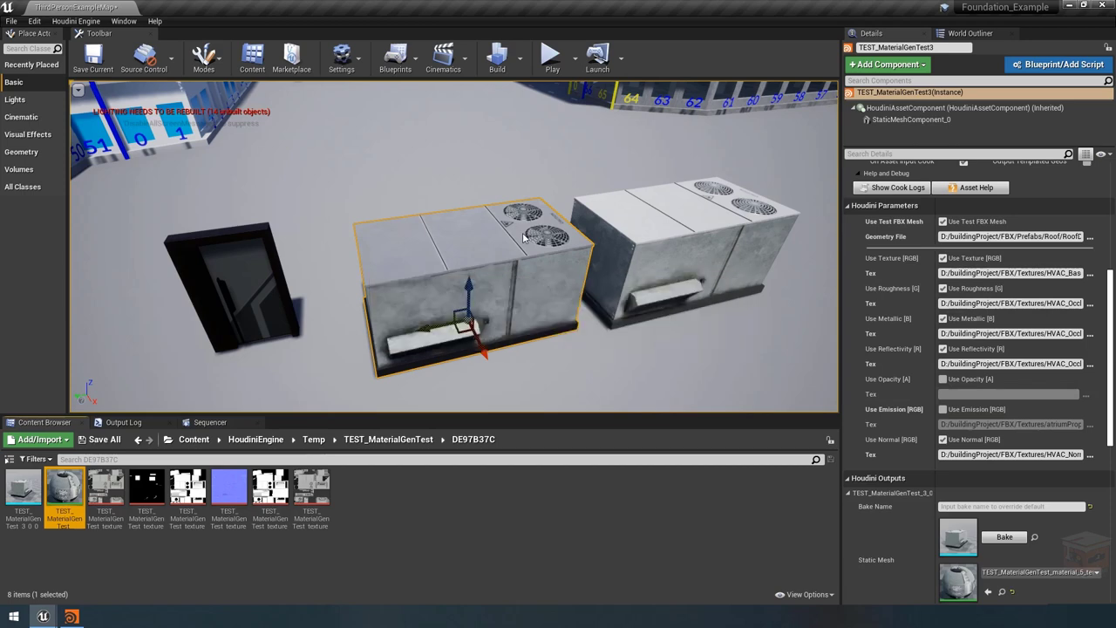
scroll(573, 277, "down", 9)
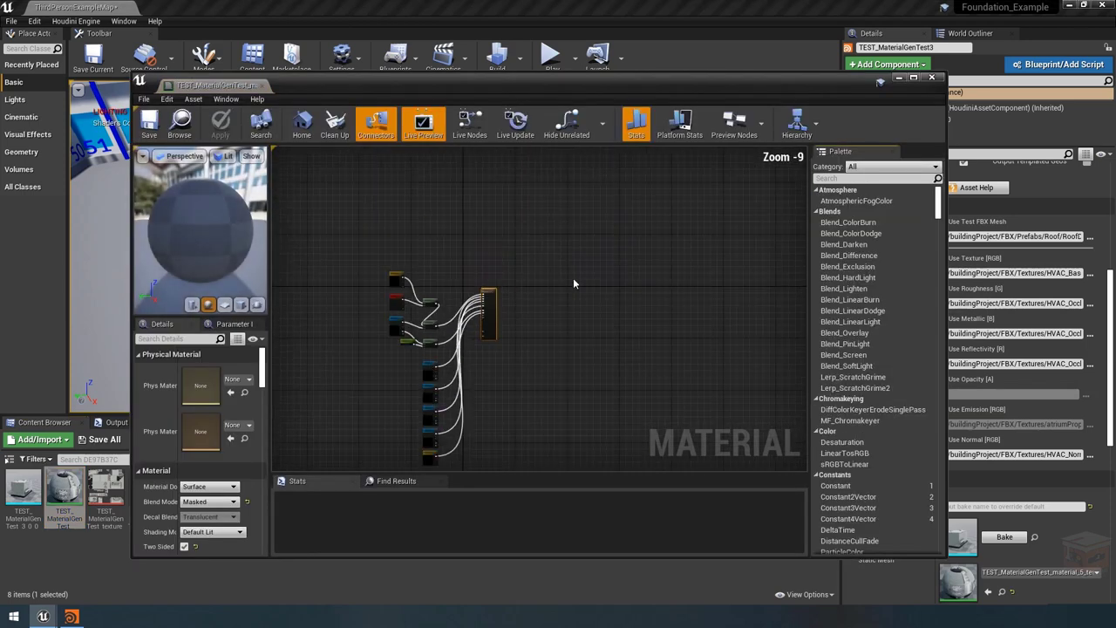
scroll(569, 245, "up", 2)
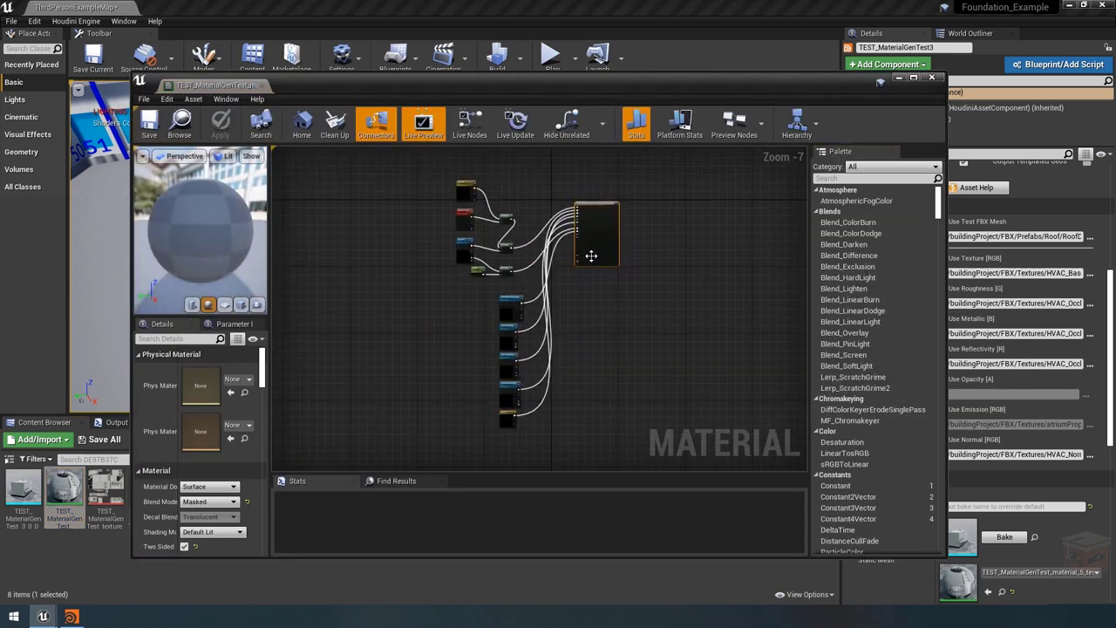
scroll(565, 257, "up", 4)
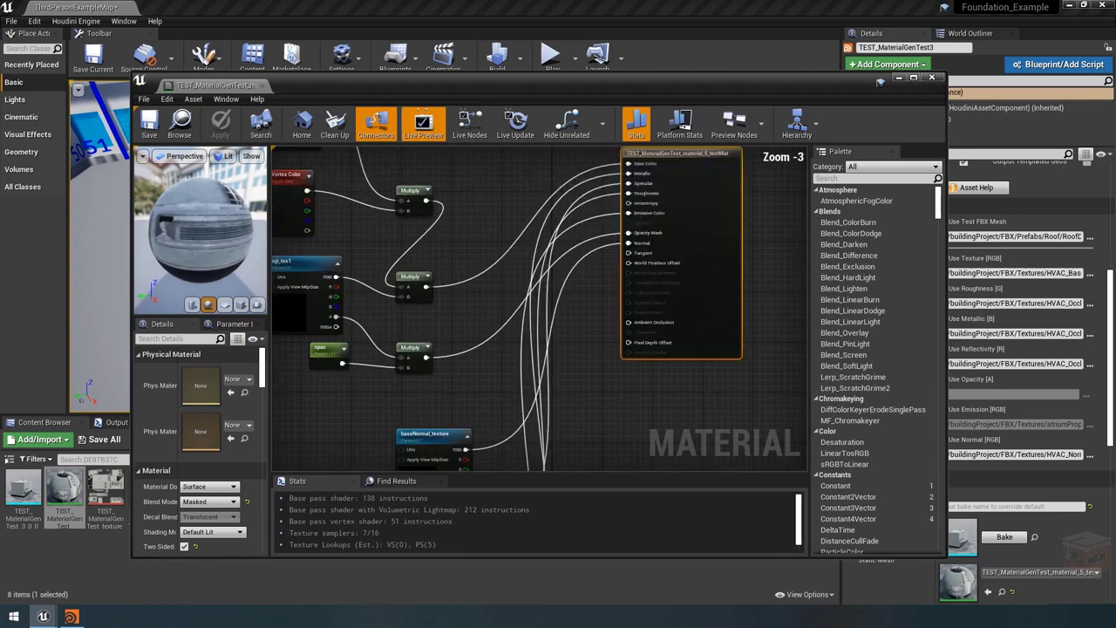
right_click_drag(538, 204, 584, 222)
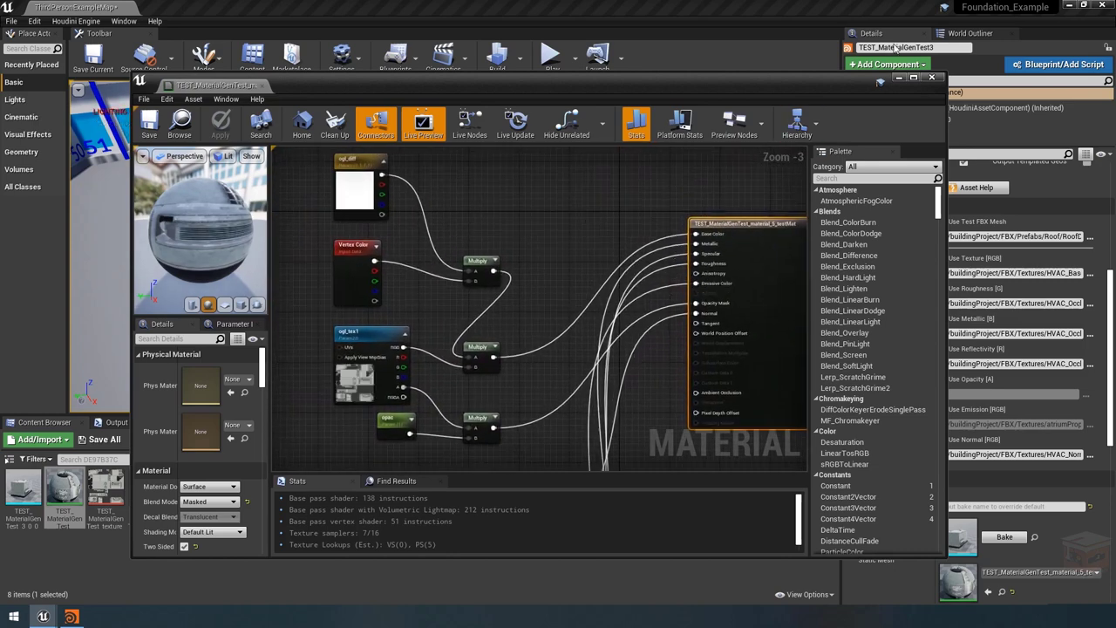
Step: Close the material editor, rebuild the Houdini asset TEST_MaterialGenTest3 and inspect the regenerated HVAC unit
left_click(932, 79)
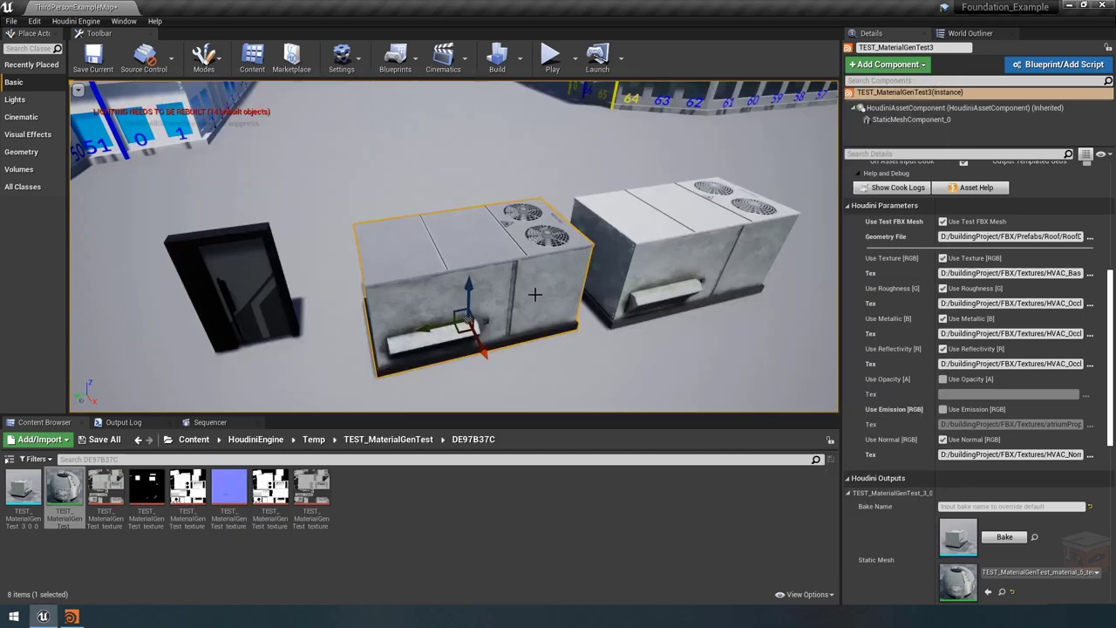
middle_click_drag(534, 295, 533, 271)
right_click(469, 252)
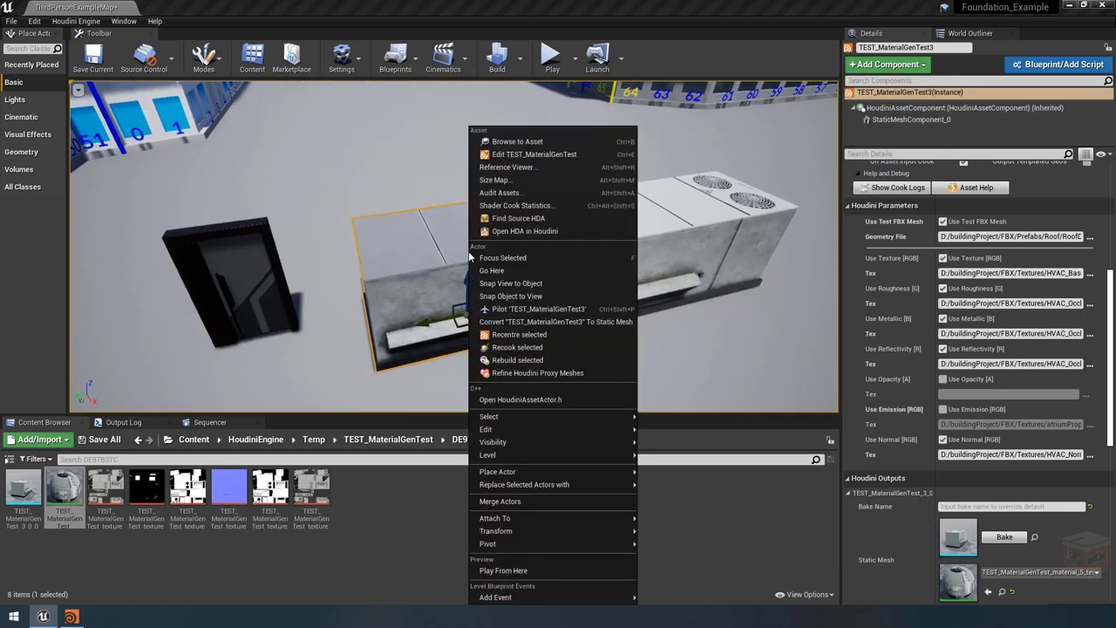
left_click(520, 361)
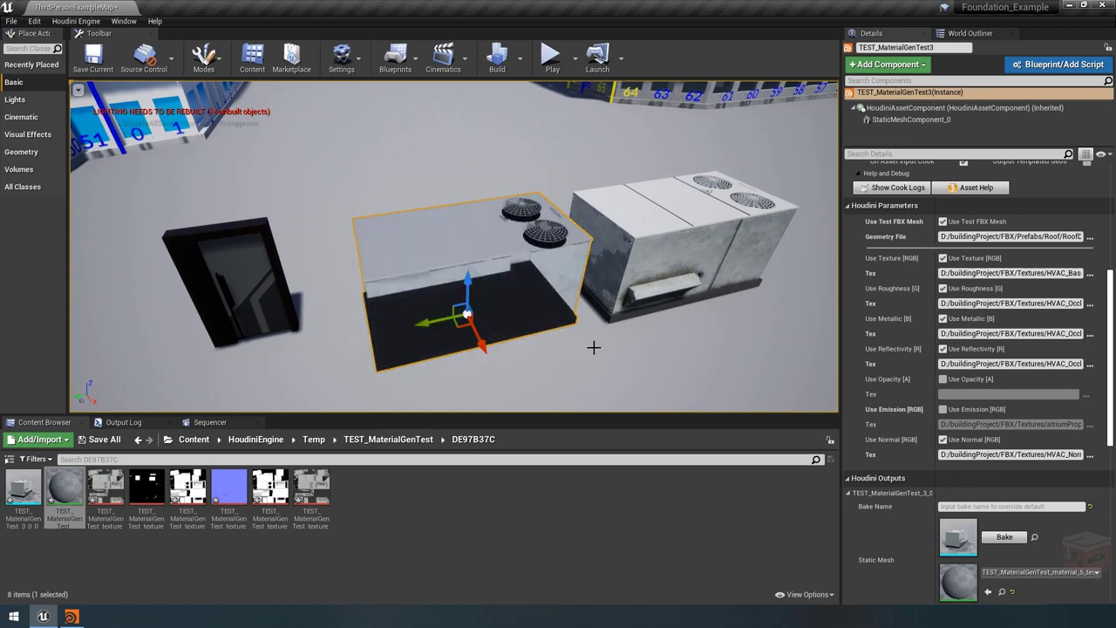
scroll(592, 347, "up", 8)
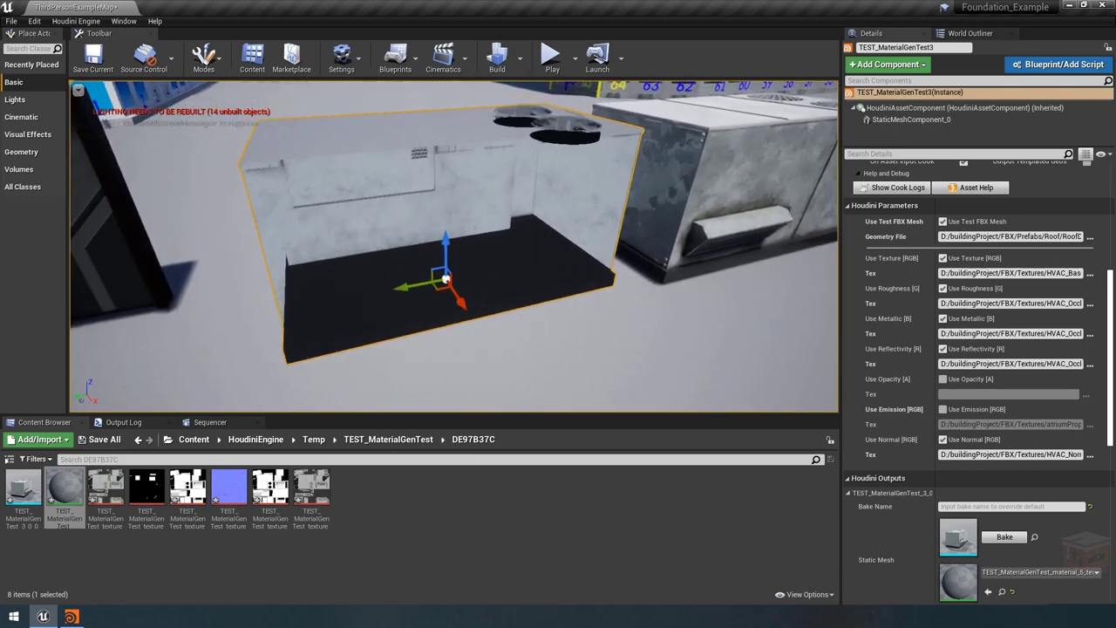
left_click_drag(491, 216, 489, 217, "alt")
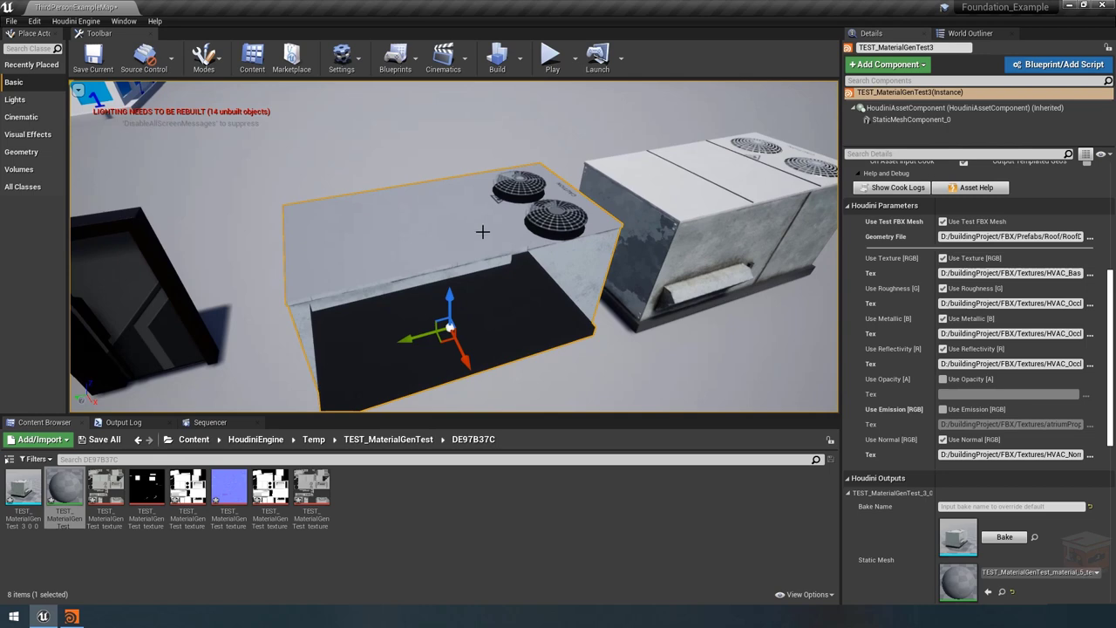
Step: Open the regenerated HVAC material, check its blend mode setting and options, and inspect the HVAC unit up close
double_click(64, 489)
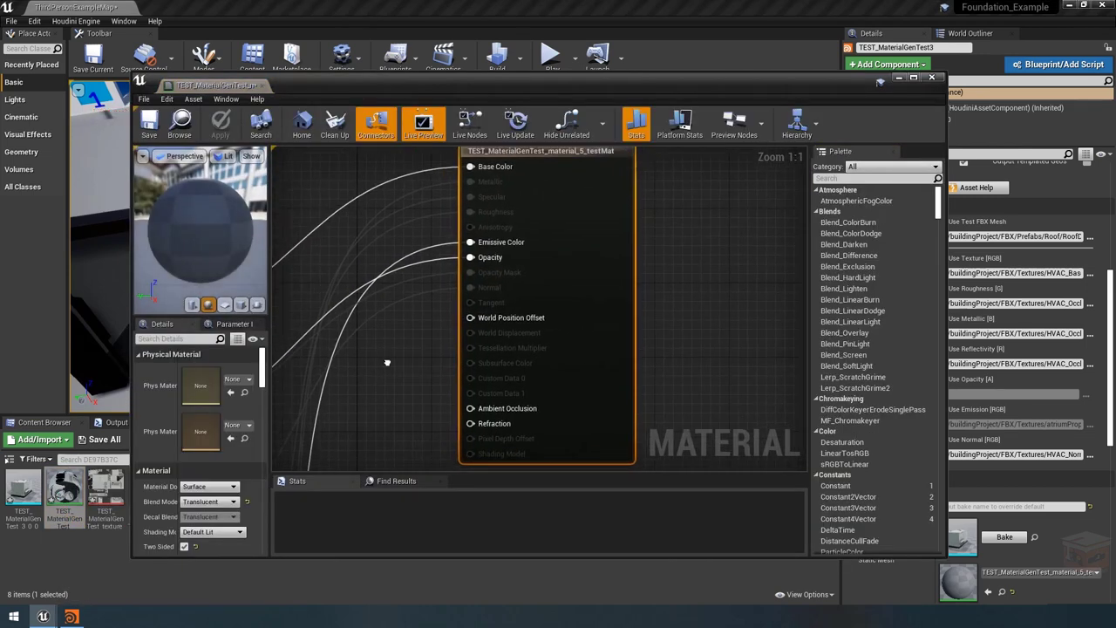
scroll(189, 506, "down", 1)
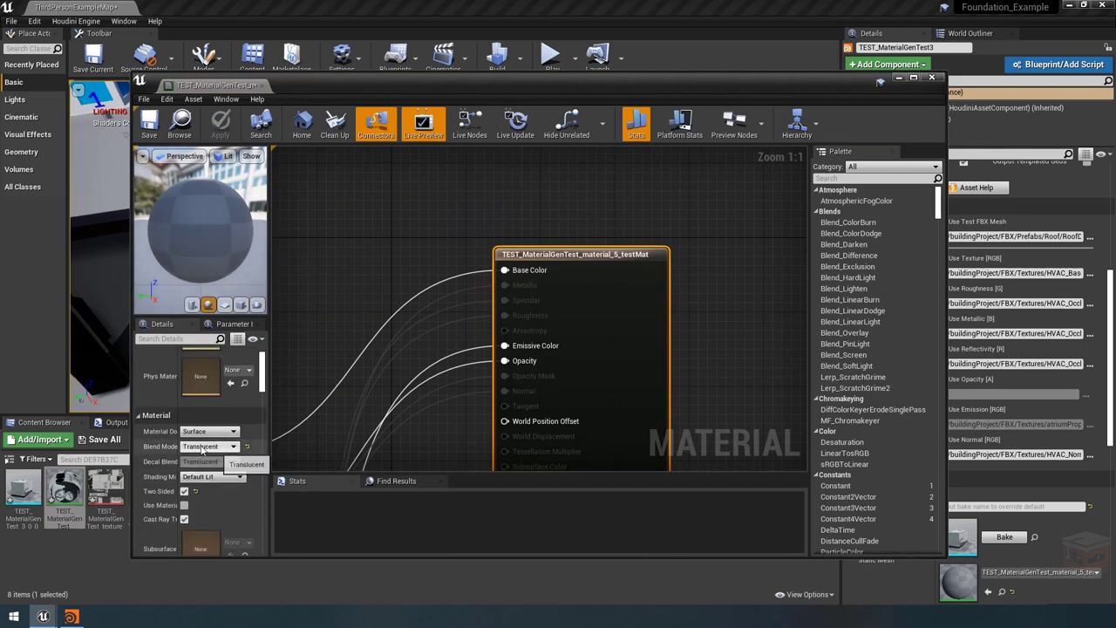
left_click(210, 446)
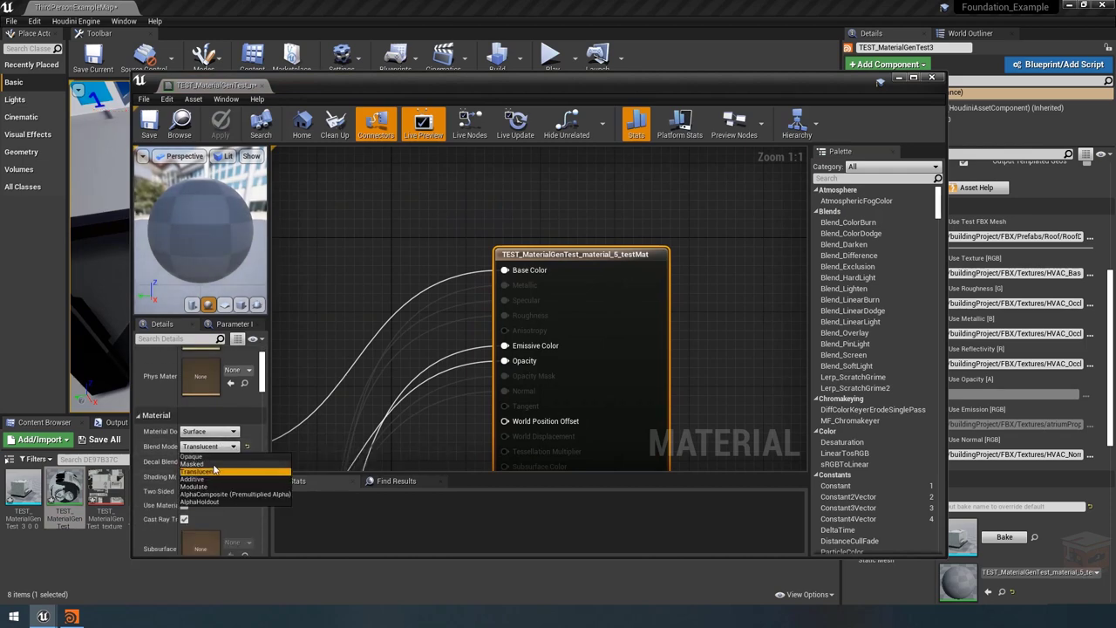
left_click(218, 469)
scroll(411, 241, "down", 5)
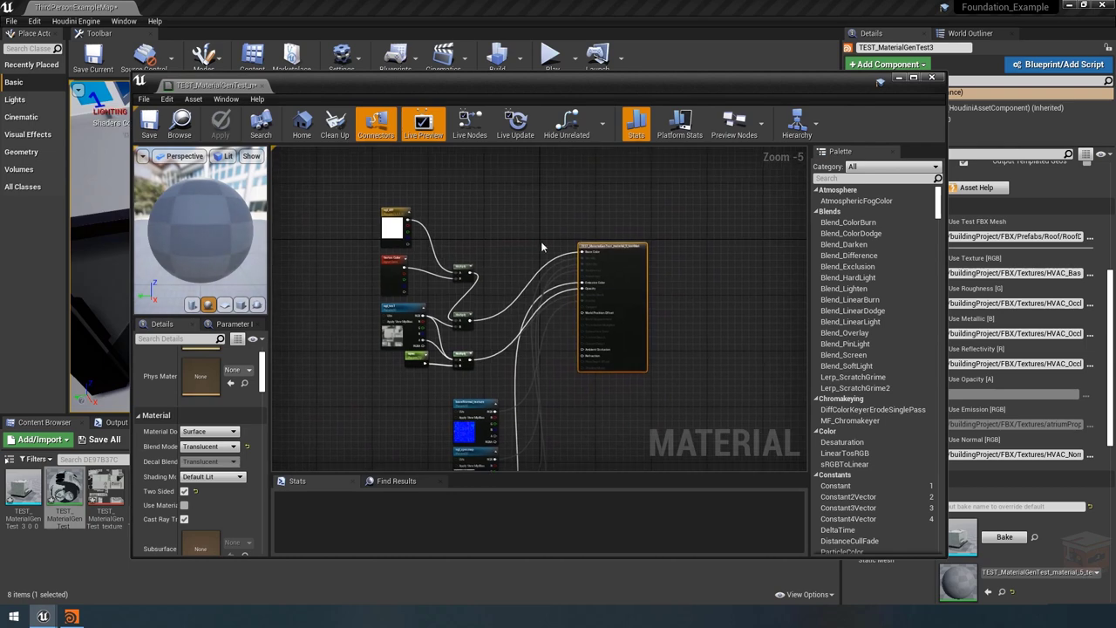
left_click(932, 77)
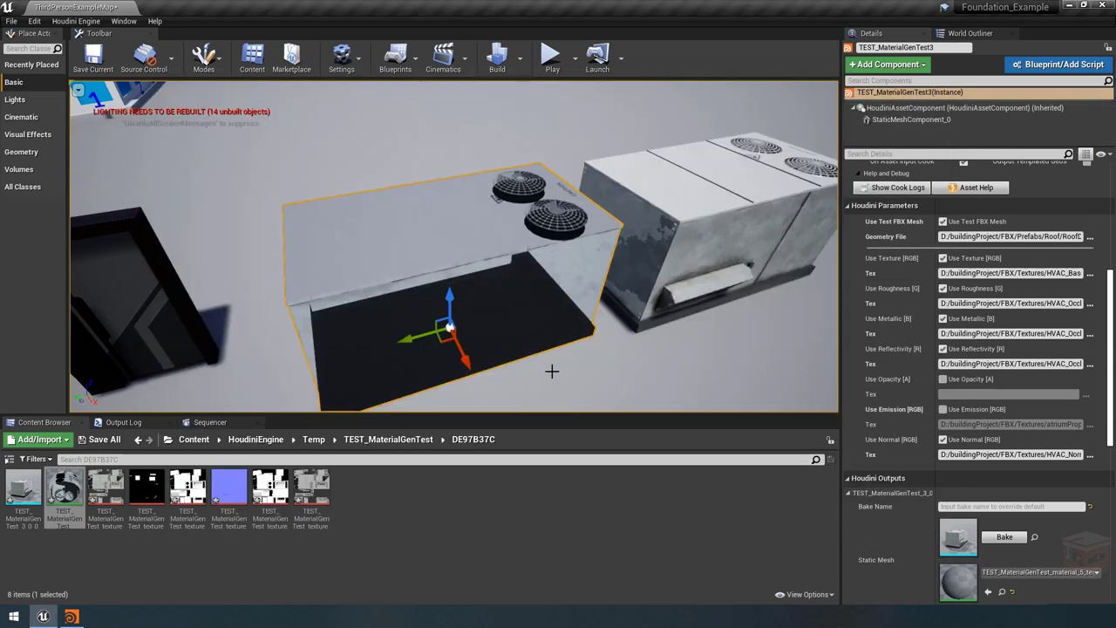
key("f")
left_click_drag(446, 261, 425, 214, "alt")
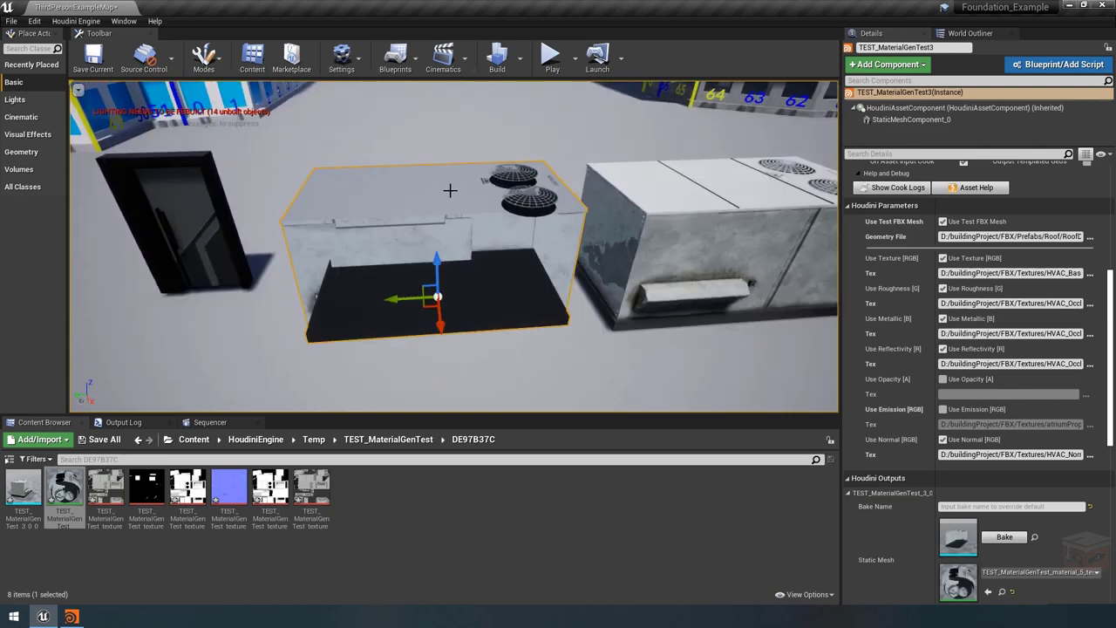
Step: Reopen the HVAC unit's generated material and examine how its texture nodes connect to the material output node
double_click(68, 487)
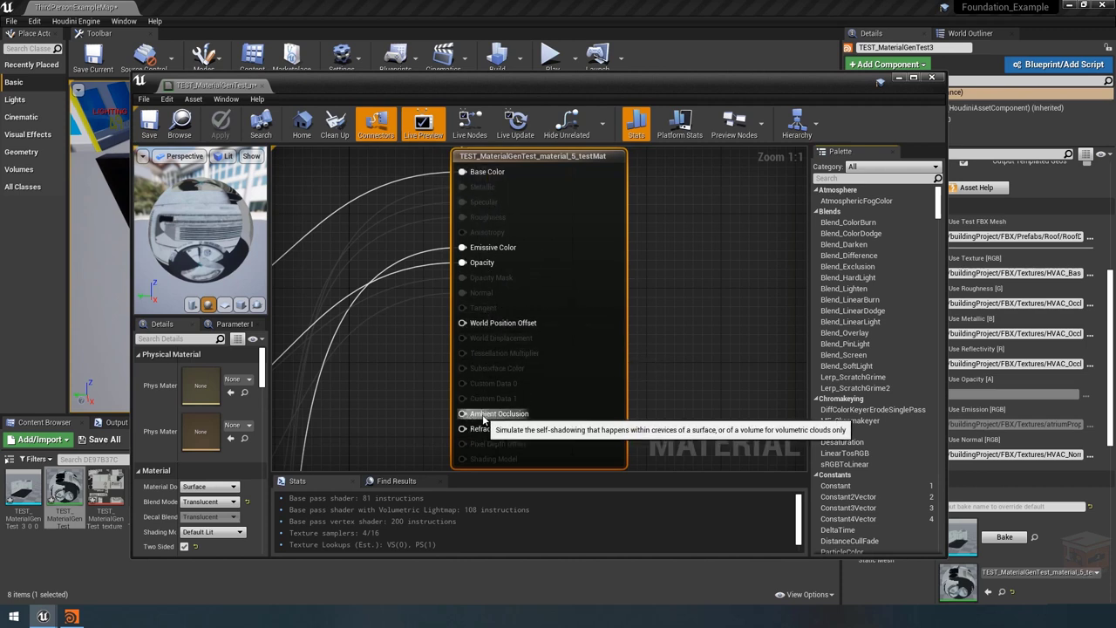
scroll(408, 385, "down", 3)
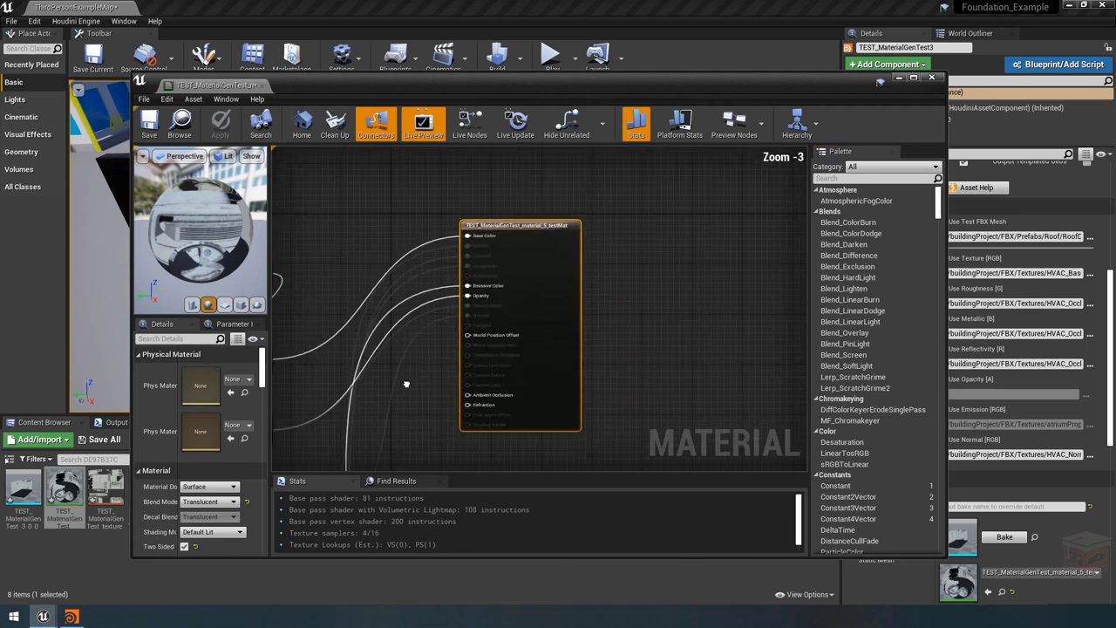
right_click_drag(408, 385, 497, 296)
scroll(647, 336, "down", 4)
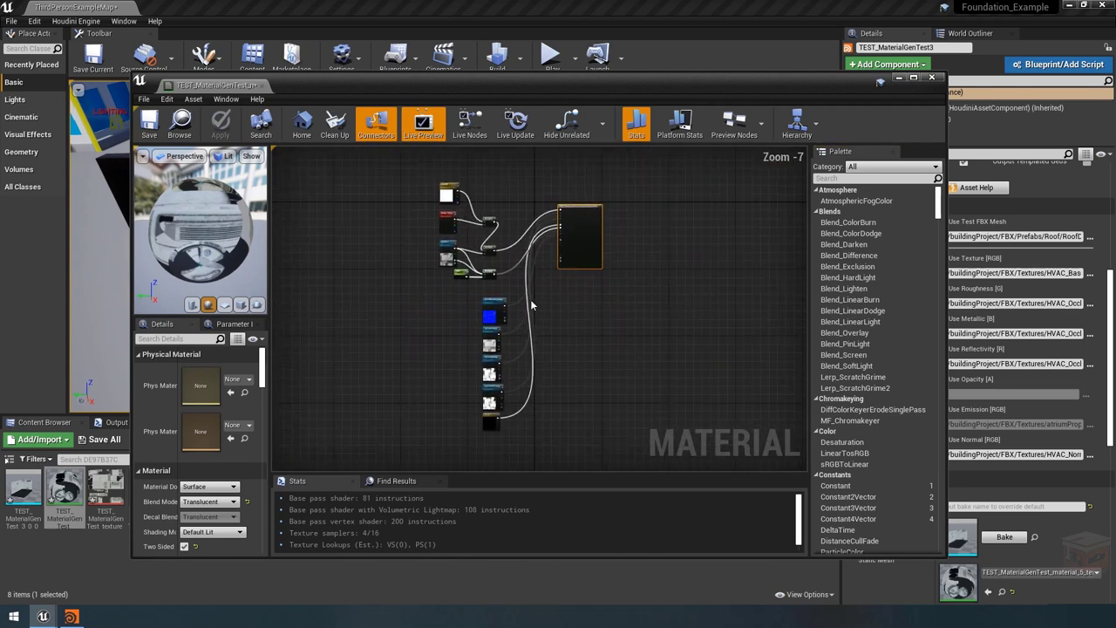
scroll(497, 295, "up", 3)
scroll(495, 289, "up", 4)
scroll(645, 292, "down", 6)
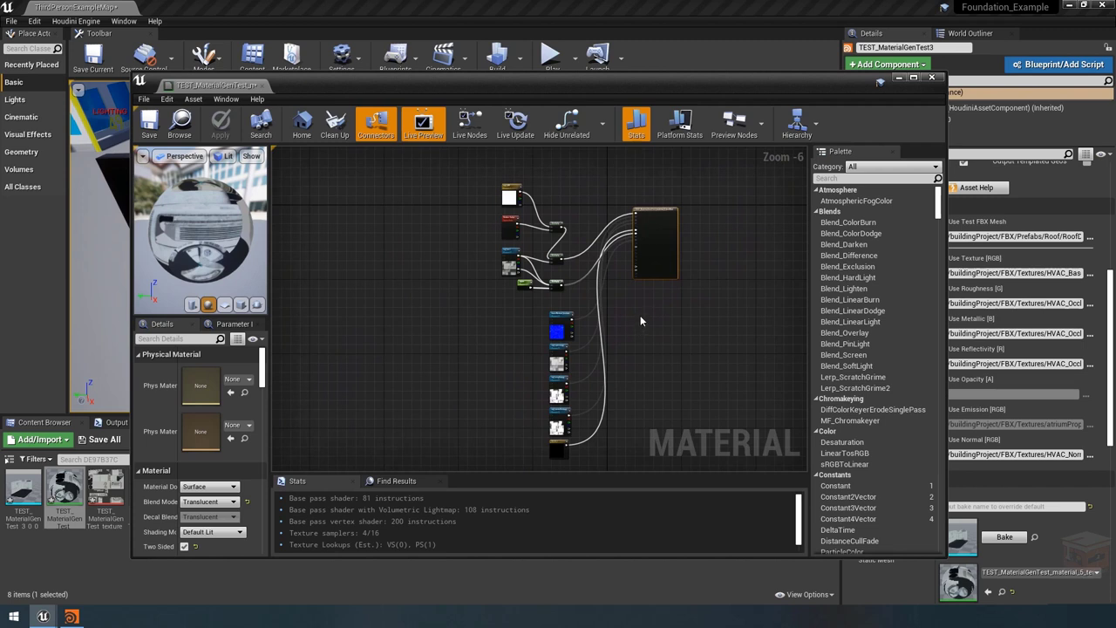
right_click_drag(652, 323, 596, 304)
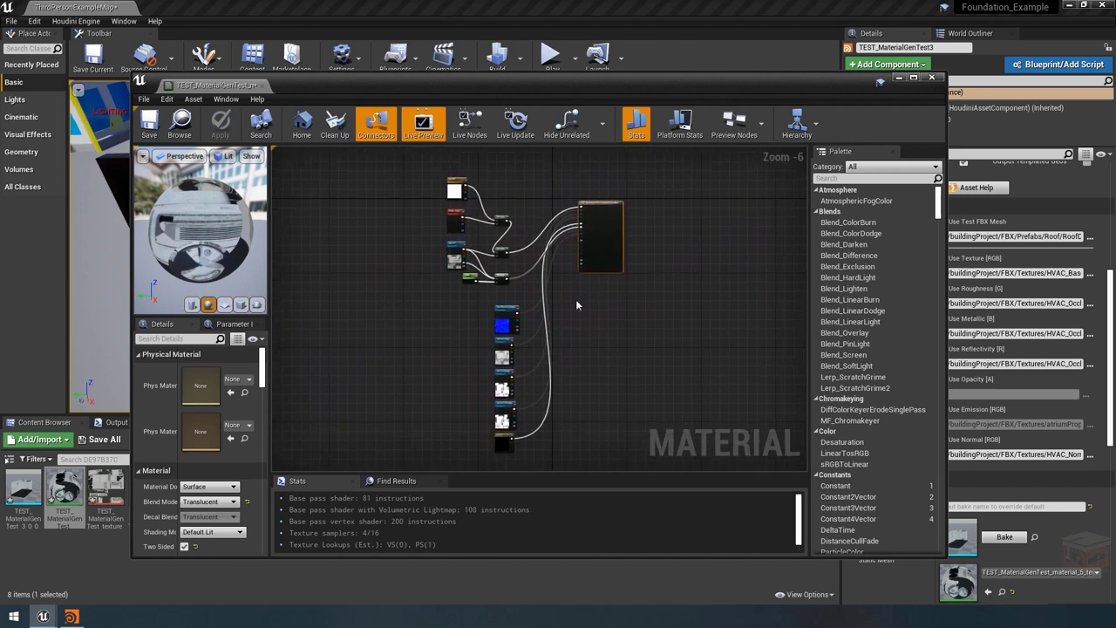
left_click(934, 79)
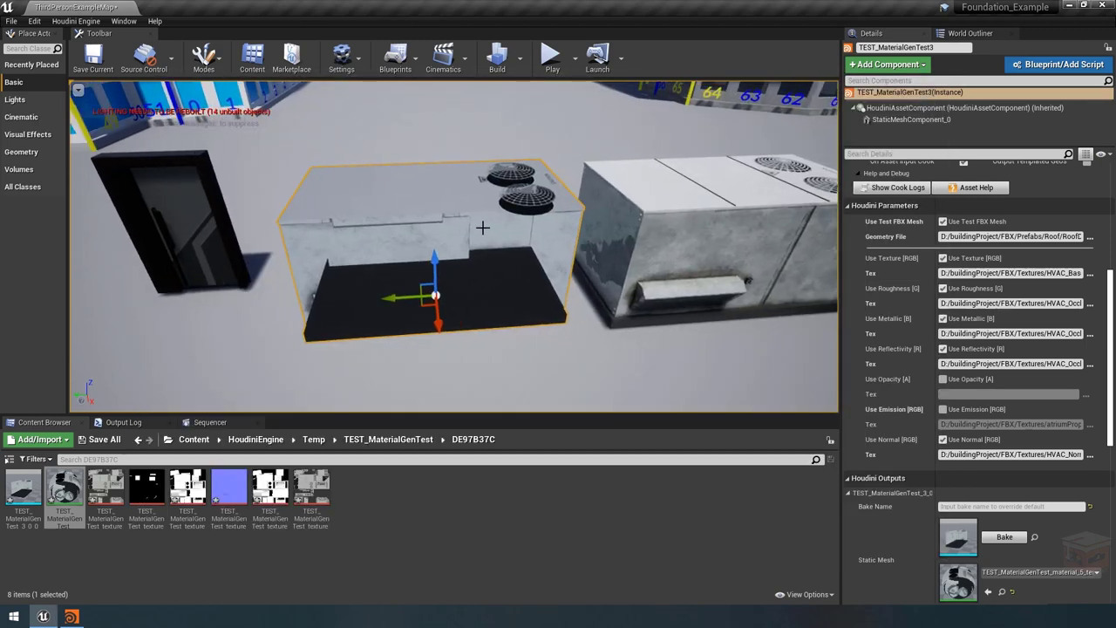
Step: Select the building LECT_TOOL_IntroBuildingAsset and set its Material Mode to Basic Material
scroll(485, 240, "down", 4)
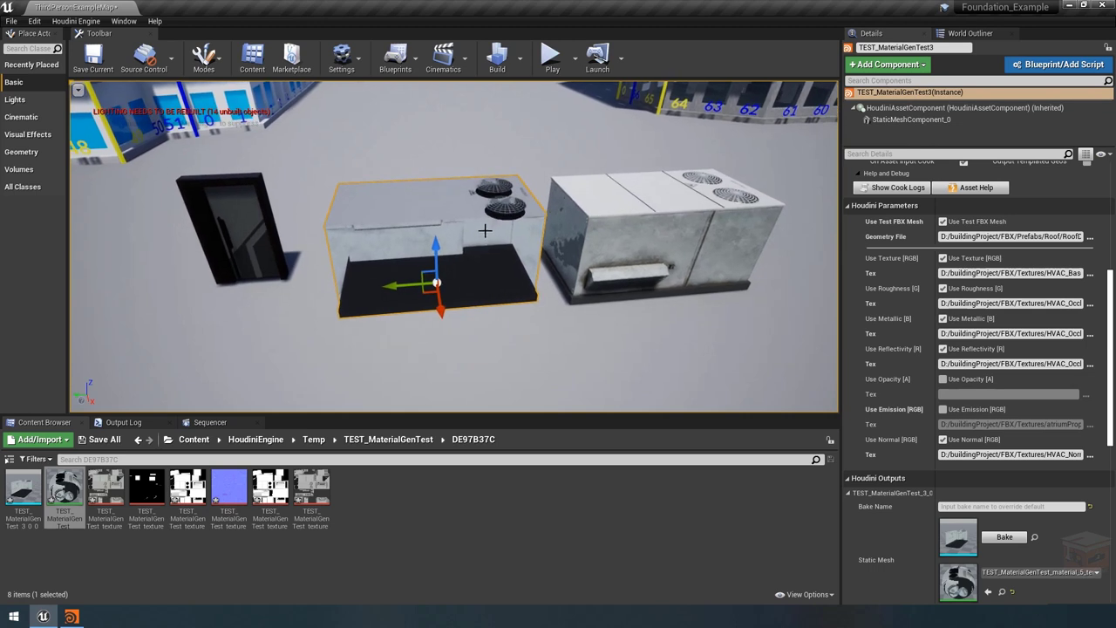
right_click_drag(484, 236, 610, 325)
key("f")
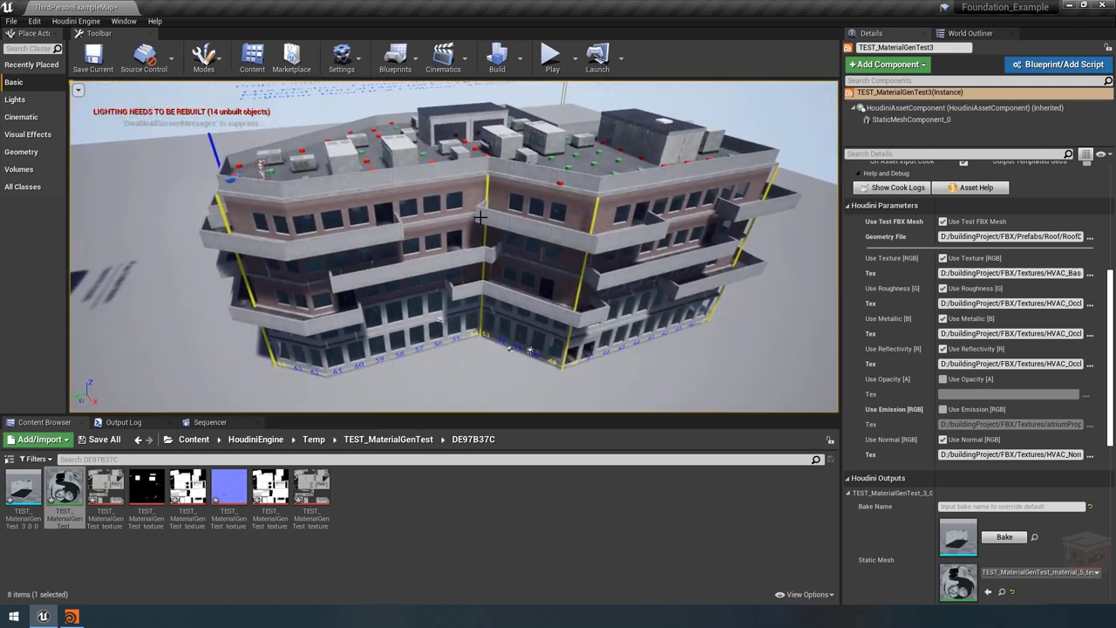
left_click(470, 165)
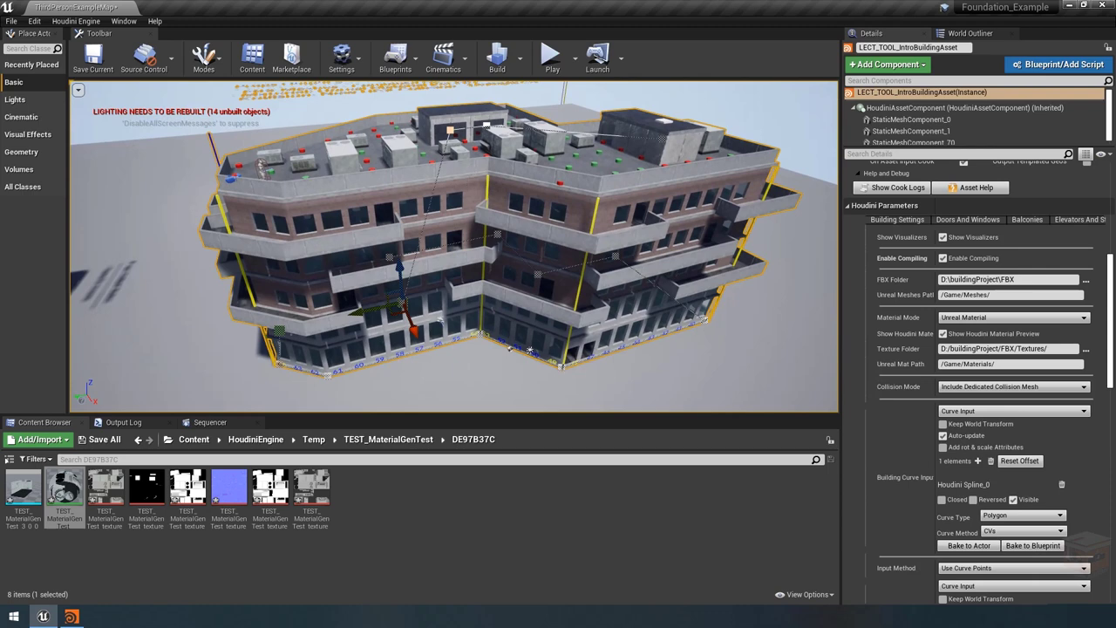
scroll(476, 187, "up", 3)
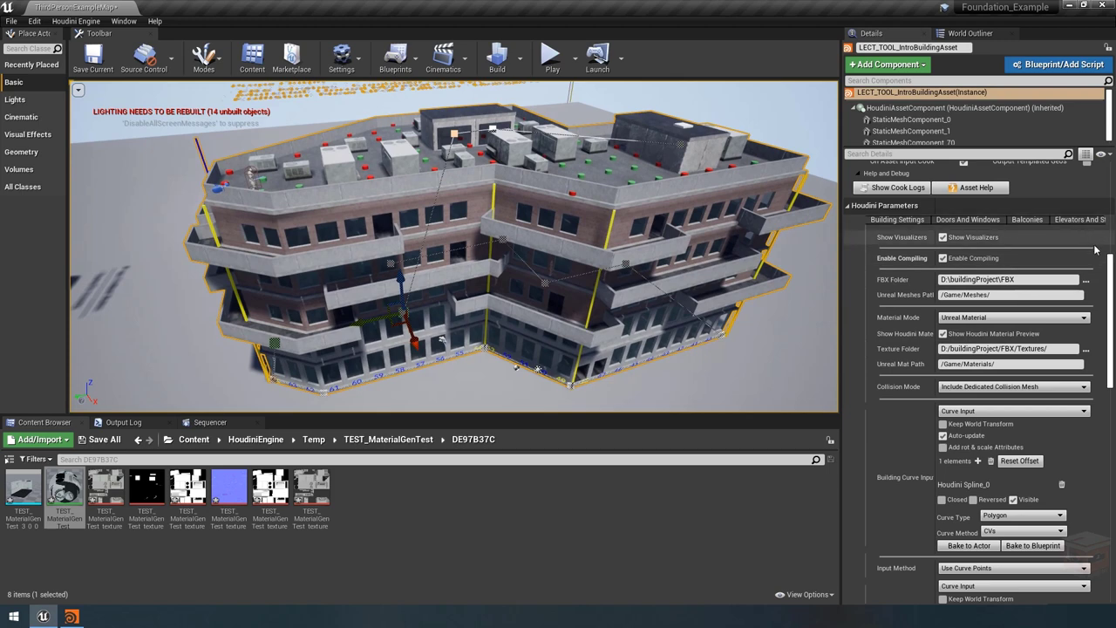
left_click_drag(840, 367, 695, 366)
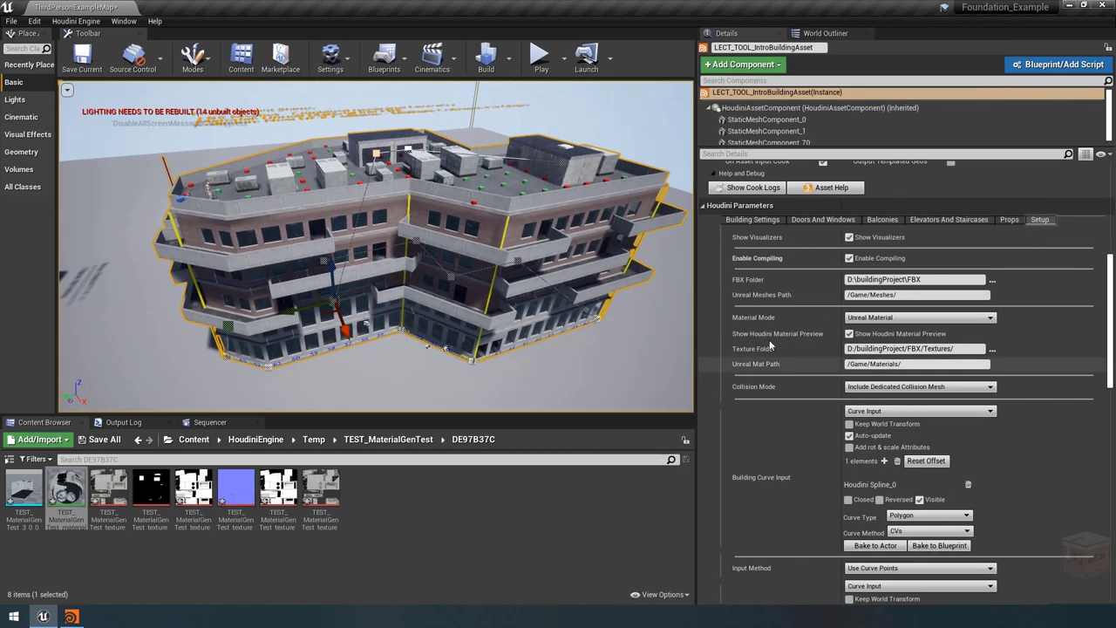
left_click(876, 320)
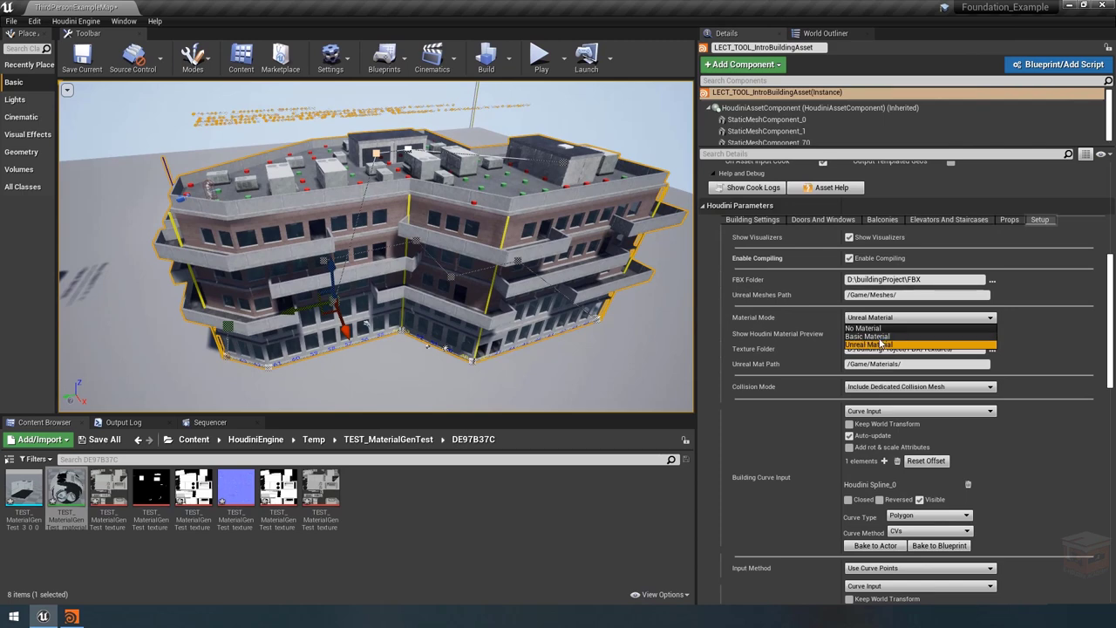
left_click(868, 335)
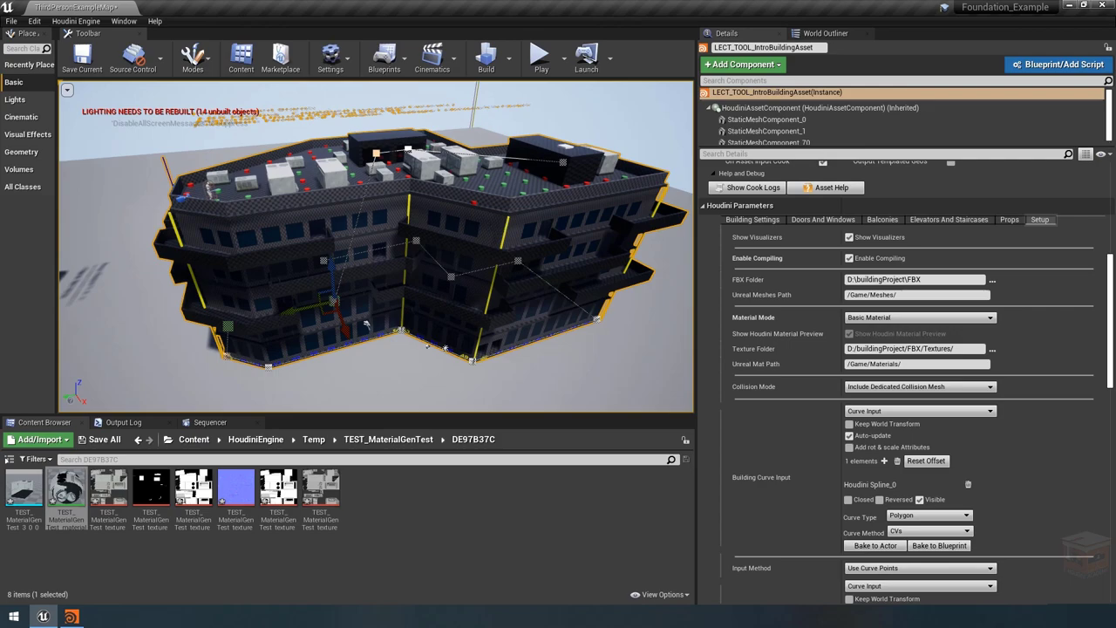
Step: Inspect the grid UV material on the building's roof, balconies and facade from near and far
scroll(366, 325, "up", 10)
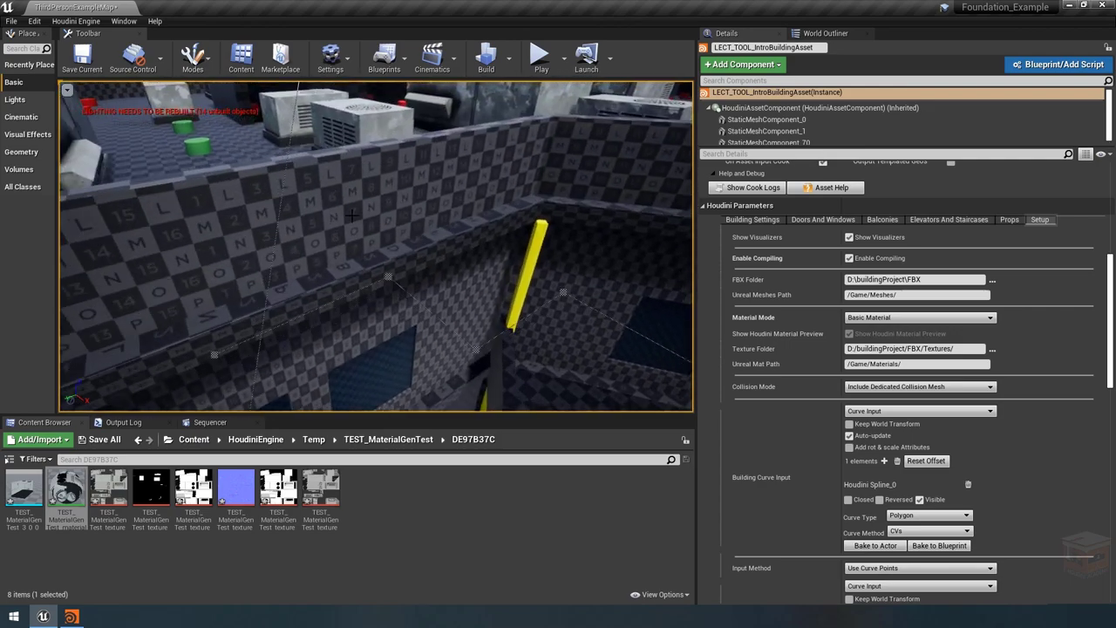
right_click_drag(509, 227, 475, 210)
scroll(453, 175, "down", 6)
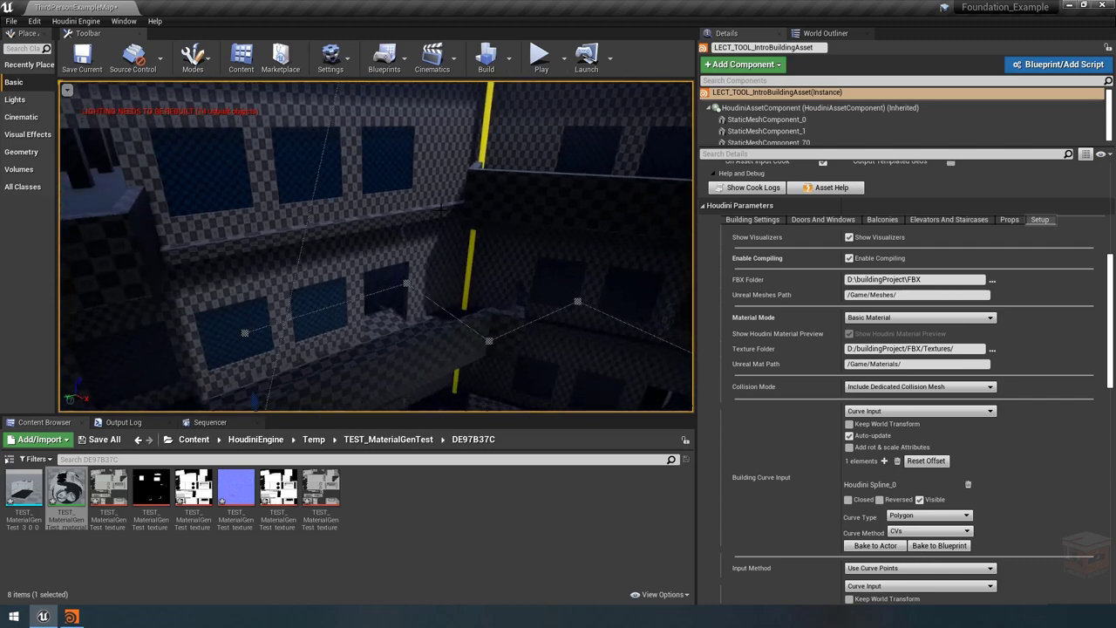
scroll(442, 172, "down", 12)
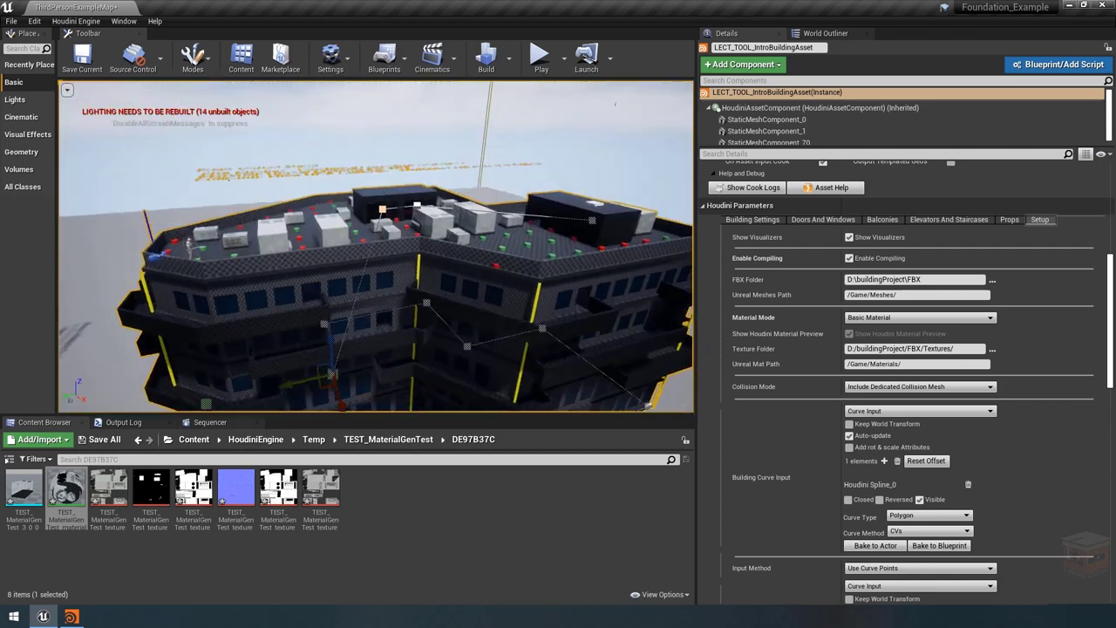
mouse_move(438, 173)
right_mouse_down()
mouse_move(393, 179)
mouse_move(439, 173)
right_mouse_up()
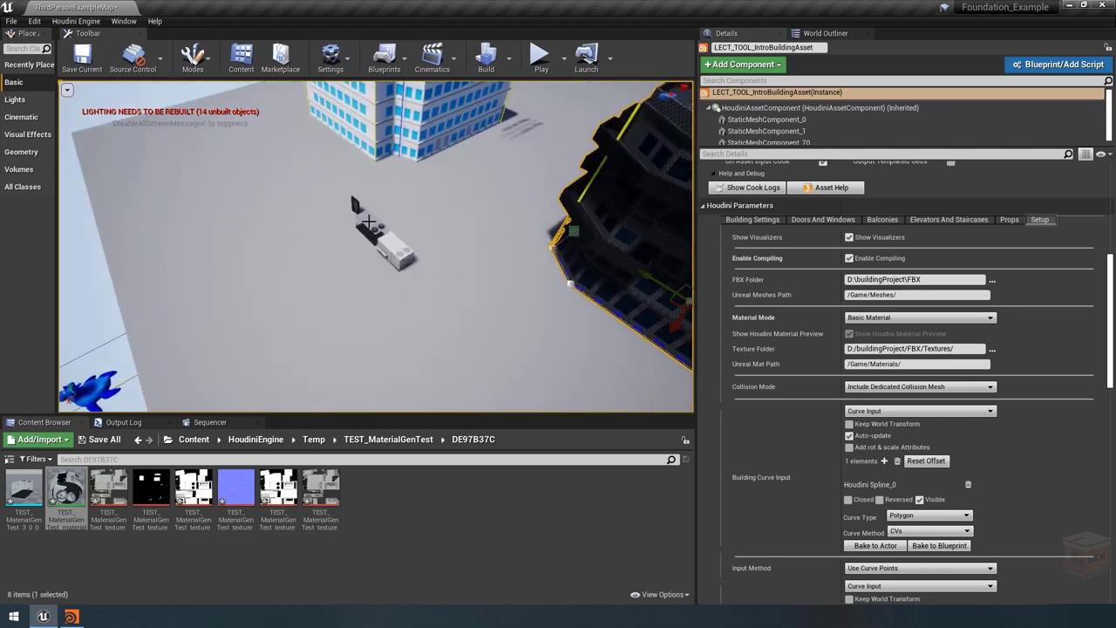
key("f")
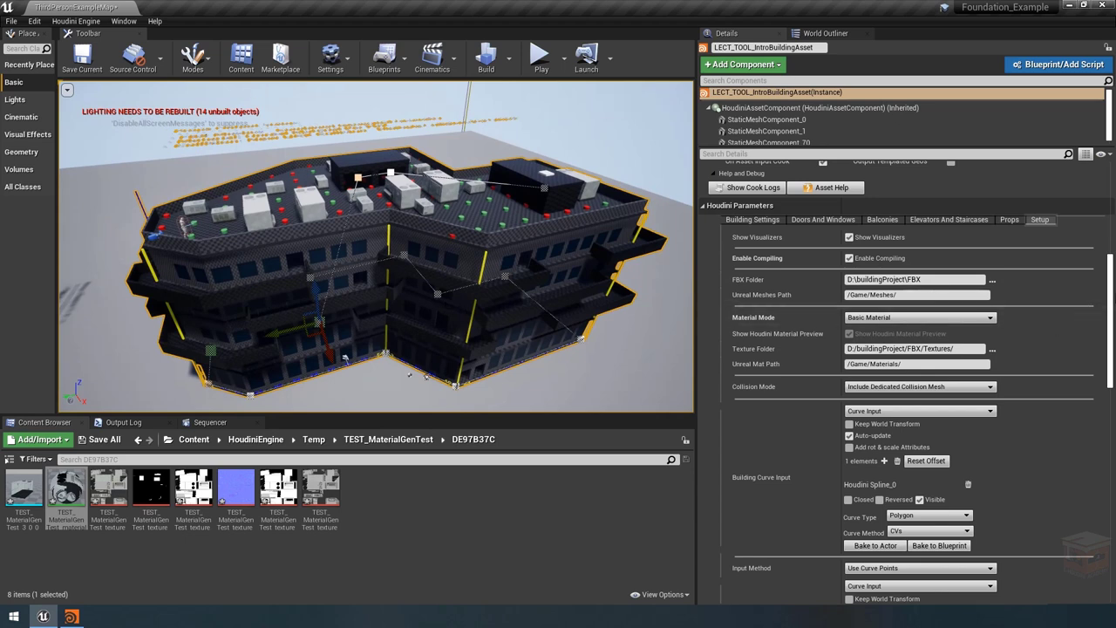
Step: Locate the building's generated principledshader_Grid material in the project content, open it and examine its node graph
left_click_drag(1113, 297, 1111, 444)
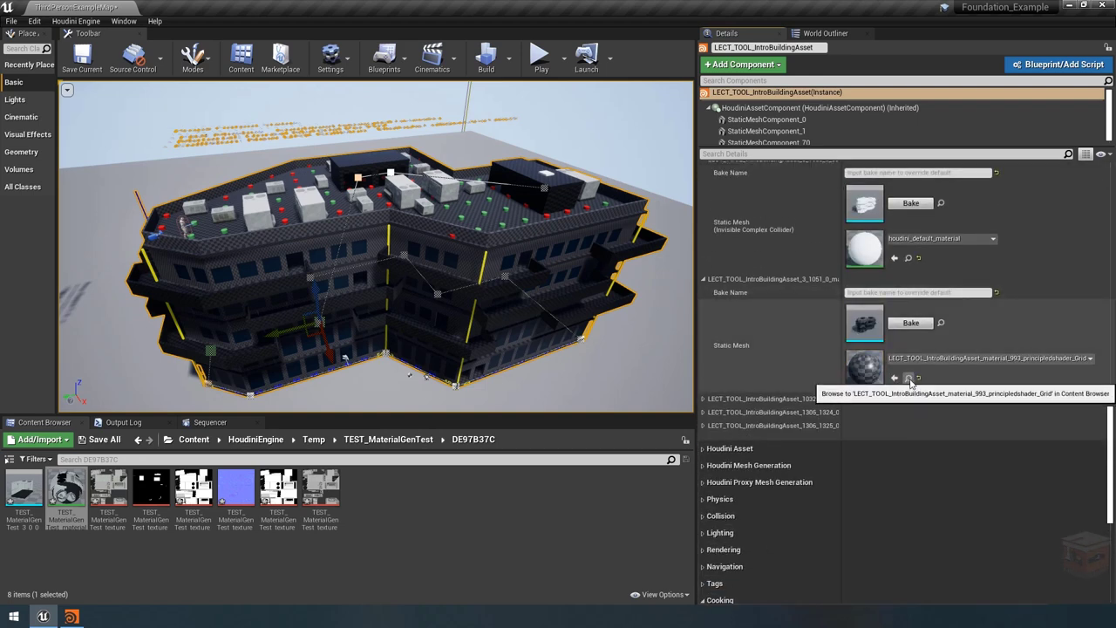
left_click(908, 379)
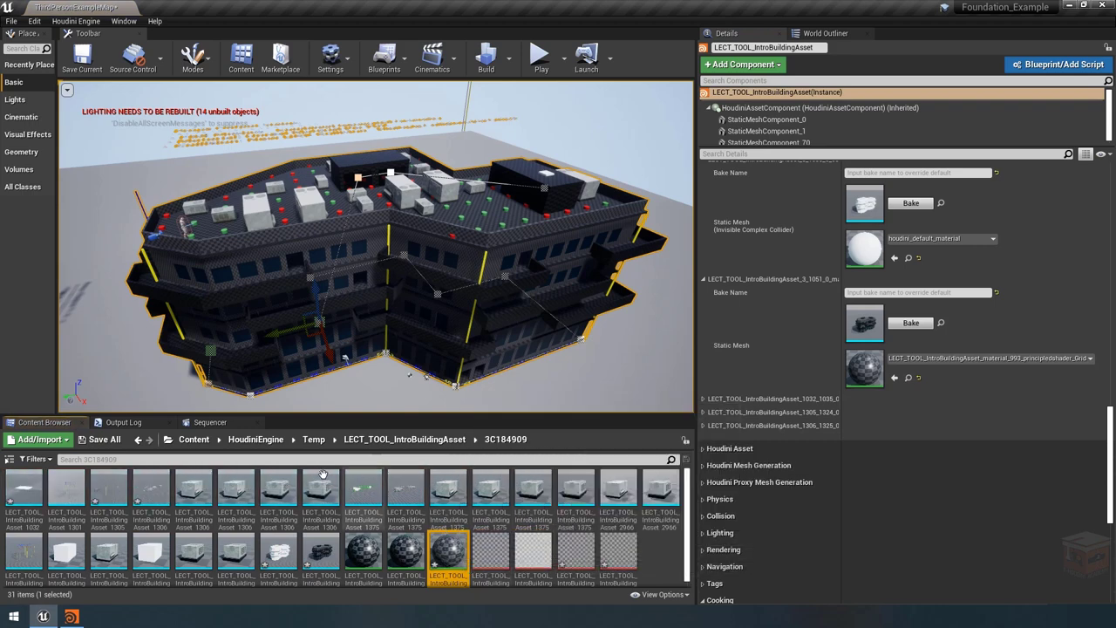
double_click(449, 552)
scroll(363, 323, "down", 4)
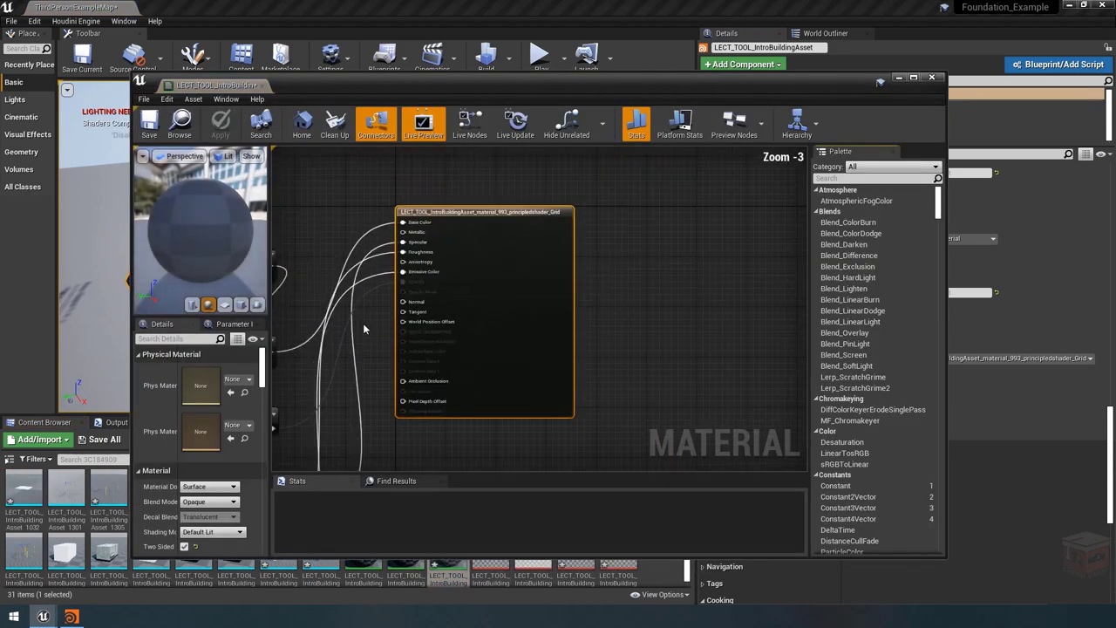
right_click_drag(493, 196, 545, 210)
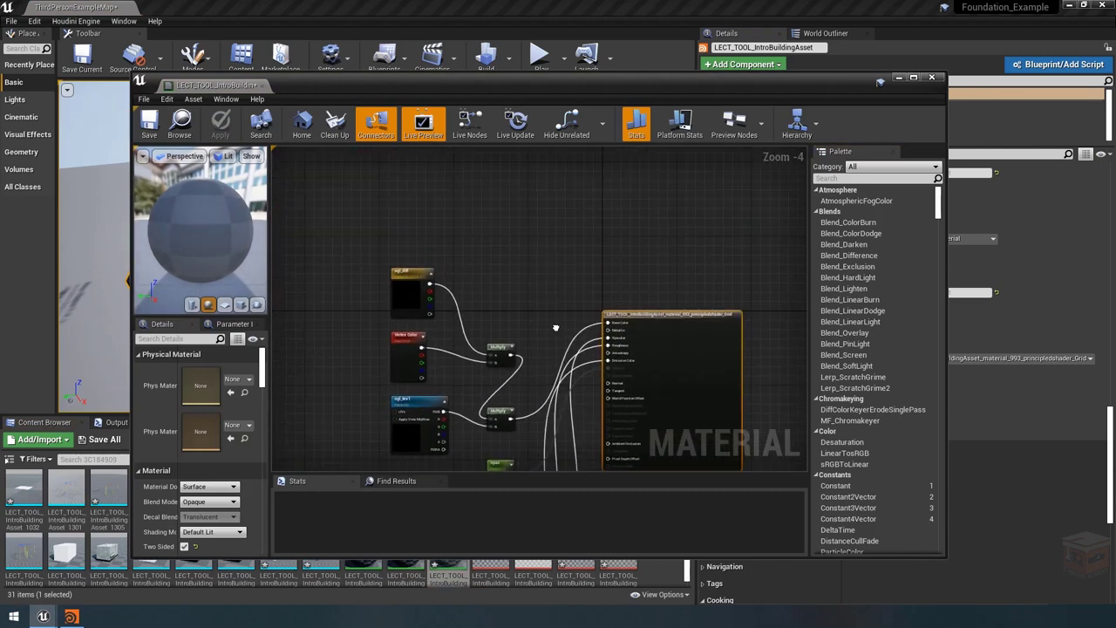
scroll(563, 262, "up", 2)
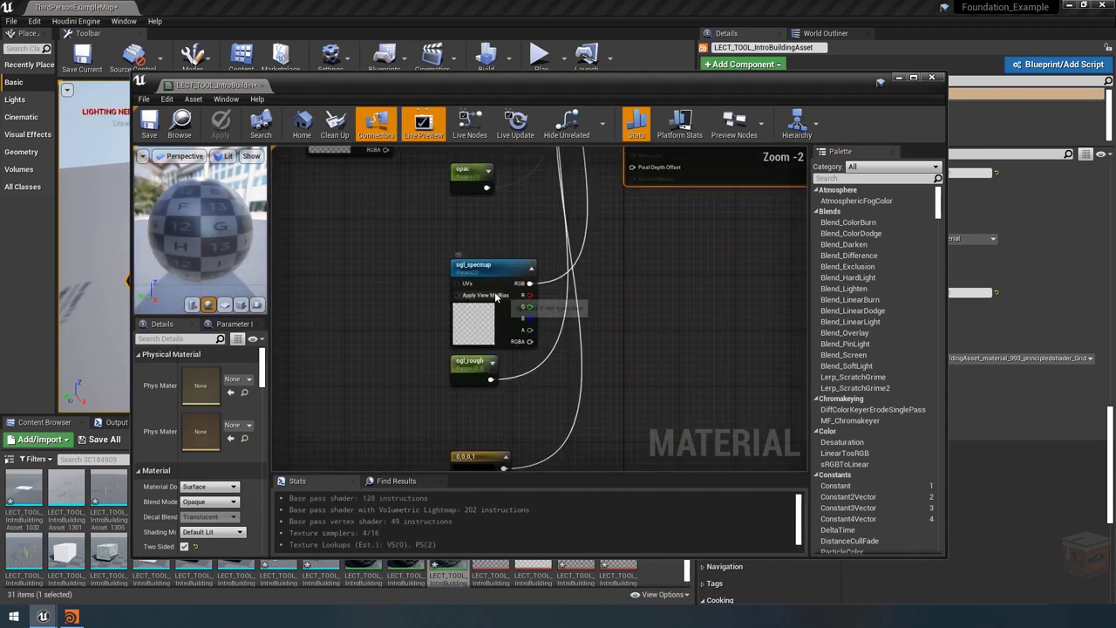
right_click_drag(575, 323, 633, 558)
right_click_drag(583, 278, 479, 244)
scroll(479, 244, "down", 4)
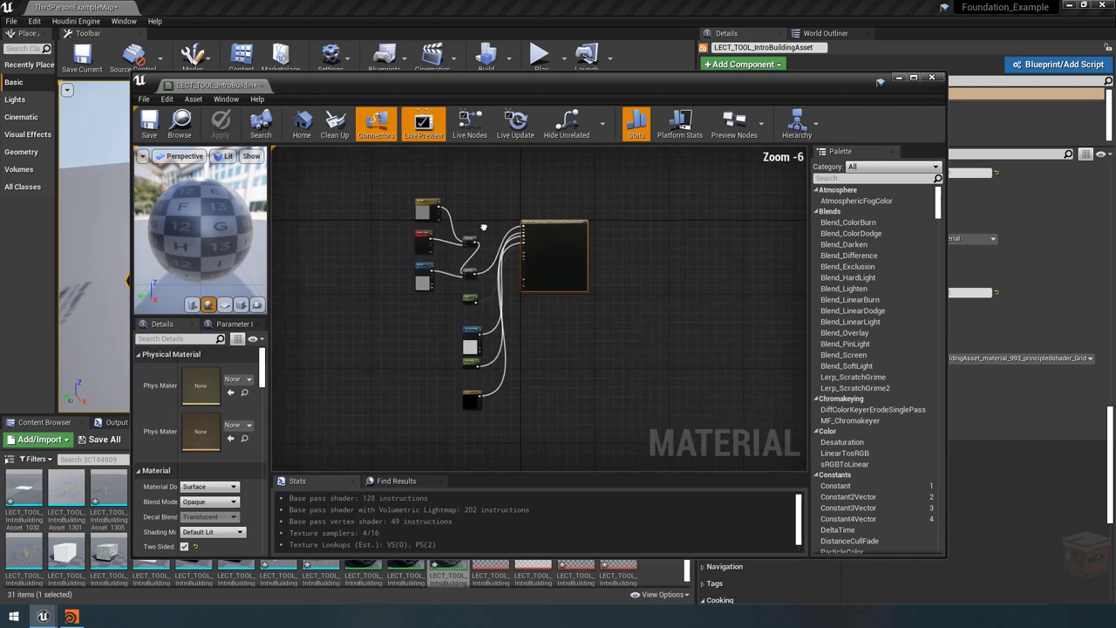
Step: Close the material editor, set the building asset's Material Mode to Unreal Material and deselect the building
left_click(931, 78)
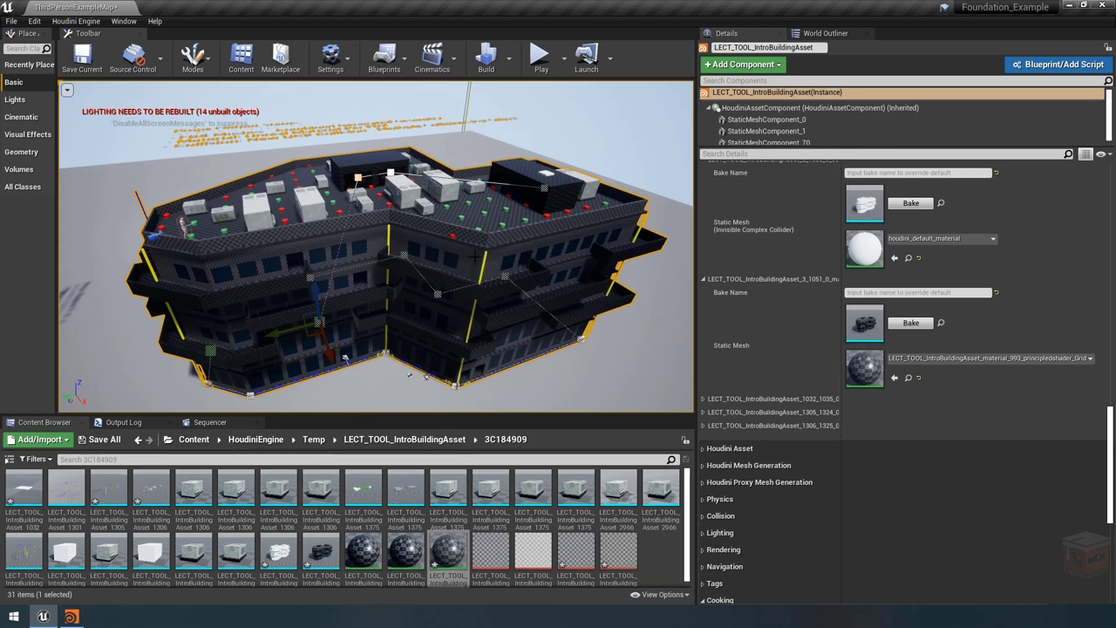
scroll(842, 375, "up", 10)
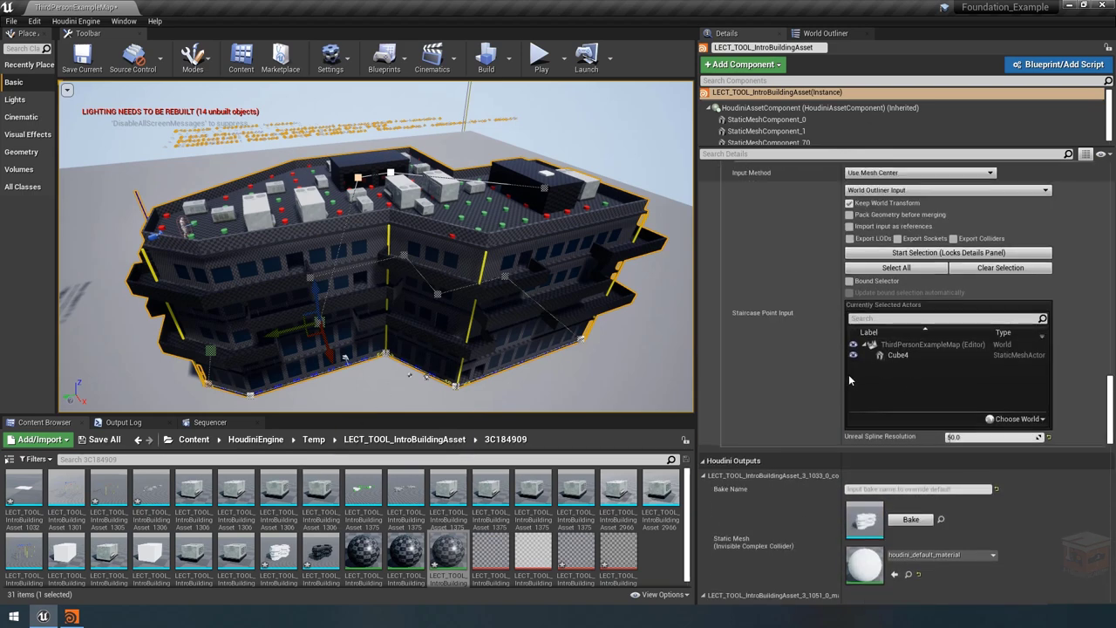
scroll(835, 370, "up", 8)
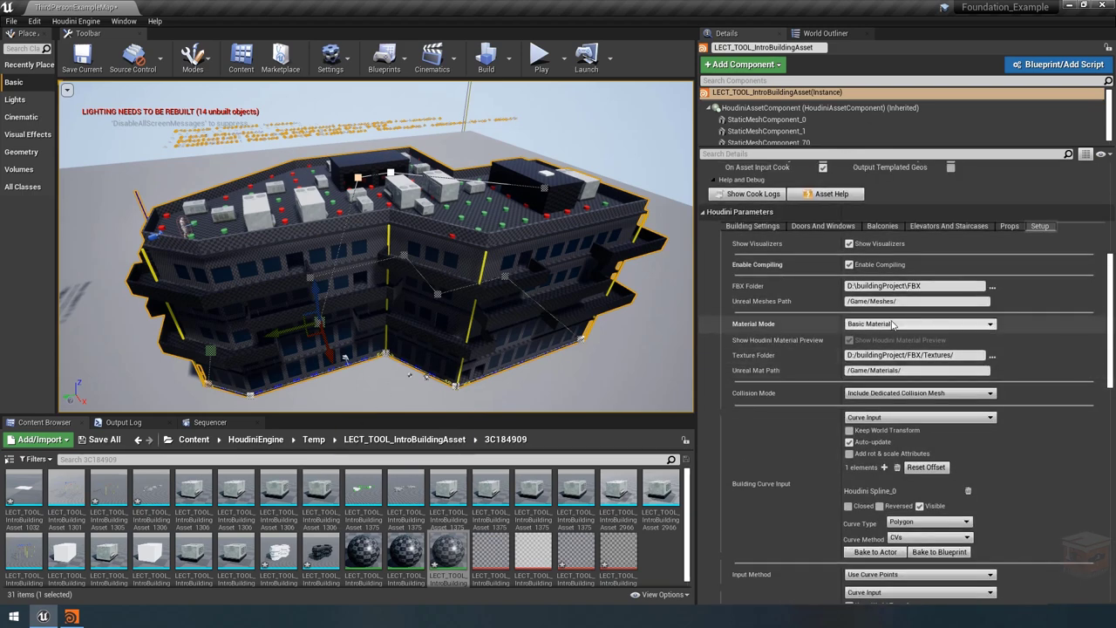
left_click(888, 323)
left_click(886, 351)
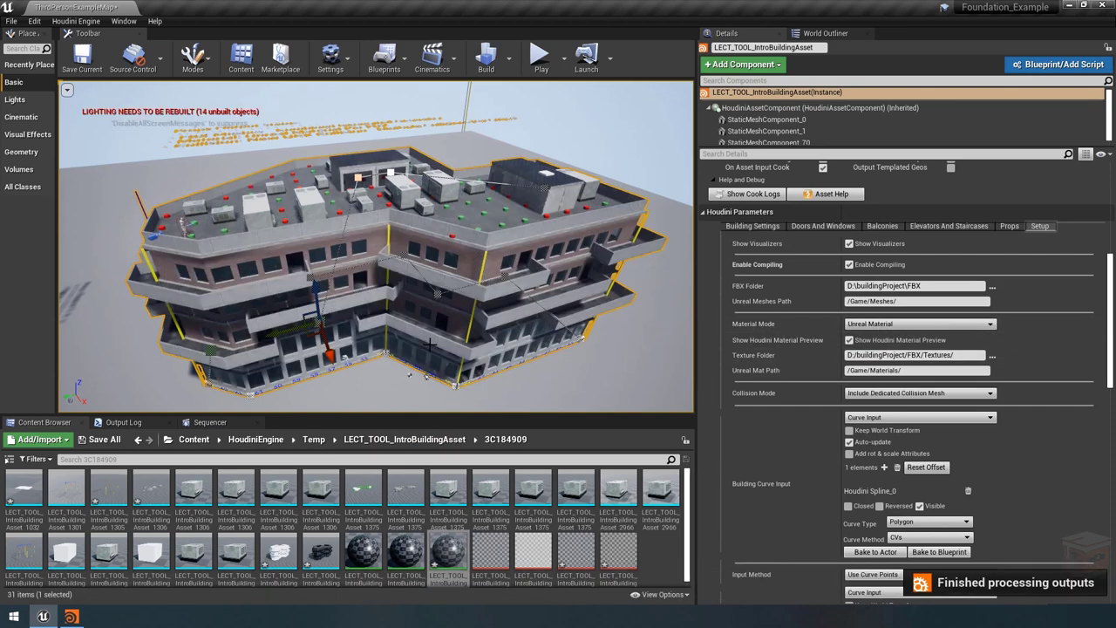
left_click(659, 151)
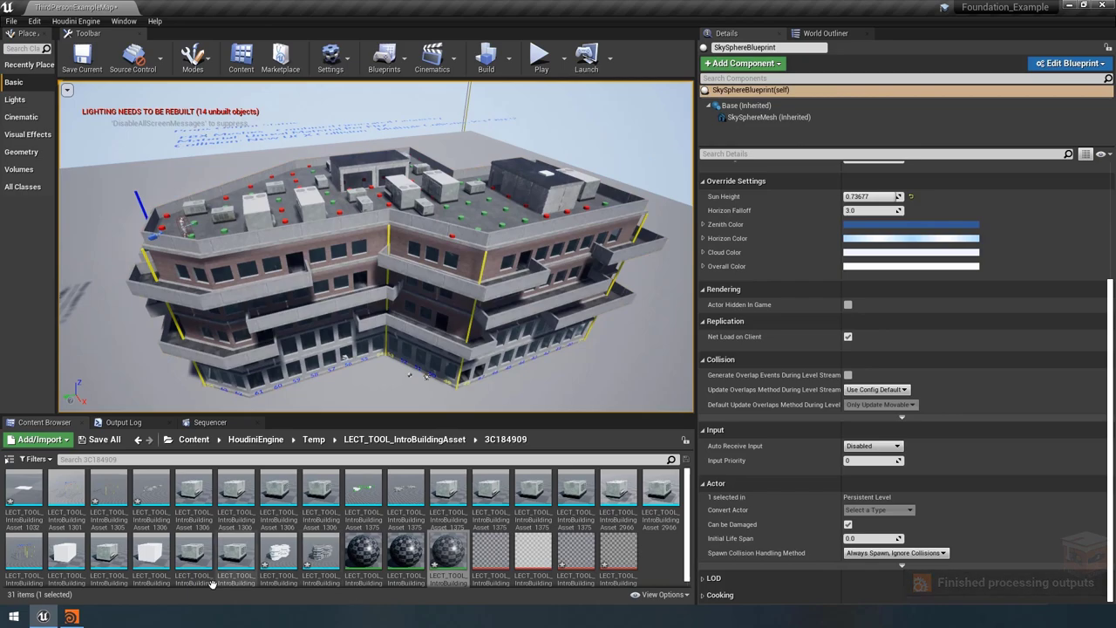
Step: Switch to Houdini and delete the uvquickshade1 node from the Material Output box
left_click(72, 617)
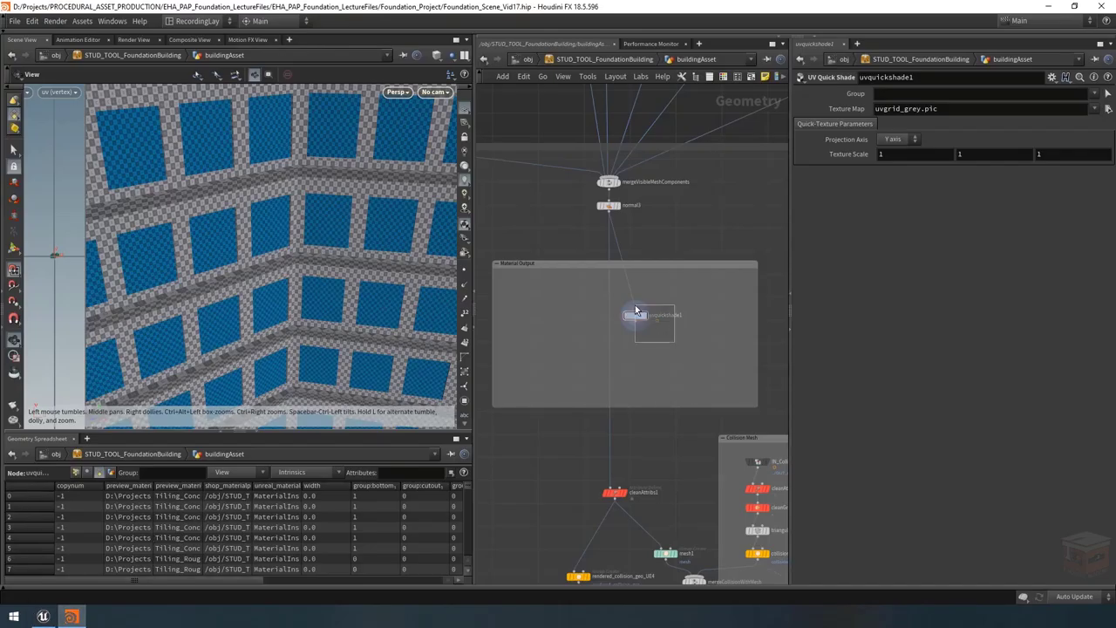
key("Delete")
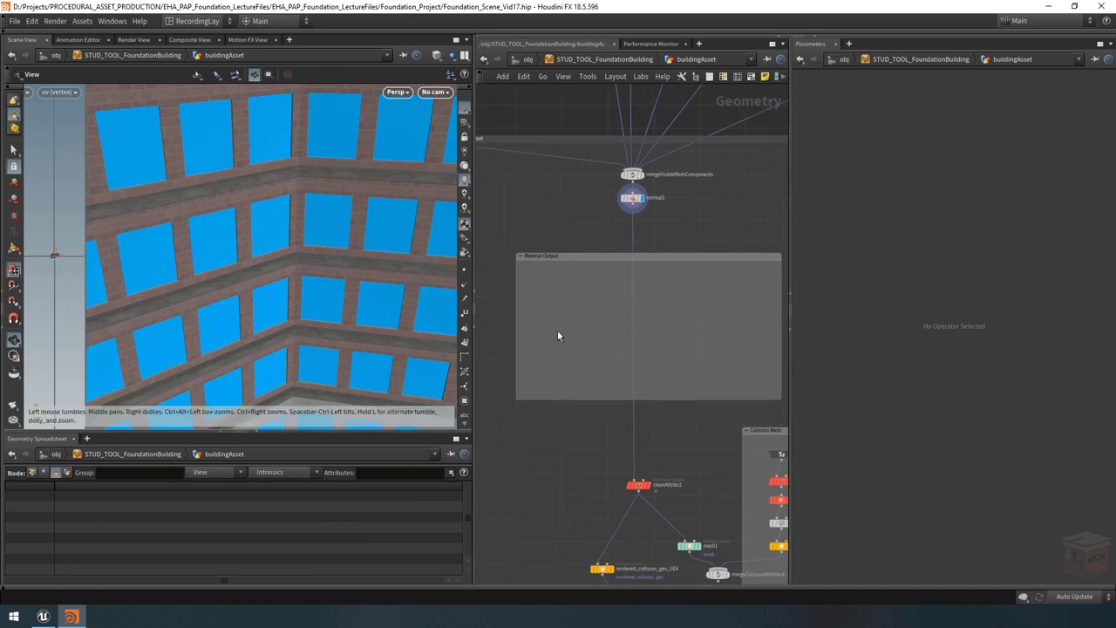
middle_click_drag(601, 338, 571, 340)
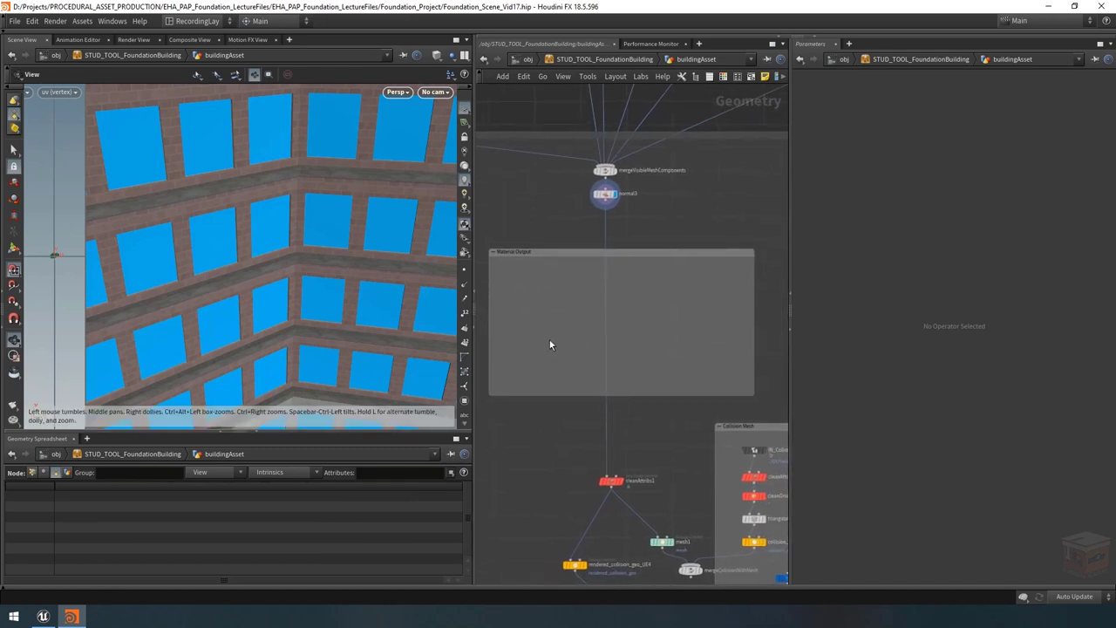
Step: Insert a Switch node between normal3 and cleanAttribs1 in the Material Output box and name it materialSwitch
key("Tab")
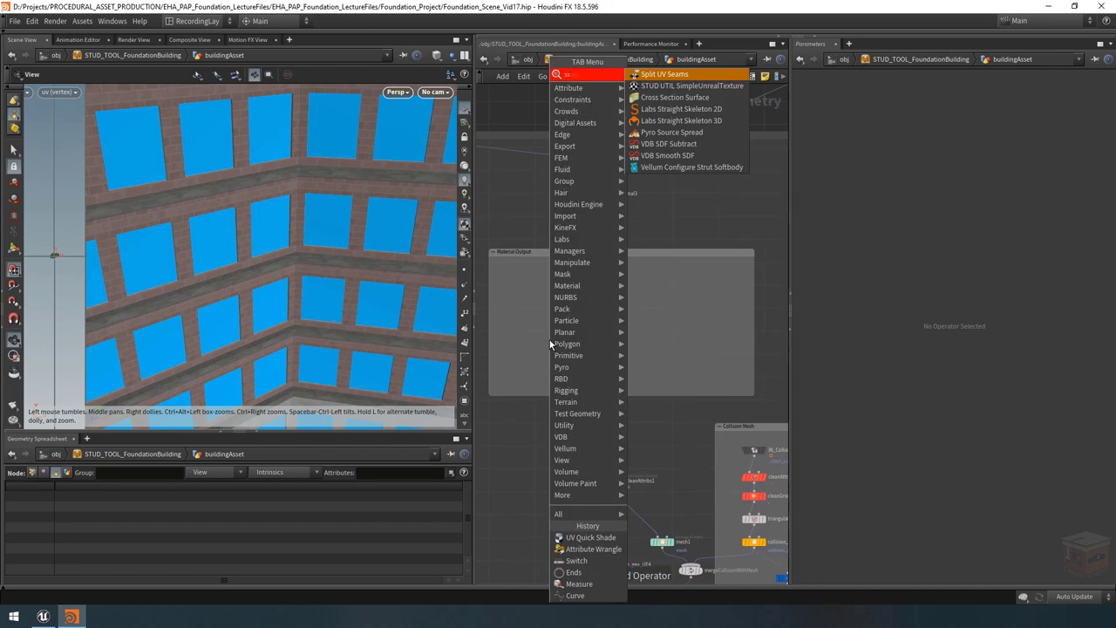
key("Return")
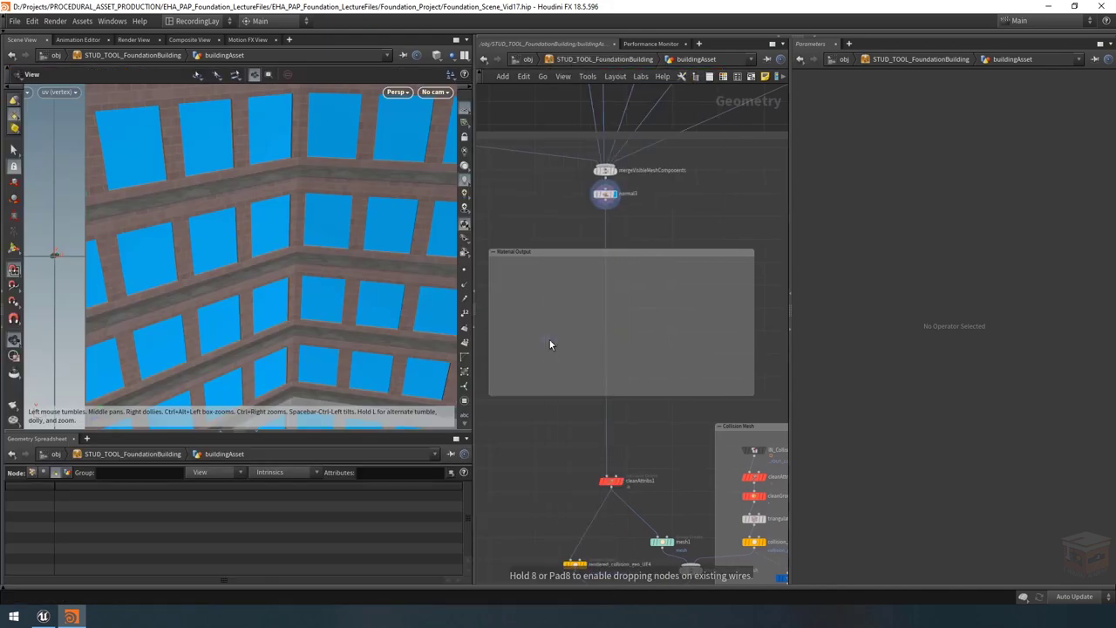
mouse_move(604, 360)
left_mouse_down()
mouse_move(616, 352)
mouse_move(611, 374)
left_mouse_up()
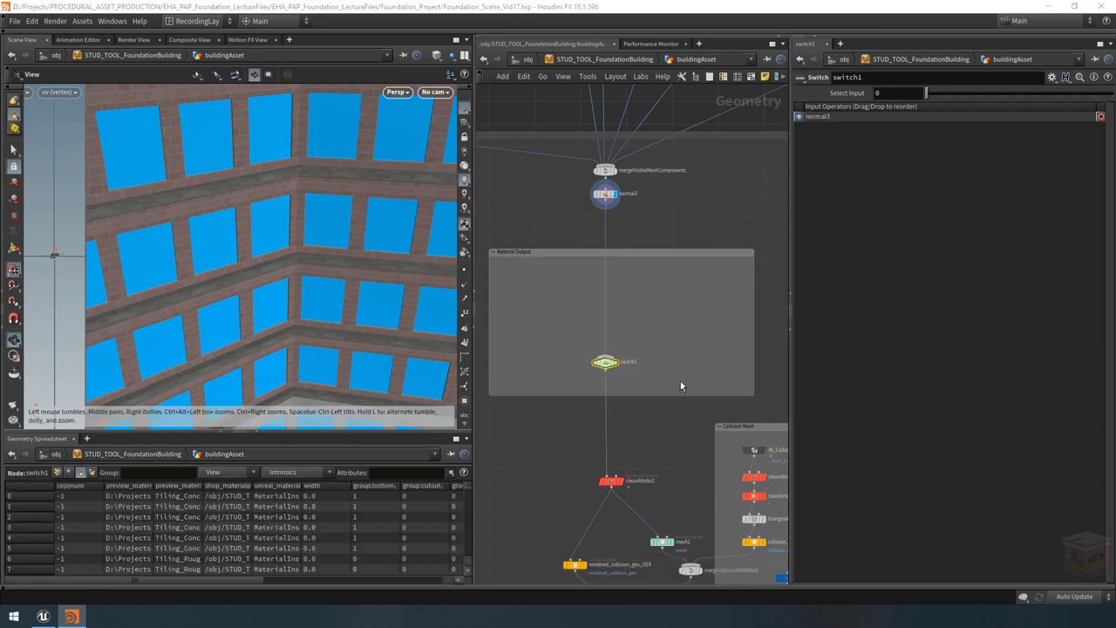
scroll(680, 381, "up", 2)
double_click(636, 348)
type("mat")
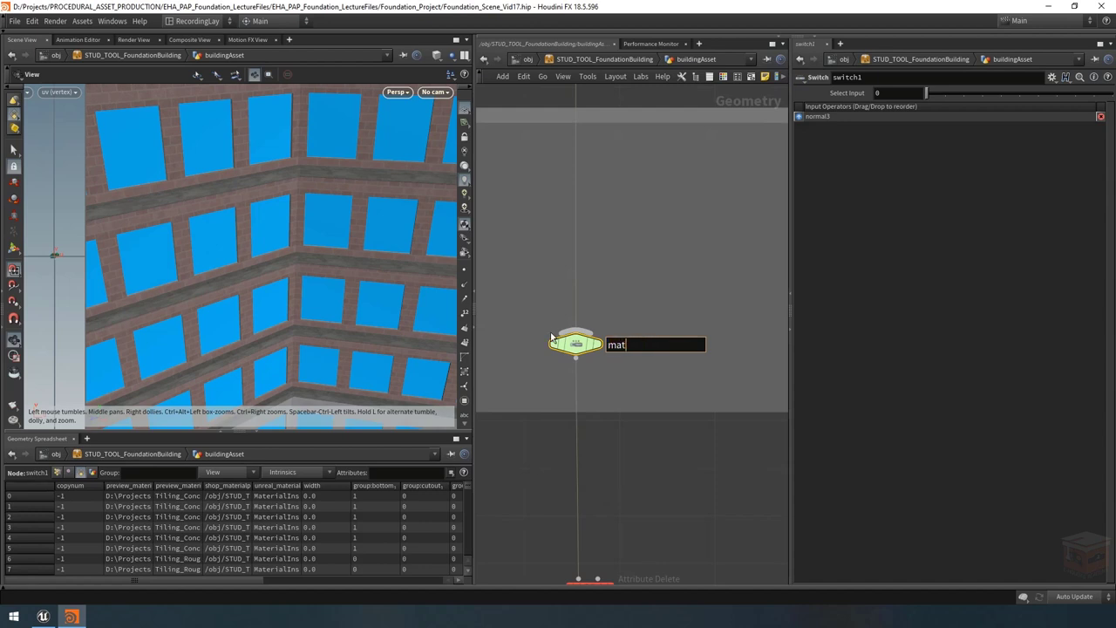
type("erialSwitch")
key("Return")
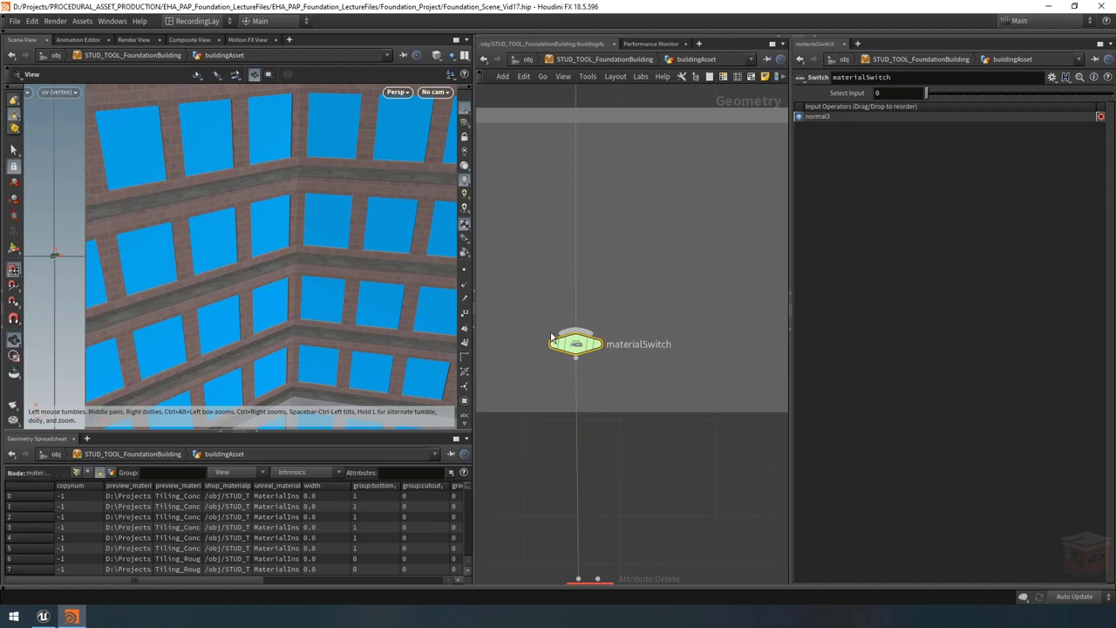
Step: Place an Attribute Delete node inside the Material Output box, beside the wire leading into materialSwitch
scroll(649, 297, "down", 4)
middle_click_drag(628, 271, 703, 326)
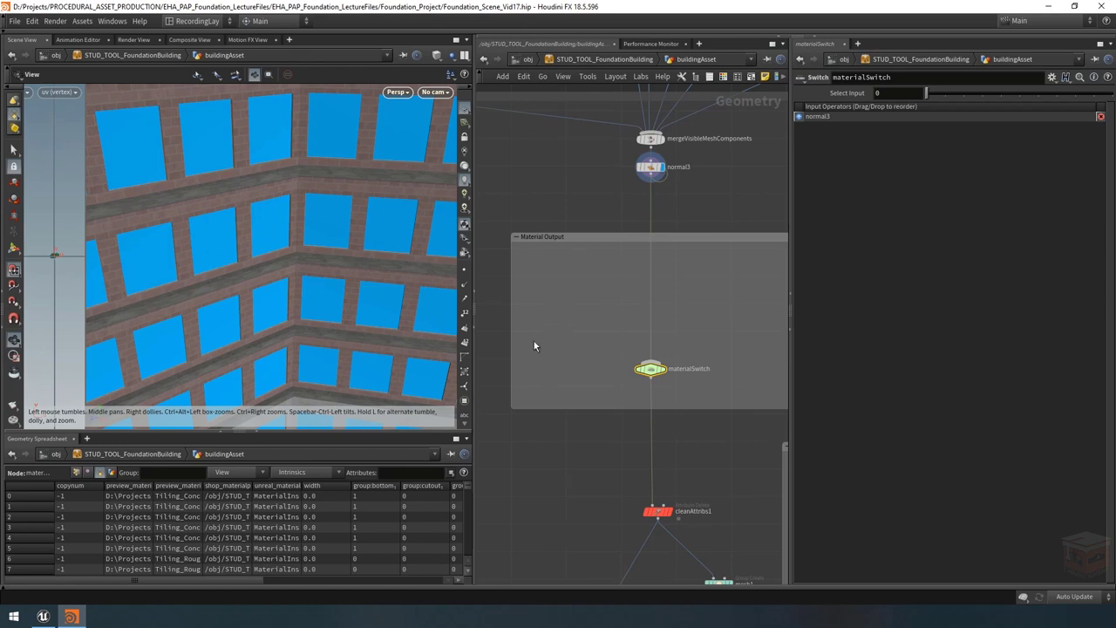
key("Tab")
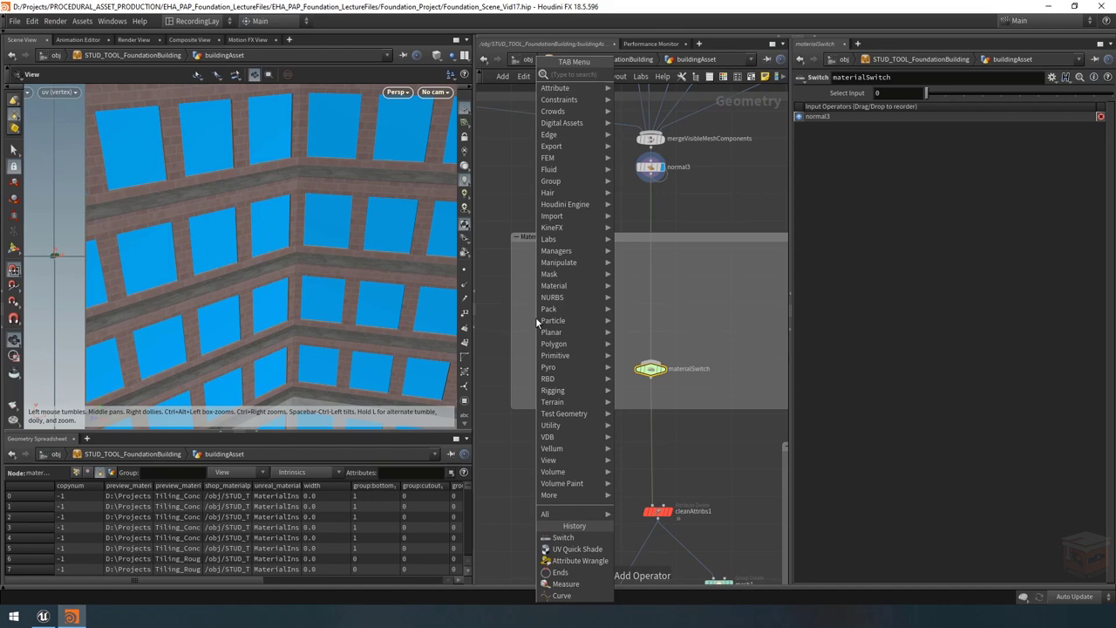
type("attrib")
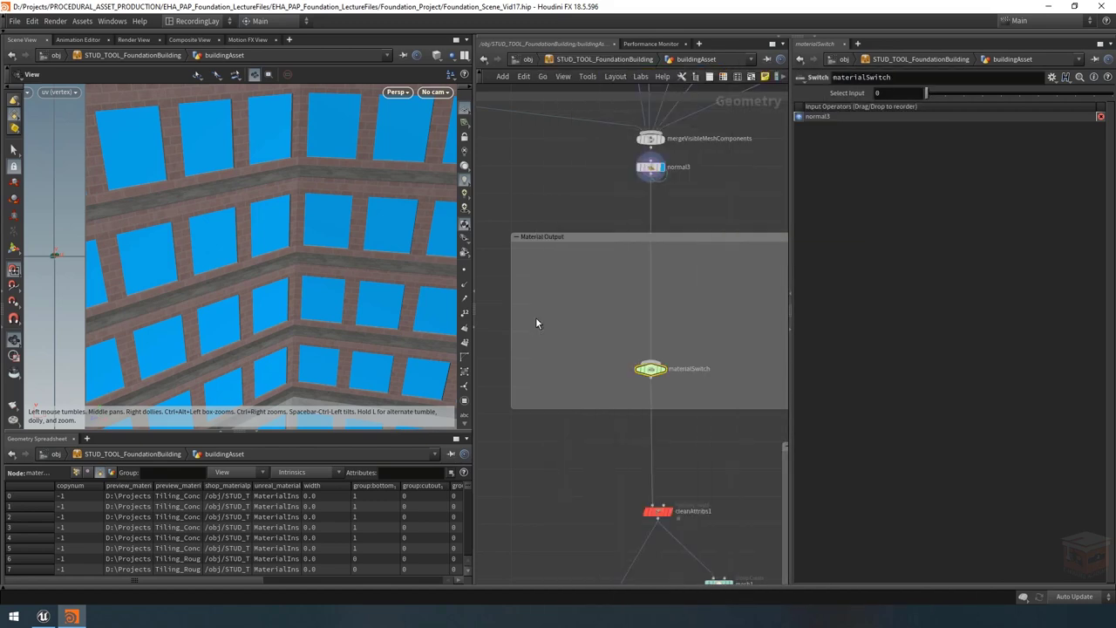
type("delet")
key("Return")
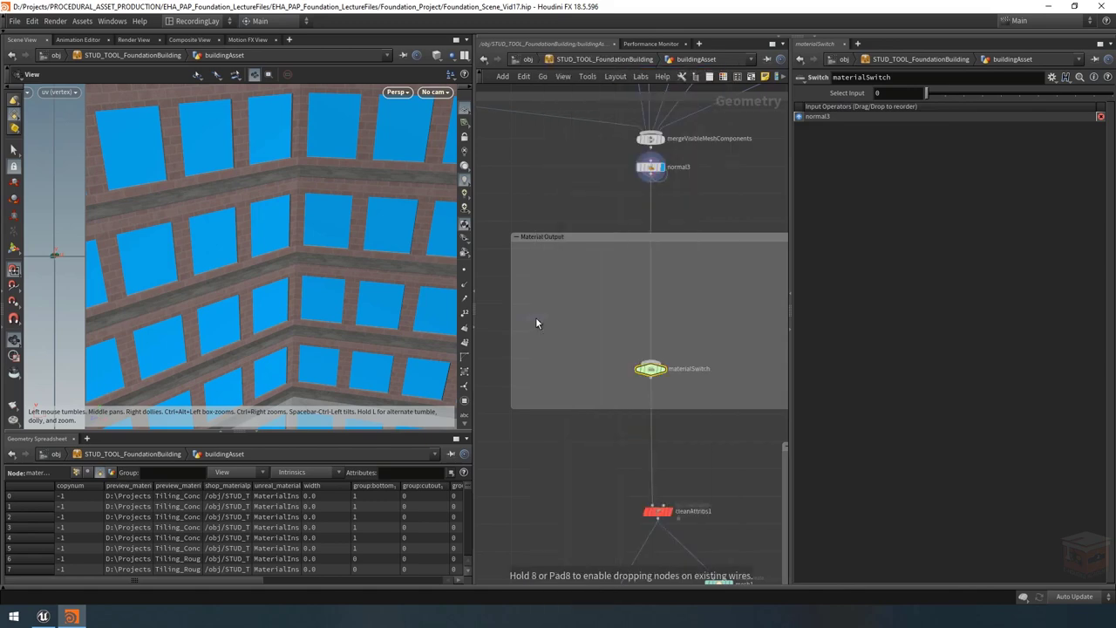
left_click(551, 315)
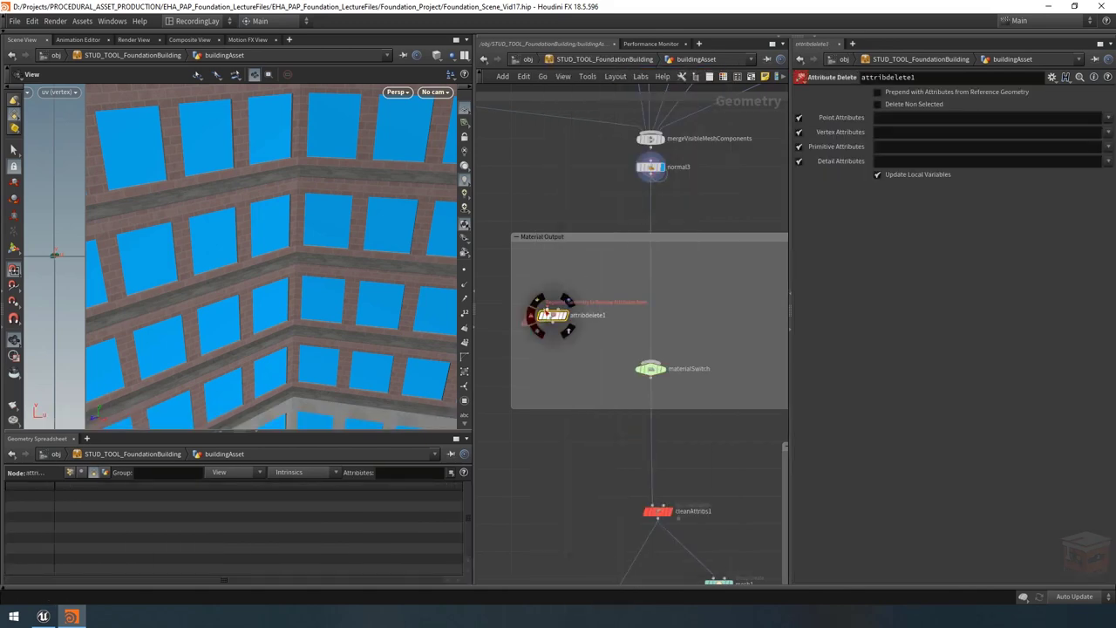
Step: Add a dot on the wire above materialSwitch and connect the Attribute Delete node's input to it
left_click(549, 307)
left_click(652, 276)
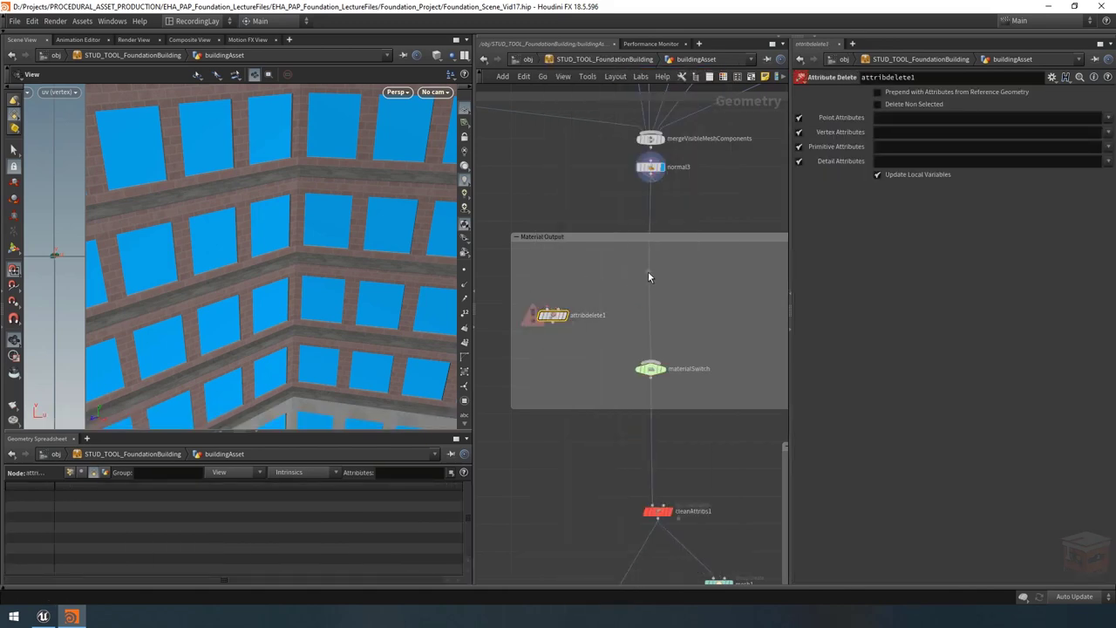
left_click_drag(638, 288, 552, 305)
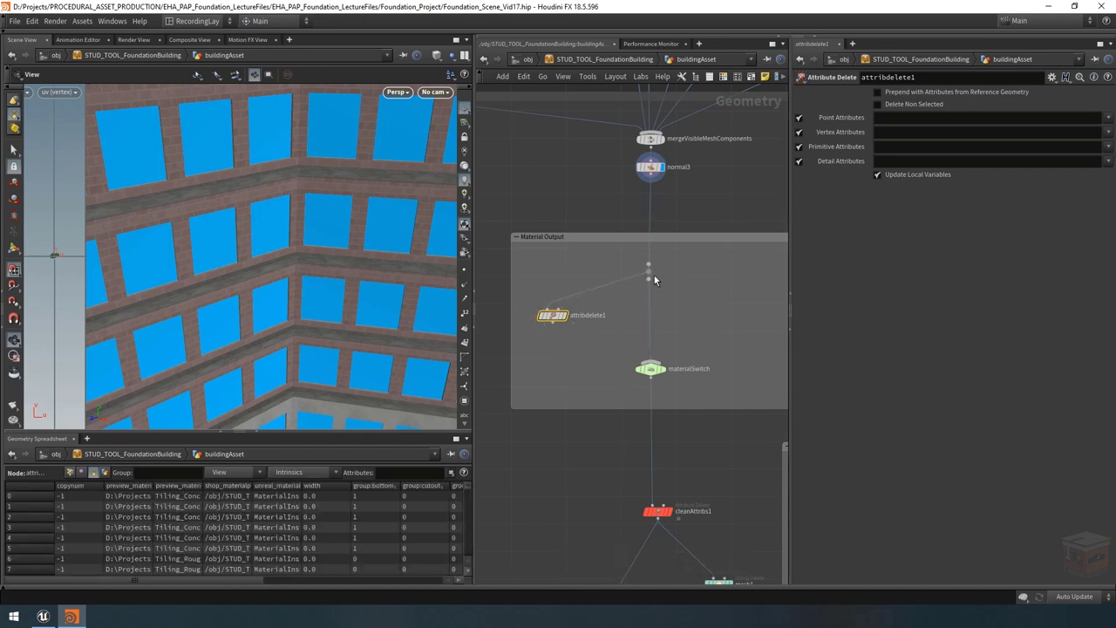
Step: Color the Attribute Delete node red and rename it removeHoudiniPreviewMat
left_click(723, 75)
left_click(737, 506)
scroll(601, 320, "up", 3)
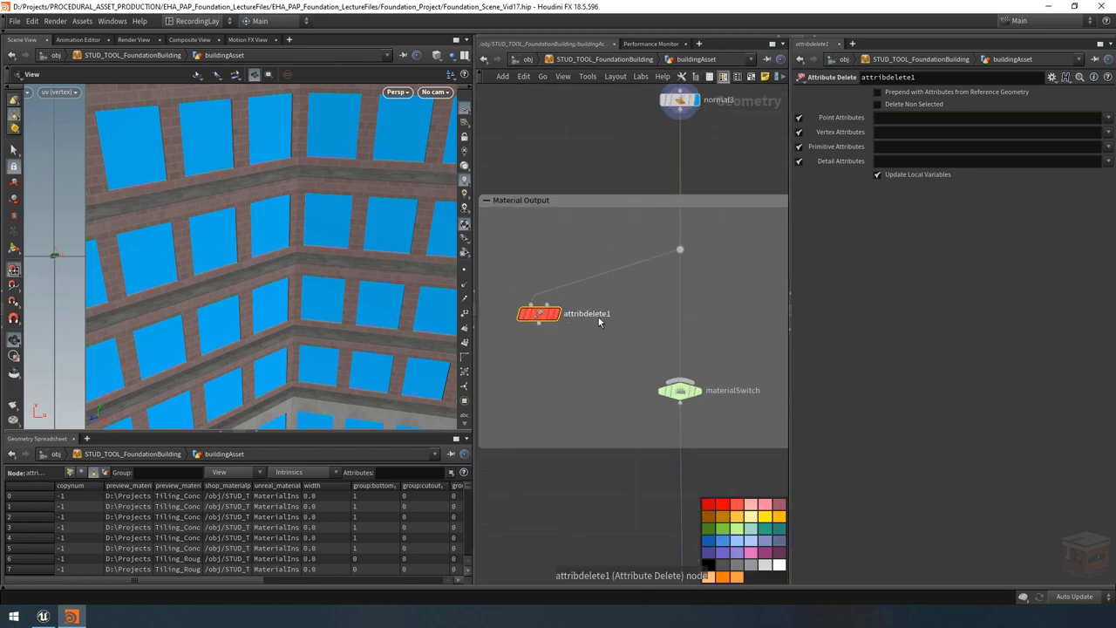
double_click(601, 316)
type("remove")
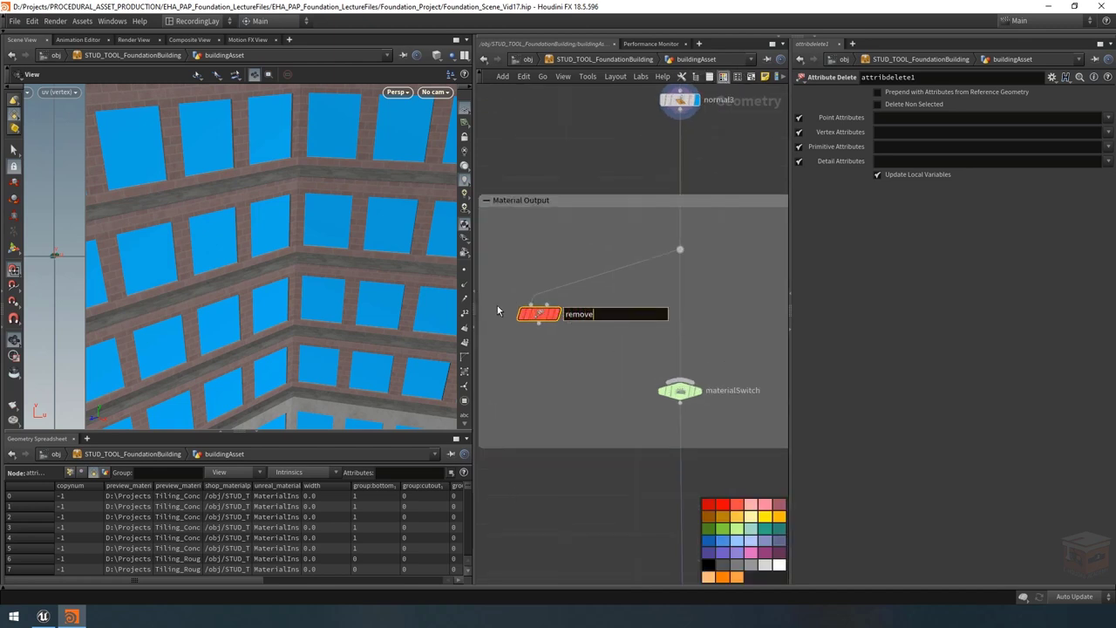
type("HoudiniPreviewMat")
key("Return")
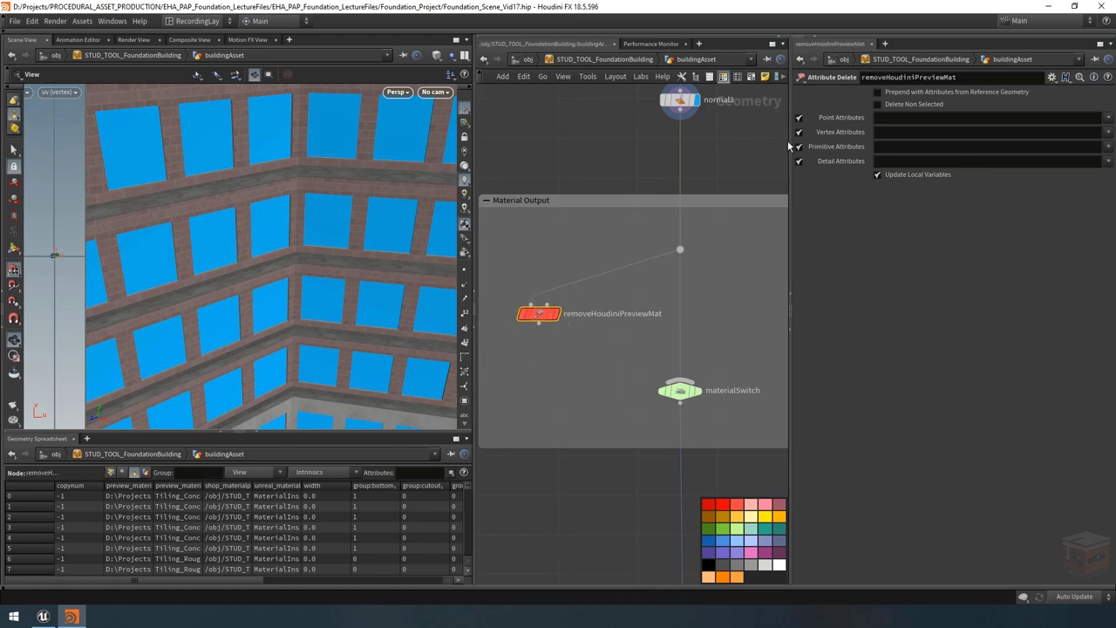
Step: Set removeHoudiniPreviewMat to delete the primitive attribute shop_materialpath, then display the node and frame the whole building
left_click(1111, 148)
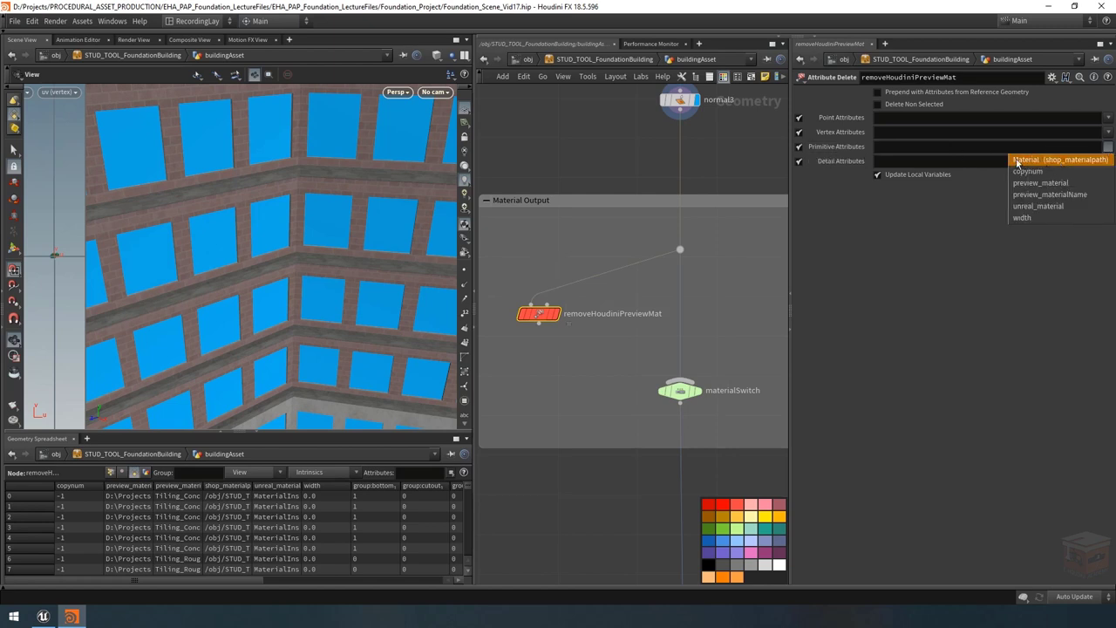
left_click(1067, 159)
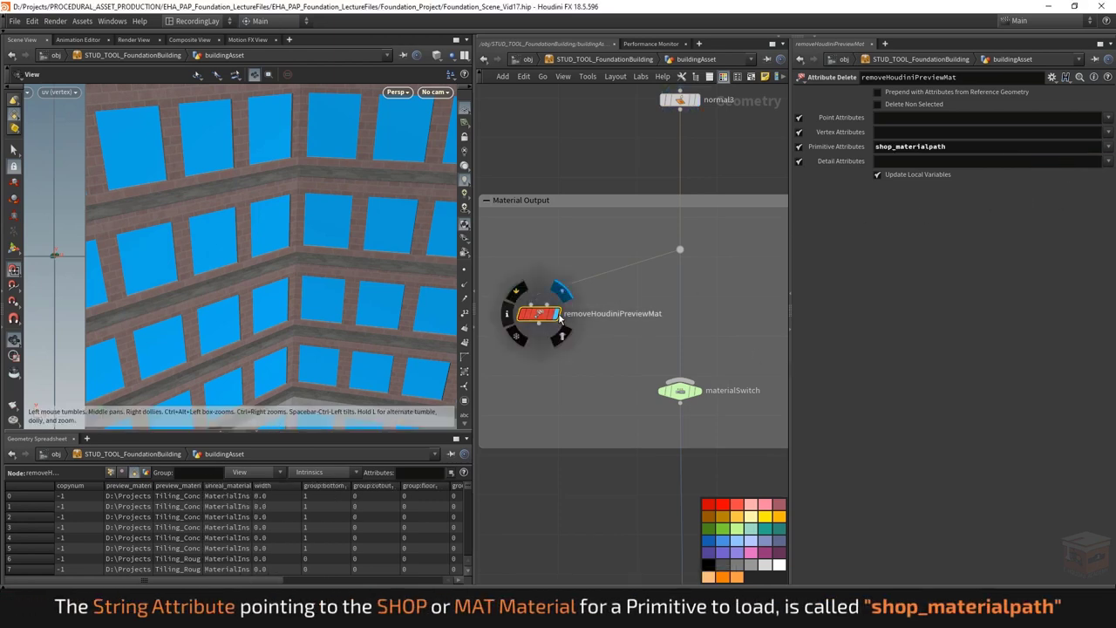
left_click(559, 304)
key("h")
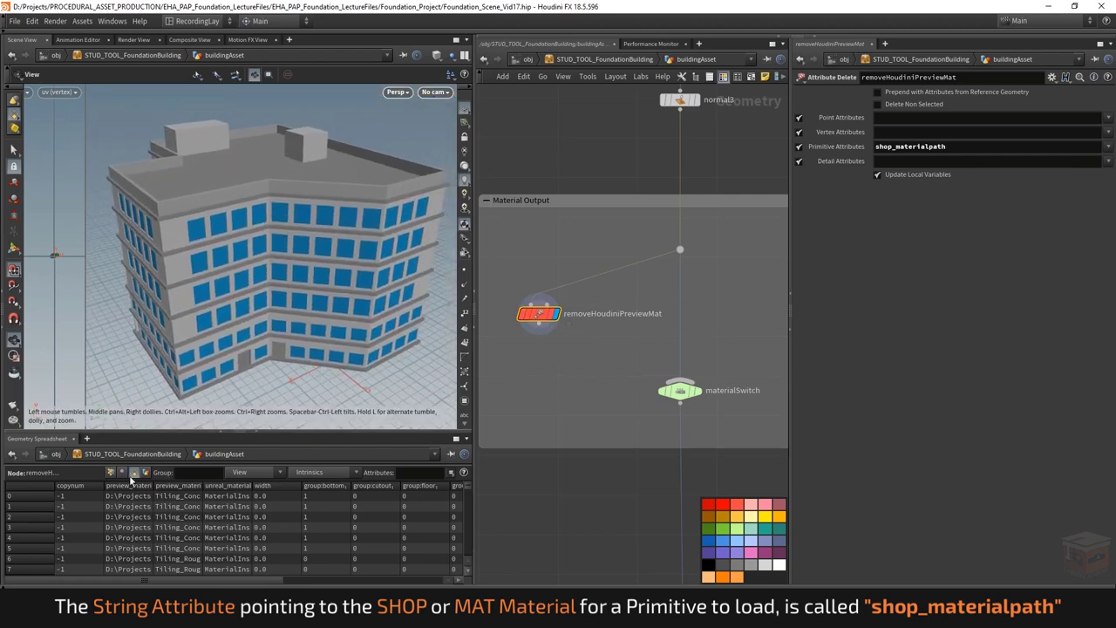
Step: Look at the extrude-and-texture node in the Windows Upper Floor box and return to the Material Output box
key("1")
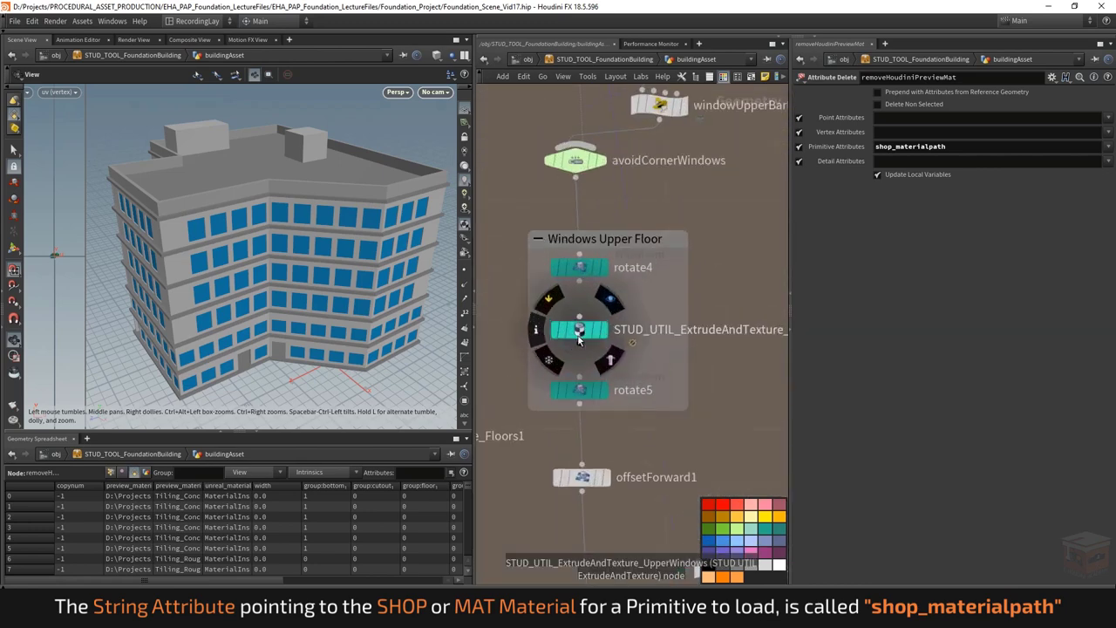
key("2")
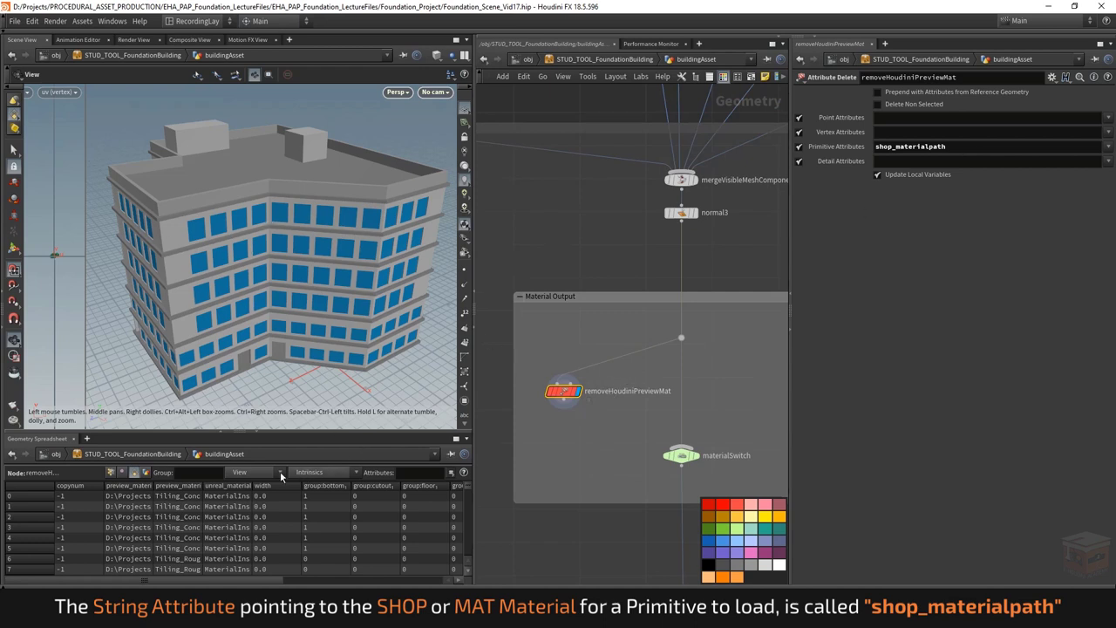
middle_click_drag(607, 441, 605, 414)
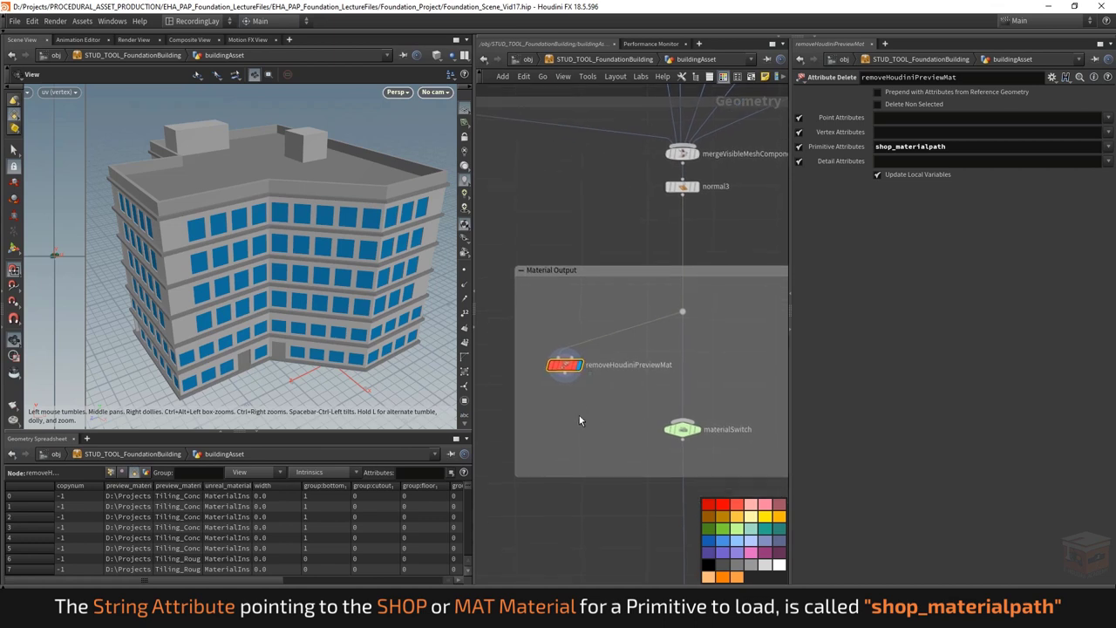
Step: Duplicate removeHoudiniPreviewMat, chain the copy directly below the original and rename it removeUnrealMat
scroll(579, 415, "up", 2)
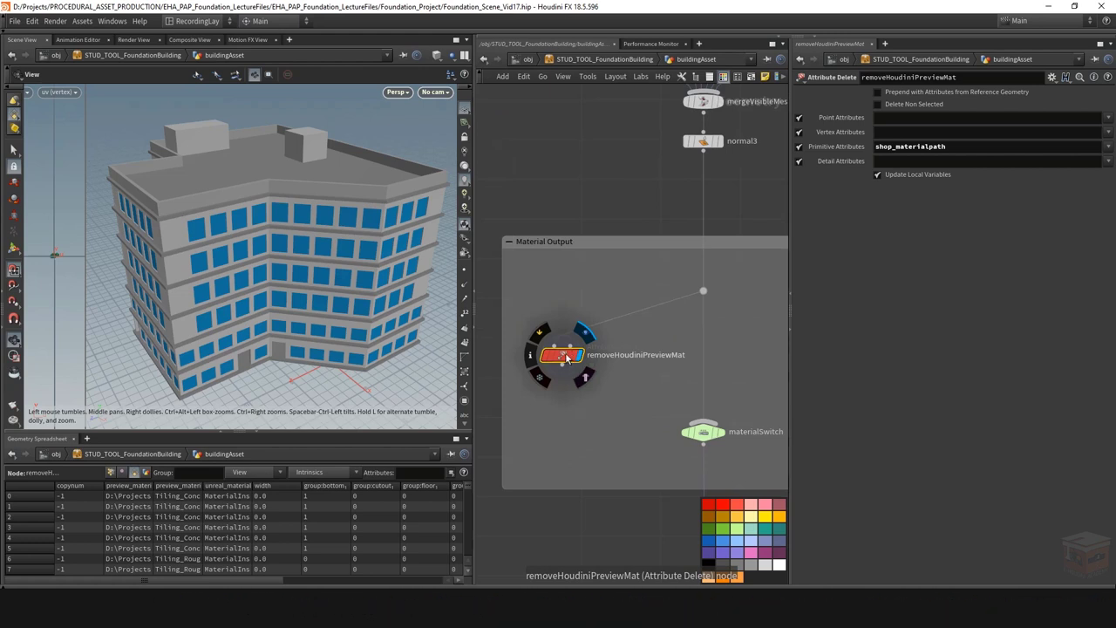
mouse_move(554, 355)
key("ctrl+c")
key("ctrl+v")
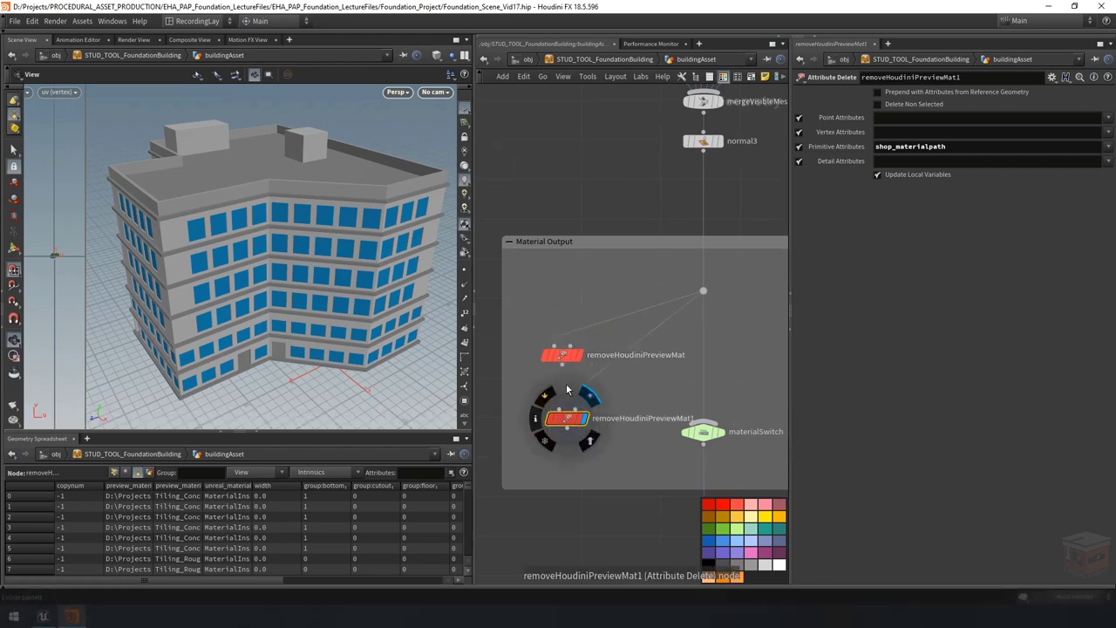
left_click_drag(568, 401, 674, 395)
double_click(613, 393)
type("UnrealMat")
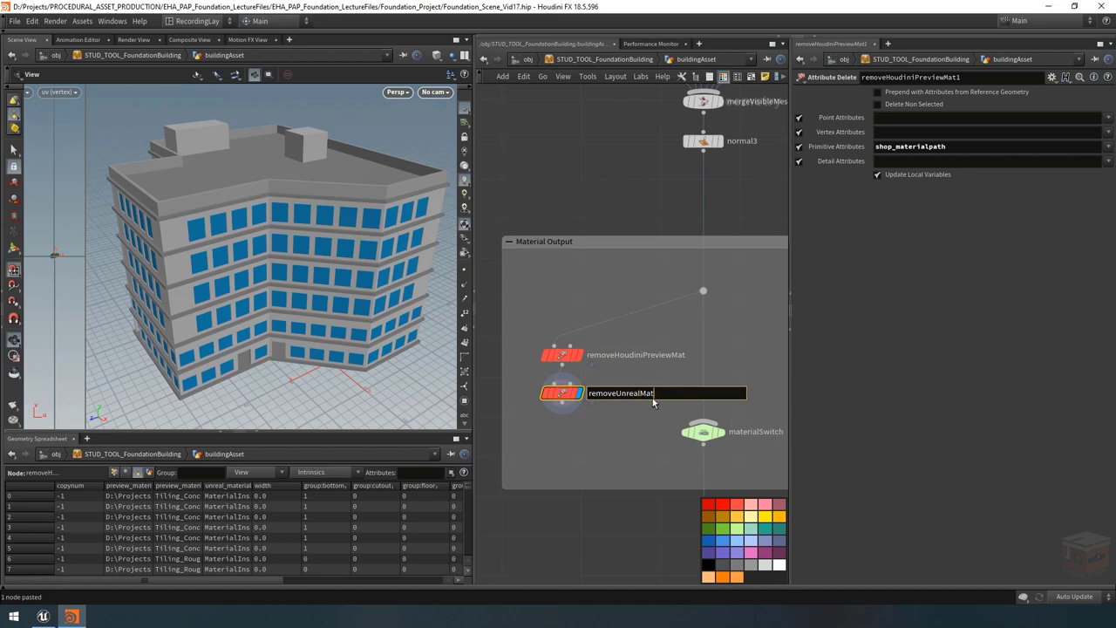
key("Return")
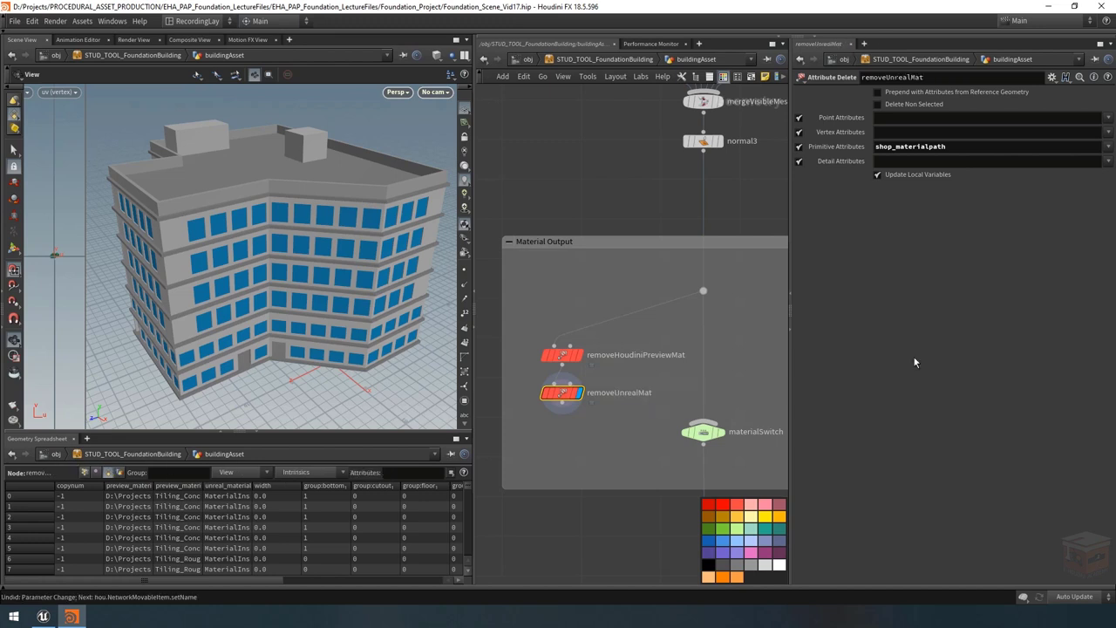
Step: Set removeUnrealMat to delete the primitive attribute unreal_material and resize the preview material columns in the geometry spreadsheet
double_click(922, 153)
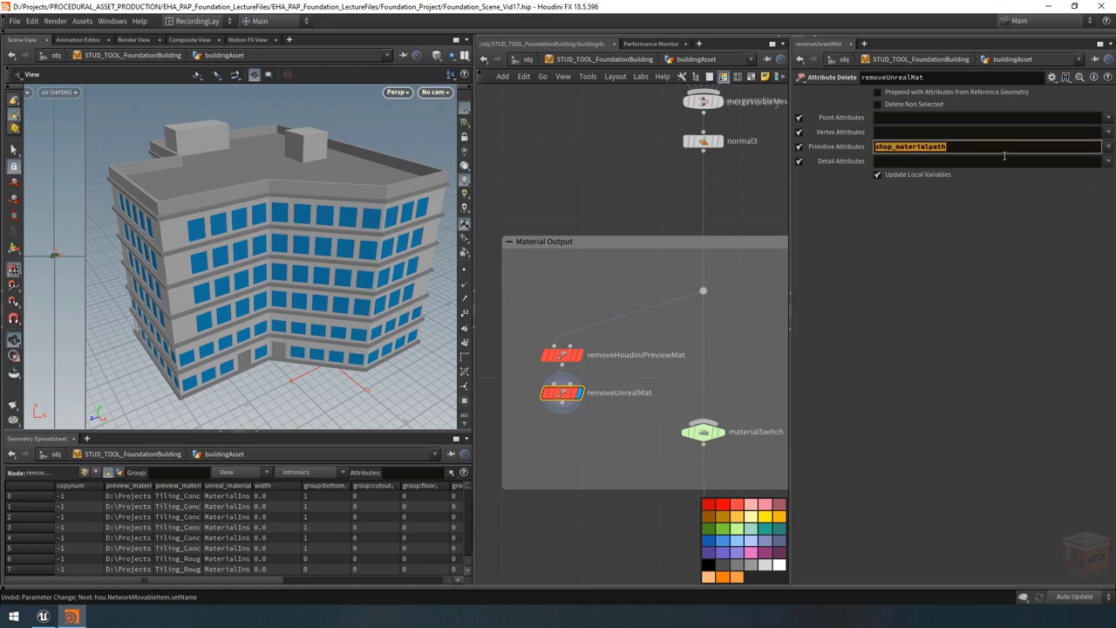
key("BackSpace")
left_click(1109, 146)
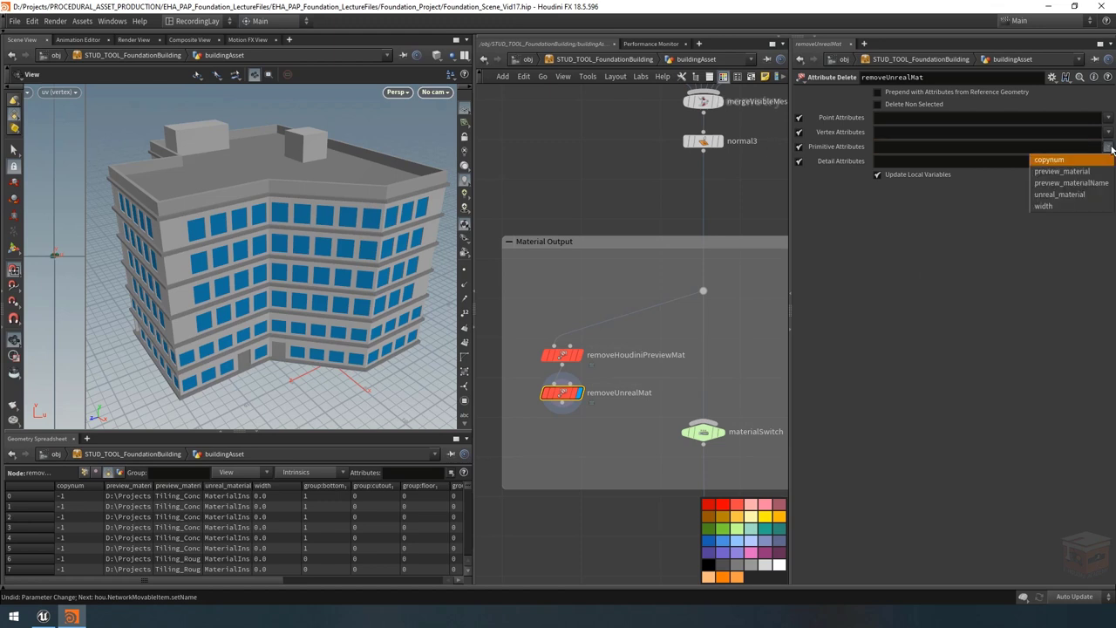
left_click(1073, 194)
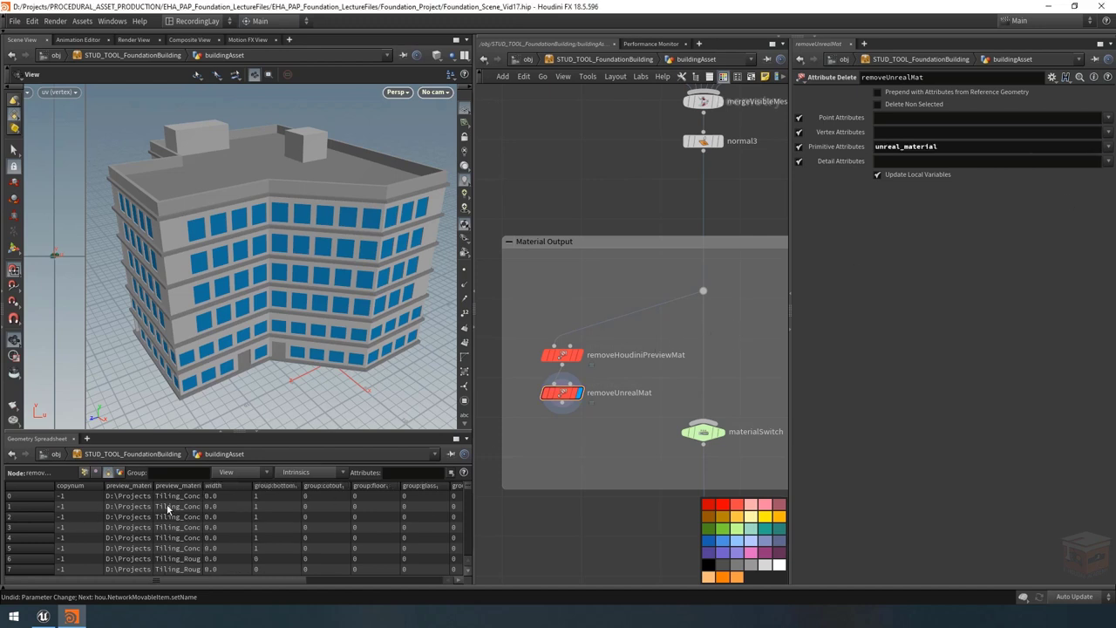
left_click_drag(152, 486, 340, 486)
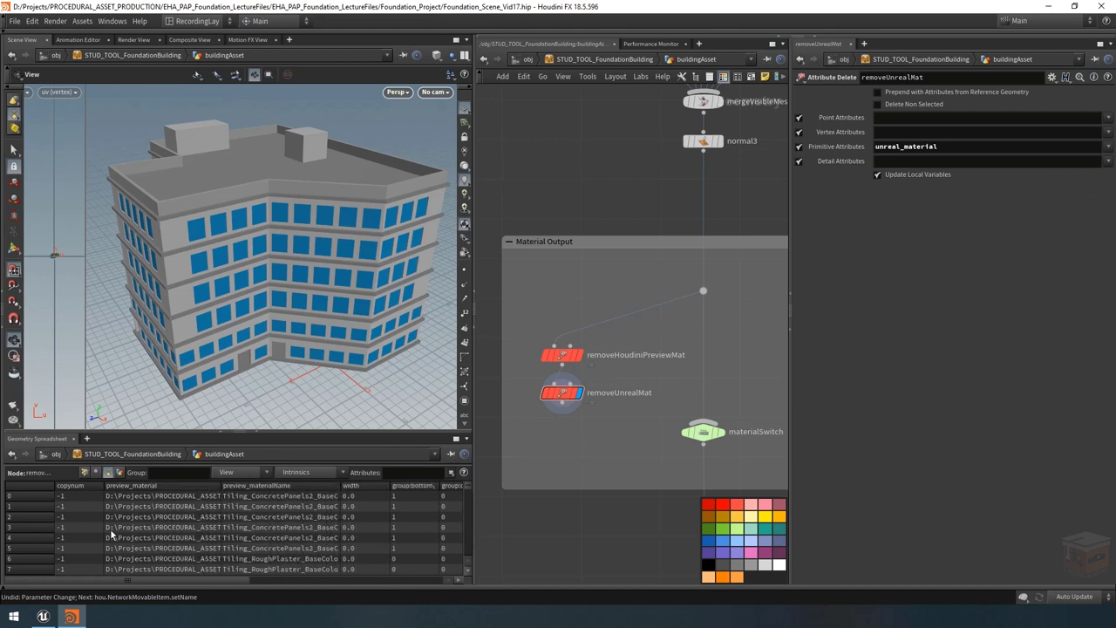
left_click_drag(221, 485, 165, 486)
left_click_drag(285, 485, 252, 486)
Step: Connect removeUnrealMat to materialSwitch and reorder the switch inputs so that removeUnrealMat comes first
scroll(623, 444, "down", 3)
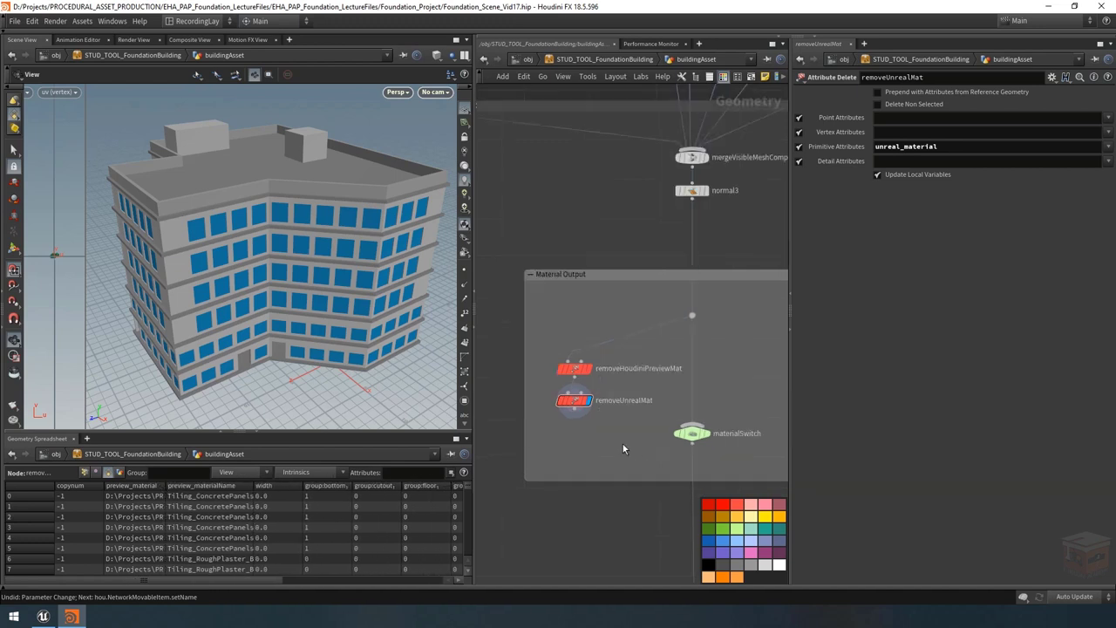
left_click_drag(573, 425, 674, 475)
scroll(624, 450, "up", 5)
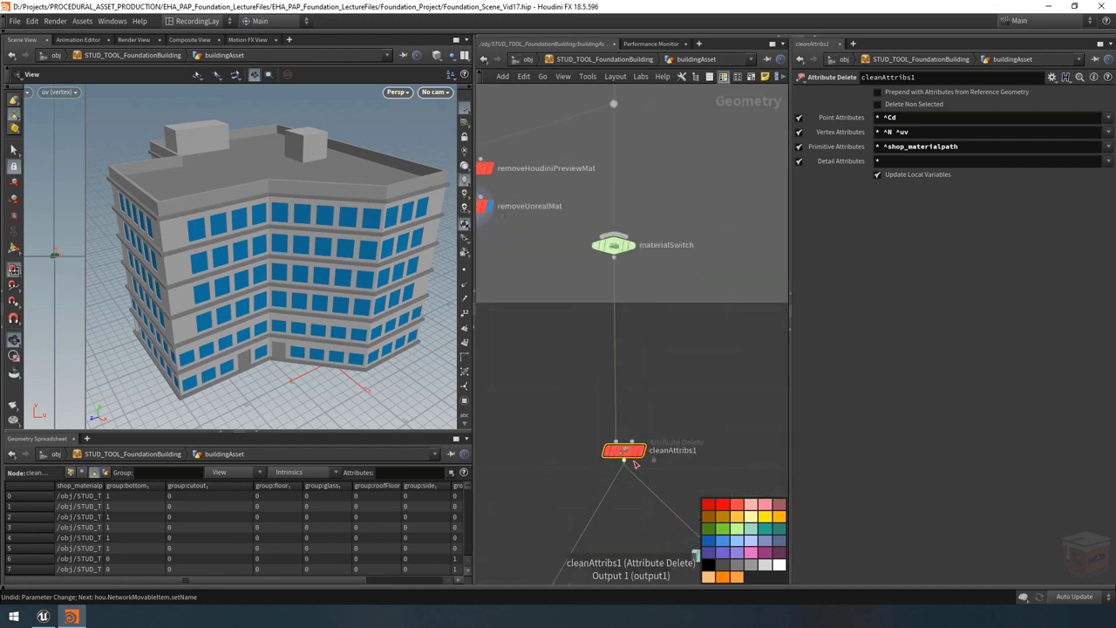
scroll(573, 349, "down", 3)
scroll(563, 357, "up", 4)
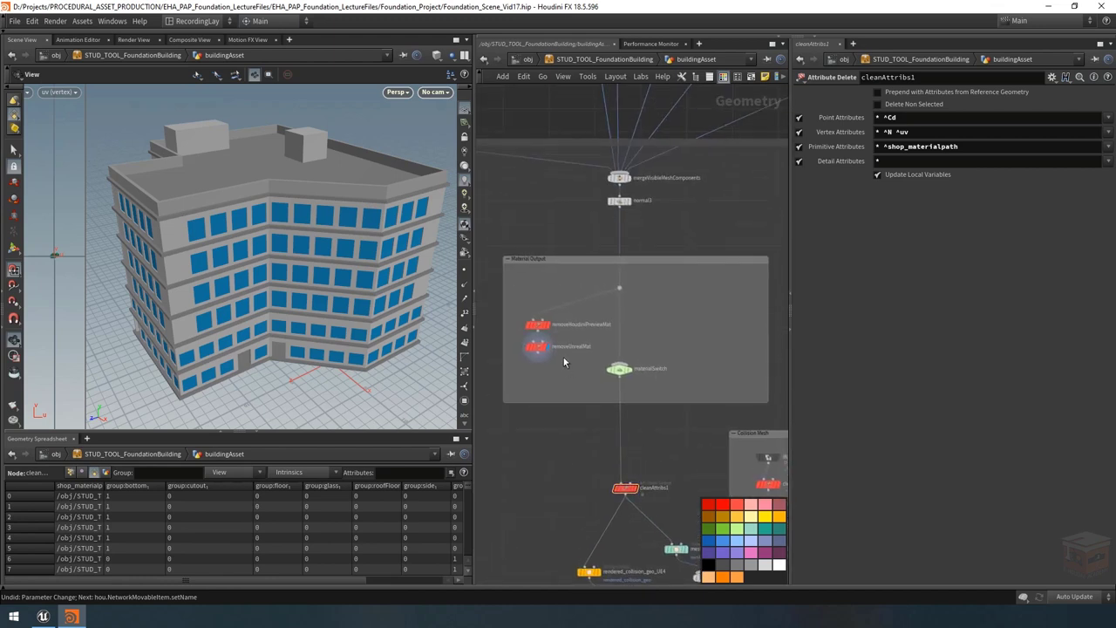
left_click(531, 360)
left_click(671, 367)
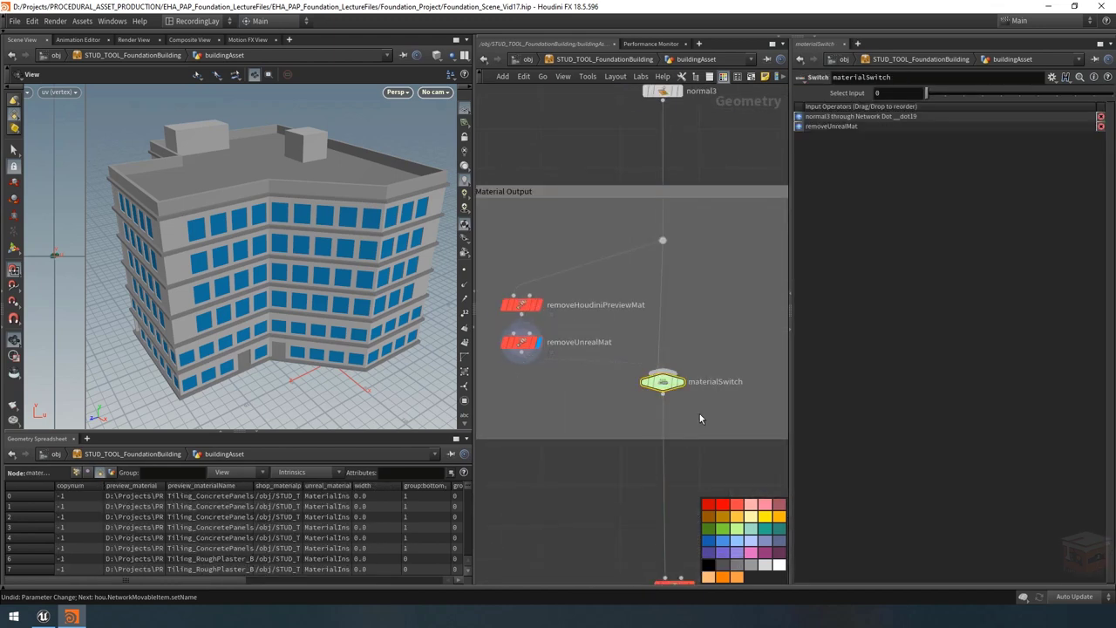
scroll(640, 375, "up", 4)
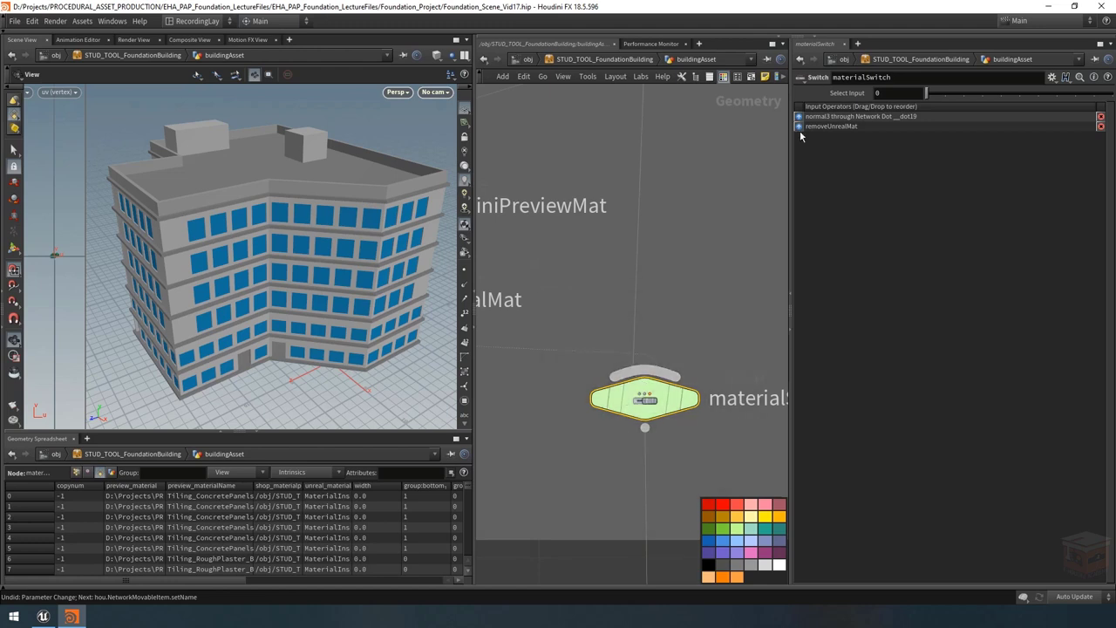
left_click_drag(800, 127, 800, 117)
scroll(703, 267, "down", 3)
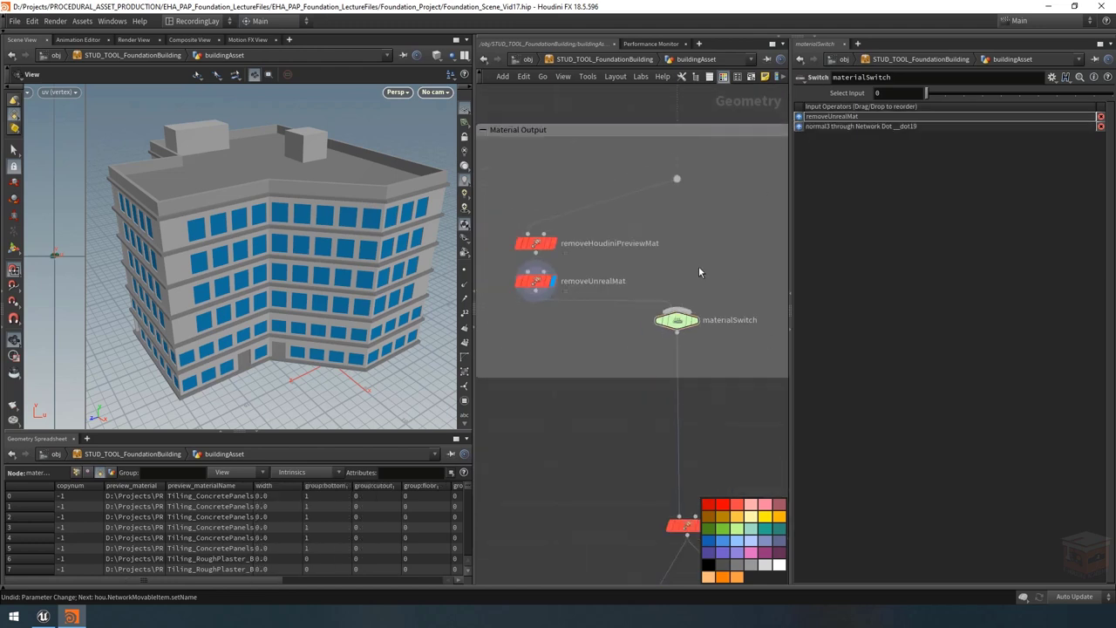
middle_click_drag(699, 266, 636, 309)
scroll(665, 305, "down", 2)
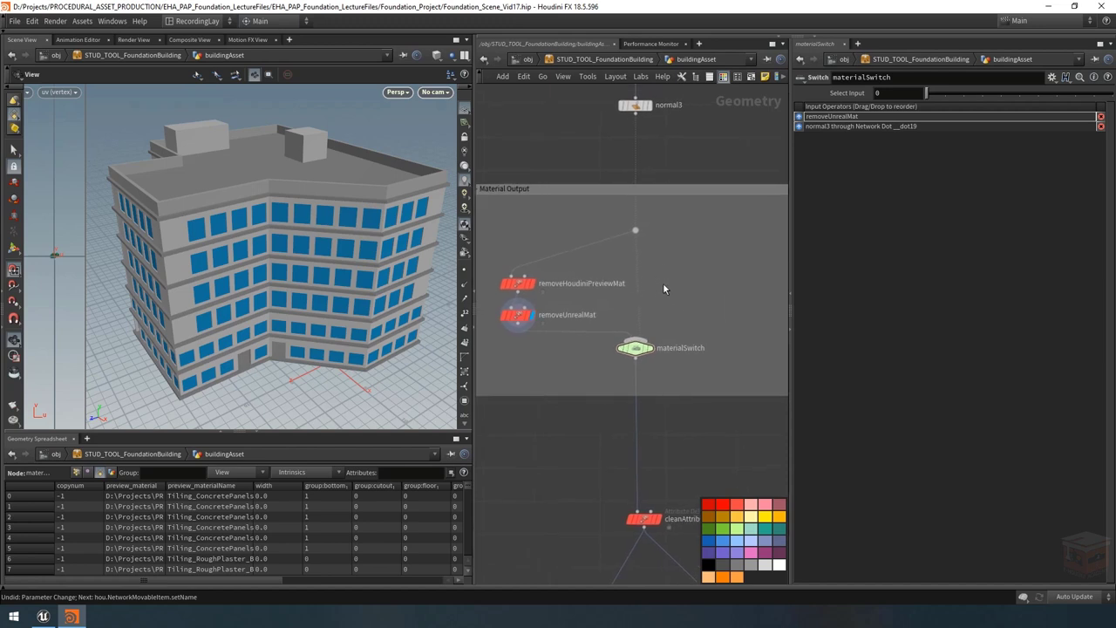
mouse_move(686, 290)
middle_mouse_down()
mouse_move(632, 294)
mouse_move(669, 287)
middle_mouse_up()
scroll(645, 281, "down", 2)
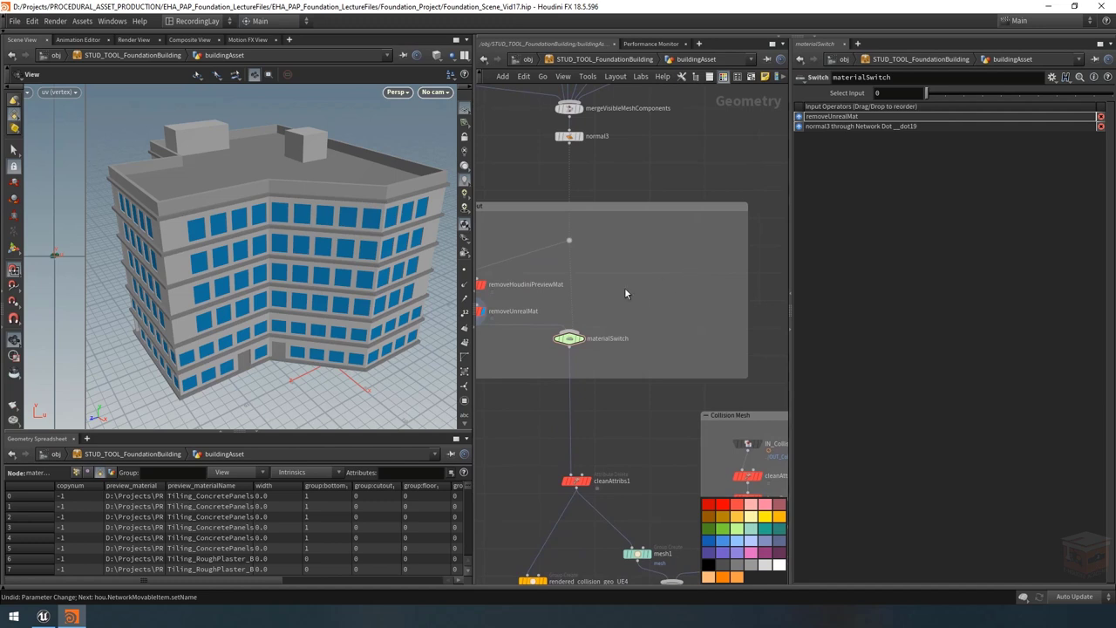
key("Tab")
type("qui")
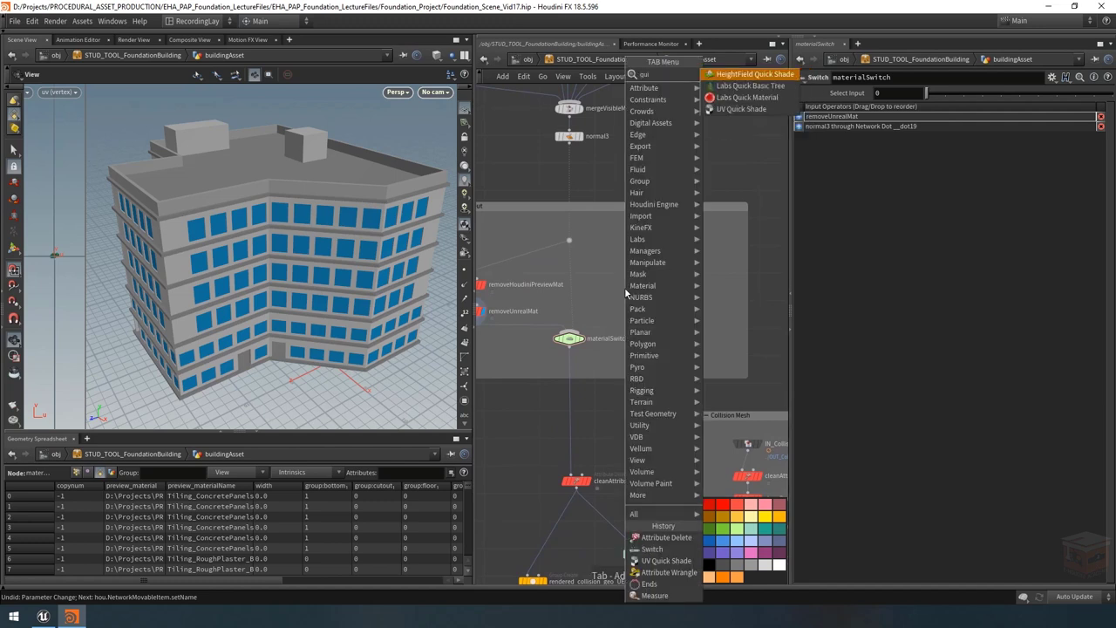
key("Down")
key("Down")
key("Down")
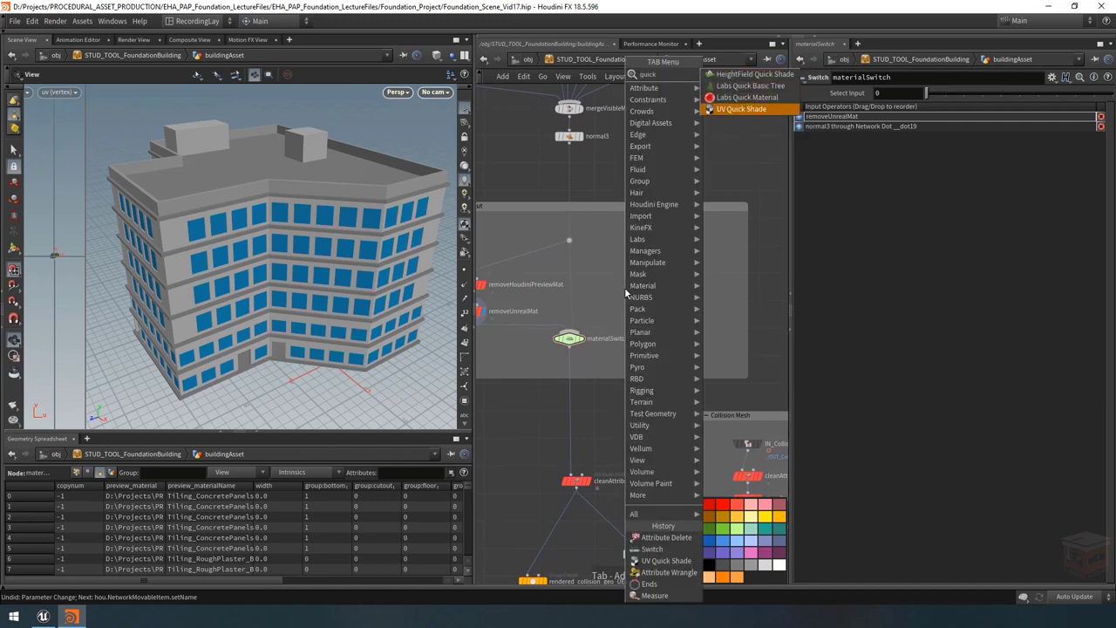
key("Escape")
Step: Insert a Material node on the wire between the network dot and materialSwitch and tidy the position of both nodes
type("quick")
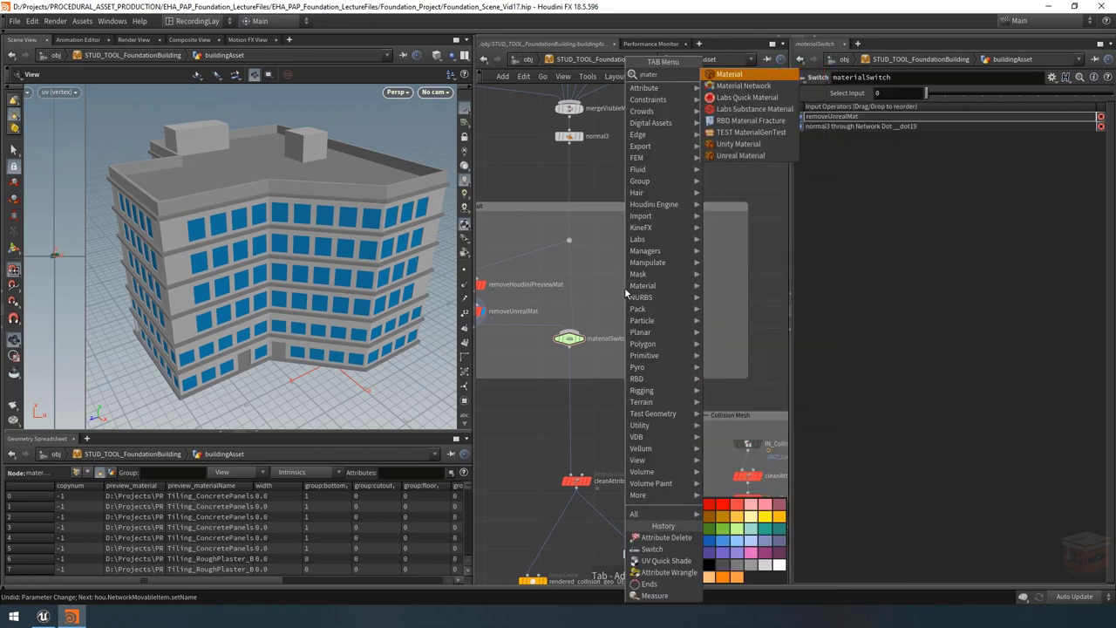
key("Escape")
left_click(603, 276)
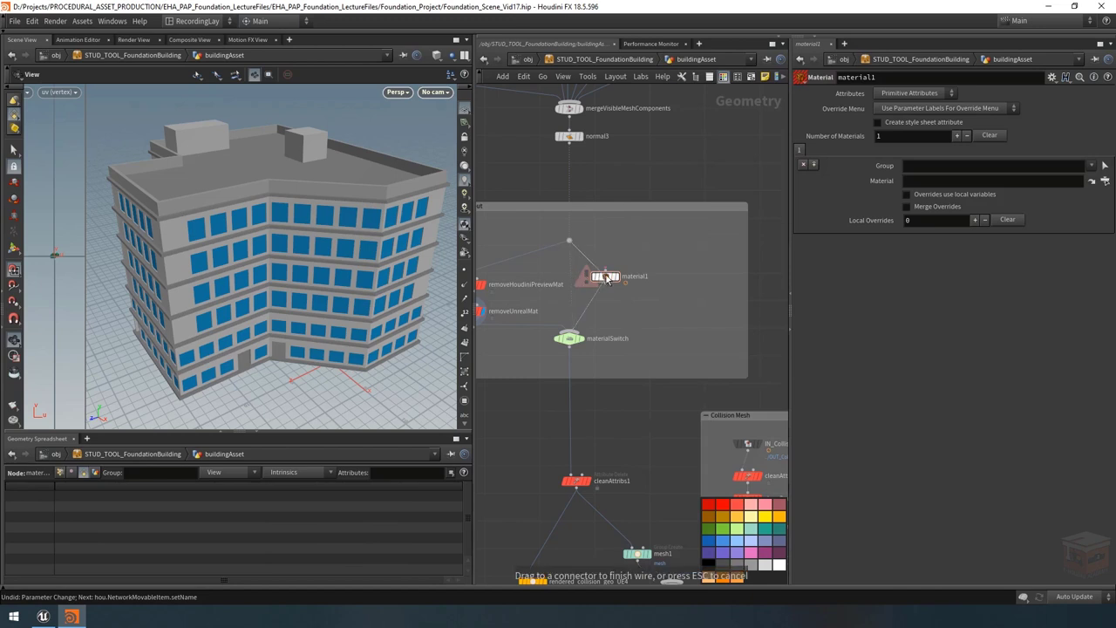
left_click_drag(608, 281, 584, 292)
left_click_drag(572, 347, 584, 348)
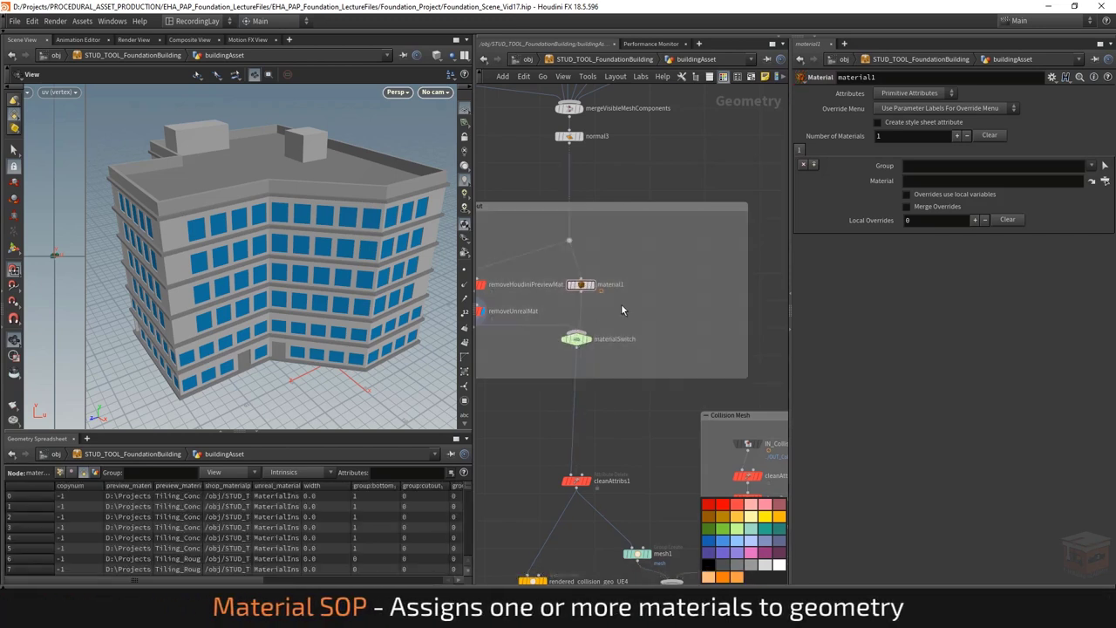
Step: Rename the new Material node assignBasicMaterial
middle_click_drag(574, 300, 612, 309)
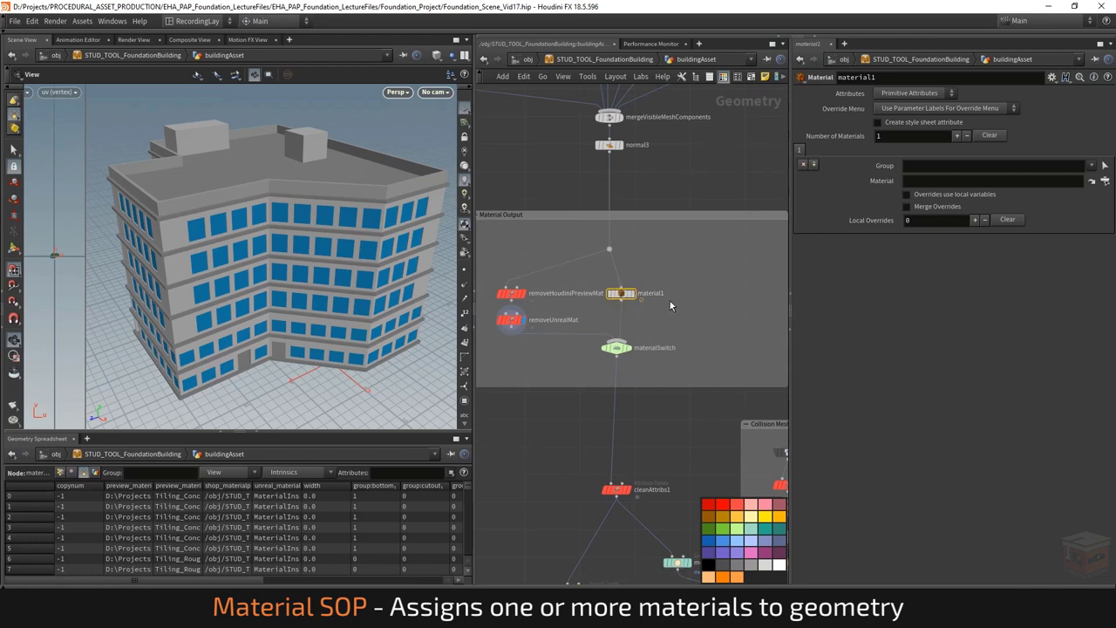
scroll(669, 301, "up", 3)
middle_click_drag(625, 310, 582, 316)
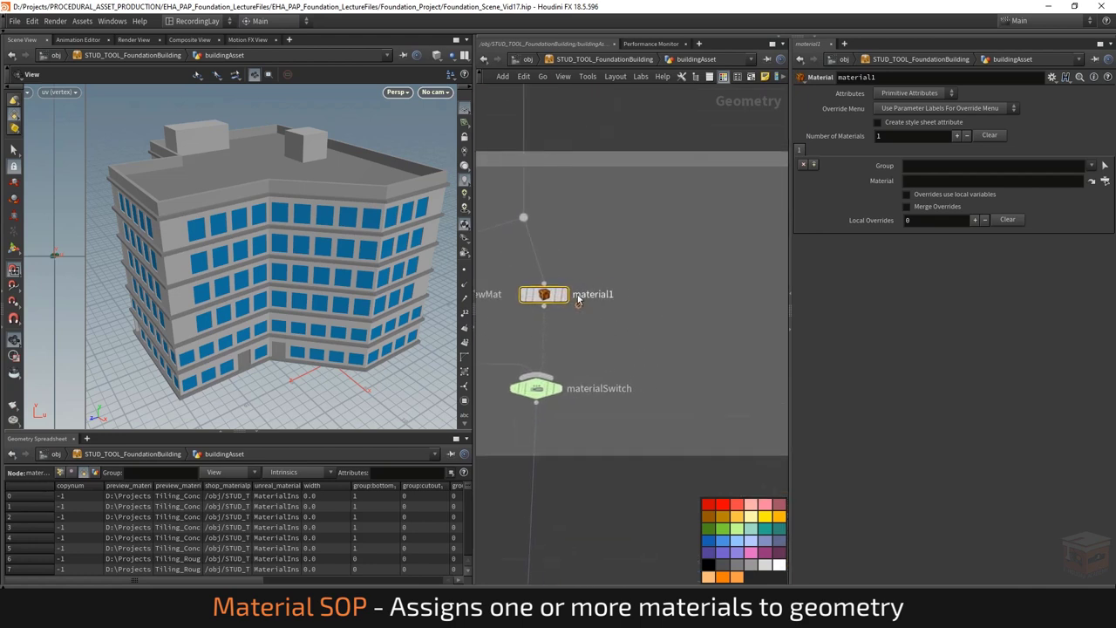
double_click(628, 294)
type("as")
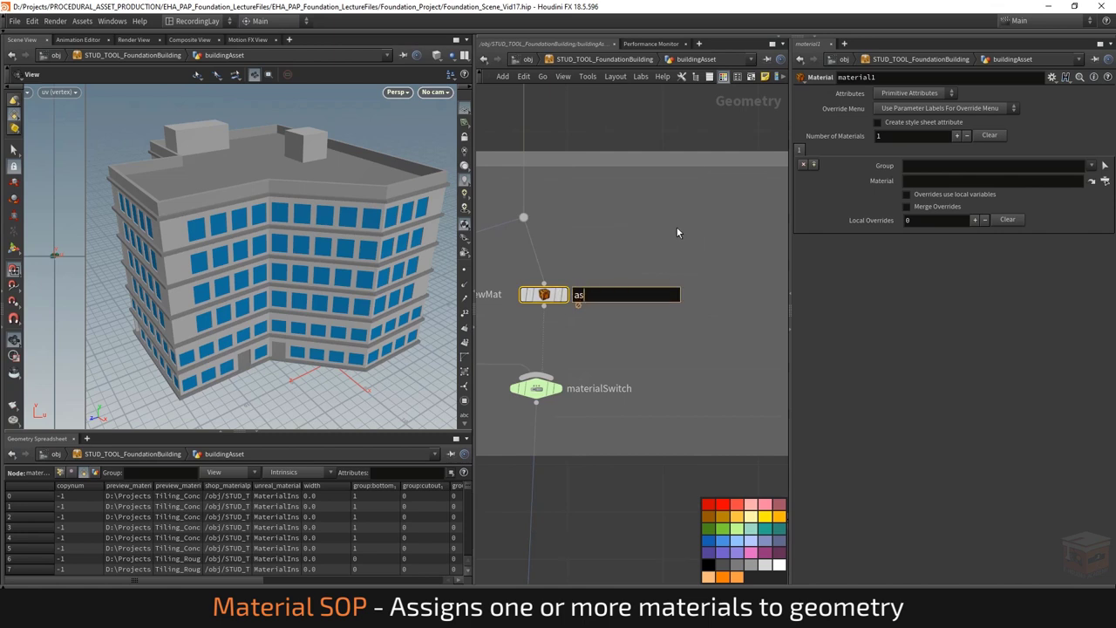
type("signBasicMaterial")
key("Return")
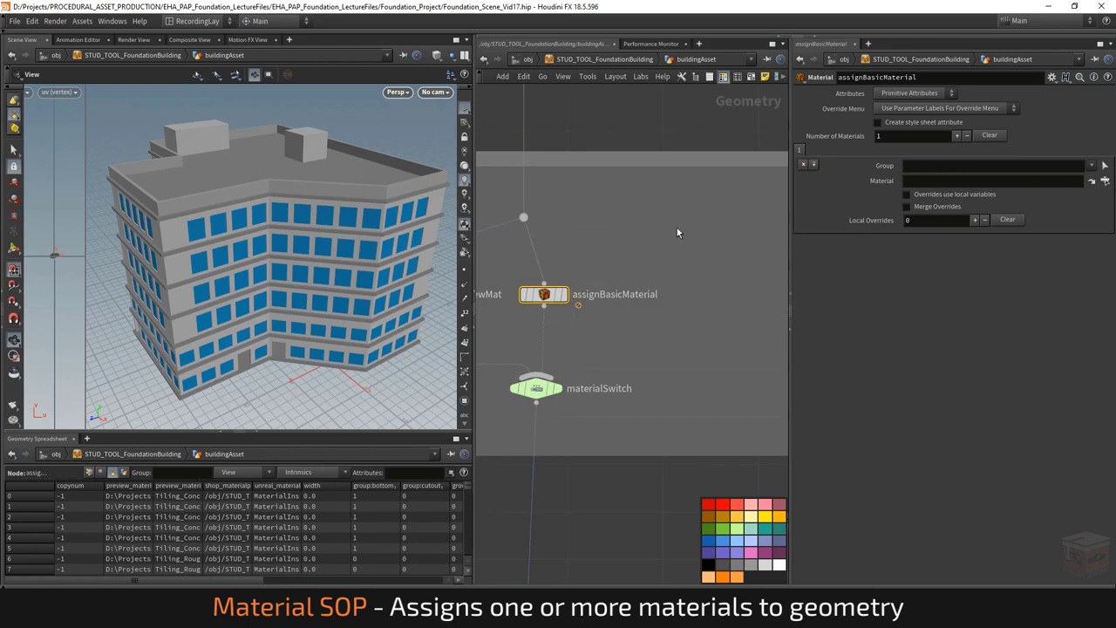
Step: Add a Material Network node inside the Material Output box, beside assignBasicMaterial
scroll(664, 273, "down", 3)
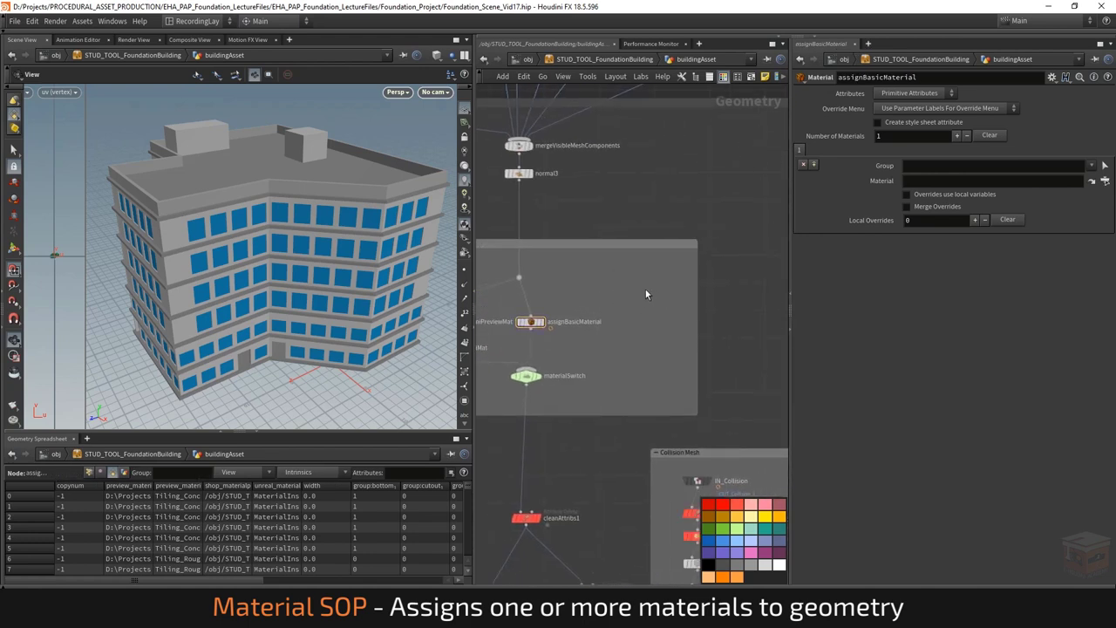
key("Tab")
type("ma")
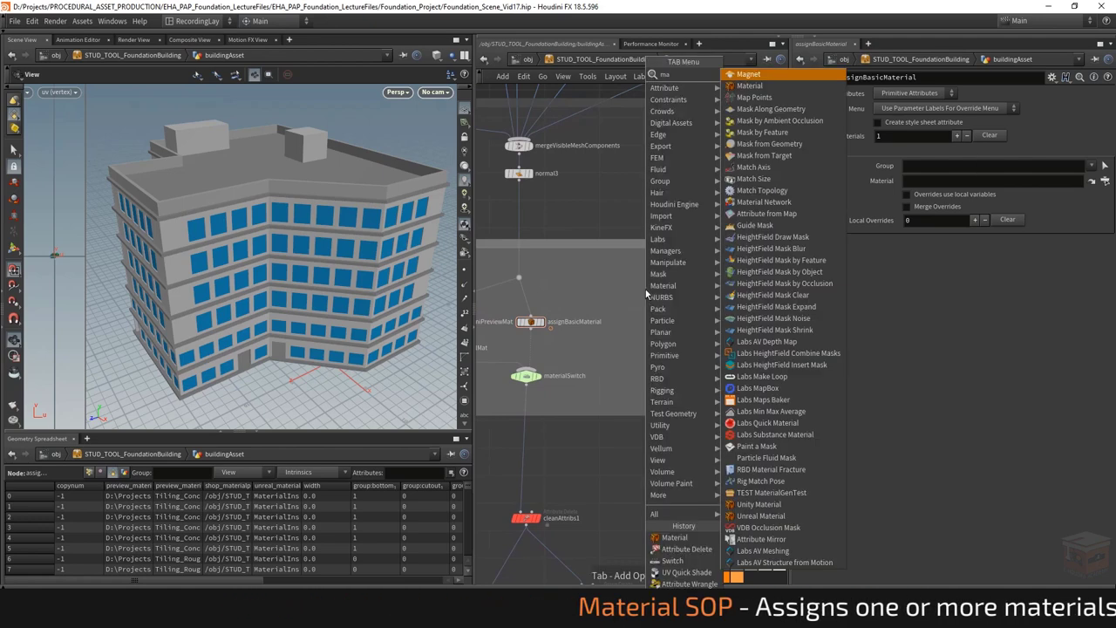
type("tnet")
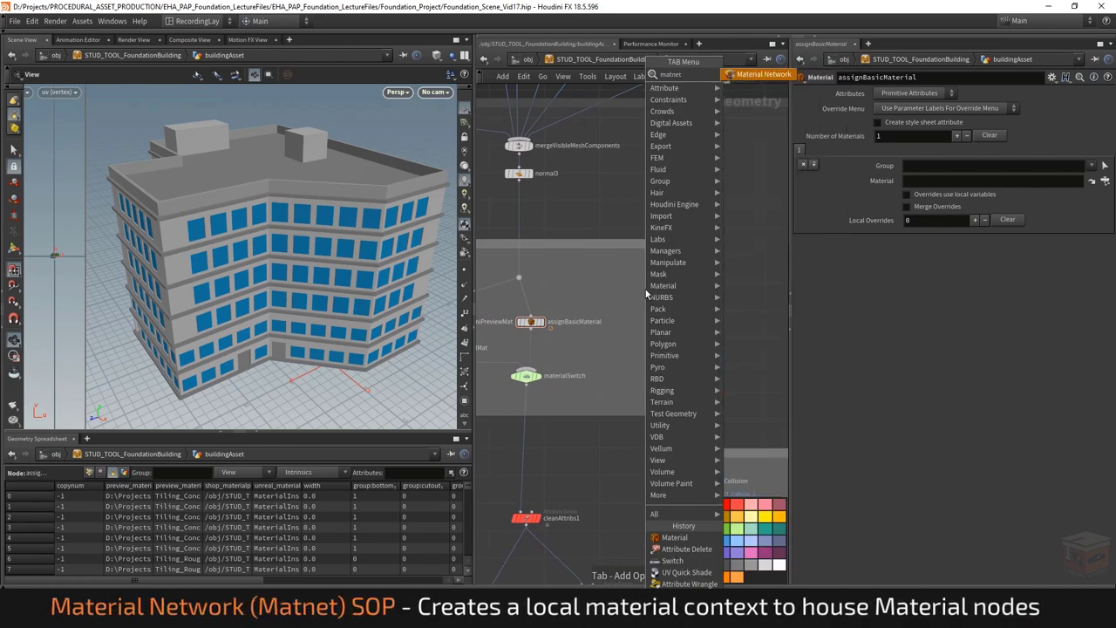
key("Return")
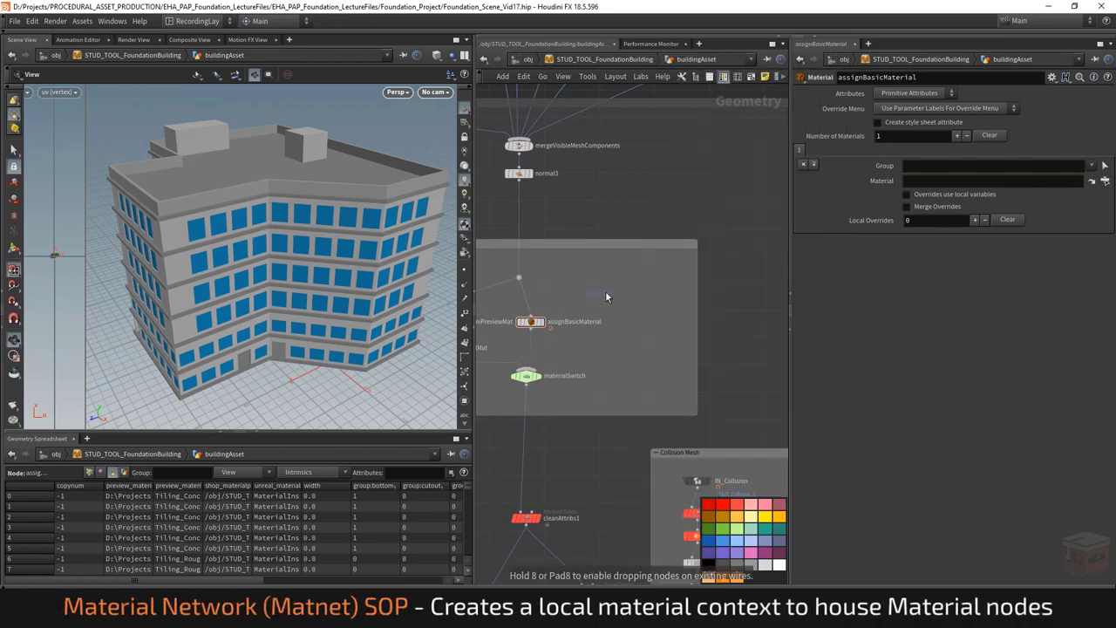
left_click(657, 281)
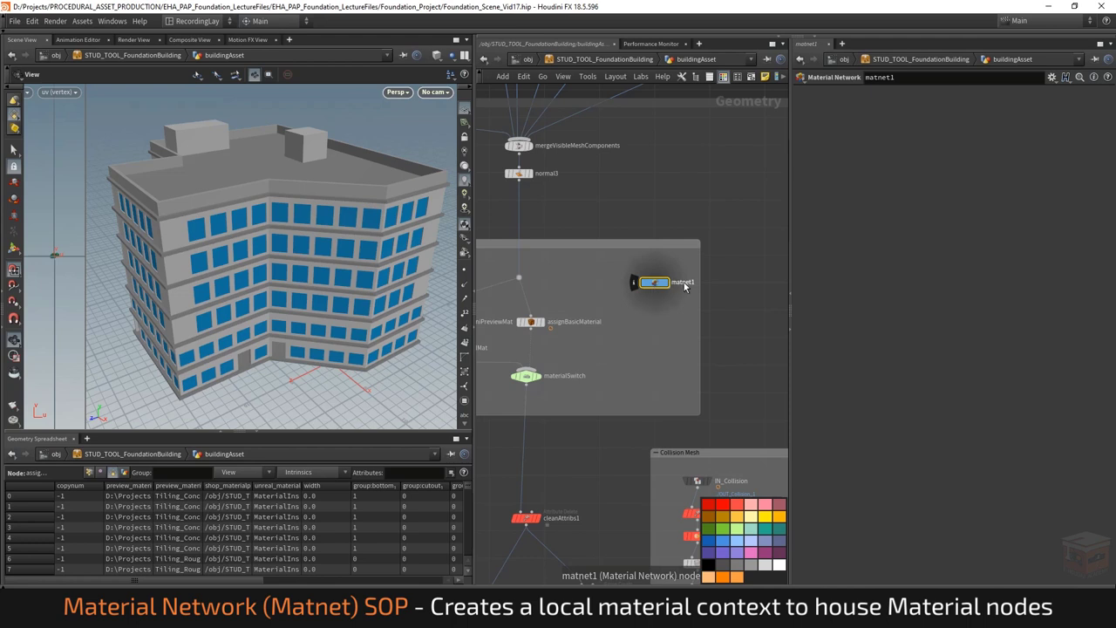
Step: Rename the Material Network node basicMaterial and widen the Material Output box to fit it
double_click(677, 281)
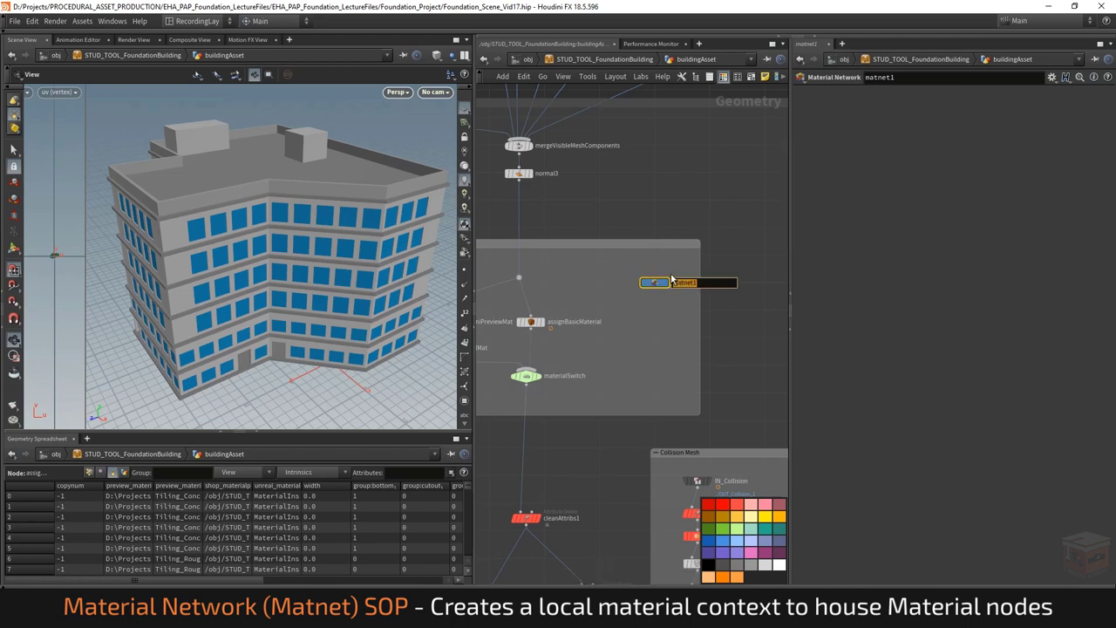
type("basicMaterial")
key("Return")
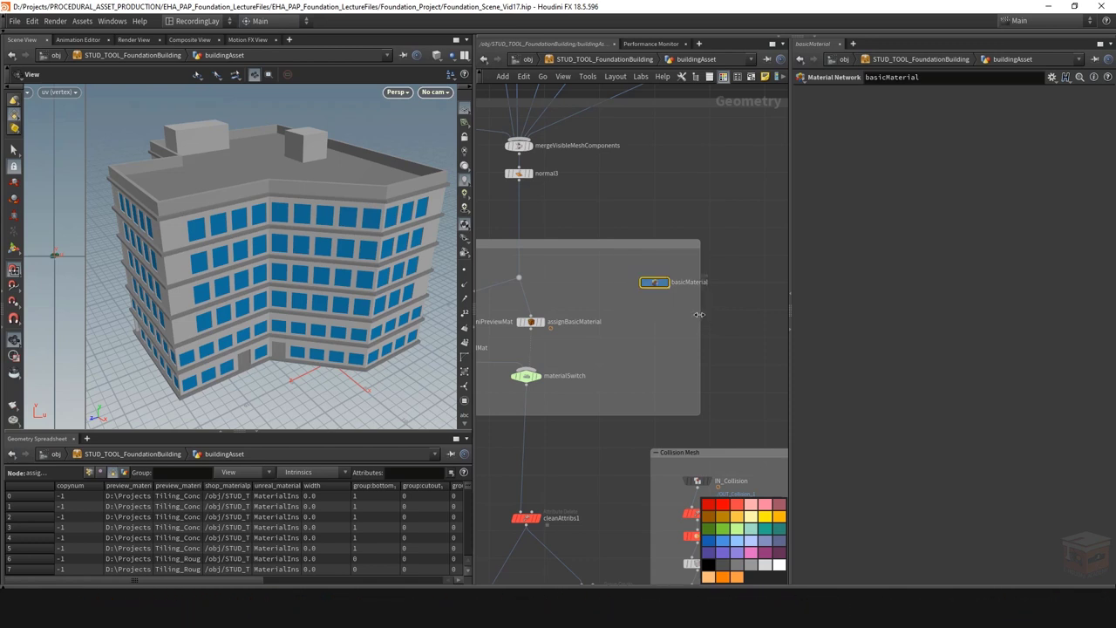
left_click_drag(700, 318, 745, 318)
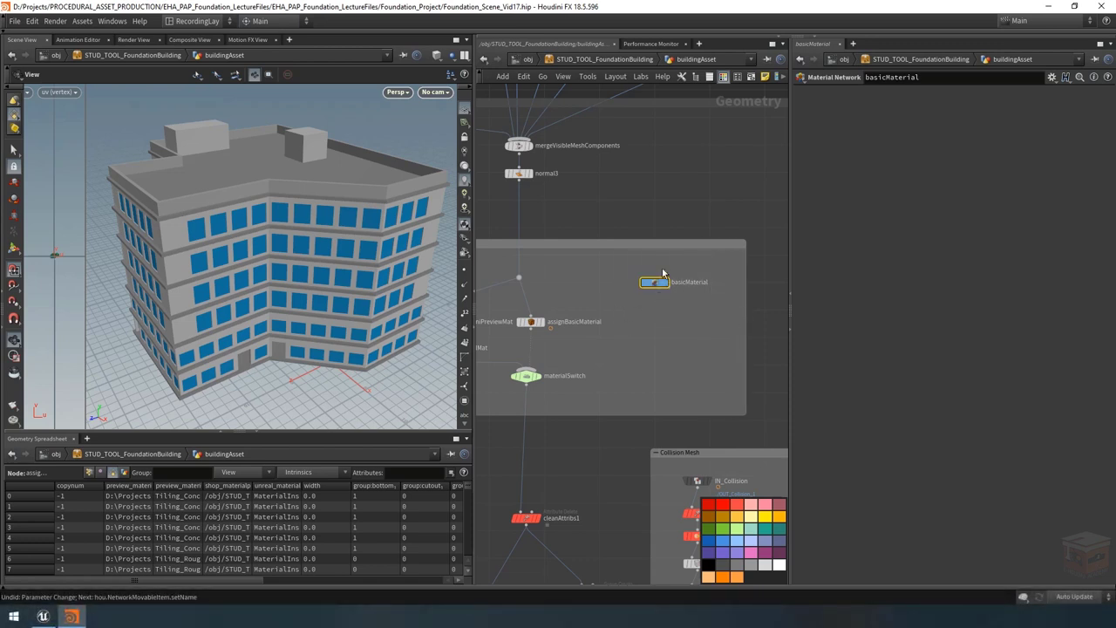
Step: Put basicMaterial in its own network box, enlarge the box around it and color it teal
key("shift+o")
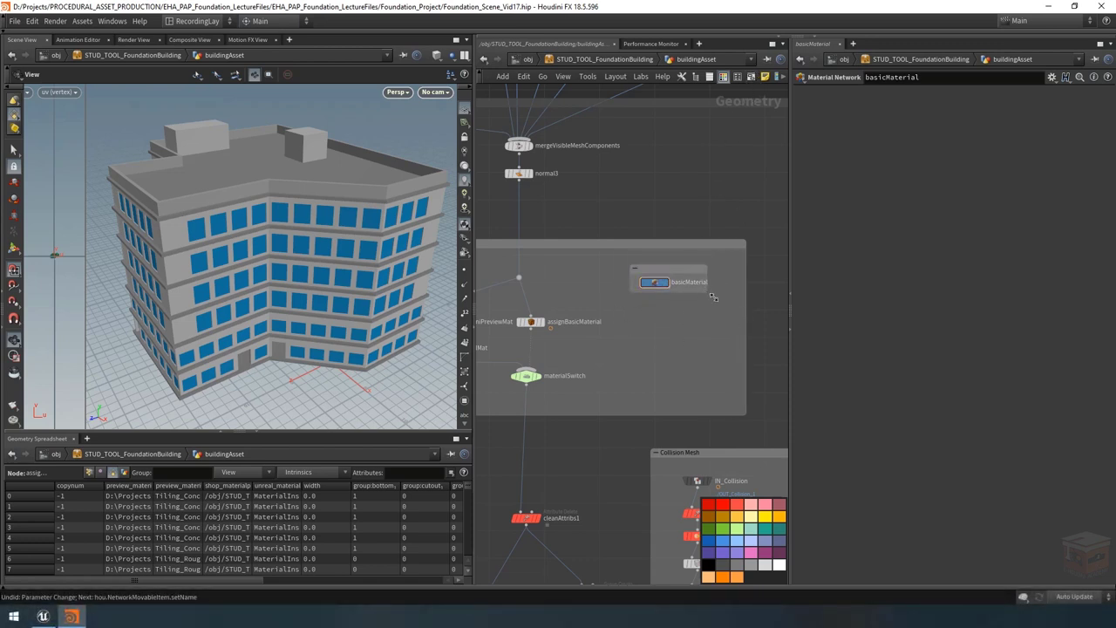
left_click_drag(714, 297, 733, 311)
left_click_drag(681, 260, 681, 255)
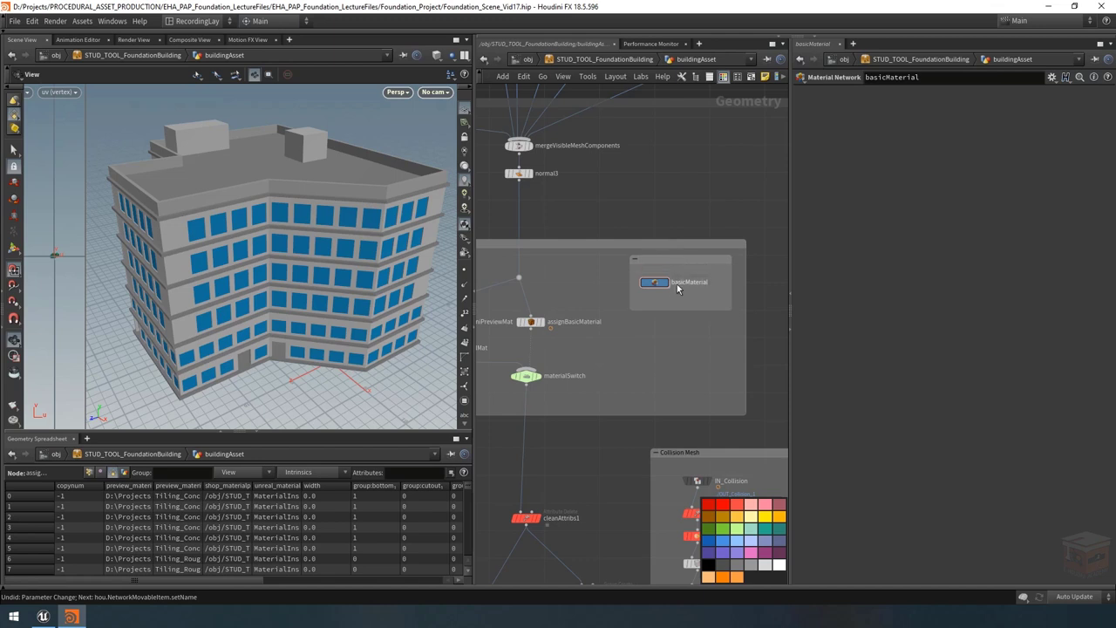
left_click(681, 259)
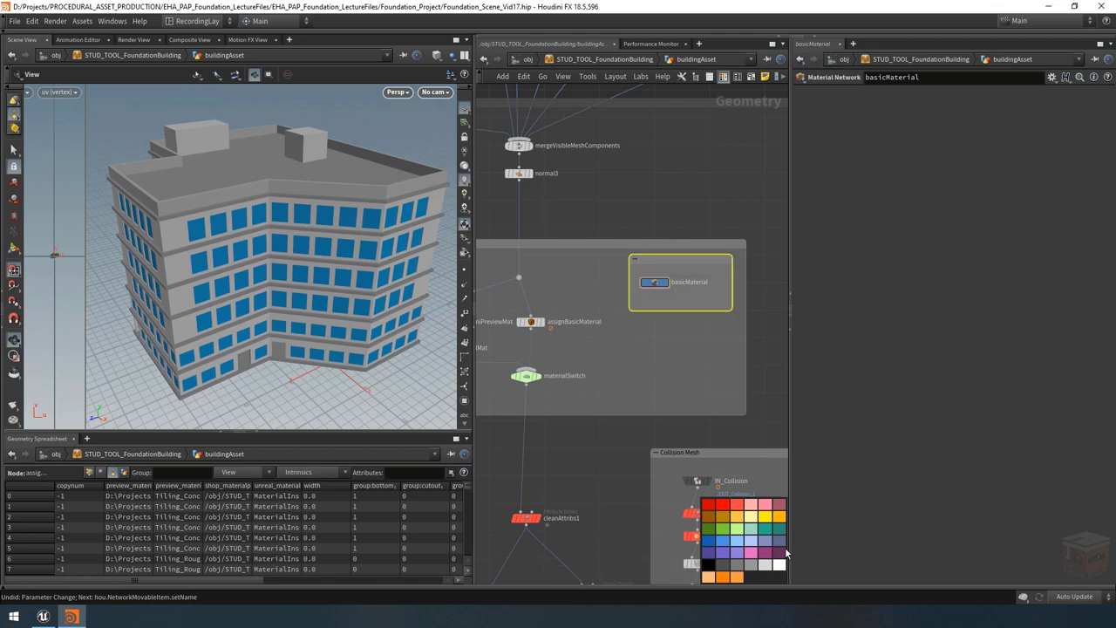
left_click(764, 528)
scroll(677, 262, "up", 2)
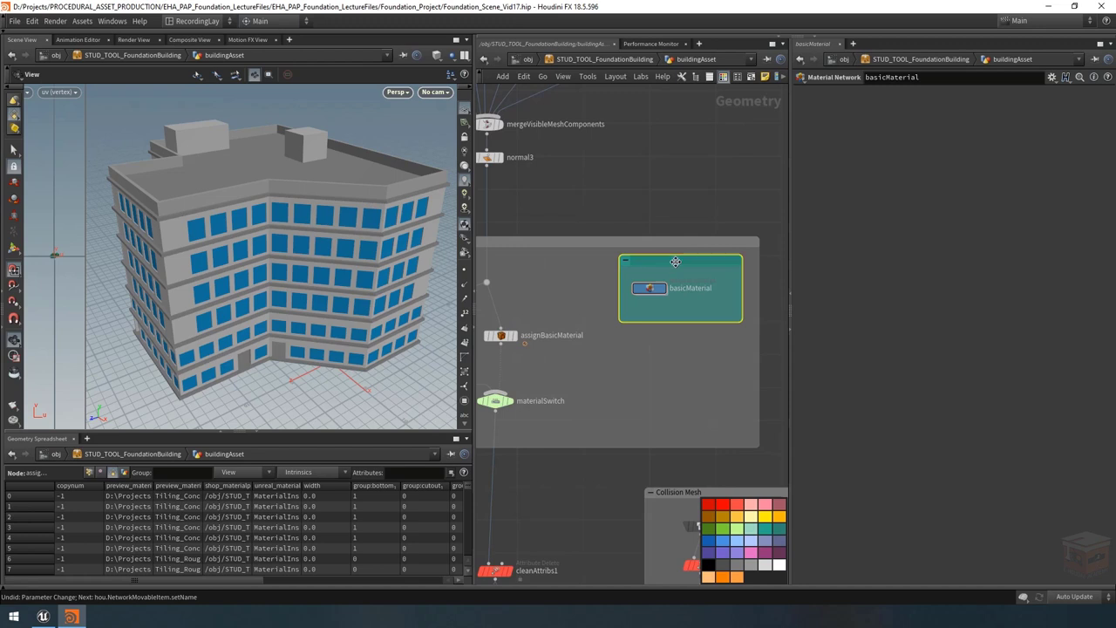
Step: Title the teal network box Basic Material For Unreal and select the basicMaterial node inside it
double_click(676, 261)
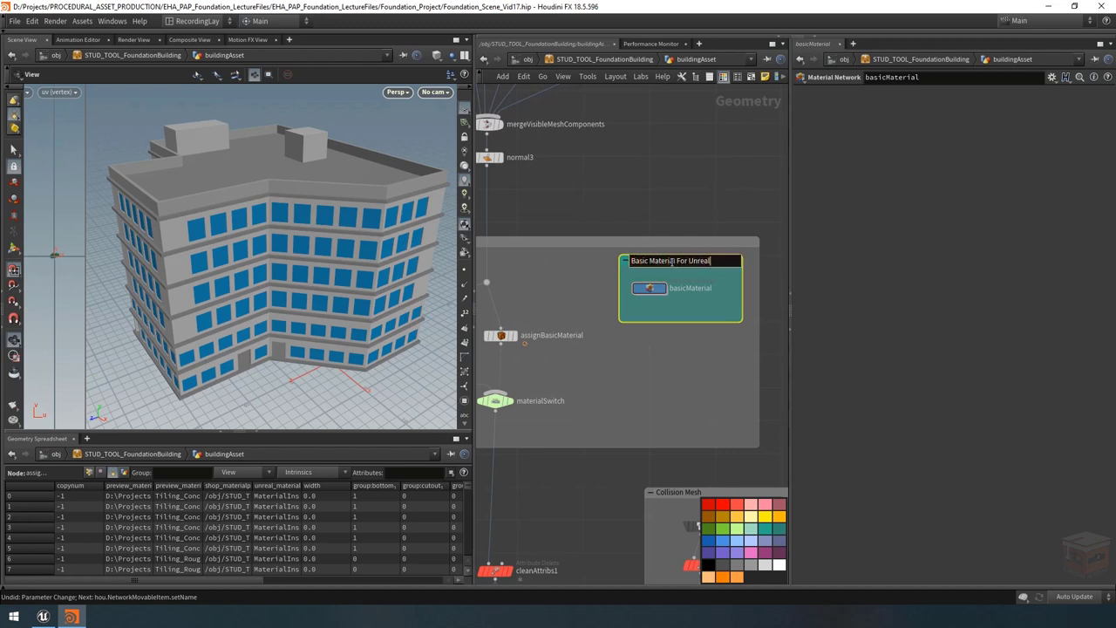
key("Return")
left_click(650, 289)
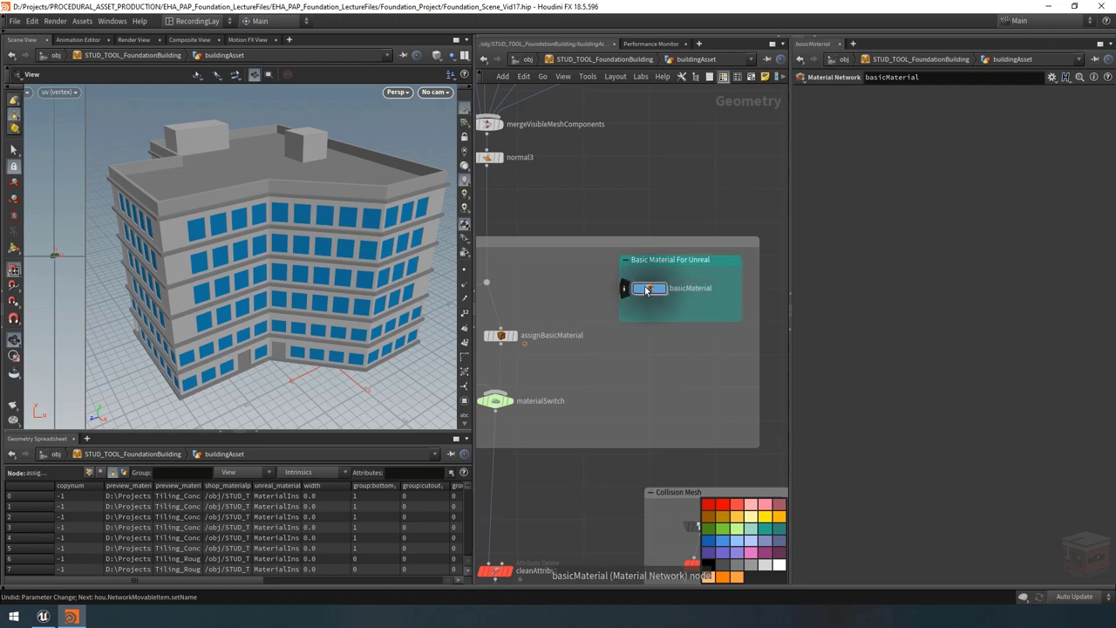
Step: Go inside the basicMaterial network and add a Principled Shader node
left_click_drag(650, 290, 654, 295)
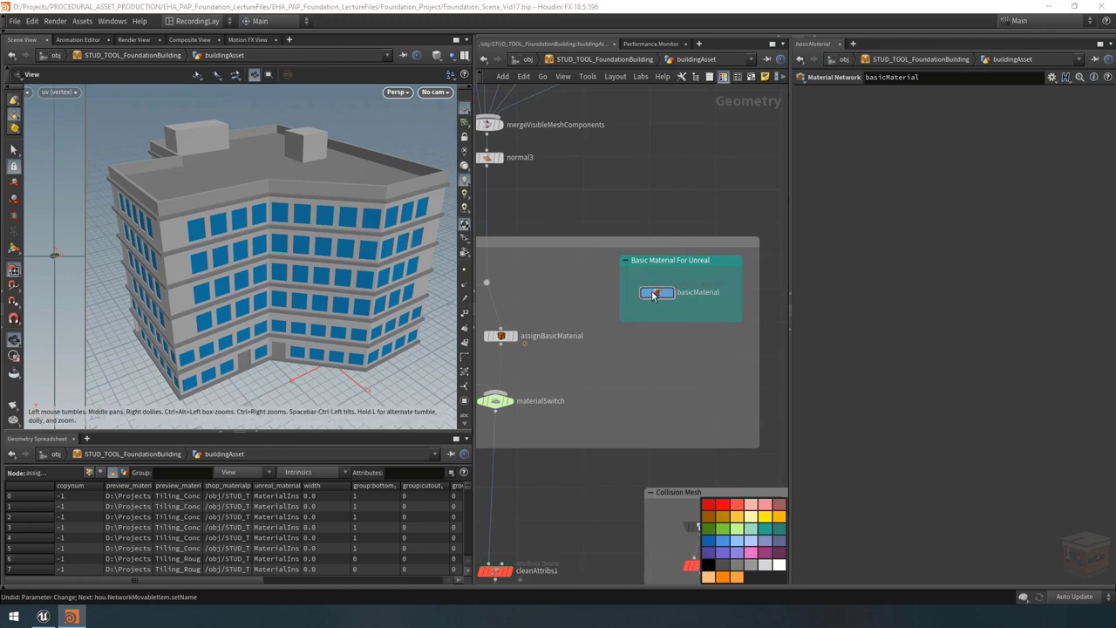
middle_click_drag(550, 312, 568, 356)
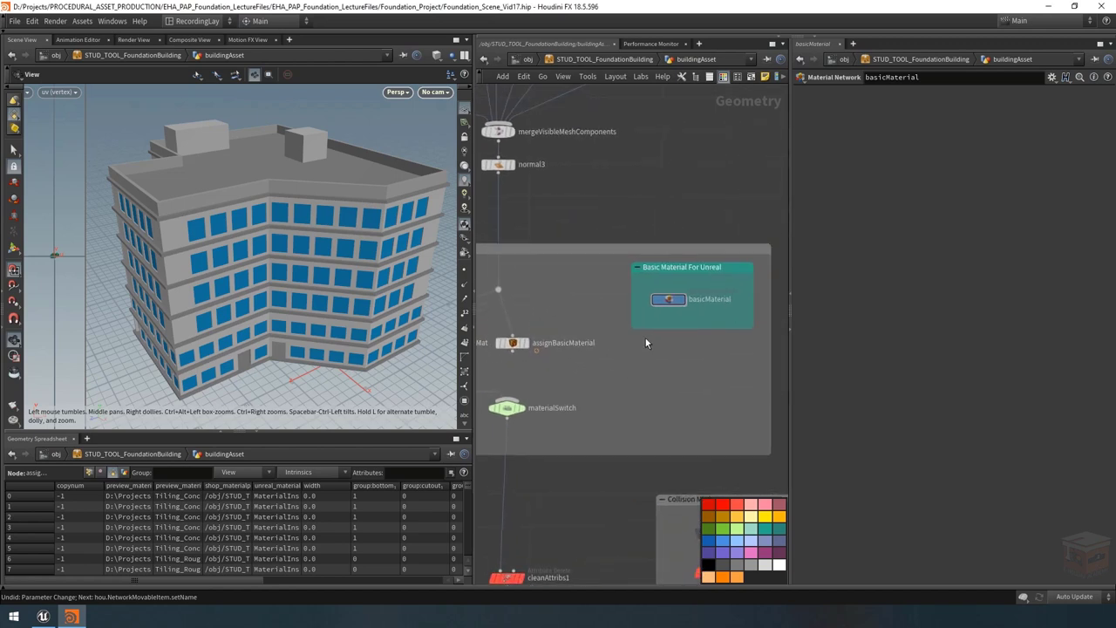
double_click(670, 299)
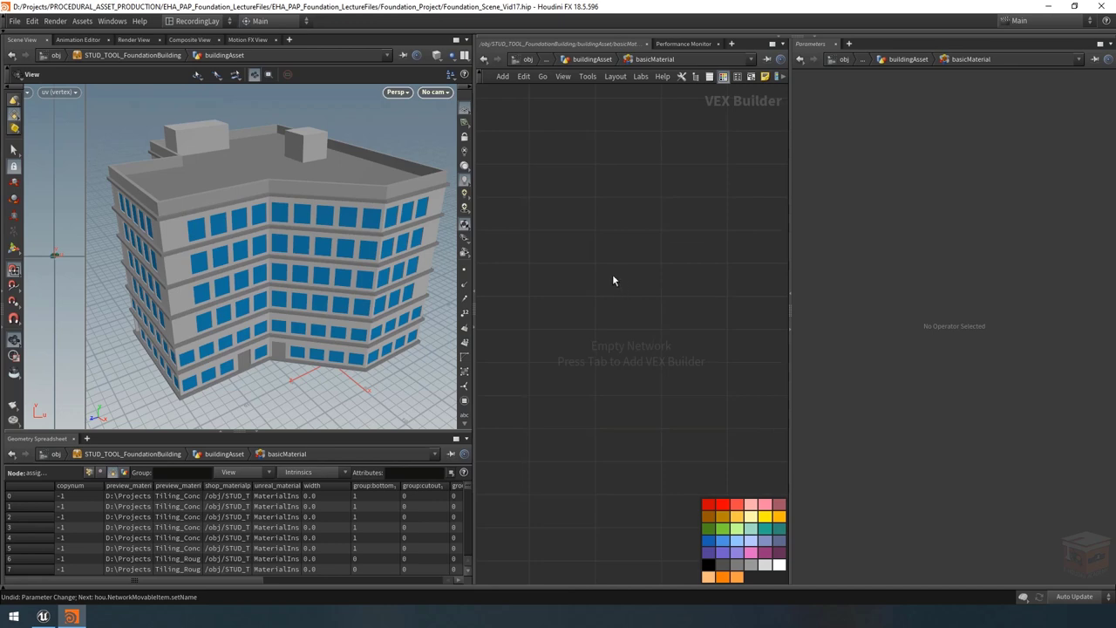
key("Tab")
type("principle")
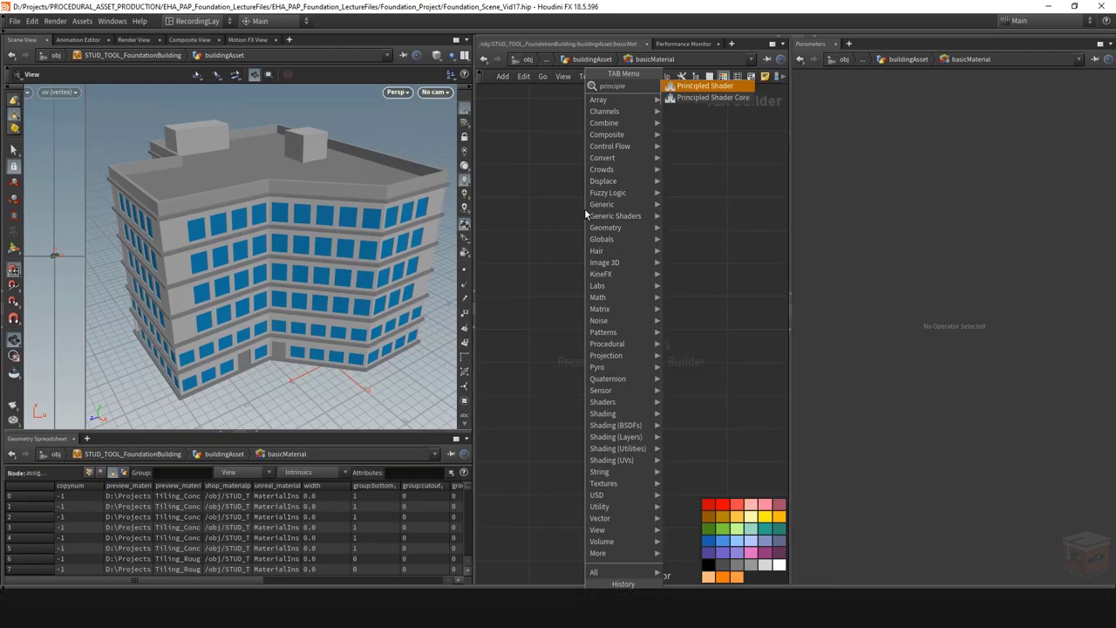
key("Return")
left_click(612, 240)
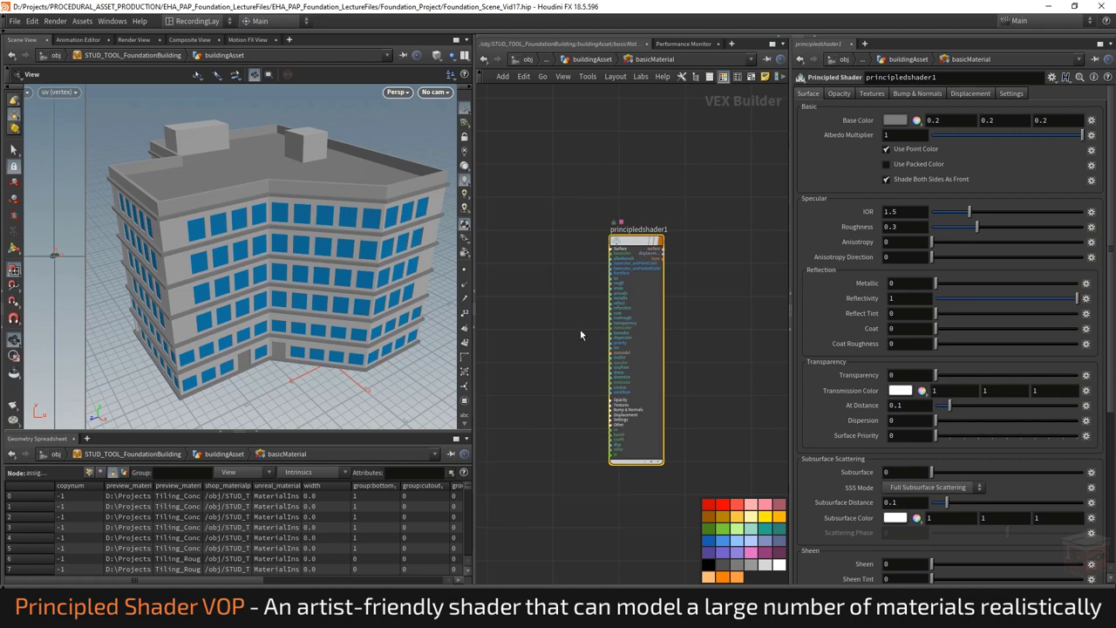
key("h")
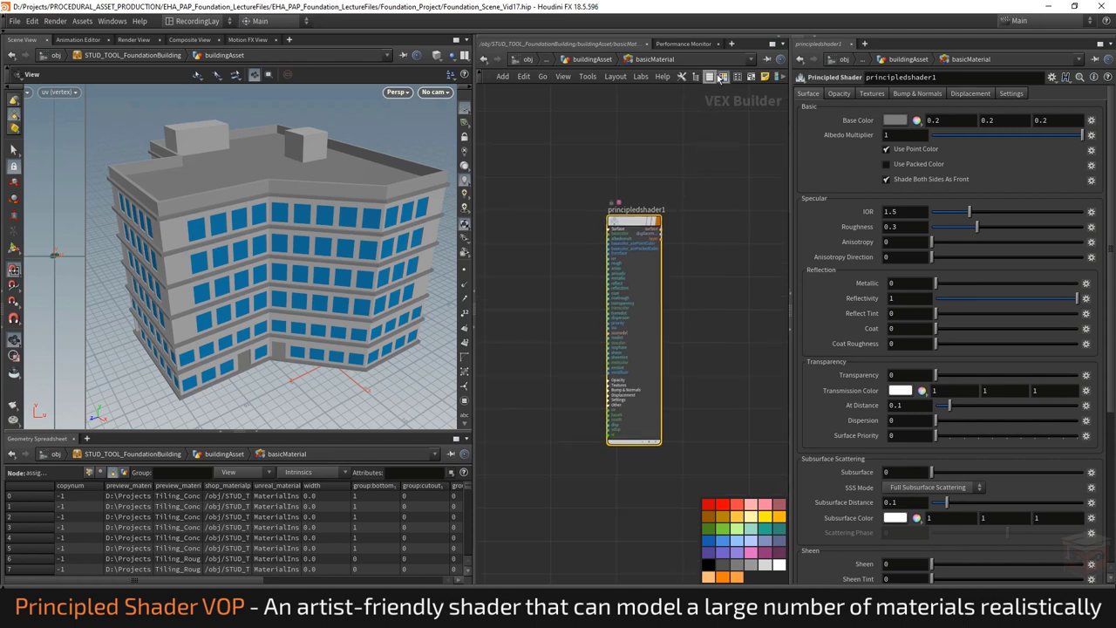
left_click(708, 175)
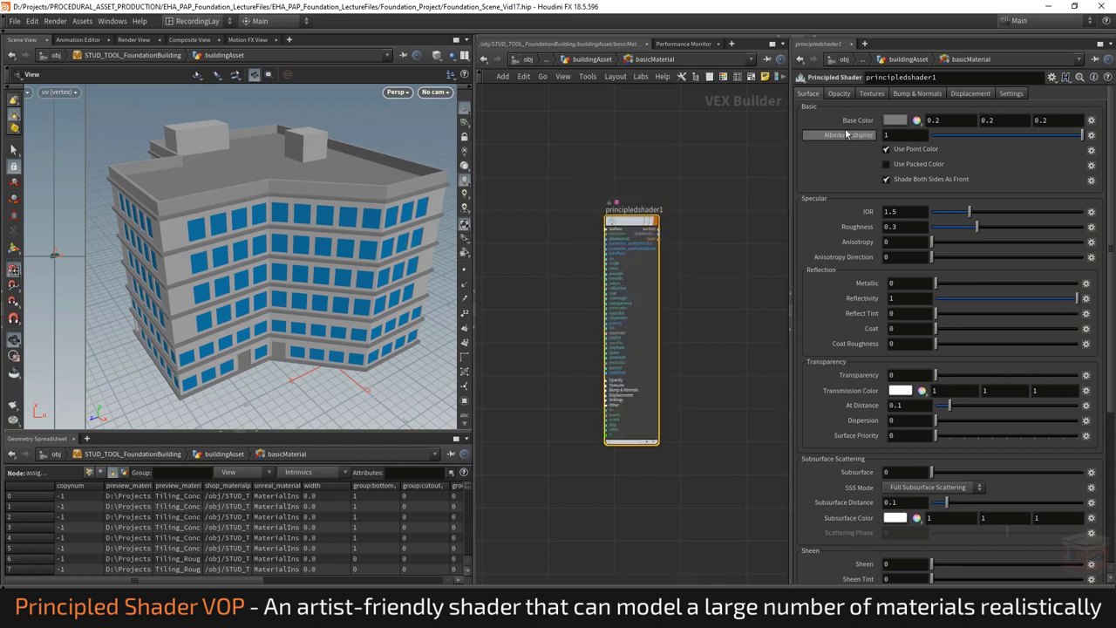
Step: Enable the base color texture on the principled shader and return to the buildingAsset network
left_click(871, 93)
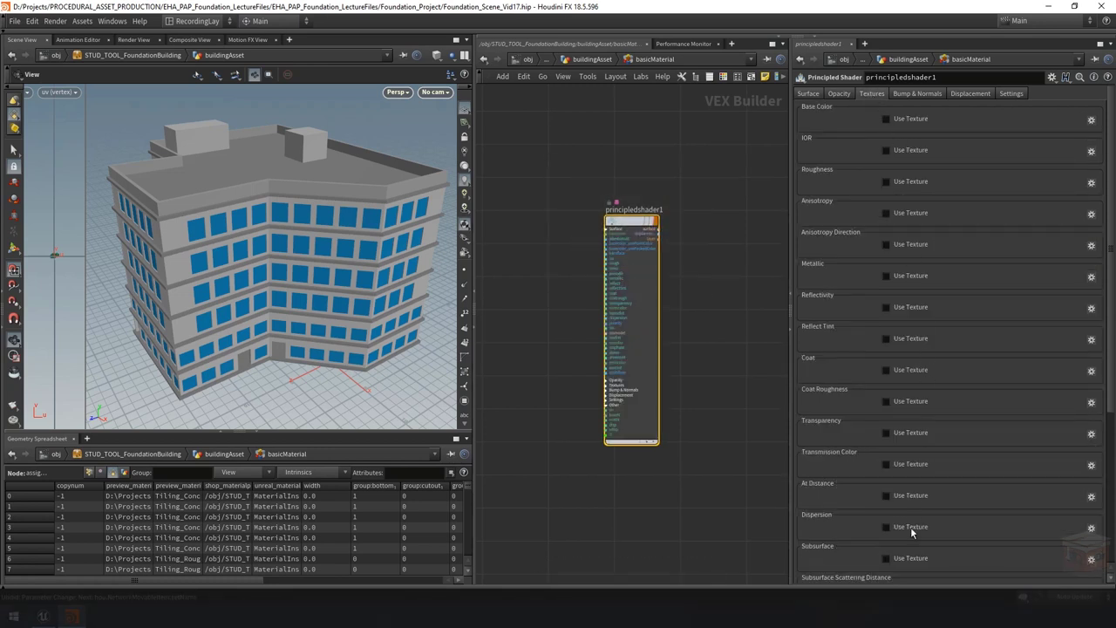
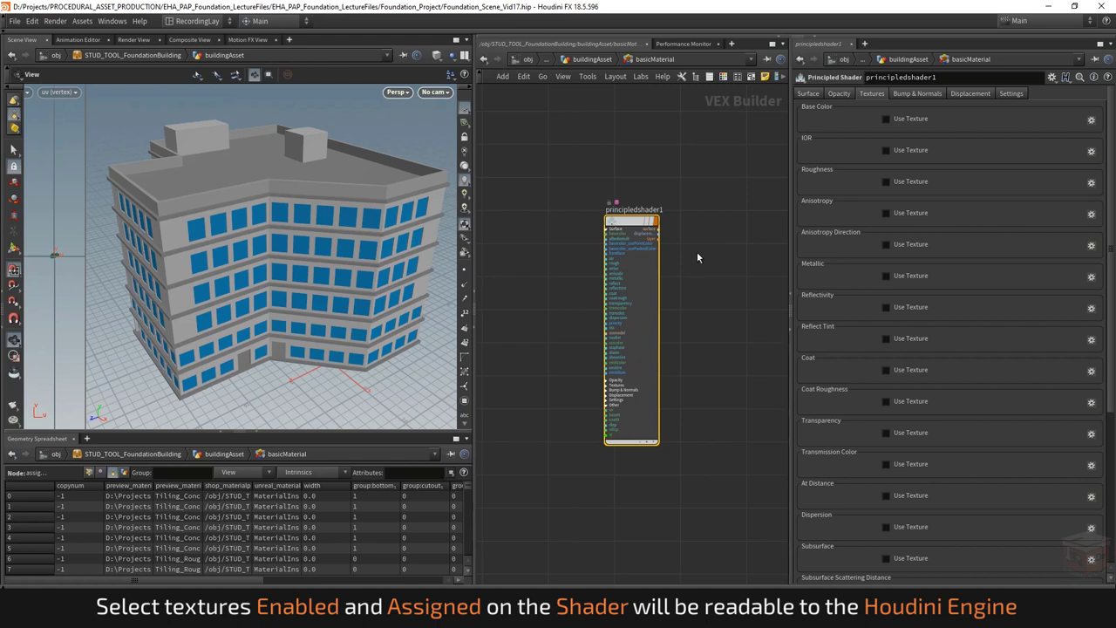
left_click(887, 120)
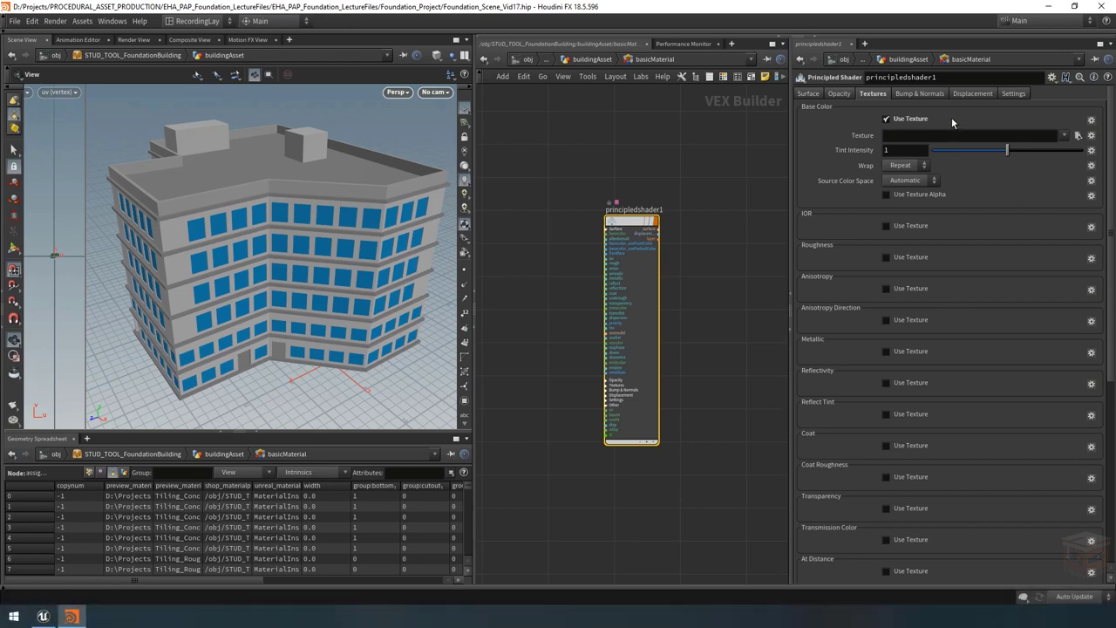
left_click(908, 59)
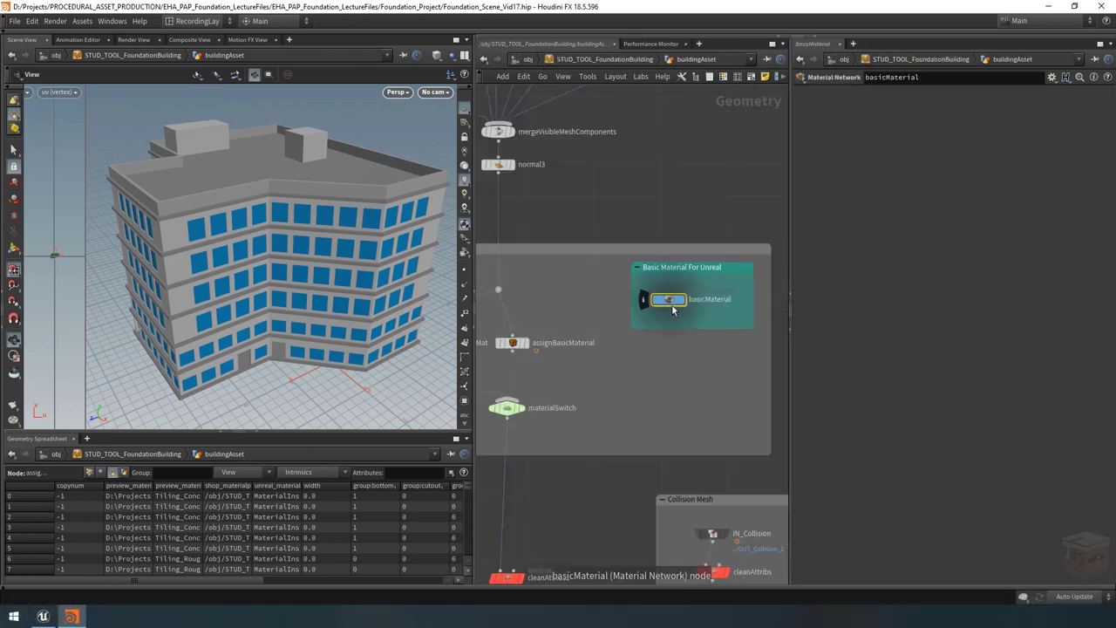
Step: Open the parameter interface editor for basicMaterial and add the principled shader's base color Texture parameter under root
right_click(669, 299)
mouse_move(741, 349)
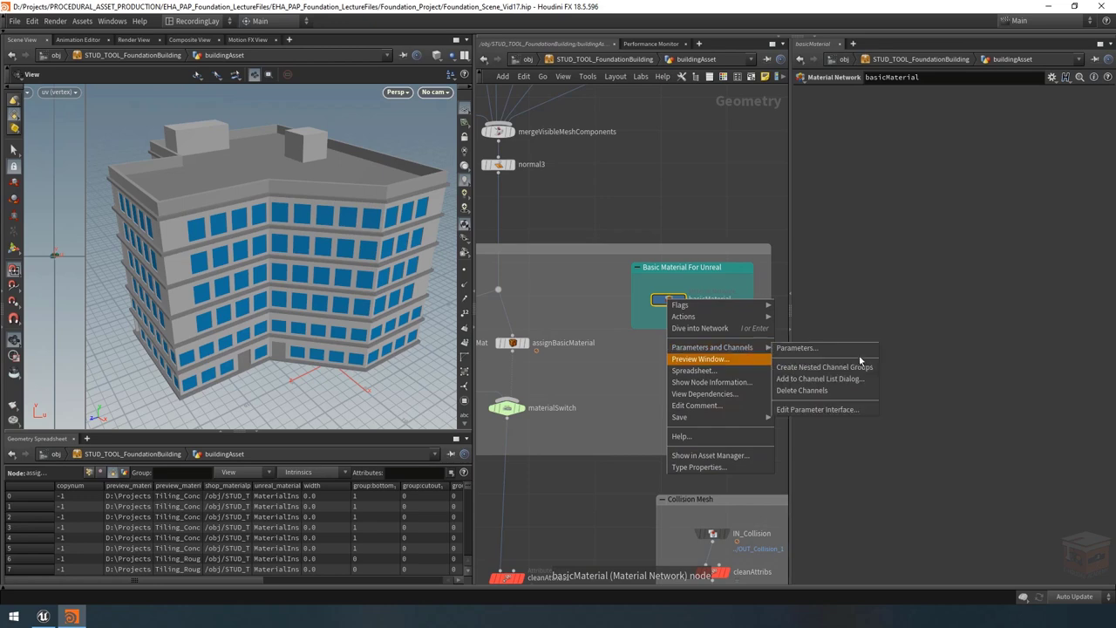
left_click(821, 411)
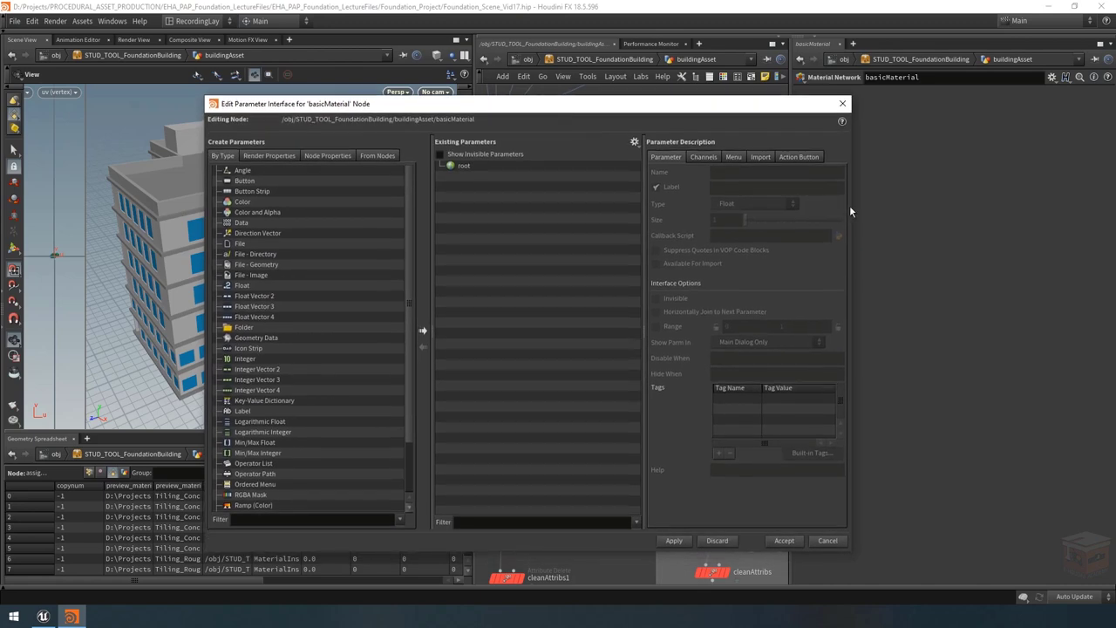
left_click_drag(850, 206, 675, 231)
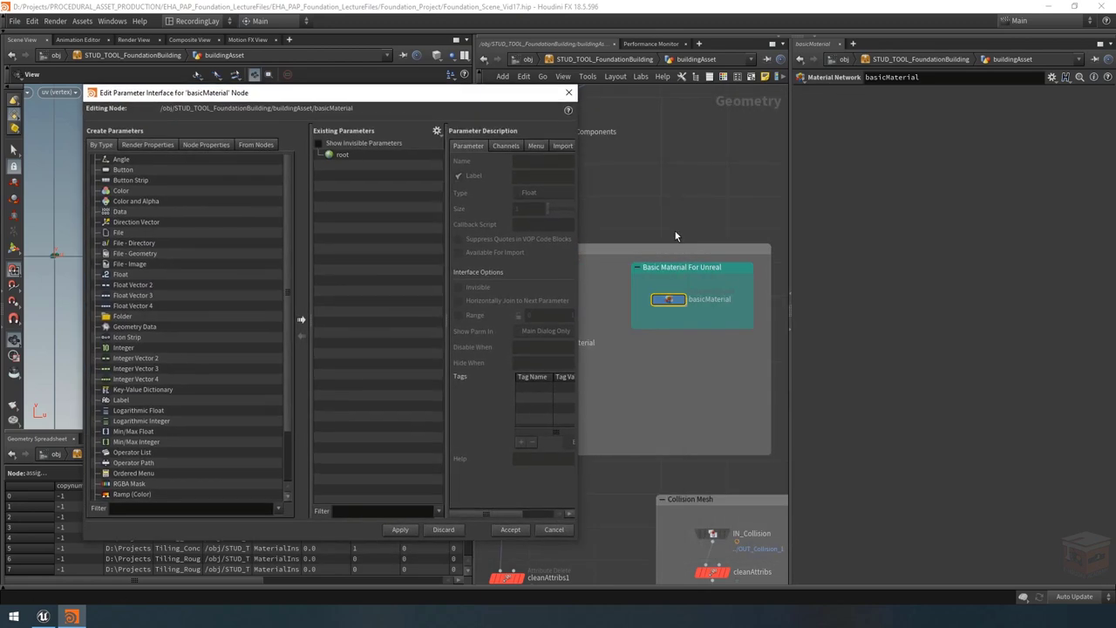
double_click(668, 299)
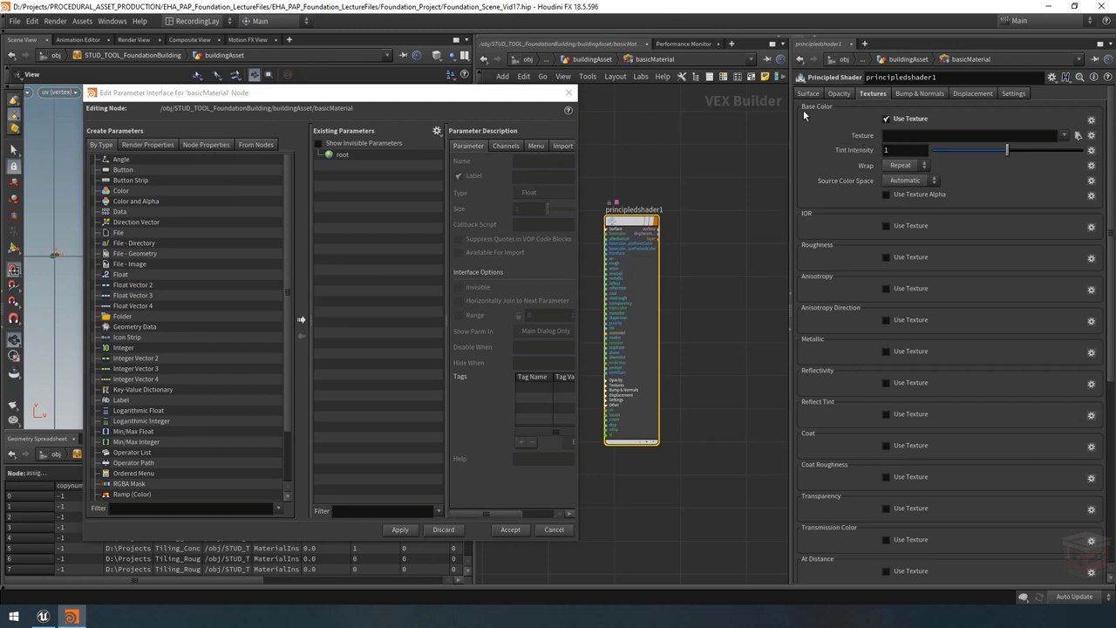
left_click_drag(862, 135, 359, 171)
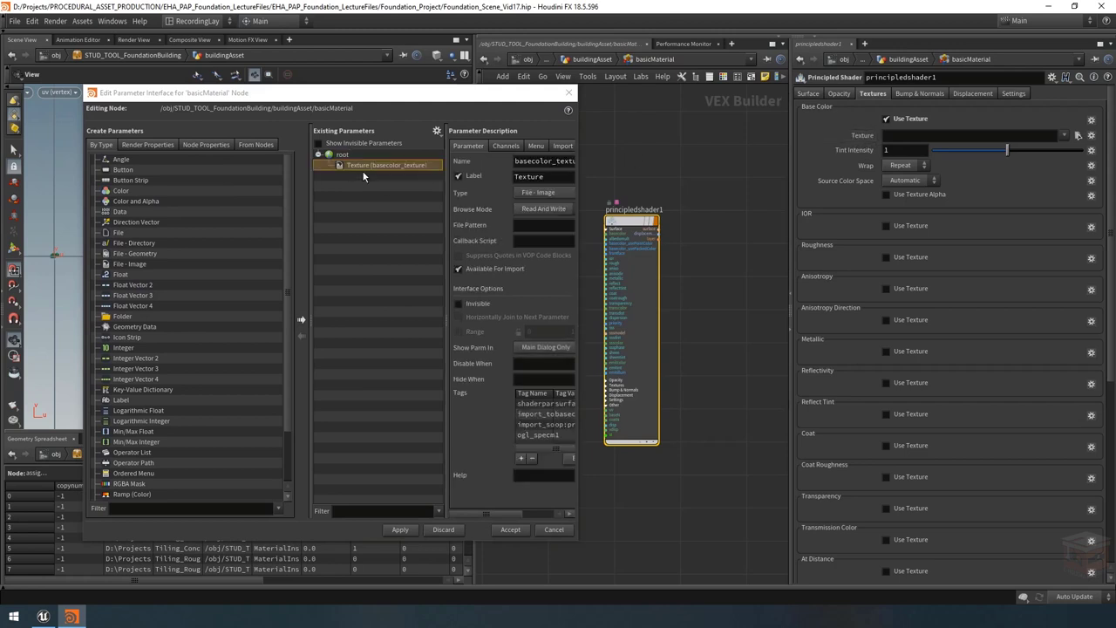
Step: Resize and reposition the parameter interface editor, return to the buildingAsset network, and apply and accept the new Texture parameter
left_click_drag(576, 218, 681, 215)
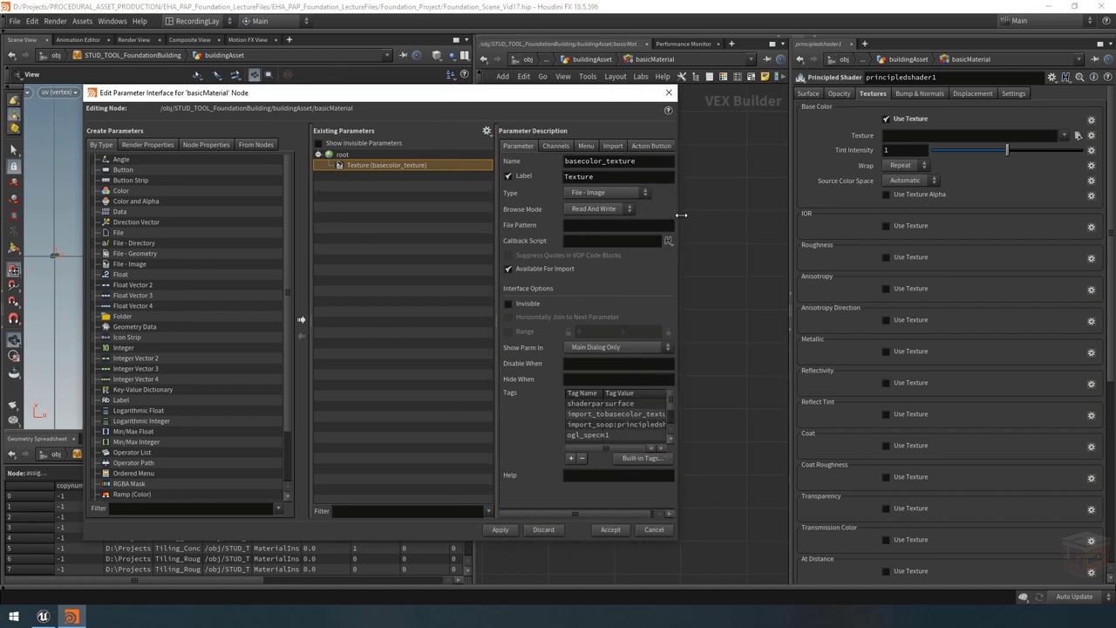
left_click_drag(497, 186, 444, 186)
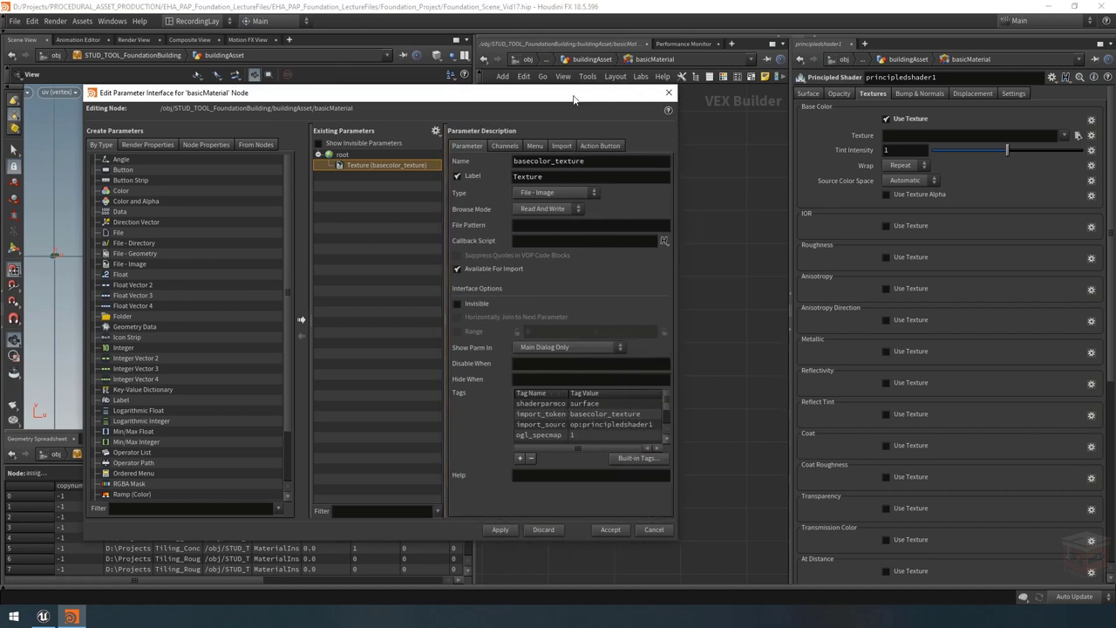
left_click_drag(580, 96, 433, 102)
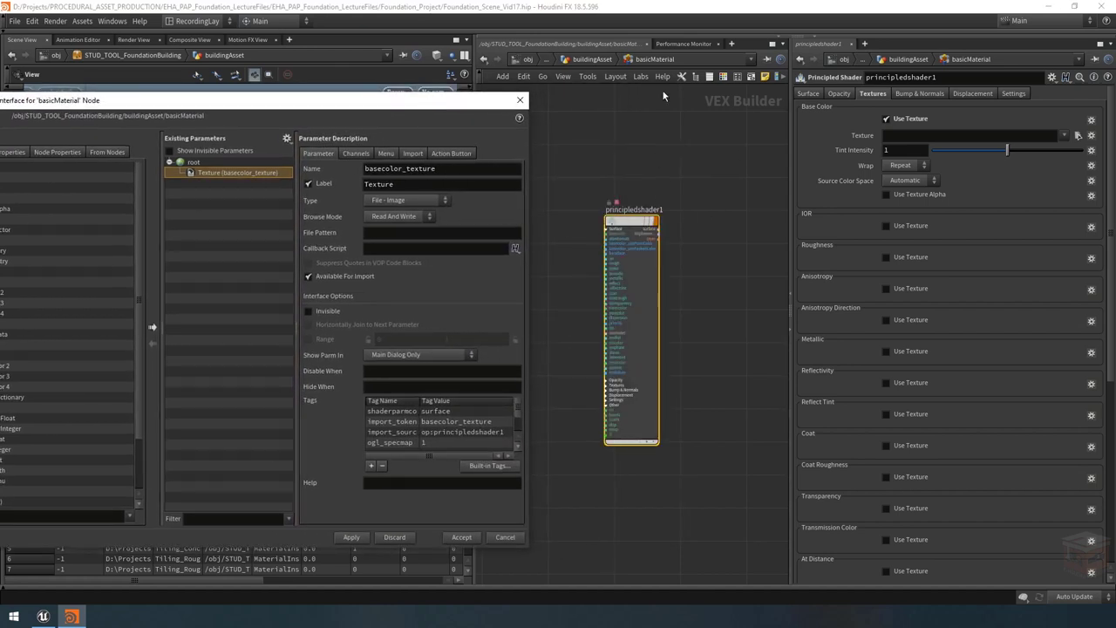
left_click(600, 65)
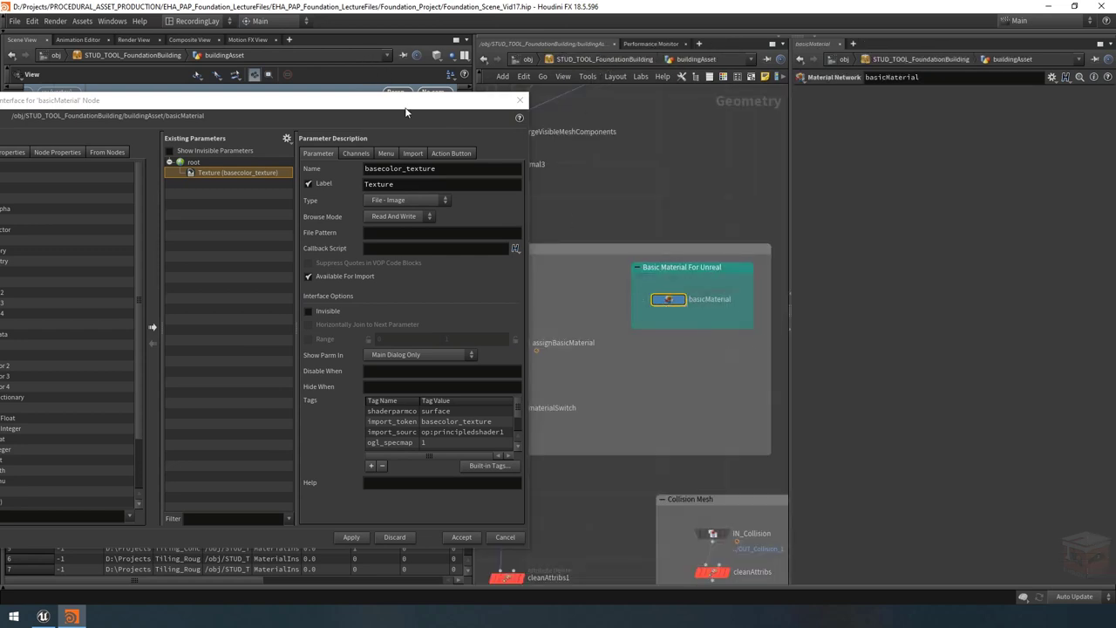
left_click_drag(408, 111, 471, 92)
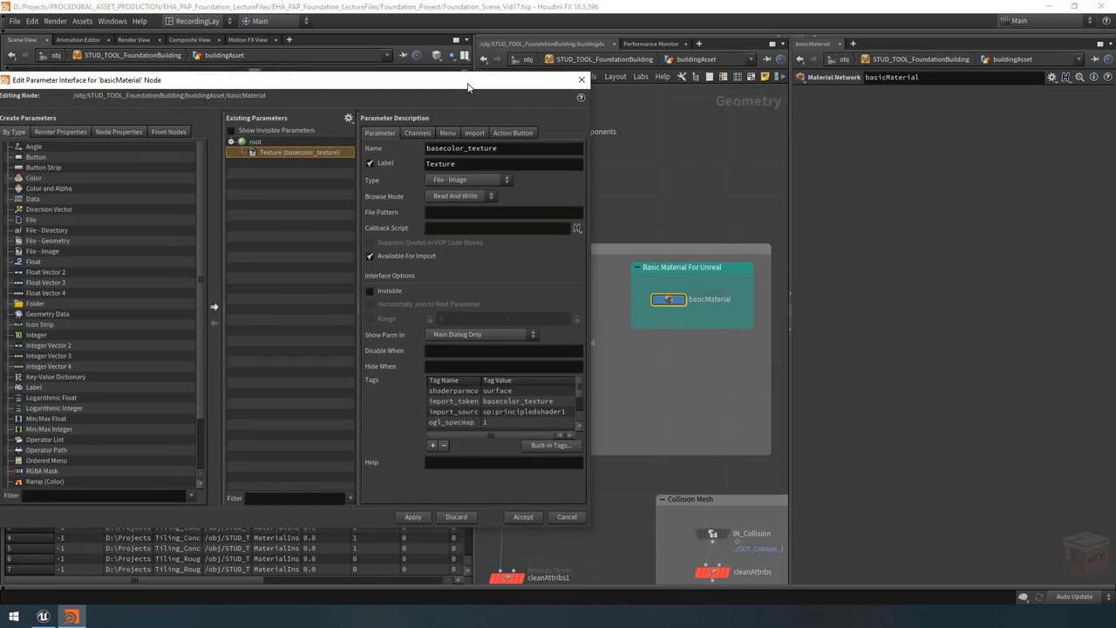
left_click(414, 520)
left_click(533, 520)
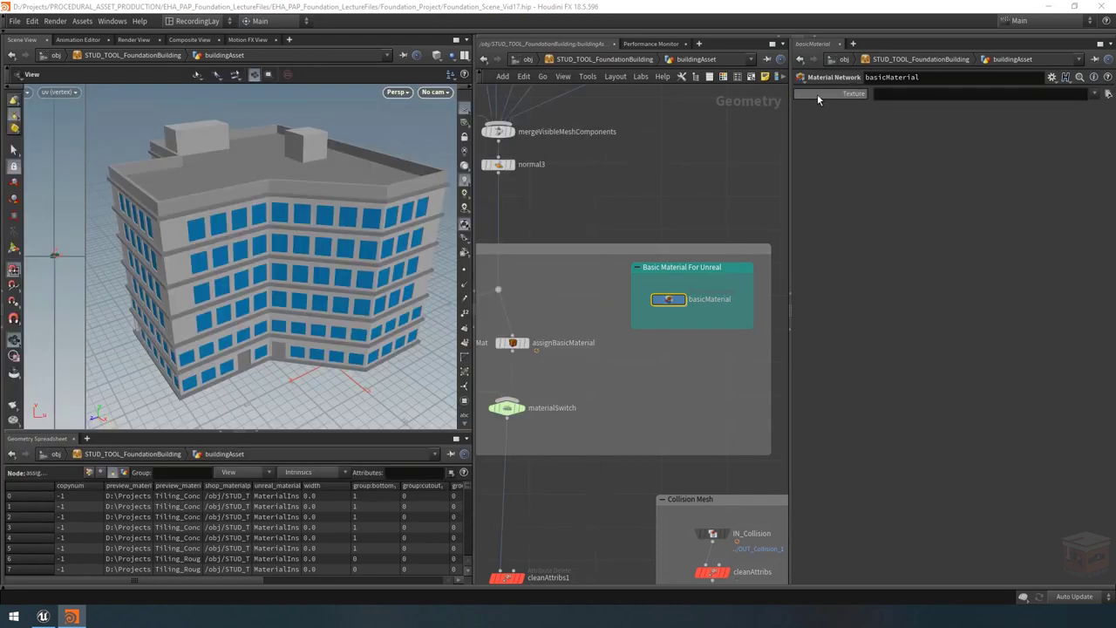
Step: Add a UV Quick Shade node in the empty area below the Basic Material For Unreal box
left_click(629, 379)
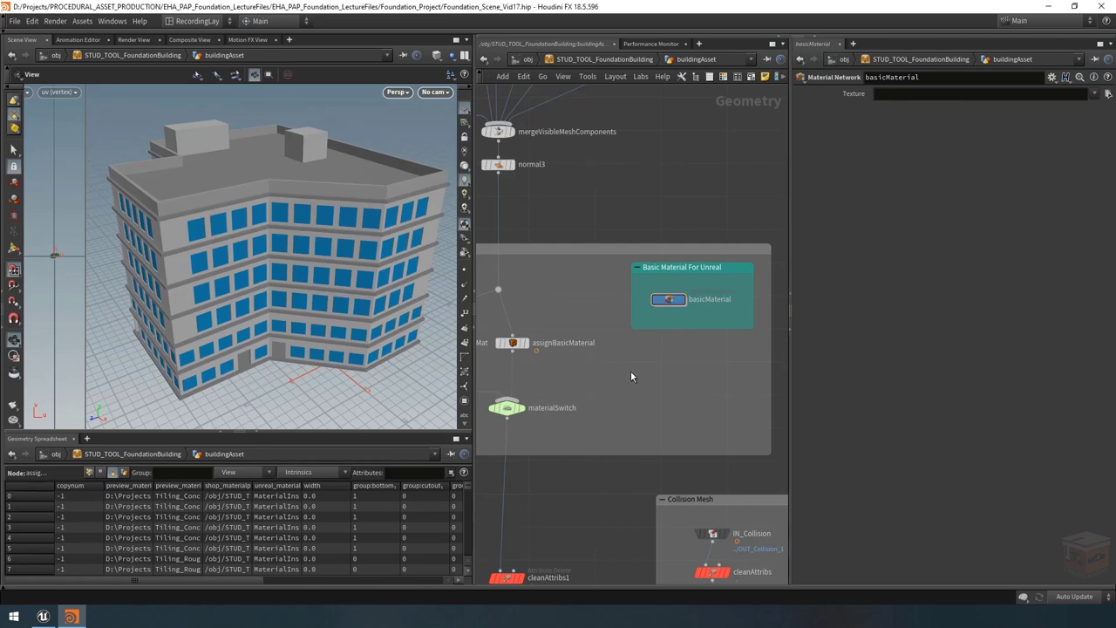
key("Tab")
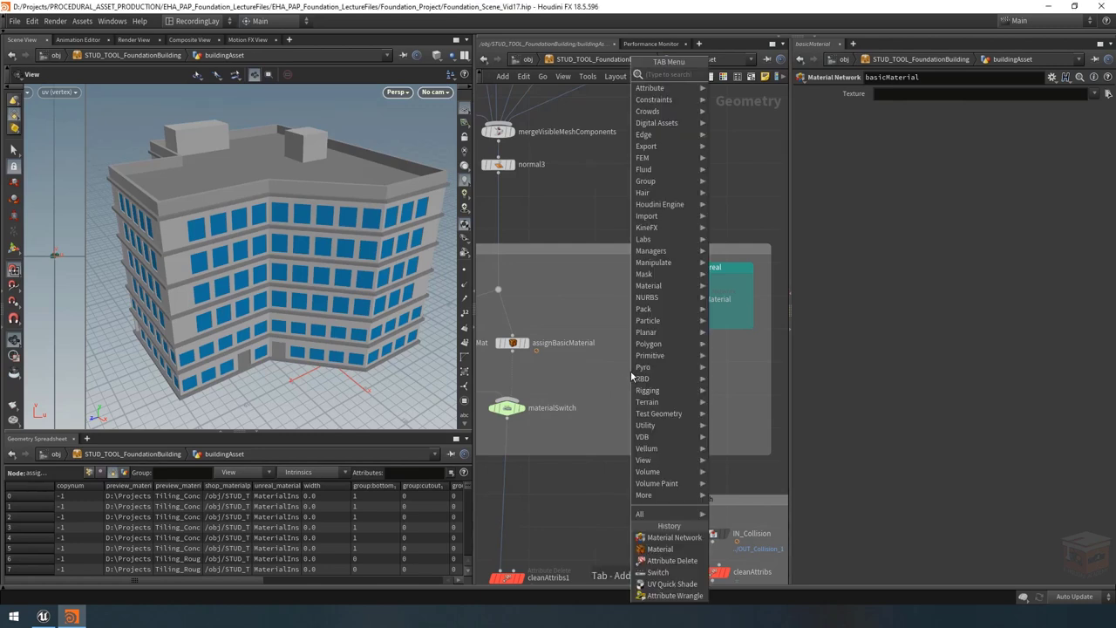
type("quick")
key("Down")
key("Down")
key("Down")
key("Return")
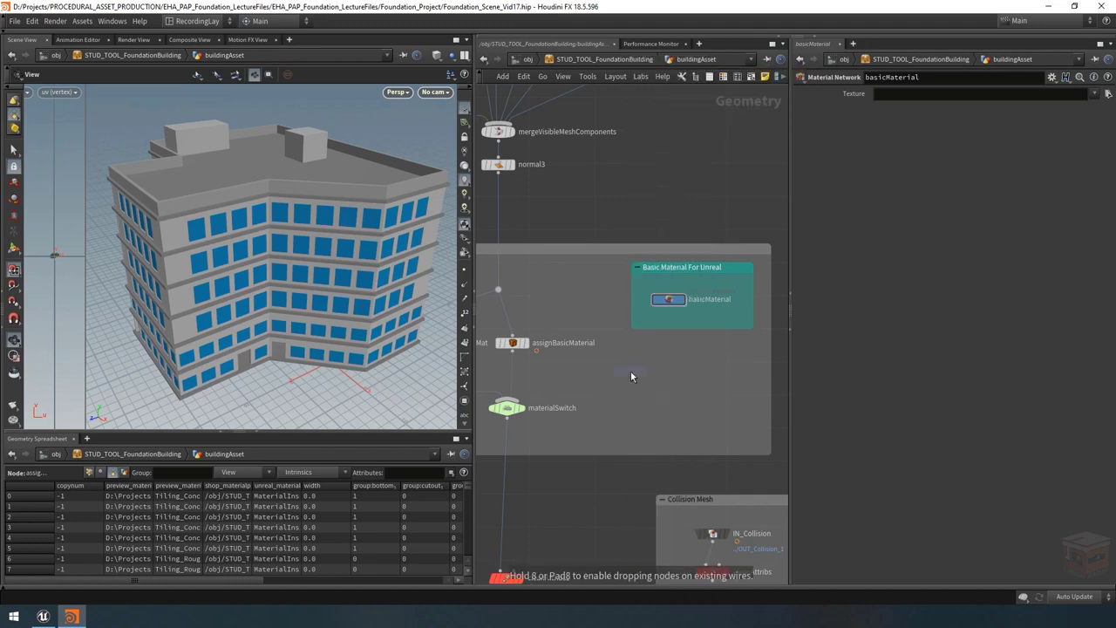
left_click(630, 370)
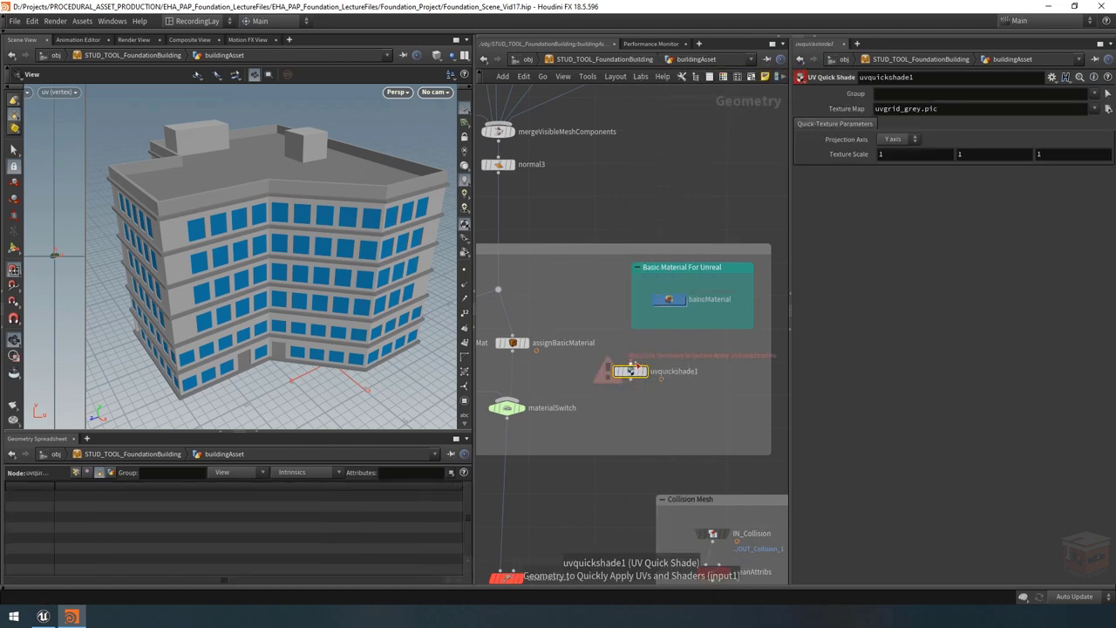
Step: Copy the texture map name uvgrid_grey.pic from the UV Quick Shade node and delete that node
left_click(946, 108)
key("ctrl+c")
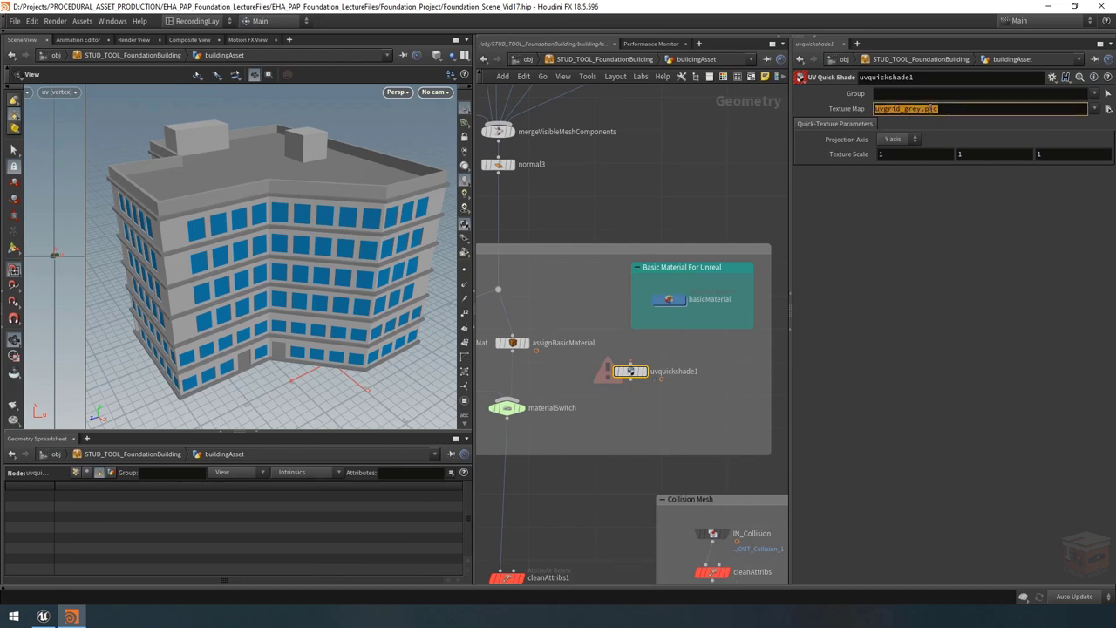
key("Delete")
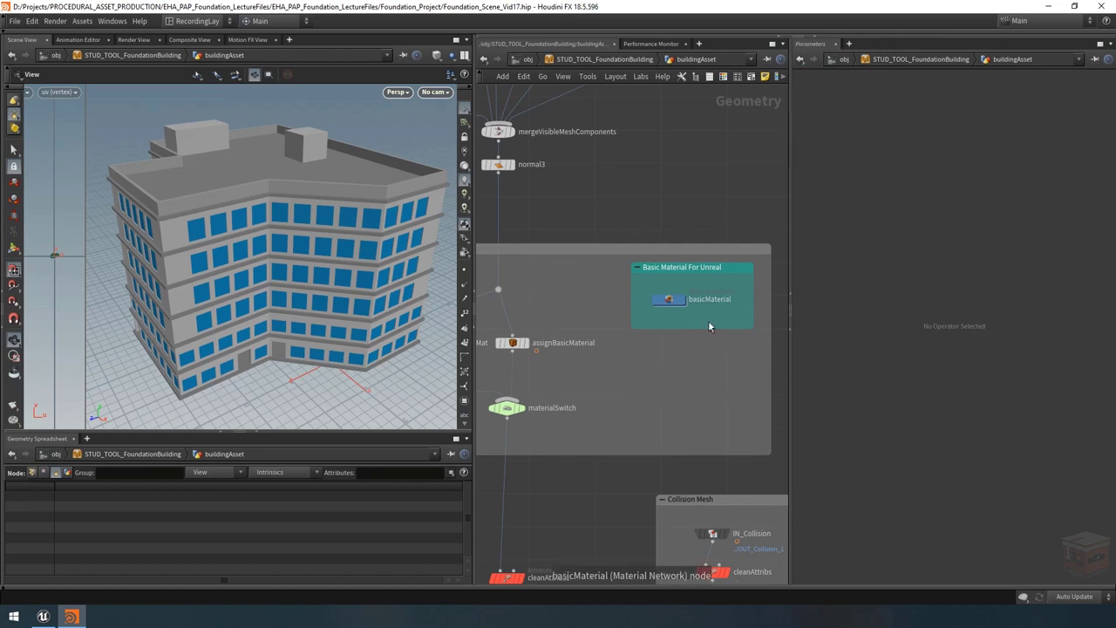
Step: Set basicMaterial's Texture parameter to uvgrid_grey.pic
left_click(669, 300)
left_click(941, 93)
key("ctrl+v")
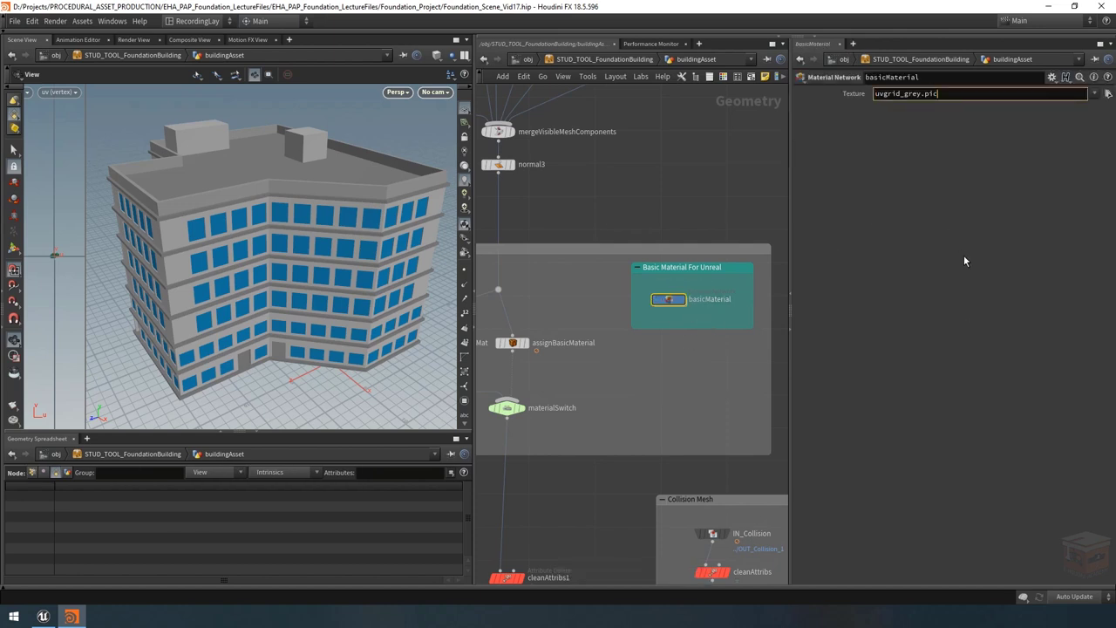
key("Return")
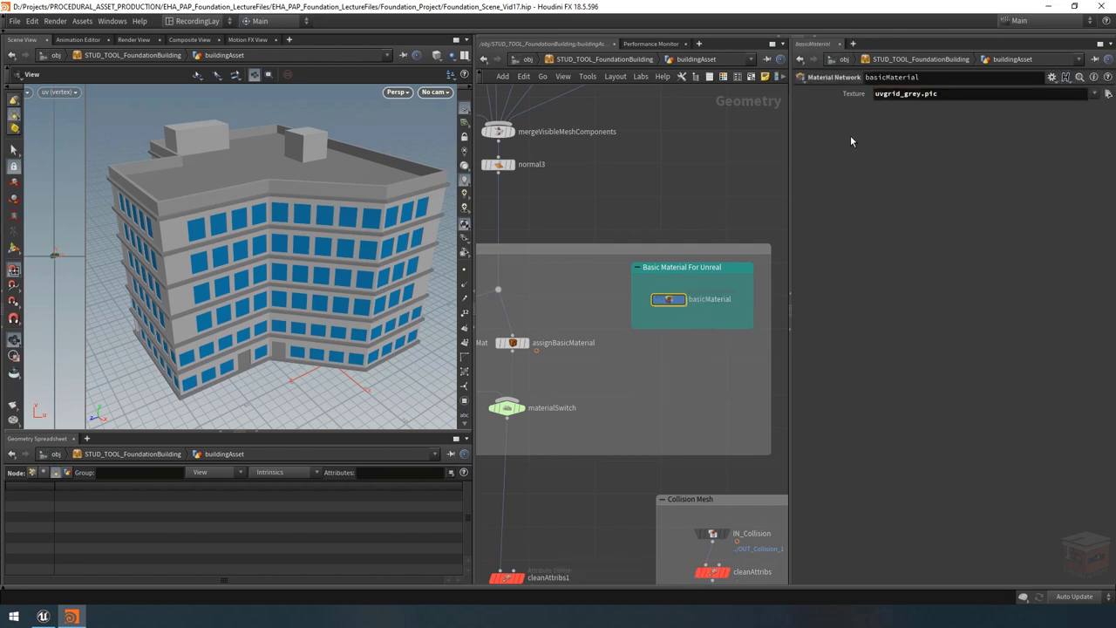
Step: Set the base color of the principled shader inside basicMaterial to white (1, 1, 1) and show its opacity settings
double_click(668, 299)
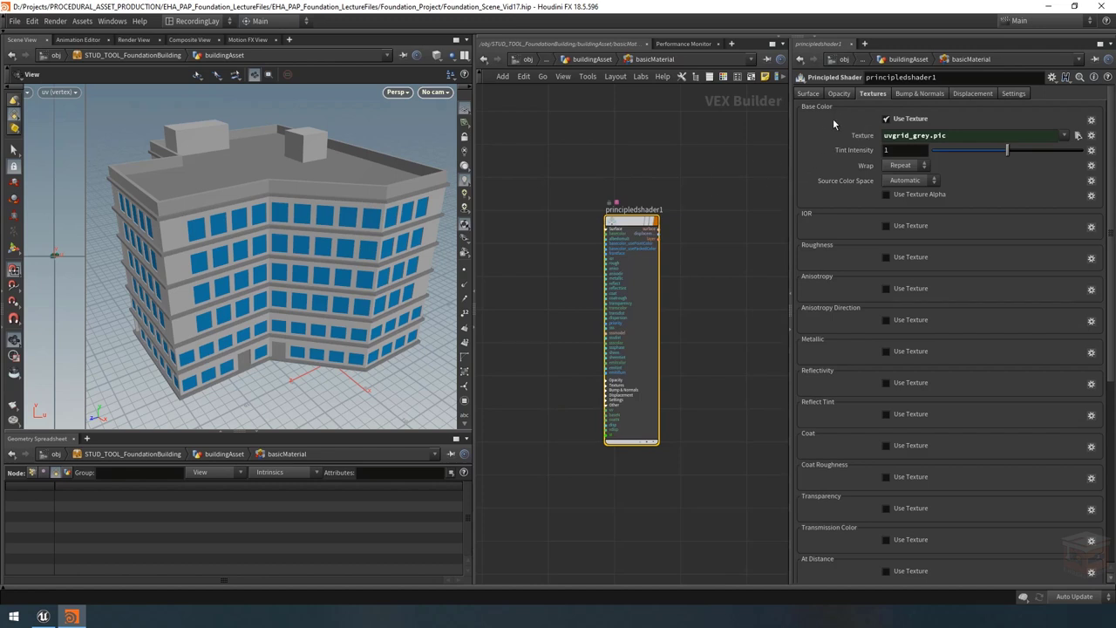
left_click(807, 94)
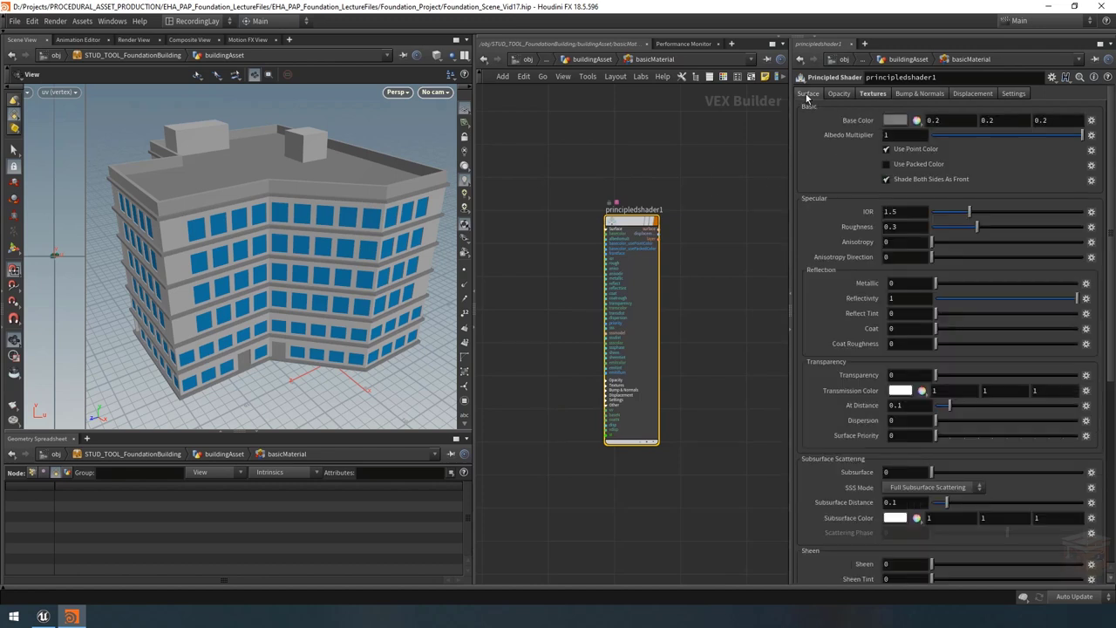
left_click(899, 123)
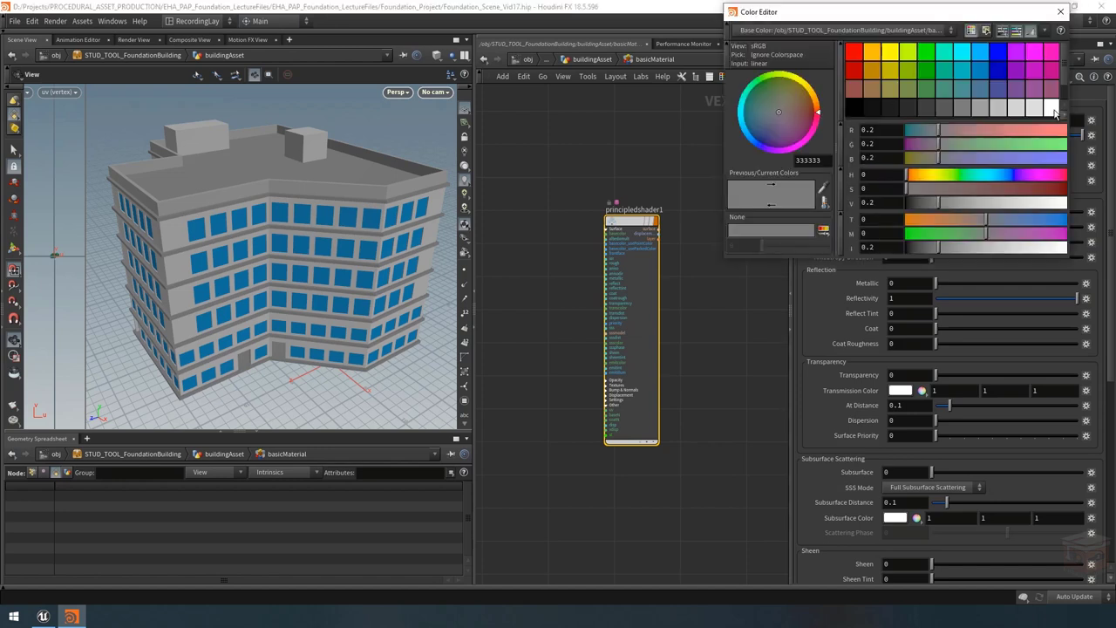
left_click(1053, 108)
left_click(1060, 11)
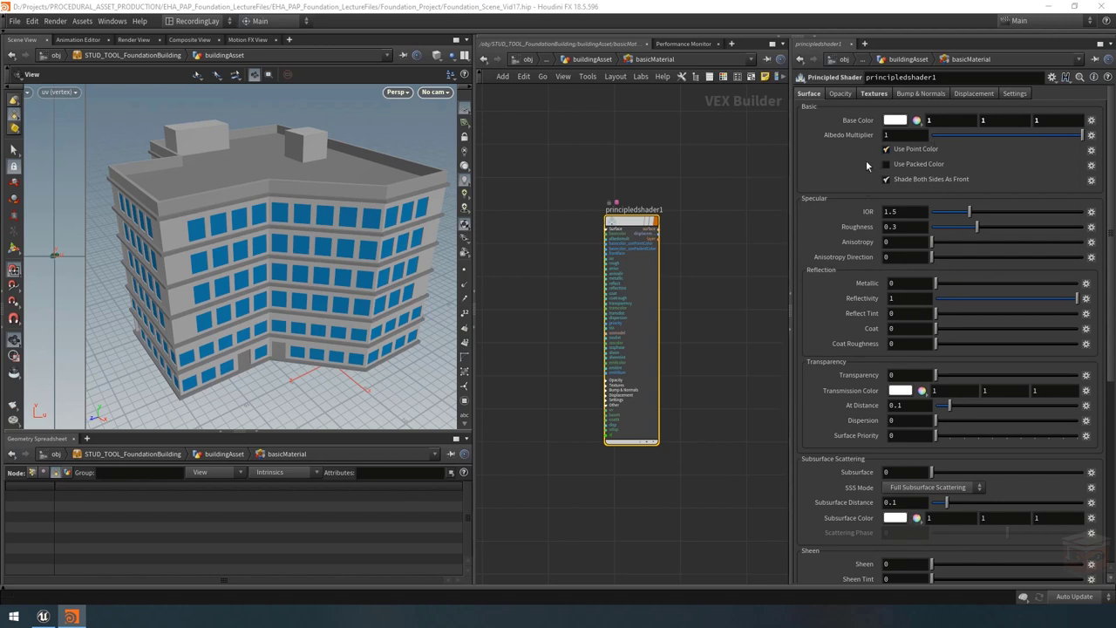
left_click(843, 93)
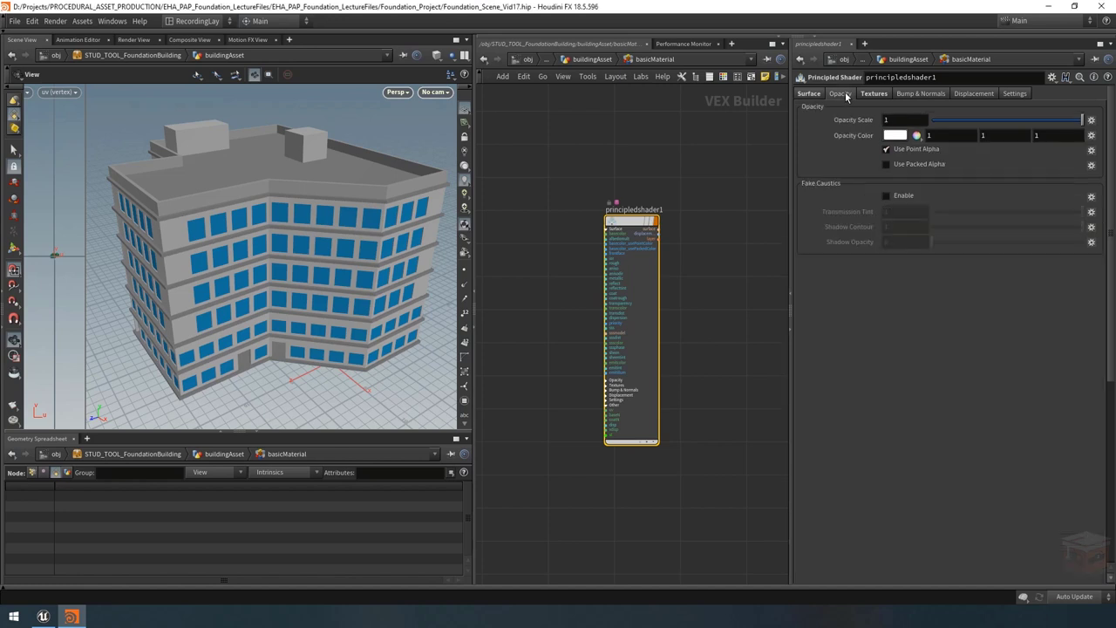
Step: Check the principled shader's texture settings, rename the shader BasicGrid, and return to the buildingAsset network
left_click(873, 93)
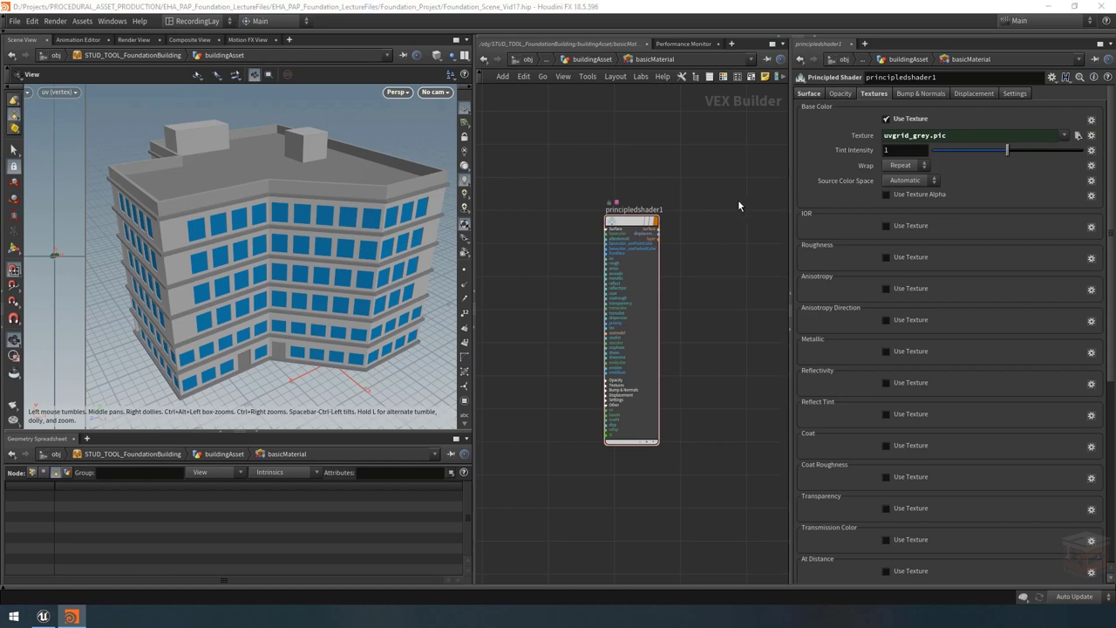
double_click(634, 210)
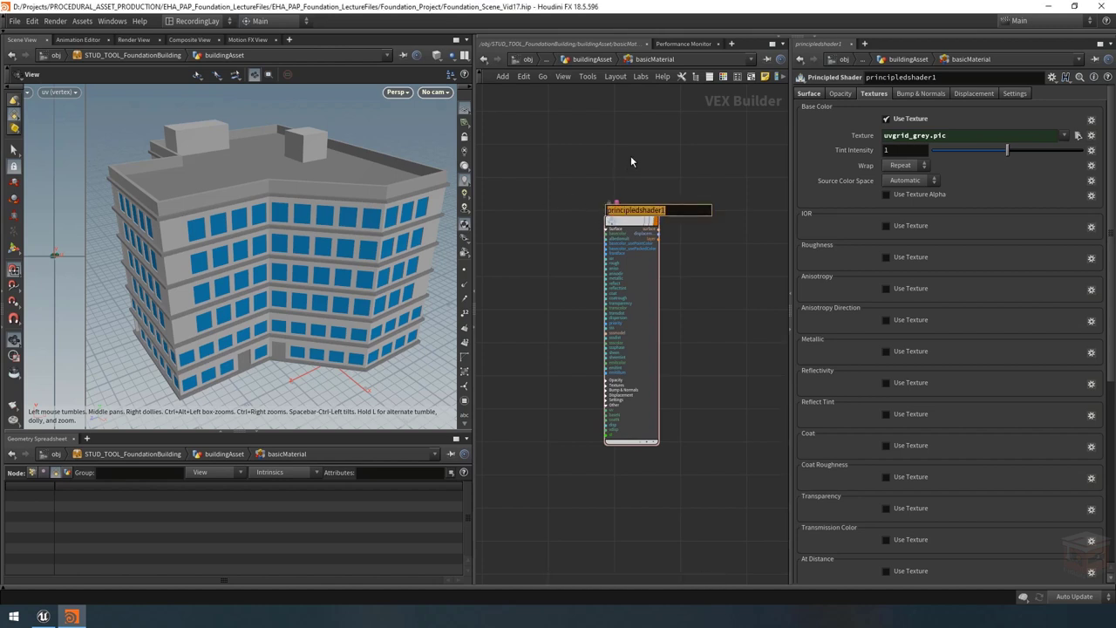
type("sicGrid")
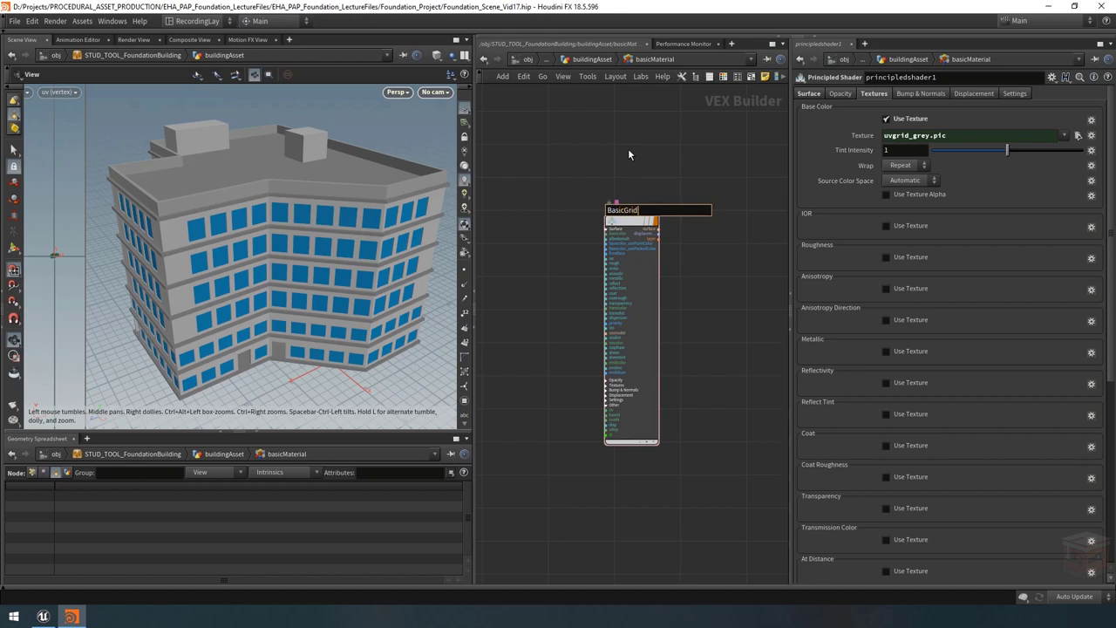
key("Return")
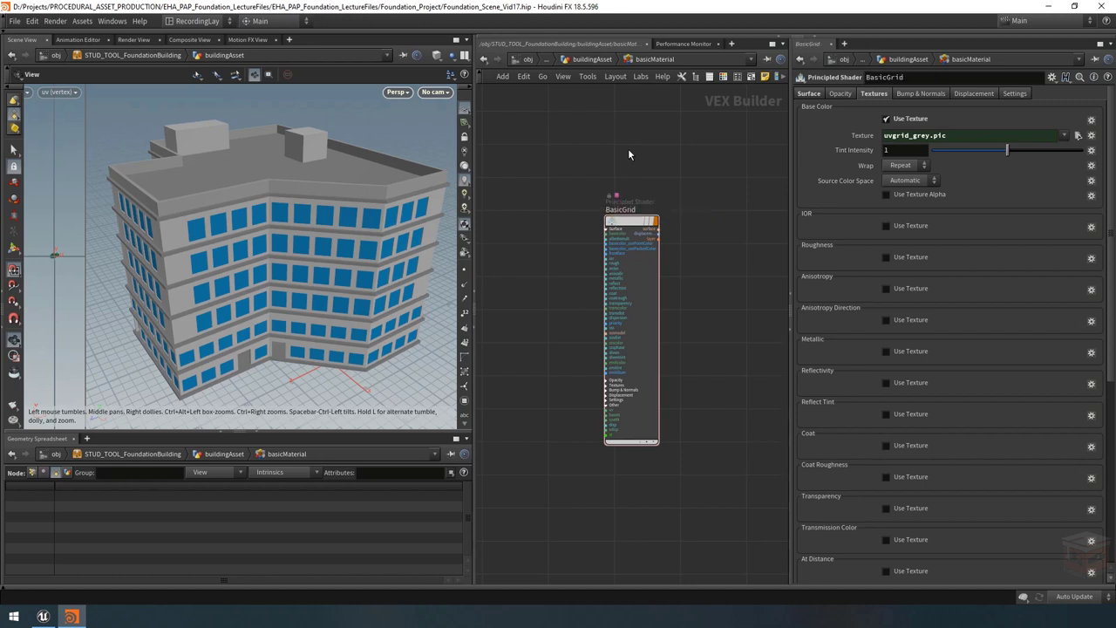
left_click(594, 59)
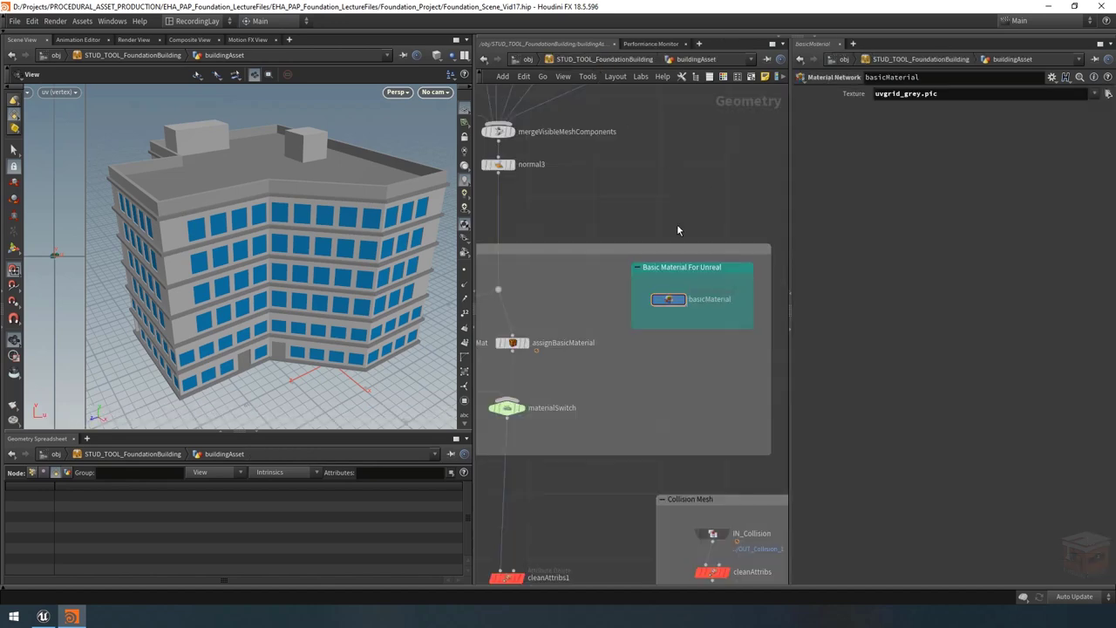
Step: Set assignBasicMaterial's material to the BasicGrid shader inside basicMaterial, using a relative path, and display the node
left_click(607, 329)
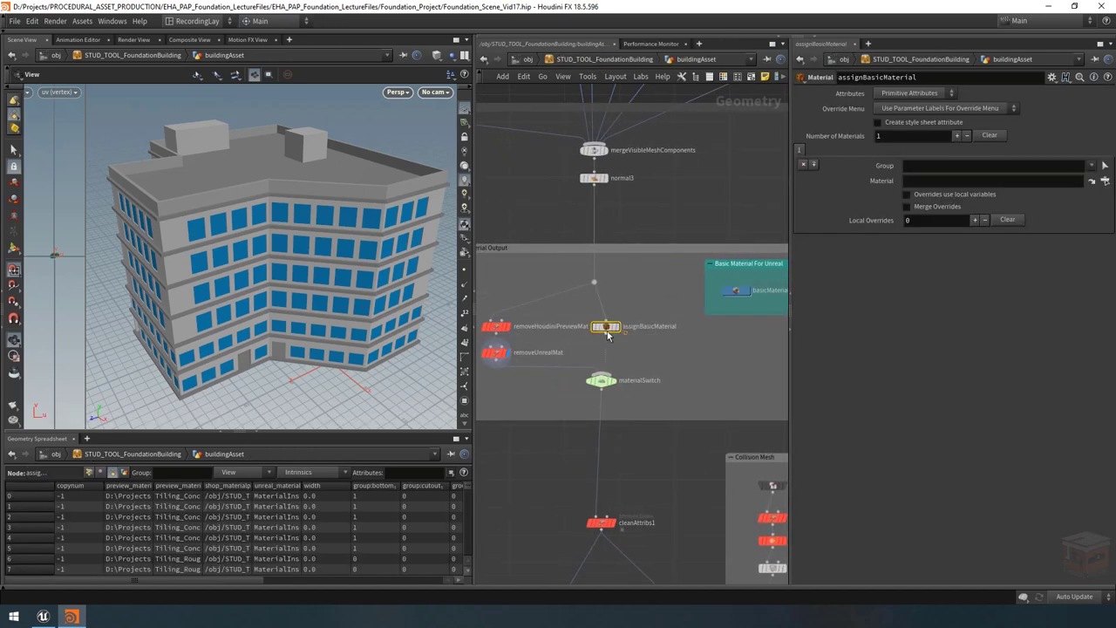
mouse_move(606, 333)
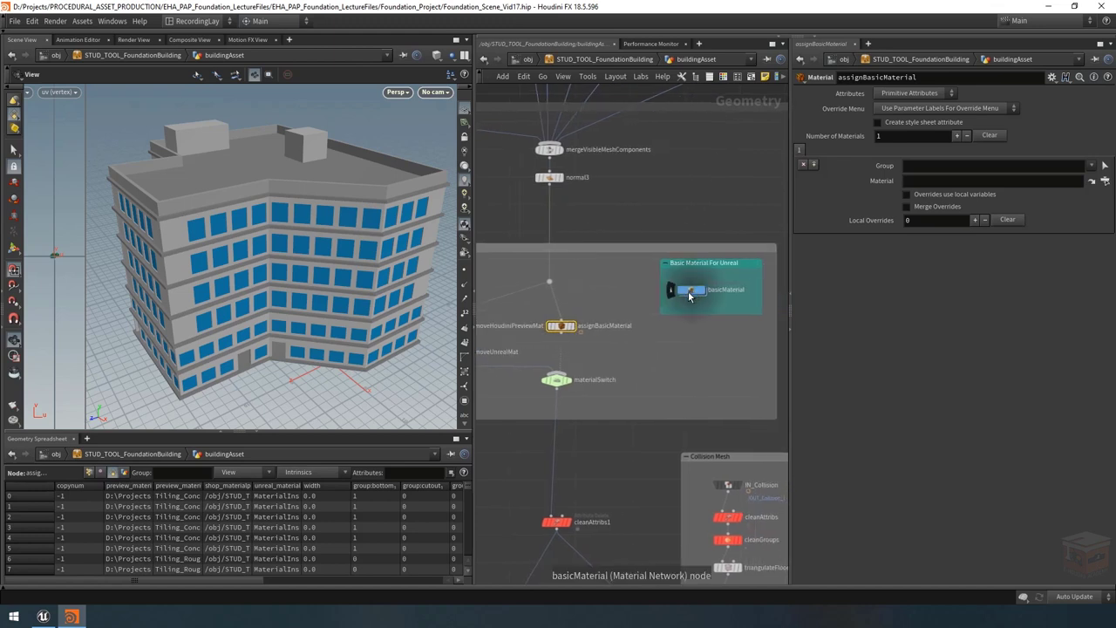
left_click(1105, 182)
left_click_drag(1068, 86, 631, 46)
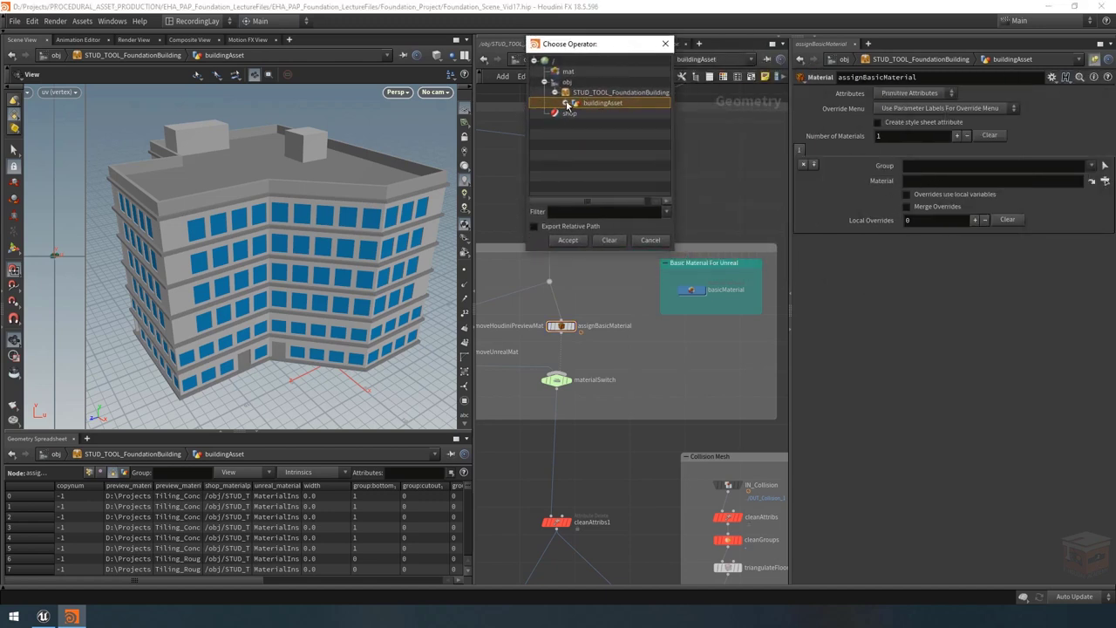
left_click(576, 210)
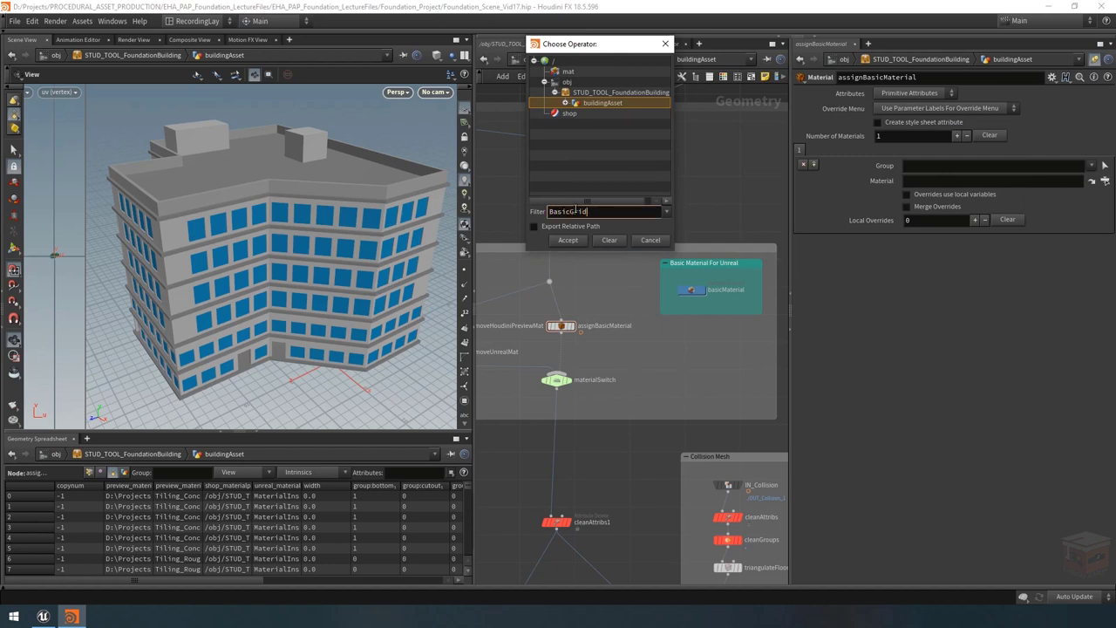
type("BasicGrid")
key("Return")
left_click(565, 93)
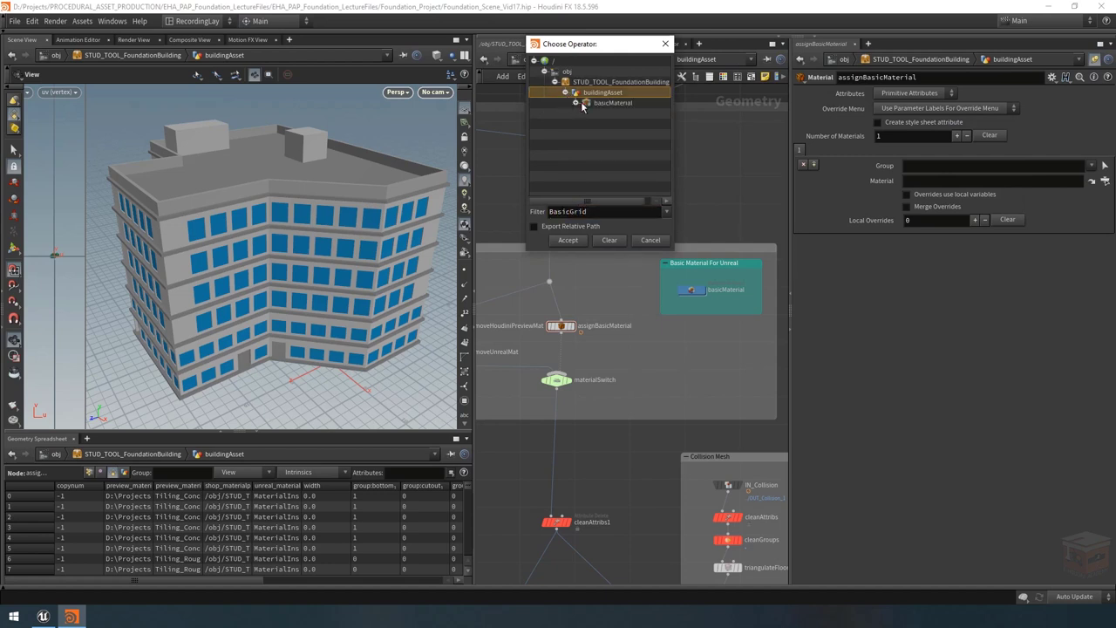
left_click(576, 103)
left_click(616, 115)
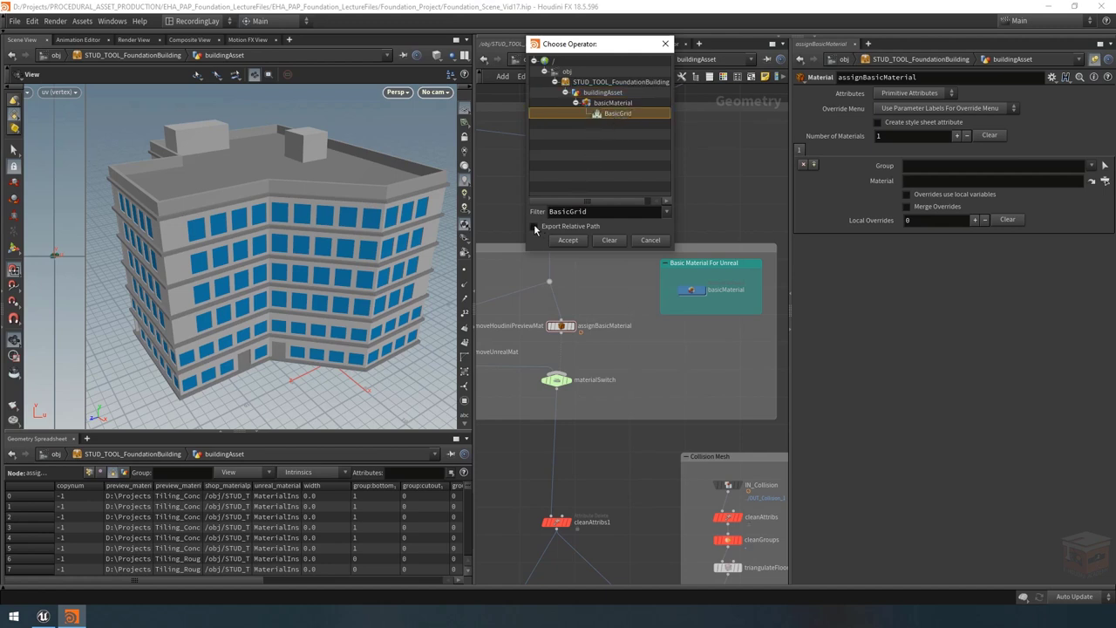
left_click(533, 228)
left_click(568, 241)
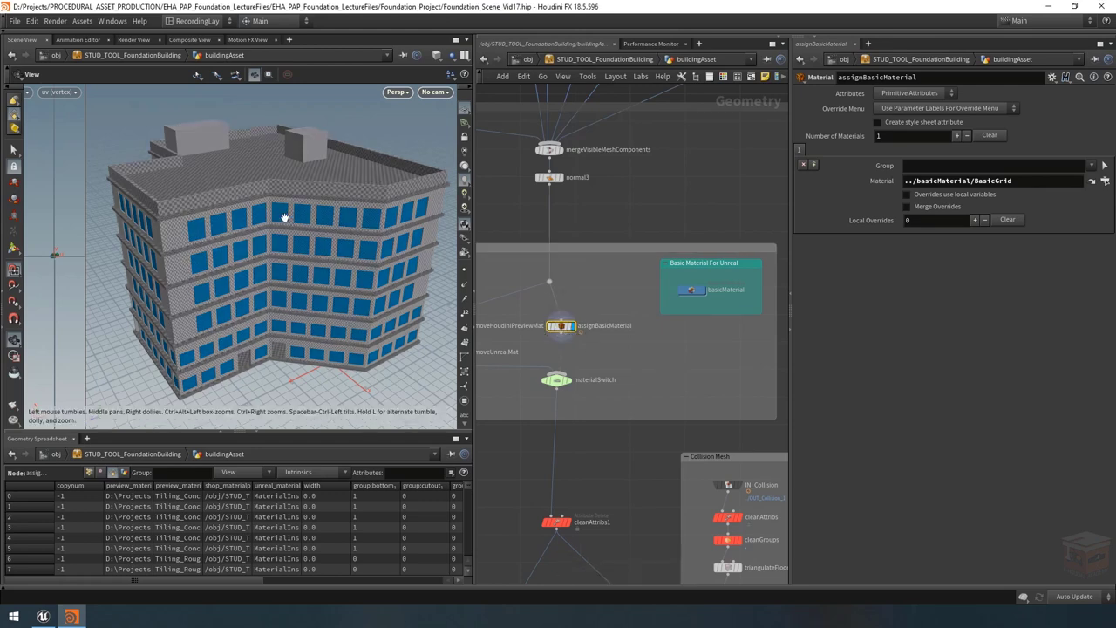
Step: Examine the grid texture on the building's facade, the node network around assignBasicMaterial, and its primitive attributes in the geometry spreadsheet
scroll(304, 216, "up", 10)
scroll(305, 217, "down", 5)
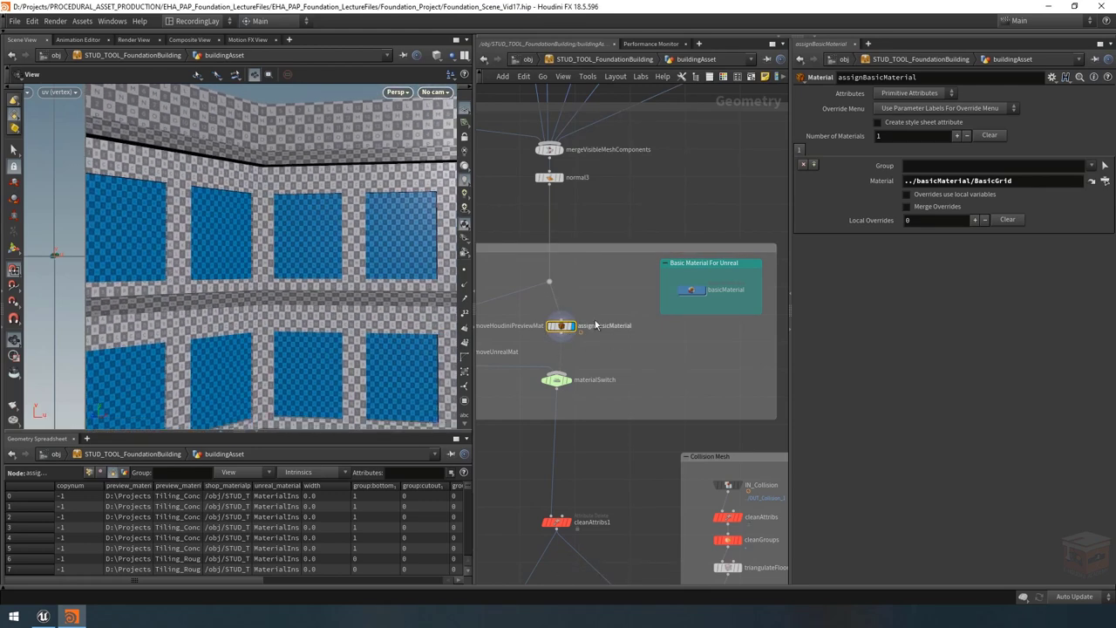
scroll(600, 330, "up", 5)
left_click_drag(572, 332, 568, 337)
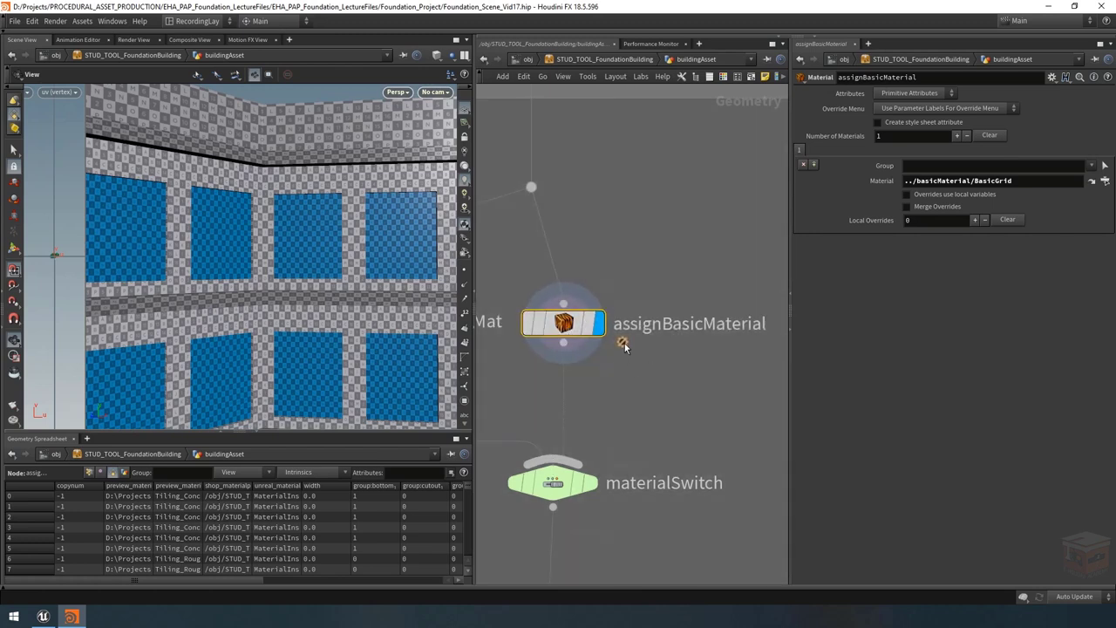
scroll(622, 347, "down", 6)
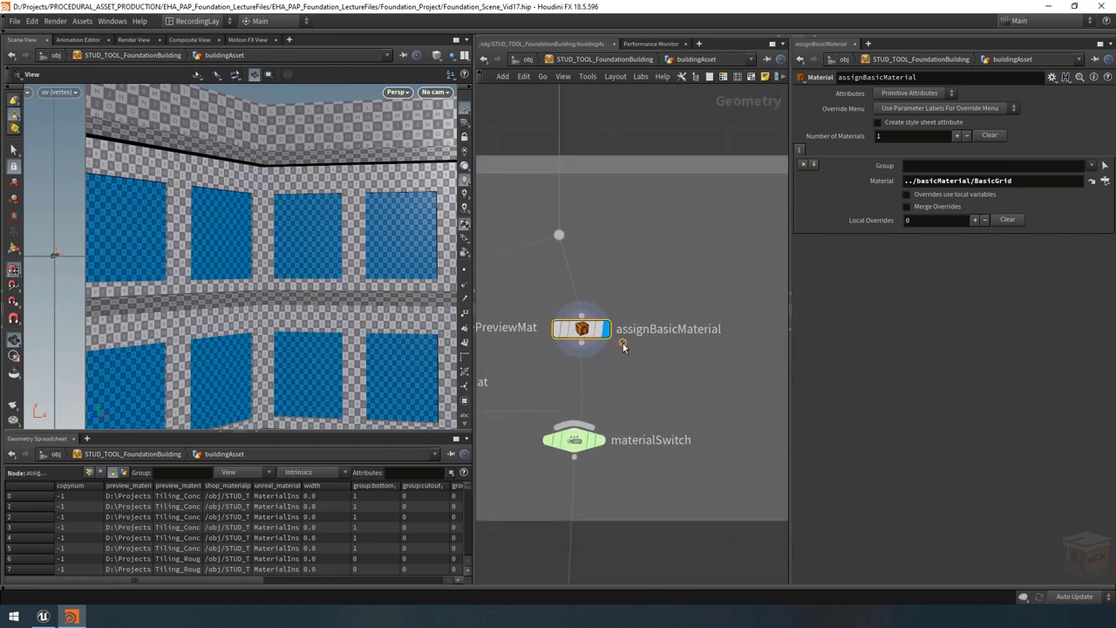
scroll(610, 336, "down", 5)
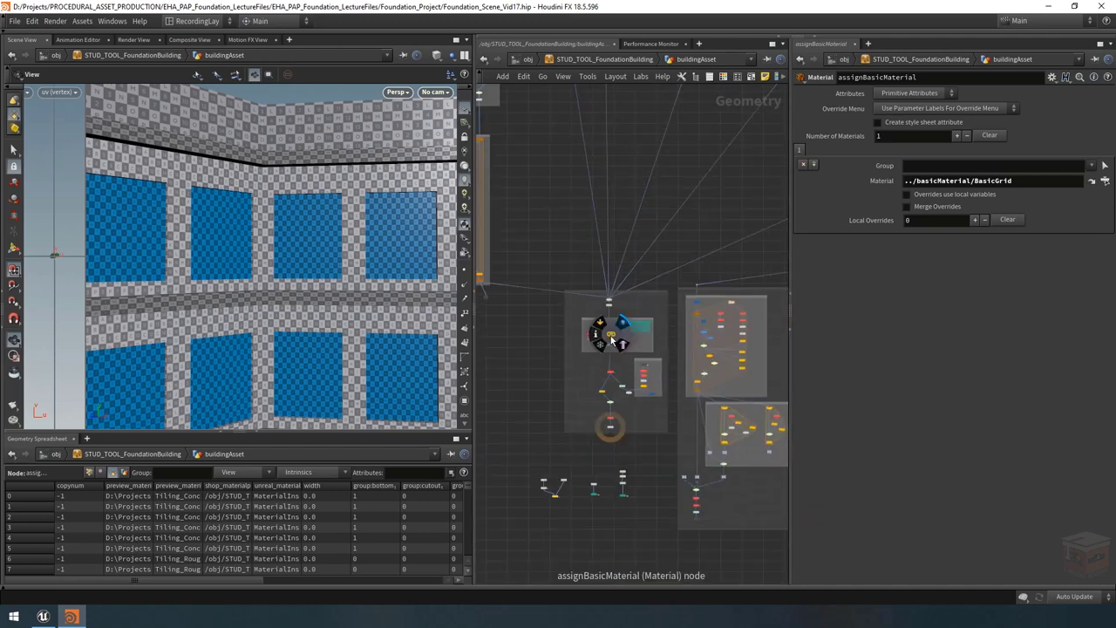
mouse_move(534, 277)
scroll(534, 277, "up", 8)
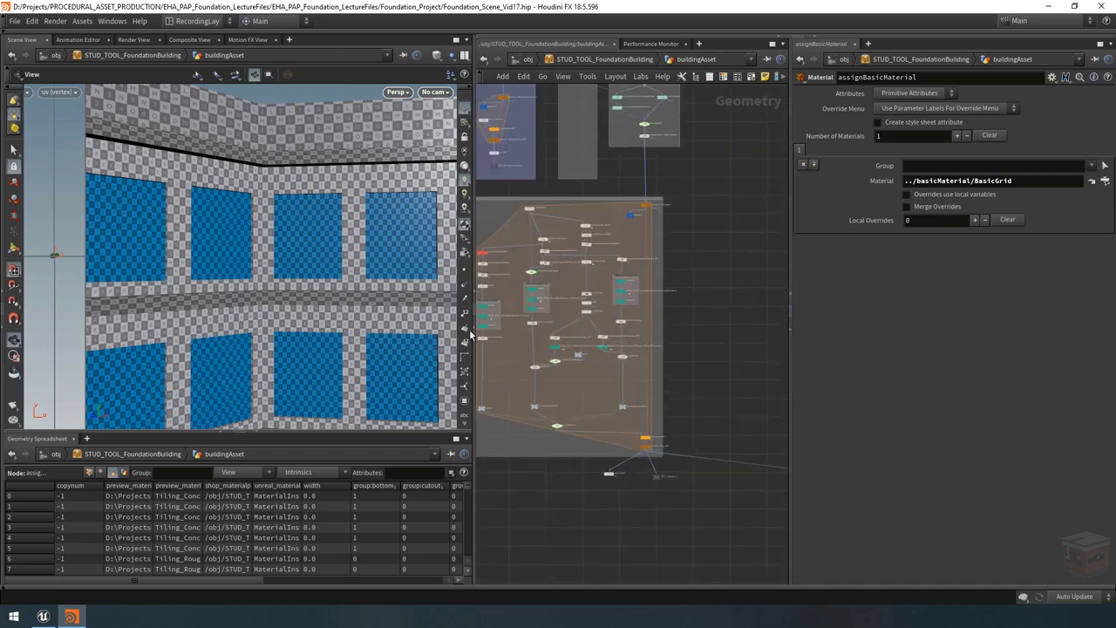
scroll(633, 320, "down", 7)
scroll(572, 336, "up", 8)
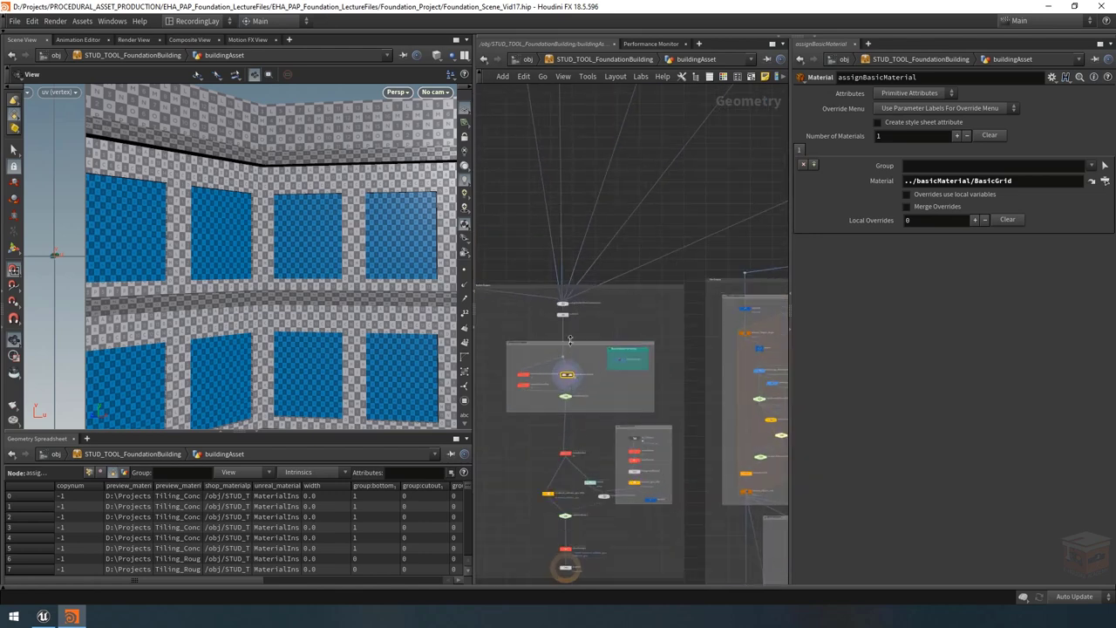
scroll(627, 390, "up", 2)
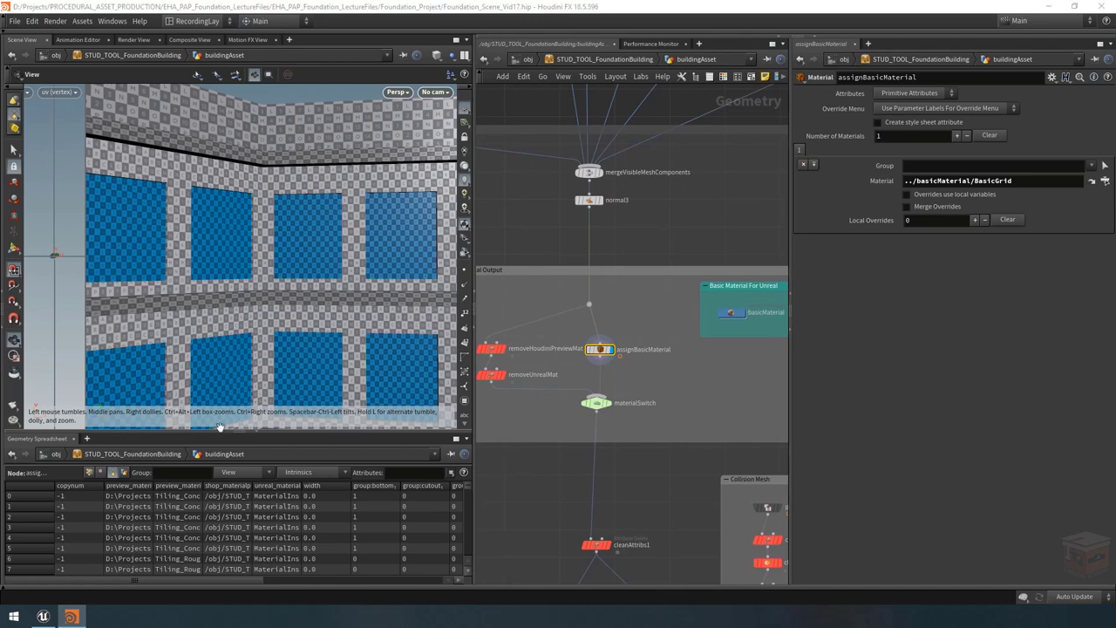
left_click_drag(303, 270, 342, 279)
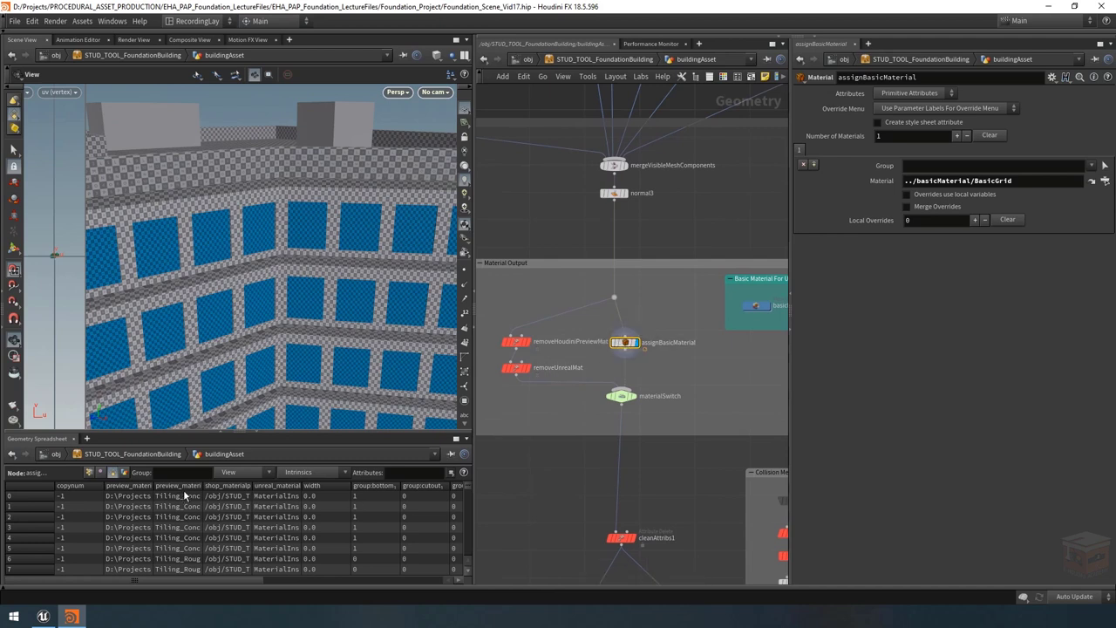
scroll(633, 347, "up", 2)
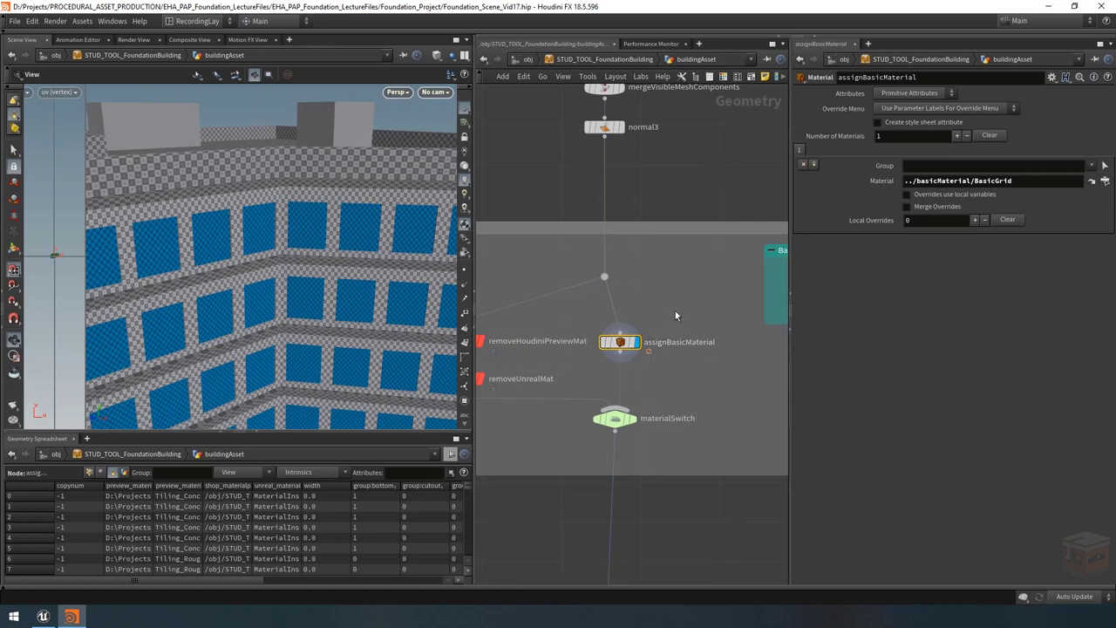
Step: Duplicate removeUnrealMat, insert the copy between assignBasicMaterial and materialSwitch, and display its result
left_click_drag(675, 310, 626, 348)
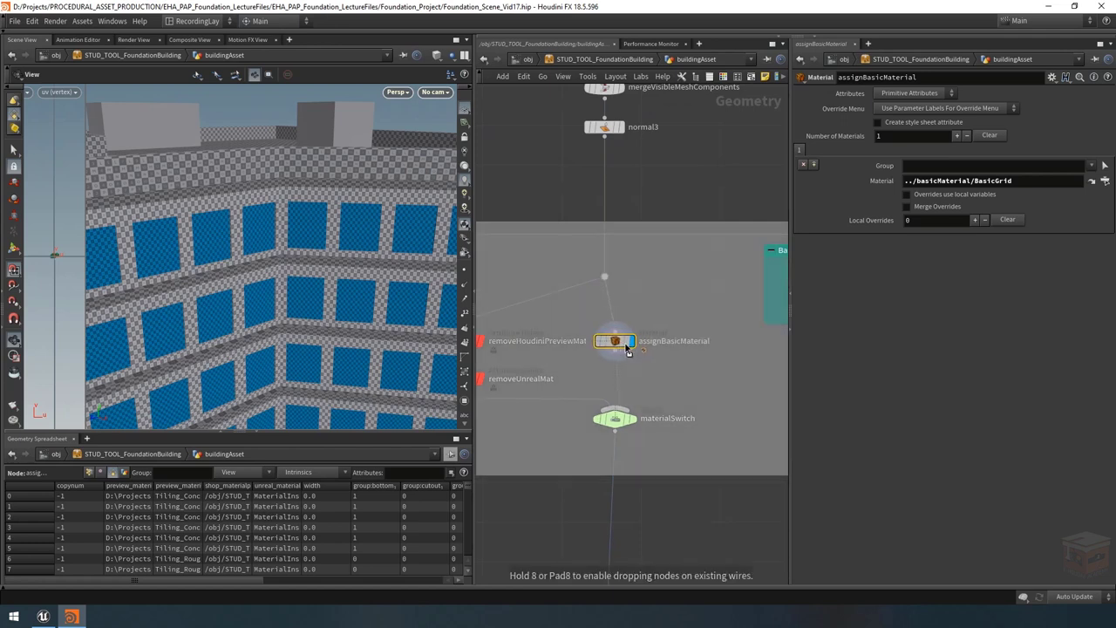
middle_click_drag(495, 357, 525, 341)
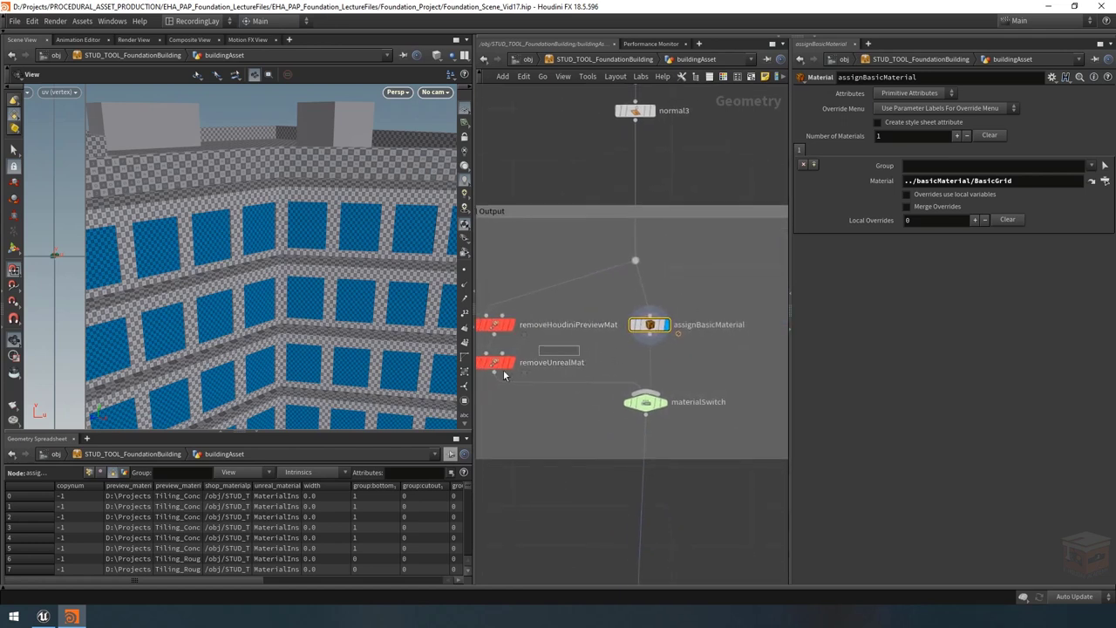
left_click(558, 361)
key("ctrl+c")
key("ctrl+v")
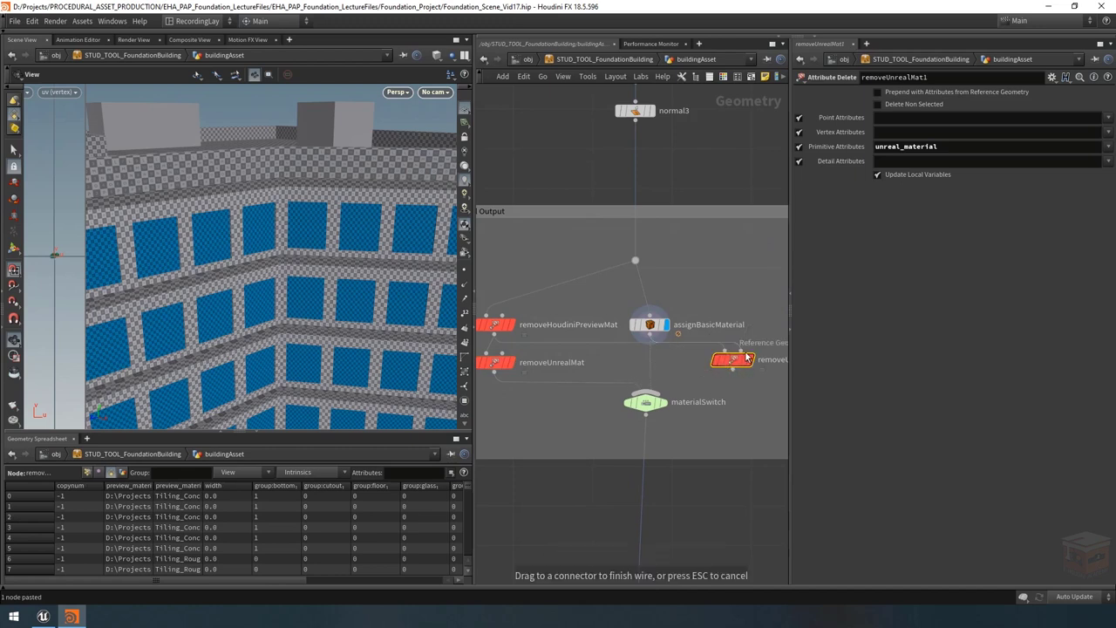
left_click_drag(732, 360, 656, 362)
middle_click_drag(719, 378, 685, 379)
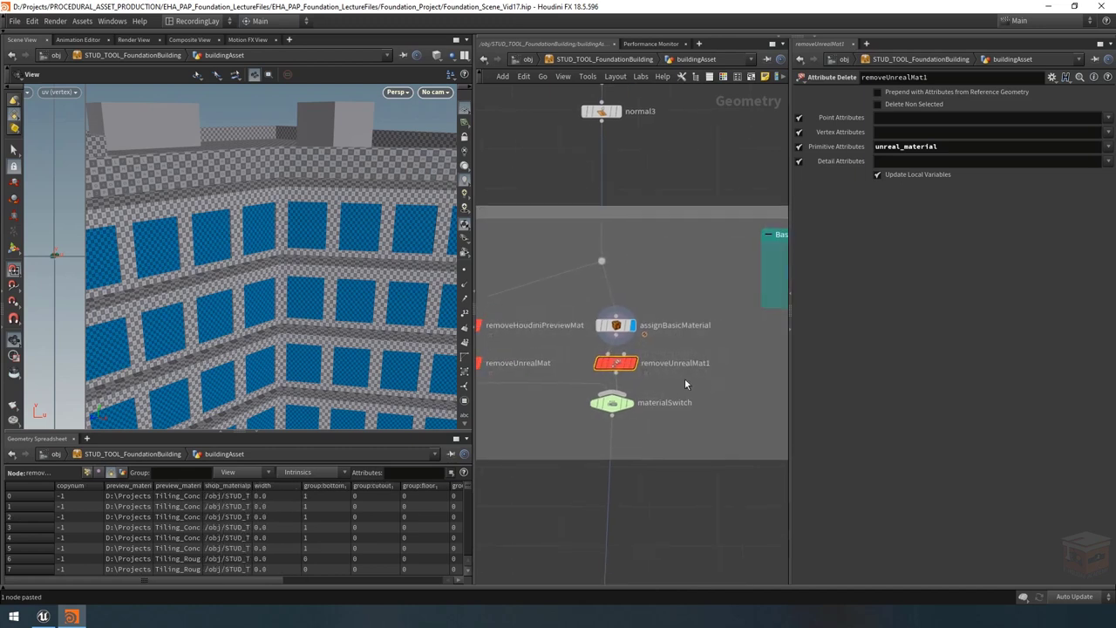
mouse_move(635, 362)
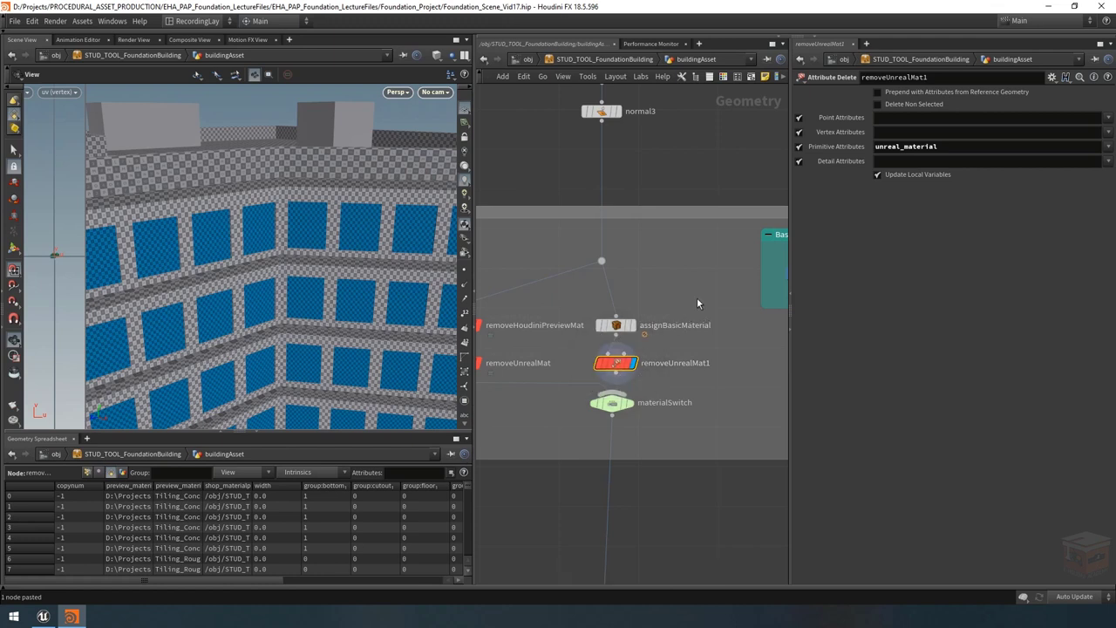
Step: Inspect assignBasicMaterial's full shop_materialpath values in the geometry spreadsheet and the base color texture of the BasicGrid shader
left_click_drag(696, 297, 602, 335)
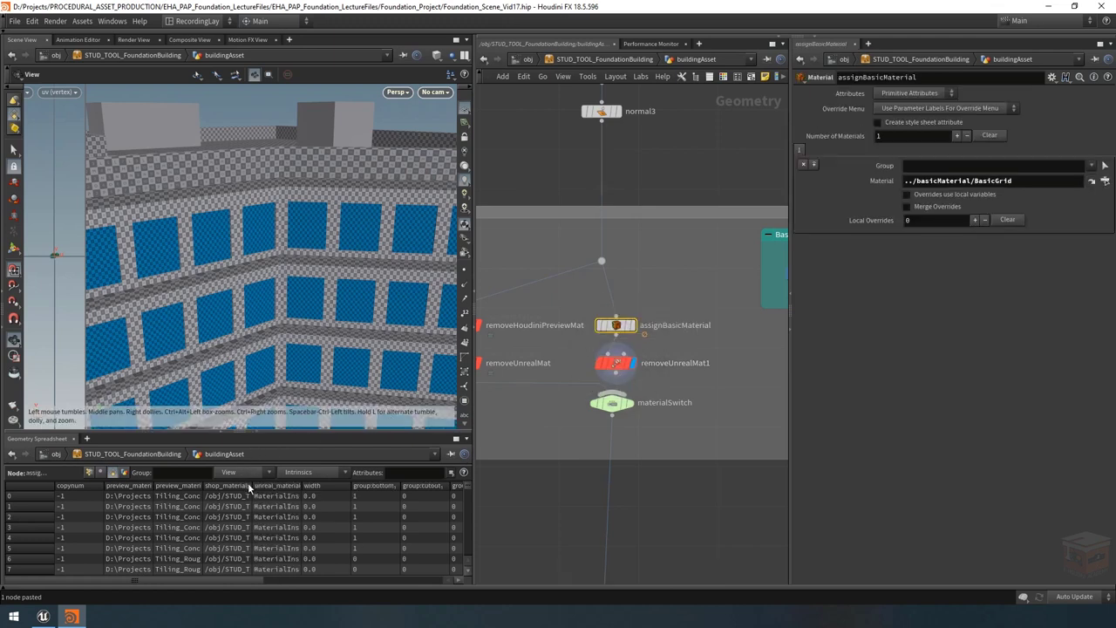
left_click_drag(250, 486, 408, 485)
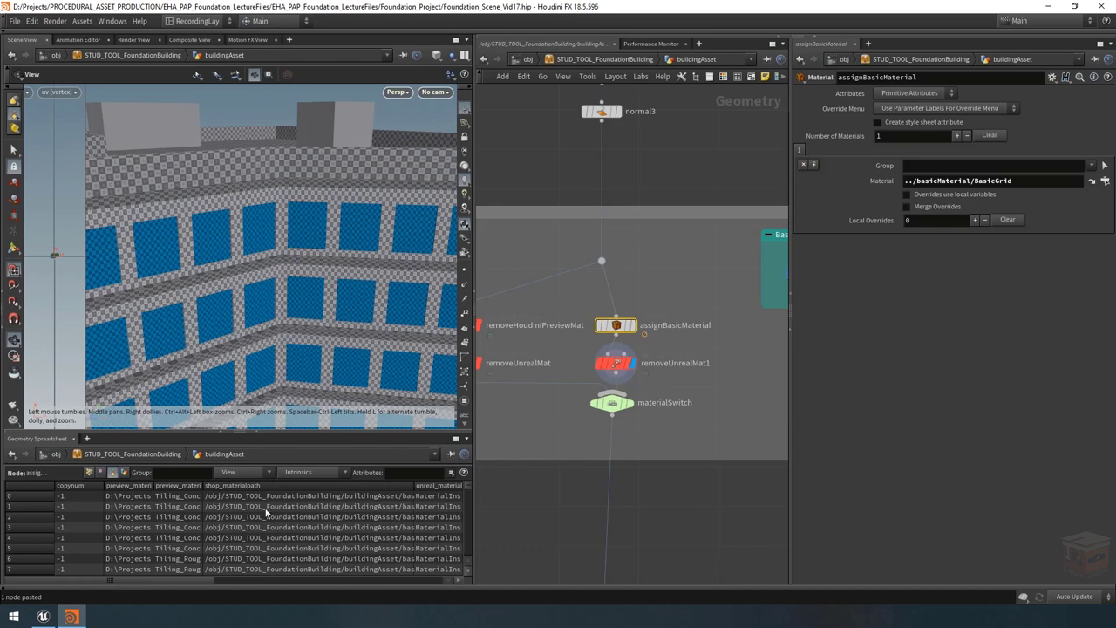
middle_click_drag(679, 318, 642, 287)
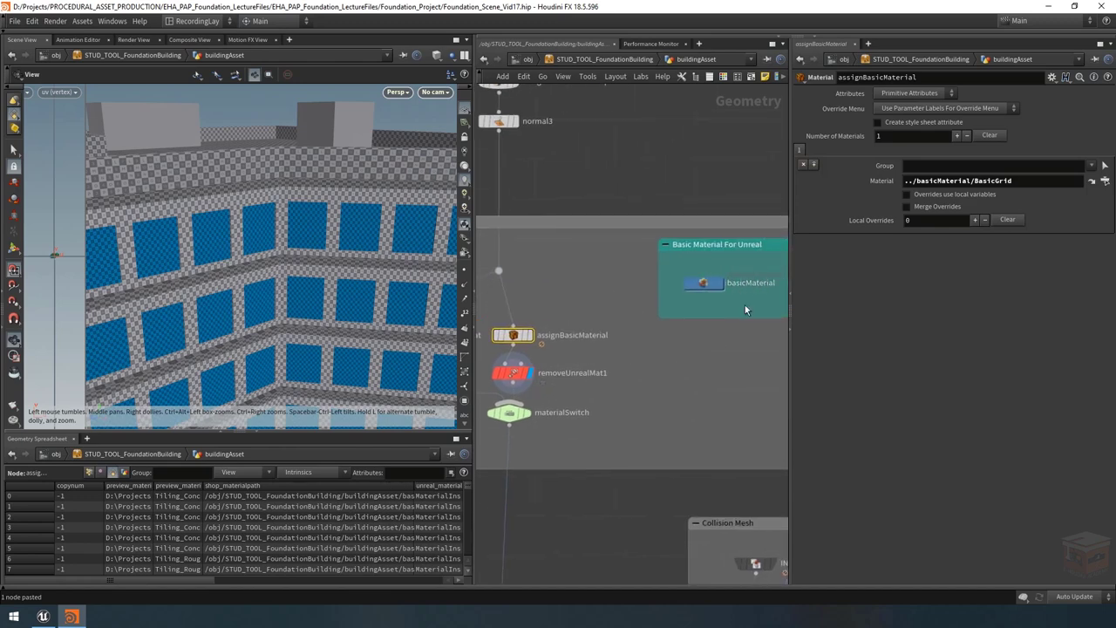
scroll(713, 344, "down", 2)
middle_click_drag(713, 344, 666, 343)
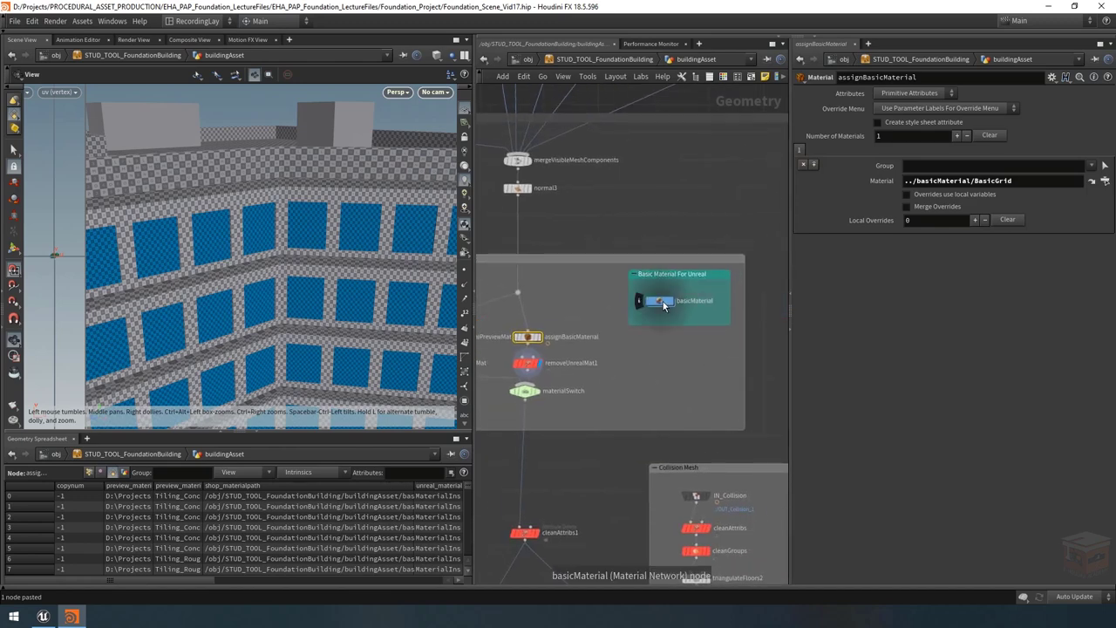
double_click(661, 301)
left_click_drag(523, 309, 524, 310)
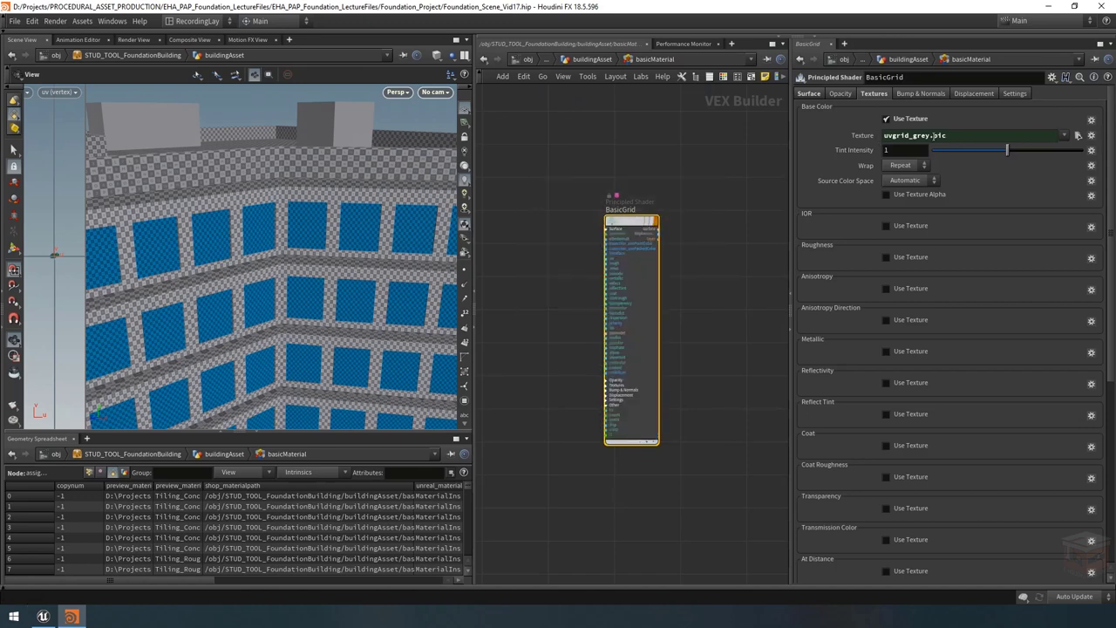
left_click(589, 59)
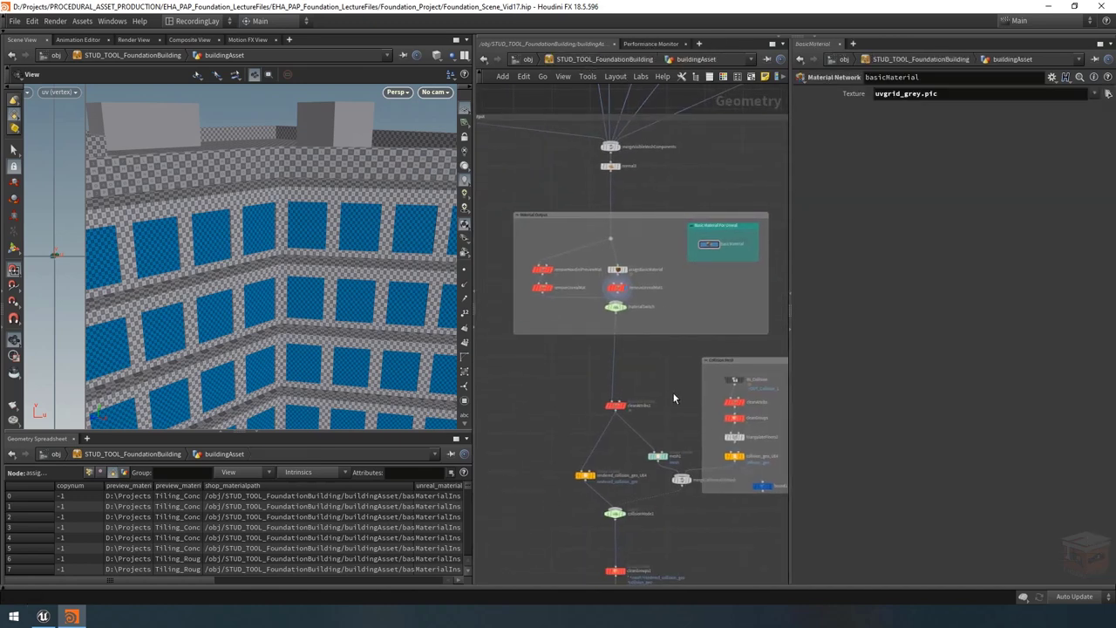
Step: Move the two remove nodes of the preview branch, assignBasicMaterial and the node below it slightly up, away from materialSwitch
scroll(643, 218, "up", 3)
mouse_move(602, 316)
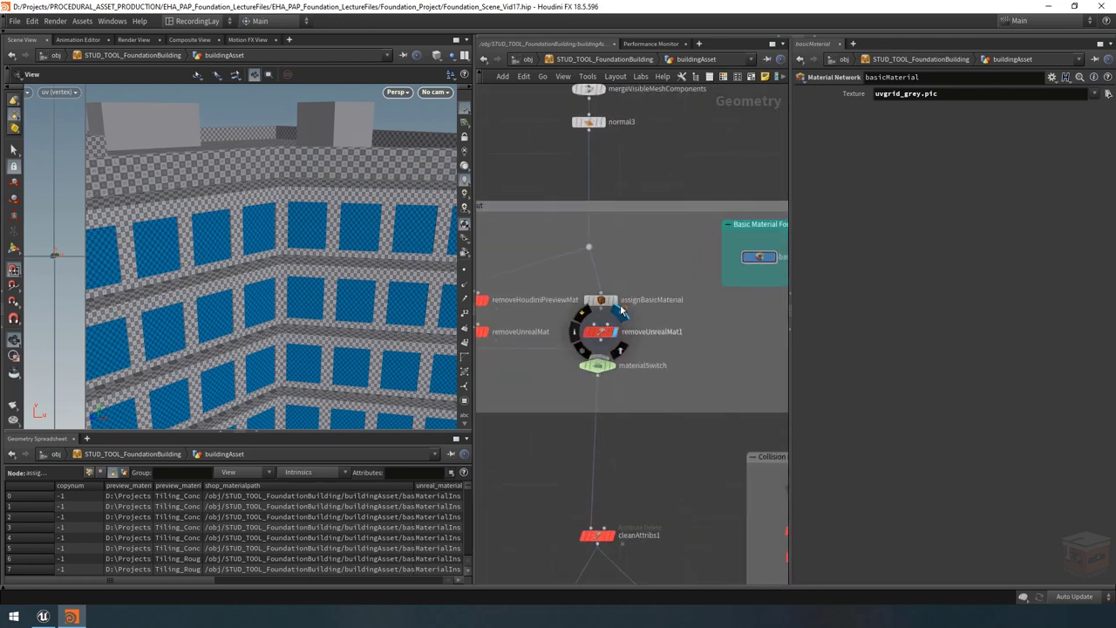
middle_click_drag(651, 277, 685, 287)
left_click_drag(686, 287, 511, 342)
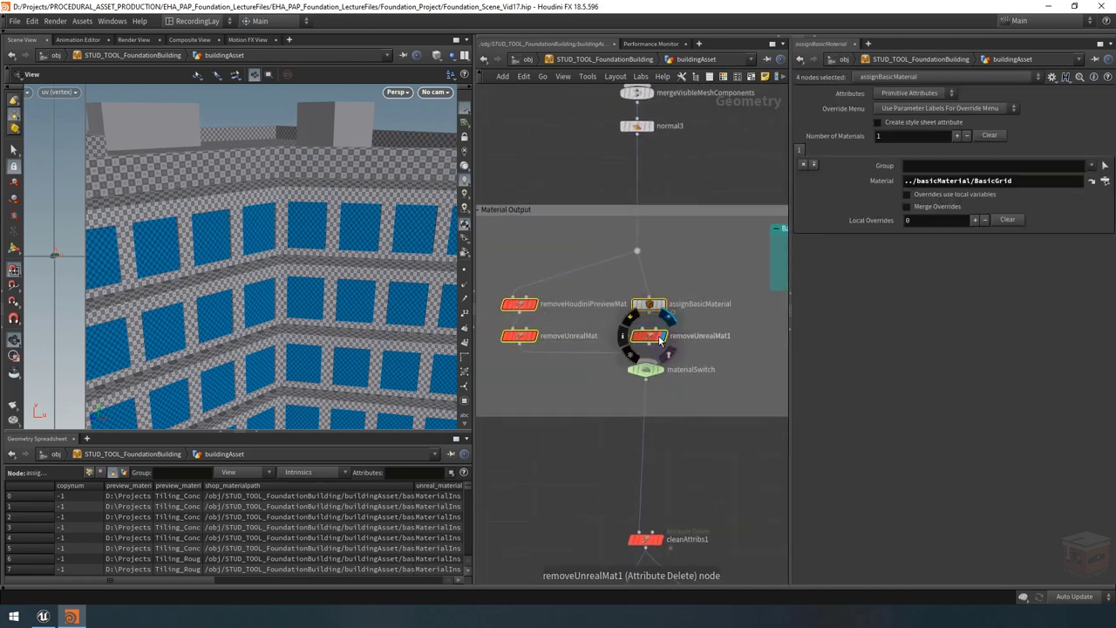
left_click_drag(660, 341, 660, 327)
middle_click_drag(701, 259, 644, 263)
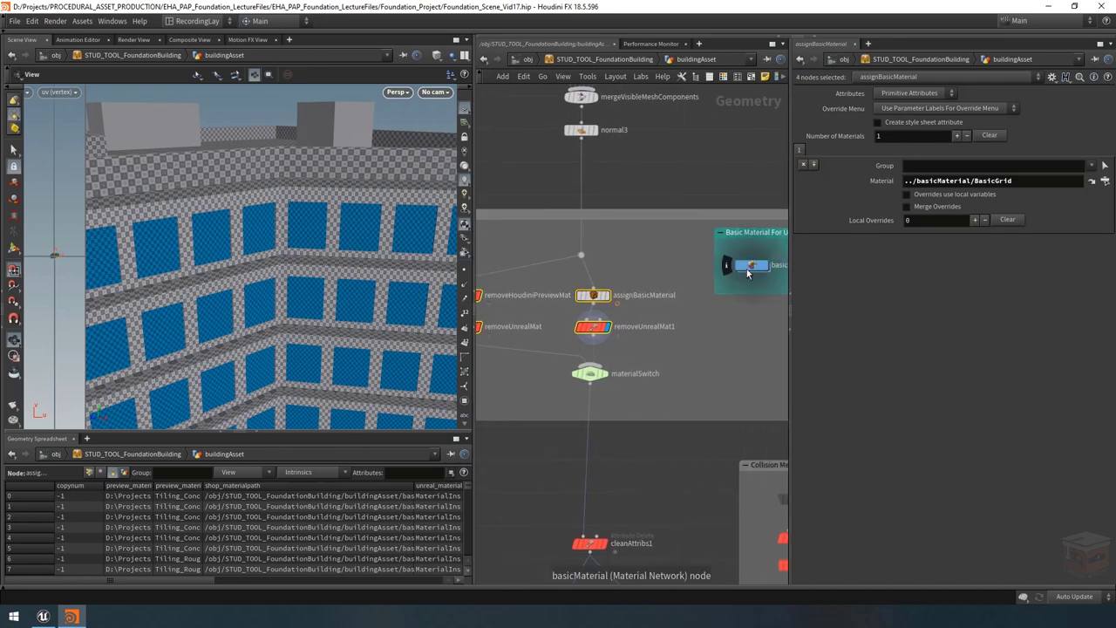
Step: Widen the Material Output network box slightly and move the Basic Material For Unreal box further away from assignBasicMaterial
middle_click_drag(747, 269, 677, 271)
left_click(644, 352)
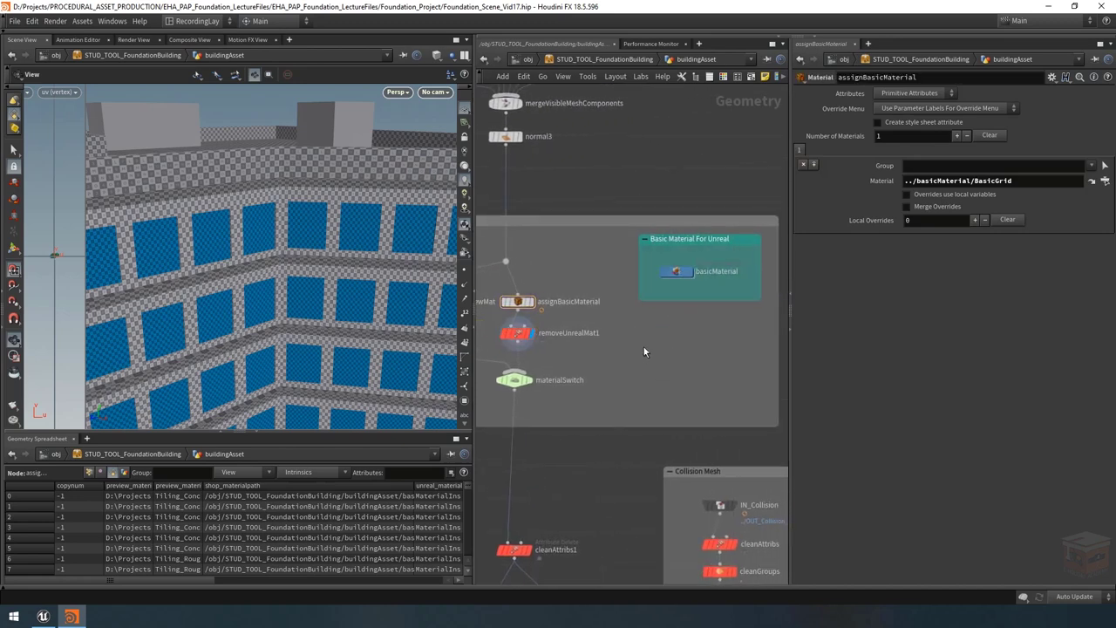
scroll(677, 354, "down", 3)
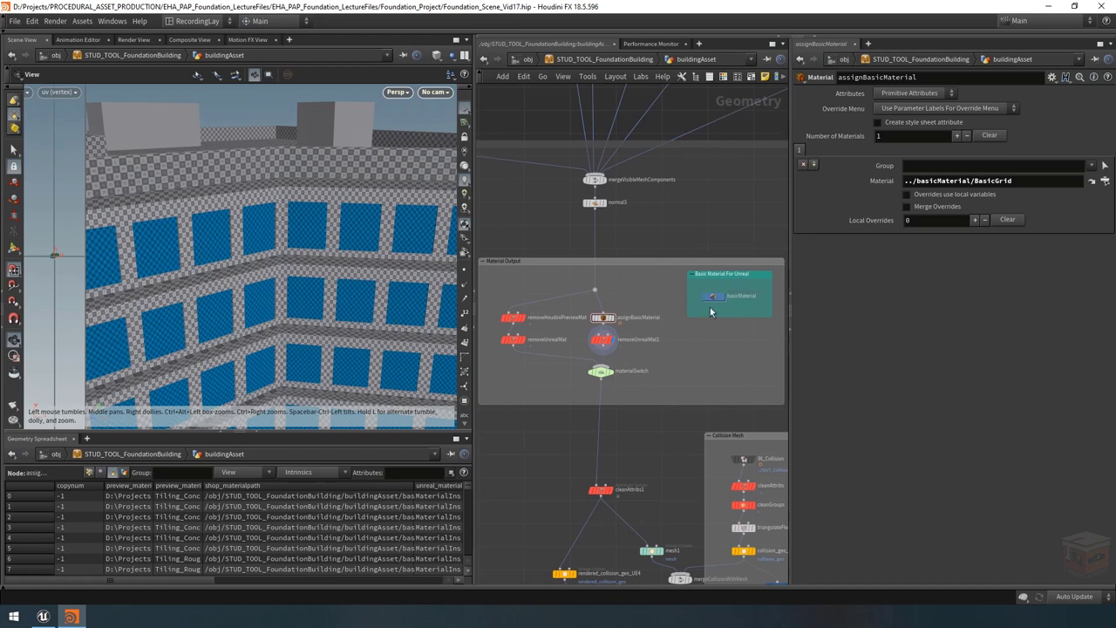
middle_click_drag(717, 347, 641, 351)
left_click_drag(732, 339, 747, 343)
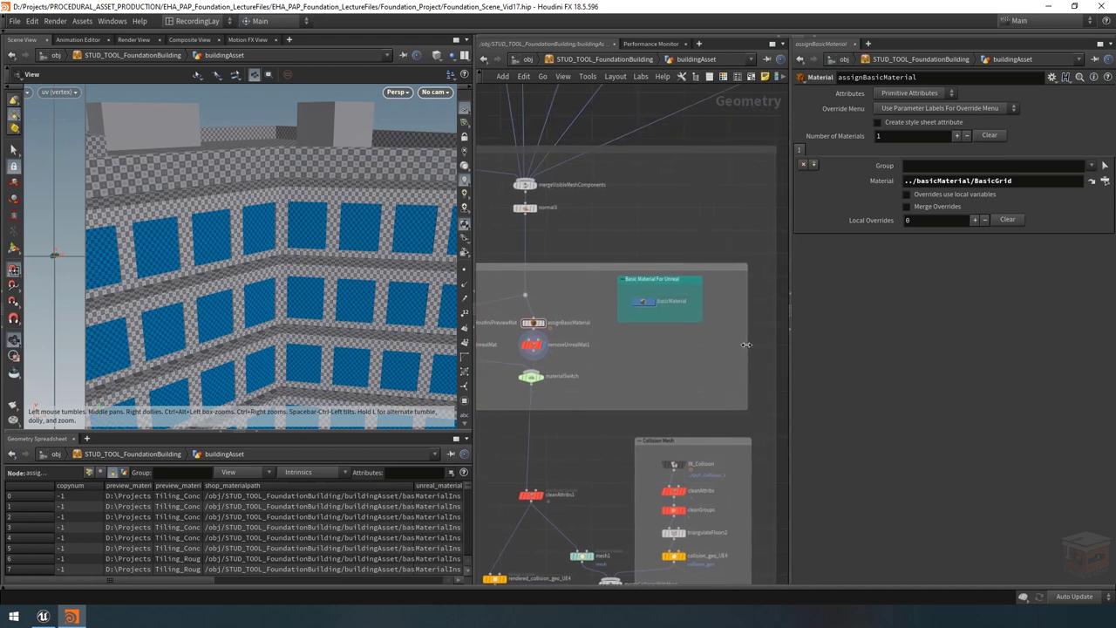
left_click_drag(677, 279, 716, 279)
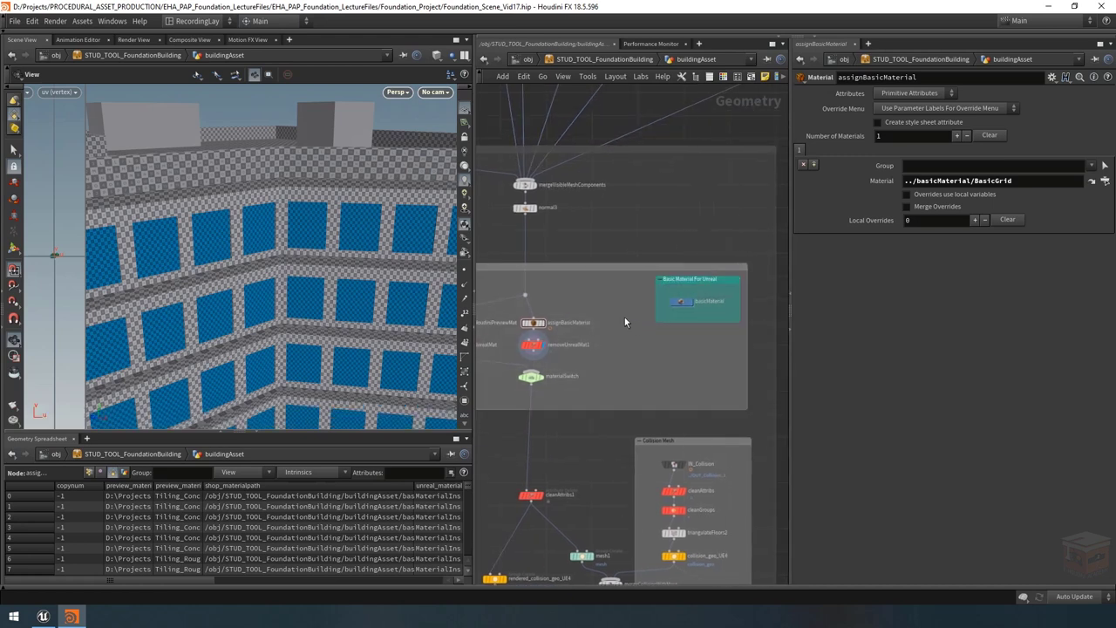
Step: Display the result of materialSwitch and examine the whole building in the scene view
middle_click_drag(625, 317, 727, 317)
scroll(729, 340, "up", 3)
middle_click_drag(730, 358, 683, 351)
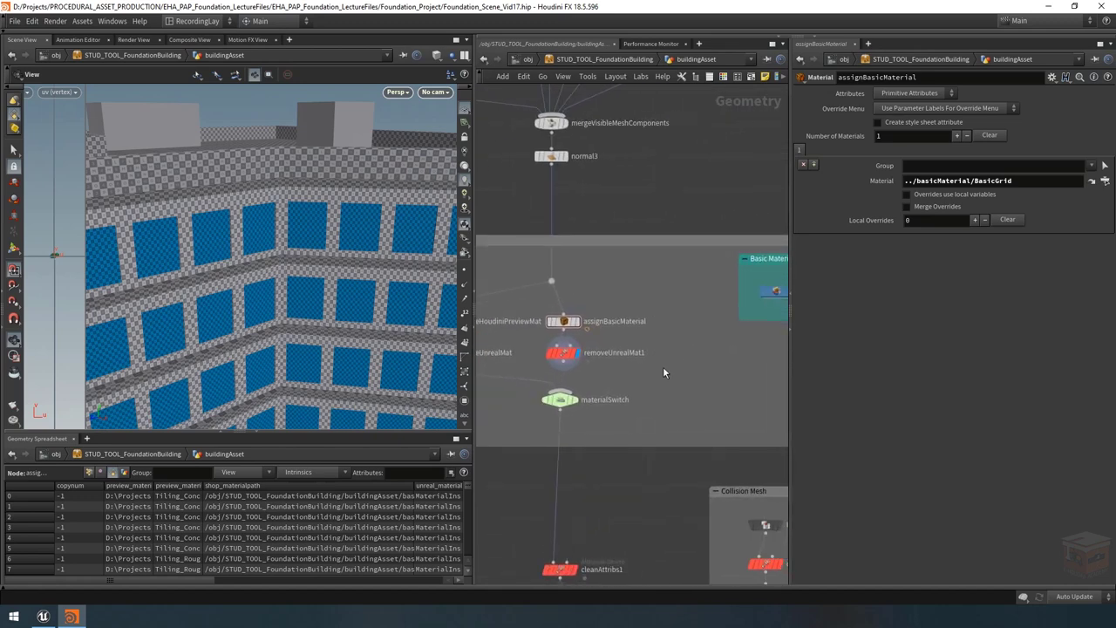
key("ctrl+v")
scroll(661, 368, "down", 3)
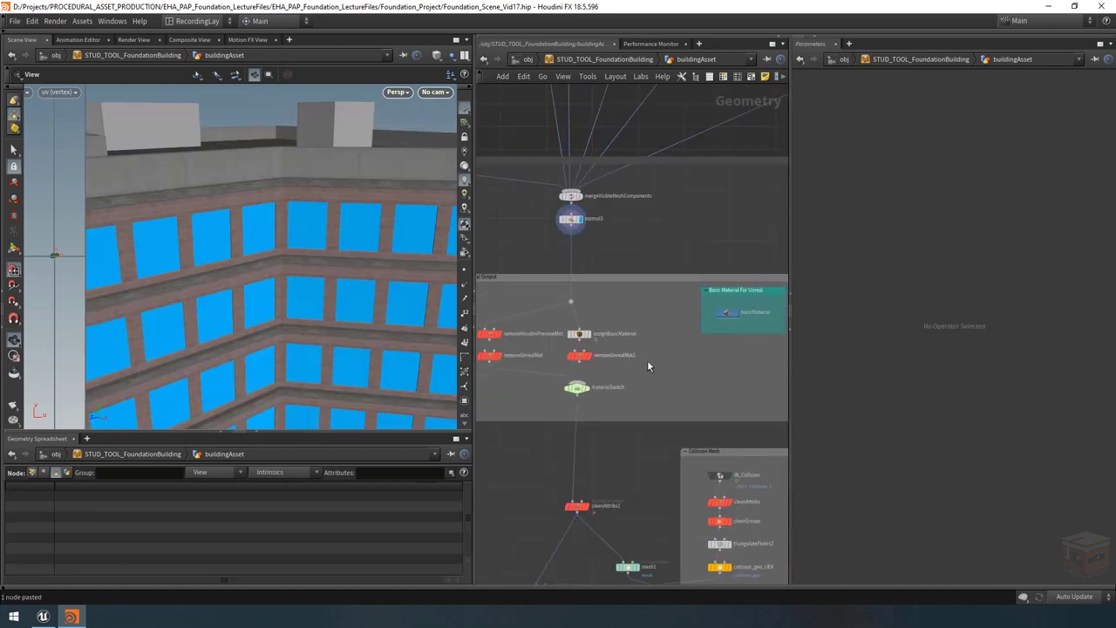
left_click(587, 387)
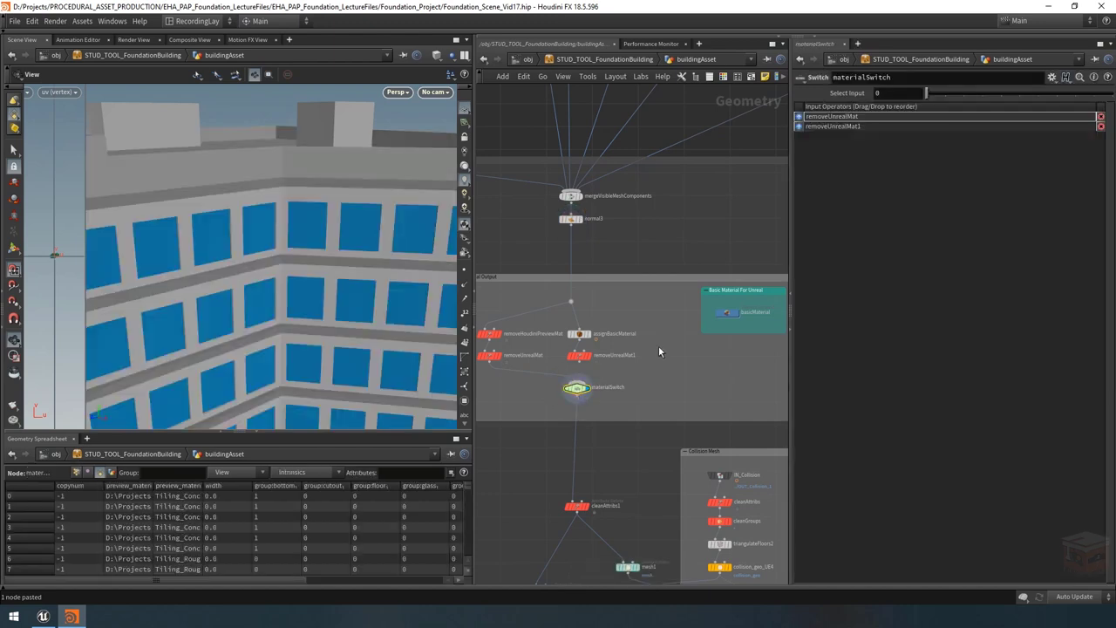
scroll(182, 242, "down", 5)
left_click_drag(331, 267, 292, 200)
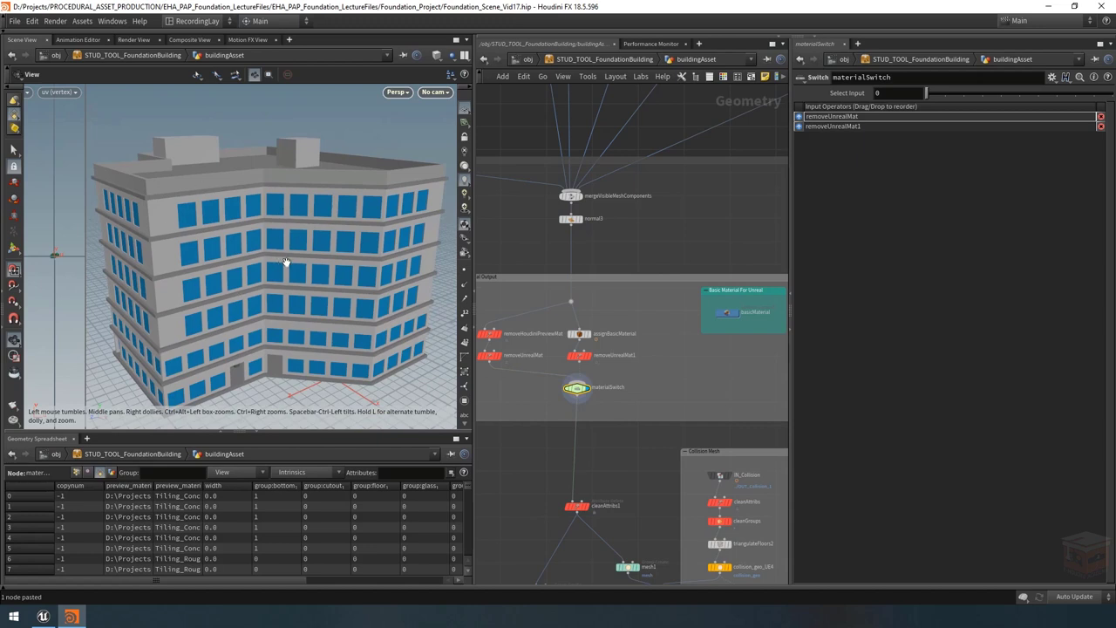
left_click_drag(316, 257, 319, 261)
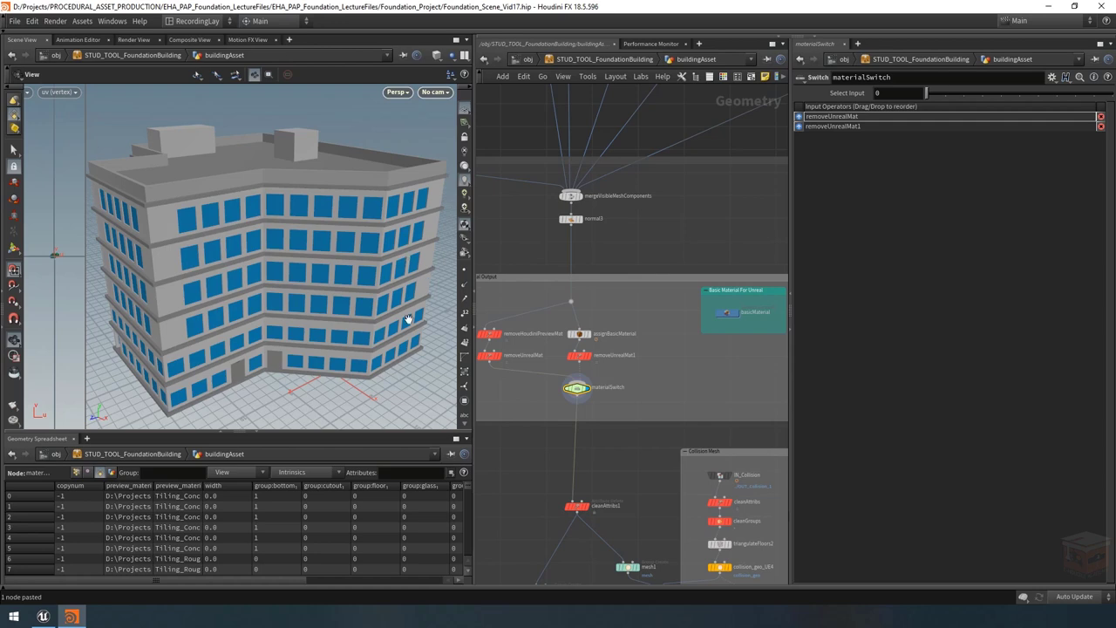
Step: Add an Attribute Delete node beside removeUnrealMat1 in the Material Output box and name it removeColor
scroll(656, 368, "up", 2)
key("Tab")
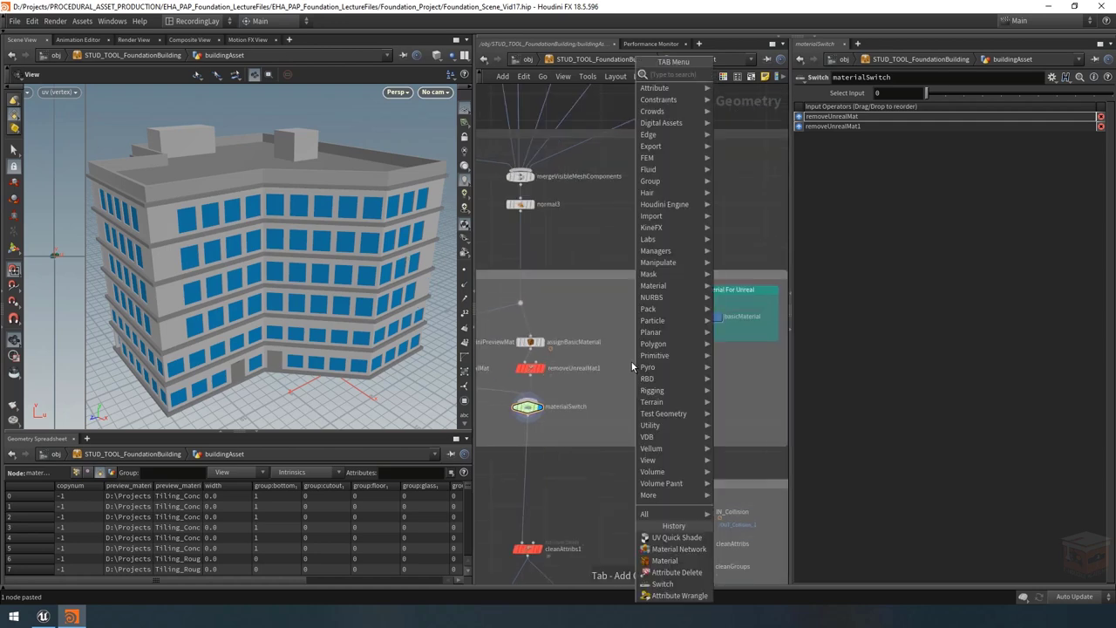
type("attribdelet")
key("Return")
left_click(641, 368)
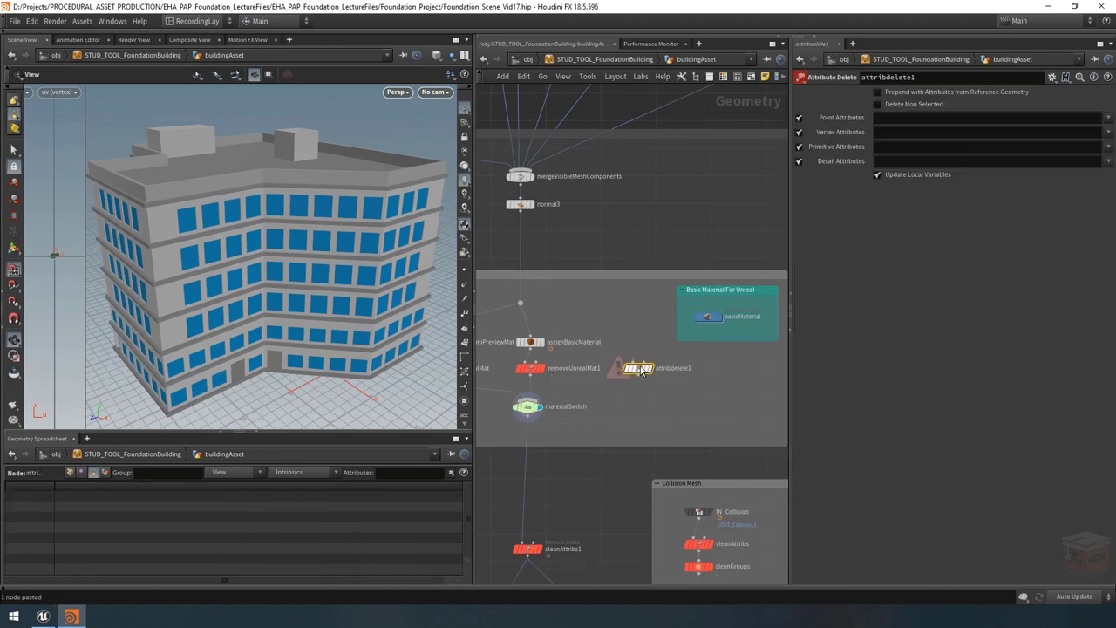
double_click(676, 368)
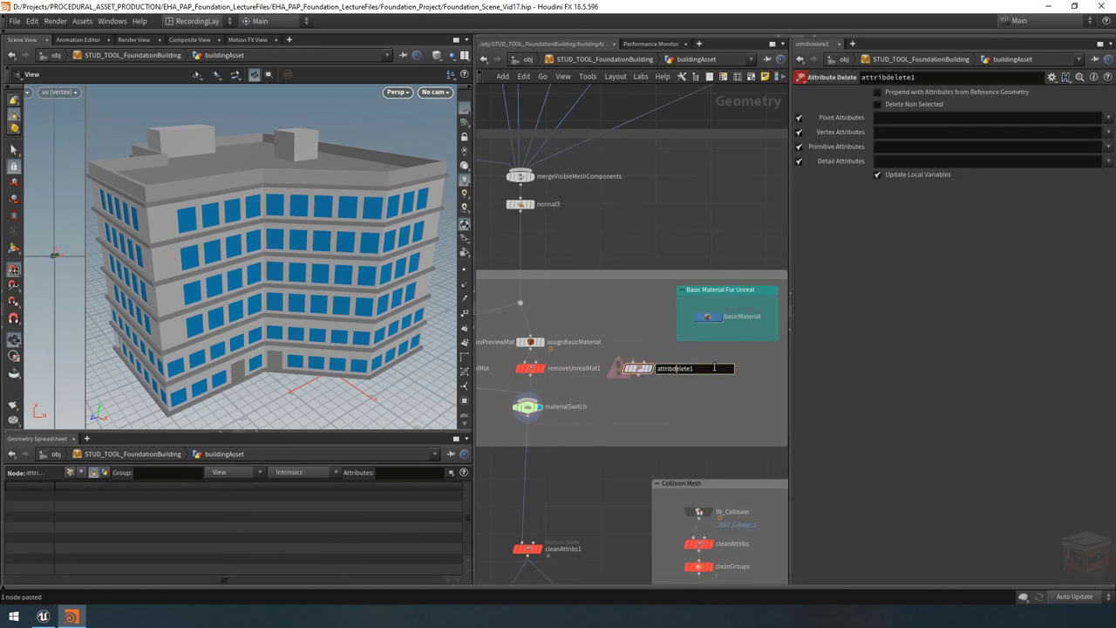
type("removeColor")
key("Return")
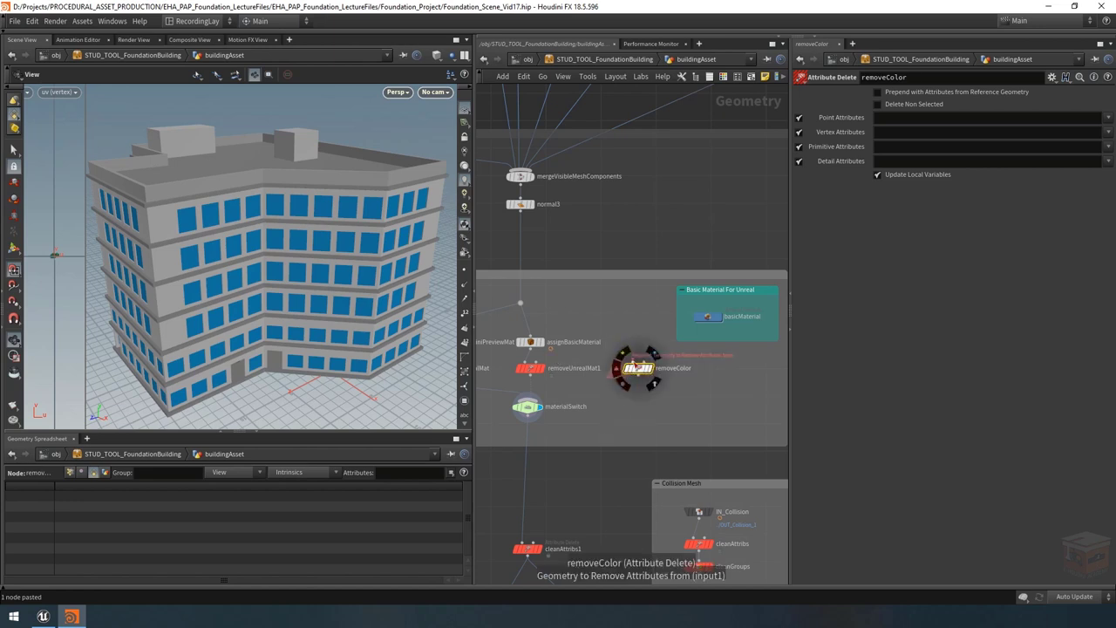
Step: Wire removeColor between the dot under normal3 and materialSwitch as a third branch, and color the node red
left_click(637, 361)
left_click(520, 303)
middle_click_drag(617, 286, 697, 282)
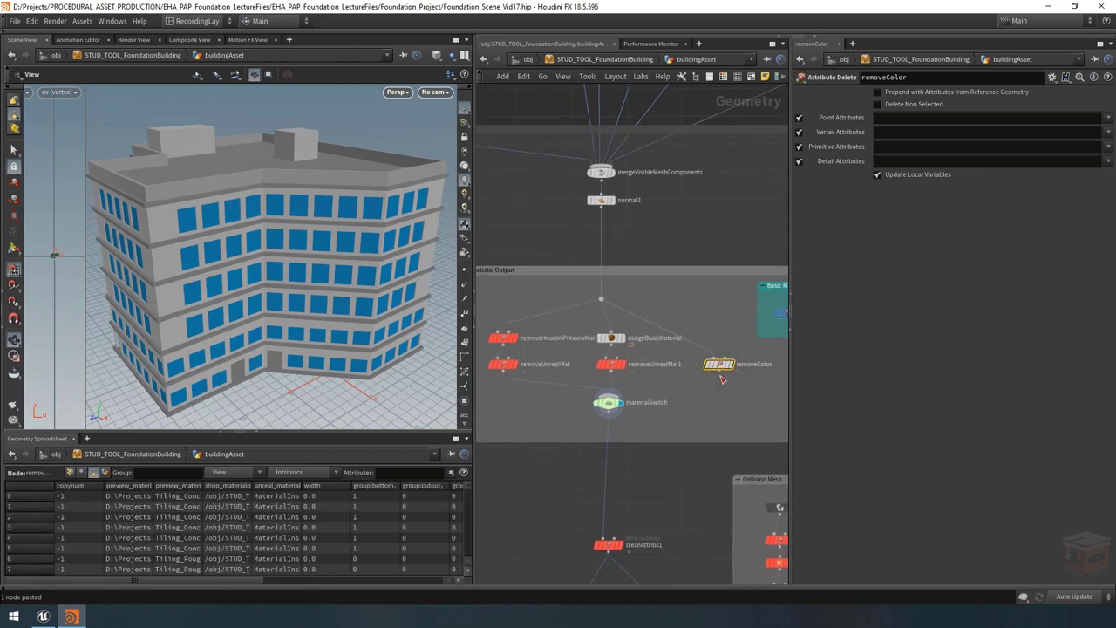
left_click(718, 373)
left_click(640, 394)
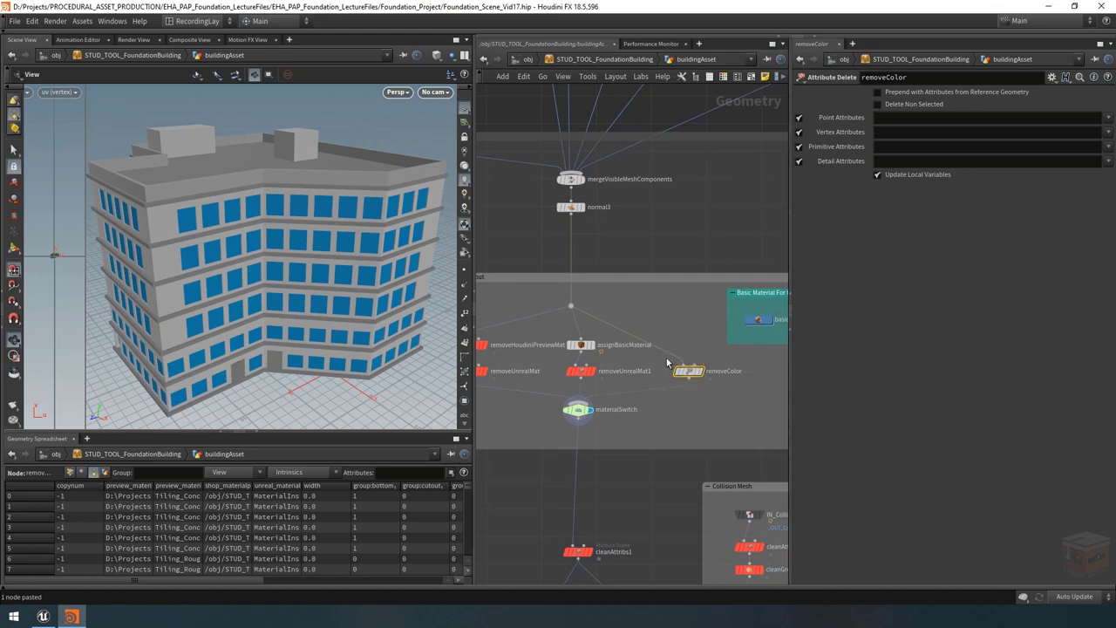
left_click(723, 76)
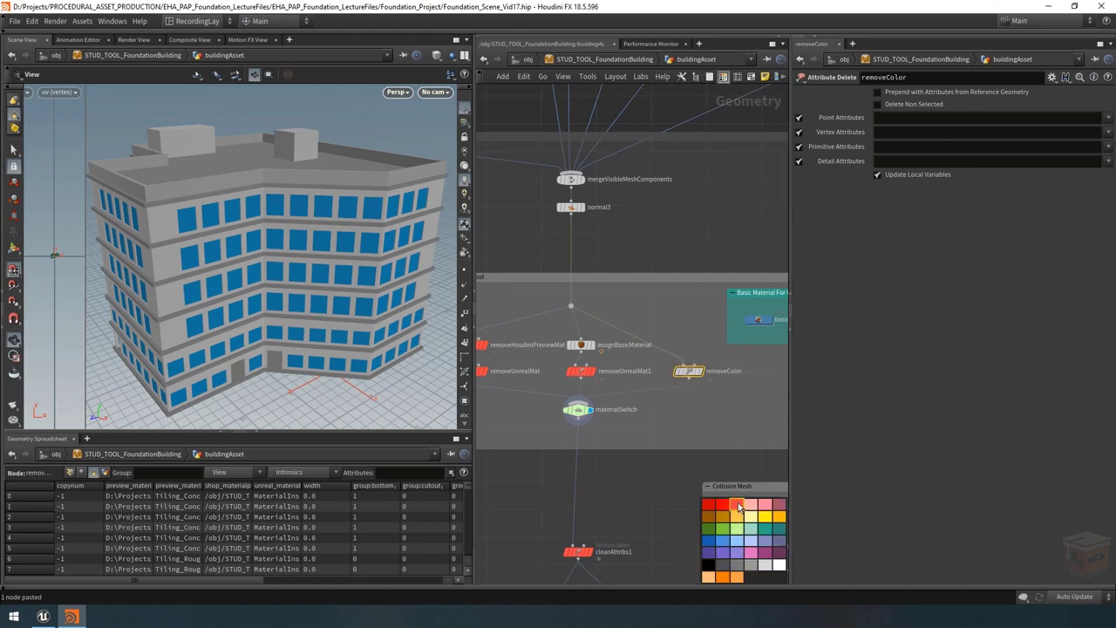
left_click(728, 504)
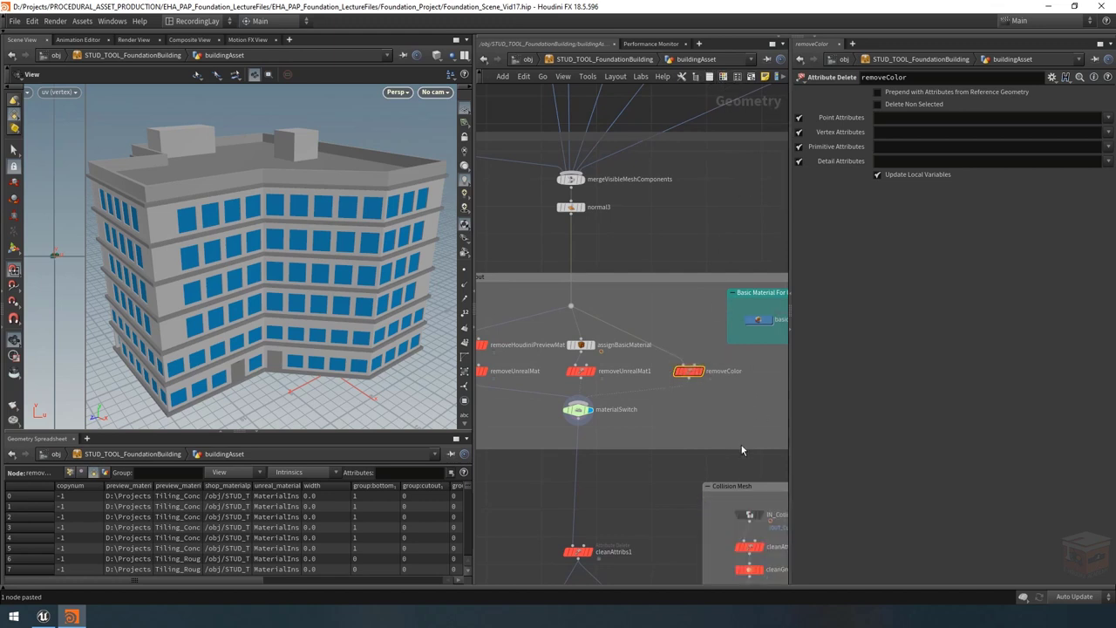
Step: Set removeColor to delete the point attribute Cd and disable its vertex, primitive and detail attribute deletion
middle_click_drag(741, 444, 710, 441)
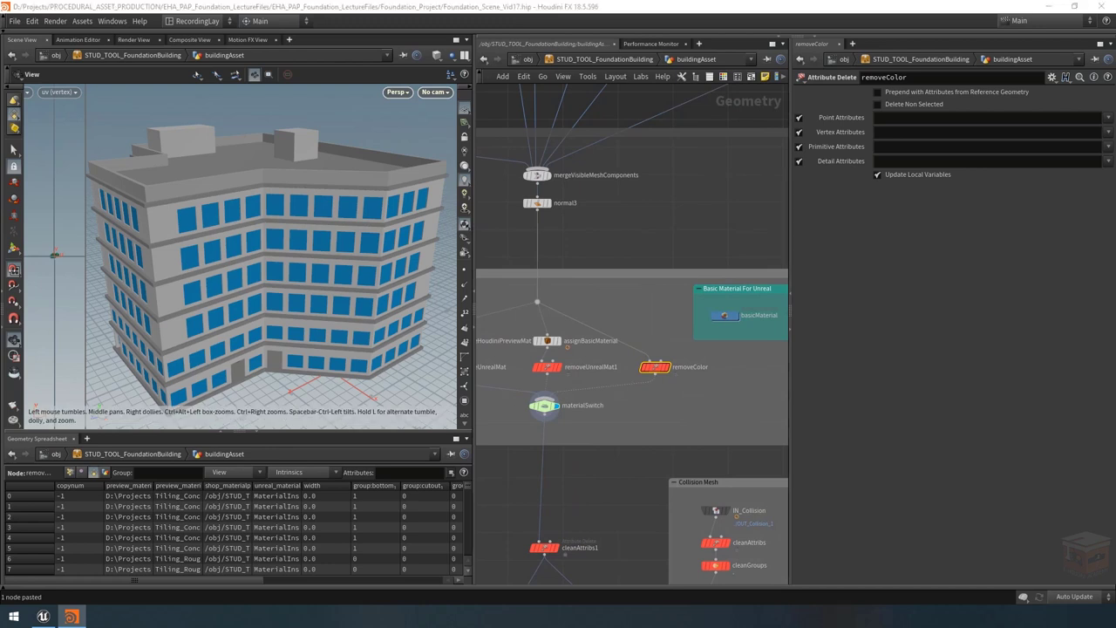
left_click(1108, 117)
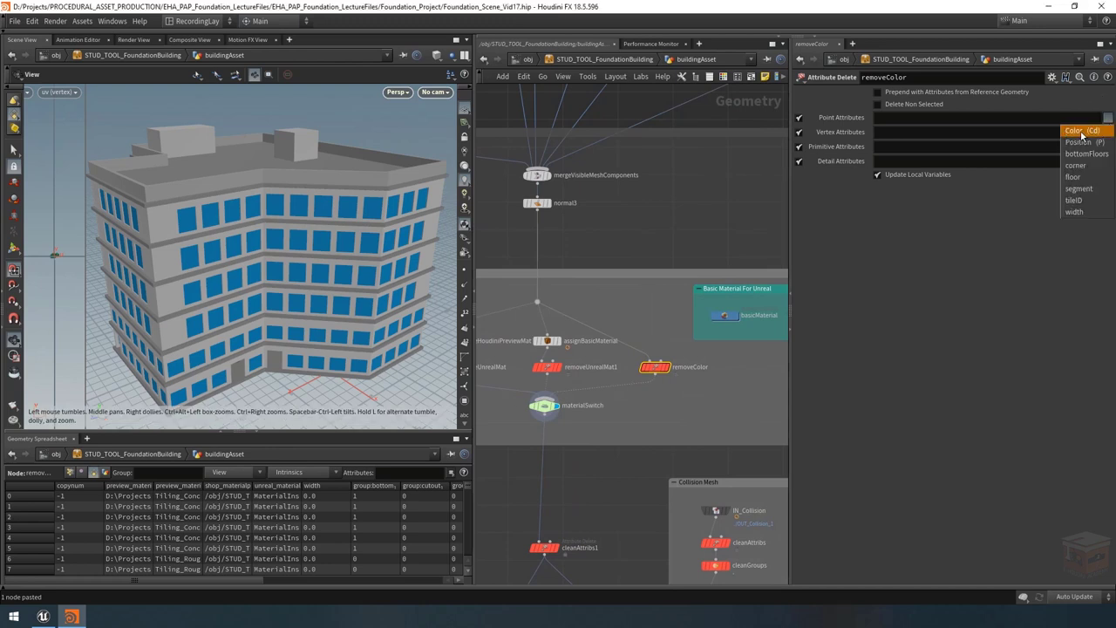
left_click(1079, 132)
left_click(1108, 146)
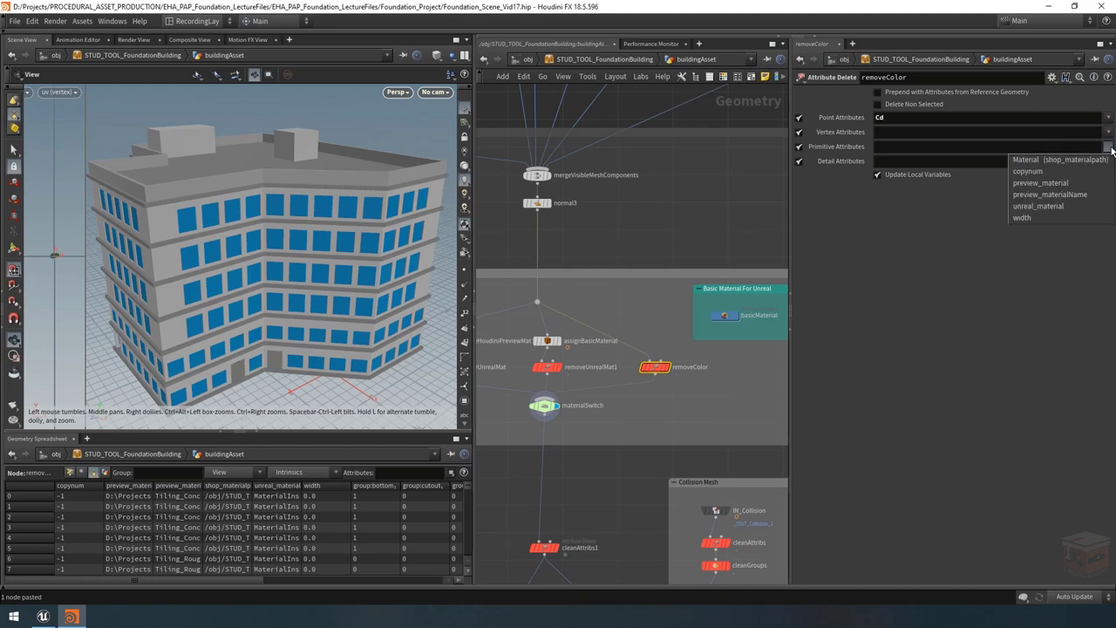
left_click(1108, 147)
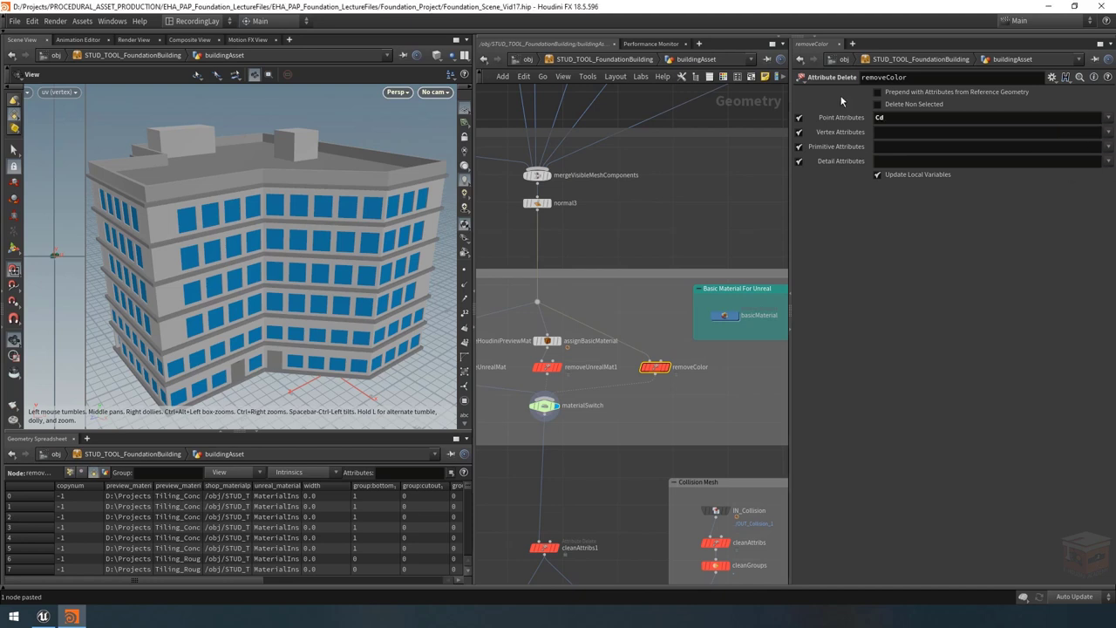
left_click(799, 132)
left_click(799, 147)
left_click(800, 161)
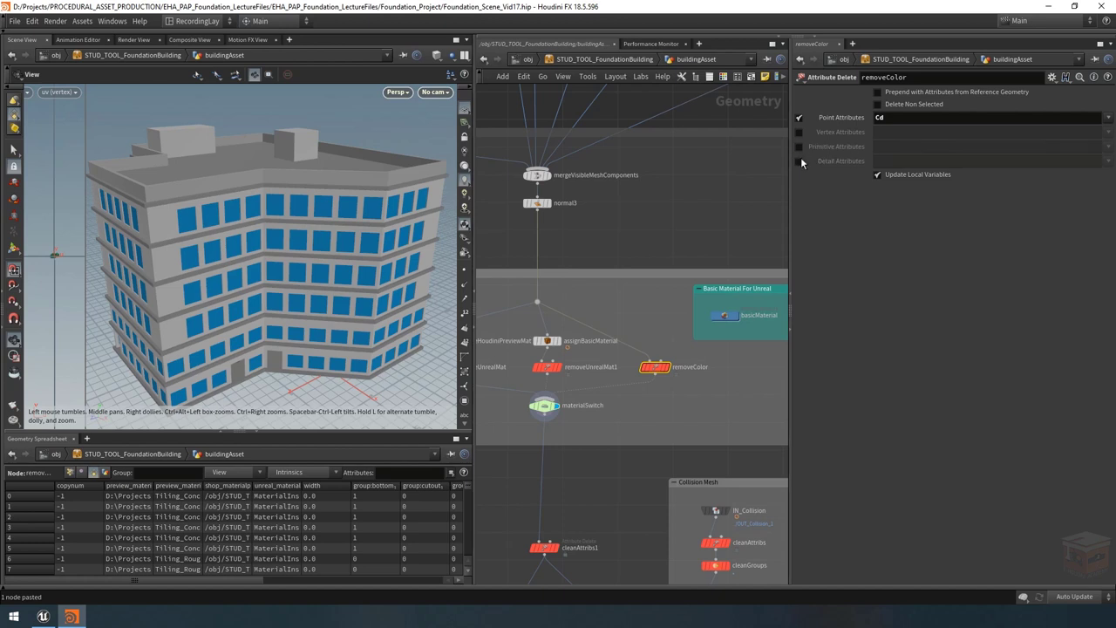
Step: Inspect the inputs of materialSwitch and the primitive attributes available to cleanAttribs1
middle_click_drag(593, 424, 716, 409)
left_click(648, 394)
middle_click_drag(705, 462, 698, 396)
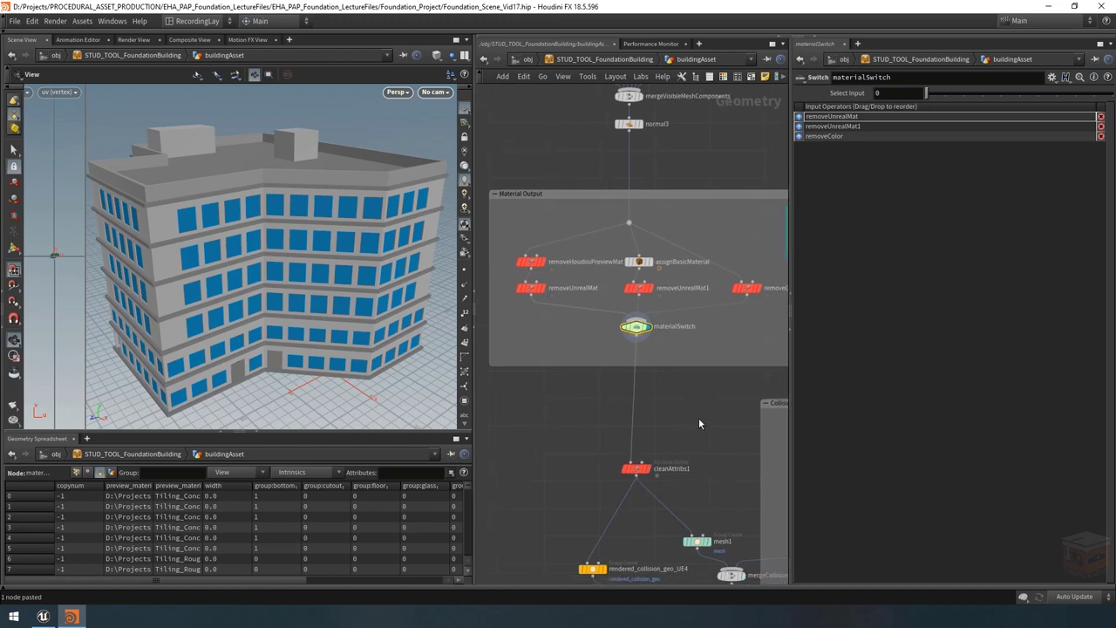
left_click_drag(757, 412, 606, 484)
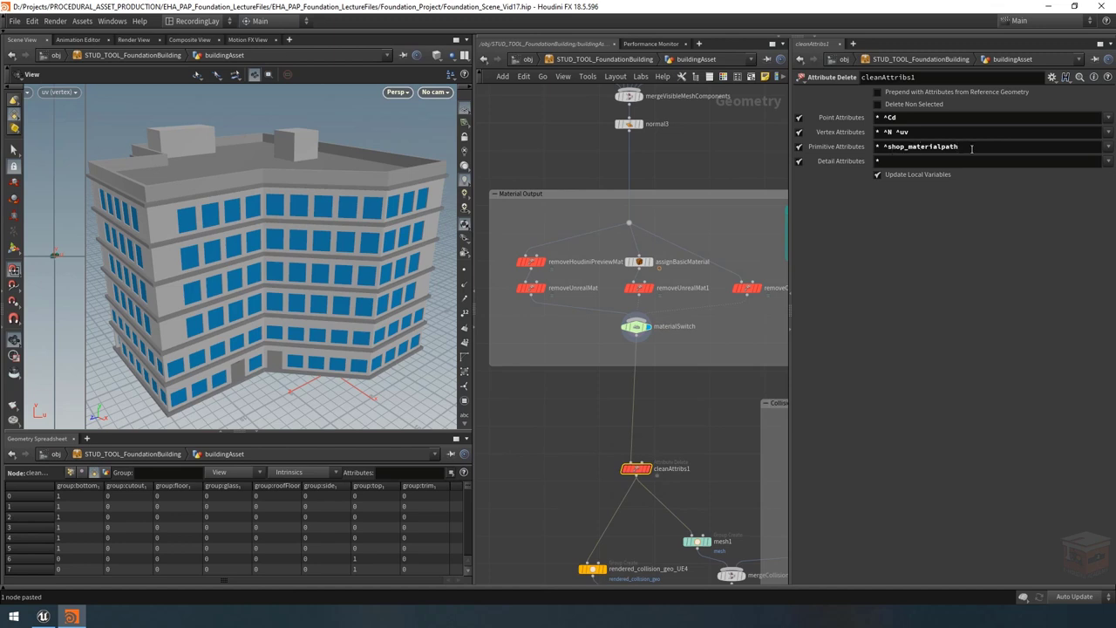
left_click(1110, 146)
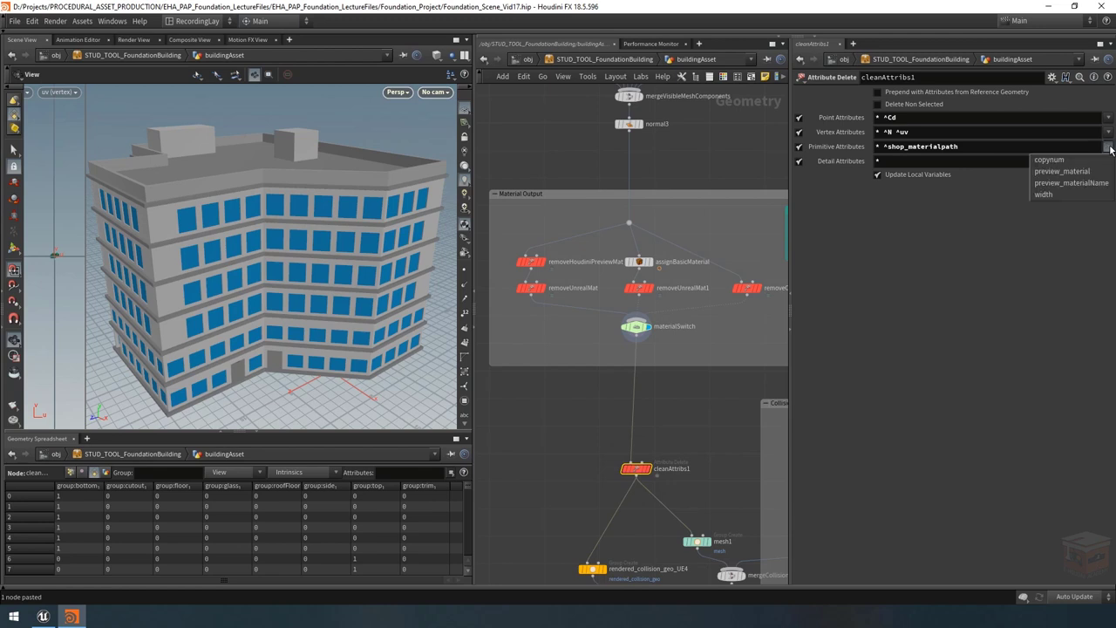
key("Escape")
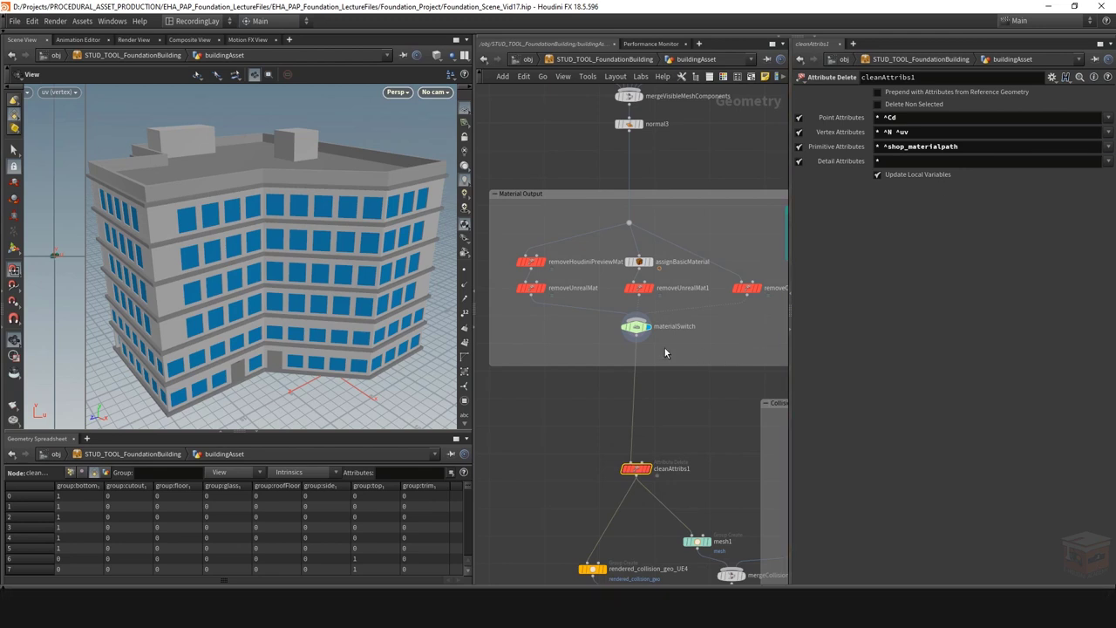
Step: Set materialSwitch to input 2 and change cleanAttribs1's primitive attributes to "* ^shop_materialpath ^unreal_material"
left_click(637, 328)
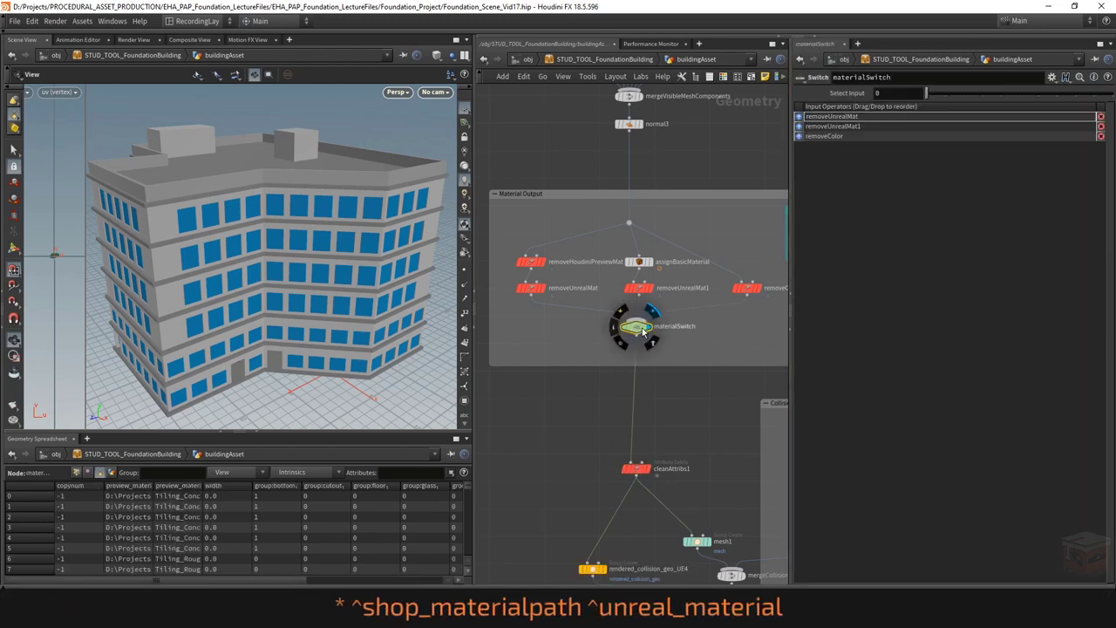
left_click(965, 93)
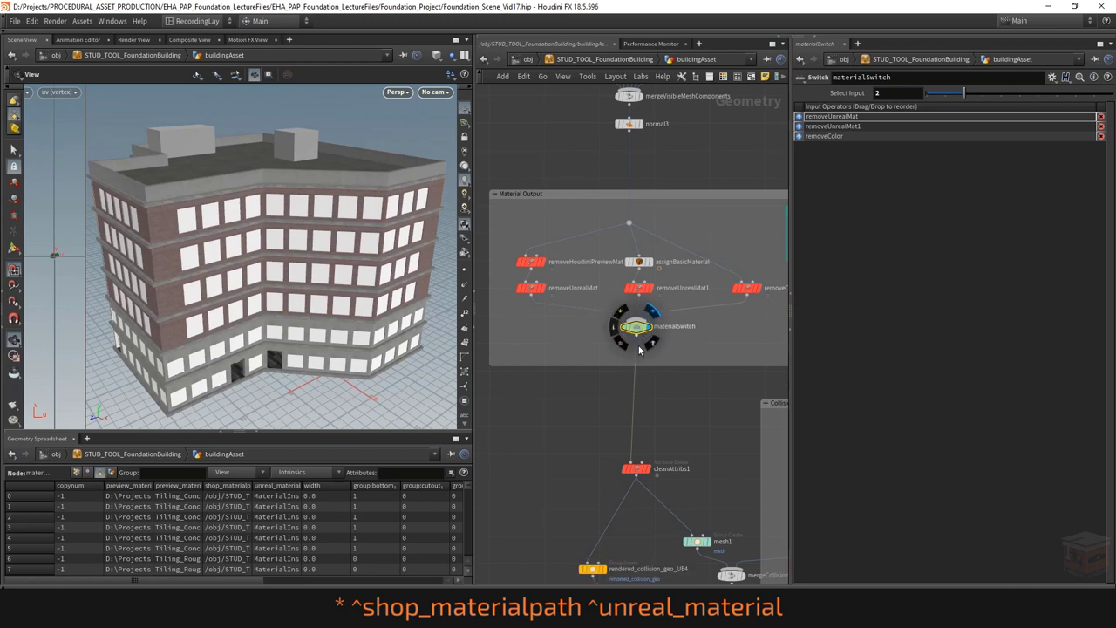
left_click_drag(670, 436, 610, 490)
left_click(1109, 147)
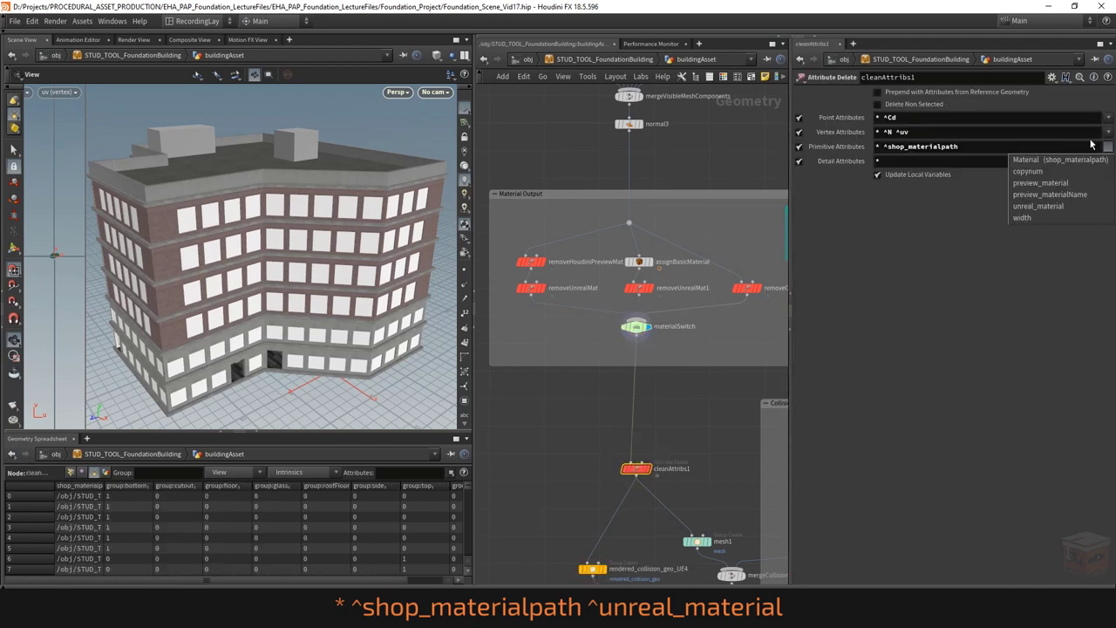
left_click(1056, 208)
left_click(963, 147)
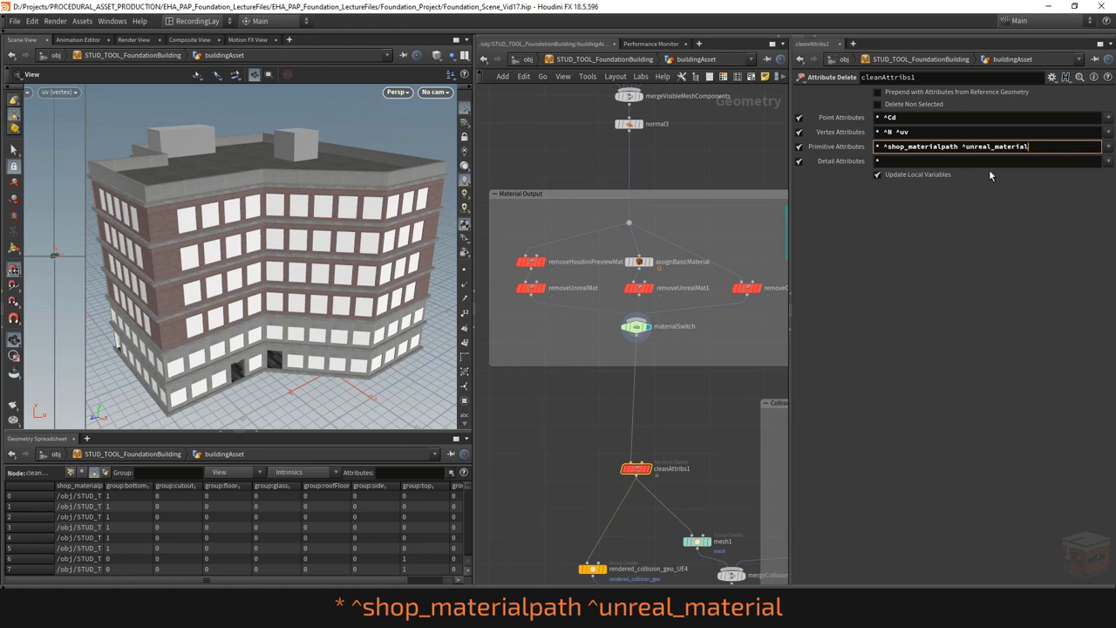
key("Return")
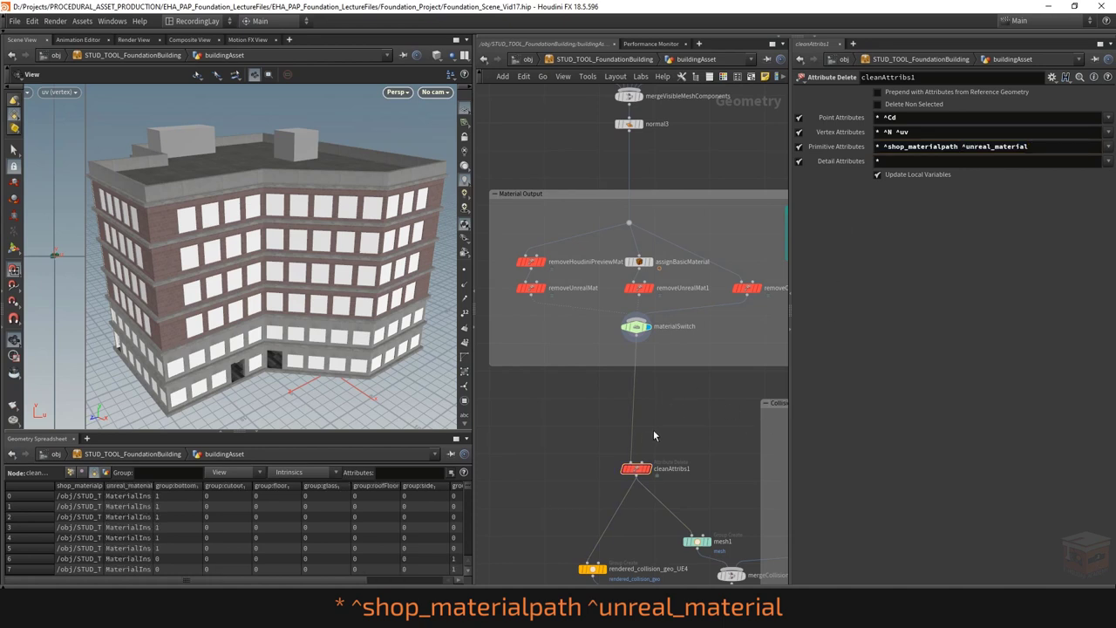
Step: Display the result of cleanAttribs1 and widen the unreal_material column in the geometry spreadsheet to read its values
left_click(641, 469)
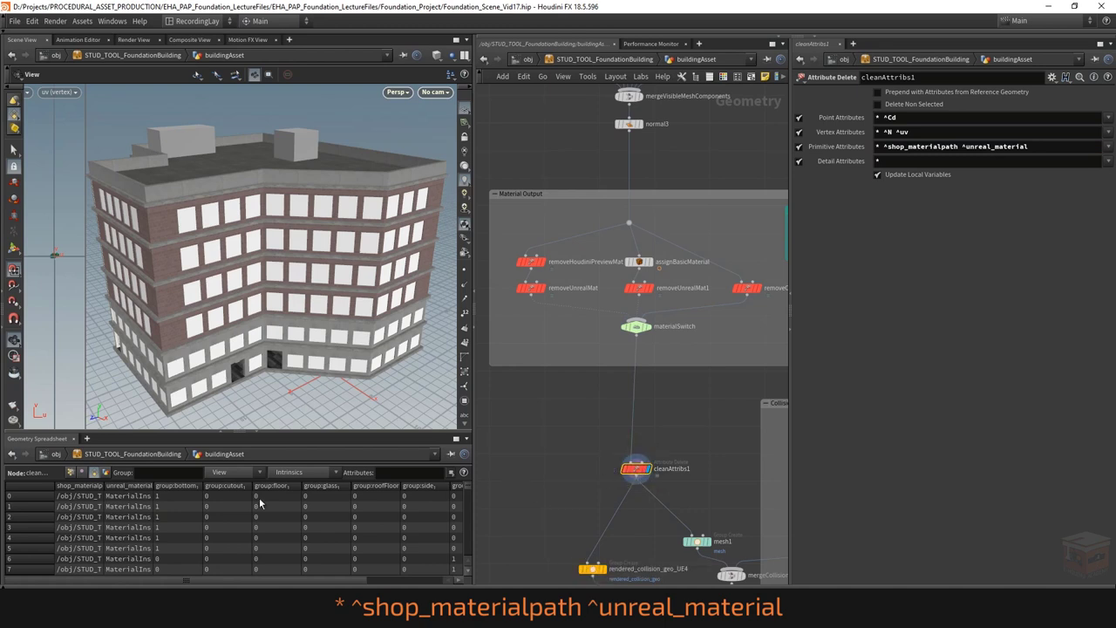
left_click_drag(152, 485, 291, 487)
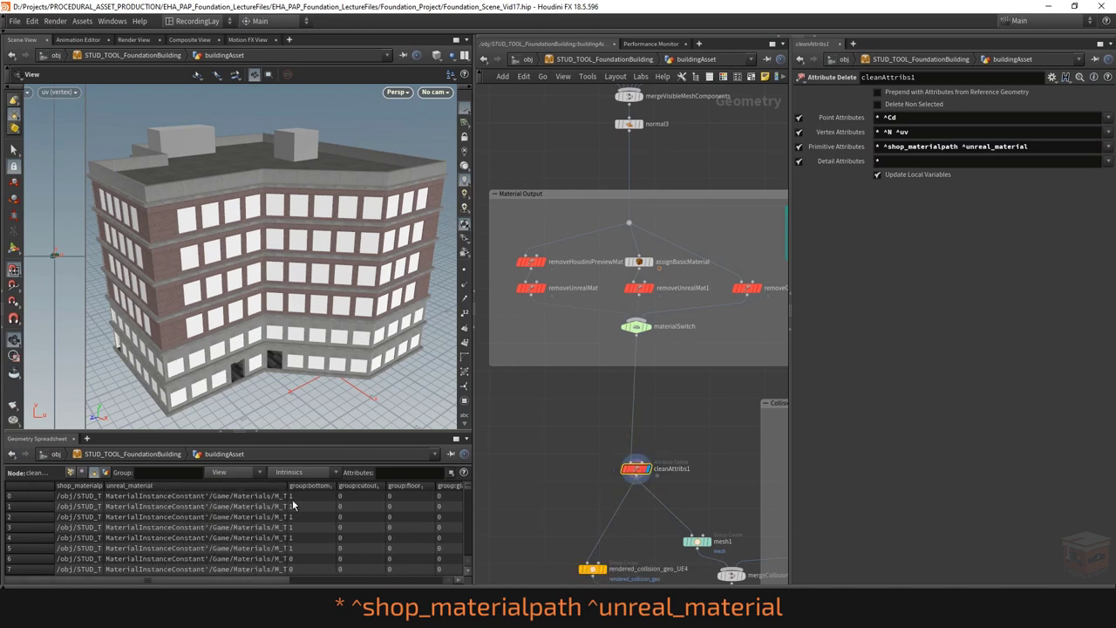
Step: Select materialSwitch and open the type properties of STUD_TOOL_FoundationBuilding at the Setup folder's parameters
scroll(678, 408, "down", 5)
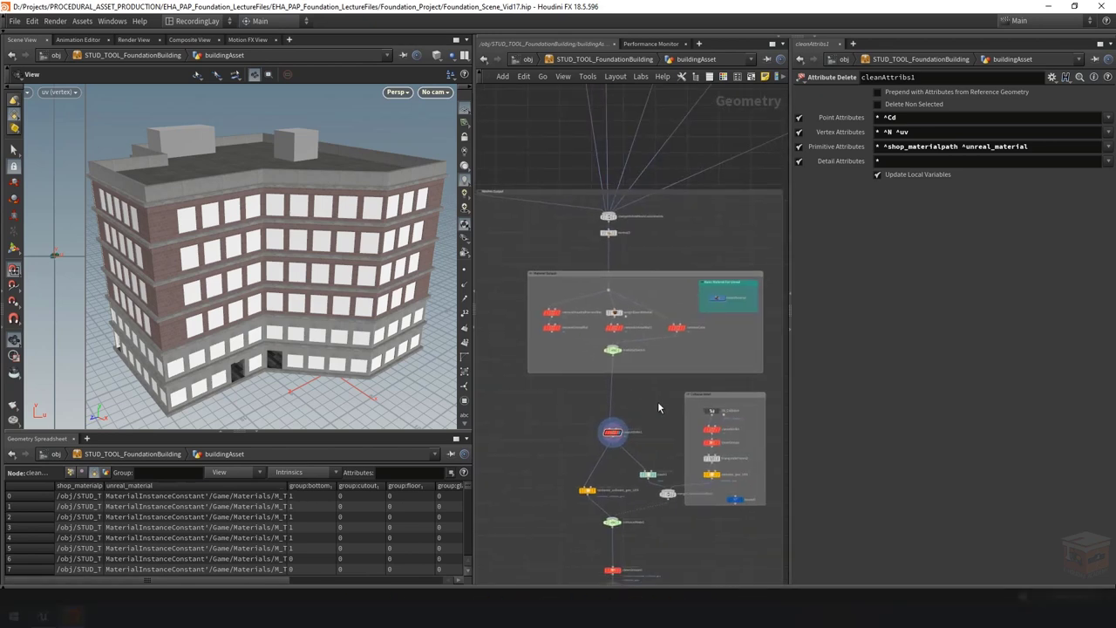
left_click(613, 350)
scroll(614, 353, "up", 5)
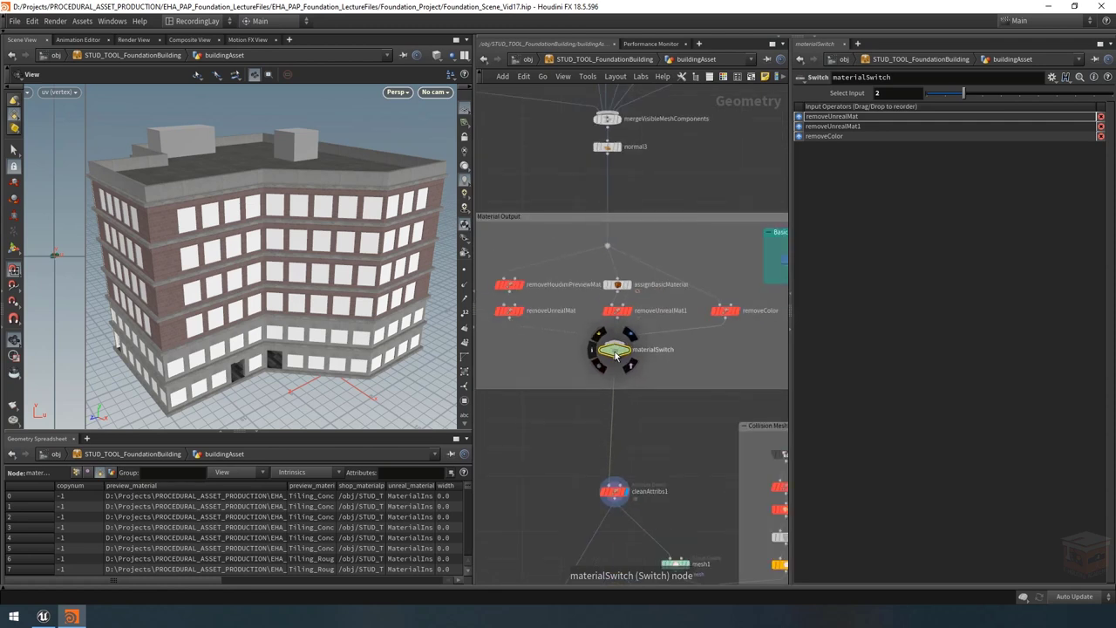
right_click(585, 58)
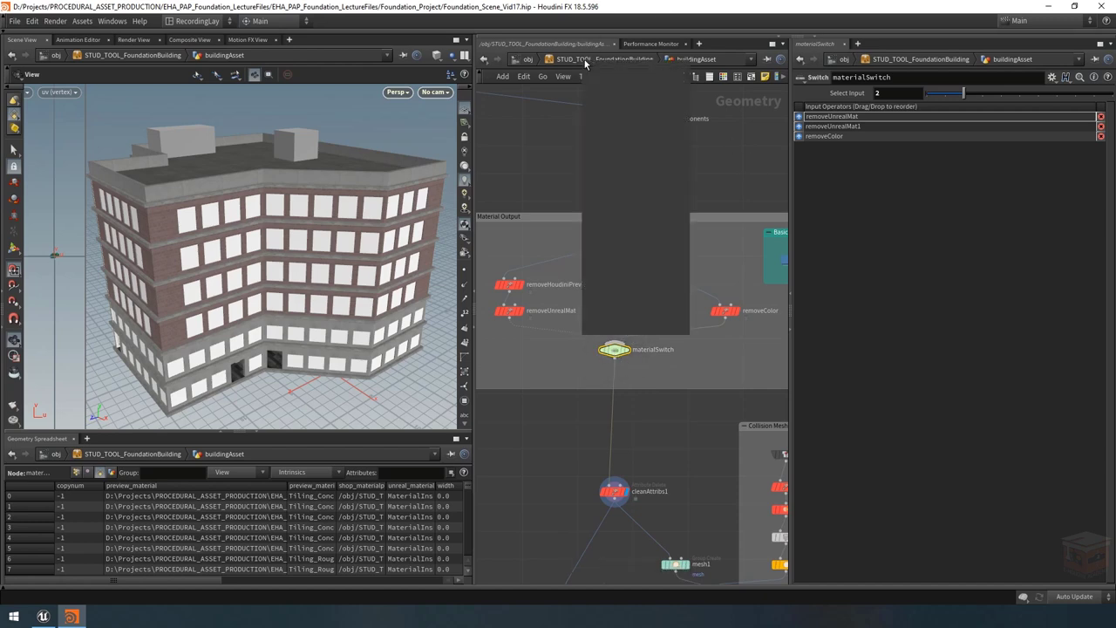
left_click(614, 328)
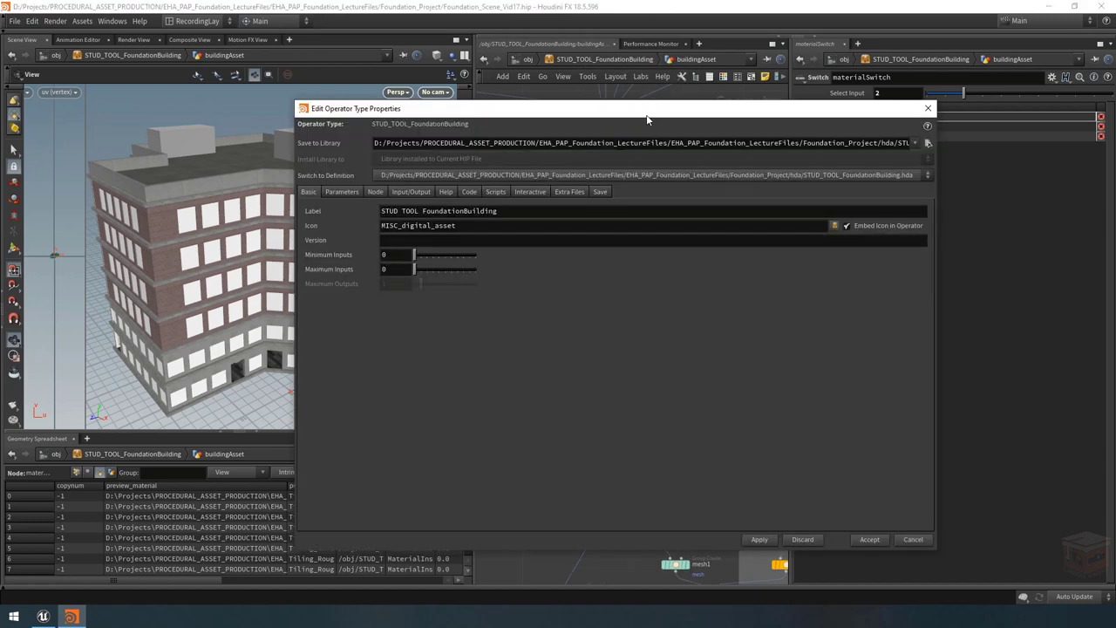
left_click_drag(647, 119, 433, 69)
left_click(127, 140)
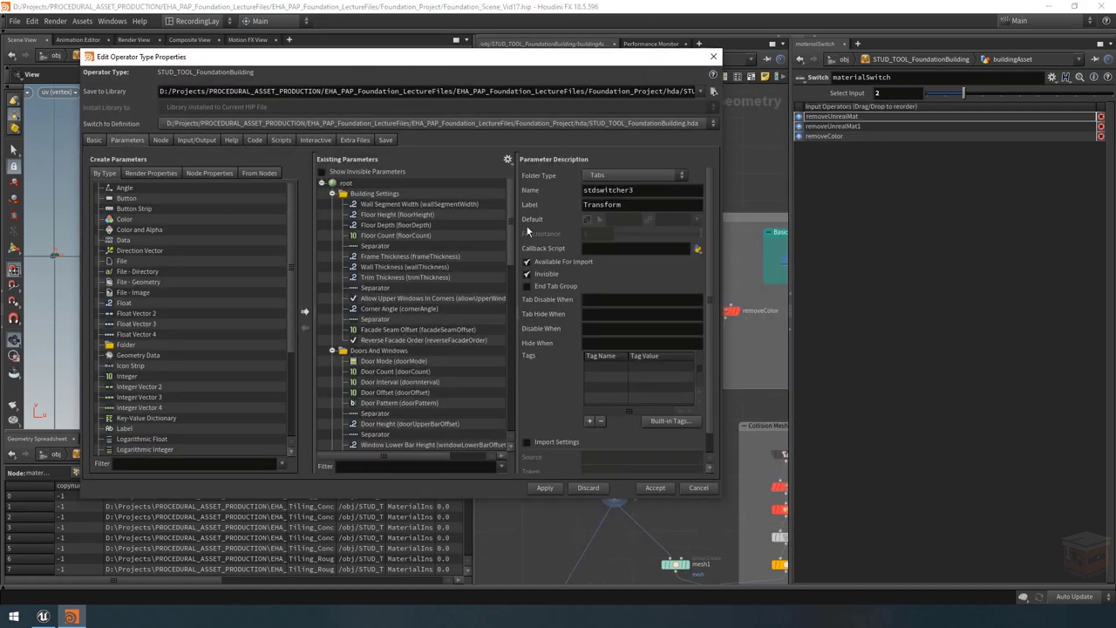
left_click_drag(513, 228, 513, 398)
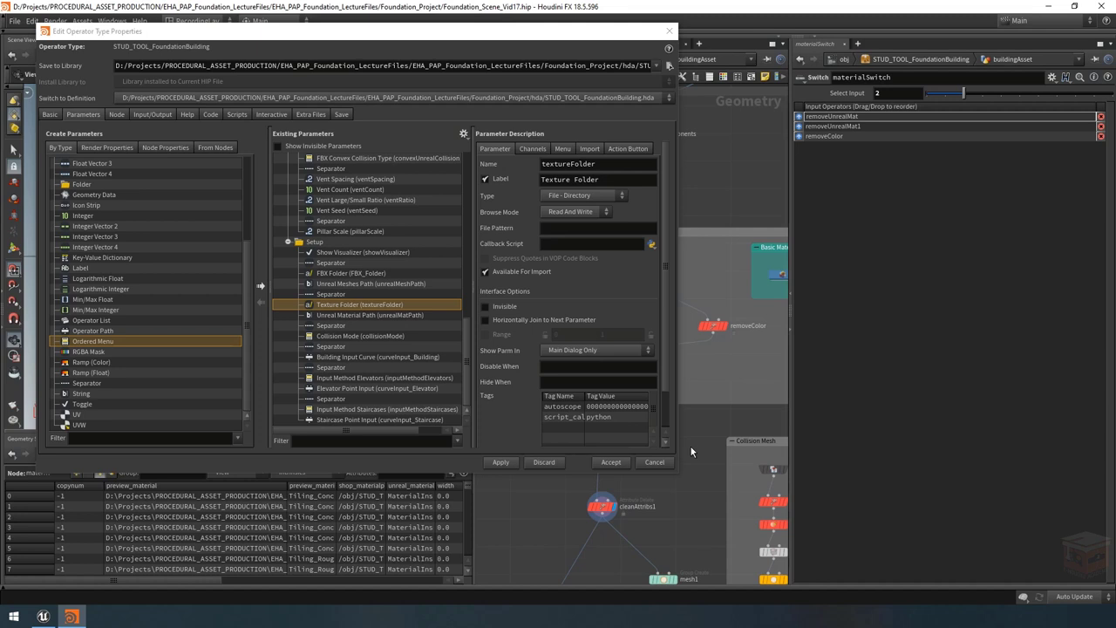
Step: Promote materialSwitch's Select Input into the Setup folder above Texture Folder and change its type to Ordered Menu
middle_click_drag(690, 451, 800, 434)
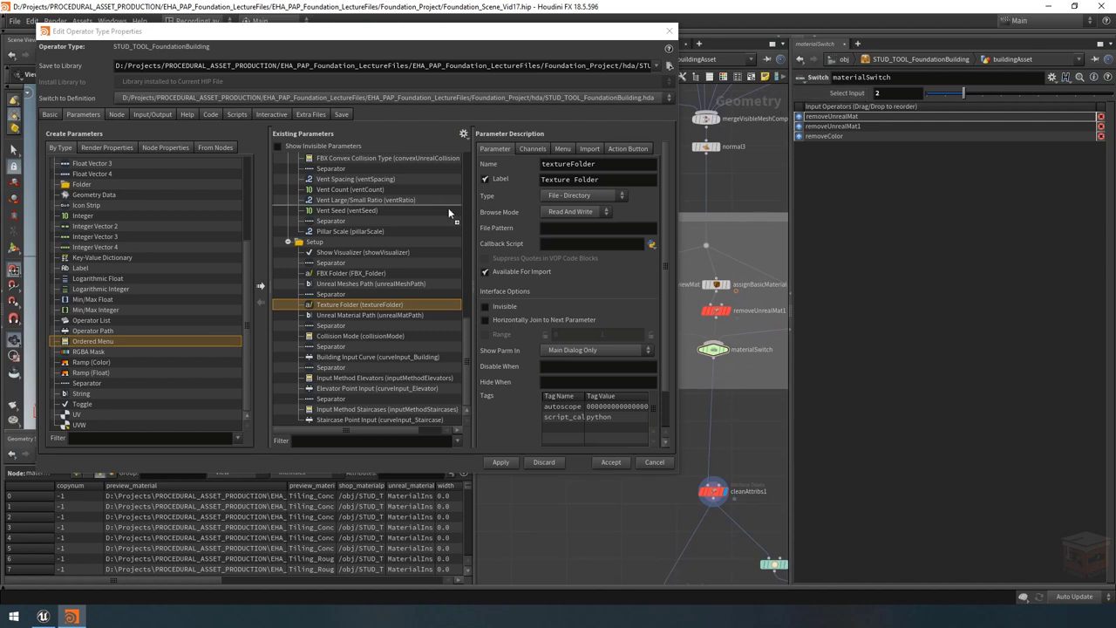
left_click_drag(326, 301, 353, 302)
left_click(585, 195)
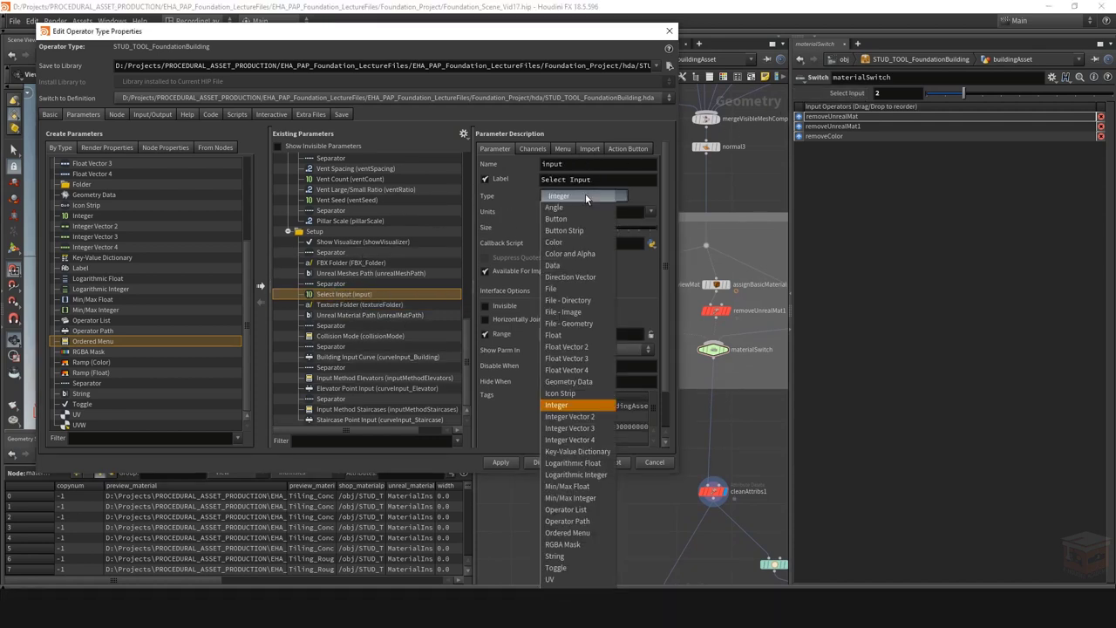
left_click(577, 534)
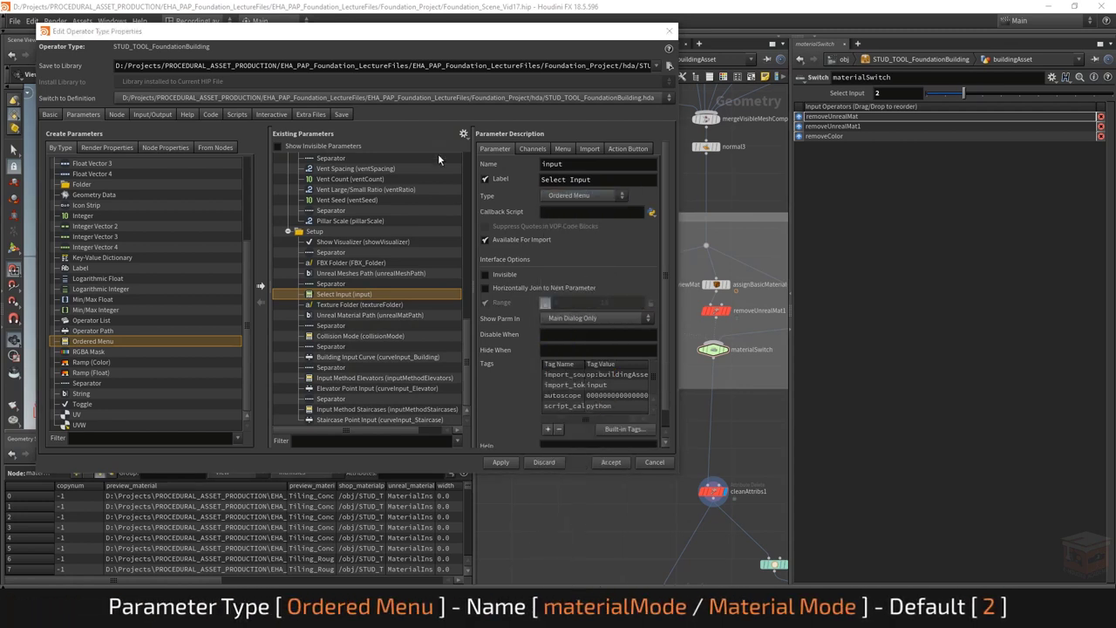
Step: Name the promoted parameter materialMode and label it "Material Mode"
double_click(586, 164)
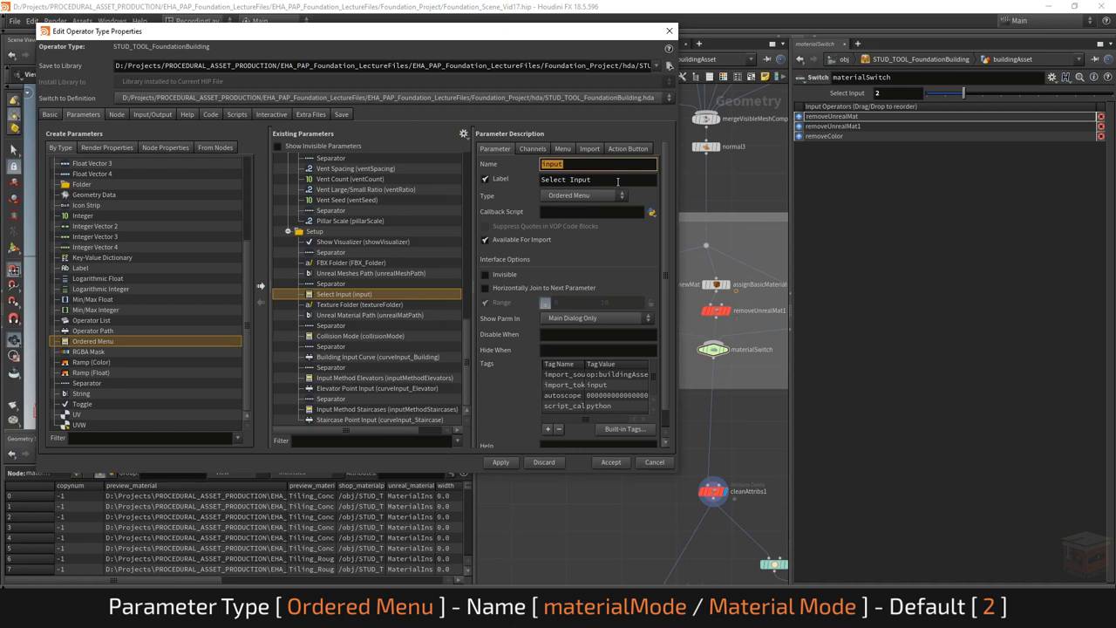
type("materialMode")
key("Tab")
type("Mat")
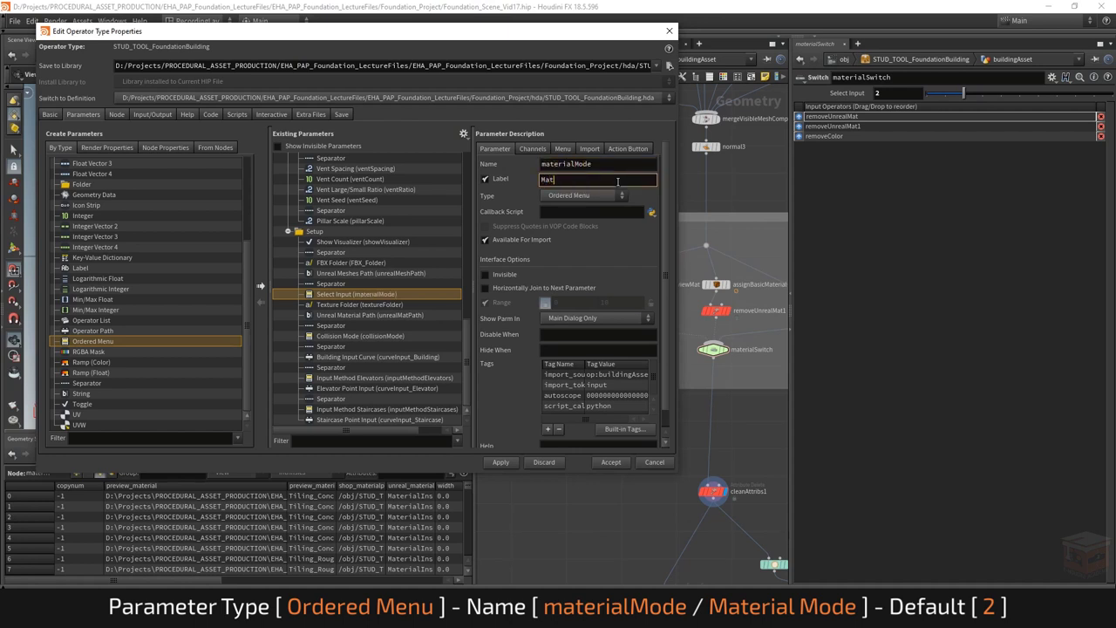
type("erial Mode")
key("Return")
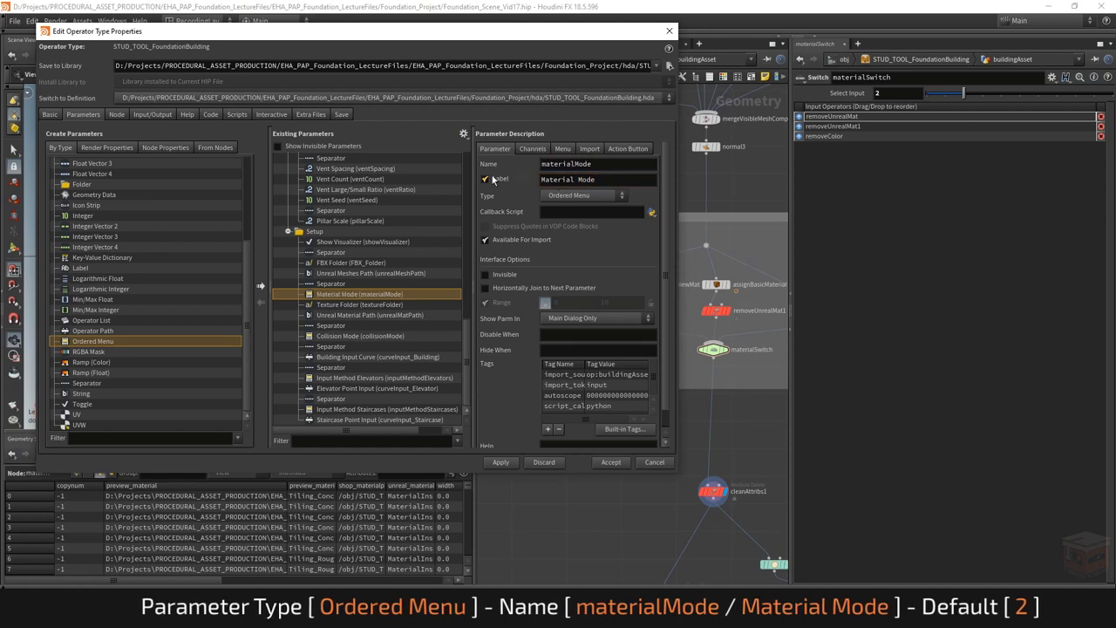
Step: Add the Material Mode menu items 0 "No Material", 1 "Basic Material" and 2 "Unreal Material"
left_click(561, 150)
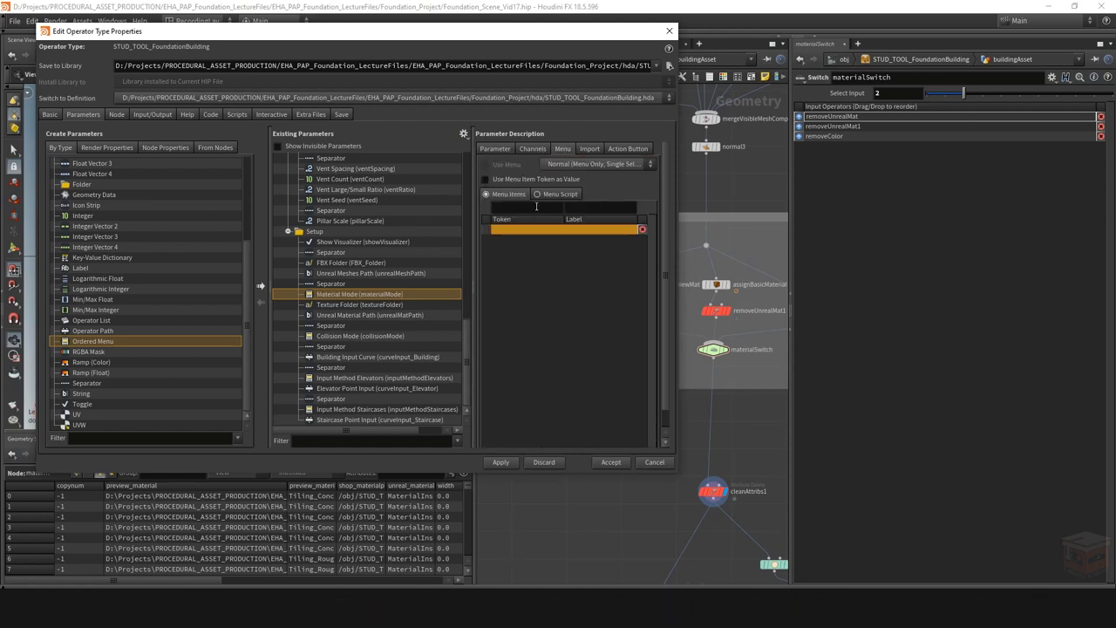
double_click(518, 228)
type("0")
key("Tab")
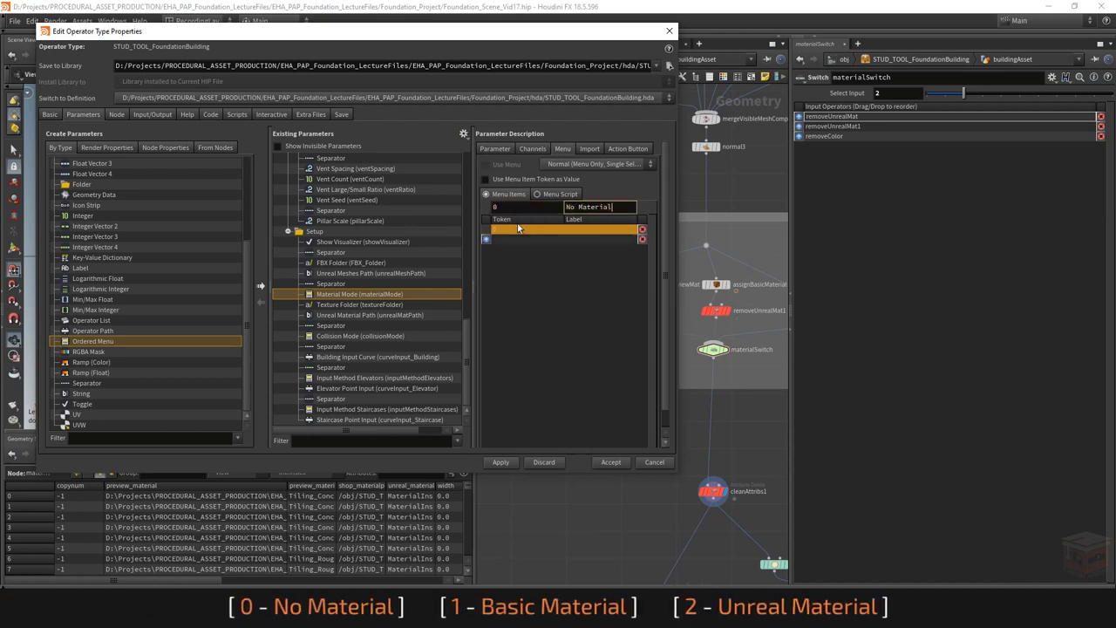
key("Return")
type("1")
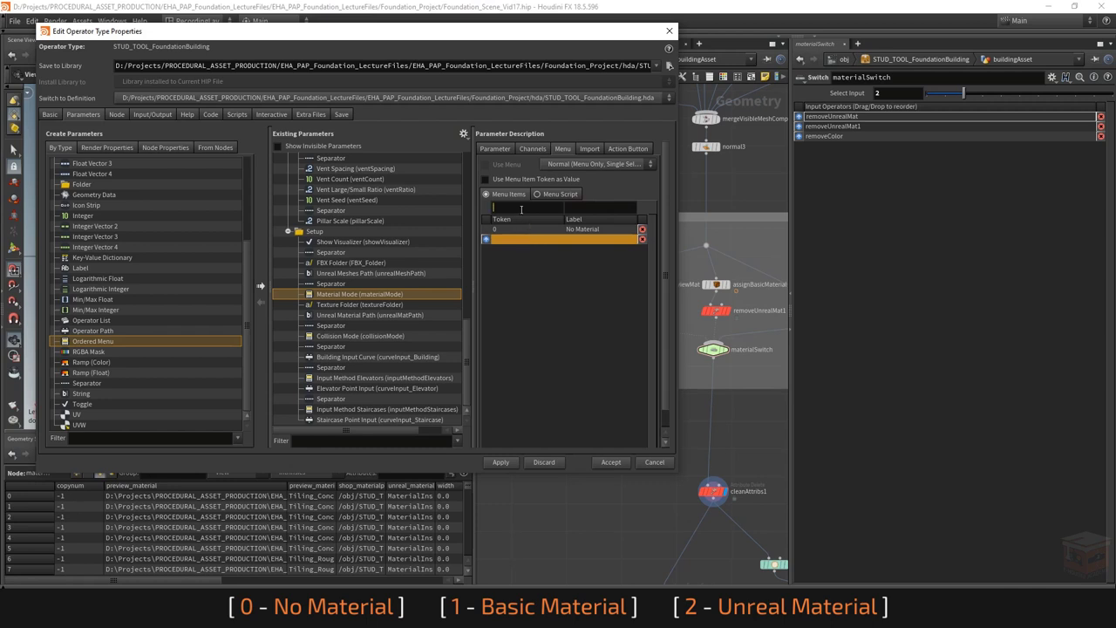
key("Tab")
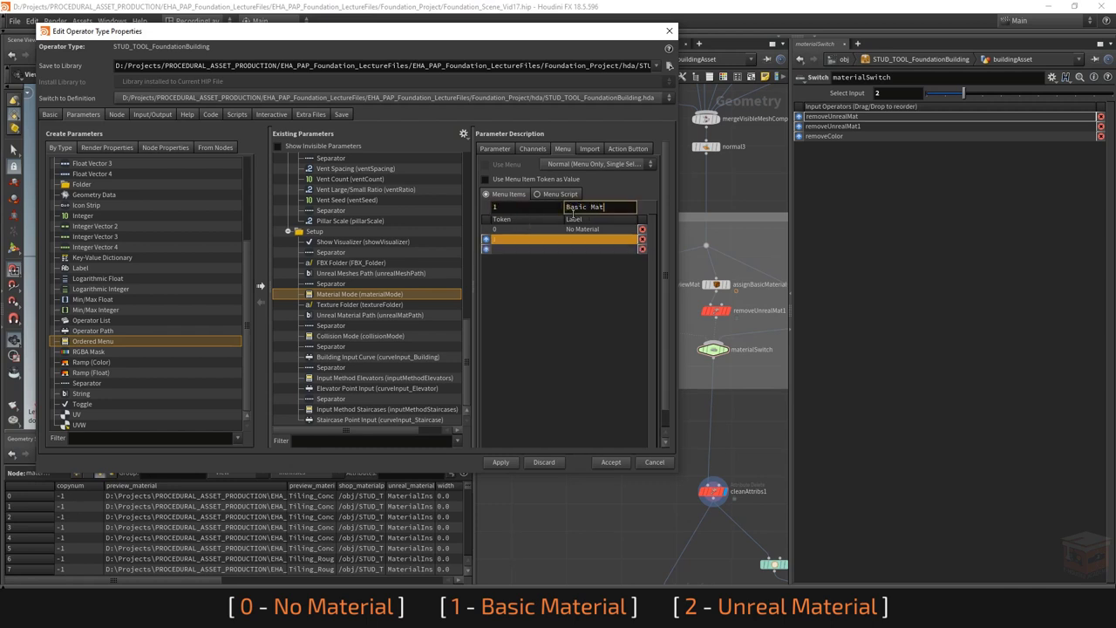
type("Basic Material")
key("Return")
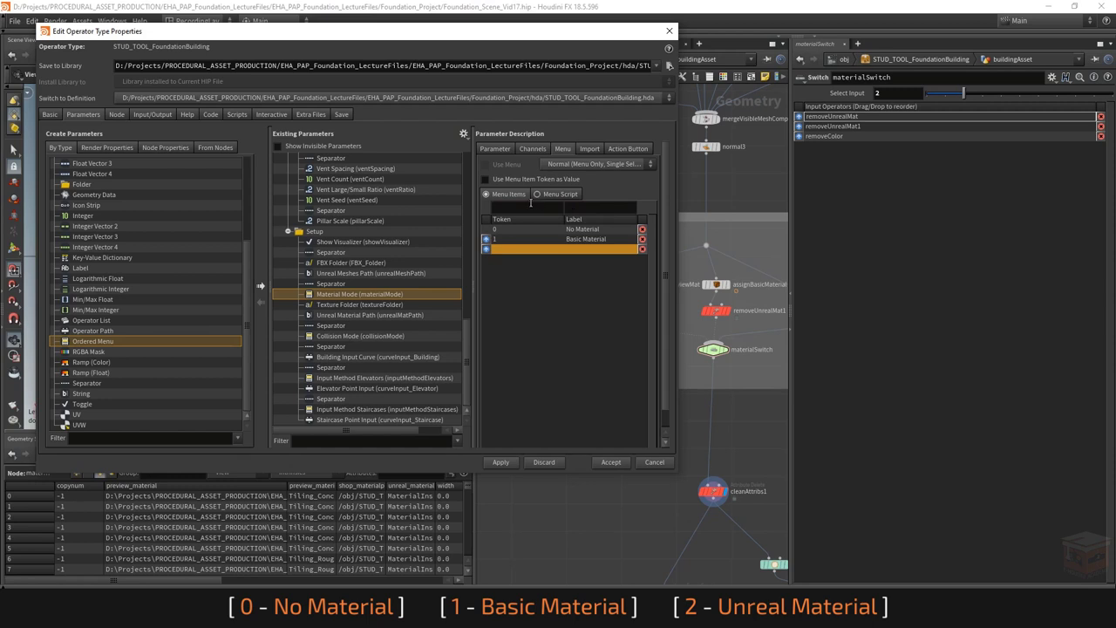
type("2")
key("Tab")
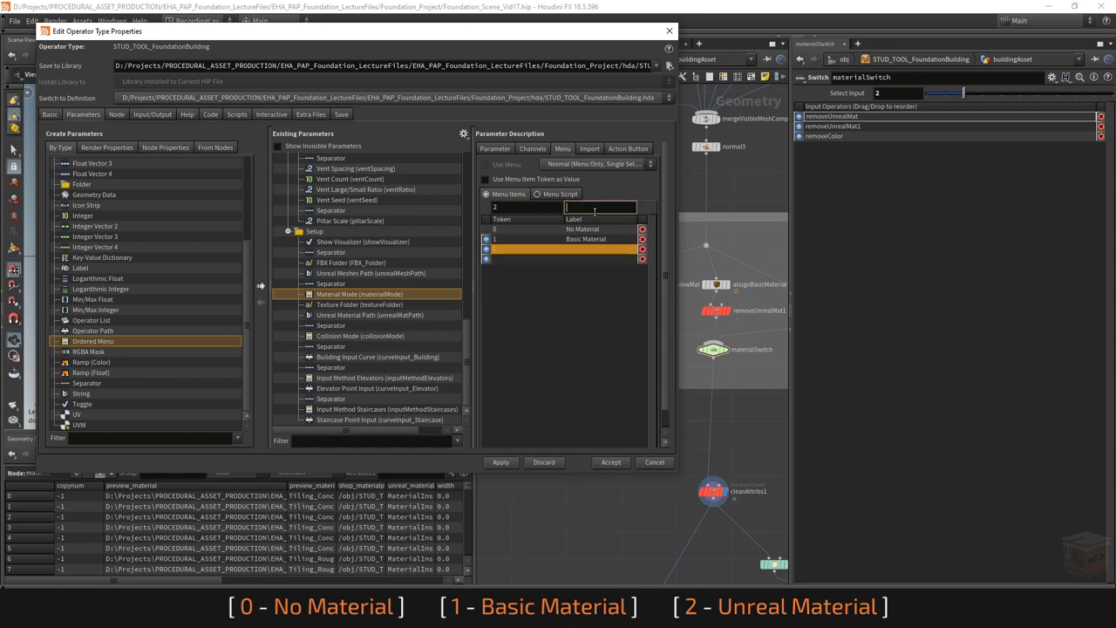
type("Unreal Material")
key("Return")
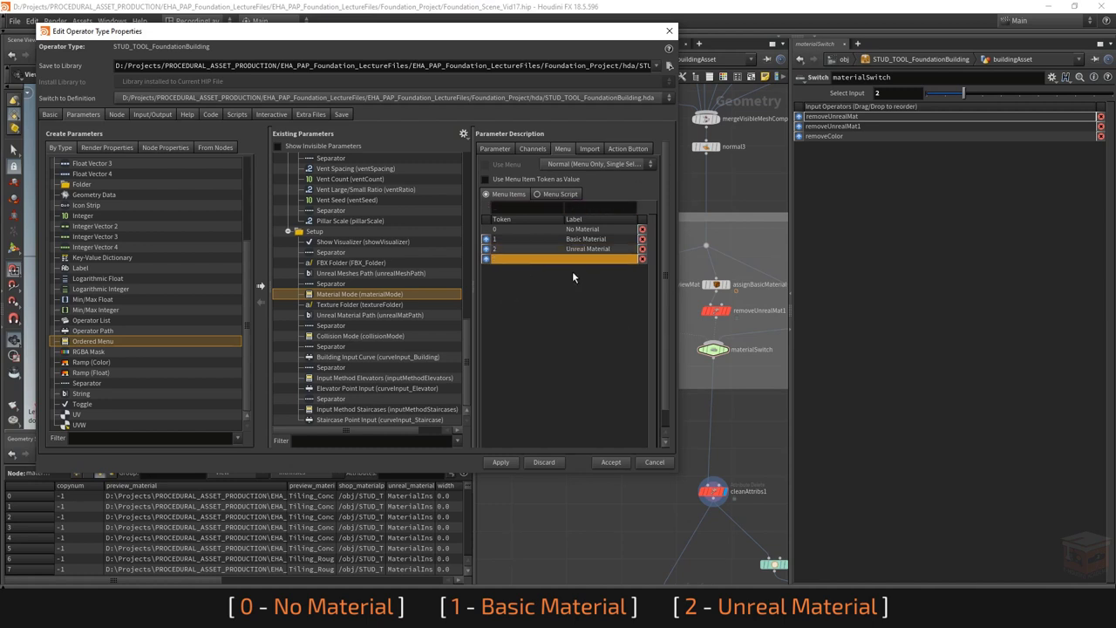
Step: Check Material Mode's default value and channel link, and accept the type properties changes
left_click(530, 148)
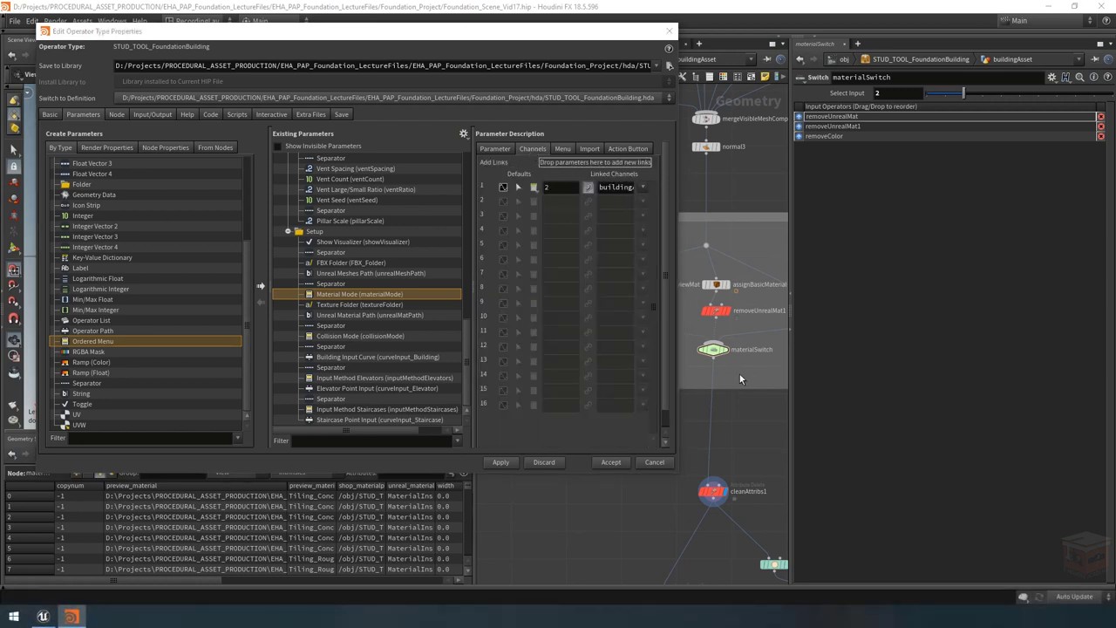
middle_click_drag(740, 377, 760, 375)
left_click_drag(624, 35, 393, 65)
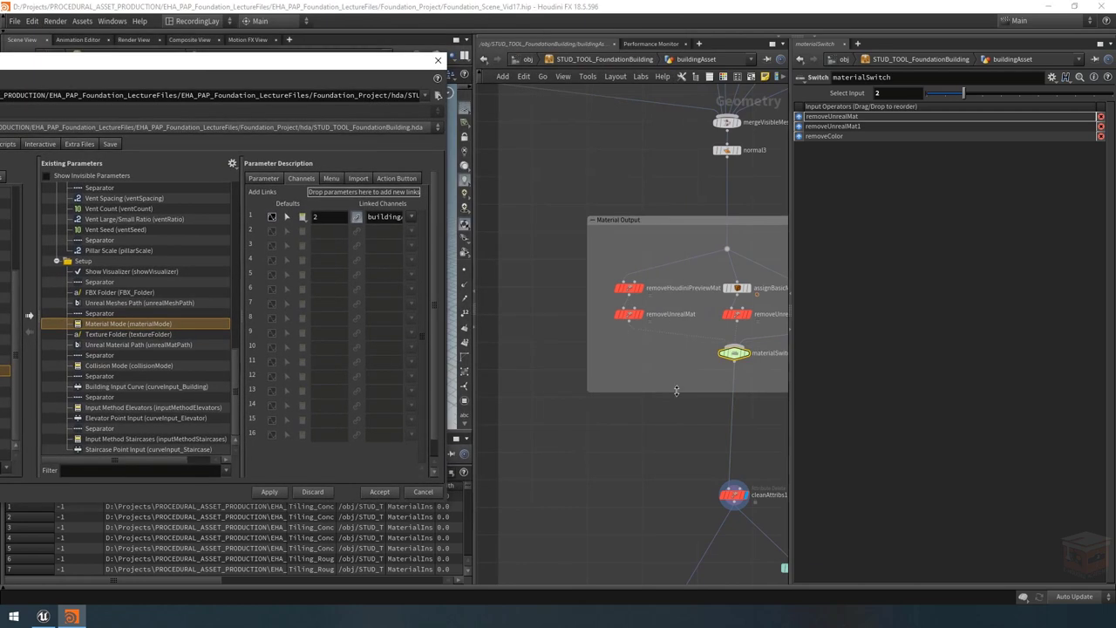
middle_click_drag(676, 390, 549, 395)
left_click_drag(324, 72, 584, 57)
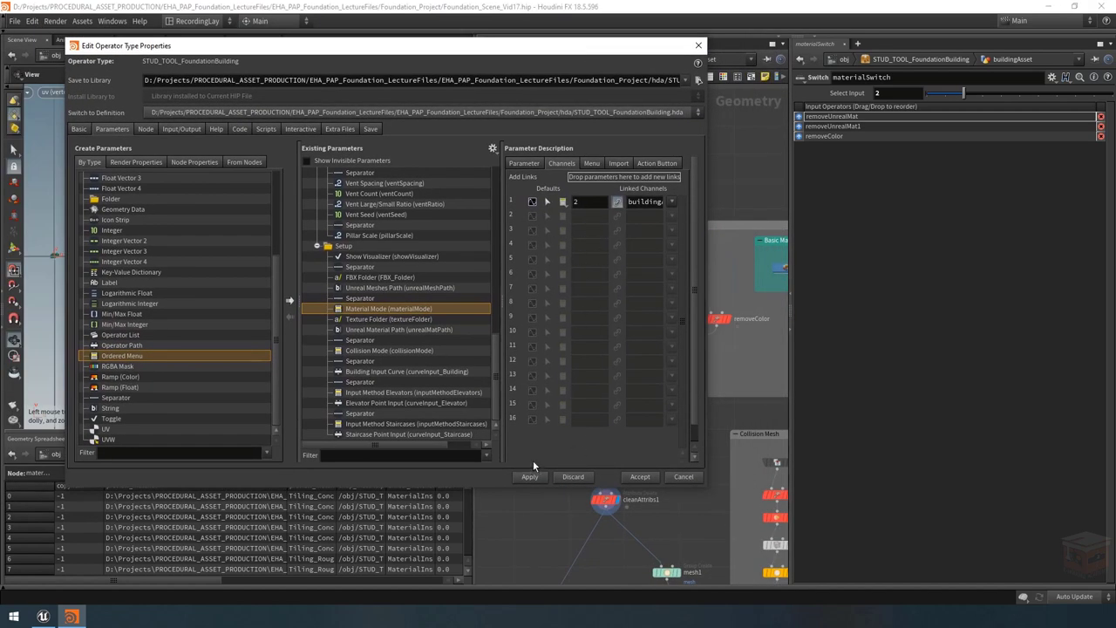
left_click(639, 478)
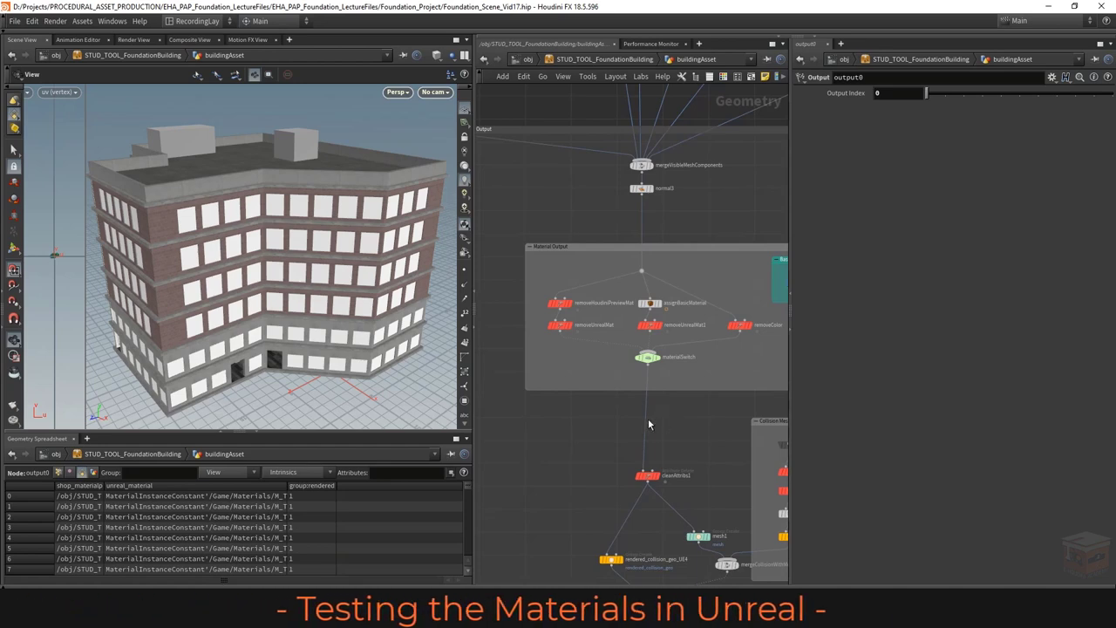
Step: Show the asset's other objects alongside buildingAsset in the viewport and save the STUD_TOOL_FoundationBuilding node type
left_click_drag(281, 217, 323, 245)
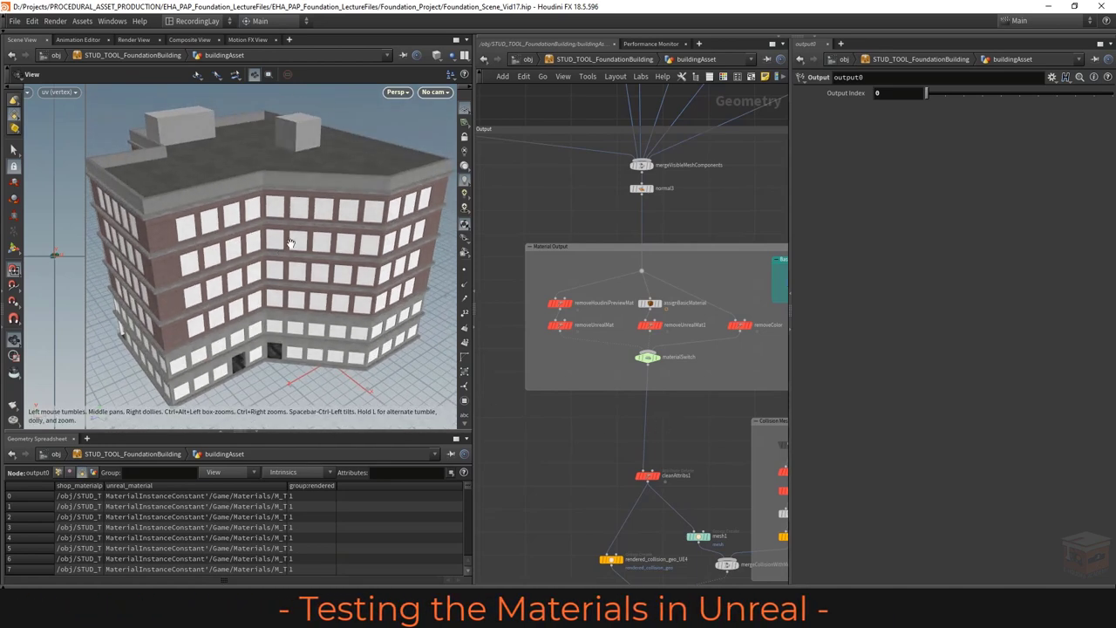
left_click(451, 55)
left_click(475, 68)
key("f")
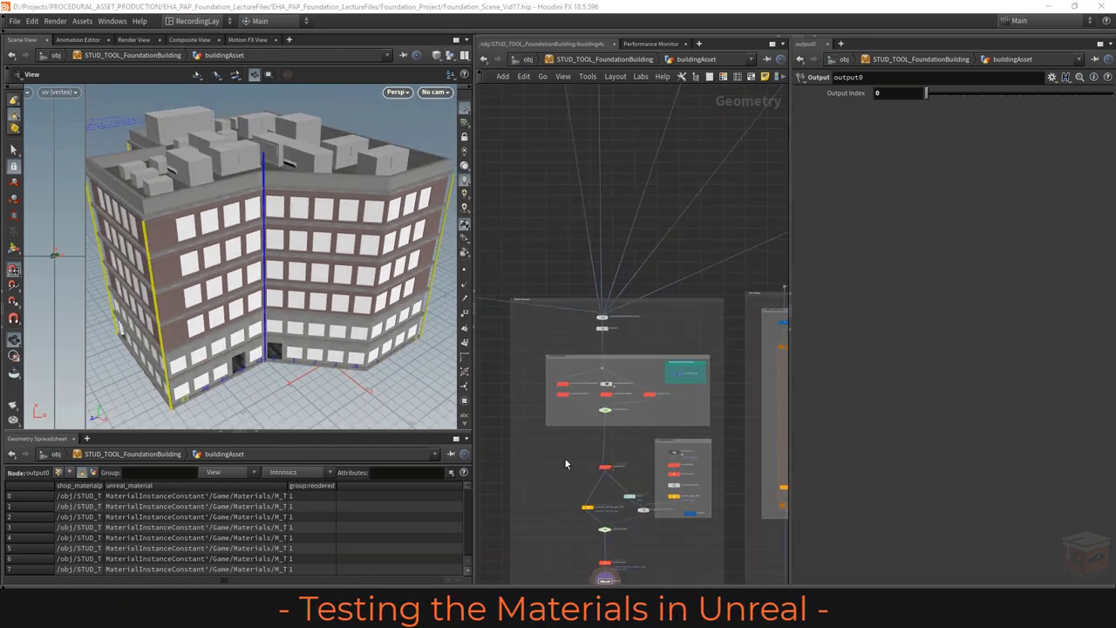
scroll(559, 458, "down", 5)
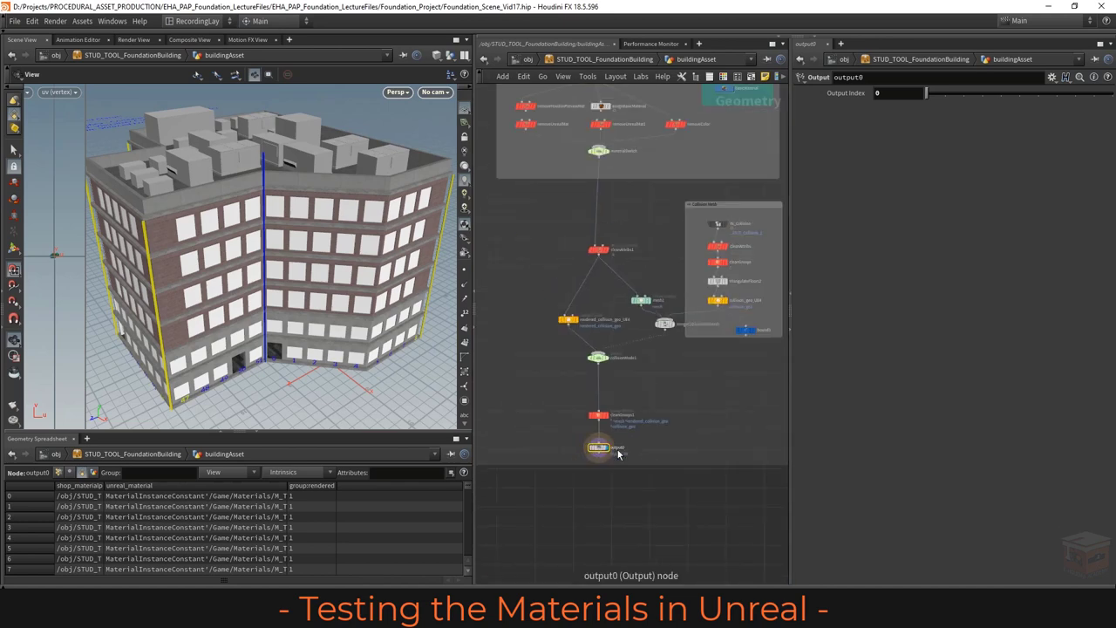
right_click(606, 62)
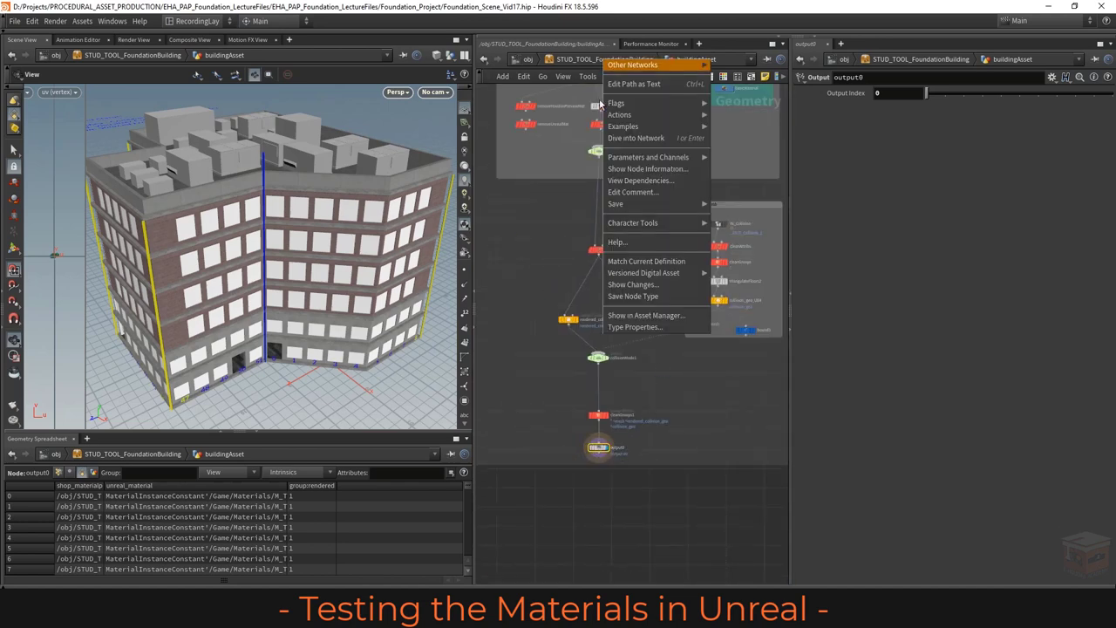
left_click(633, 299)
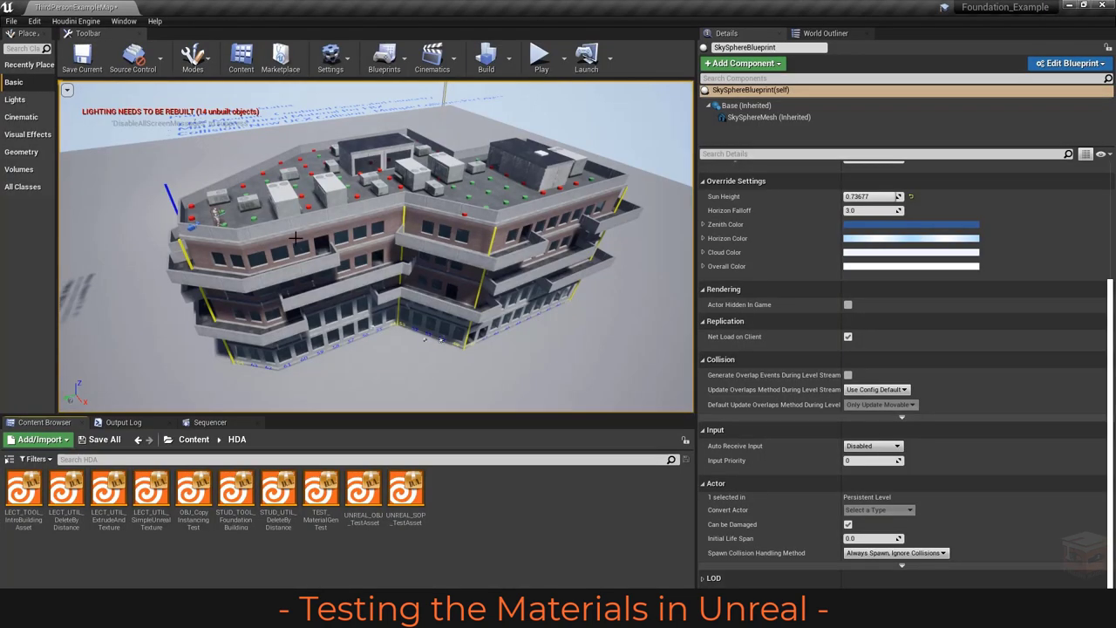
Step: In Unreal Editor, import STUD_UTIL_ExtrudeAndTexture.hda and STUD_UTIL_SimpleUnrealTexture.hda from the project's hda folder into Content/HDA
right_click_drag(295, 237, 209, 234)
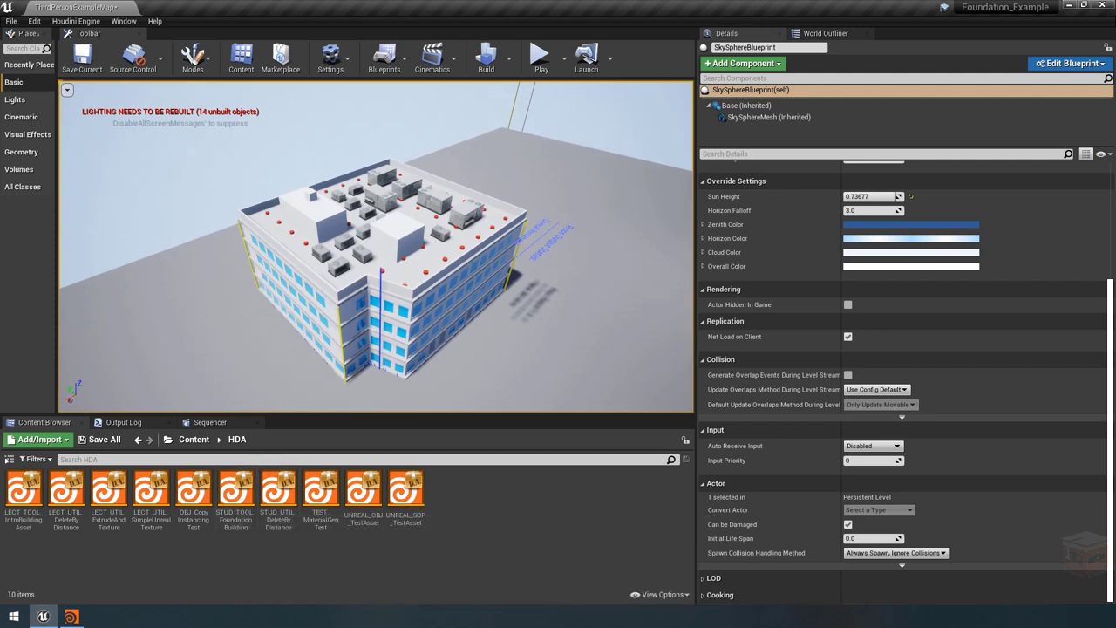
key("super+e")
left_click_drag(555, 92, 953, 90)
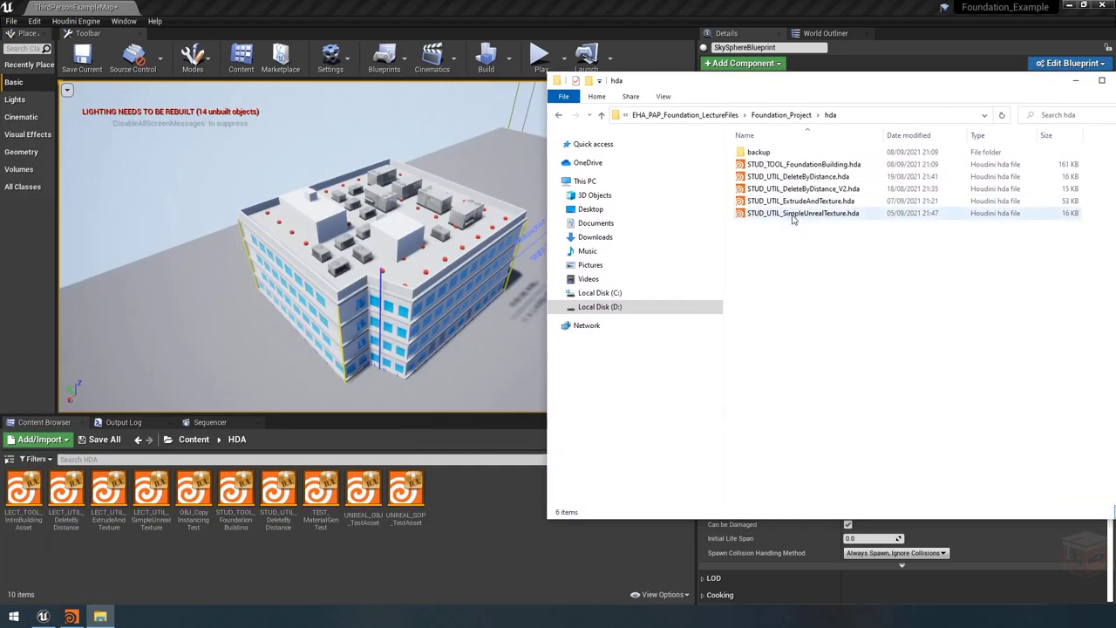
left_click(789, 215)
left_click(813, 204, "ctrl")
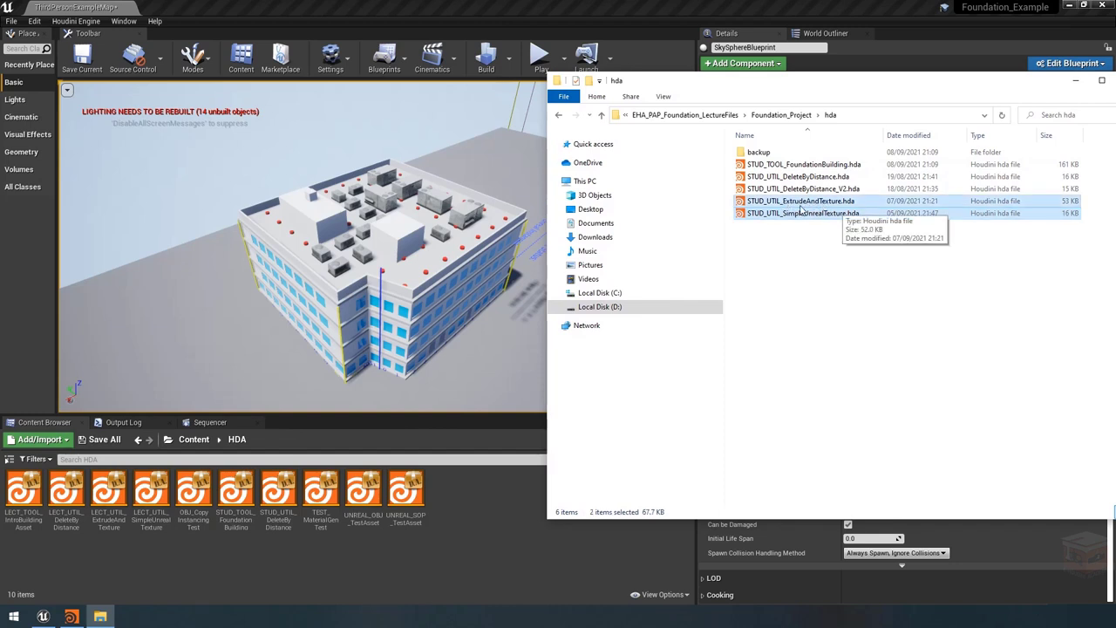
left_click_drag(799, 210, 445, 495)
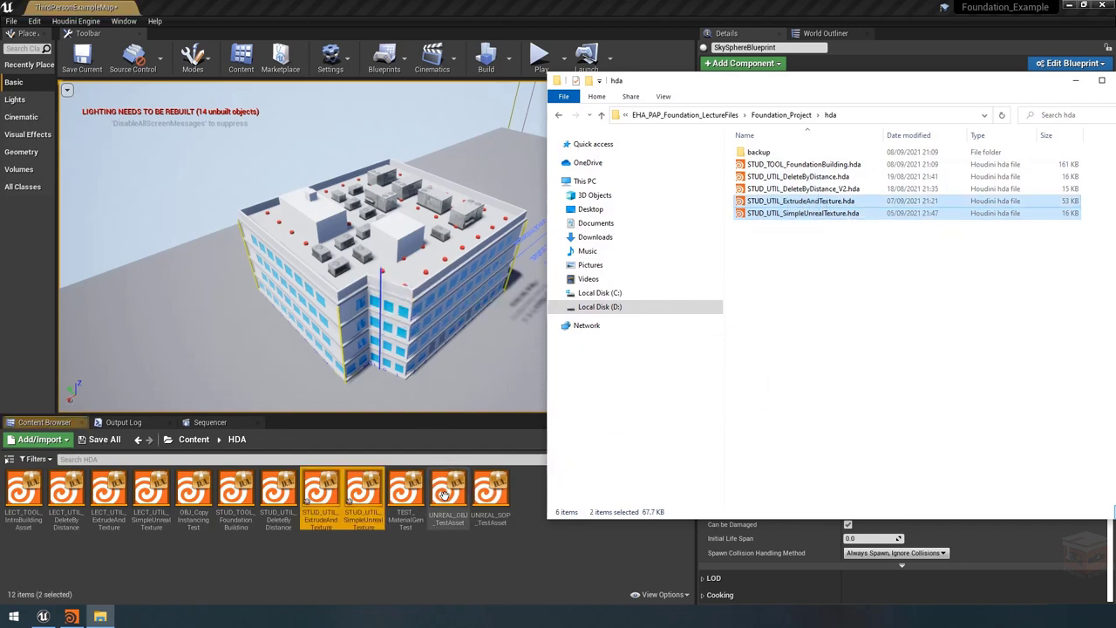
left_click(1076, 81)
Step: Reimport the STUD_TOOL_FoundationBuilding and STUD_UTIL_DeleteByDistance assets
left_click(235, 493)
left_click(273, 498, "ctrl")
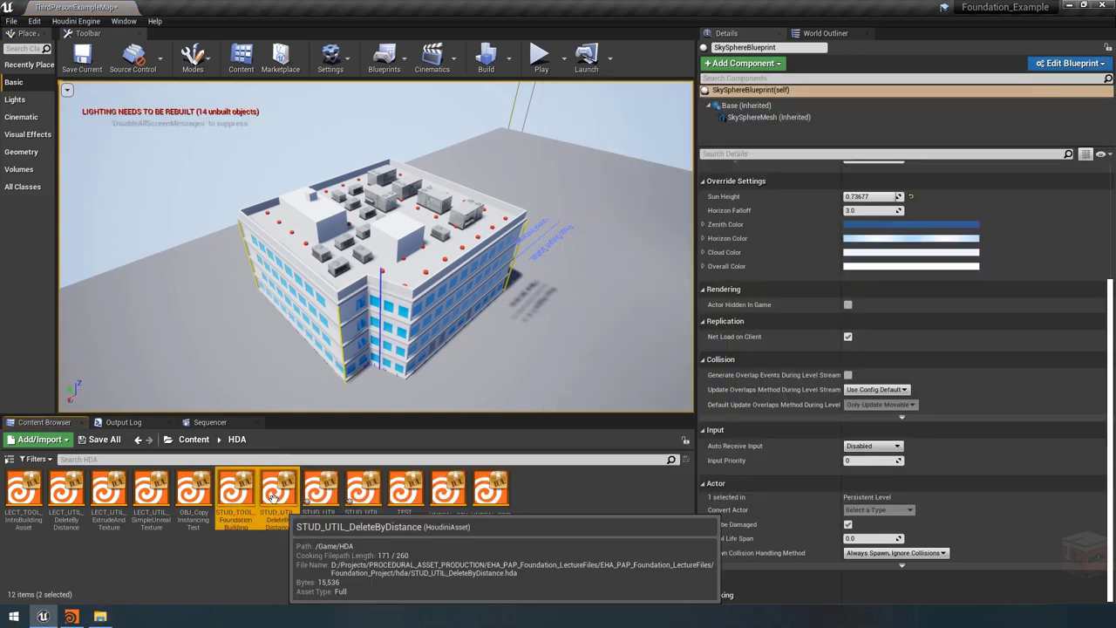
right_click(278, 484)
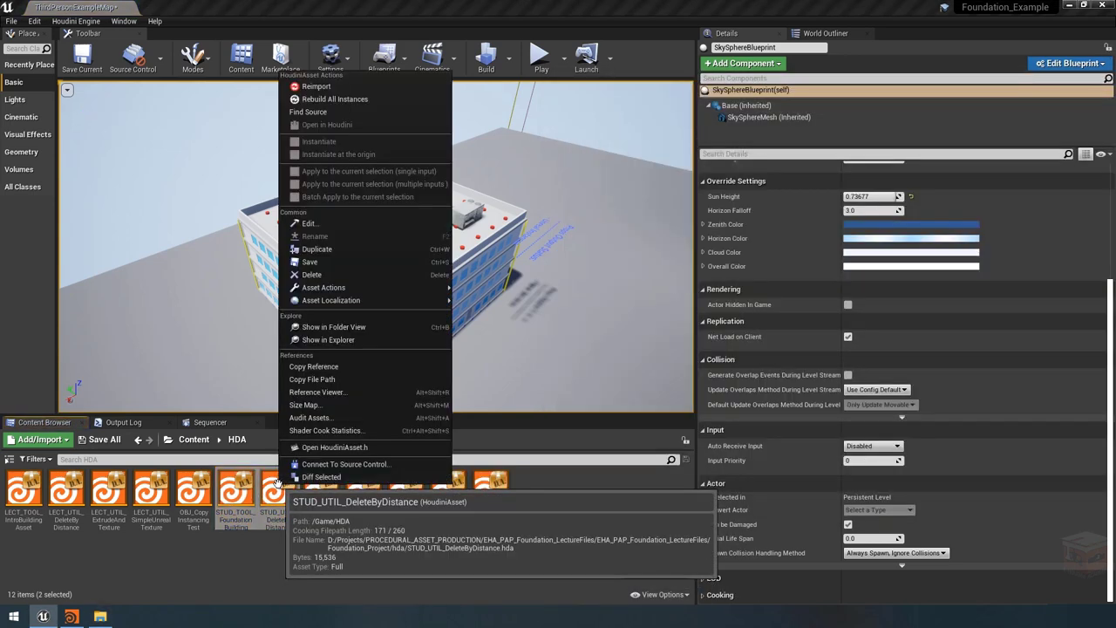
left_click(345, 91)
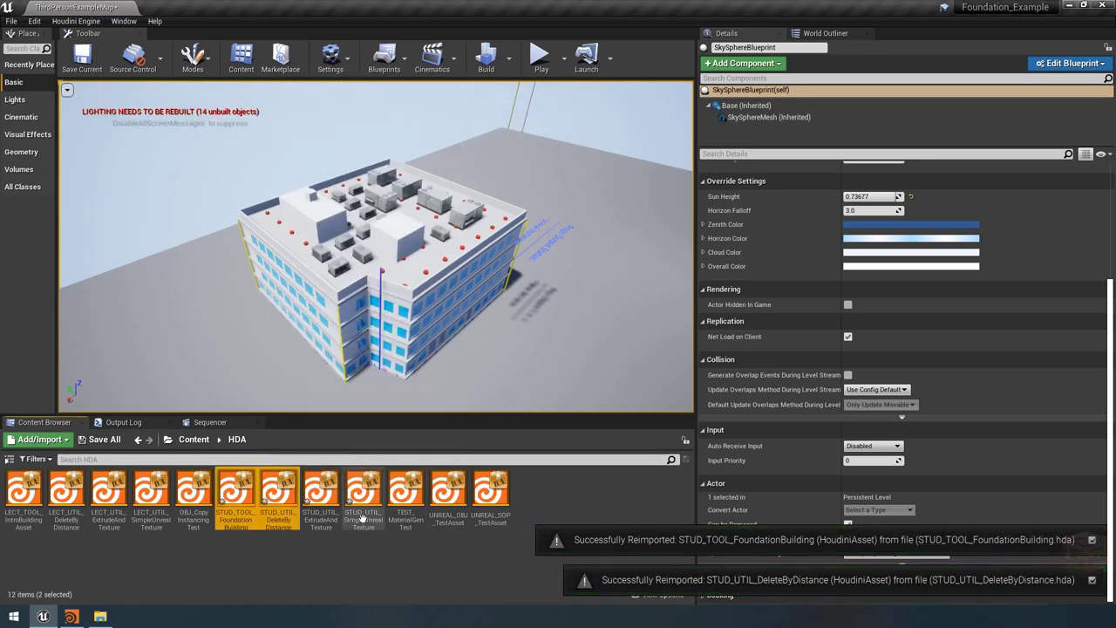
Step: Add both STUD_UTIL texture assets to the asset selection, and rebuild the STUD_TOOL_FoundationBuilding actor in the level
left_click(320, 490, "ctrl")
left_click(361, 493, "ctrl")
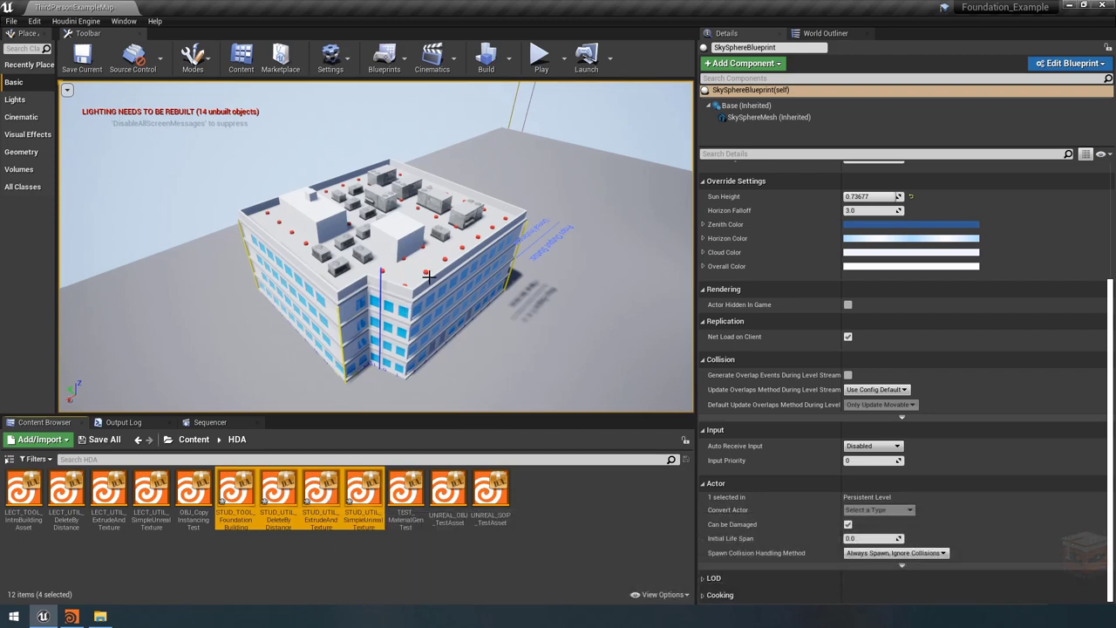
left_click(399, 260)
right_click(407, 263)
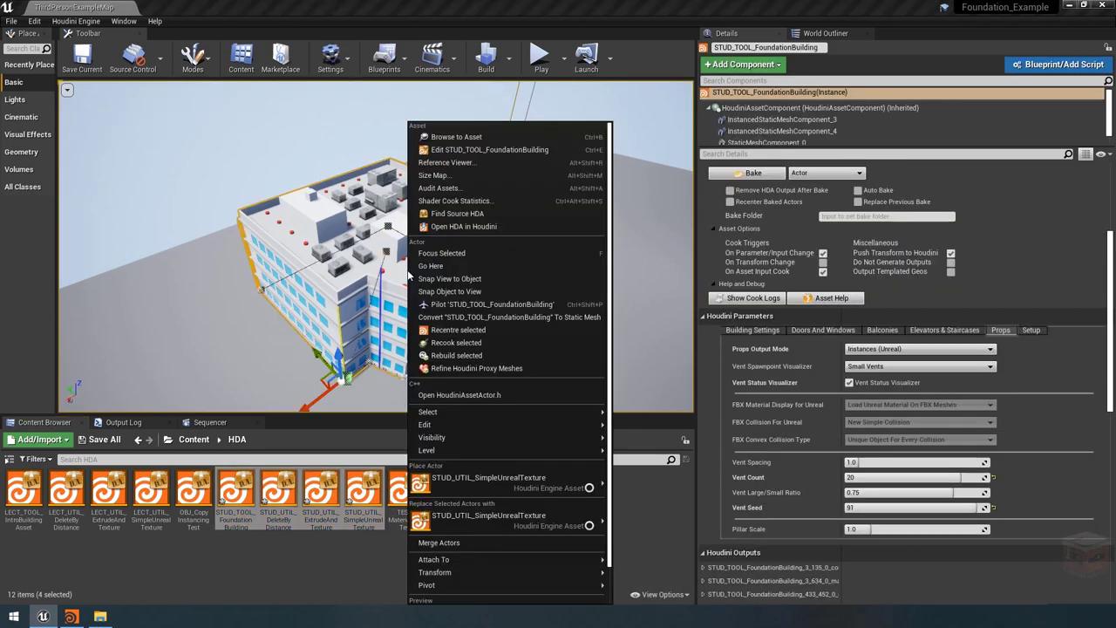
left_click(475, 357)
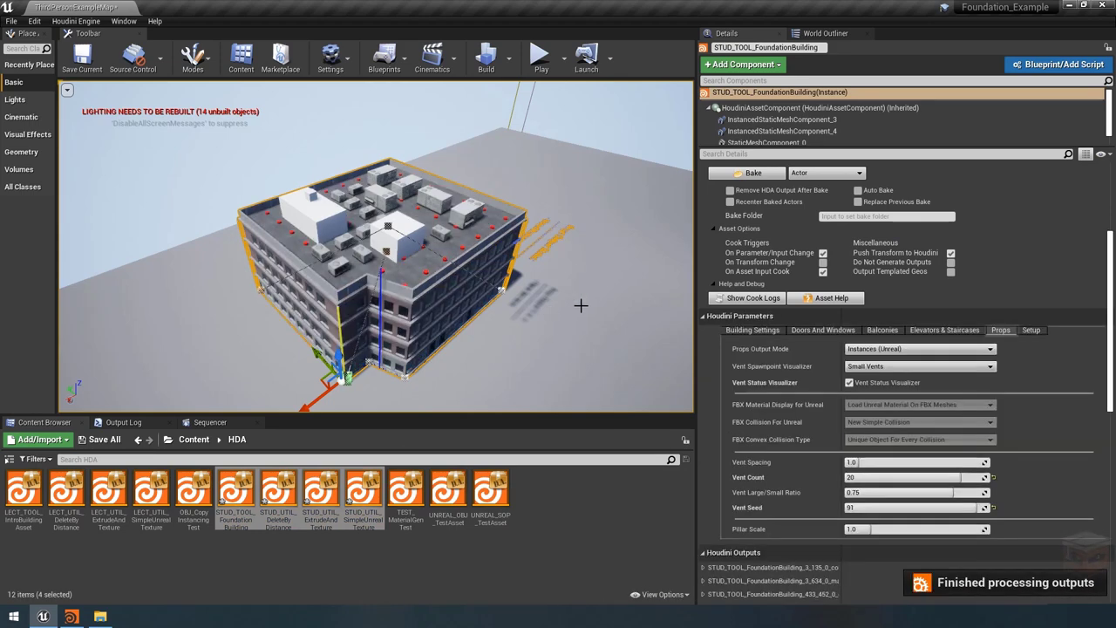
right_click_drag(581, 305, 389, 206)
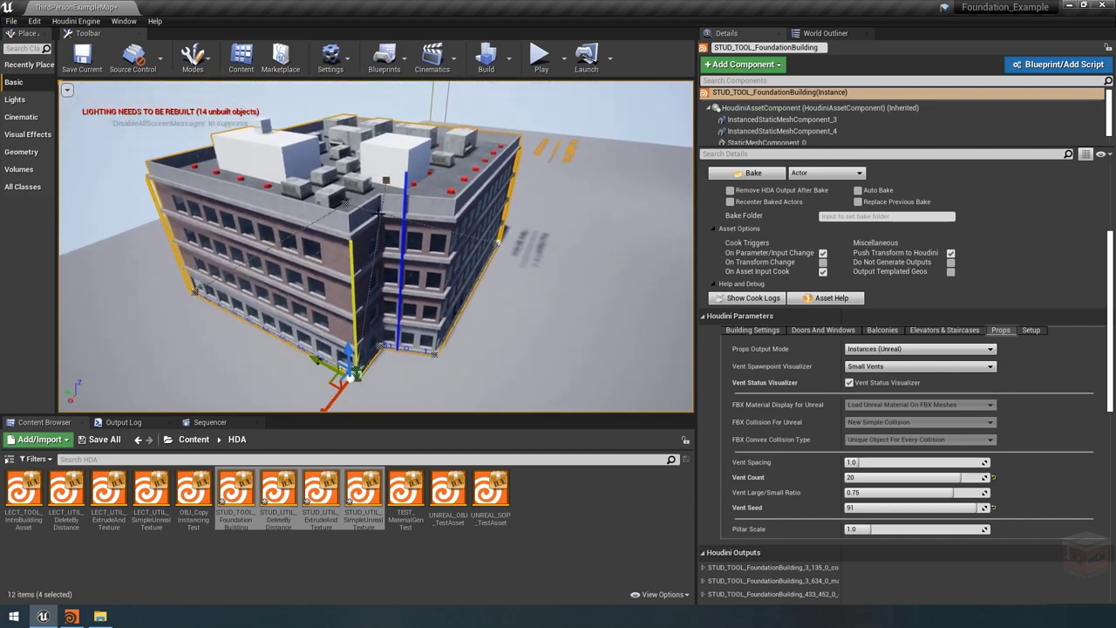
scroll(479, 289, "down", 5)
left_click(560, 119)
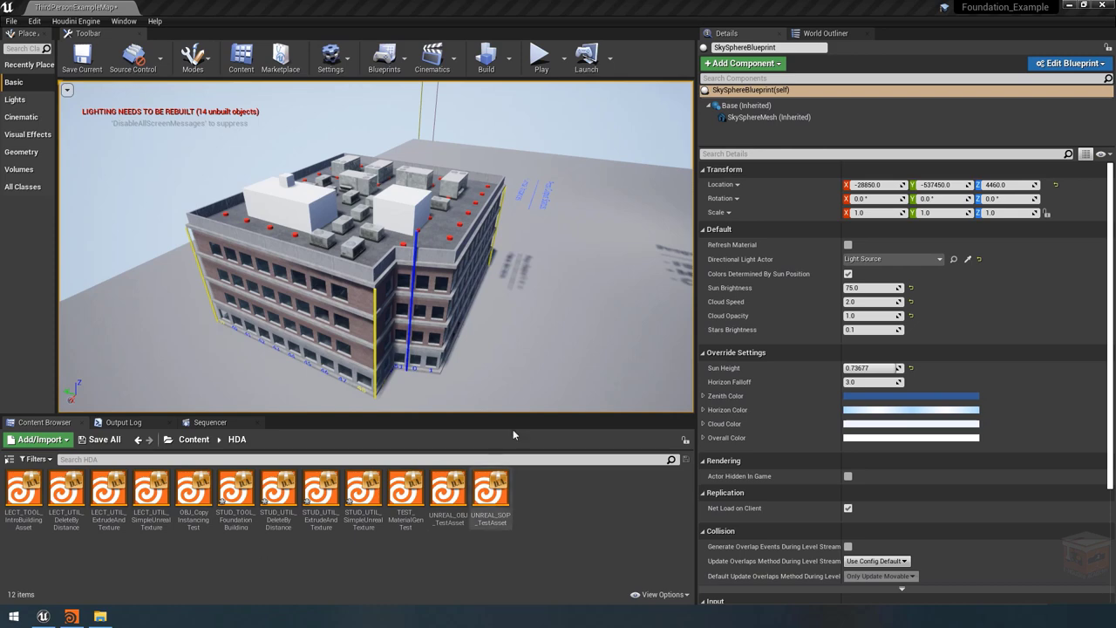
Step: Set the foundation building's Material Mode to No Material and inspect the building inside and out
left_click(443, 255)
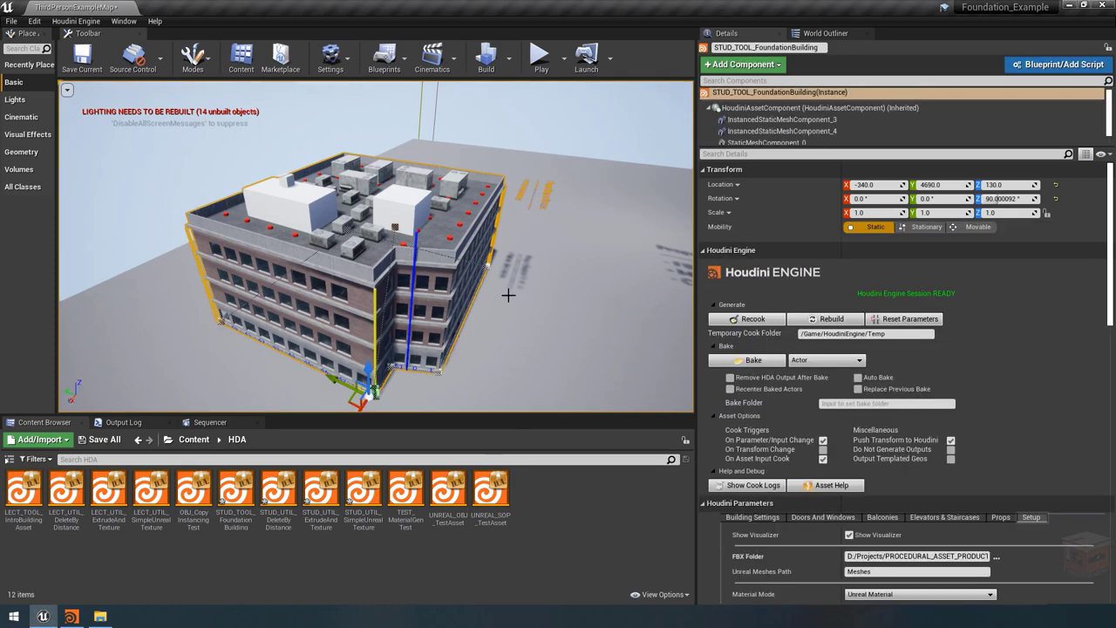
scroll(1031, 386, "down", 1)
scroll(1032, 386, "down", 5)
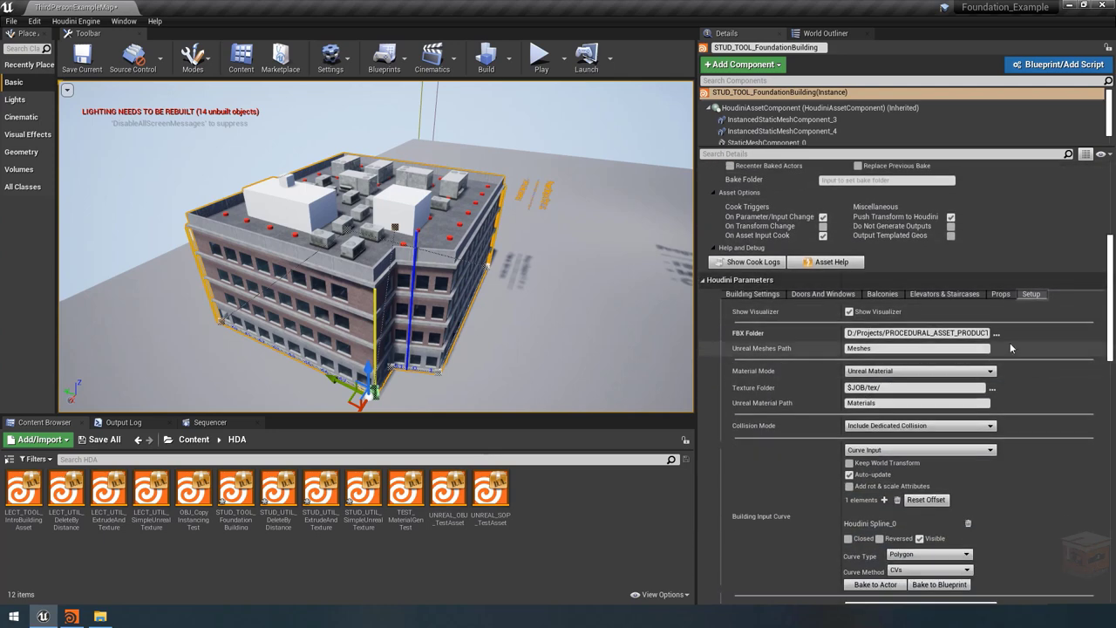
left_click(890, 371)
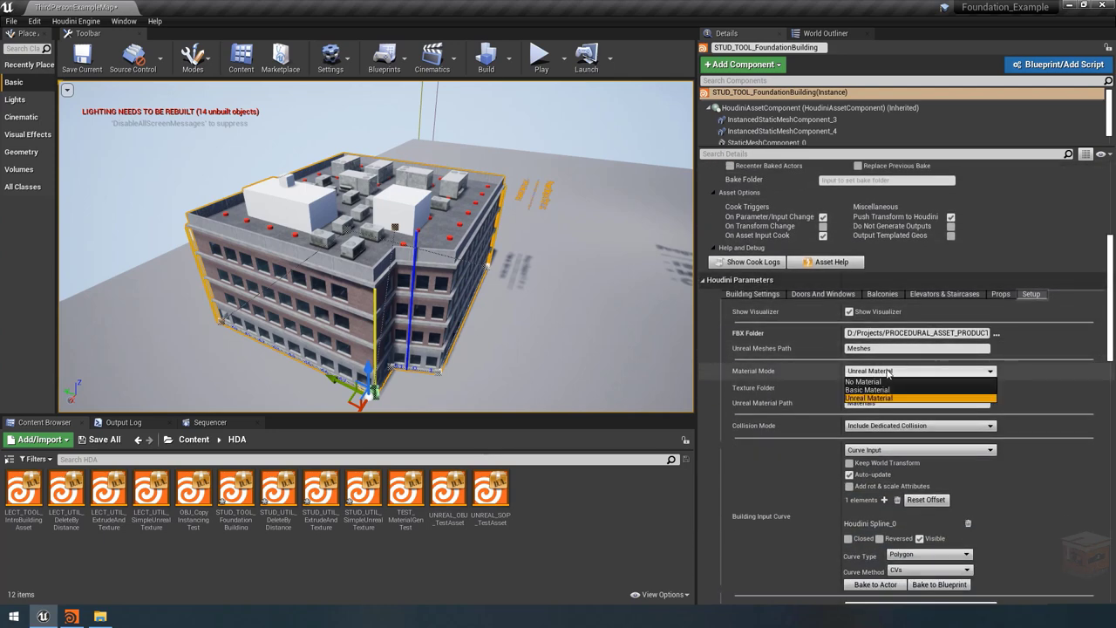
left_click(868, 381)
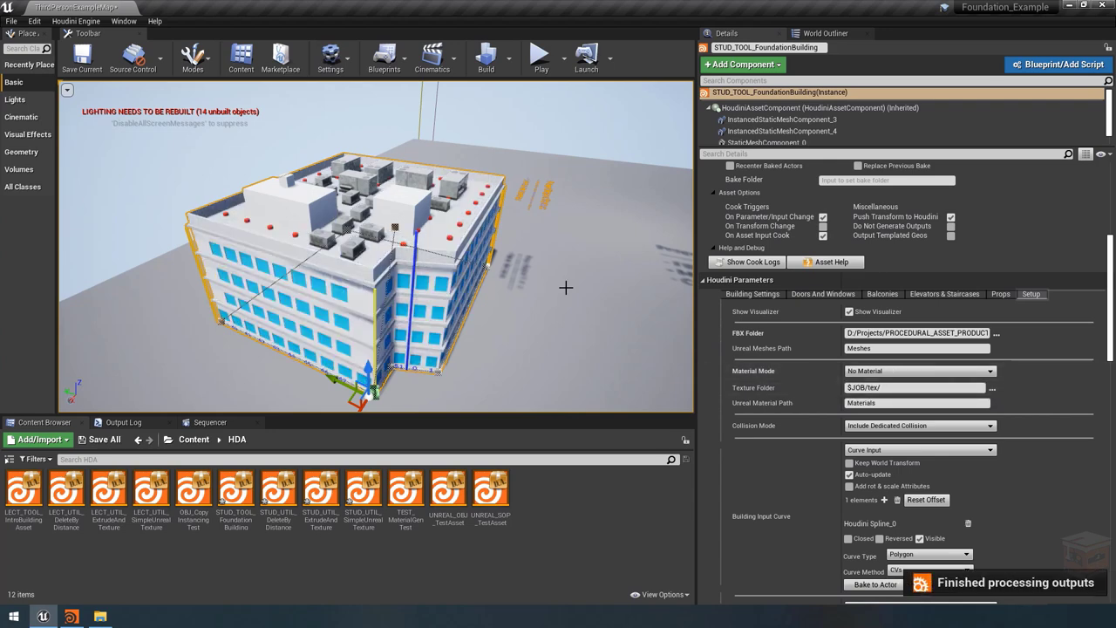
right_click_drag(575, 287, 578, 261)
left_click(592, 141)
right_click_drag(592, 142, 628, 148)
mouse_move(375, 244)
right_mouse_down()
mouse_move(375, 296)
mouse_move(375, 244)
right_mouse_up()
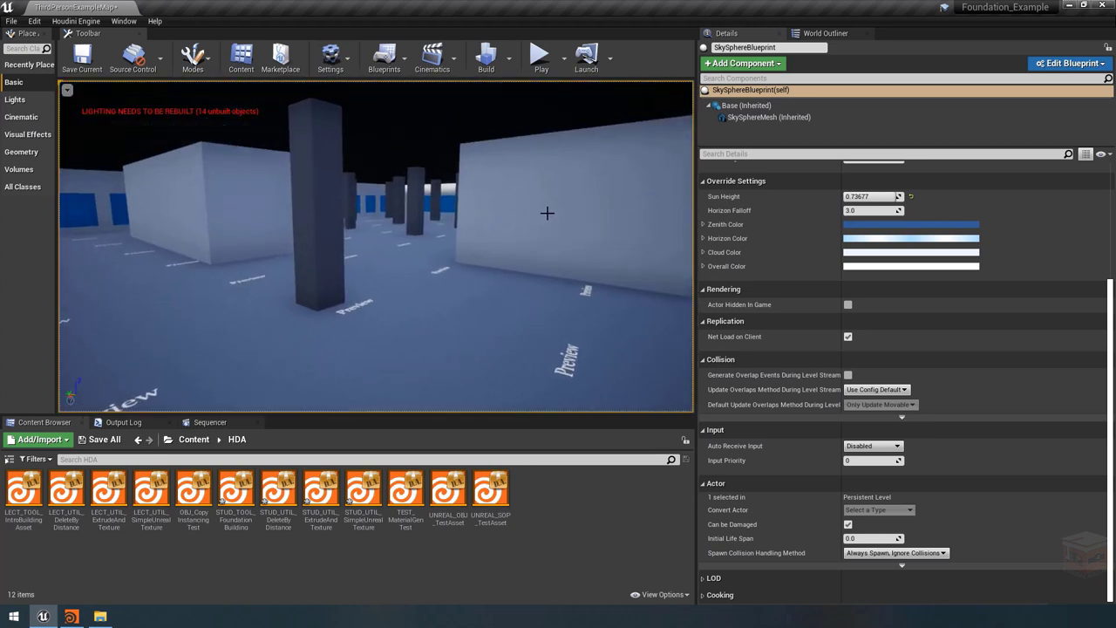
right_click_drag(551, 213, 515, 225)
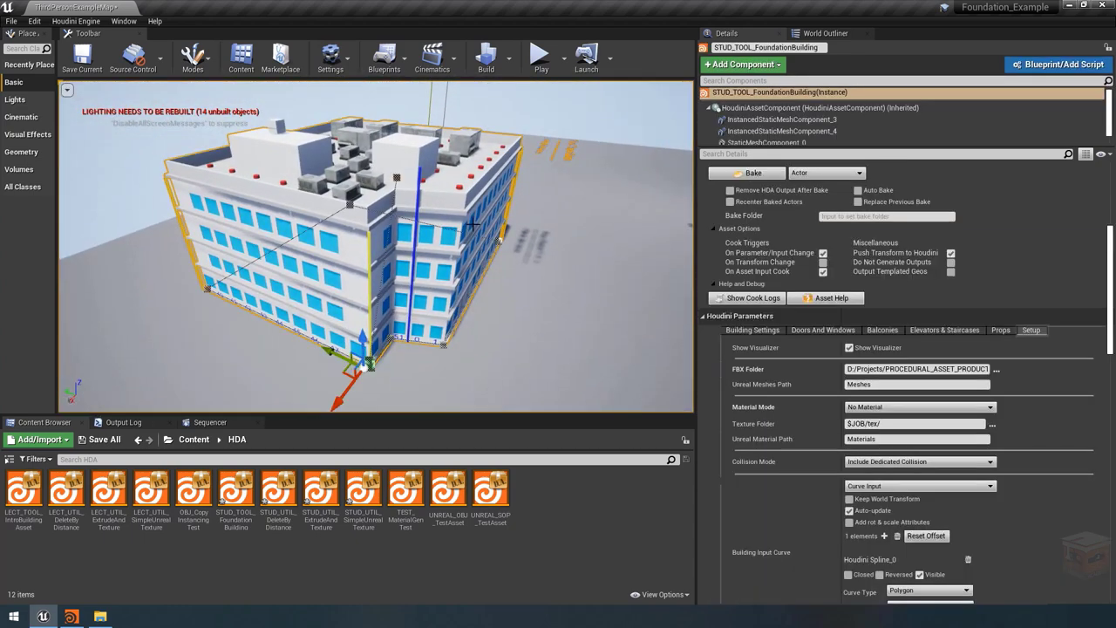
Step: Switch the foundation building's Material Mode to Basic Material
left_click(394, 205)
left_click(872, 406)
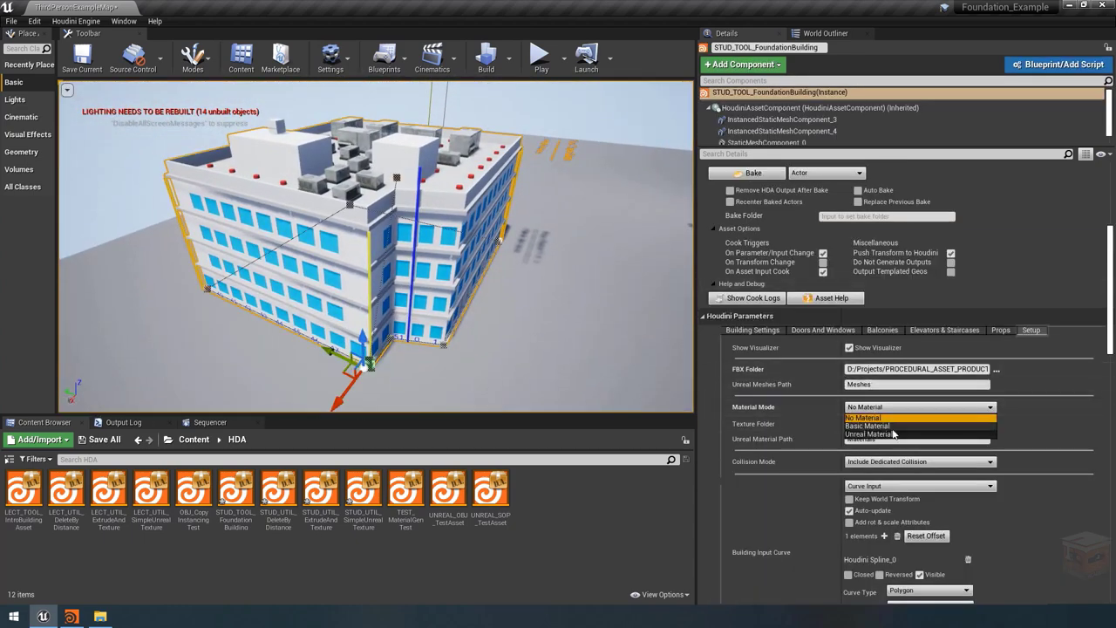
left_click(891, 425)
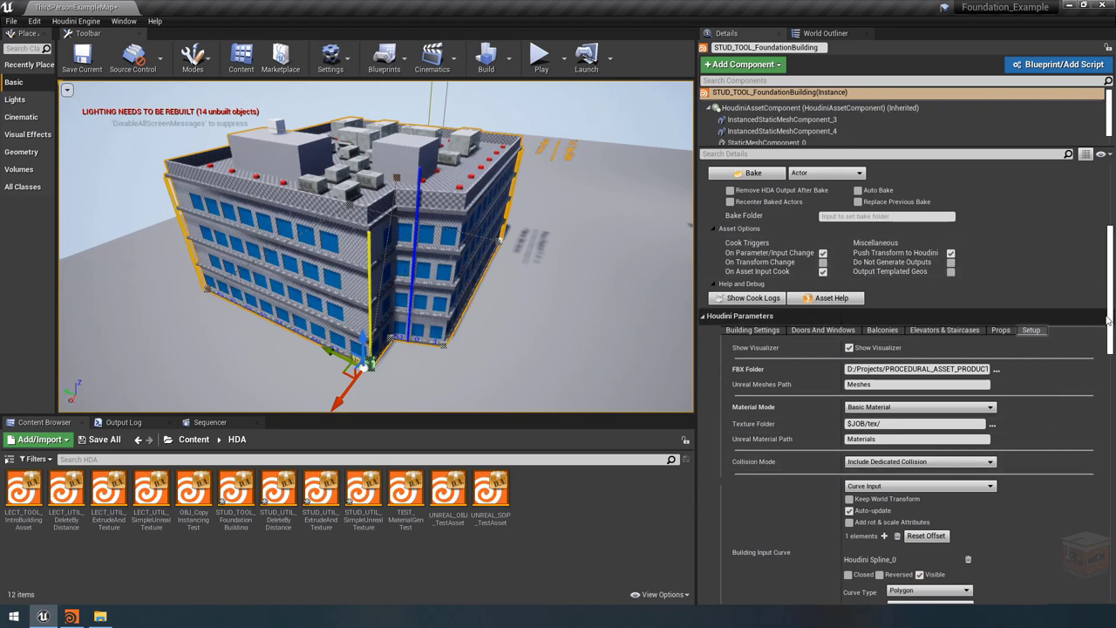
Step: View the node graph of the BasicGrid material assigned to the foundation building's static mesh output, and close it
left_click_drag(1110, 319, 1097, 453)
scroll(1098, 452, "down", 5)
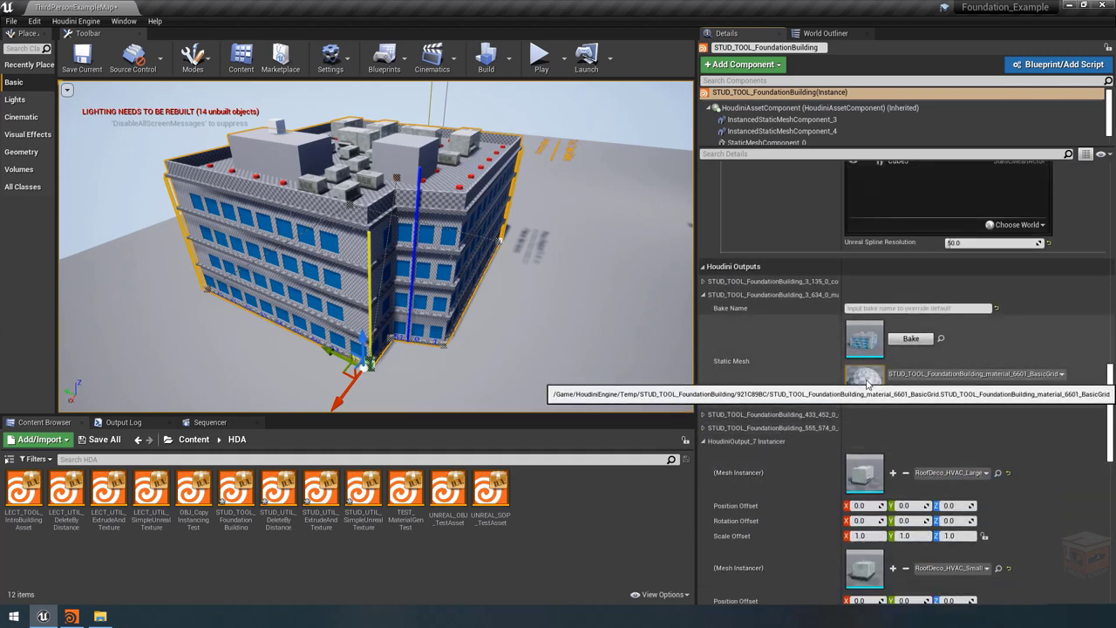
double_click(864, 376)
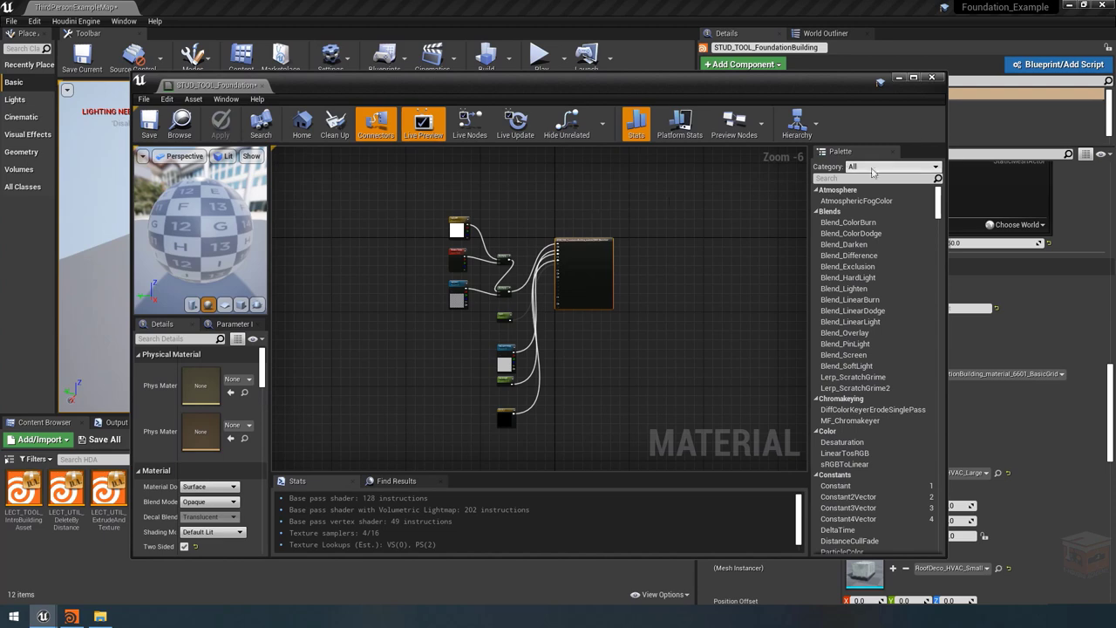
left_click(932, 77)
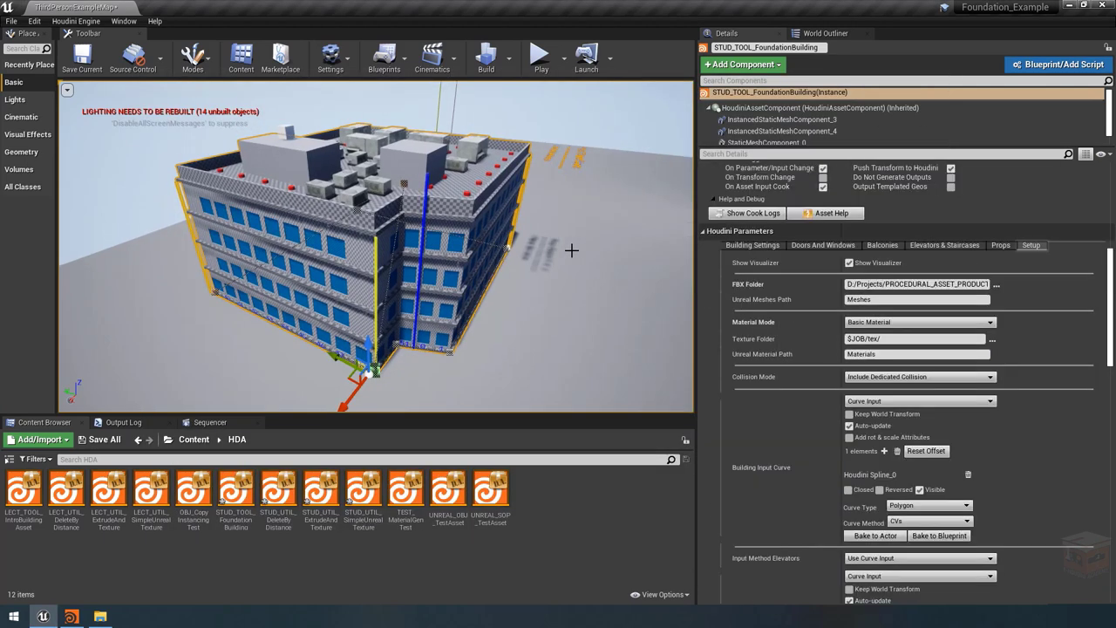
Step: Set the Material Mode of LECT_TOOL_IntroBuildingAsset to Basic Material and inspect the grid texture on its facade up close
scroll(362, 248, "up", 10)
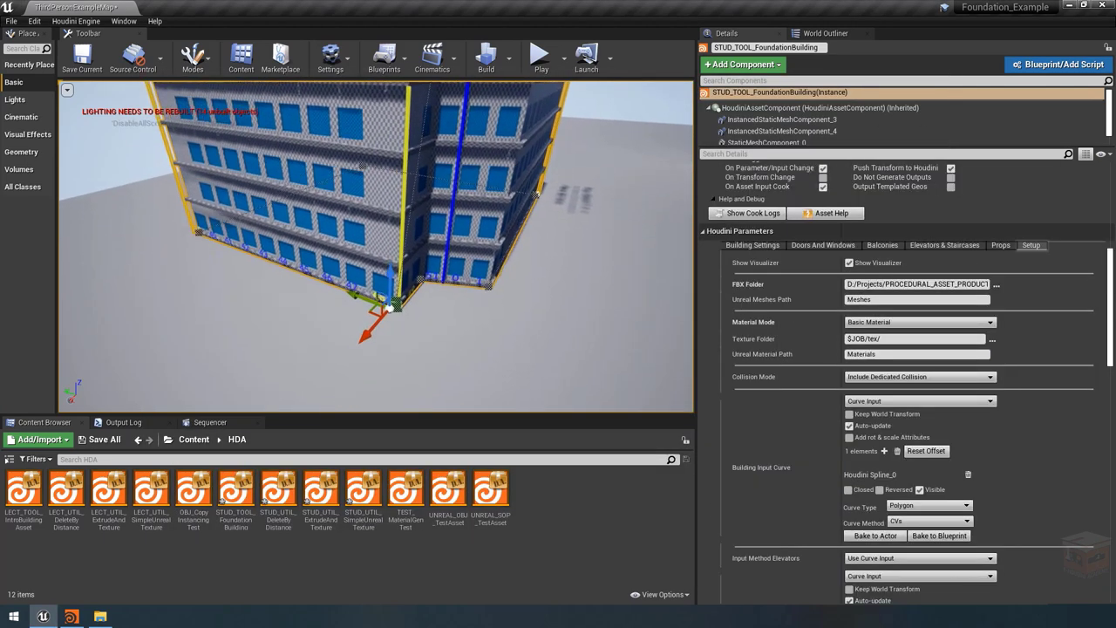
key("f")
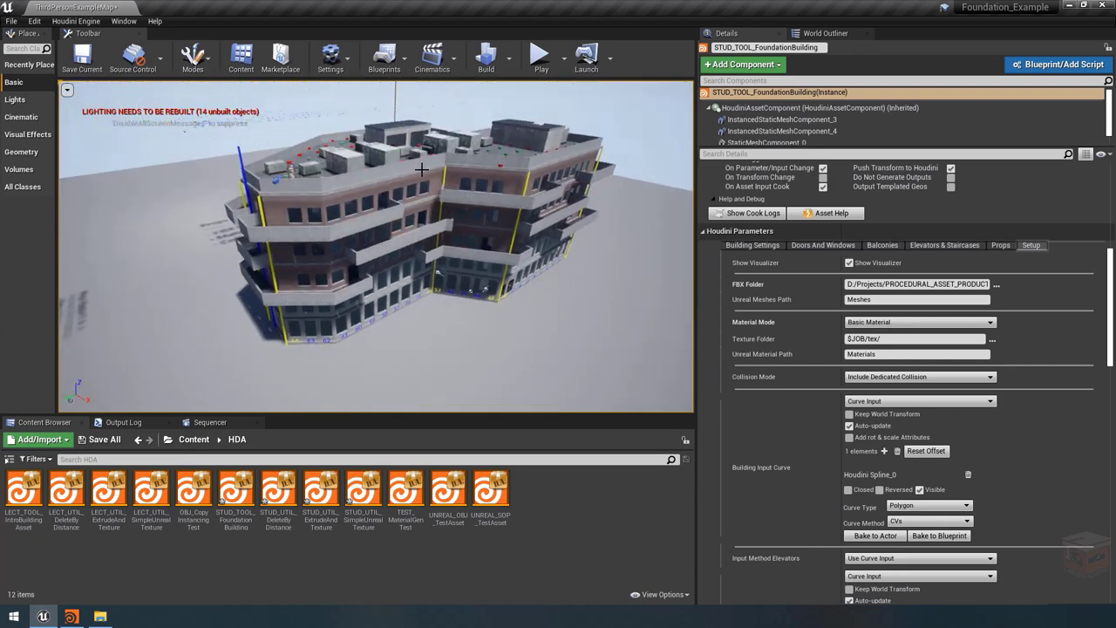
left_click(438, 273)
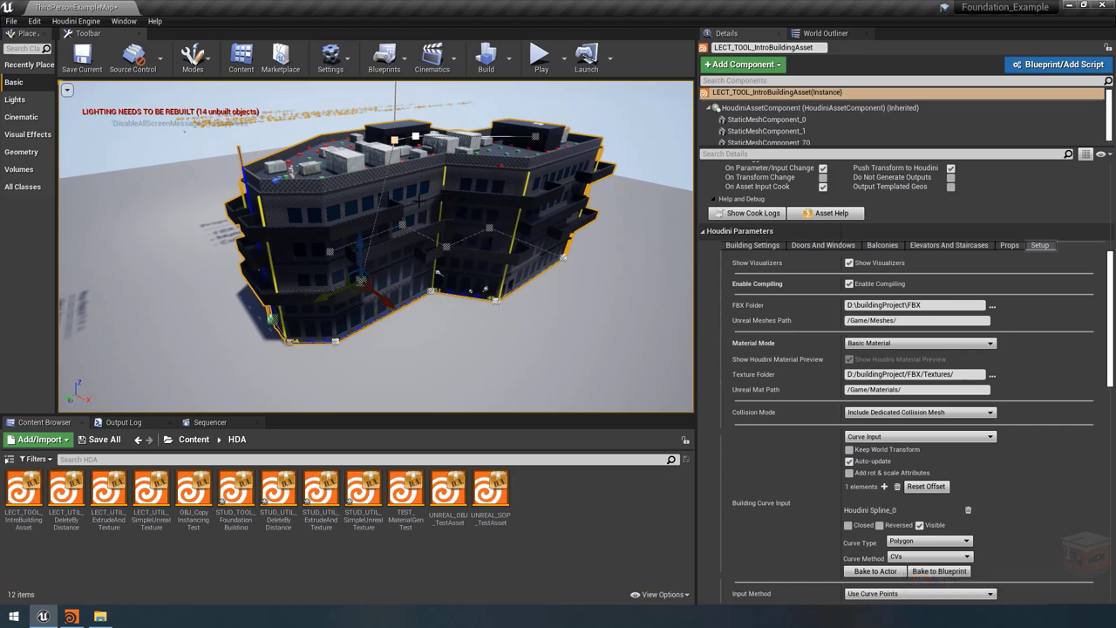
scroll(438, 273, "up", 8)
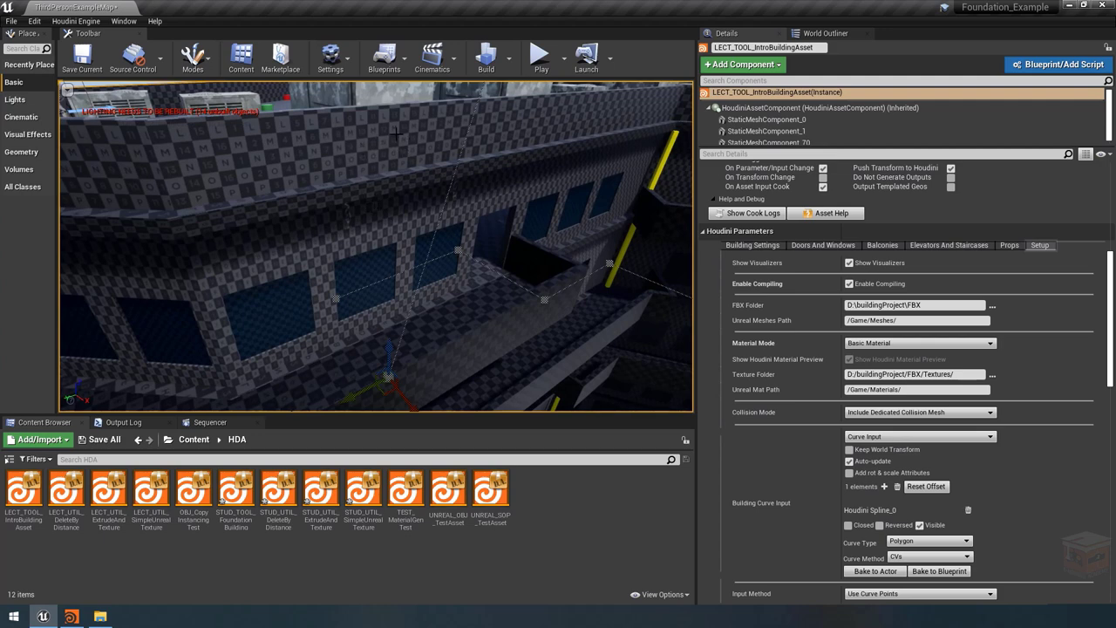
scroll(483, 140, "down", 10)
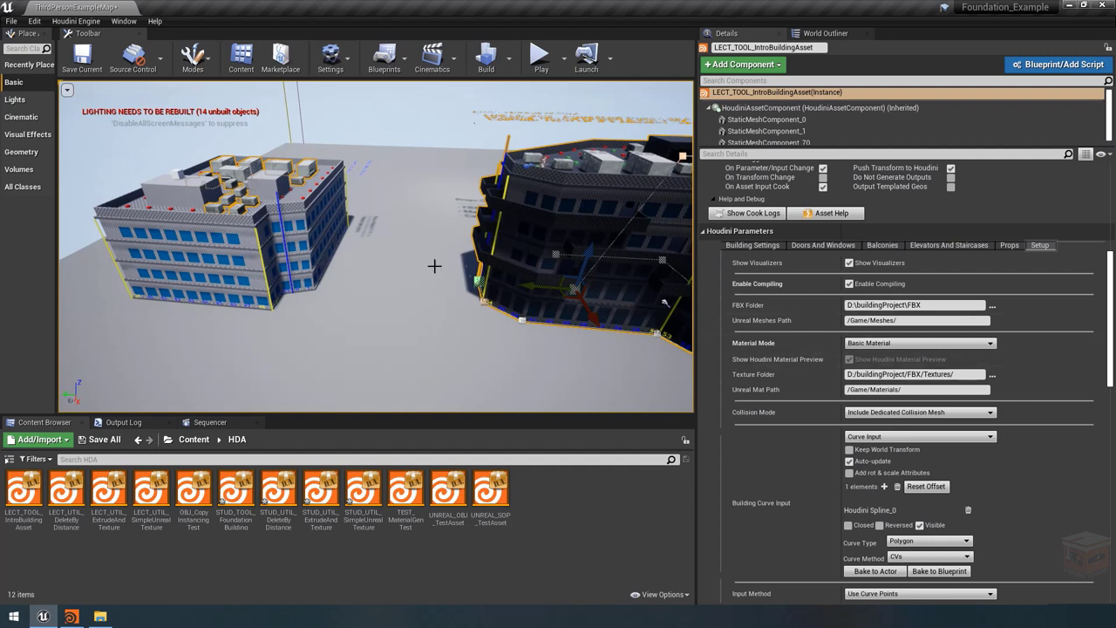
Step: Locate the foundation building's BasicGrid material in the project content and frame the building in the view
left_click(218, 239)
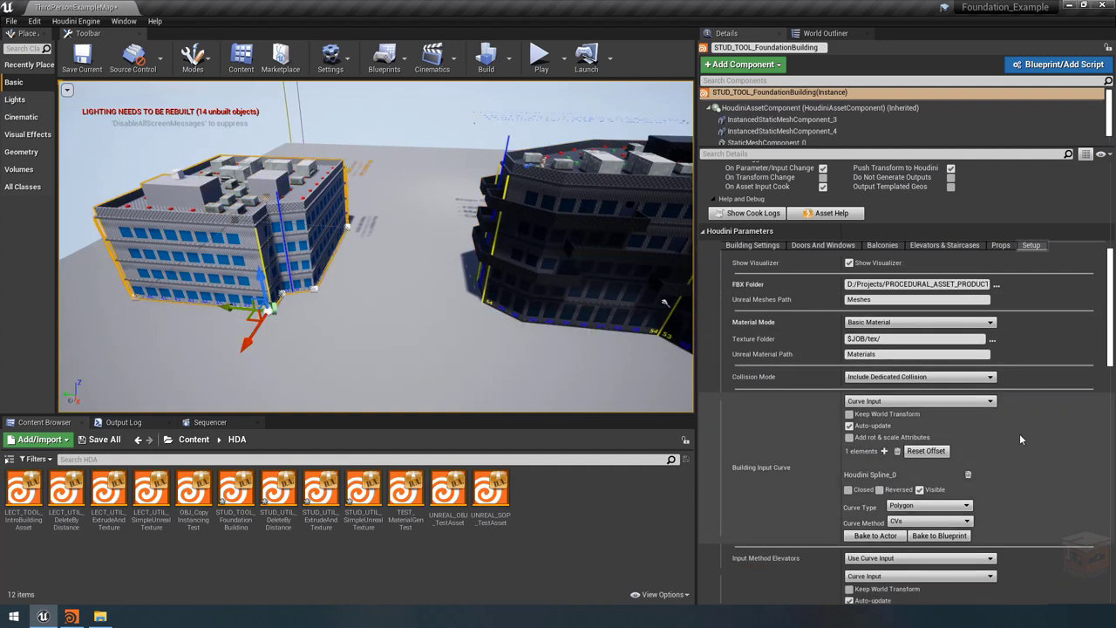
scroll(1101, 462, "down", 10)
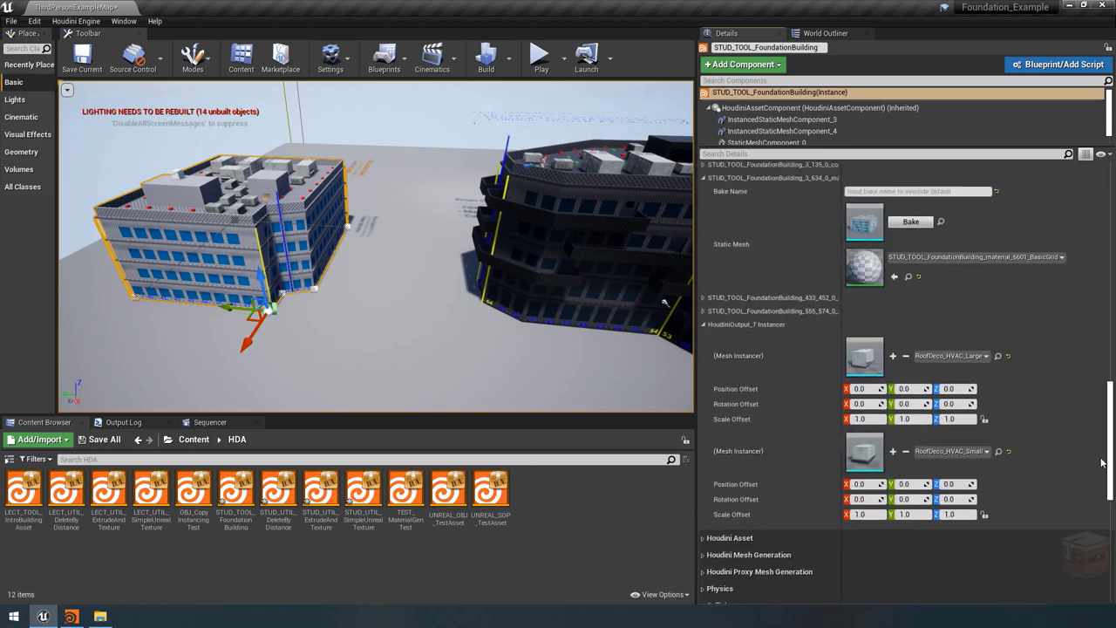
scroll(1102, 463, "up", 1)
left_click(908, 298)
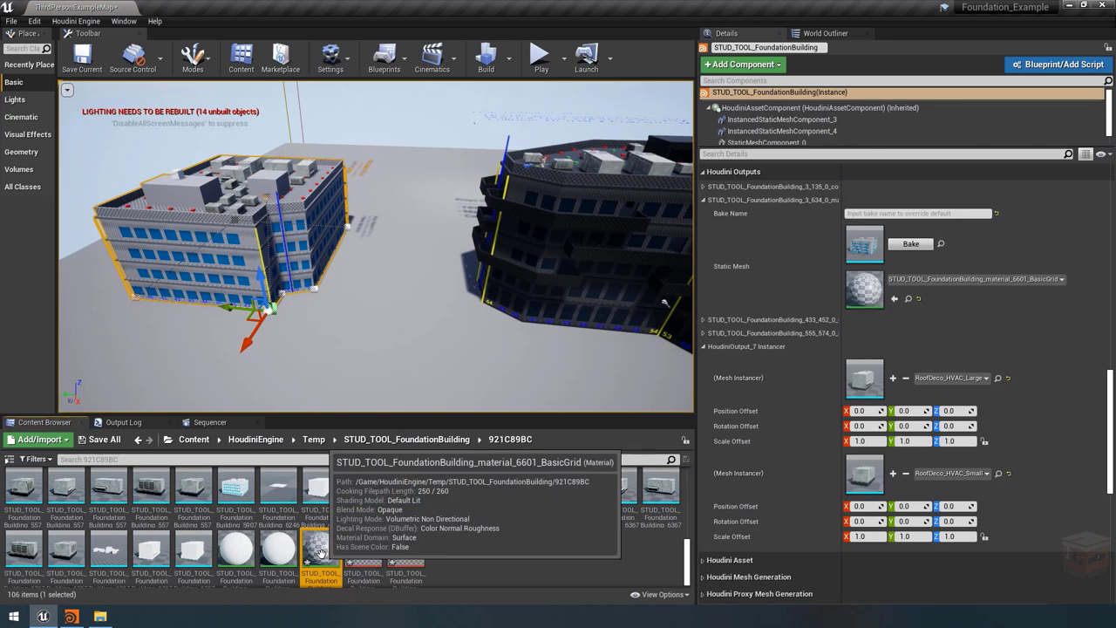
key("f")
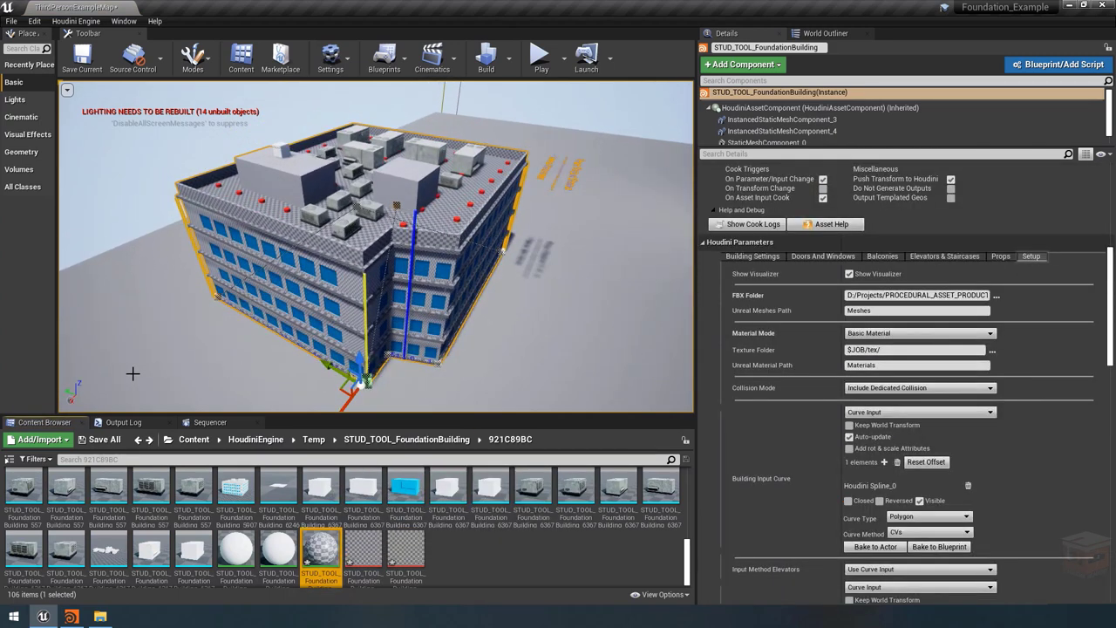
Step: Return to the HDA folder and set the foundation building's Material Mode to Unreal Material
left_click(138, 440)
left_click(894, 333)
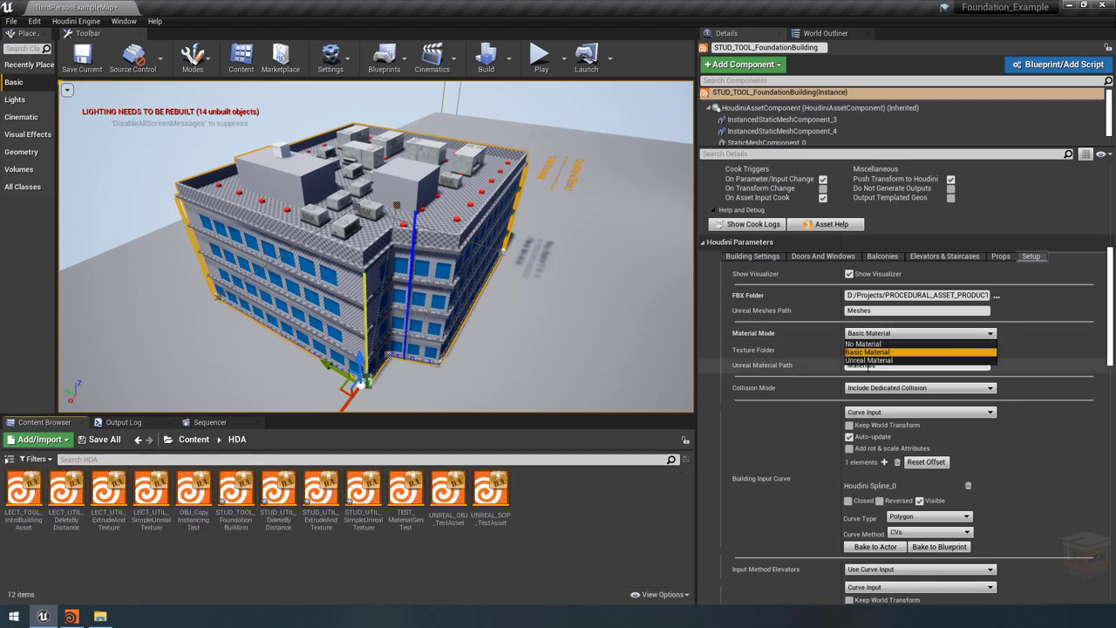
left_click(871, 360)
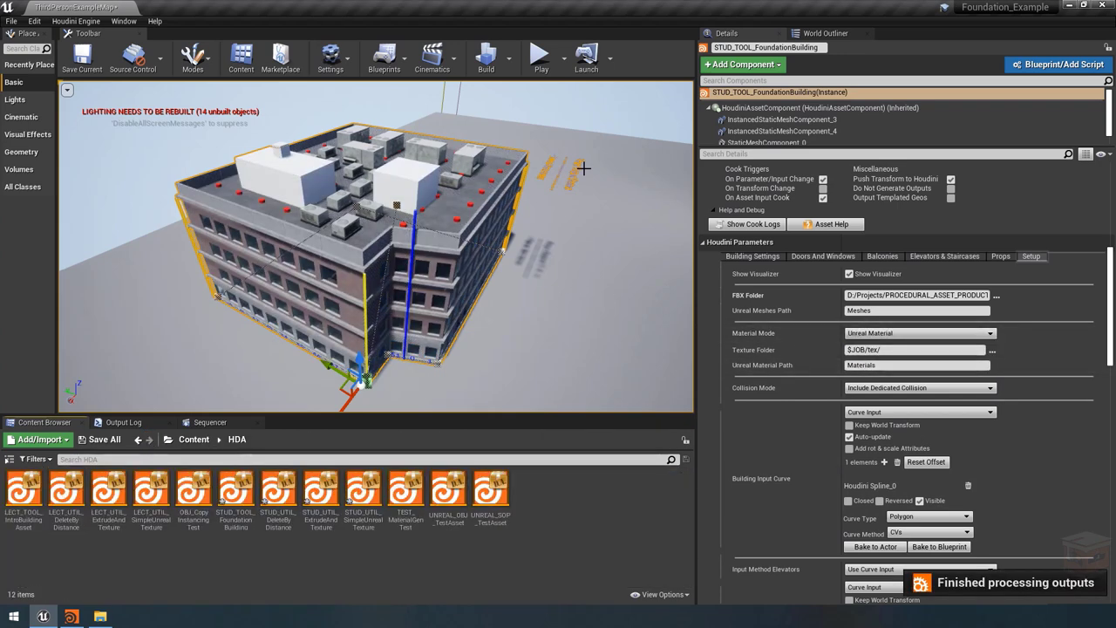
Step: Review the material instances assigned to the foundation building's main static mesh output
left_click(610, 197)
right_click_drag(610, 197, 518, 258)
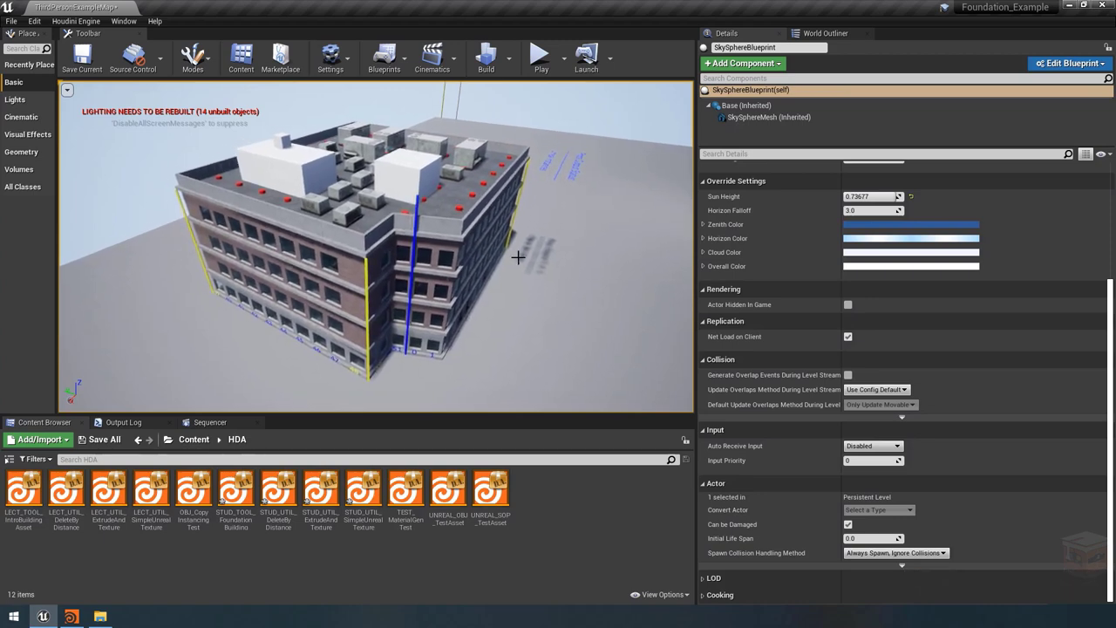
left_click(436, 222)
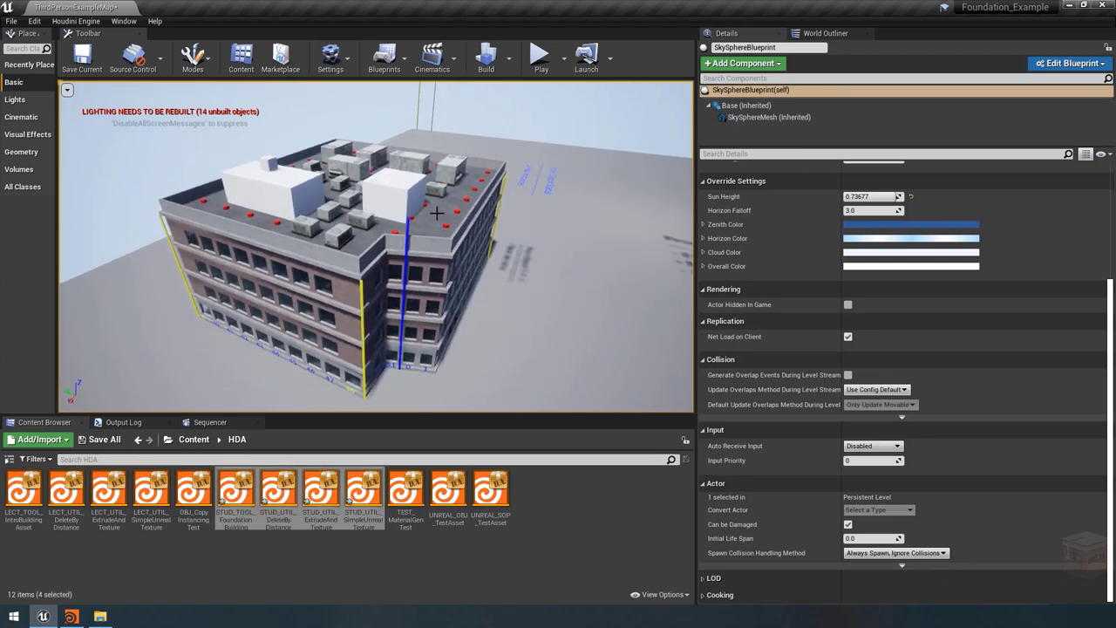
scroll(907, 270, "down", 6)
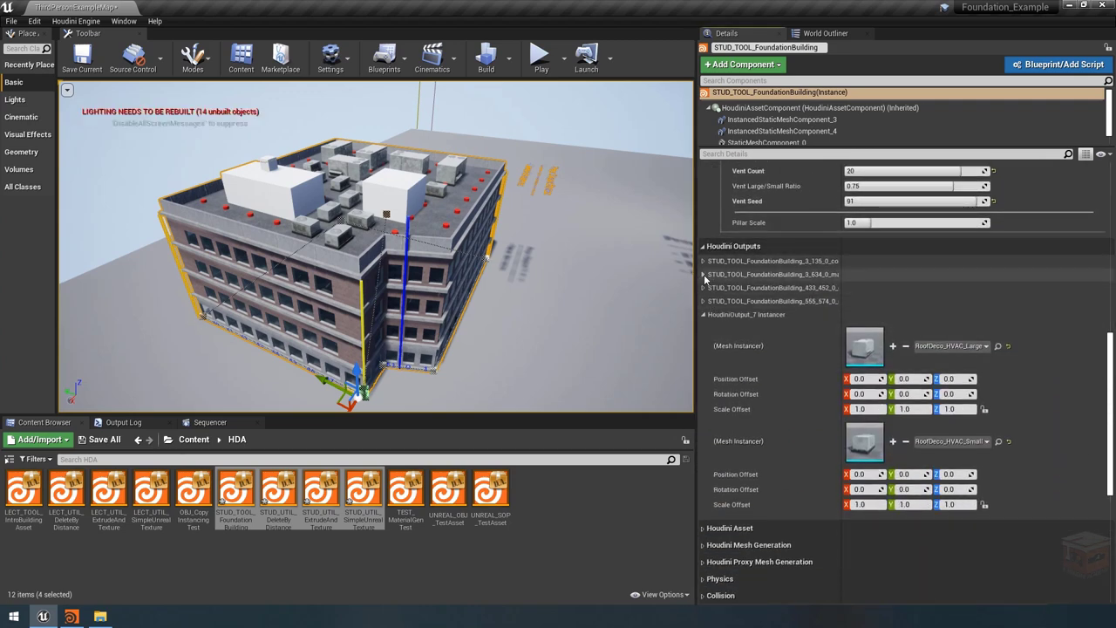
left_click(704, 274)
scroll(872, 279, "down", 2)
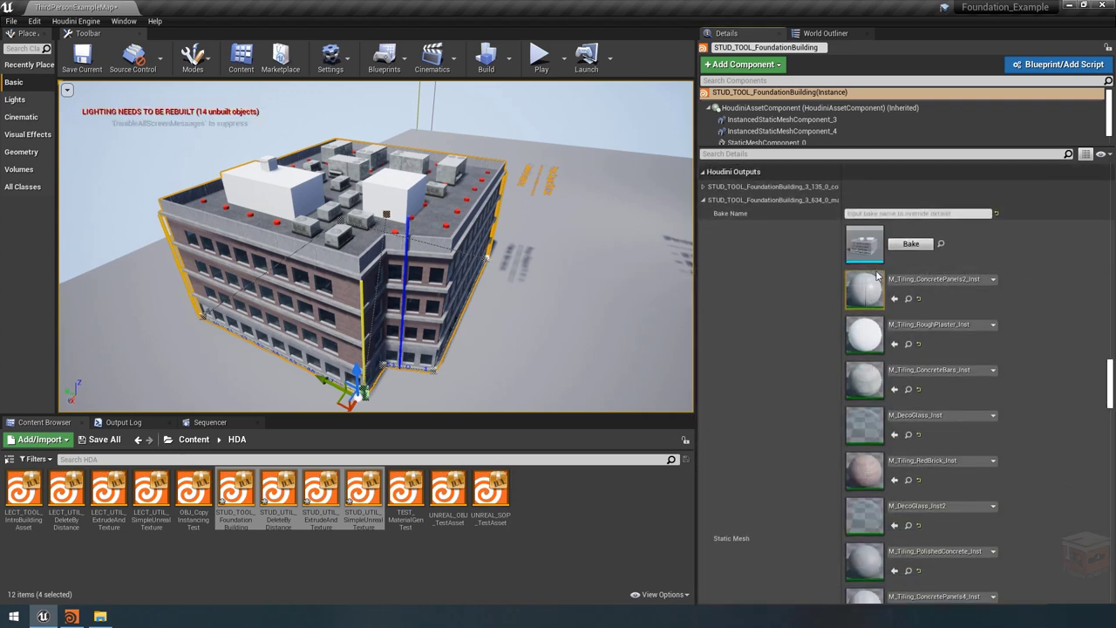
scroll(859, 384, "down", 2)
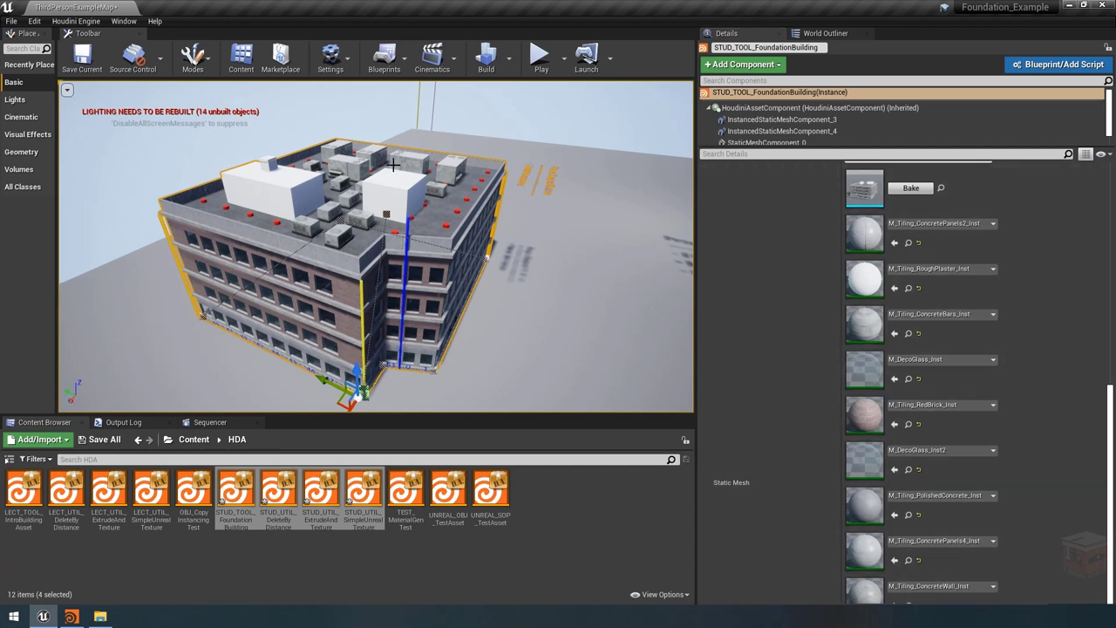
Step: Open the Content/Materials folder to compare its materials with those on the building
right_click_drag(577, 265, 549, 267)
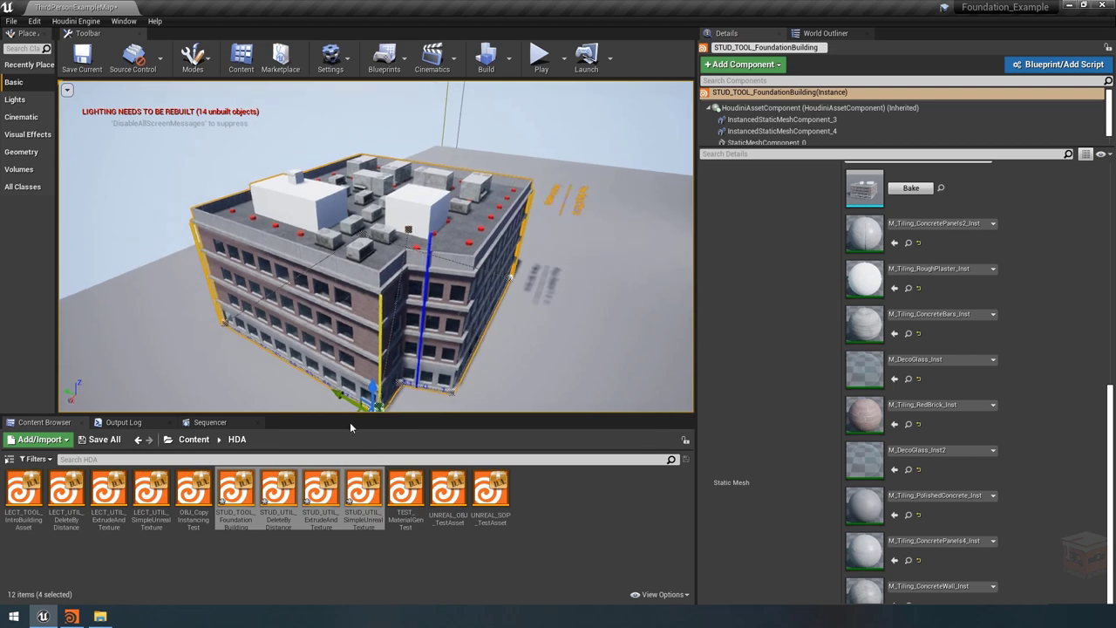
left_click(190, 439)
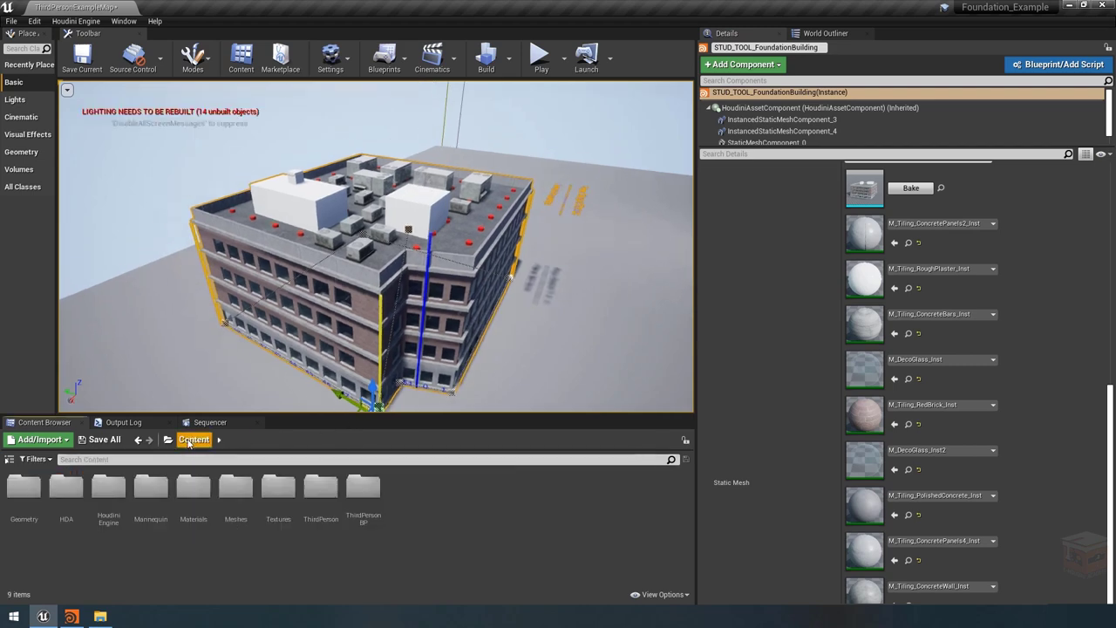
double_click(193, 490)
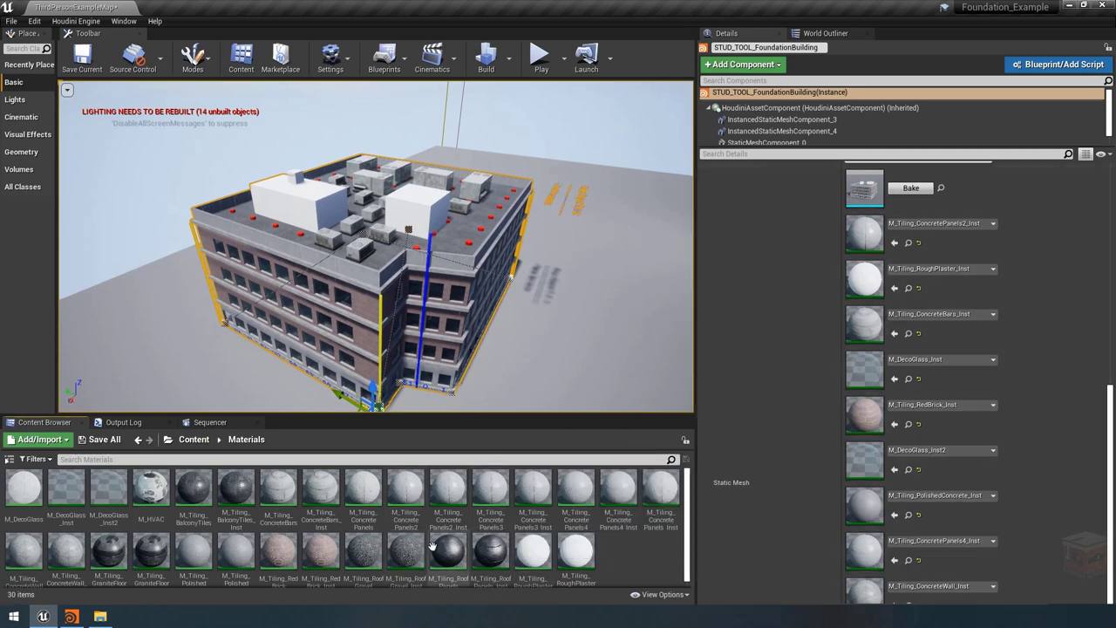
Step: Test M_Tiling_RoofPanels_Inst in the building's concrete bars material slot, inspect the facade, and restore M_Tiling_ConcreteBars_Inst
left_click(491, 547)
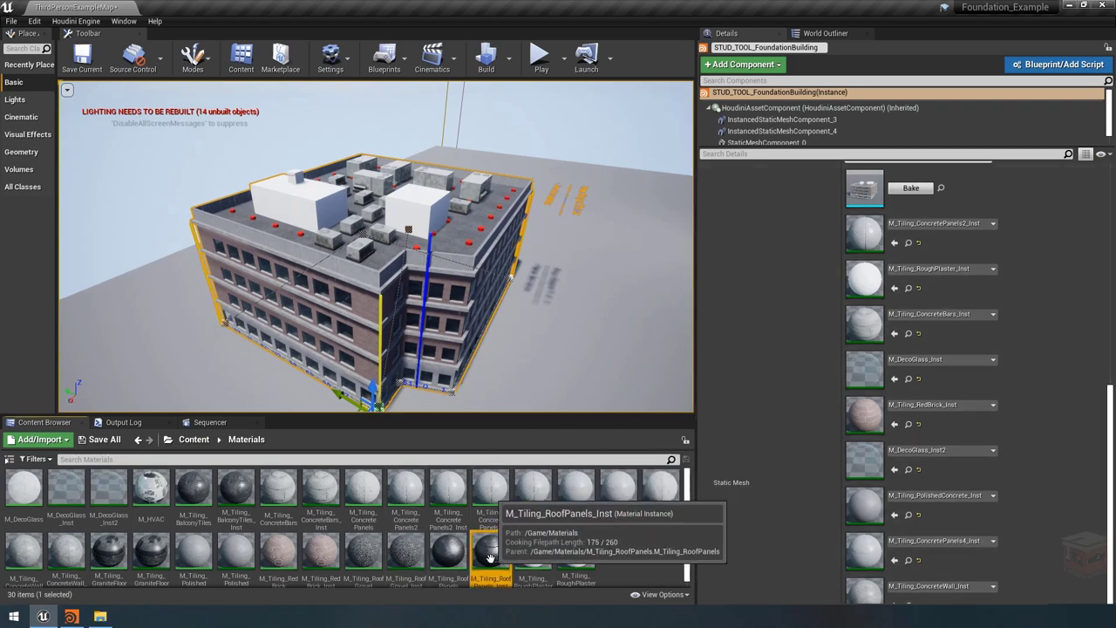
left_click_drag(491, 548, 863, 326)
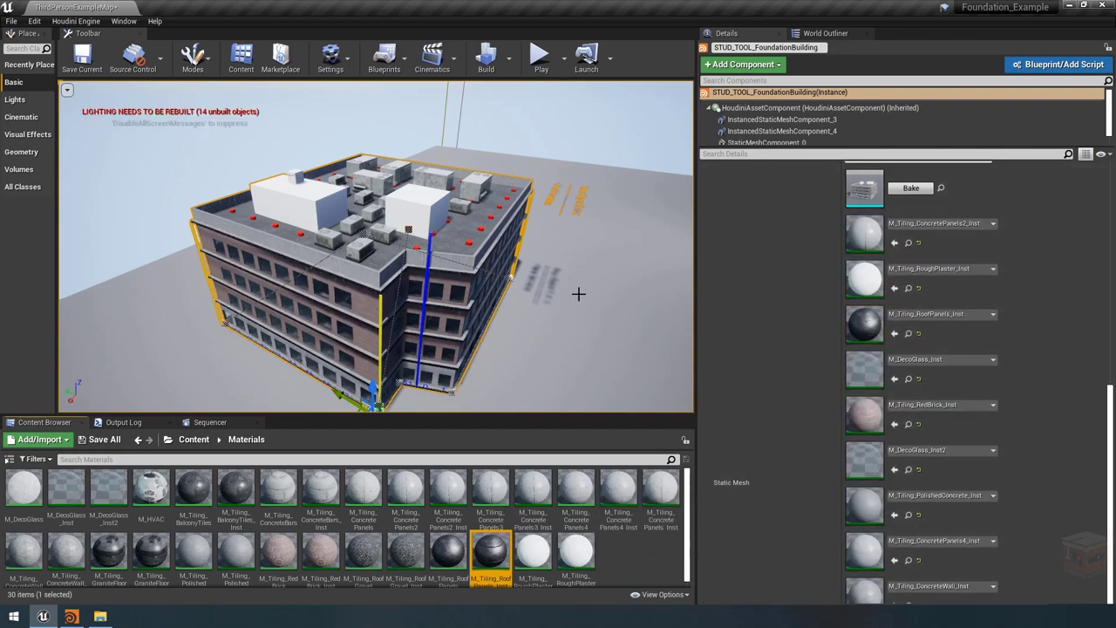
scroll(578, 291, "up", 5)
left_click_drag(366, 288, 321, 185, "alt")
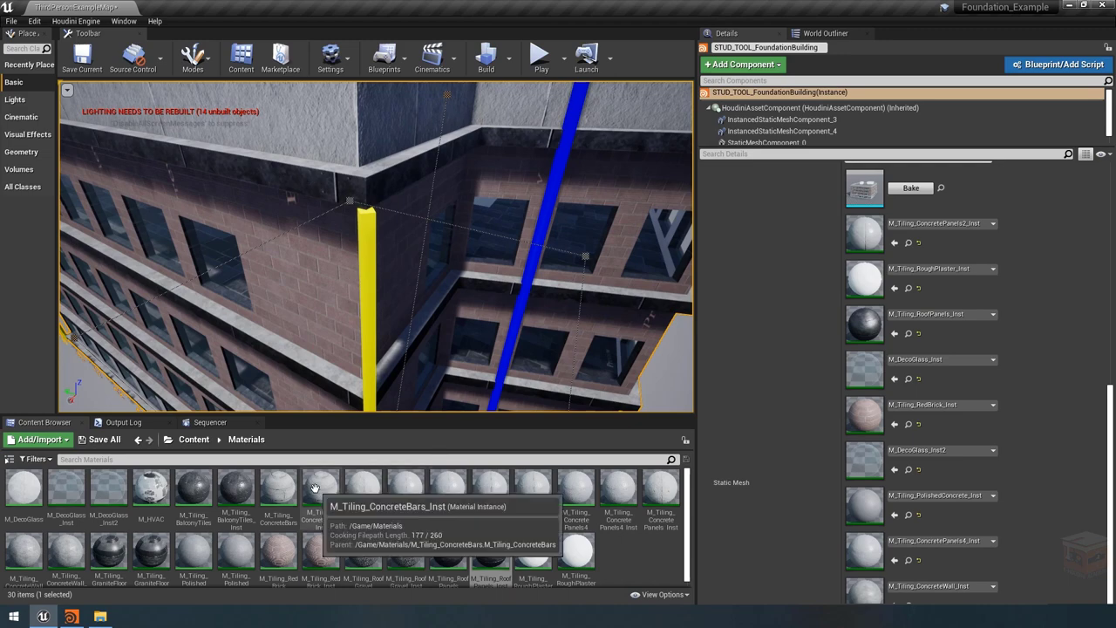
left_click_drag(321, 489, 863, 332)
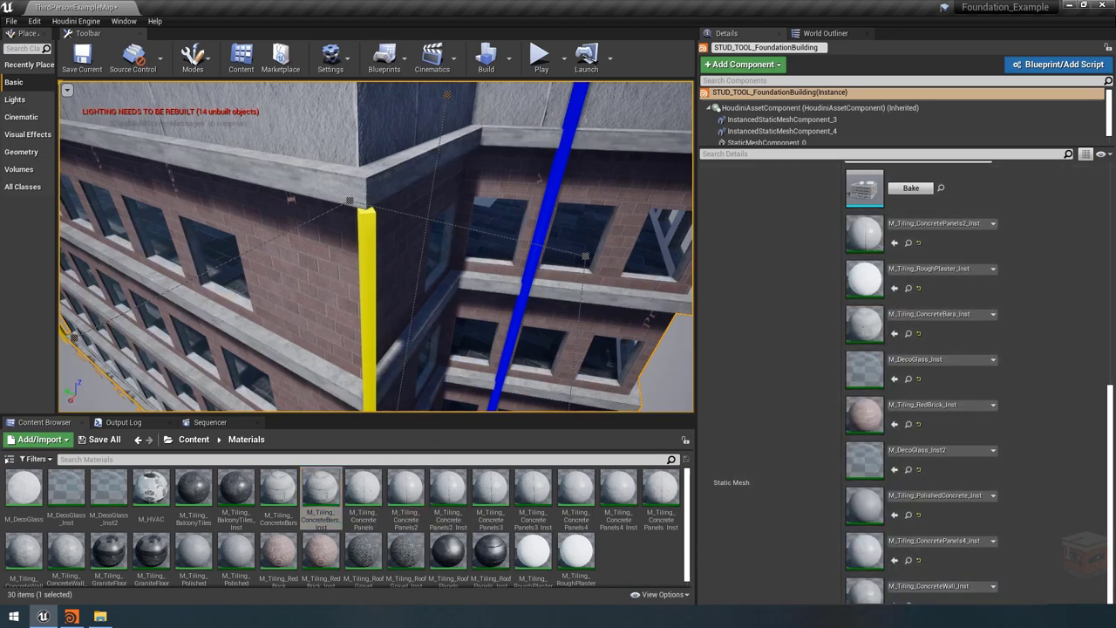
key("f")
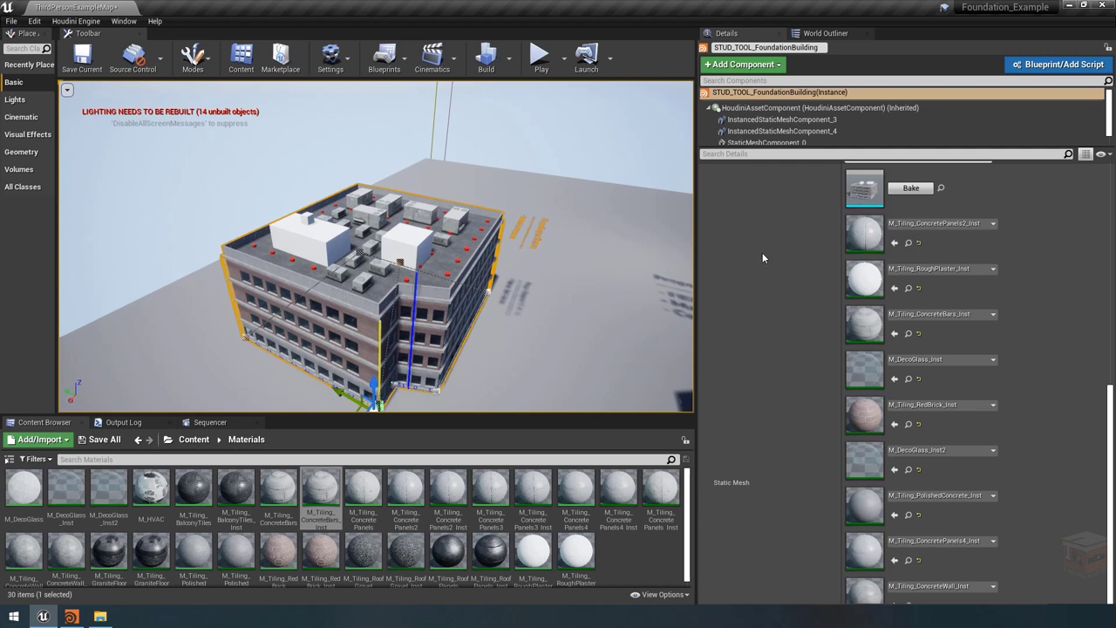
Step: Inspect the material slots of the foundation building's main output mesh in the static mesh editor
scroll(762, 257, "up", 2)
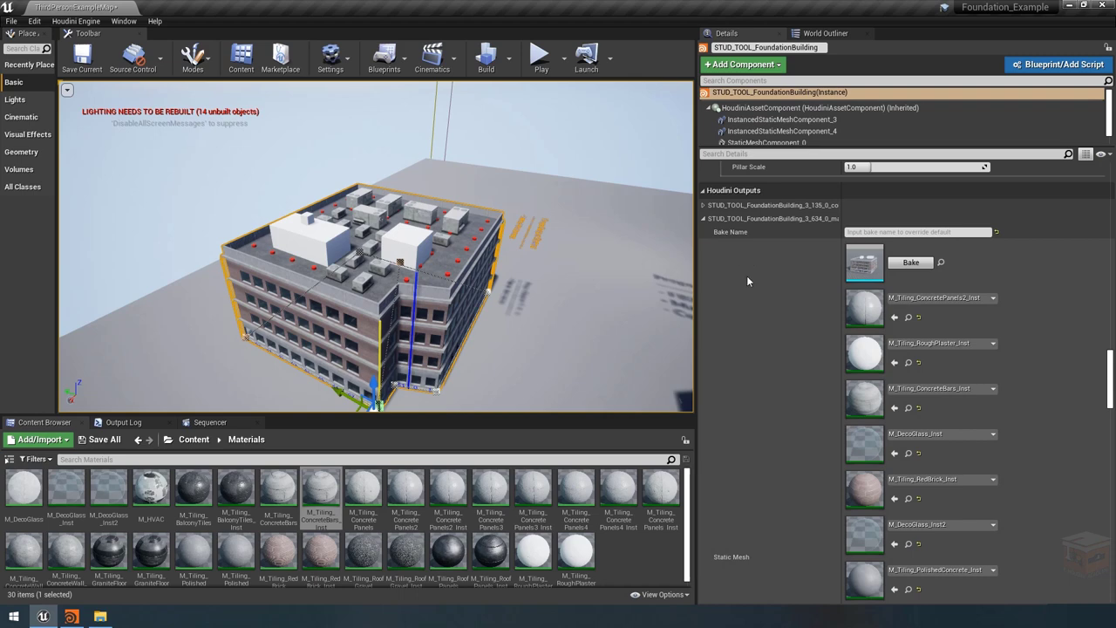
double_click(866, 266)
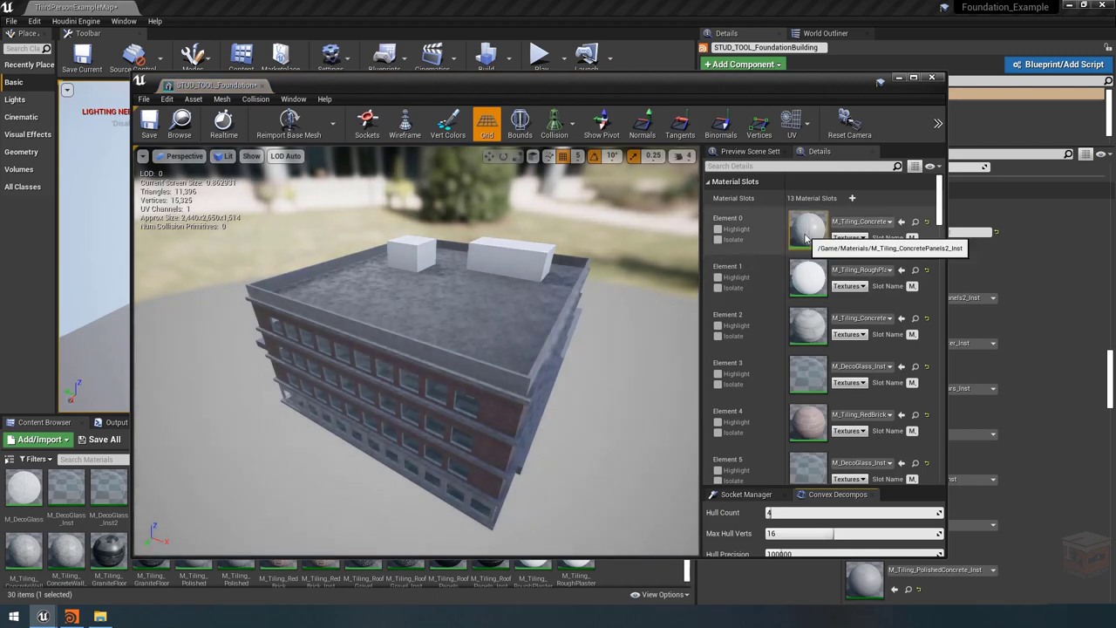
scroll(807, 261, "down", 4)
scroll(797, 279, "up", 5)
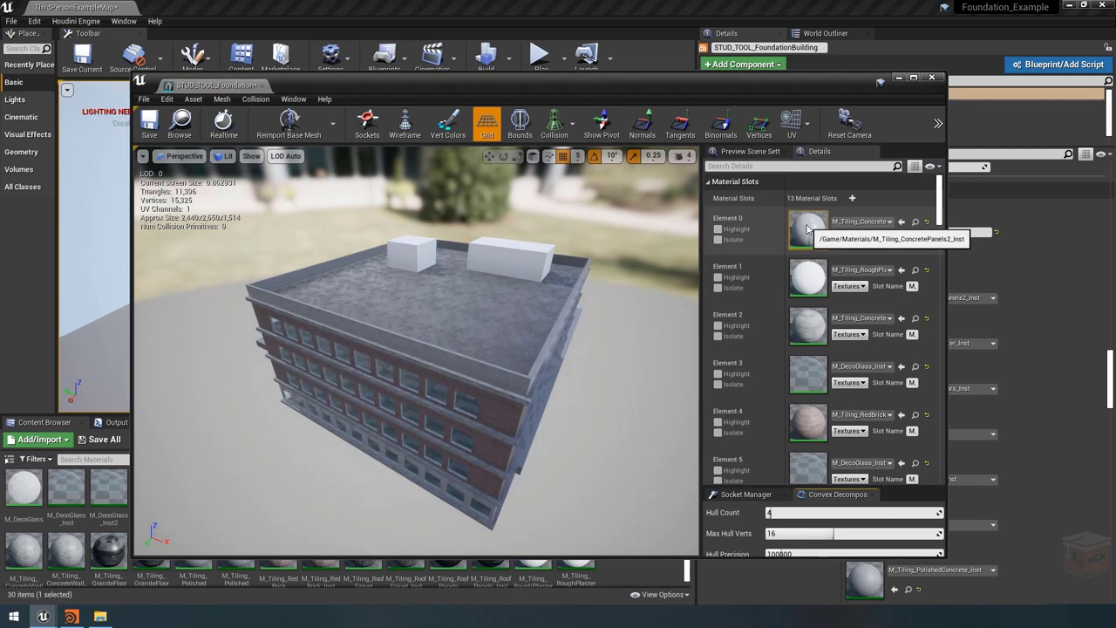
scroll(806, 227, "down", 3)
scroll(808, 231, "down", 5)
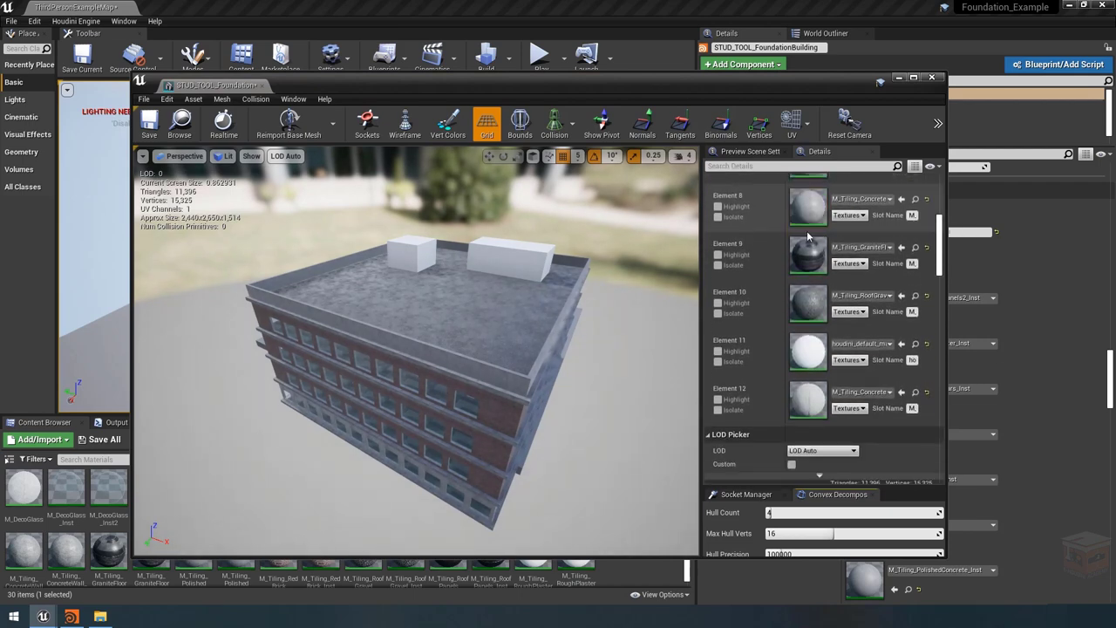
scroll(810, 408, "up", 8)
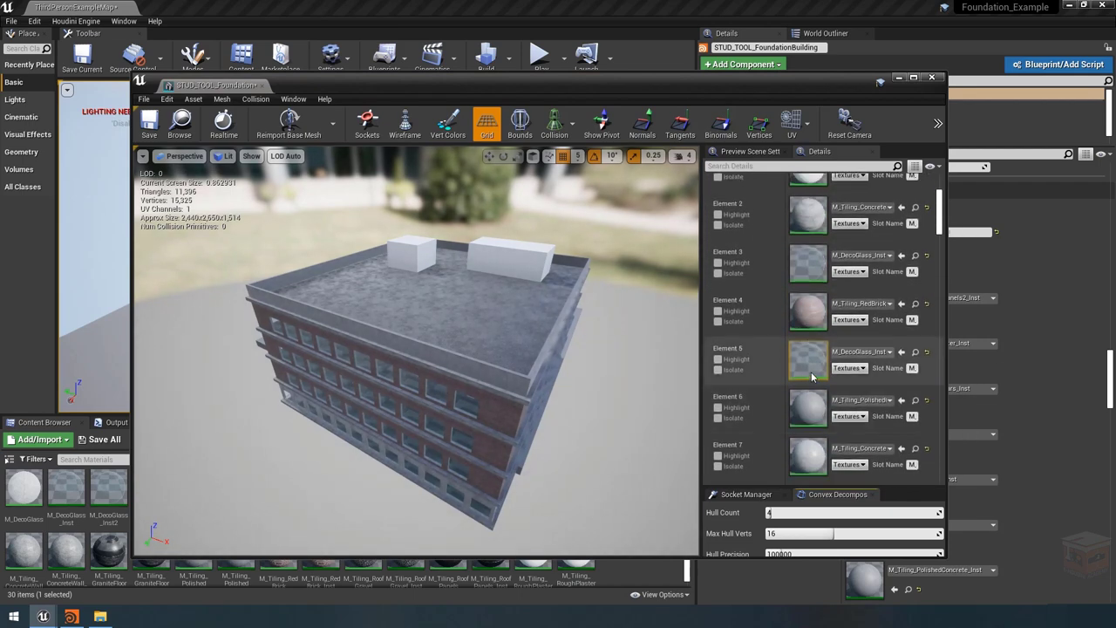
left_click(933, 79)
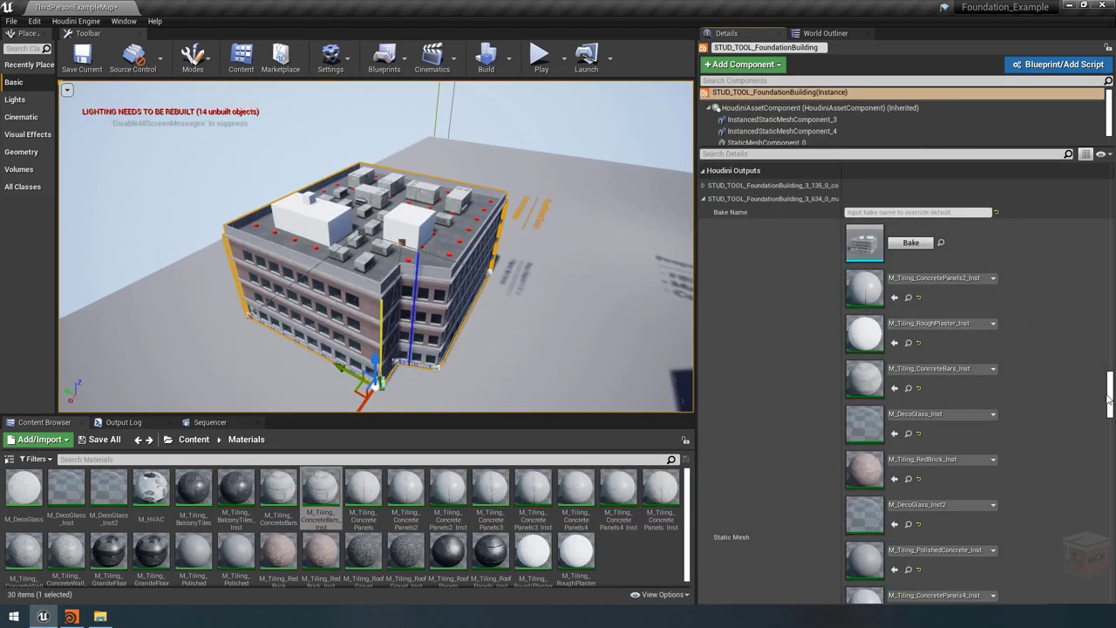
Step: Bake the foundation building to actors and place the baked output at X -3620, clear of the original
left_click_drag(1109, 397, 1111, 185)
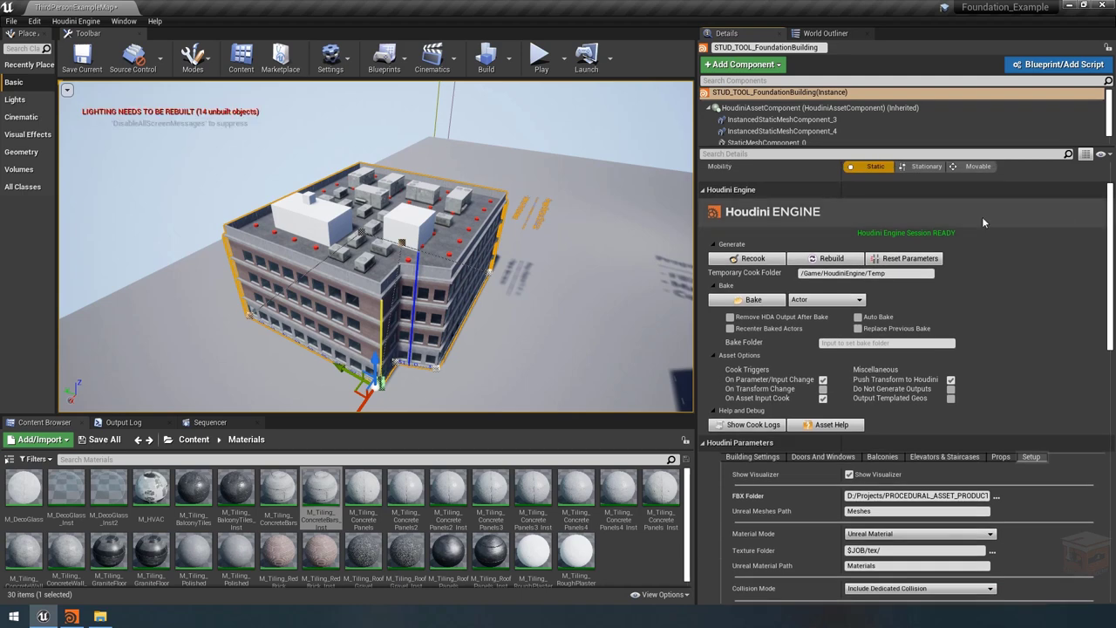
left_click(753, 302)
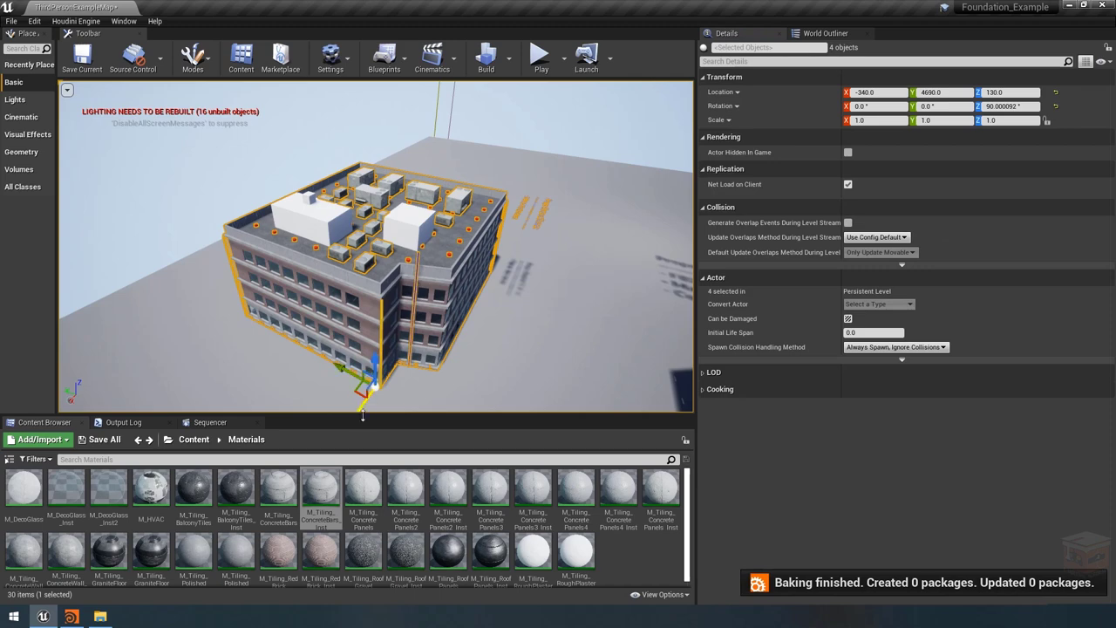
left_click_drag(363, 416, 533, 255, "alt")
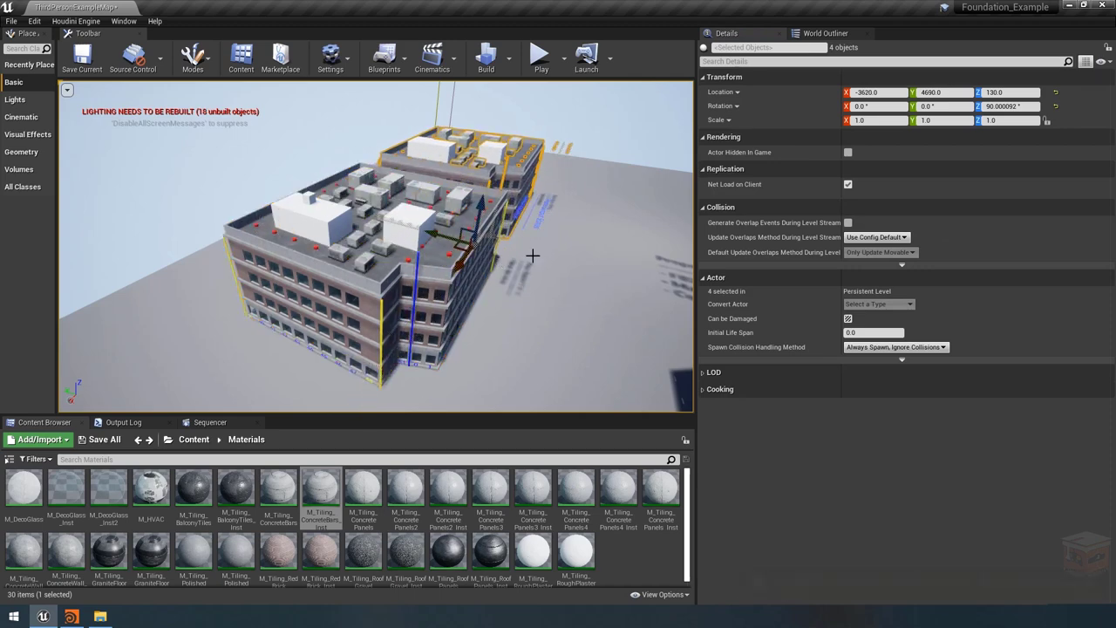
right_click_drag(533, 256, 591, 243)
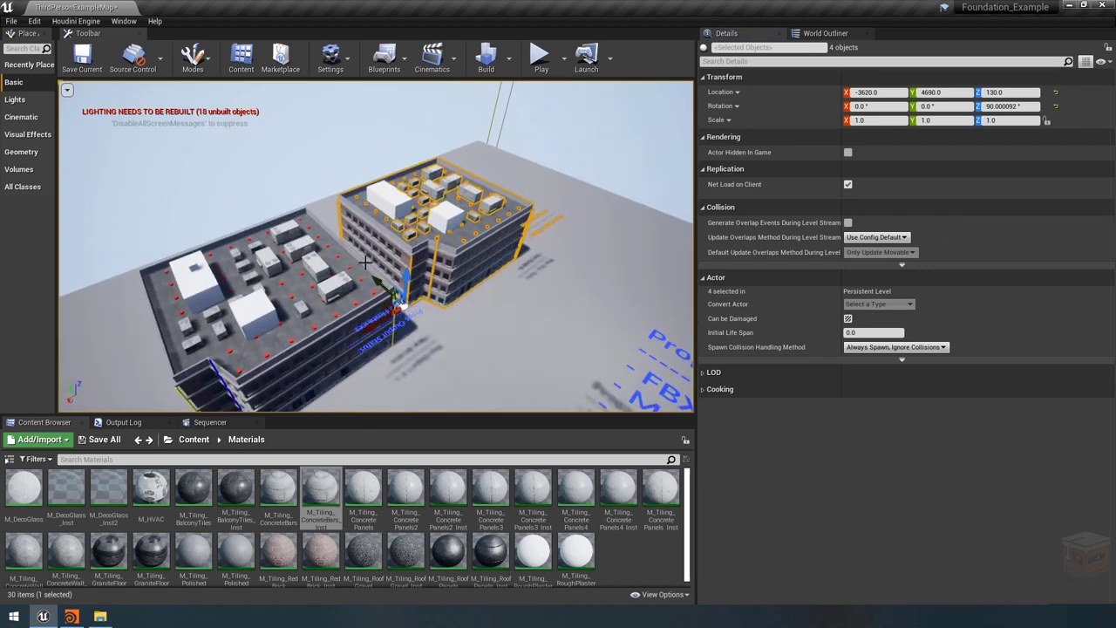
Step: Inspect the baked main building's static mesh and locate its asset in the HoudiniEngine/Bake folder
left_click(454, 238)
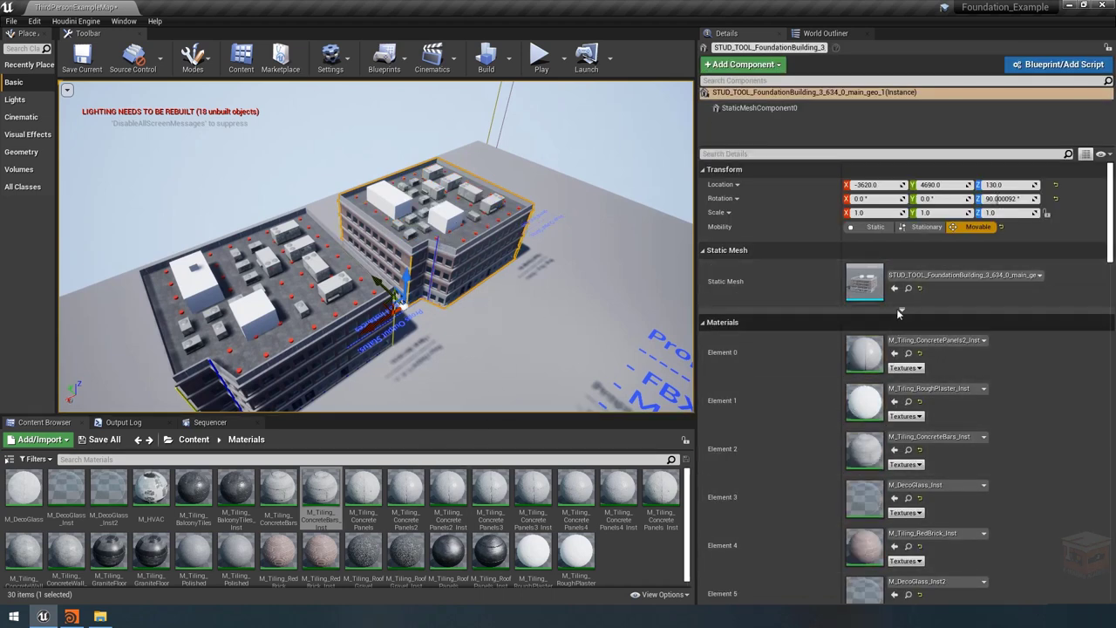
double_click(865, 287)
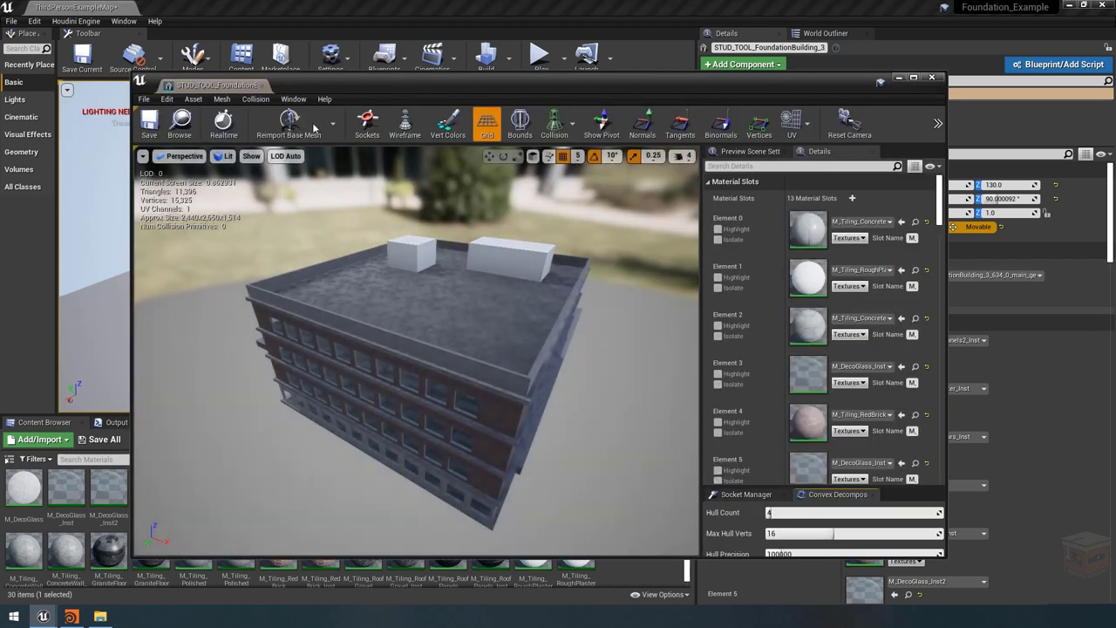
left_click(931, 78)
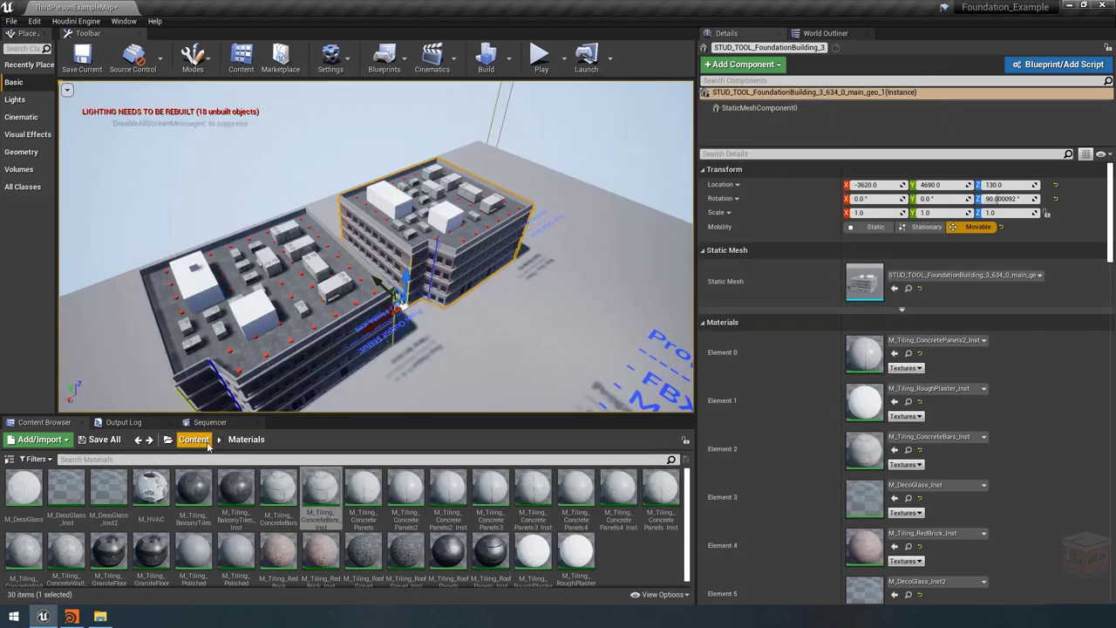
left_click(908, 288)
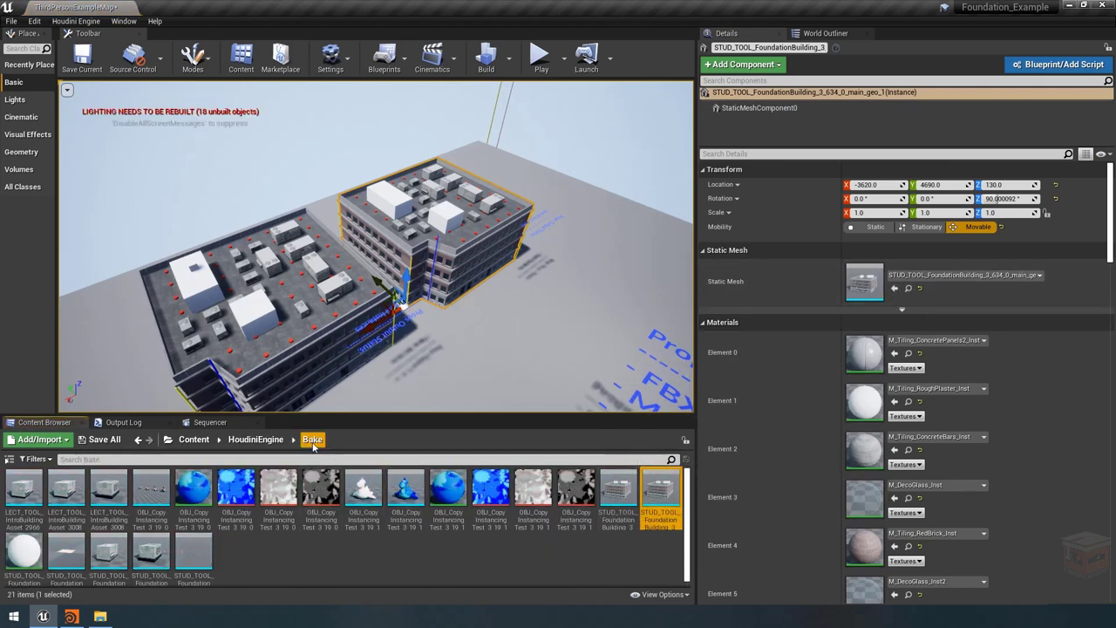
Step: Play the level and run the character across the rooftop, jumping down toward the foundation building's numbered facade
left_click(436, 235)
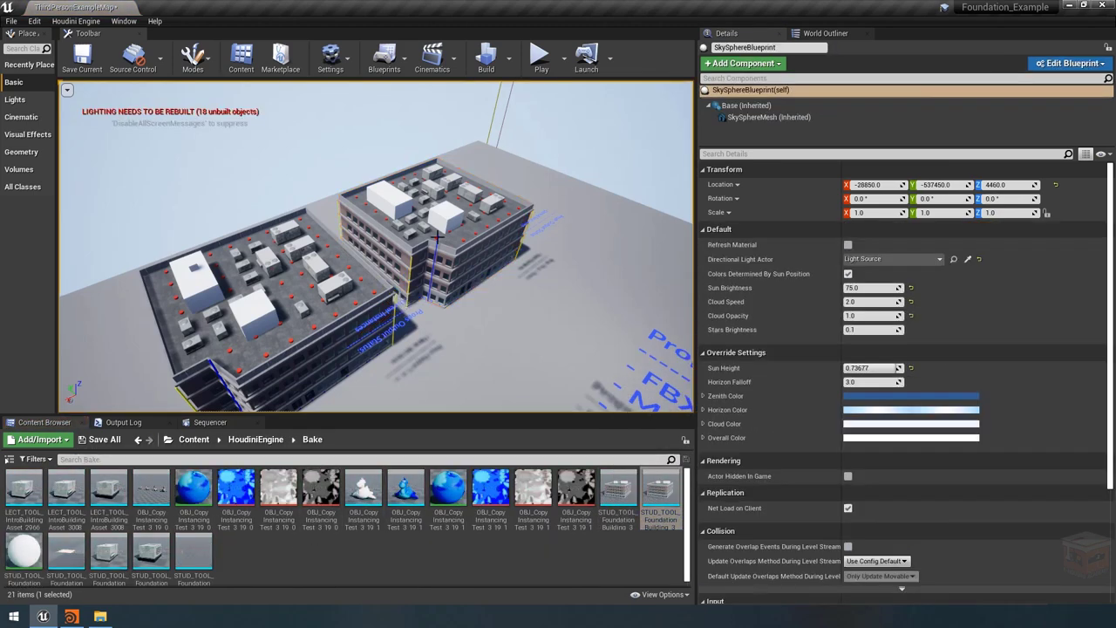
left_click_drag(445, 247, 541, 183, "alt")
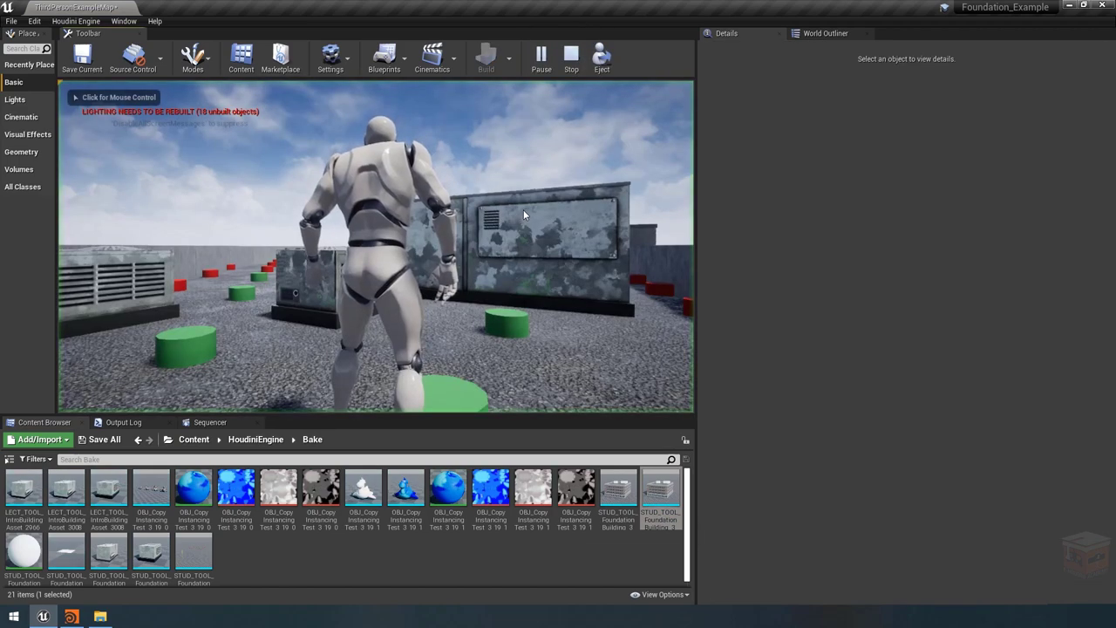
left_click(523, 209)
key("w")
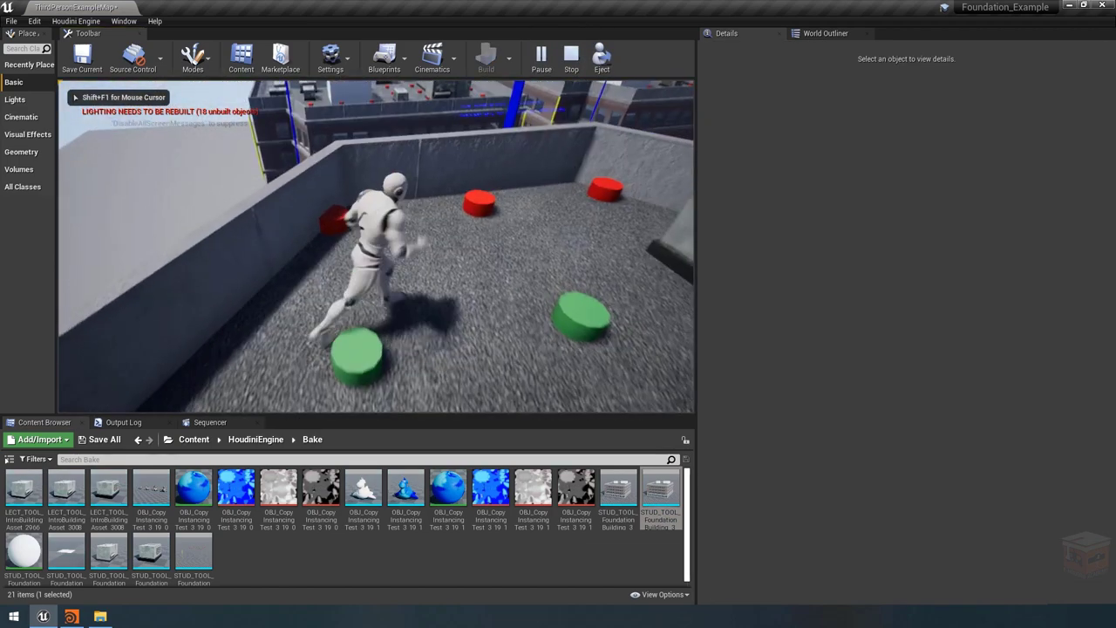
key("space")
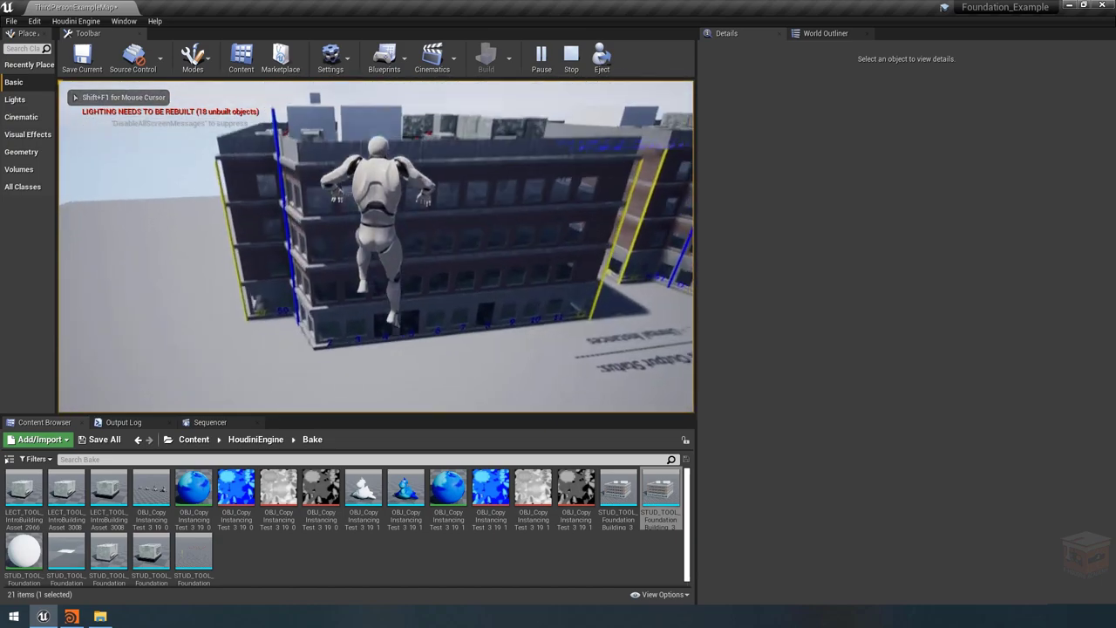
key("w")
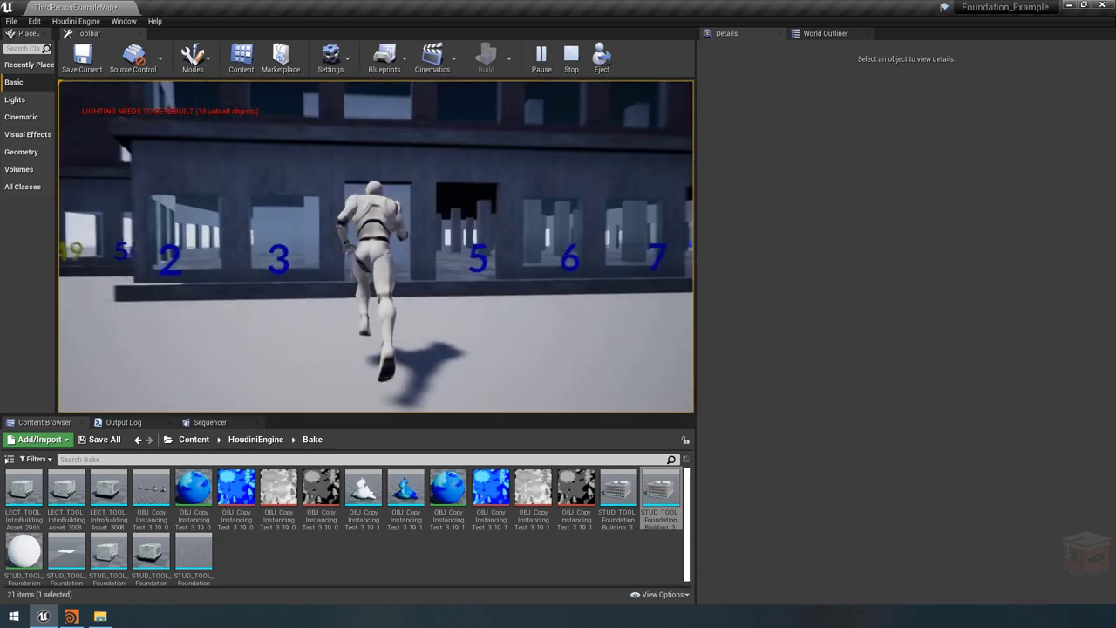
Step: Run the character through the building's ground floor to examine its pillars, walls and windows, and end the play session outside
key("w")
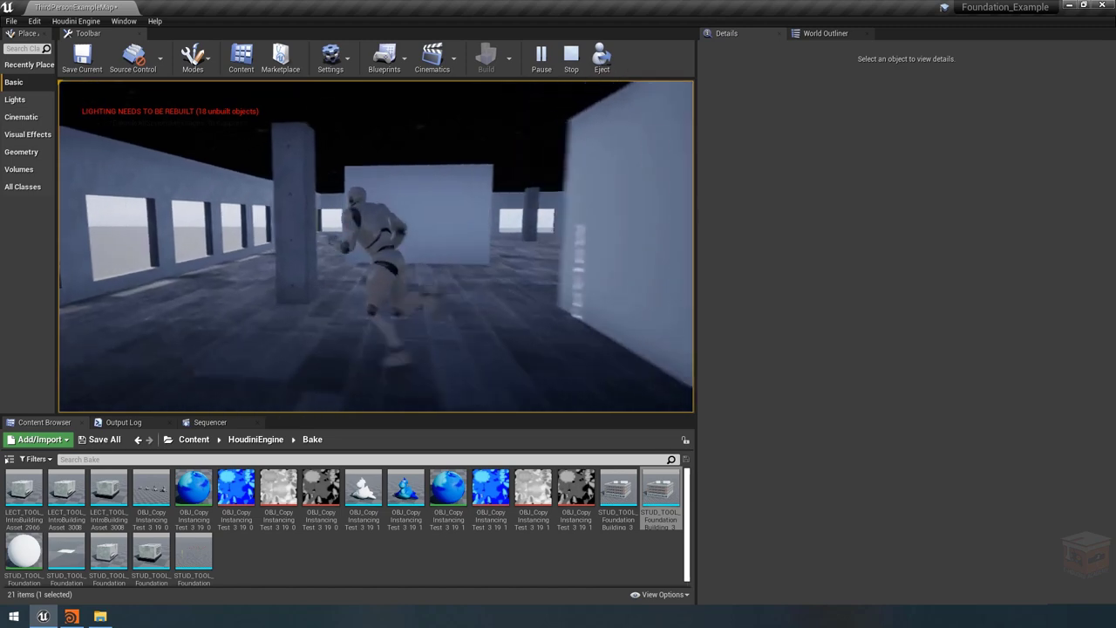
key("w")
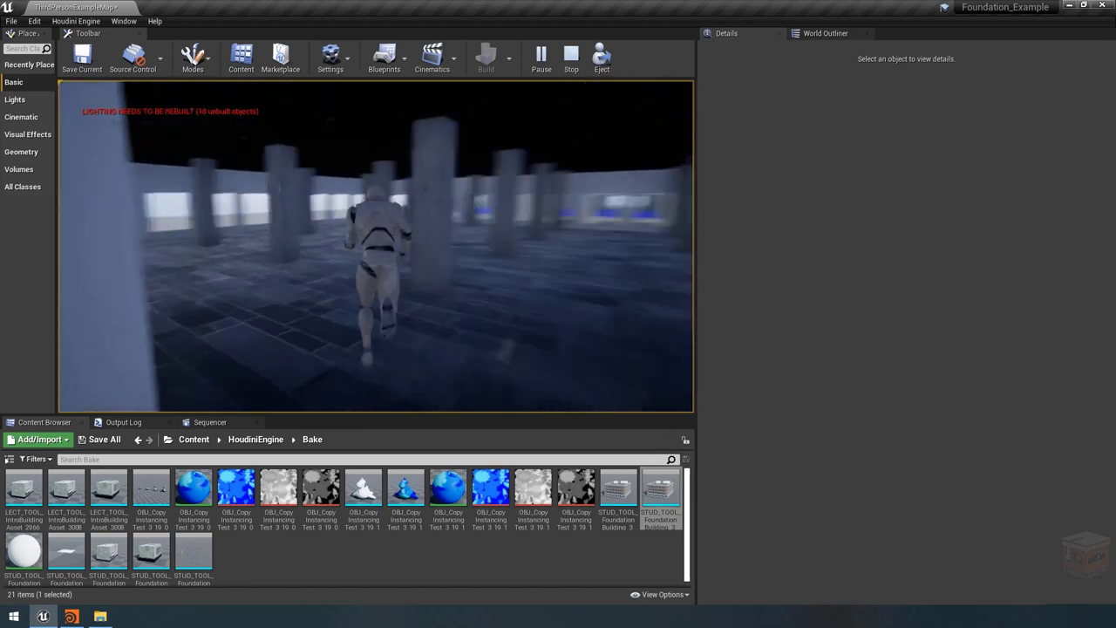
key("w")
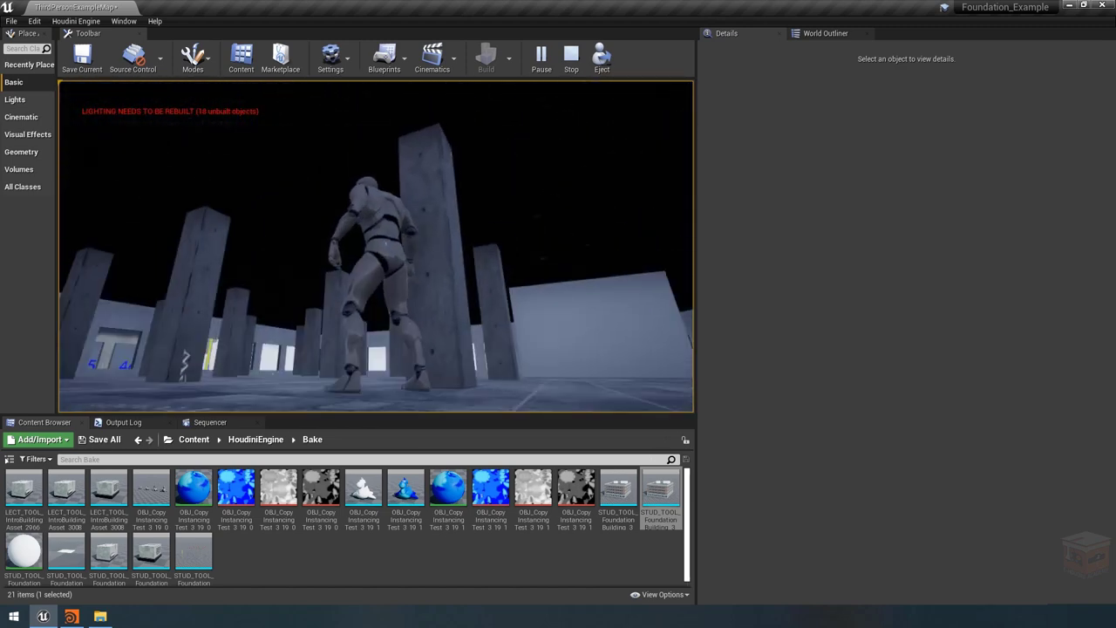
key("w")
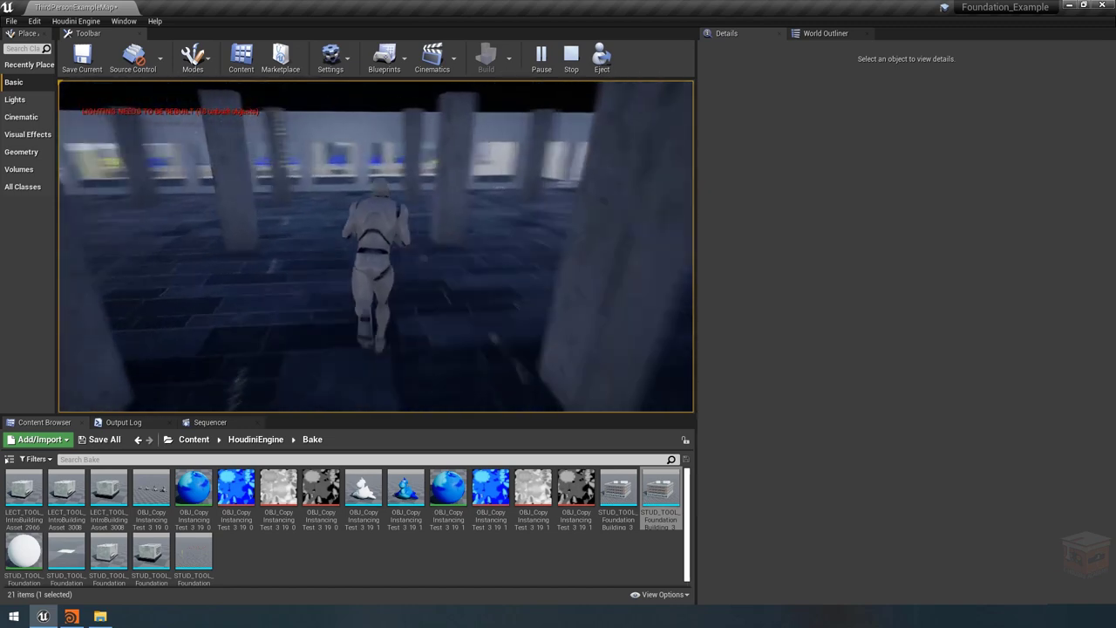
key("w")
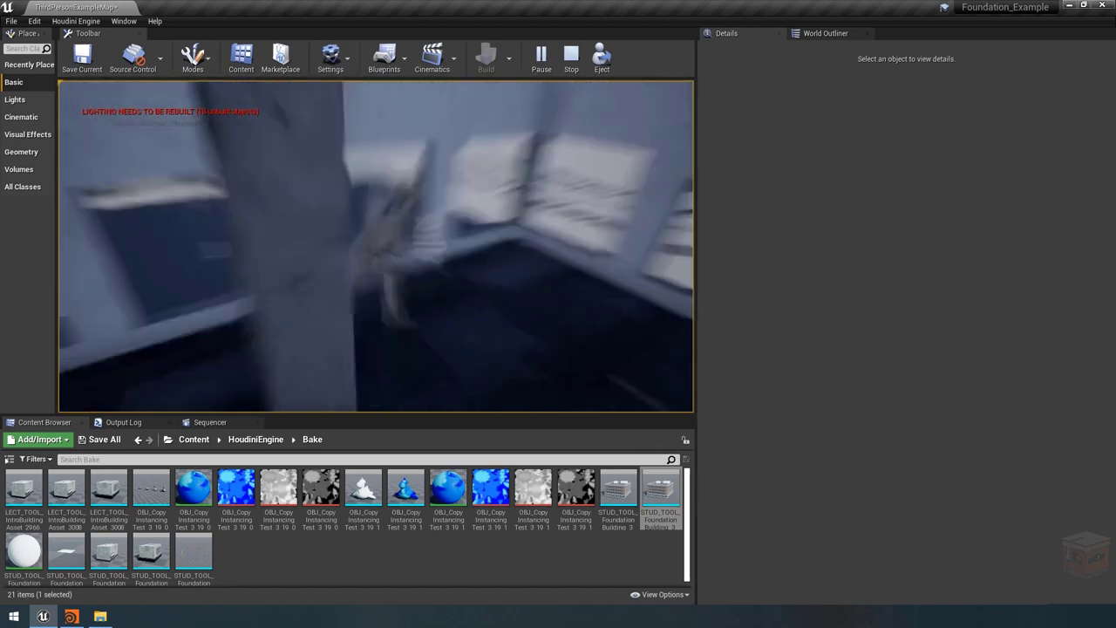
key("w")
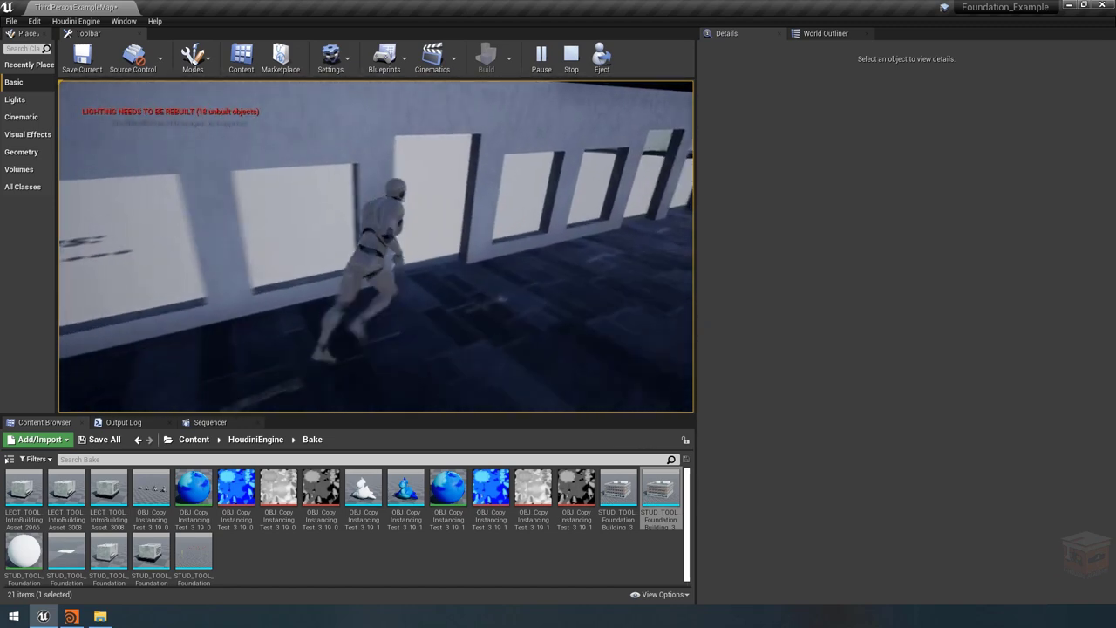
key("w")
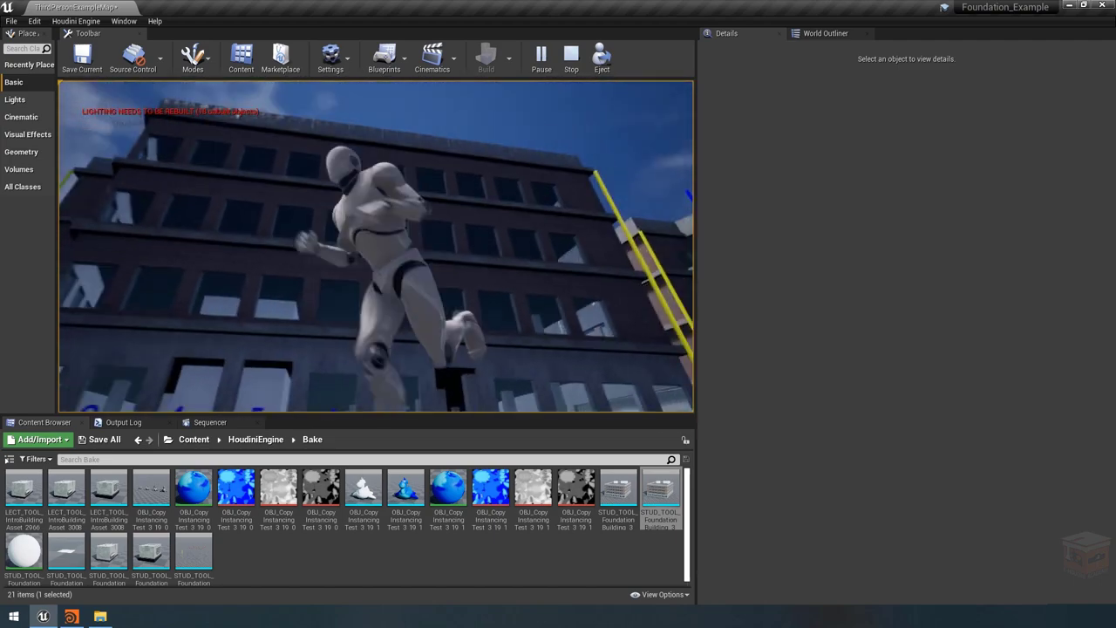
key("Escape")
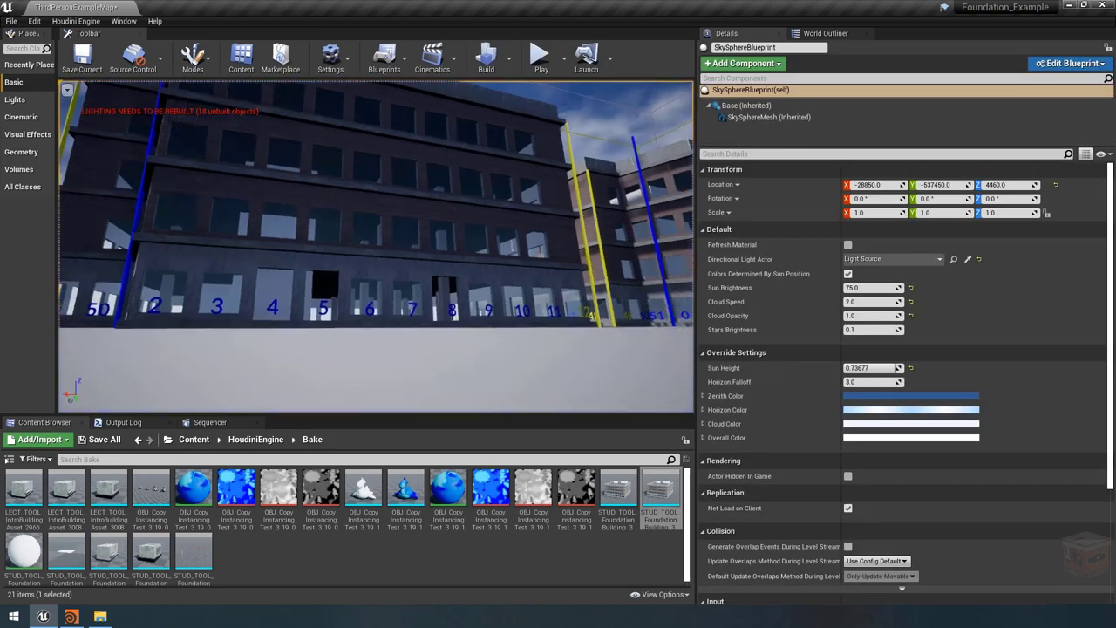
Step: Examine the rooftop props and facades of the balcony building alongside the other buildings in the level
right_click_drag(375, 245, 375, 271)
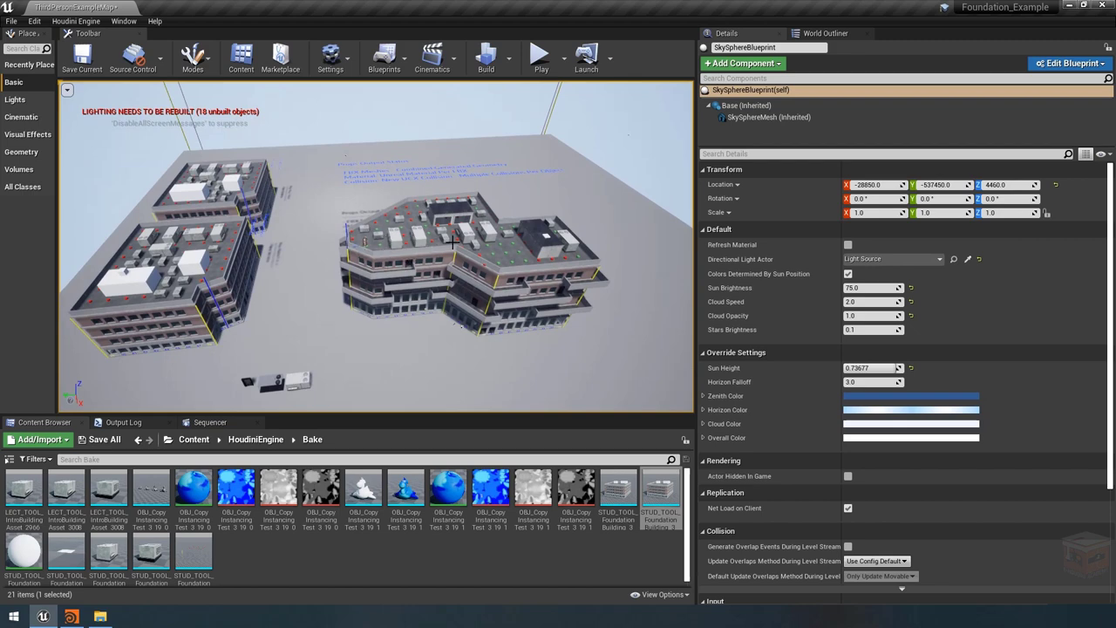
right_click_drag(518, 299, 457, 227)
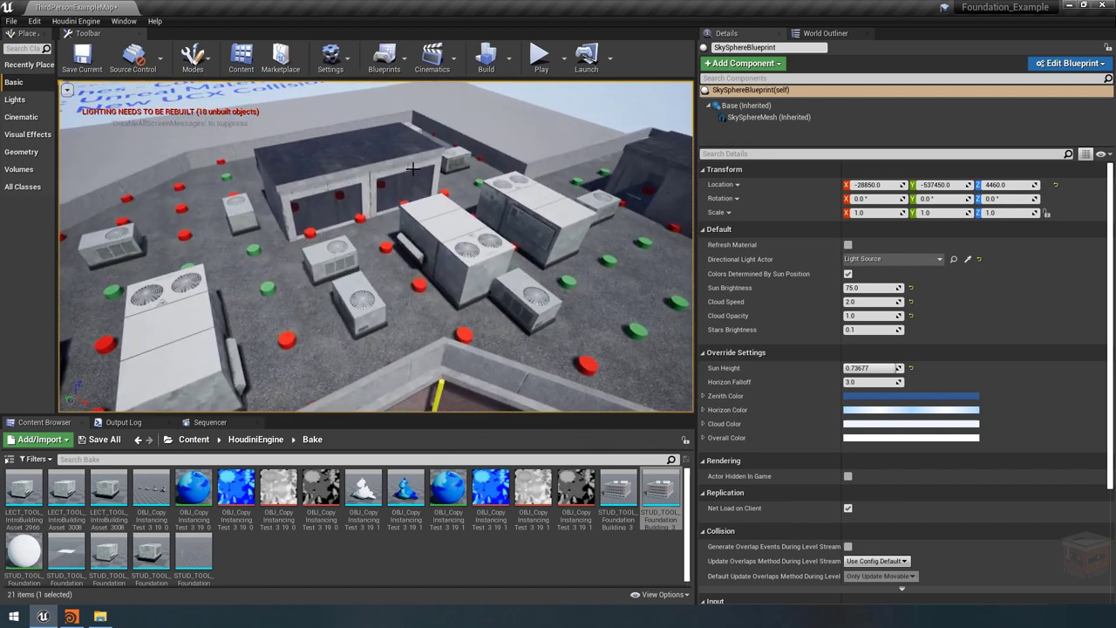
right_click_drag(413, 171, 412, 176)
right_click_drag(473, 197, 151, 149)
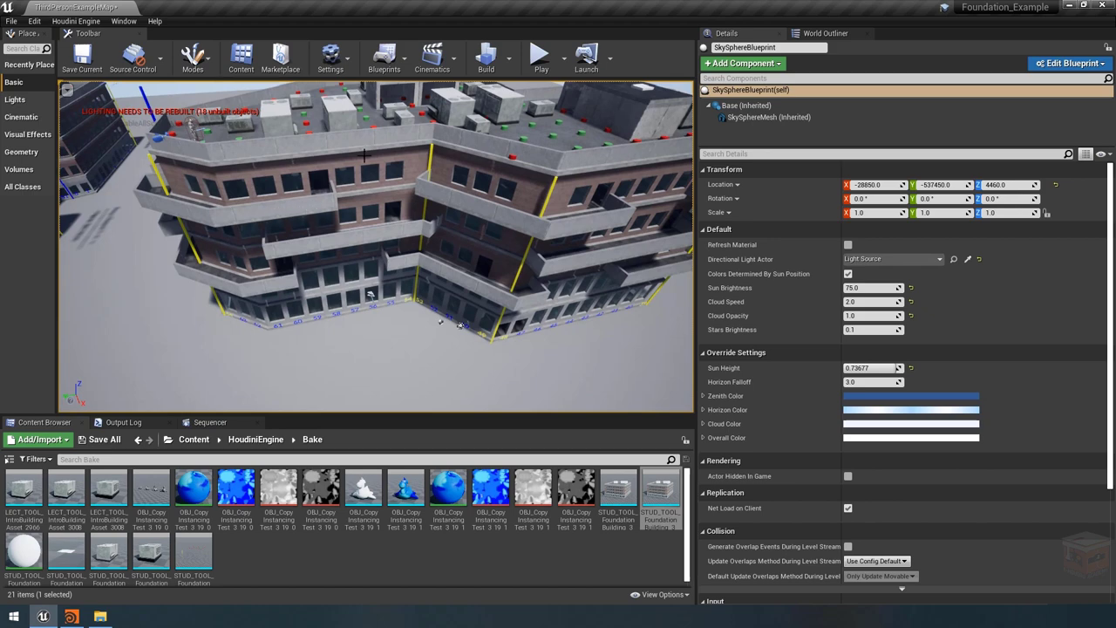
mouse_move(365, 156)
right_mouse_down()
mouse_move(368, 166)
mouse_move(365, 156)
right_mouse_up()
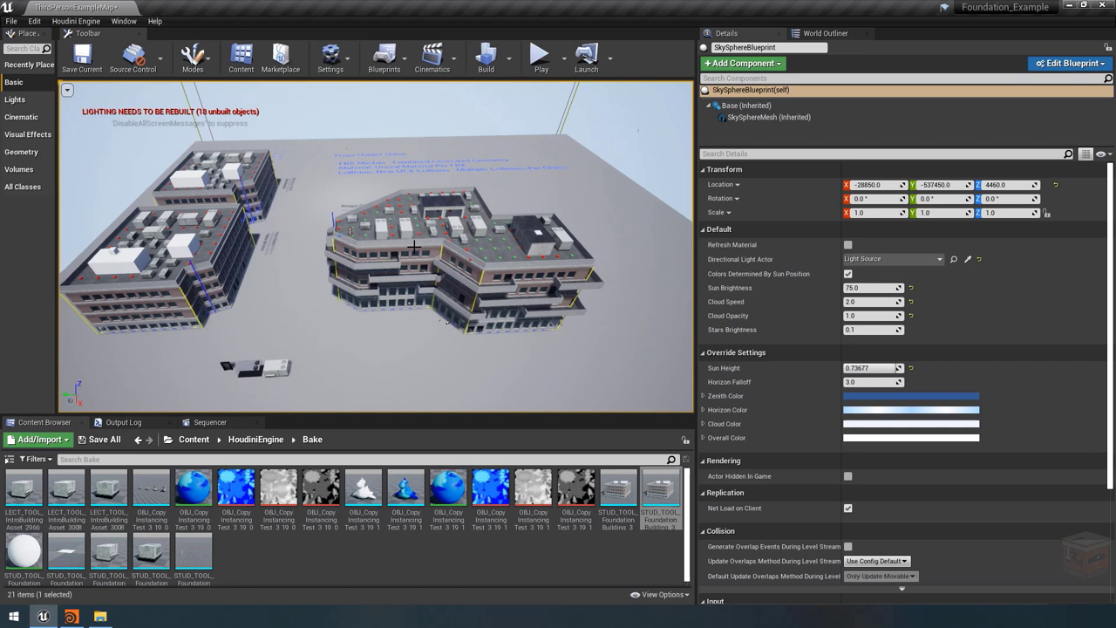
mouse_move(414, 249)
left_mouse_down()
mouse_move(419, 211)
mouse_move(419, 262)
left_mouse_up()
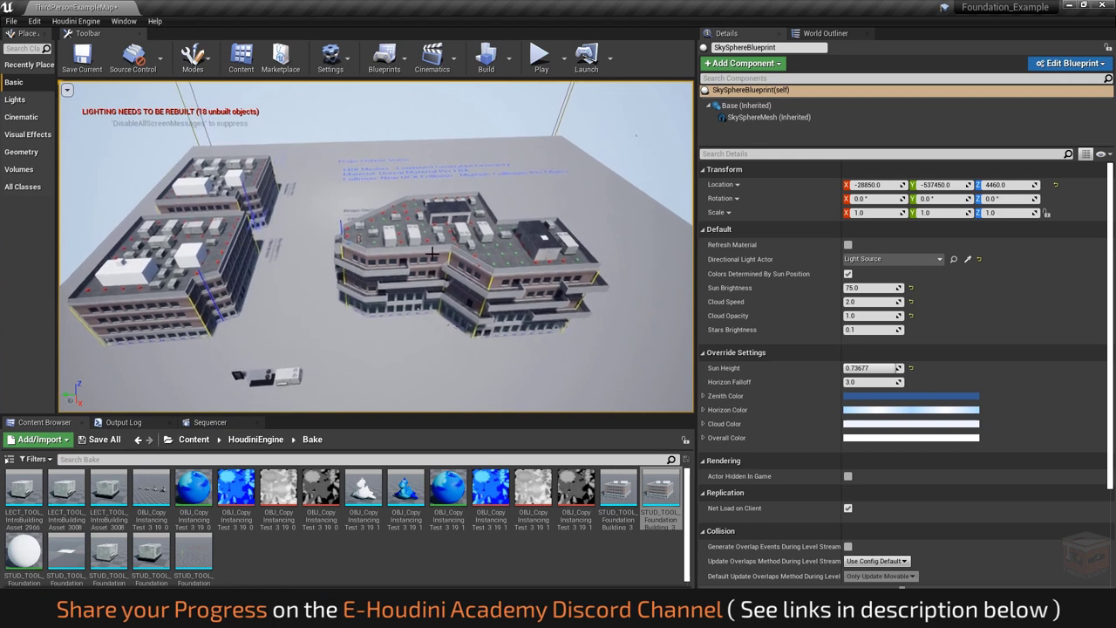